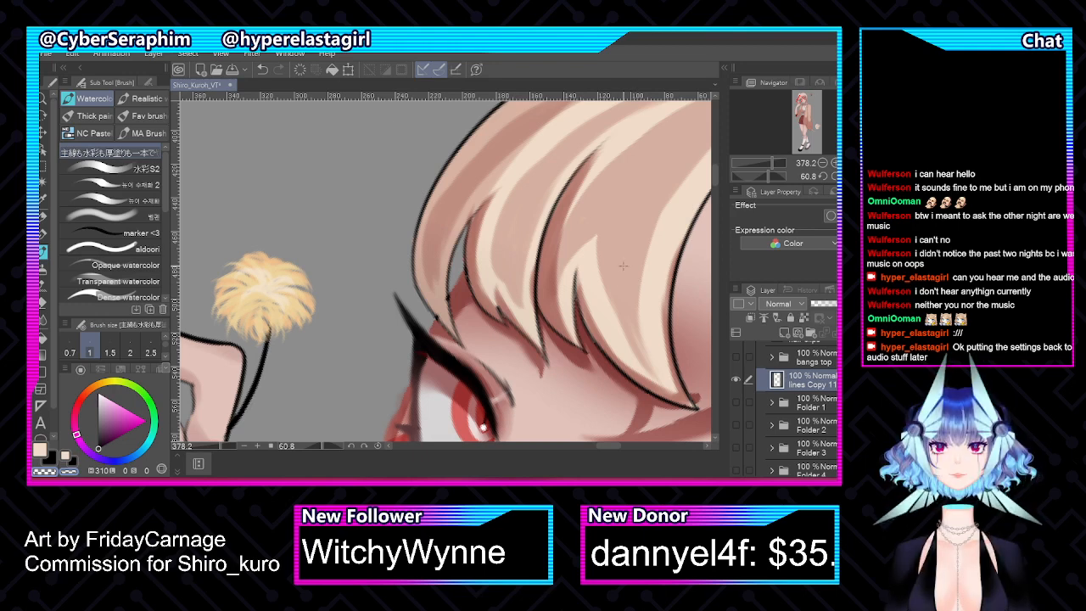
Sample the light tan hair colour from the upper edge of the front bang and reset the canvas rotation to 0
scroll(714, 158, "up", 3)
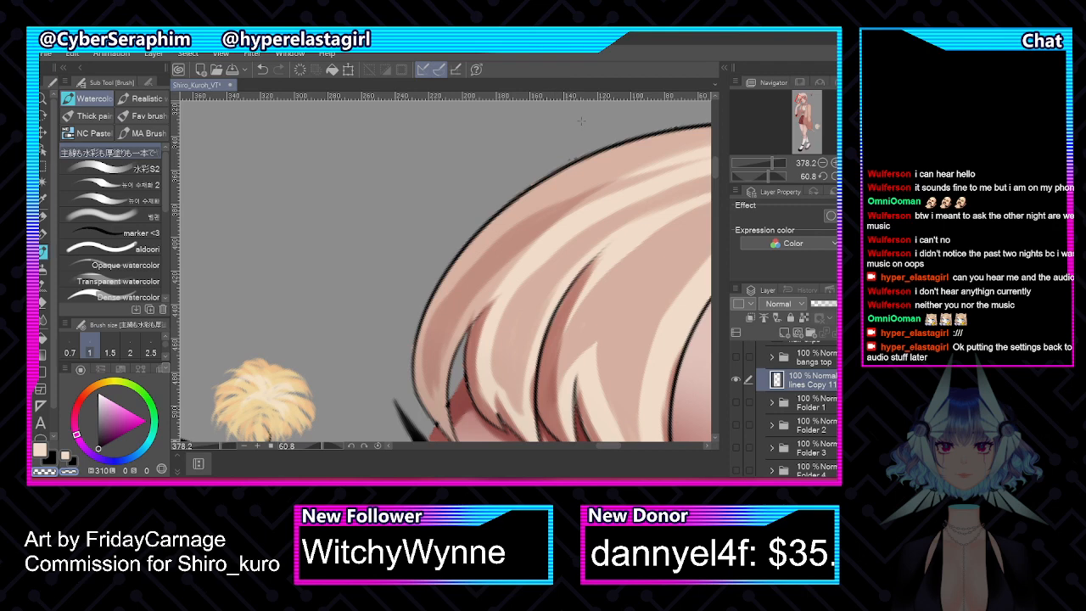
key("bracketright")
key("bracketright")
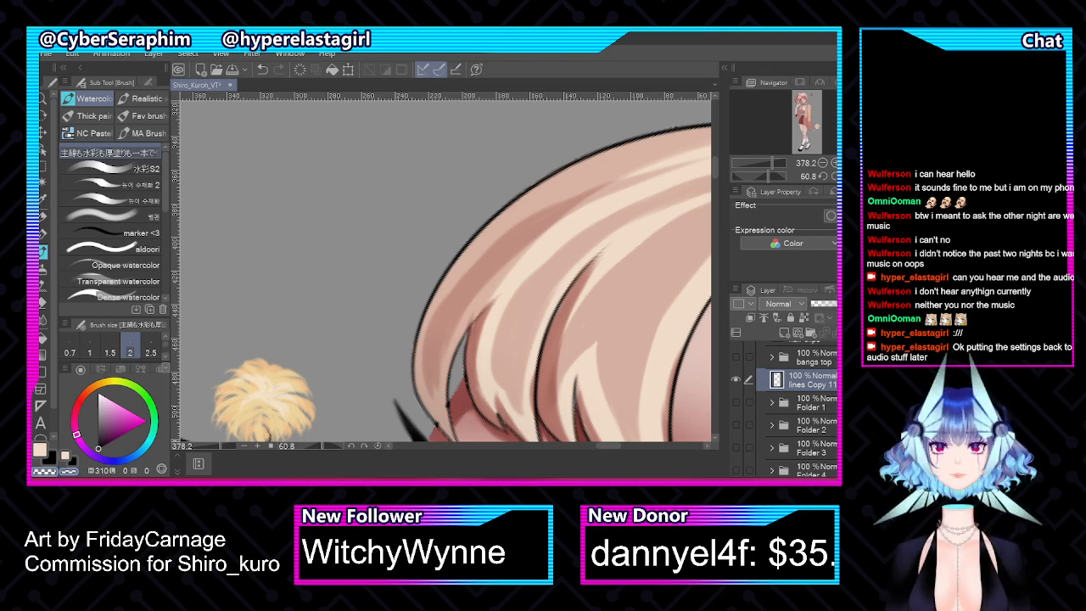
left_click_drag(607, 448, 616, 450)
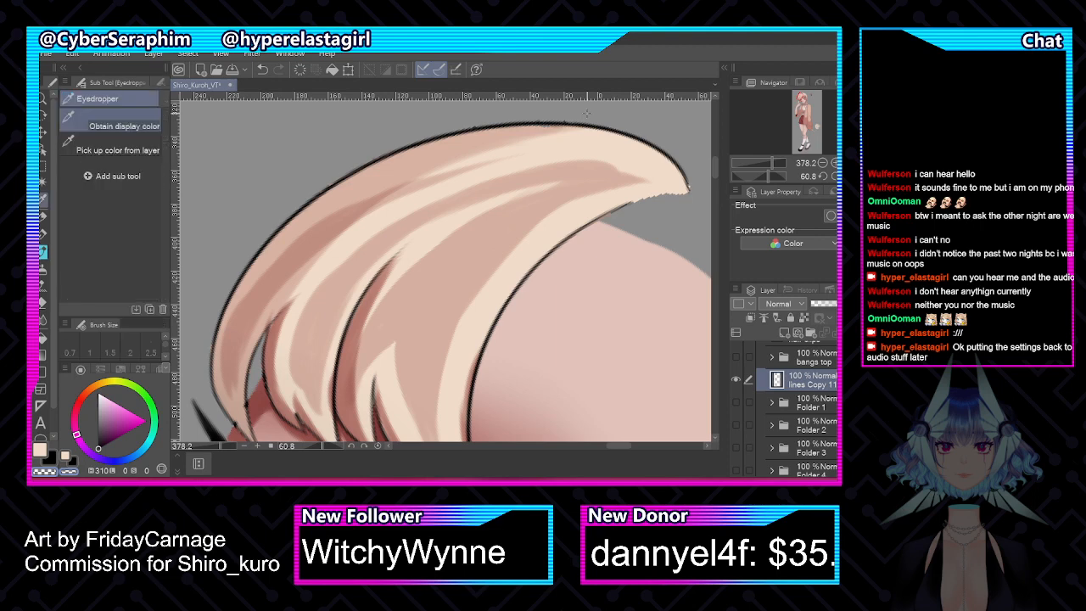
left_click(528, 125, "alt")
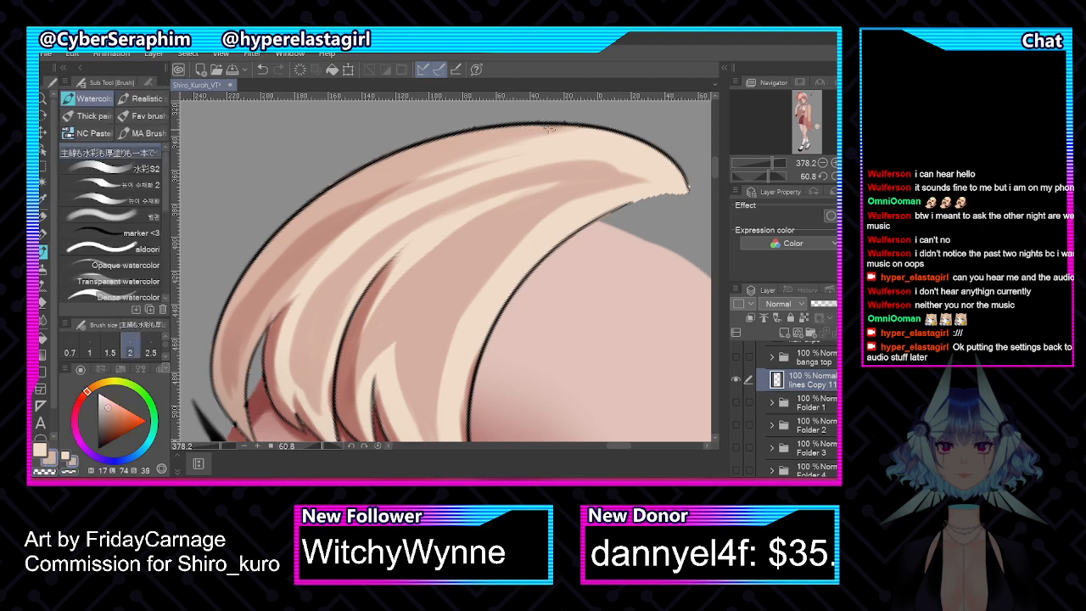
key("bracketright")
key("bracketright")
left_click(836, 177)
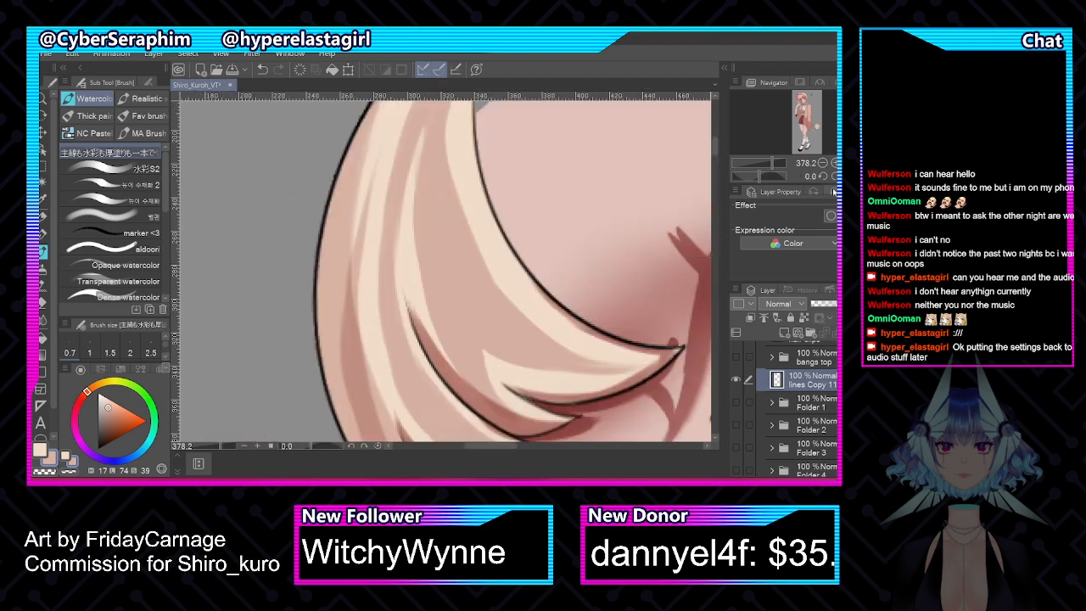
Switch to black and draw the missing outline along the inner edge of the front bang up to its upper tip at brush size 2.5
left_click(65, 455)
left_click_drag(113, 419, 99, 448)
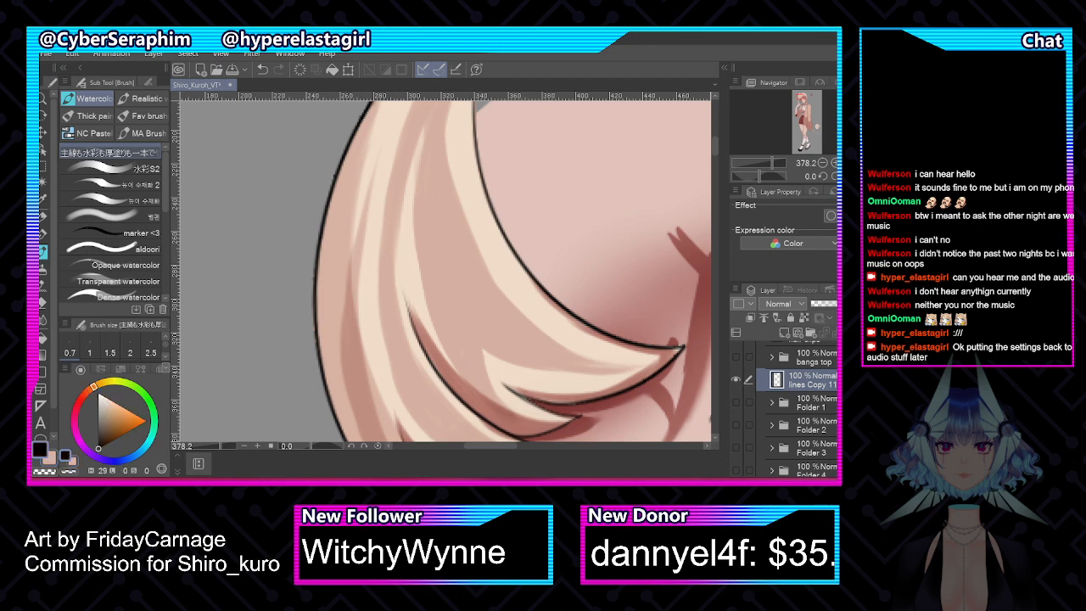
left_click_drag(716, 152, 715, 143)
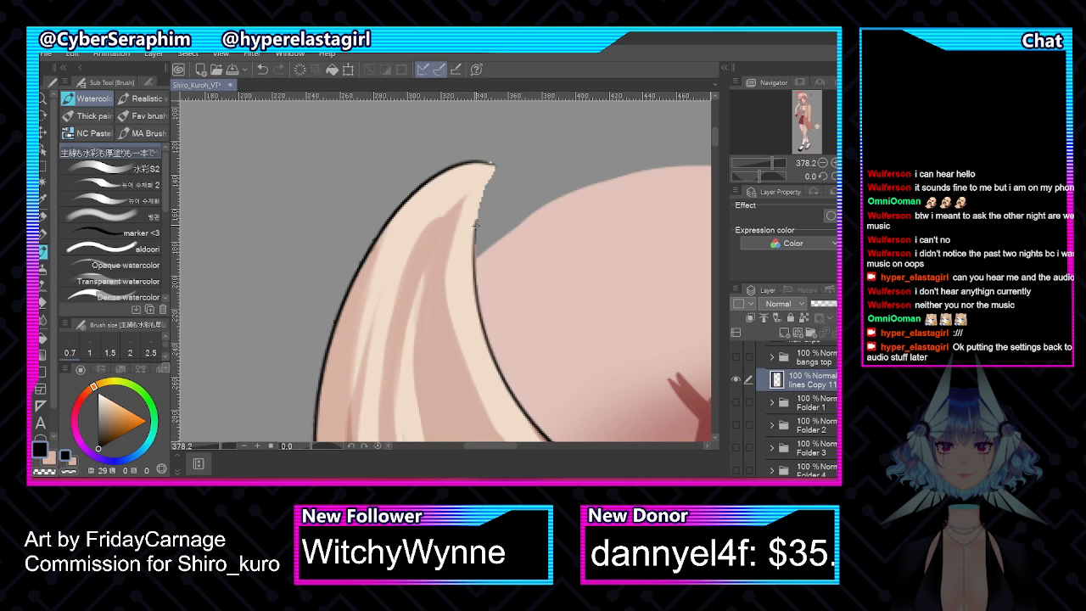
key("[")
left_click_drag(476, 224, 496, 166)
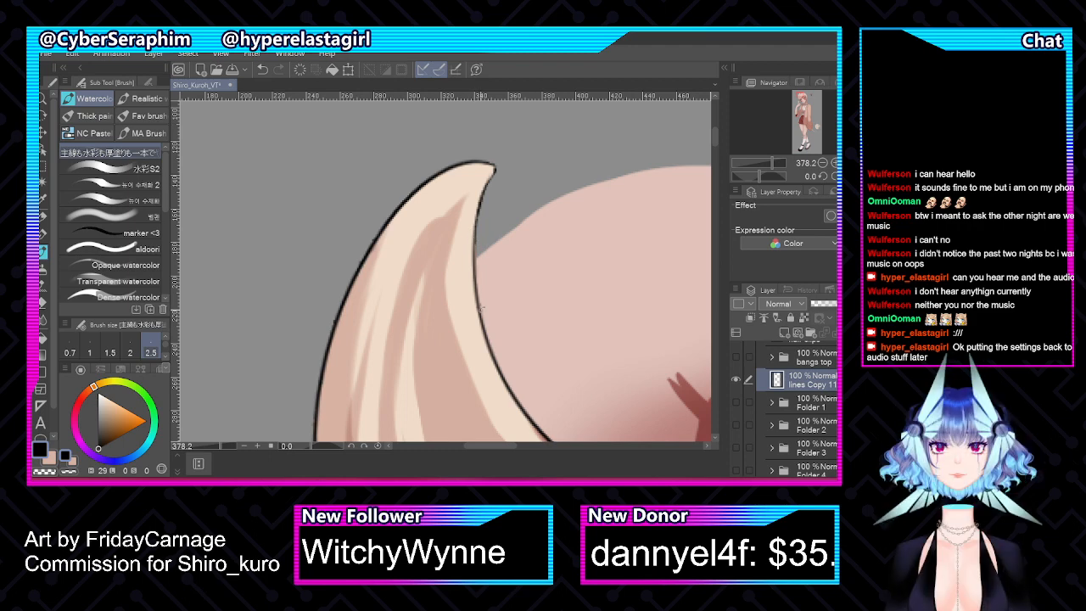
Reduce the brush size to 1.5 and sample the reddish-brown shadow colour from the lower part of the front bang
scroll(460, 273, "down", 1)
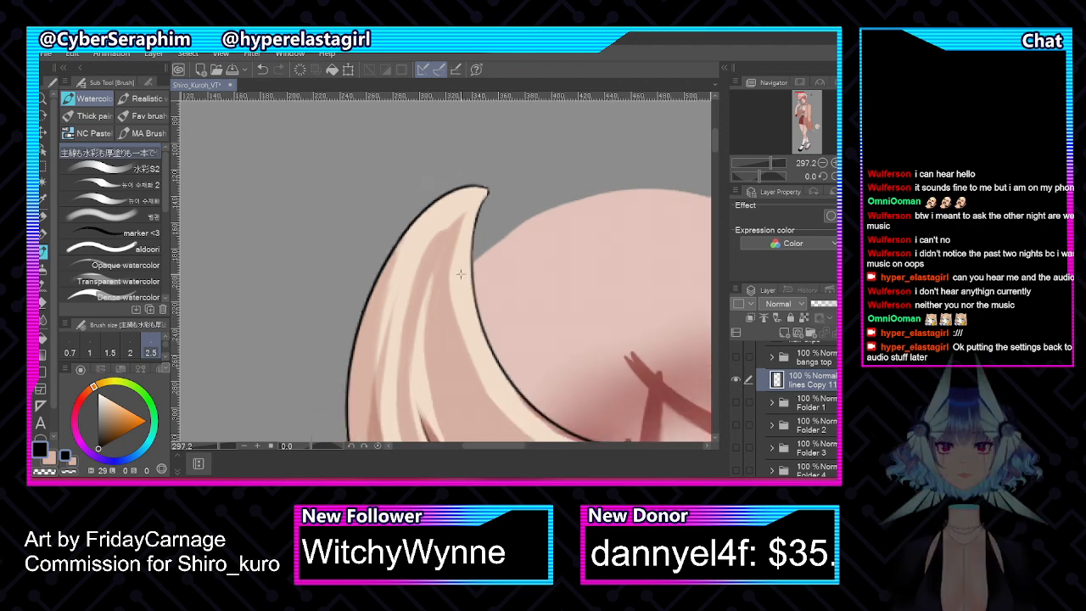
left_click_drag(716, 140, 719, 160)
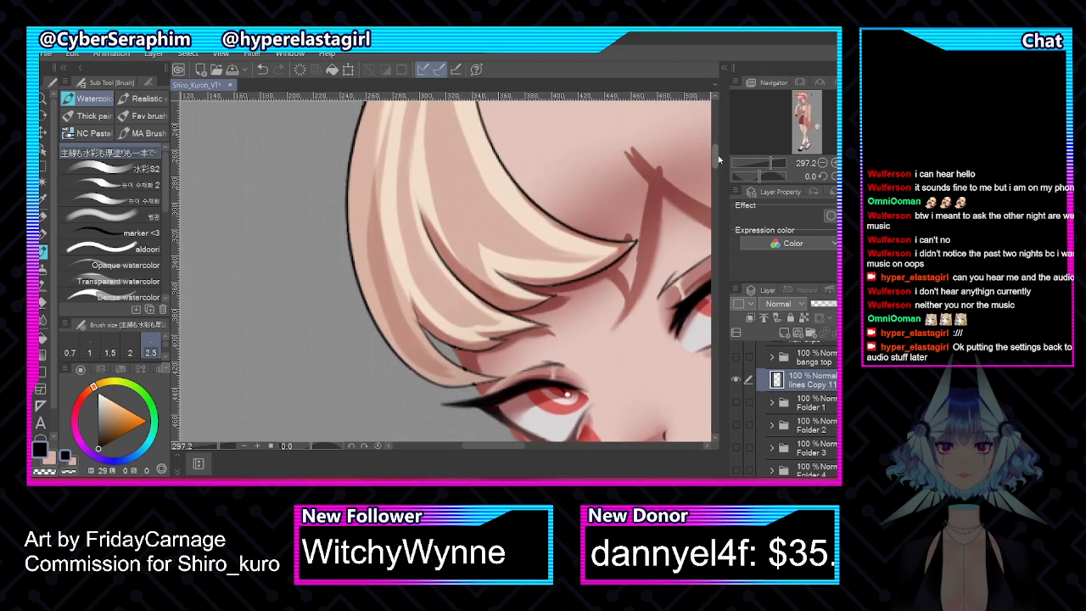
scroll(718, 161, "down", 3)
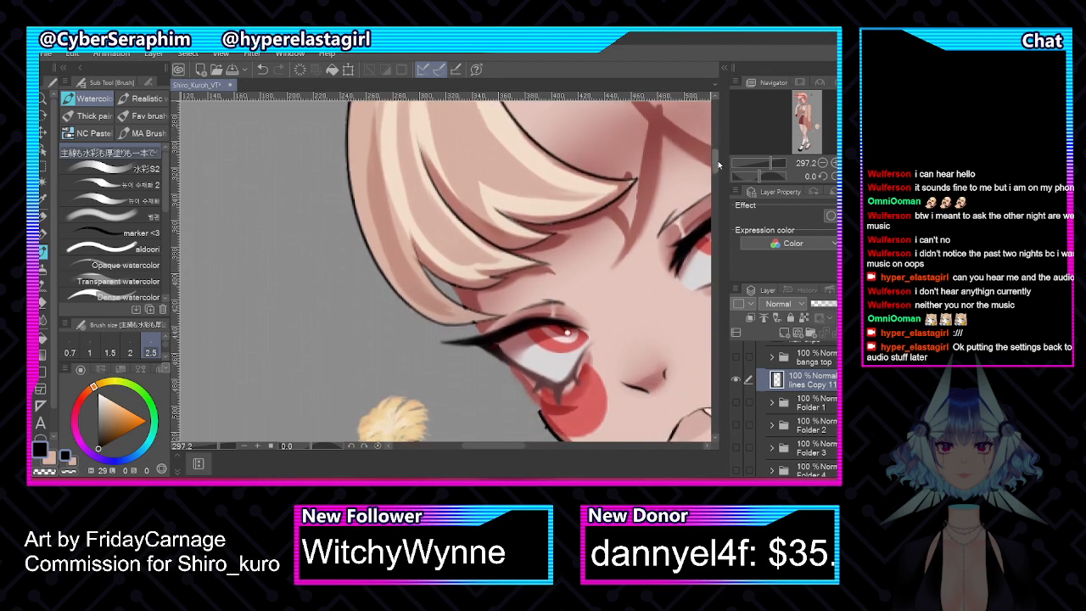
key("x")
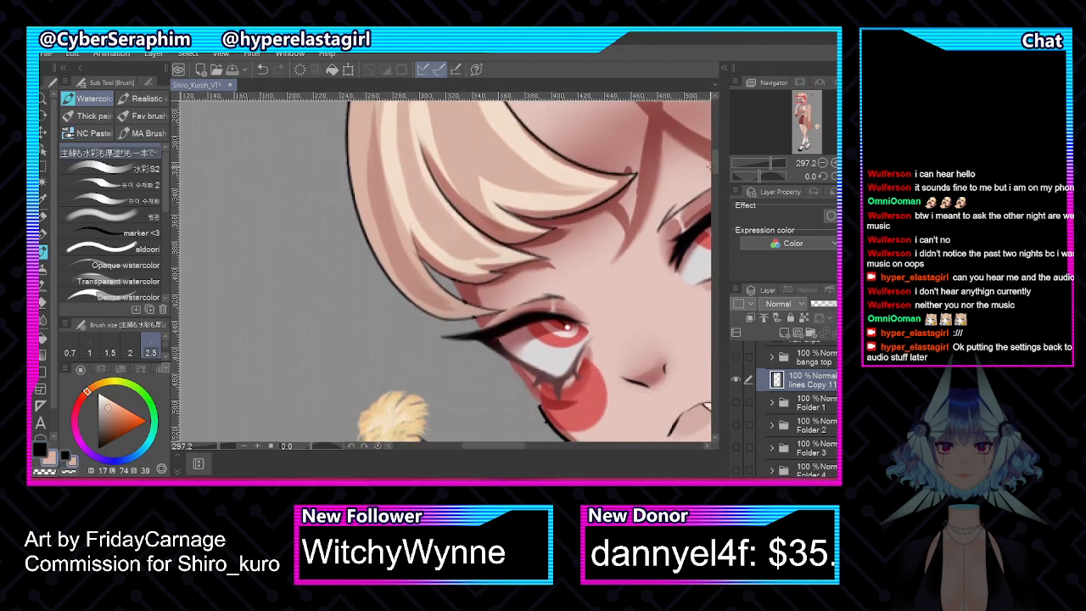
key("bracketleft")
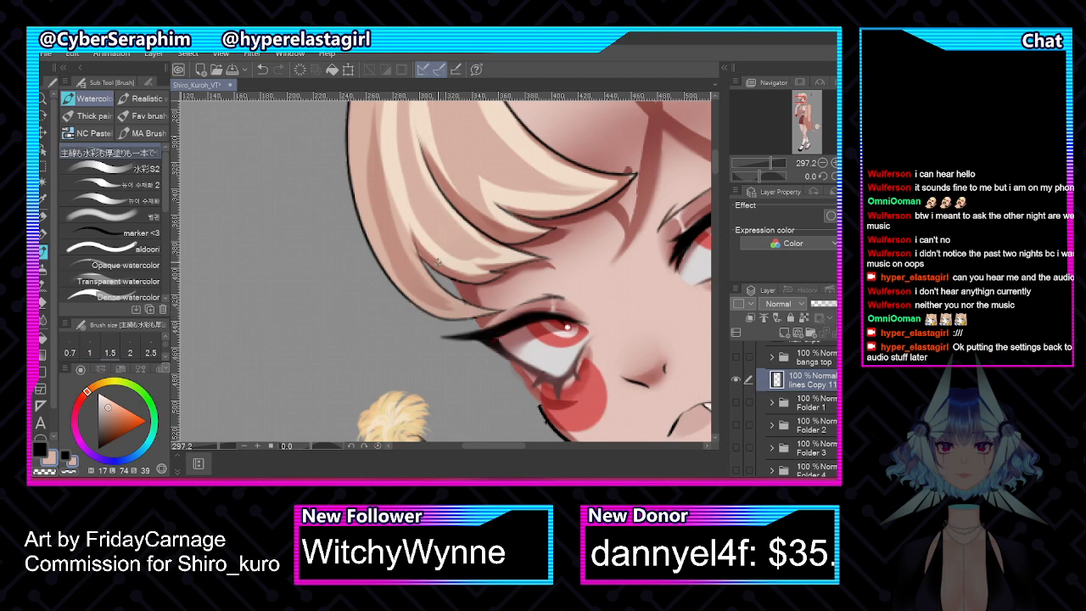
key("i")
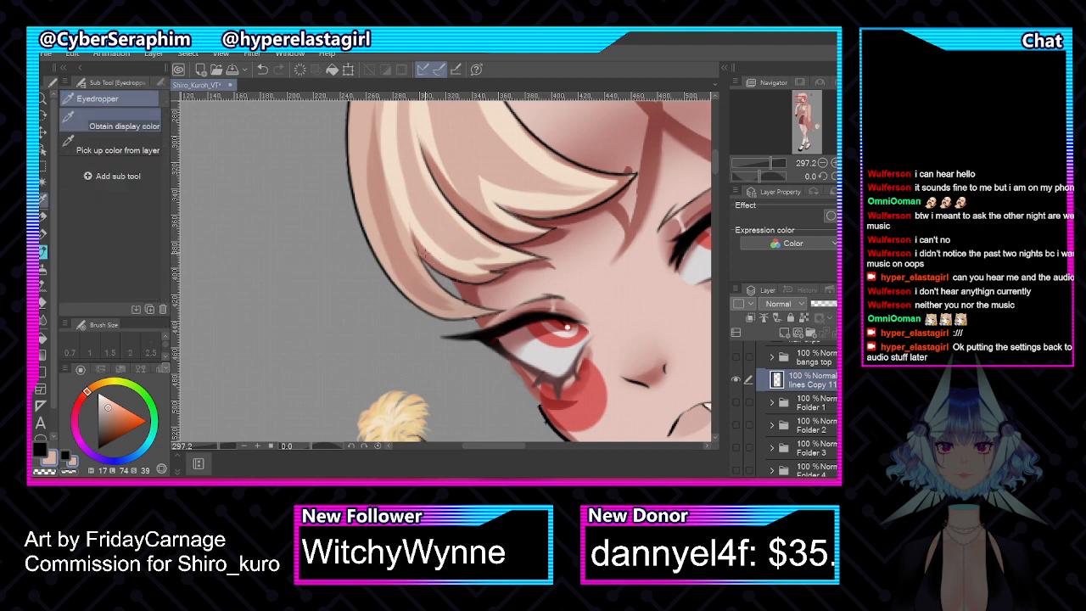
left_click(427, 251)
key("b")
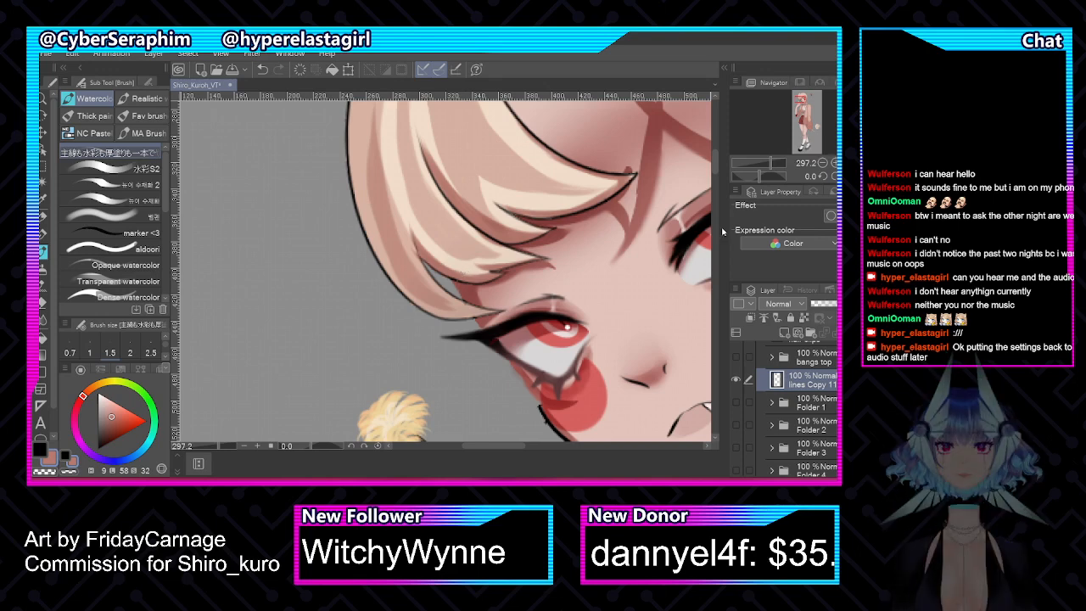
Rename the "lines Copy 11" layer as "Front bangs F"
scroll(517, 302, "down", 2)
scroll(516, 302, "down", 2)
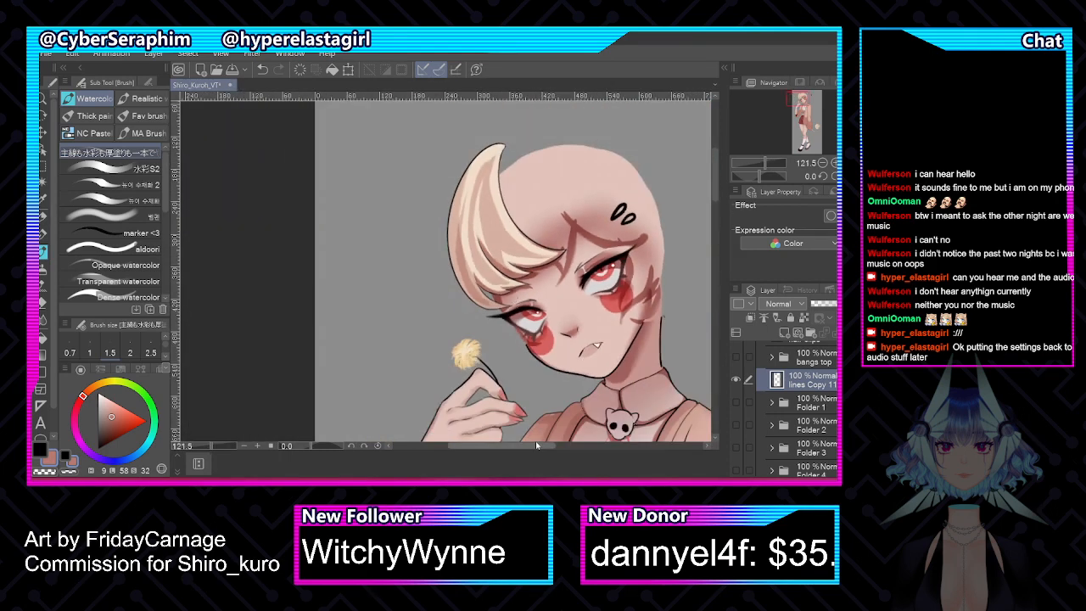
left_click_drag(538, 445, 553, 449)
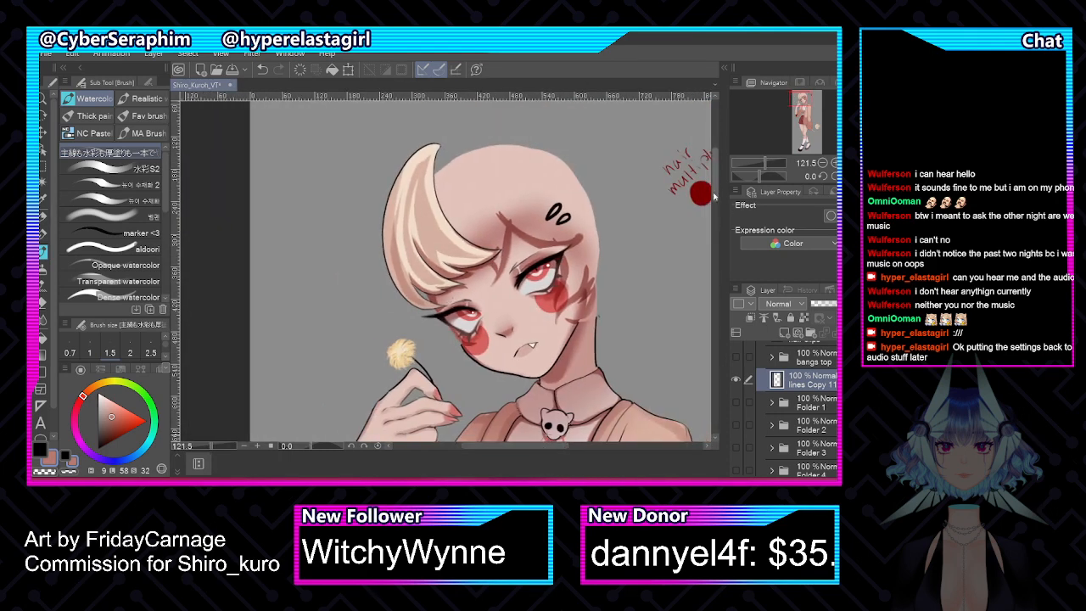
mouse_move(717, 191)
left_mouse_down()
mouse_move(715, 219)
mouse_move(707, 199)
left_mouse_up()
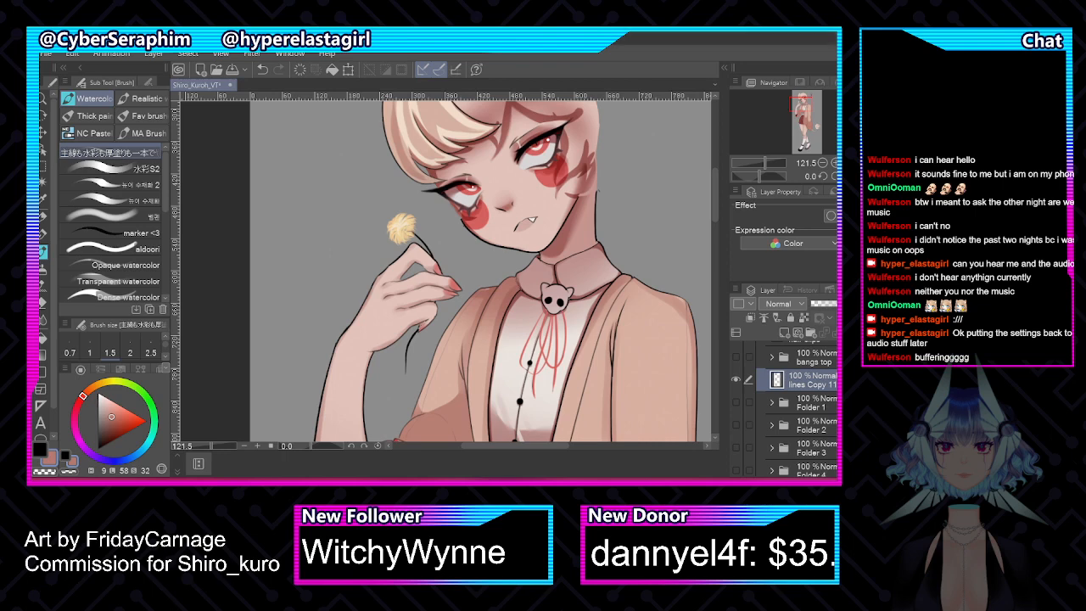
scroll(461, 195, "up", 2)
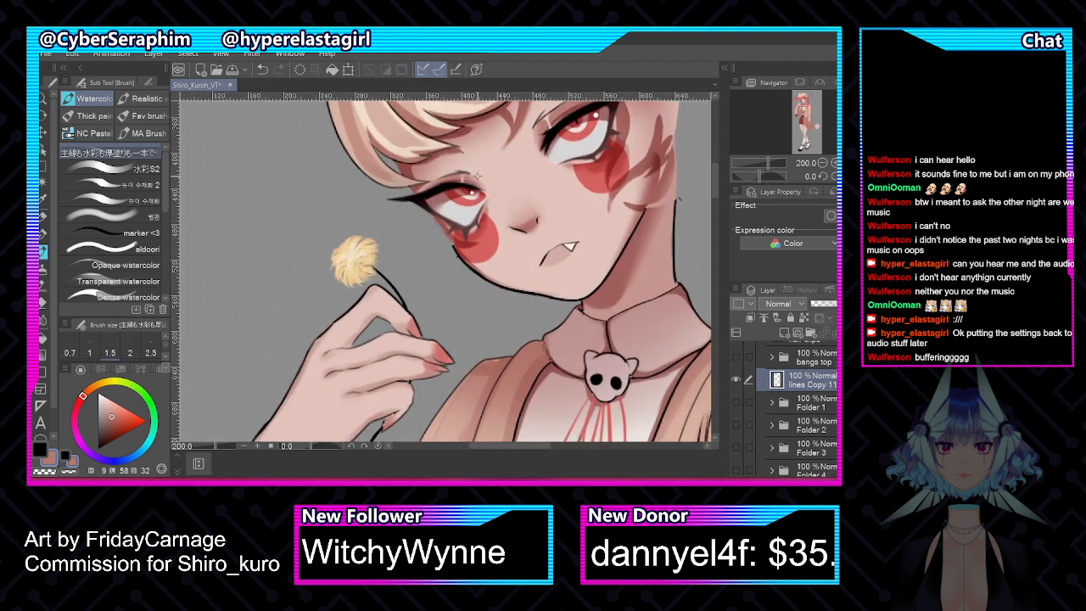
left_click_drag(715, 180, 715, 156)
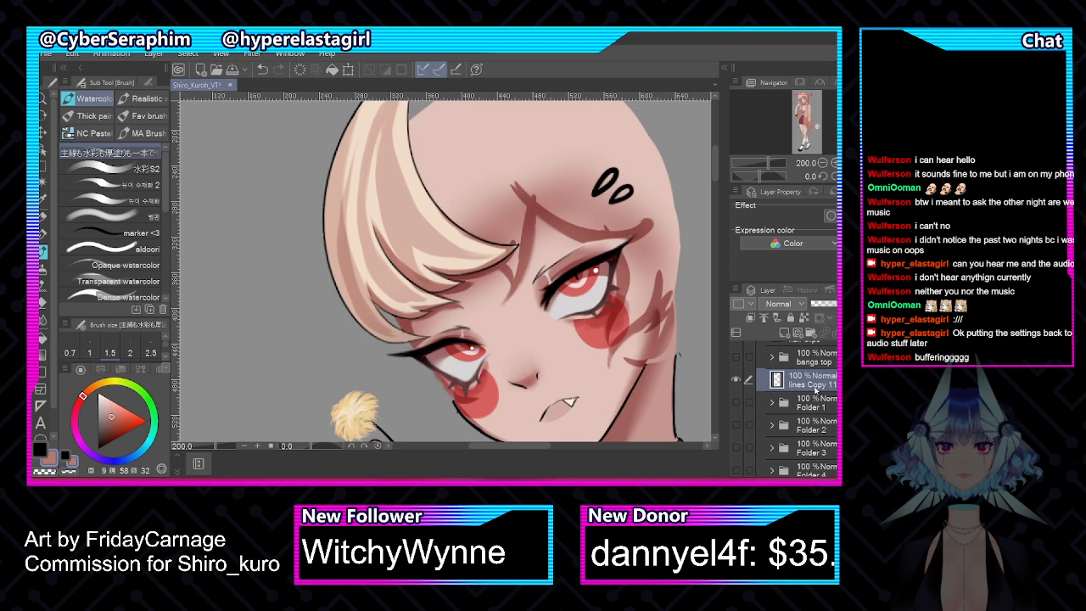
double_click(808, 384)
type("Front bangs")
key("Return")
Show the "bangs top" folder, expand it and select its line layer for editing
left_click(736, 357)
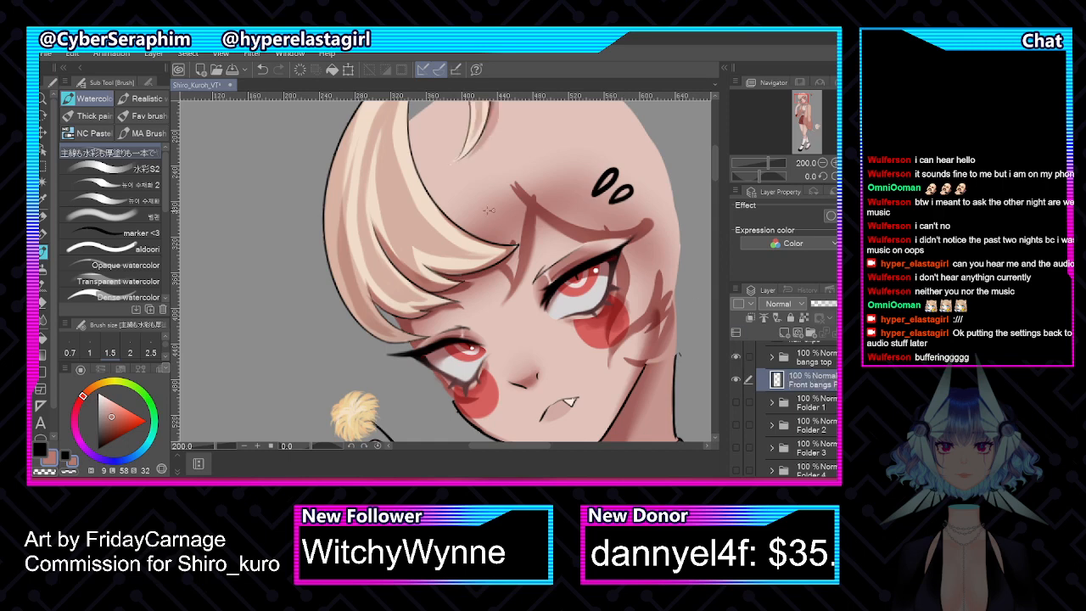
scroll(486, 184, "down", 3)
scroll(486, 184, "up", 4)
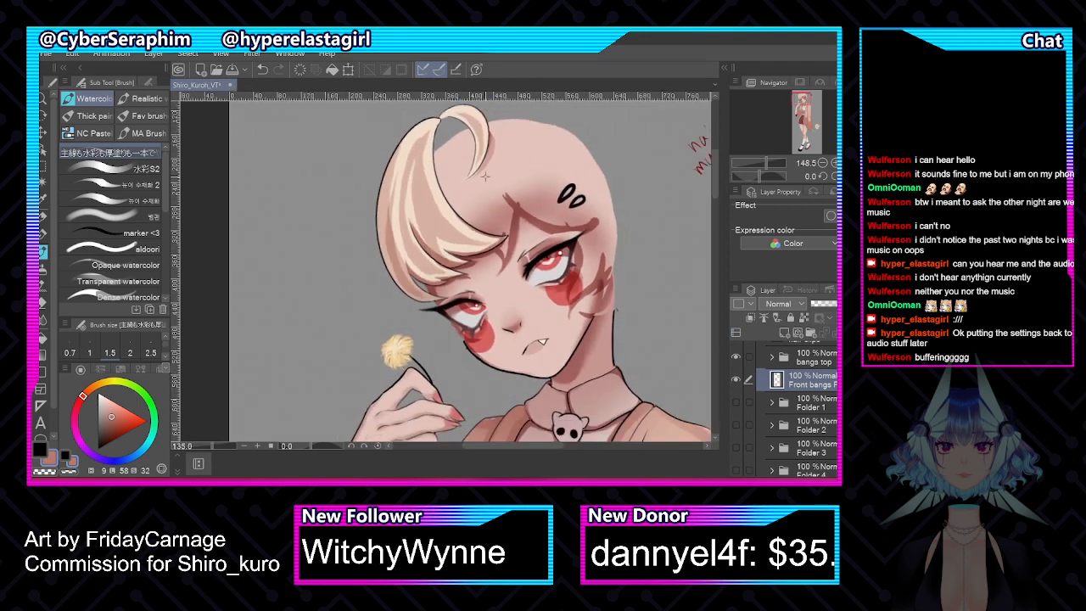
scroll(483, 168, "up", 2)
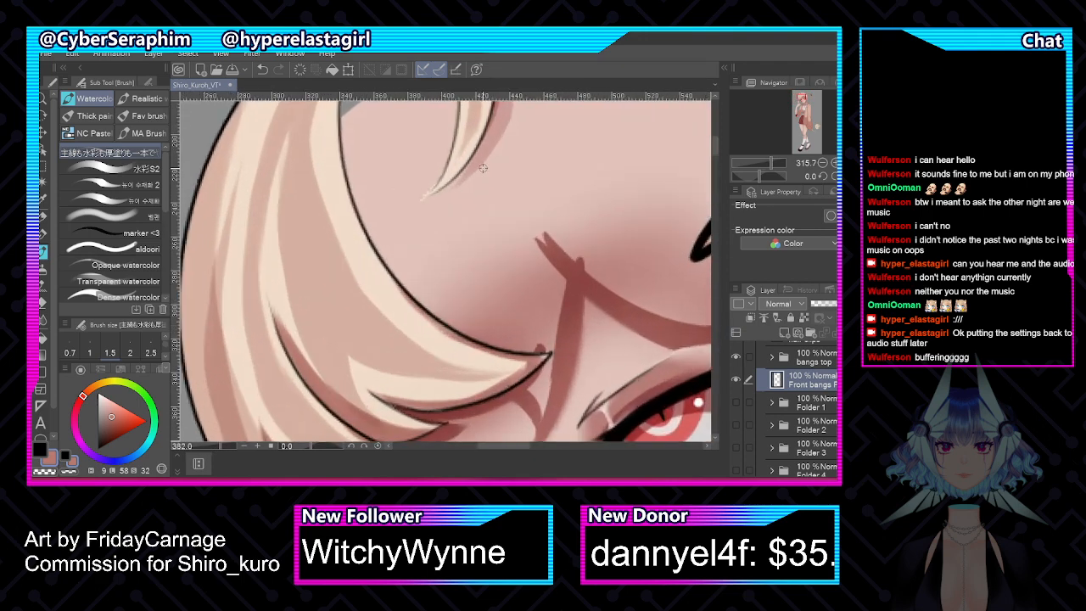
left_click(786, 355)
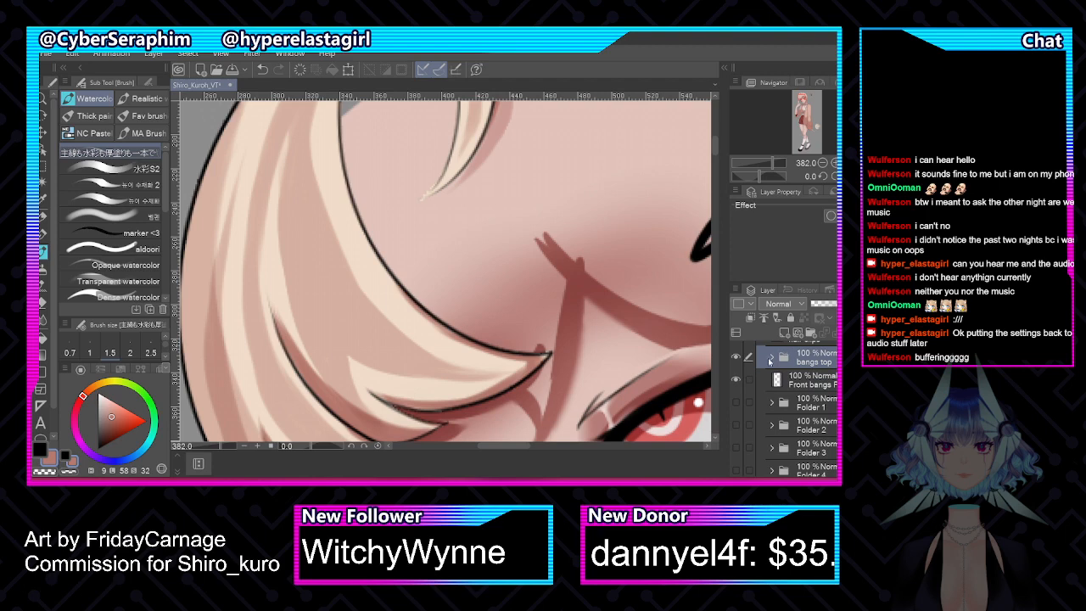
left_click(772, 358)
left_click(813, 379)
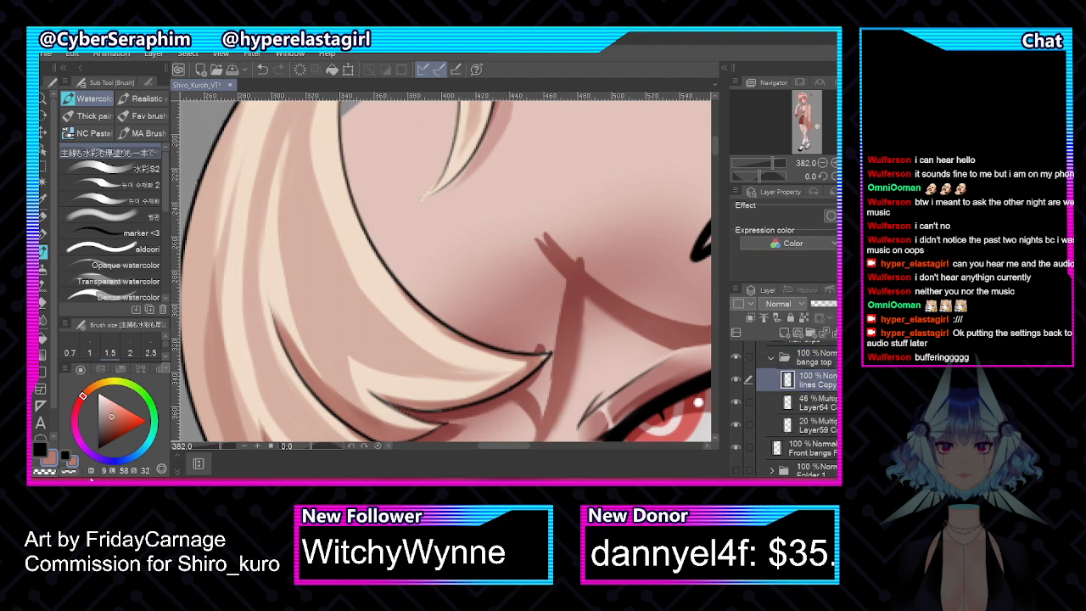
Mirror the canvas view and erase the stray pointed end of the small top strand with the transparent colour
left_click(69, 470)
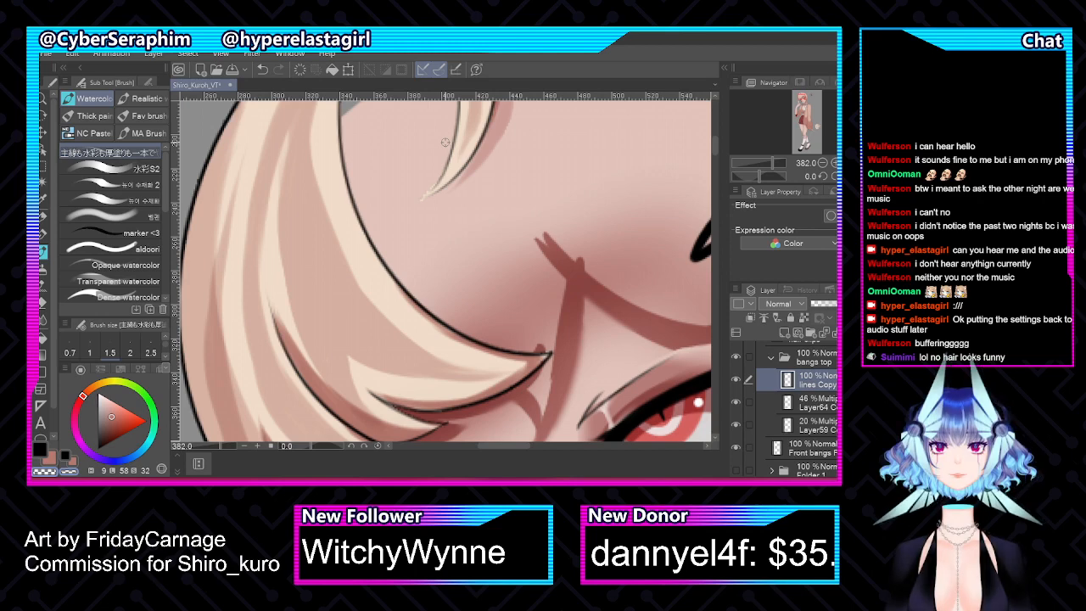
key("h")
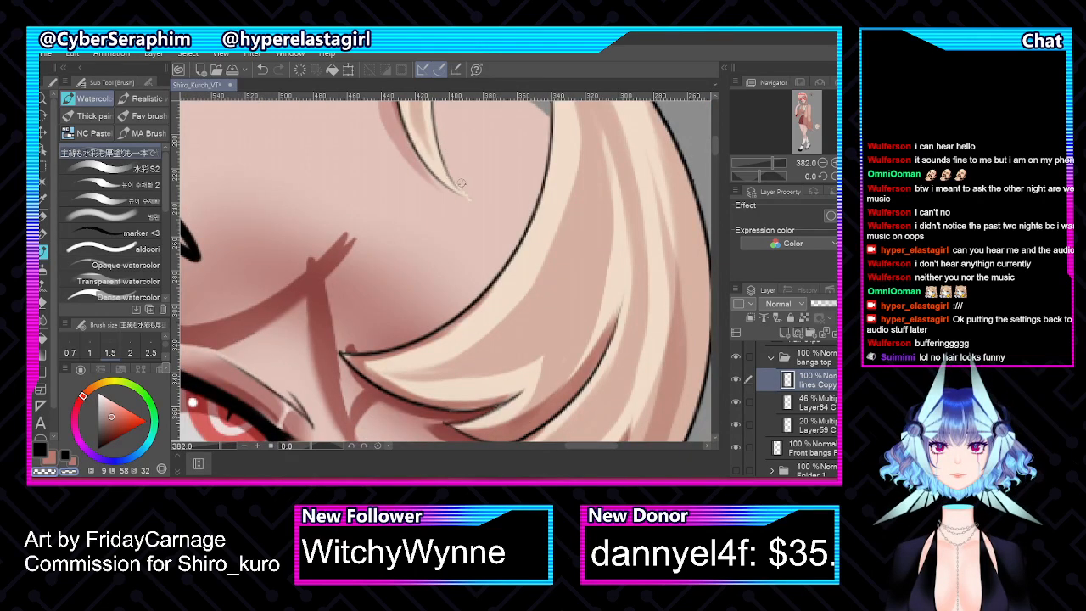
left_click_drag(454, 175, 481, 207)
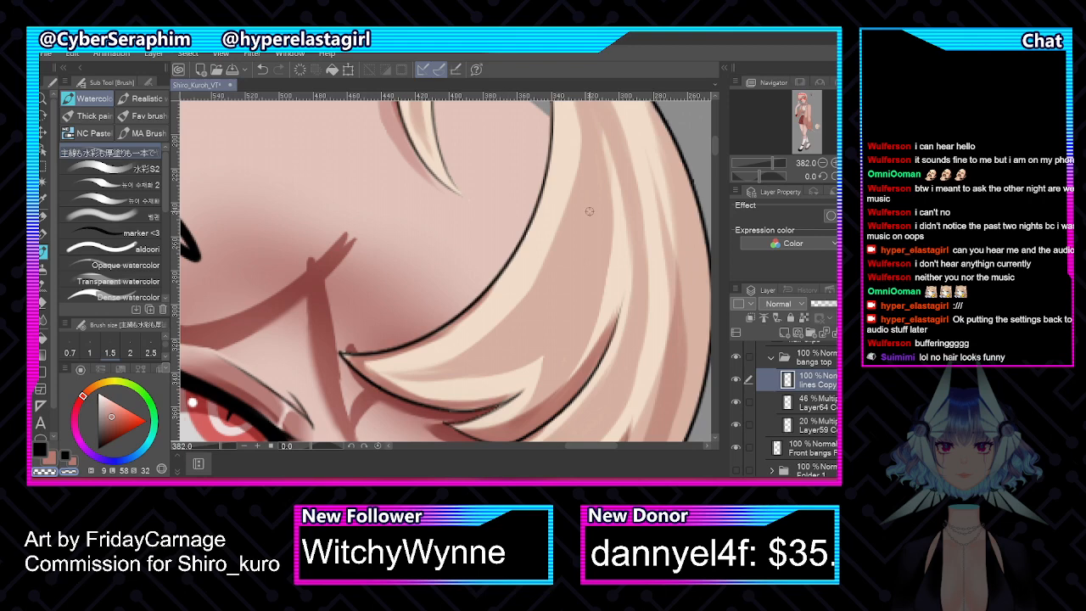
Collapse the "bangs top" folder and show the hair strands in "Folder 1"
scroll(588, 228, "down", 8)
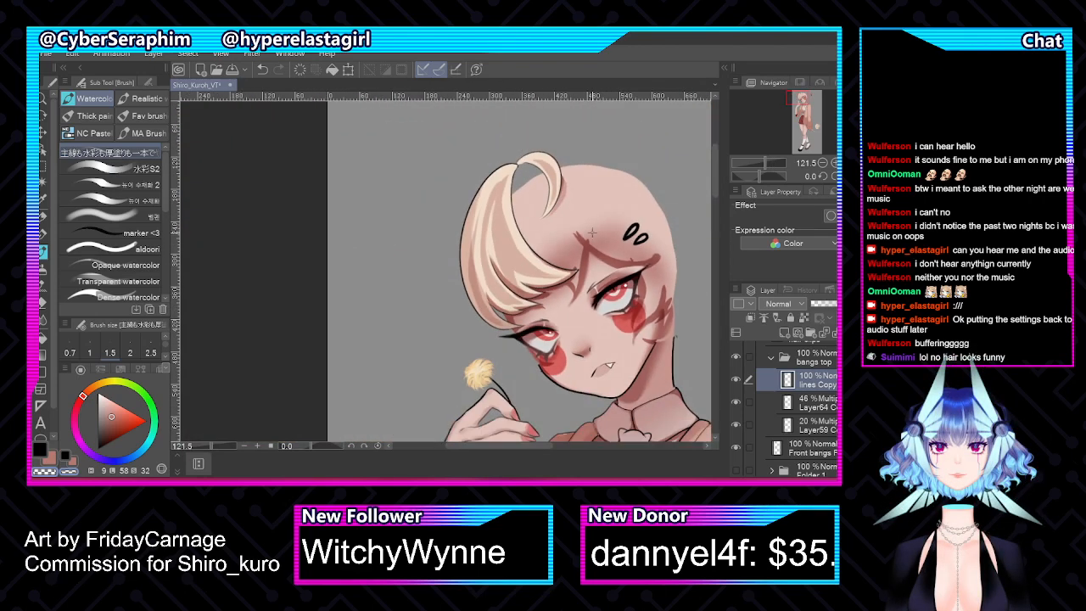
left_click_drag(534, 447, 562, 448)
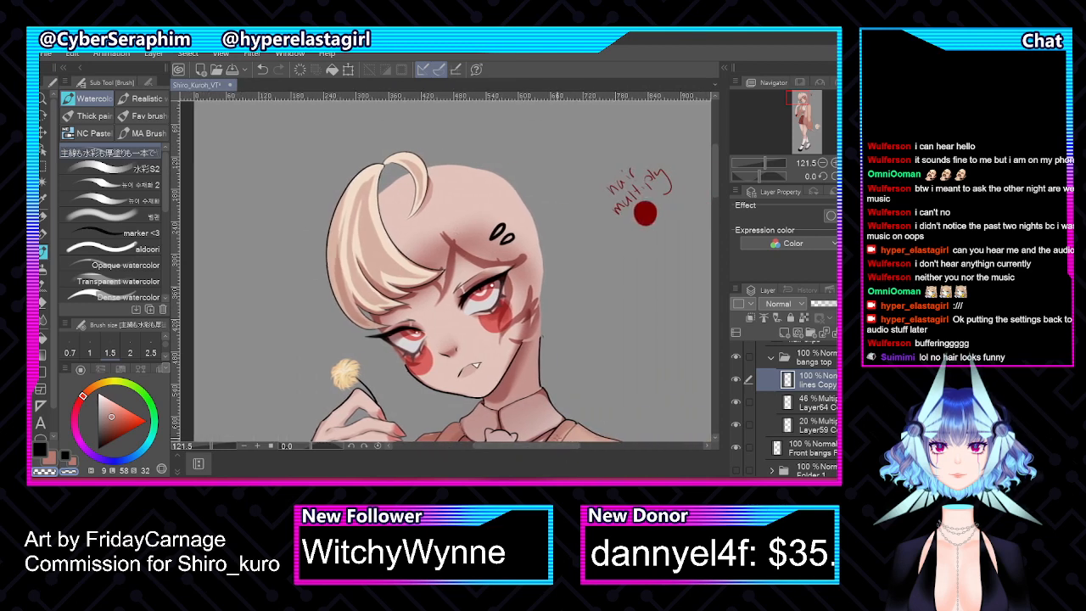
scroll(796, 409, "up", 2)
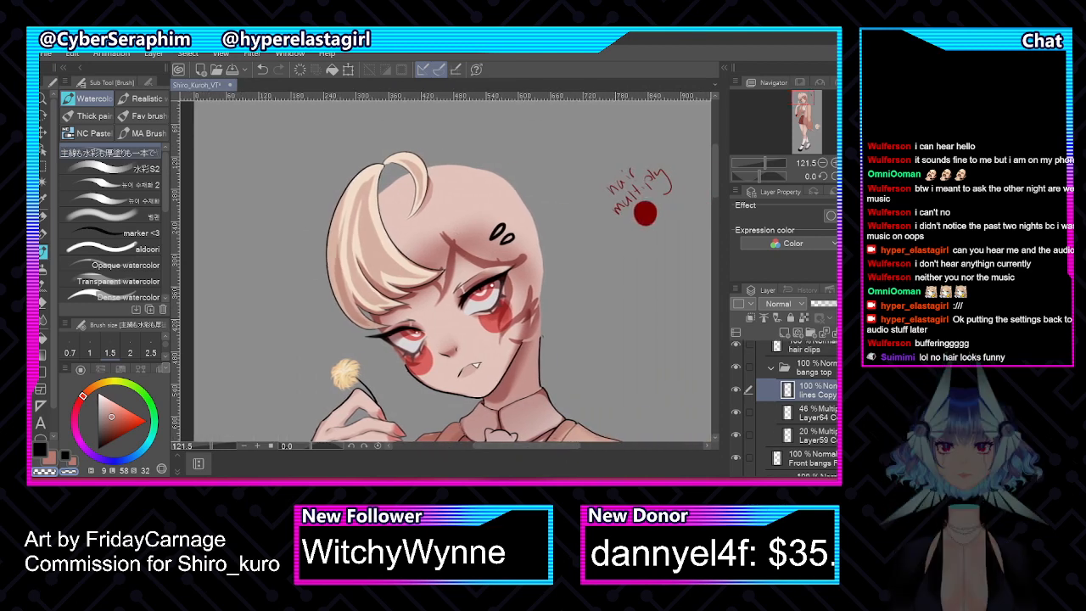
scroll(796, 409, "down", 2)
scroll(796, 409, "down", 1)
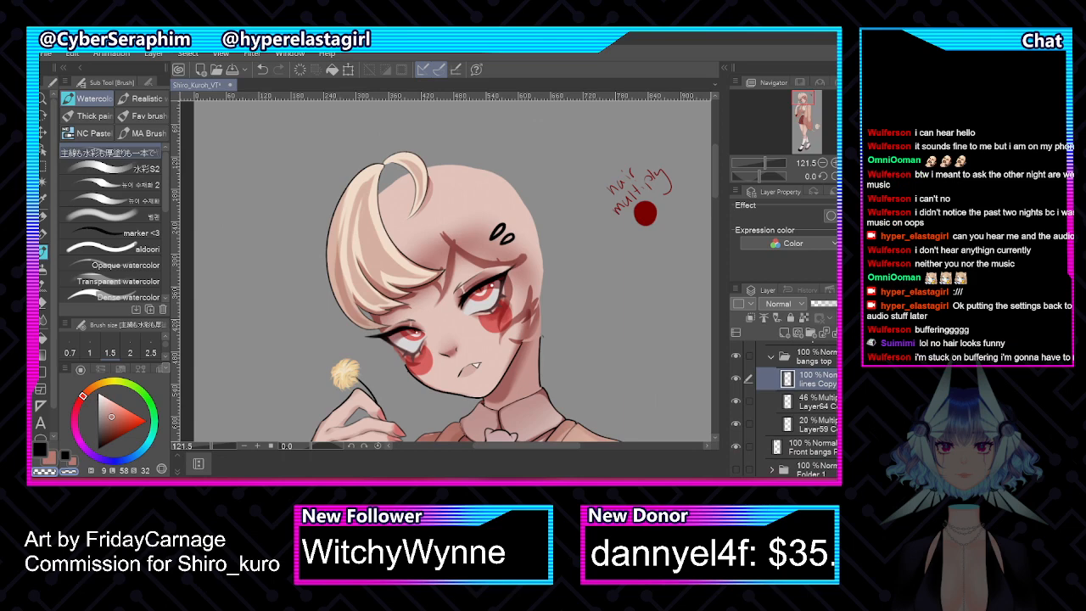
scroll(796, 409, "down", 2)
scroll(796, 409, "up", 2)
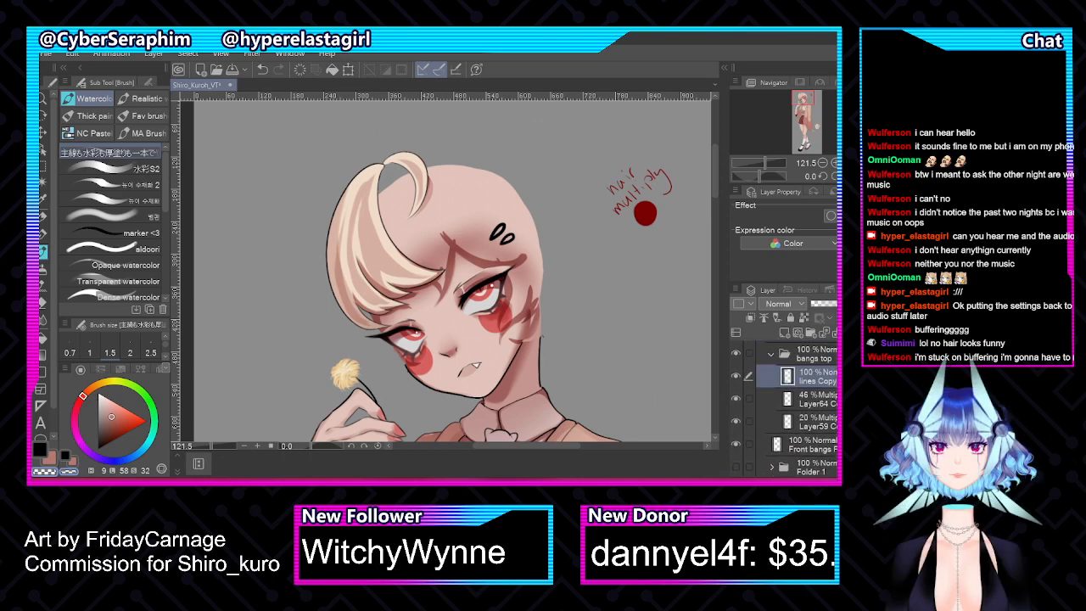
left_click(770, 354)
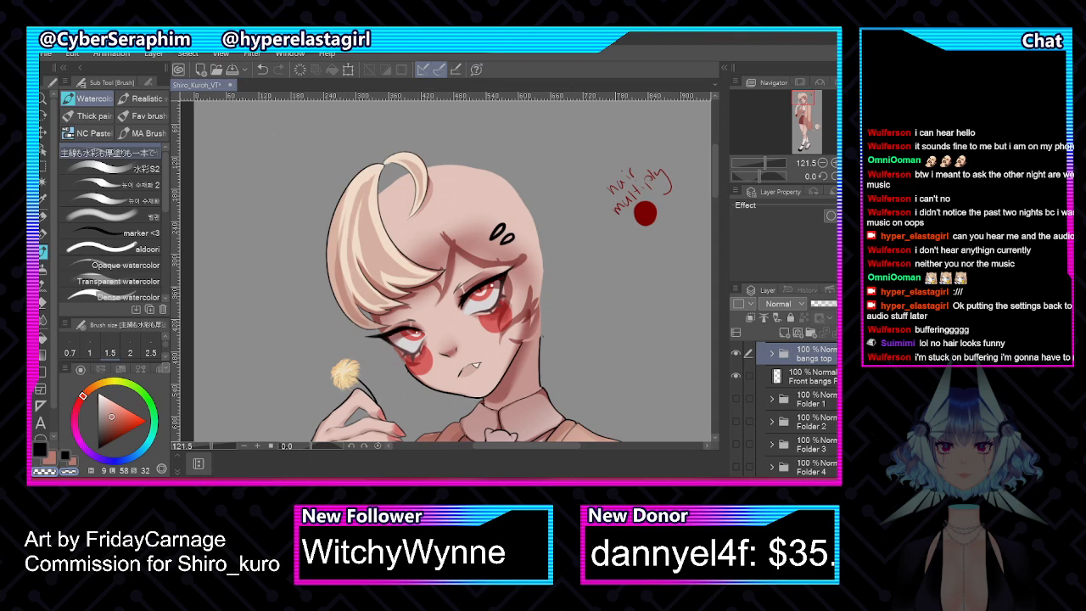
left_click(735, 399)
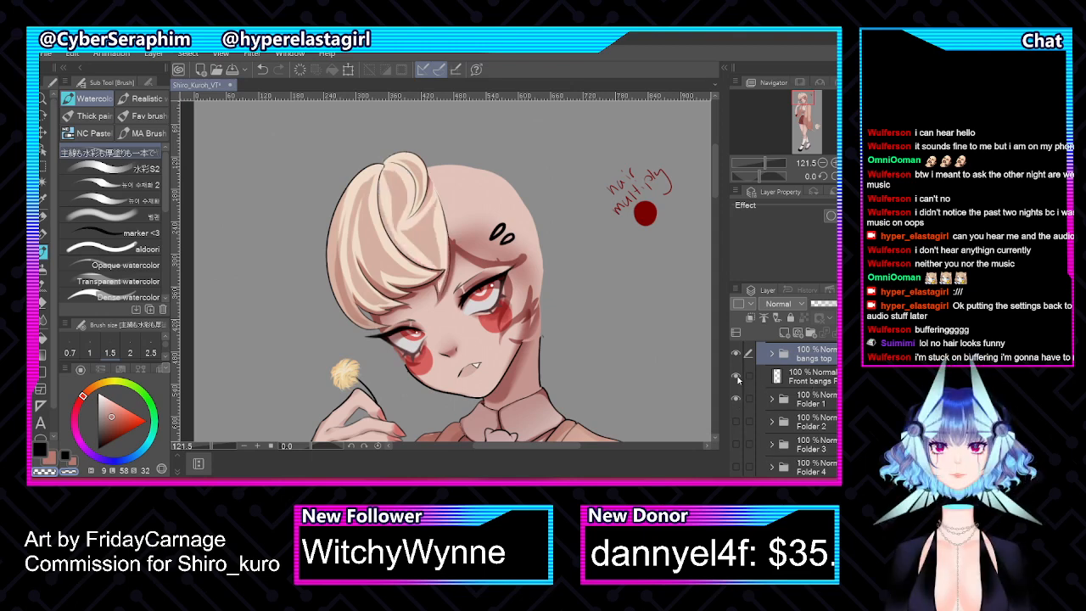
Hide the "Front bangs F" layer and the "bangs top" folder, then expand "Folder 1" and select its line layer
left_click(736, 376)
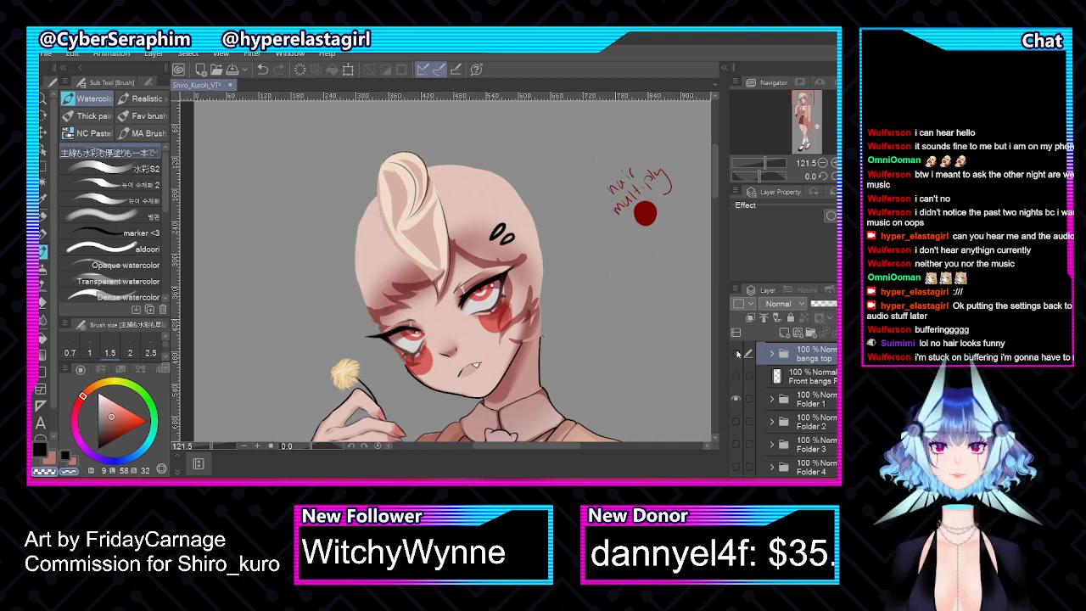
left_click(736, 353)
left_click(813, 406)
left_click(772, 398)
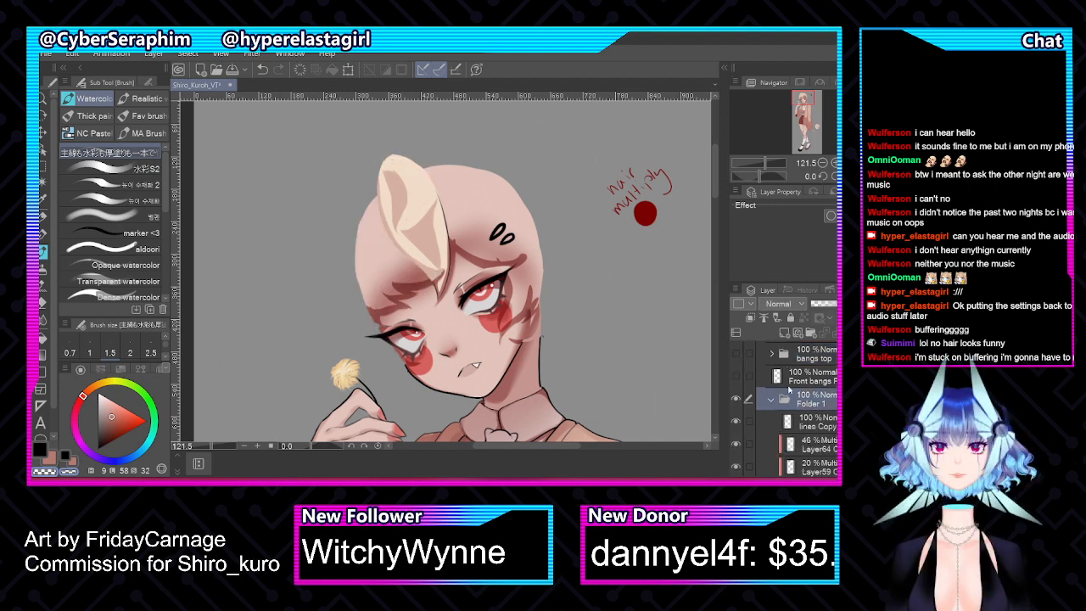
scroll(781, 408, "down", 2)
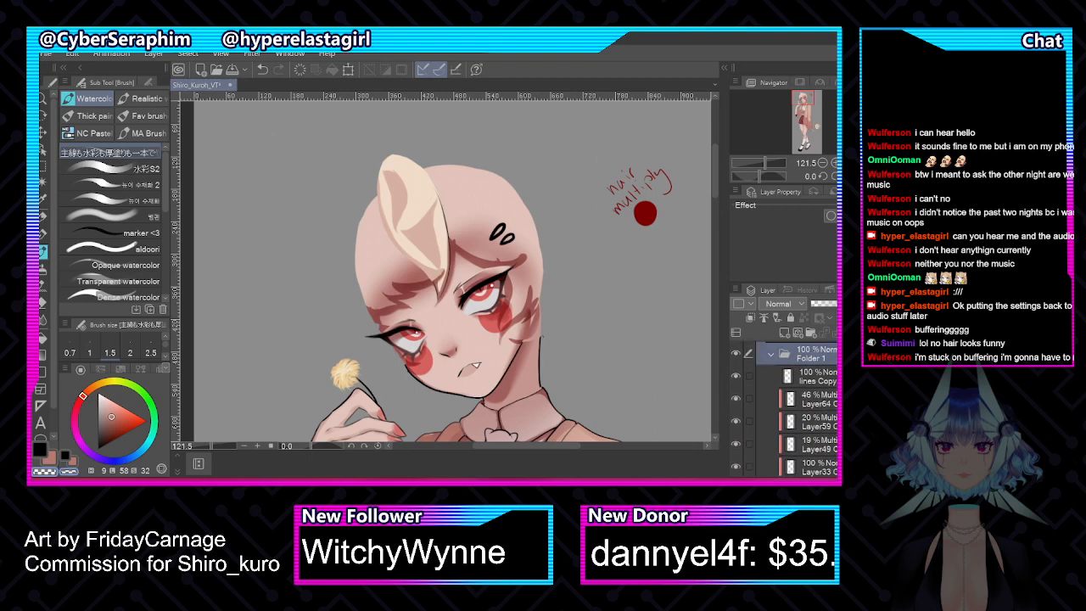
left_click(750, 376)
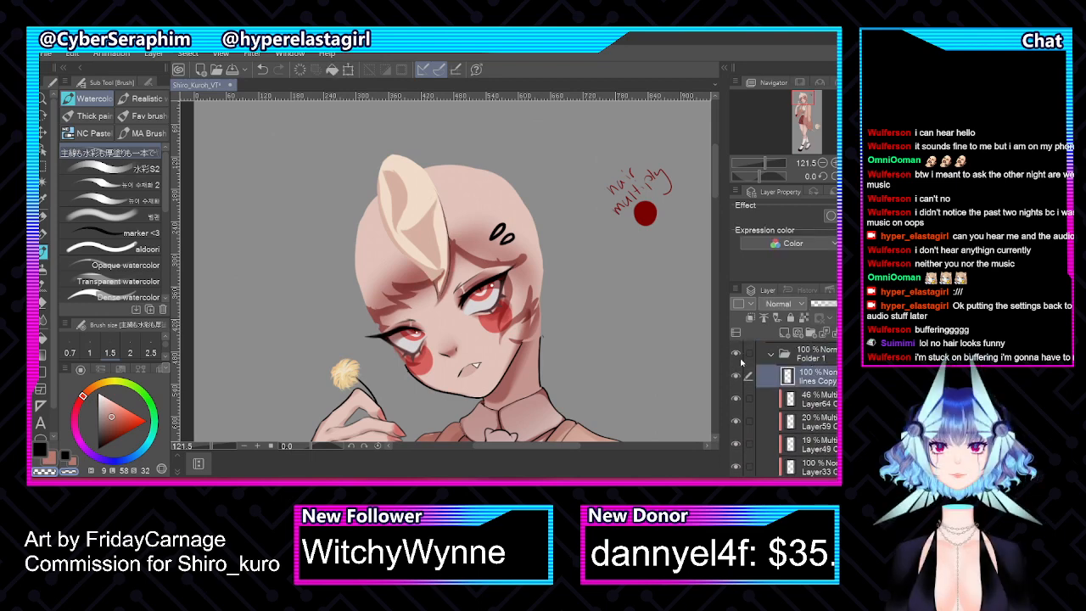
Mirror and rotate the canvas view and draw a black outline along the bare upper edge of the "Folder 1" strand
scroll(443, 221, "up", 4)
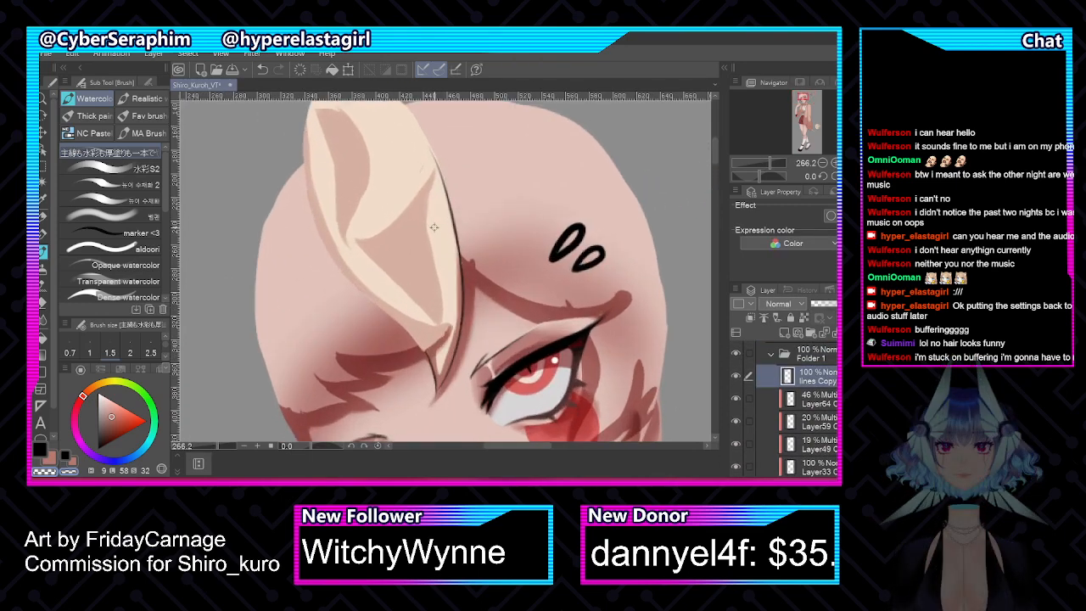
key("h")
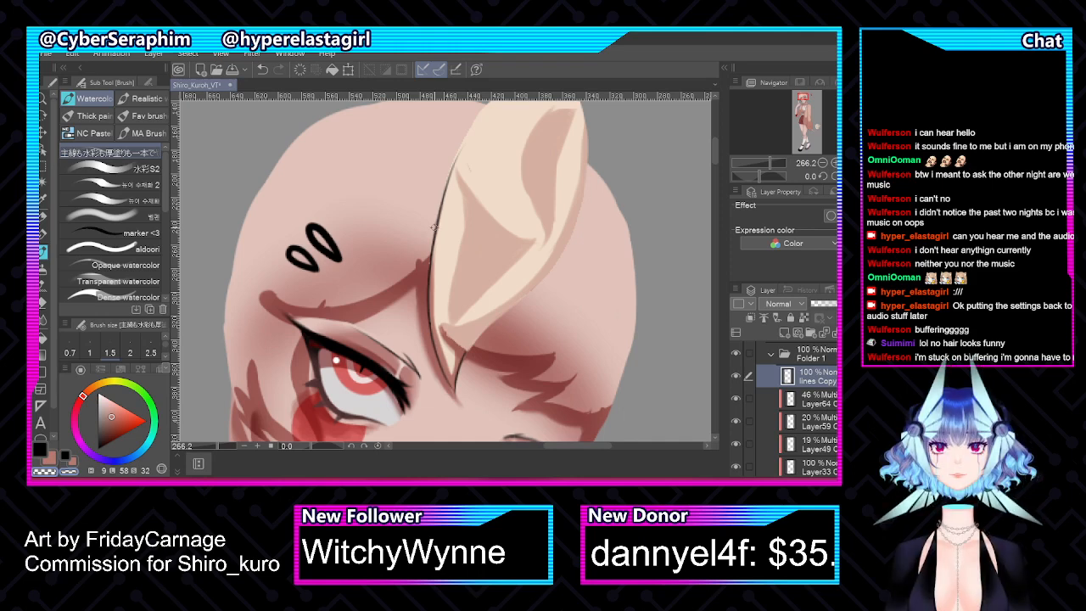
left_click_drag(433, 227, 526, 112)
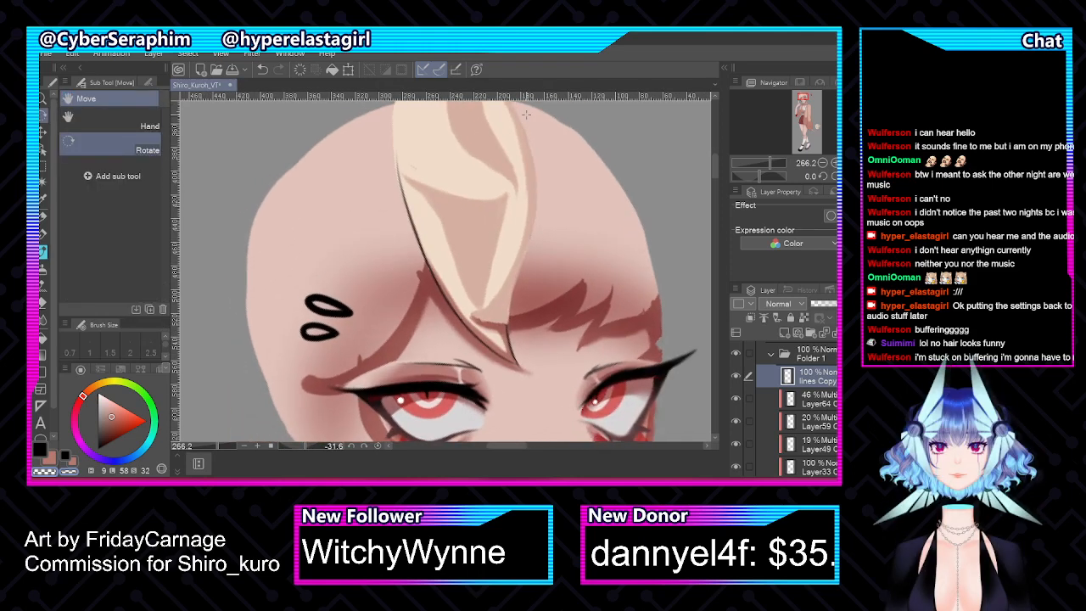
key("x")
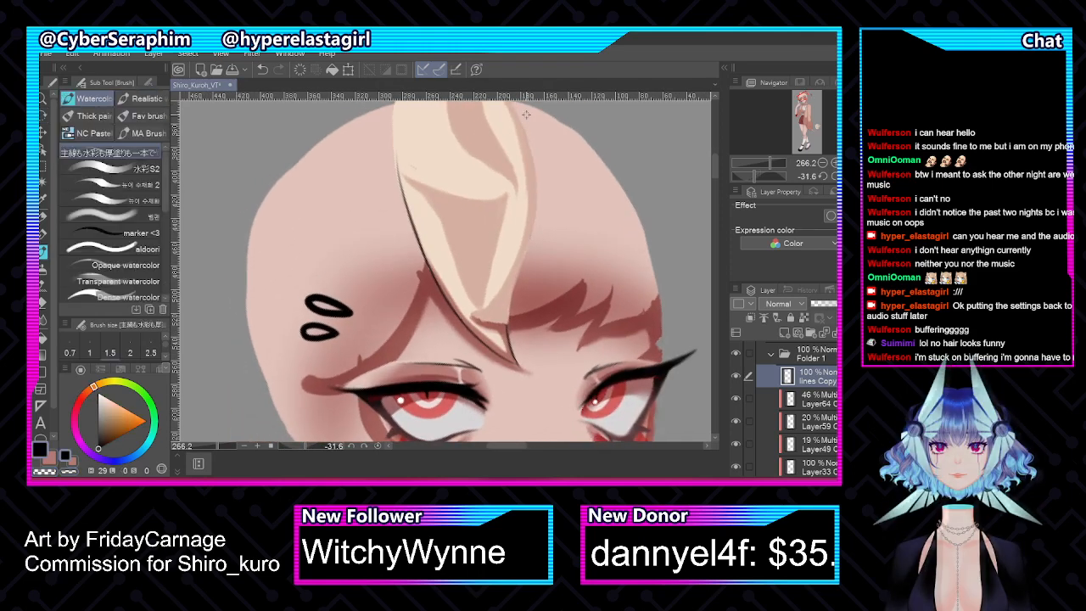
left_click_drag(716, 177, 714, 166)
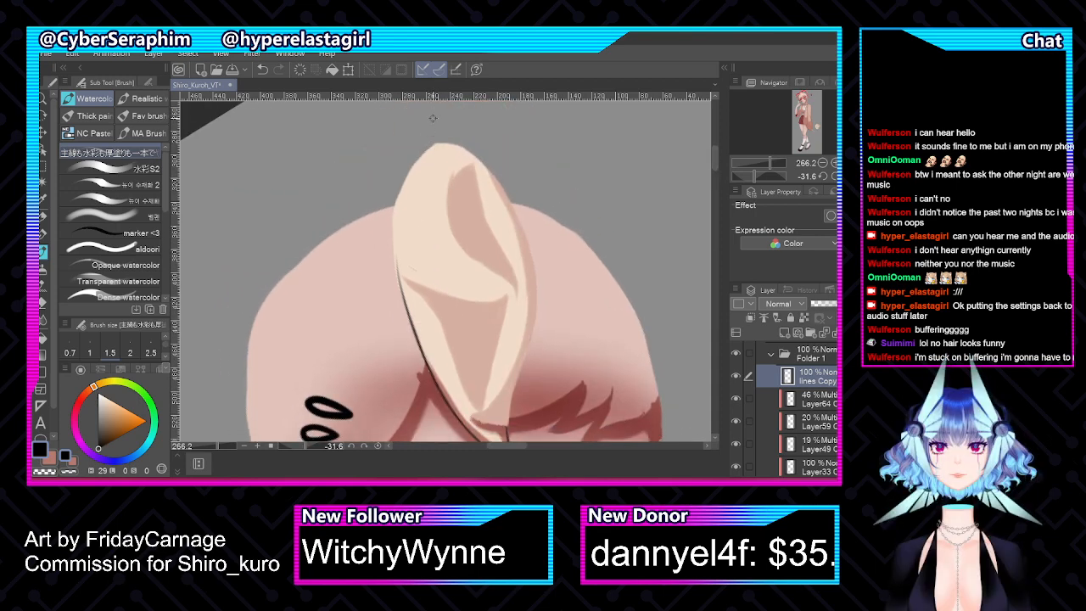
key("bracketright")
key("bracketright")
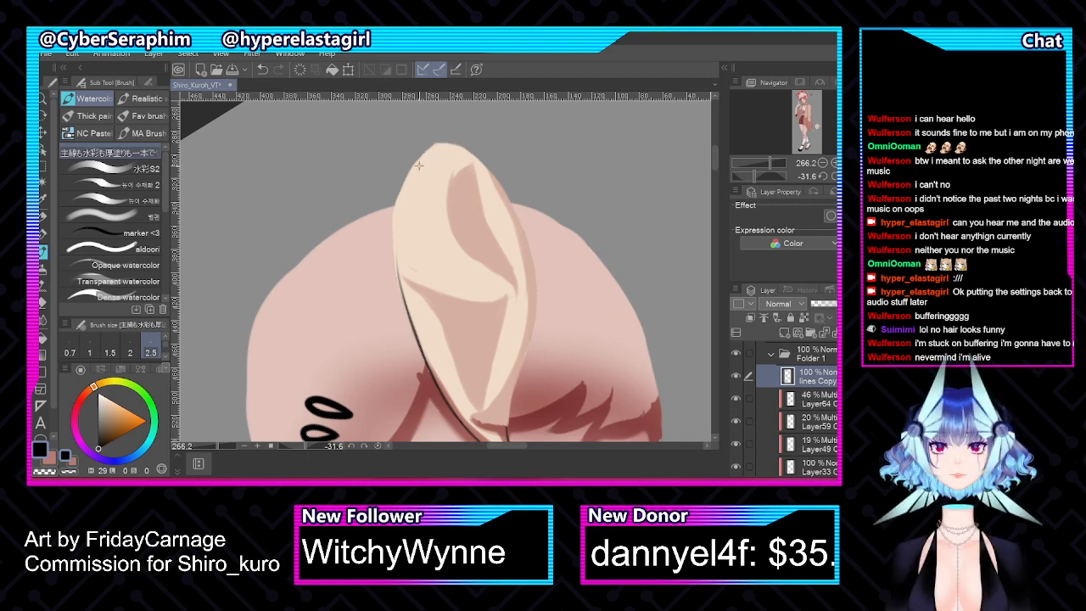
mouse_move(433, 142)
left_mouse_down()
mouse_move(397, 193)
mouse_move(396, 264)
mouse_move(393, 228)
left_mouse_up()
Clean up the edge beside the new outline with the transparent colour on the strand's base layer, and reselect the line layer
key("c")
key("bracketright")
key("bracketright")
key("bracketright")
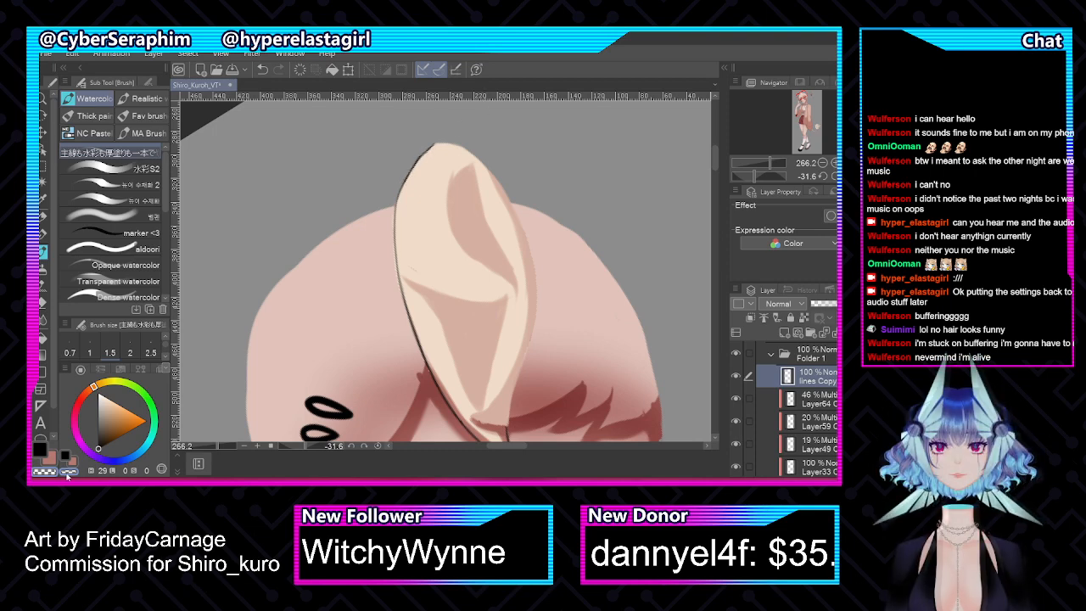
scroll(795, 410, "down", 4)
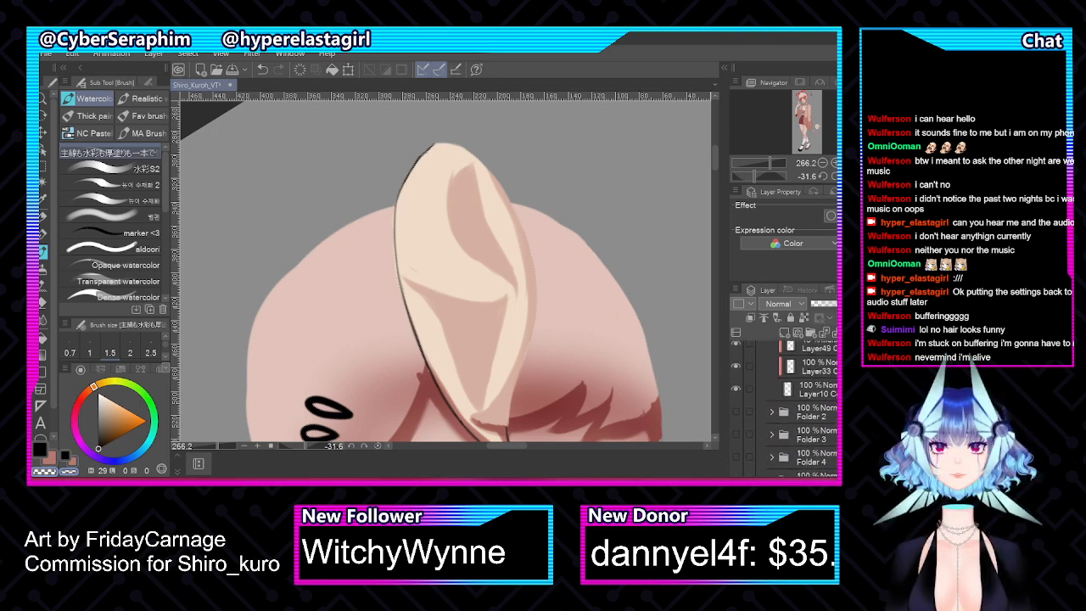
left_click(806, 386)
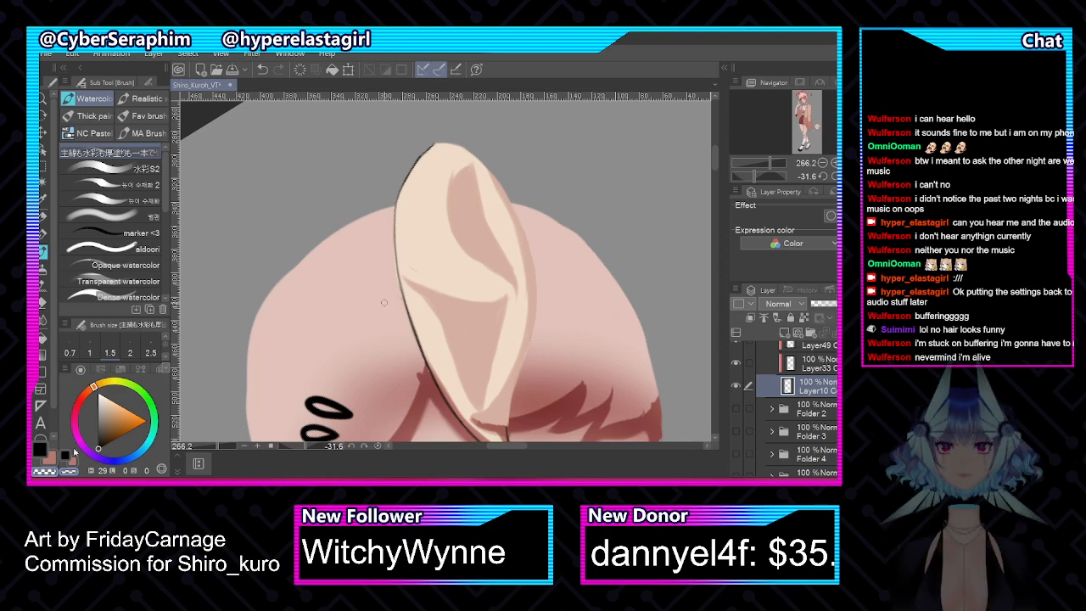
scroll(794, 407, "up", 4)
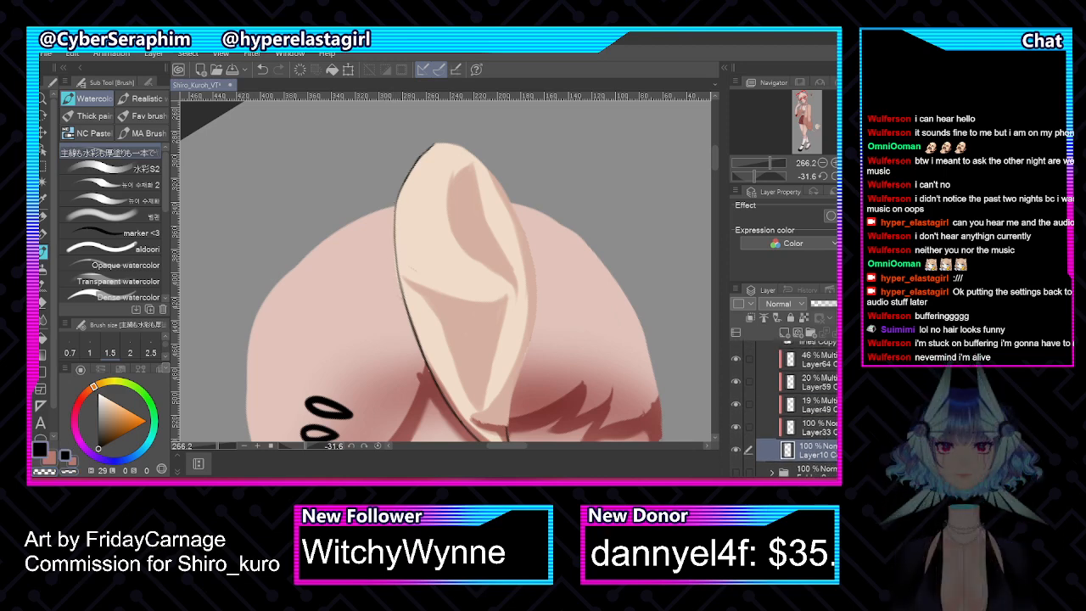
left_click(810, 394)
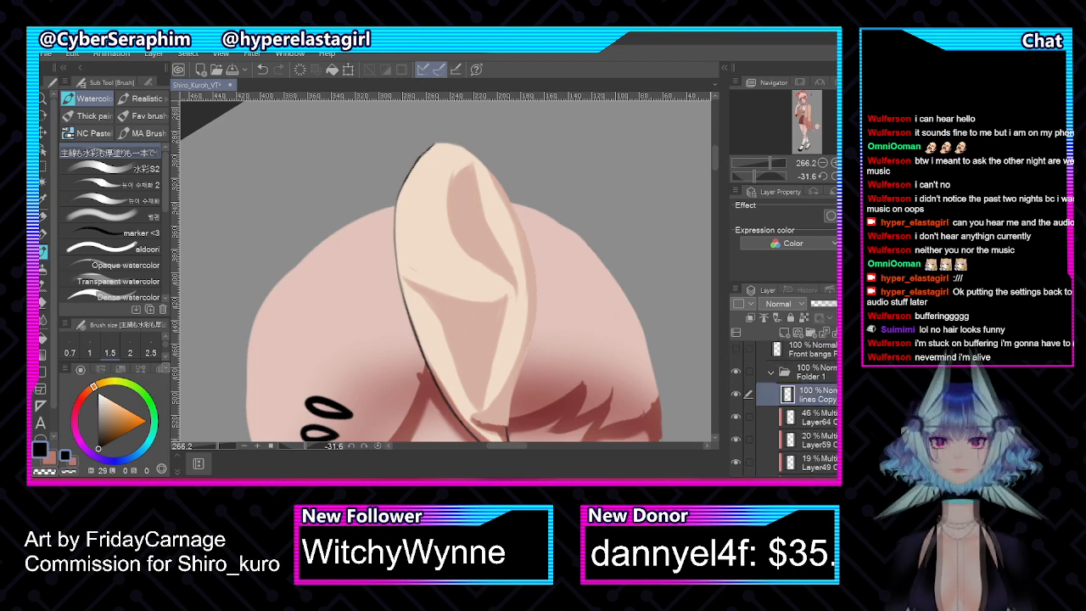
Outline the lower part of the strand's opposite edge down to its pointed tip in black
key("h")
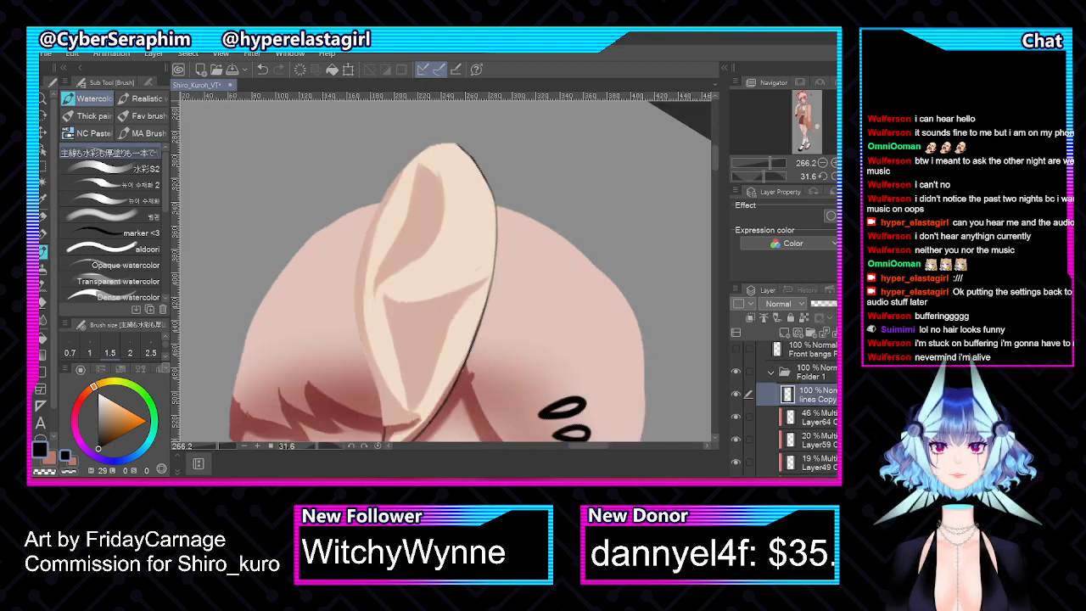
key("shift+space")
mouse_move(591, 214)
left_mouse_down()
mouse_move(580, 180)
mouse_move(567, 185)
left_mouse_up()
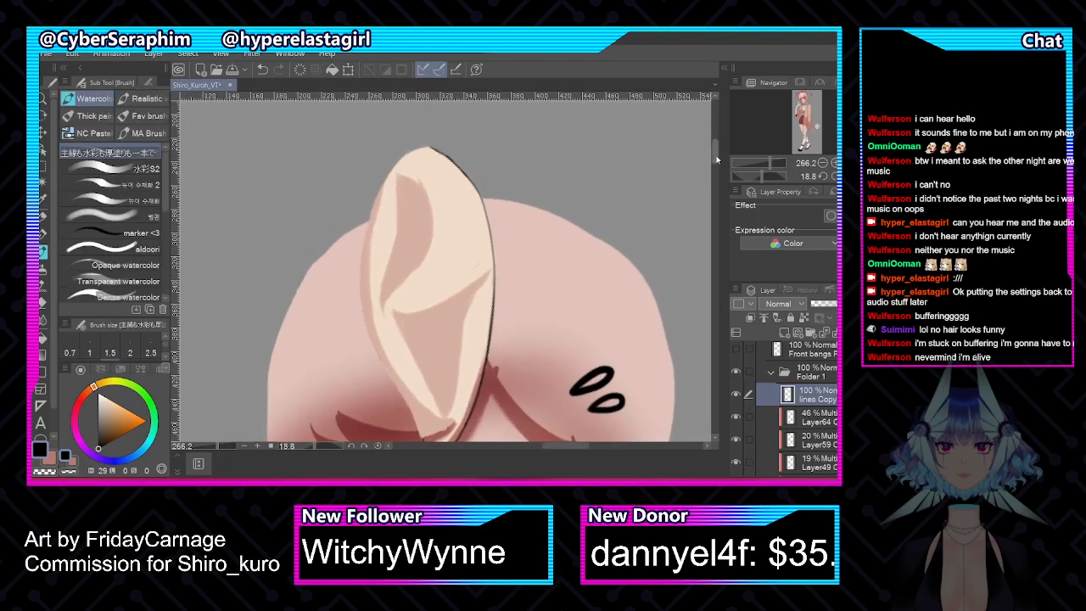
left_click_drag(714, 159, 715, 166)
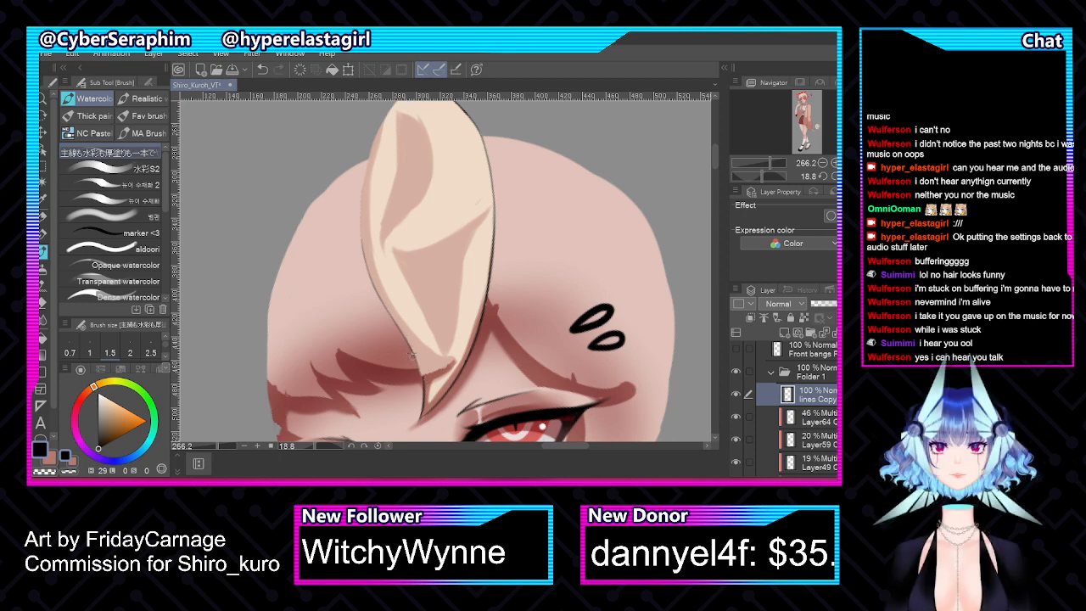
Draw the black outline along the rest of the strand's opposite edge, from the middle up to the rounded top
key("h")
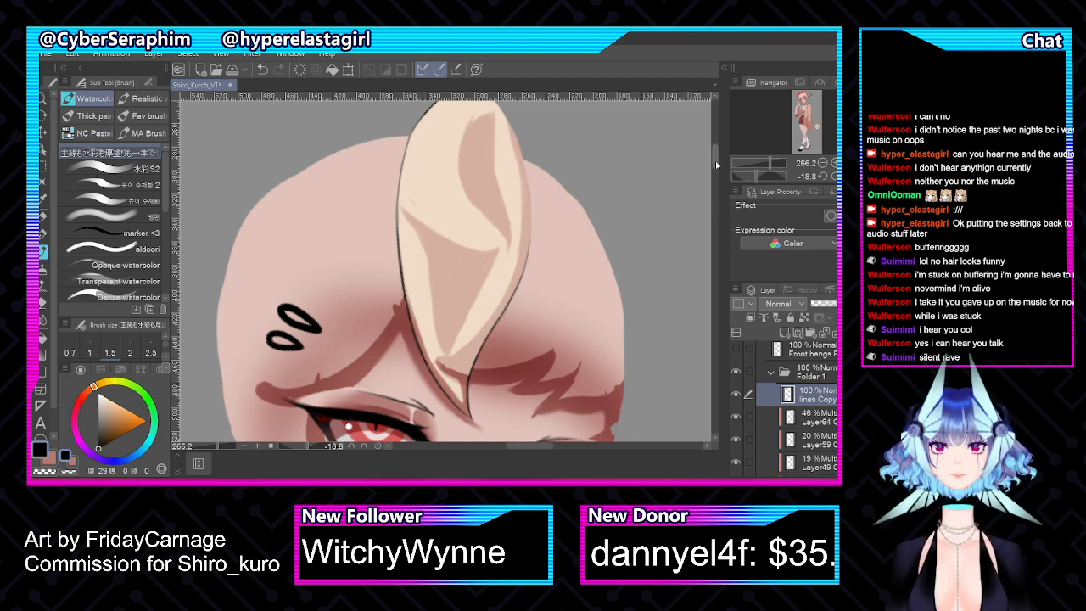
left_click_drag(716, 166, 715, 159)
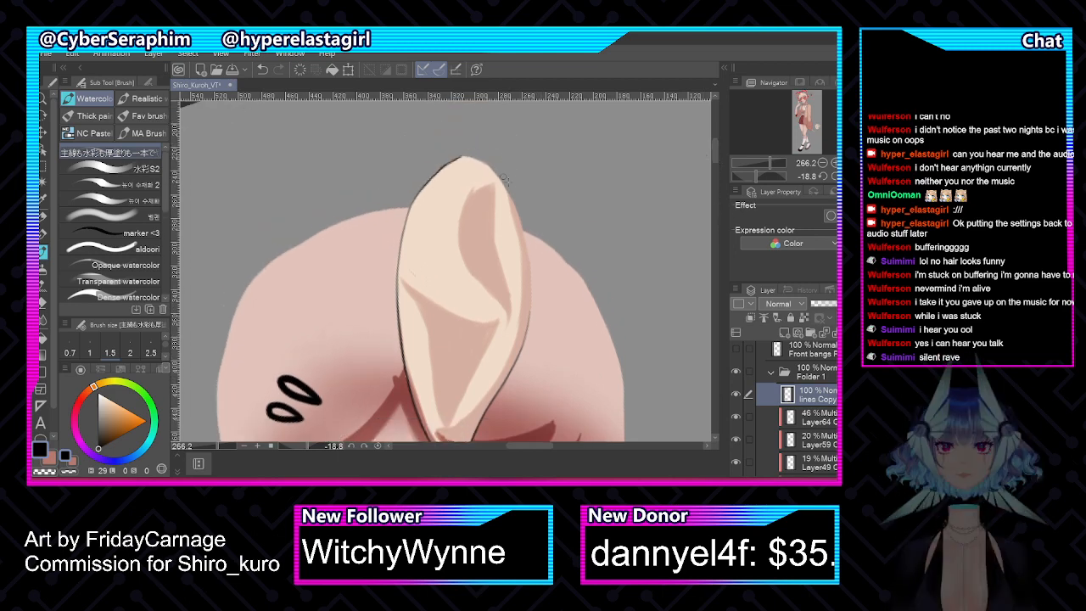
key("h")
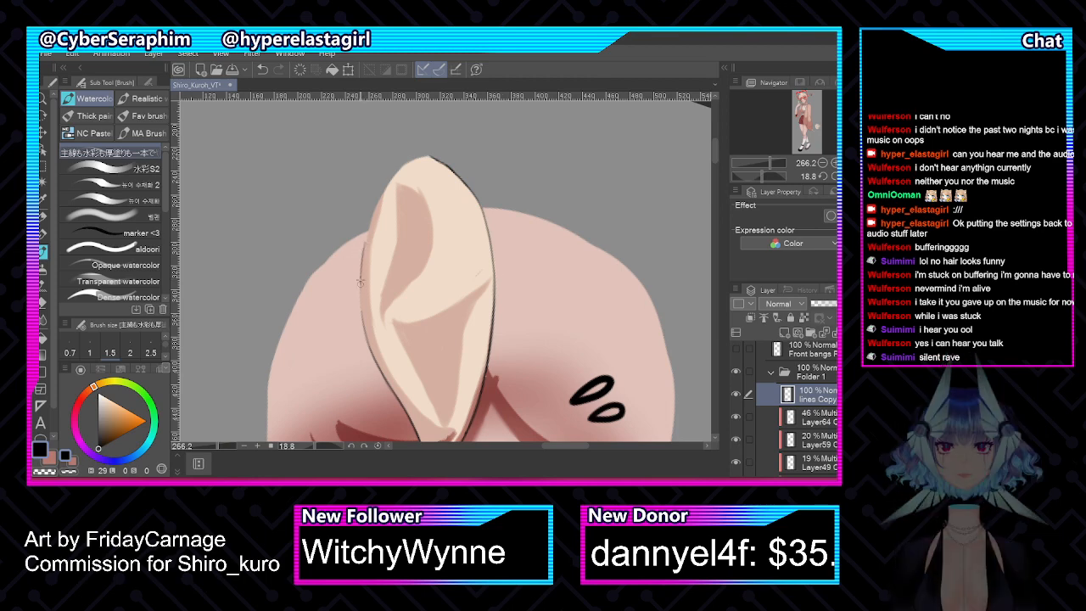
left_click_drag(360, 276, 371, 352)
left_click_drag(364, 250, 394, 174)
mouse_move(373, 215)
left_mouse_down()
mouse_move(395, 170)
mouse_move(432, 159)
left_mouse_up()
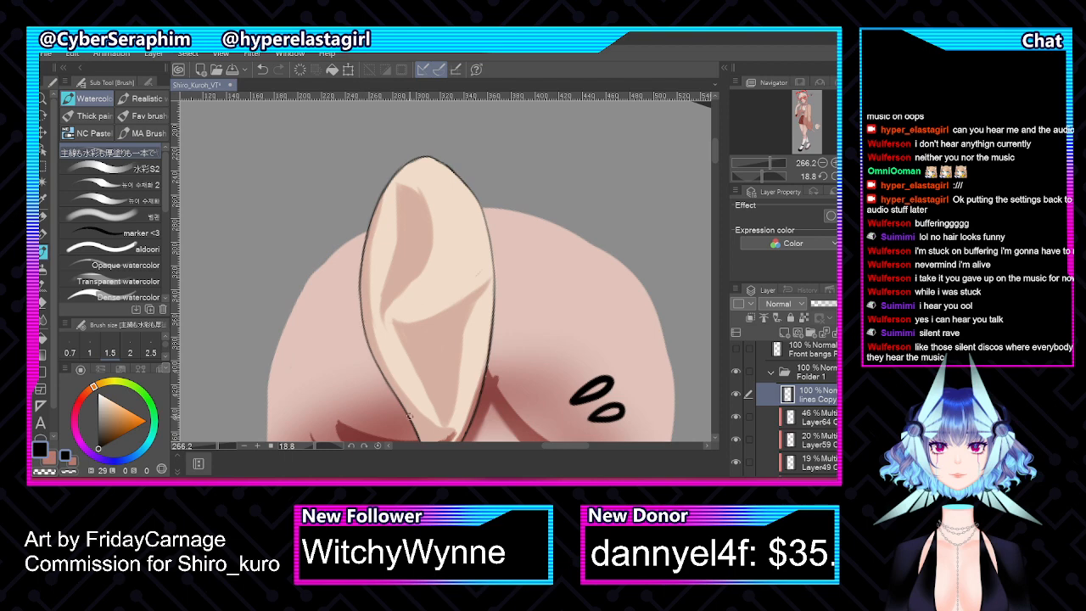
Check the finished strand outline in the mirrored view and tidy its pointed tip with the transparent colour
key("h")
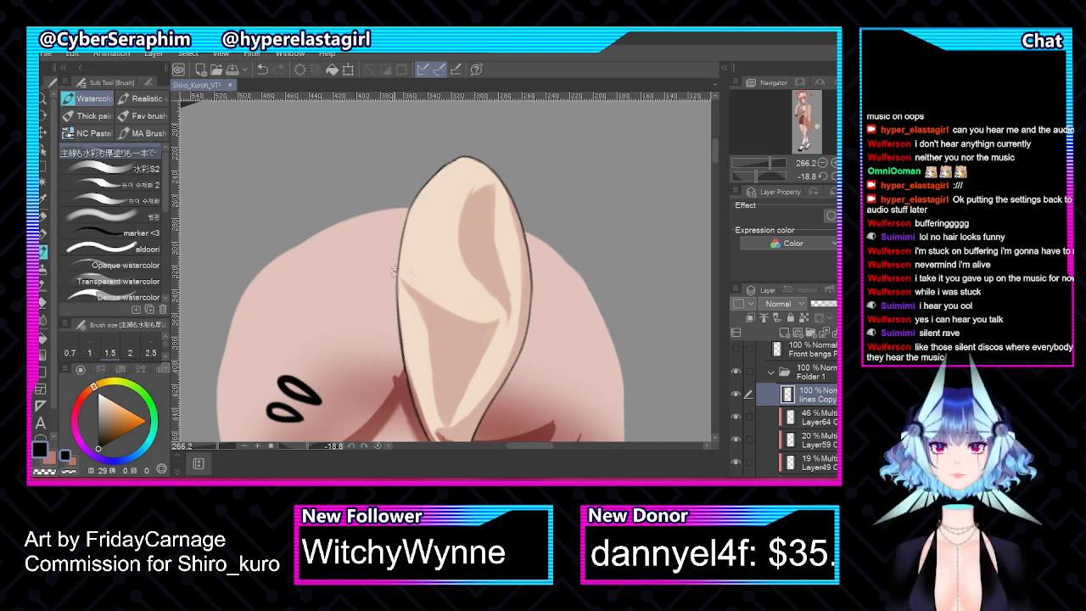
scroll(383, 286, "down", 3)
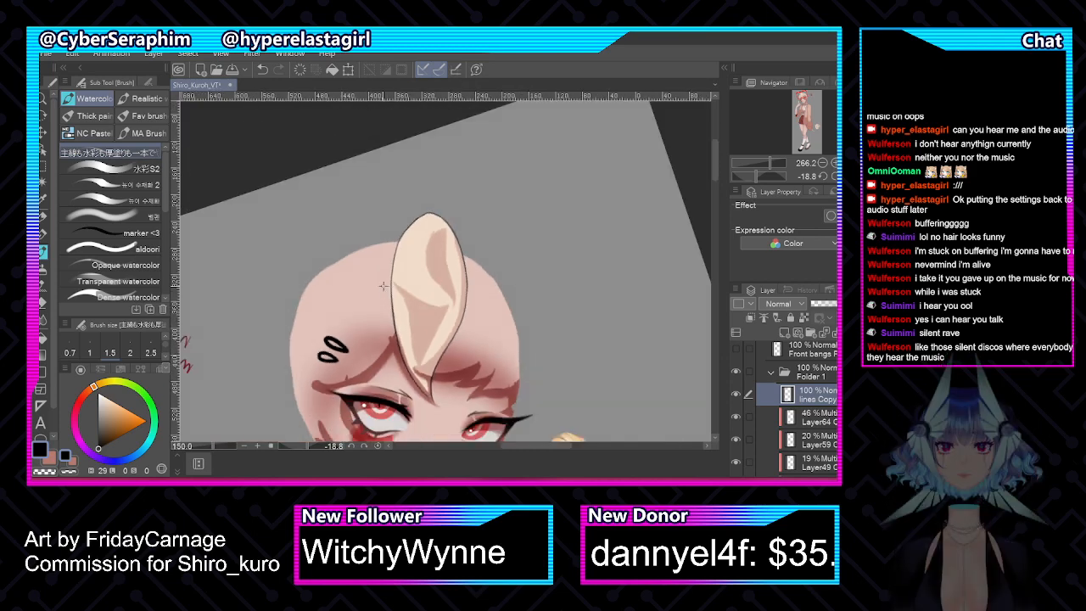
scroll(383, 286, "down", 1)
scroll(384, 286, "up", 1)
scroll(481, 335, "up", 1)
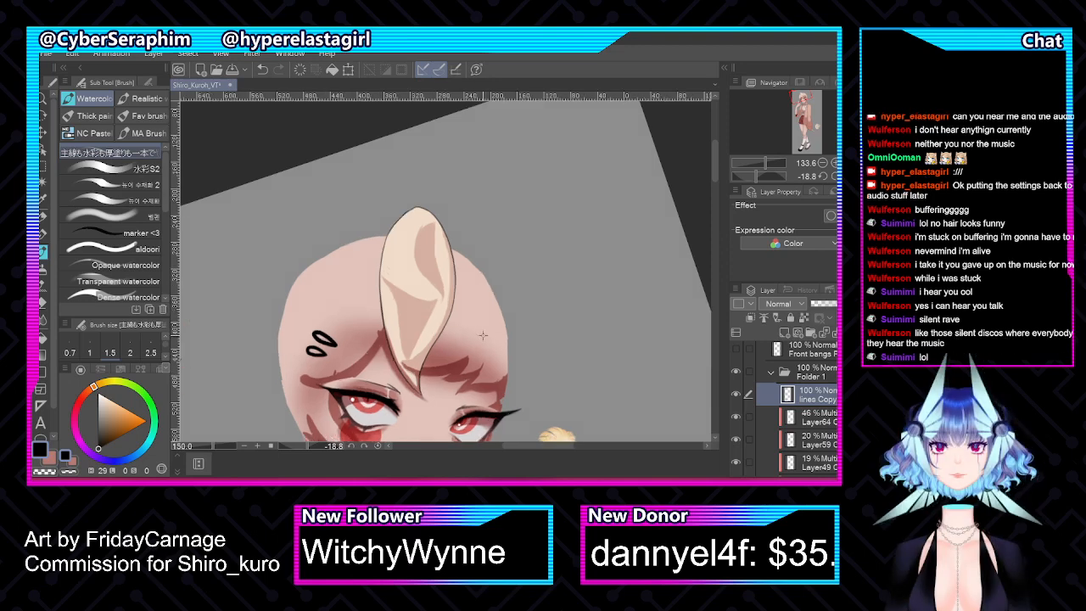
scroll(483, 336, "up", 2)
scroll(371, 360, "up", 1)
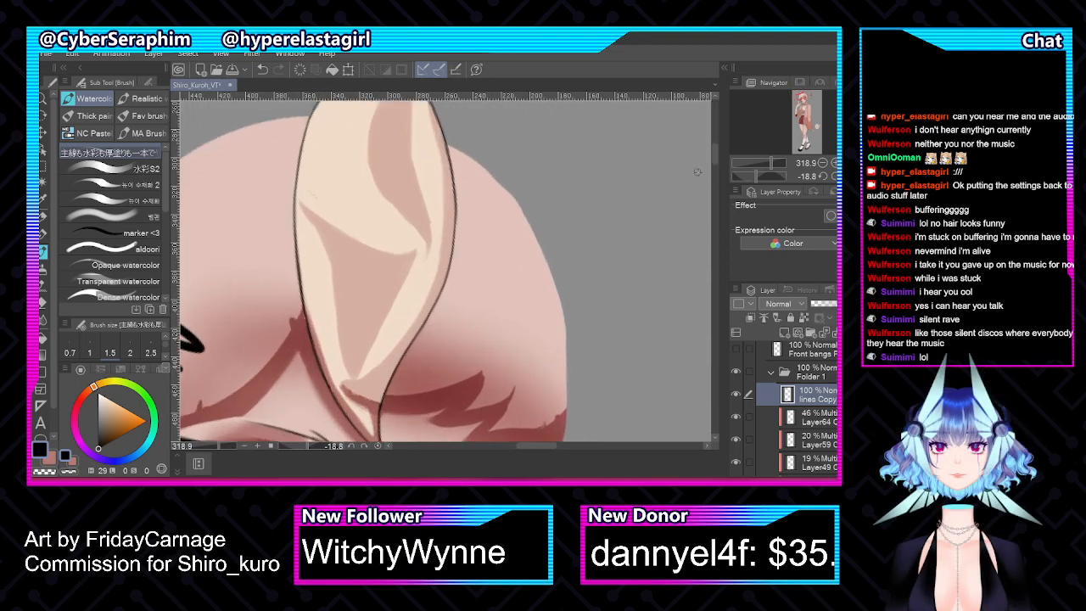
left_click_drag(714, 155, 712, 164)
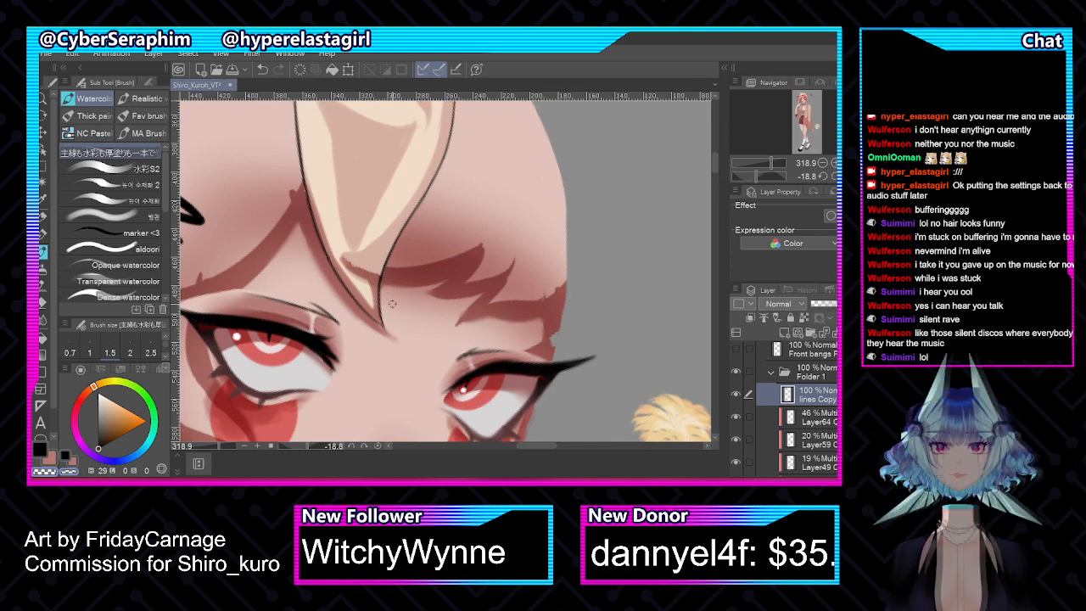
Select the strand's base colour layer and clean up its edge along the outline above the eyebrow
scroll(785, 407, "down", 2)
scroll(798, 408, "down", 1)
left_click(811, 409)
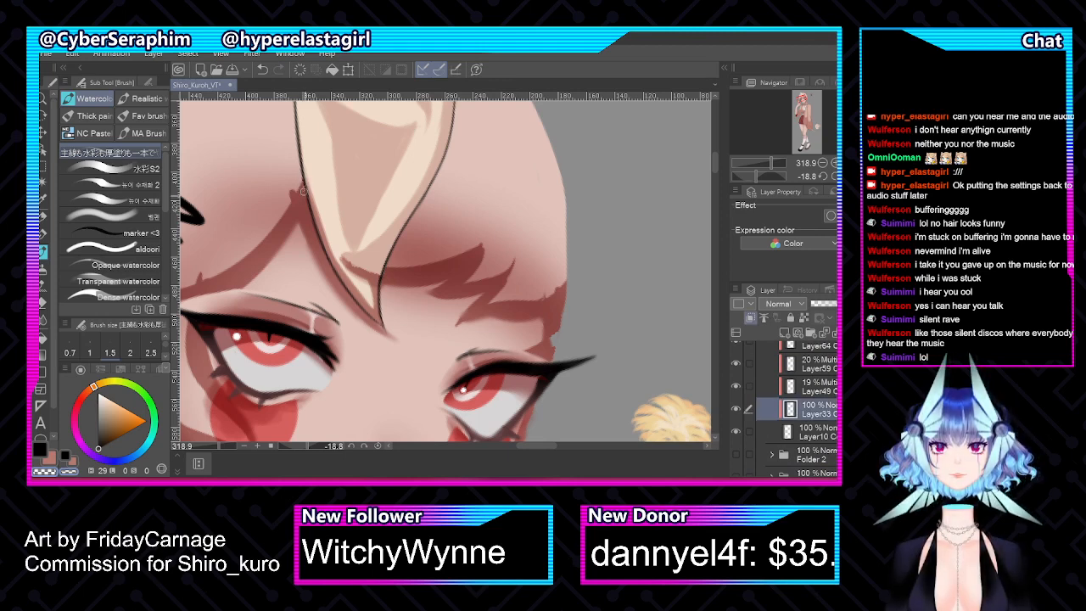
left_click(779, 429)
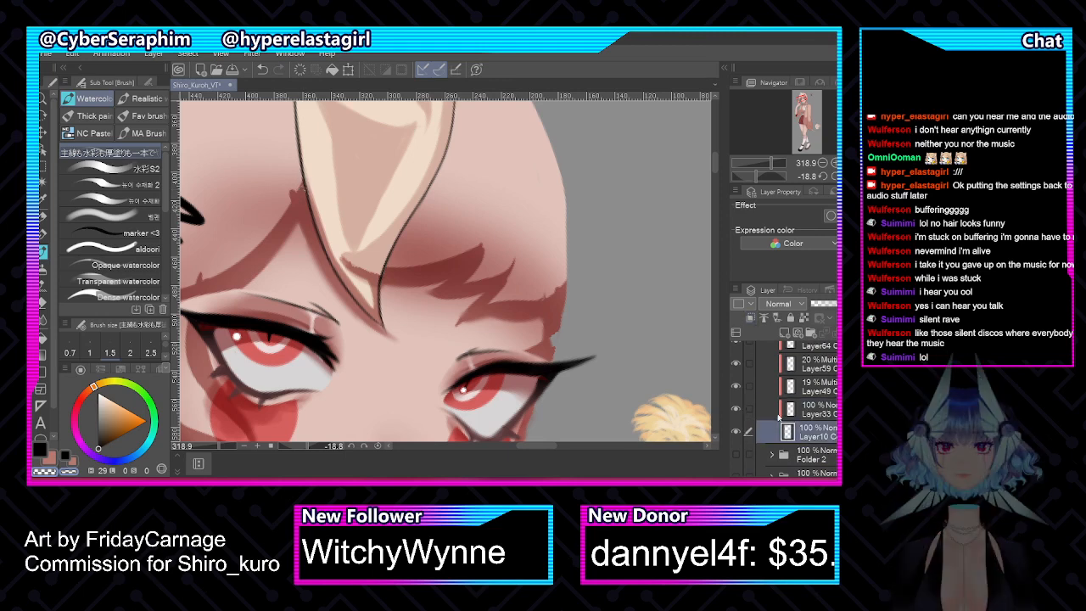
left_click(306, 200, "alt")
left_click(302, 191, "alt")
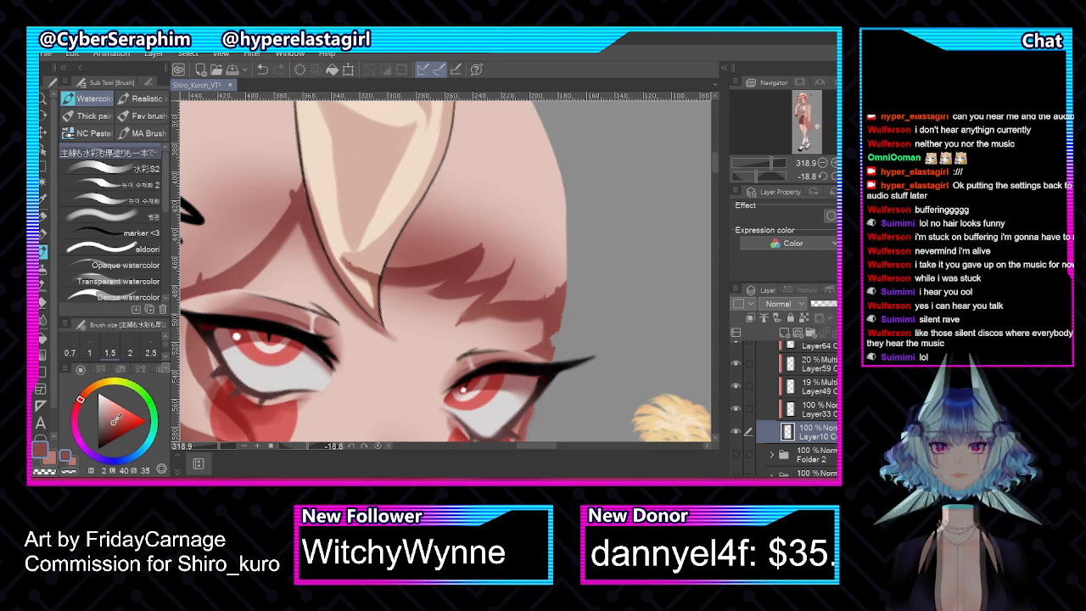
left_click(300, 213, "alt")
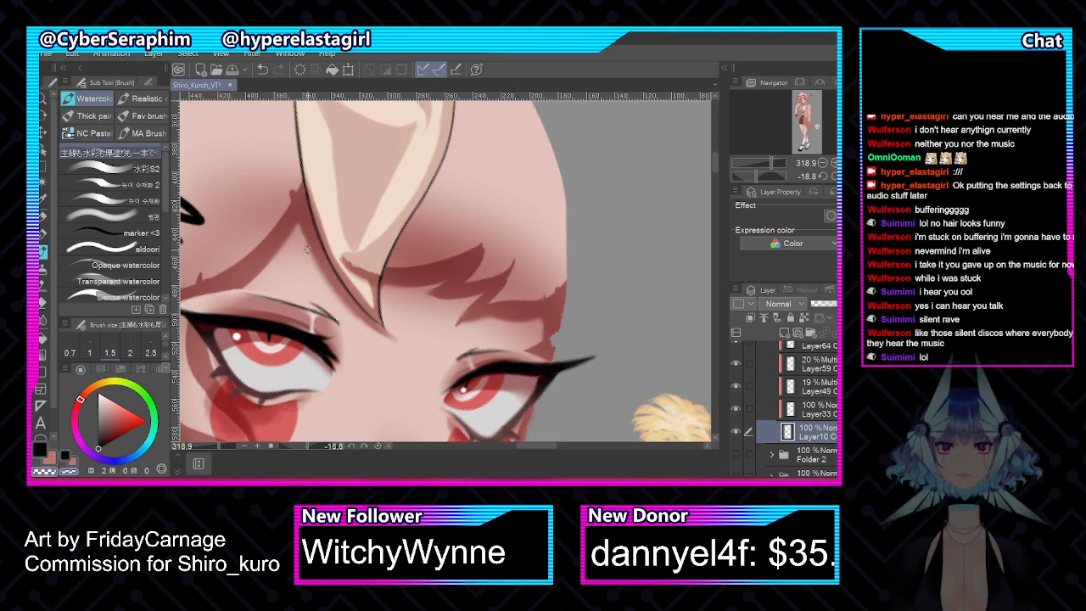
Check the cleaned strand from a distance and show the "Front bangs F" layer again beside it
scroll(385, 252, "down", 5)
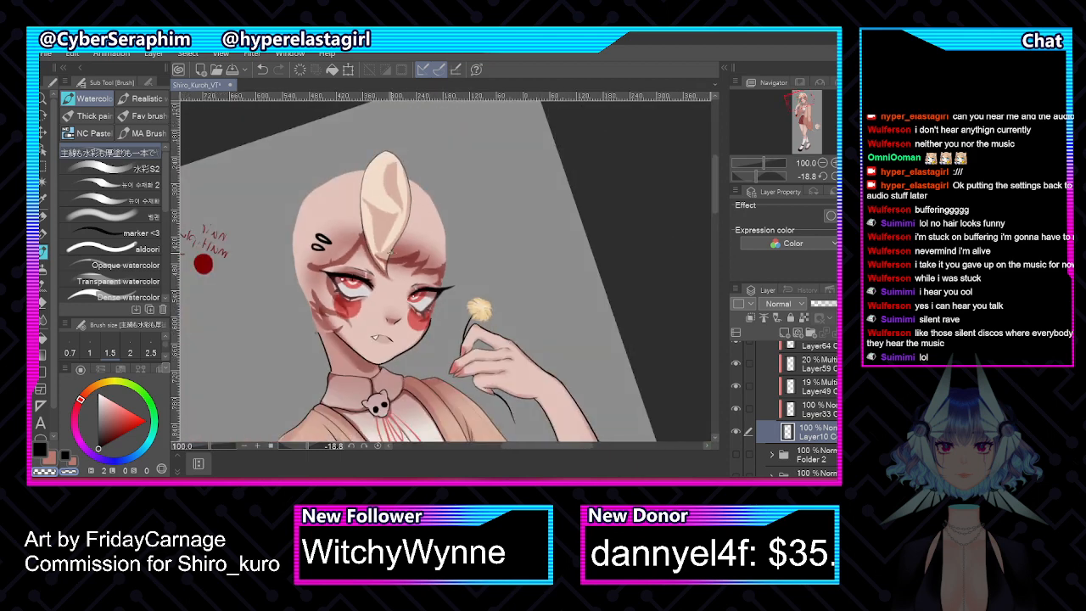
scroll(410, 201, "up", 2)
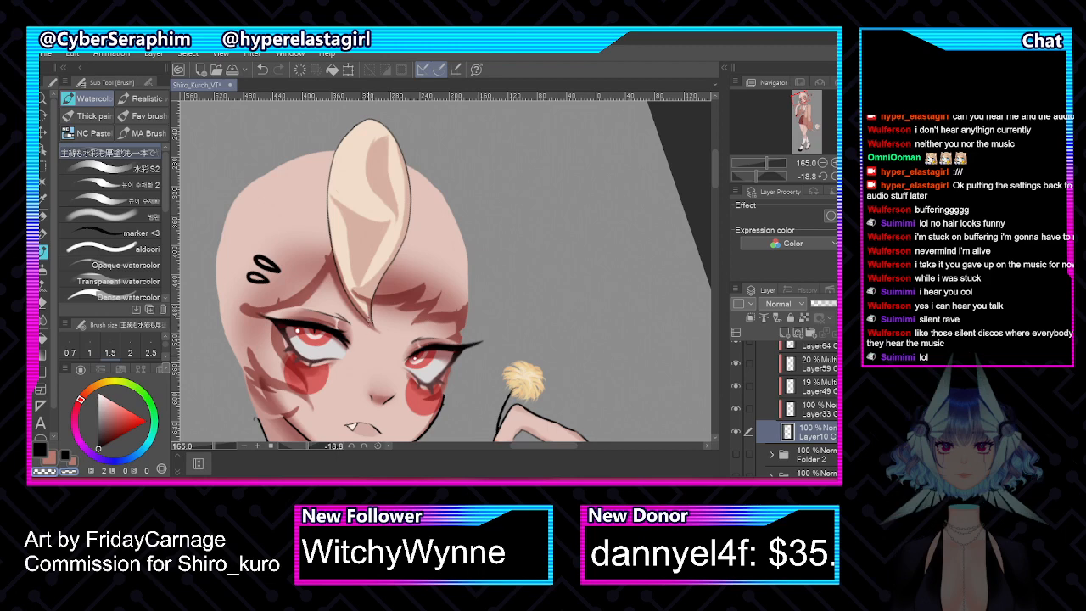
scroll(392, 284, "up", 2)
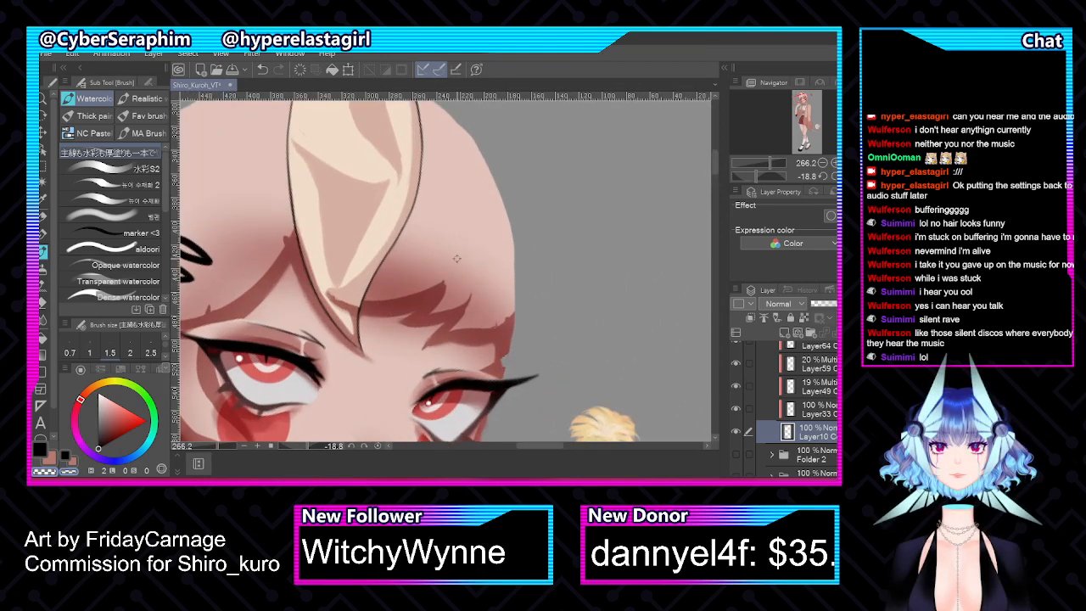
scroll(802, 407, "down", 5)
left_click(737, 410)
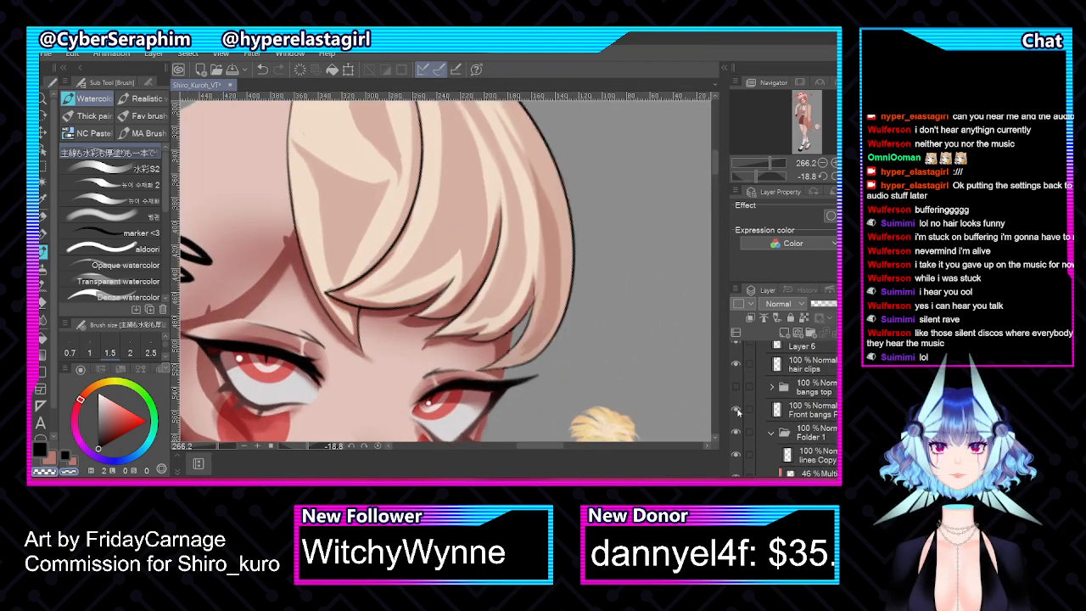
Unmirror the canvas view, hide the "Front bangs F" layer and select the strand's Layer33 in Folder 1
key("h")
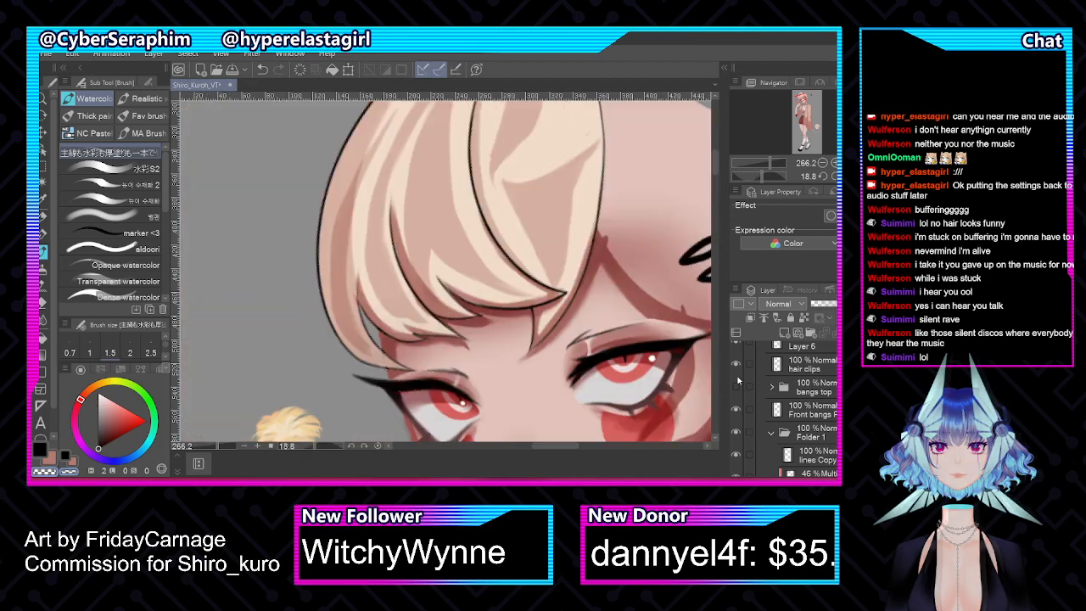
scroll(475, 264, "down", 3)
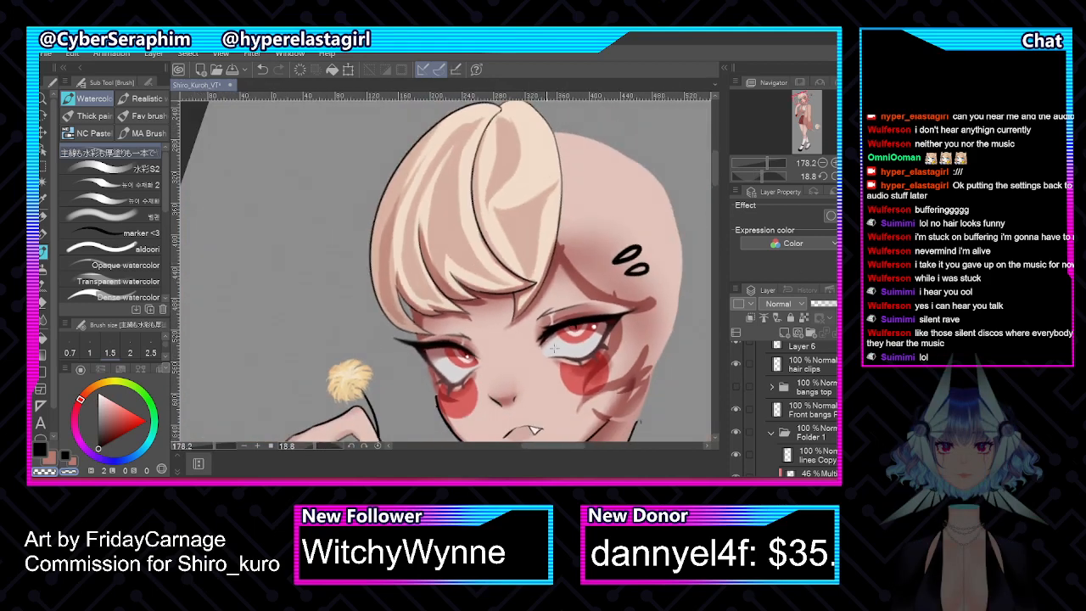
scroll(789, 407, "up", 1)
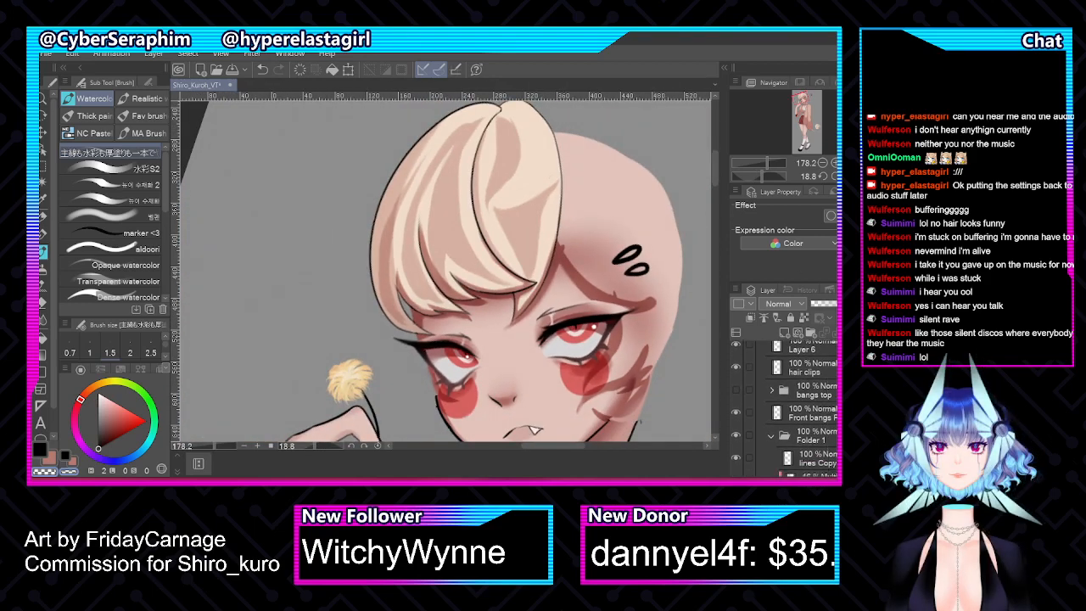
left_click(737, 415)
scroll(789, 408, "down", 5)
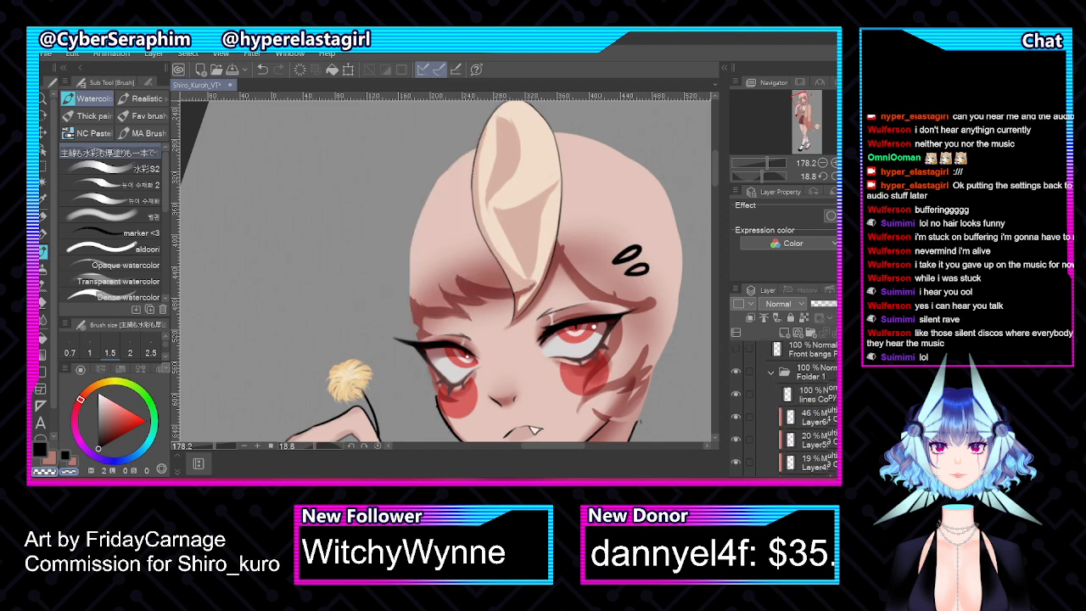
left_click(812, 421)
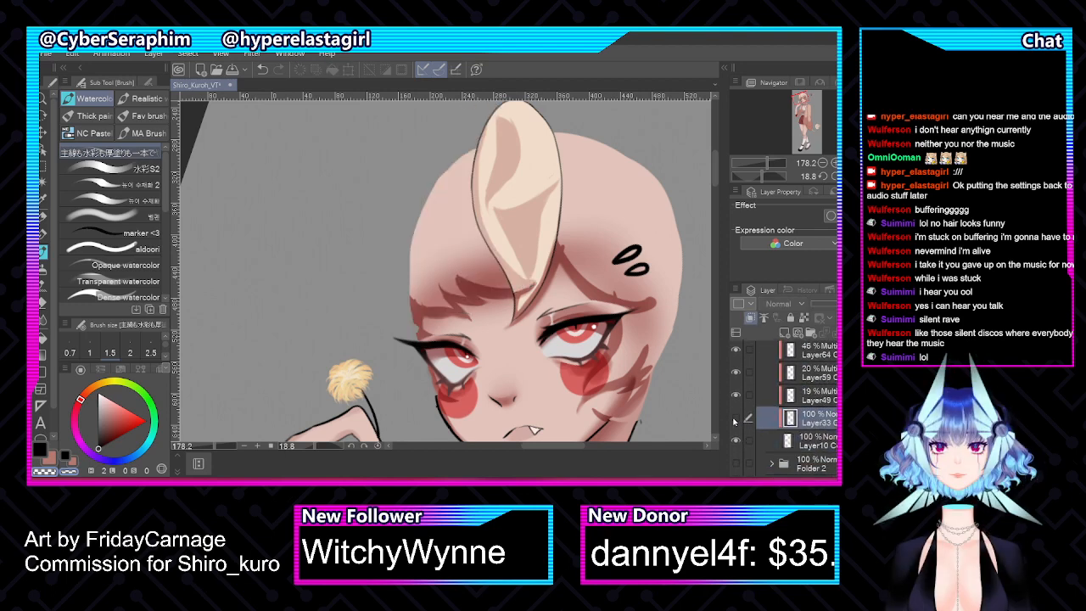
Pick the dark red from the "hair multiply" swatch beside the head as the drawing colour
scroll(743, 416, "up", 2)
scroll(751, 456, "up", 3)
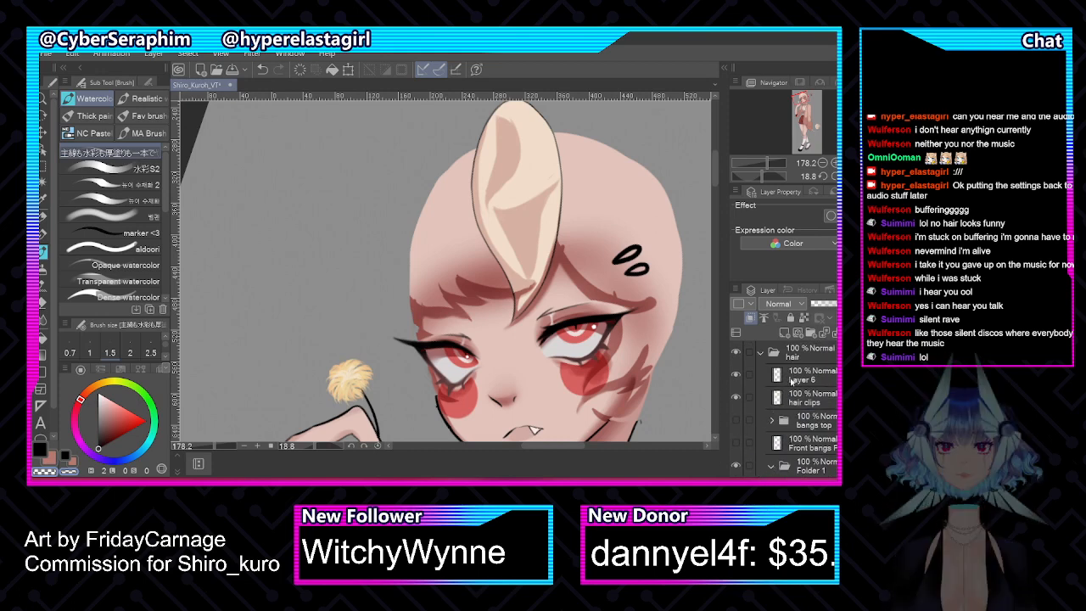
left_click_drag(570, 448, 591, 436)
key("x")
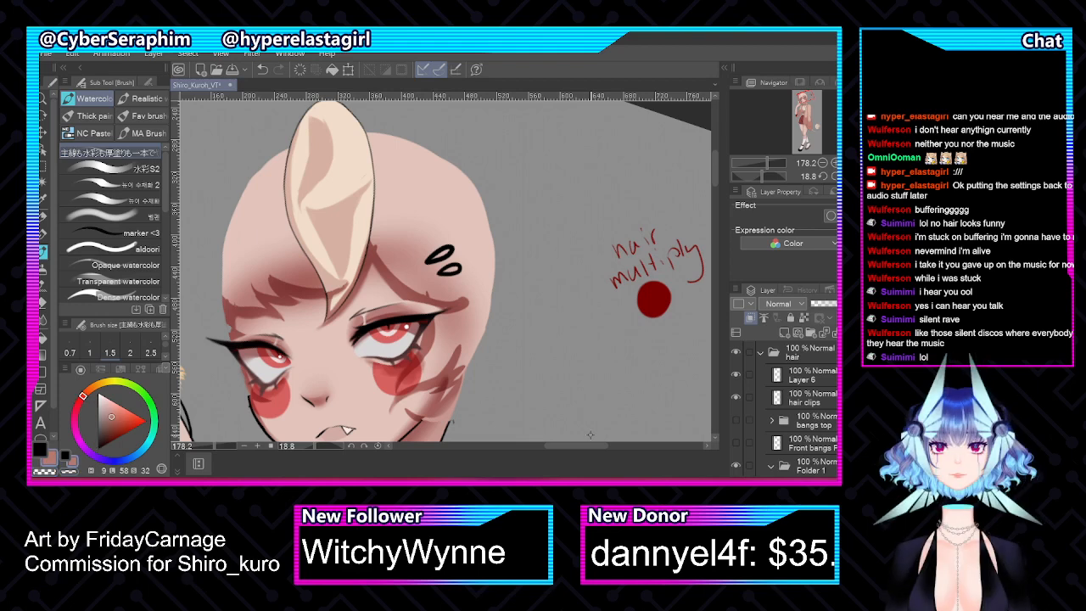
left_click(653, 297, "alt")
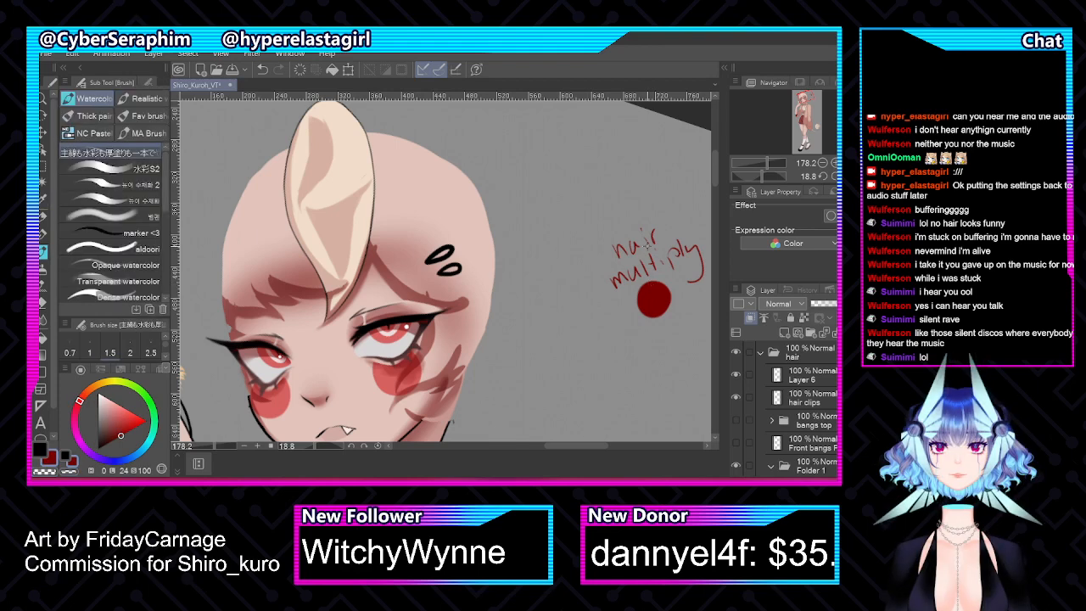
Check the 20% Multiply layer by toggling its visibility, and select the strand's 46% Multiply layer, Layer64
left_click_drag(713, 169, 711, 173)
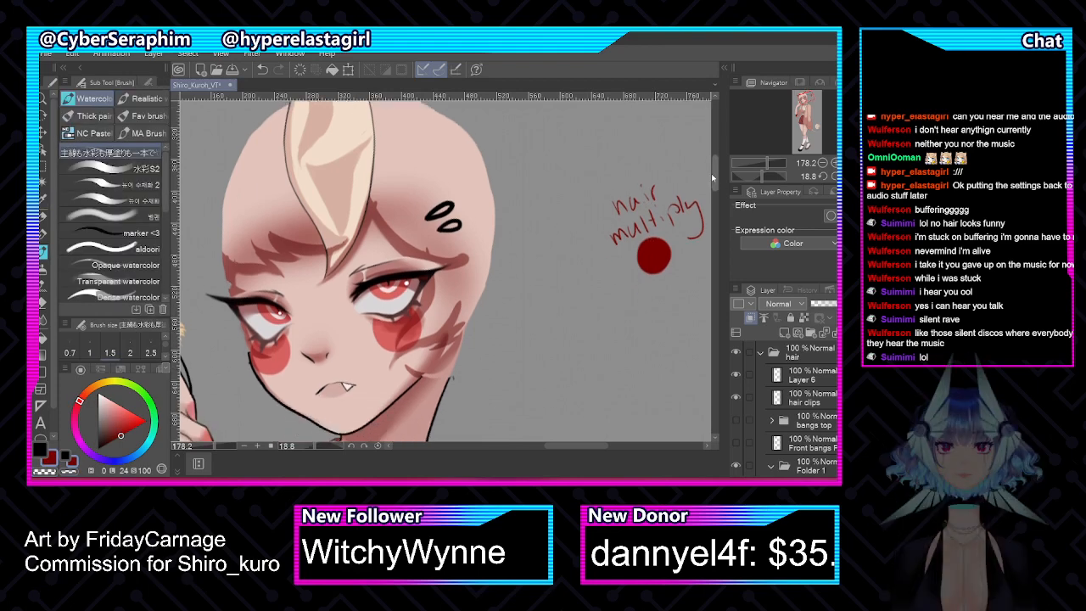
scroll(785, 410, "down", 2)
scroll(785, 410, "down", 3)
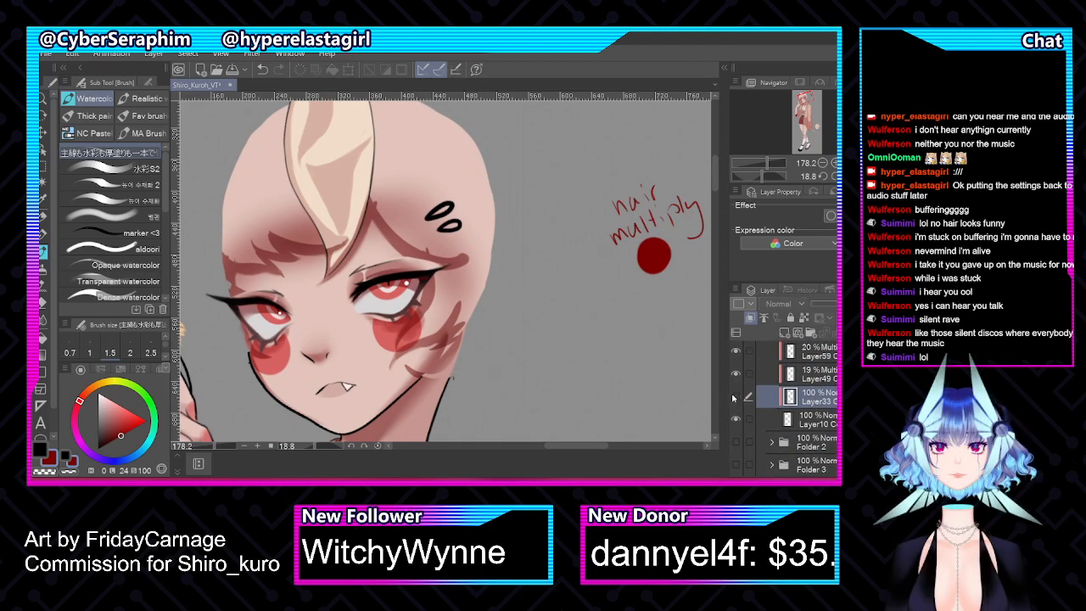
left_click(735, 351)
left_click(736, 350)
left_click(813, 358)
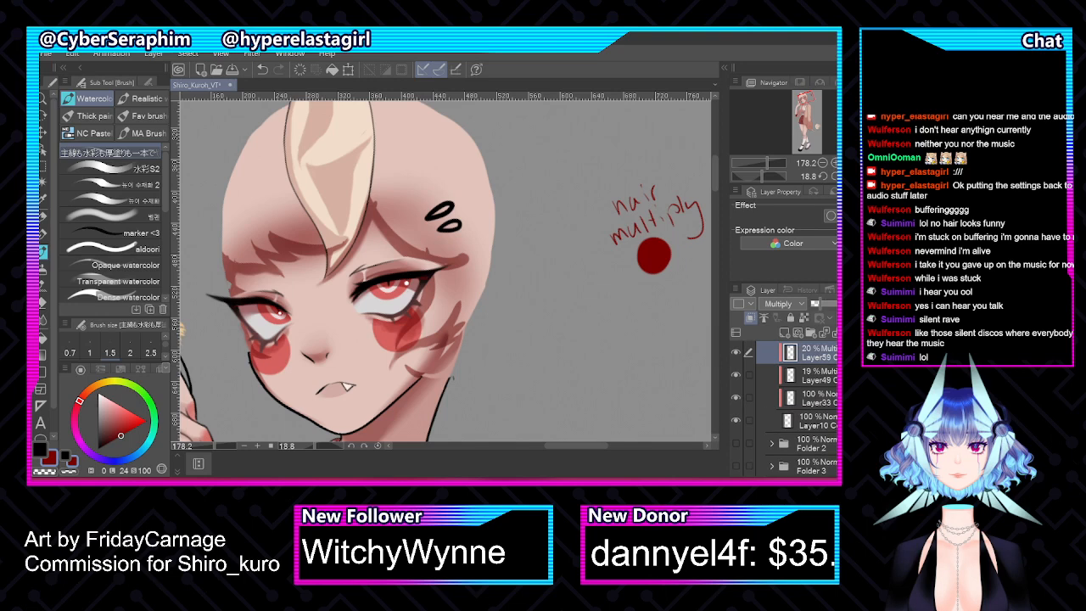
scroll(798, 391, "up", 3)
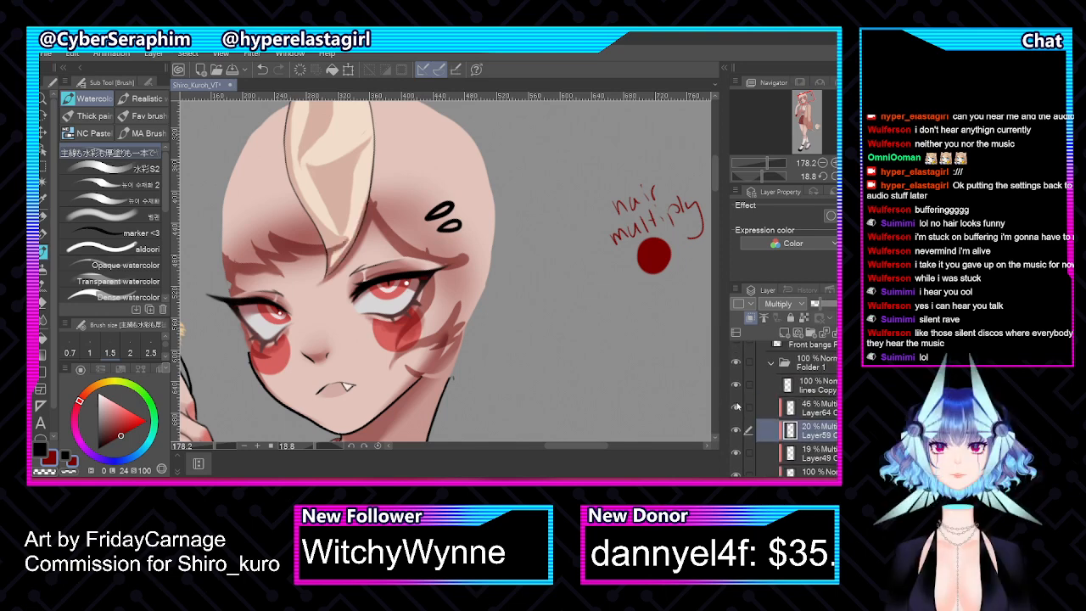
left_click(803, 408)
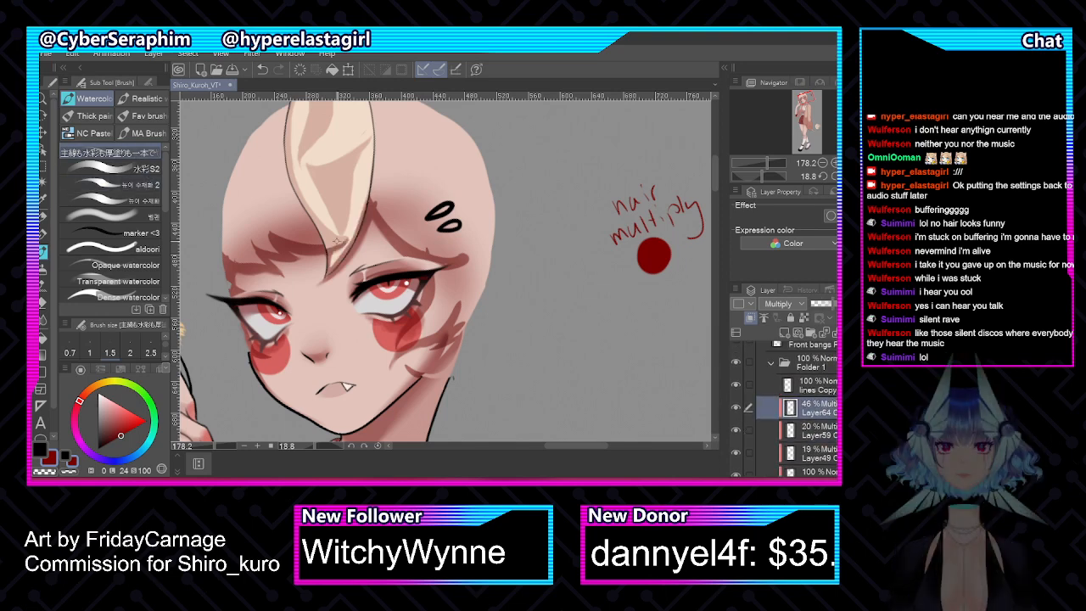
Show the "Front bangs F" layer at reduced opacity over the strand and reselect the strand's 46% Multiply layer
scroll(330, 235, "up", 5)
scroll(818, 411, "up", 2)
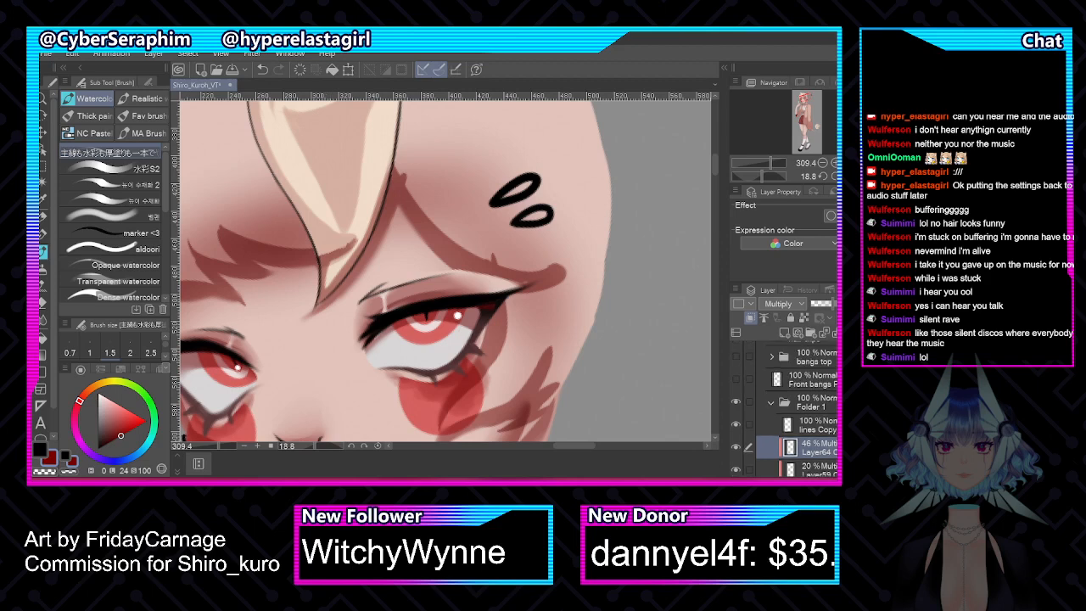
left_click(825, 402)
left_click(736, 394)
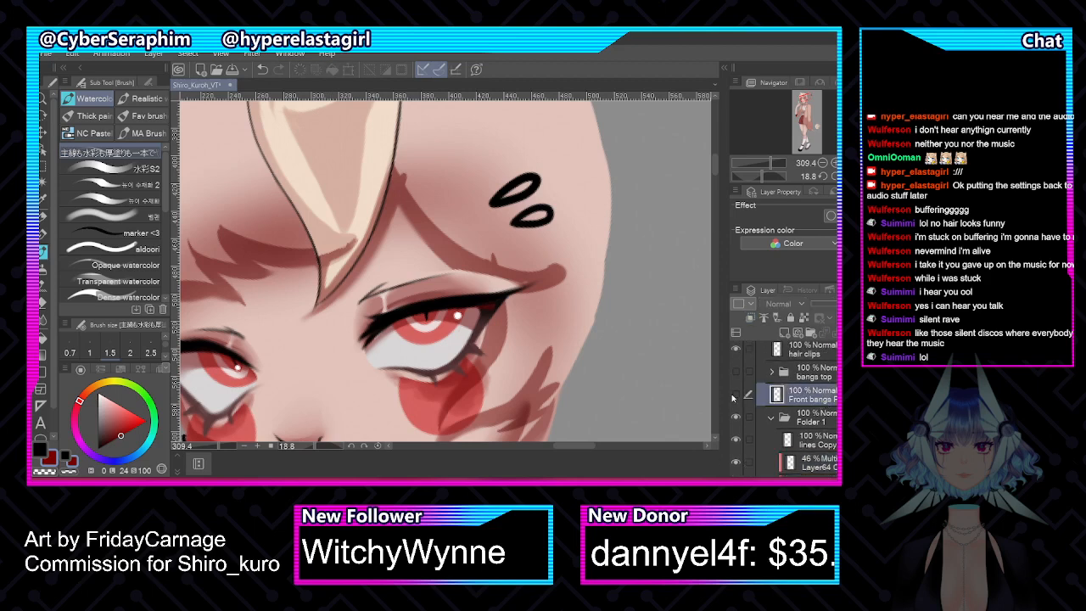
left_click(826, 304)
scroll(806, 407, "down", 3)
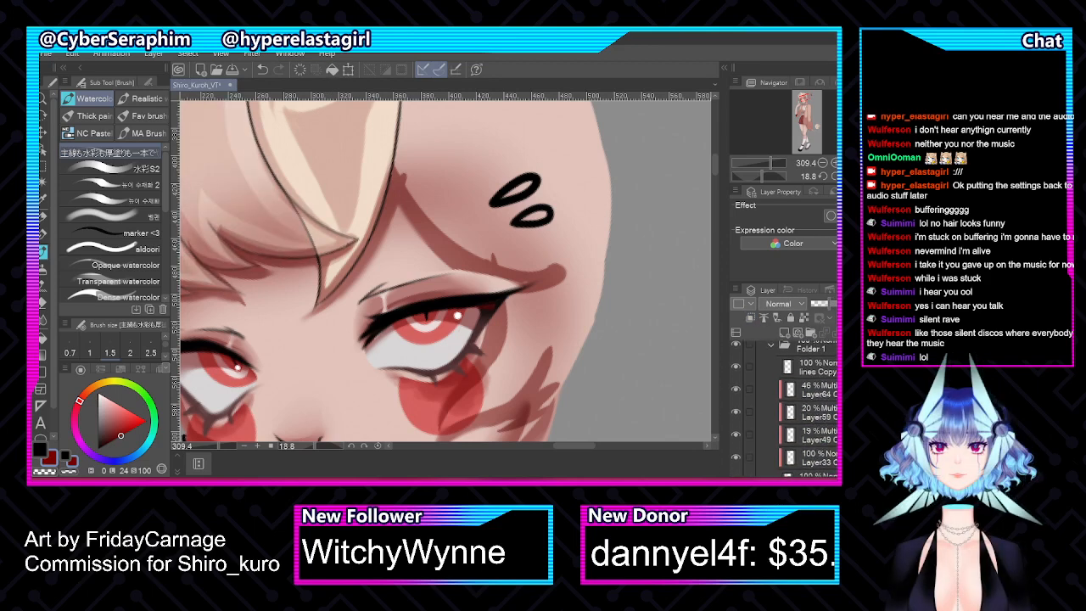
left_click(815, 389)
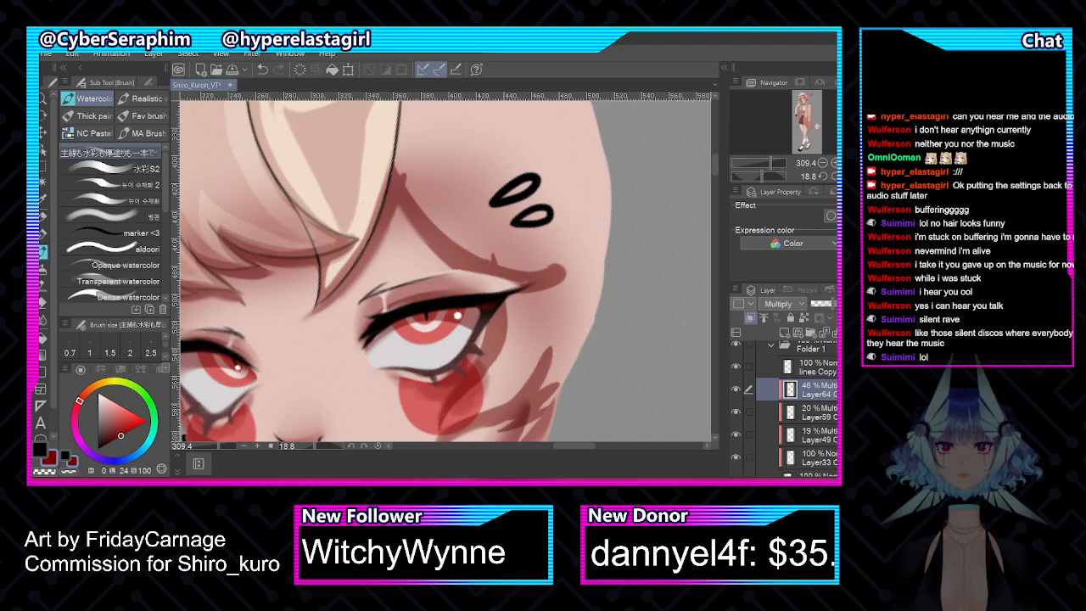
Restore the "Front bangs F" layer to 100% opacity, hide it and select the strand's 46% Multiply layer again
scroll(792, 379, "up", 1)
left_click(792, 378)
left_click_drag(823, 308, 838, 305)
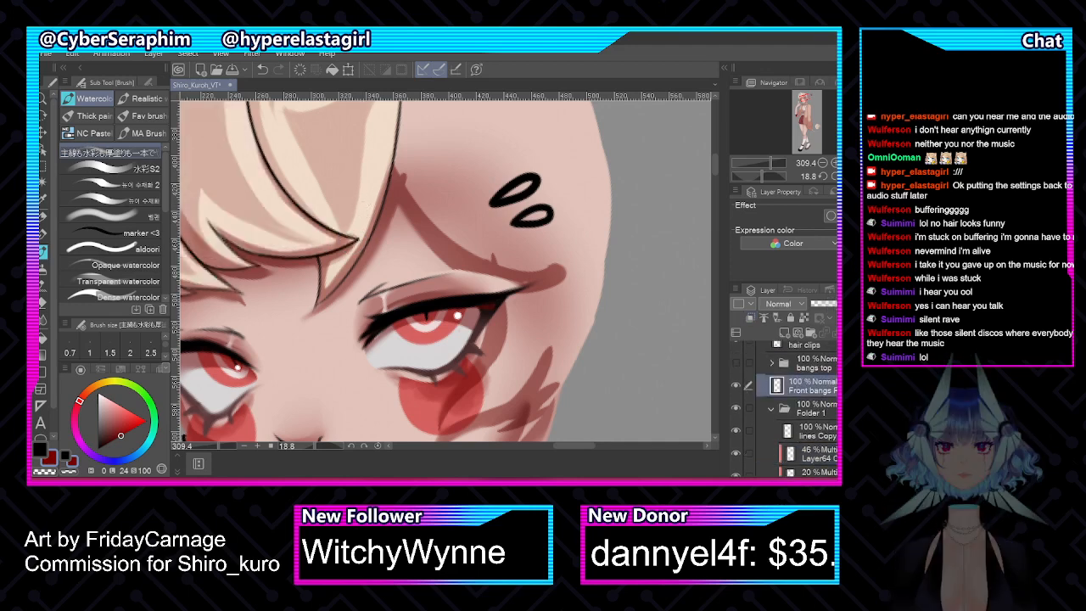
left_click(735, 385)
left_click(735, 386)
left_click(735, 386)
scroll(785, 407, "down", 3)
scroll(798, 399, "down", 1)
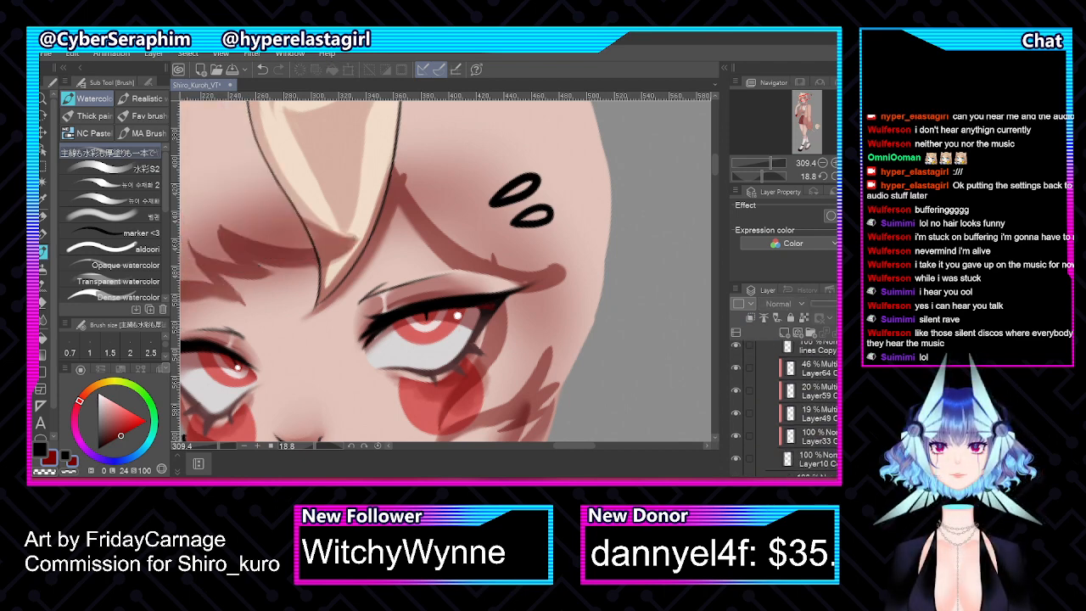
left_click(806, 368)
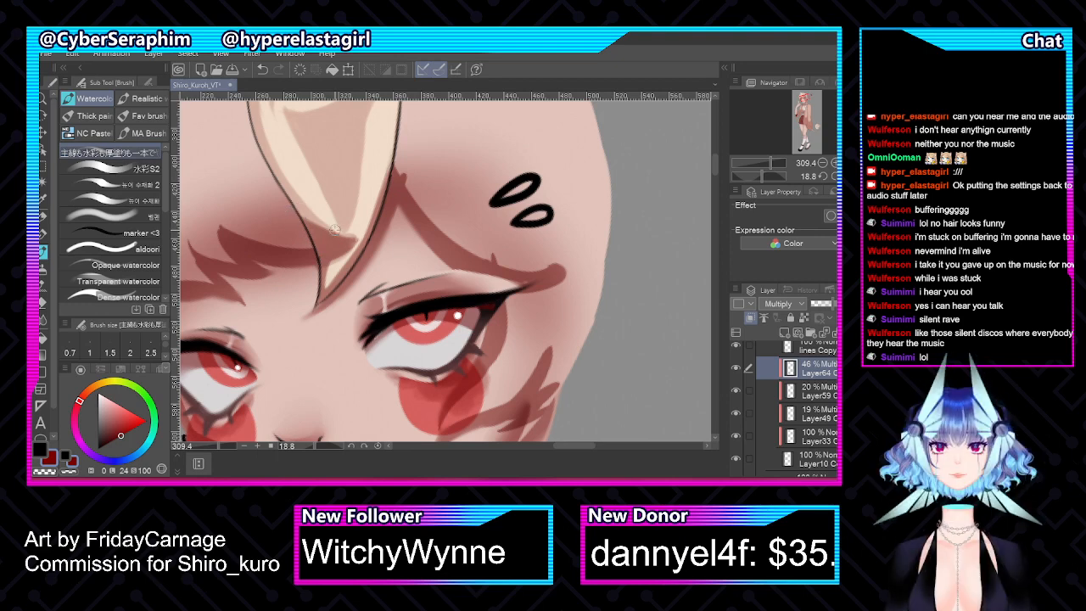
Show the "Front bangs F" layer with the whole head in view and select it
scroll(314, 231, "down", 2)
scroll(331, 228, "down", 1)
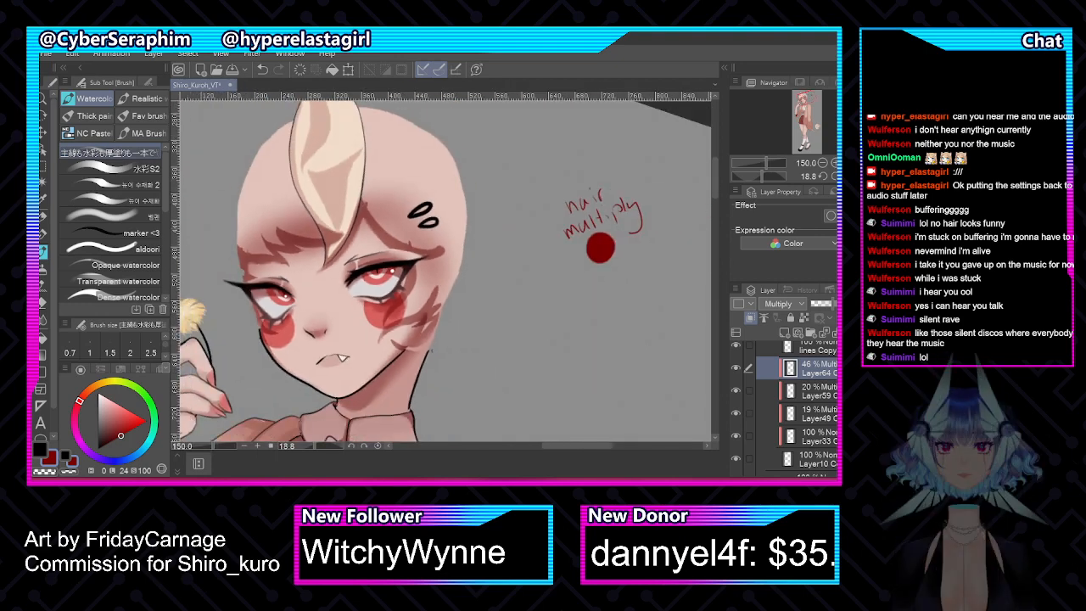
scroll(789, 408, "up", 3)
left_click(737, 367)
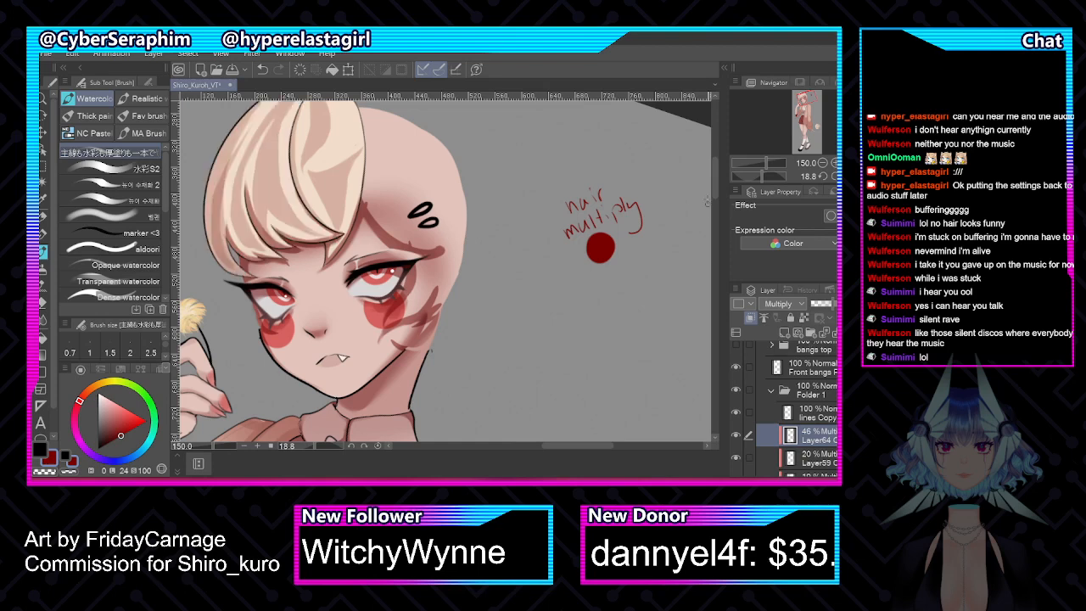
left_click_drag(707, 202, 708, 170)
left_click(819, 368)
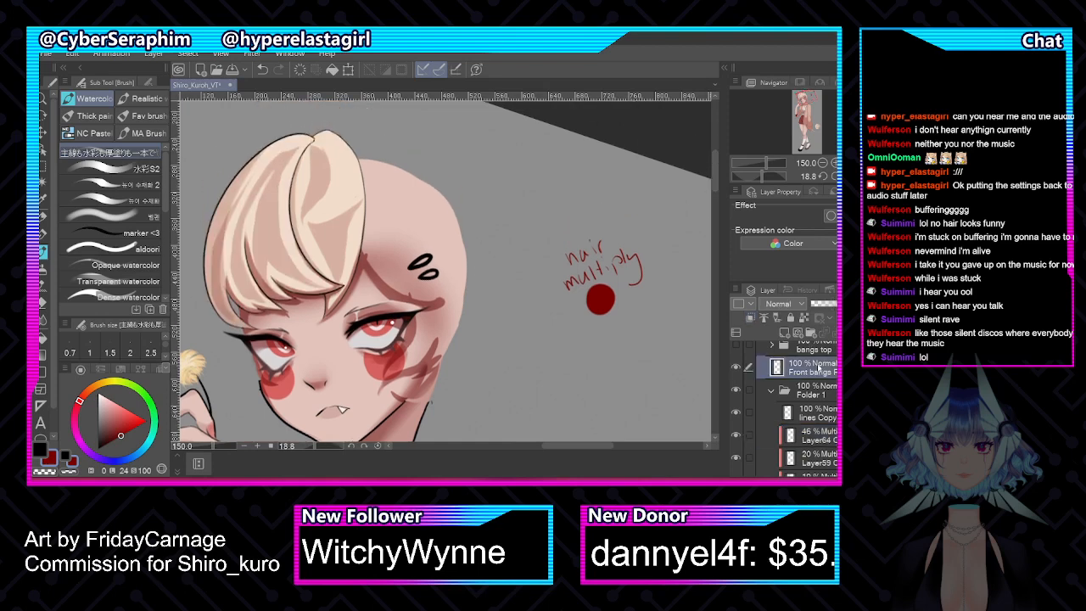
Try rotating the "Front bangs F" hair slightly back and forth beside the strand, then cancel the transformation
key("ctrl+t")
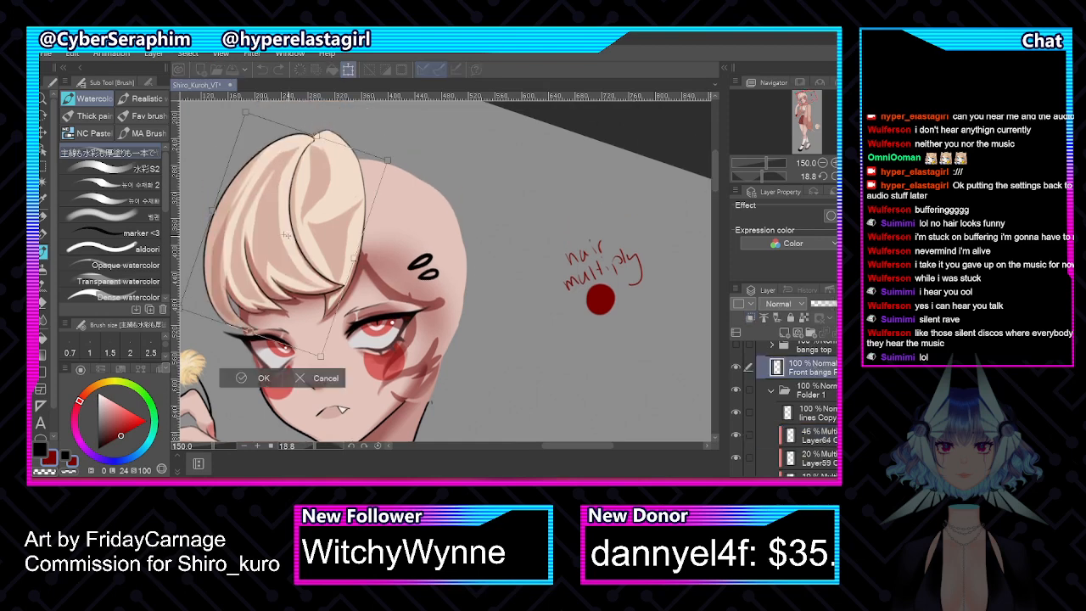
left_click_drag(426, 321, 414, 331)
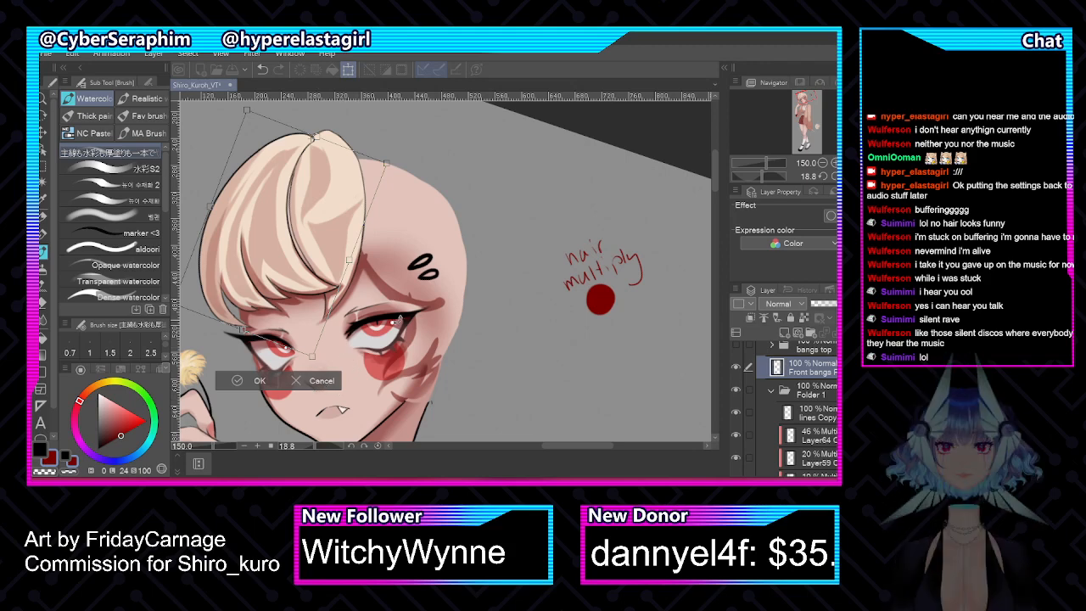
left_click_drag(396, 321, 437, 307)
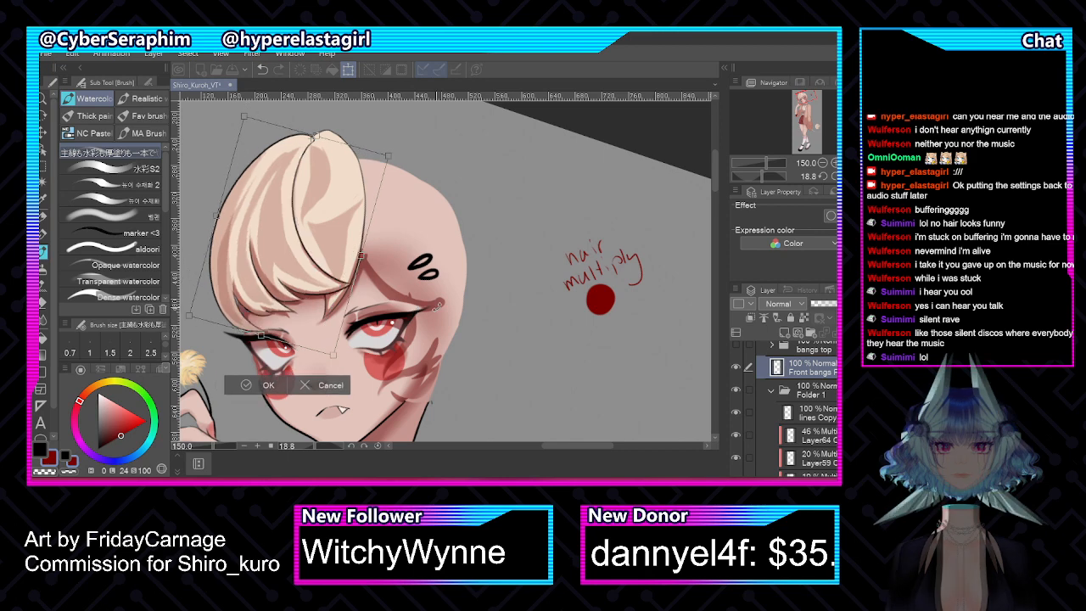
left_click(336, 384)
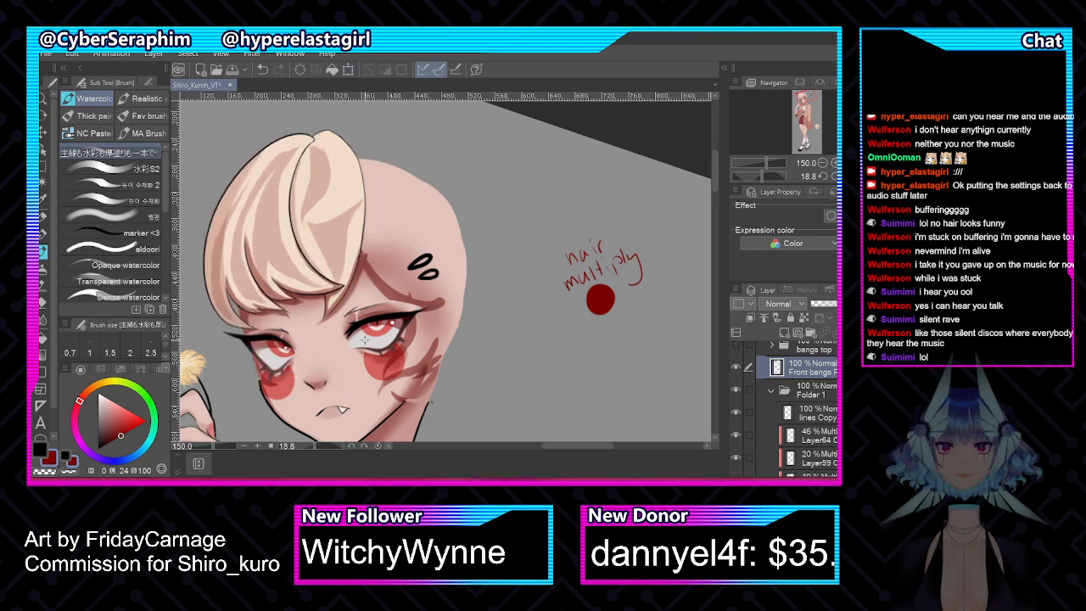
Compare the strand with and without the "Front bangs F" layer, leaving that layer hidden
left_click(737, 368)
left_click(737, 368)
left_click(737, 367)
left_click(737, 367)
left_click(736, 368)
left_click(737, 368)
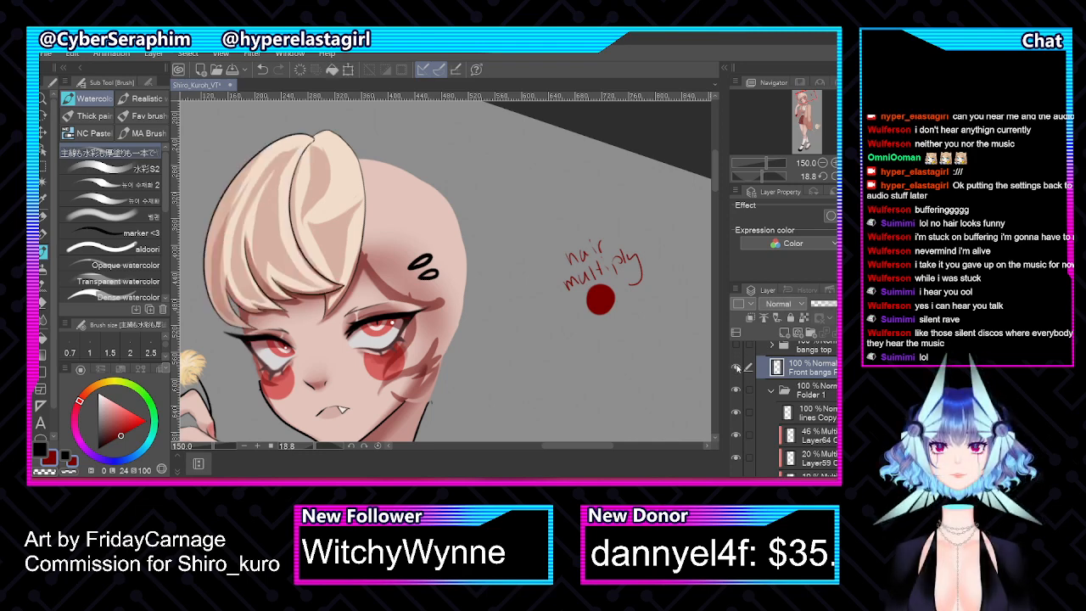
left_click(738, 370)
Apply a mesh transformation to the strand in Folder 1, bulging its upper outer edge slightly away from the head's centre
scroll(785, 399, "down", 3)
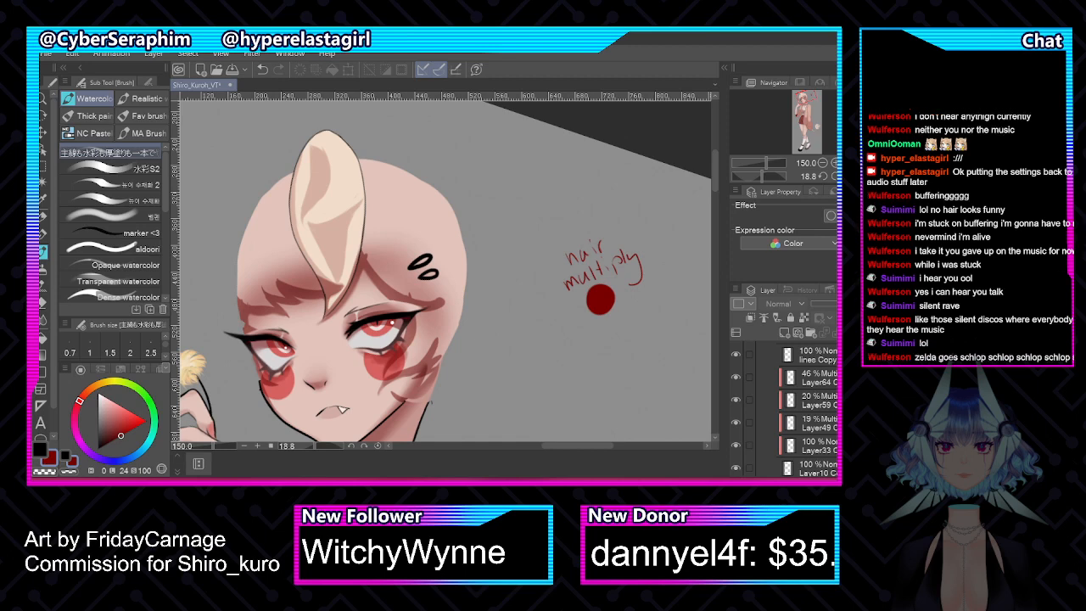
scroll(785, 408, "down", 5)
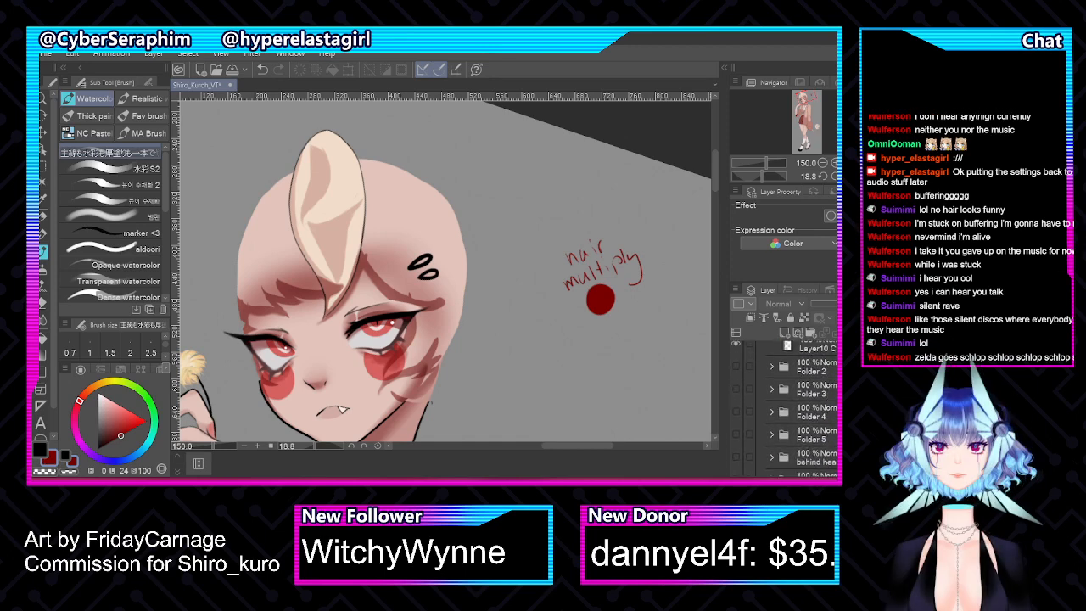
scroll(785, 408, "up", 5)
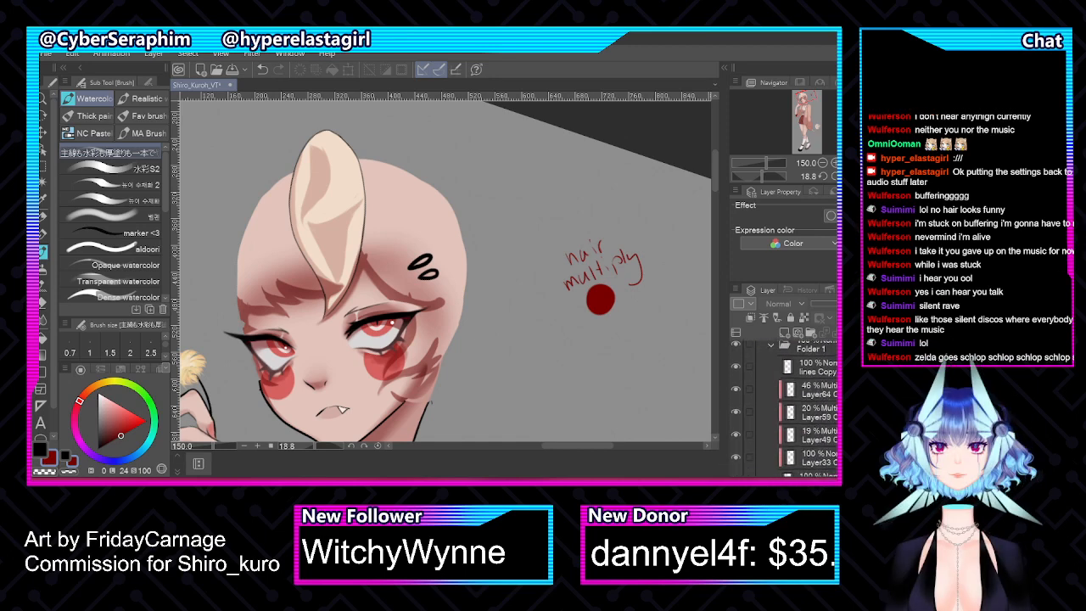
left_click(806, 353)
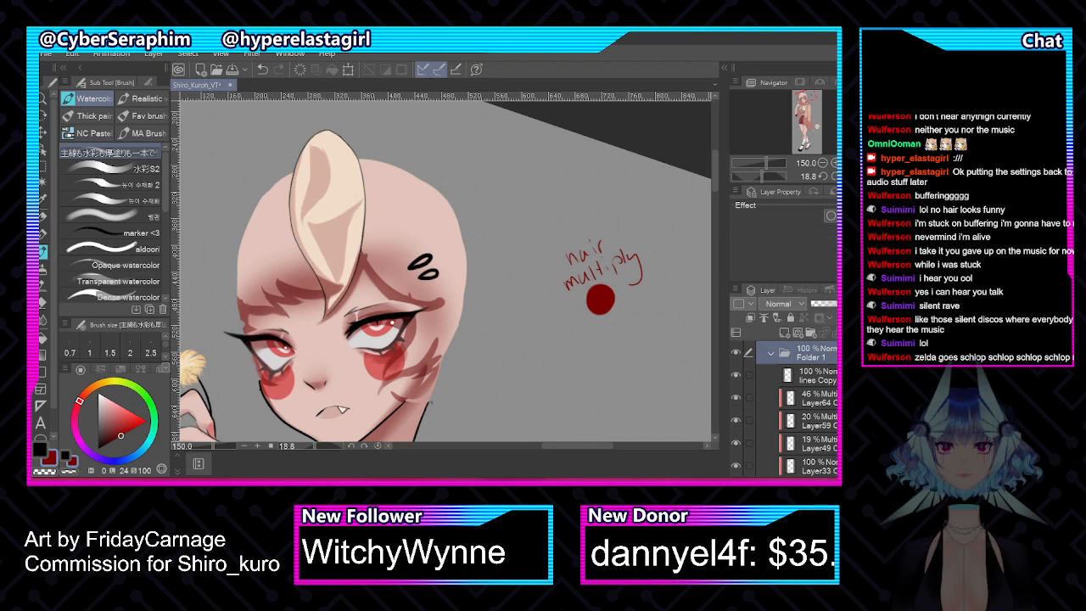
left_click(73, 53)
mouse_move(212, 339)
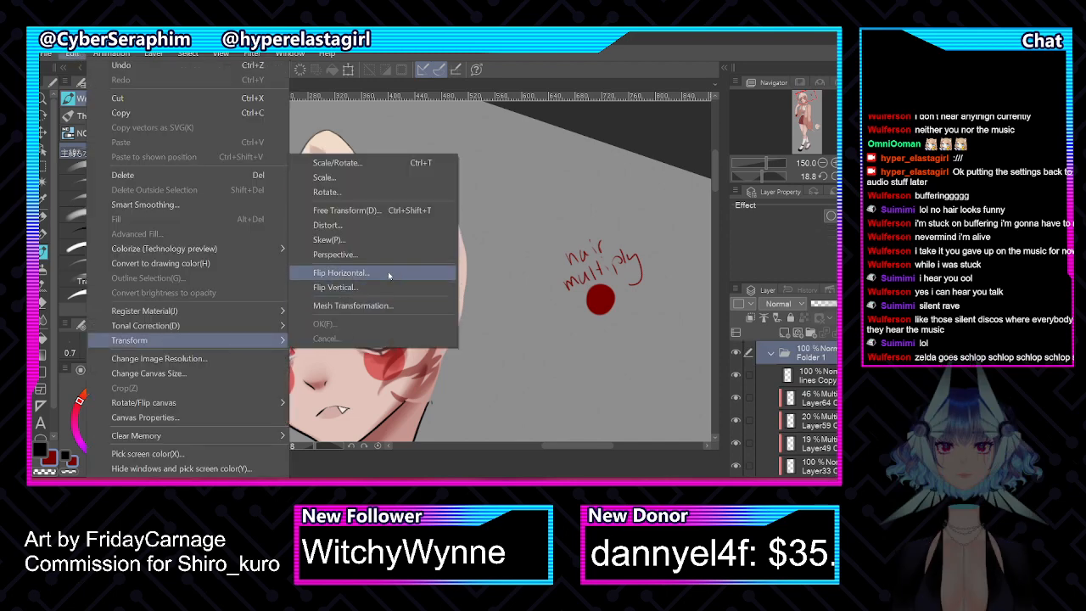
left_click(389, 308)
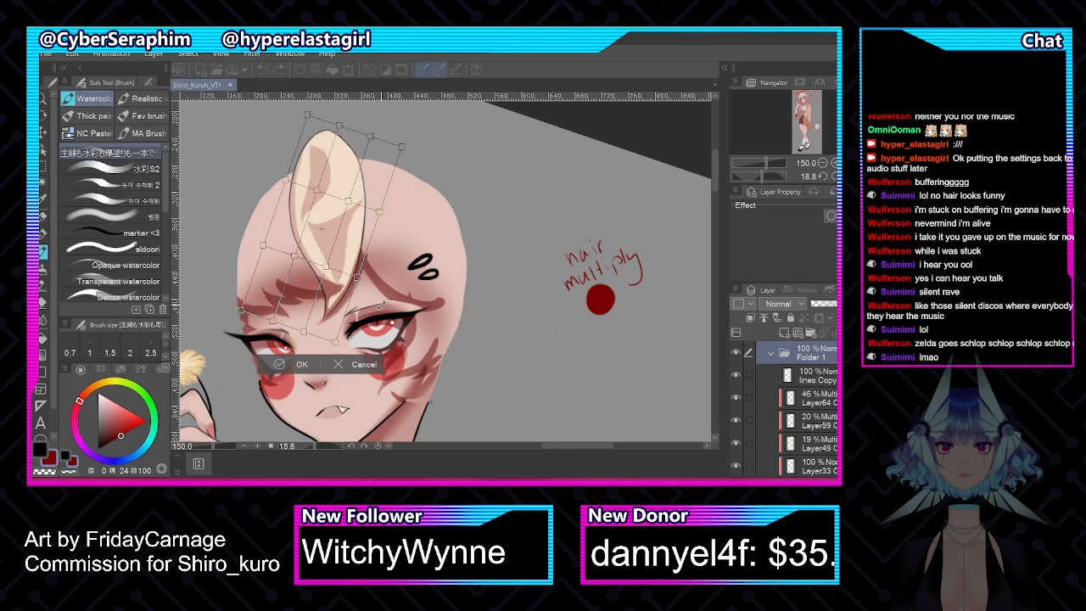
left_click_drag(550, 445, 532, 439)
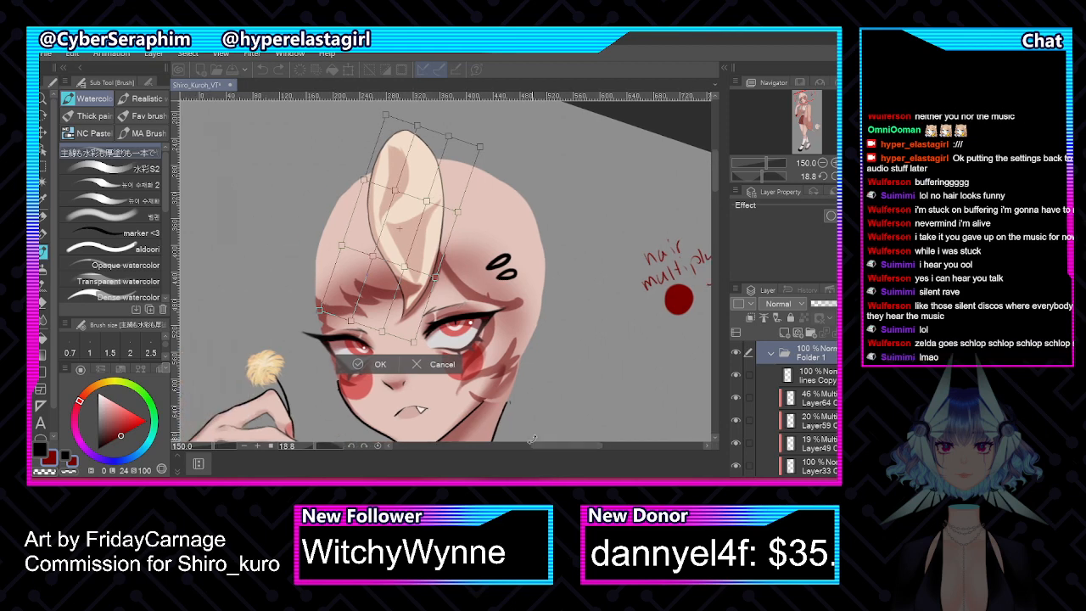
left_click_drag(703, 182, 701, 167)
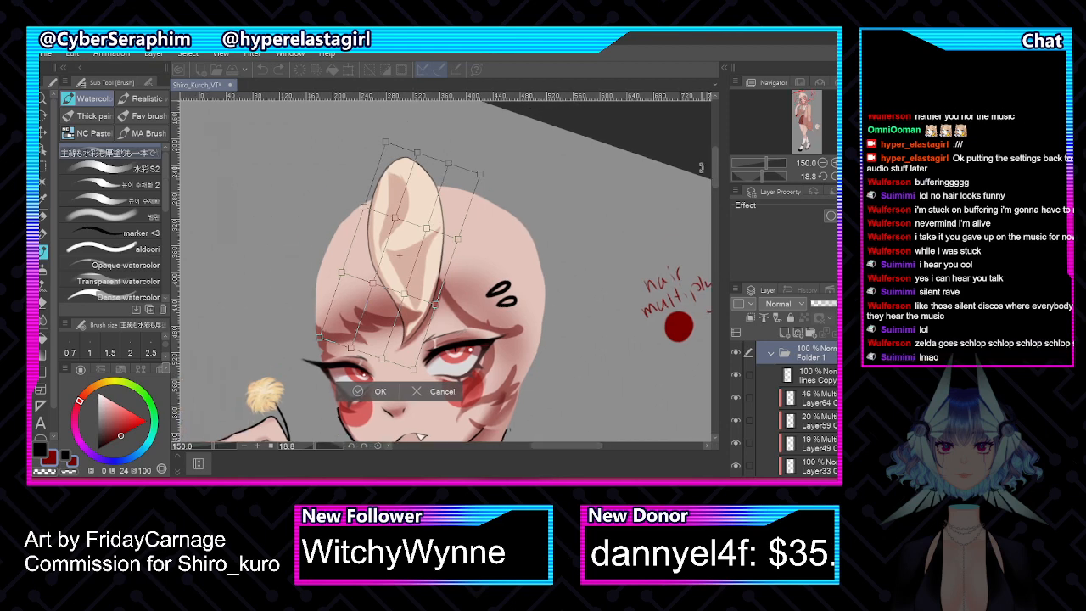
left_click_drag(365, 207, 351, 199)
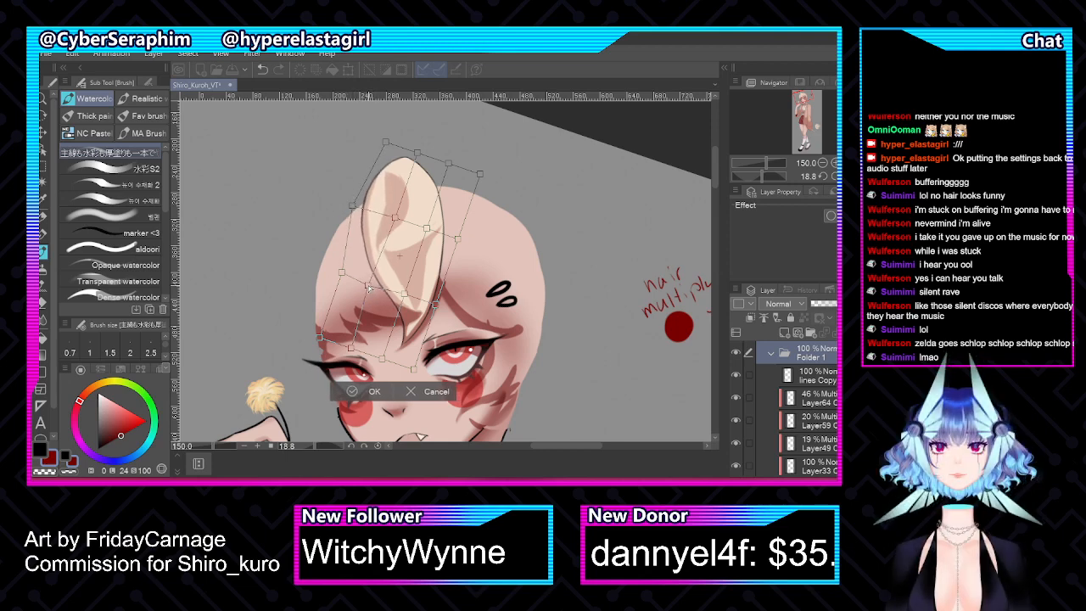
left_click_drag(342, 272, 329, 269)
left_click(374, 391)
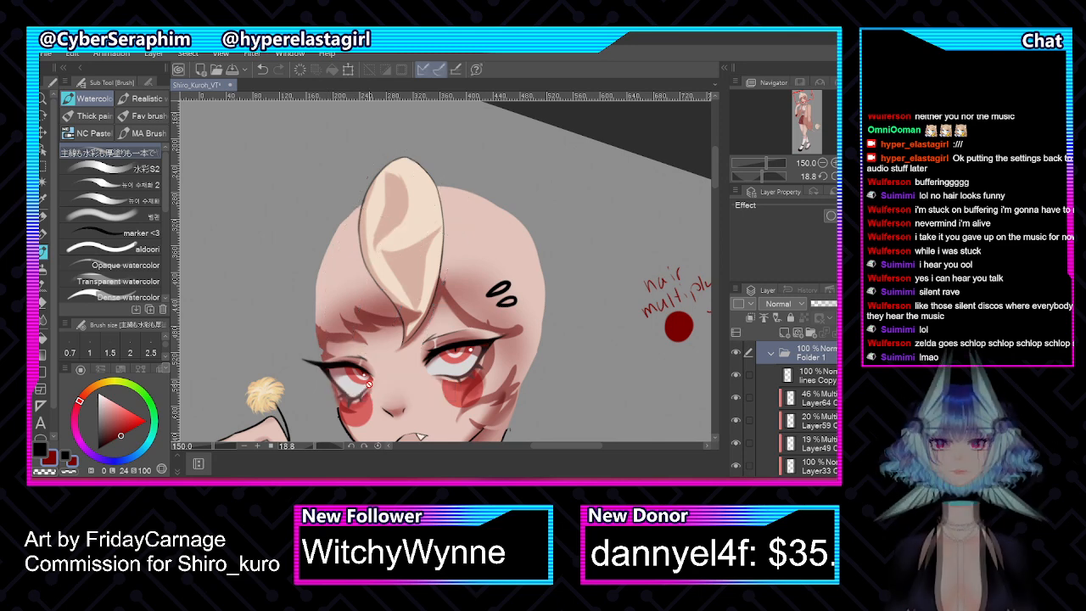
Show the "Front bangs F" layer and check its overlap with Folder 1 by temporarily fading each to about half opacity
scroll(798, 408, "up", 2)
left_click(736, 398)
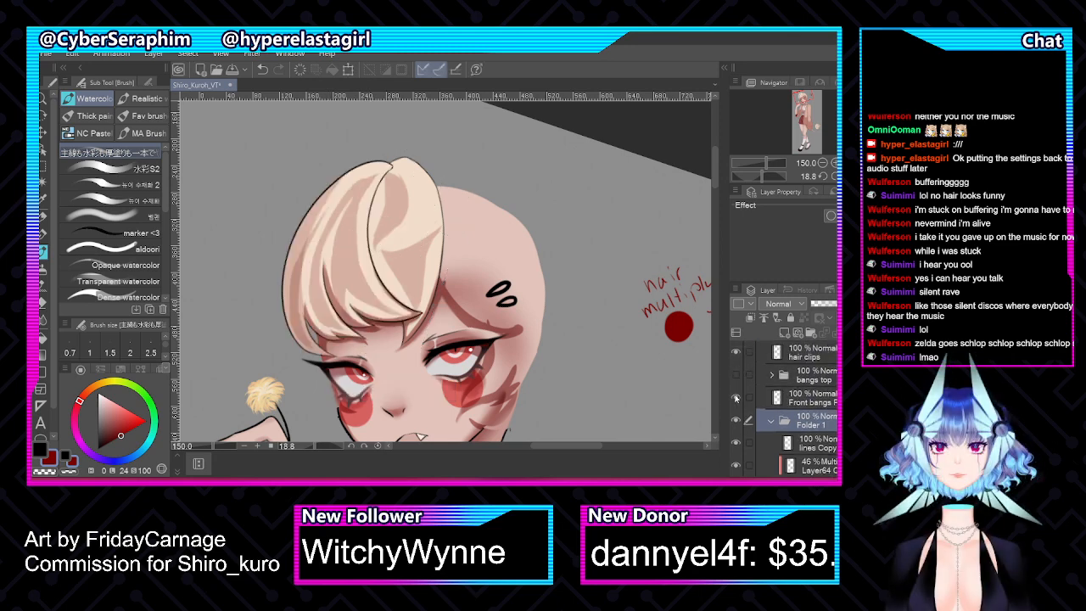
left_click(835, 305)
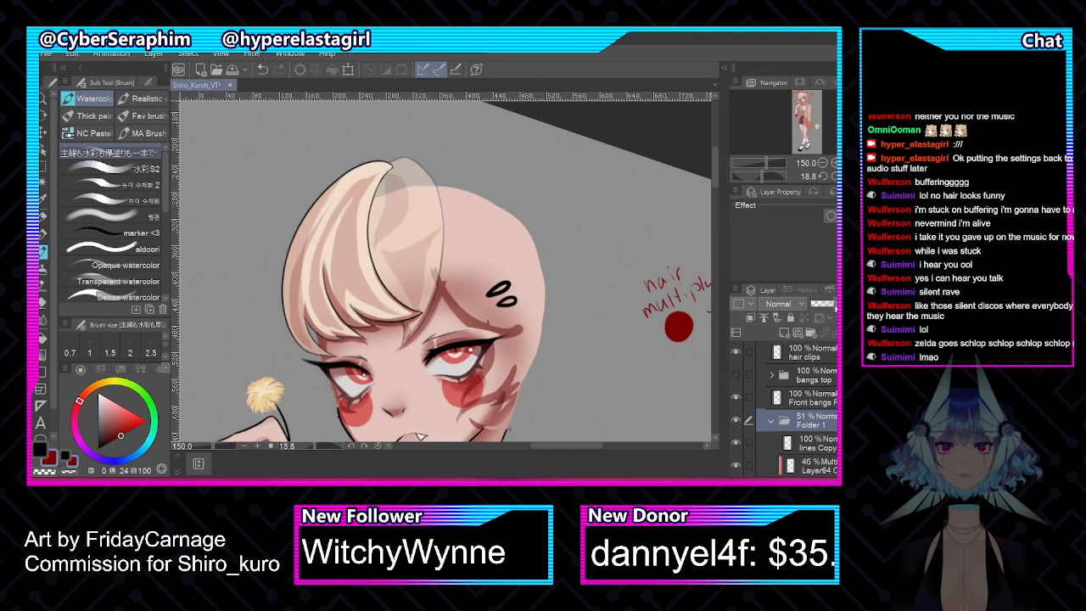
left_click_drag(835, 304, 840, 305)
left_click(828, 397)
left_click(835, 304)
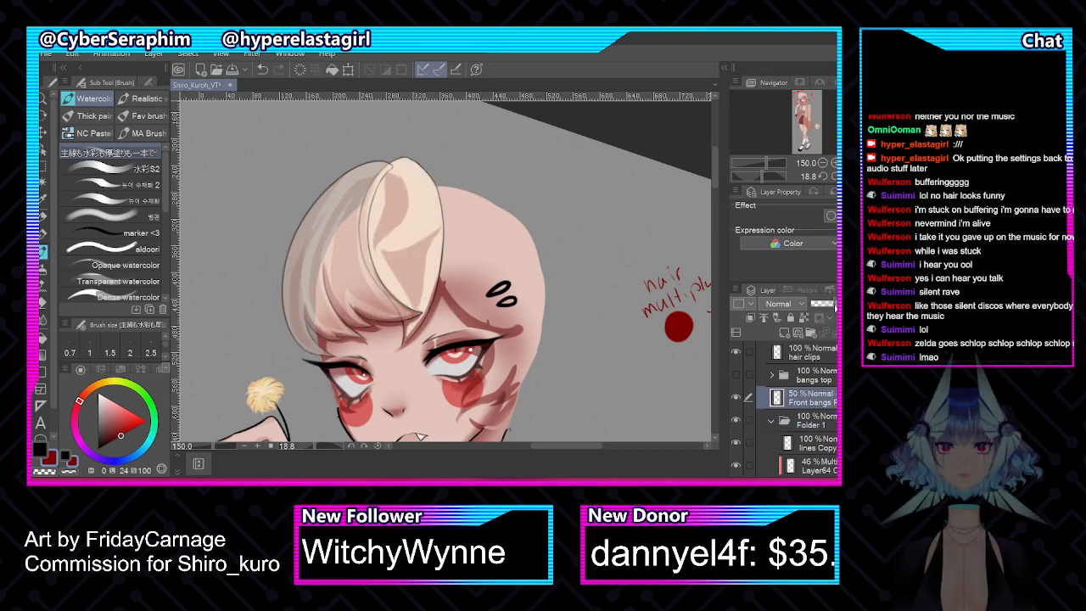
left_click(836, 305)
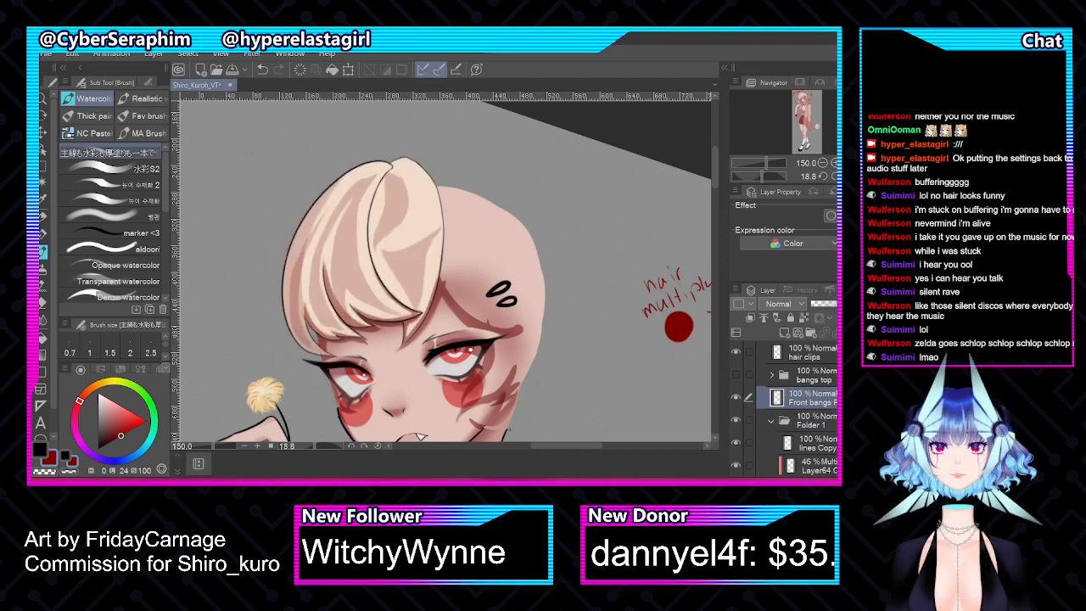
Try moving and rotating the "Front bangs F" hair to test its overlap with the strand, leaving it in its original position
key("ctrl+t")
left_click_drag(369, 256, 376, 184)
key("ctrl+z")
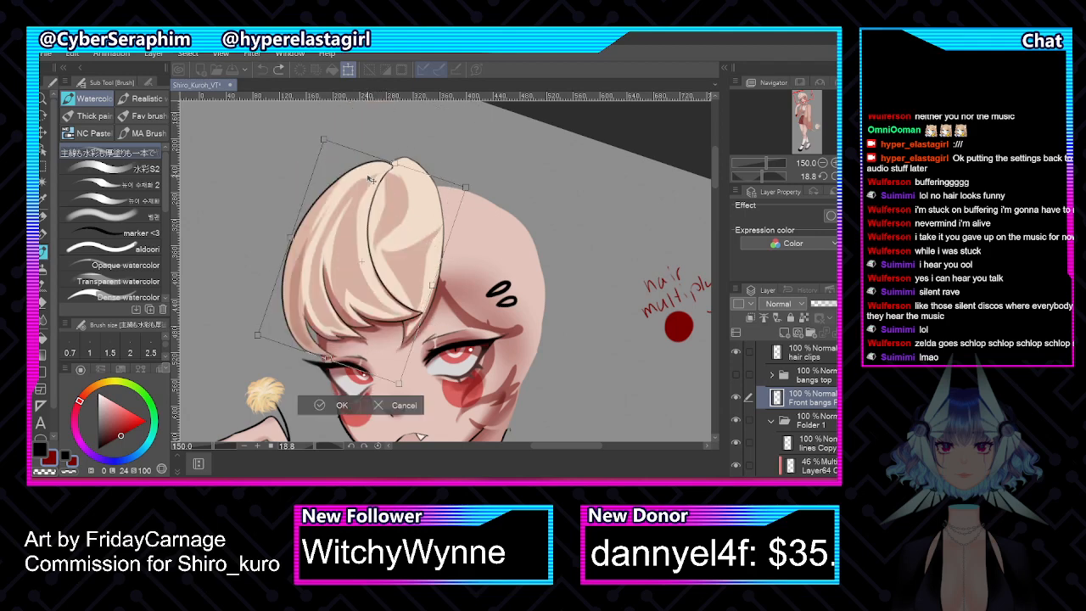
left_click_drag(366, 236, 369, 214)
key("ctrl+z")
left_click_drag(451, 375, 424, 362)
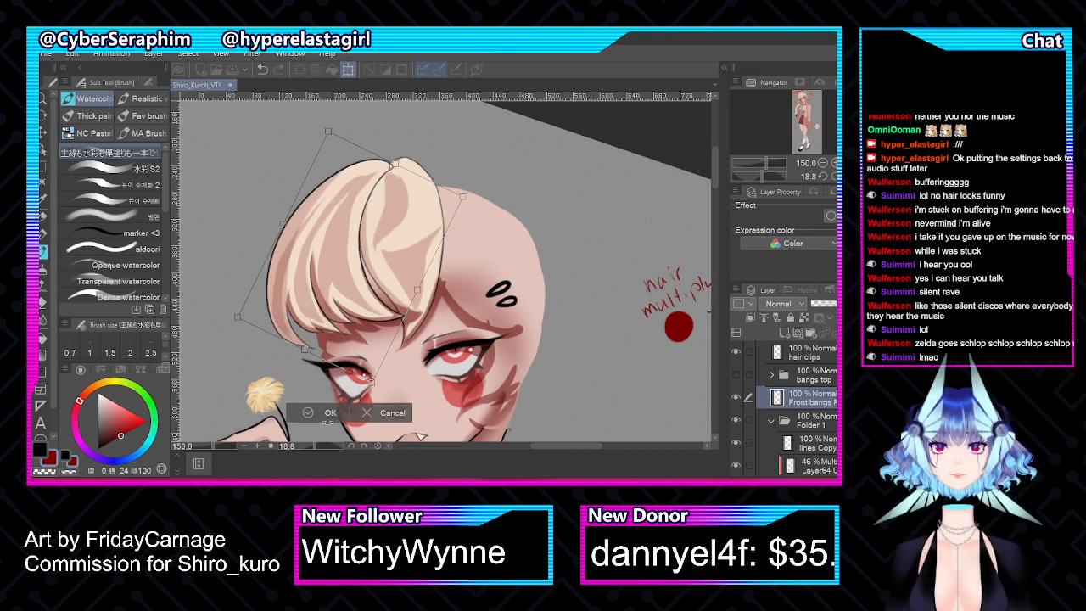
left_click(331, 412)
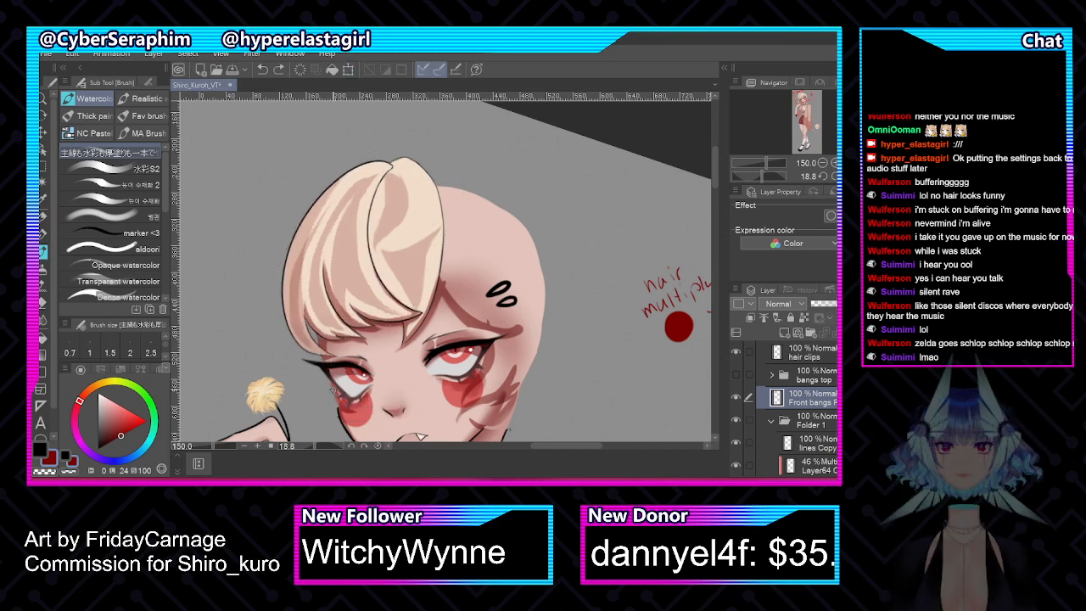
Collapse Folder 1 and rename it with a name beginning "Front bangs"
left_click(771, 422)
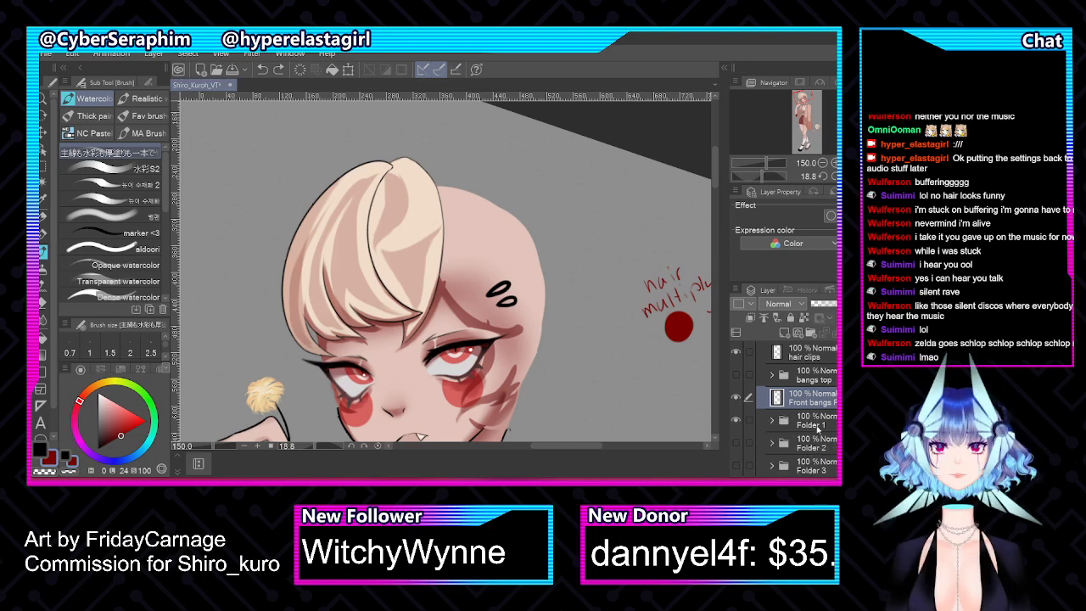
double_click(811, 430)
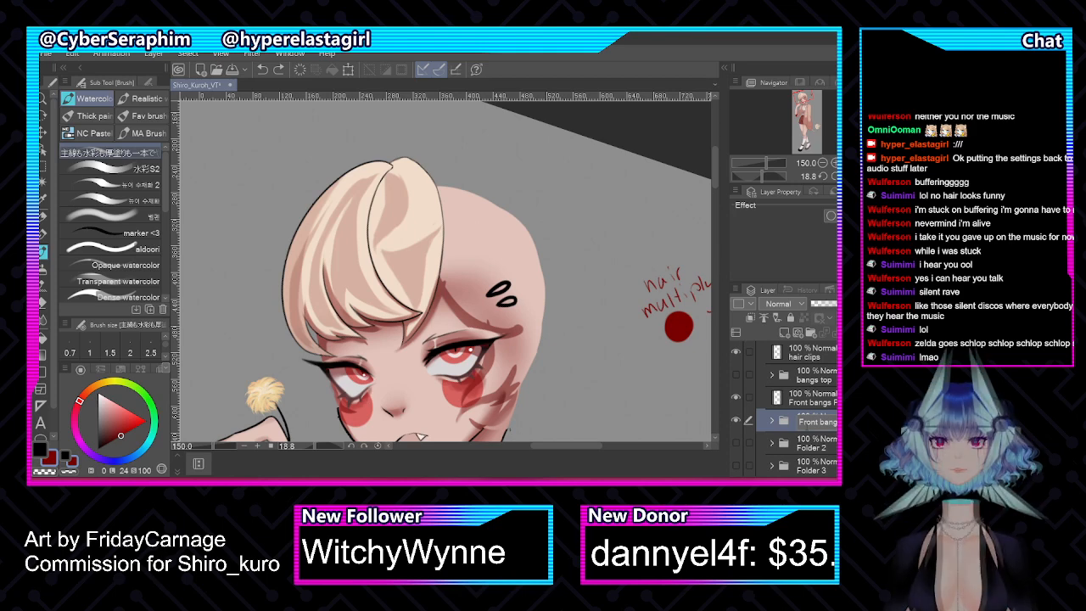
key("Return")
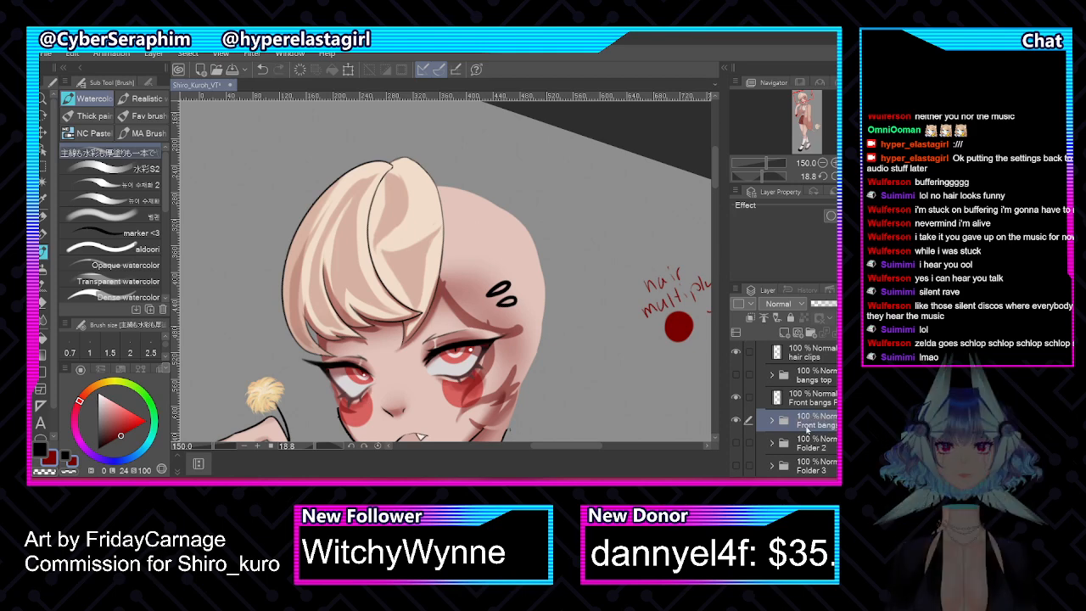
Hide the renamed front bangs folder and compare the "Front bangs F" layer and Folder 2 by toggling their visibility
left_click(736, 420)
left_click(736, 398)
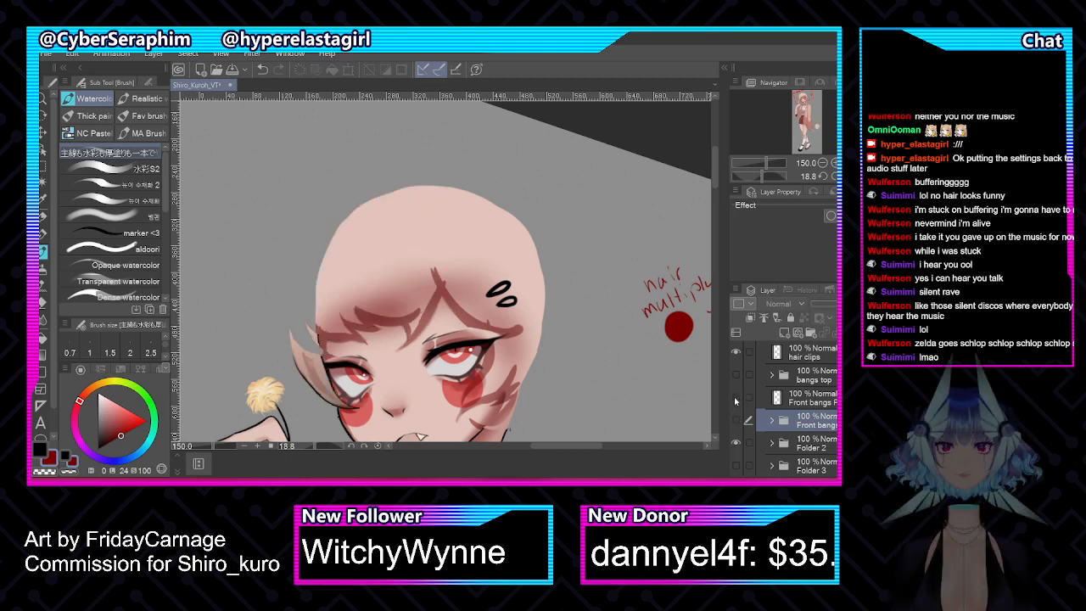
left_click(736, 398)
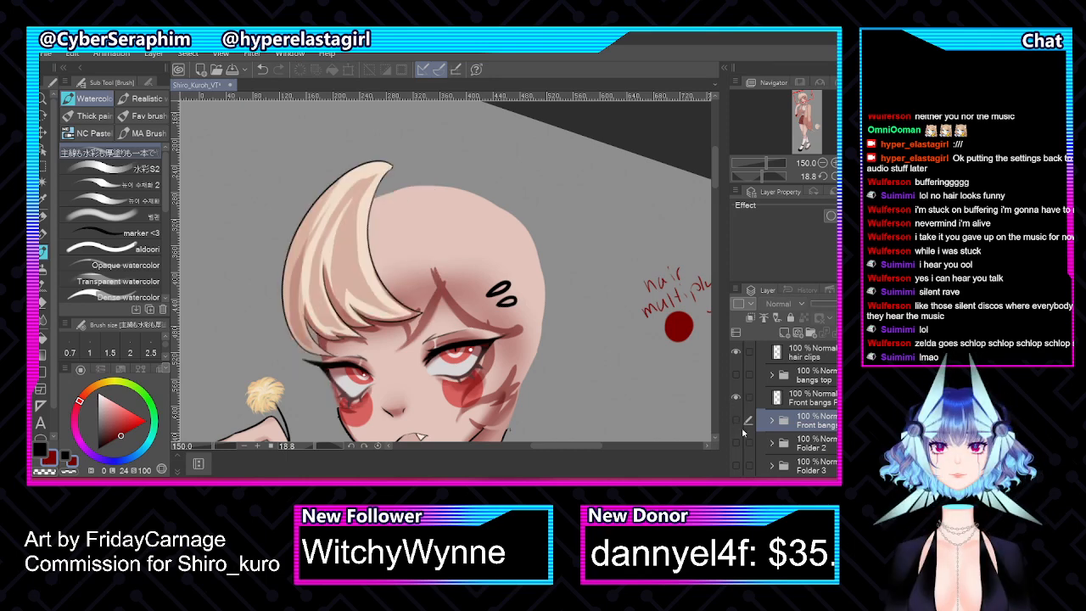
scroll(409, 270, "down", 1)
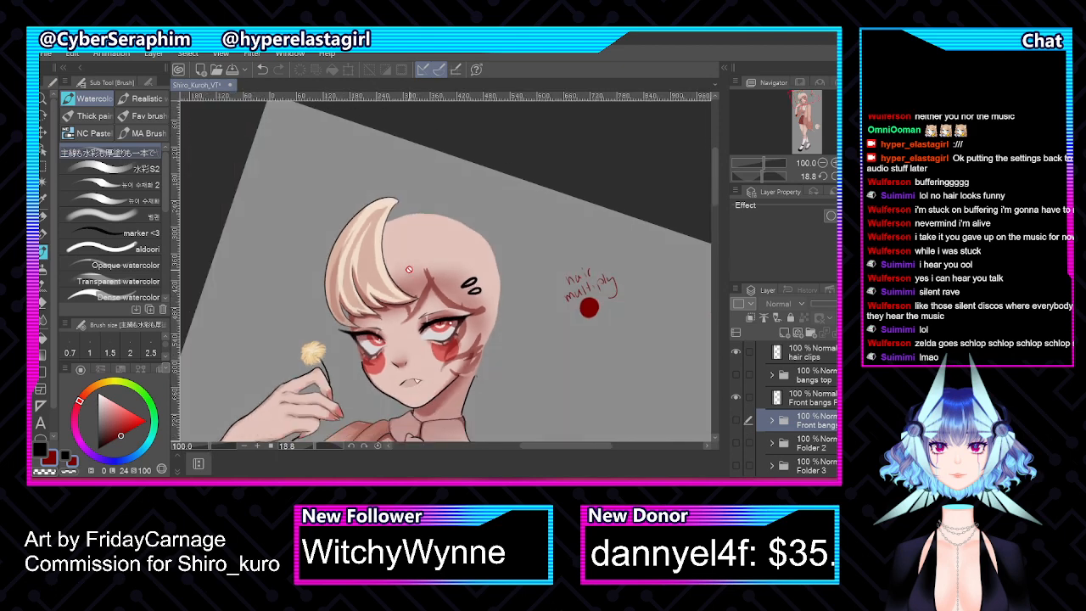
left_click(735, 398)
left_click(736, 444)
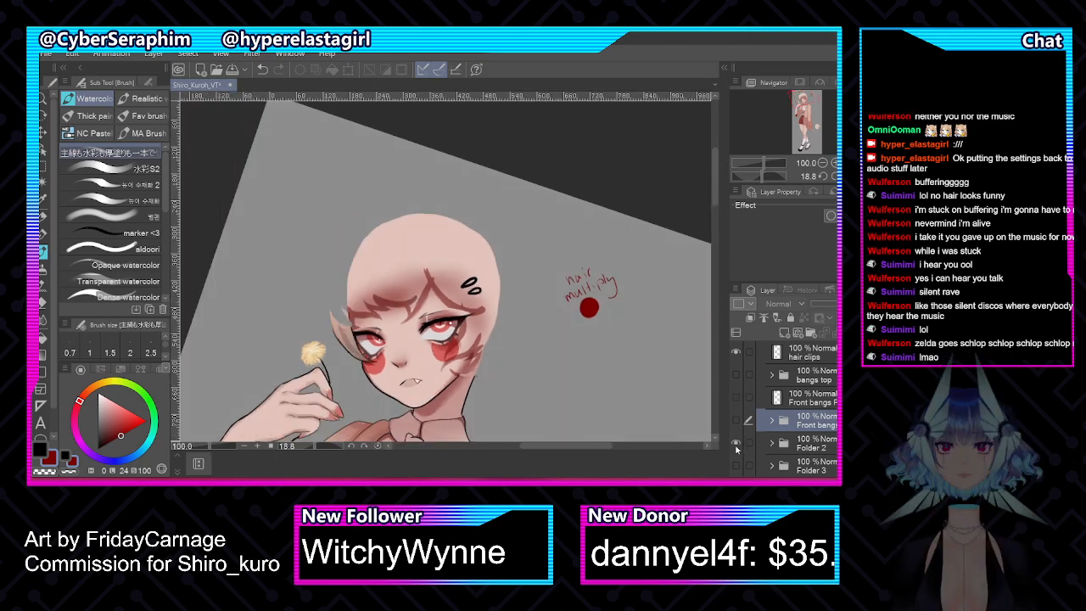
left_click(736, 444)
Show Folder 3, Folder 4, the renamed front bangs folder and the "Front bangs F" layer together, keeping Folder 2 hidden
left_click(735, 466)
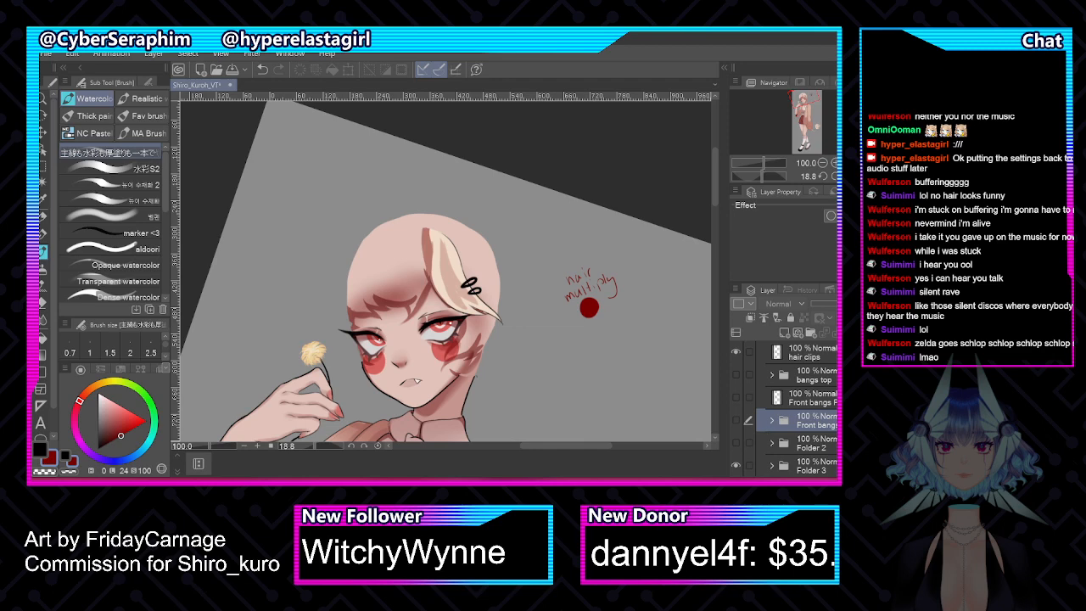
scroll(785, 407, "down", 1)
left_click(736, 433)
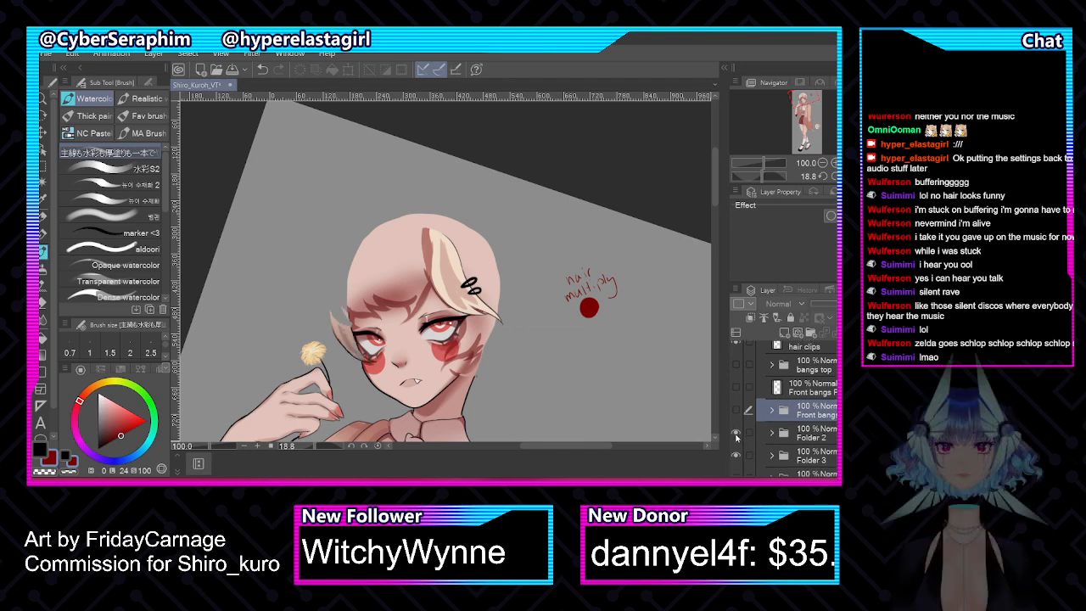
left_click(736, 433)
left_click(736, 409)
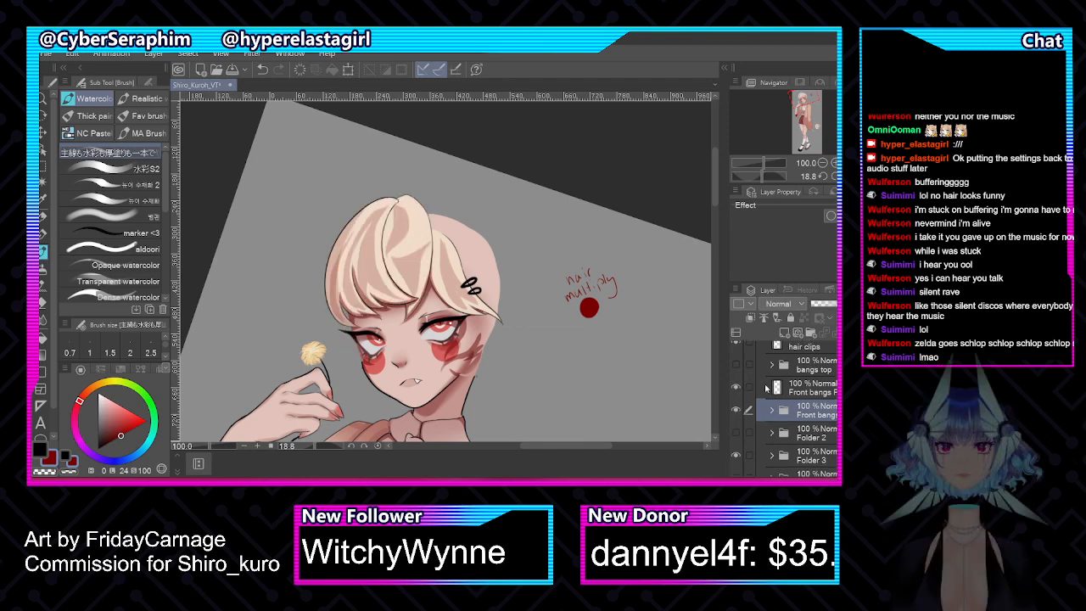
scroll(785, 407, "down", 5)
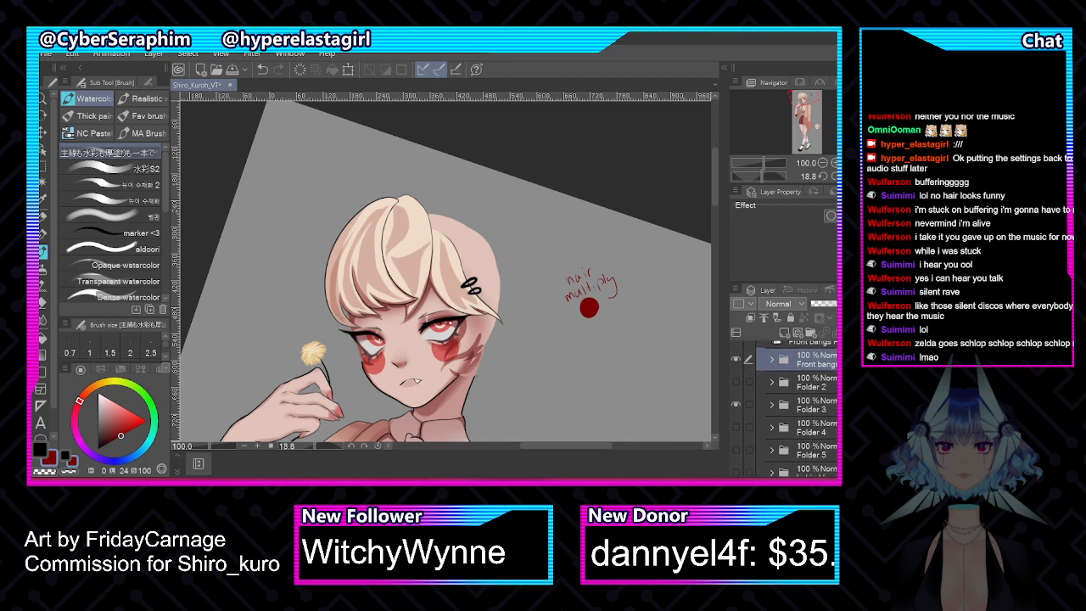
scroll(785, 407, "down", 2)
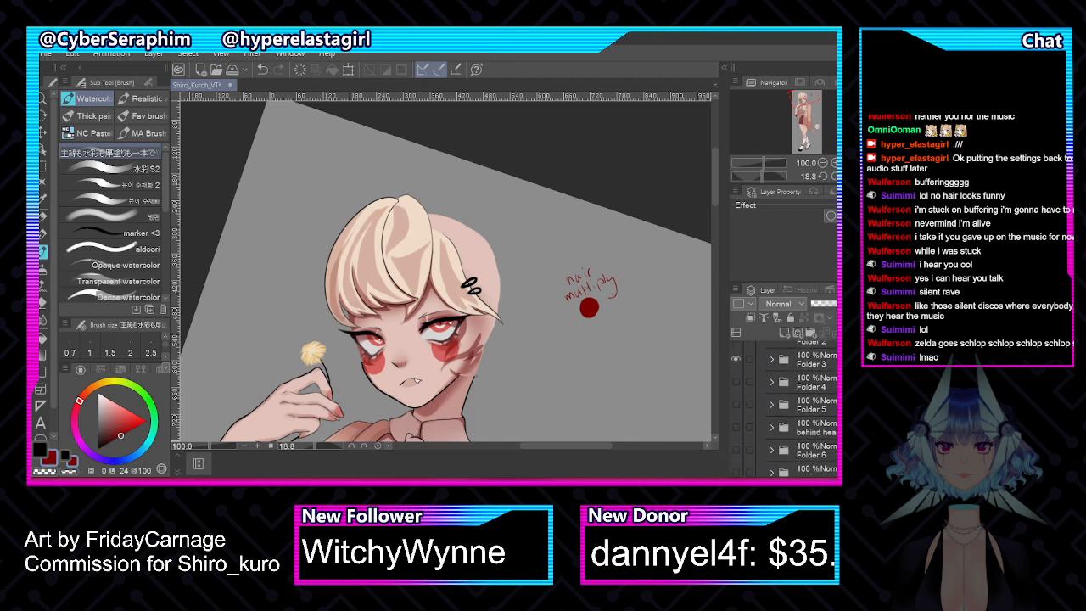
scroll(785, 408, "up", 1)
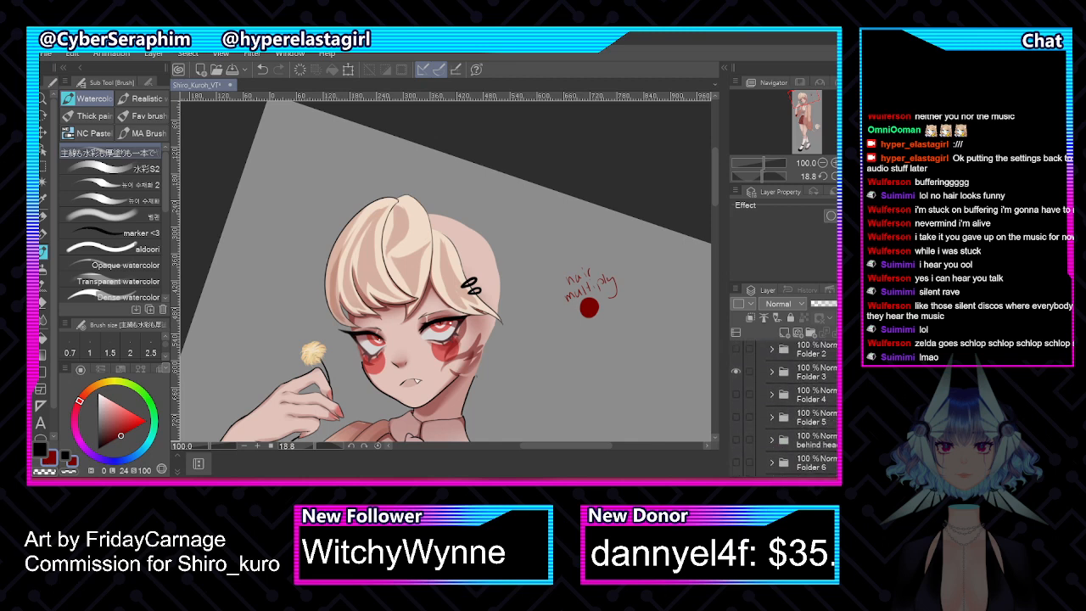
left_click(736, 392)
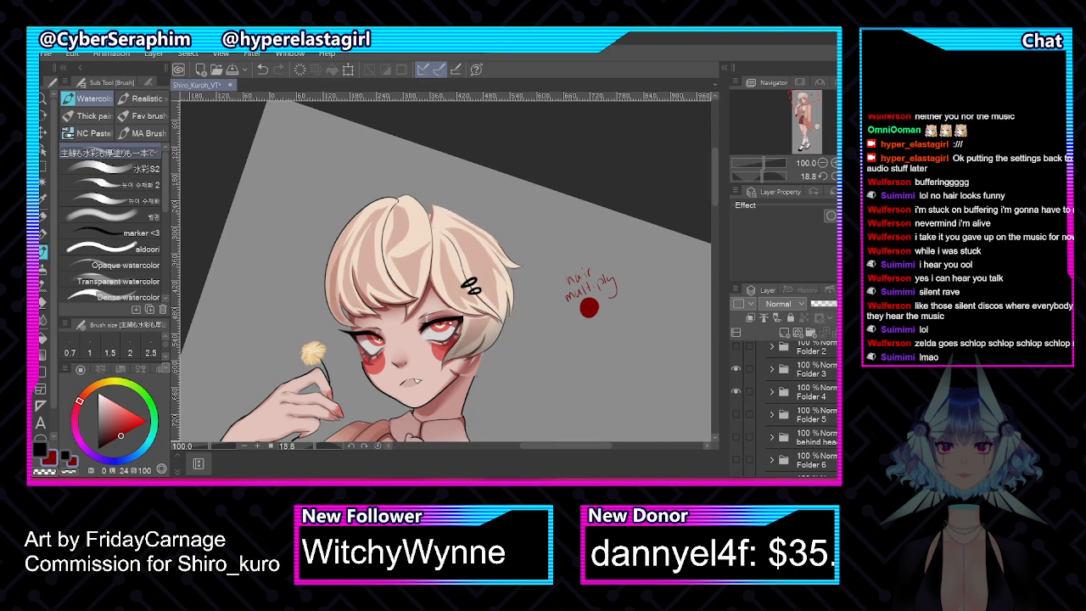
Hide the "Front bangs F" layer and lower the renamed front bangs folder's opacity to 28%
scroll(785, 407, "up", 3)
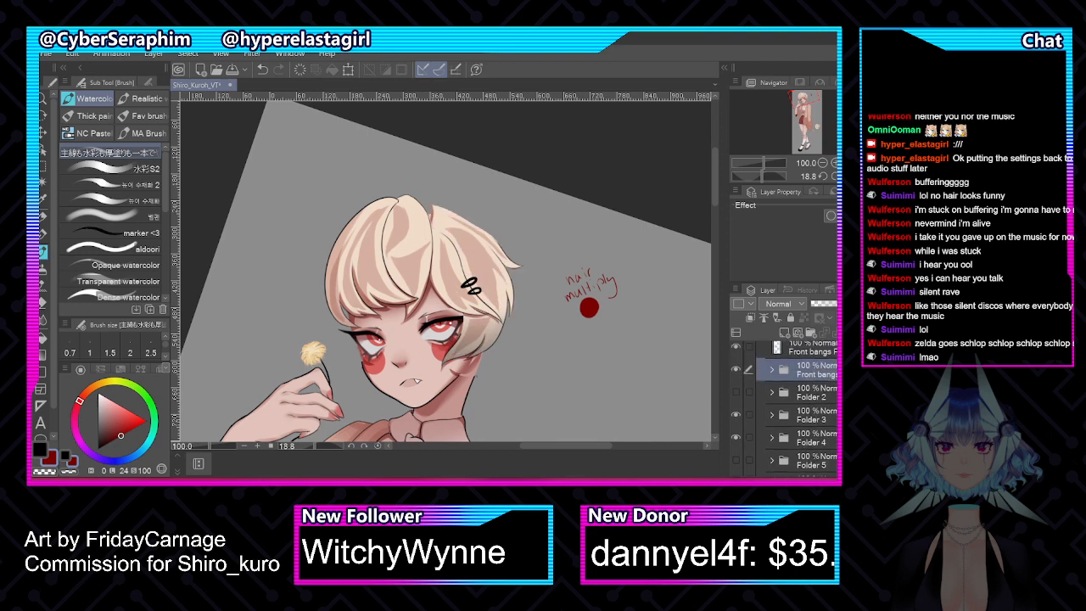
scroll(784, 407, "up", 1)
left_click(736, 378)
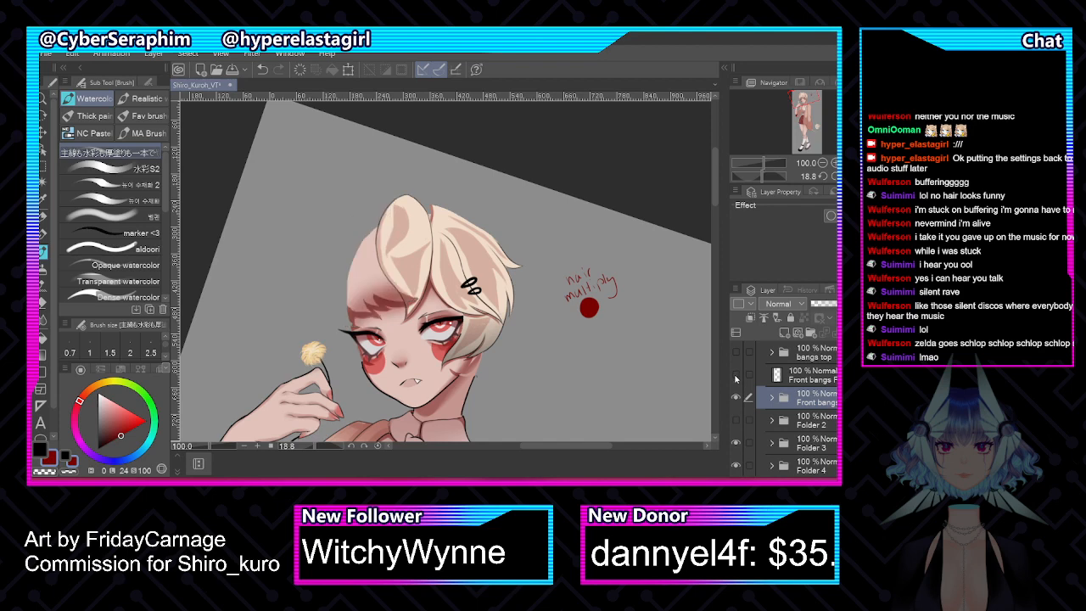
left_click(823, 306)
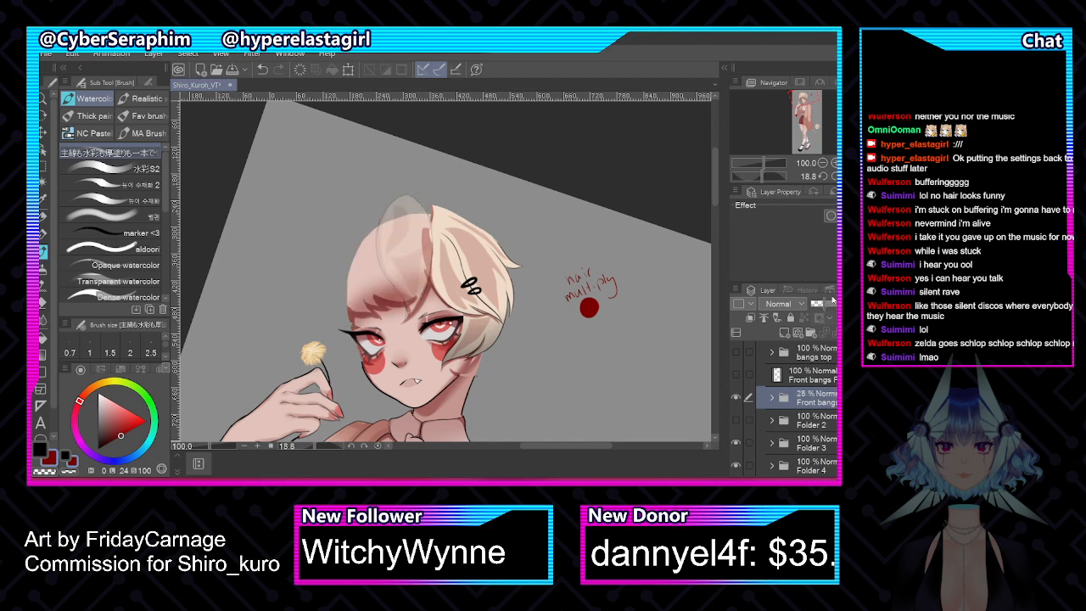
scroll(445, 296, "up", 5)
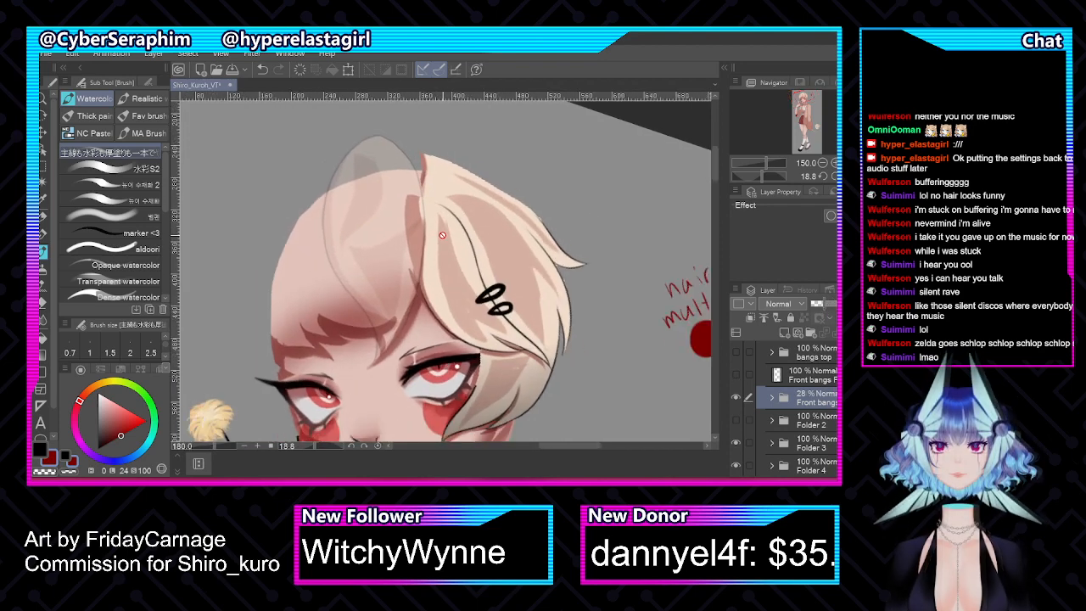
Restore the renamed front bangs folder's opacity to 100%, and hide both that folder and Folder 4
scroll(443, 235, "up", 1)
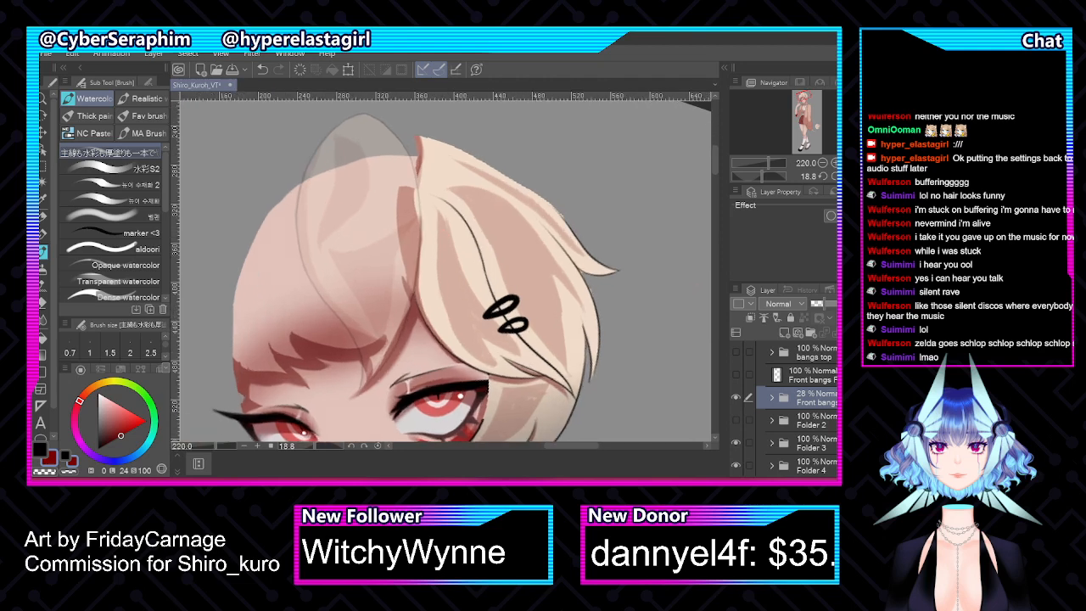
left_click(835, 304)
left_click(738, 397)
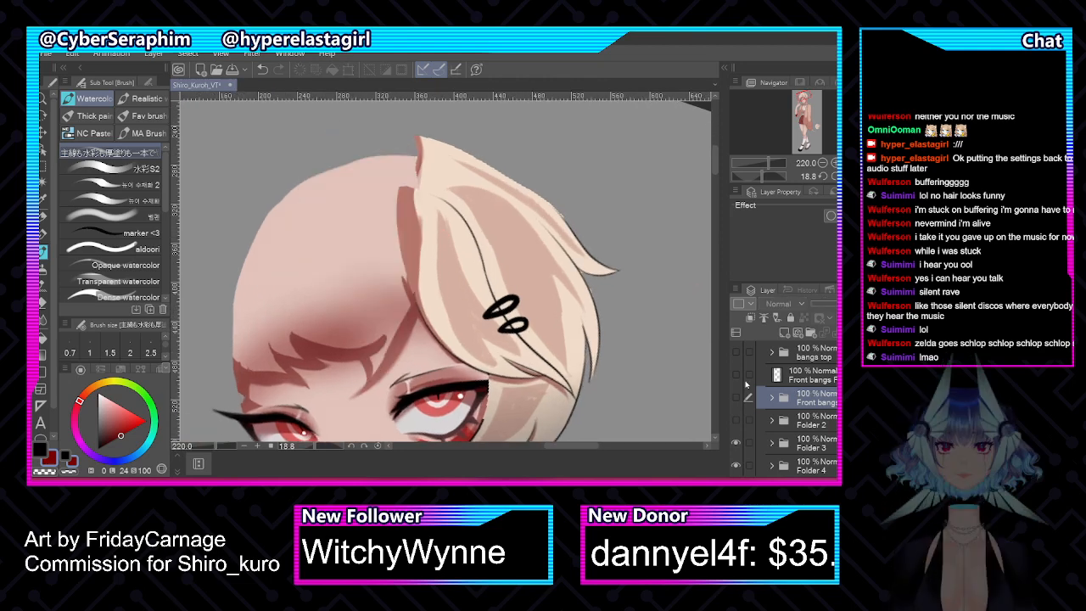
left_click(736, 468)
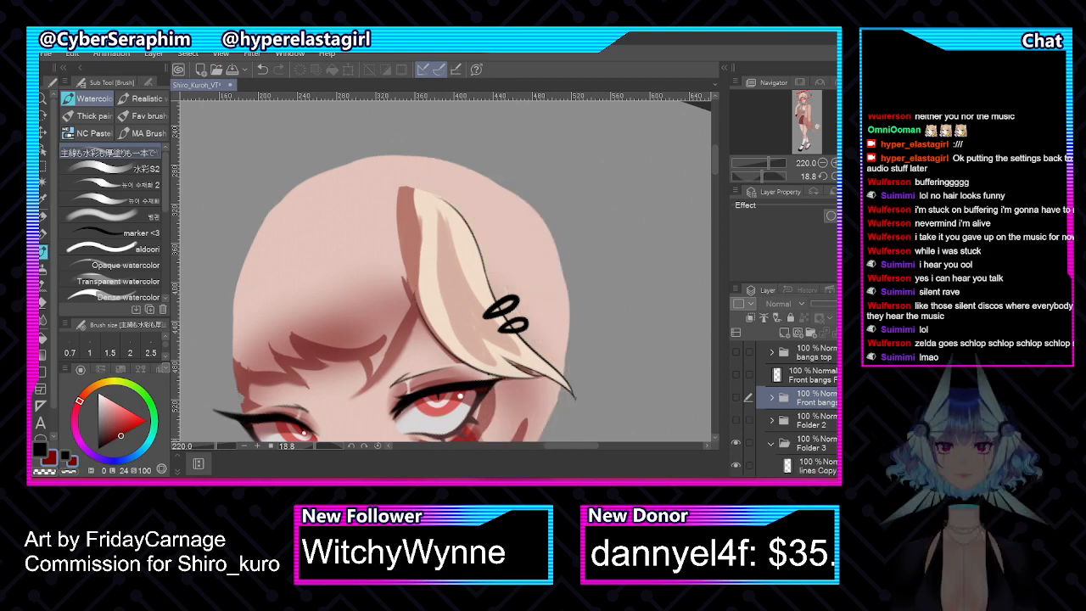
Outline the inner and top edges of Folder 3's hair strand with a thin dark line on its lines copy layer
left_click(772, 444)
scroll(785, 407, "down", 2)
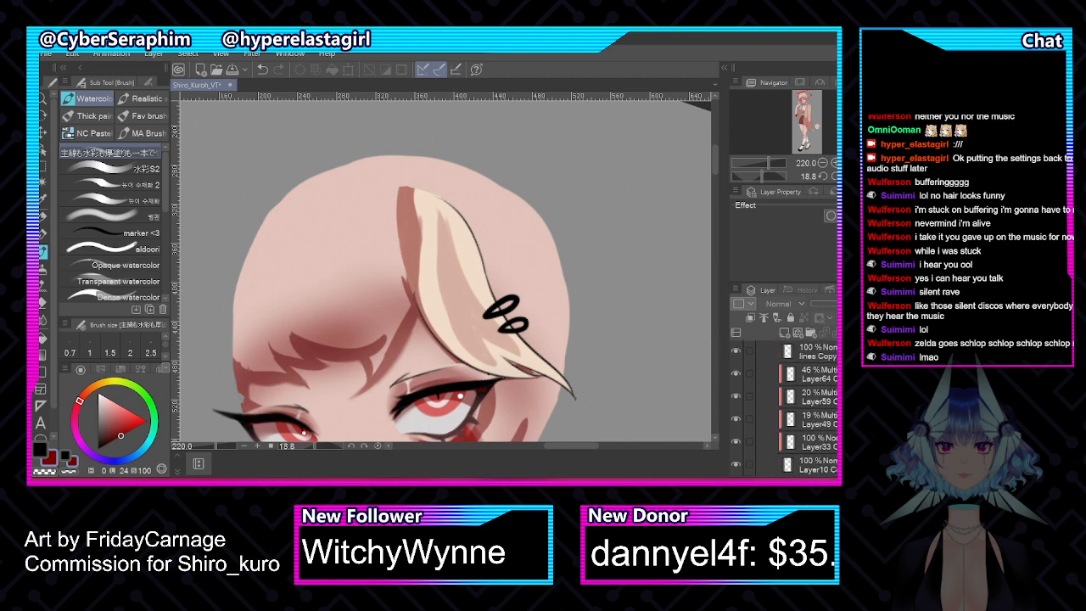
left_click(797, 353)
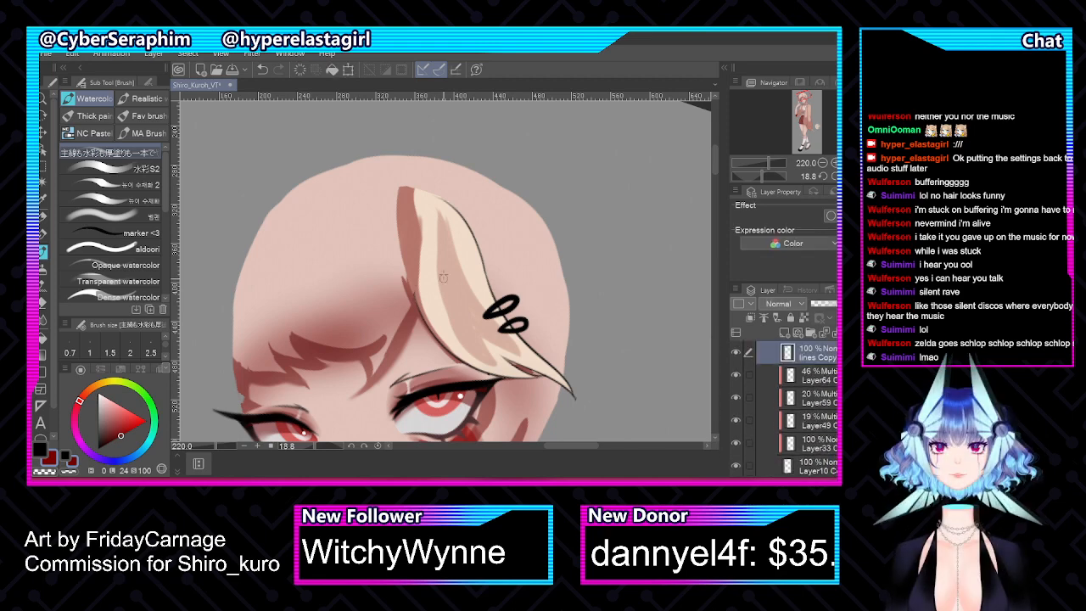
scroll(436, 258, "up", 3)
left_click(71, 473)
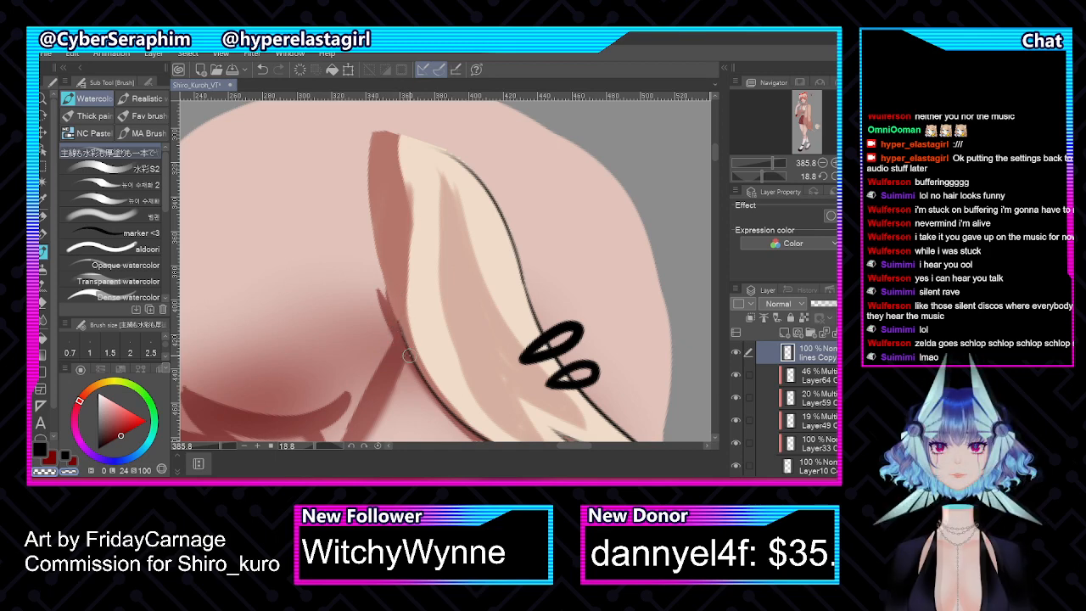
key("c")
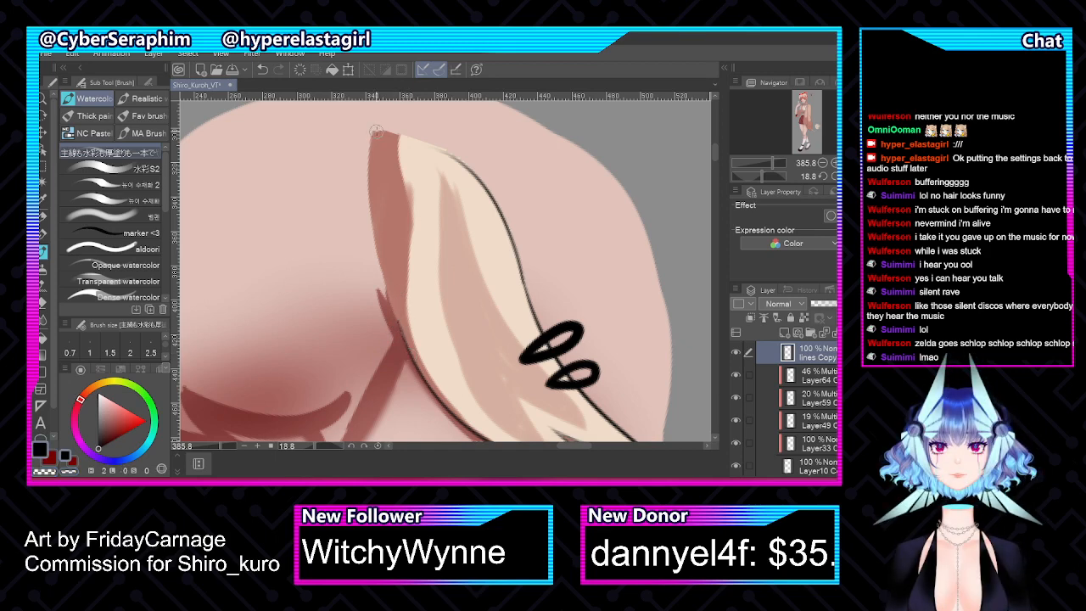
mouse_move(371, 133)
left_mouse_down()
mouse_move(381, 271)
mouse_move(371, 242)
mouse_move(412, 360)
left_mouse_up()
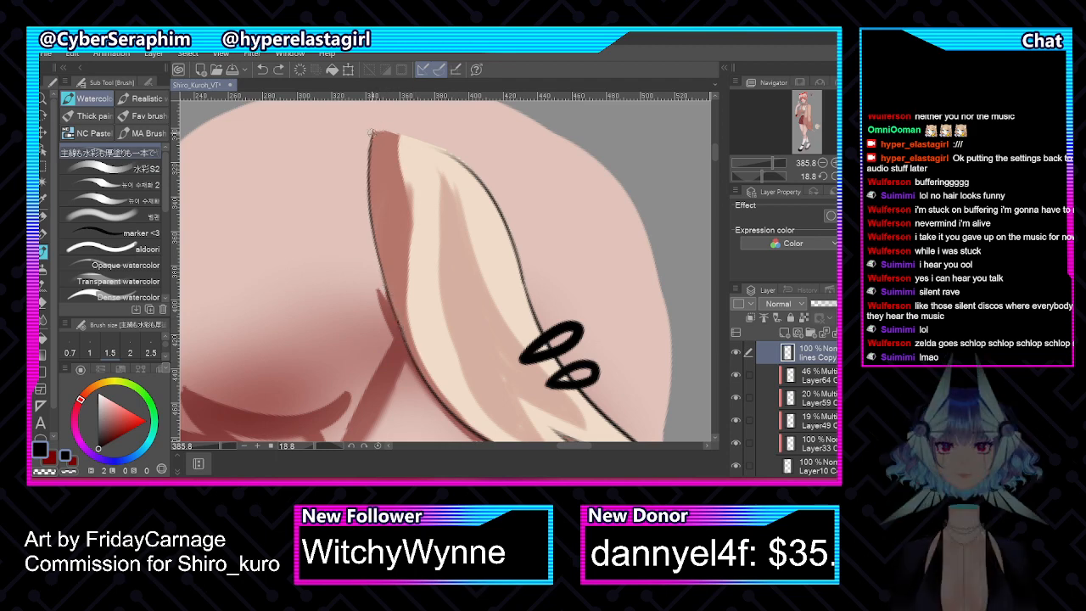
left_click_drag(374, 130, 427, 146)
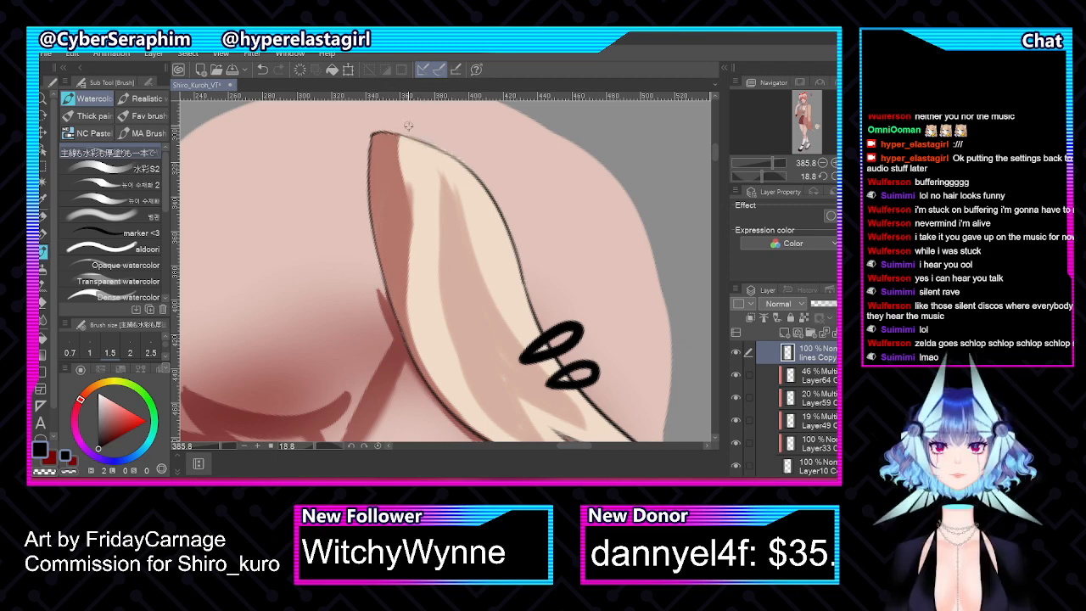
key("c")
key("c")
Examine the outlined strand down to its tip, toggling Folder 3's visibility to compare the face with and without it
left_click_drag(715, 154, 713, 165)
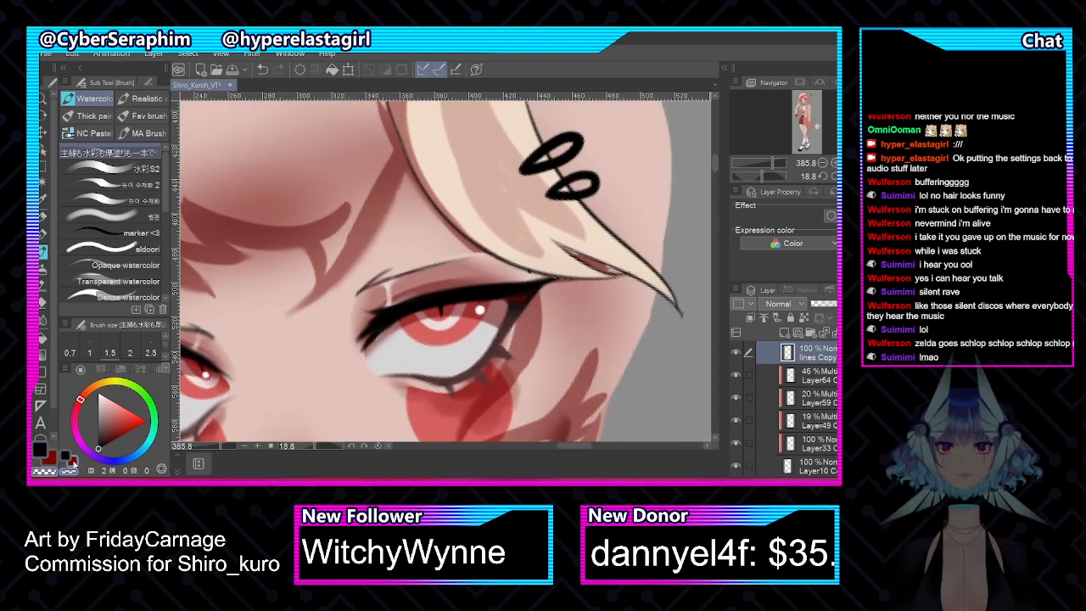
scroll(736, 364, "up", 2)
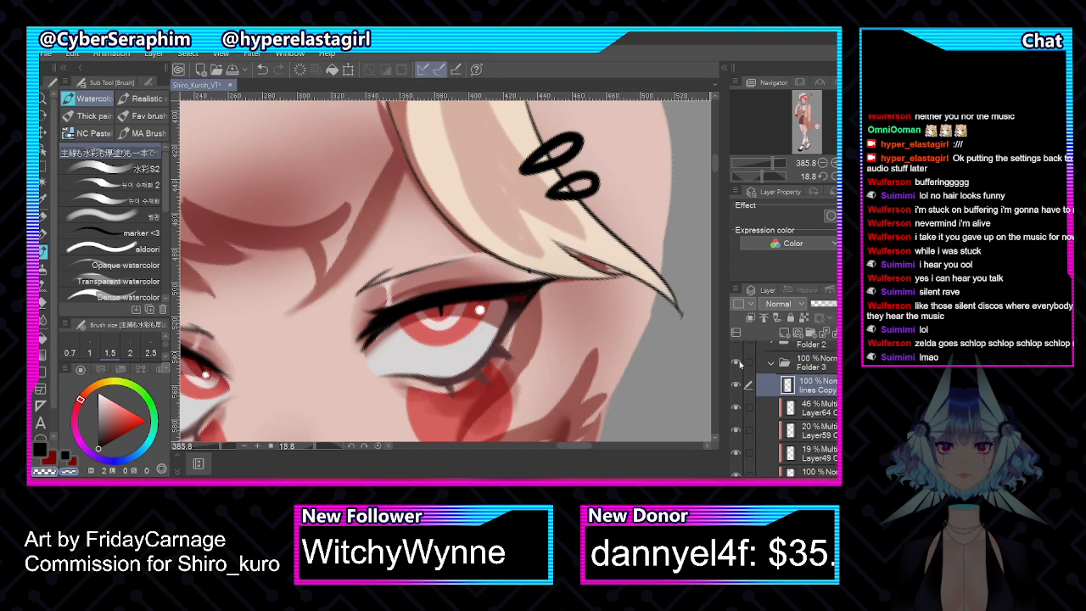
left_click(736, 364)
left_click(736, 363)
scroll(560, 263, "down", 6)
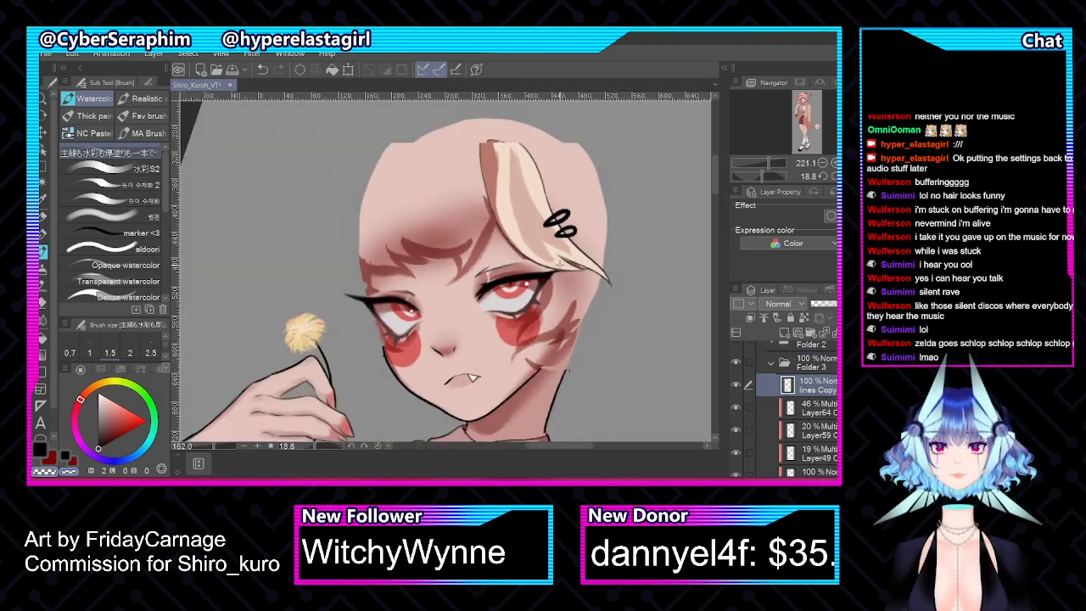
left_click(735, 363)
left_click(735, 363)
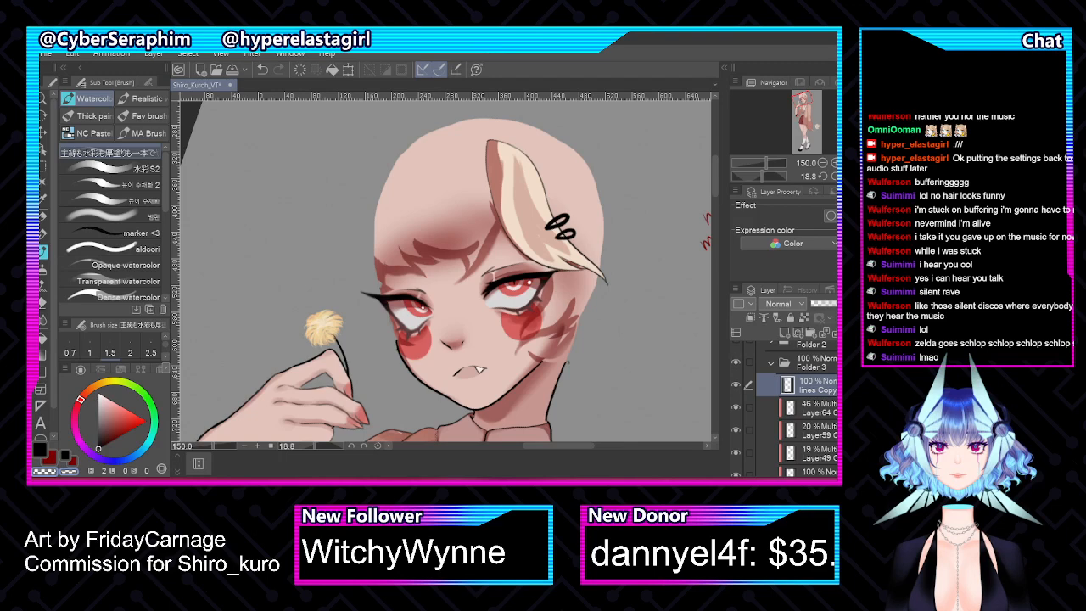
Collapse Folder 3 and show the renamed front bangs folder beside its strand
left_click(772, 365)
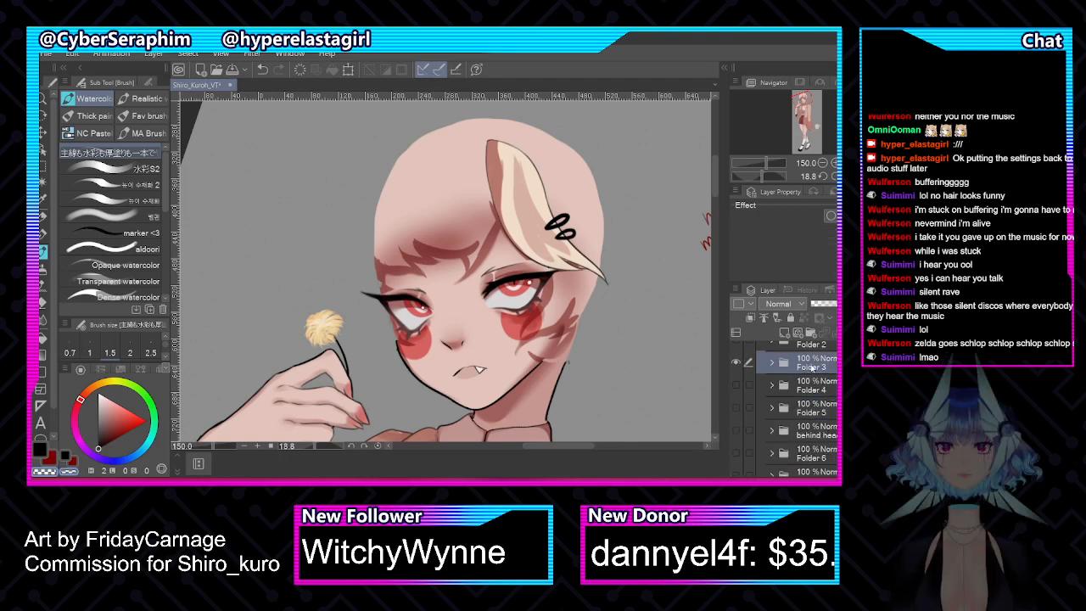
scroll(806, 375, "up", 2)
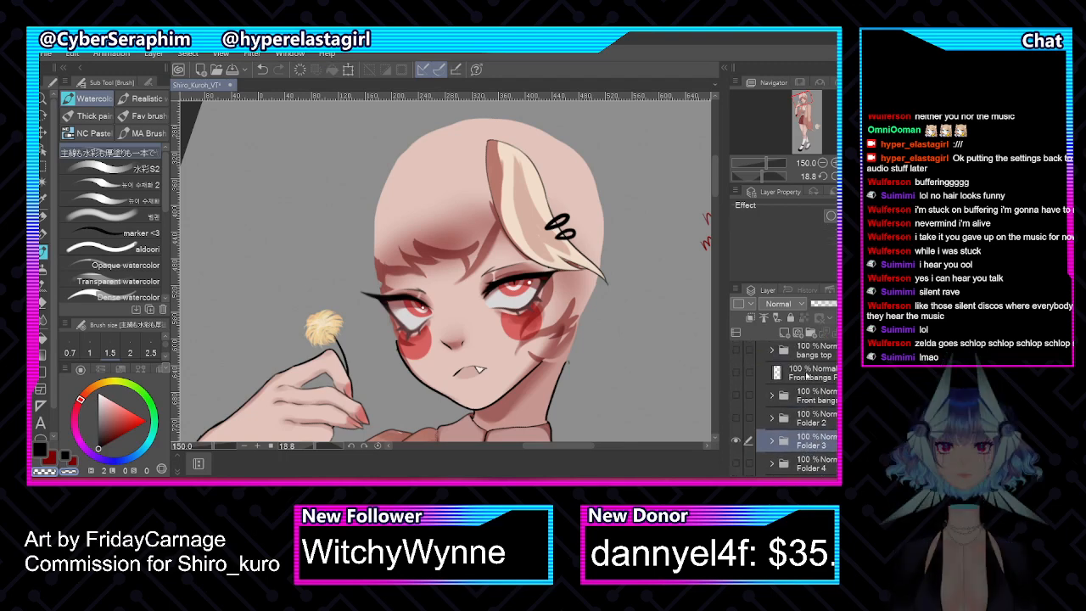
left_click(736, 394)
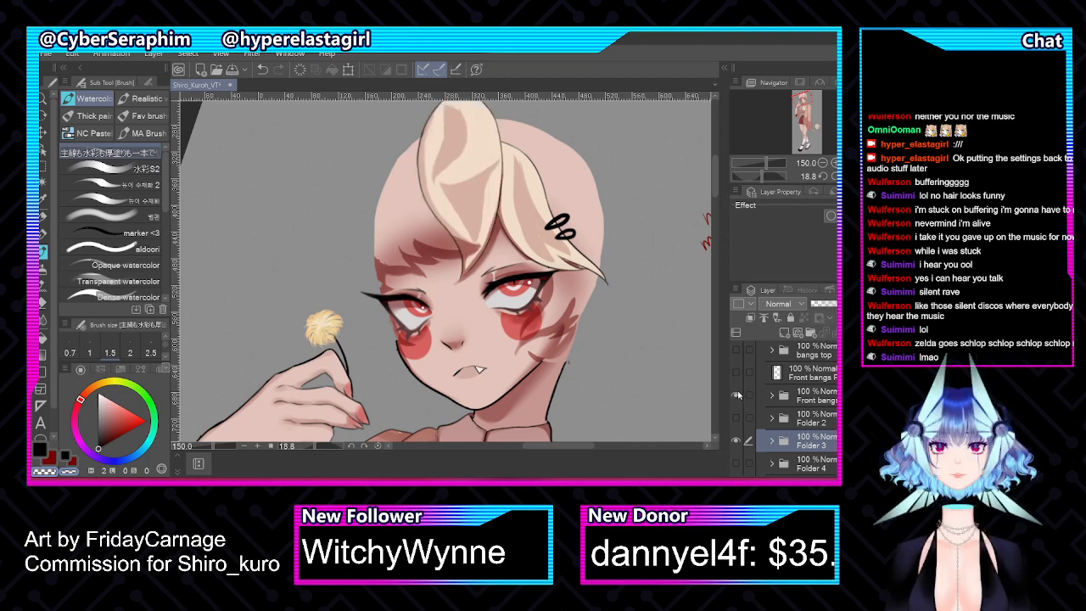
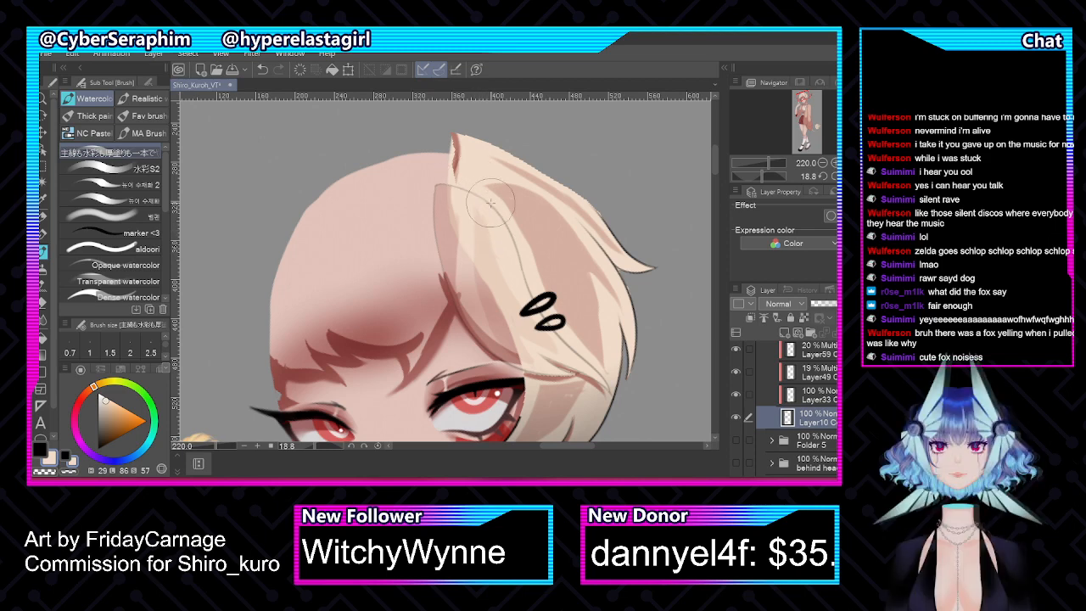
Hide the 33% opacity front bangs folder and select the Layer10 base layer in Folder 4
scroll(763, 363, "up", 3)
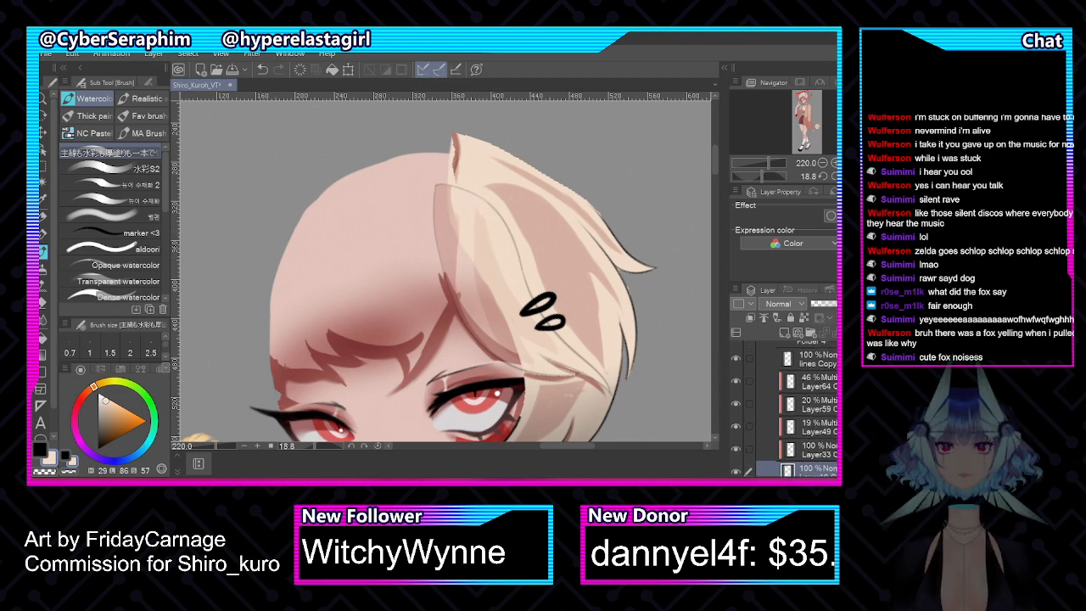
scroll(781, 390, "up", 1)
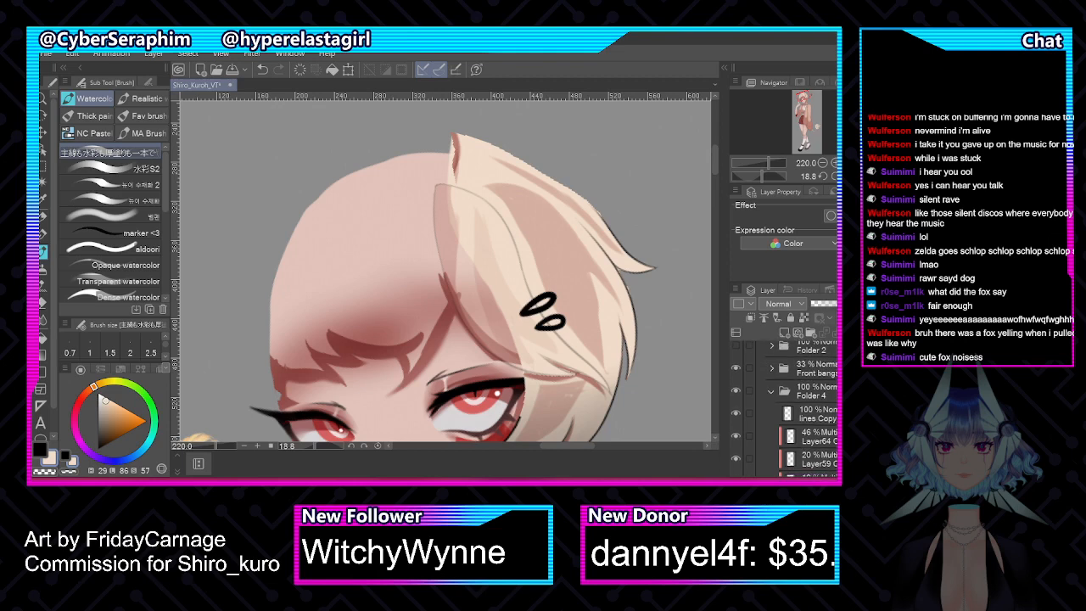
left_click(737, 374)
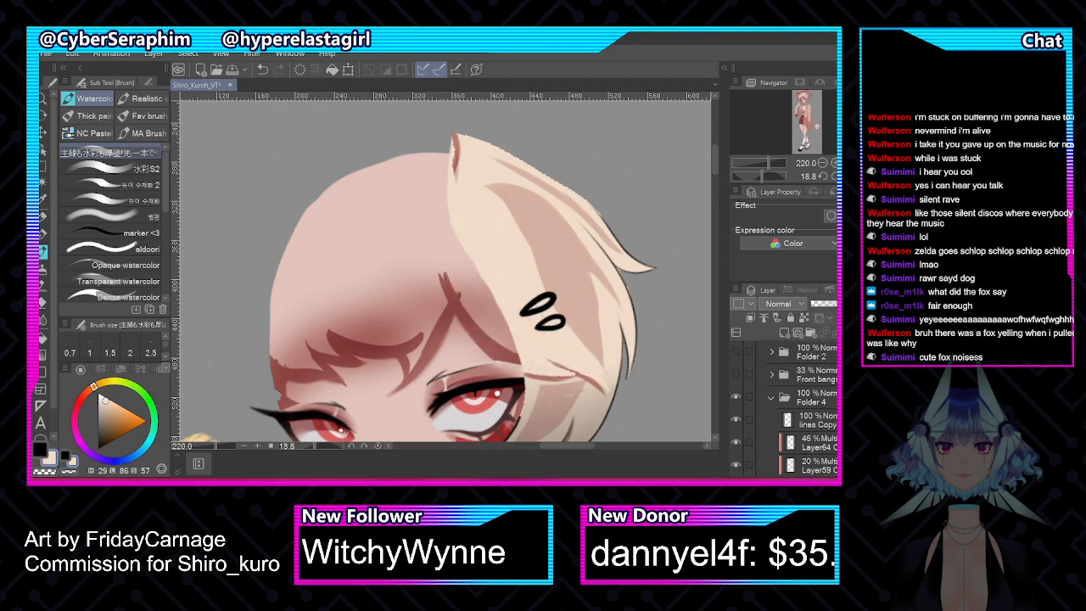
scroll(798, 407, "down", 3)
left_click(810, 445)
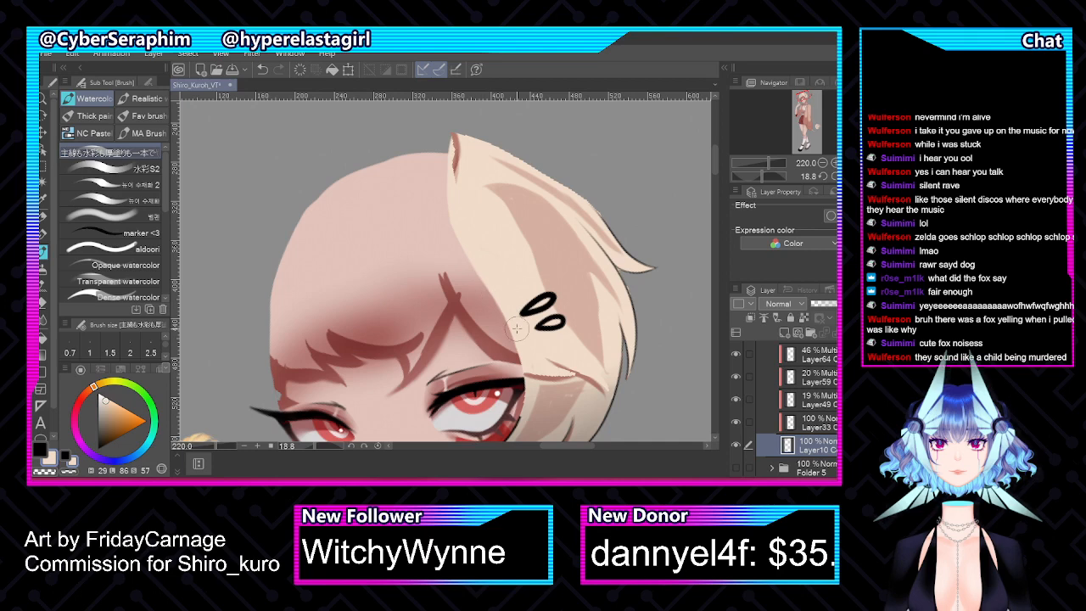
Flip the canvas view horizontally with the hair and both eyes in view
left_click_drag(715, 154, 716, 166)
key("h")
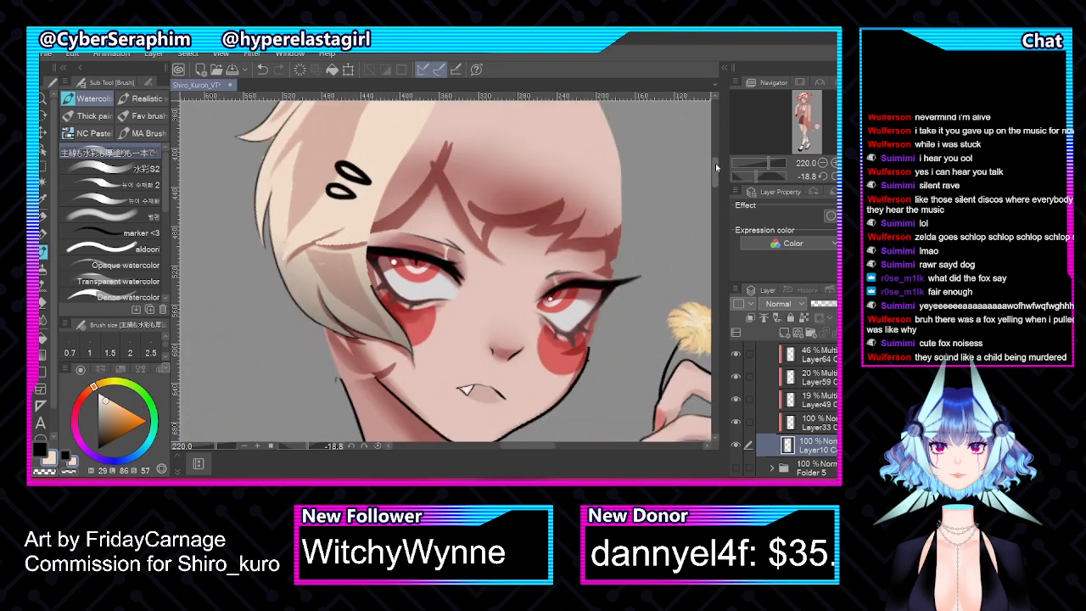
left_click_drag(715, 179, 716, 172)
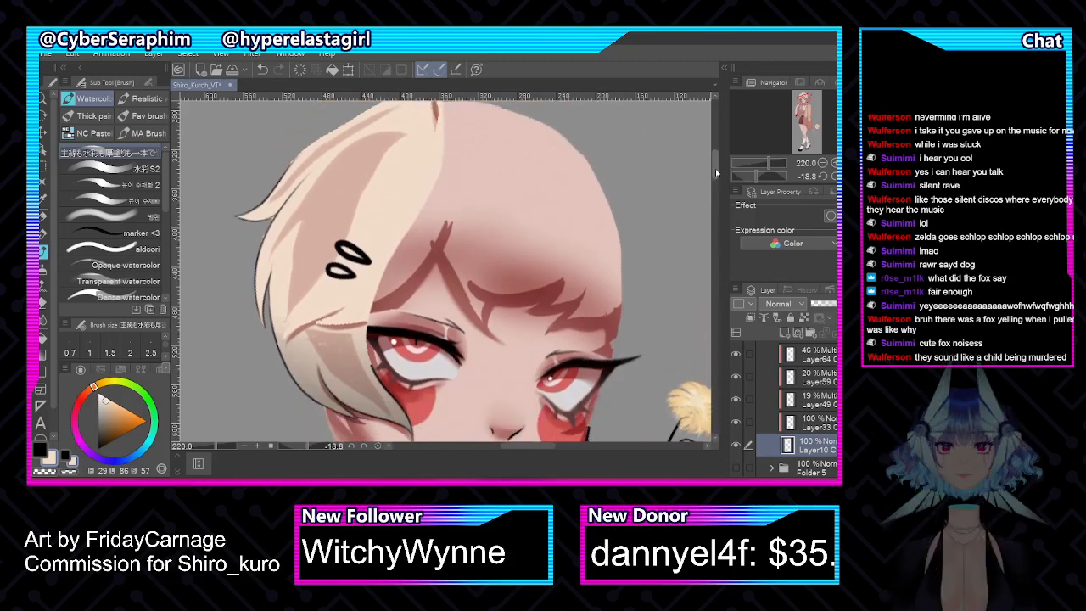
Hide the "hair clips" layer in the hair folder
scroll(785, 410, "up", 1)
scroll(784, 409, "down", 1)
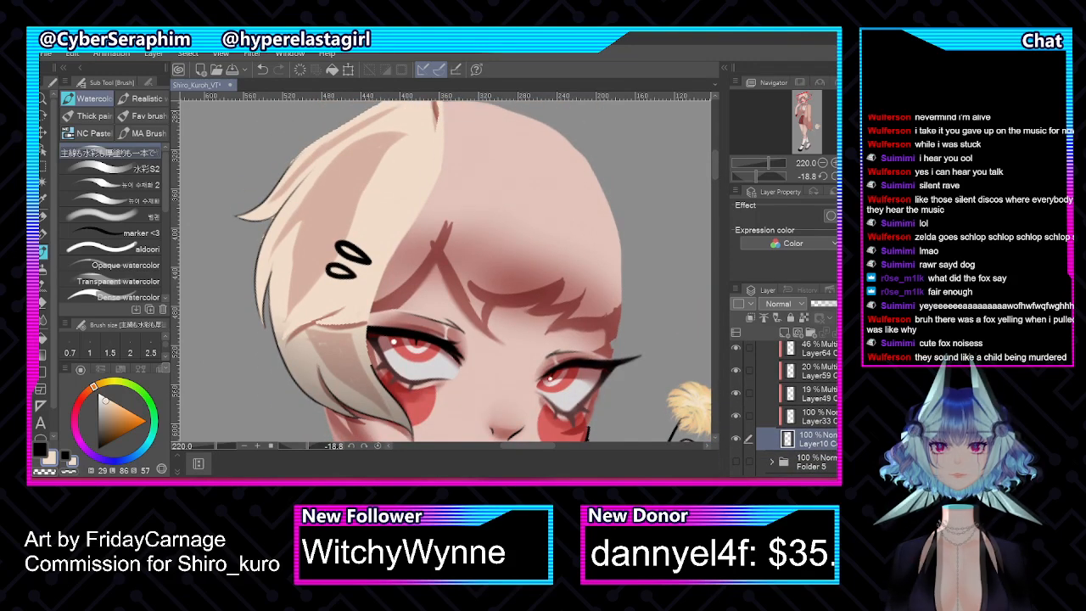
scroll(796, 403, "down", 1)
scroll(785, 408, "up", 1)
scroll(785, 407, "down", 1)
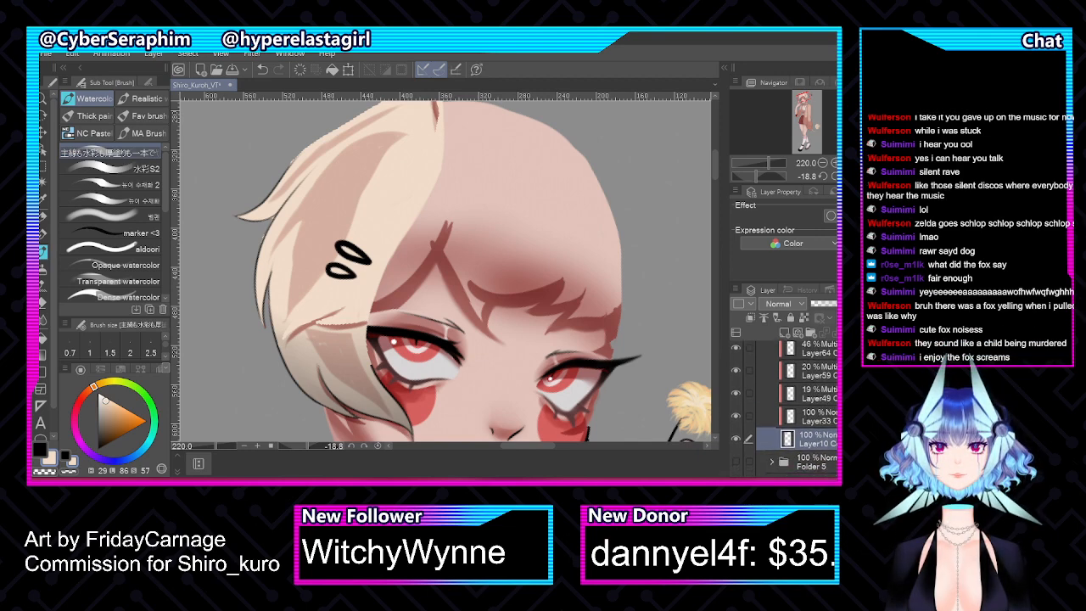
scroll(785, 407, "up", 1)
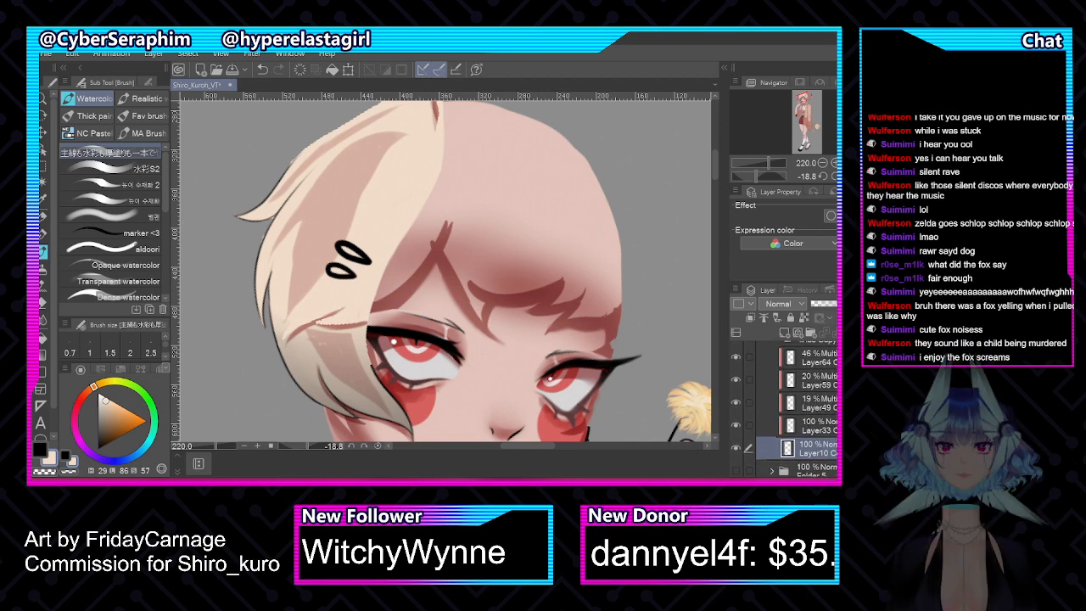
scroll(785, 407, "up", 5)
scroll(785, 407, "up", 3)
left_click(735, 397)
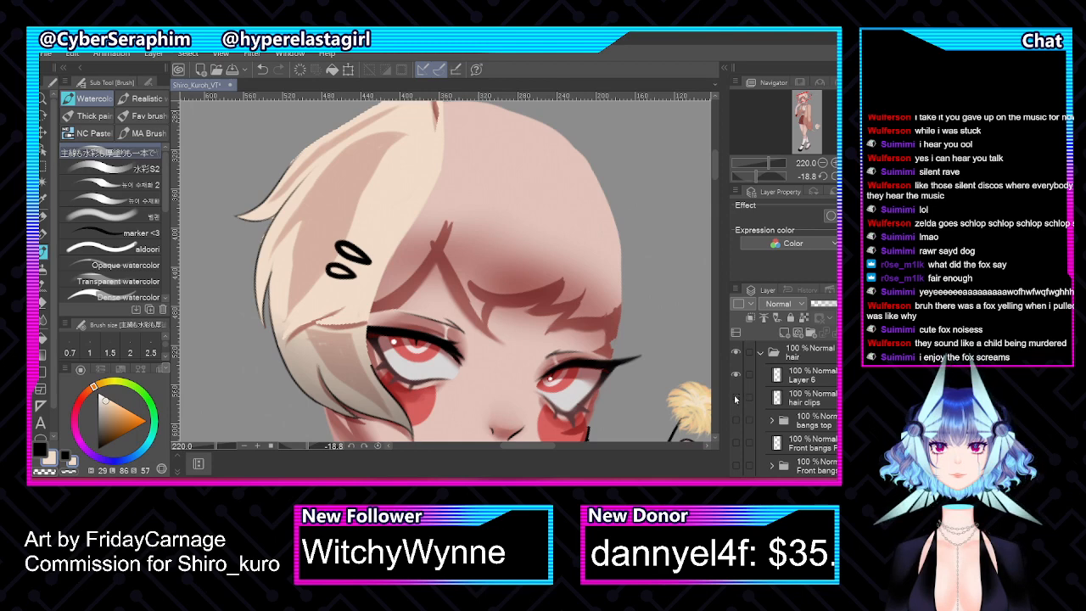
scroll(785, 407, "down", 1)
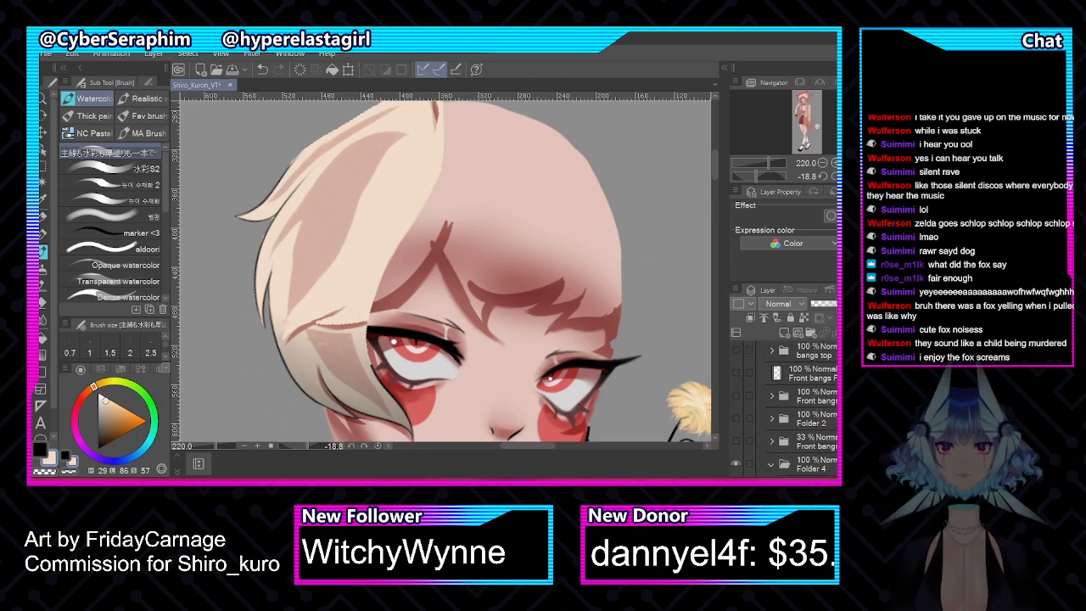
scroll(785, 408, "up", 1)
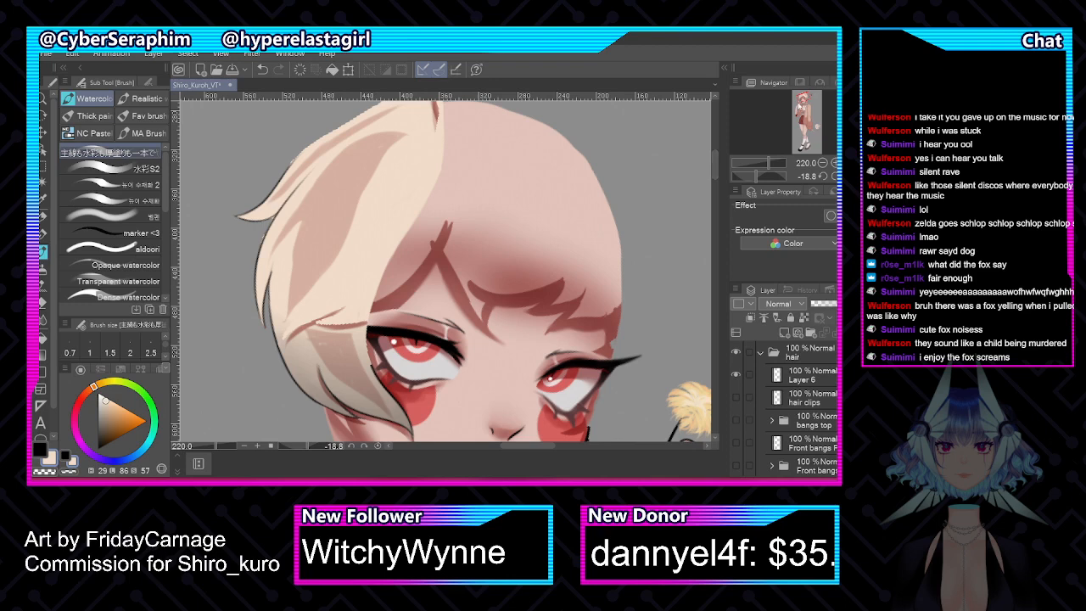
Sample the dark red from the hair multiply swatch beside the character and select the 46% Multiply Layer64 in Folder 4
left_click_drag(805, 104, 812, 94)
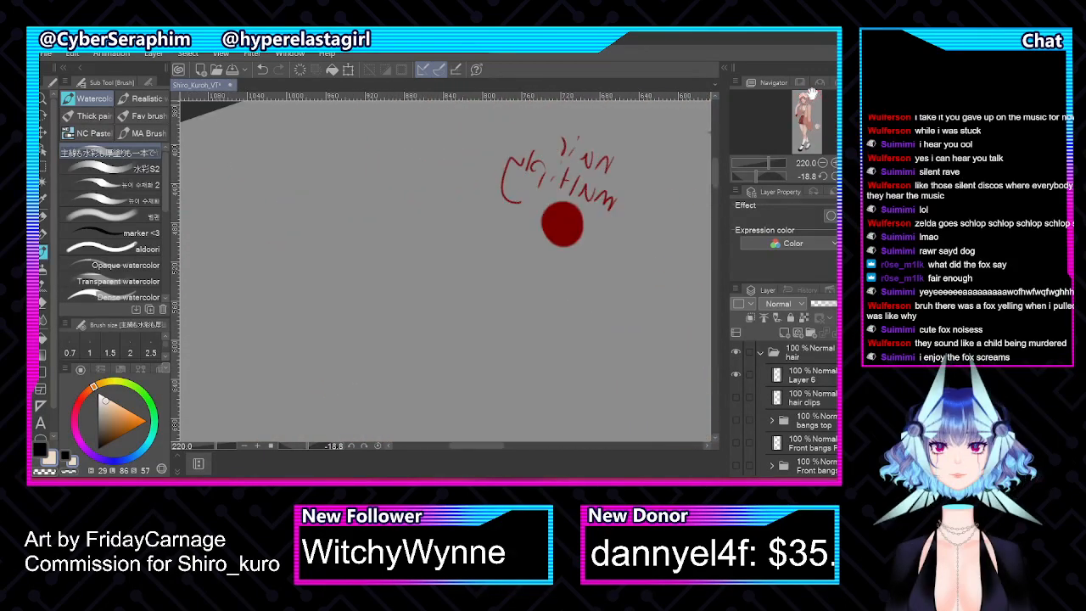
left_click(566, 212, "alt")
mouse_move(480, 445)
left_mouse_down()
mouse_move(546, 444)
mouse_move(530, 445)
left_mouse_up()
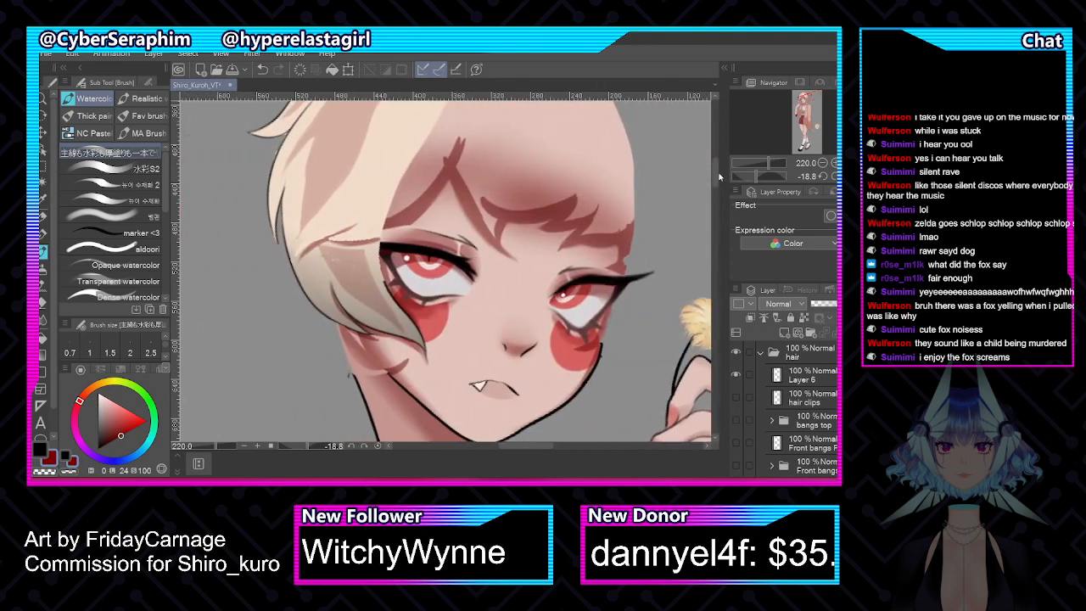
left_click_drag(716, 180, 713, 151)
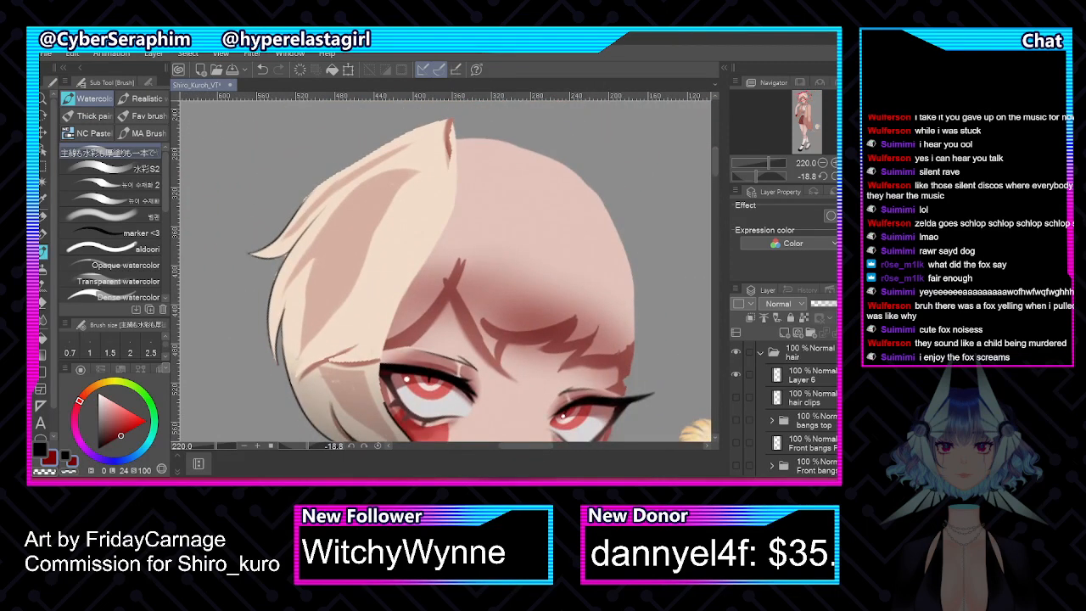
scroll(802, 407, "down", 10)
left_click(806, 388)
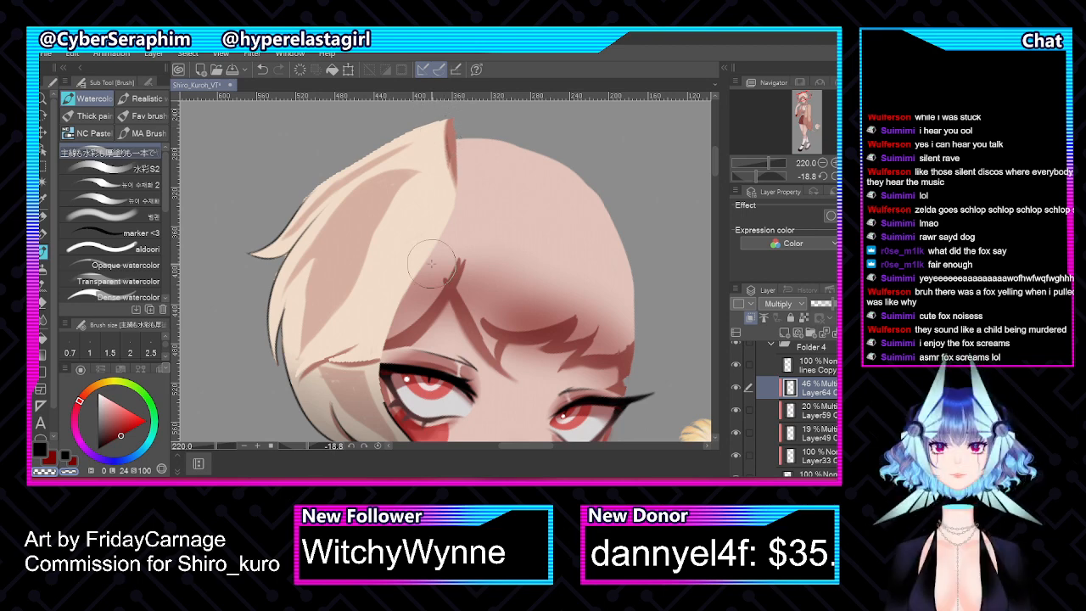
left_click(74, 461)
Toggle the visibility of the 20% Multiply Layer59 to check which hair shading it holds
scroll(804, 404, "down", 1)
left_click(737, 376)
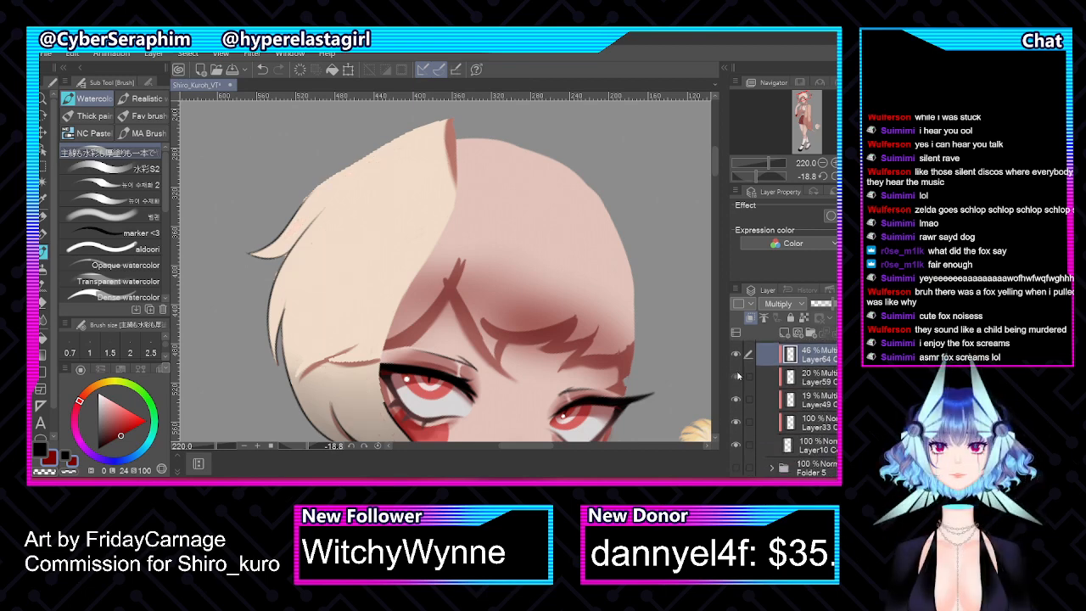
left_click(736, 376)
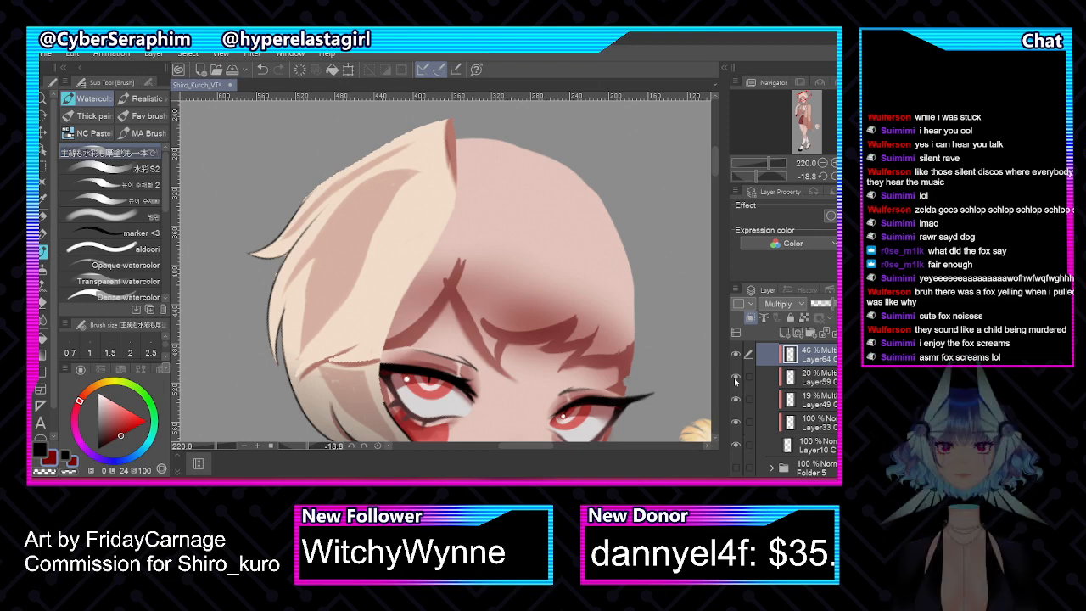
Toggle the 20% Multiply Layer59 and the 100% Layer33 in Folder 4 to check what each contributes to the side hair
left_click(736, 377)
left_click(736, 376)
left_click(810, 377)
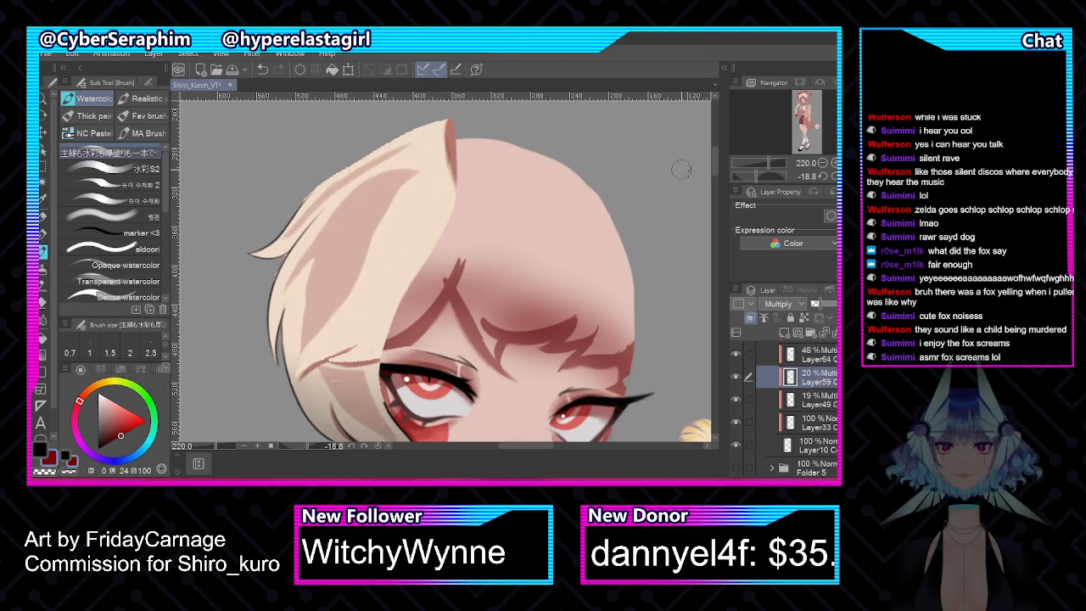
left_click_drag(715, 163, 714, 169)
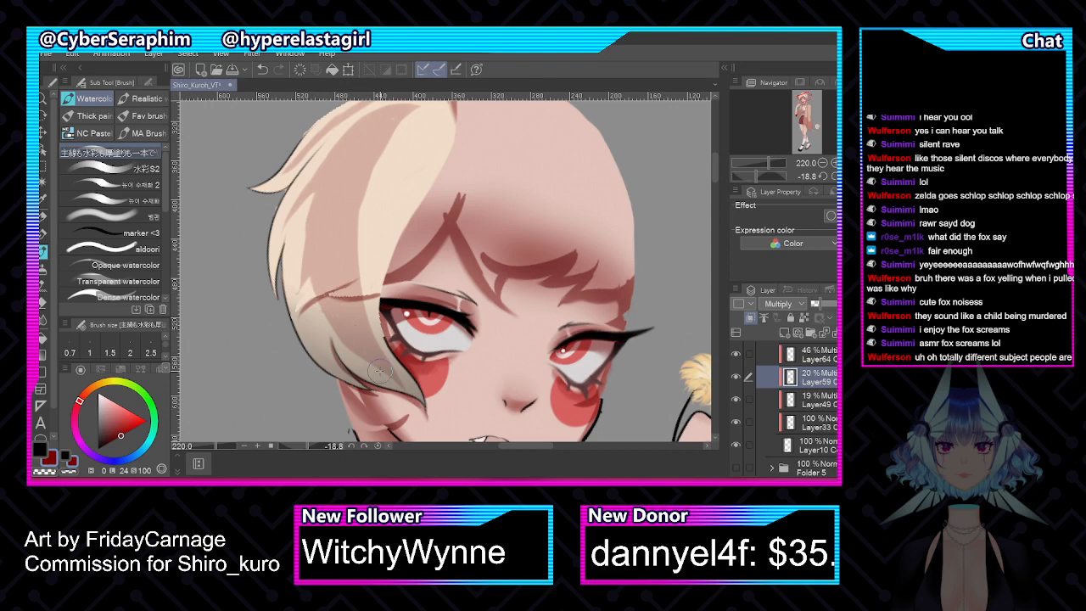
key("h")
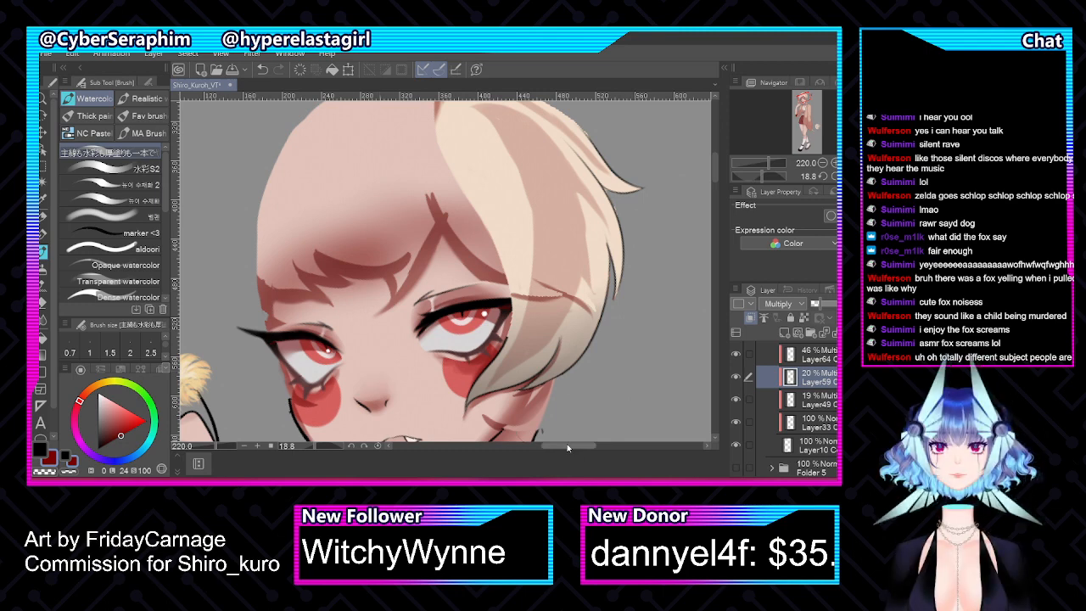
left_click_drag(571, 449, 579, 448)
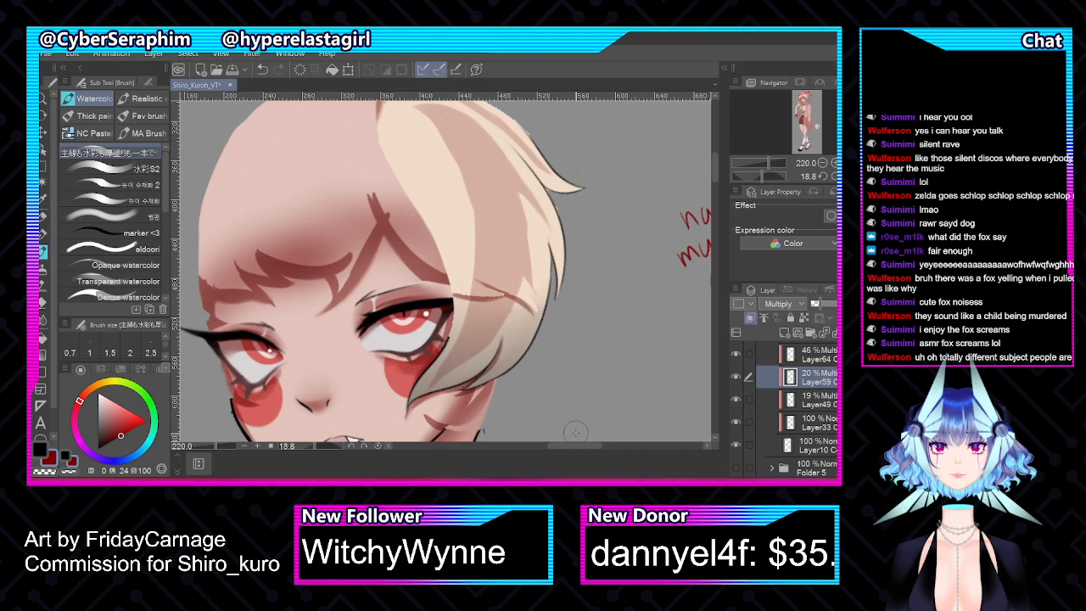
left_click(806, 400)
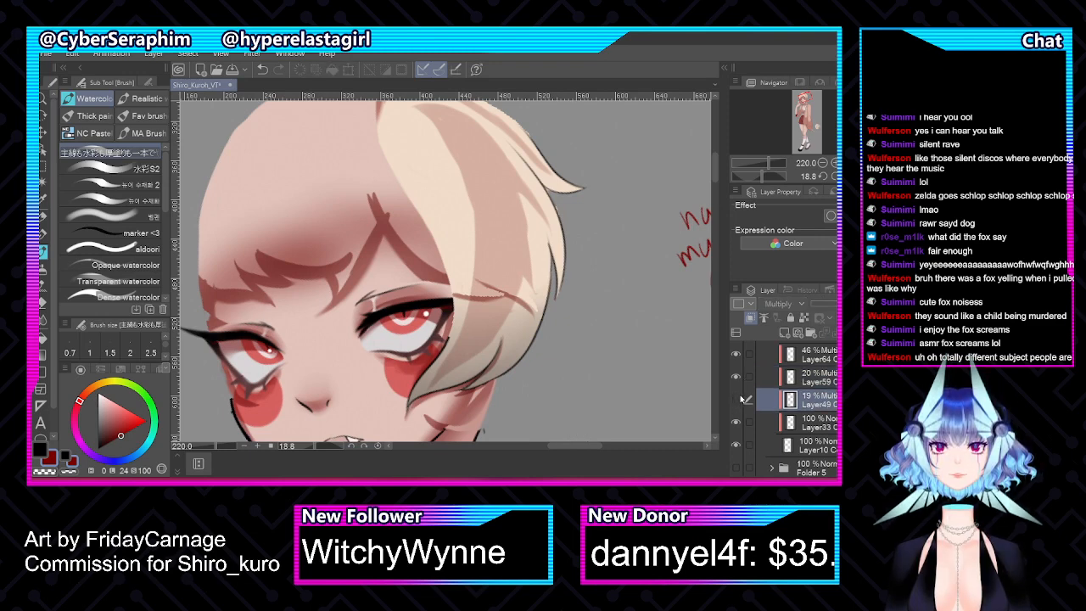
left_click(736, 423)
left_click(737, 423)
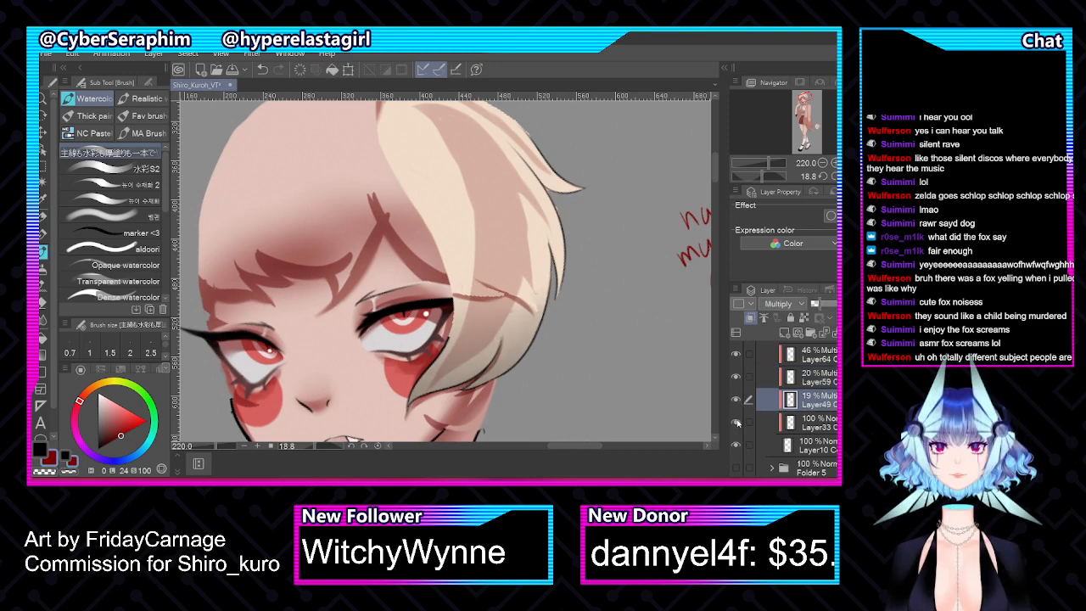
Thicken the shadow band across the side hair beside the eye on the 46% Multiply Layer64
left_click(814, 353)
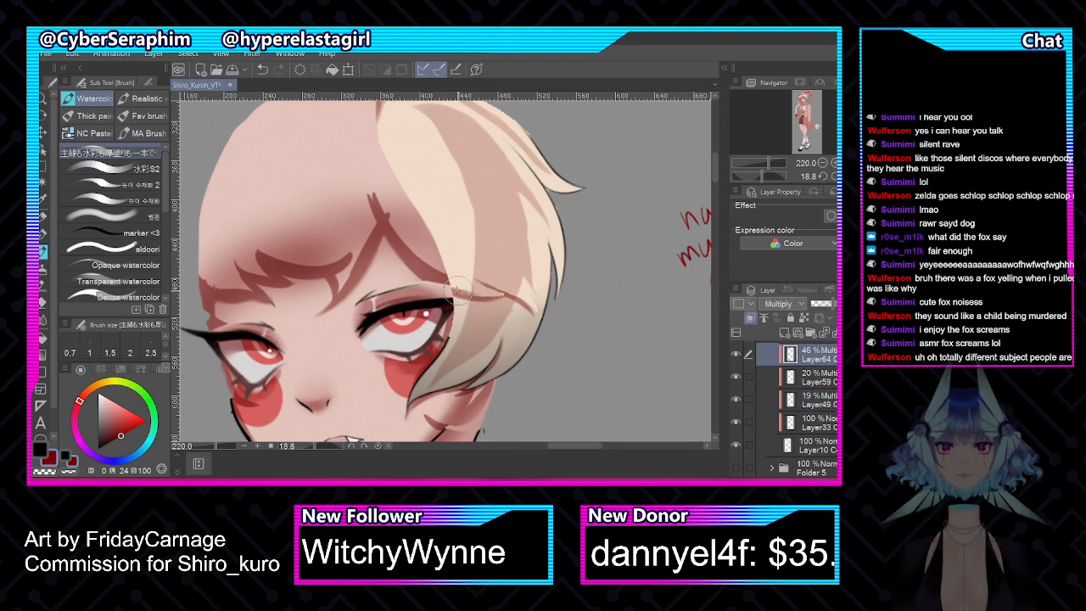
mouse_move(460, 293)
left_mouse_down()
mouse_move(502, 295)
mouse_move(450, 262)
mouse_move(522, 305)
left_mouse_up()
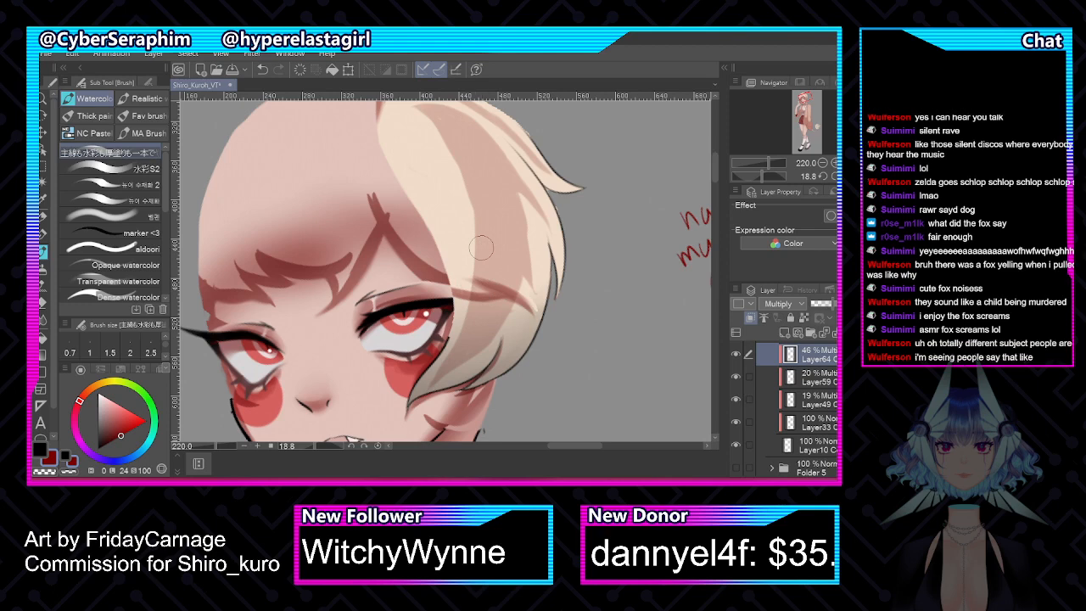
Show the "Front bangs" folder above Folder 4 and raise its opacity to 100%
scroll(785, 408, "up", 3)
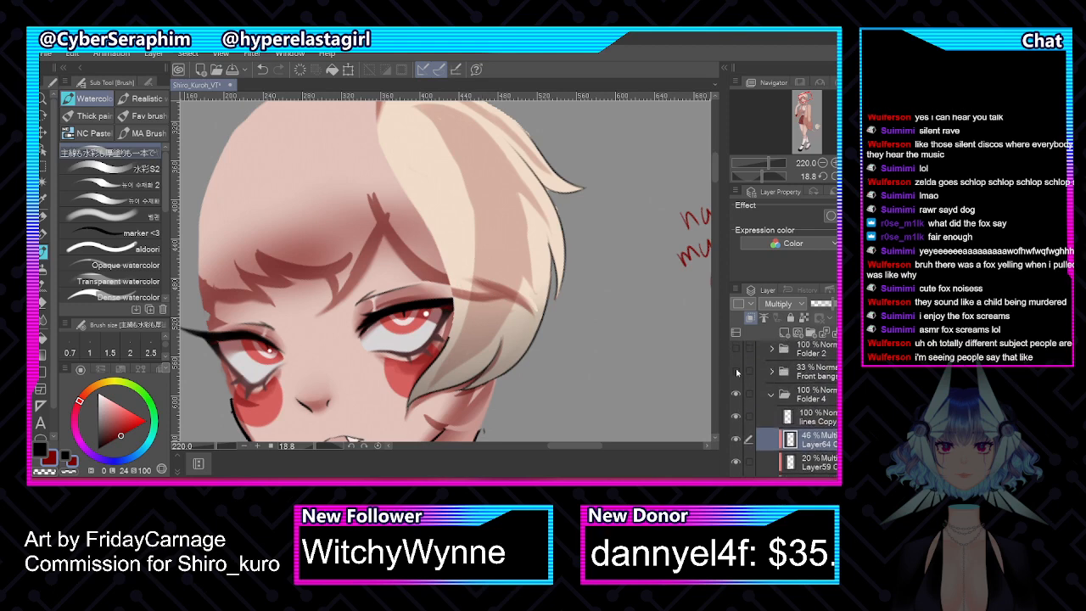
left_click(737, 372)
left_click(798, 372)
left_click(835, 303)
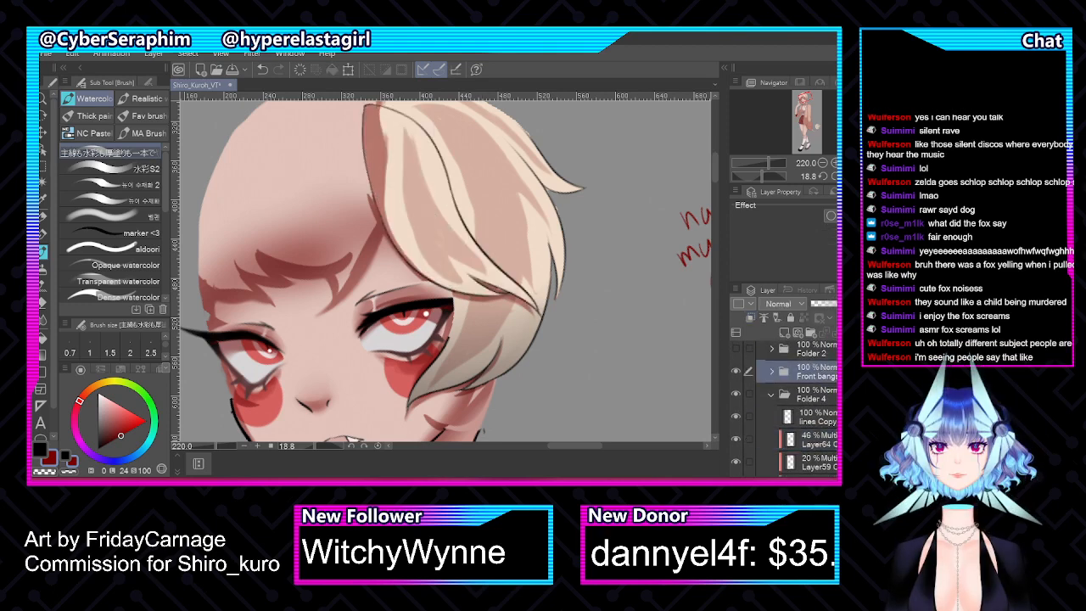
key("h")
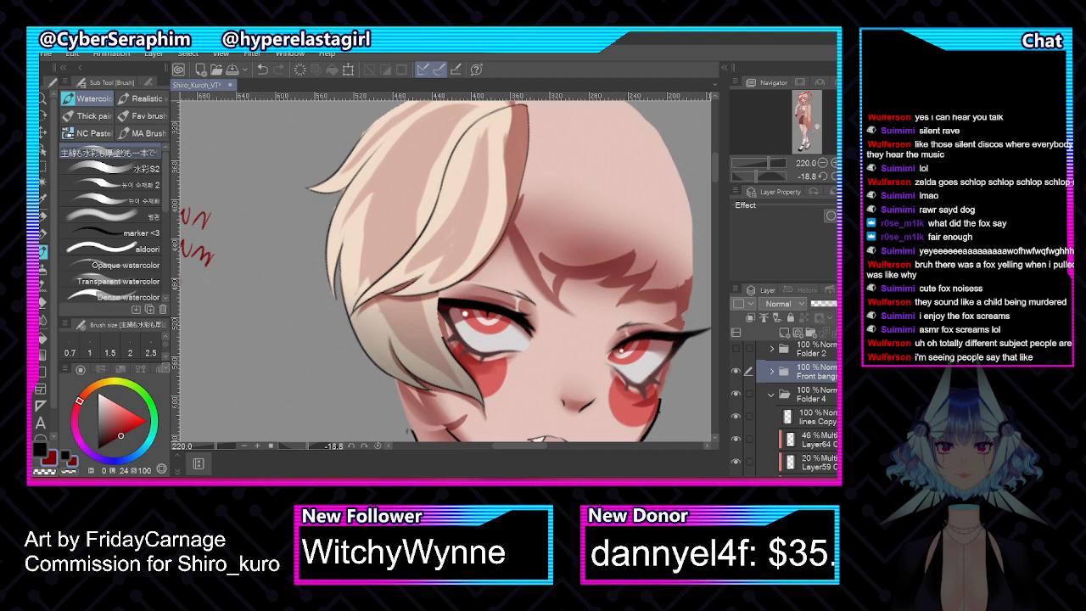
Try a slight rotation of the "Front bangs" folder to check how it sits over the side hair shading, and cancel it
scroll(798, 407, "down", 3)
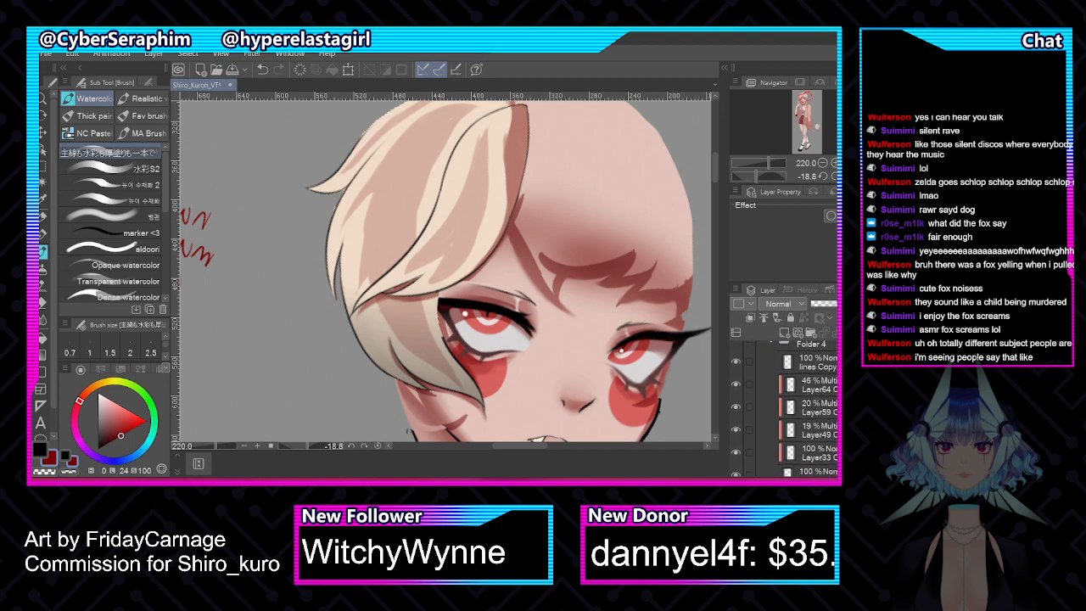
scroll(798, 408, "down", 3)
scroll(798, 407, "up", 3)
left_click(807, 375)
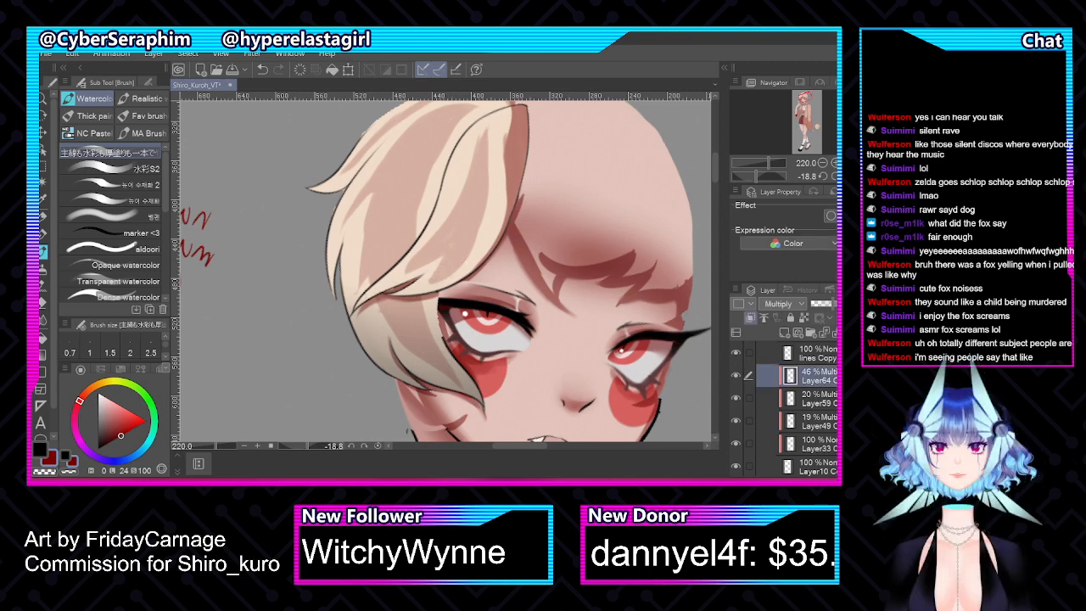
scroll(798, 407, "up", 3)
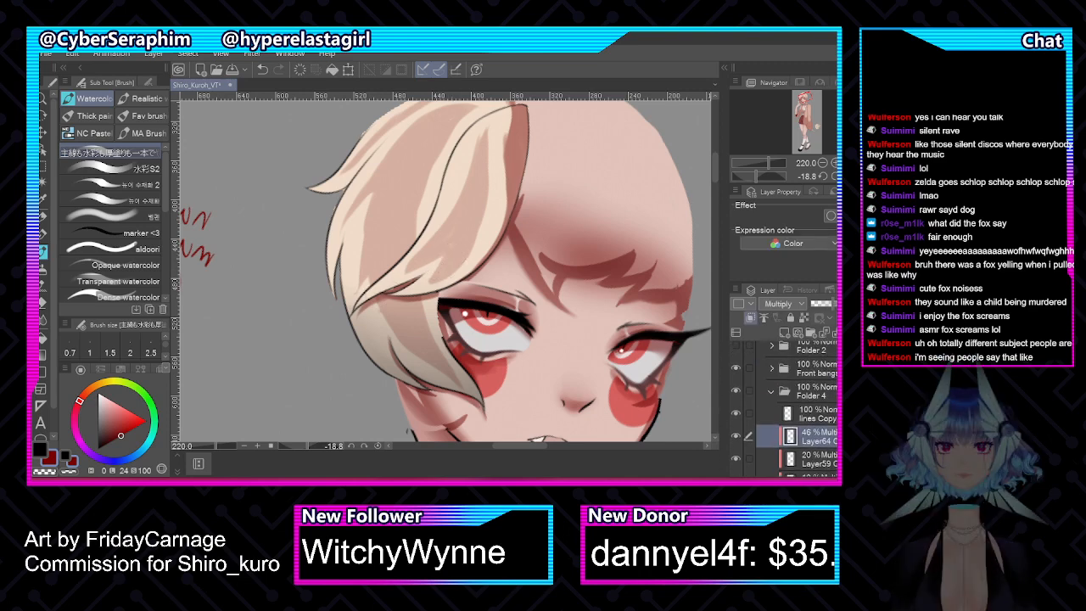
scroll(509, 304, "down", 1)
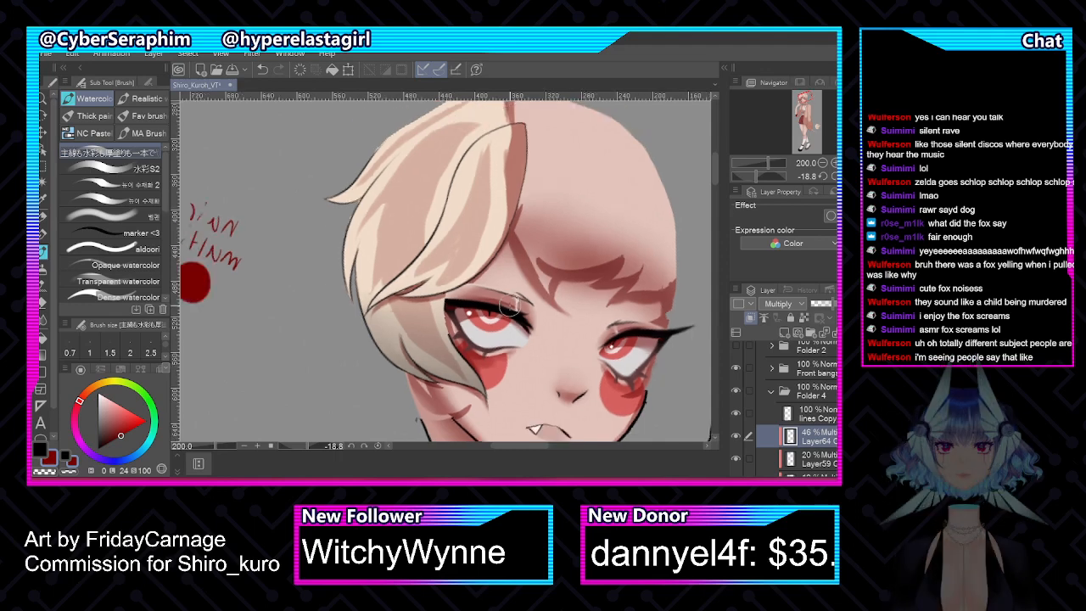
left_click(821, 393)
left_click(825, 371)
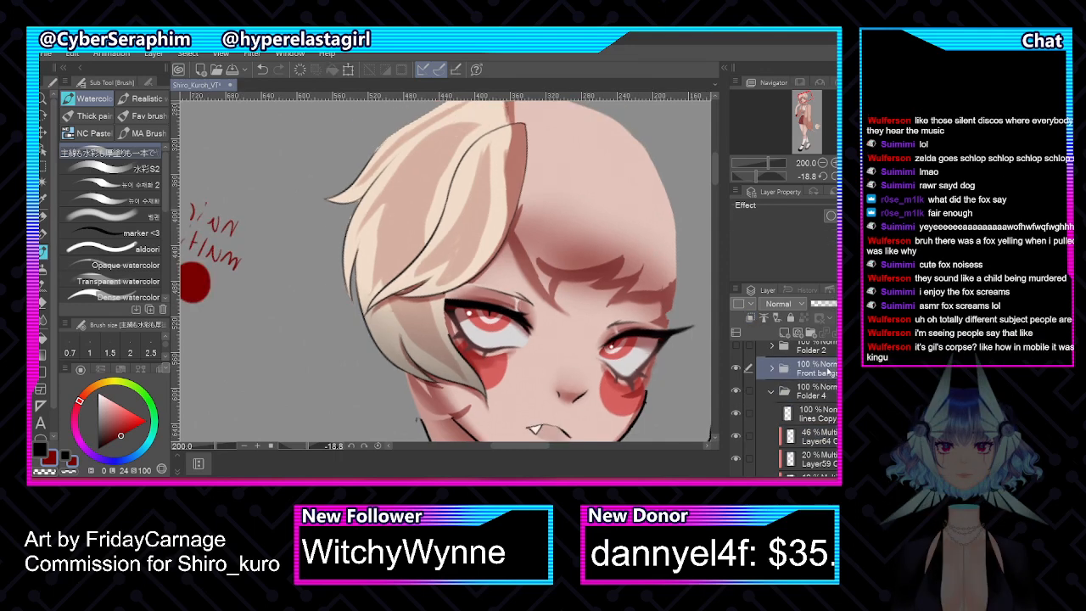
key("ctrl+t")
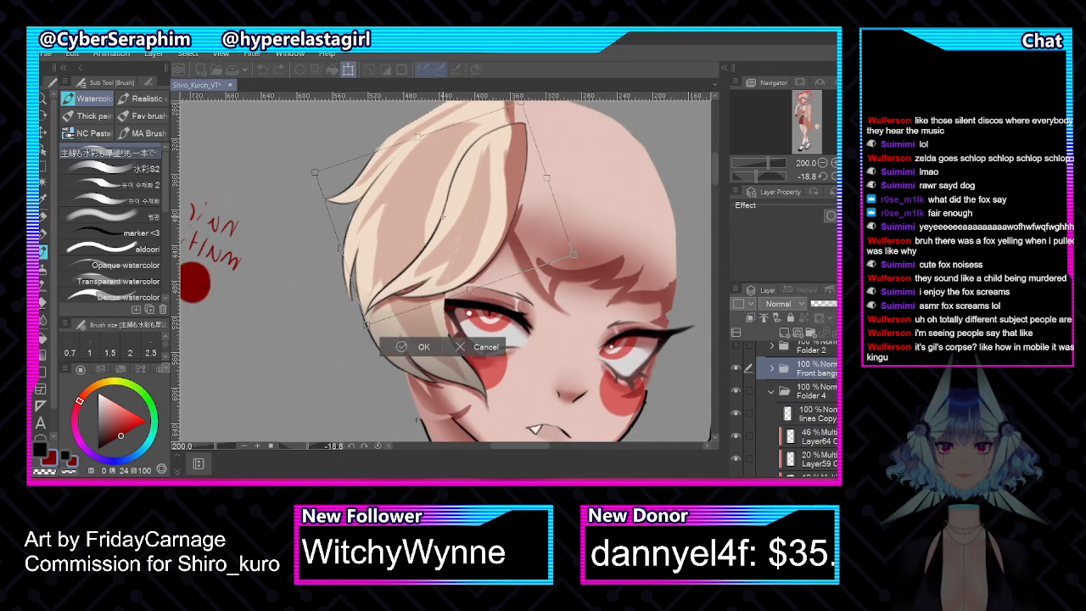
left_click_drag(650, 259, 658, 264)
left_click(493, 344)
Lower the "Front bangs" folder above Folder 4 to 55% opacity and select the 46% Multiply Layer64
left_click(833, 303)
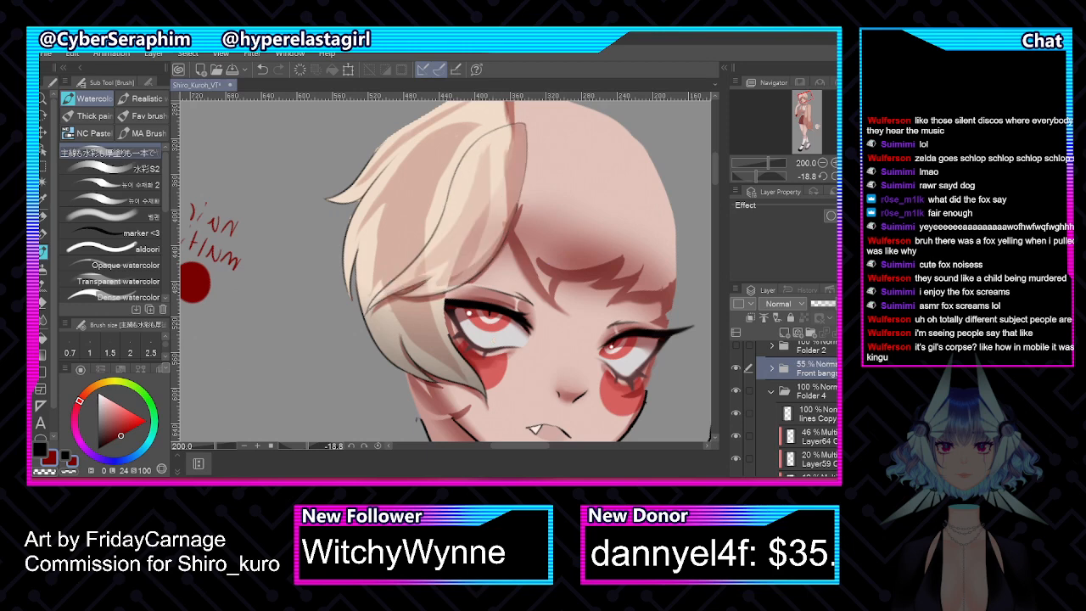
scroll(796, 408, "down", 3)
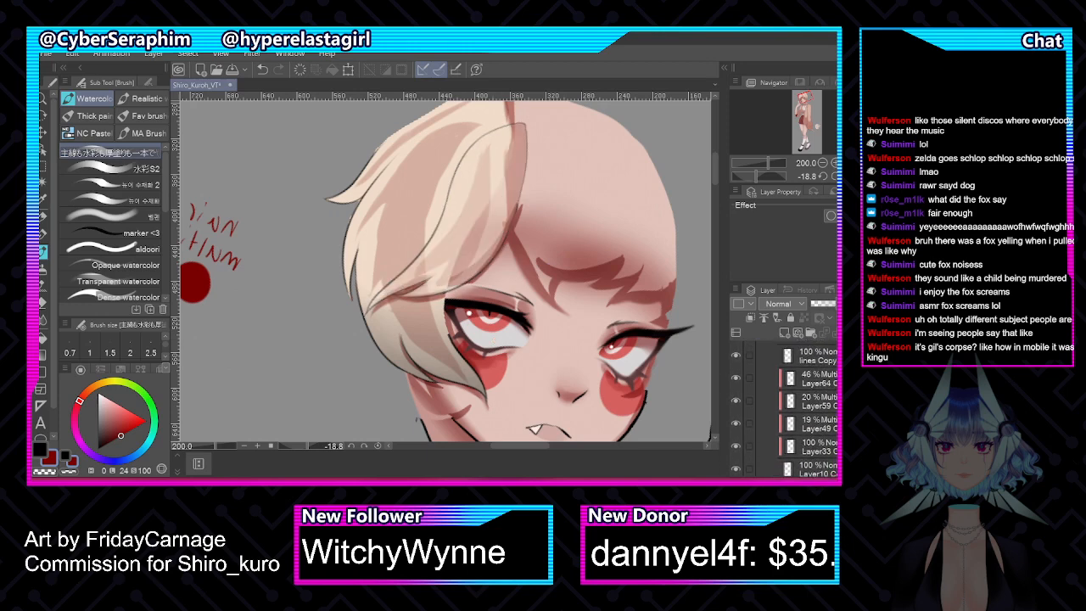
scroll(795, 408, "up", 1)
left_click(806, 383)
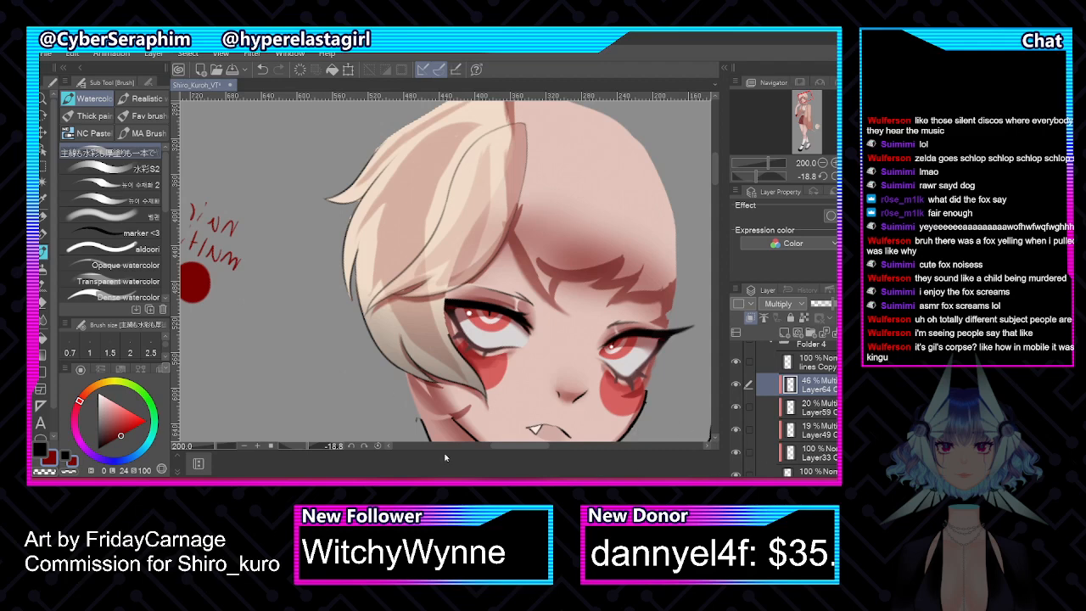
Extend the side hair's cast shadow beneath the translucent front bangs above the eye, using a larger brush on Layer64
scroll(373, 296, "up", 3)
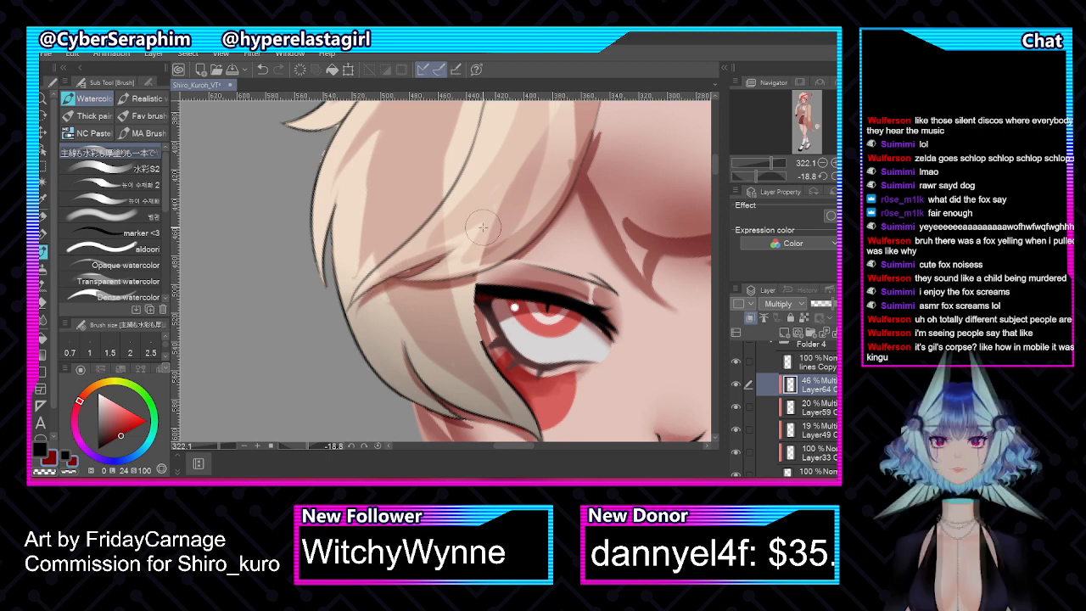
key("h")
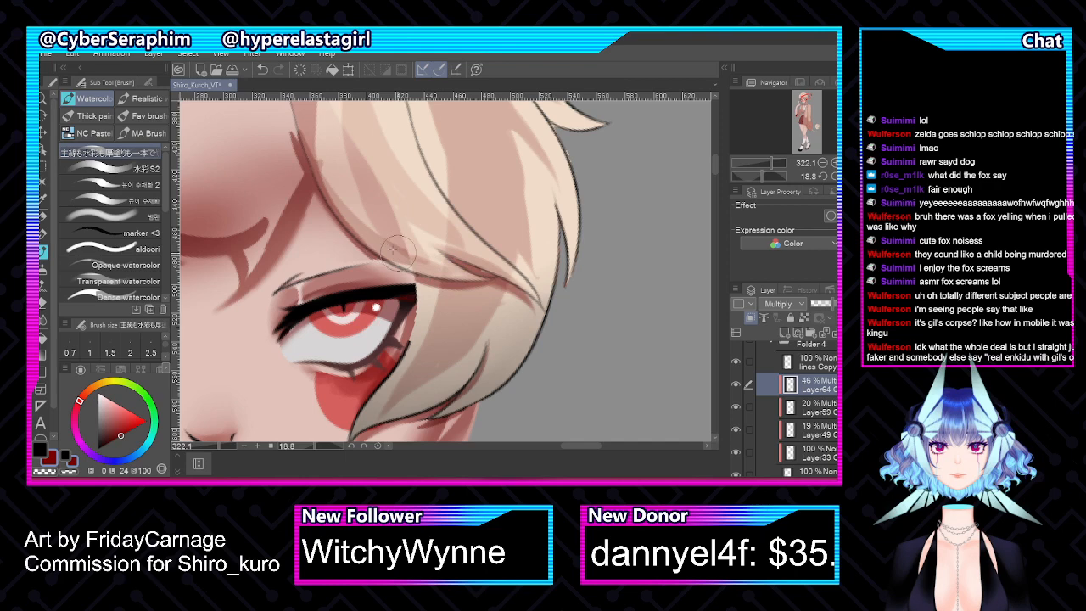
left_click_drag(416, 254, 460, 269)
key("bracketright")
key("bracketright")
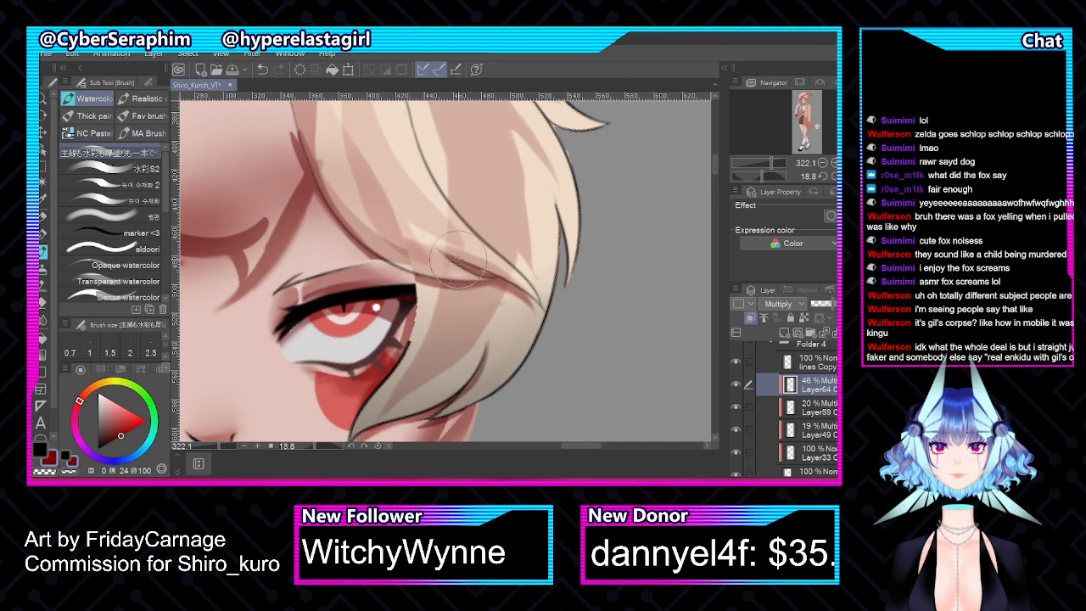
mouse_move(388, 225)
left_mouse_down()
mouse_move(497, 266)
mouse_move(395, 297)
mouse_move(365, 280)
mouse_move(429, 255)
mouse_move(418, 261)
left_mouse_up()
key("h")
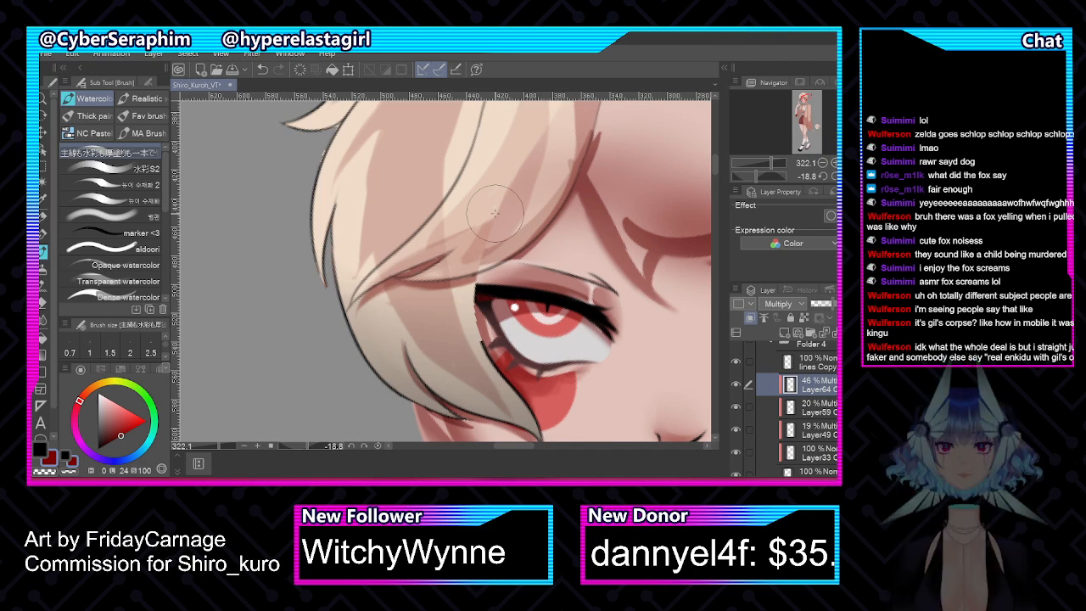
Toggle the "Front bangs" folder to compare the shading beneath it and restore the folder to 100% opacity
scroll(494, 213, "down", 3)
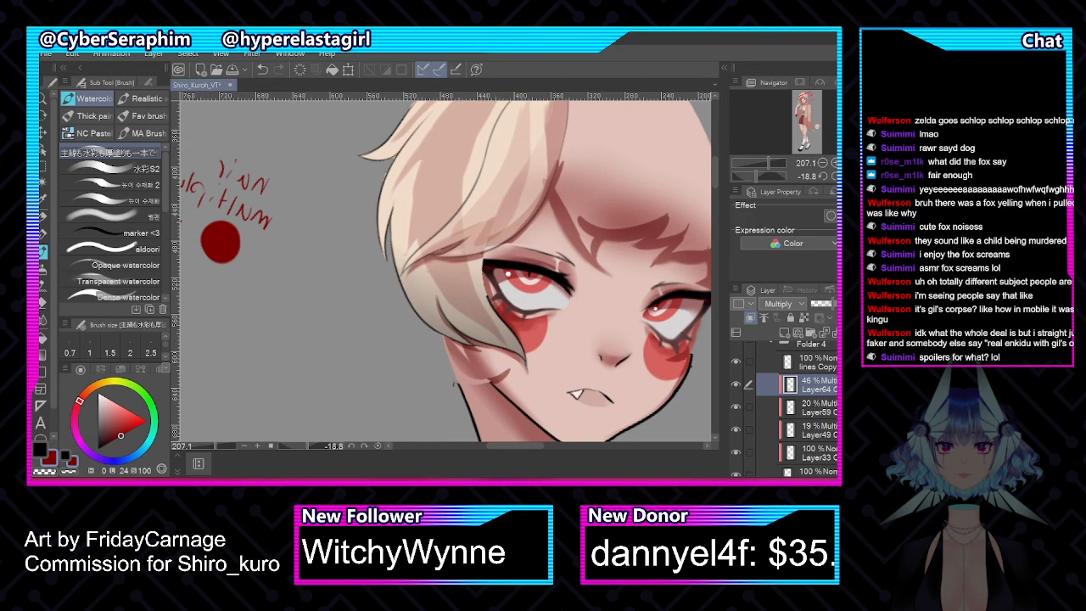
scroll(785, 407, "up", 3)
left_click(806, 399)
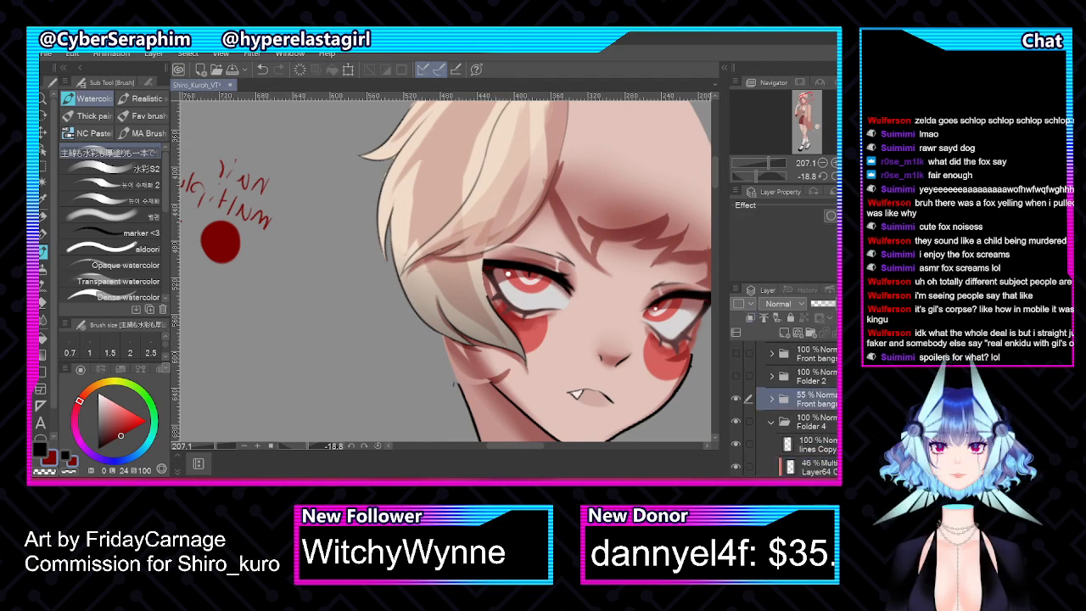
left_click(737, 399)
left_click(737, 399)
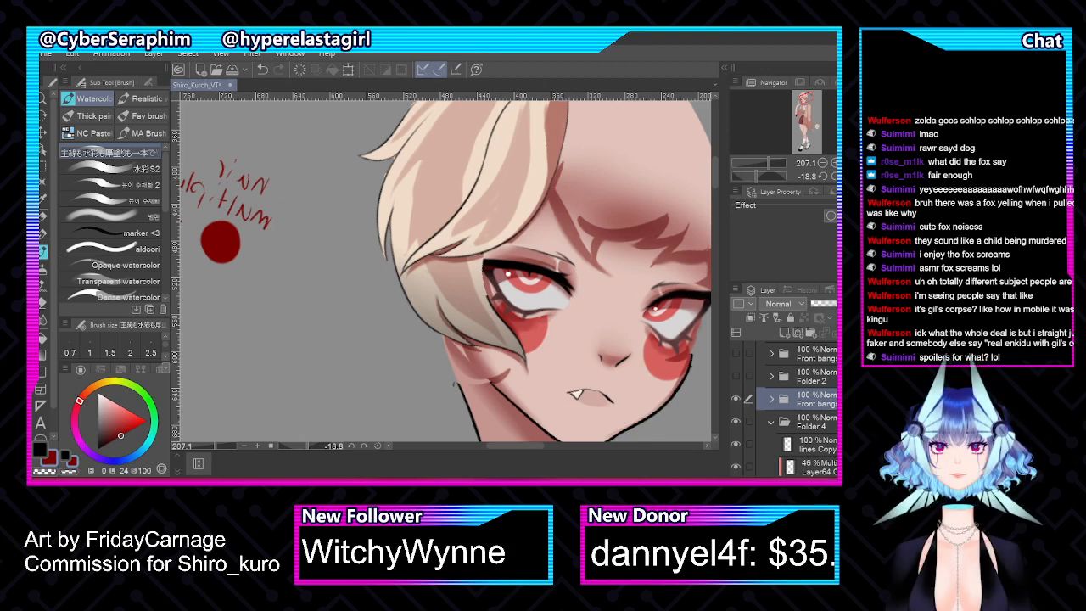
Try rotating the full-opacity "Front bangs" folder slightly to test its overlap with the extended shadow, and discard the transform
left_click_drag(715, 183, 716, 175)
key("ctrl+t")
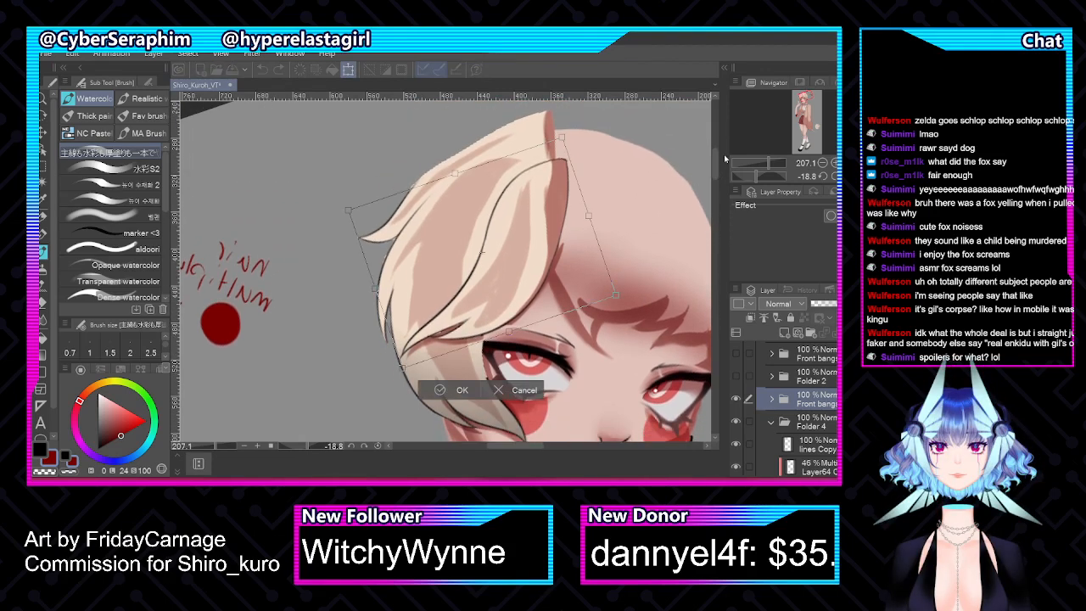
left_click_drag(558, 163, 562, 159)
left_click_drag(652, 263, 653, 270)
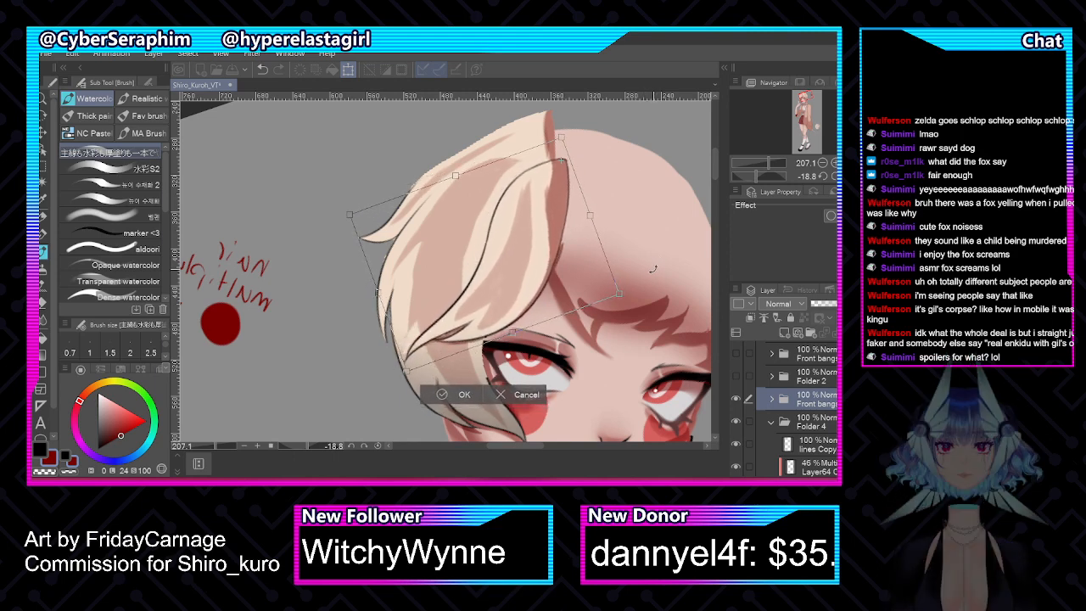
left_click(533, 399)
Hide the "Front bangs" folder and select the 46% Multiply Layer64 in Folder 4
left_click(736, 400)
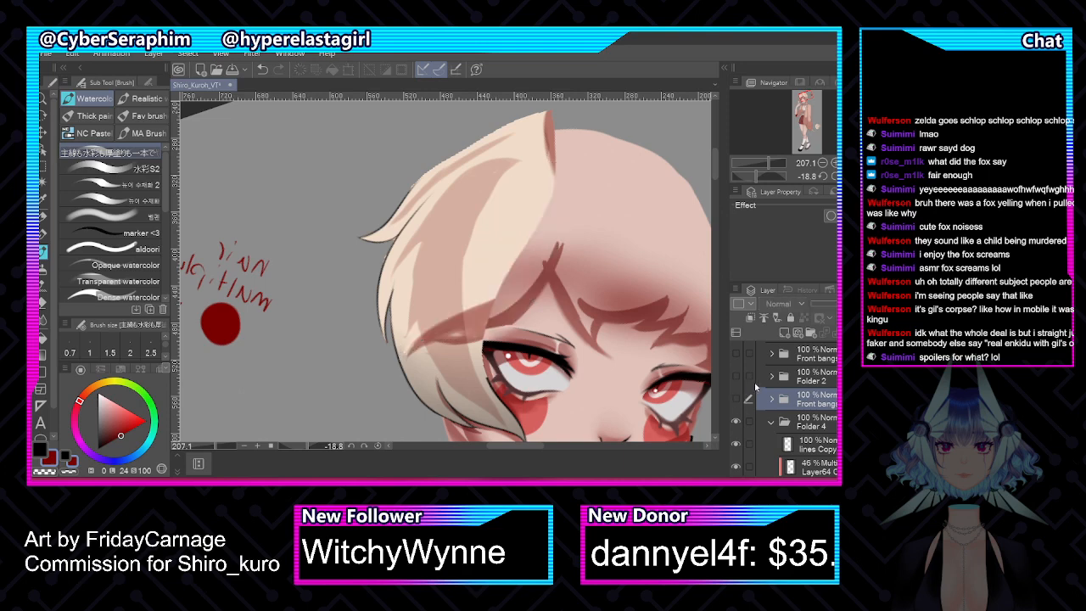
scroll(785, 407, "down", 4)
left_click(811, 378)
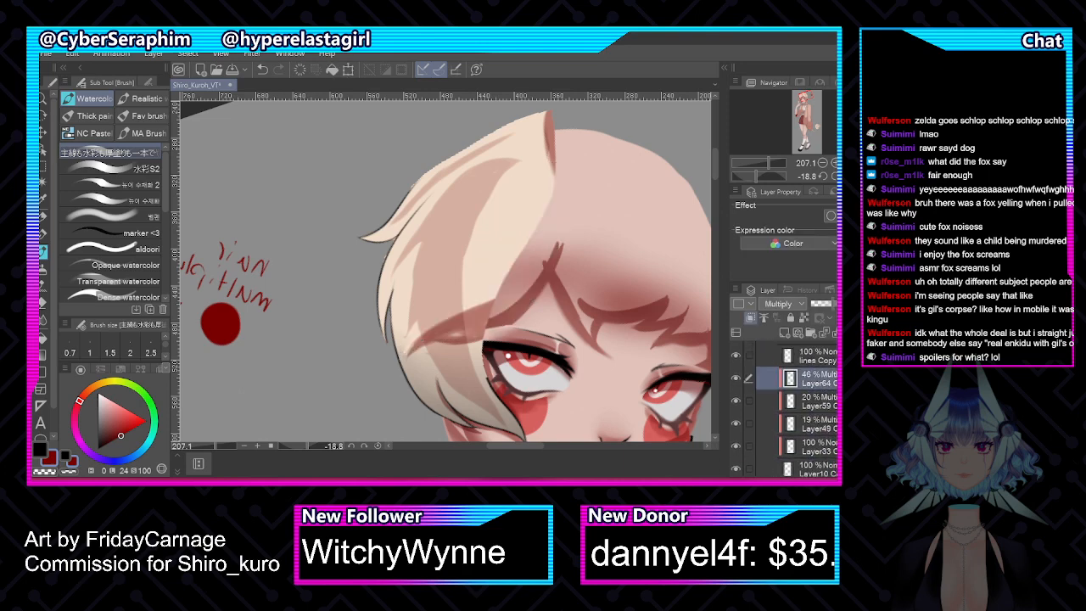
Check what Layer33 in Folder 4 holds by toggling its visibility, and turn off its clipping to the layer below
scroll(467, 299, "up", 2)
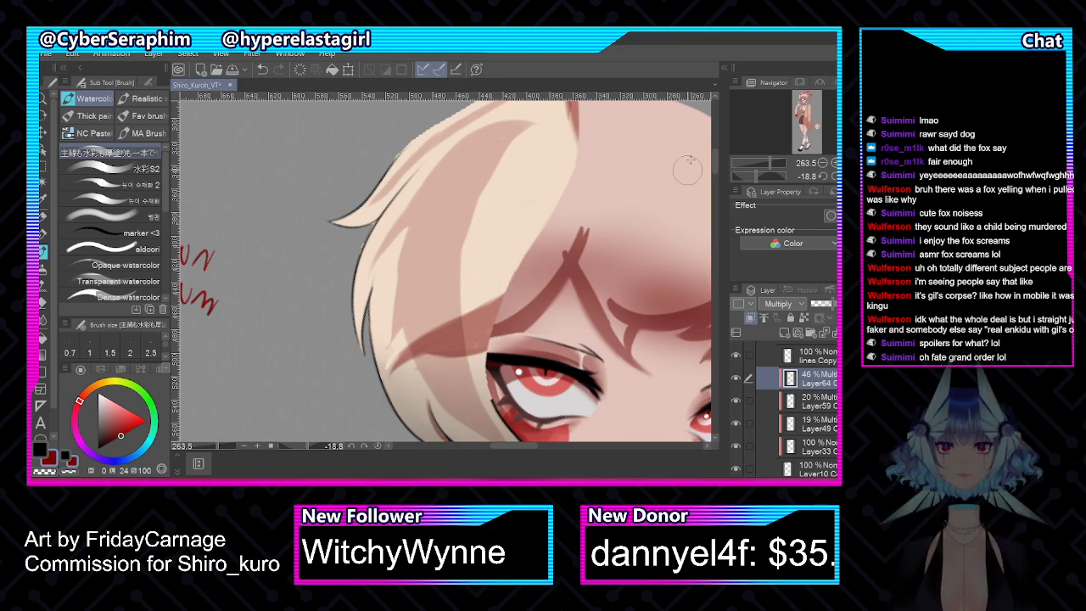
left_click_drag(713, 161, 714, 169)
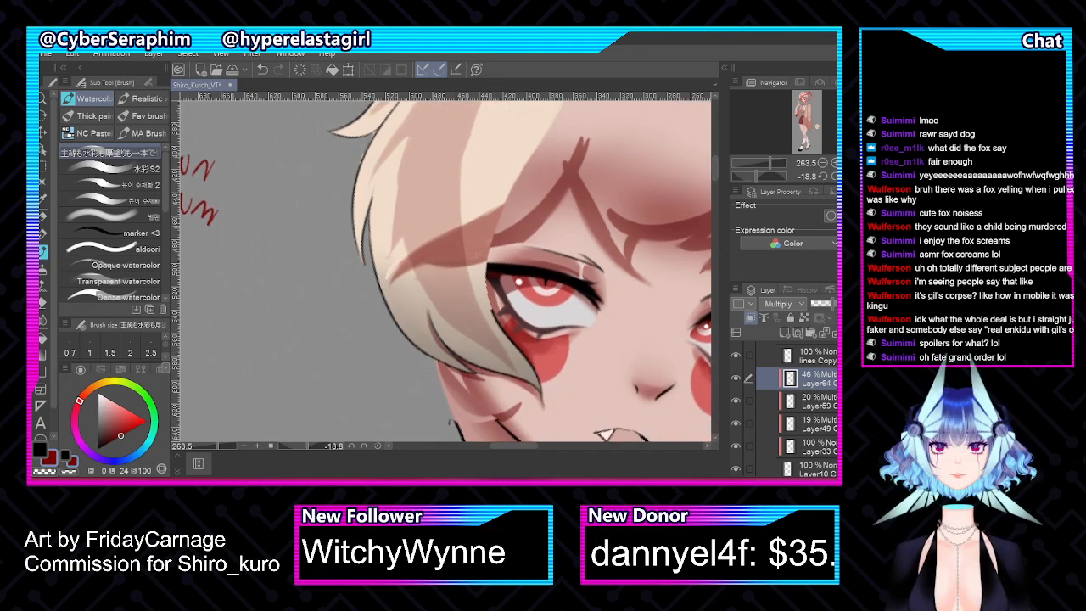
scroll(785, 407, "down", 3)
scroll(785, 407, "up", 1)
left_click(810, 394)
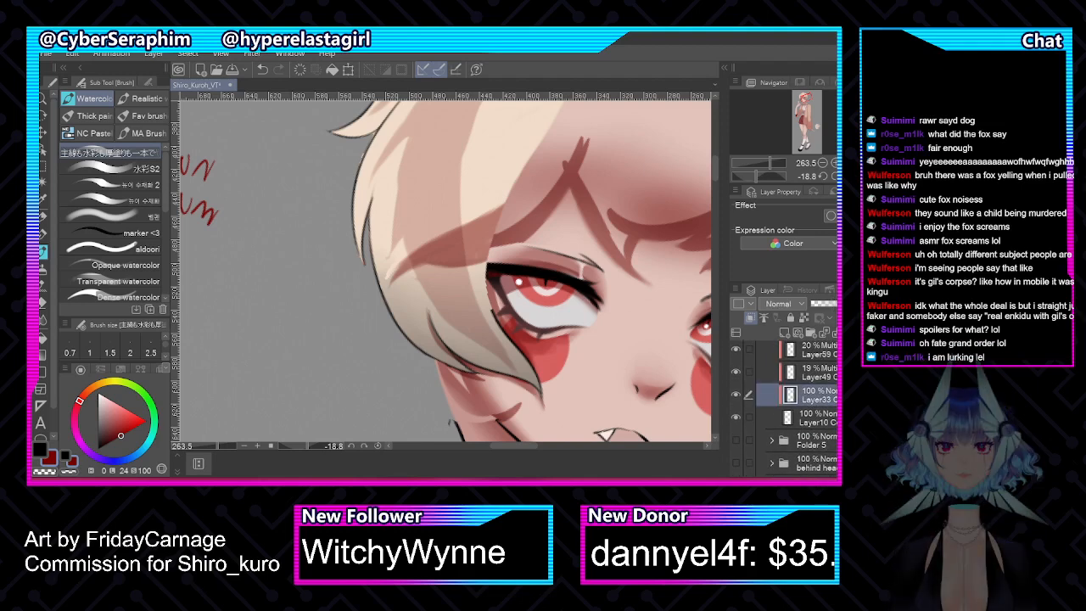
left_click(735, 394)
left_click(736, 395)
left_click(750, 319)
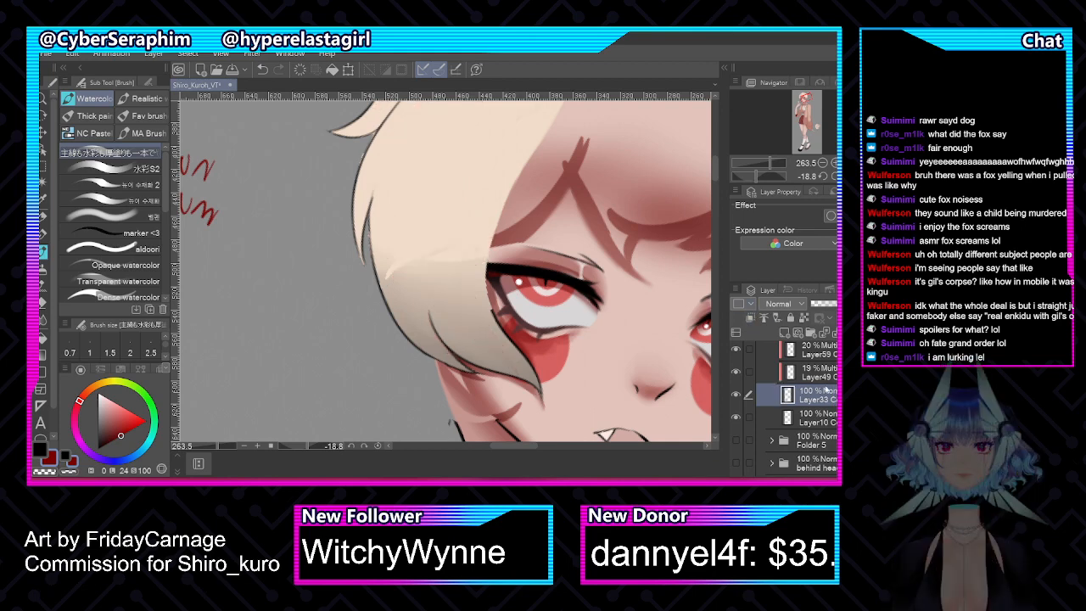
Try softly airbrushing a sampled shadow tone over the lower side strand on unclipped Layer33, and undo the stroke
scroll(394, 214, "down", 3)
scroll(368, 233, "up", 3)
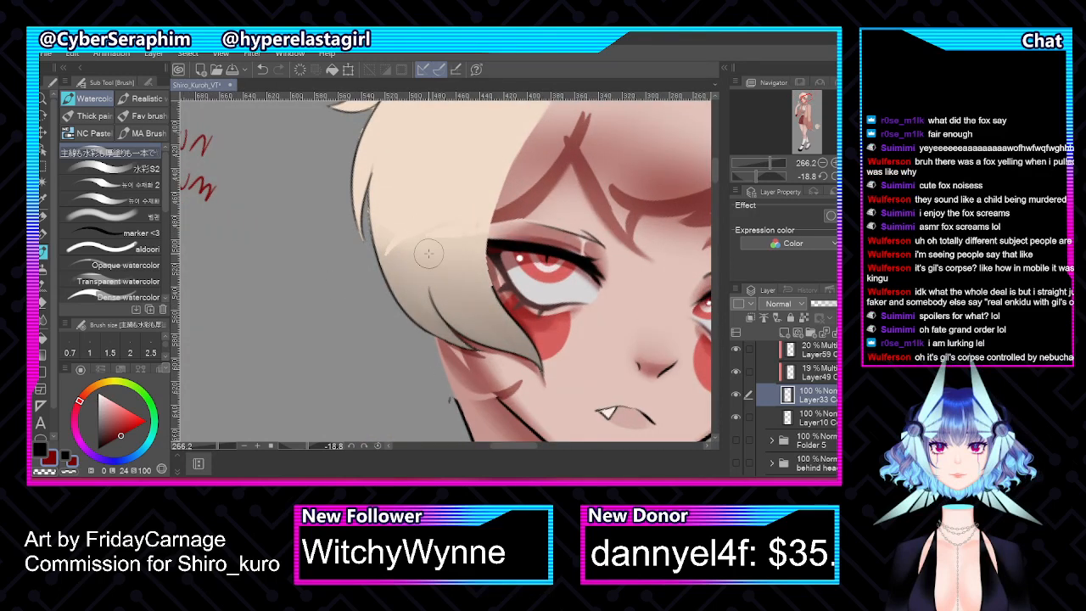
key("x")
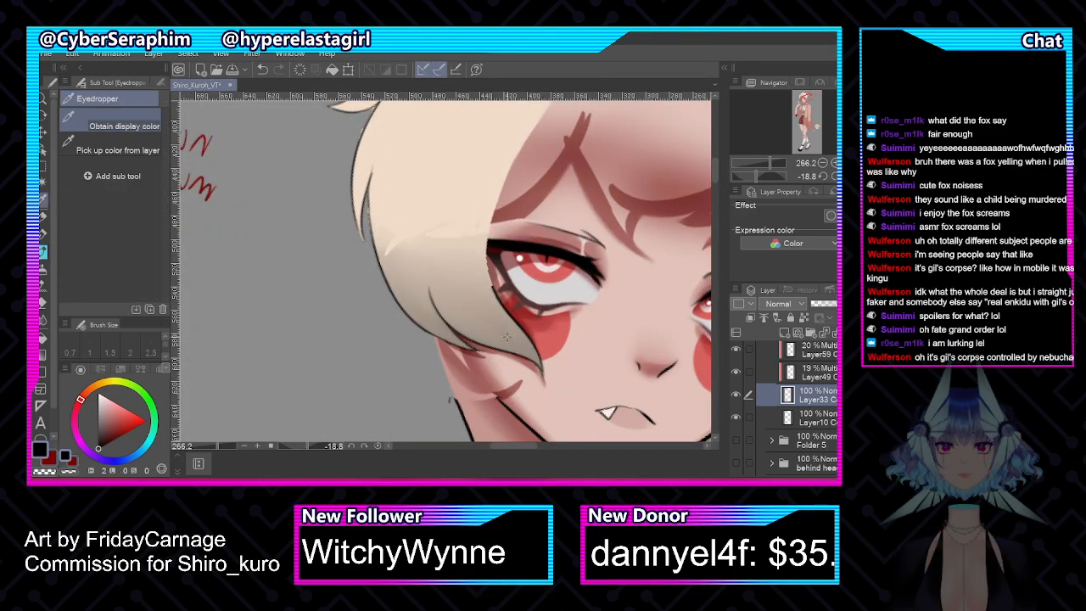
left_click(508, 334, "alt")
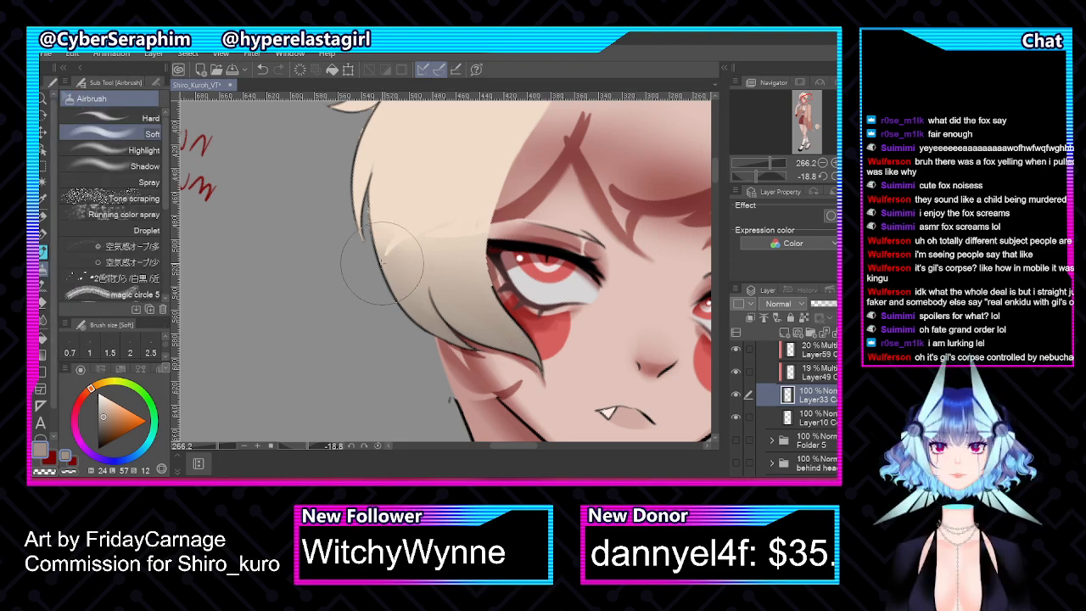
left_click_drag(385, 263, 414, 252)
key("ctrl+z")
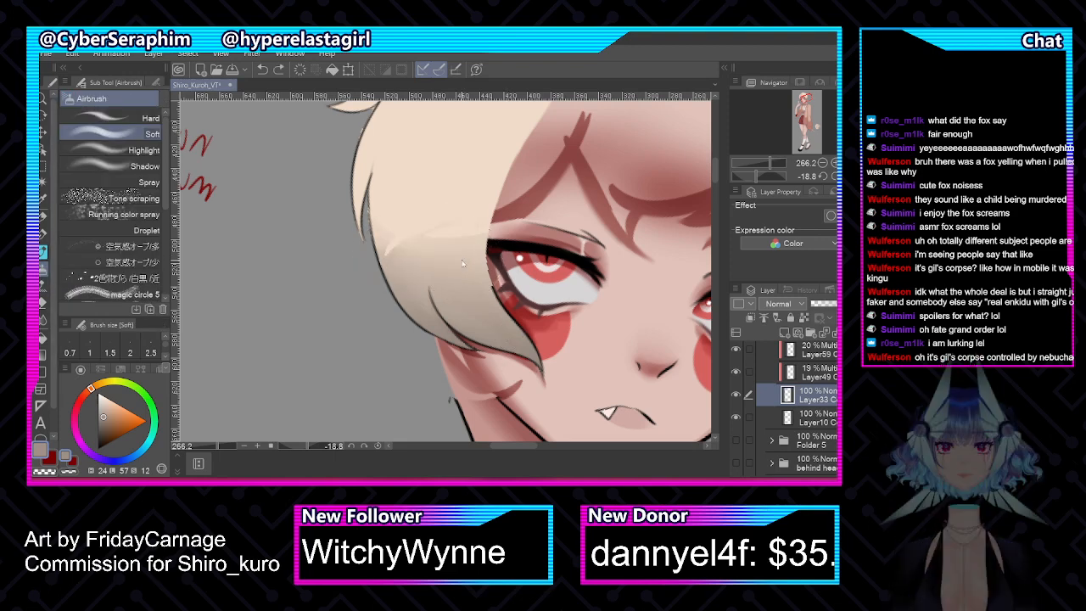
Sample the pale hair colour, try airbrushing across the side strand on Layer33, undo it and restore the layer's clipping
left_click(410, 238, "alt")
left_click(44, 252)
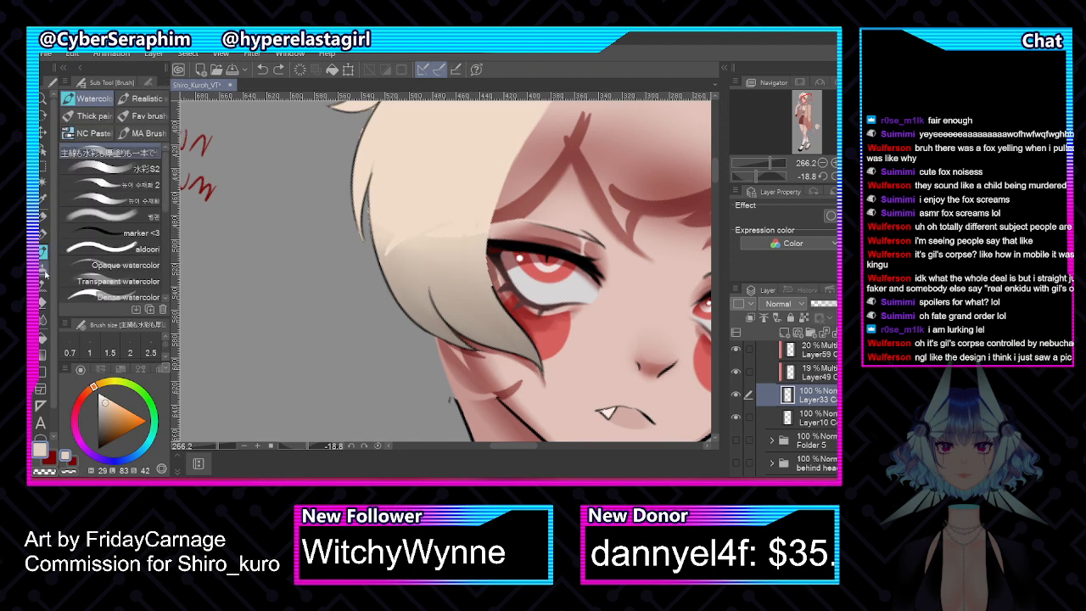
left_click_drag(388, 258, 494, 195)
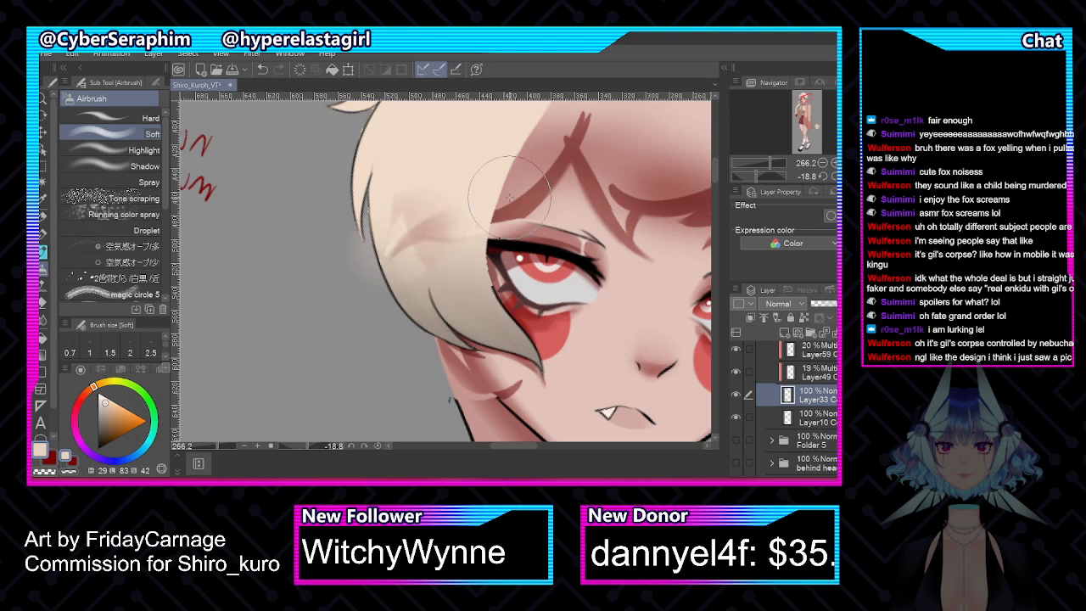
key("ctrl+z")
key("ctrl+z")
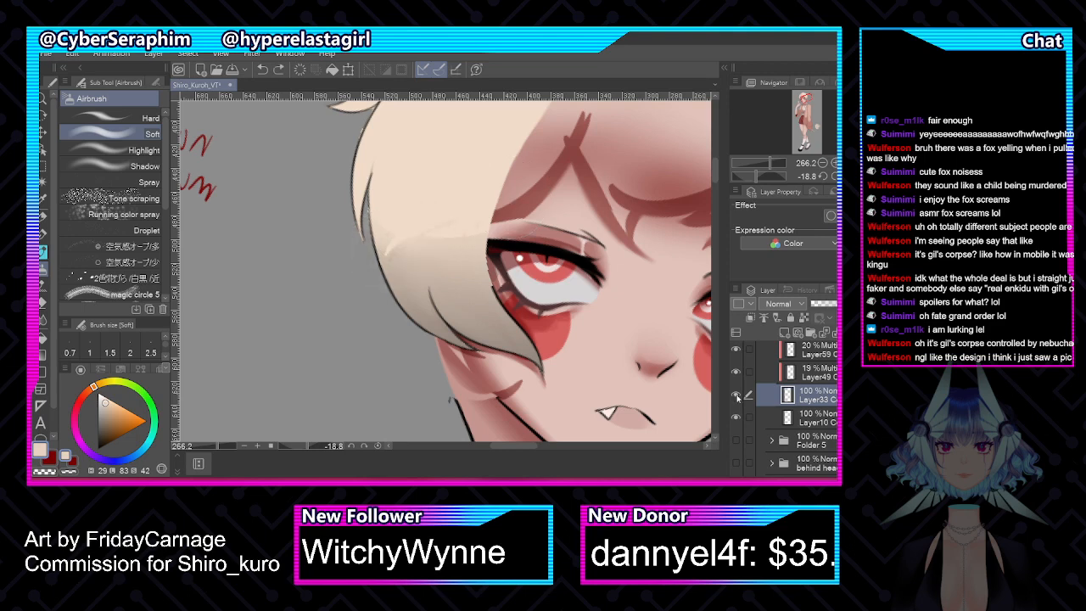
key("ctrl+y")
key("ctrl+y")
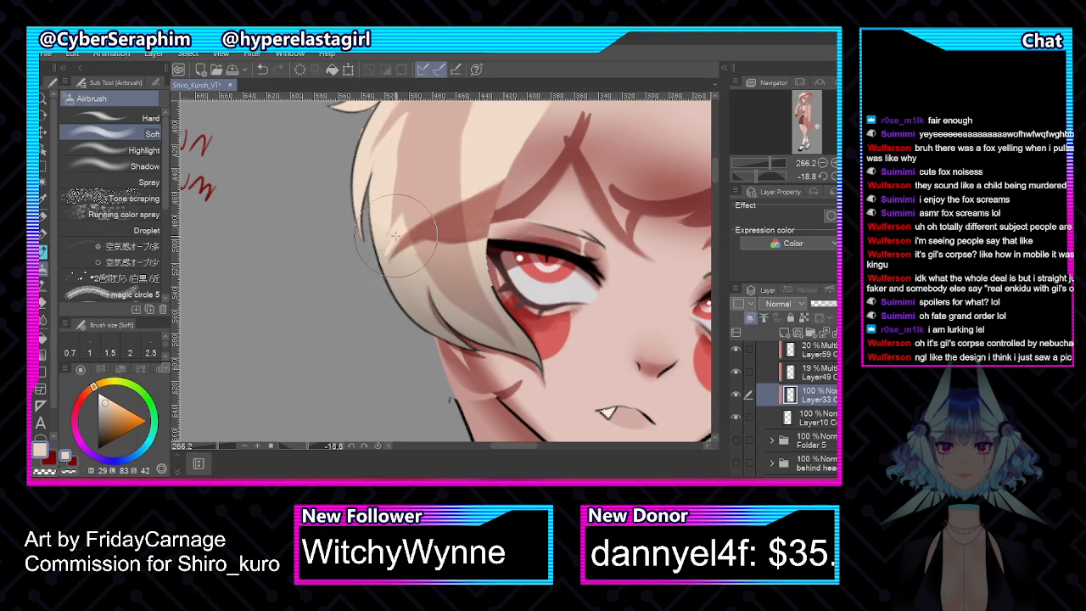
Soften the lower edge of the side strand's shading on clipped Layer33 with the soft Airbrush in the pale hair colour
mouse_move(404, 262)
left_mouse_down()
mouse_move(469, 202)
mouse_move(431, 241)
left_mouse_up()
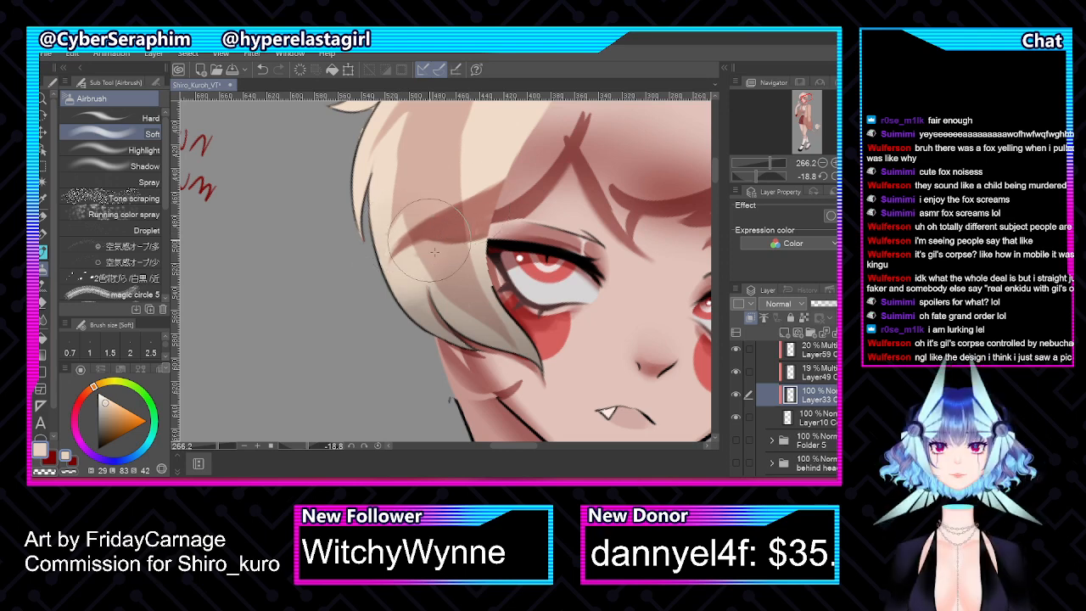
key("ctrl+z")
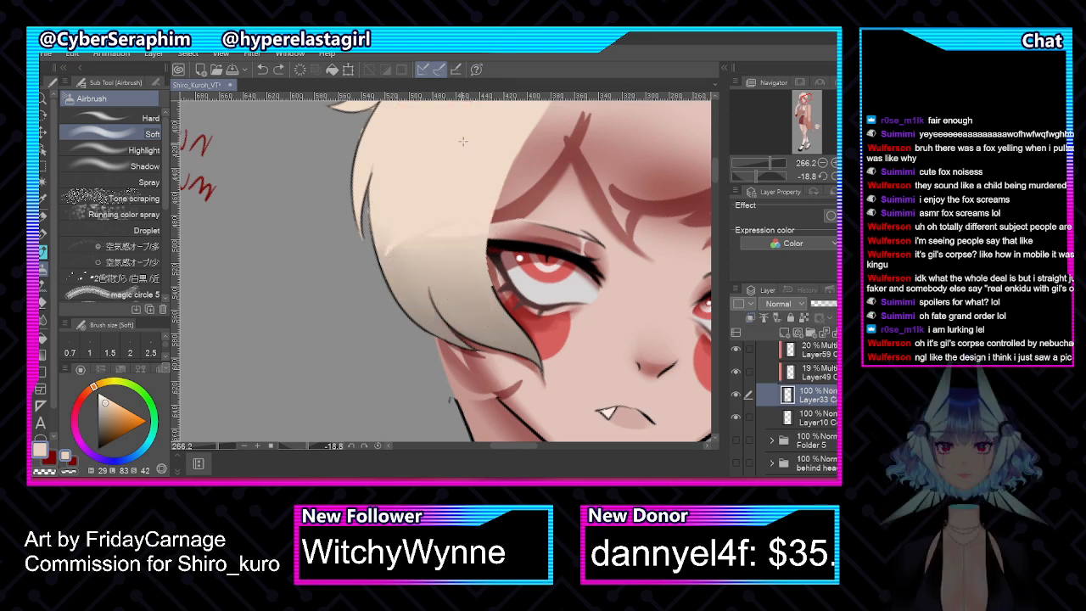
left_click(280, 71)
mouse_move(394, 258)
left_mouse_down()
mouse_move(392, 222)
mouse_move(392, 235)
left_mouse_up()
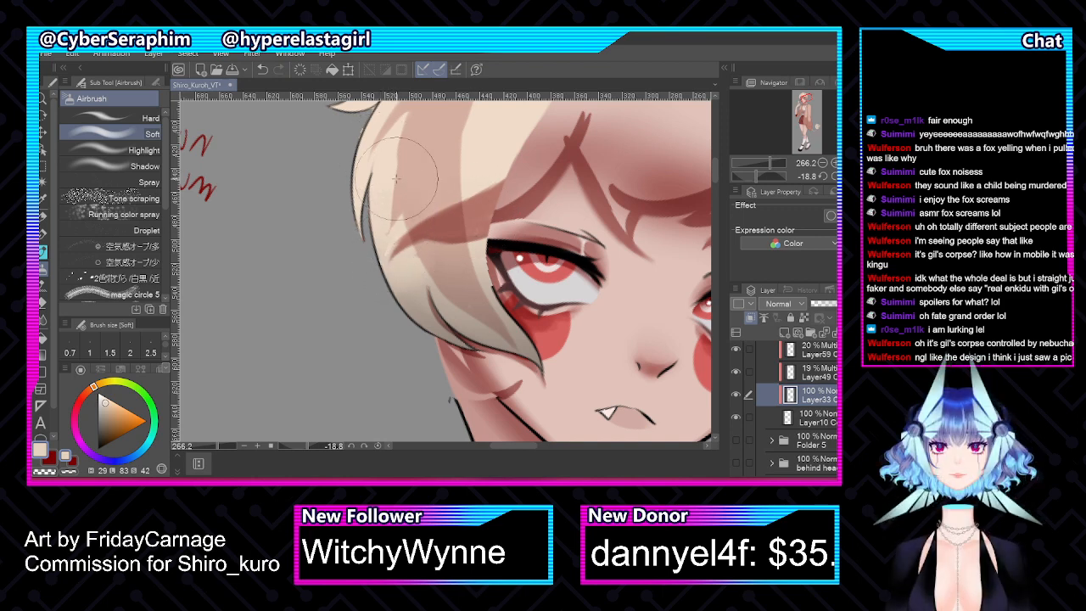
Show the "Front bangs" folder above Folder 4, select it for moving, and compare it with the other front bangs folder toggled on and off
scroll(785, 407, "up", 4)
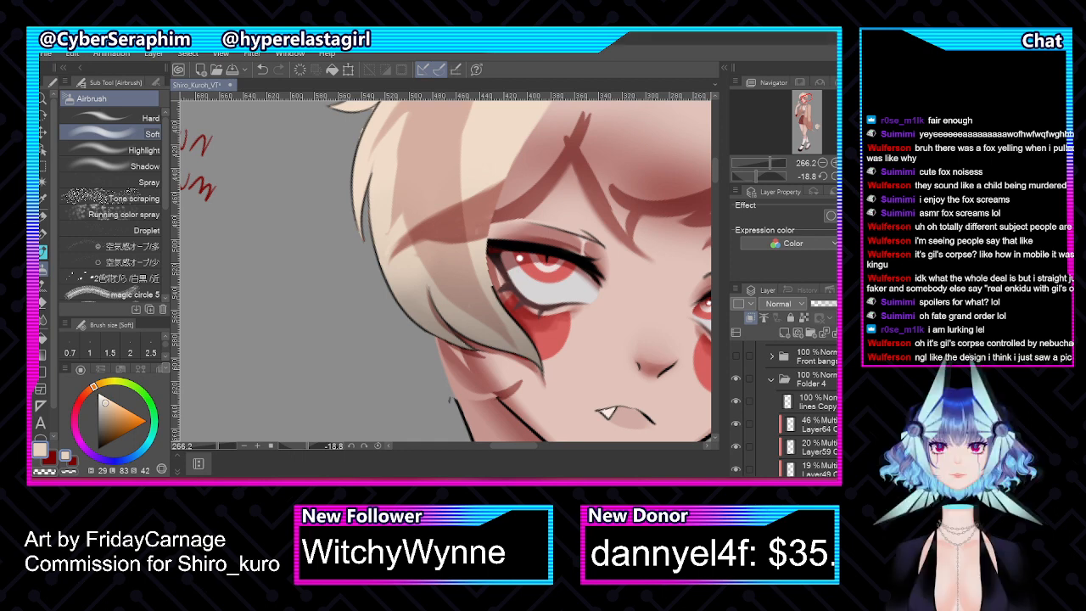
scroll(356, 274, "down", 3)
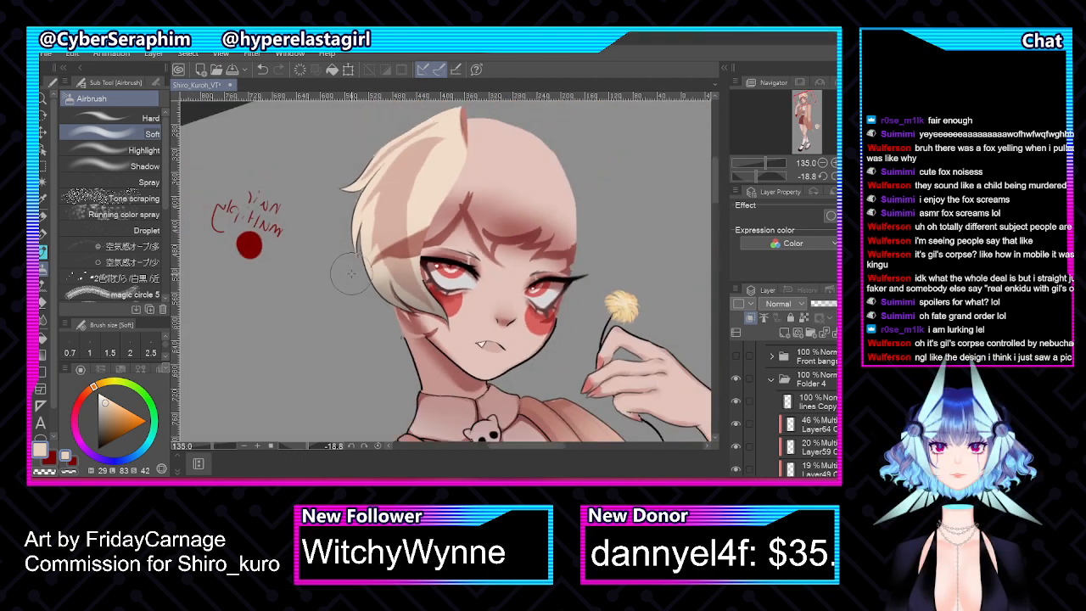
scroll(785, 410, "up", 1)
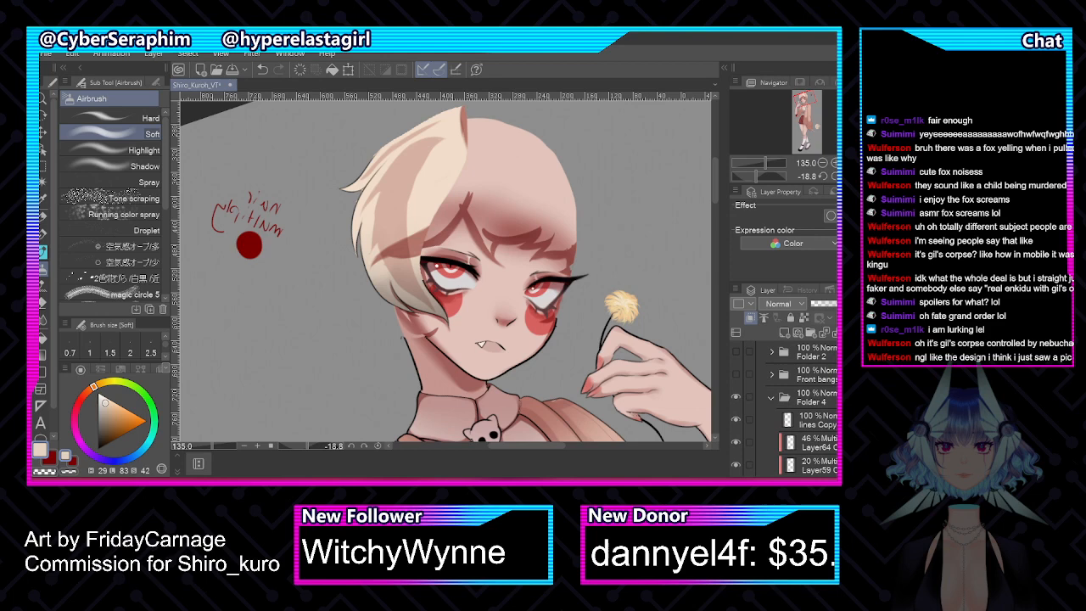
left_click(736, 376)
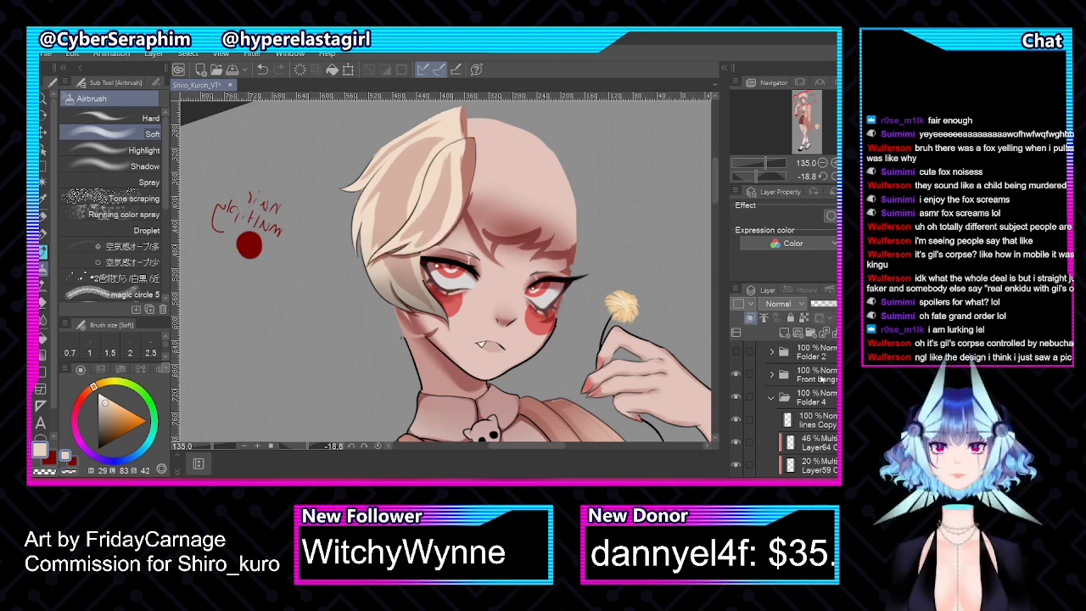
left_click(822, 380)
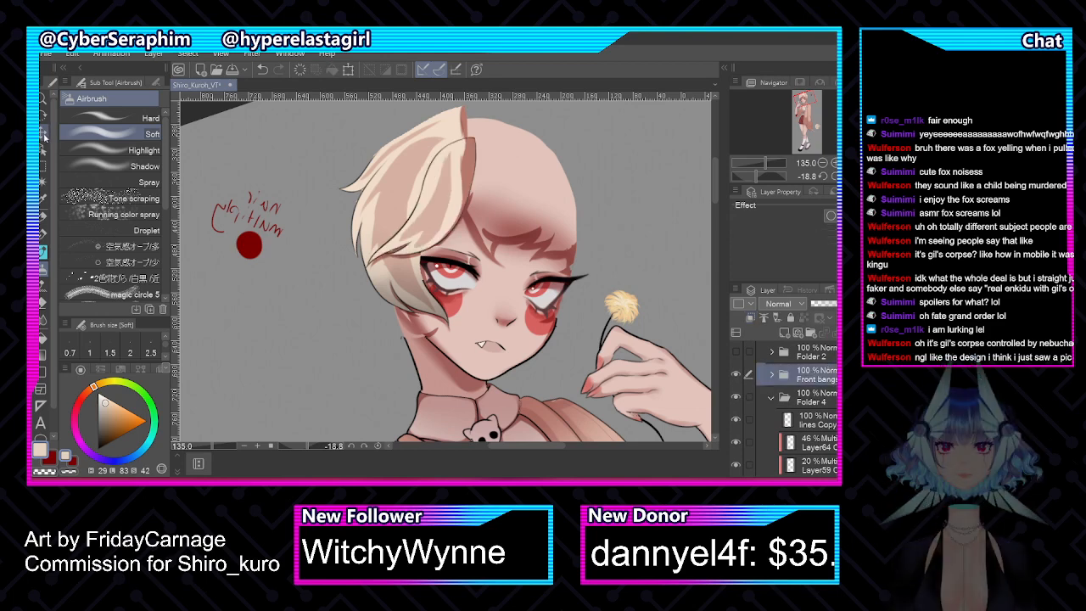
left_click(44, 136)
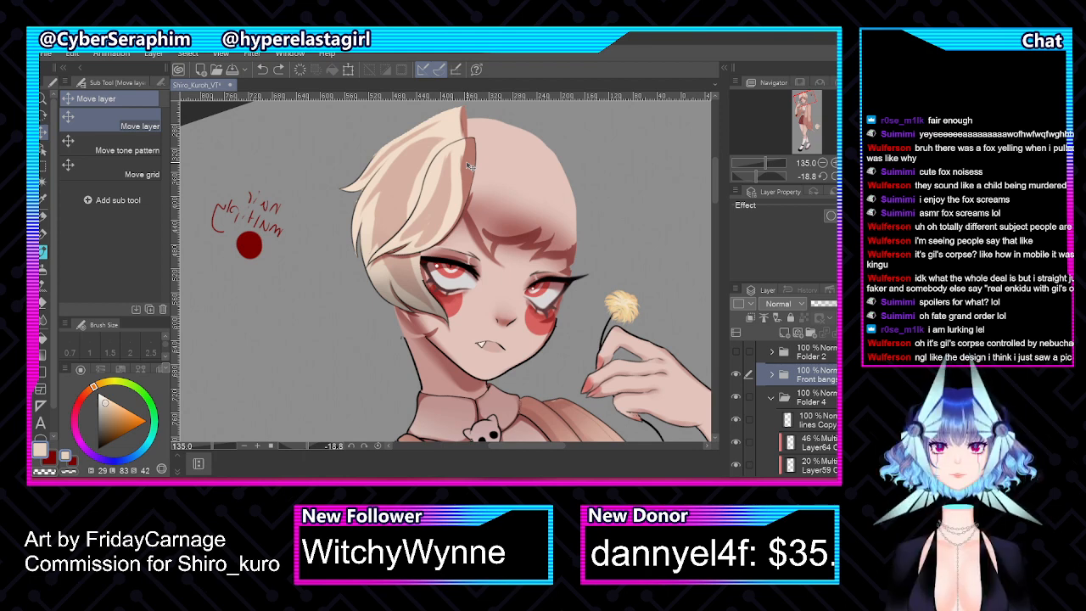
scroll(738, 391, "up", 2)
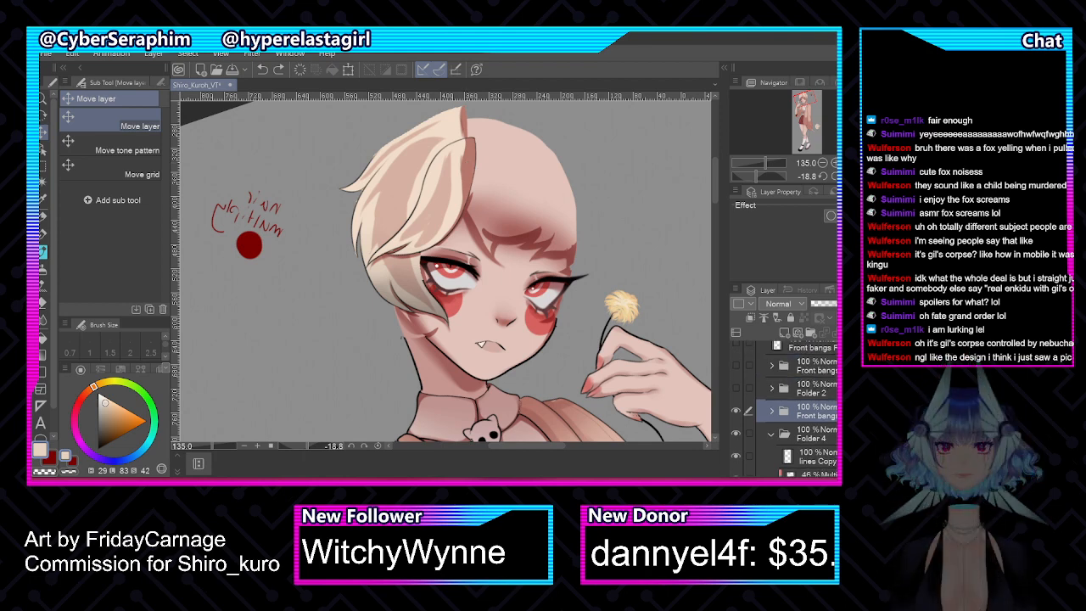
left_click(737, 364)
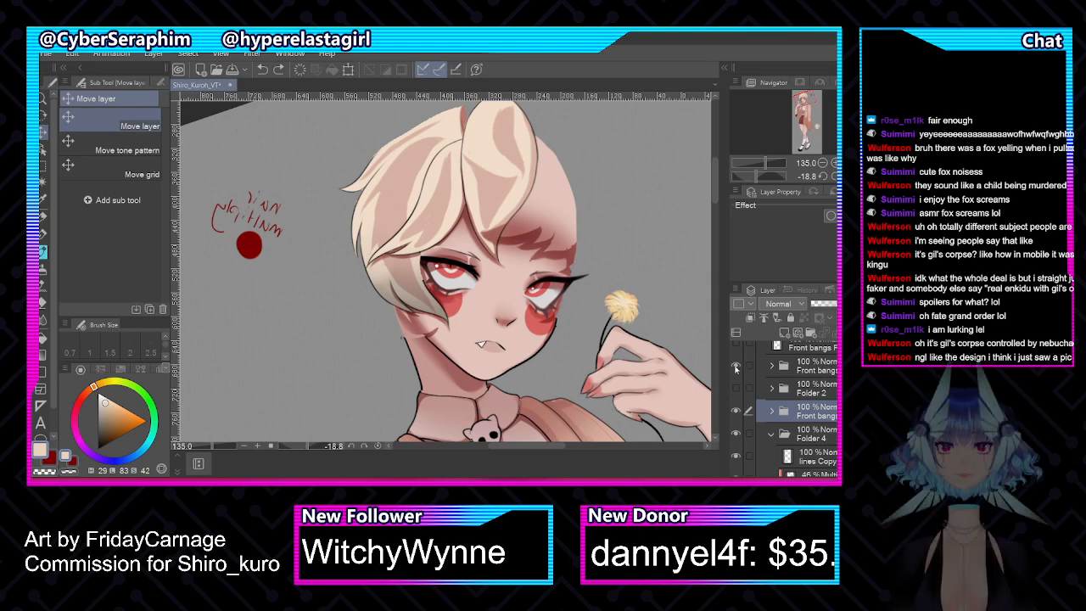
left_click(736, 366)
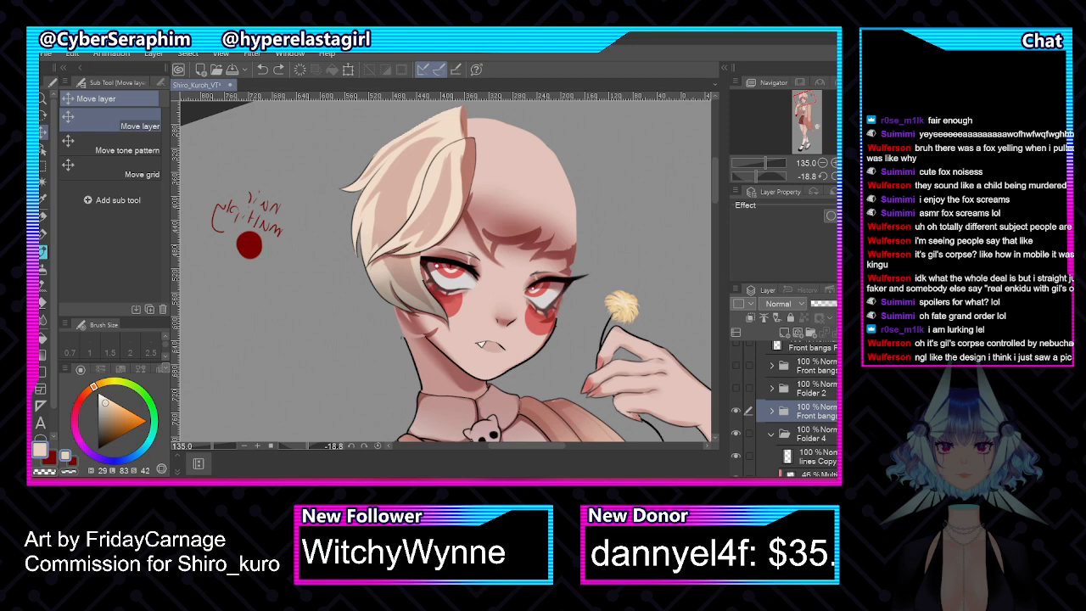
Check the folders below Folder 4 by toggling Folder 5 and the behind-head folder and showing Folder 6, "ears" and Folder 7
scroll(743, 383, "down", 5)
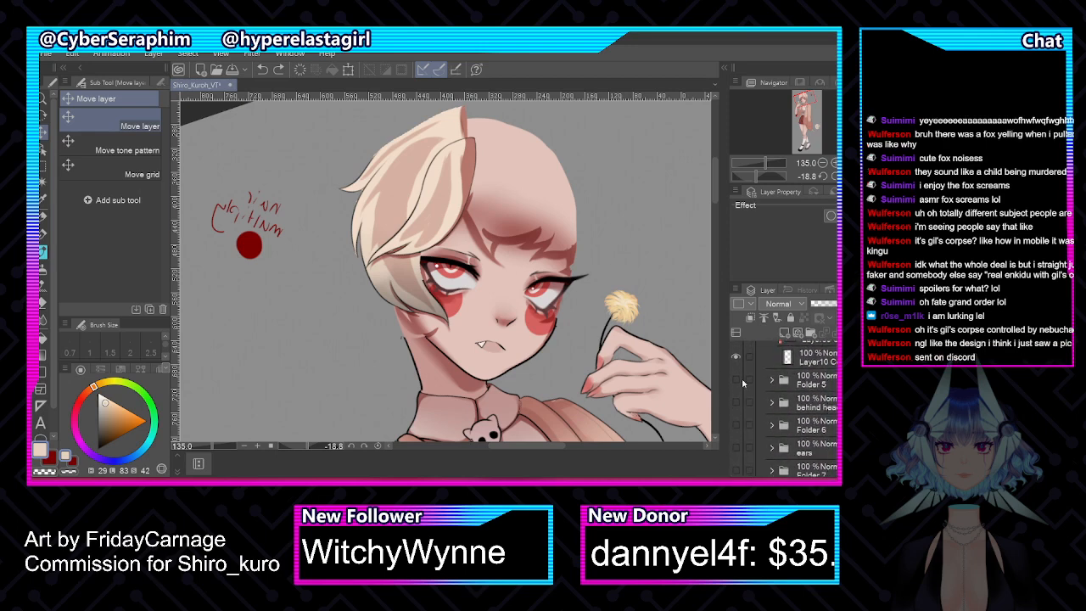
left_click(737, 381)
left_click(736, 381)
left_click(736, 403)
left_click(737, 403)
left_click(737, 425)
left_click(737, 448)
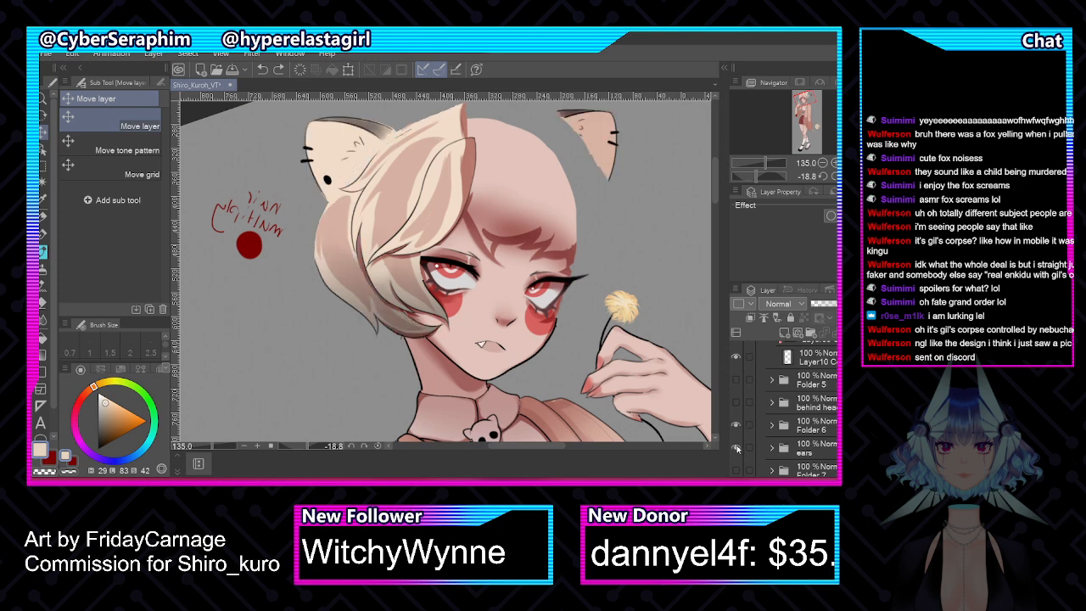
left_click(740, 462)
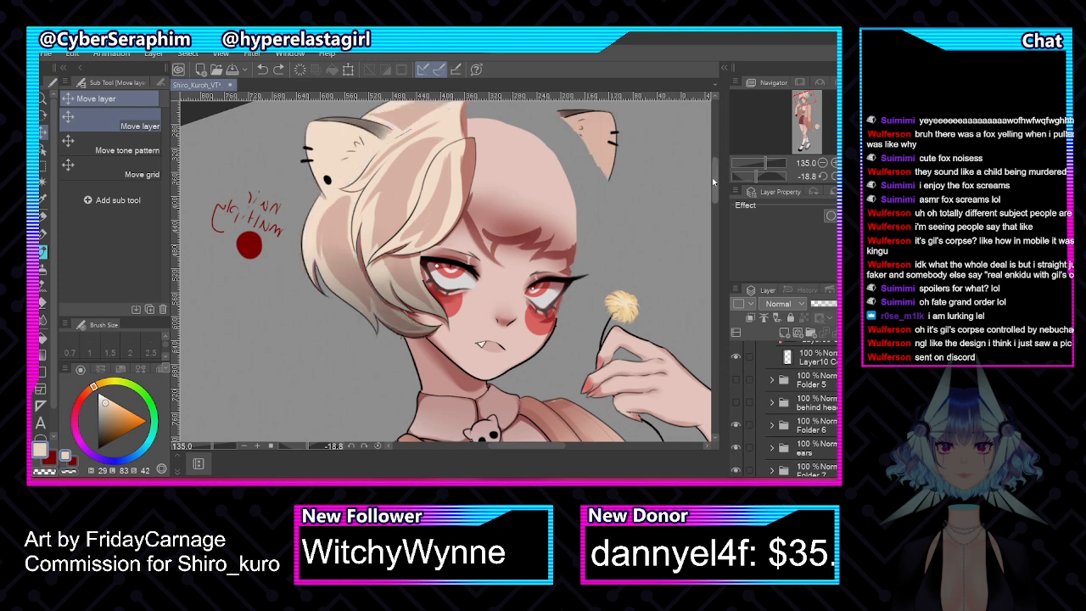
Show the upper front bangs folder and the separate front bangs layer to review the assembled hair
scroll(715, 177, "up", 2)
scroll(785, 407, "up", 3)
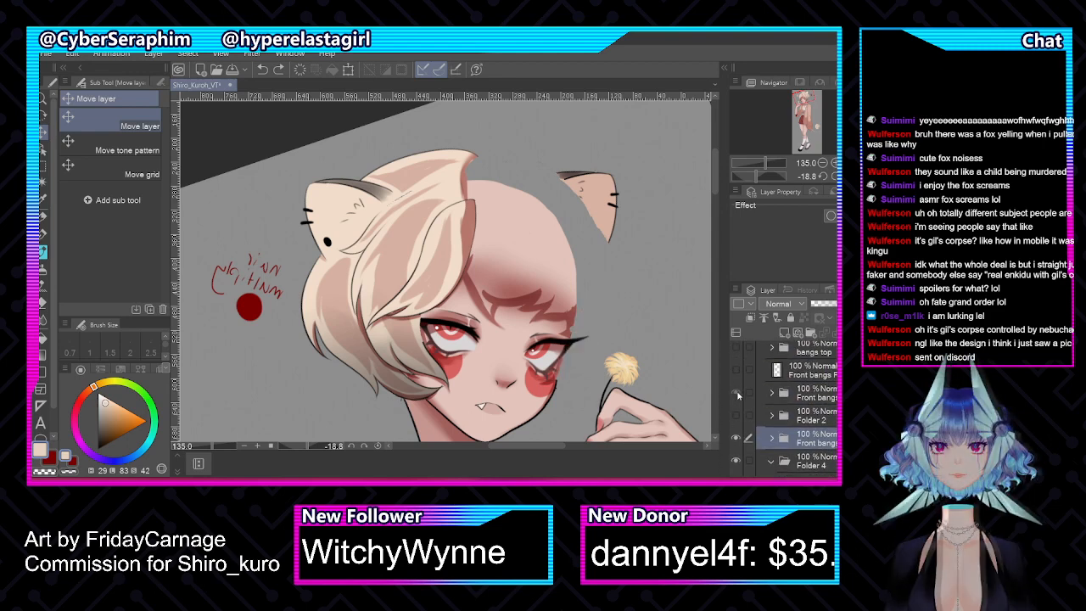
left_click(736, 393)
left_click(736, 370)
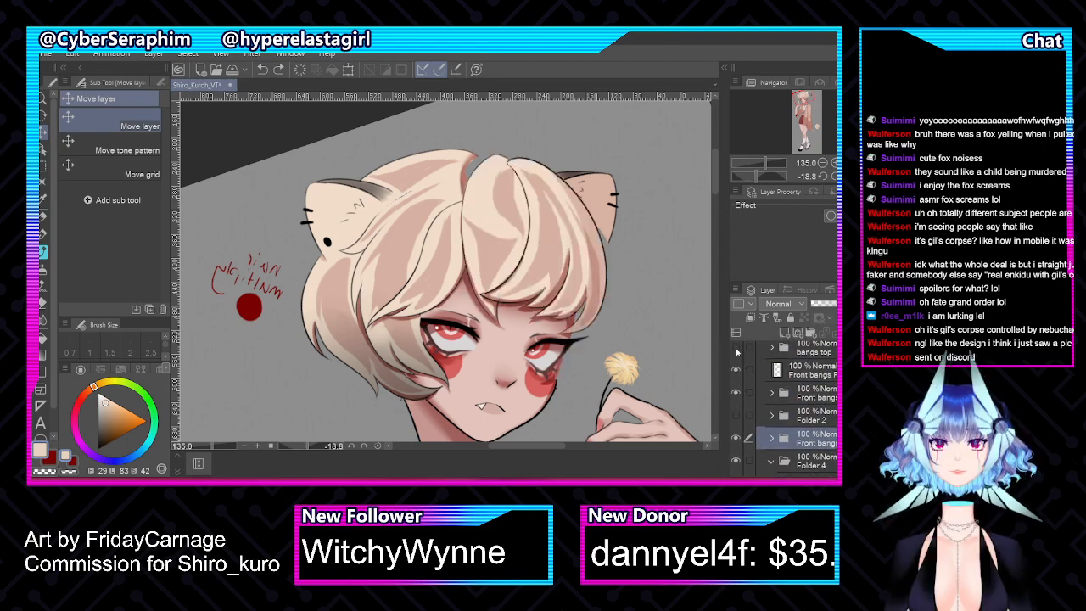
left_click(735, 353)
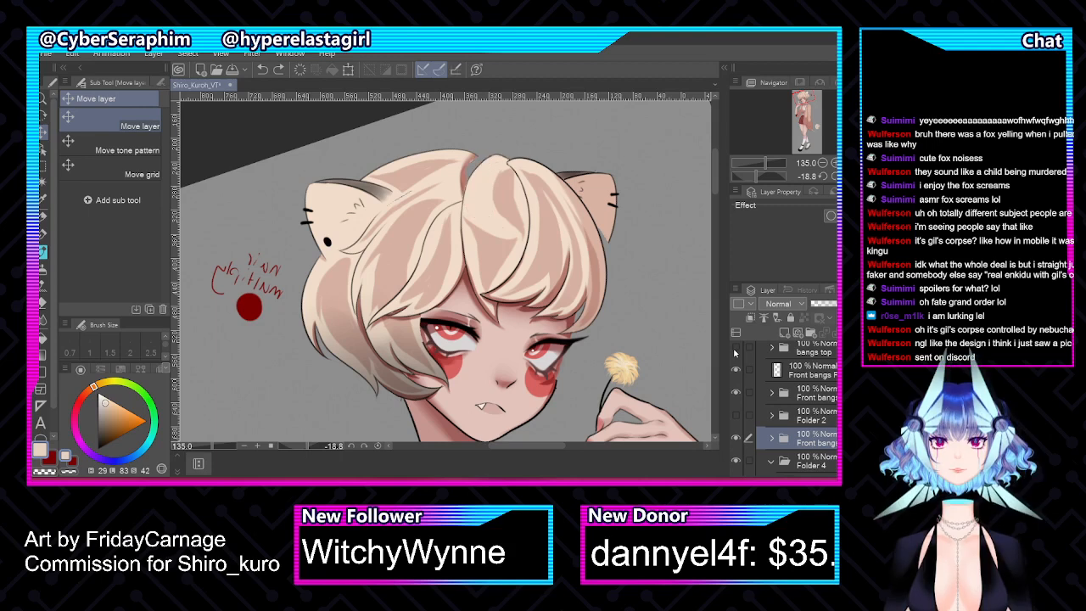
Hide the front bangs folders and layer, Folder 6, "ears" and Folder 7, leaving only Folder 4's hair visible
left_click(737, 393)
scroll(785, 407, "down", 3)
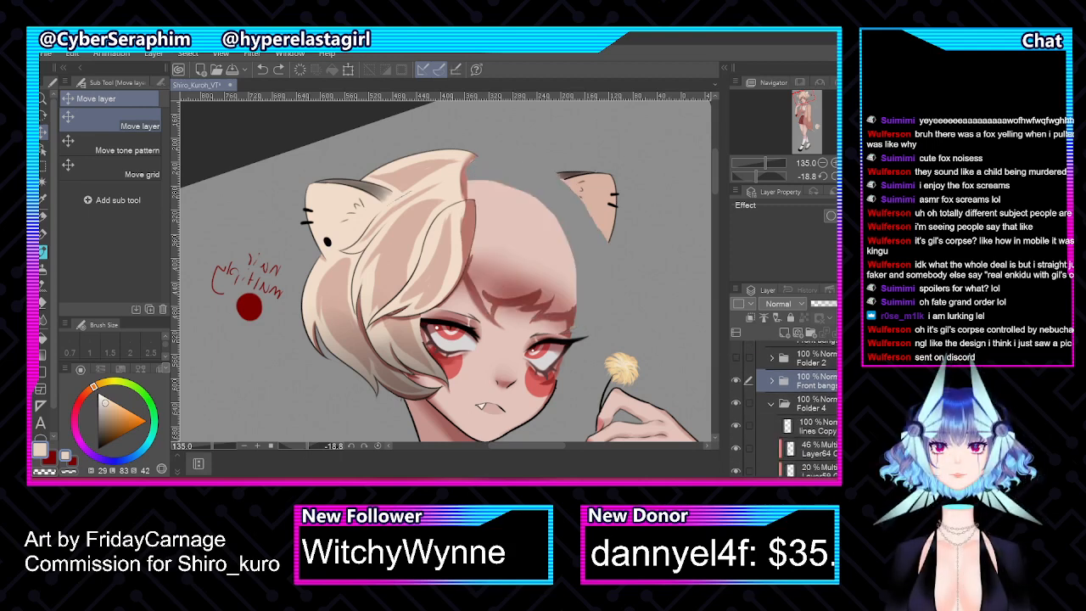
scroll(735, 423, "down", 5)
left_click_drag(737, 433, 737, 387)
scroll(799, 406, "up", 5)
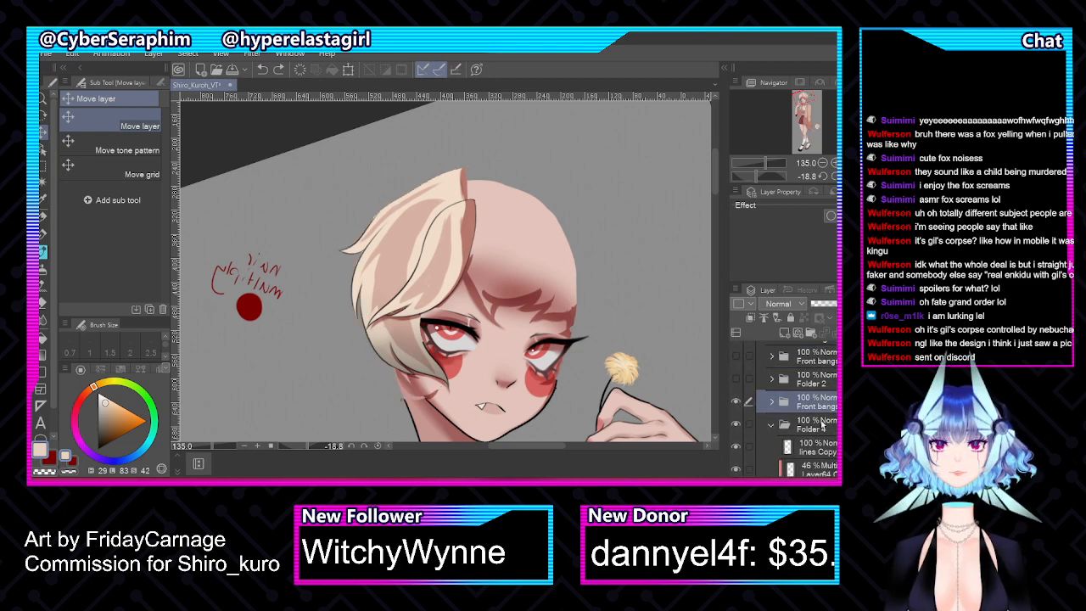
left_click(736, 401)
Mirror the canvas view and extend the side strand's pale base past the parting on Layer10 with the watercolor brush
scroll(800, 406, "down", 4)
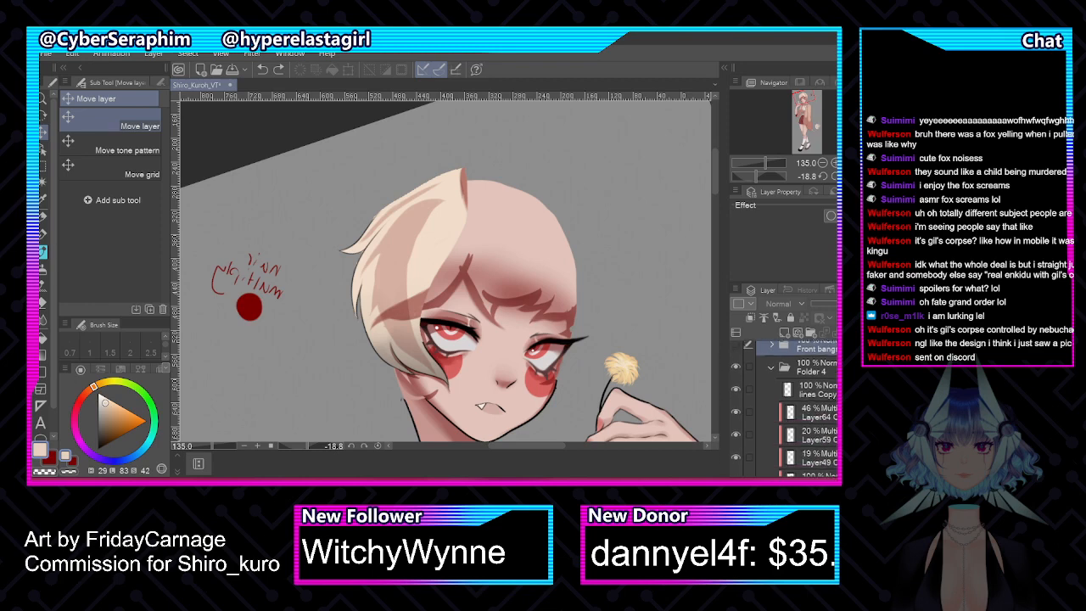
left_click(819, 414)
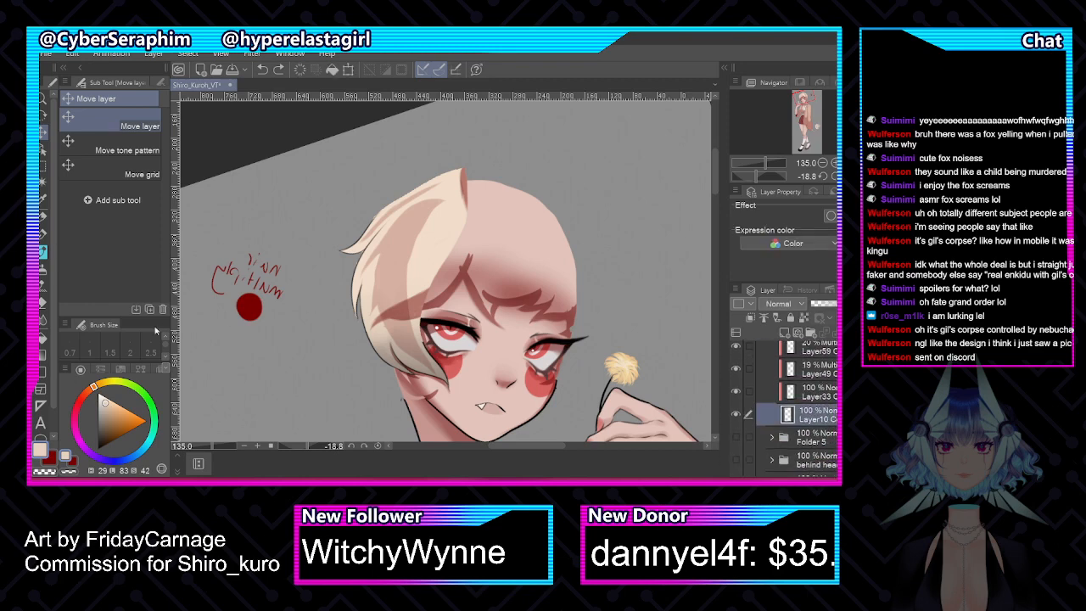
scroll(432, 177, "up", 2)
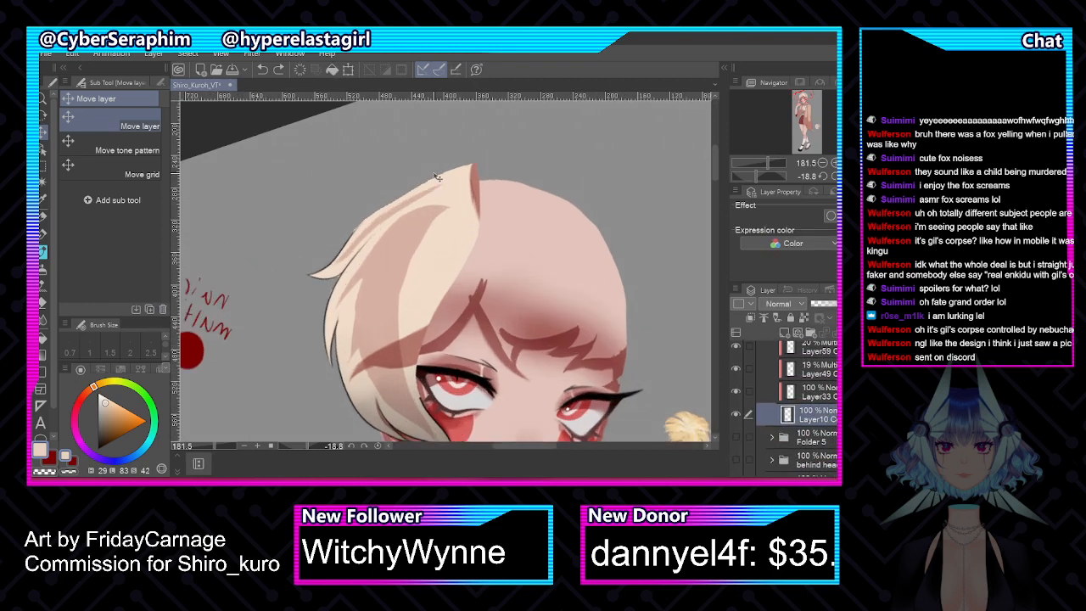
key("x")
key("x")
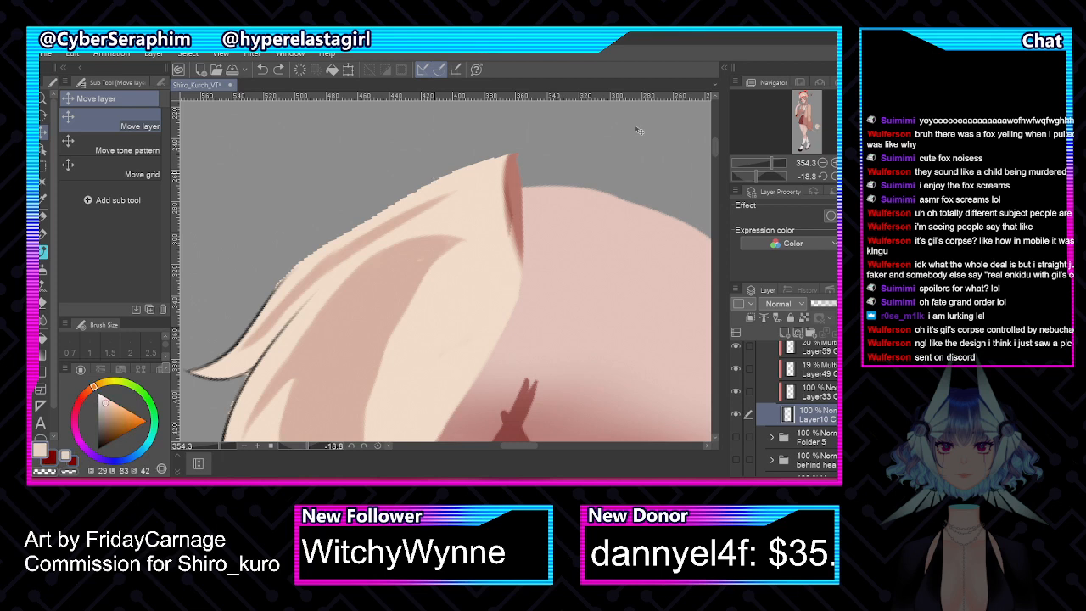
key("h")
left_click(43, 253)
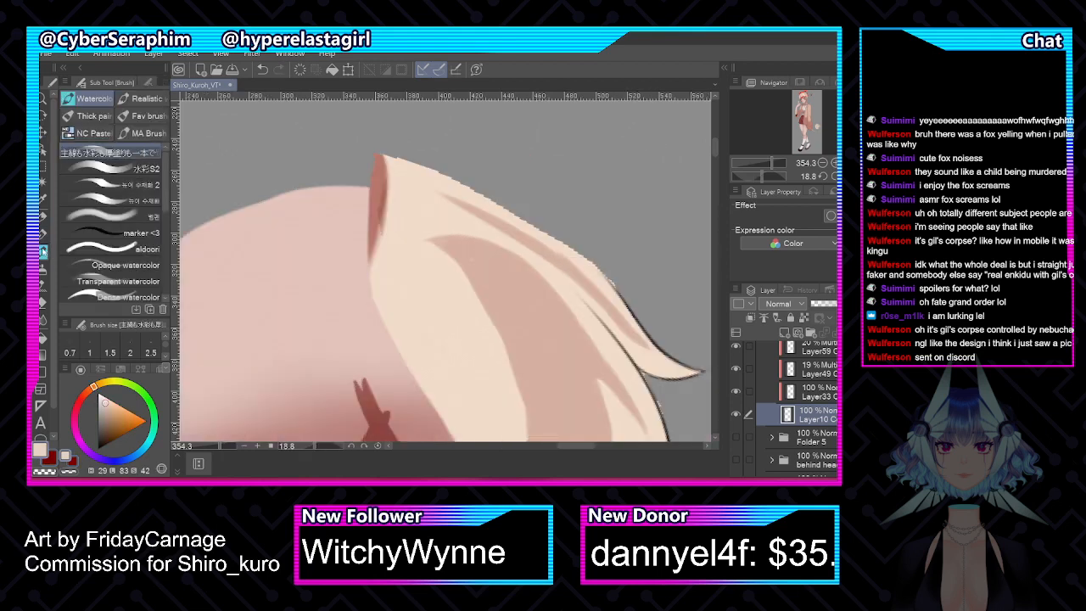
left_click_drag(375, 155, 360, 225)
left_click_drag(374, 155, 362, 255)
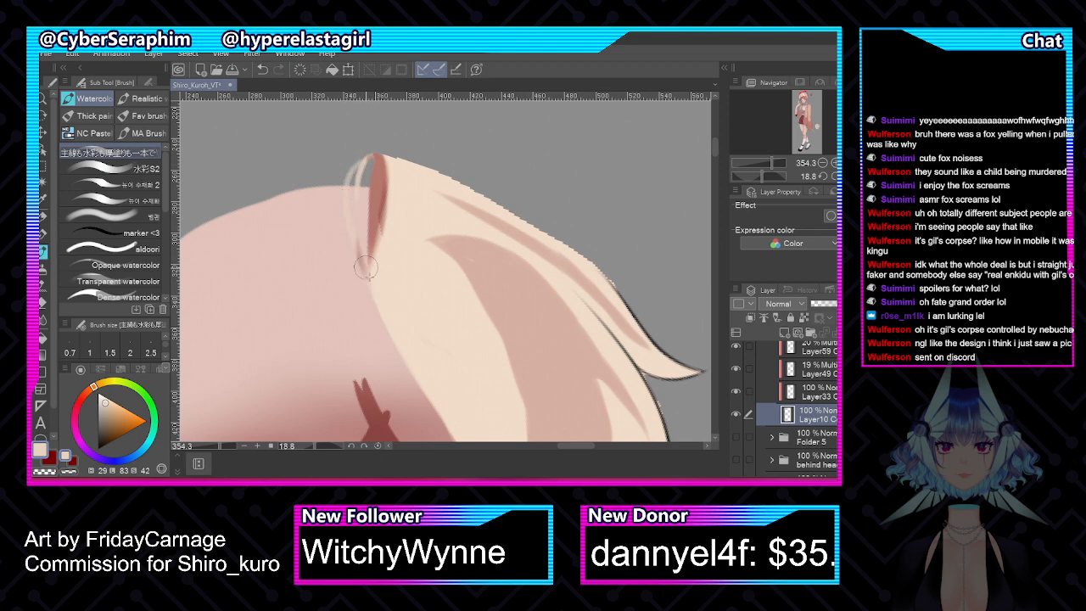
mouse_move(352, 176)
left_mouse_down()
mouse_move(348, 190)
mouse_move(375, 158)
mouse_move(373, 264)
left_mouse_up()
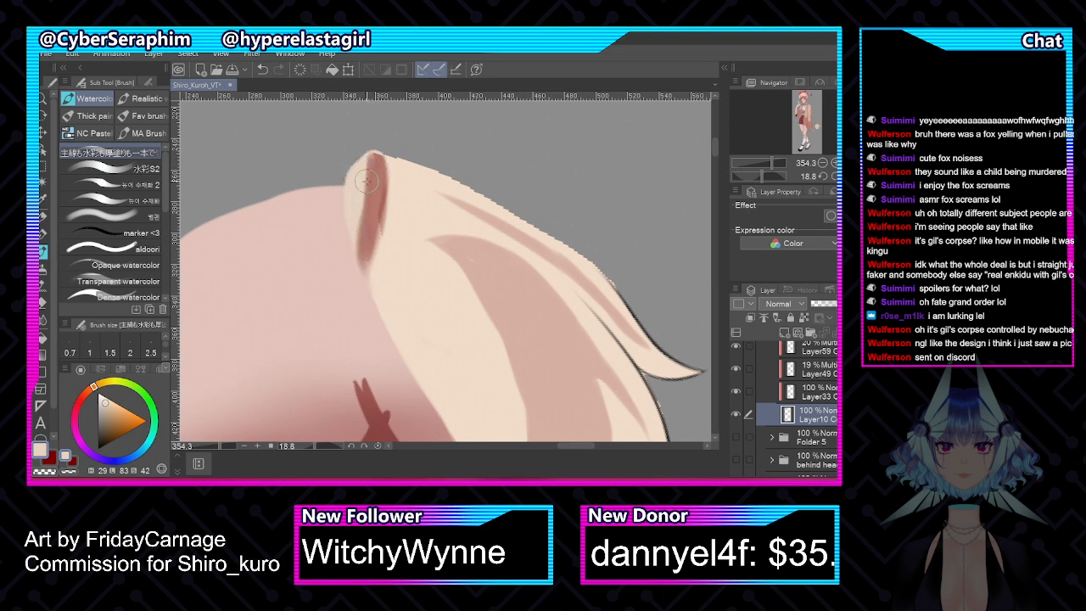
Show the "bangs top" folder so its curled tuft overlaps Folder 4's side hair at the parting
scroll(785, 407, "up", 5)
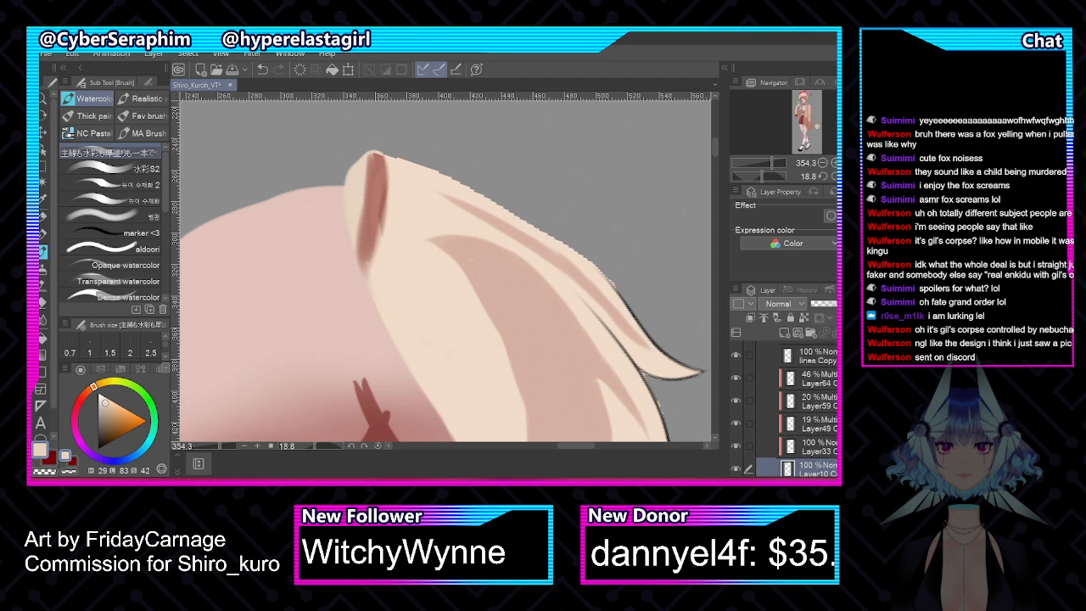
scroll(801, 399, "up", 2)
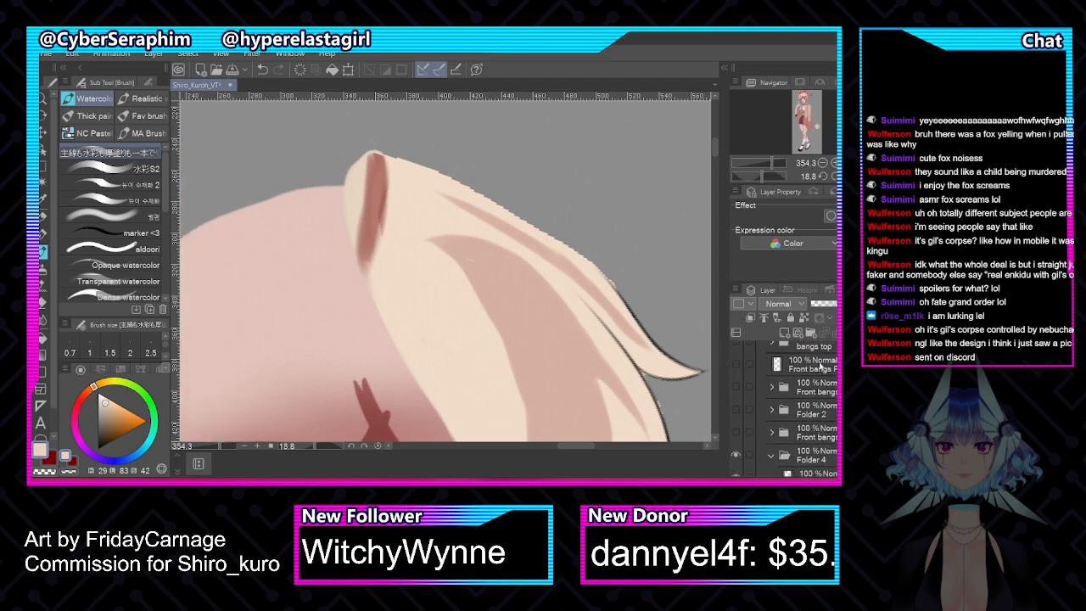
scroll(802, 408, "up", 1)
left_click(735, 363)
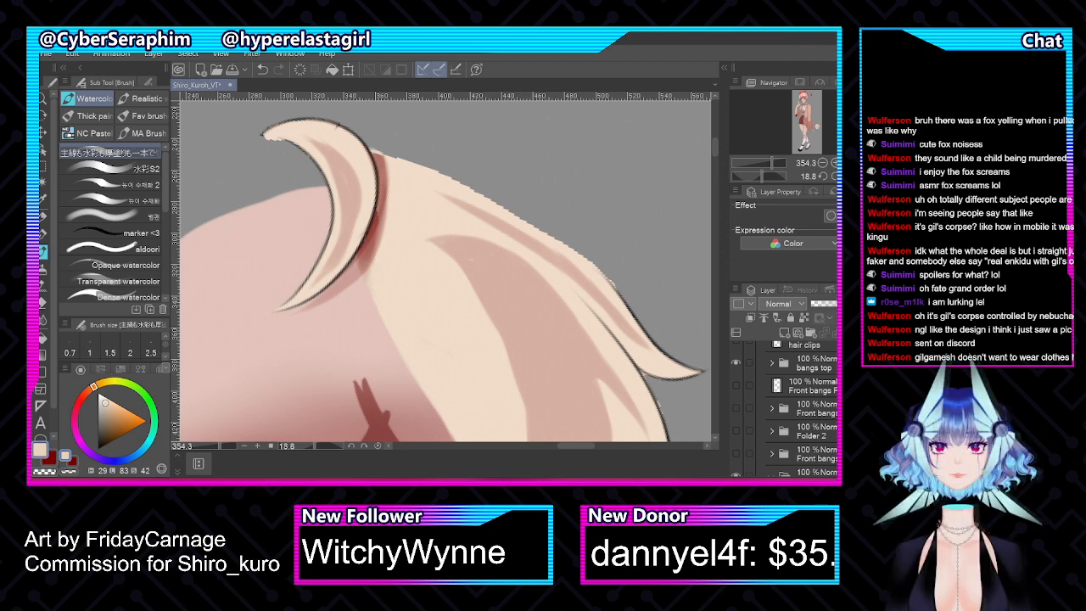
scroll(785, 408, "up", 2)
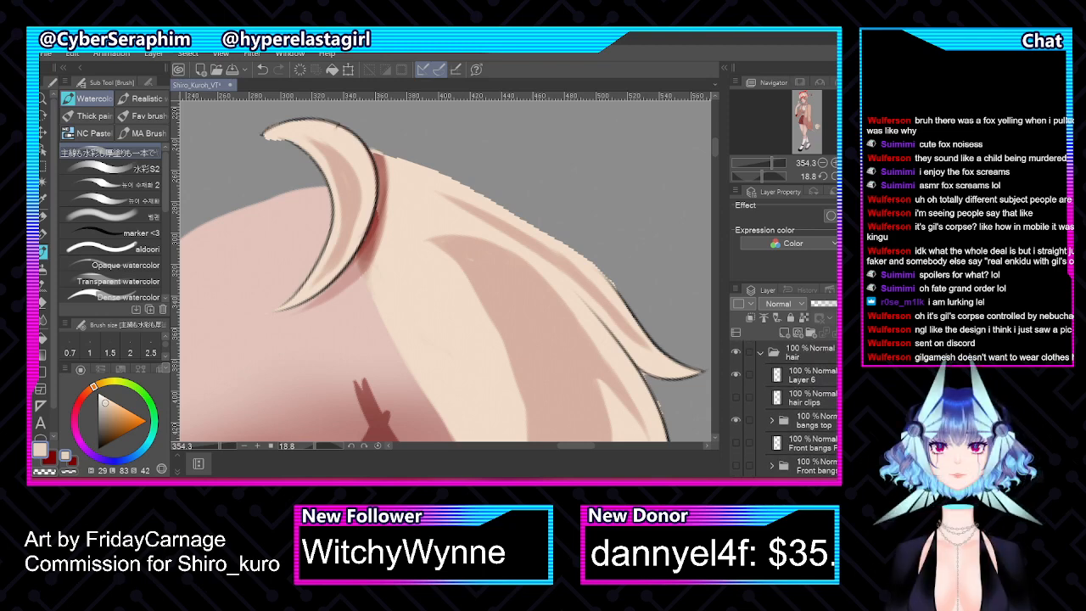
scroll(785, 408, "down", 6)
Mirror the canvas and extend the side hair's pale base along the crown's outer edge up to the parting on Layer10
key("h")
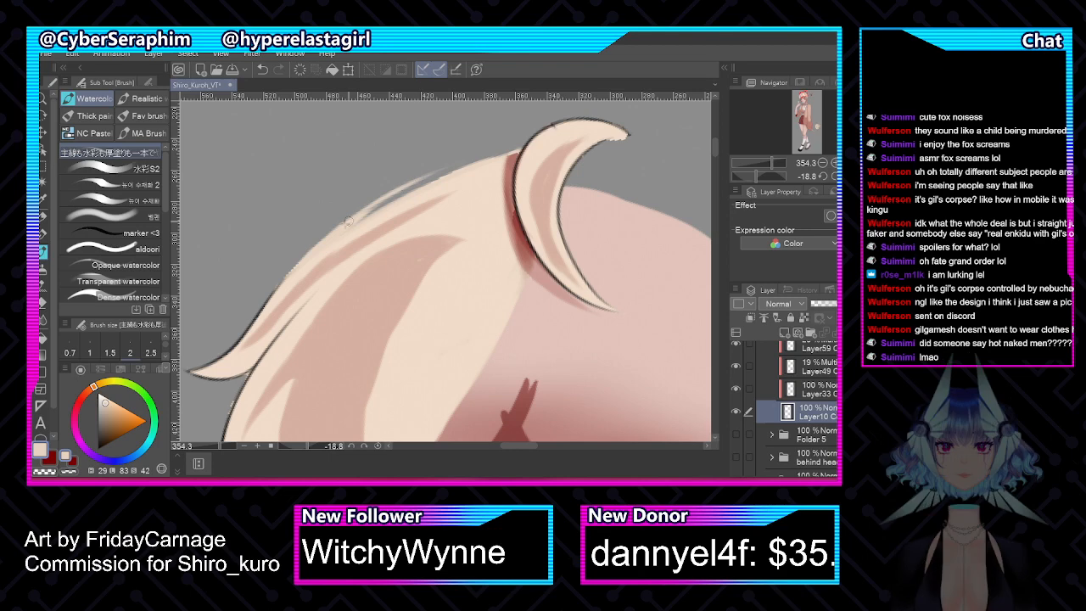
left_click_drag(387, 195, 501, 153)
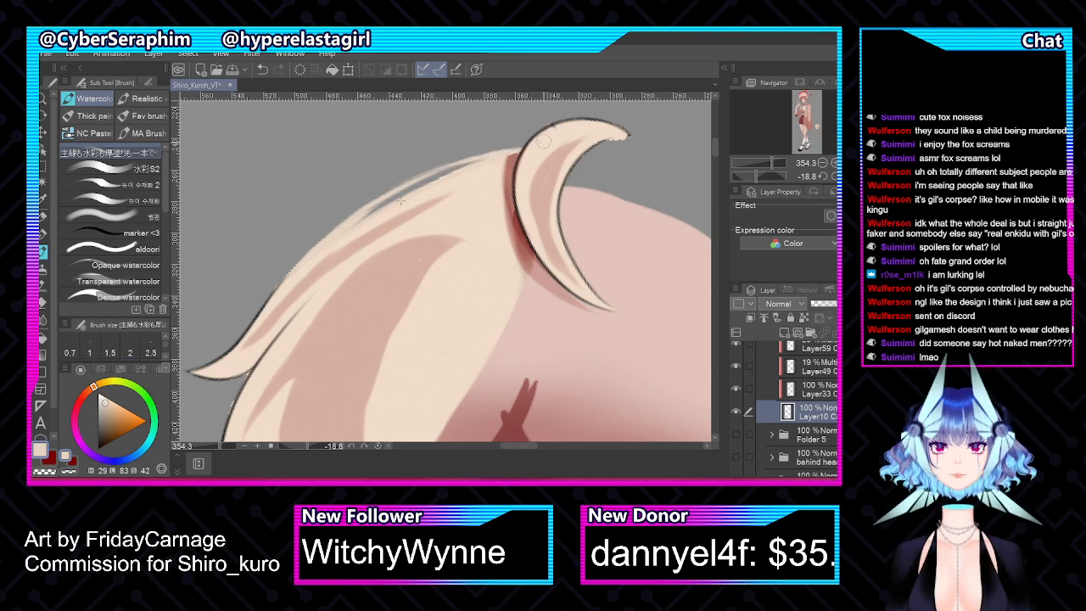
left_click_drag(350, 233, 450, 168)
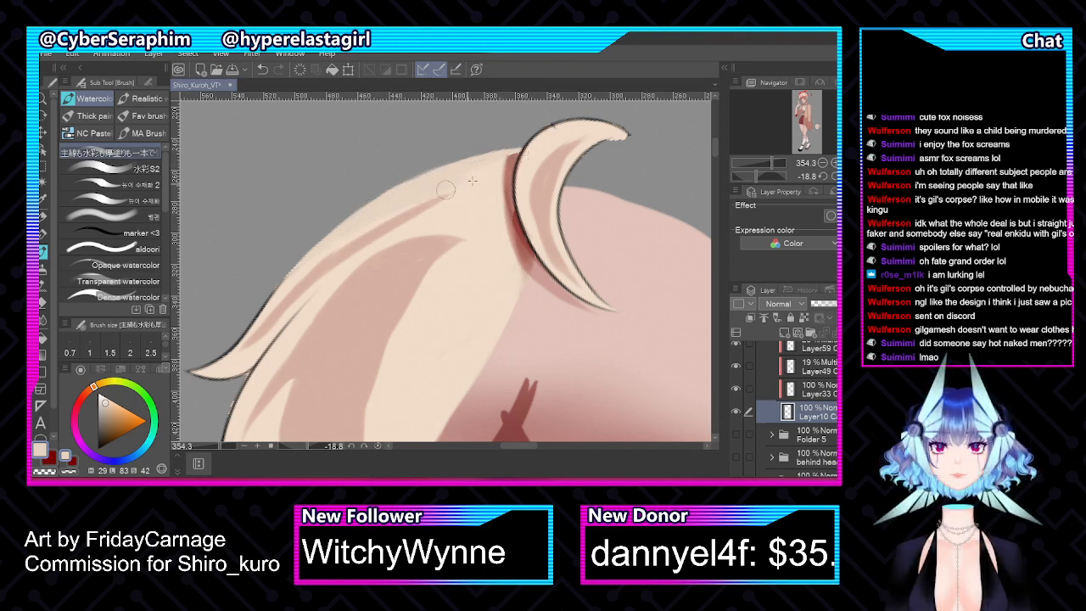
mouse_move(380, 201)
left_mouse_down()
mouse_move(431, 170)
mouse_move(399, 192)
mouse_move(492, 155)
left_mouse_up()
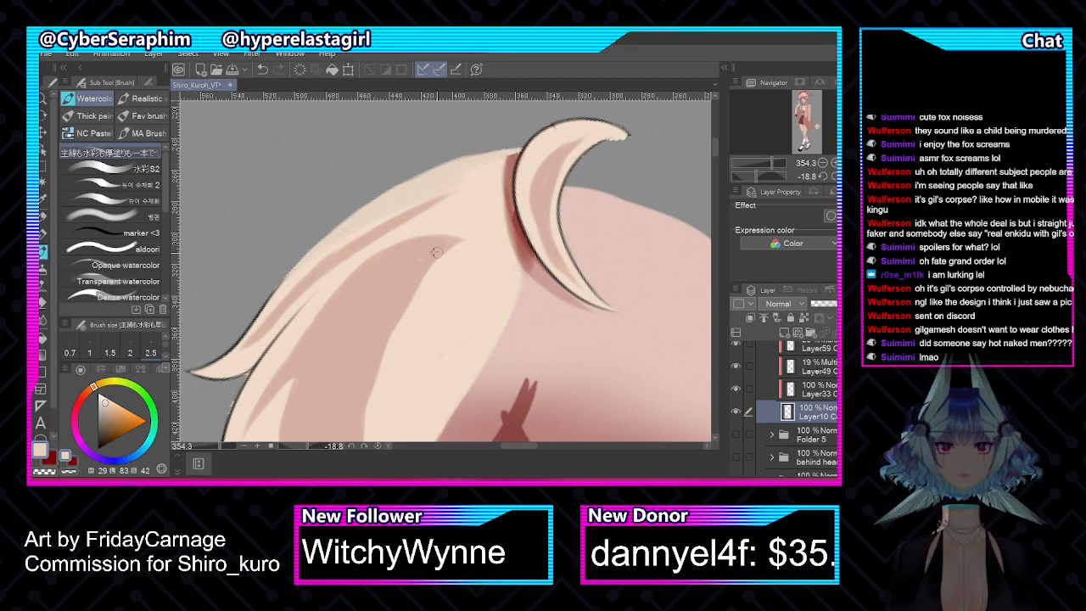
scroll(436, 252, "down", 5)
scroll(428, 246, "up", 4)
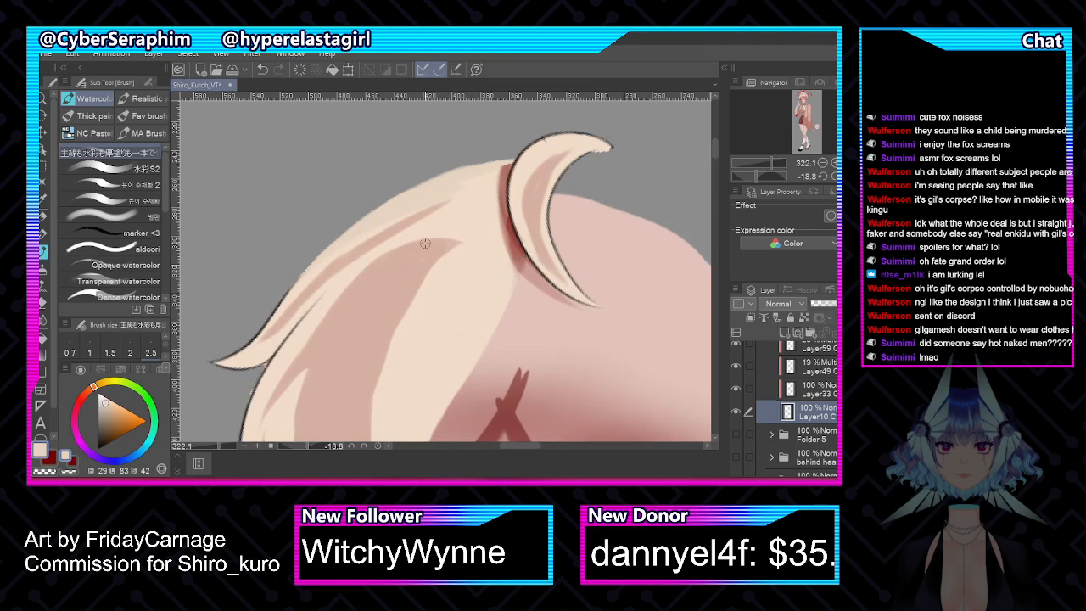
Flip the canvas back and examine the extended side hair's edge against the head and face
key("p")
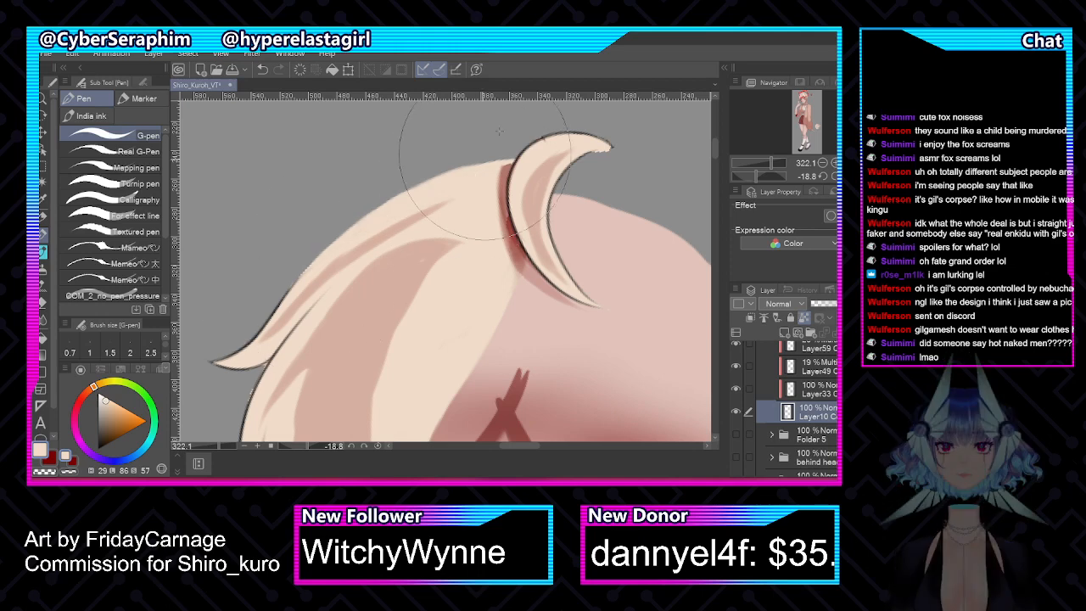
key("b")
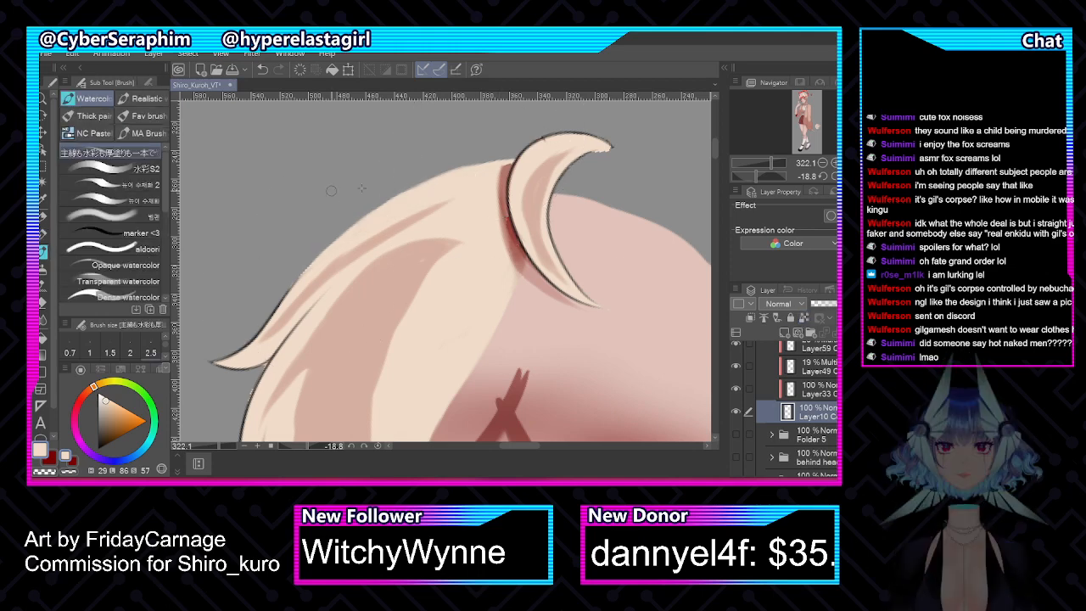
scroll(392, 193, "down", 3)
key("h")
scroll(410, 194, "up", 3)
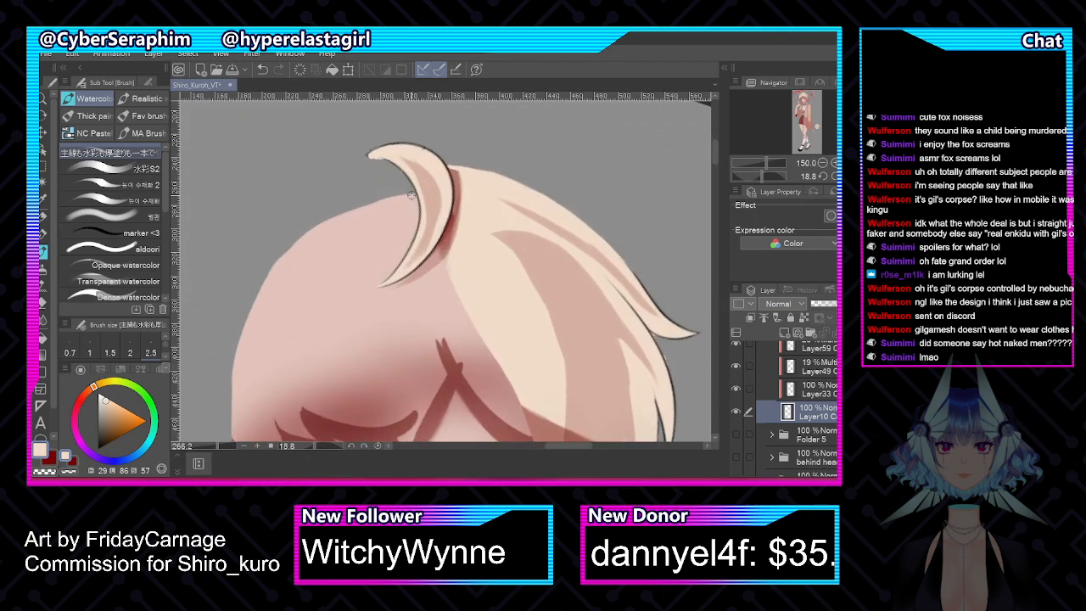
left_click(71, 472)
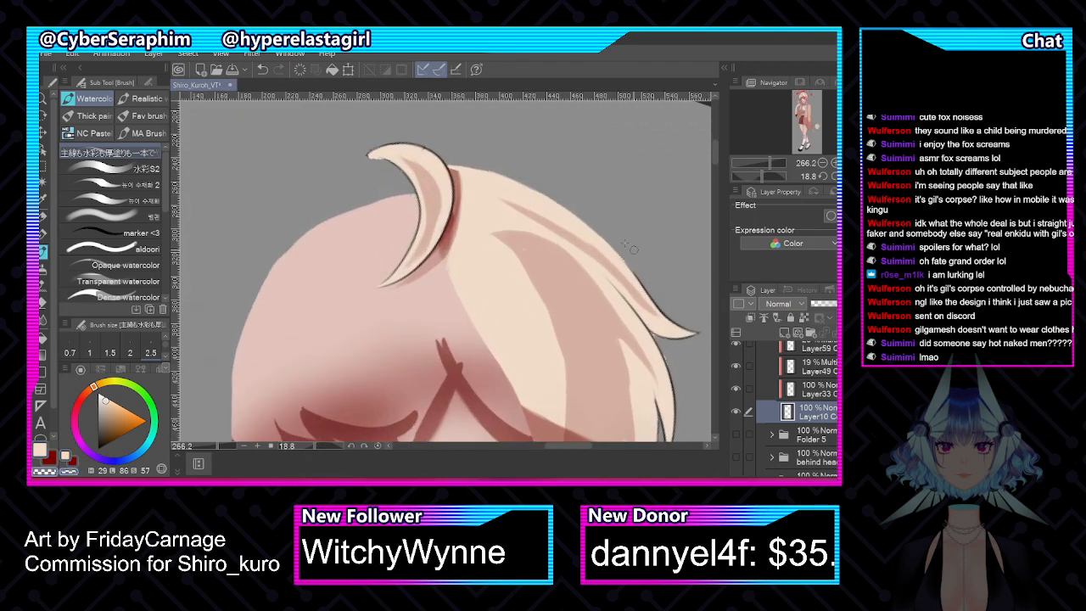
key("bracketleft")
left_click_drag(715, 157, 715, 166)
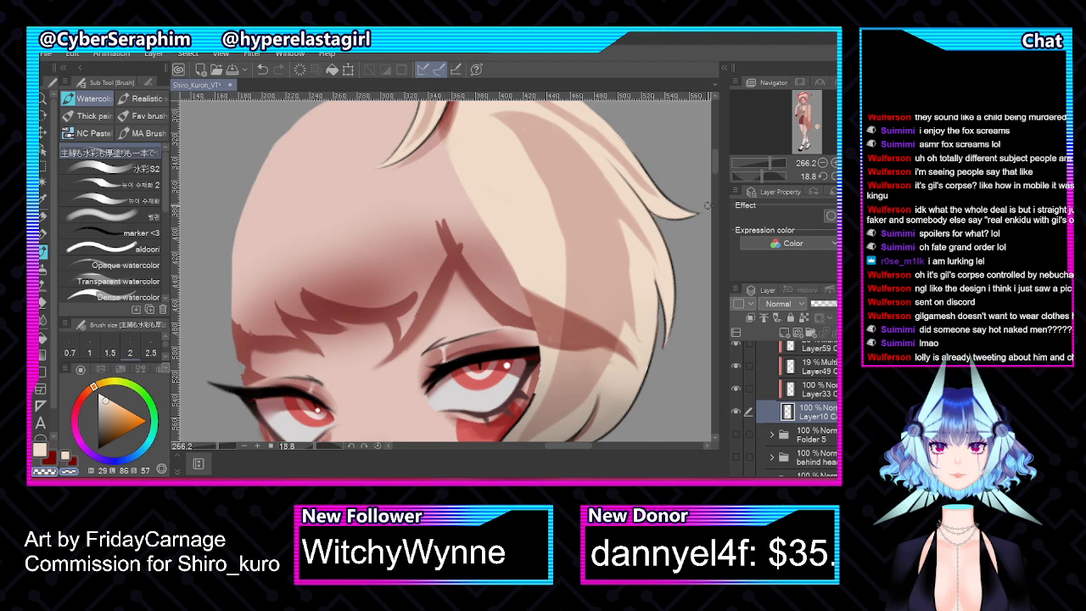
scroll(509, 212, "down", 2)
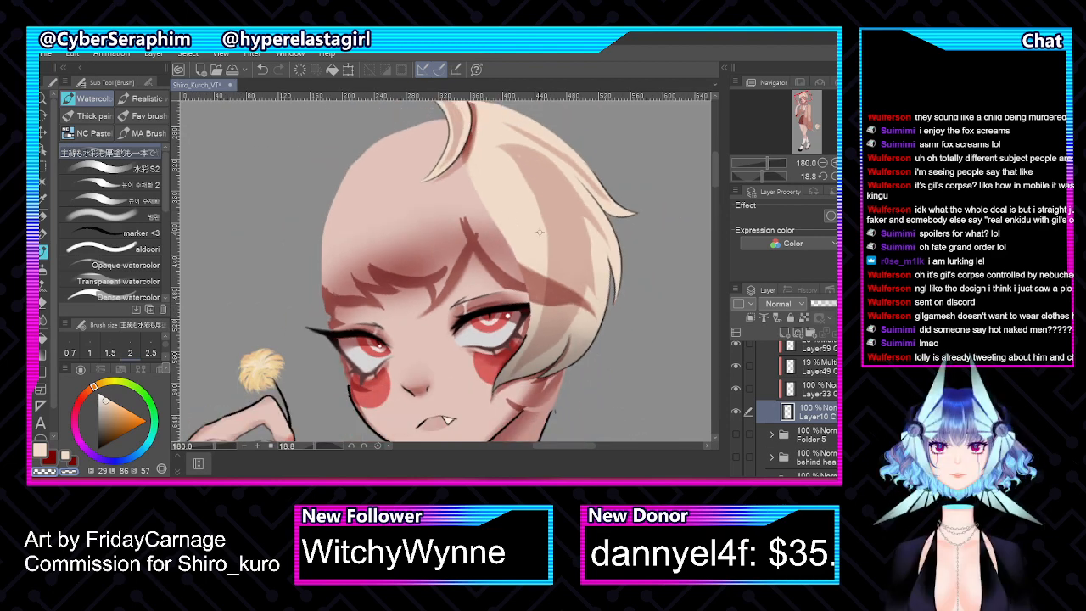
left_click_drag(715, 180, 712, 176)
Show the front bangs folders, Folder 2 and the separate front bangs layer, leaving "bangs top" hidden
scroll(785, 408, "up", 5)
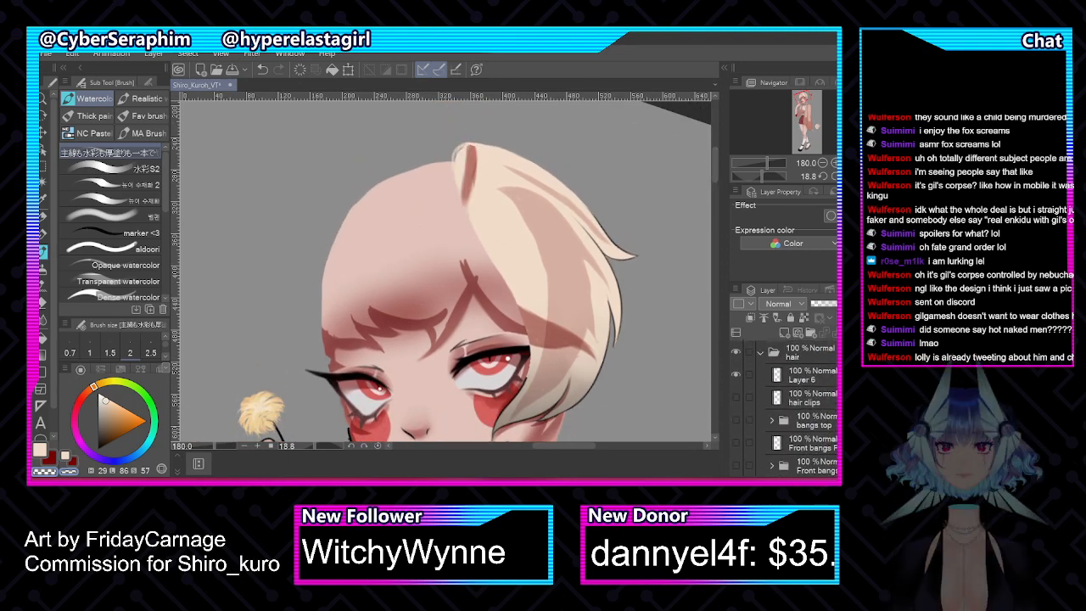
scroll(751, 406, "down", 1)
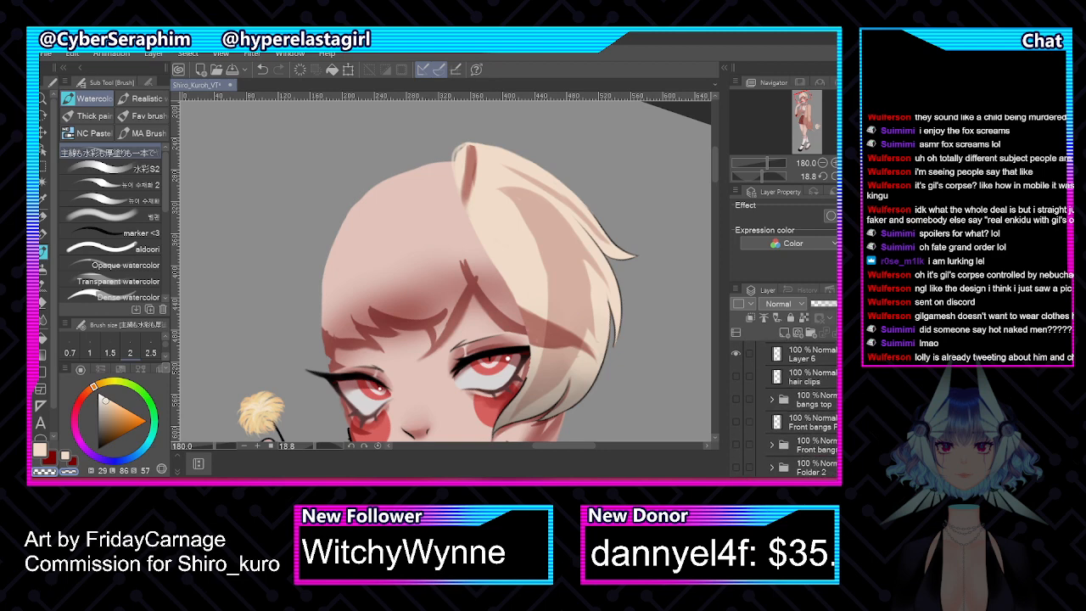
scroll(736, 350, "down", 3)
left_click(736, 431)
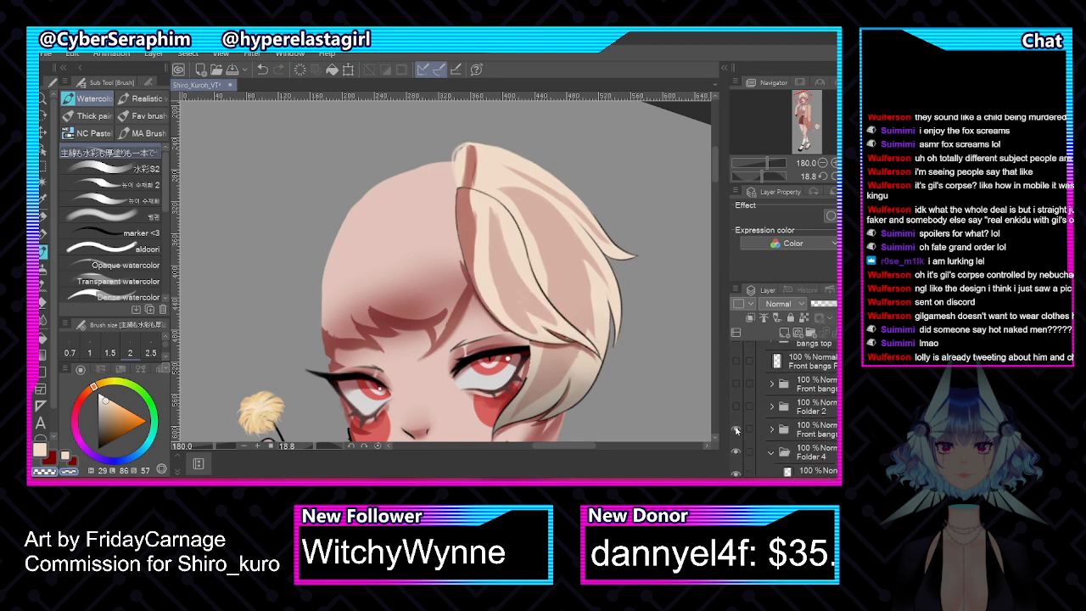
left_click(736, 407)
left_click(736, 383)
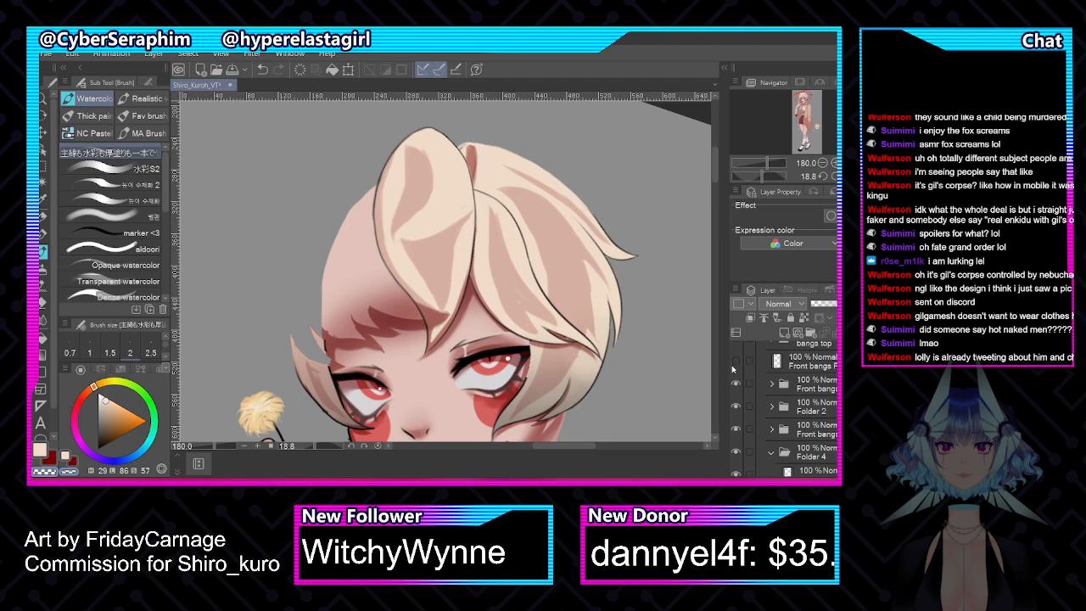
scroll(744, 416, "up", 2)
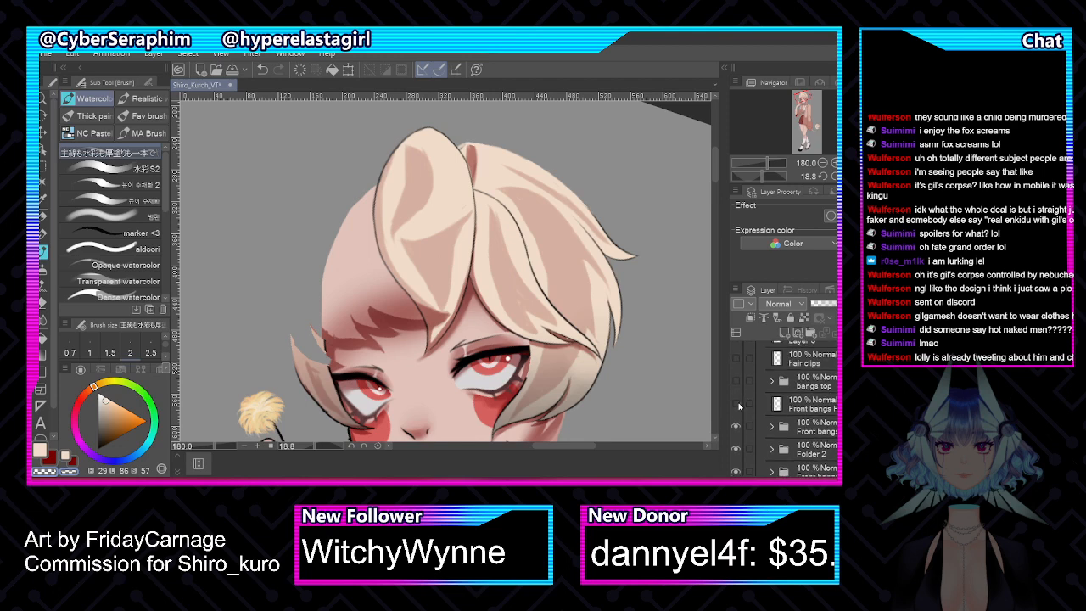
left_click(736, 405)
left_click(736, 383)
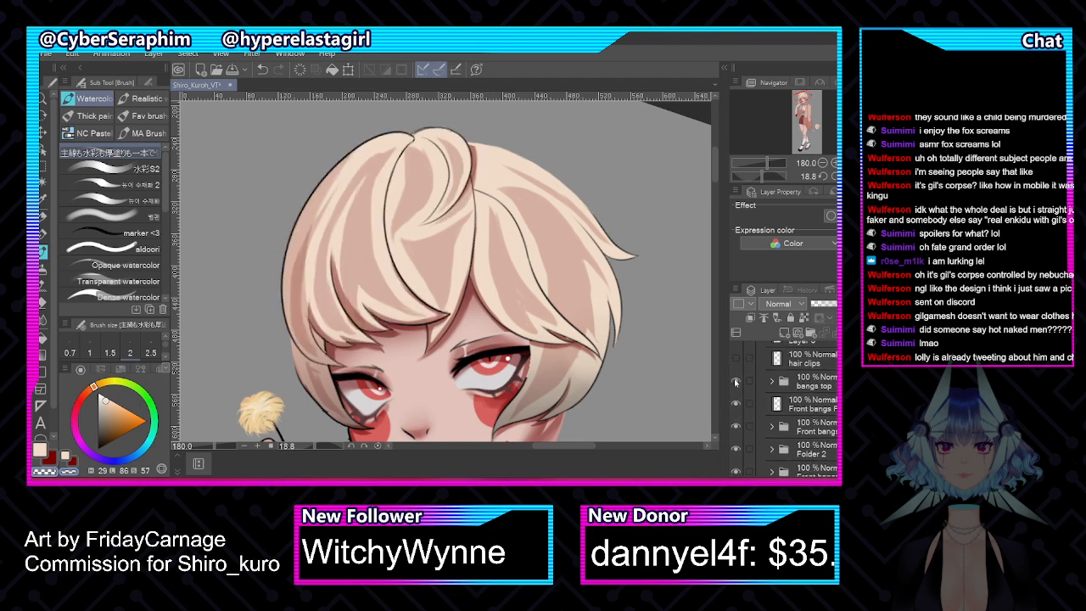
left_click(735, 383)
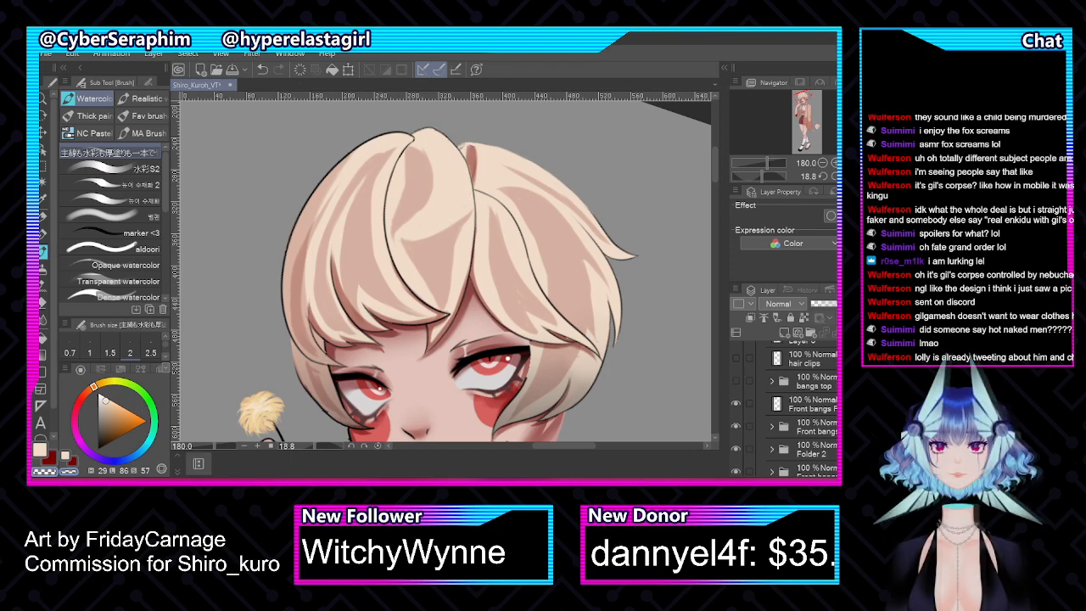
Check the hair behind Folder 4 by toggling Folder 5 and showing Folder 6, "ears" and Folder 7
scroll(768, 374, "down", 4)
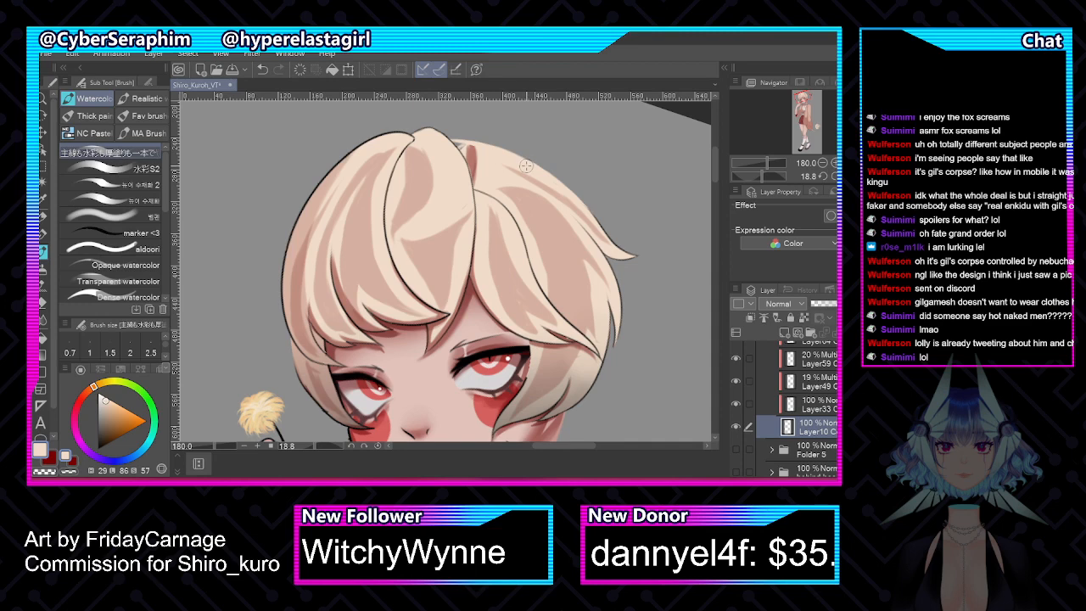
scroll(737, 384, "down", 2)
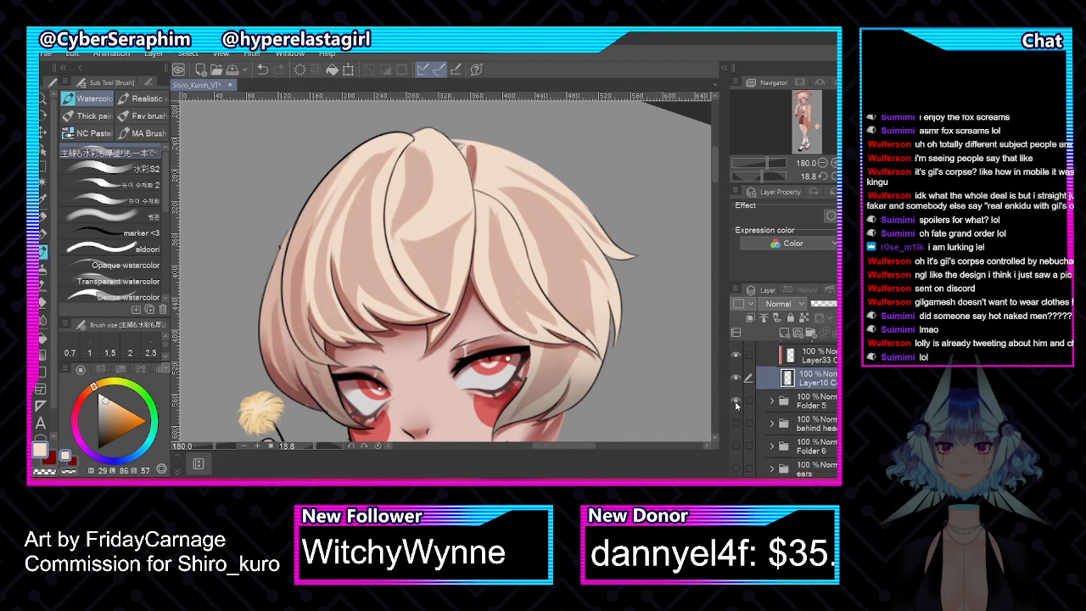
left_click(736, 446)
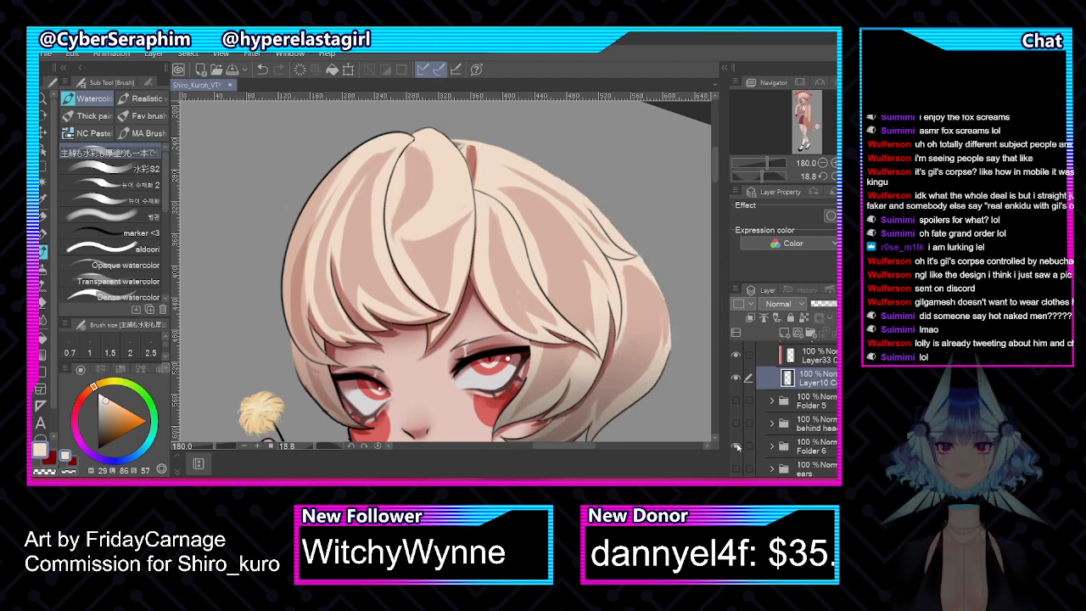
left_click(736, 468)
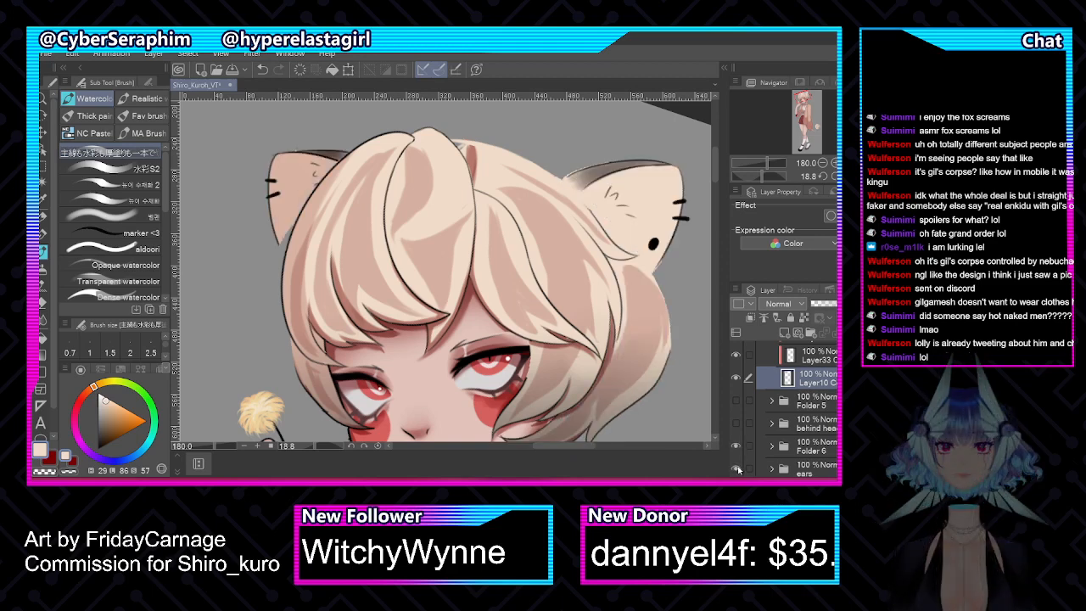
scroll(785, 408, "down", 3)
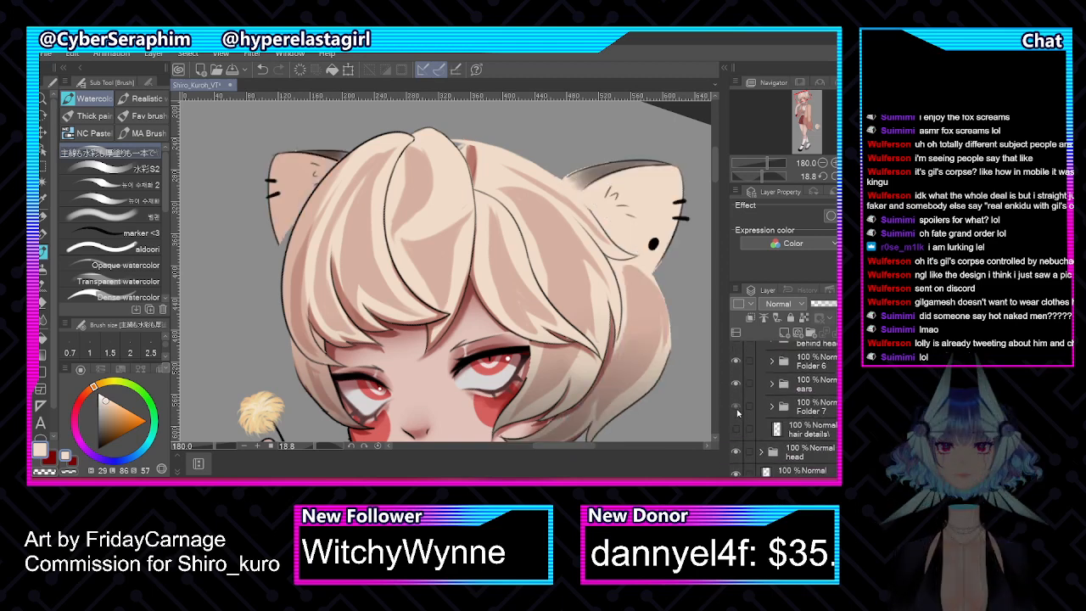
left_click(737, 408)
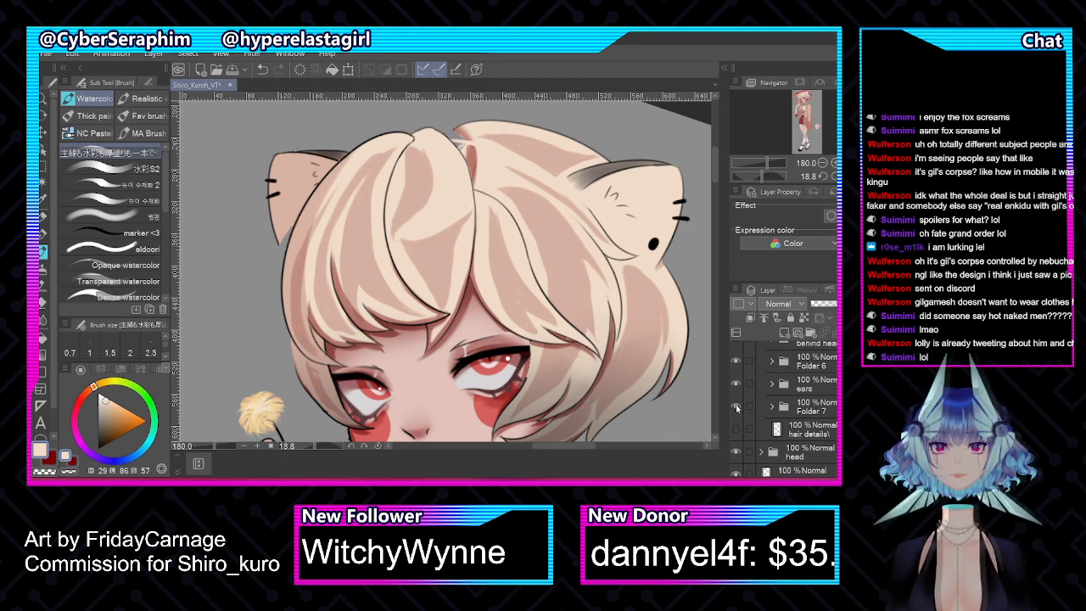
left_click(736, 407)
left_click(736, 408)
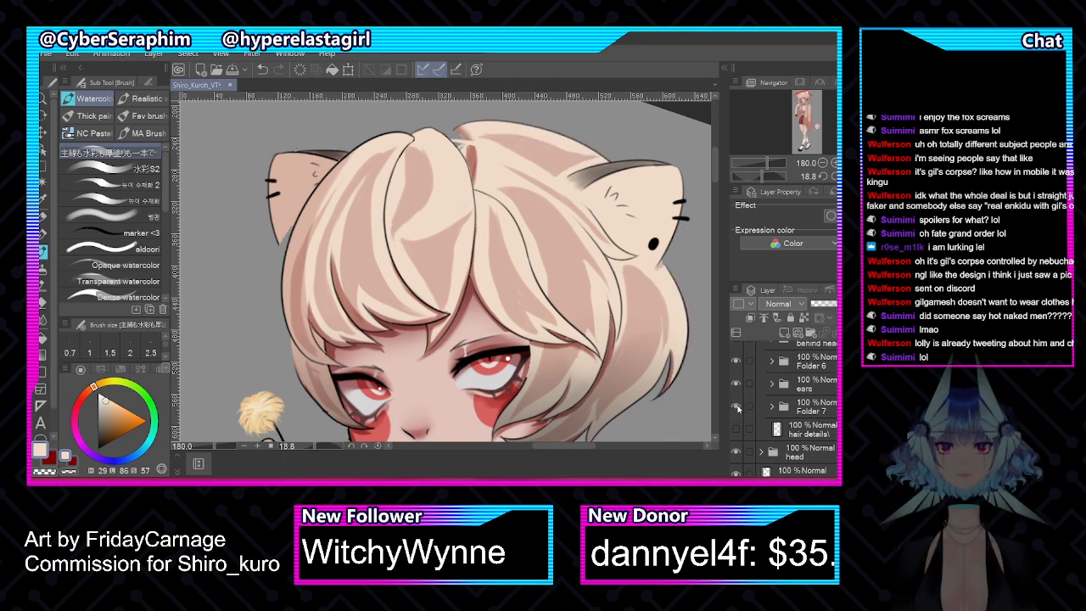
Mirror the canvas and temporarily lower Folder 4 to 58% opacity to check the hair beneath, restoring full opacity
scroll(785, 406, "up", 5)
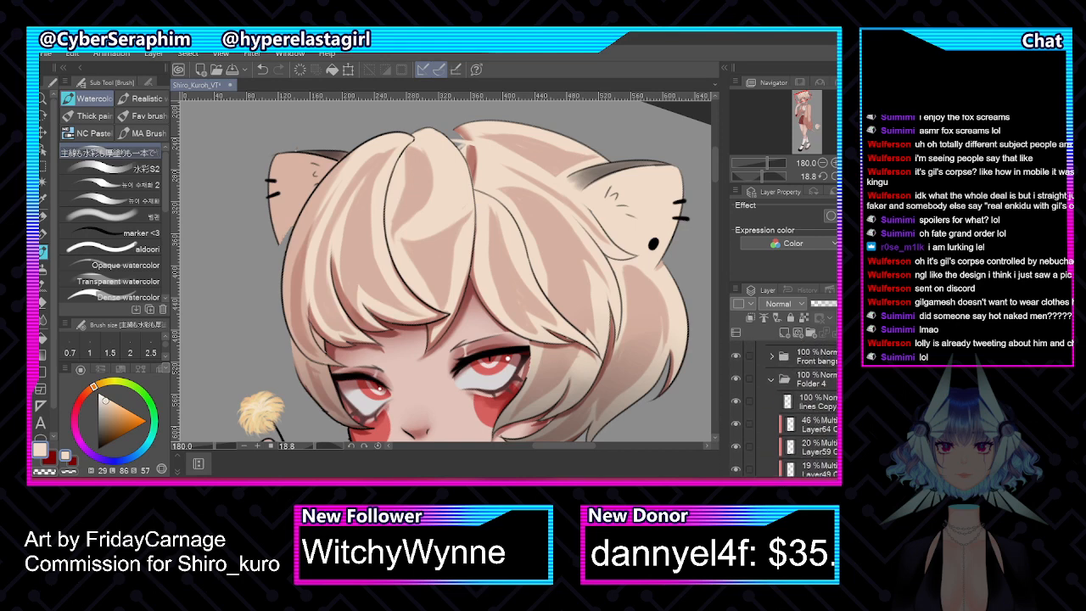
left_click(798, 379)
left_click(833, 304)
key("h")
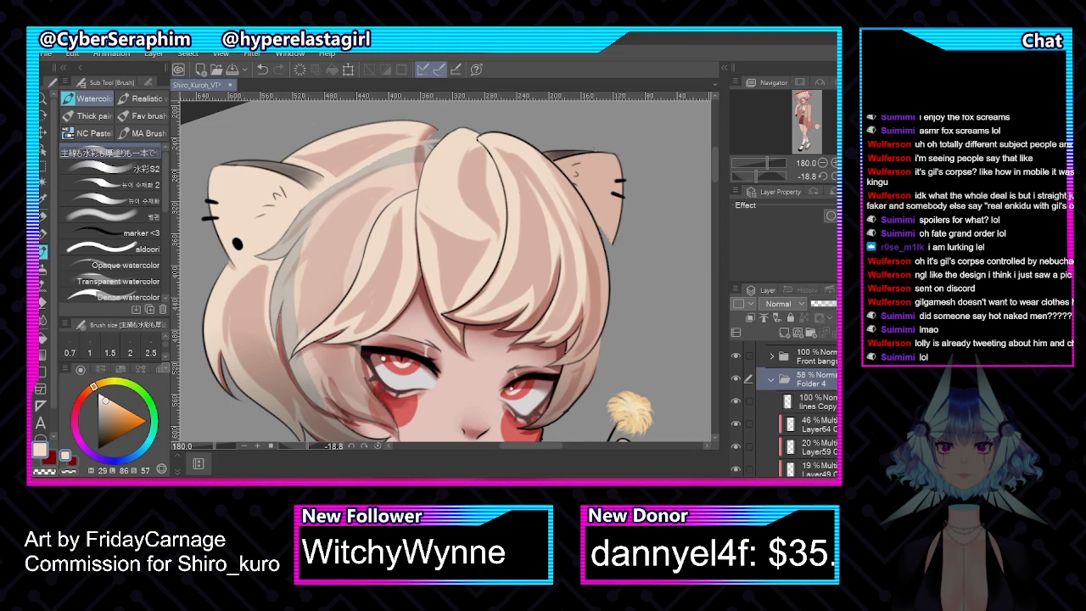
left_click_drag(838, 304, 840, 305)
Select Layer10 in Folder 4 and hide Folder 6, "ears" and Folder 7
scroll(798, 408, "down", 3)
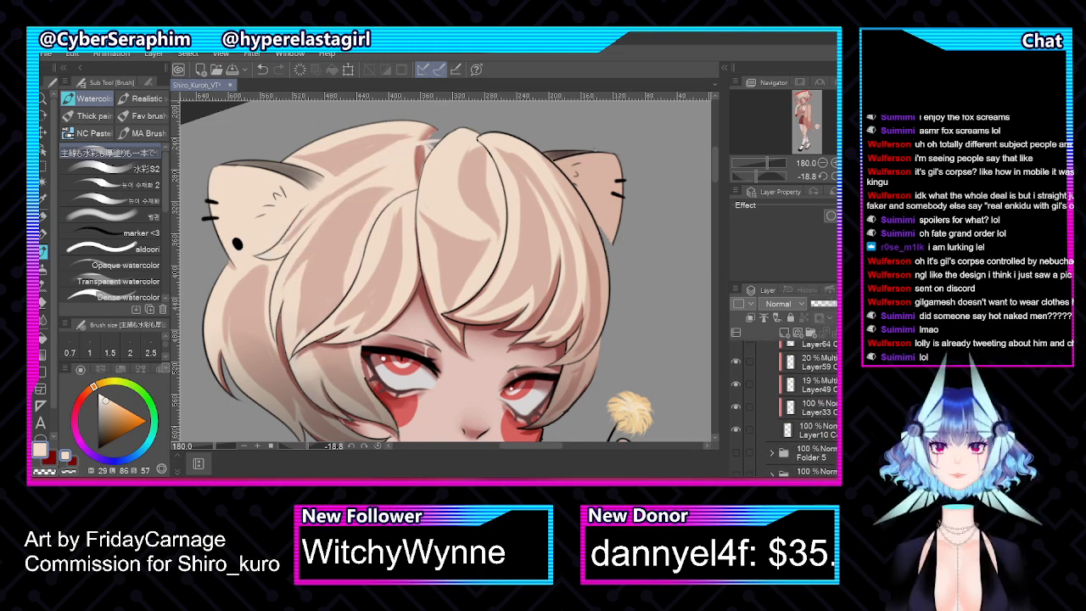
left_click(807, 399)
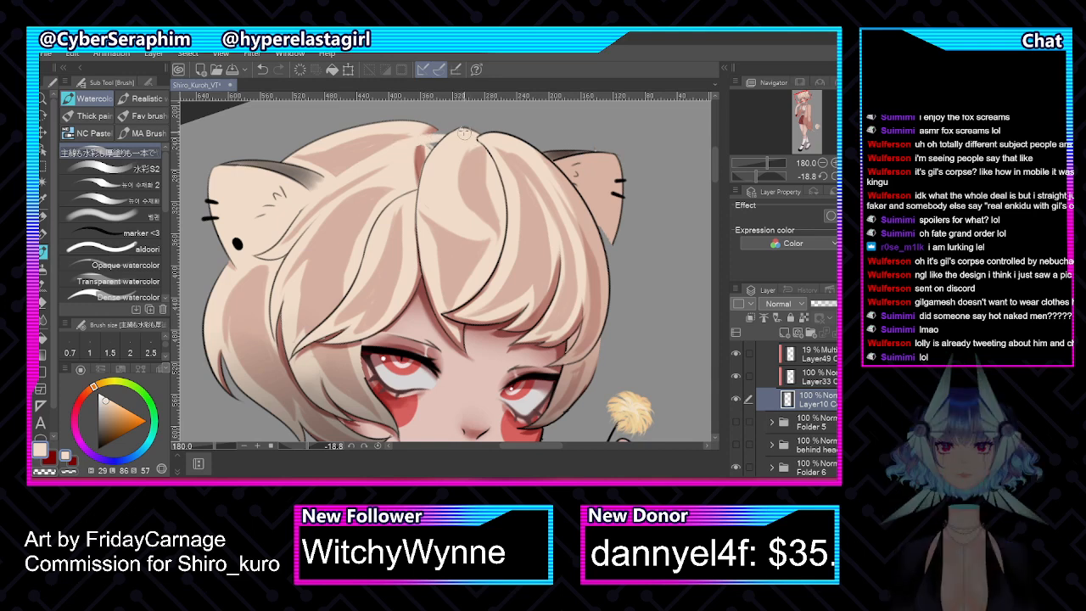
scroll(780, 461, "down", 2)
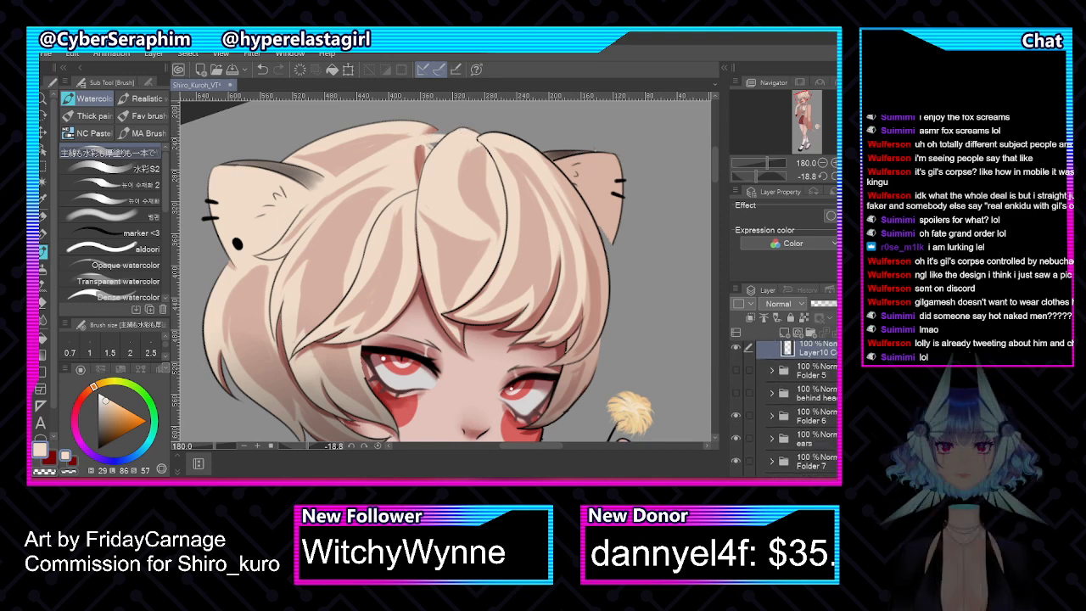
left_click_drag(736, 416, 734, 455)
scroll(783, 409, "down", 3)
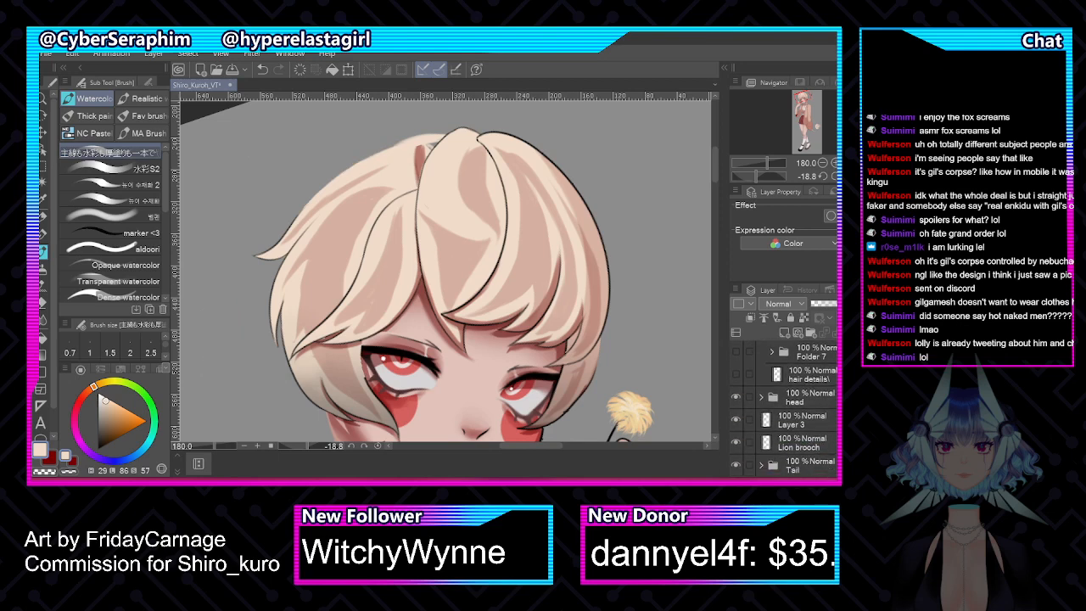
Hide the separate front bangs layer, both front bangs folders and Folder 2, and mirror the canvas
scroll(783, 409, "up", 8)
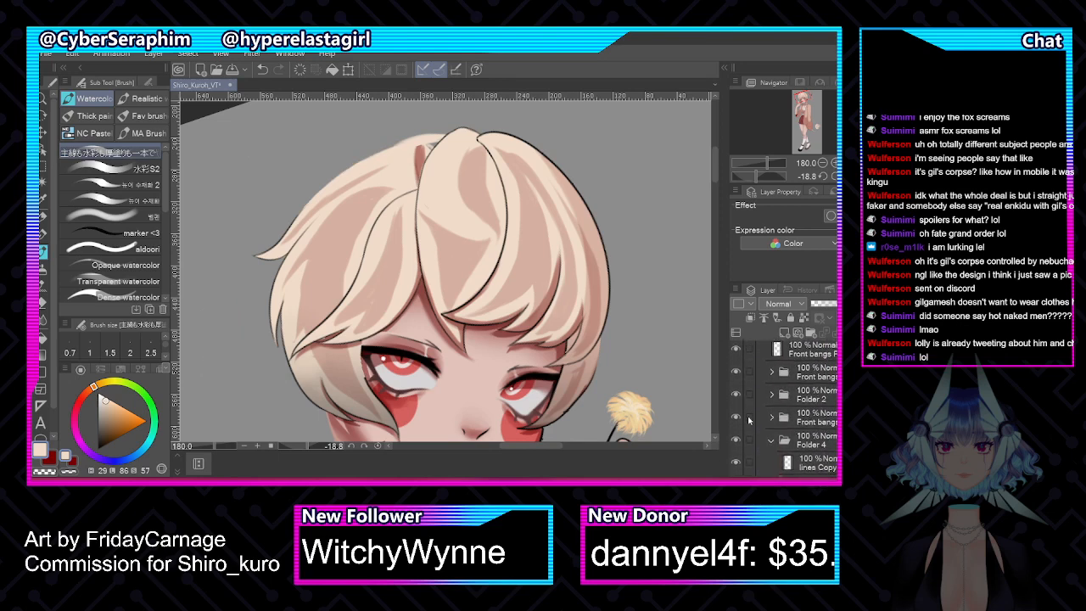
left_click_drag(740, 417, 738, 350)
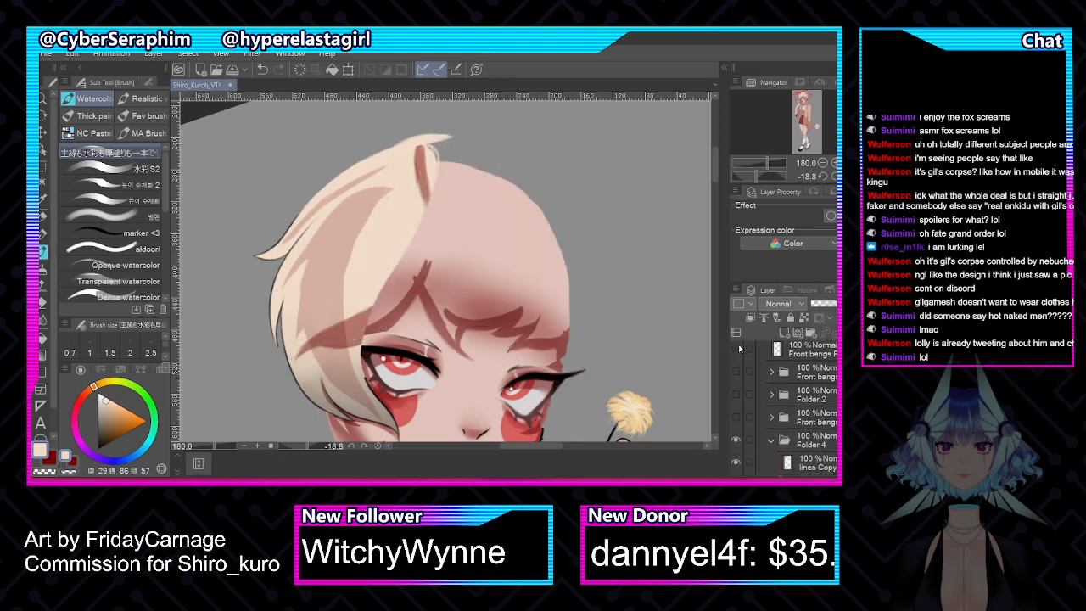
key("h")
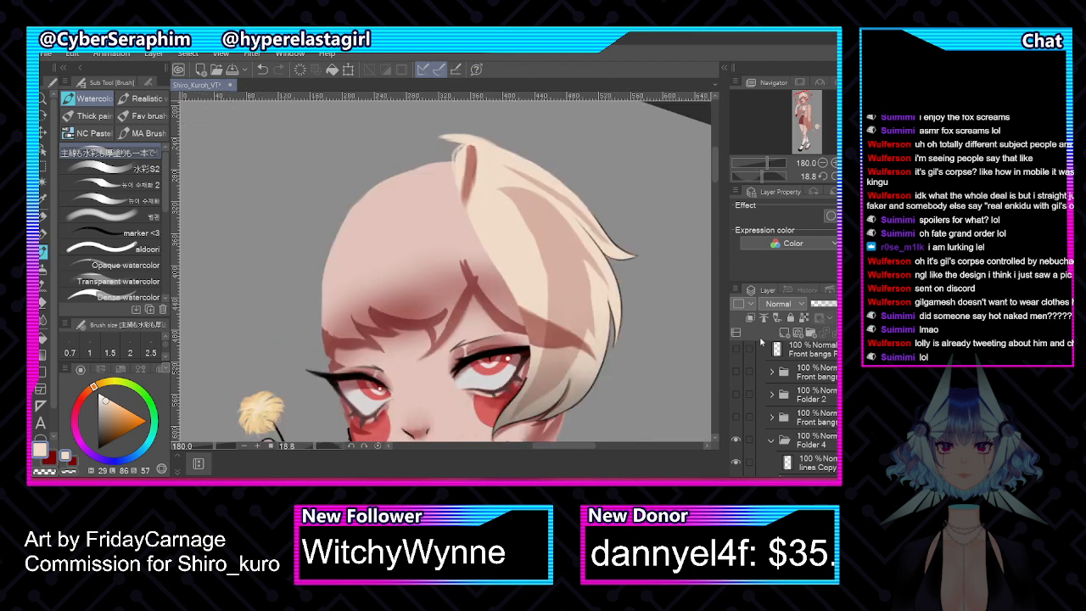
Extend the cream base of the Folder 4 hair at its upper tip on Layer10, past the parting
scroll(781, 391, "down", 5)
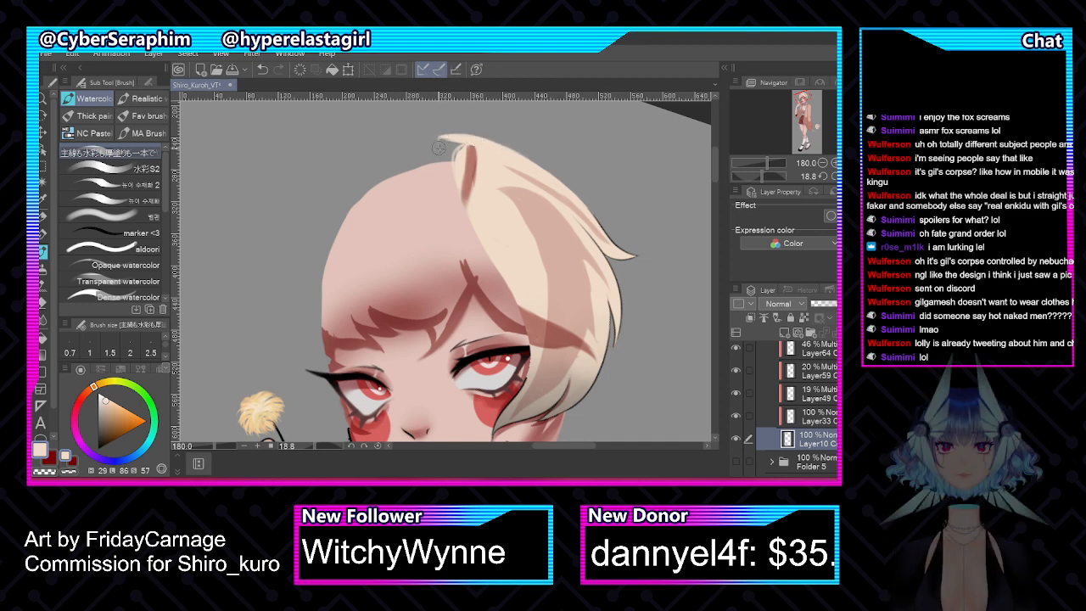
left_click_drag(438, 148, 475, 224)
mouse_move(441, 139)
left_mouse_down()
mouse_move(458, 192)
mouse_move(447, 144)
mouse_move(455, 174)
mouse_move(465, 158)
mouse_move(459, 177)
left_mouse_up()
Sample the dark red "hair multiply" swatch and shade the strand's upper tip on the 46% Multiply layer, Layer64
left_click_drag(484, 226, 297, 100)
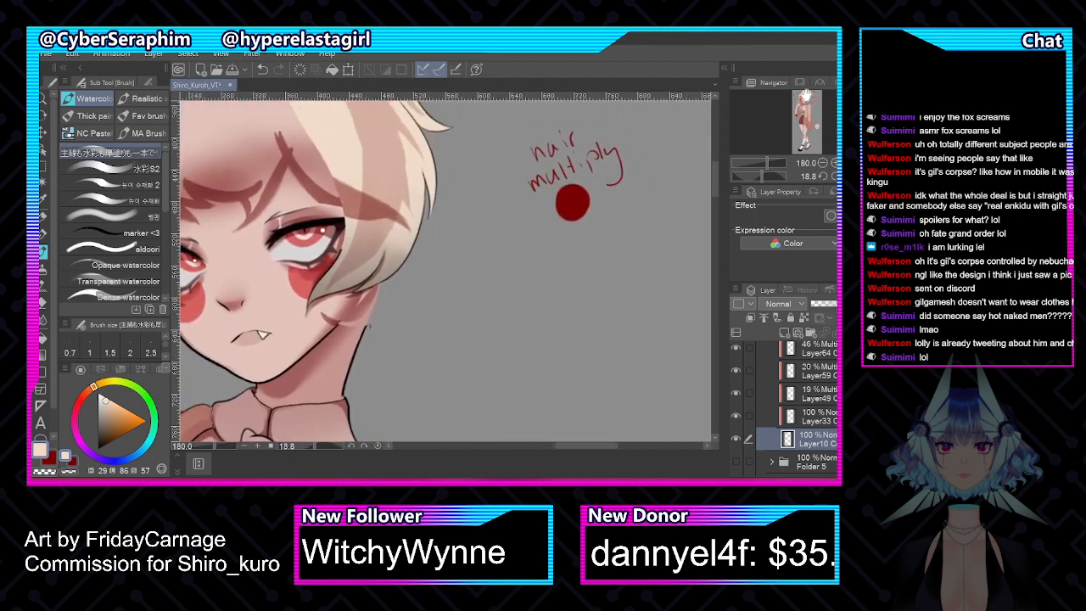
left_click(572, 202, "alt")
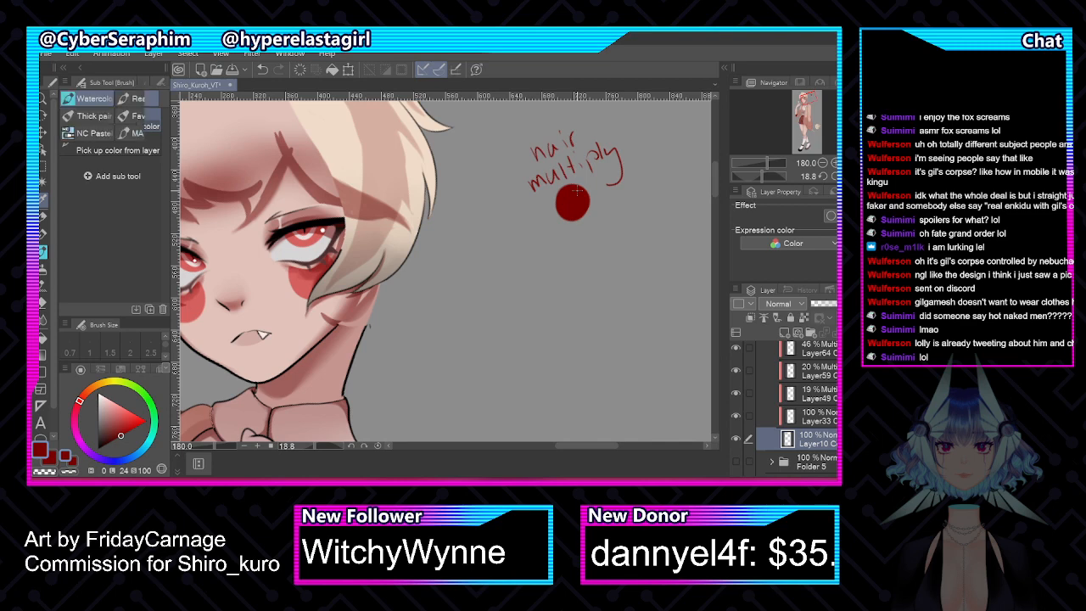
scroll(787, 403, "up", 3)
left_click(802, 415)
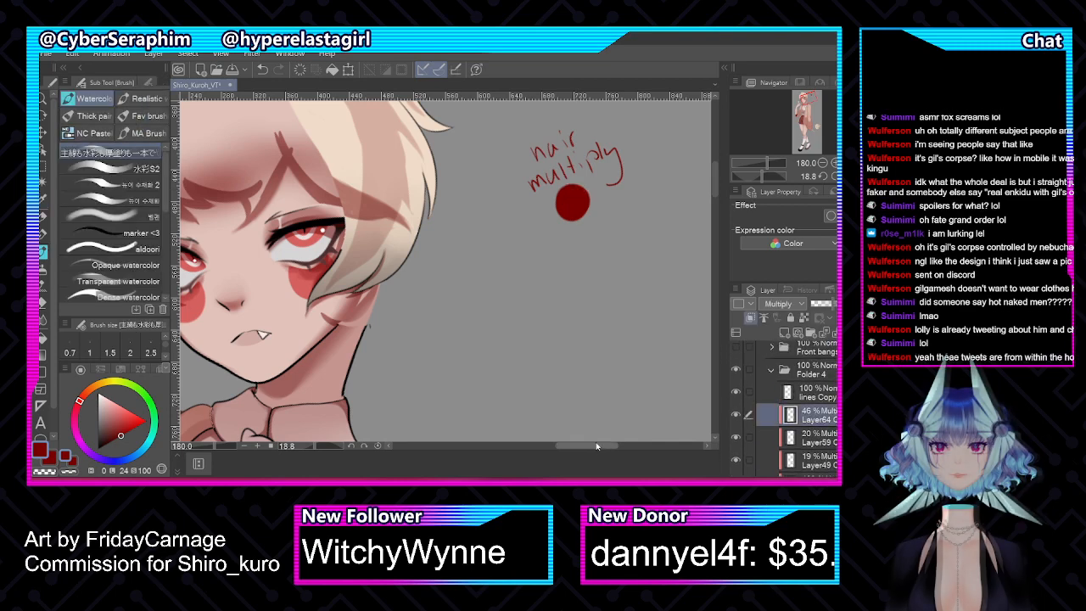
left_click_drag(595, 446, 576, 447)
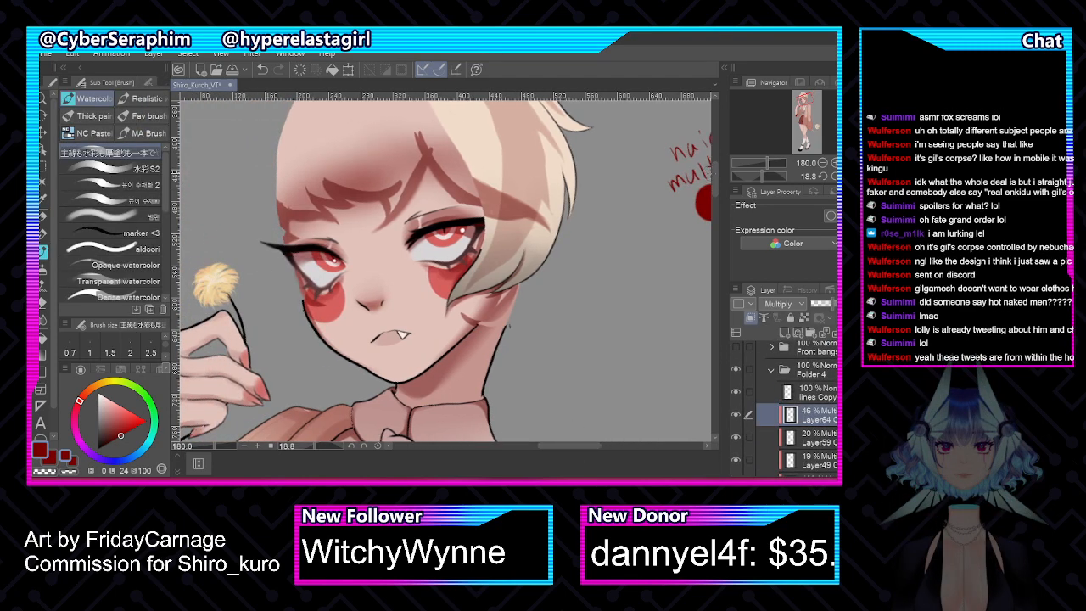
left_click_drag(712, 172, 711, 158)
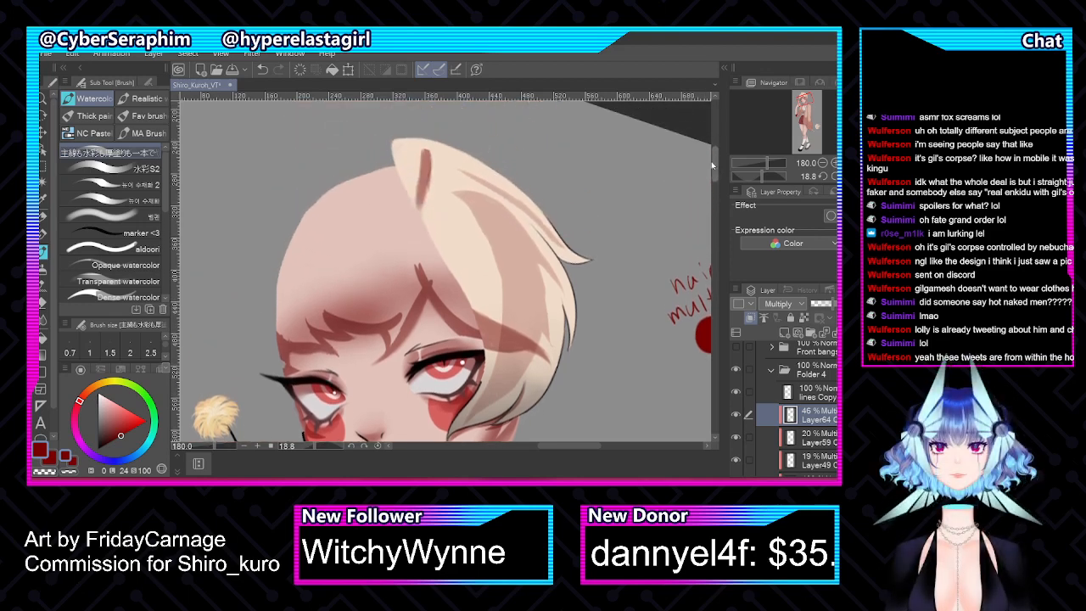
mouse_move(400, 134)
left_mouse_down()
mouse_move(396, 163)
mouse_move(405, 168)
mouse_move(414, 135)
mouse_move(412, 208)
left_mouse_up()
left_click_drag(421, 151, 425, 125)
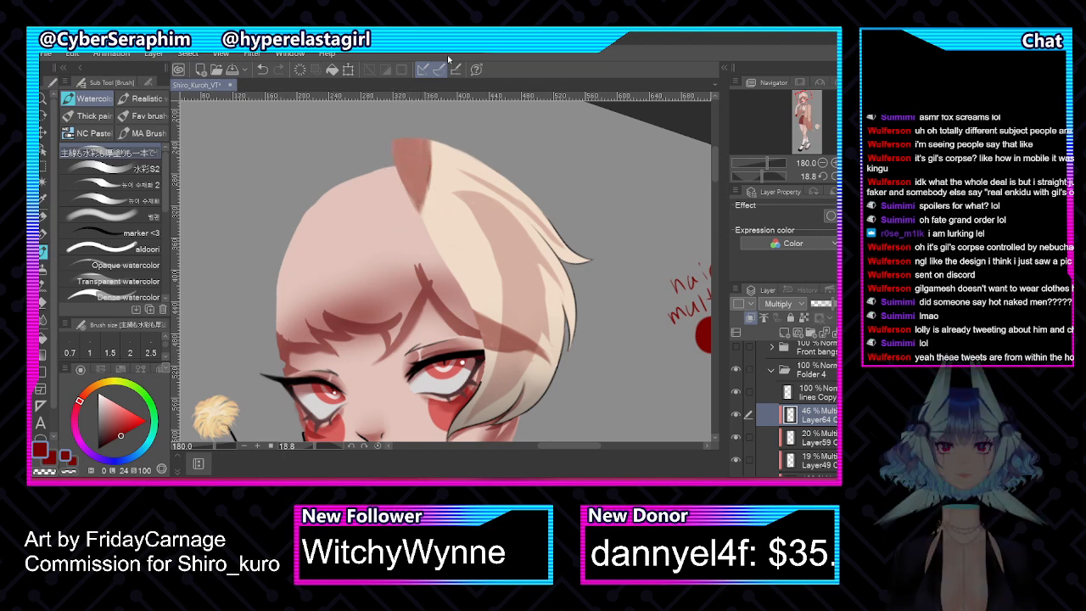
Check the Layer59 shading by toggling its visibility, and sample the cream hair colour with Layer10 selected
left_click(735, 437)
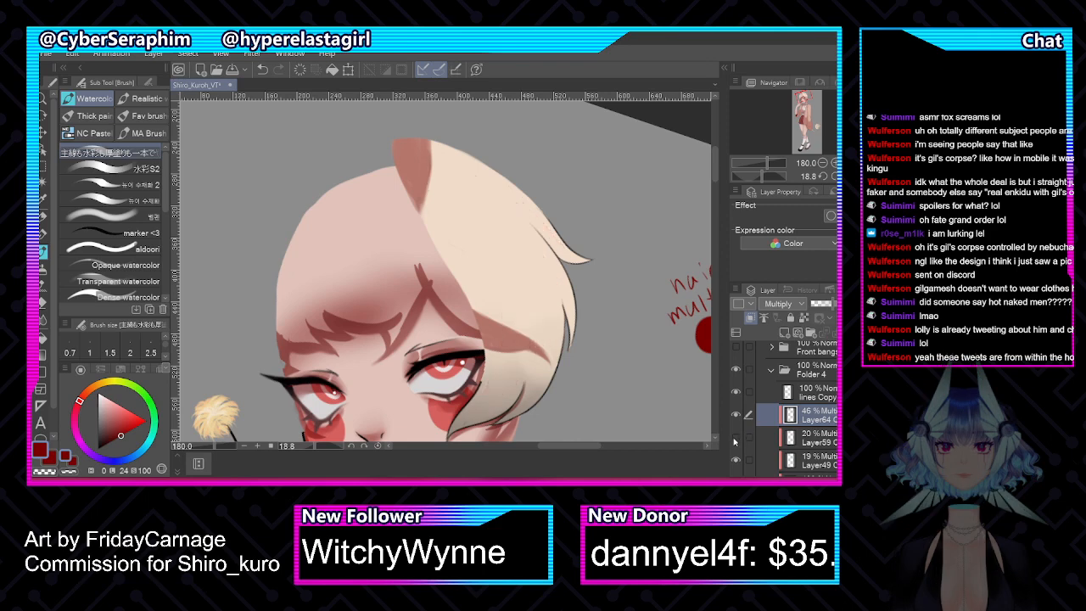
left_click(736, 437)
left_click(810, 440)
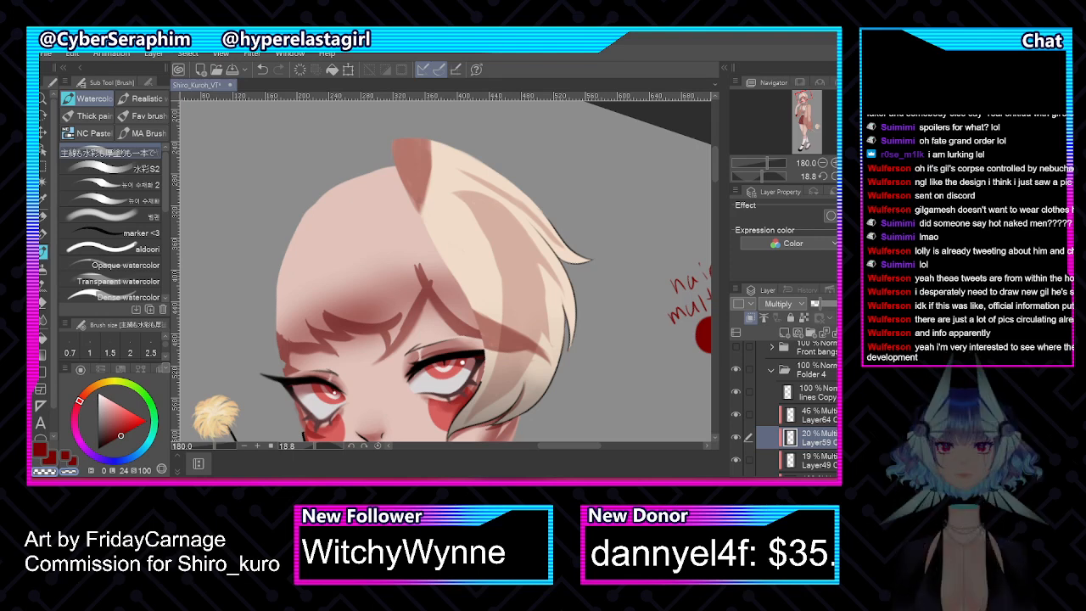
scroll(785, 407, "down", 4)
left_click(802, 402)
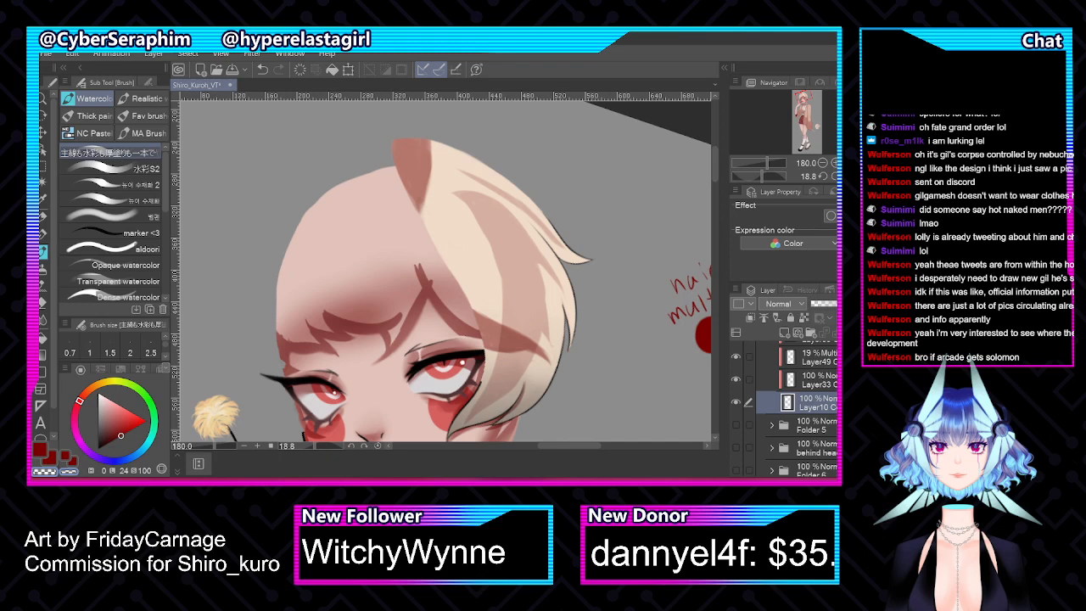
key("c")
left_click(437, 155, "alt")
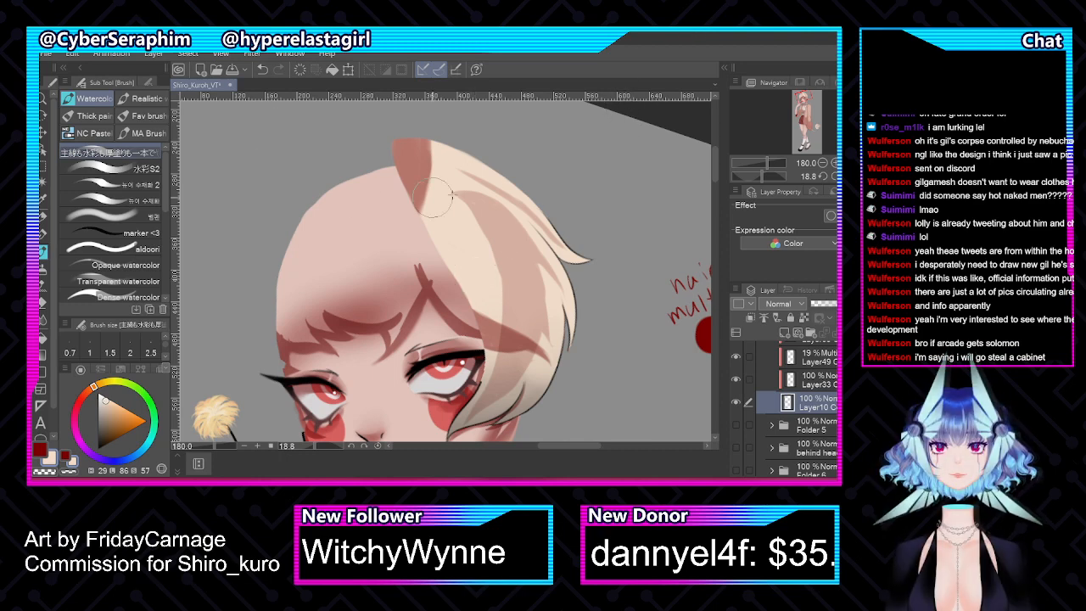
Outline the side strand's inner edge beside the eye in black on Folder 4's "lines Copy" layer
scroll(407, 220, "down", 3)
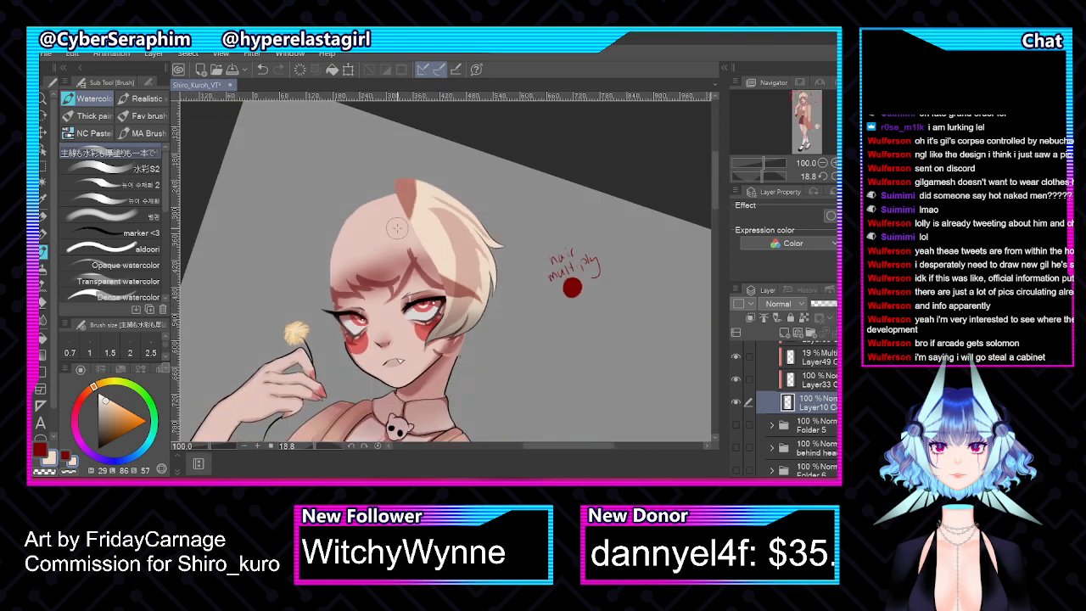
scroll(399, 230, "up", 3)
scroll(416, 245, "up", 1)
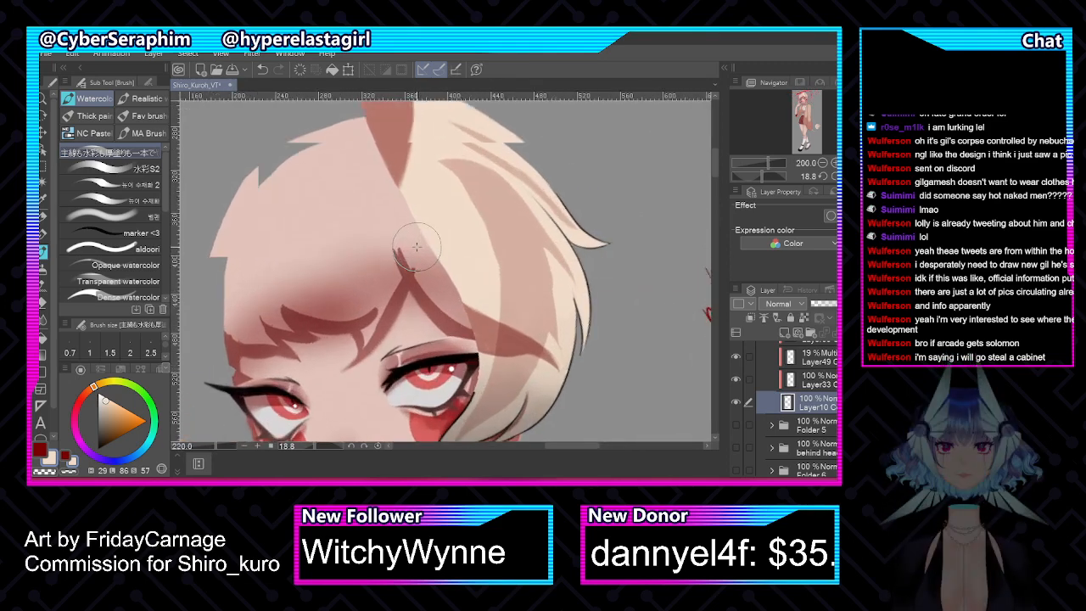
scroll(416, 247, "up", 1)
scroll(785, 407, "up", 3)
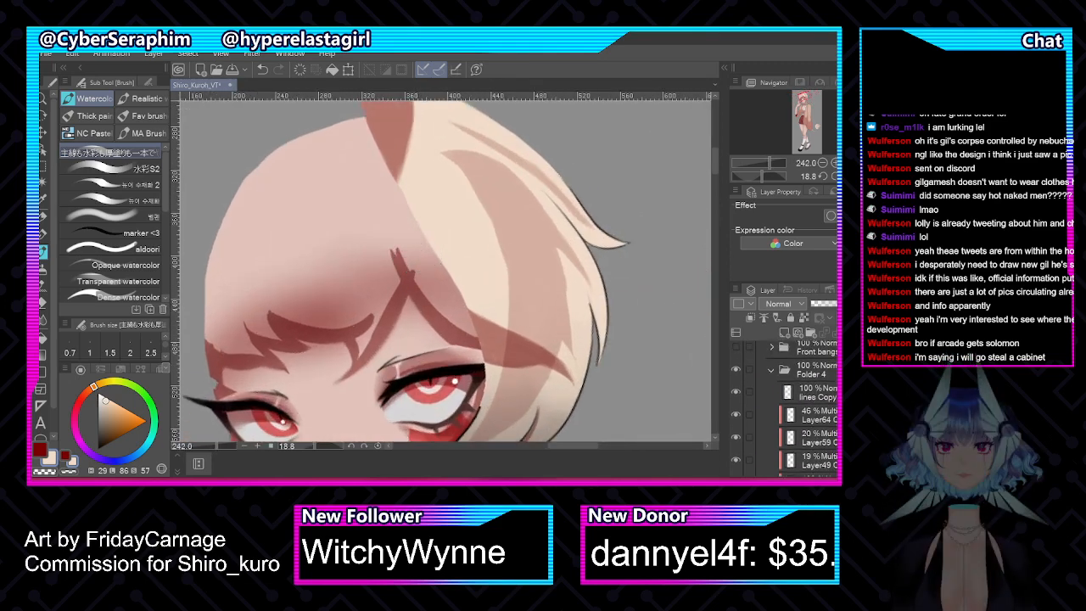
left_click(806, 398)
left_click_drag(107, 443, 98, 449)
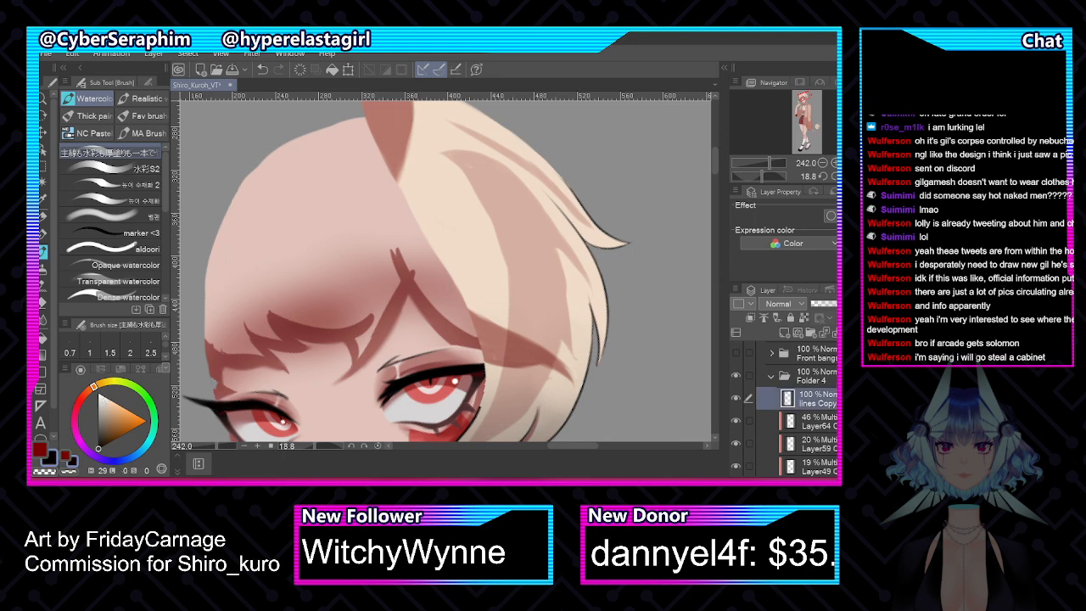
left_click_drag(714, 159, 714, 163)
key("h")
scroll(415, 180, "up", 2)
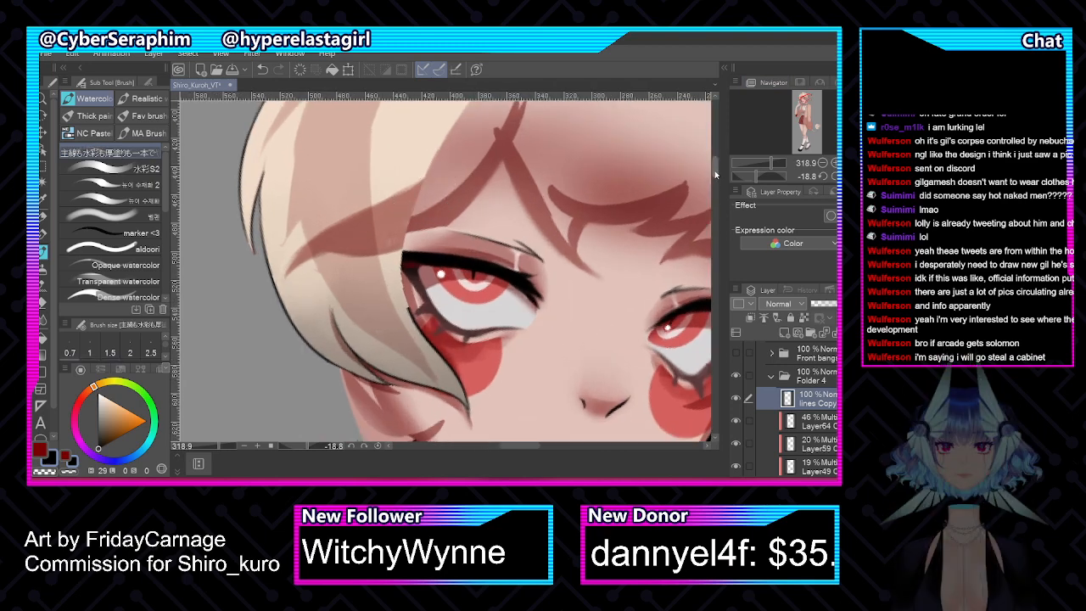
left_click_drag(715, 174, 714, 171)
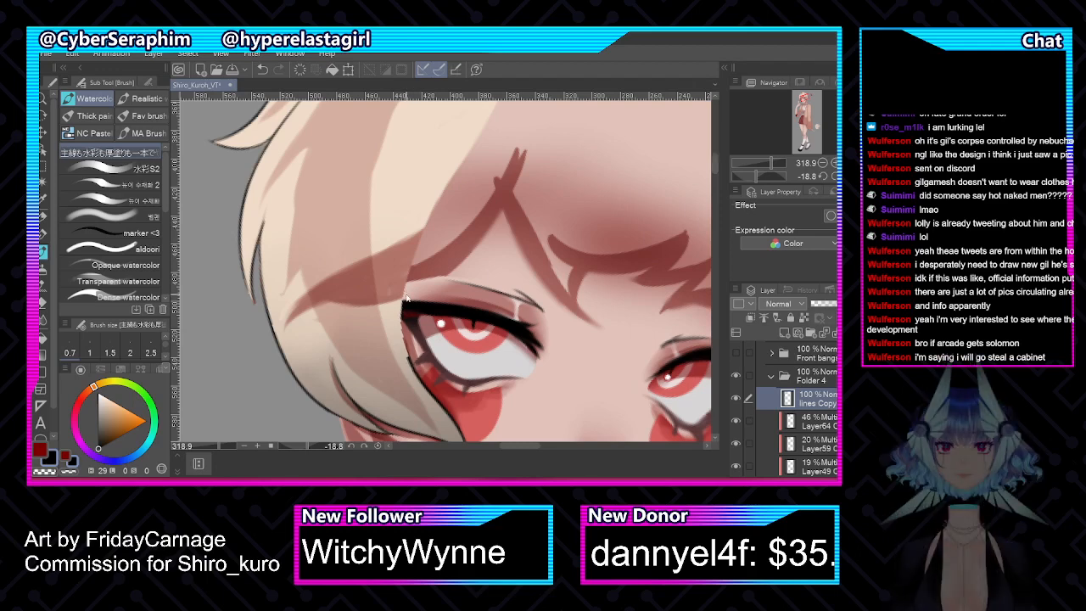
key("bracketright")
mouse_move(404, 348)
left_mouse_down()
mouse_move(403, 293)
mouse_move(421, 236)
left_mouse_up()
left_click_drag(407, 276, 435, 206)
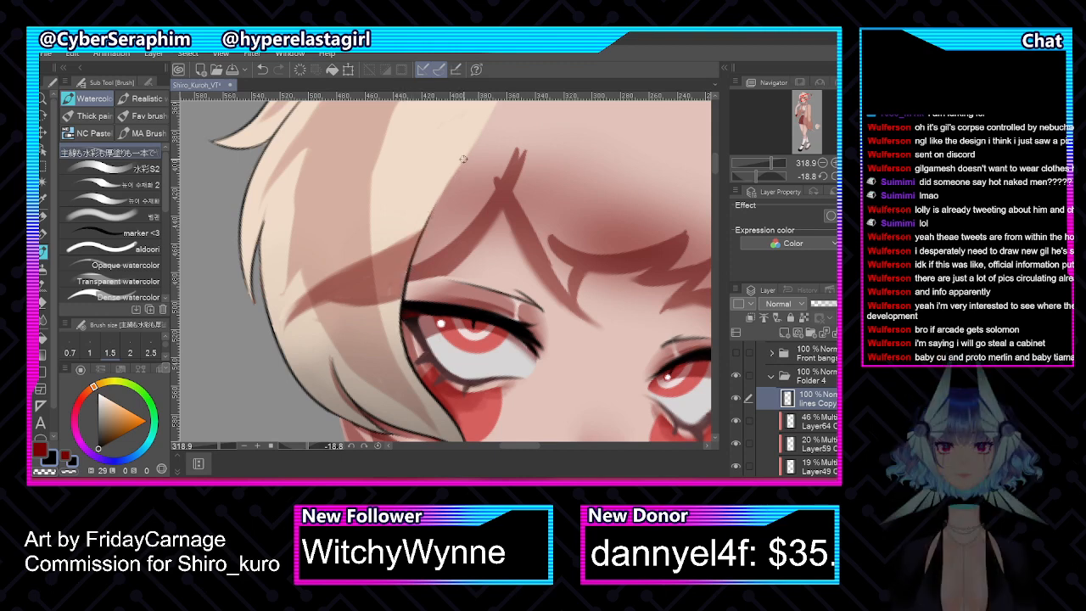
Continue the black outline up the side strand's inner edge across the forehead towards the parting
key("h")
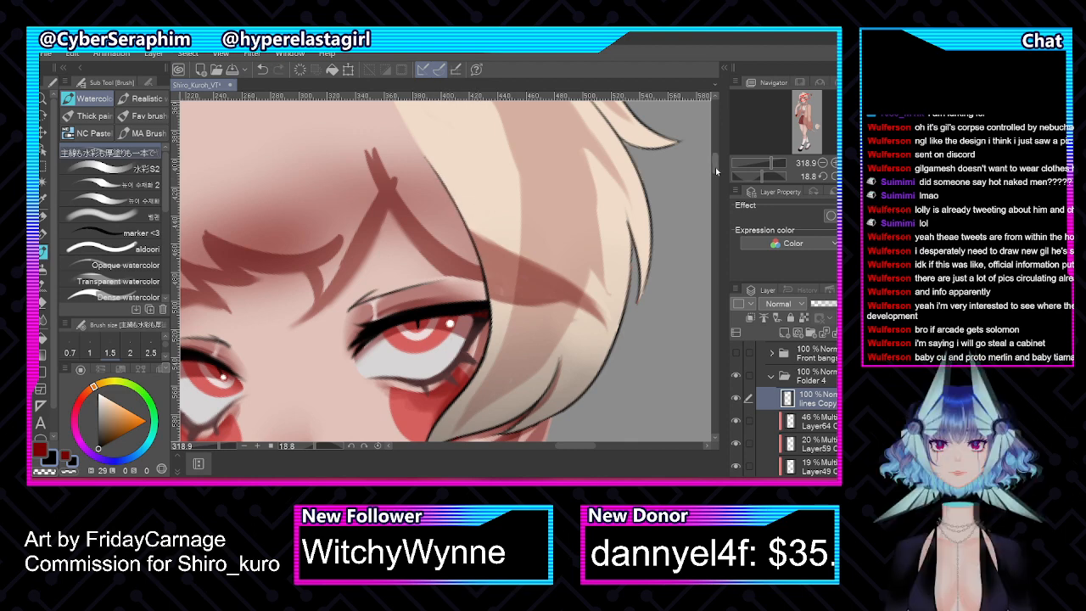
scroll(716, 169, "up", 2)
key("h")
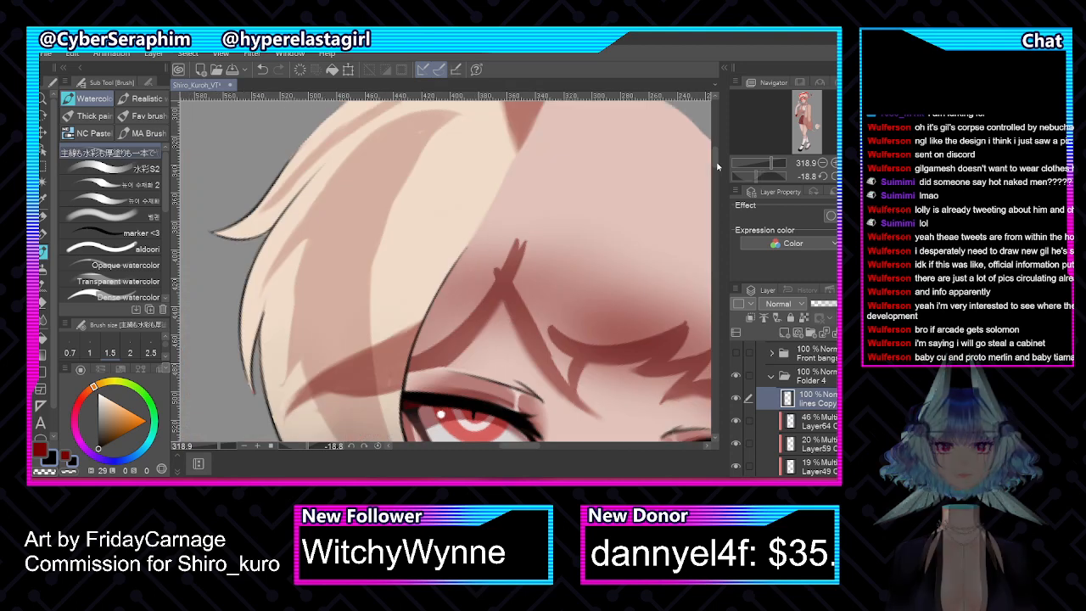
key("]")
left_click_drag(442, 281, 498, 178)
mouse_move(453, 266)
left_mouse_down()
mouse_move(496, 196)
mouse_move(471, 238)
left_mouse_up()
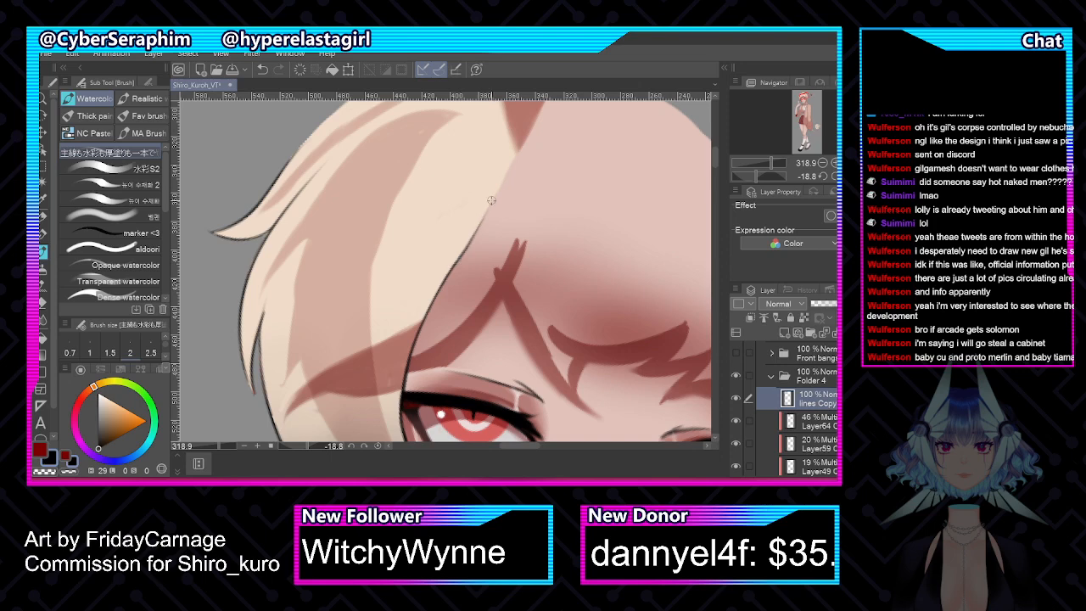
left_click_drag(450, 273, 512, 167)
Examine the outlined side strand against the face at several zoom levels and in mirrored view
left_click_drag(715, 158, 715, 171)
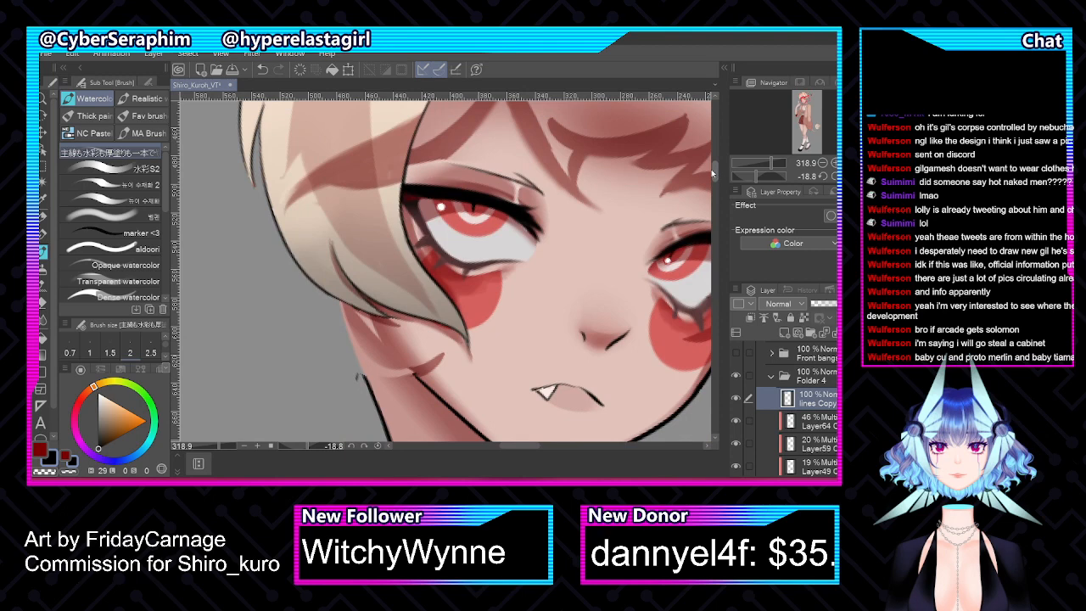
scroll(346, 221, "down", 5)
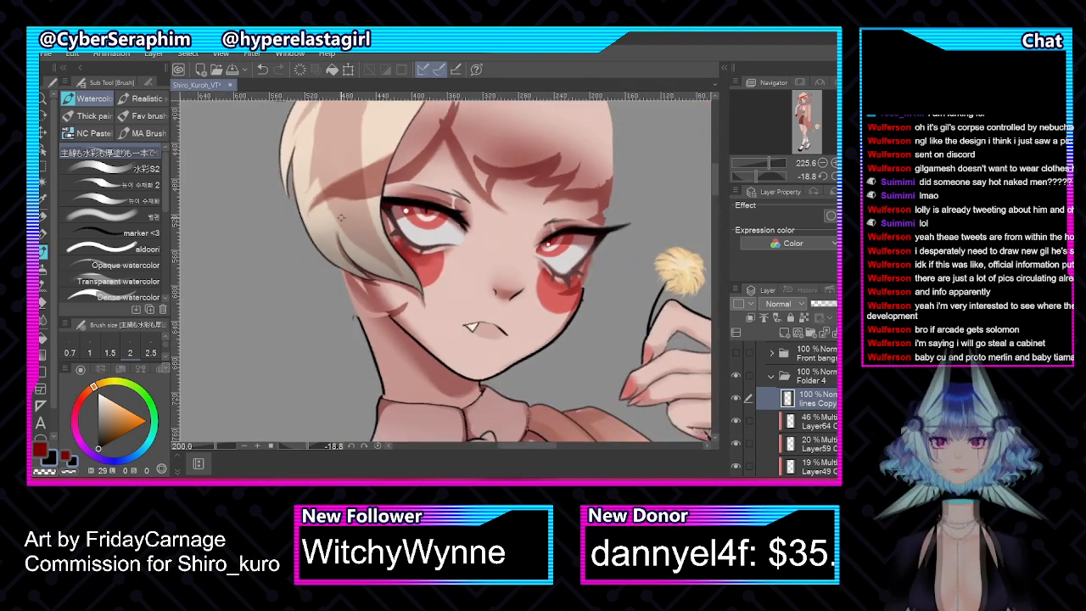
scroll(339, 215, "up", 3)
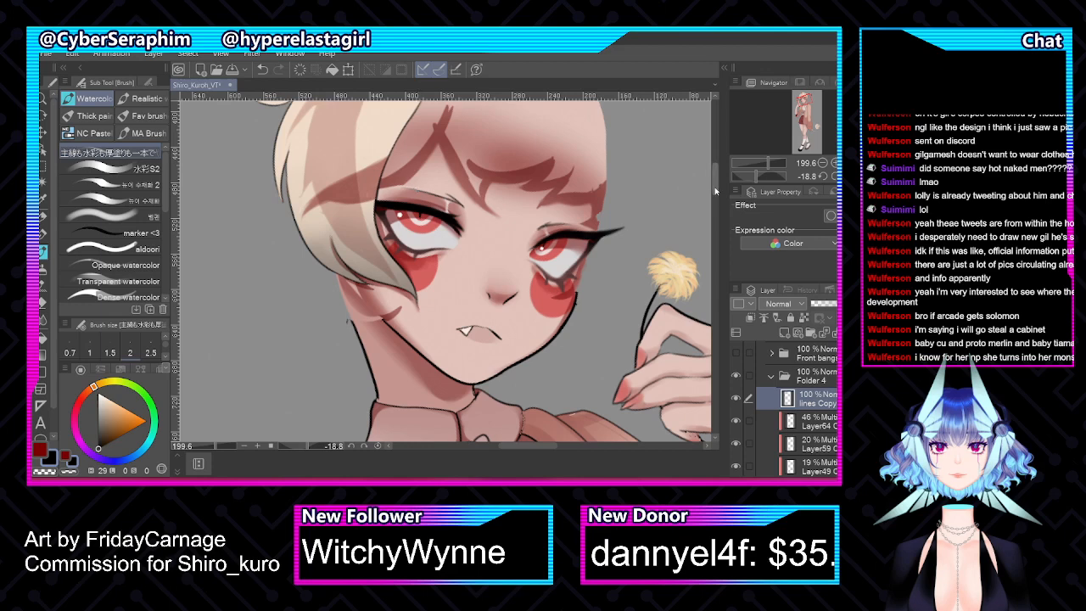
left_click_drag(714, 186, 712, 176)
scroll(568, 193, "up", 1)
scroll(569, 192, "down", 7)
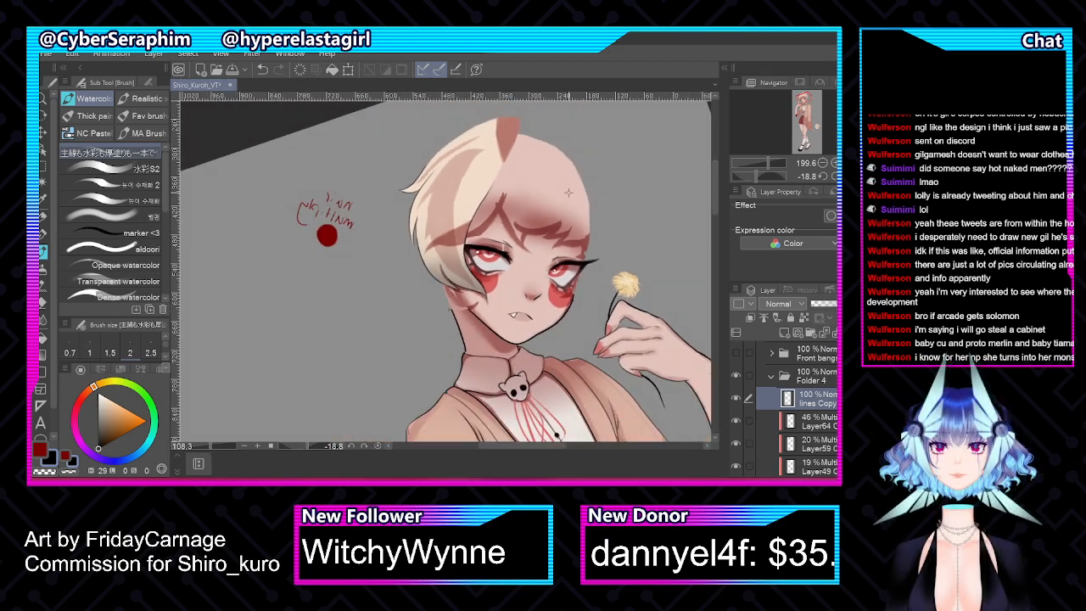
scroll(568, 192, "up", 3)
key("h")
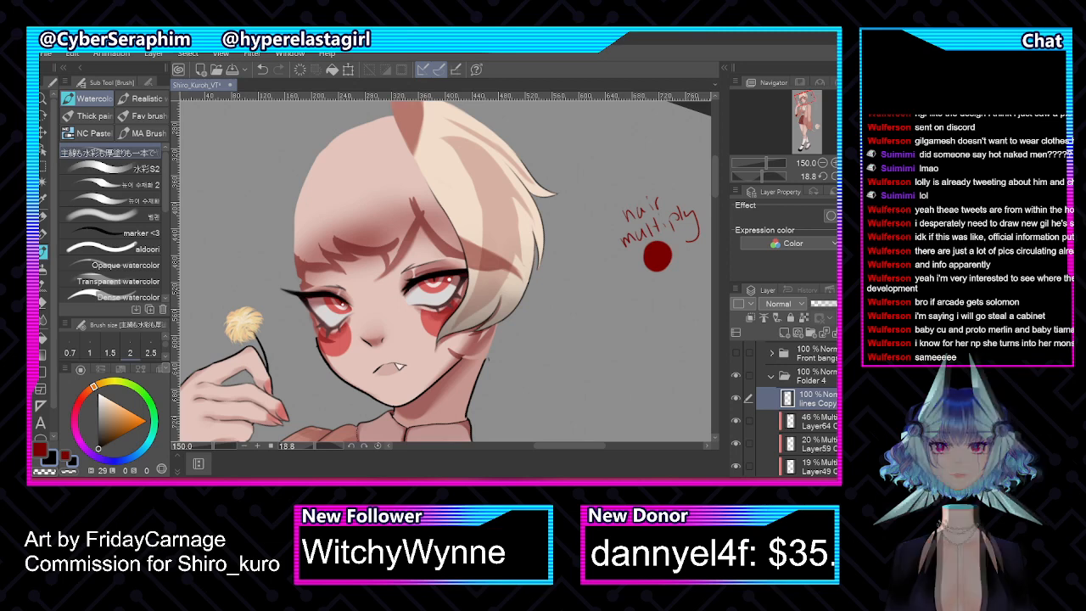
Collapse Folder 4 and check the hair pieces by toggling Folder 4 and Folder 5
left_click(771, 376)
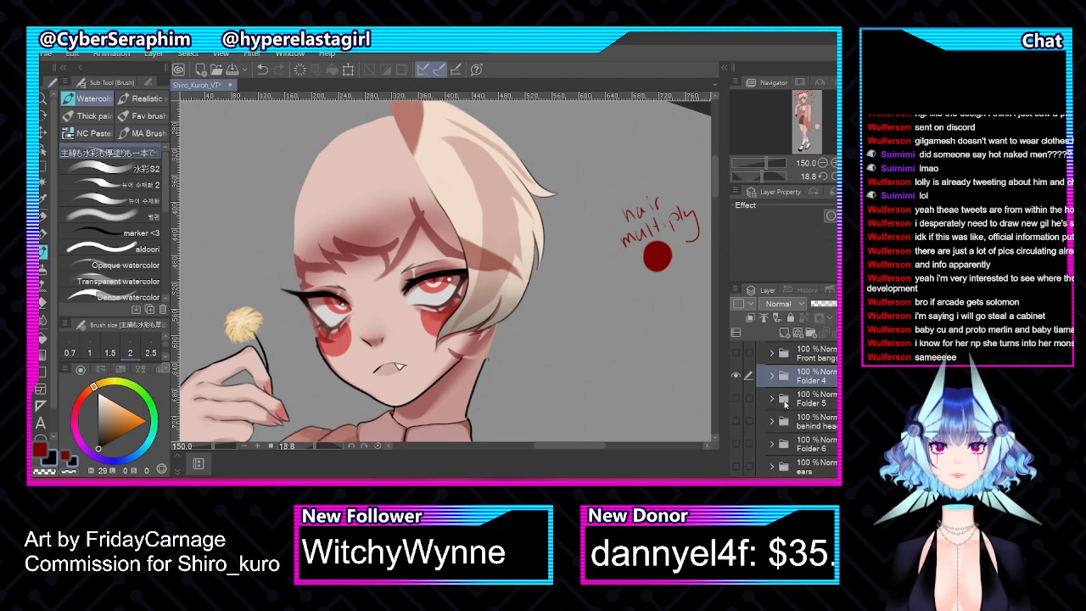
left_click_drag(715, 186, 715, 181)
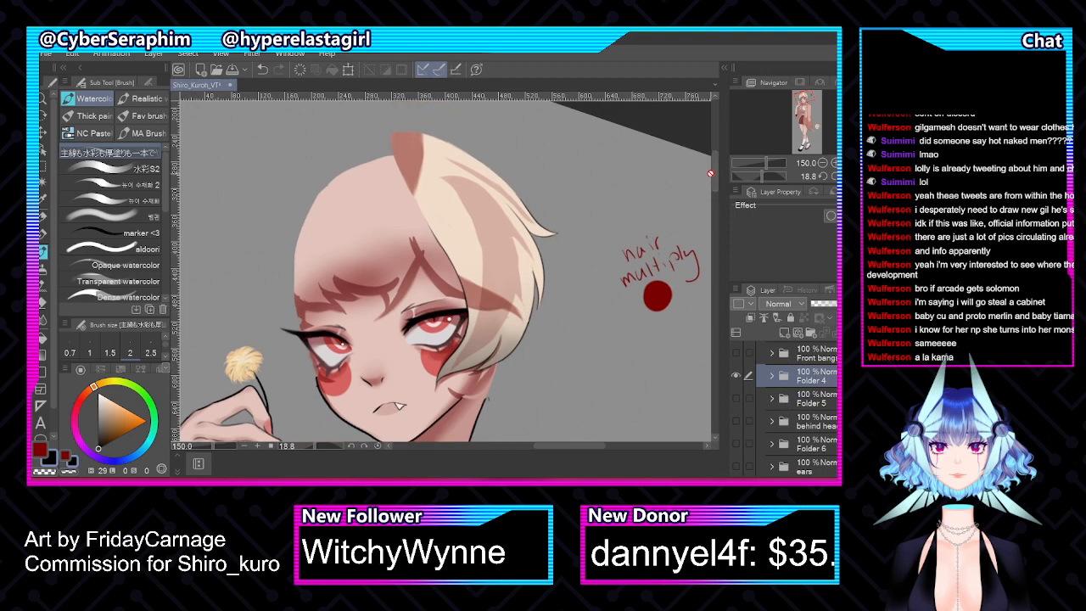
left_click(737, 376)
left_click(737, 376)
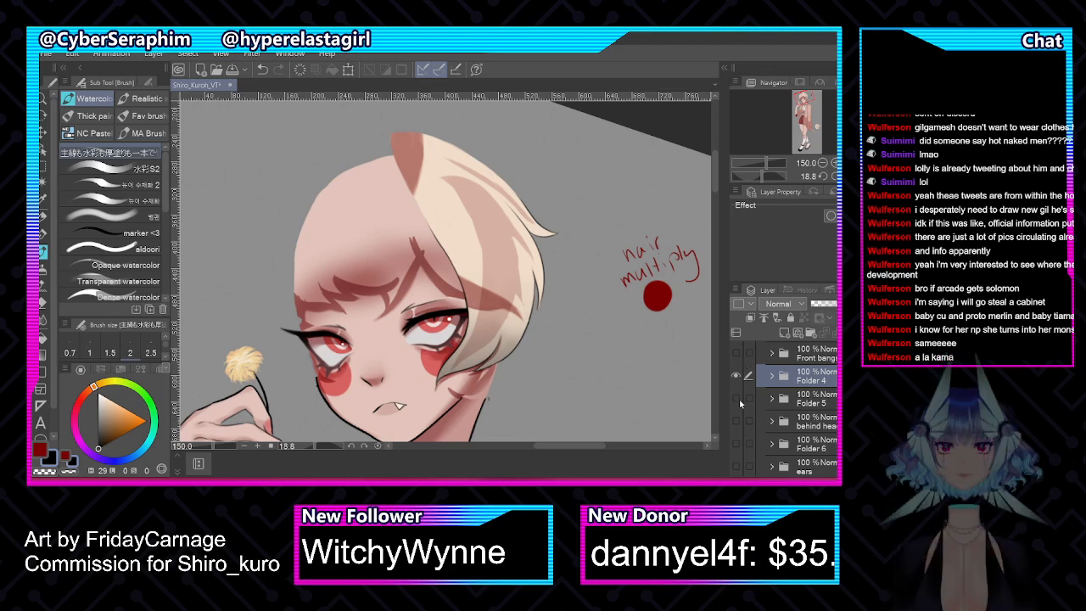
left_click(736, 398)
left_click(736, 398)
Show the two front bangs folders above Folder 4, leaving Folder 2 hidden
scroll(789, 399, "up", 3)
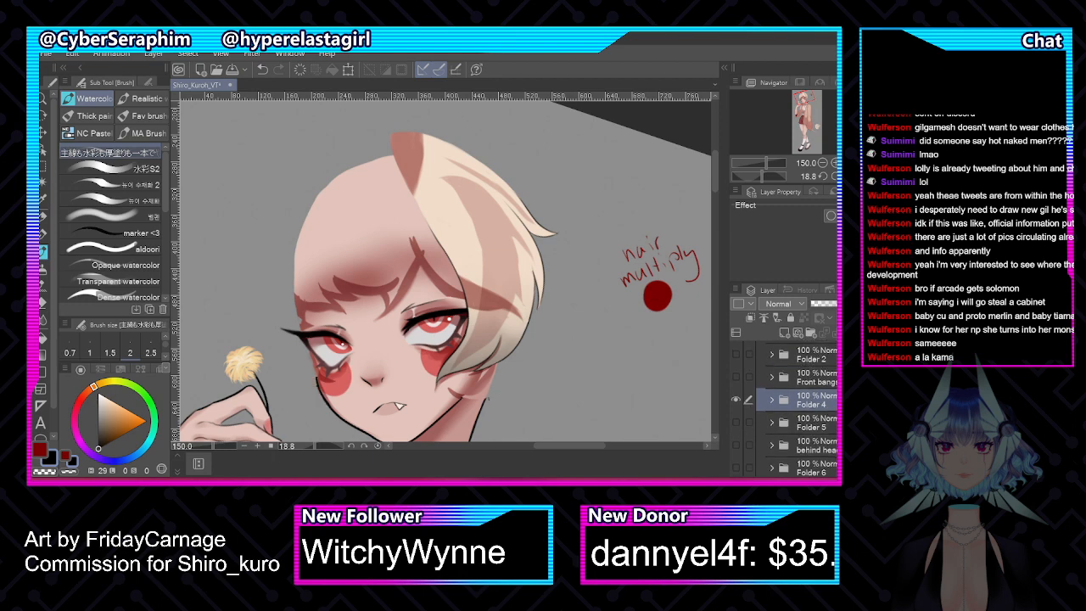
left_click(735, 436)
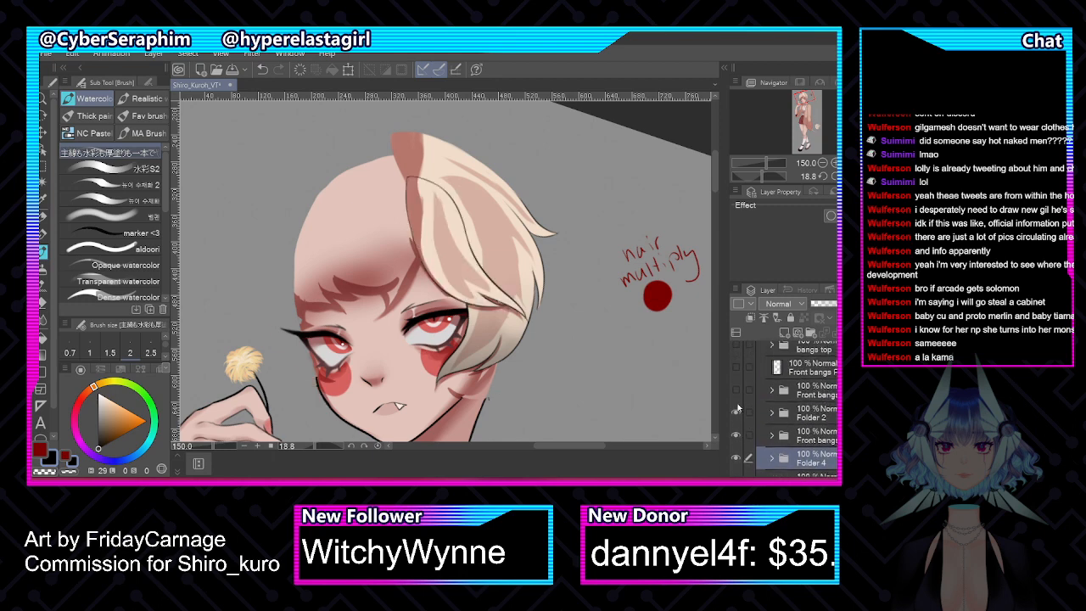
left_click(735, 389)
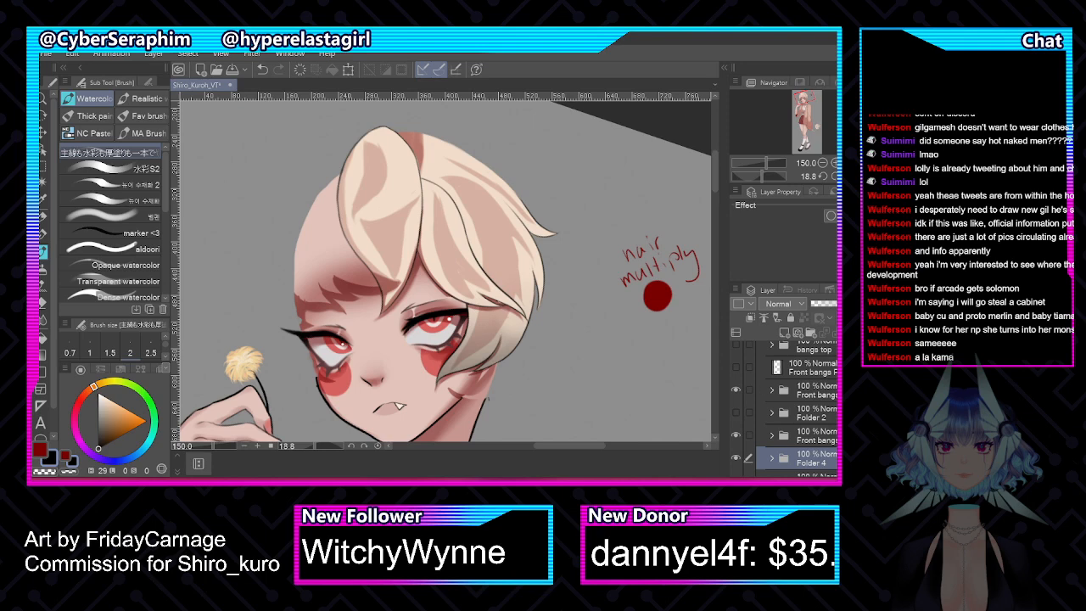
Show the Front bangs layer that sits directly above the front bangs folders
scroll(736, 414, "up", 1)
left_click(736, 397)
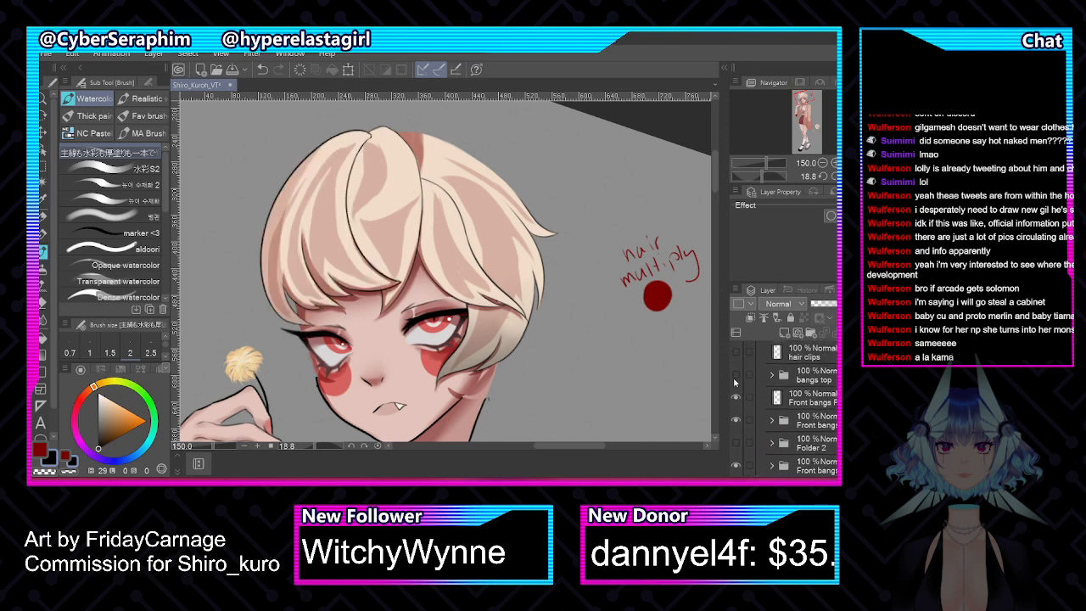
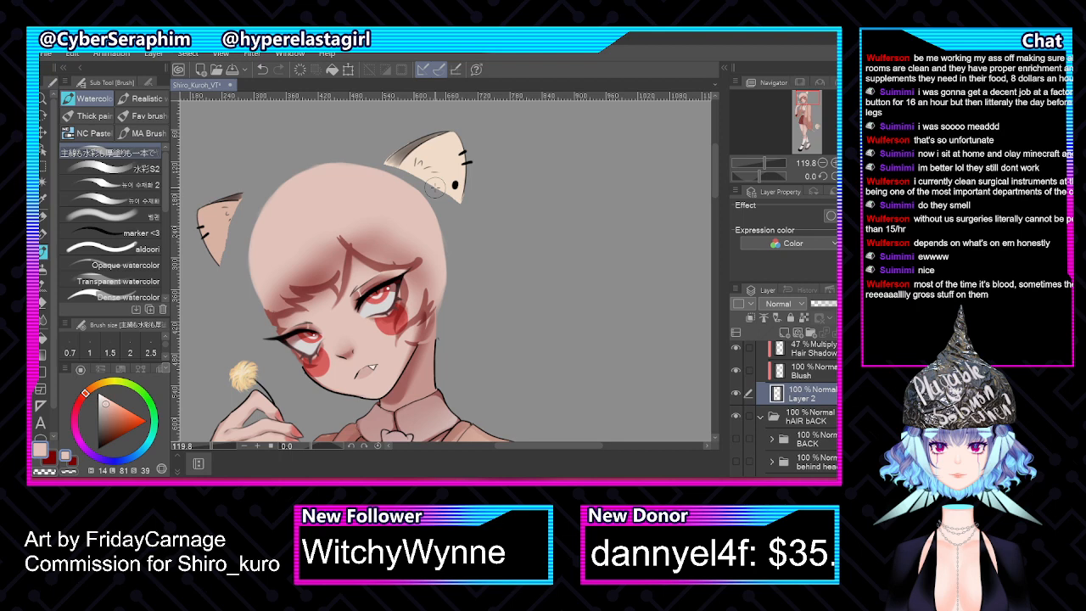
Check the head in mirrored view and extend the skin colour along the head's outer edge on Layer 2
key("h")
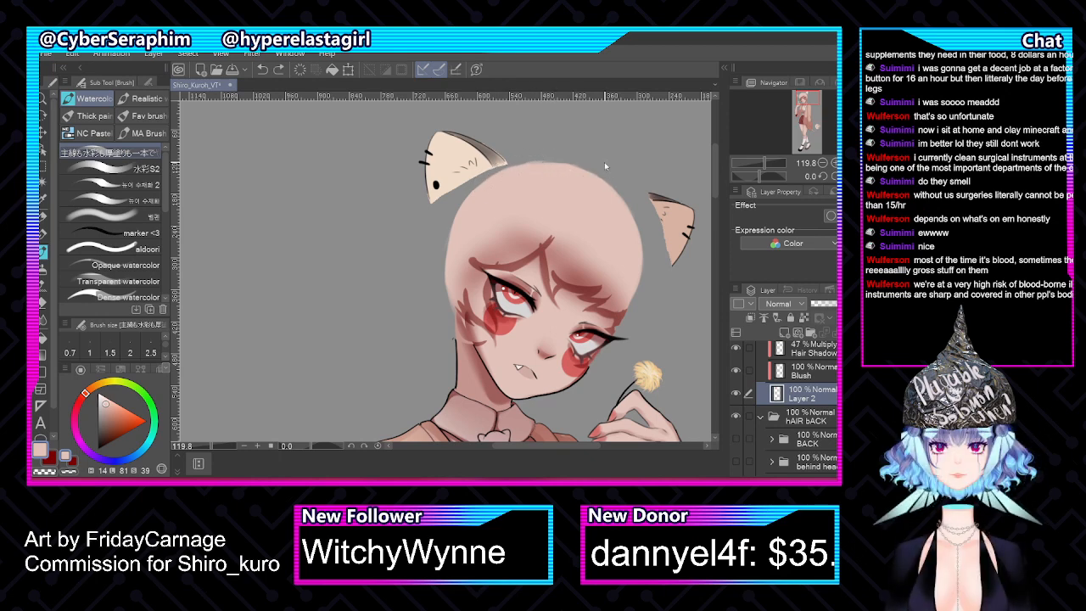
key("h")
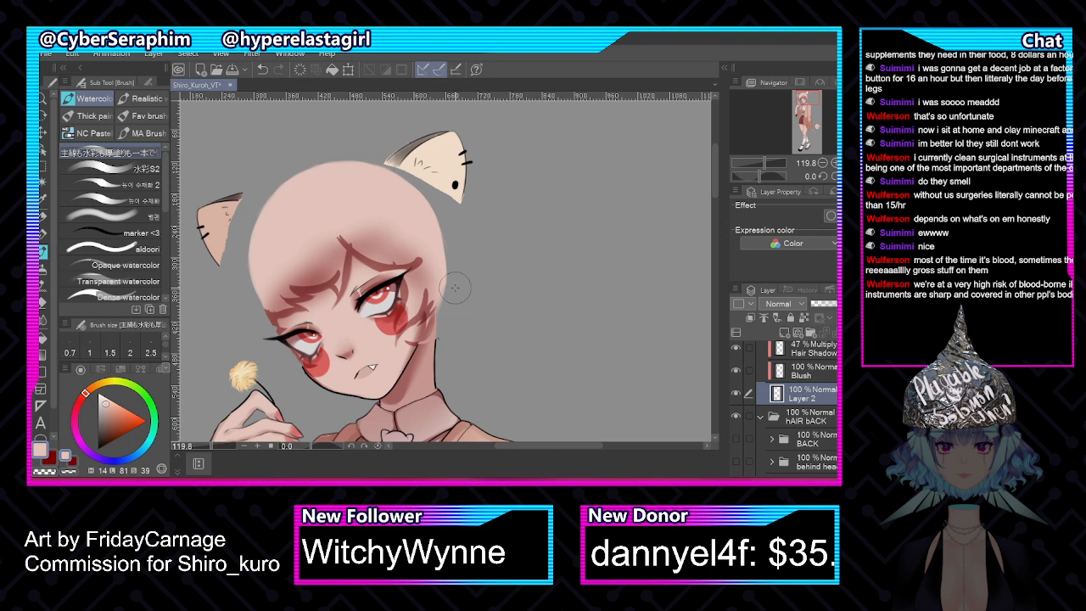
scroll(714, 164, "down", 3)
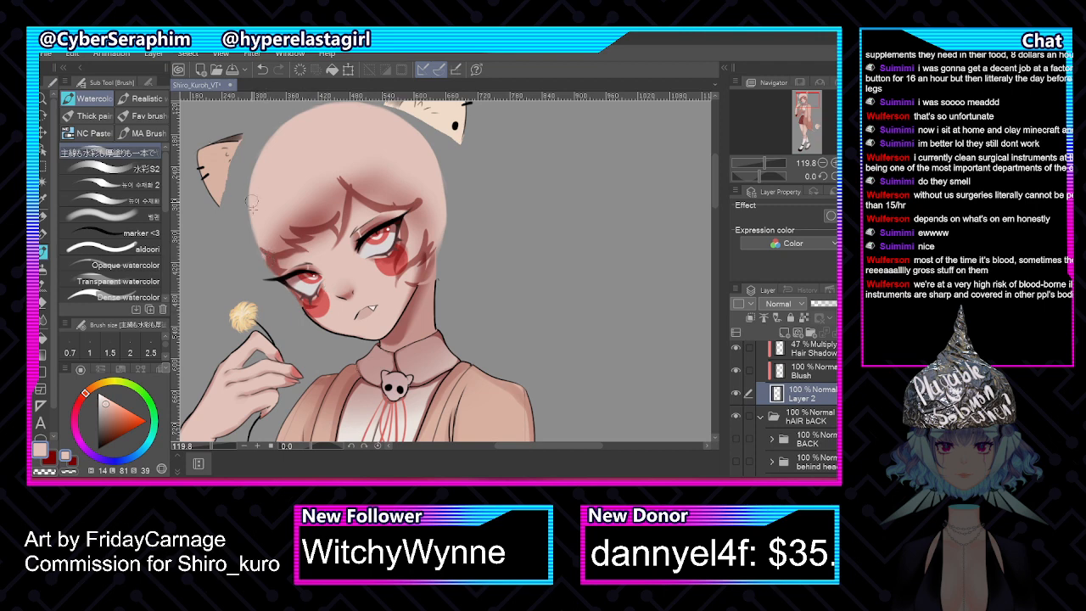
left_click_drag(254, 236, 250, 182)
Collapse the head folder in the layer stack
scroll(768, 394, "up", 4)
left_click(768, 370)
left_click(771, 373)
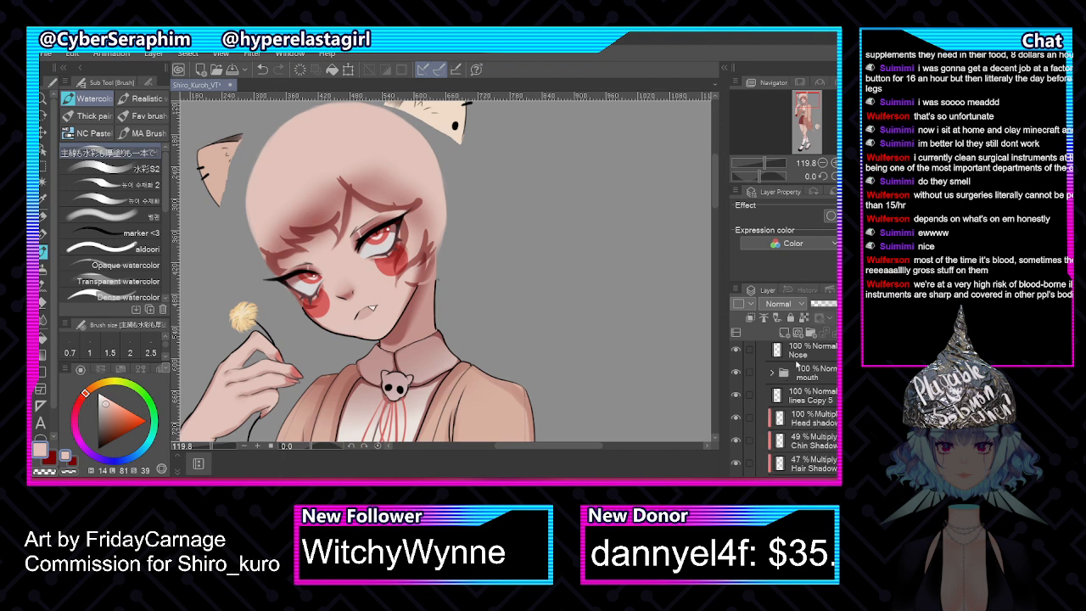
scroll(785, 399, "up", 2)
left_click(762, 377)
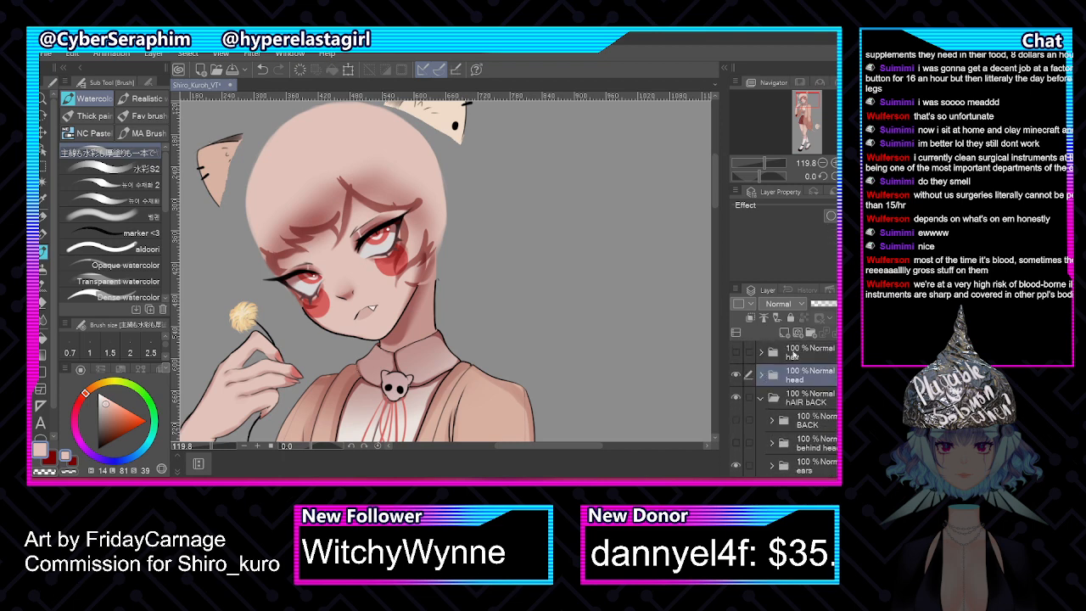
scroll(781, 399, "down", 2)
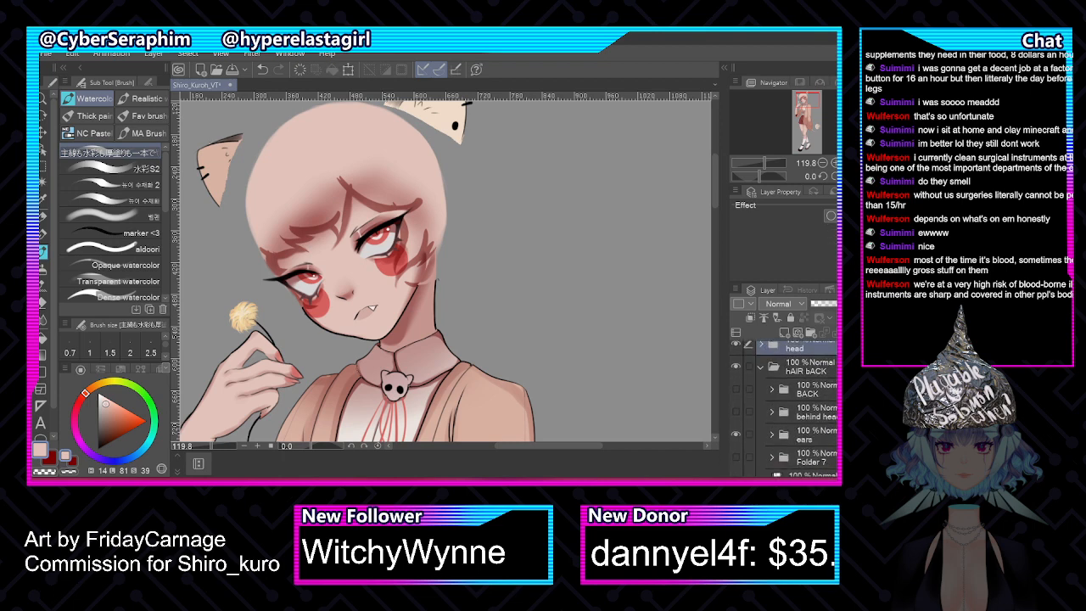
left_click(736, 385)
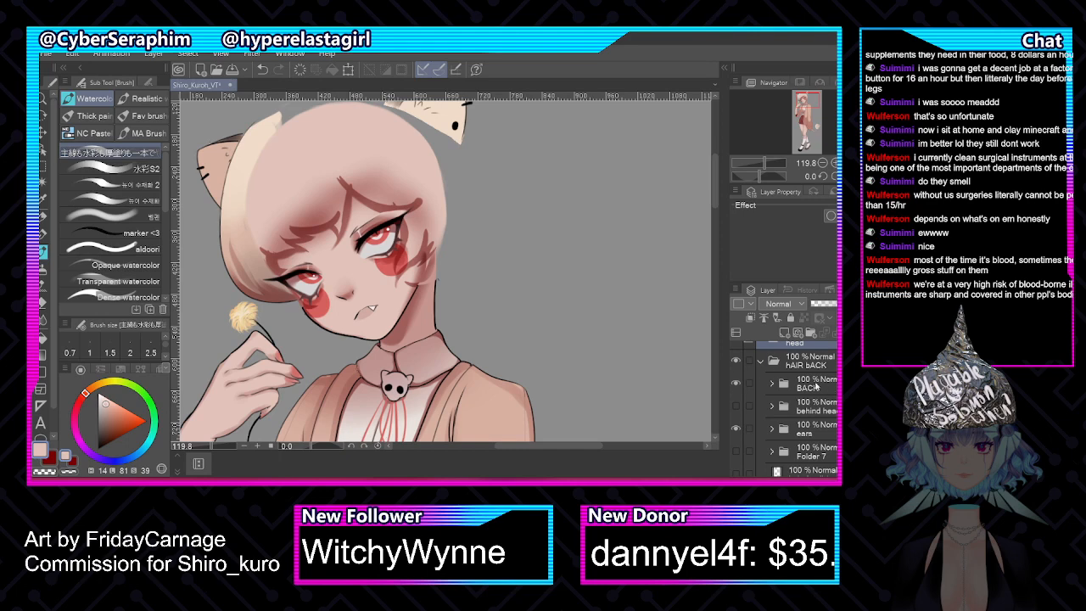
left_click(817, 383)
left_click(773, 384)
scroll(806, 407, "down", 4)
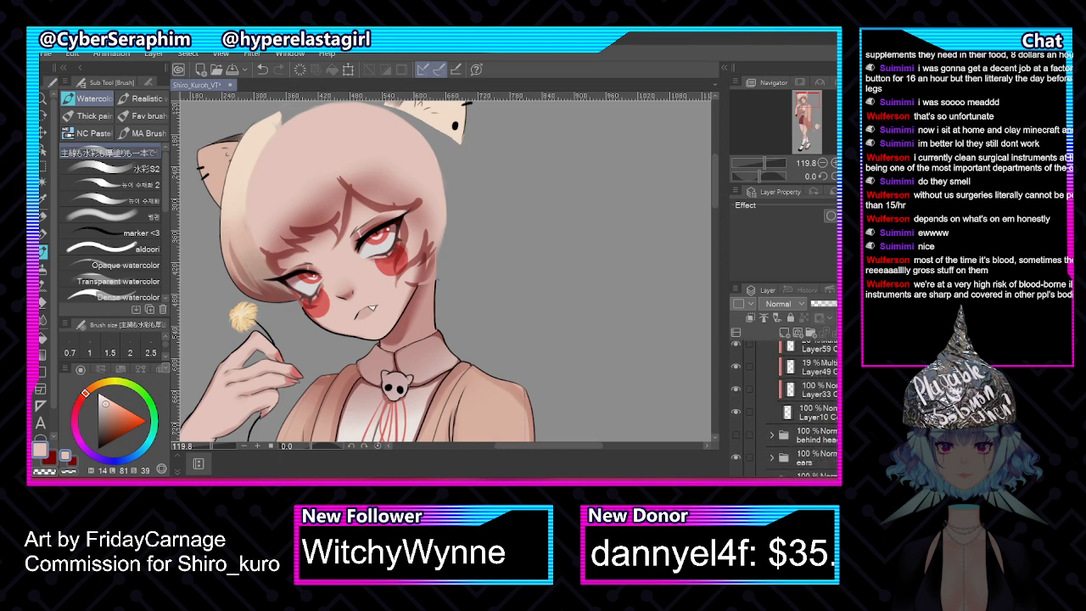
left_click(817, 413)
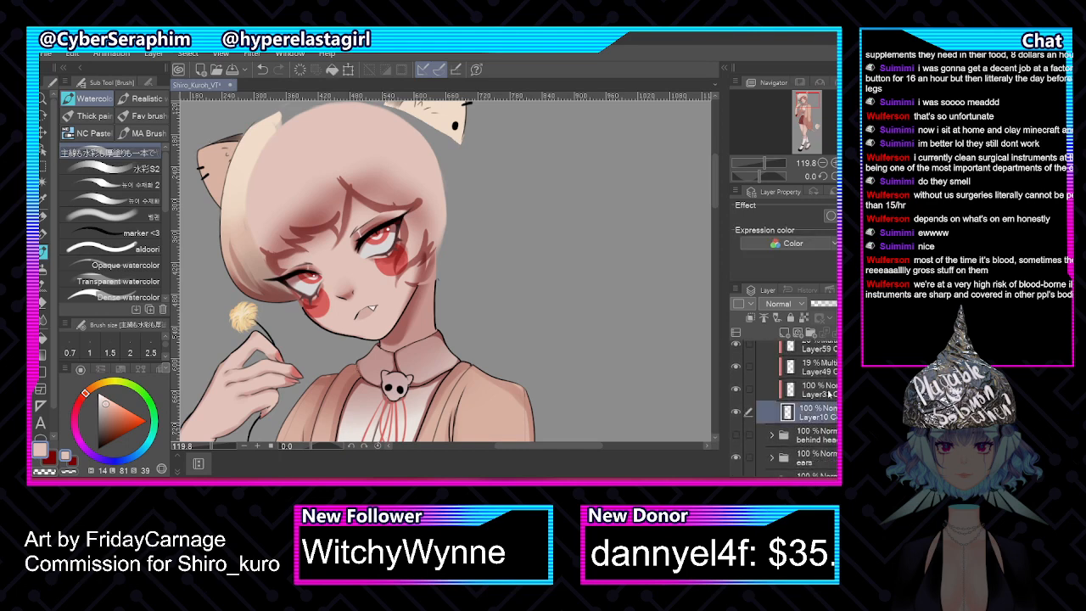
key("i")
left_click(253, 138)
key("b")
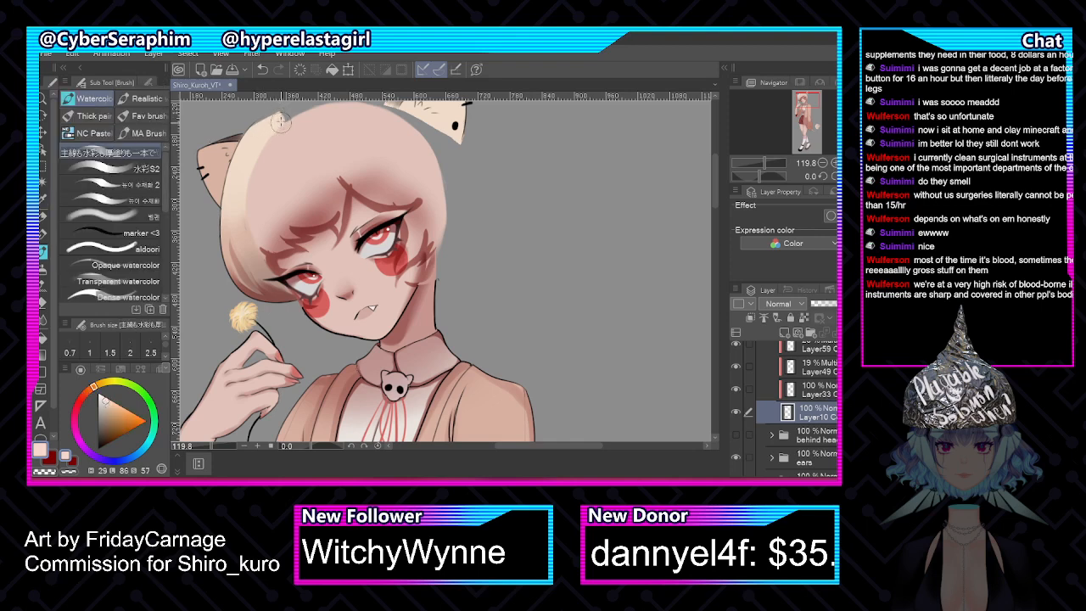
scroll(785, 407, "up", 3)
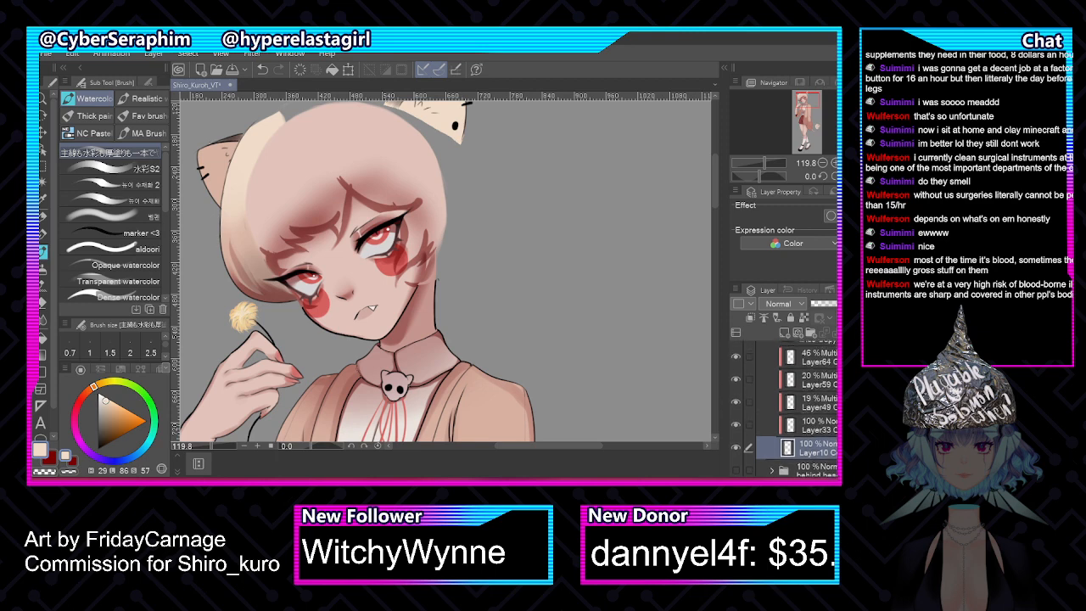
left_click(801, 377)
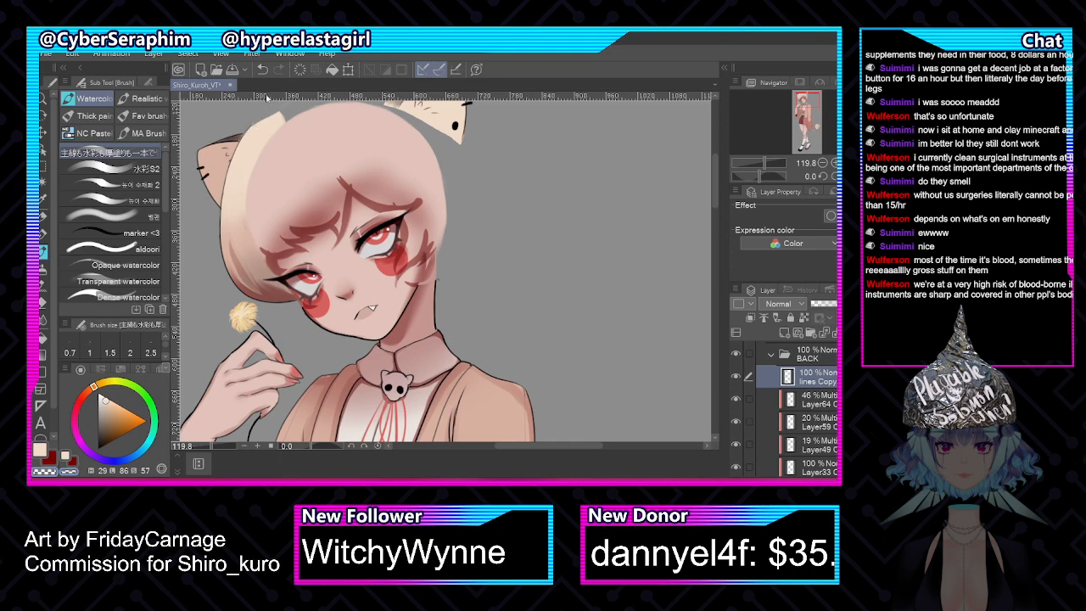
left_click(773, 355)
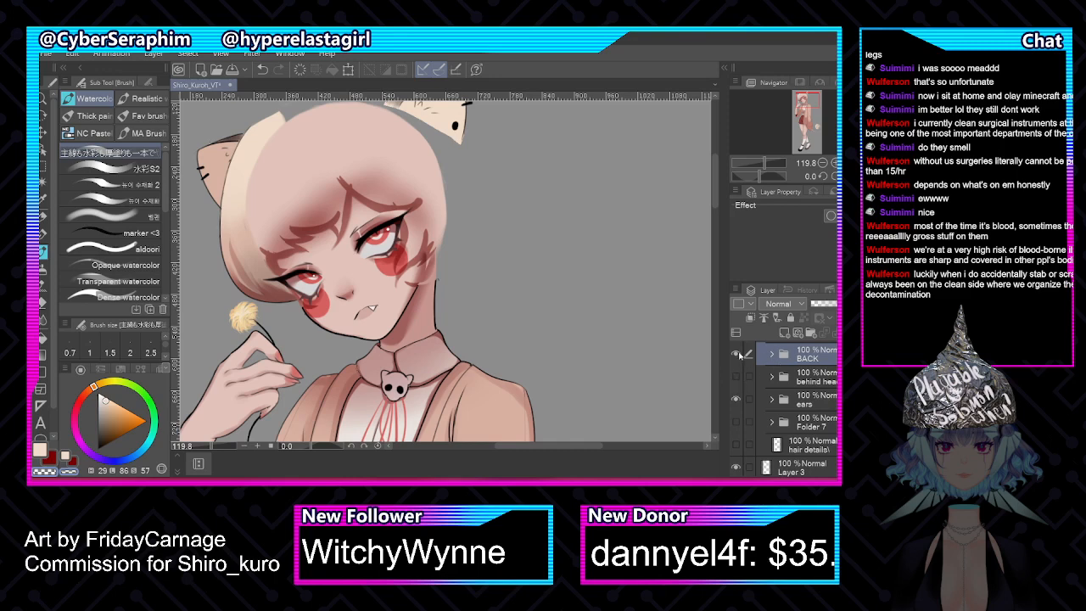
left_click(735, 355)
Expand the ears folder and hide its clipped shading layers, Layer33, Layer49, Layer59 and Layer64
left_click(790, 402)
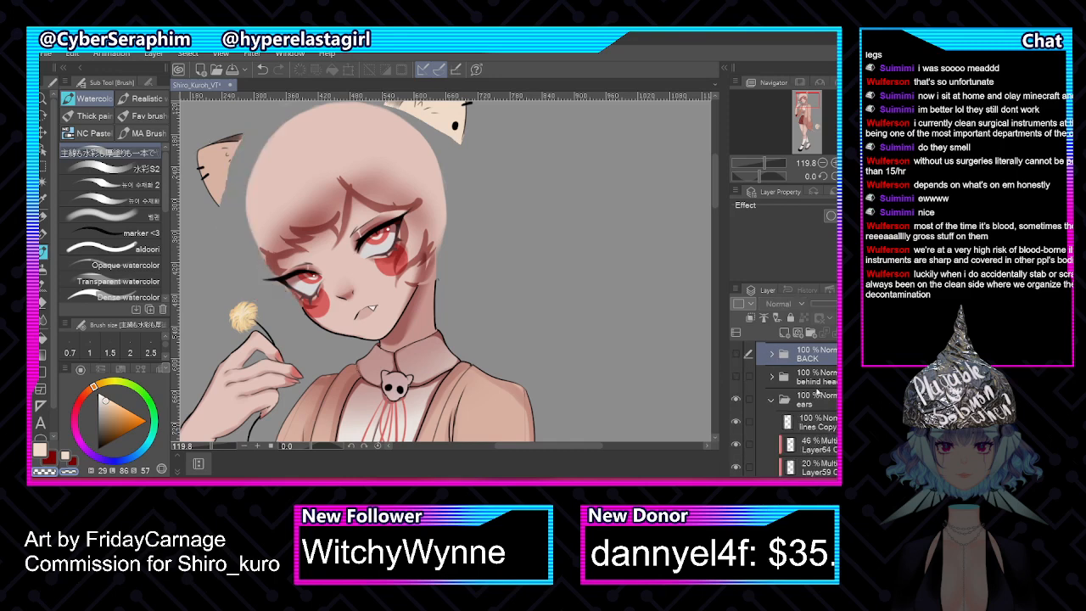
scroll(798, 407, "down", 3)
left_click(810, 419)
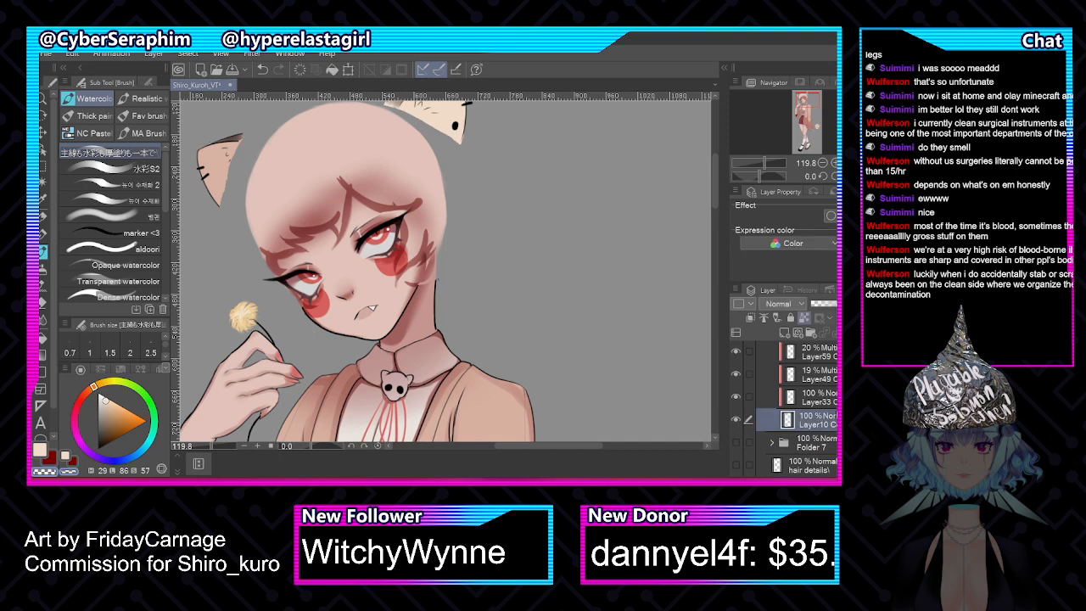
left_click(735, 396)
left_click(737, 374)
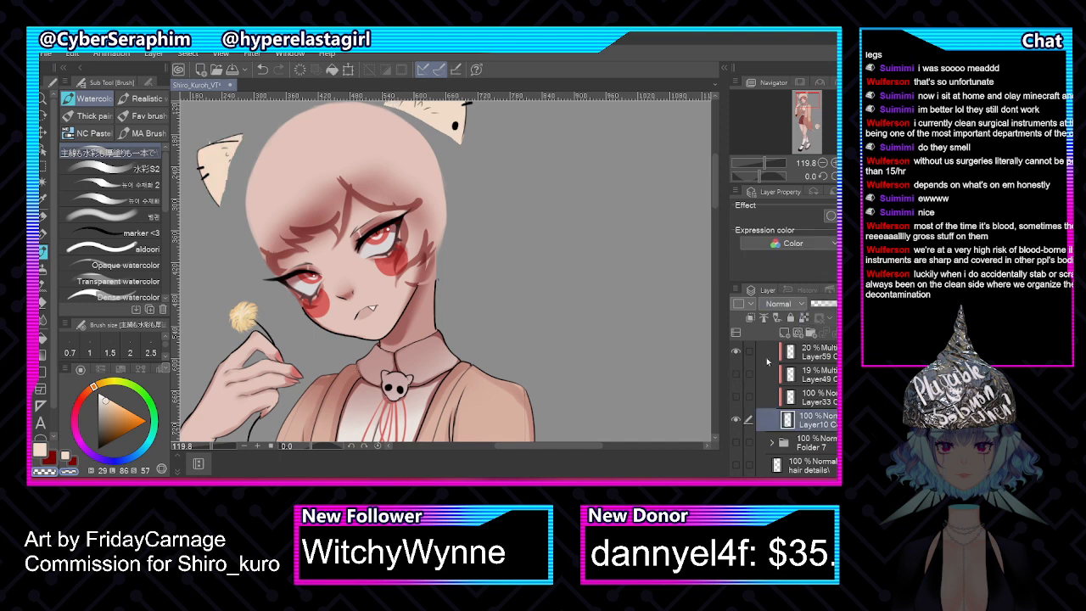
scroll(798, 407, "up", 2)
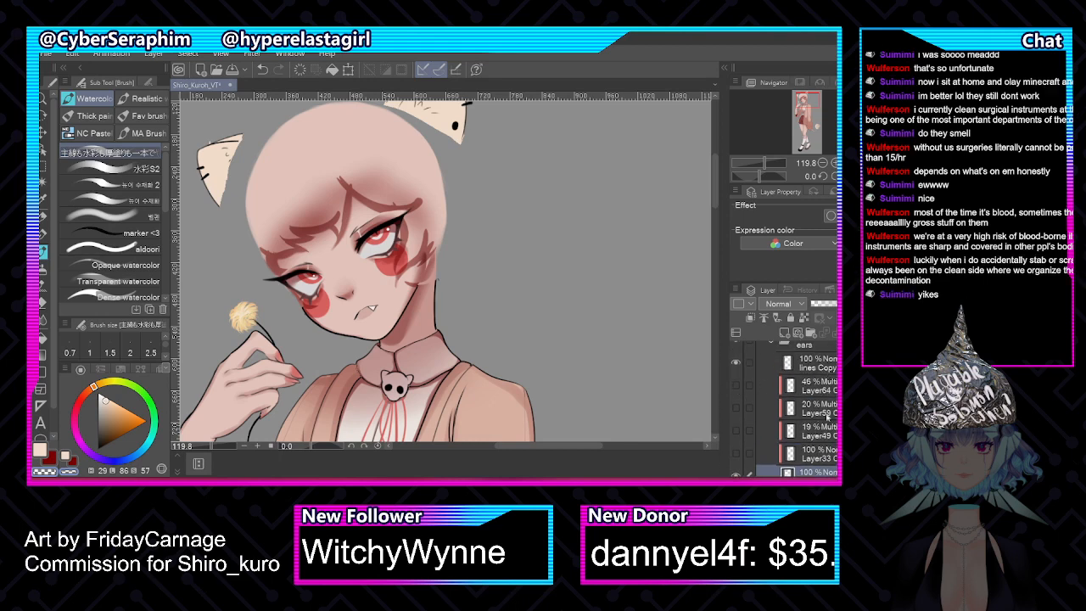
On the ears' line layer, extend the larger ear's inner and outer outlines past its base with a thin black brush
left_click(835, 353)
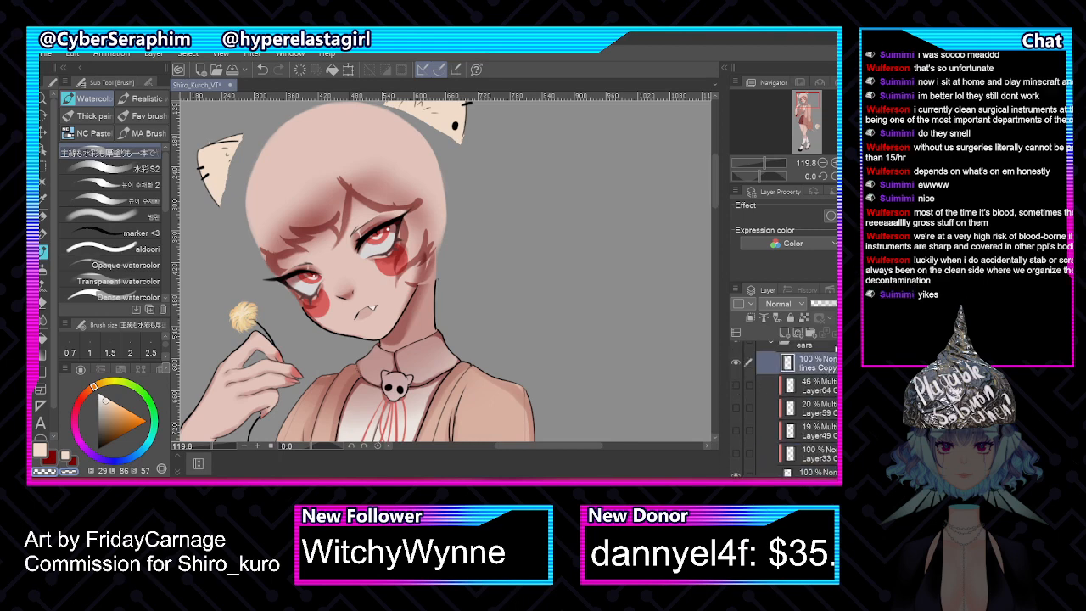
scroll(372, 149, "up", 3)
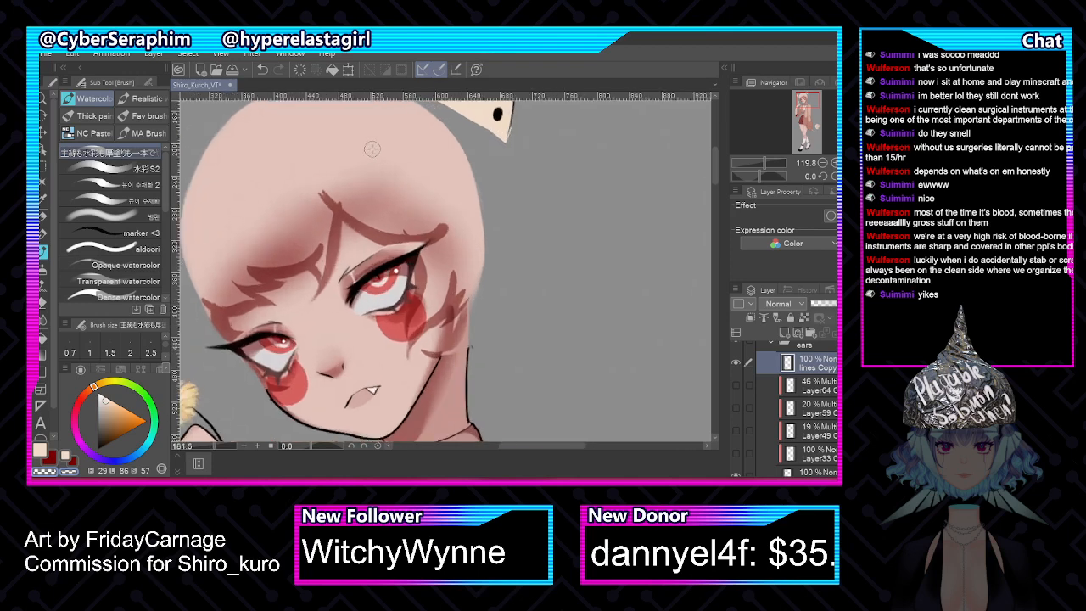
left_click_drag(715, 163, 722, 147)
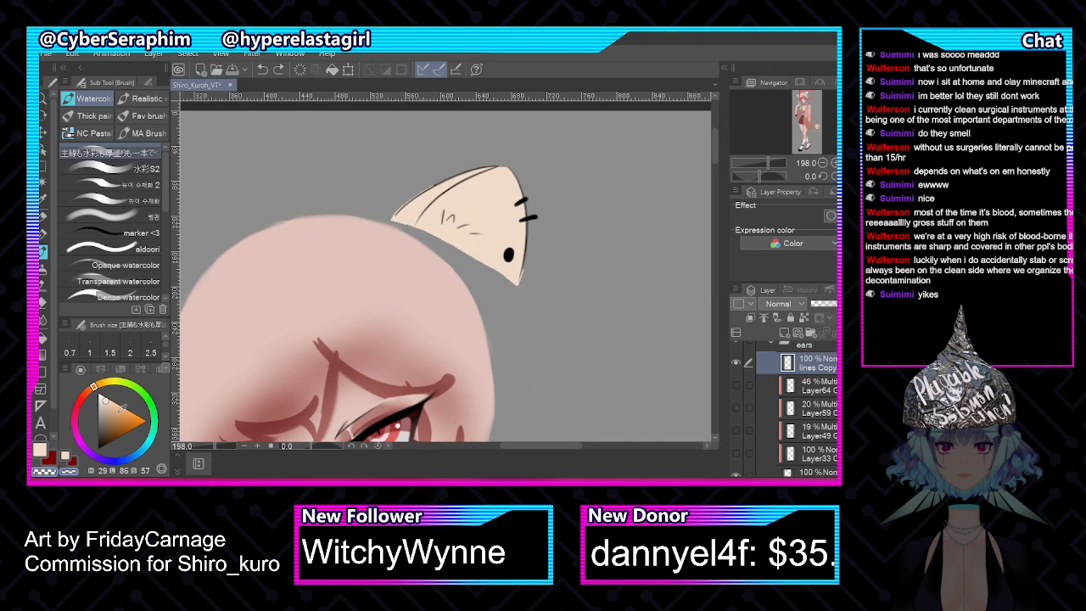
left_click(99, 448)
key("shift+space")
left_click_drag(590, 216, 503, 126)
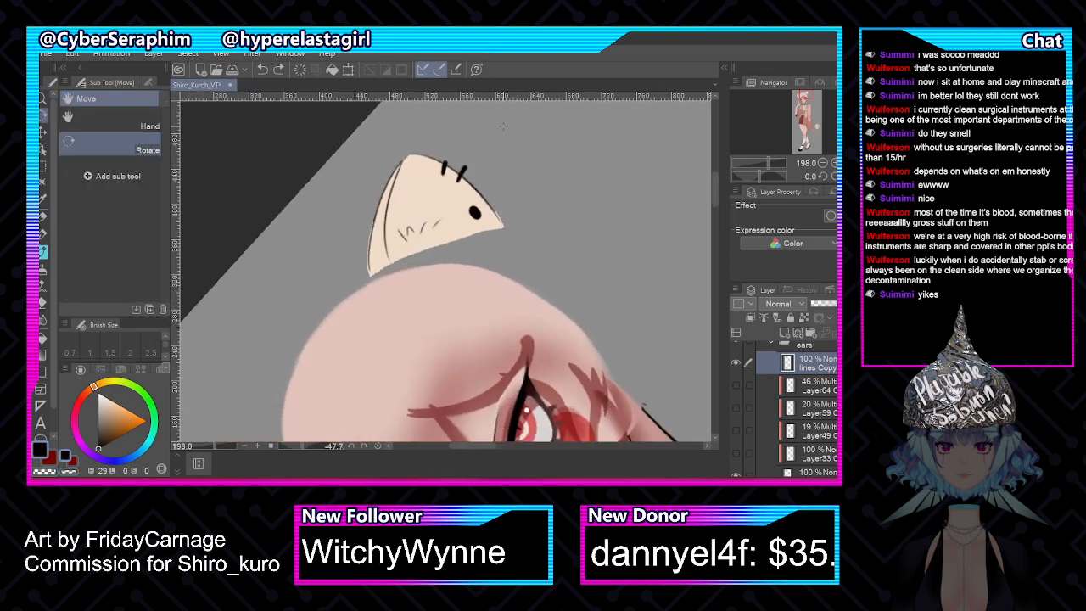
key("bracketleft")
key("bracketleft")
key("bracketleft")
key("bracketleft")
key("bracketleft")
key("bracketleft")
key("bracketleft")
key("bracketleft")
left_click_drag(386, 253, 393, 269)
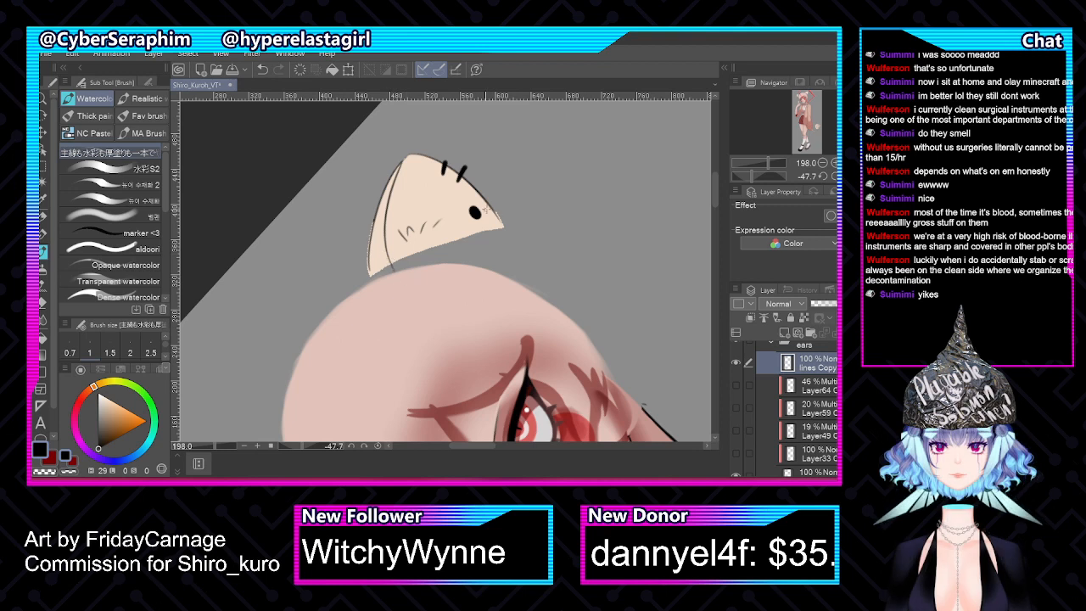
left_click_drag(496, 215, 506, 234)
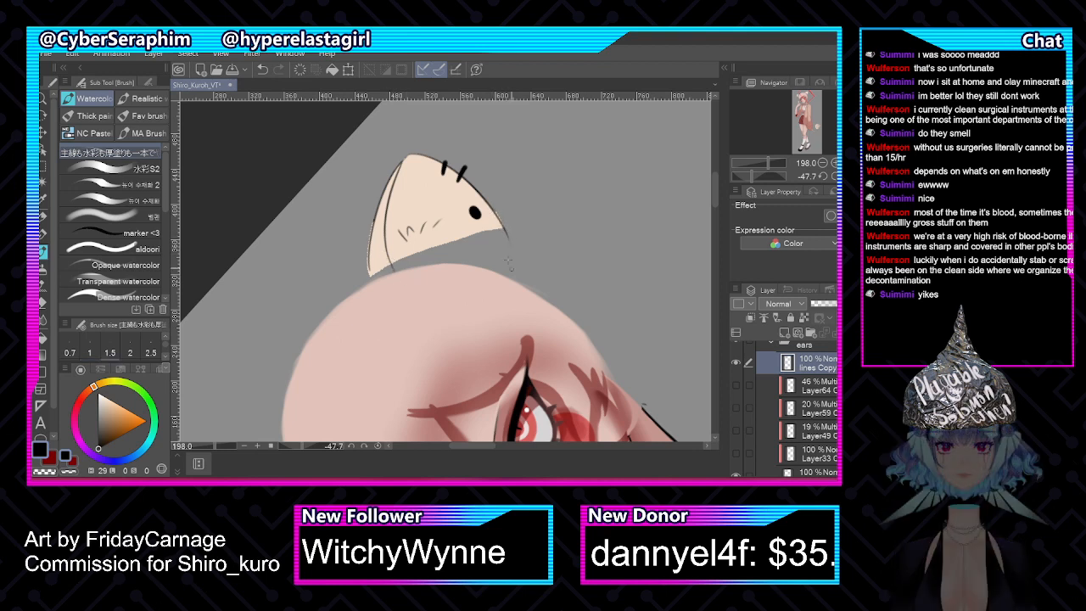
left_click_drag(372, 246, 368, 263)
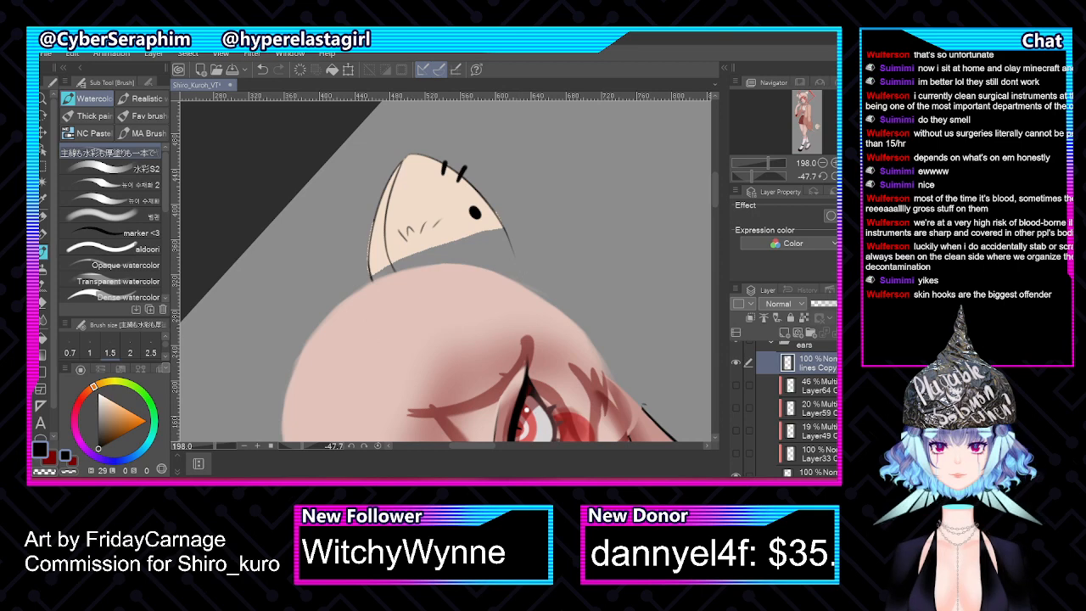
On the ears' base layer, Layer10, begin filling the larger ear's cut-off base towards the head with its own cream colour
scroll(787, 407, "down", 3)
left_click(816, 393)
left_click(69, 471)
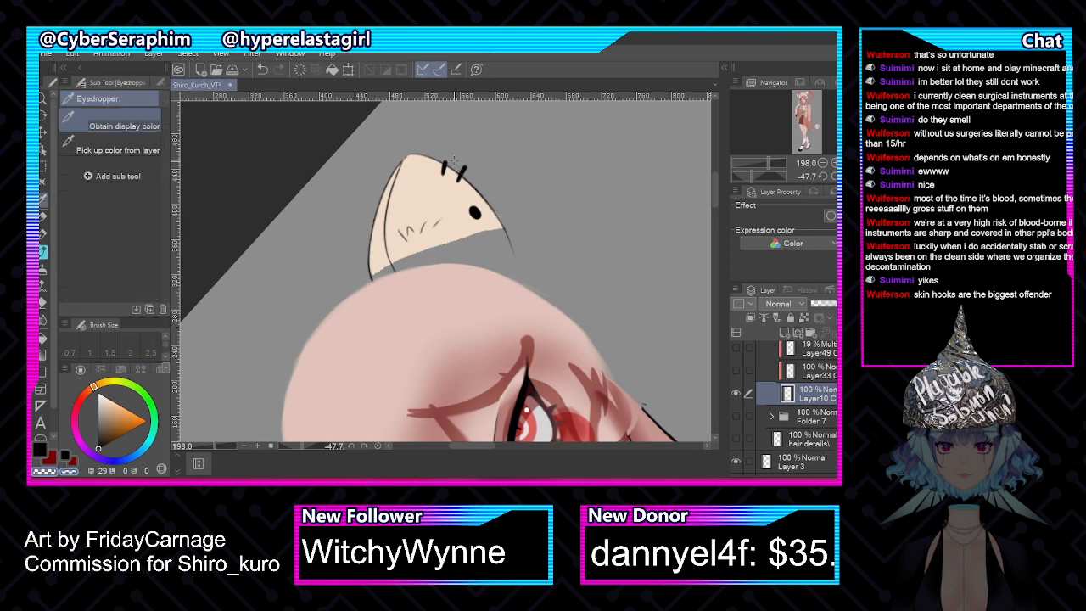
left_click(444, 182, "alt")
key("bracketright")
key("bracketright")
key("bracketright")
key("bracketright")
key("bracketright")
key("bracketright")
mouse_move(390, 271)
left_mouse_down()
mouse_move(382, 255)
mouse_move(382, 291)
left_mouse_up()
key("bracketleft")
key("bracketleft")
key("bracketleft")
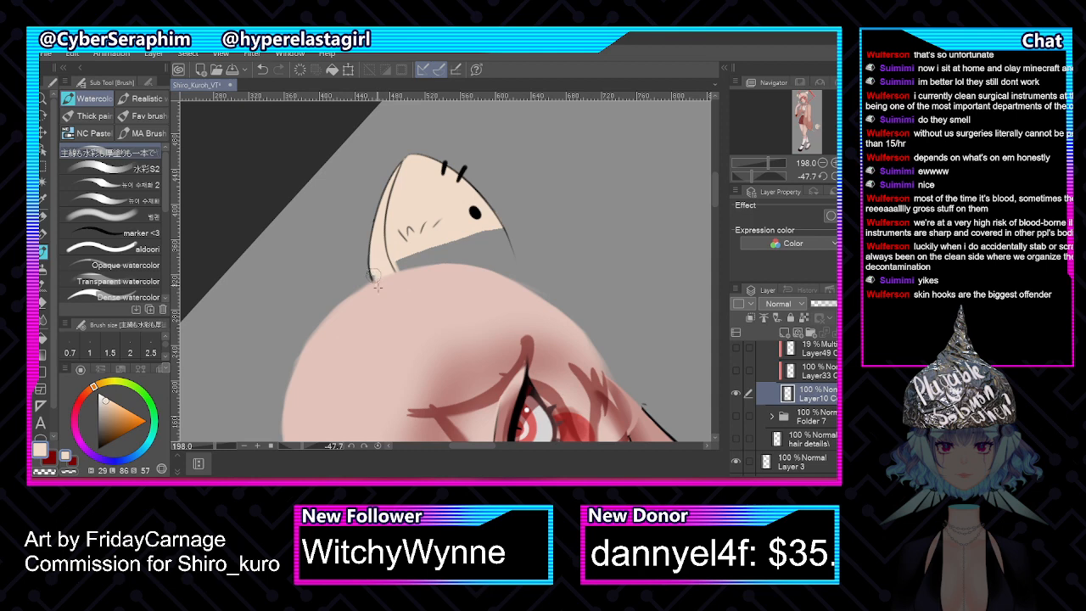
Fill the rest of the larger ear's base in cream so that it reaches behind the head
key("h")
mouse_move(392, 227)
left_mouse_down()
mouse_move(370, 302)
mouse_move(384, 246)
mouse_move(377, 271)
left_mouse_up()
mouse_move(490, 268)
left_mouse_down()
mouse_move(480, 228)
mouse_move(470, 250)
mouse_move(431, 232)
mouse_move(410, 262)
left_mouse_up()
left_click_drag(419, 222, 382, 285)
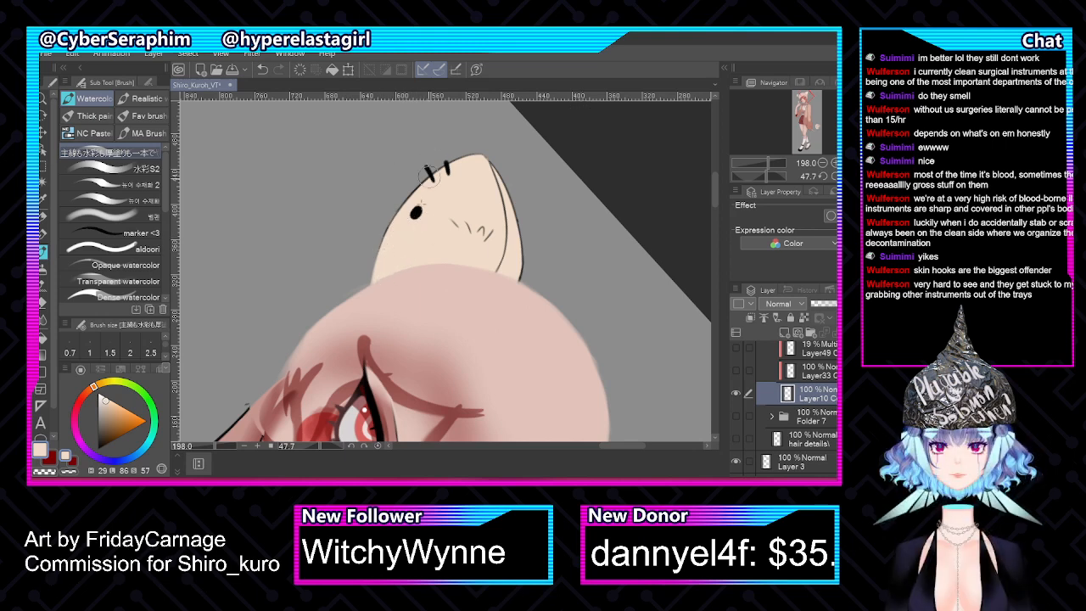
key("ctrl+at")
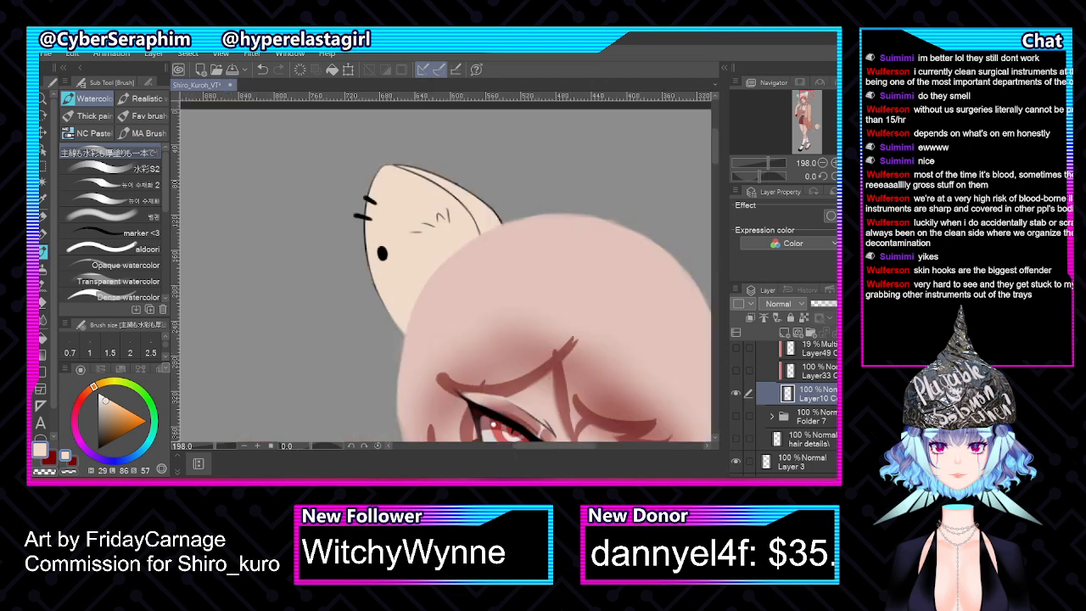
On the ears' line layer, extend the smaller ear's inner fold line and adjacent outer outline past its cut-off base in black
key("h")
left_click_drag(715, 147, 715, 169)
left_click_drag(535, 448, 503, 445)
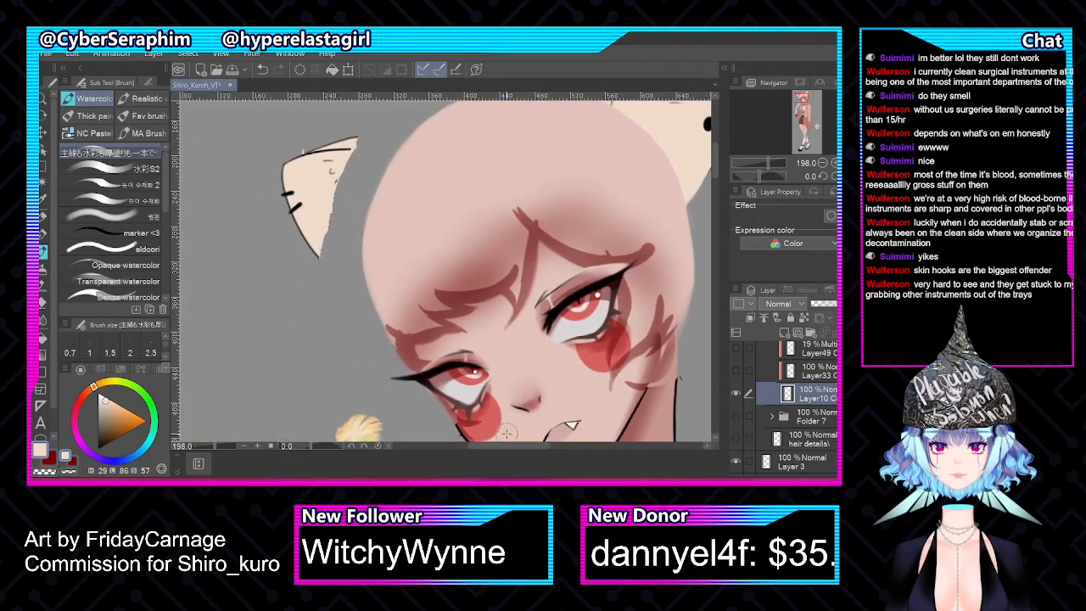
left_click_drag(714, 157, 713, 146)
key("shift+space")
mouse_move(344, 195)
left_mouse_down()
mouse_move(356, 182)
mouse_move(519, 167)
mouse_move(497, 155)
left_mouse_up()
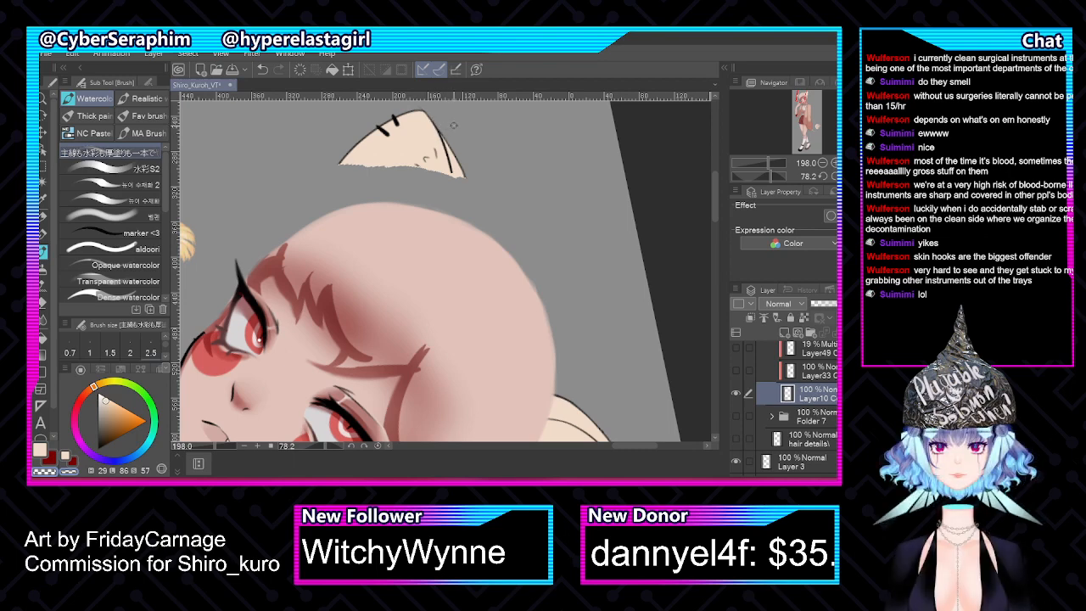
scroll(789, 407, "up", 3)
left_click(806, 391)
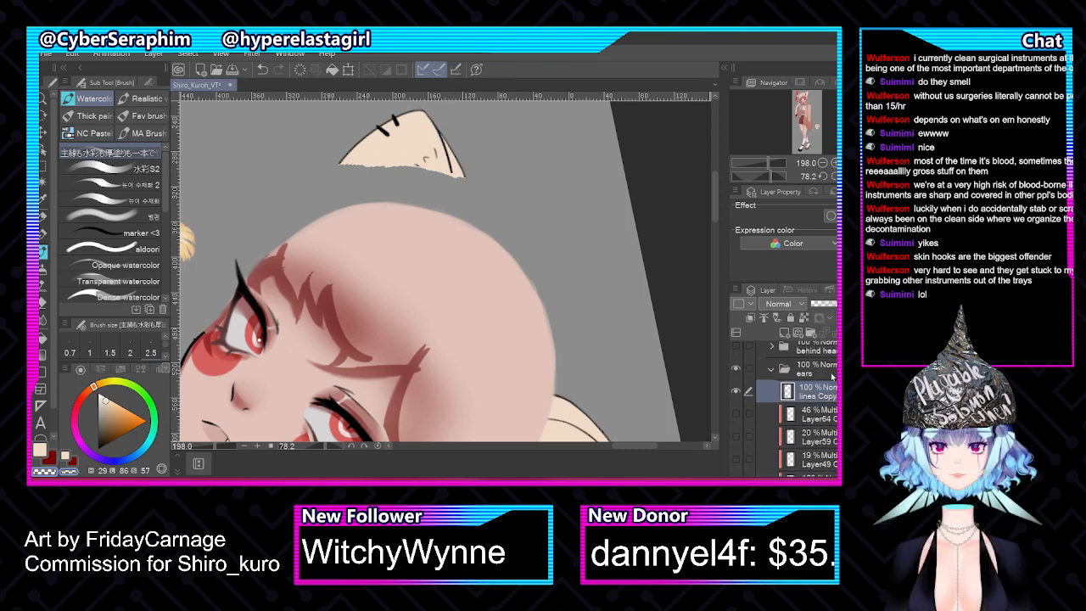
scroll(715, 204, "up", 3)
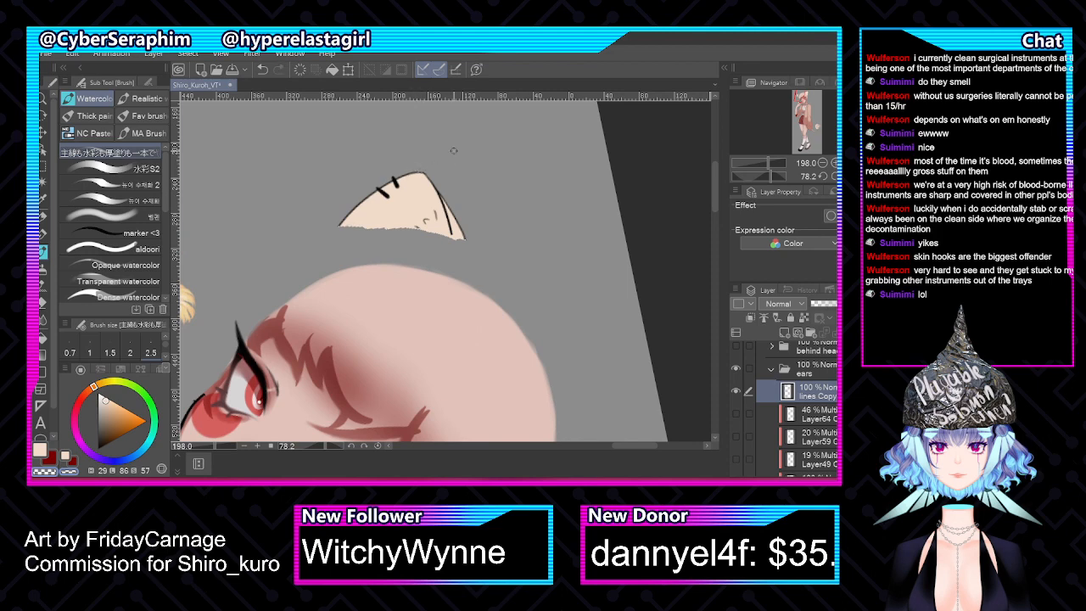
key("x")
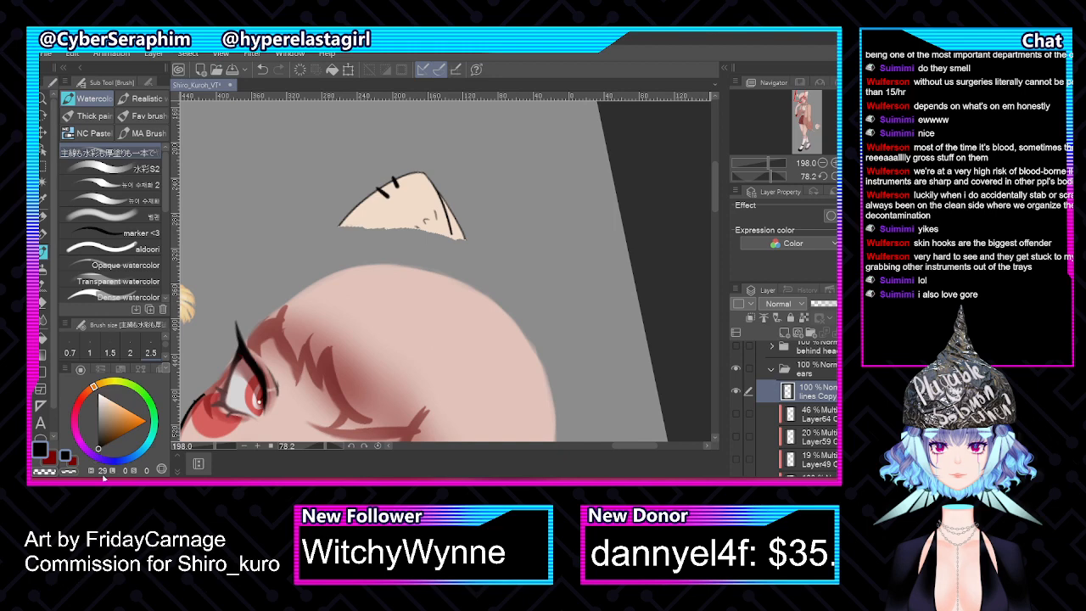
scroll(408, 230, "up", 2)
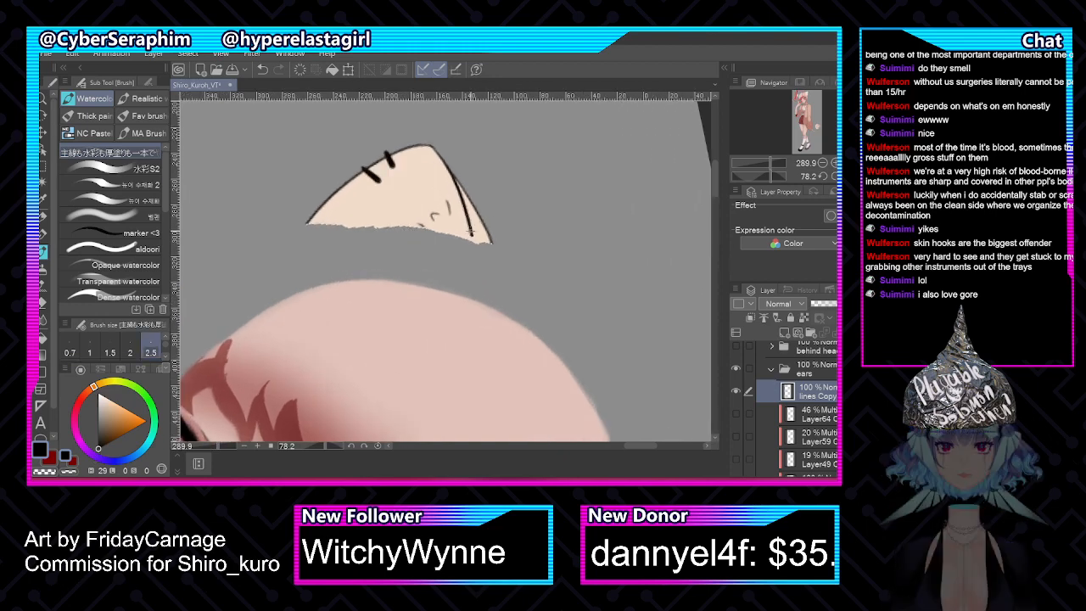
left_click_drag(469, 226, 477, 281)
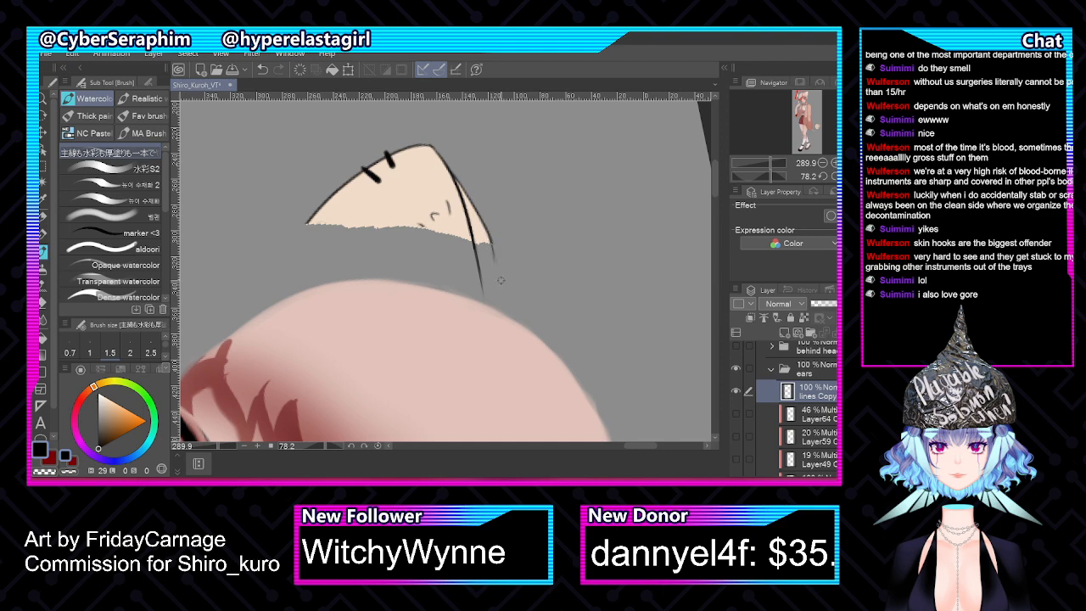
left_click_drag(486, 240, 500, 273)
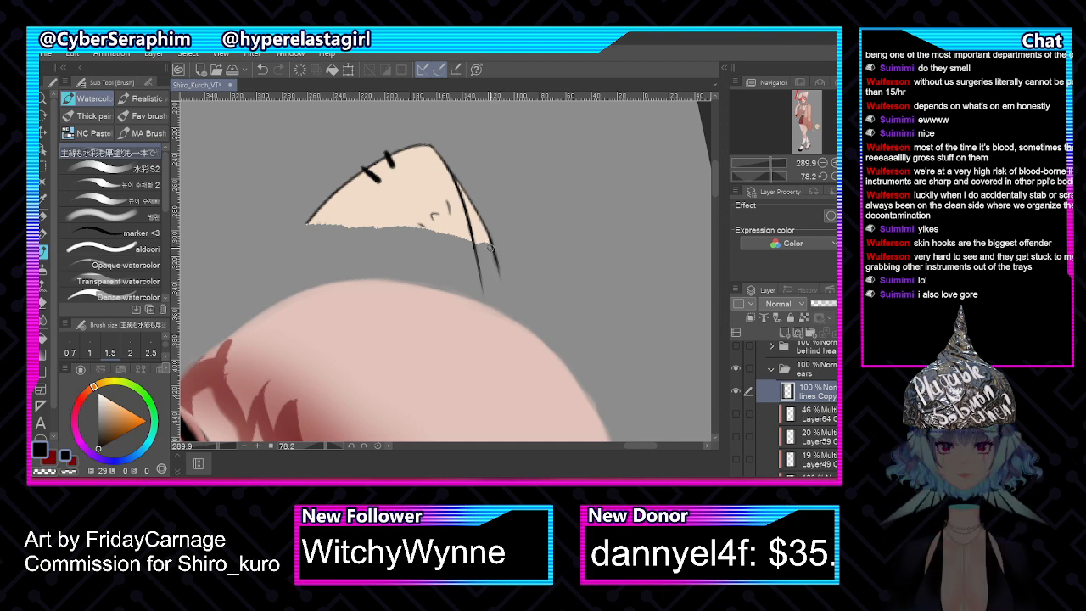
Extend the smaller ear's opposite outline below the stitch marks towards the head and refine the lower end of the outline beside the fold
left_click_drag(312, 212, 289, 247)
left_click_drag(306, 223, 277, 270)
left_click_drag(278, 267, 305, 224)
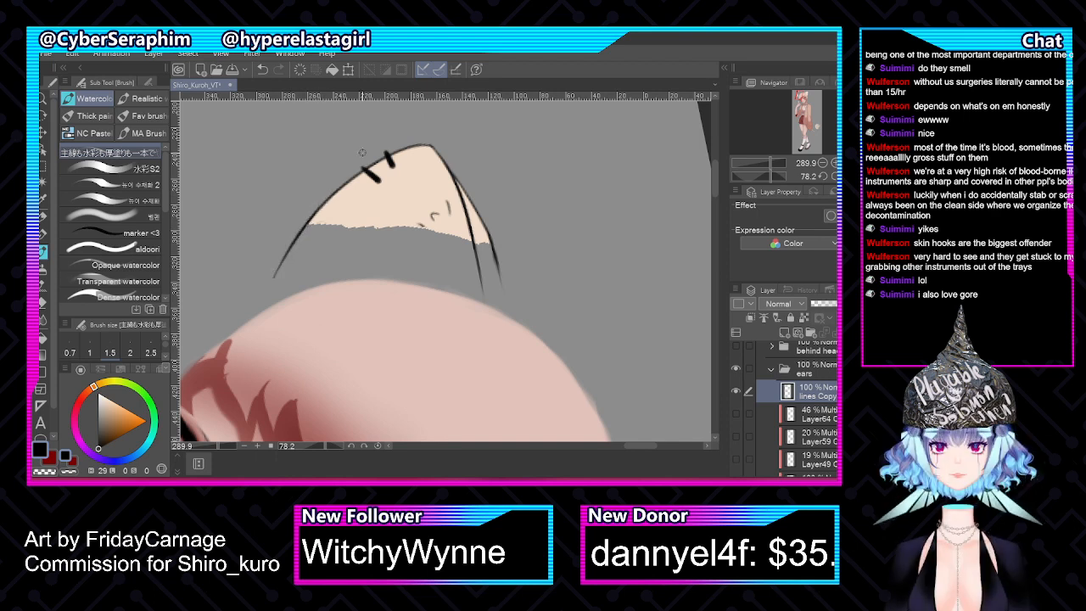
key("bracketright")
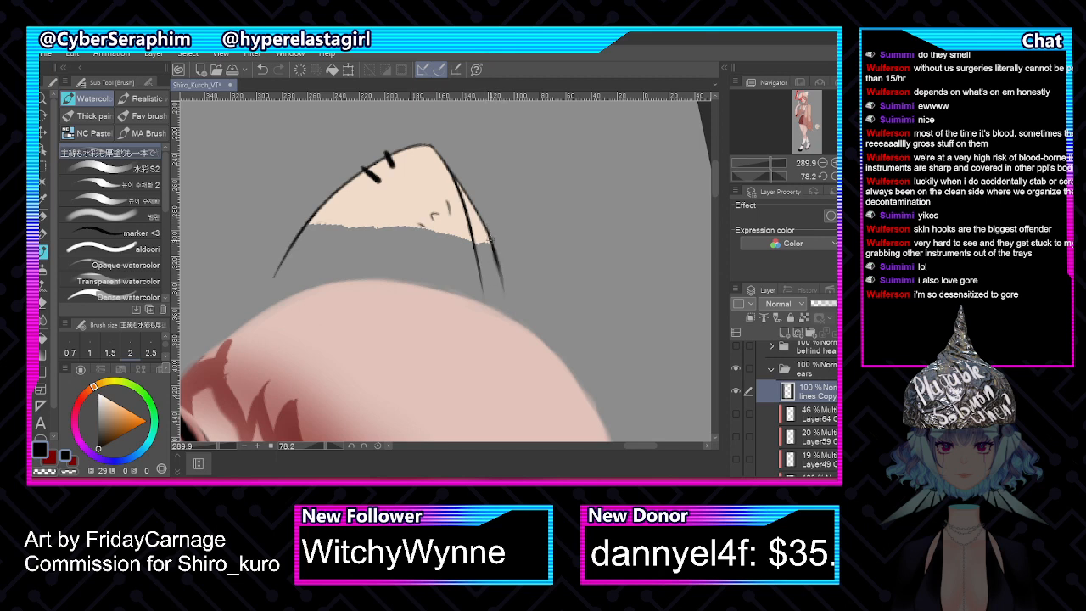
key("c")
left_click_drag(485, 237, 503, 290)
key("c")
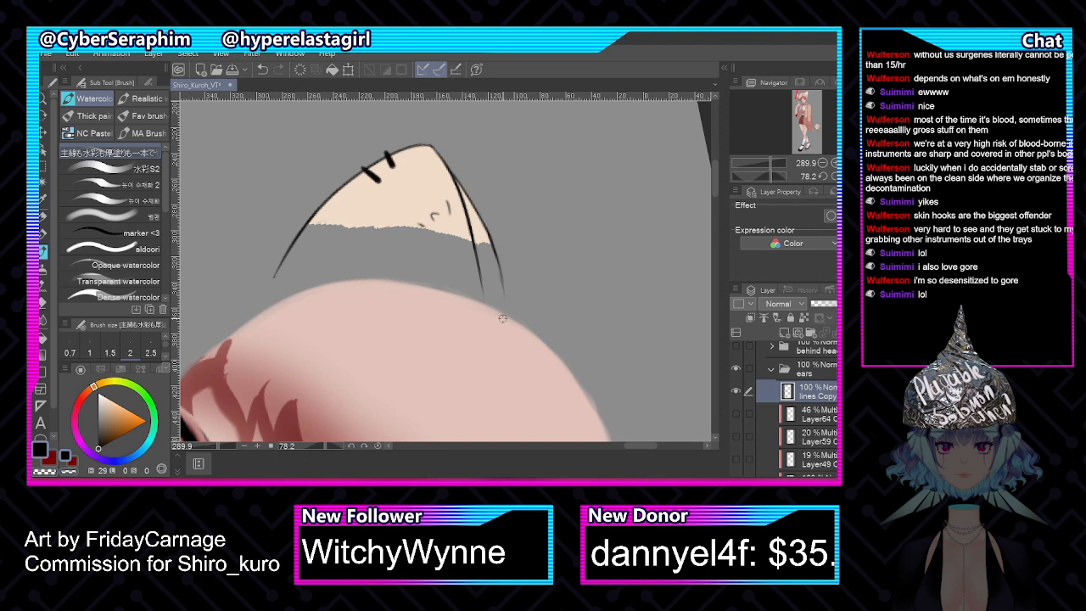
On the ears' base layer, Layer10, fill along the inside of the smaller ear's extended outlines with its own cream colour
scroll(796, 408, "down", 3)
left_click(806, 413)
left_click(416, 174, "alt")
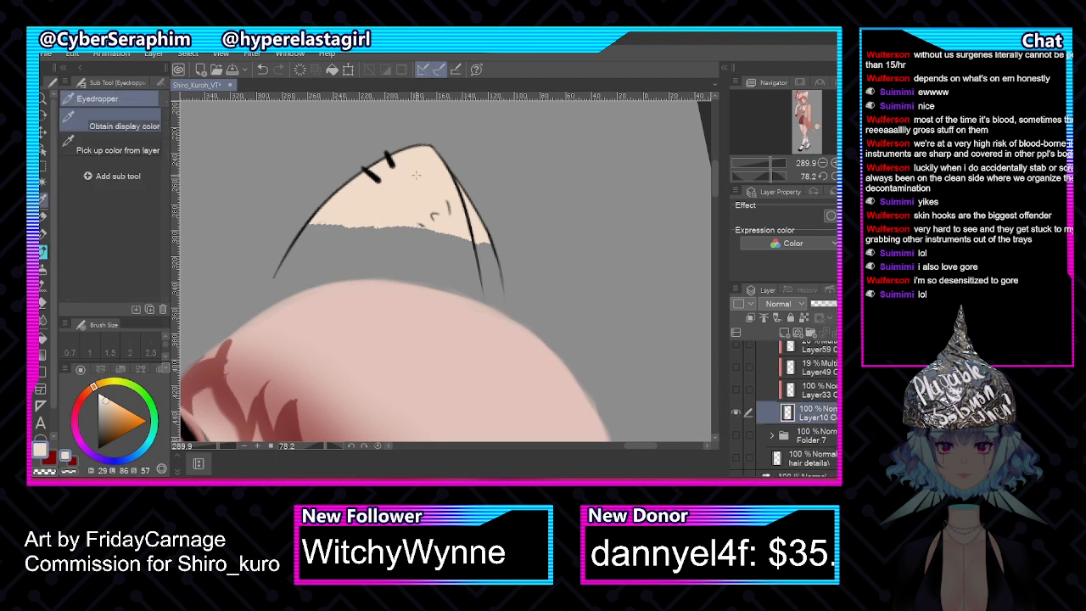
key("]")
left_click_drag(279, 275, 316, 218)
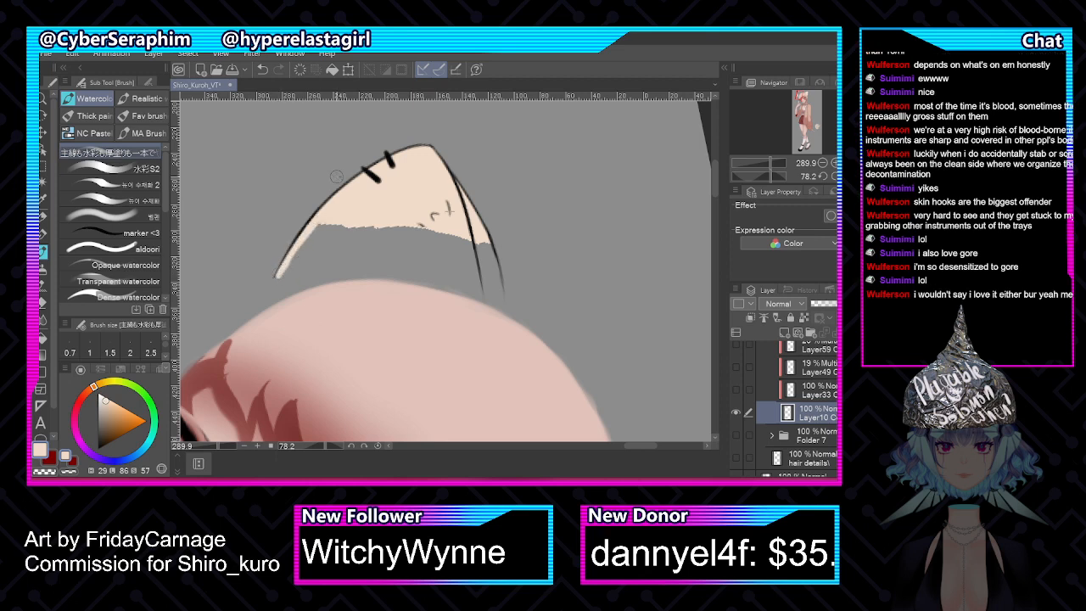
left_click_drag(458, 218, 481, 305)
mouse_move(478, 233)
left_mouse_down()
mouse_move(484, 299)
mouse_move(487, 268)
mouse_move(498, 316)
left_mouse_up()
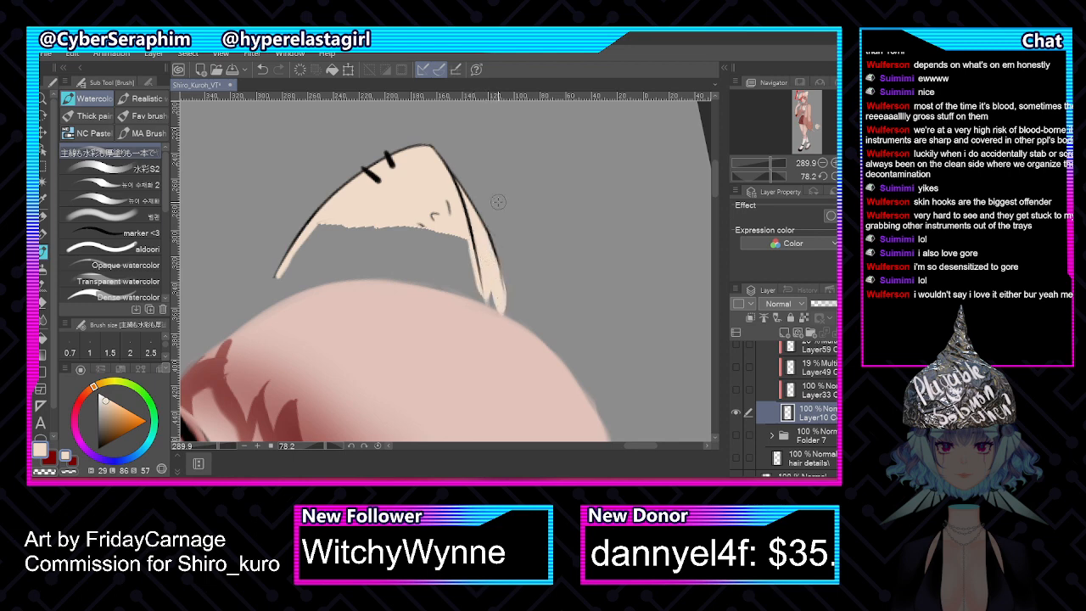
left_click_drag(489, 271, 490, 317)
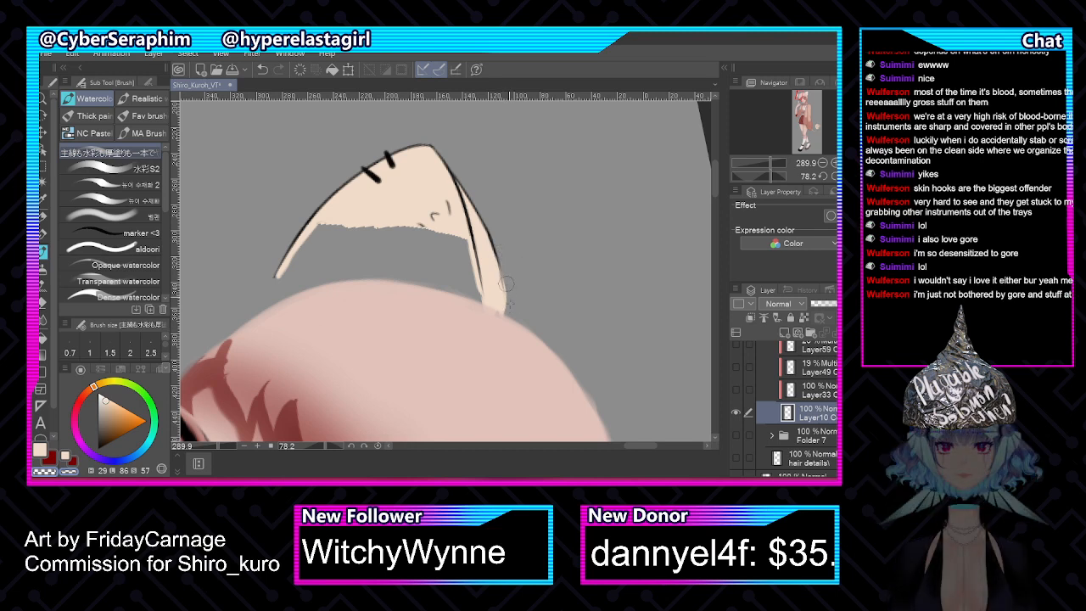
key("c")
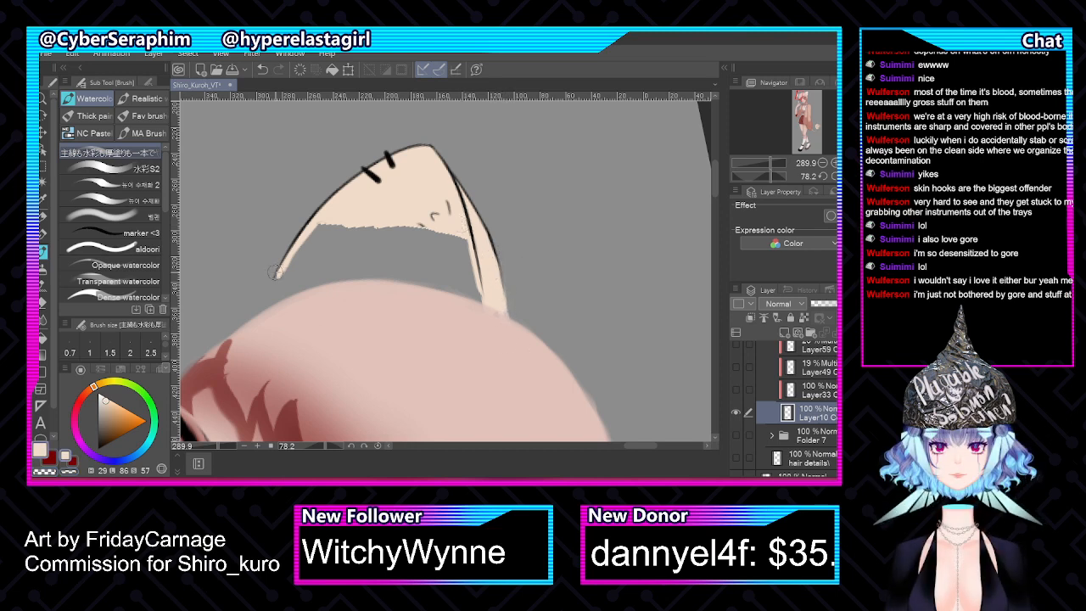
Paint the rest of the ear's cream base colour down behind the head on the Layer10 base layer
left_click_drag(274, 284, 263, 312)
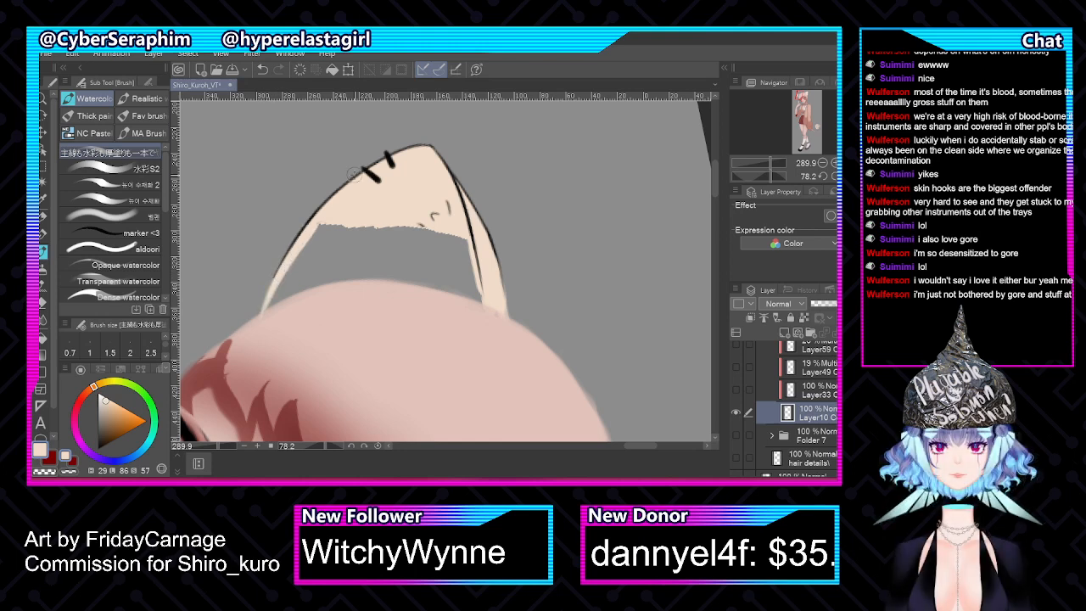
mouse_move(346, 218)
left_mouse_down()
mouse_move(305, 255)
mouse_move(327, 222)
mouse_move(273, 323)
left_mouse_up()
mouse_move(353, 217)
left_mouse_down()
mouse_move(353, 229)
mouse_move(413, 274)
mouse_move(429, 246)
mouse_move(467, 263)
left_mouse_up()
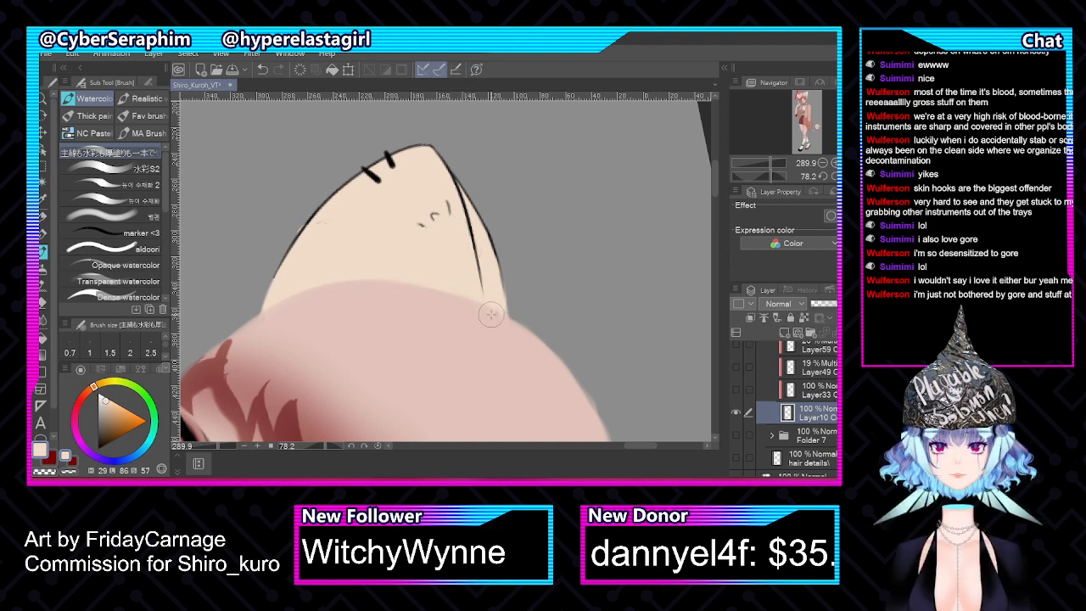
scroll(798, 408, "up", 2)
left_click(813, 355)
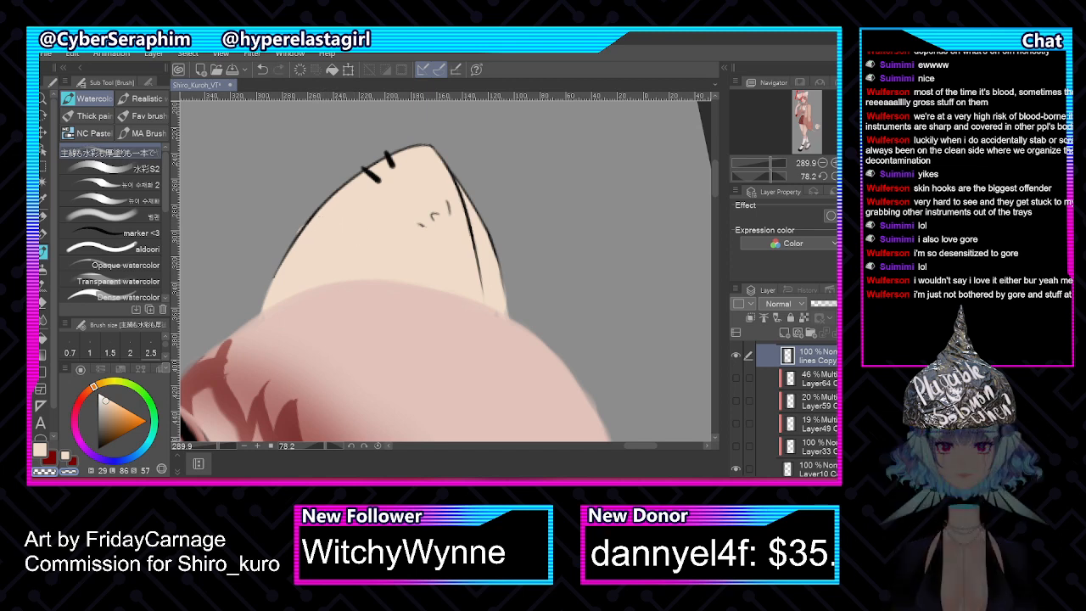
scroll(806, 408, "down", 3)
left_click(833, 411)
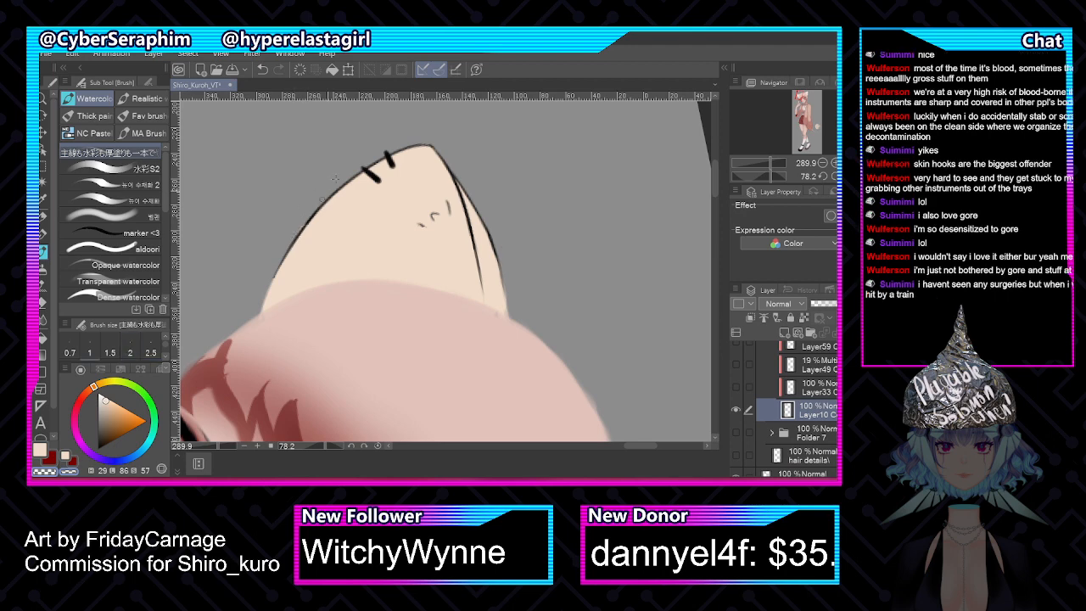
Reset the canvas rotation and show the Layer33 shading layer on the ears
key("ctrl+at")
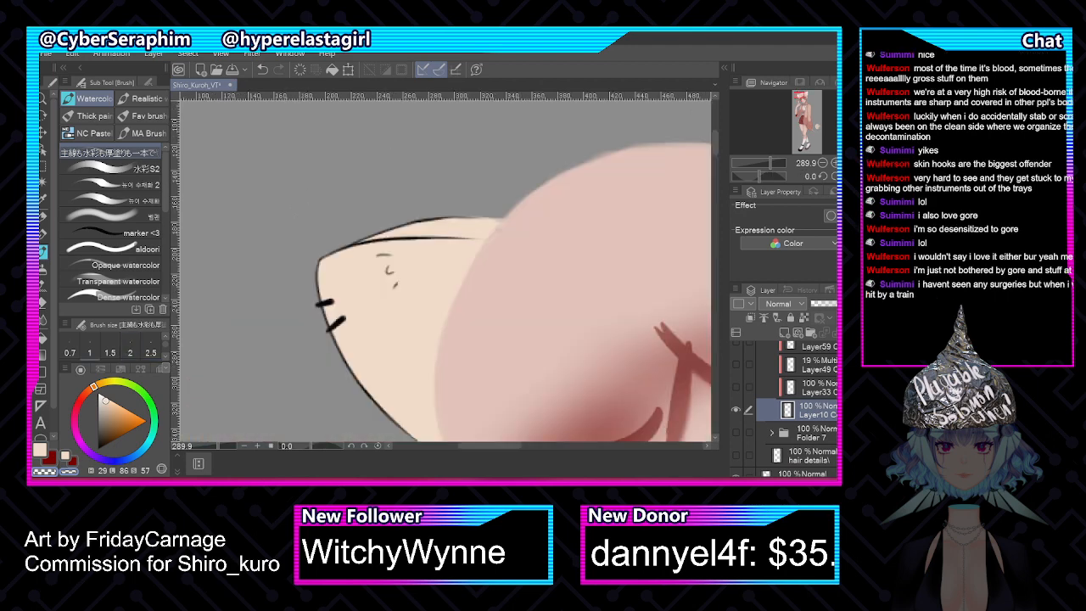
scroll(531, 450, "down", 5)
left_click_drag(531, 450, 568, 450)
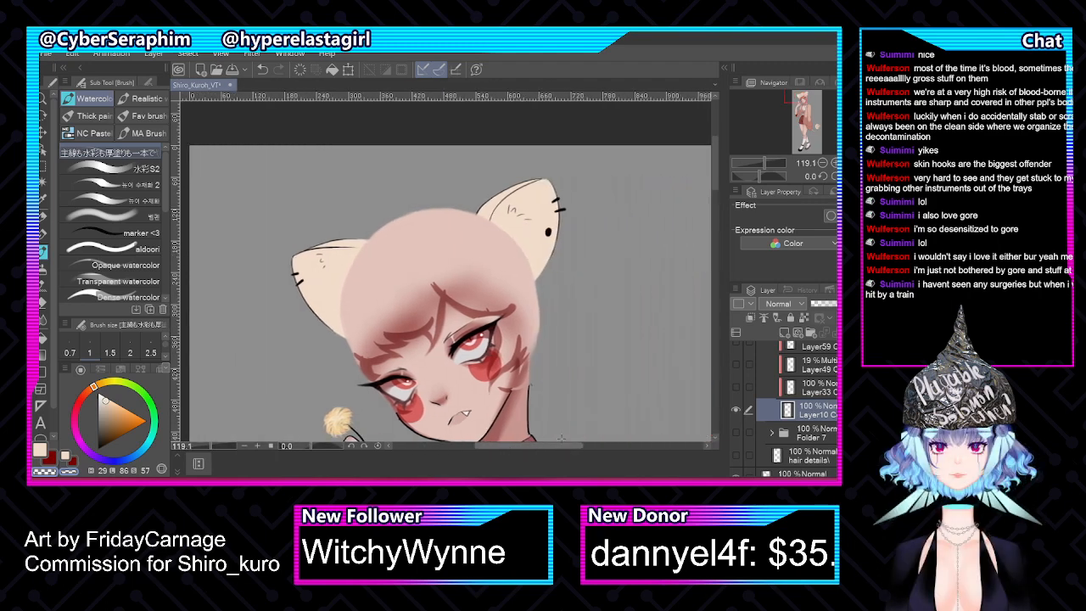
left_click(744, 388)
left_click(735, 387)
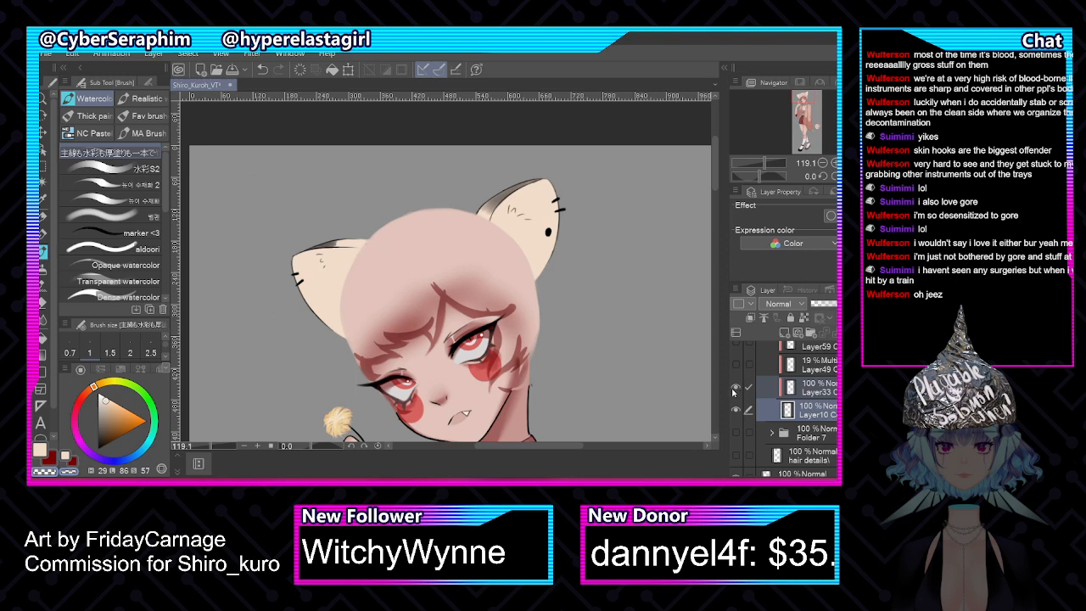
Show the hair folder to check the ears against the hairstyle, and hide it again
scroll(789, 407, "up", 5)
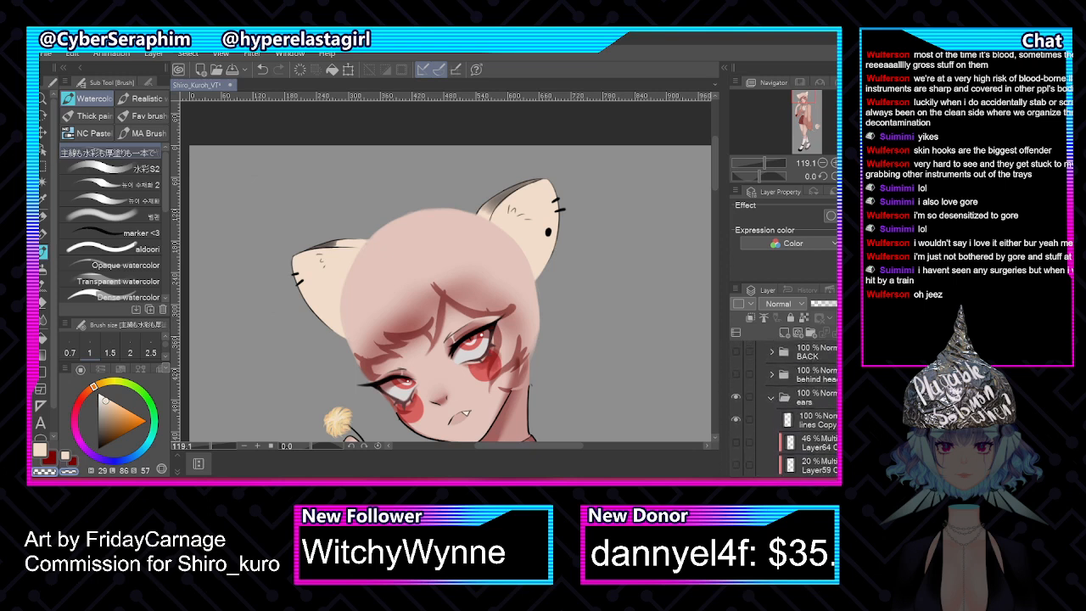
scroll(789, 407, "up", 1)
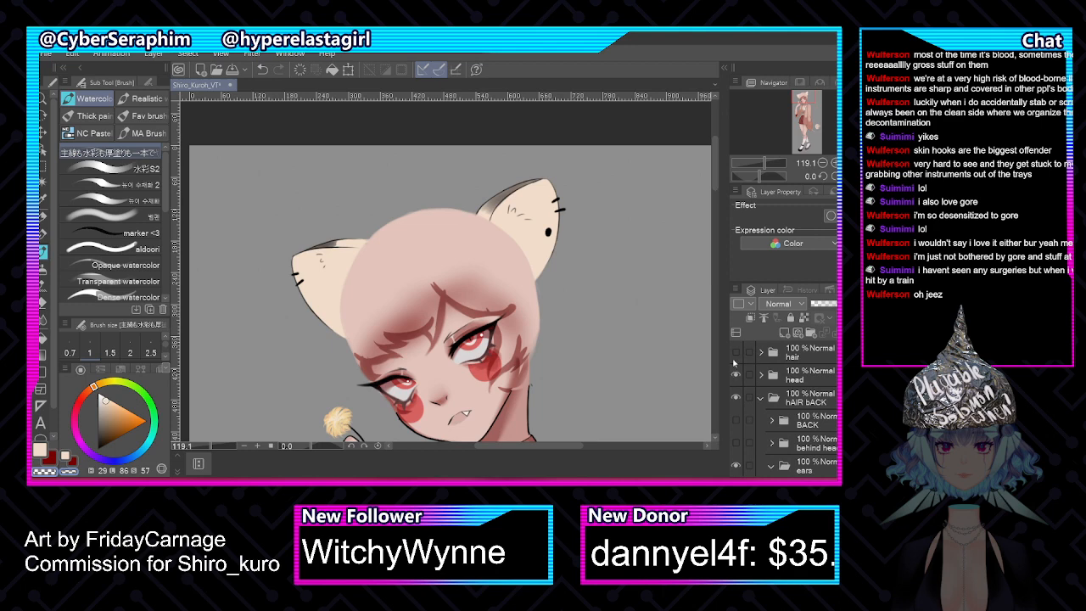
left_click(735, 352)
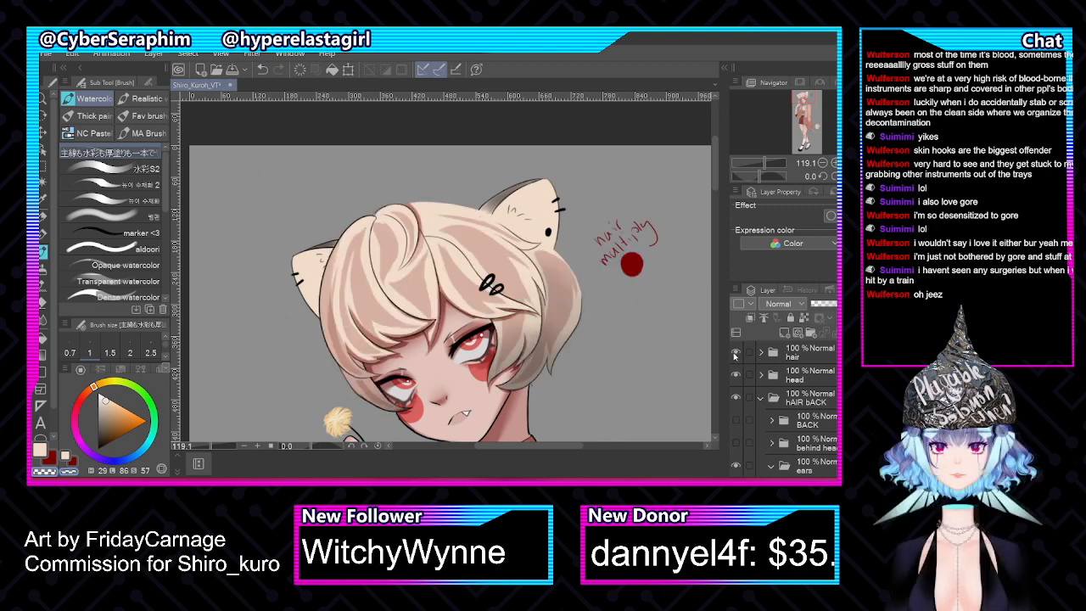
left_click(737, 354)
On Layer33, sample the right ear's grey-brown and soften the gradient at that ear's base with the Soft airbrush
scroll(785, 408, "down", 5)
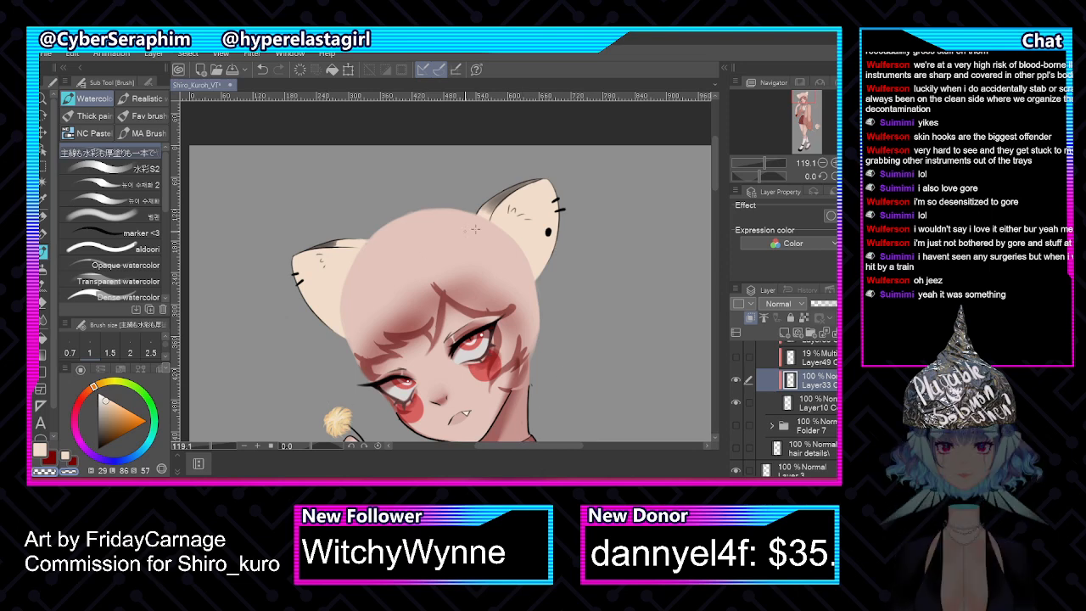
scroll(437, 244, "up", 5)
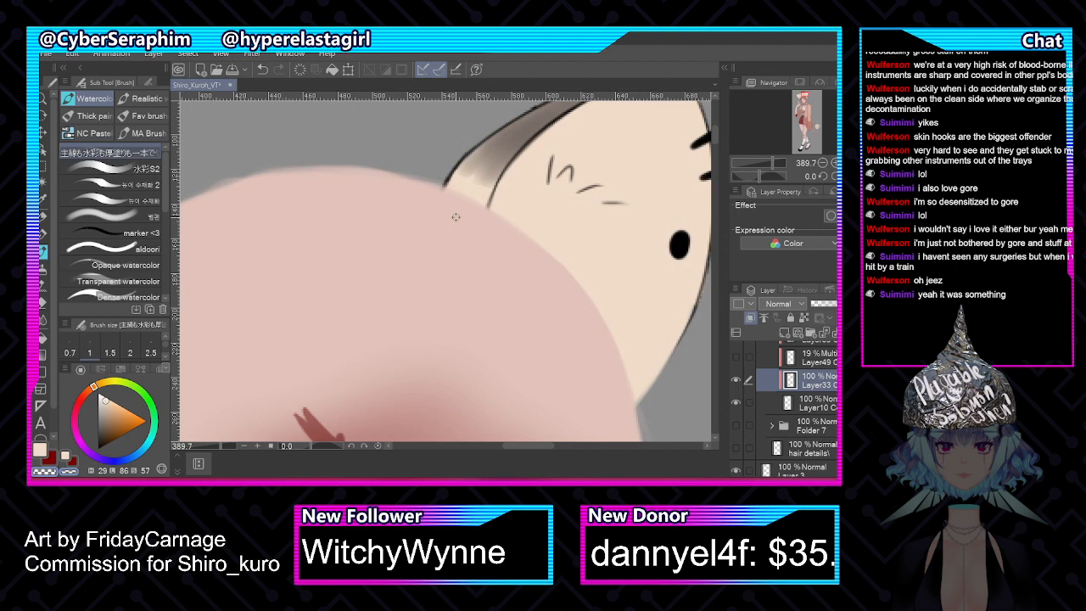
left_click_drag(714, 137, 713, 130)
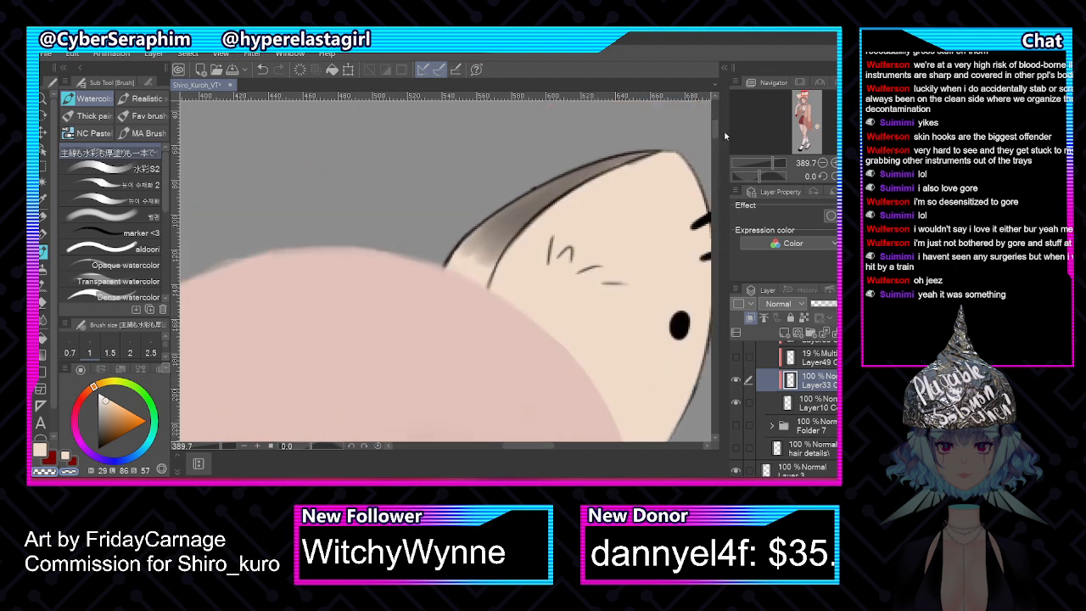
left_click(502, 233, "alt")
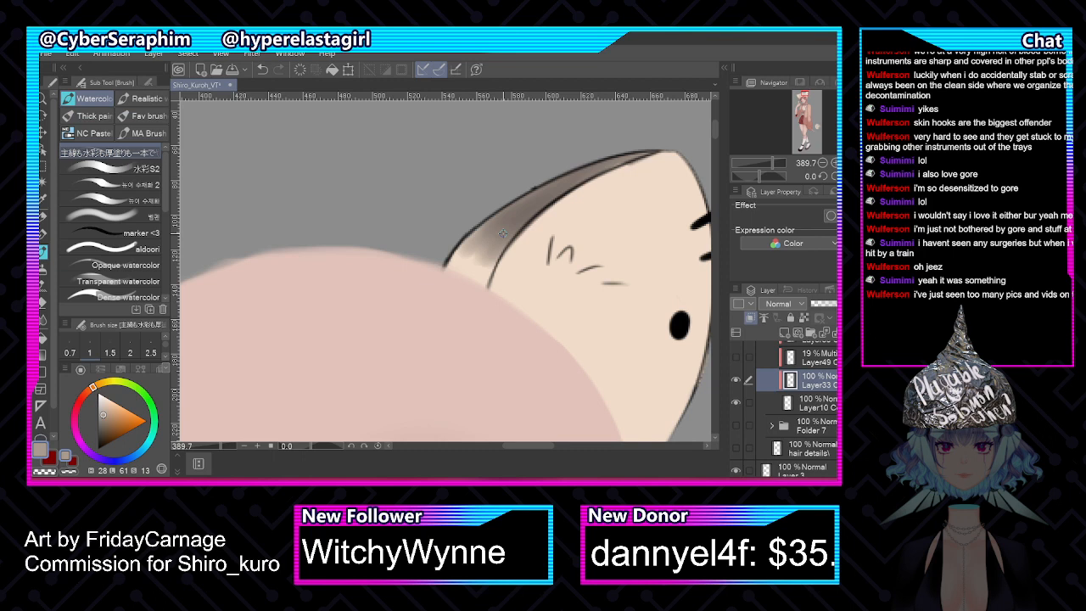
left_click(44, 268)
key("]")
key("]")
key("[")
key("[")
key("[")
key("[")
key("[")
key("[")
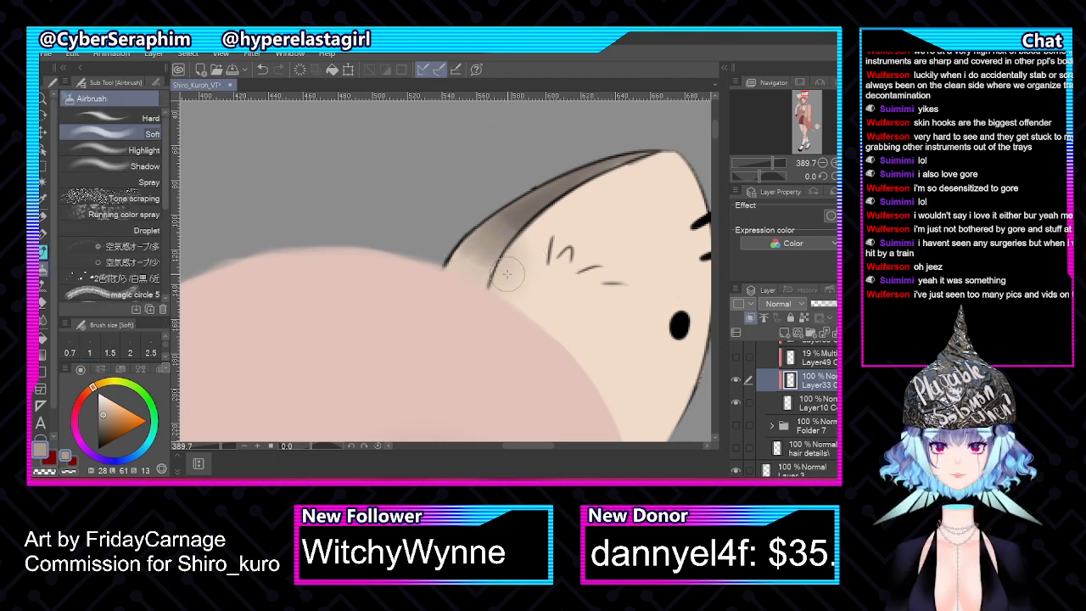
Sample the dark grey-brown on the left ear's back edge and airbrush it along that edge toward the head
left_click_drag(546, 447, 504, 457)
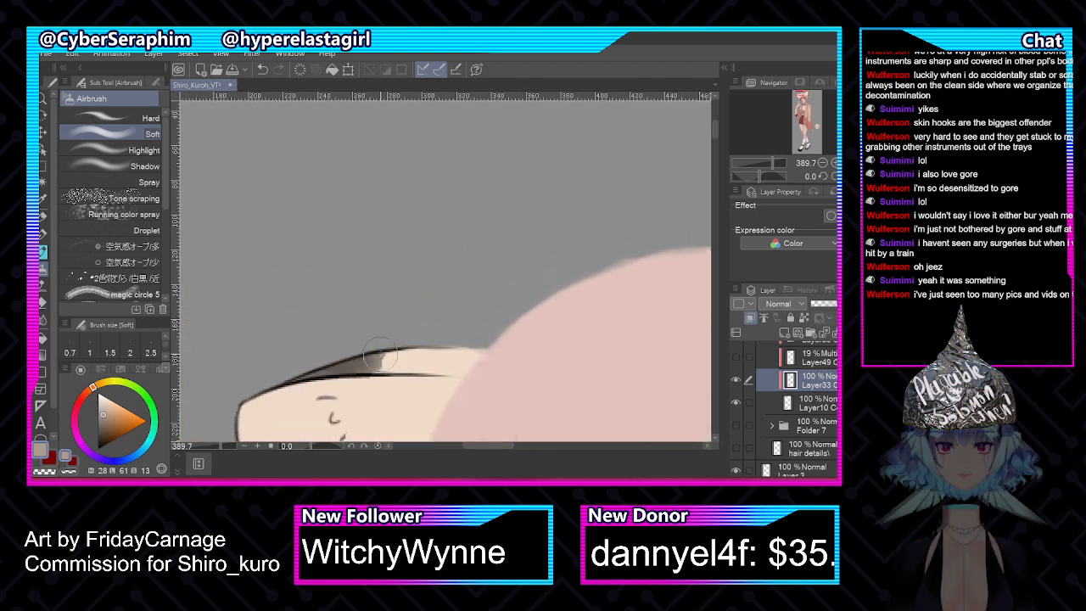
key("ctrl+z")
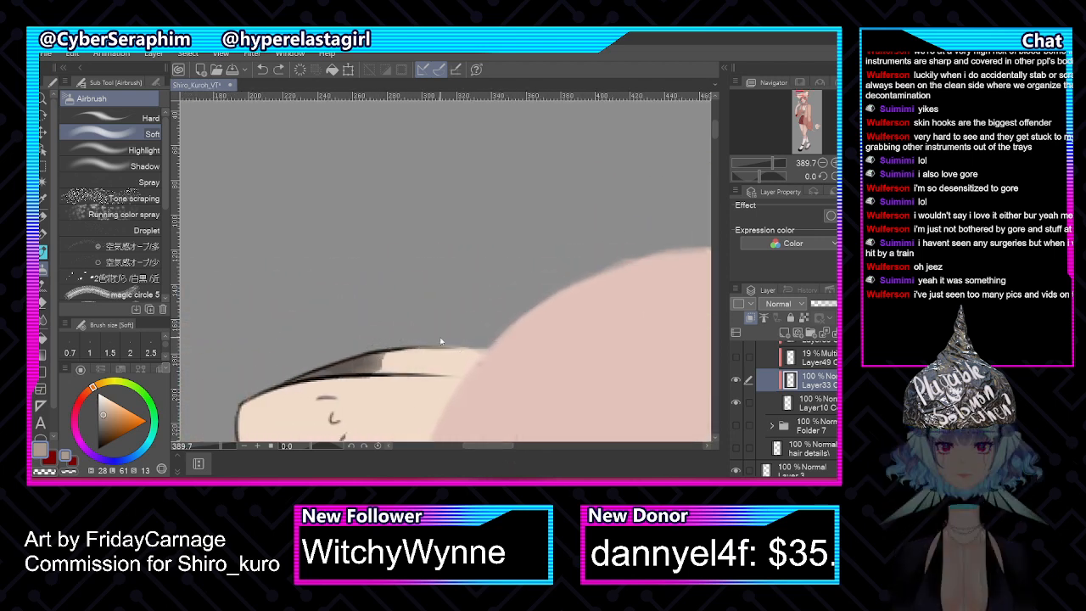
key("alt")
left_click(368, 364, "alt")
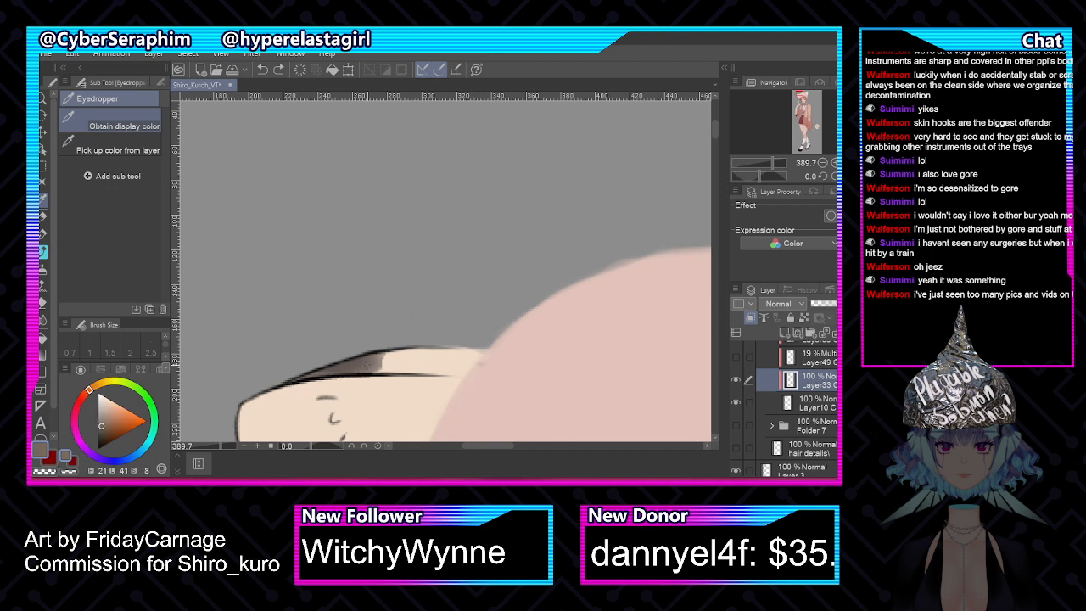
mouse_move(378, 373)
left_mouse_down()
mouse_move(400, 349)
mouse_move(407, 377)
mouse_move(436, 343)
mouse_move(462, 364)
left_mouse_up()
Clean the shading overspill off the inner areas of both ears with the watercolor brush
left_click(43, 252)
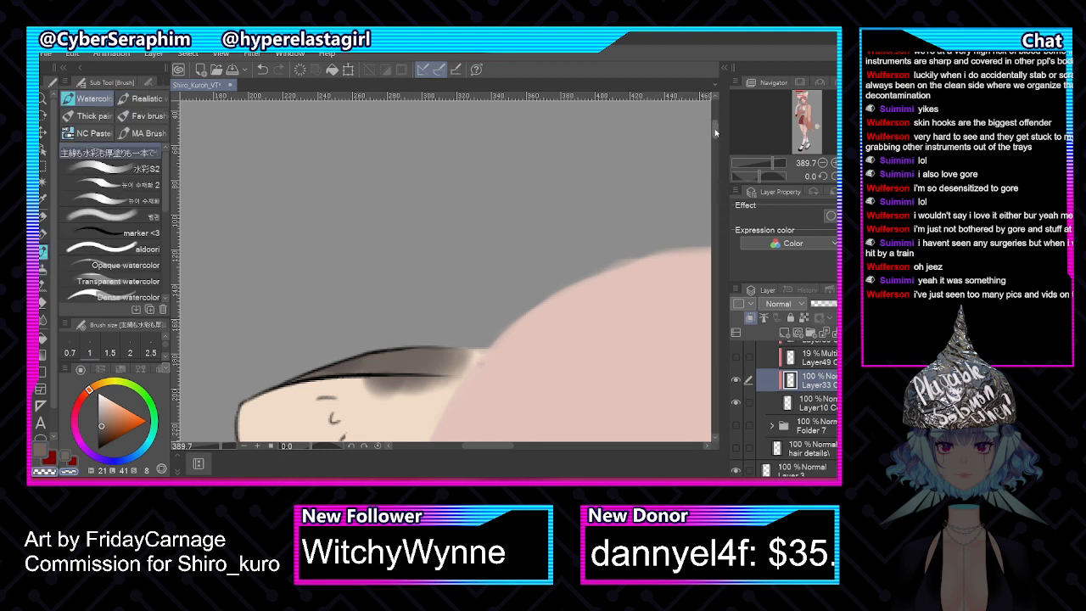
scroll(716, 131, "down", 3)
mouse_move(347, 290)
left_mouse_down()
mouse_move(463, 286)
mouse_move(363, 299)
left_mouse_up()
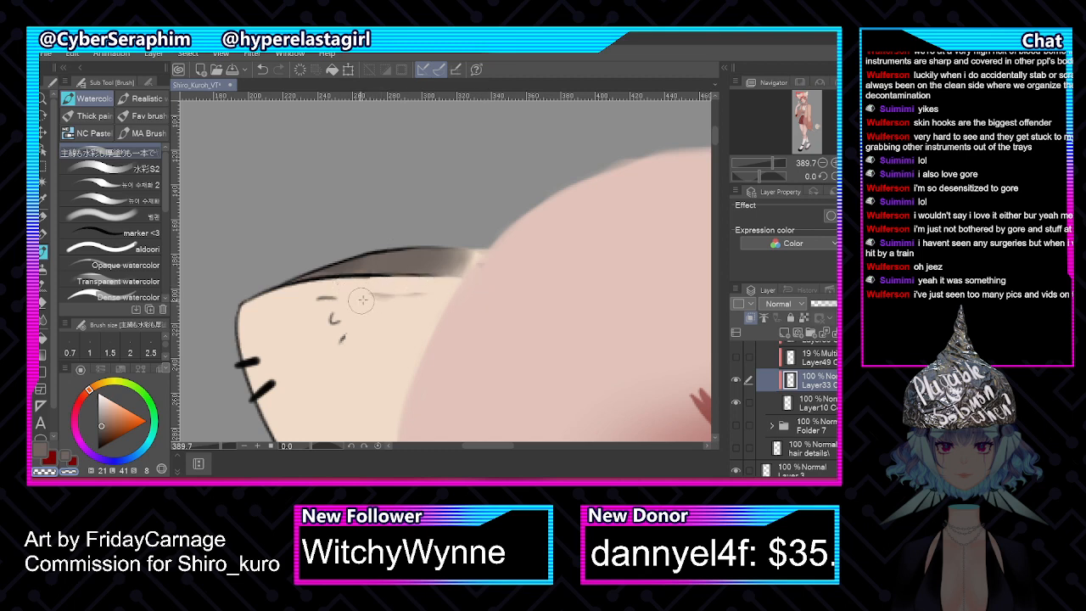
left_click_drag(491, 445, 548, 449)
mouse_move(385, 178)
left_mouse_down()
mouse_move(353, 157)
mouse_move(363, 144)
left_mouse_up()
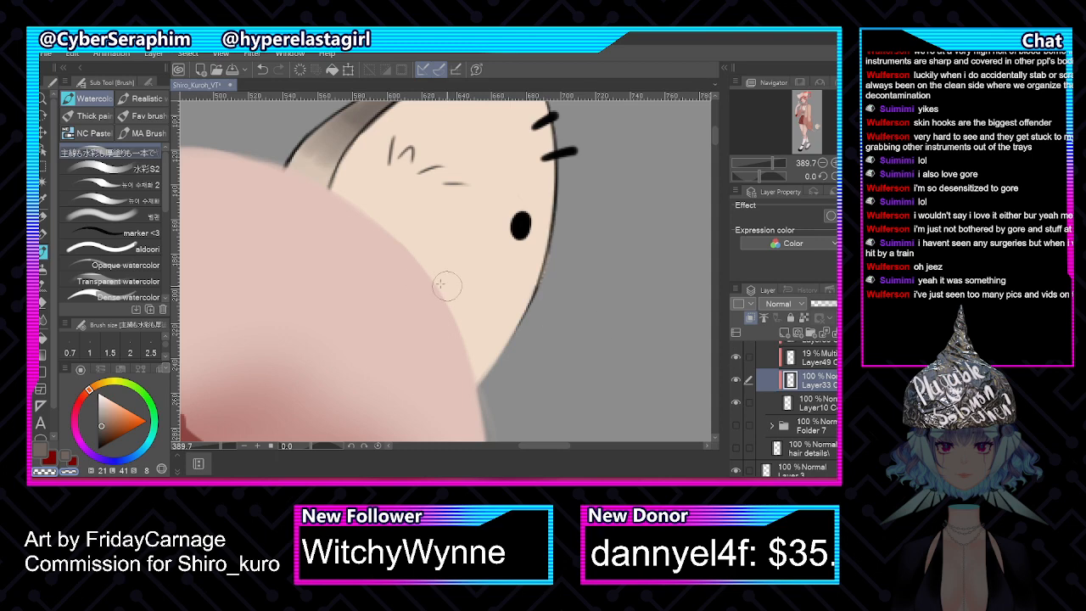
Shade the rest of the left ear dark red on the 19% Multiply layer Layer49, down to the head
scroll(398, 280, "down", 3)
left_click_drag(560, 447, 525, 443)
left_click(819, 357)
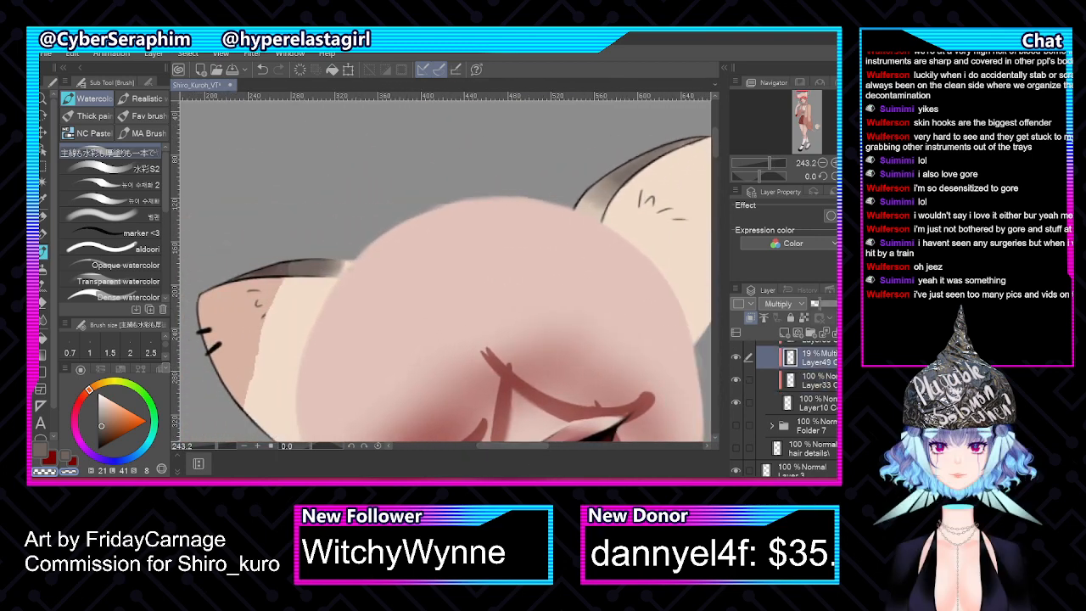
key("x")
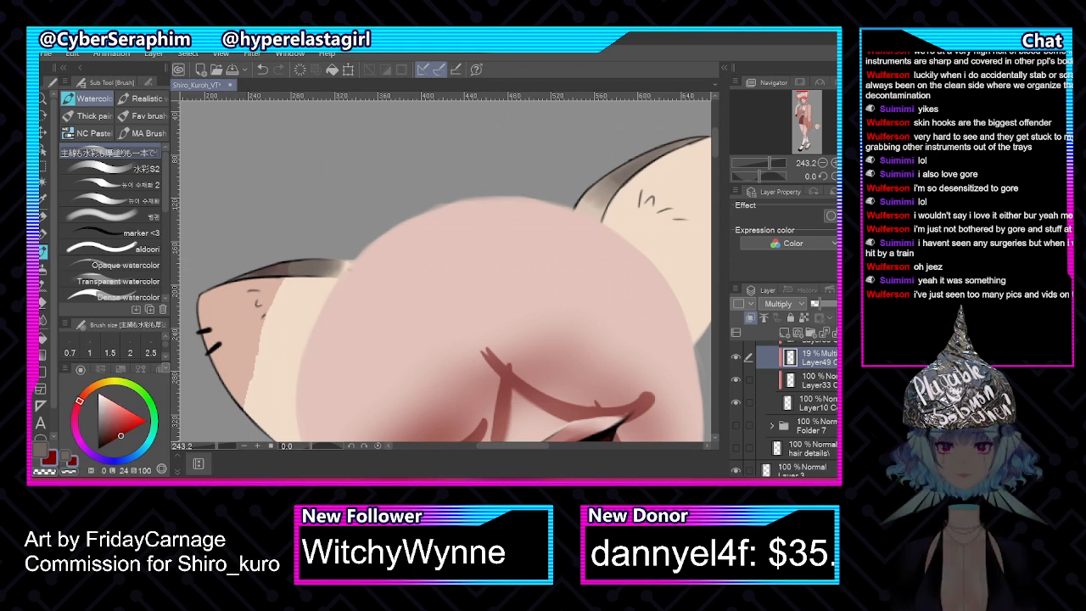
scroll(694, 140, "down", 3)
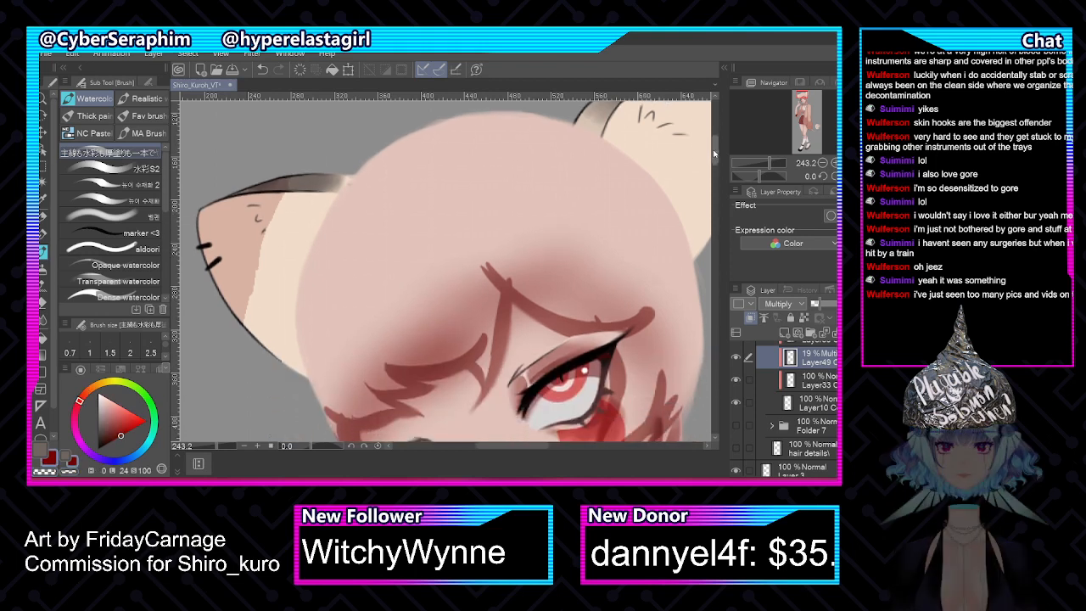
mouse_move(344, 178)
left_mouse_down()
mouse_move(289, 227)
mouse_move(280, 257)
mouse_move(296, 353)
mouse_move(241, 288)
mouse_move(271, 356)
left_mouse_up()
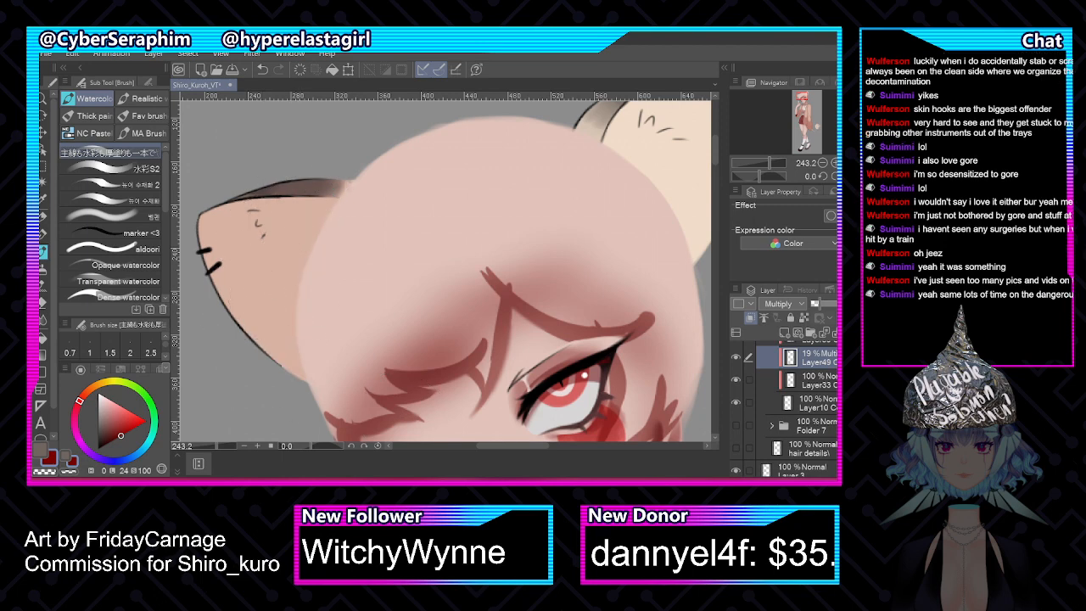
Show the ears' remaining Multiply layers, Layer59 and Layer64, and collapse the ears folder
scroll(740, 399, "up", 3)
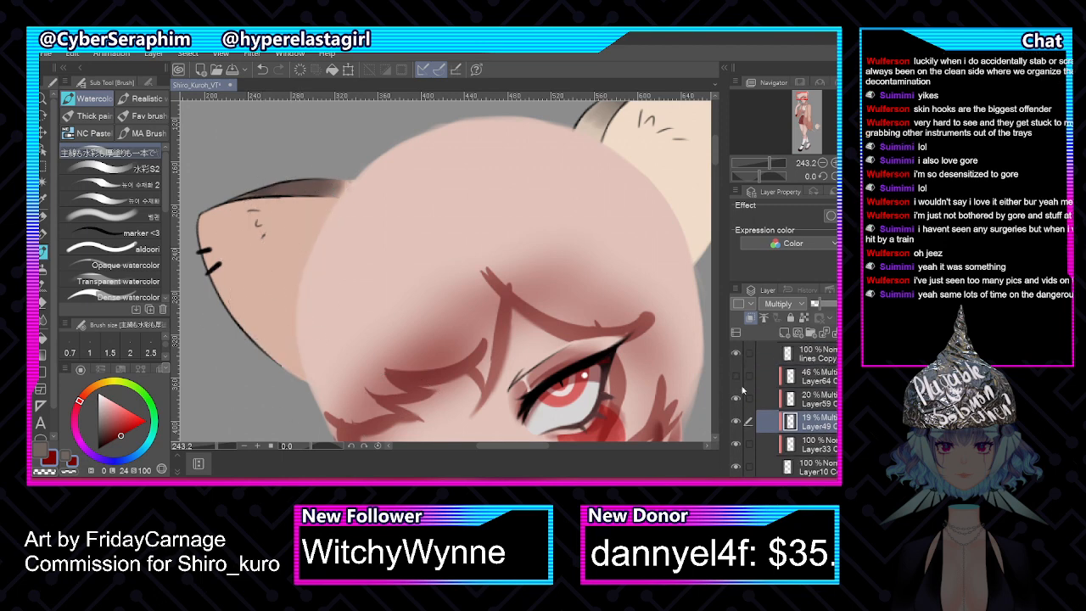
key("ctrl+minus")
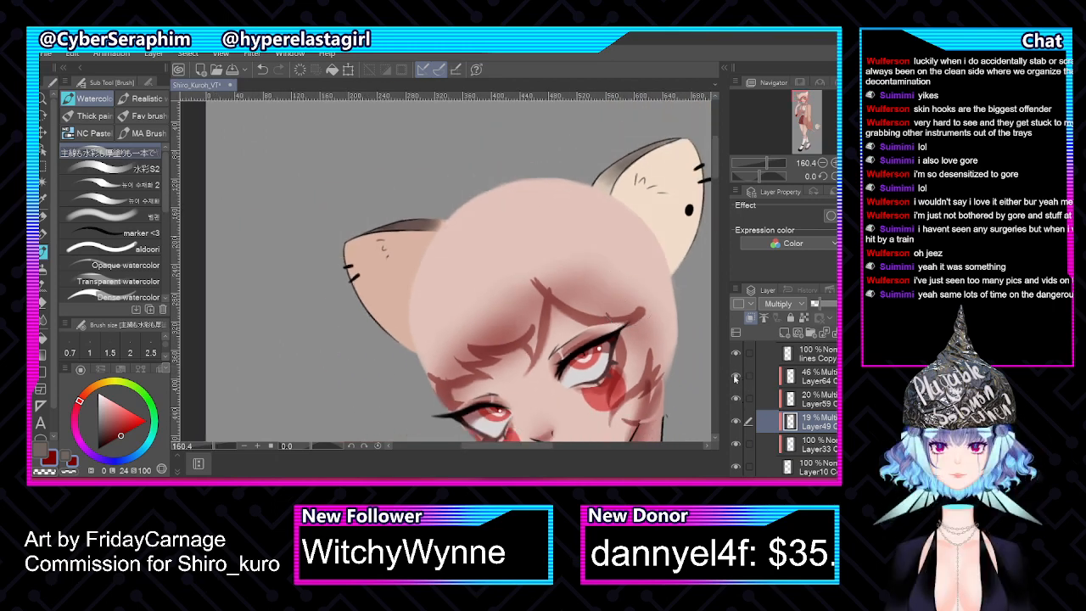
scroll(785, 407, "up", 4)
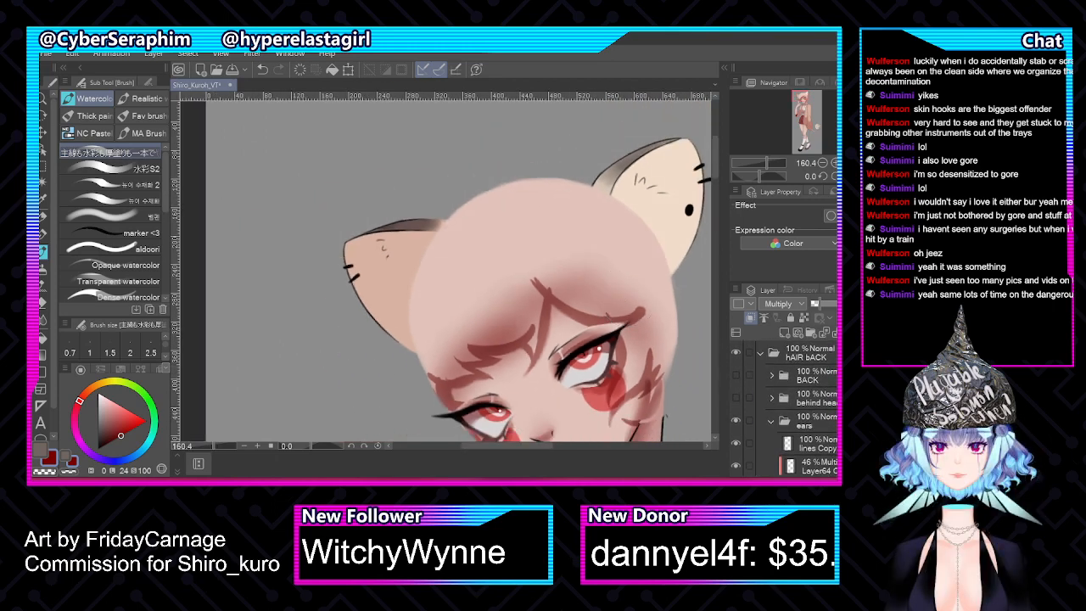
left_click(773, 418)
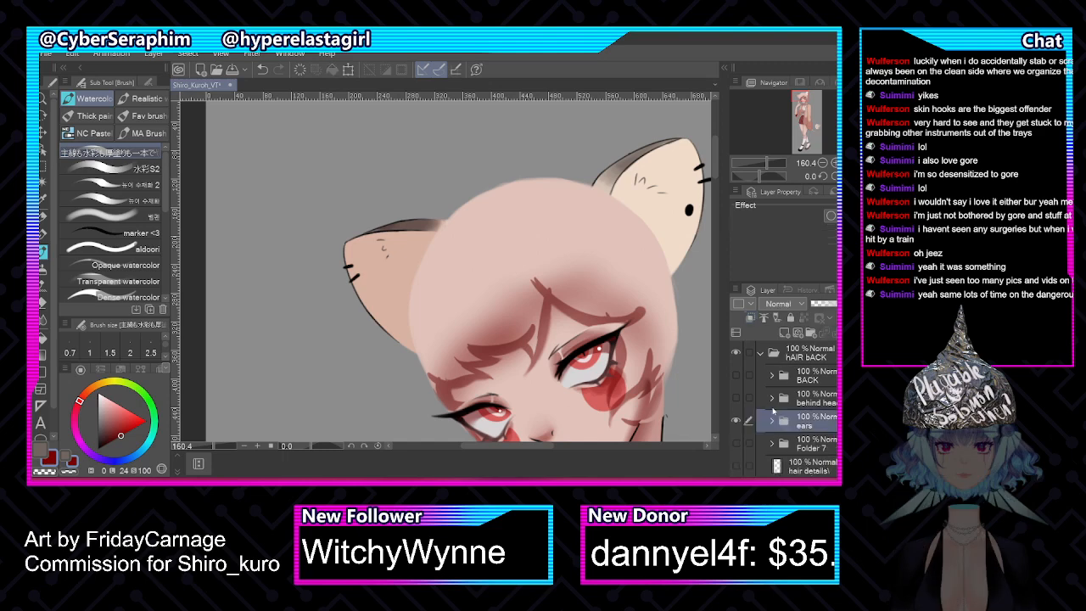
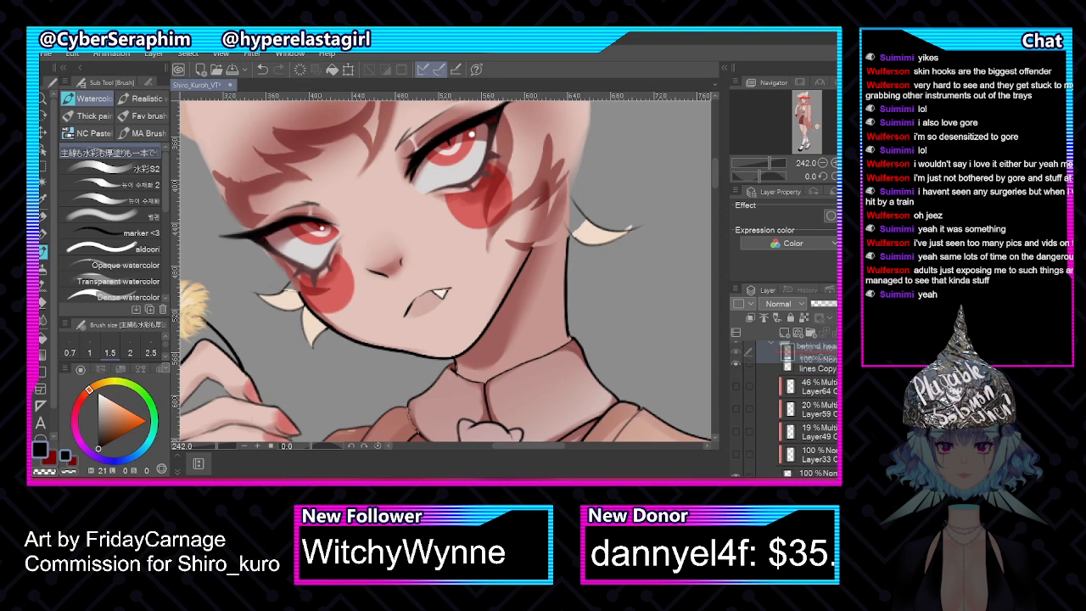
Merge the two line-art copy layers in the behind head folder into one
left_click(835, 393, "shift")
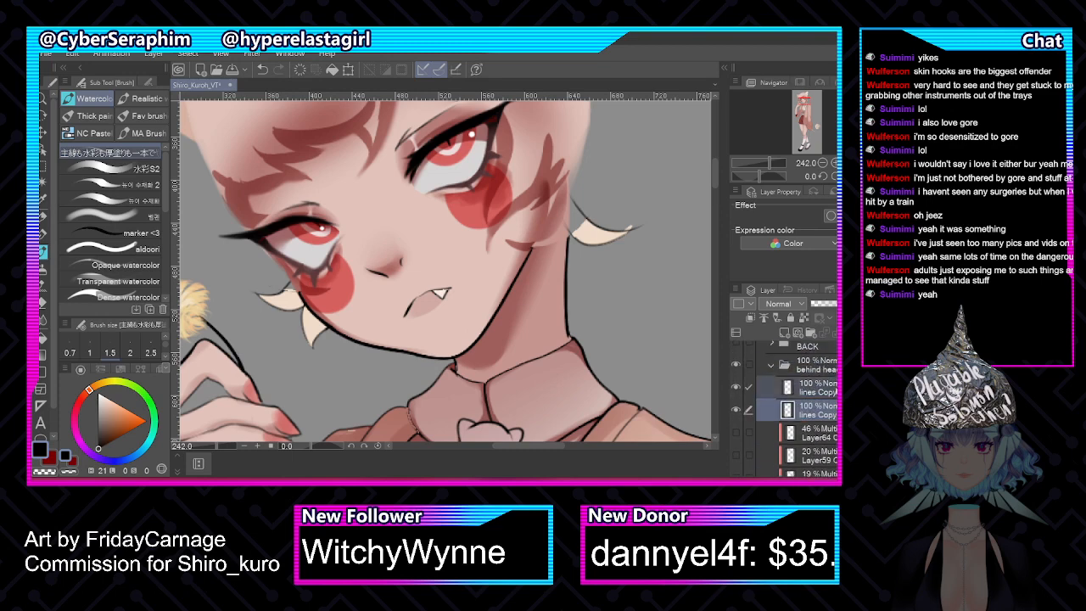
right_click(835, 392)
left_click(822, 327)
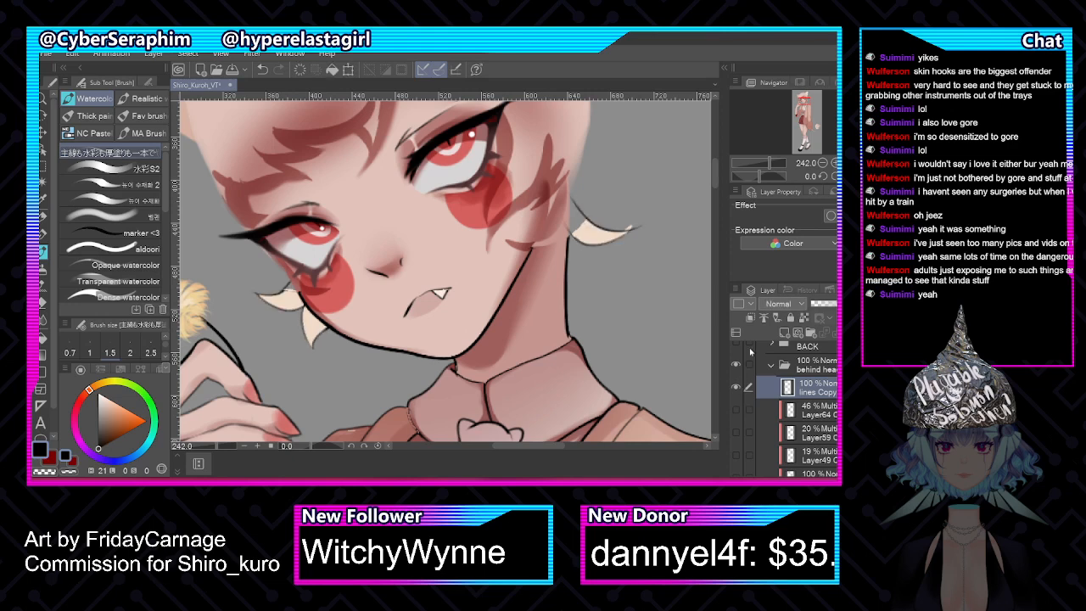
Enlarge the brush and touch up the upper end of the hair lock's outline beside the neck
key("c")
key("]")
key("]")
left_click_drag(565, 189, 578, 208)
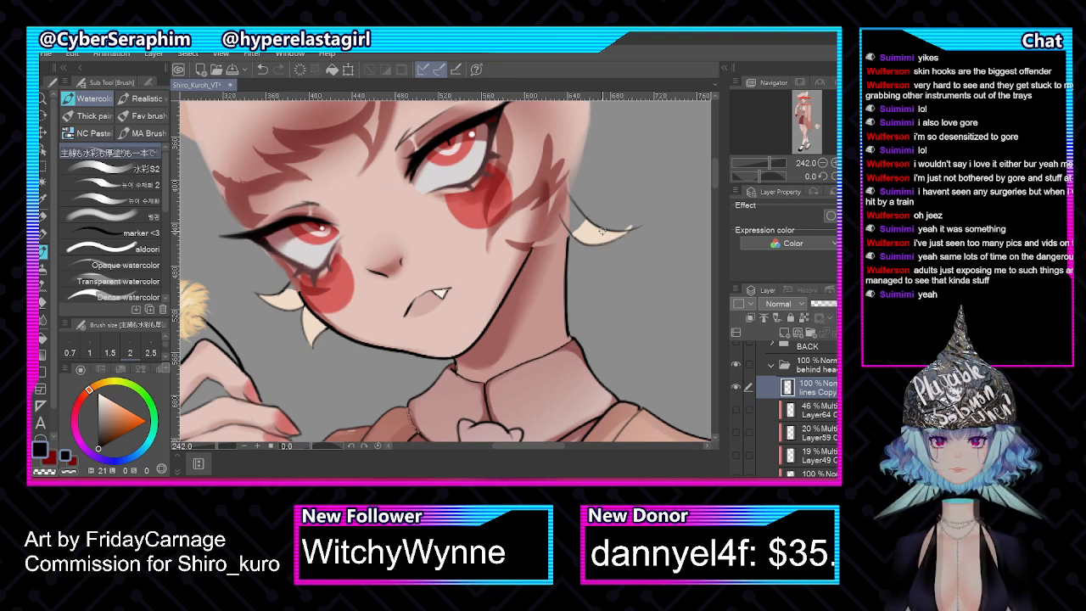
Toggle the visibility of the behind head folder's Layer10 to check its base colour
scroll(747, 387, "down", 5)
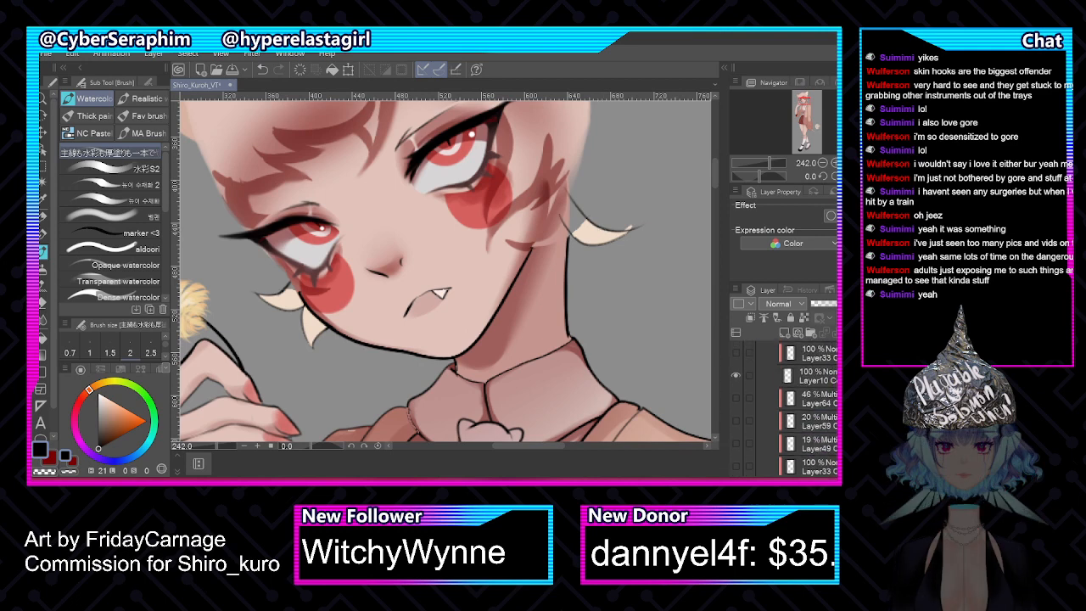
left_click(734, 394)
left_click(735, 395)
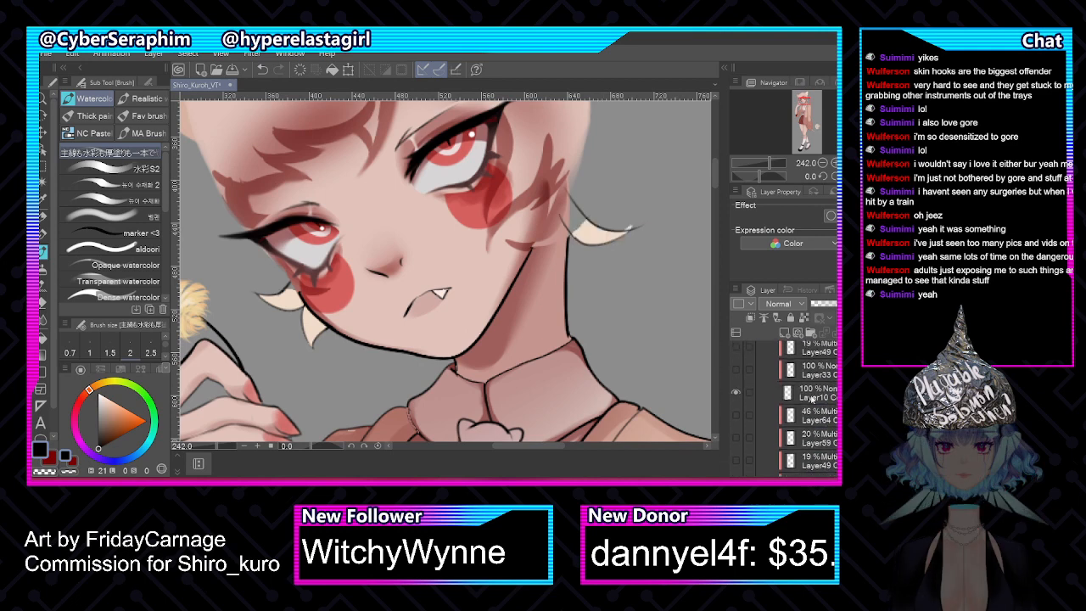
On the behind head folder's upper Layer10 copy, sample the lock's cream colour and fill the hair lock beside the neck up to the face
left_click(820, 398)
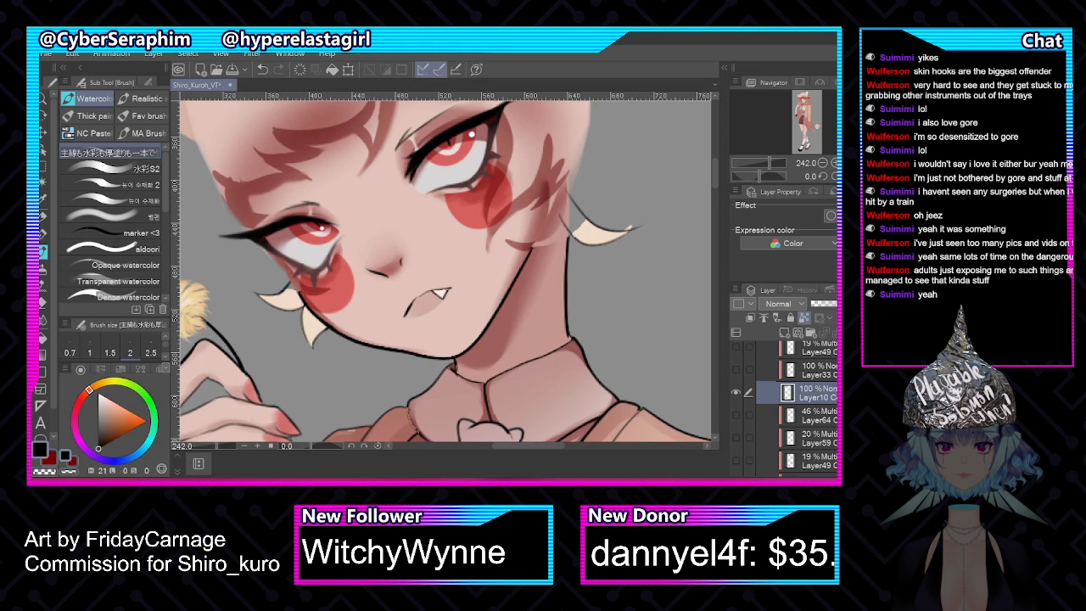
left_click(592, 231, "alt")
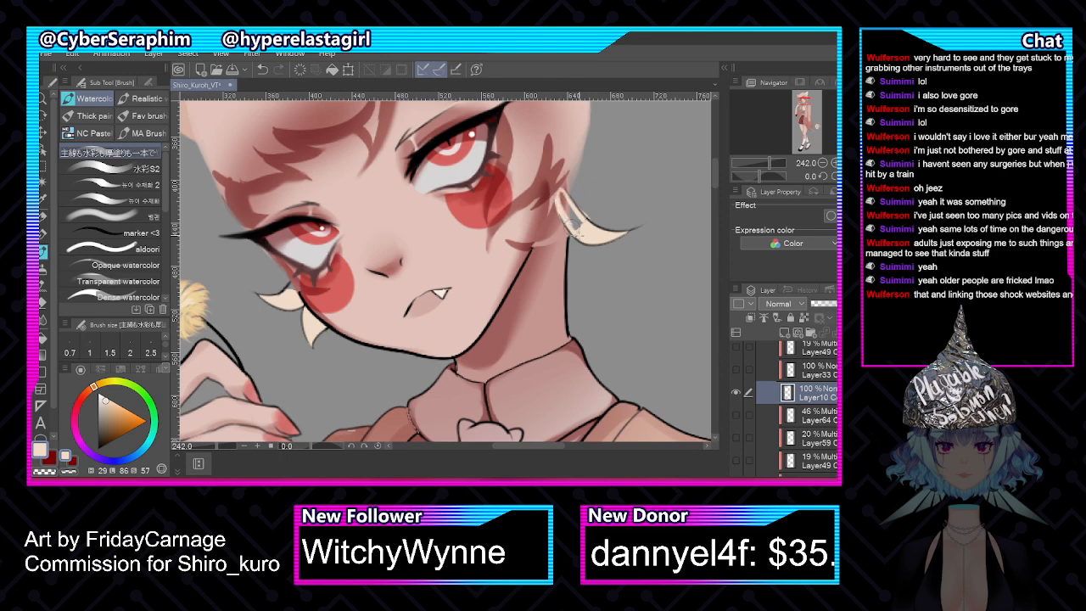
left_click_drag(569, 218, 597, 230)
key("c")
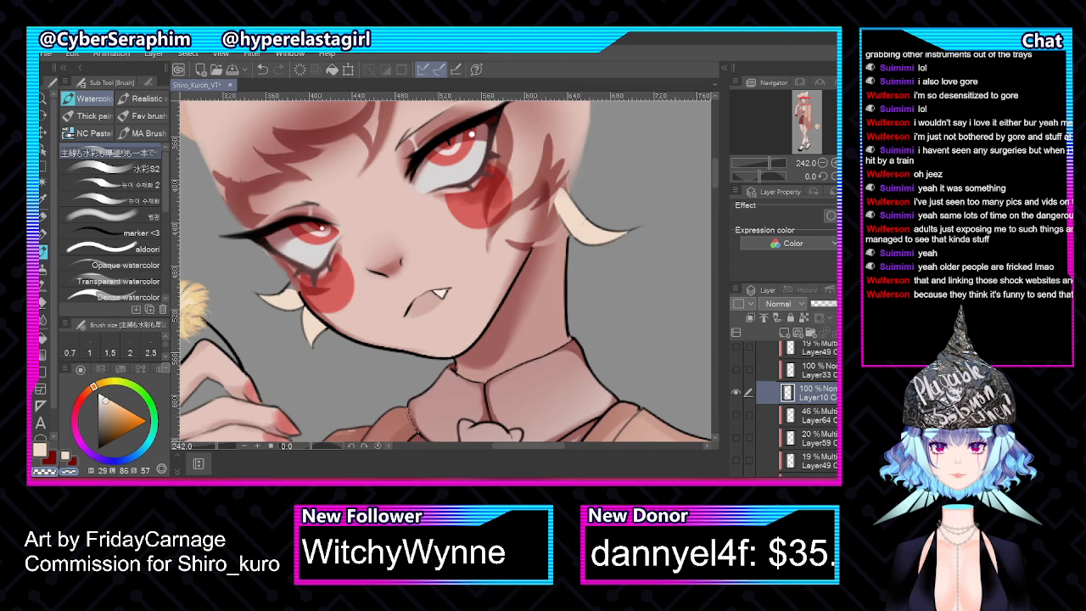
On the line-art copy layer, clean up the neck-side hair lock's outline and redraw its upper inner edge in the dark line colour
scroll(794, 403, "up", 3)
left_click(802, 391)
key("c")
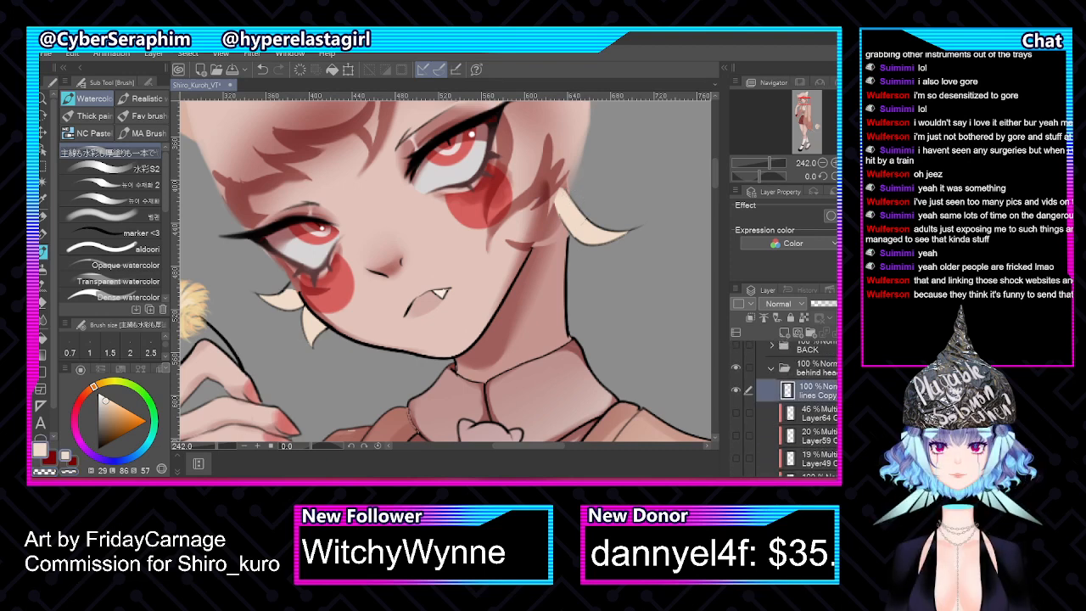
key("c")
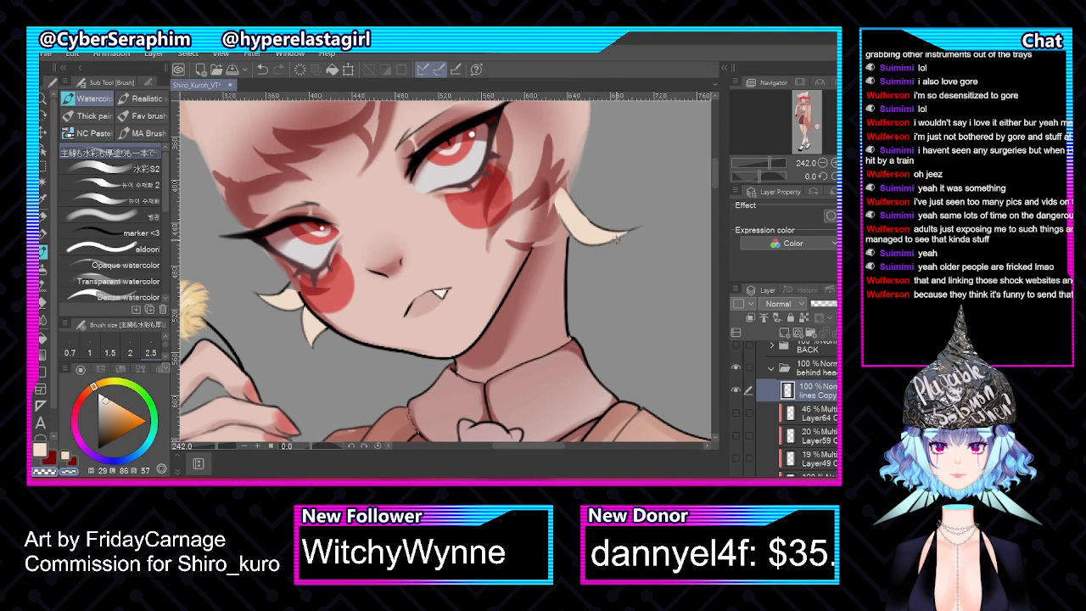
key("ctrl+z")
left_click(53, 458)
left_click(40, 449)
left_click(98, 447)
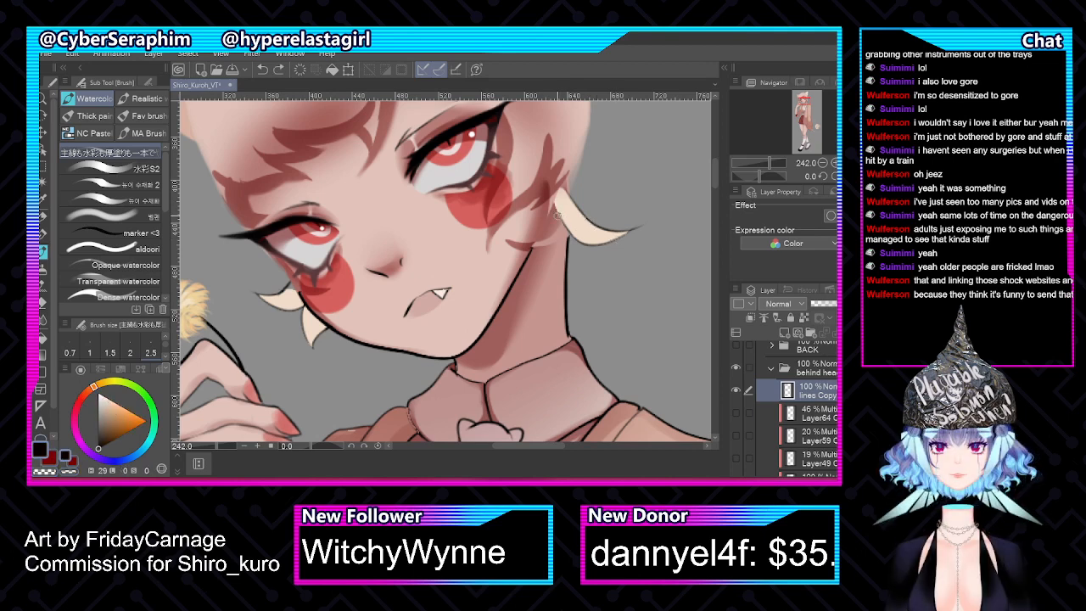
left_click_drag(559, 218, 571, 237)
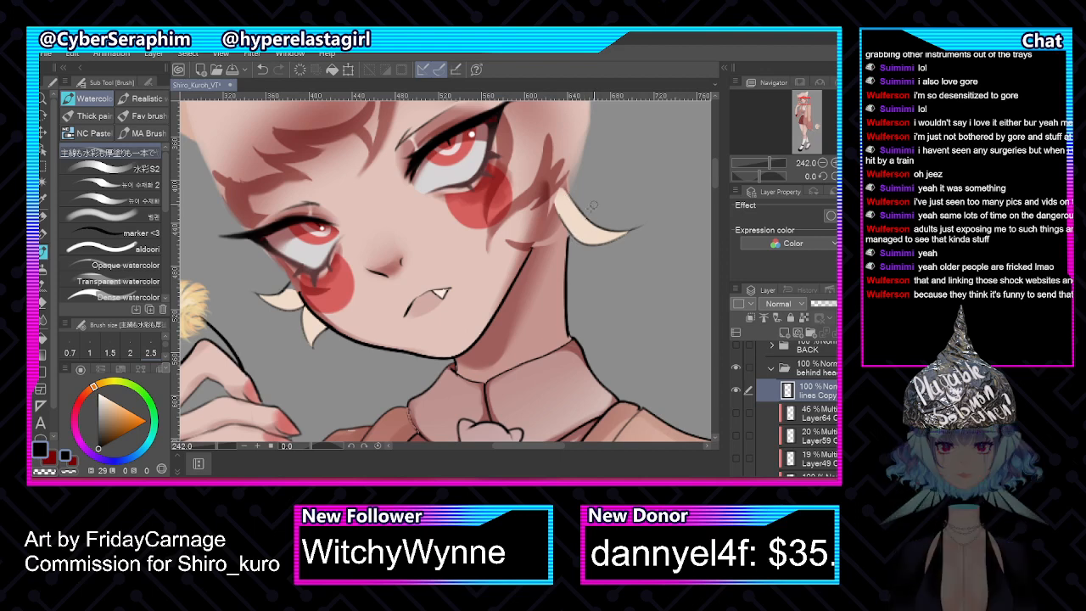
Select the lower Layer10 copy in the behind head folder and hide the head folder to expose the hair behind it
scroll(563, 215, "down", 1)
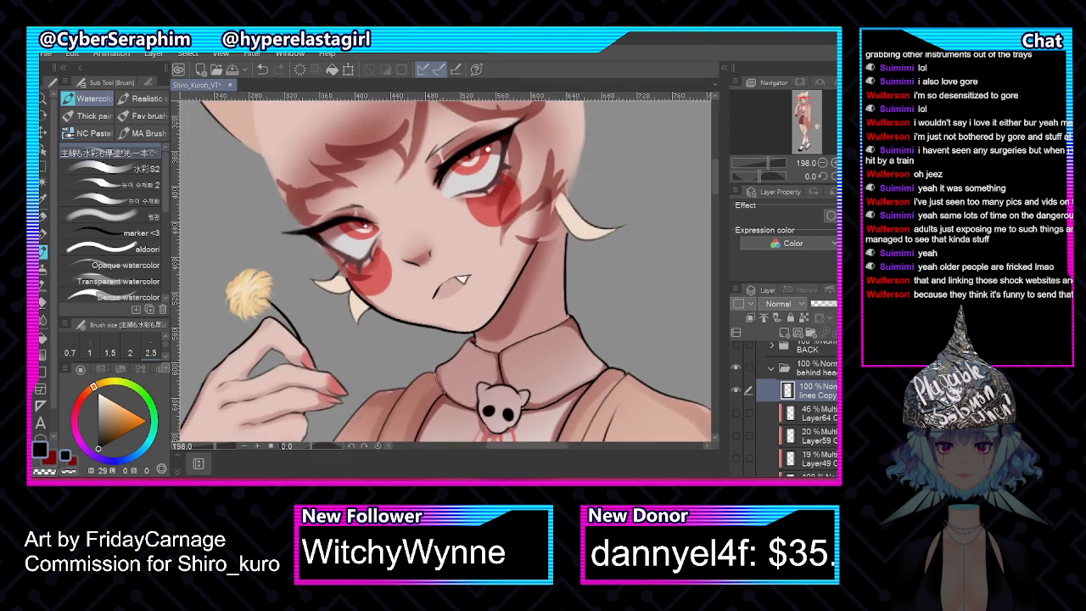
scroll(792, 407, "down", 5)
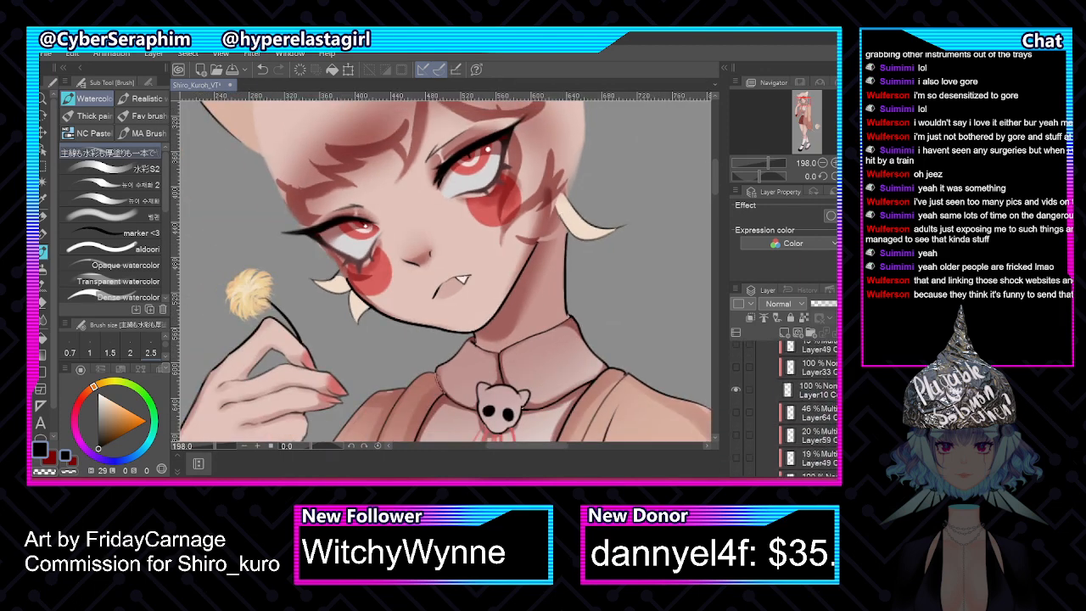
scroll(793, 407, "down", 4)
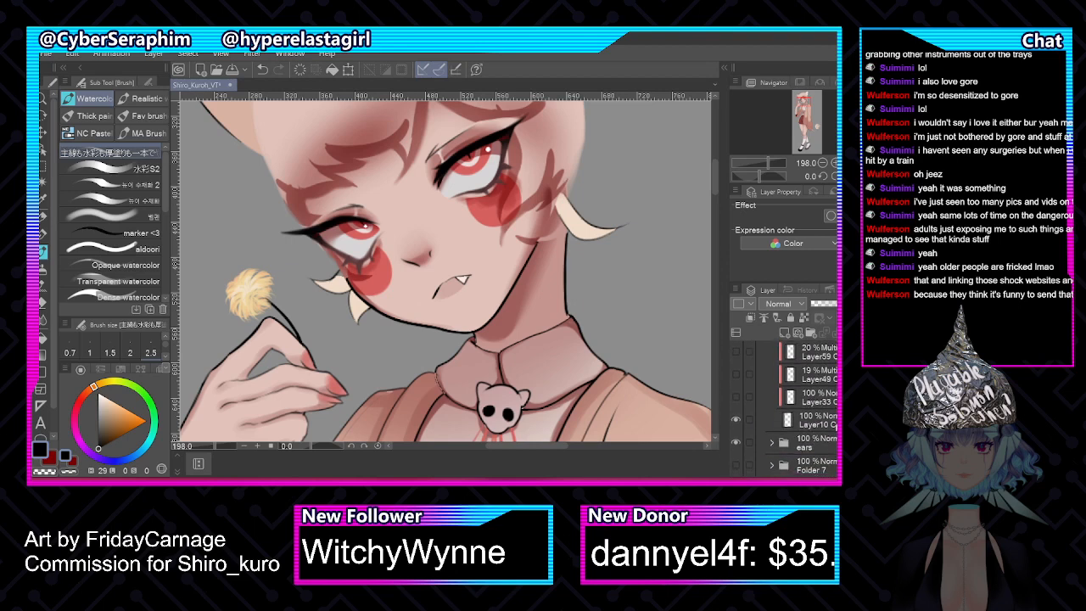
left_click(818, 419)
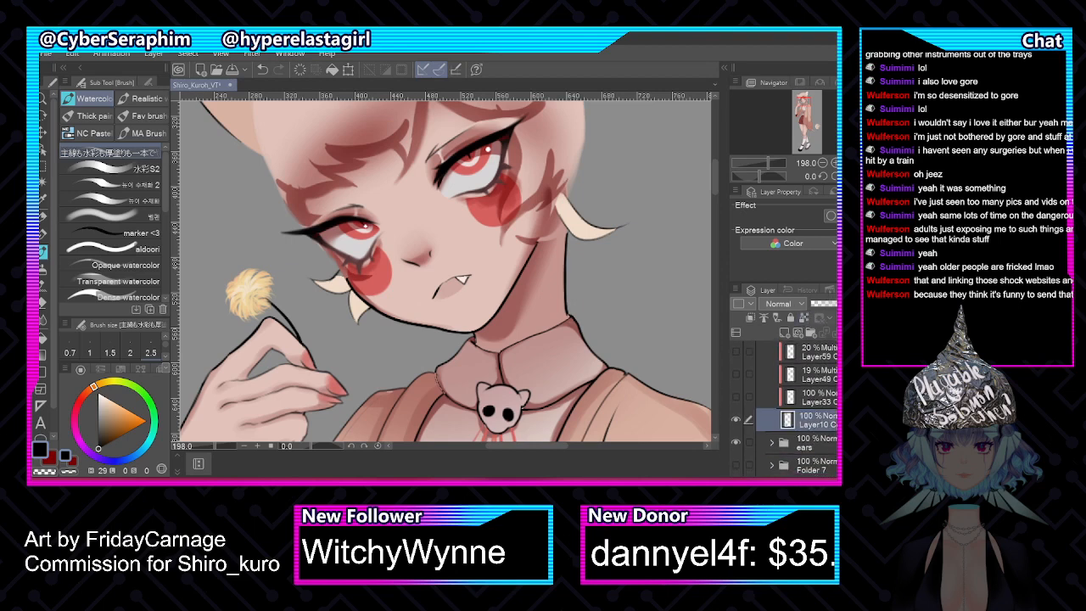
scroll(793, 408, "up", 6)
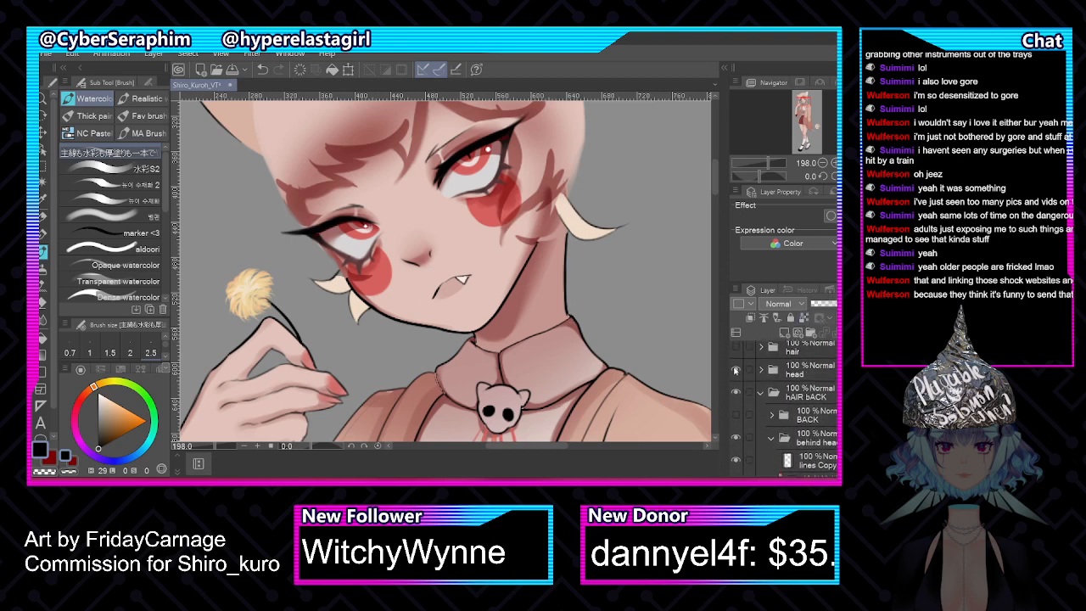
left_click(735, 371)
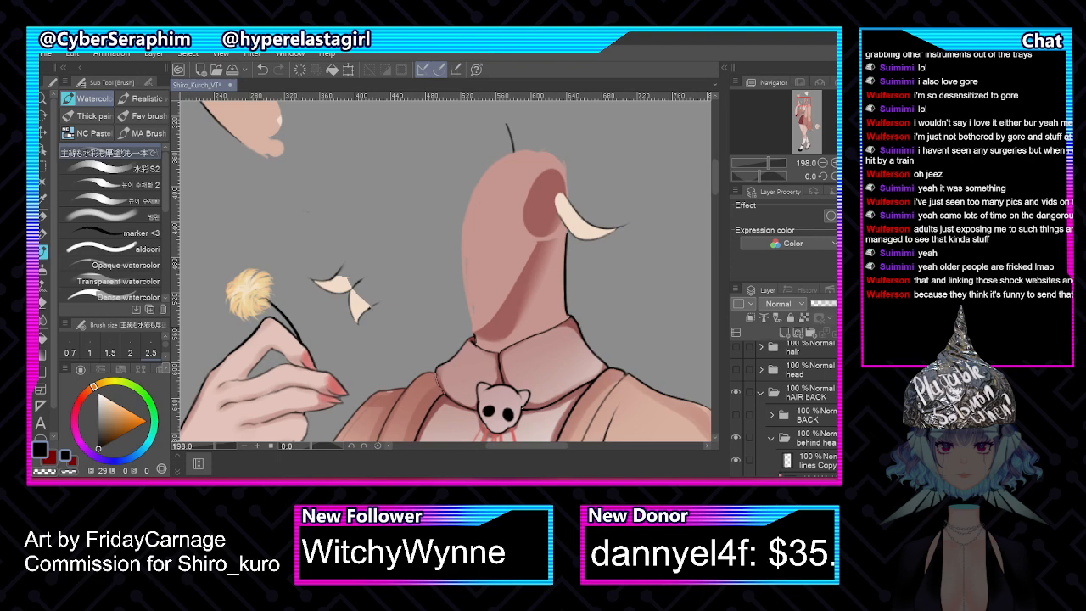
scroll(785, 408, "down", 6)
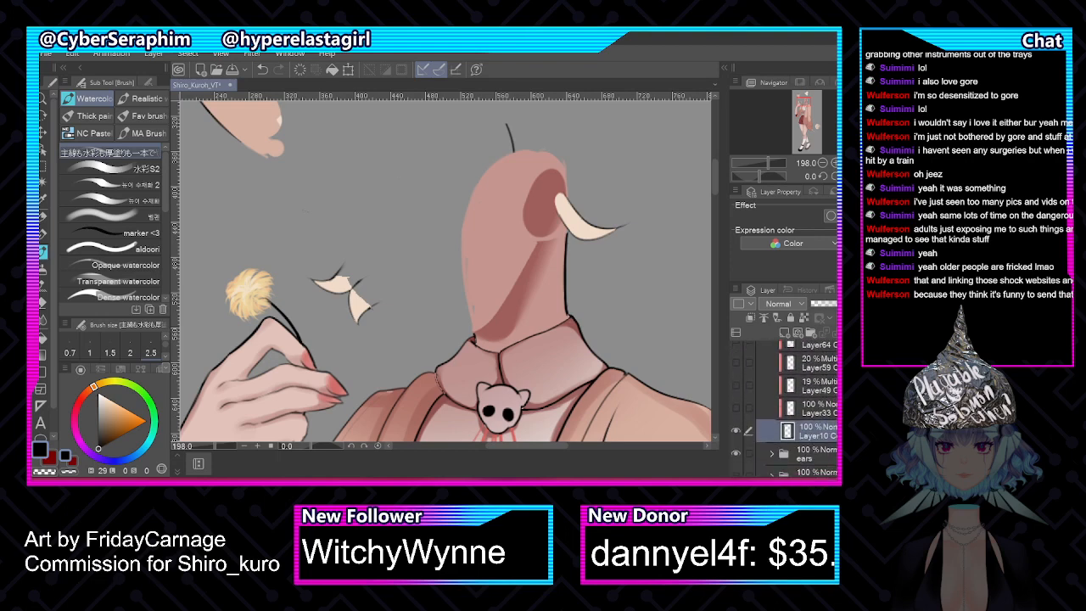
Paint the hidden upper part of the small hair tufts near the flower in their sampled cream colour, joining them into one shape
key("i")
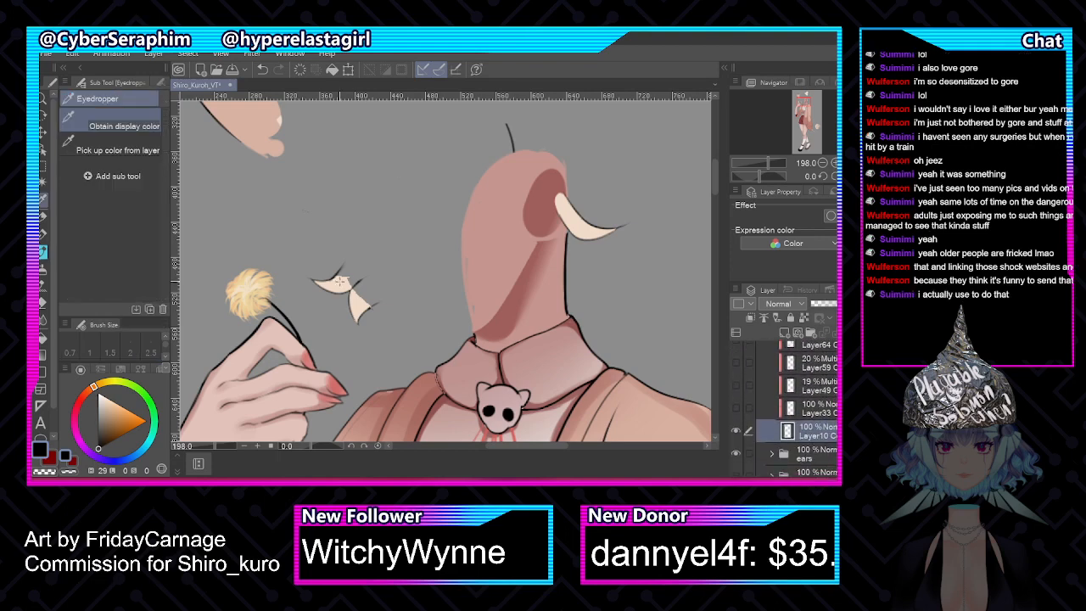
left_click(339, 280)
key("b")
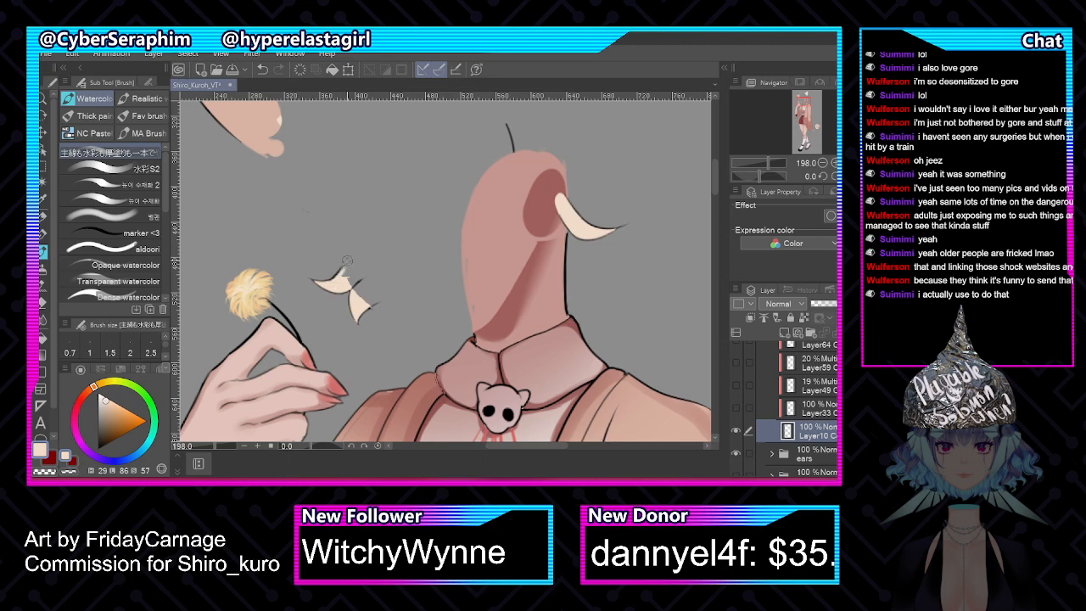
left_click_drag(341, 272, 370, 266)
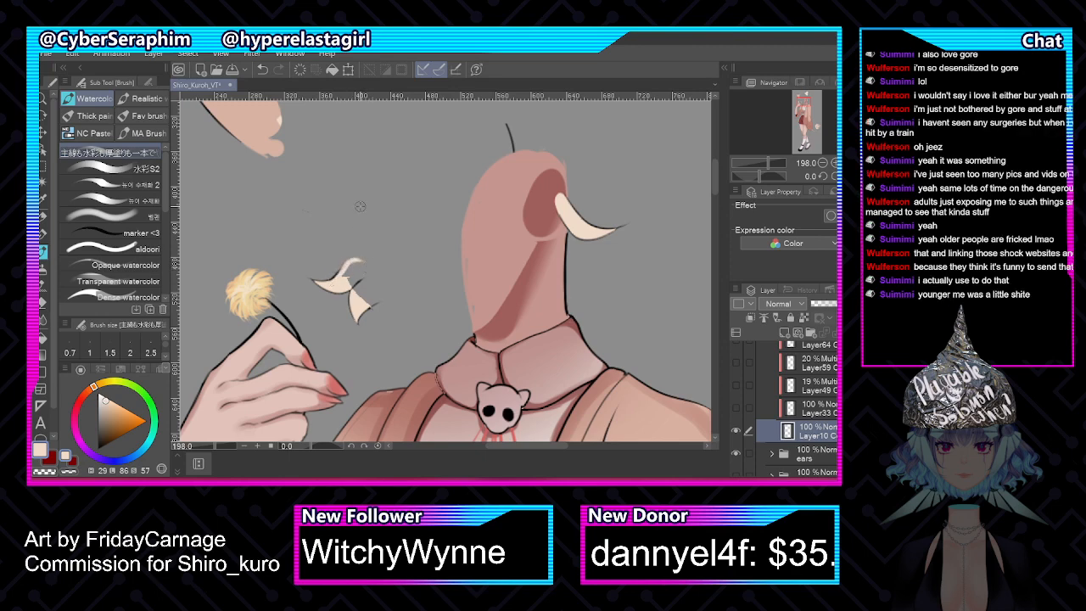
mouse_move(354, 261)
left_mouse_down()
mouse_move(383, 293)
mouse_move(377, 282)
mouse_move(382, 301)
mouse_move(361, 310)
mouse_move(388, 294)
mouse_move(360, 312)
mouse_move(383, 283)
left_mouse_up()
mouse_move(356, 300)
left_mouse_down()
mouse_move(382, 294)
mouse_move(351, 268)
mouse_move(359, 285)
mouse_move(362, 270)
mouse_move(375, 287)
left_mouse_up()
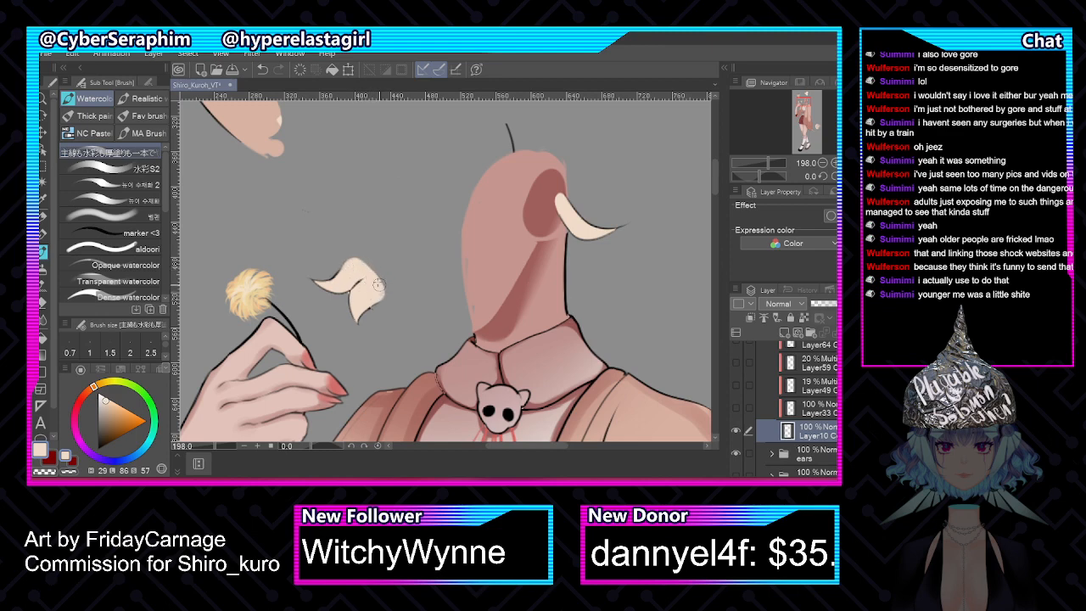
left_click(71, 472)
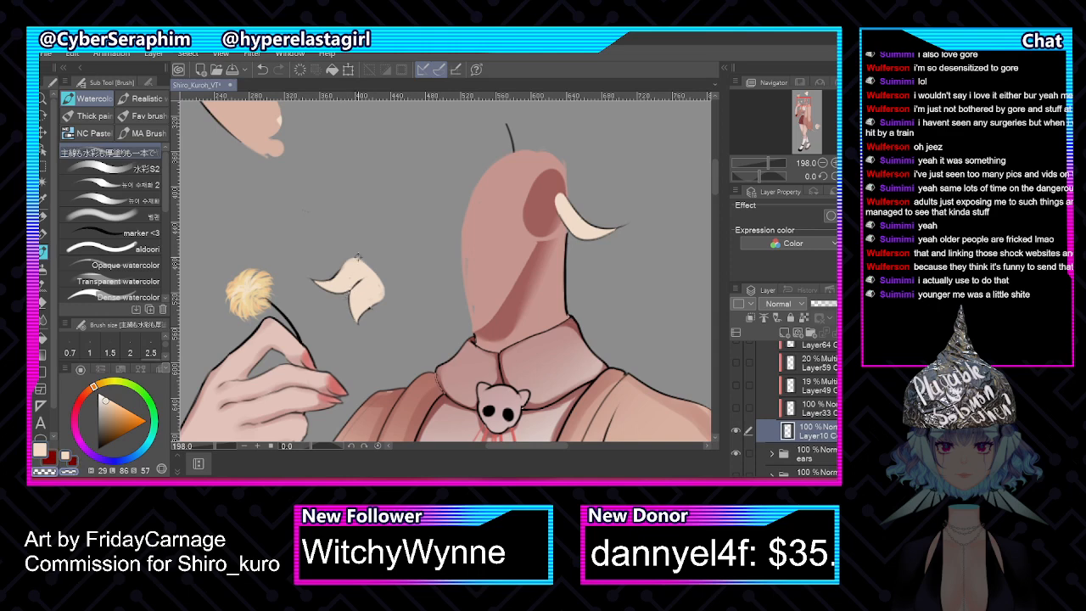
Toggle the visibility of the upper Layer10 copy to check which hair lock it colours
scroll(807, 404, "up", 3)
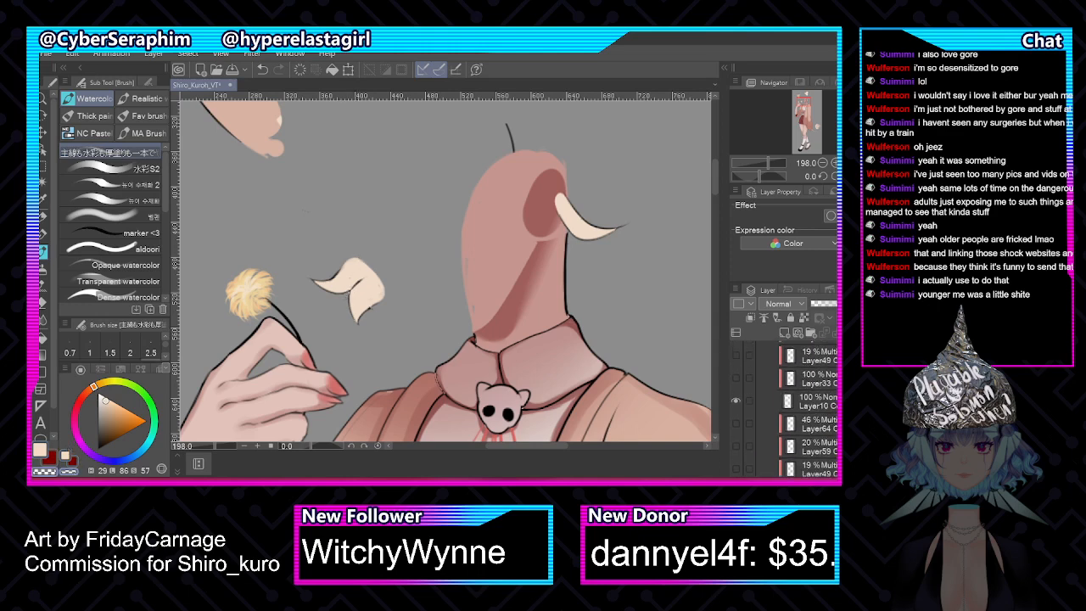
left_click(835, 405)
left_click(736, 405)
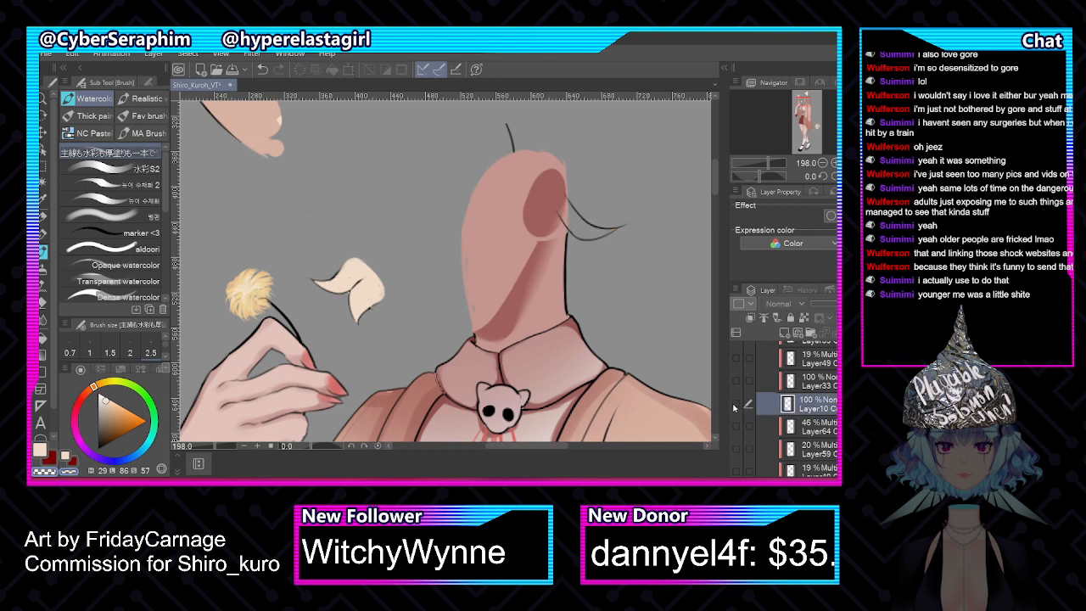
left_click(736, 405)
scroll(806, 407, "up", 3)
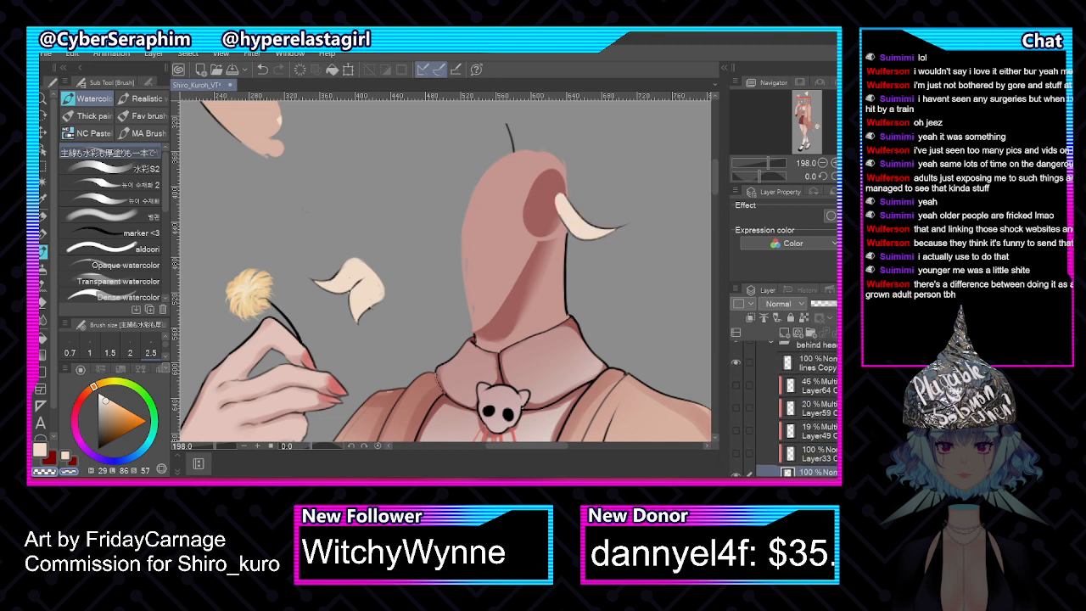
On the line-art copy layer, touch up the outlines of the joined hair tufts, alternating between the dark line colour and transparent
left_click(821, 392)
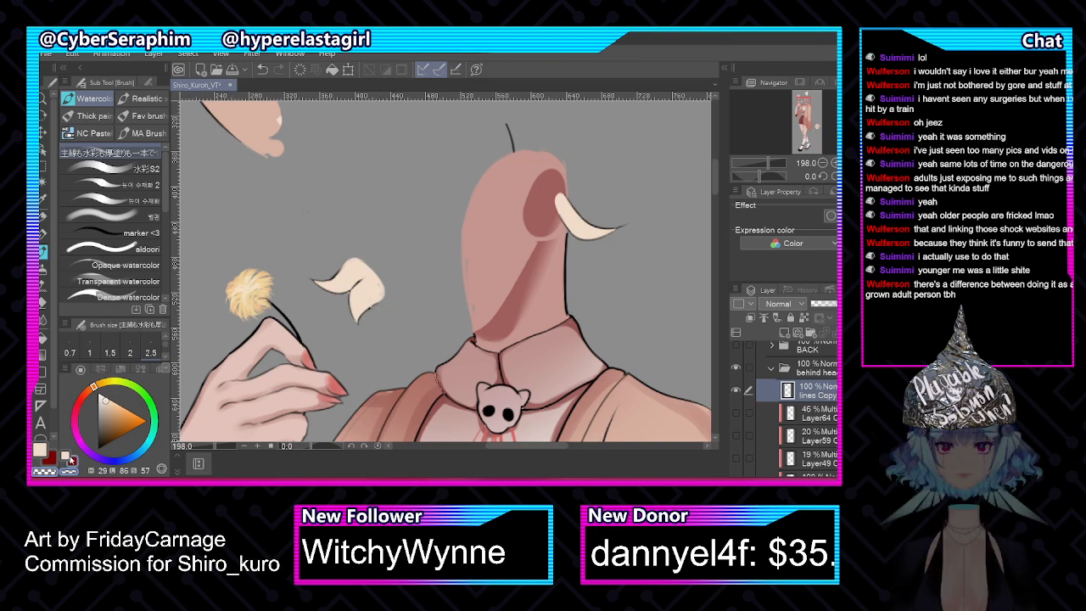
left_click(68, 458)
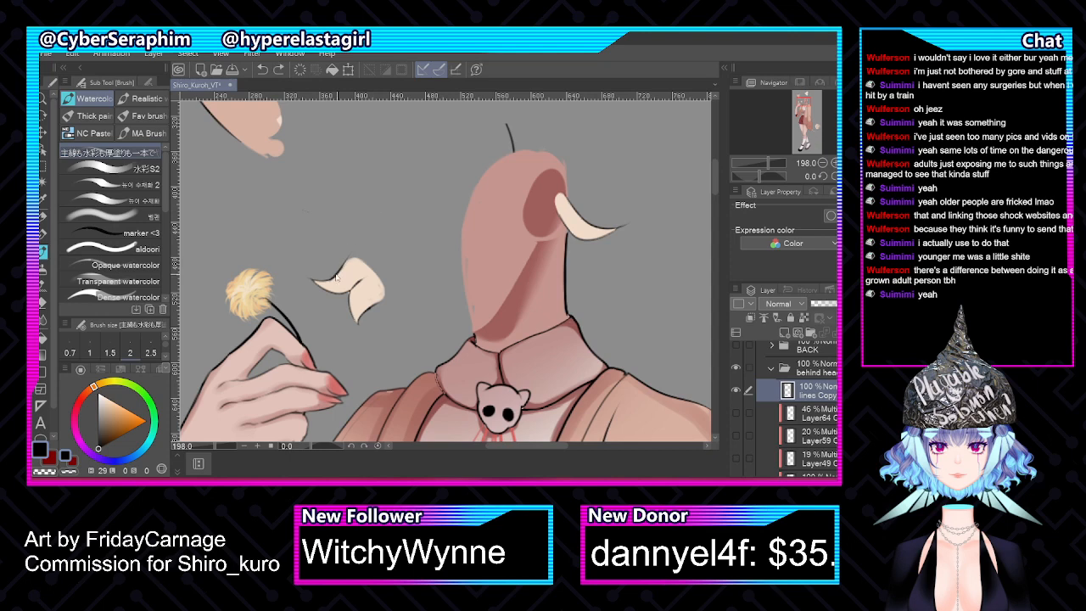
key("x")
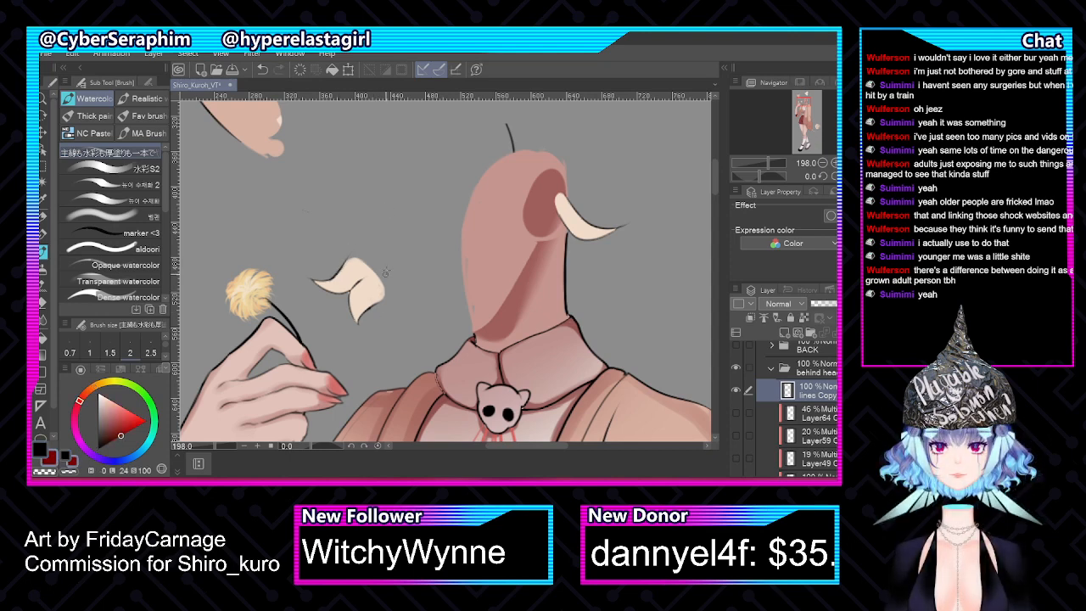
key("c")
key("x")
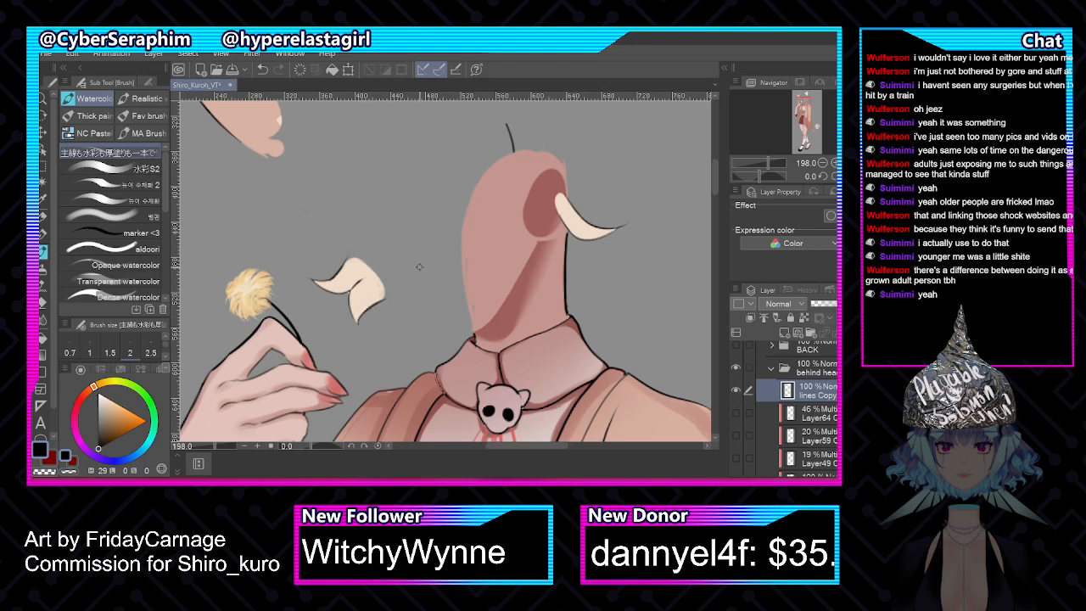
Extend the joined tufts' outer edge in sampled cream on the lower Layer10 copy, flipping the canvas horizontally while painting and restoring it
left_click(359, 264, "alt")
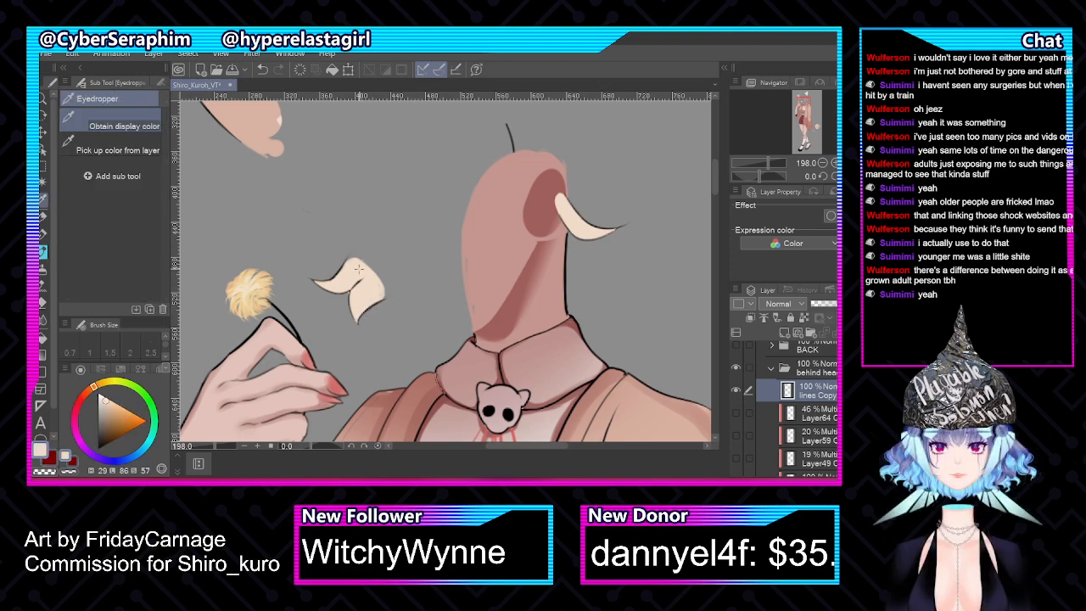
scroll(788, 407, "down", 5)
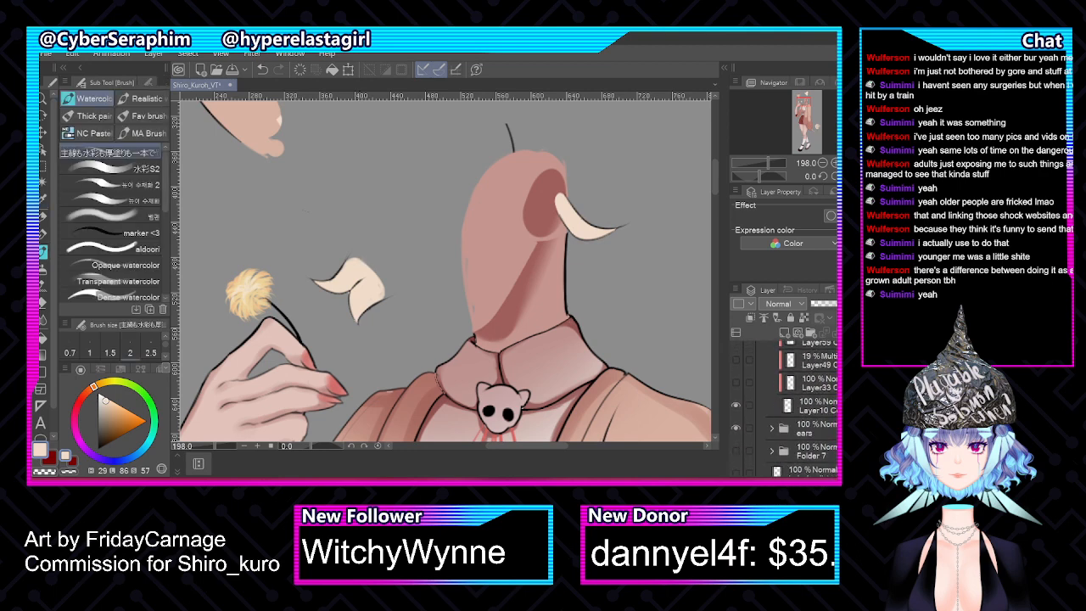
left_click(806, 391)
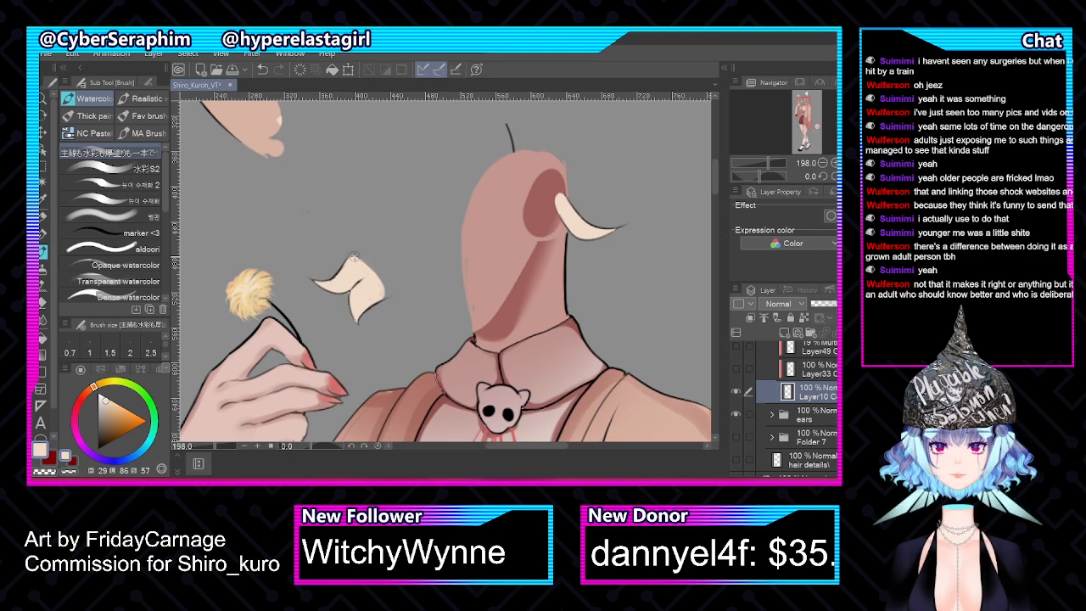
key("h")
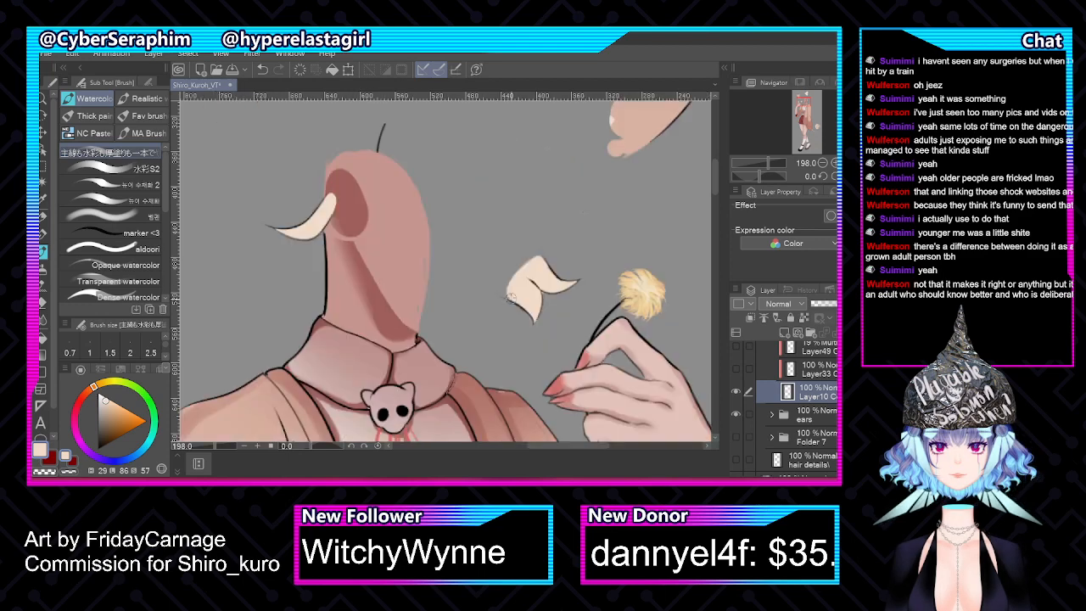
mouse_move(507, 290)
left_mouse_down()
mouse_move(540, 257)
mouse_move(511, 293)
left_mouse_up()
key("h")
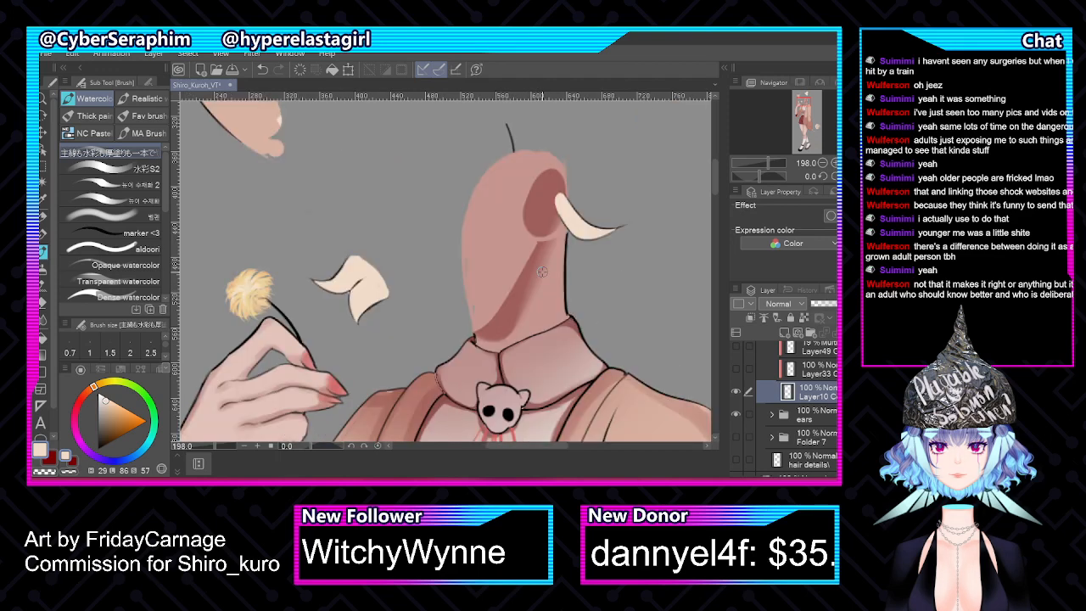
Show the head folder again and check the completed hair locks against the face
scroll(541, 272, "down", 1)
scroll(540, 270, "down", 1)
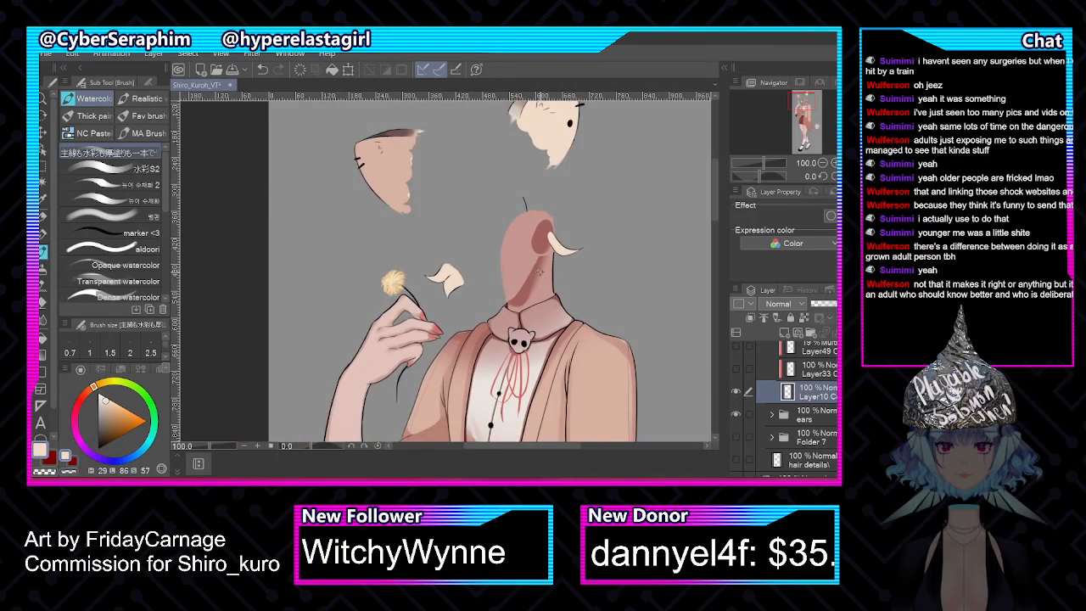
scroll(785, 408, "up", 4)
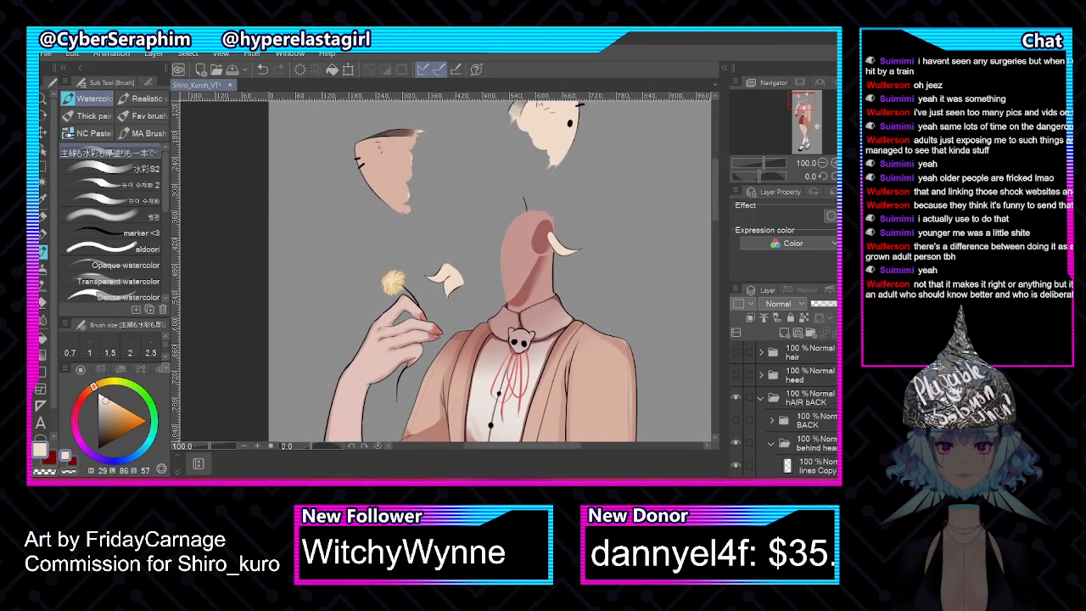
left_click(736, 375)
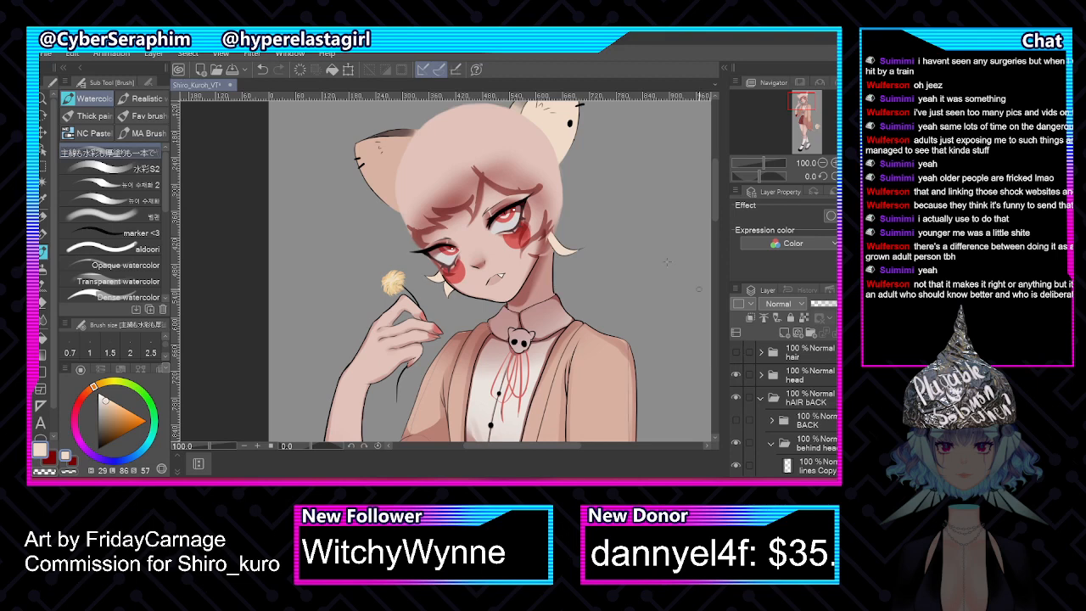
scroll(589, 246, "up", 1)
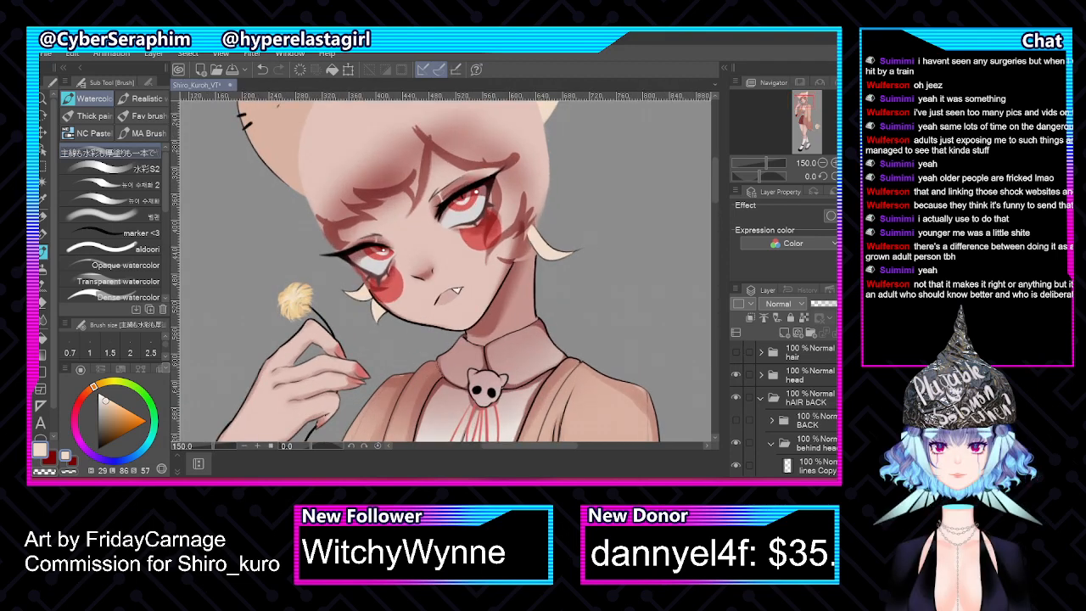
Show the Layer33 and Layer49 copies in the behind-head group and paint dark red on the Layer33 copy over the tuft behind the neck
scroll(785, 407, "down", 5)
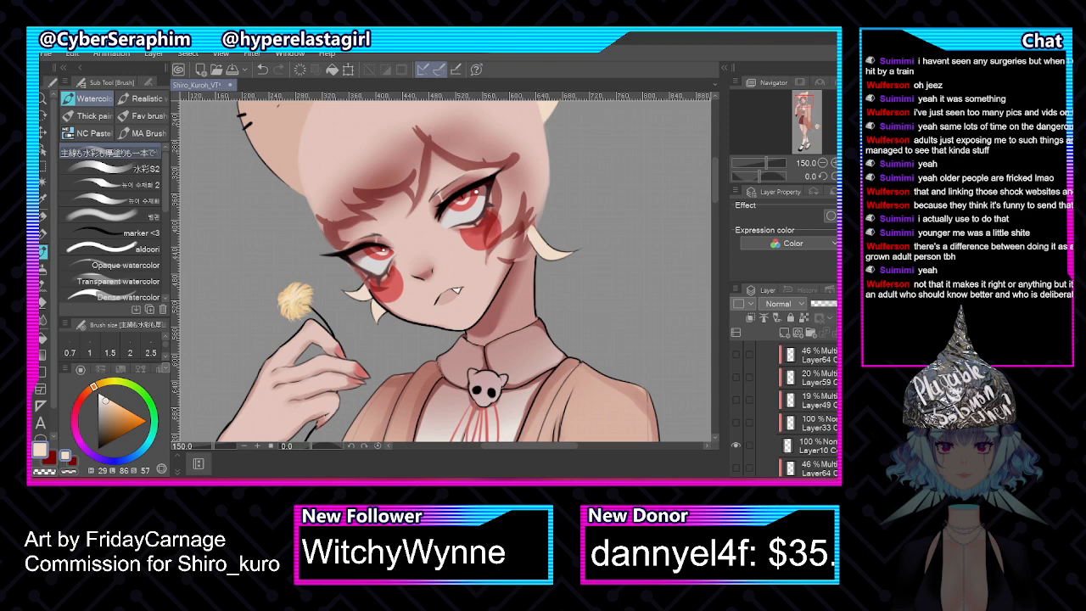
left_click(736, 422)
left_click(824, 428)
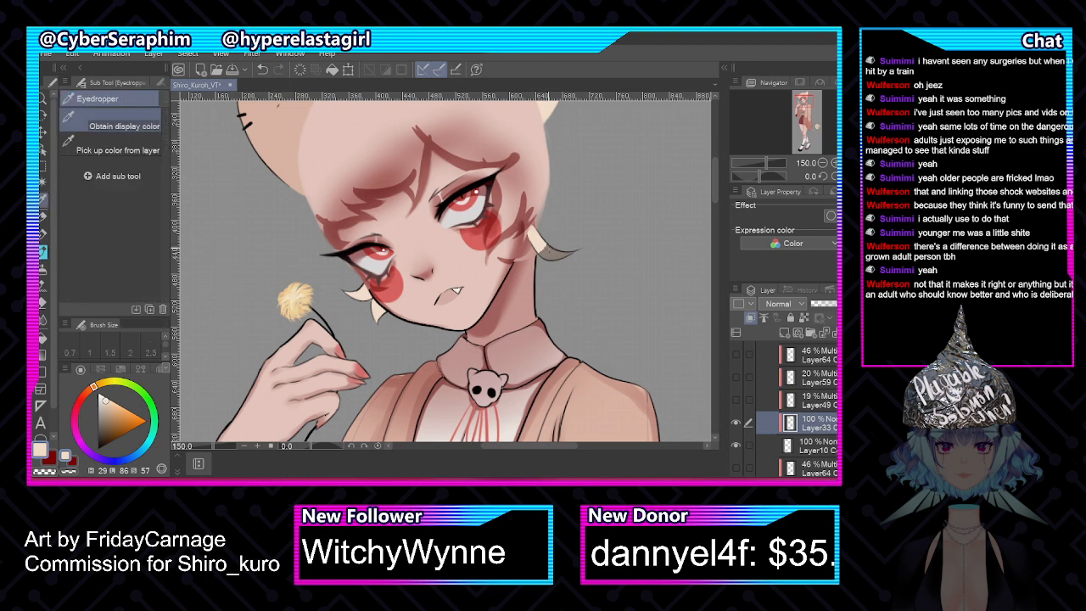
left_click(553, 253, "alt")
key("p")
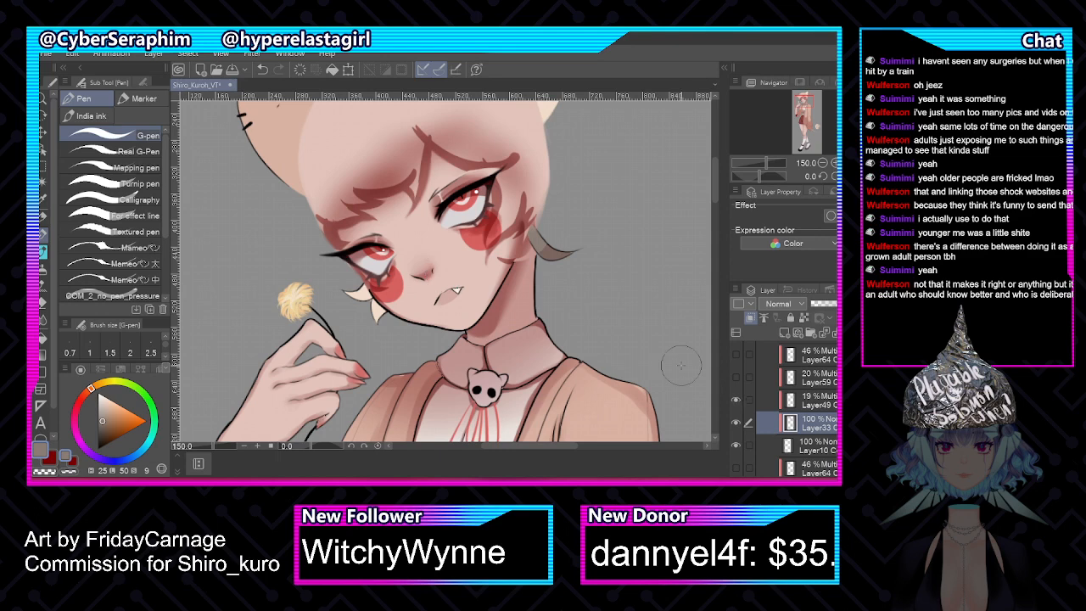
left_click(72, 460)
left_click_drag(542, 248, 564, 253)
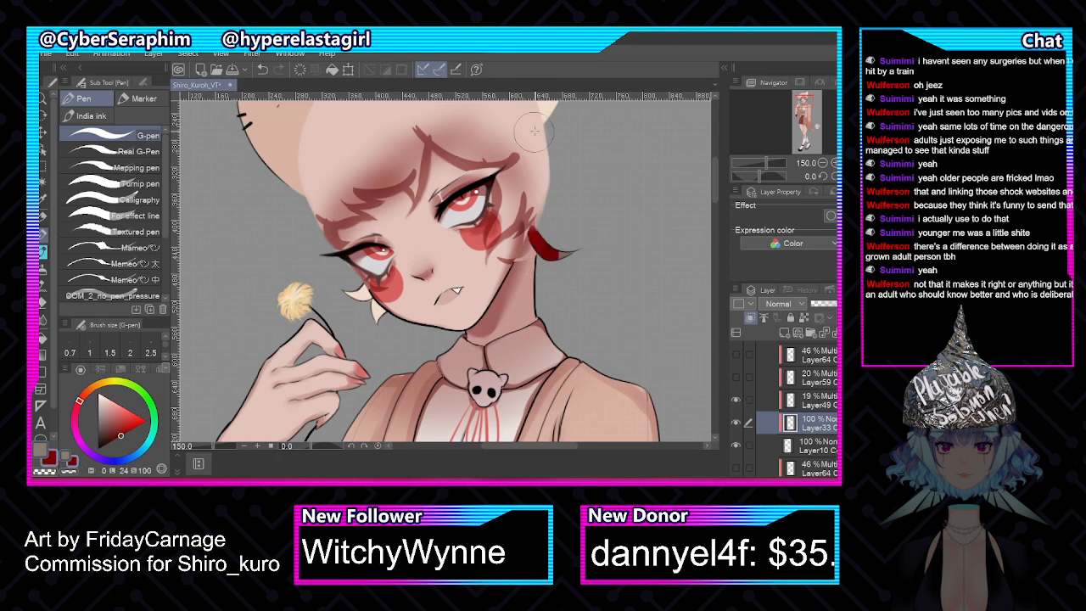
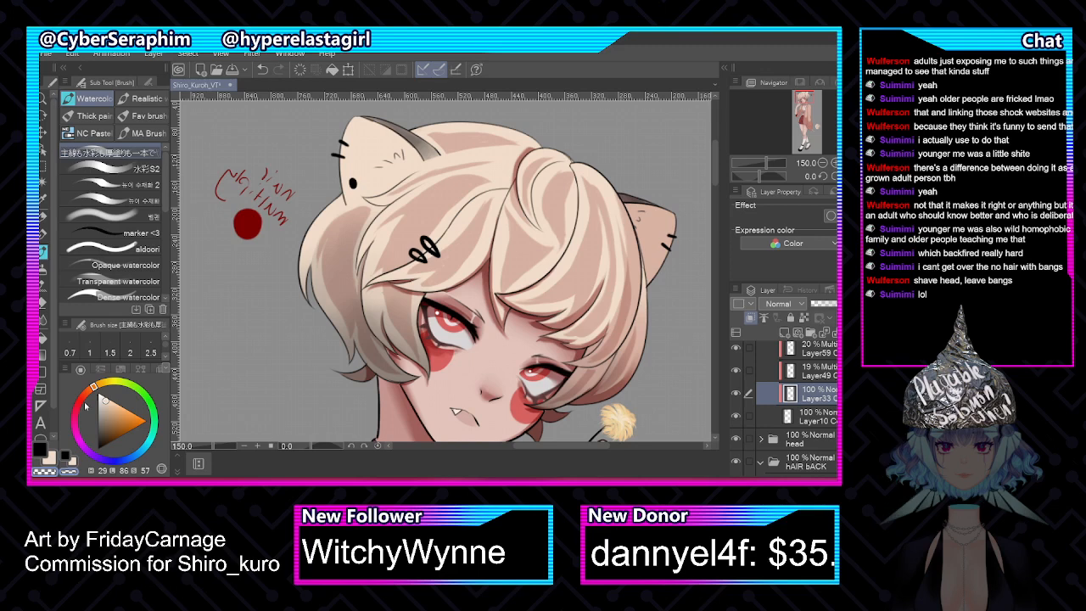
Soften the grey shading at the outer side of the hair on Layer33 using the Soft airbrush with transparent colour
left_click(44, 269)
left_click_drag(346, 197, 322, 222)
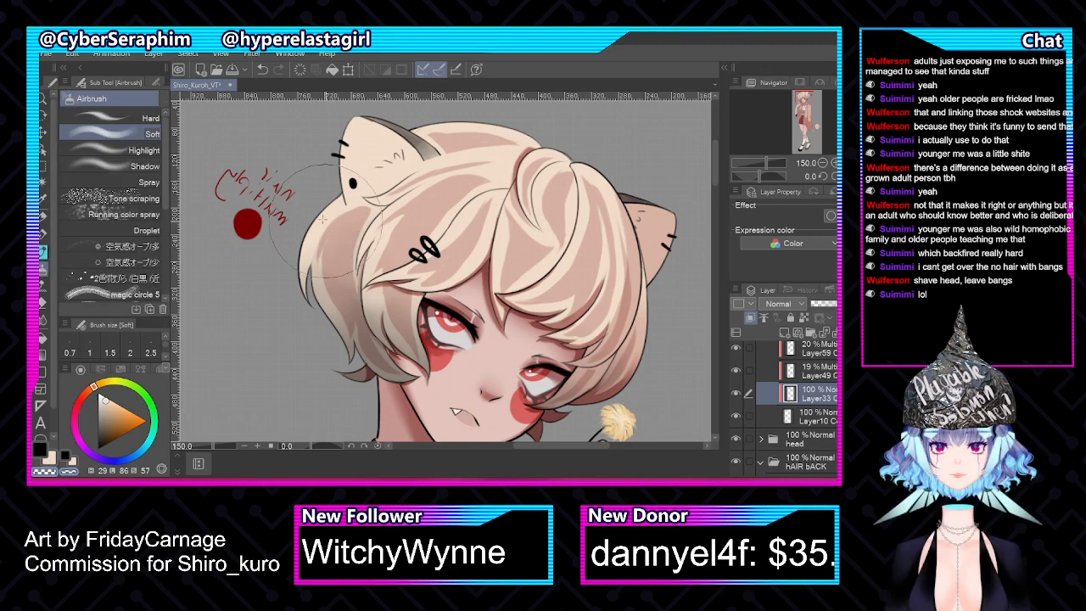
key("bracketleft")
key("bracketleft")
key("bracketleft")
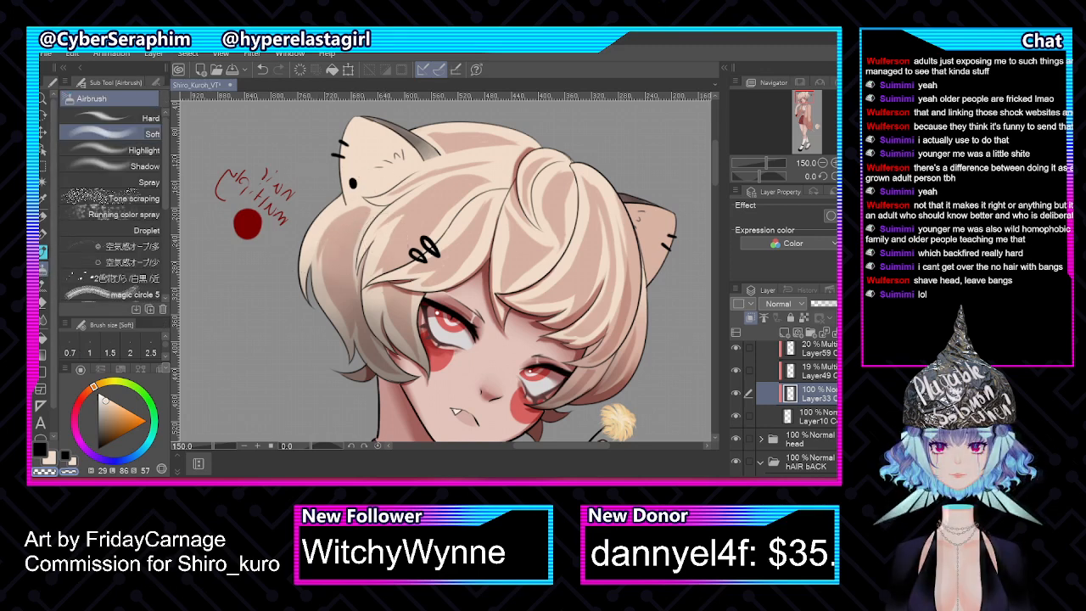
Collapse Folder 6 and the hair folder in the layer stack
scroll(781, 407, "up", 2)
left_click(771, 428)
left_click(780, 429)
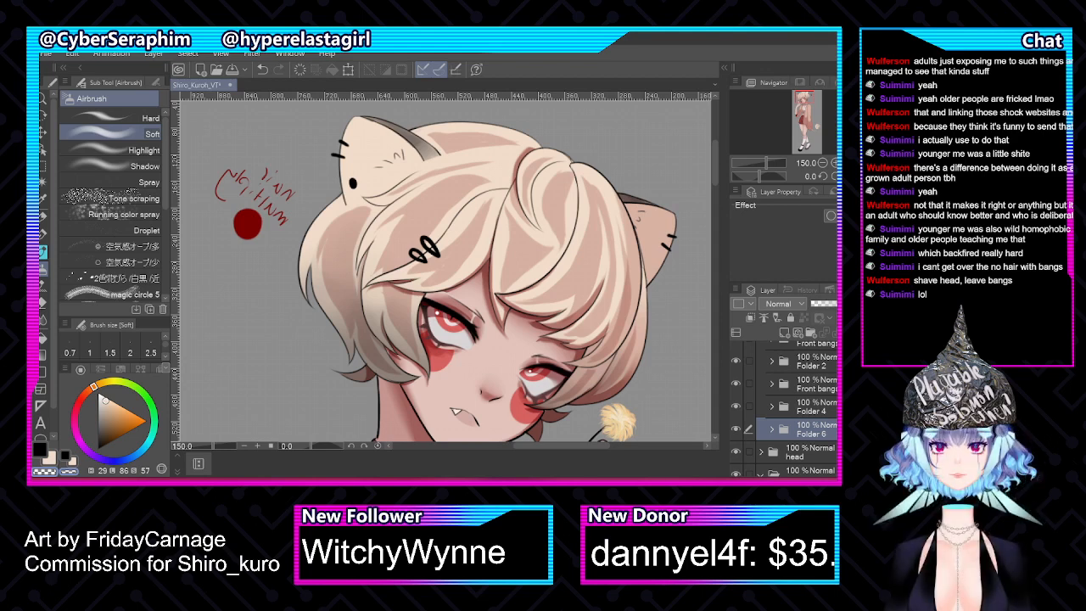
scroll(785, 407, "down", 2)
scroll(785, 407, "down", 5)
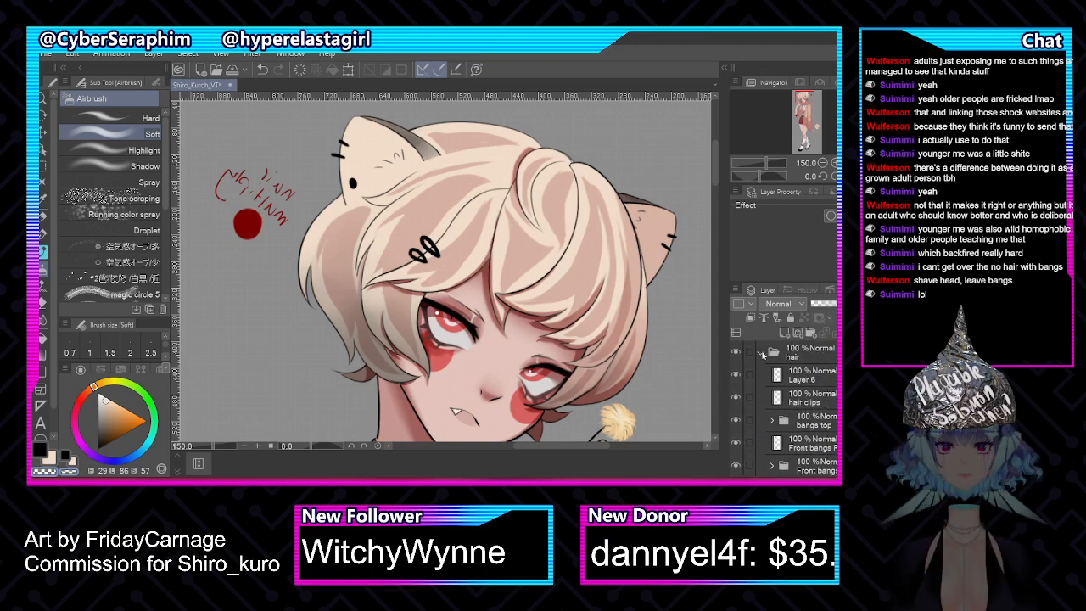
left_click(762, 357)
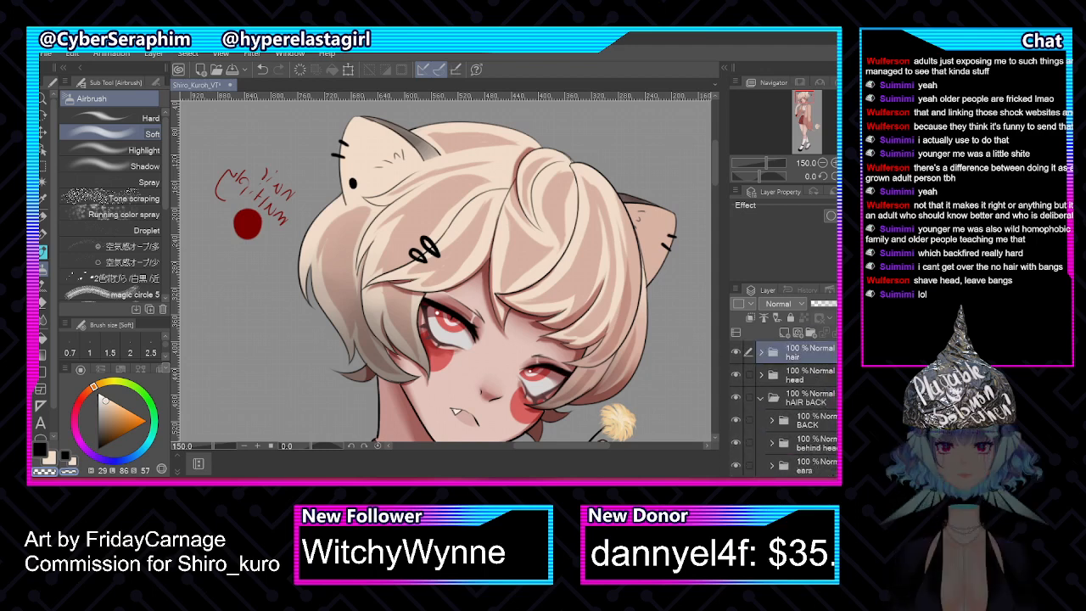
Show Layer64 in Folder 7, and collapse that folder and the hAIR bACK folder
scroll(785, 407, "down", 1)
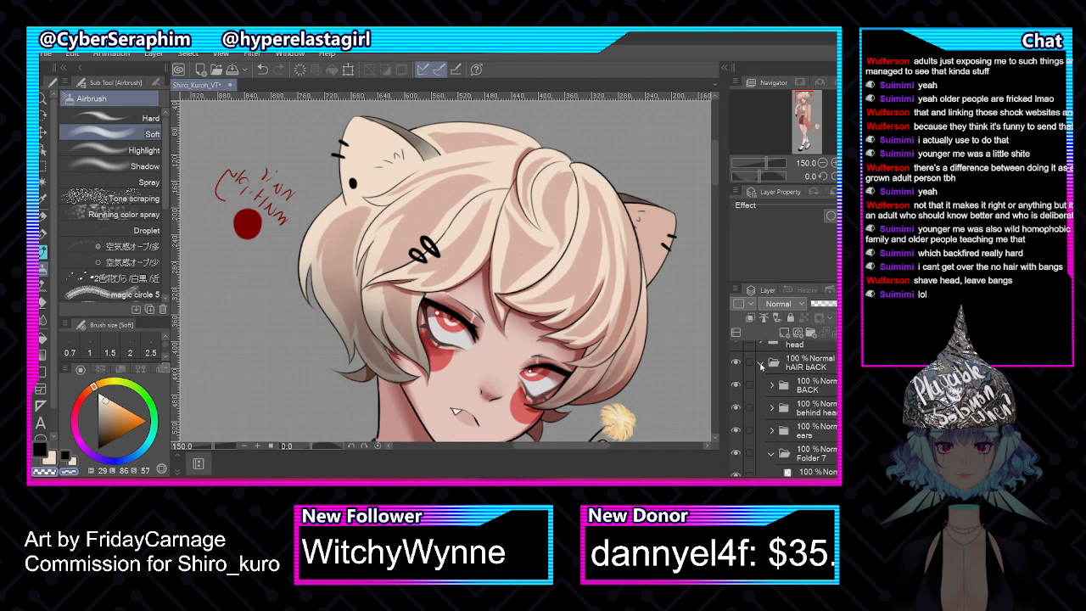
scroll(761, 365, "down", 2)
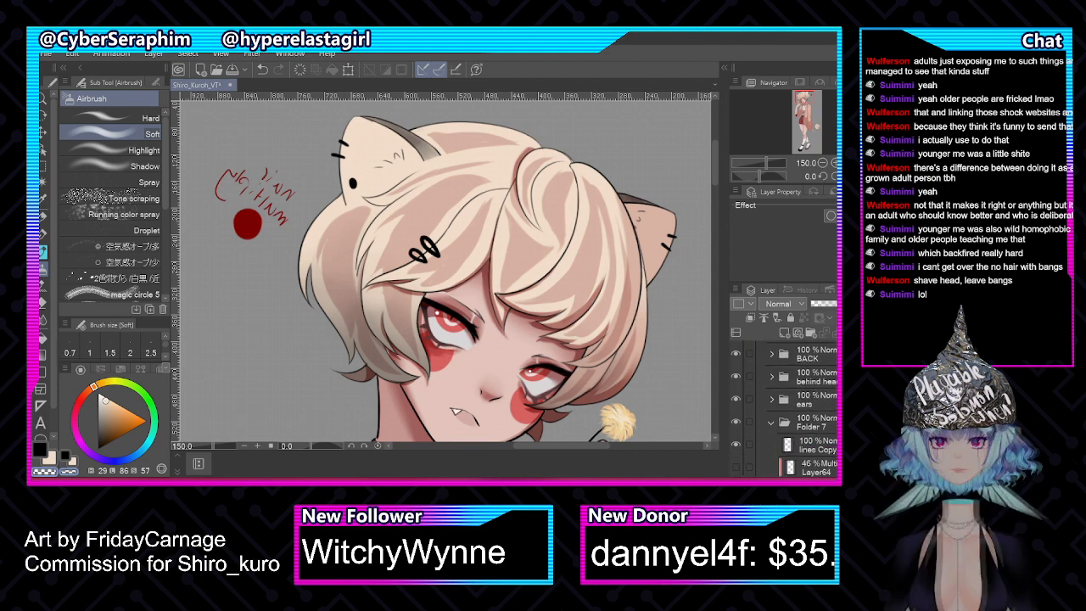
scroll(785, 408, "down", 3)
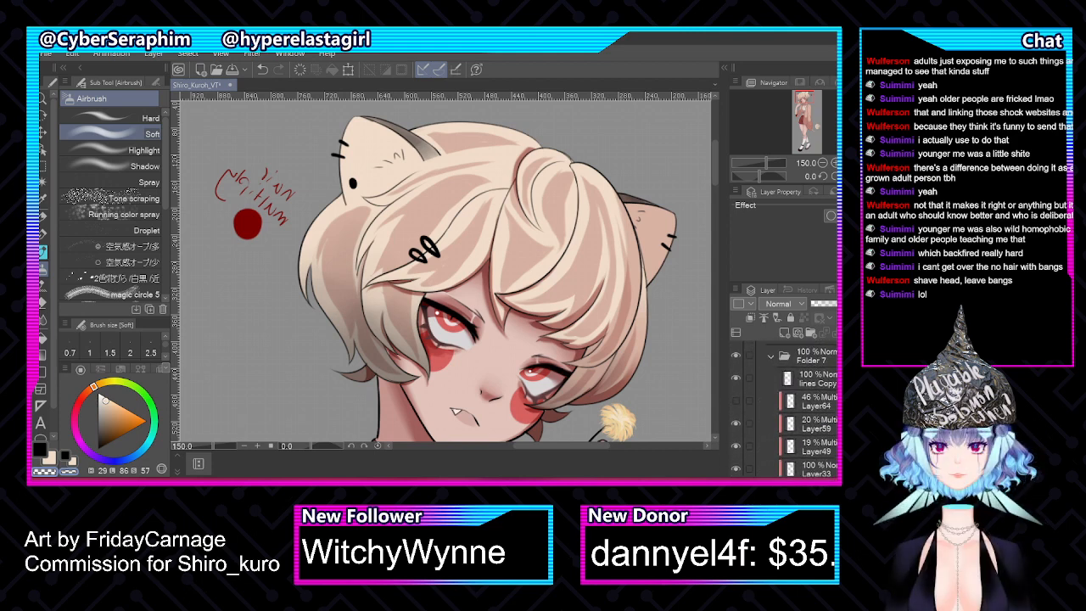
left_click(735, 401)
left_click(736, 401)
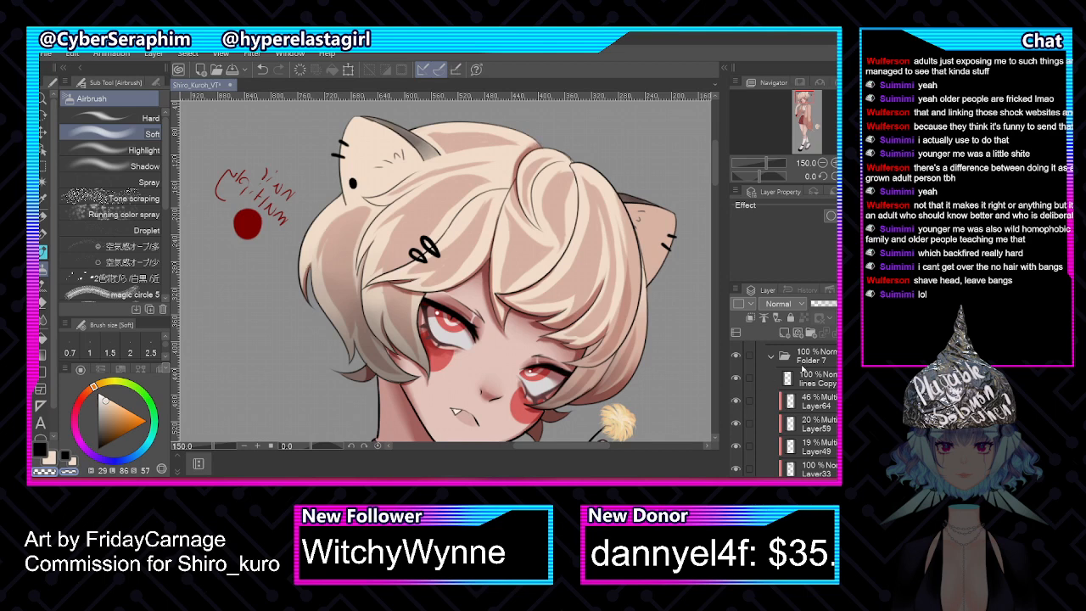
left_click(772, 358)
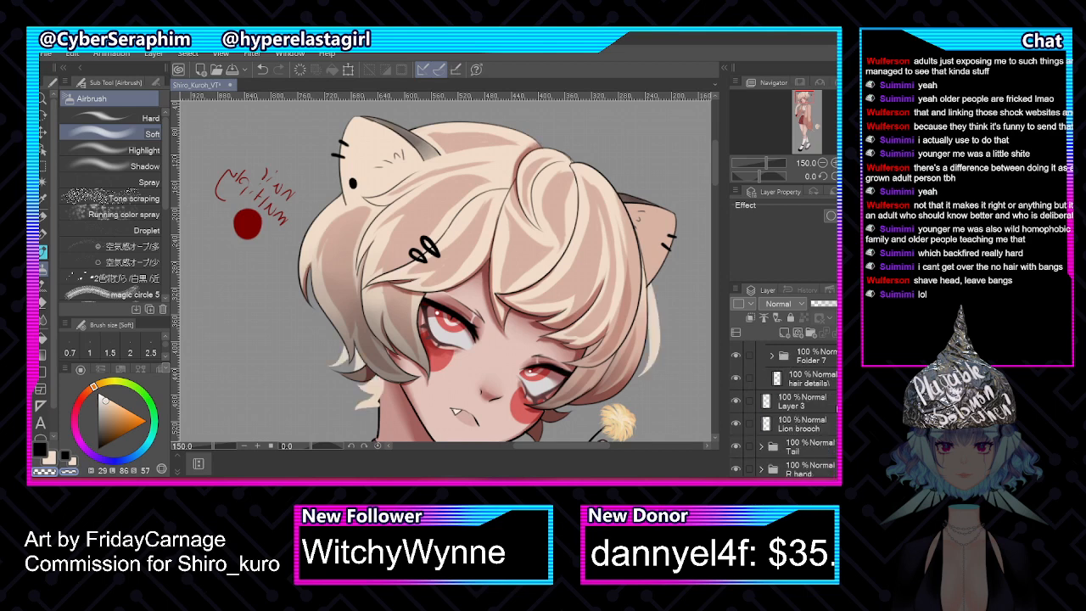
scroll(737, 384, "up", 3)
left_click(760, 367)
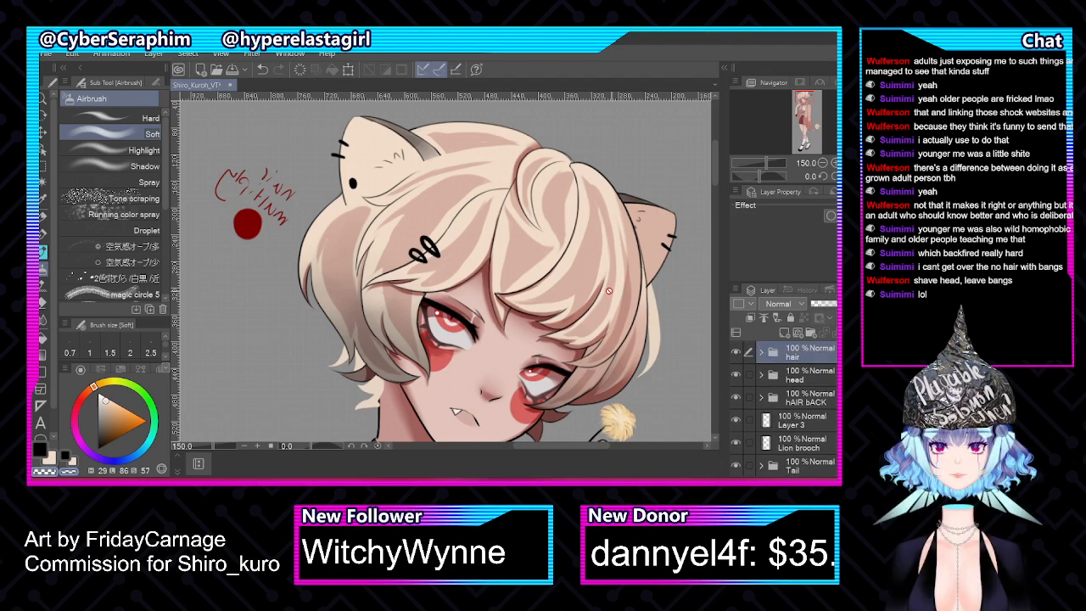
Restore the canvas from its horizontal flip and save the illustration
scroll(608, 291, "down", 3)
left_click_drag(714, 150, 714, 159)
key("h")
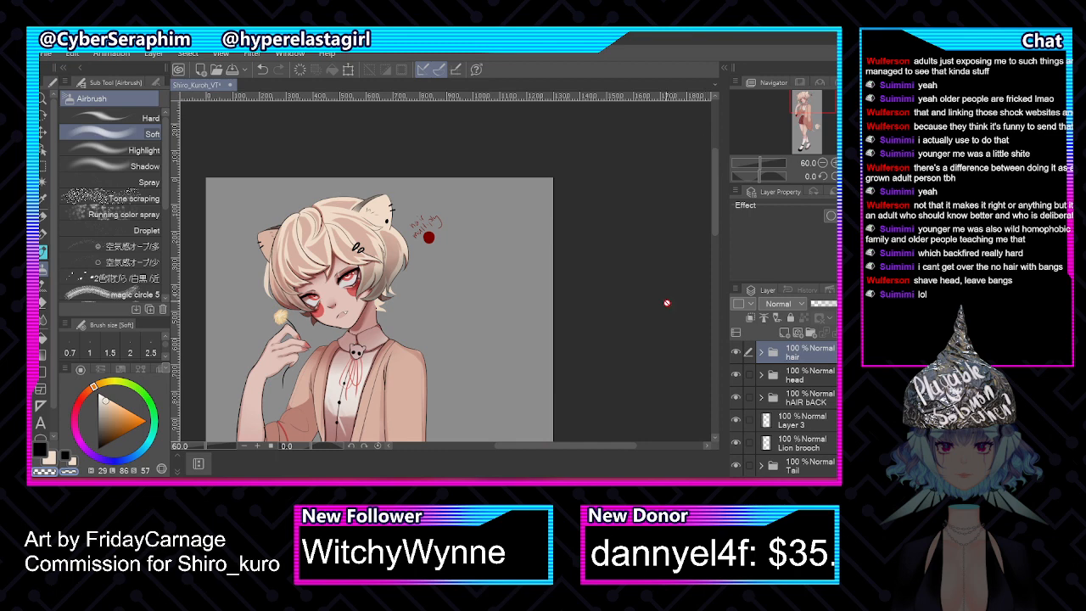
key("ctrl+s")
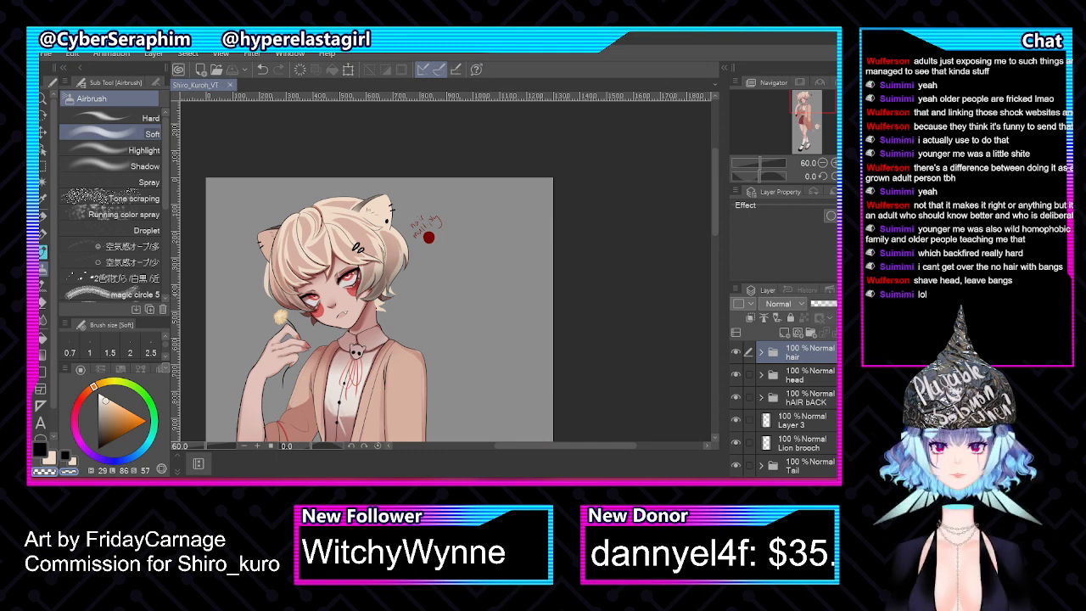
Toggle the visibility of Layer 3 to check which part of the character it contains
scroll(783, 408, "down", 2)
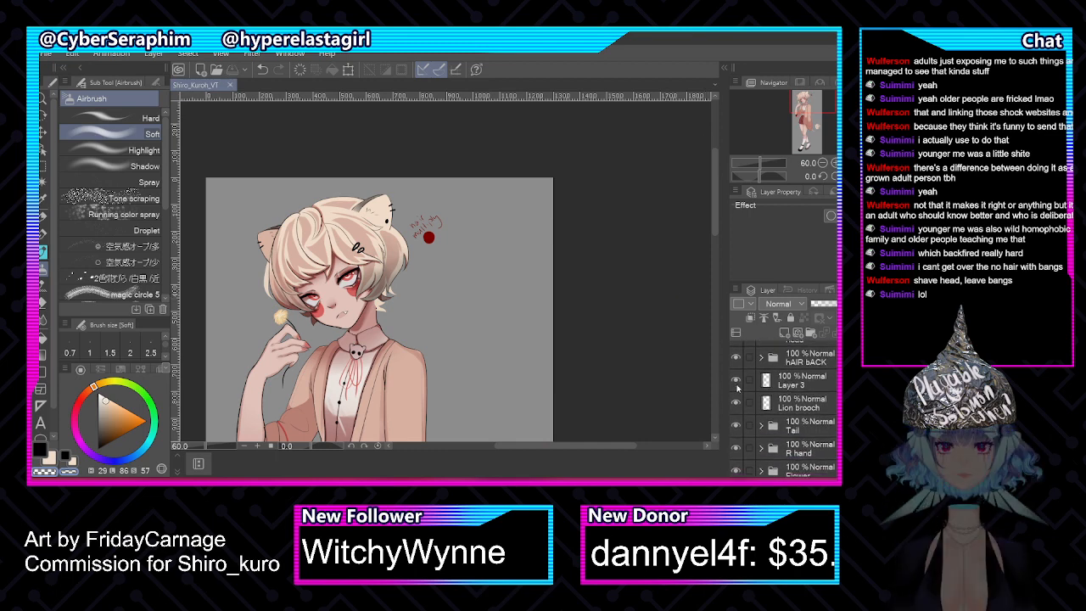
left_click(738, 381)
left_click(737, 381)
left_click(737, 381)
left_click(737, 381)
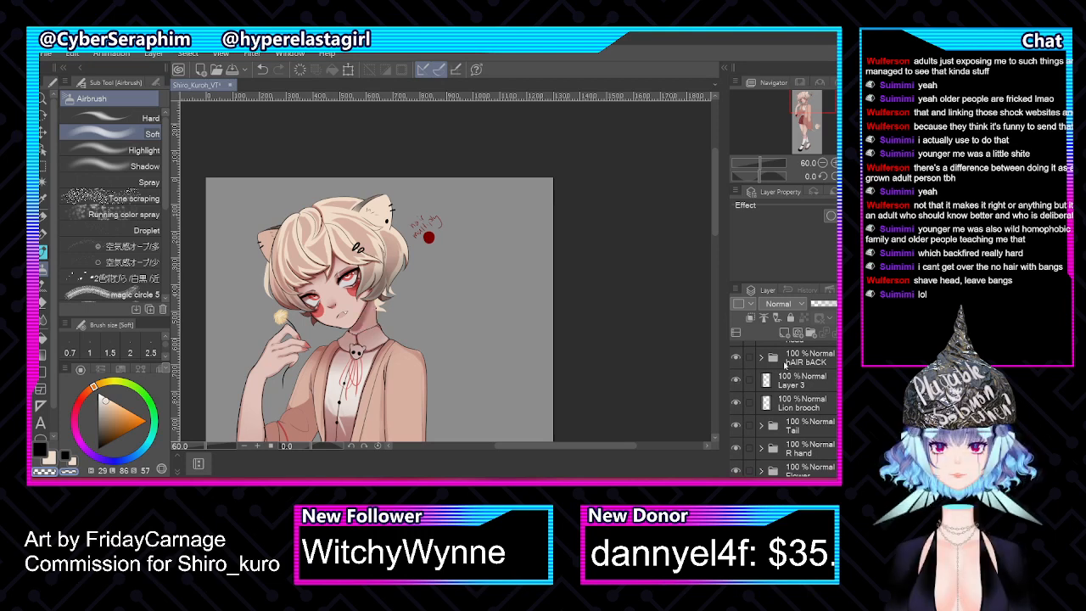
Expand the head folder and move Layer 3 above the hAIR bACK folder
scroll(782, 398, "up", 1)
left_click(762, 353)
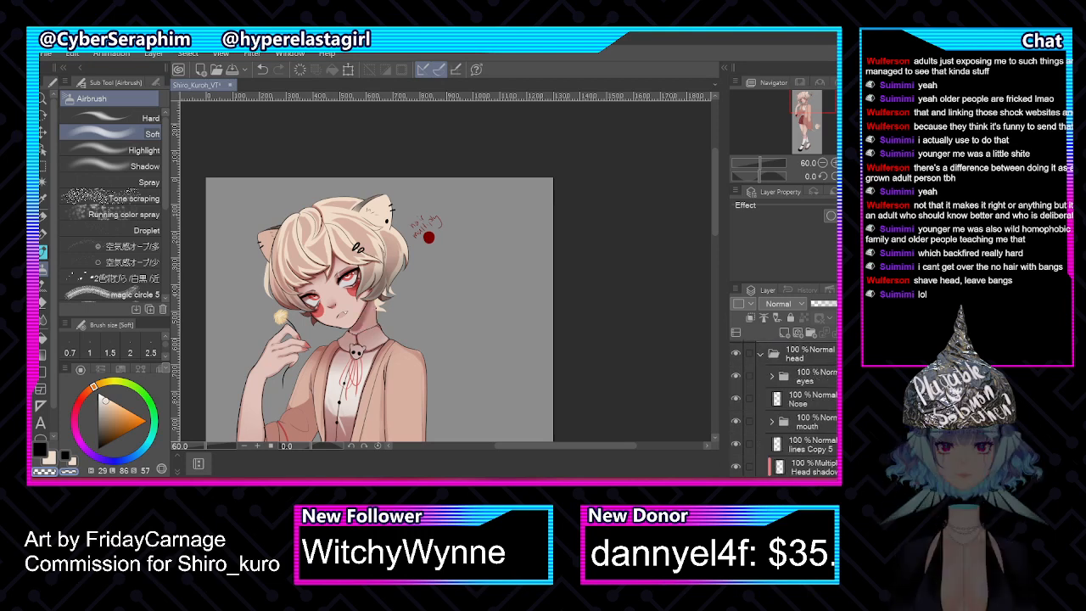
scroll(782, 399, "down", 1)
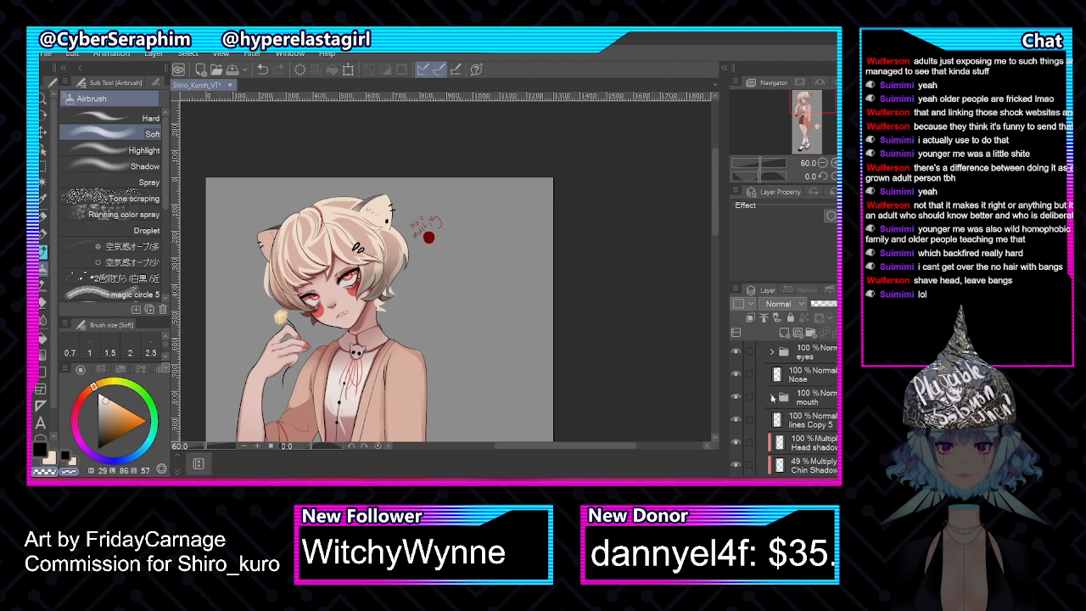
left_click(773, 397)
left_click(768, 398)
scroll(798, 407, "down", 5)
left_click(817, 433)
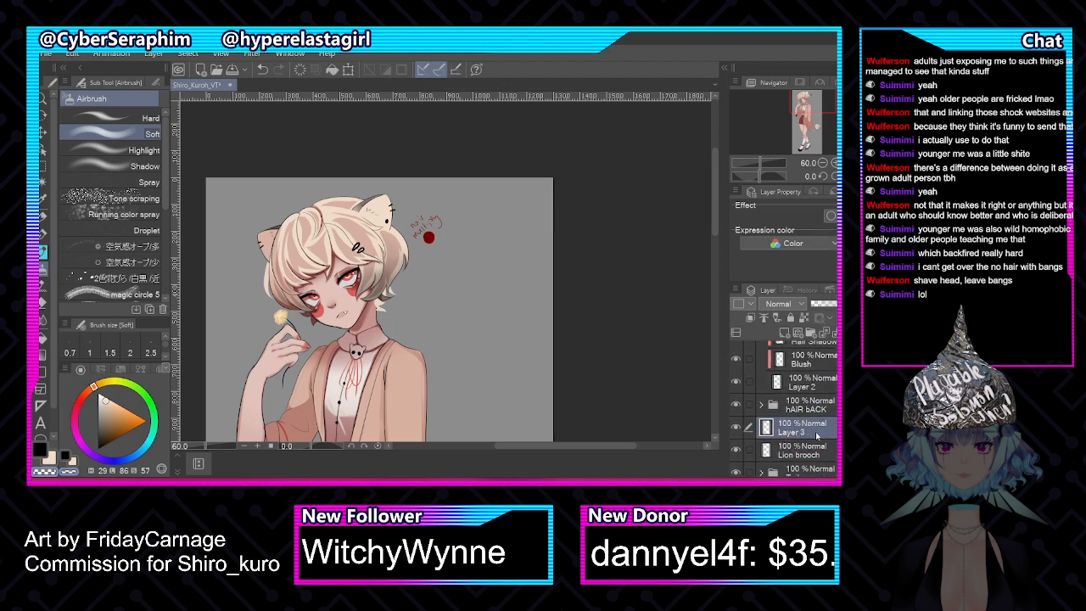
left_click_drag(817, 435, 821, 397)
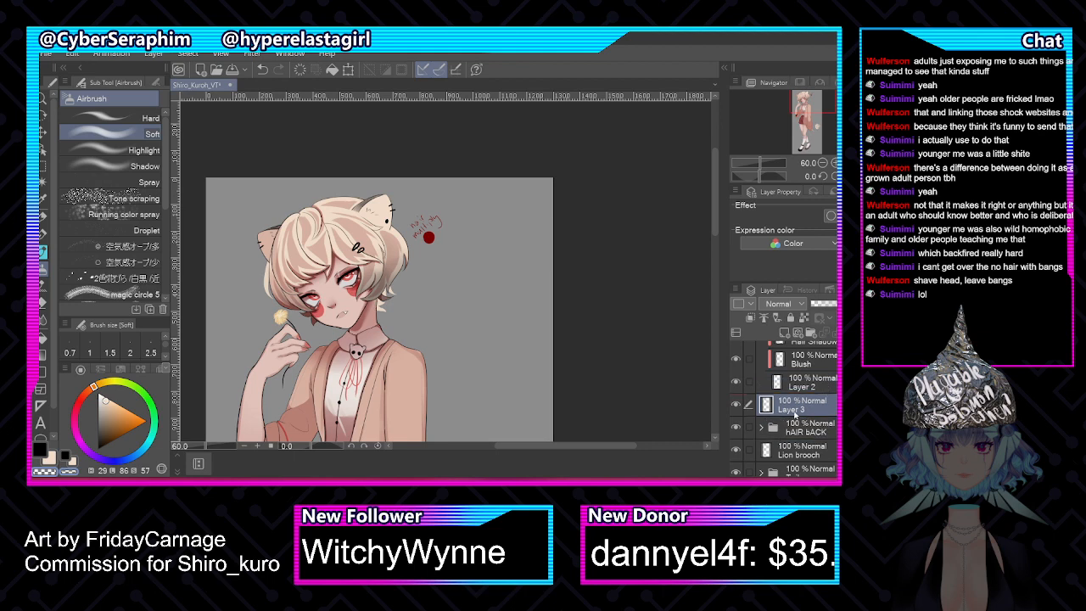
Rename Layer 3 as Neck and move it into the head folder directly below Layer 2
double_click(796, 412)
type("Neck")
key("Return")
left_click_drag(825, 411, 820, 382)
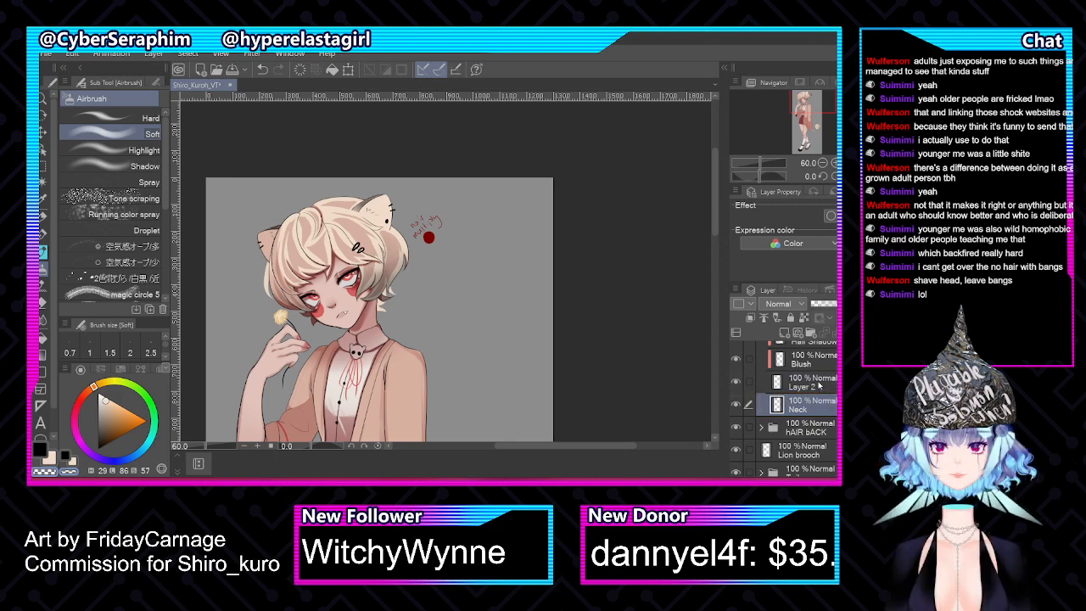
Collapse the head folder and rename the hair folder as Front Hair
scroll(770, 403, "up", 6)
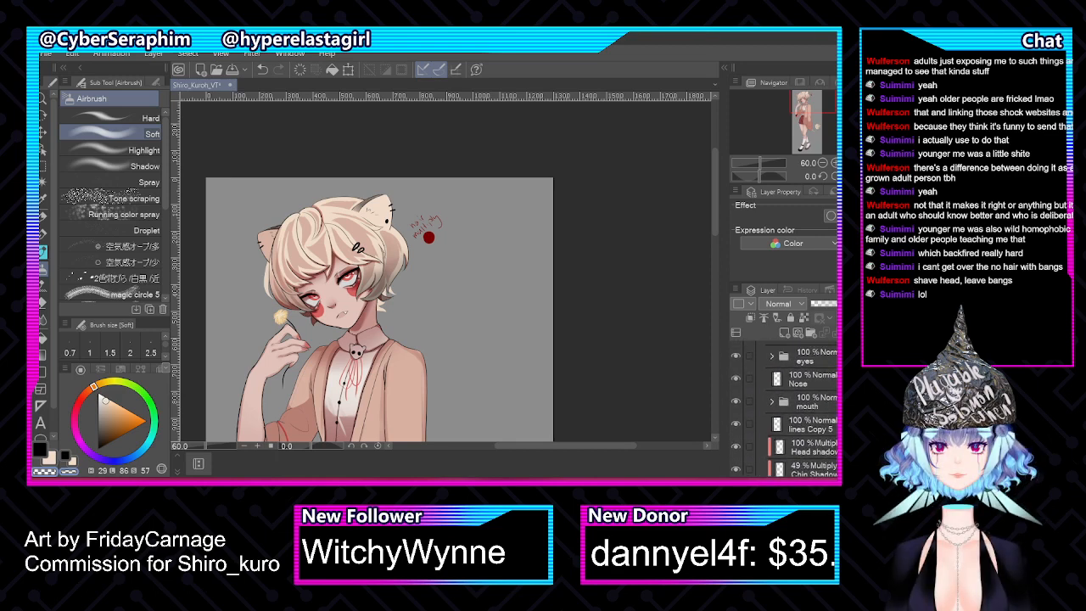
scroll(770, 404, "up", 2)
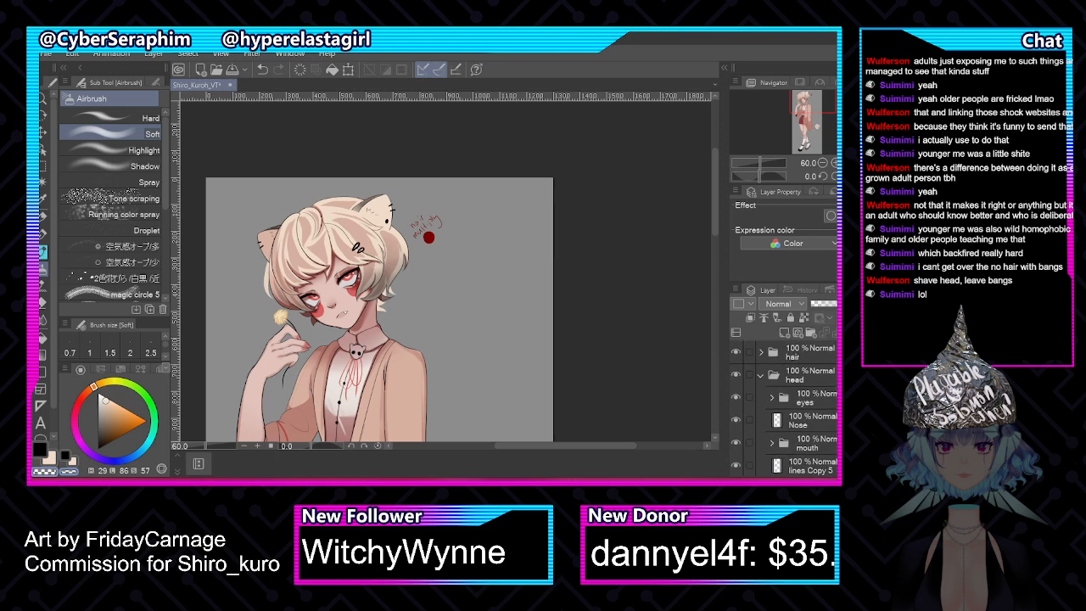
left_click(762, 376)
double_click(796, 355)
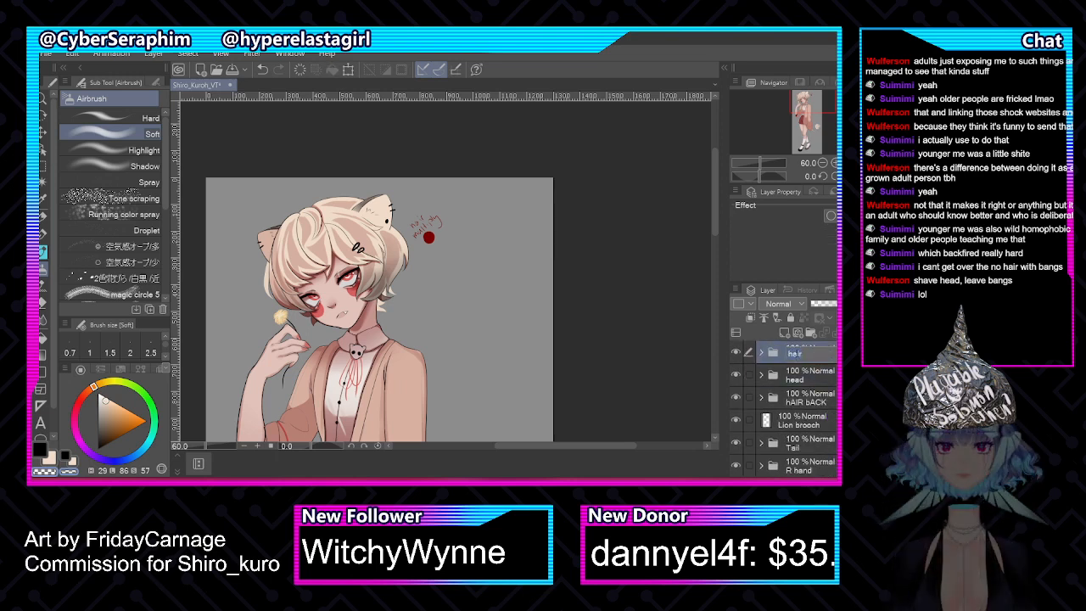
type("Front Hair")
key("Return")
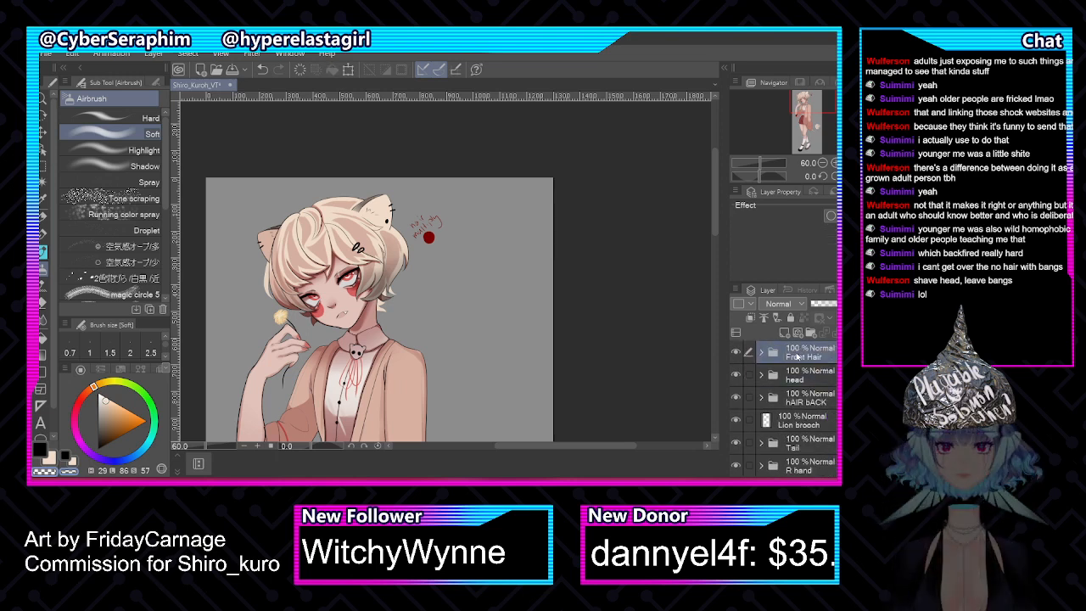
Rename the hAIR bACK folder as Back Hair
double_click(804, 403)
type("Back H")
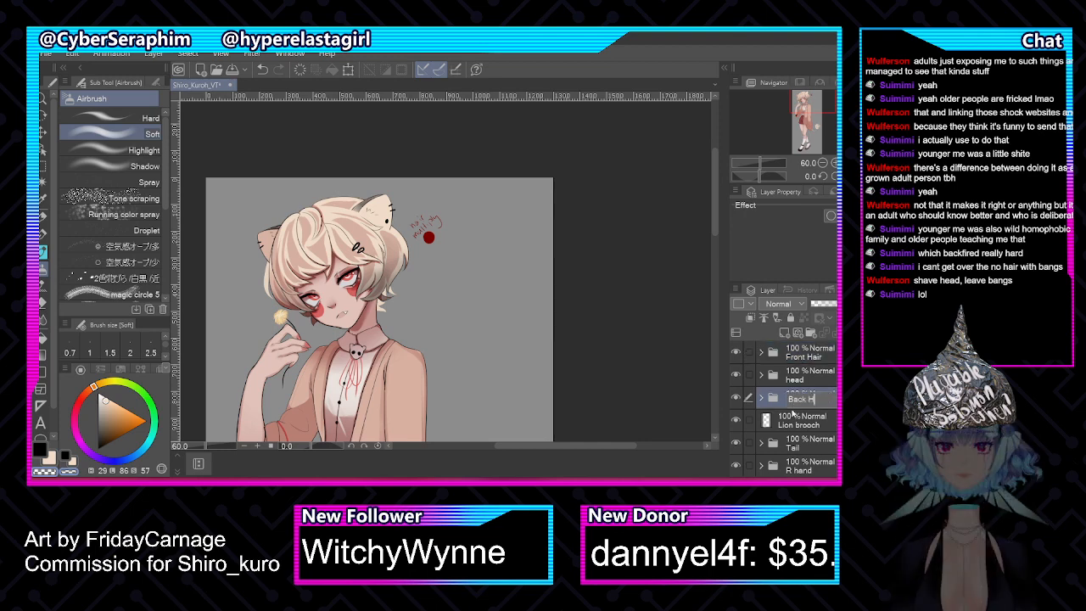
type("air")
key("Return")
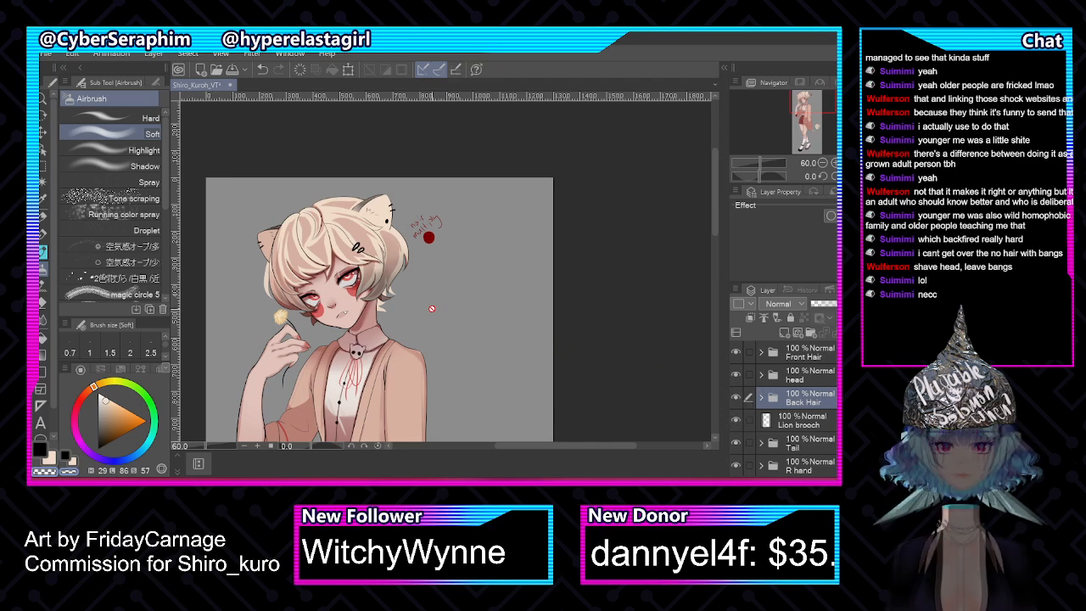
Move the Tail folder down the layer stack to directly below the sweater inside layer
scroll(432, 309, "down", 2)
scroll(432, 309, "up", 2)
scroll(432, 308, "up", 1)
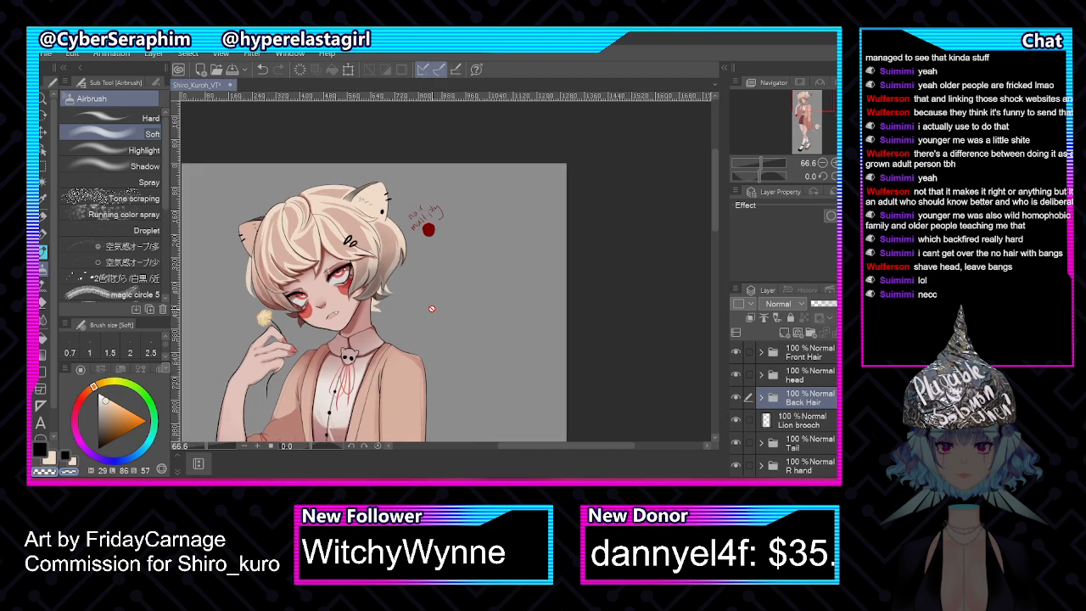
left_click_drag(714, 159, 713, 184)
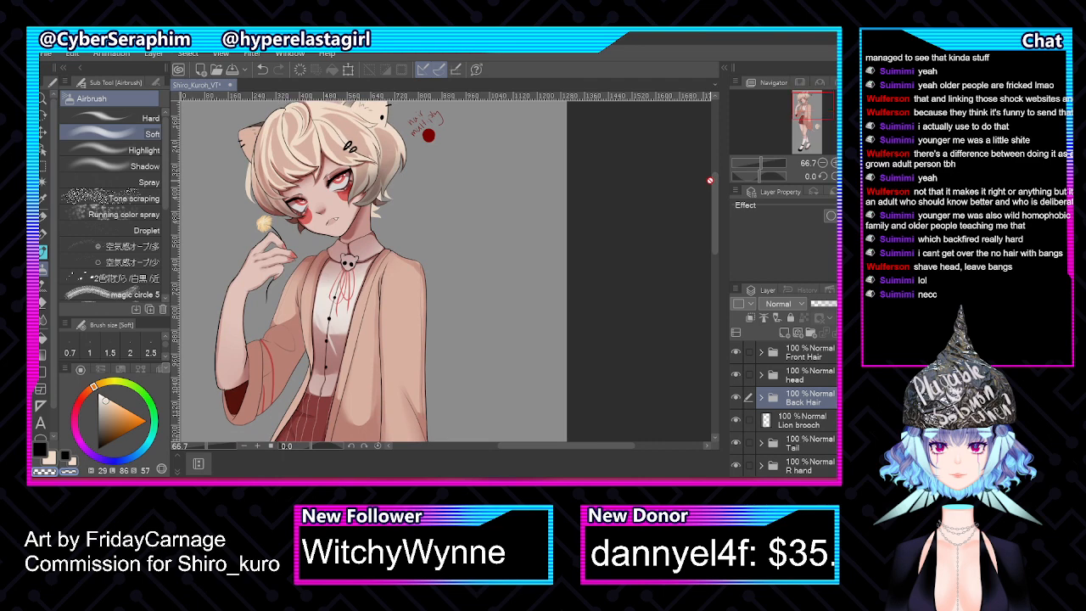
scroll(829, 387, "down", 3)
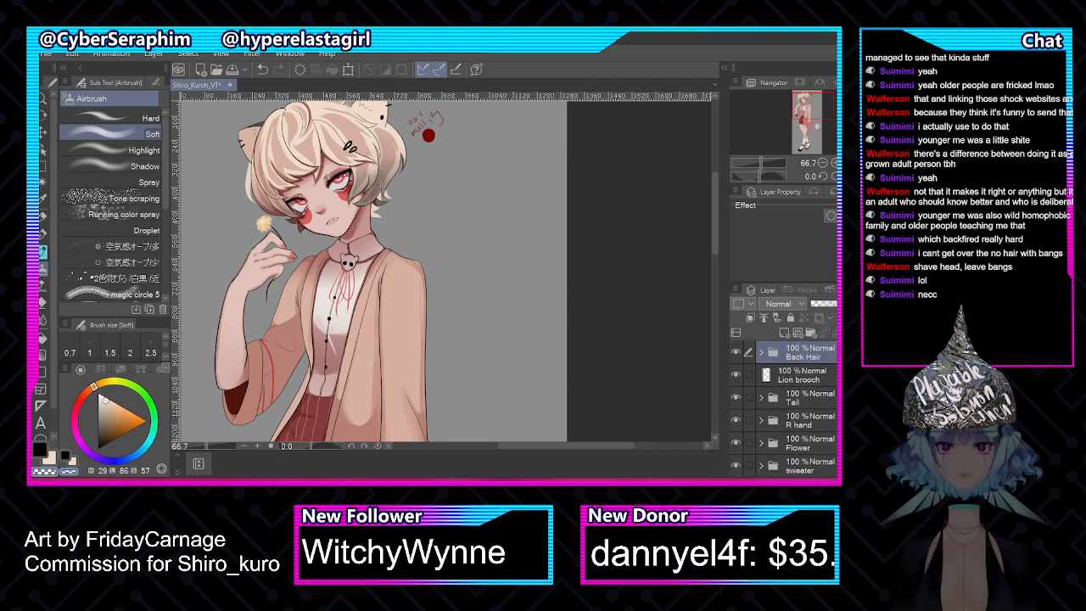
left_click(829, 387)
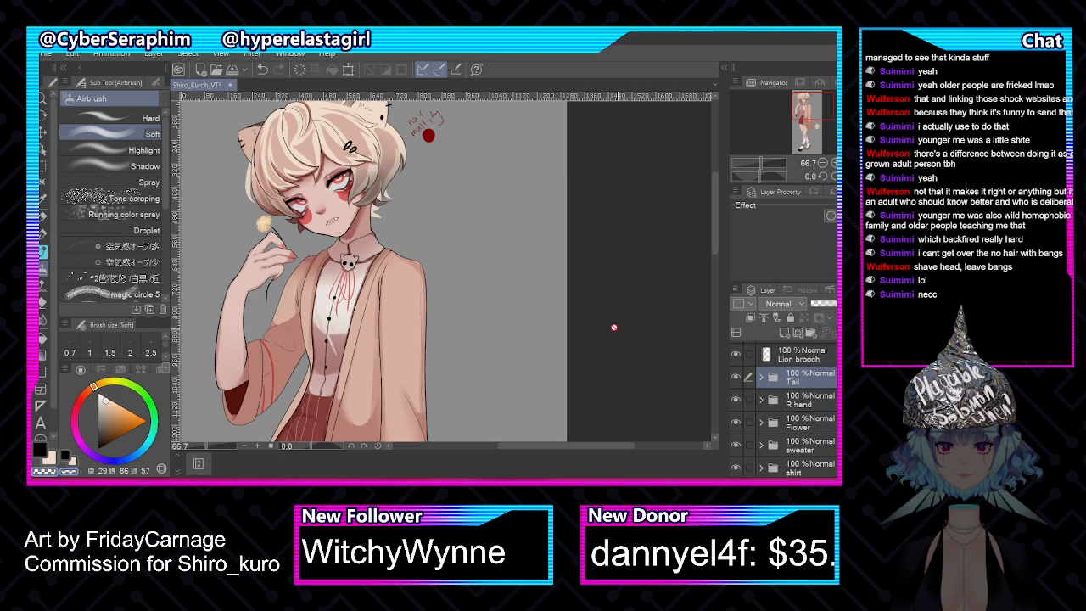
scroll(569, 323, "down", 2)
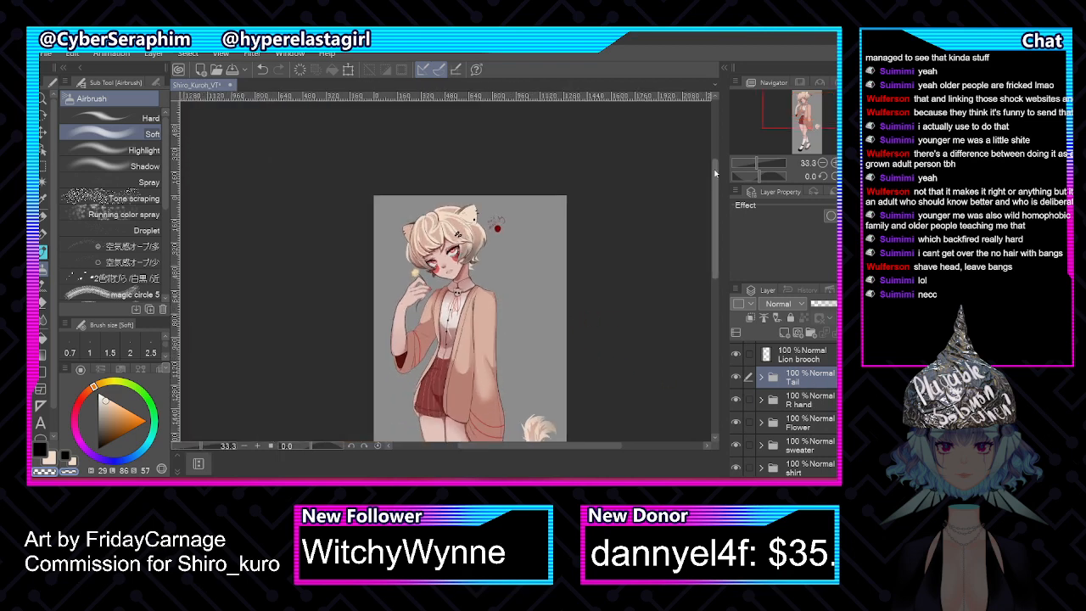
left_click_drag(715, 173, 710, 219)
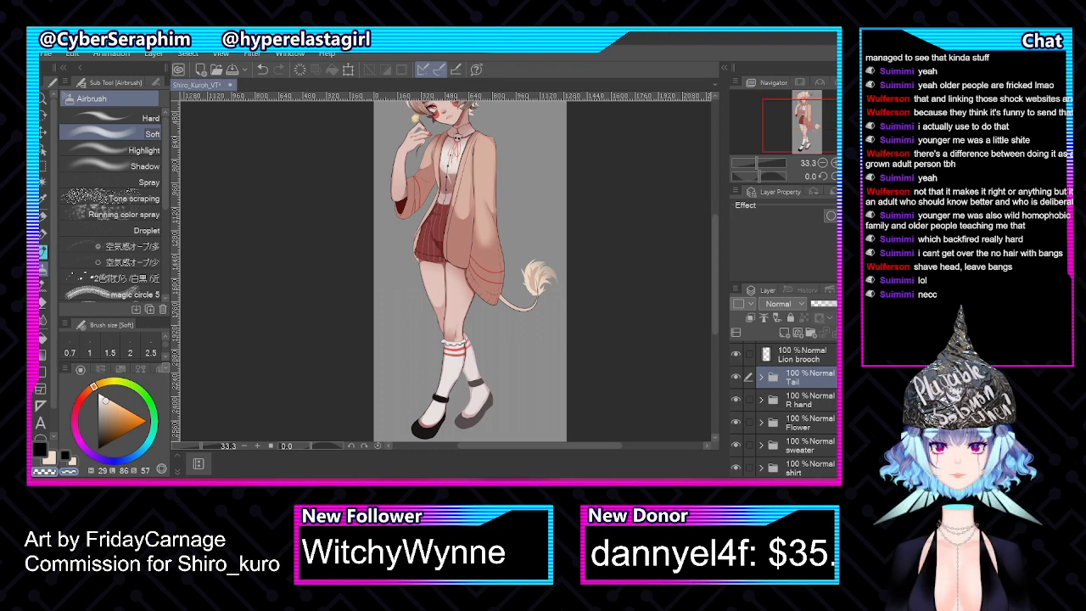
scroll(785, 407, "down", 5)
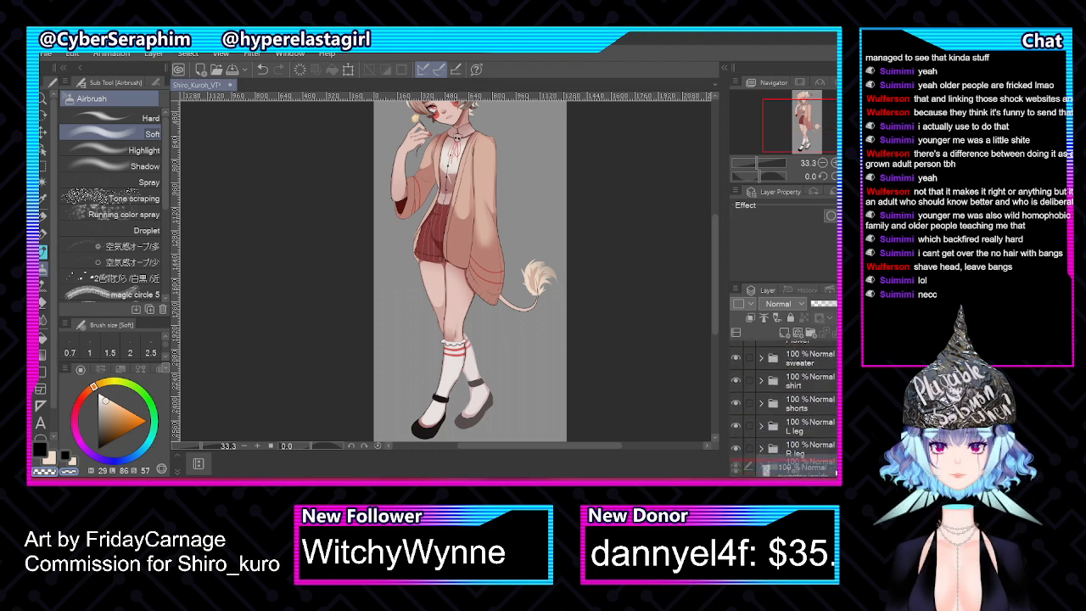
left_click_drag(836, 472, 827, 408)
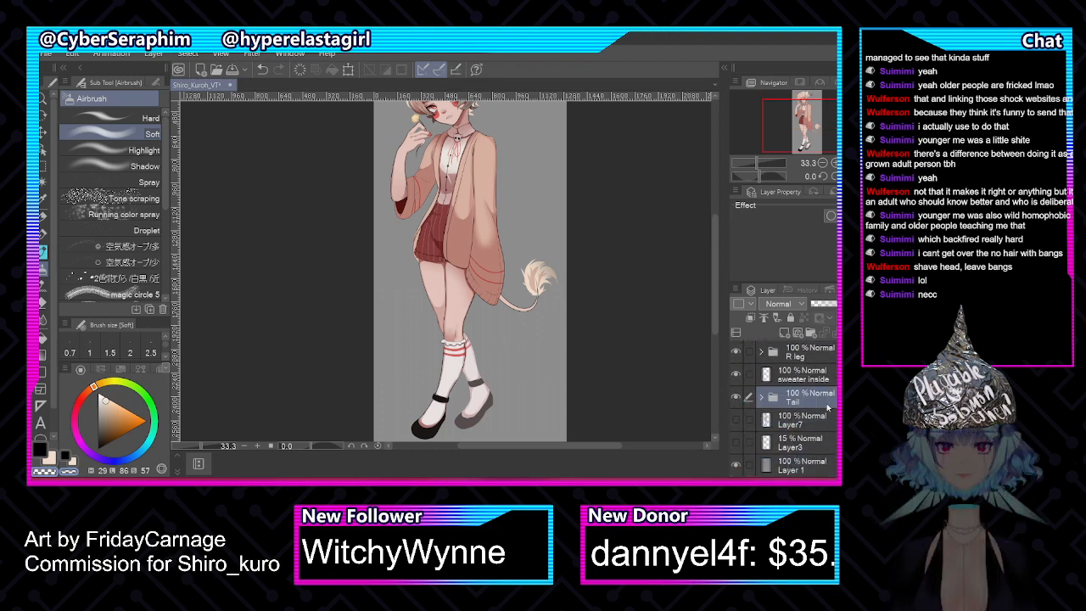
Check the content of the hidden Layer7 by toggling its visibility, and delete that layer
left_click(737, 419)
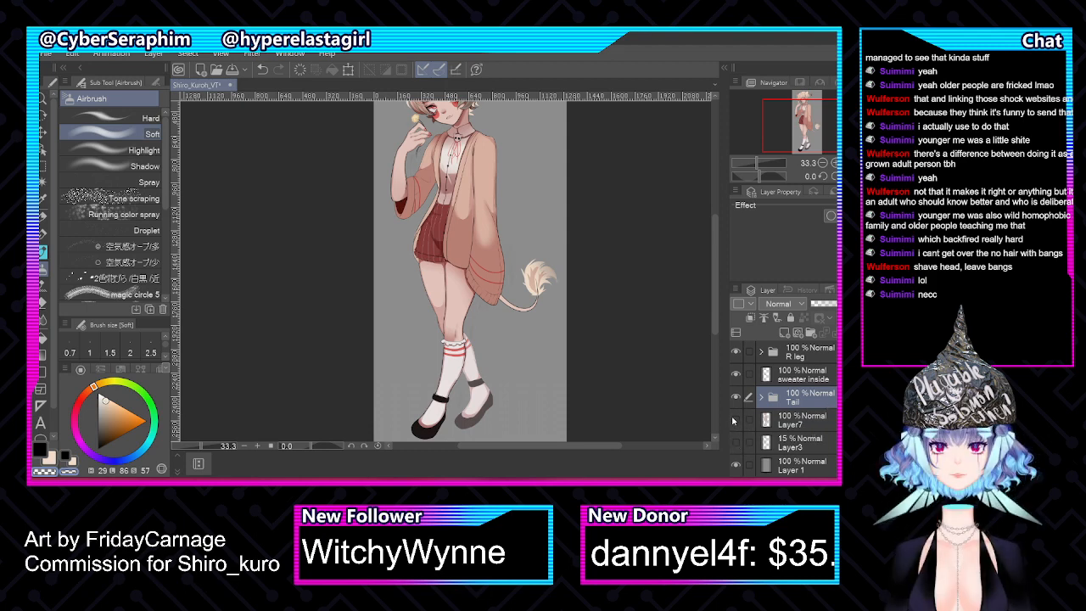
left_click(735, 419)
left_click(821, 426)
Move the Lion brooch layer to between the sweater and shirt folders
scroll(783, 408, "up", 3)
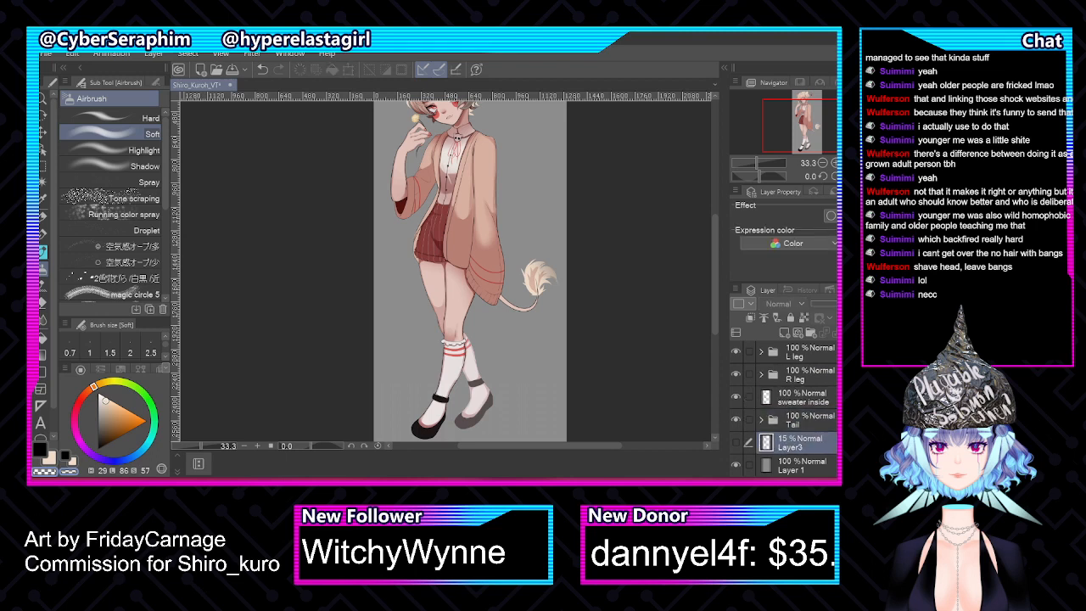
scroll(784, 408, "up", 1)
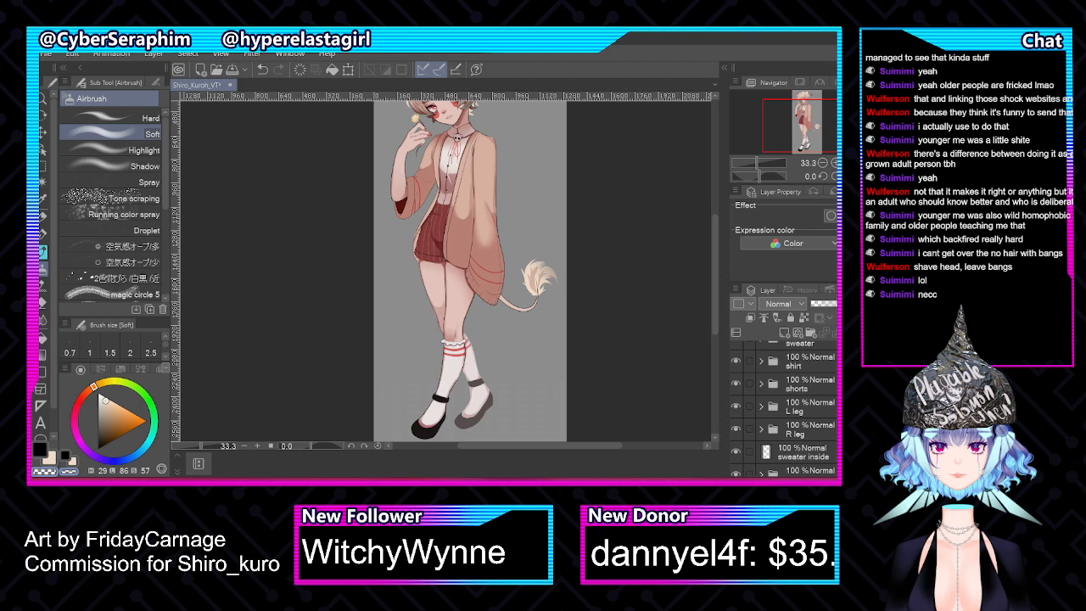
scroll(832, 377, "up", 2)
scroll(784, 408, "up", 2)
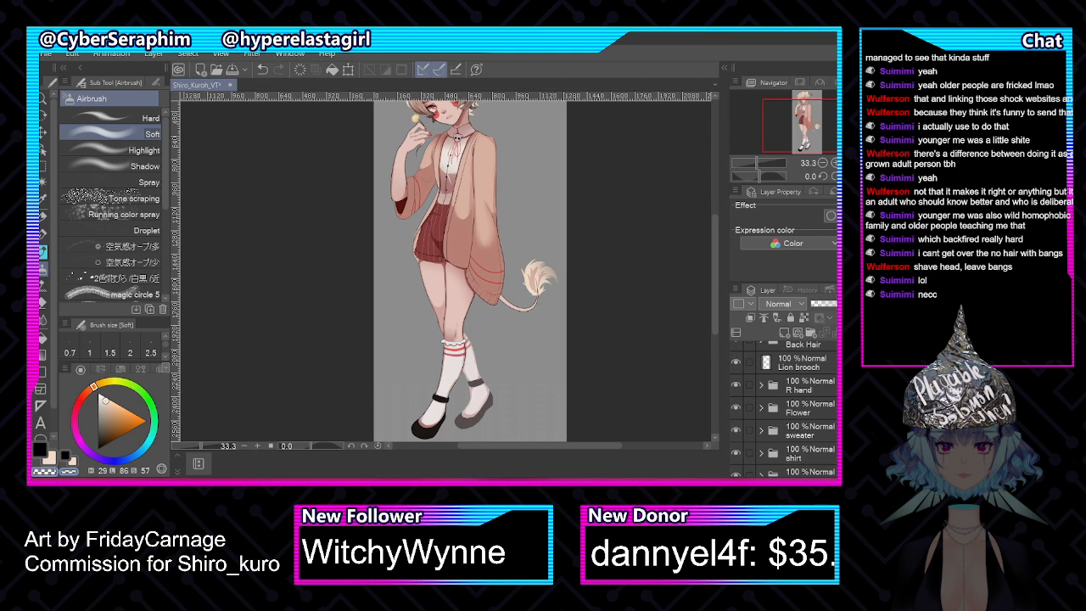
left_click_drag(830, 370, 832, 436)
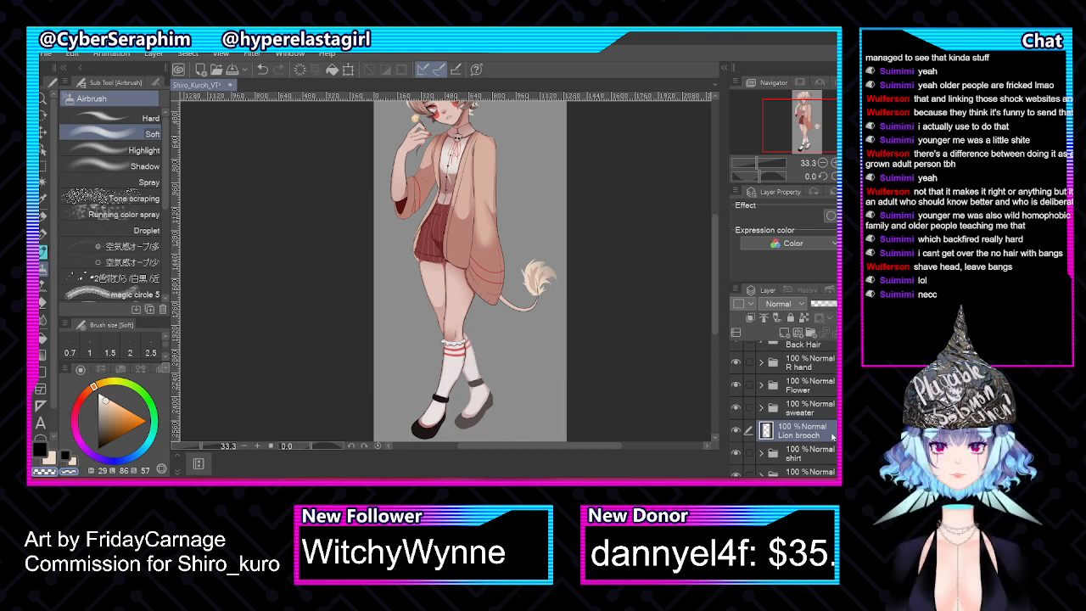
Select the R hand folder and toggle its visibility to examine which arm parts it contains
left_click_drag(721, 222, 708, 186)
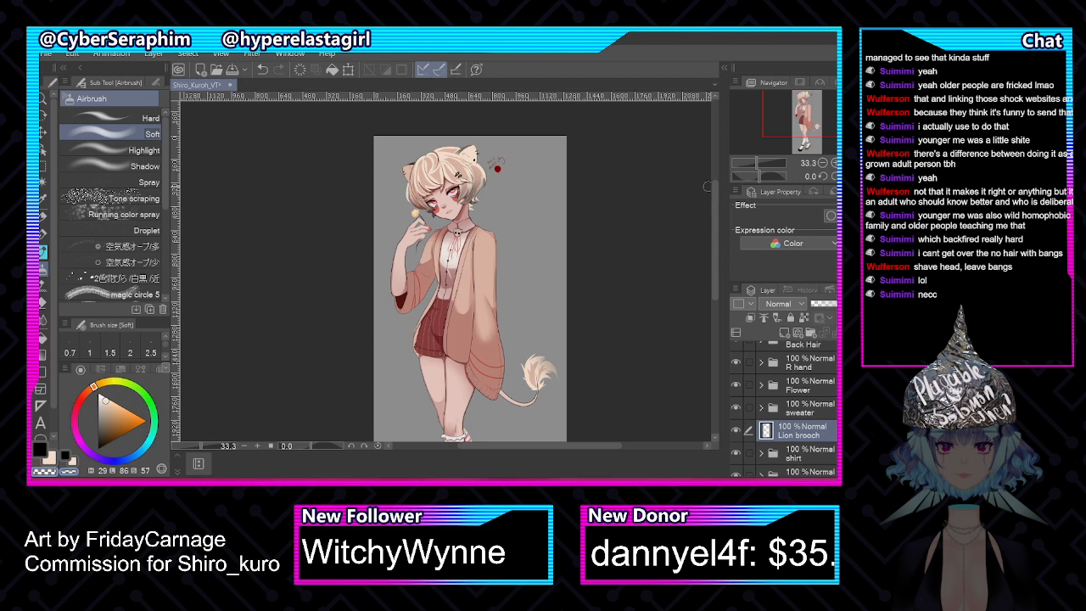
scroll(784, 407, "up", 3)
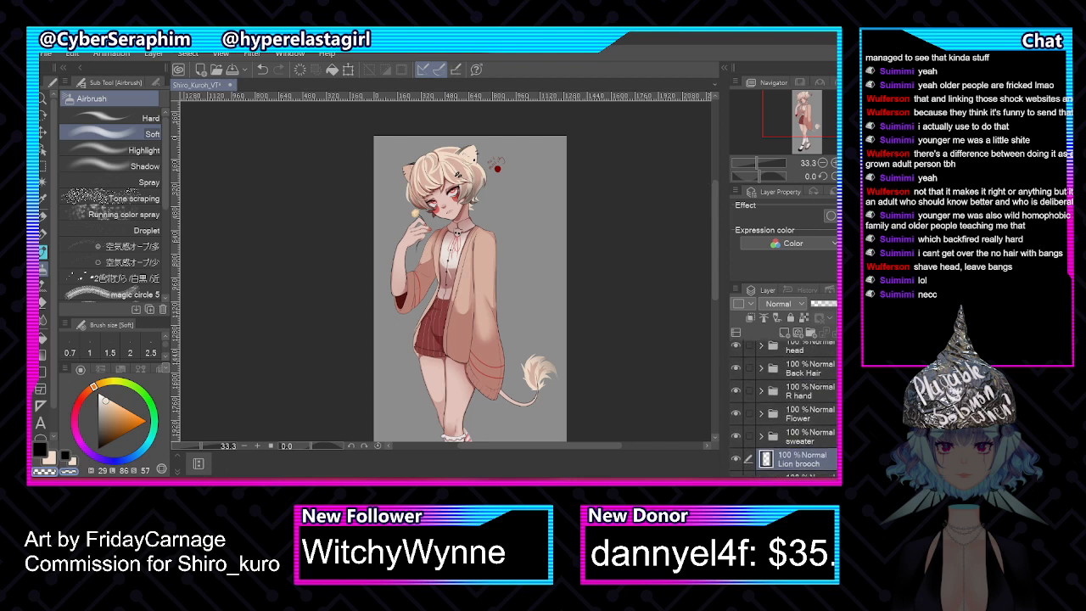
scroll(784, 408, "down", 1)
left_click(823, 410)
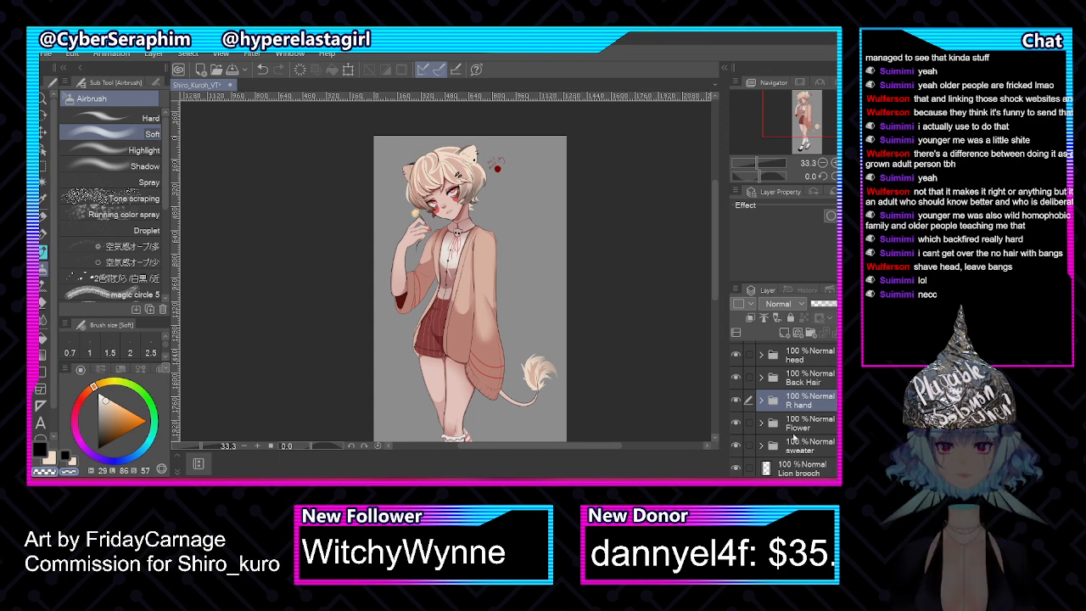
left_click(735, 400)
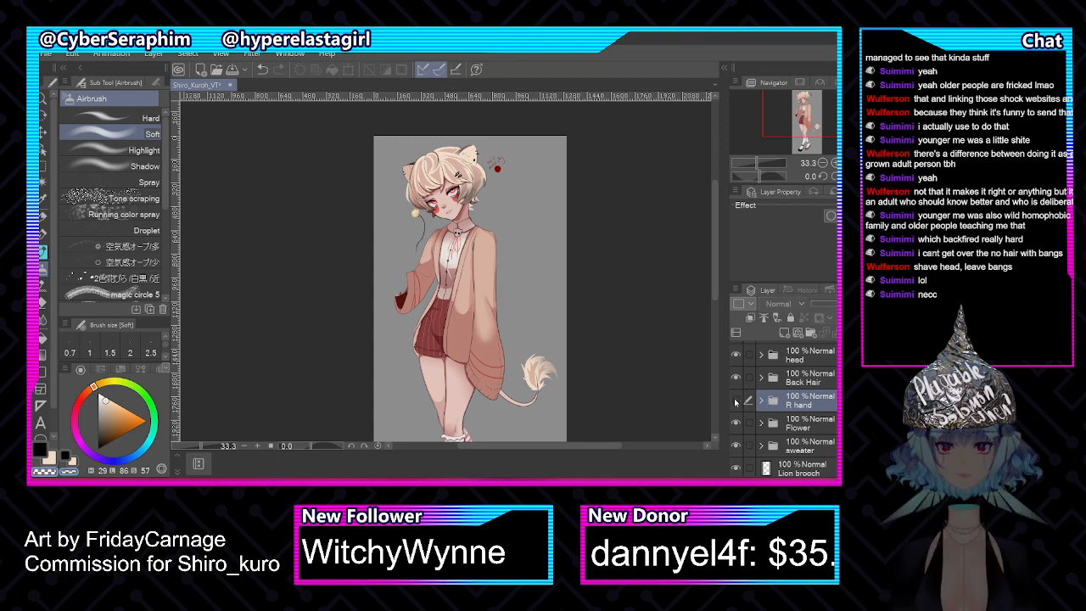
left_click(737, 400)
left_click(736, 400)
left_click(737, 400)
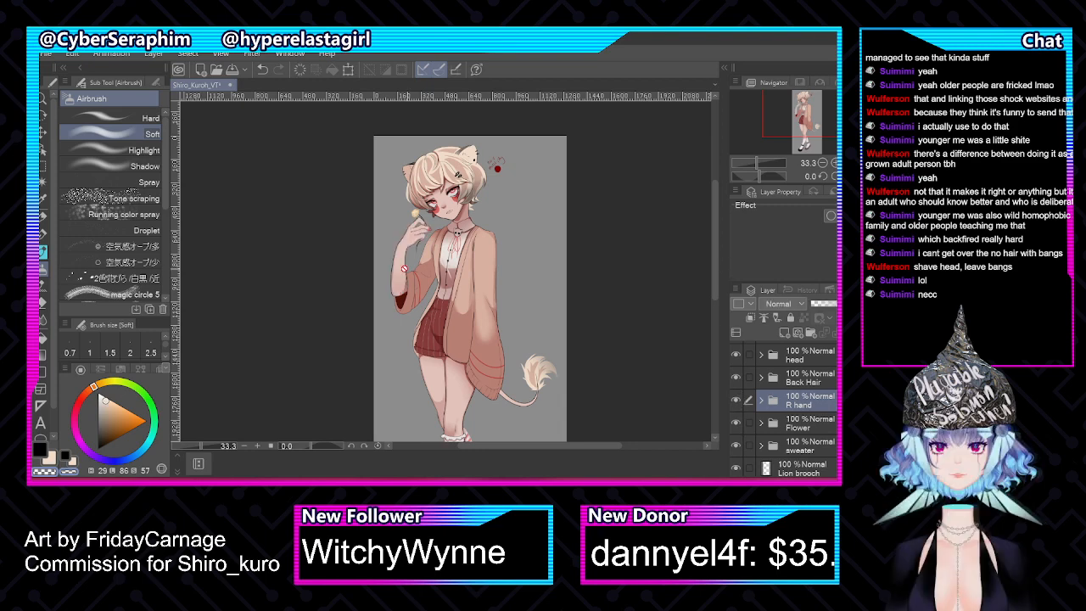
scroll(405, 280, "up", 3)
scroll(405, 280, "up", 4)
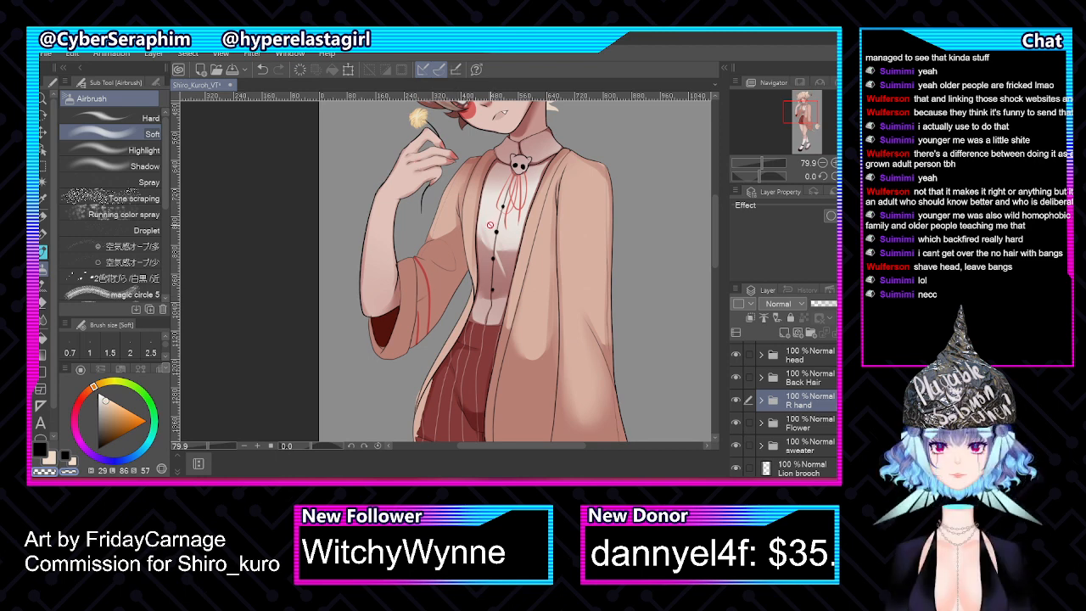
Expand the R hand folder and examine its layers, toggling the lines Copy layer to check the hand's line art
left_click(763, 402)
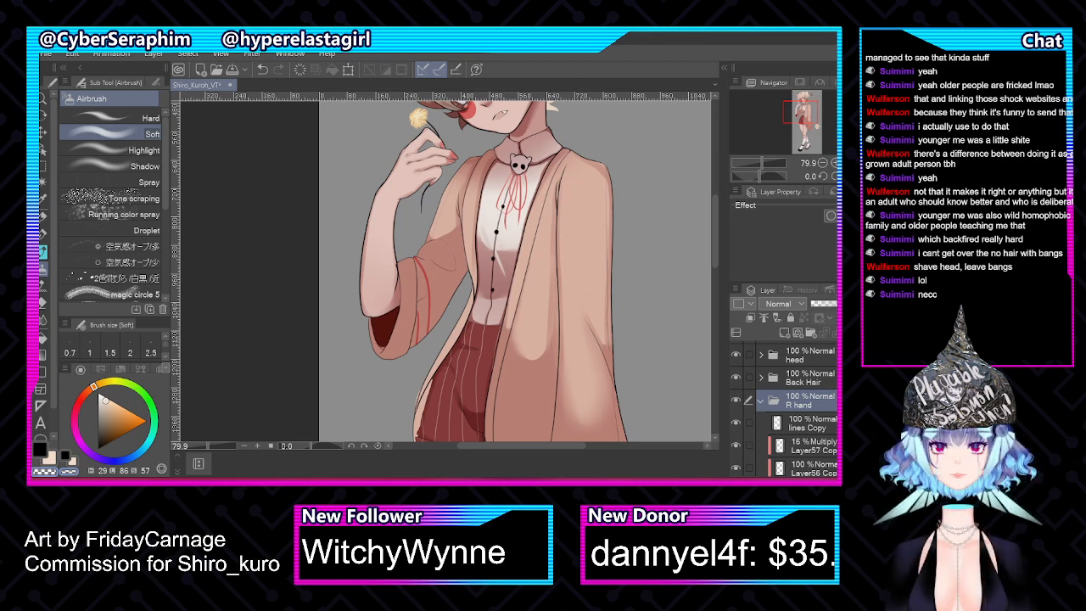
scroll(785, 407, "down", 10)
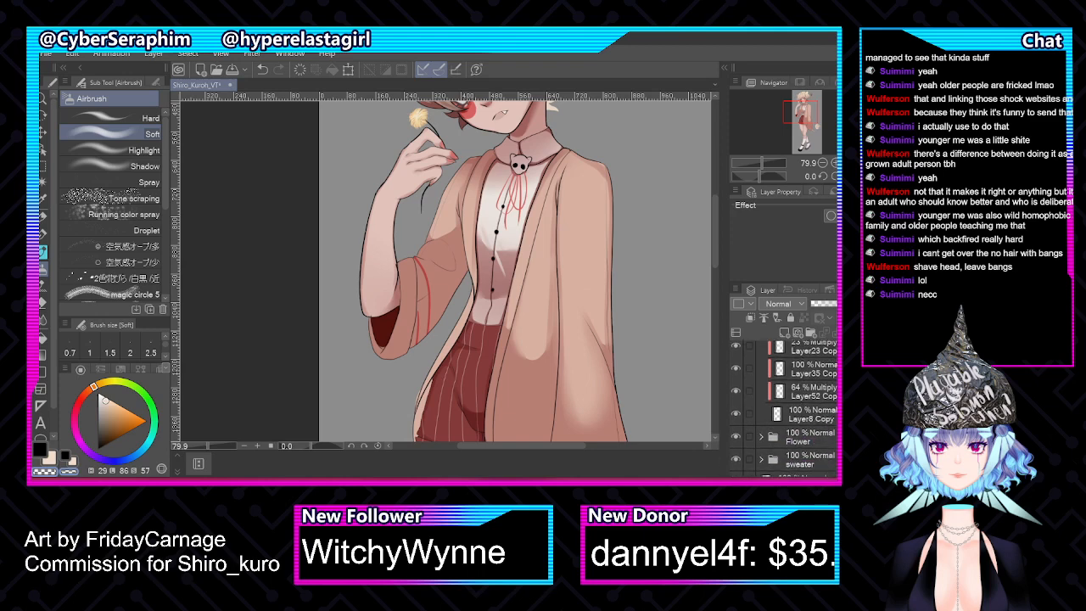
scroll(785, 407, "up", 10)
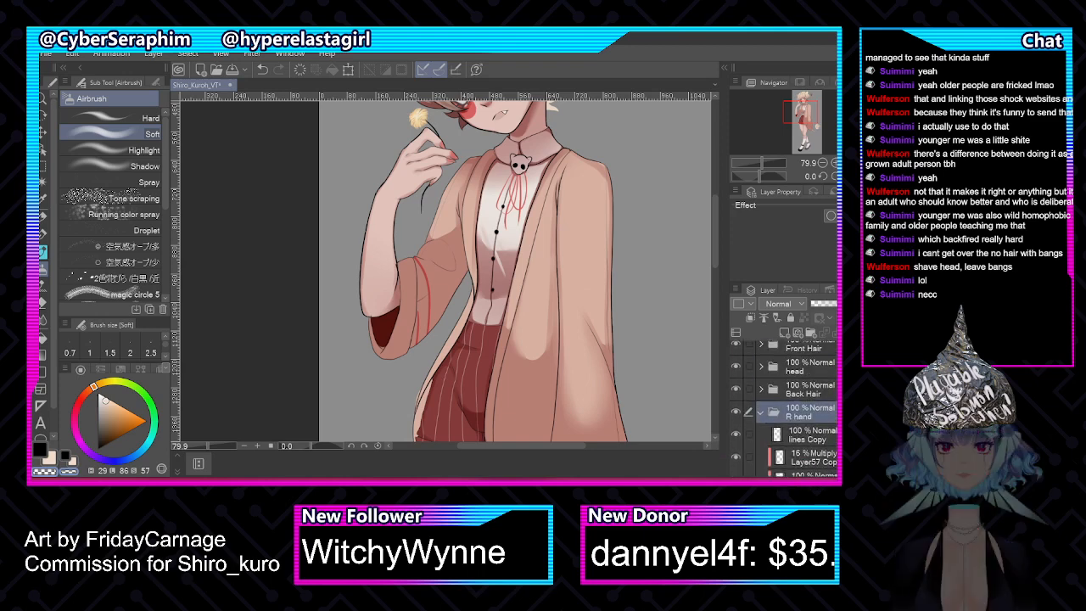
scroll(784, 408, "up", 1)
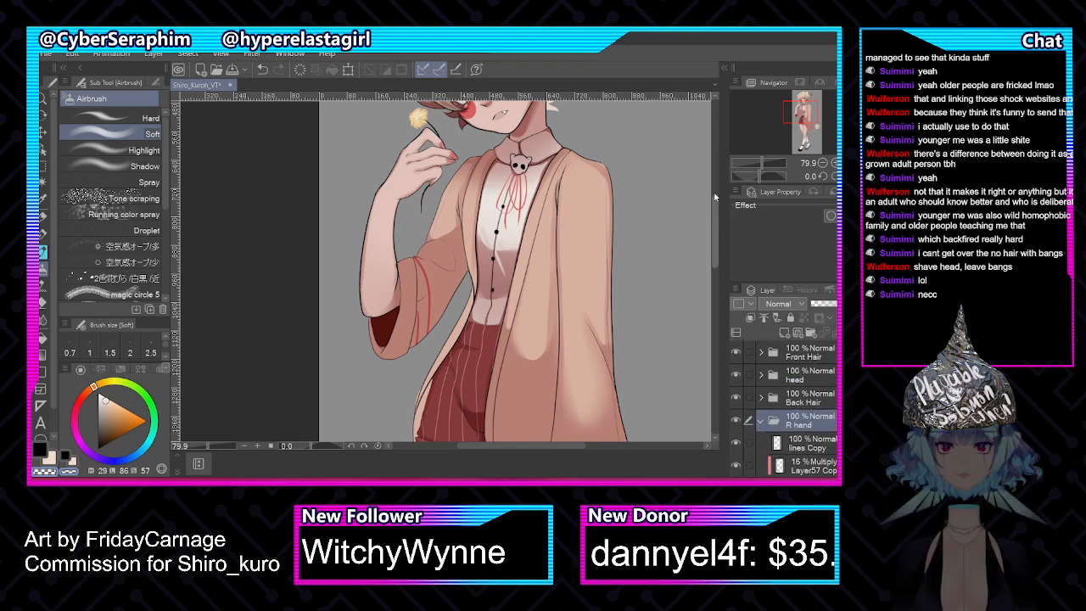
scroll(703, 181, "up", 3)
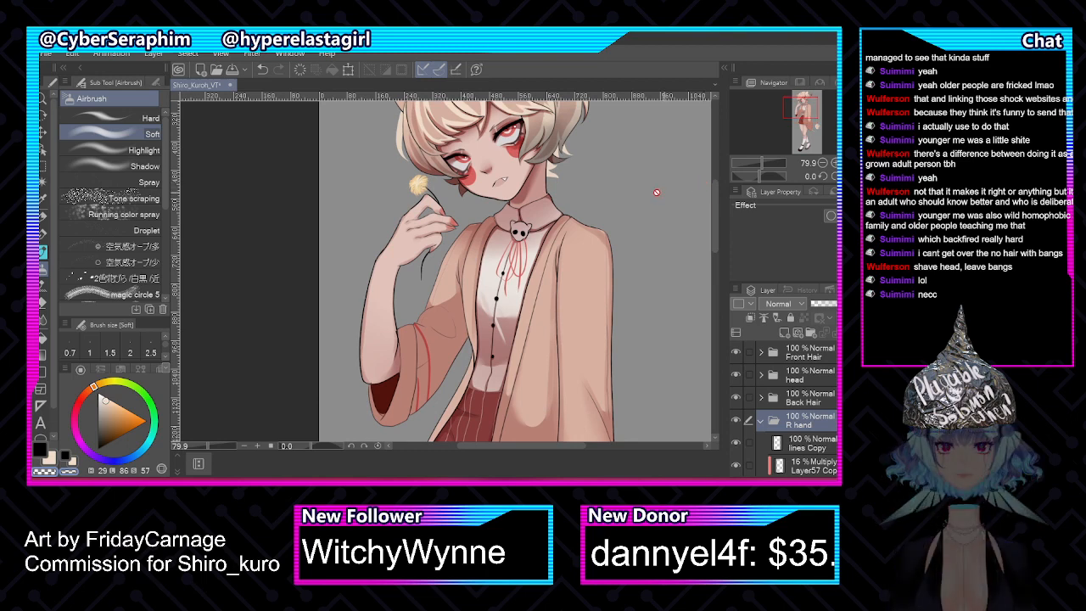
scroll(434, 251, "up", 2)
scroll(434, 251, "up", 2)
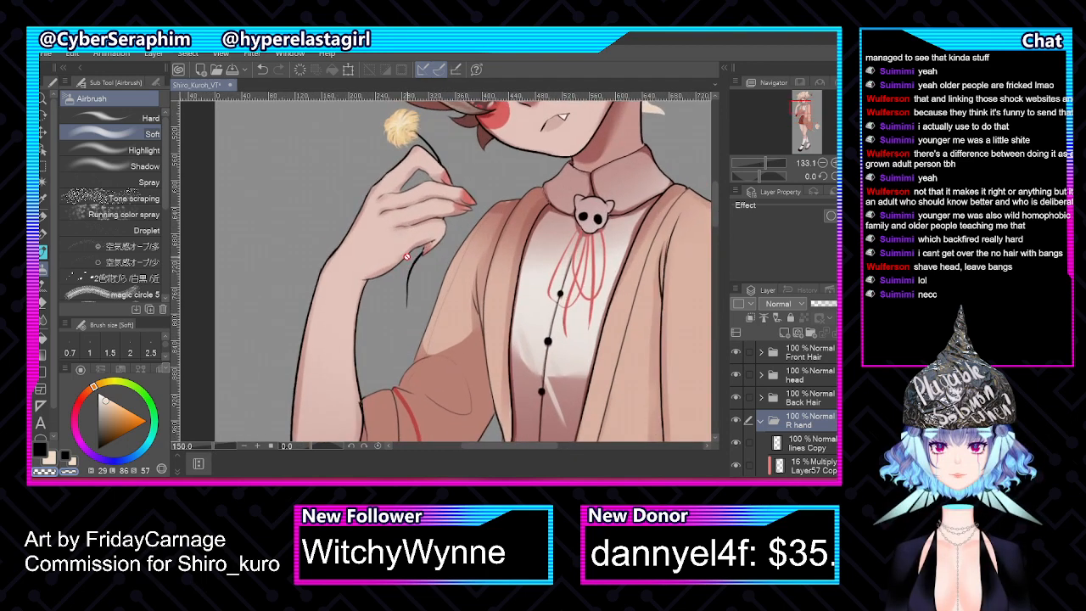
key("h")
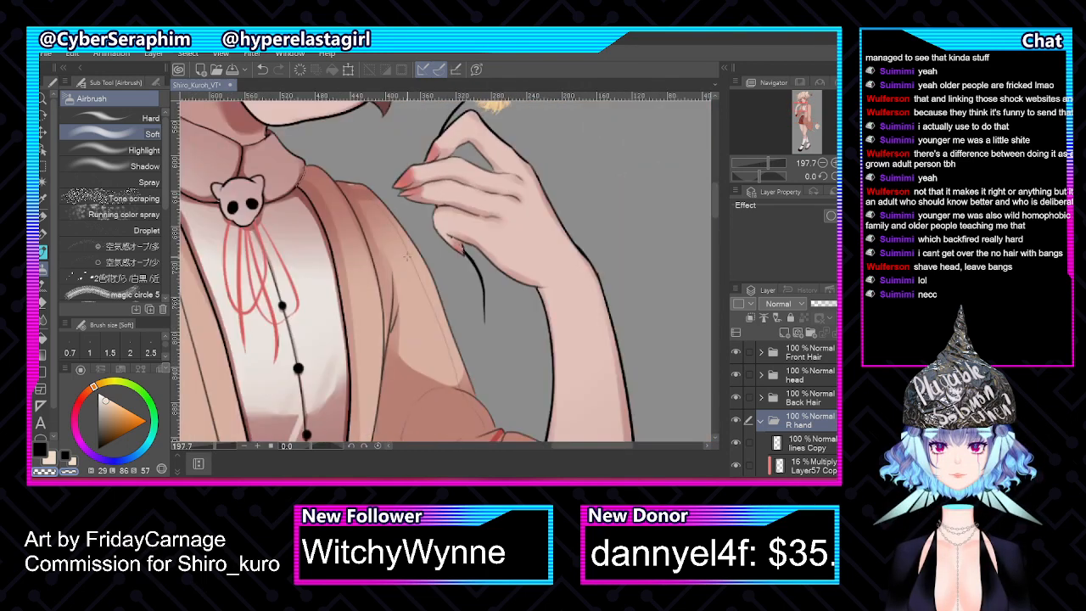
left_click(737, 442)
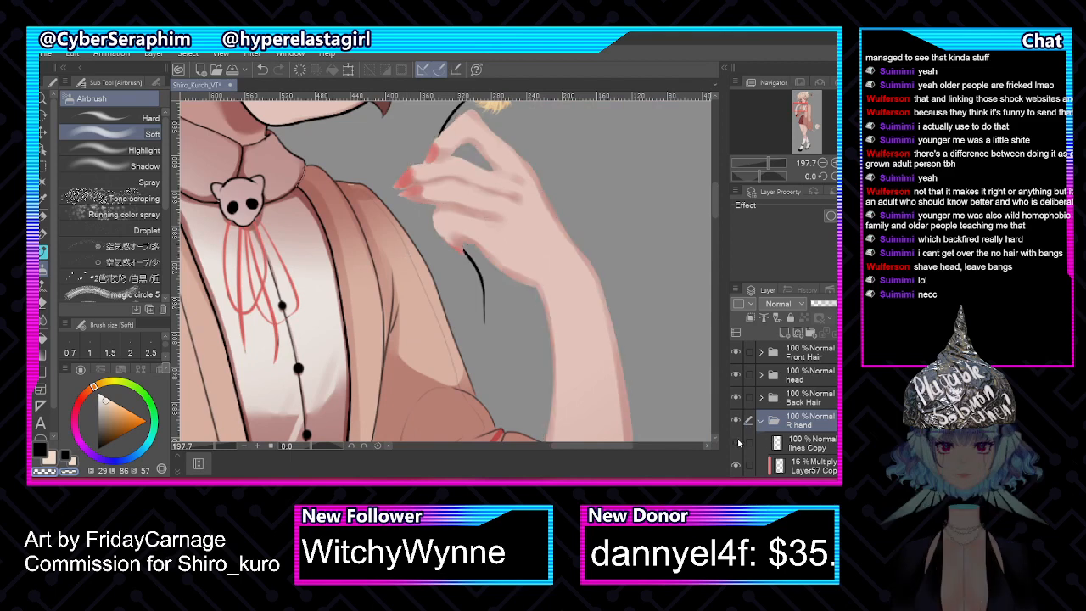
left_click(737, 442)
scroll(785, 408, "down", 3)
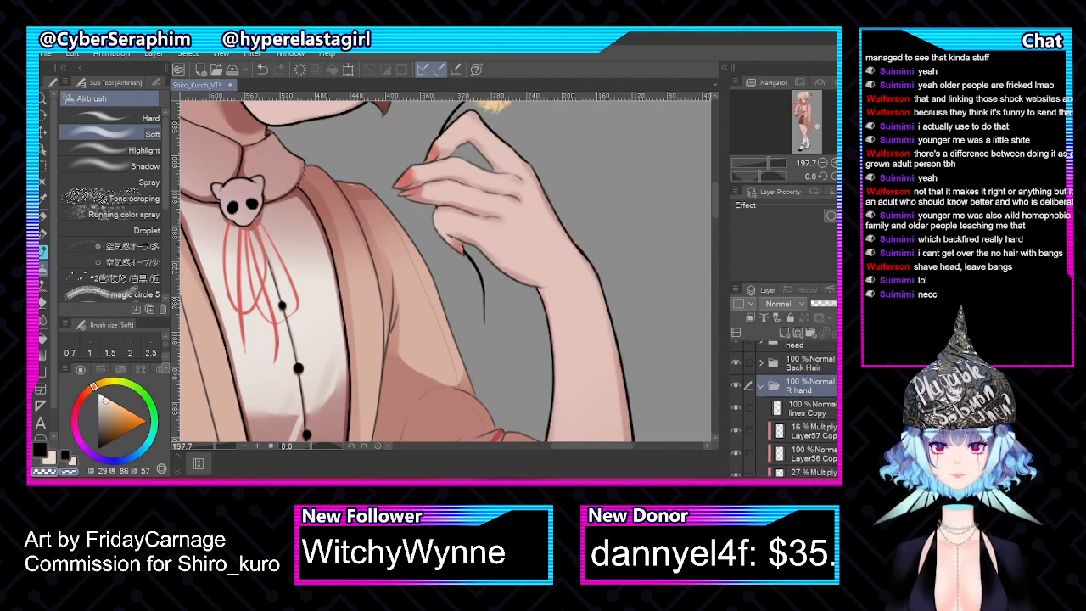
Draw a curved selection band across the raised hand's wrist with the Selection pen
left_click(43, 172)
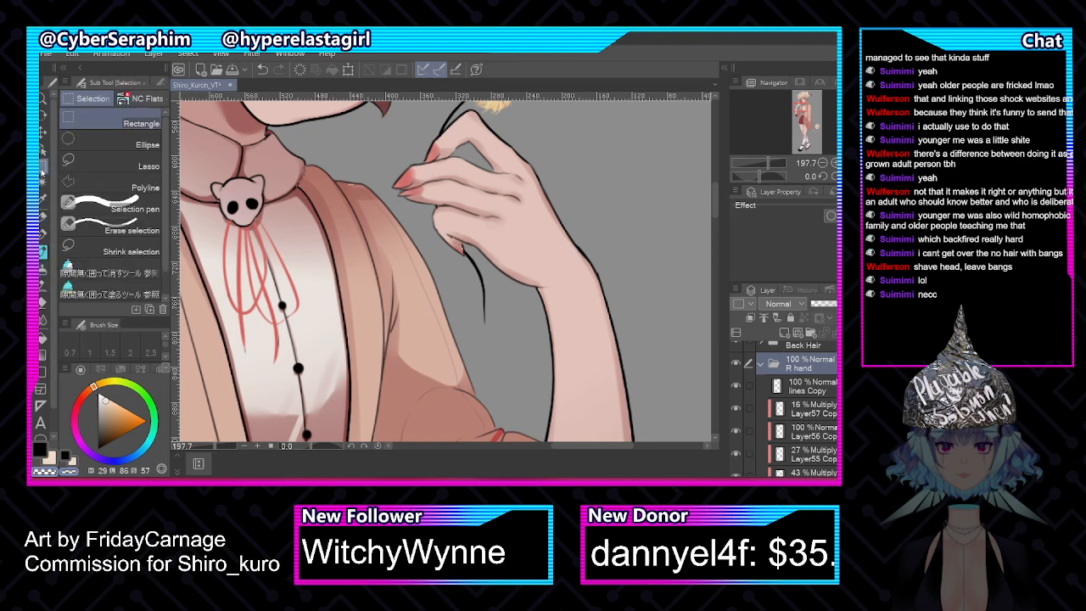
left_click(111, 206)
key("h")
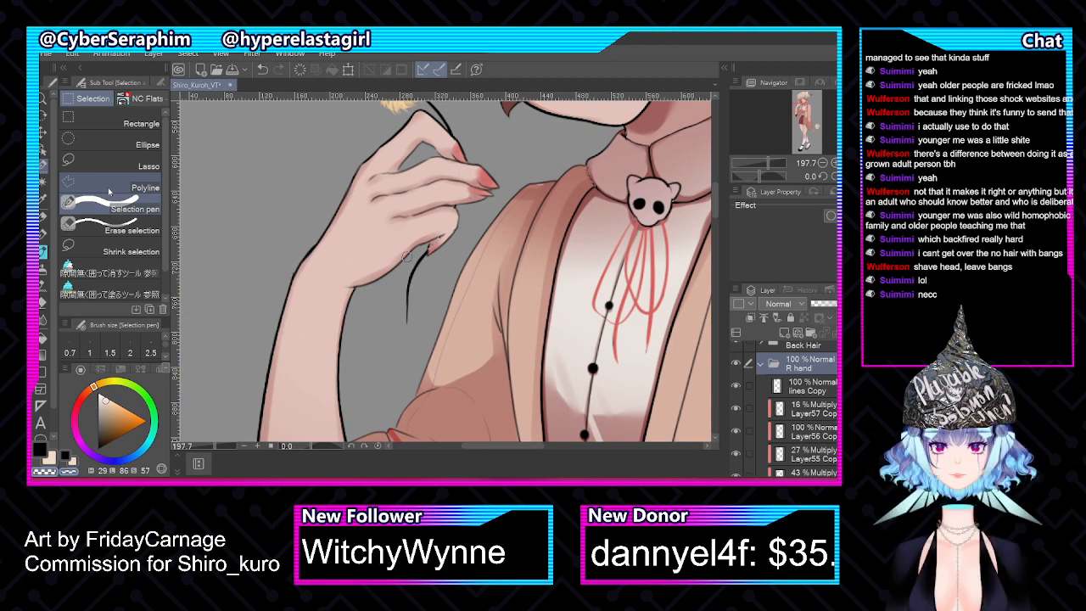
key("r")
left_click_drag(557, 197, 620, 199)
key("h")
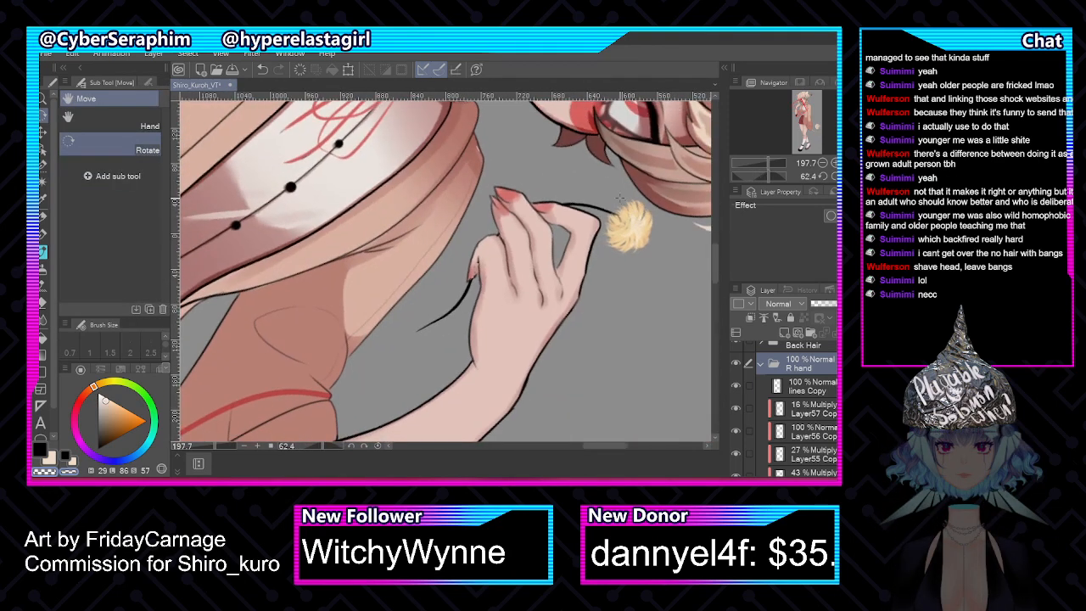
left_click(42, 165)
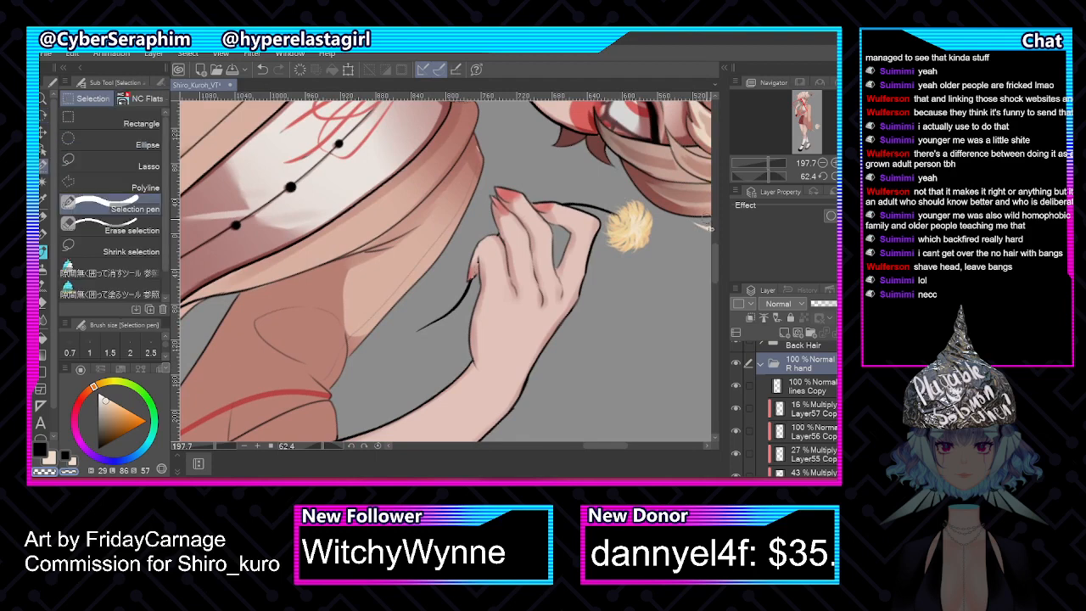
scroll(716, 252, "down", 3)
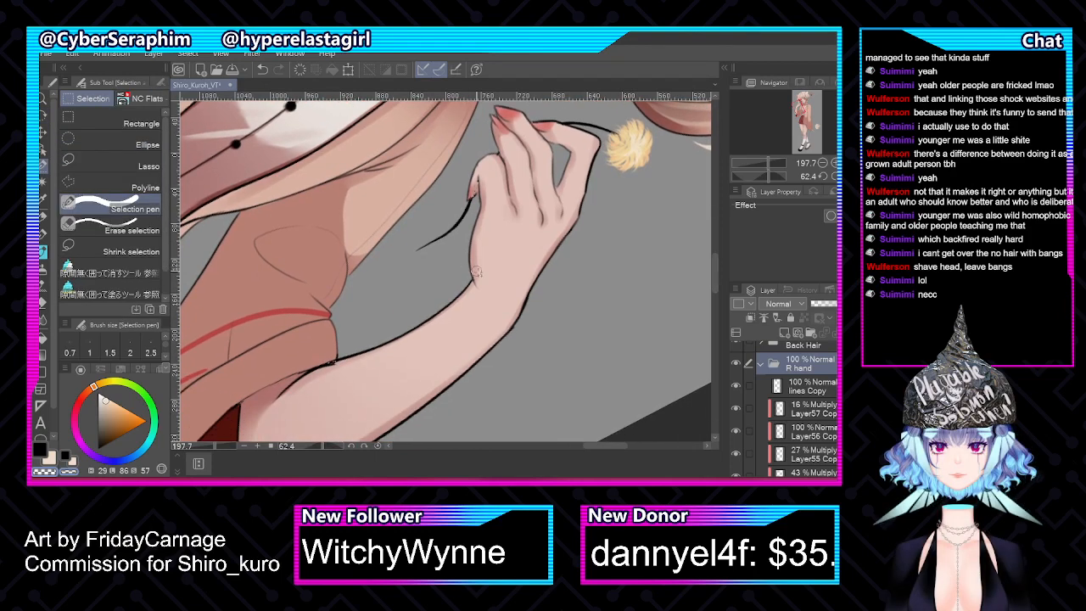
mouse_move(473, 270)
left_mouse_down()
mouse_move(491, 299)
mouse_move(528, 303)
left_mouse_up()
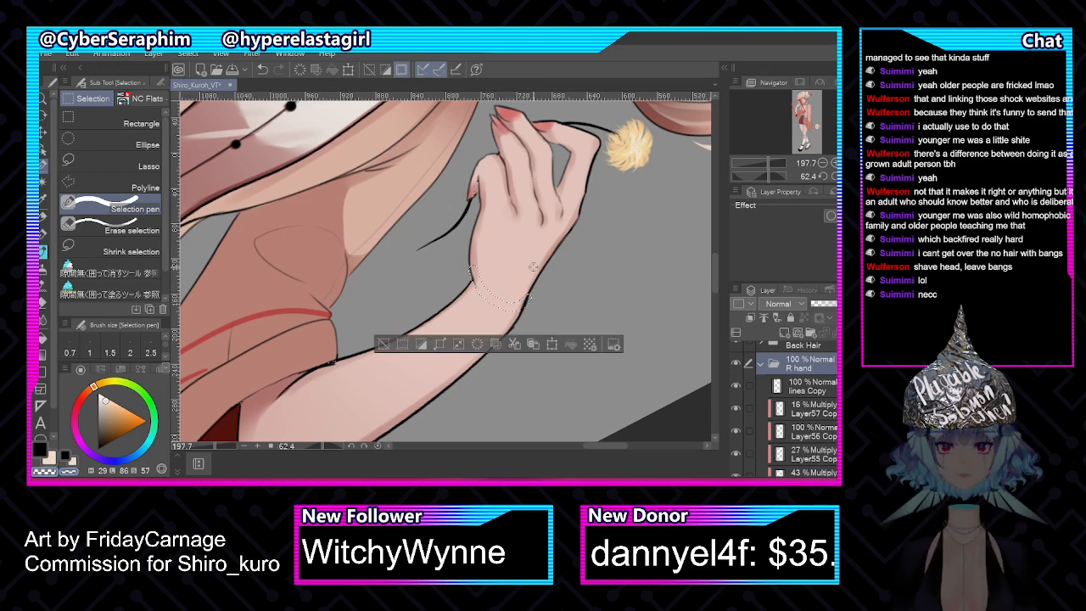
Extend the selection over the whole raised hand and its fingers, refining its edge with the Selection pen and Erase selection
scroll(533, 267, "down", 1)
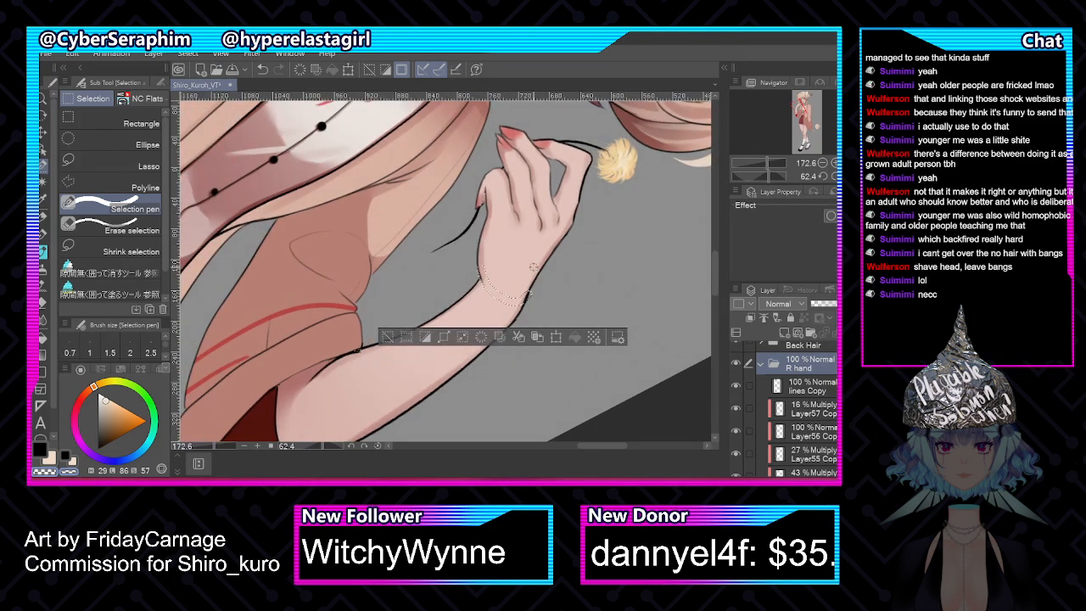
key("ctrl+at")
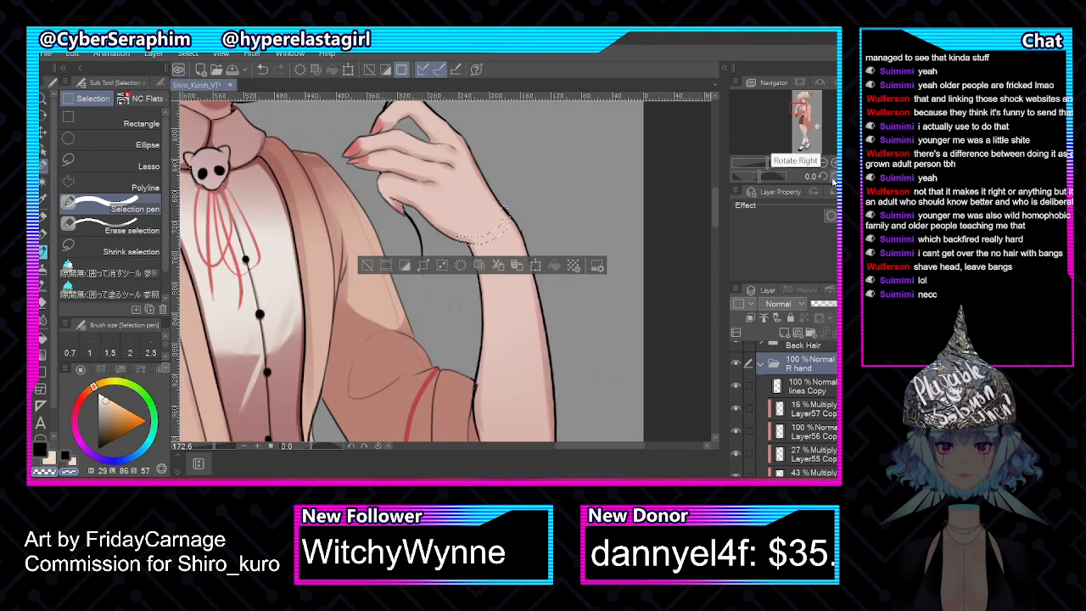
left_click(834, 178)
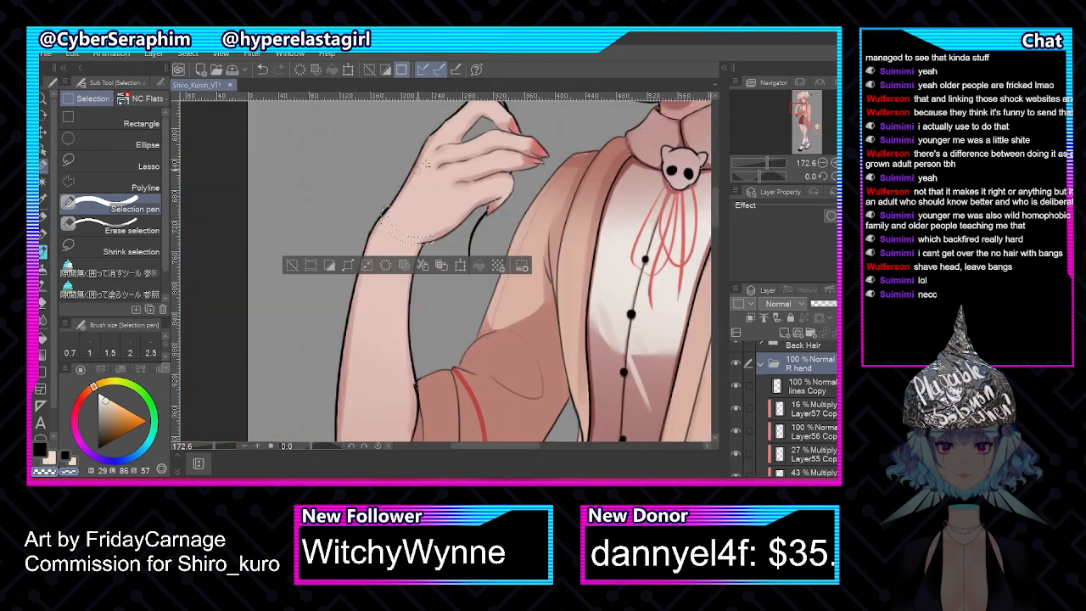
scroll(458, 170, "up", 4)
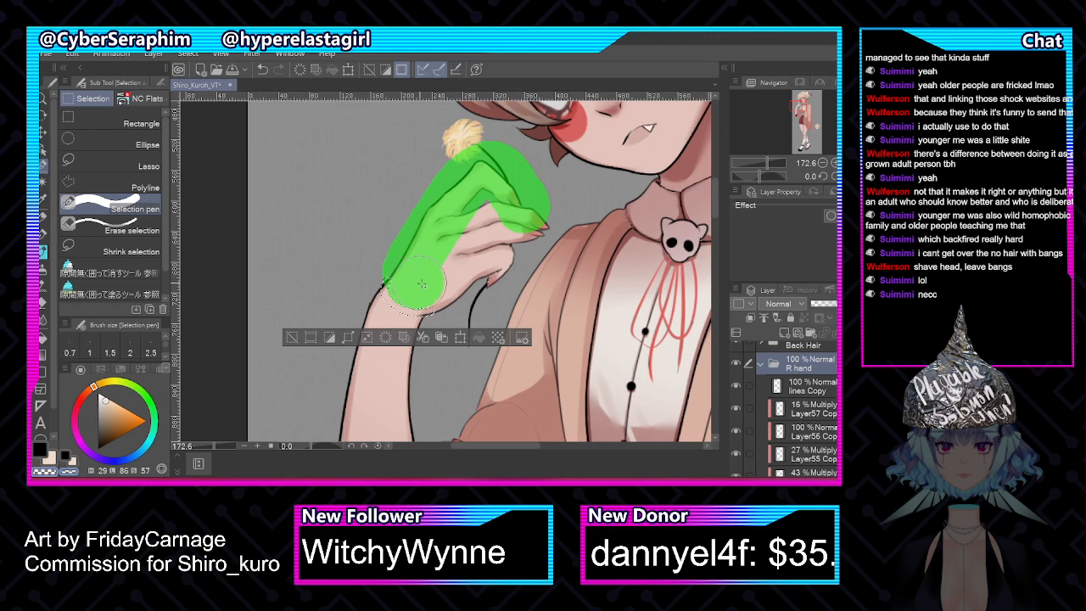
left_click_drag(541, 226, 521, 162)
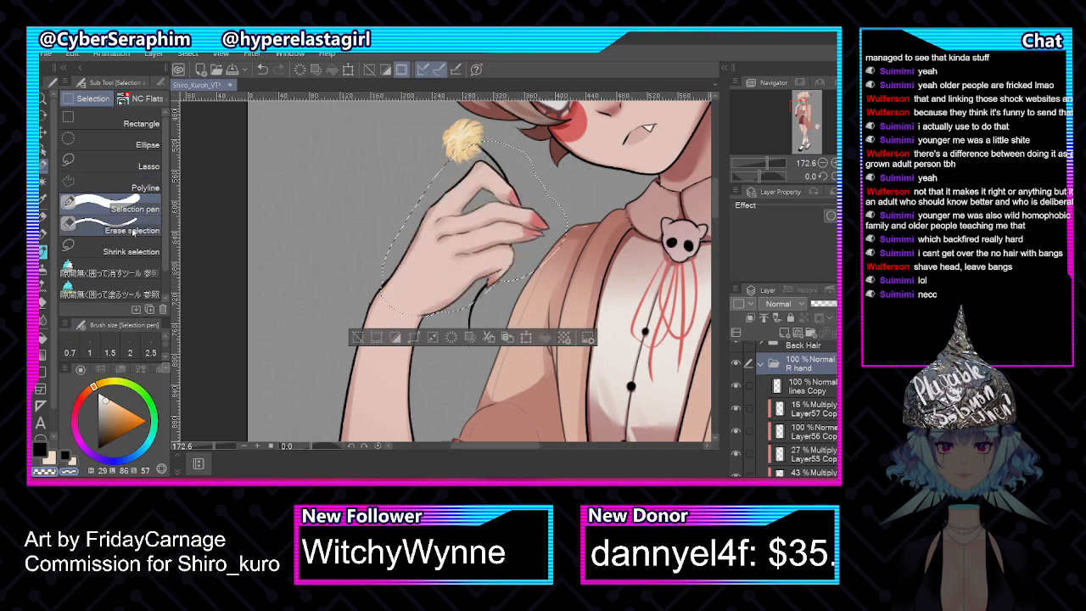
left_click(110, 226)
key("bracketright")
key("bracketright")
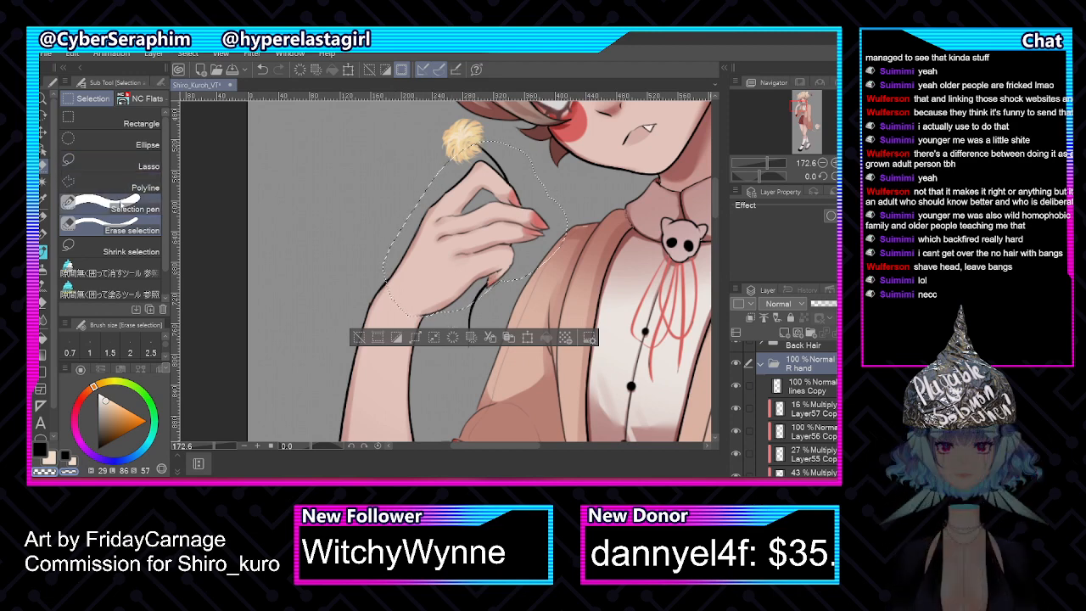
left_click(125, 202)
key("[")
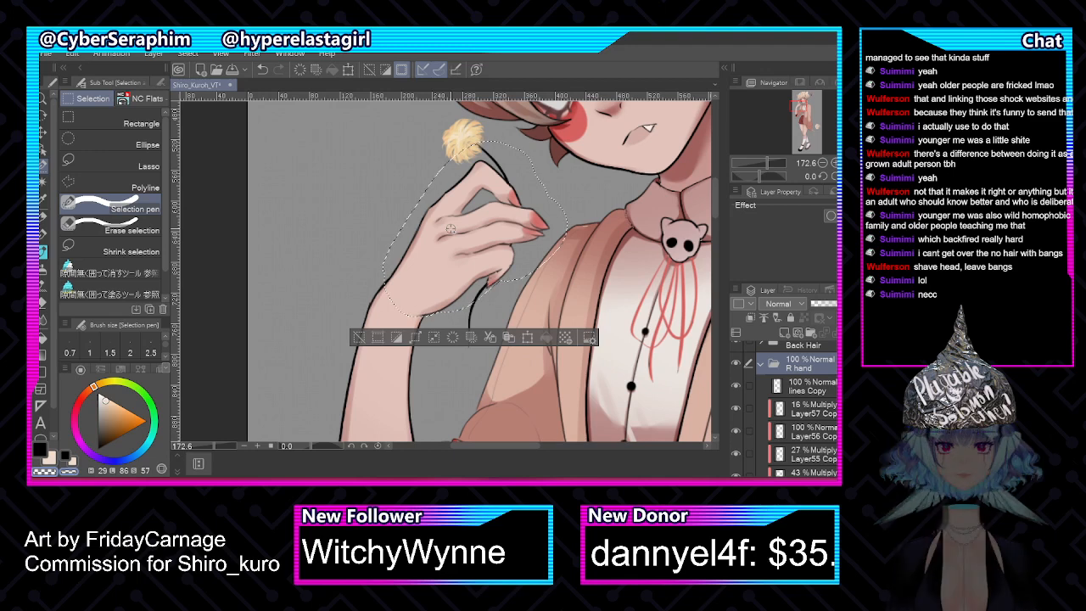
left_click(107, 224)
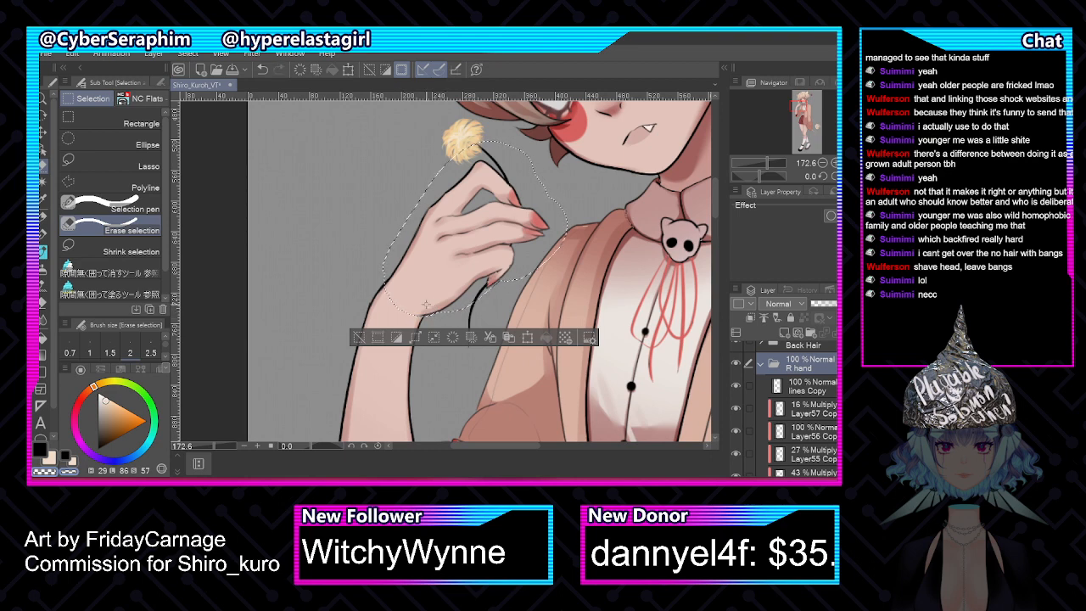
Cut the selected hand area out of all layers in the R hand folder, from lines Copy to Layer8 Copy
scroll(426, 304, "down", 2)
left_click(822, 392)
scroll(821, 392, "down", 4)
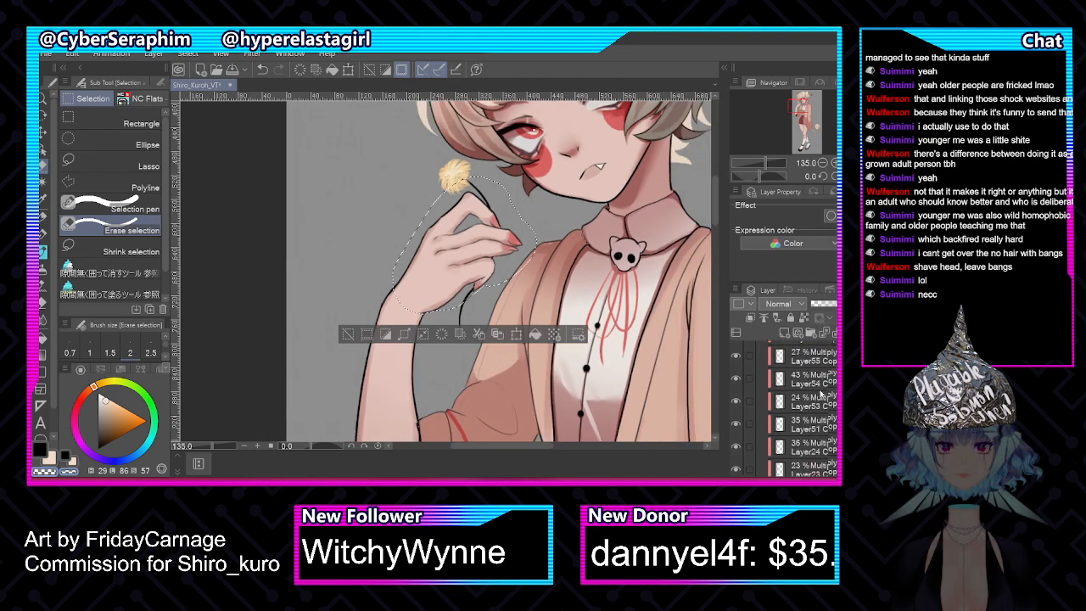
left_click(831, 426, "shift")
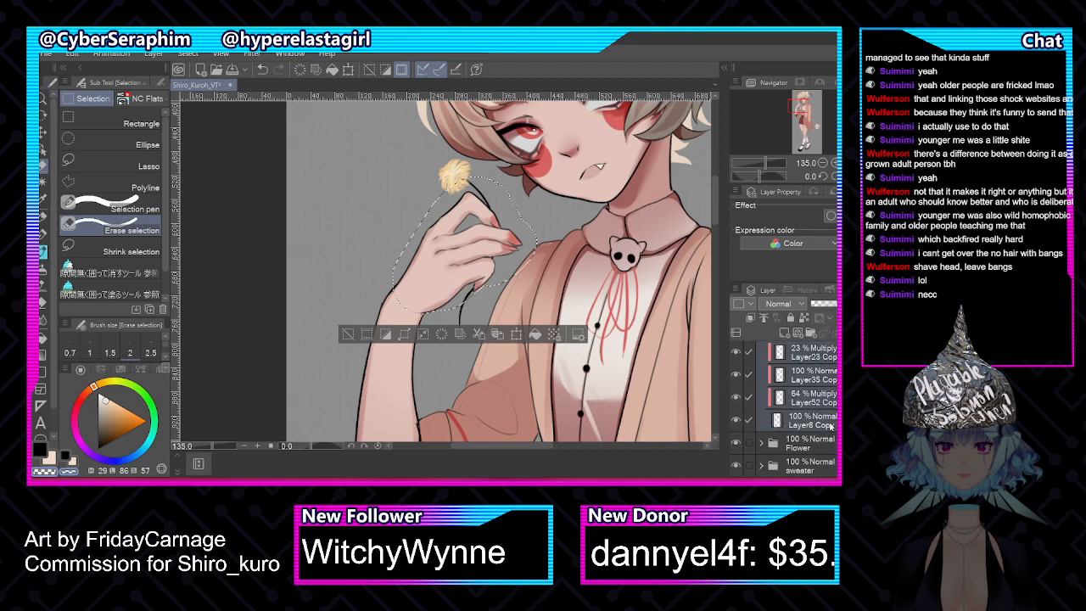
key("Delete")
scroll(821, 404, "up", 4)
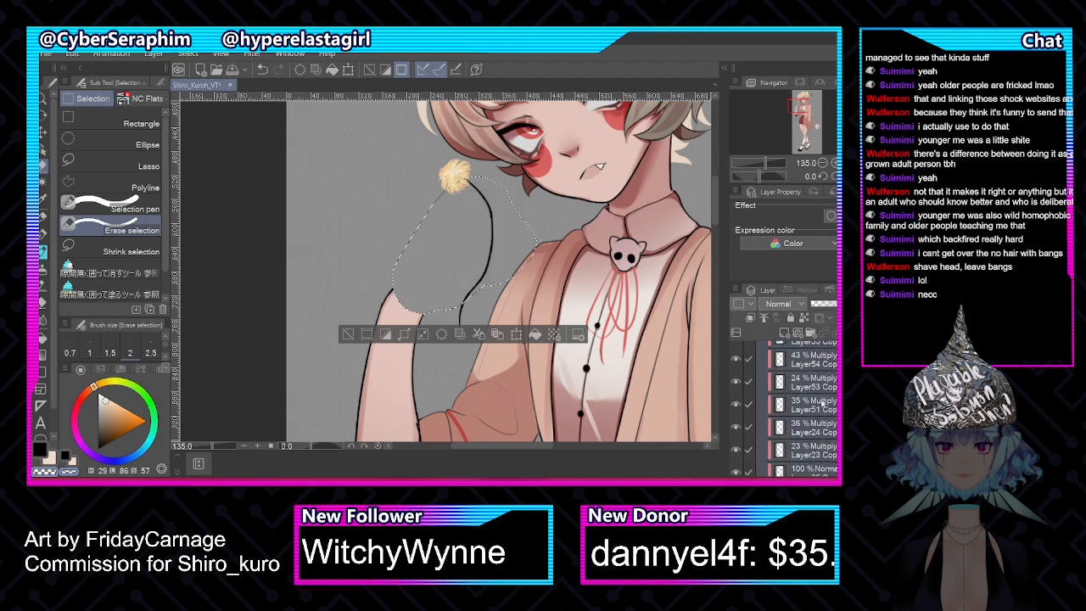
scroll(822, 404, "up", 1)
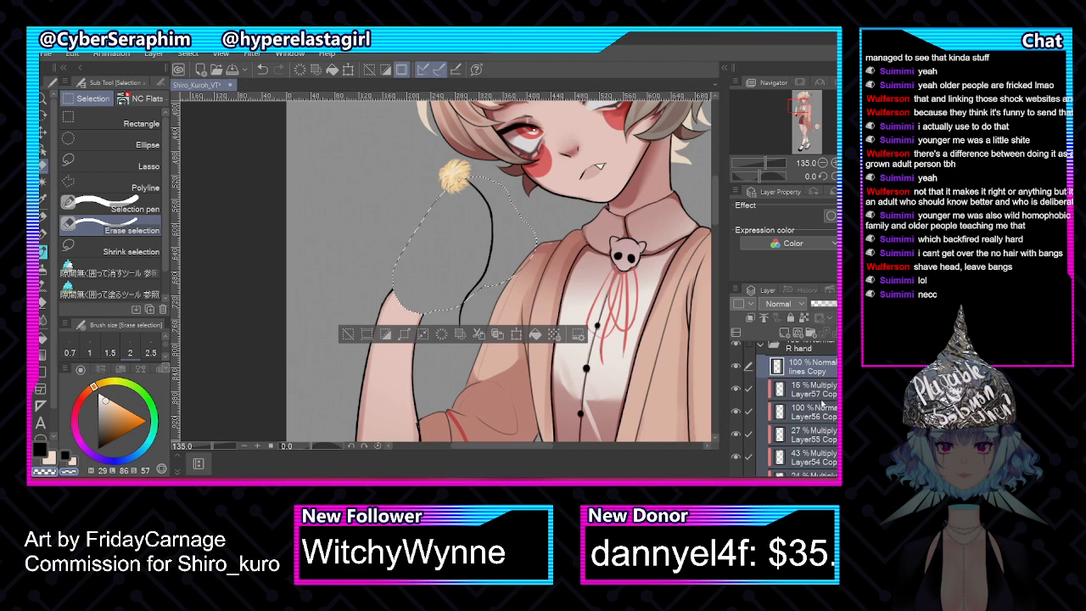
scroll(822, 404, "up", 2)
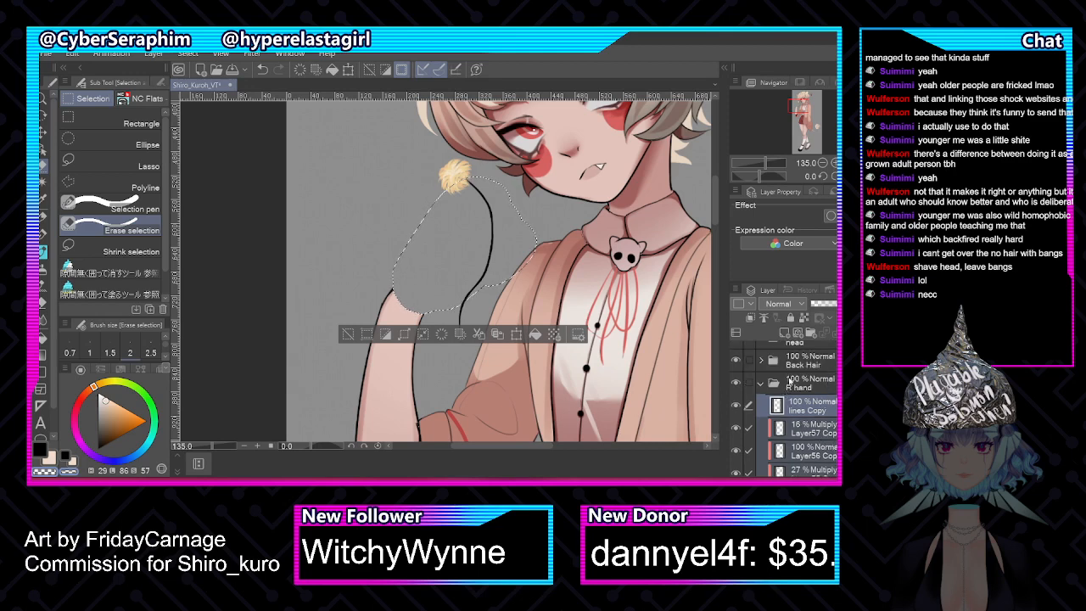
Create a new folder above the R hand folder, paste the cut hand layers into it, and clear the selection
left_click(760, 383)
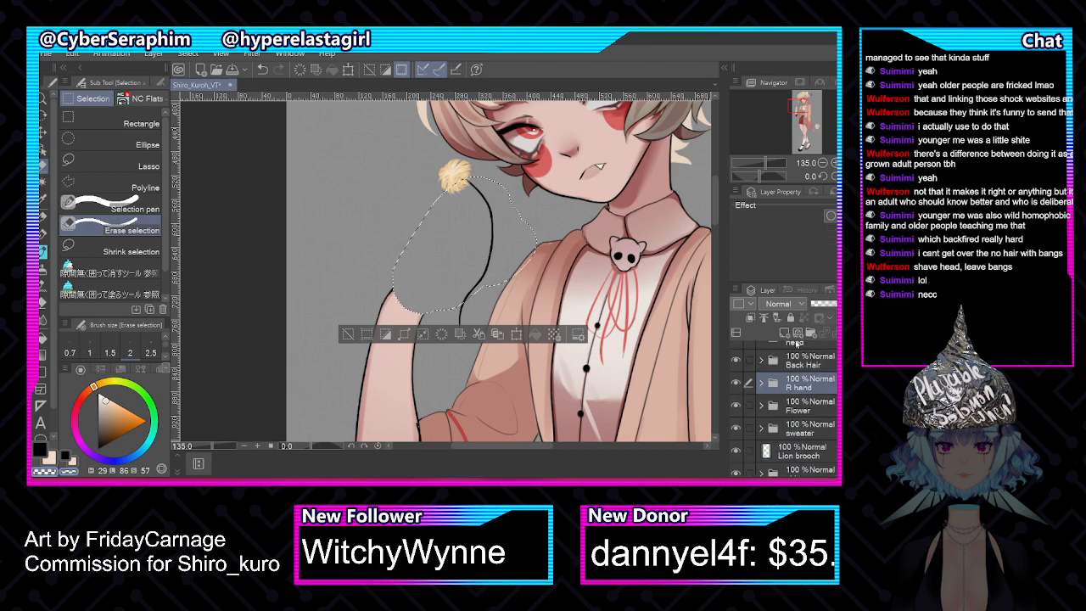
left_click(796, 333)
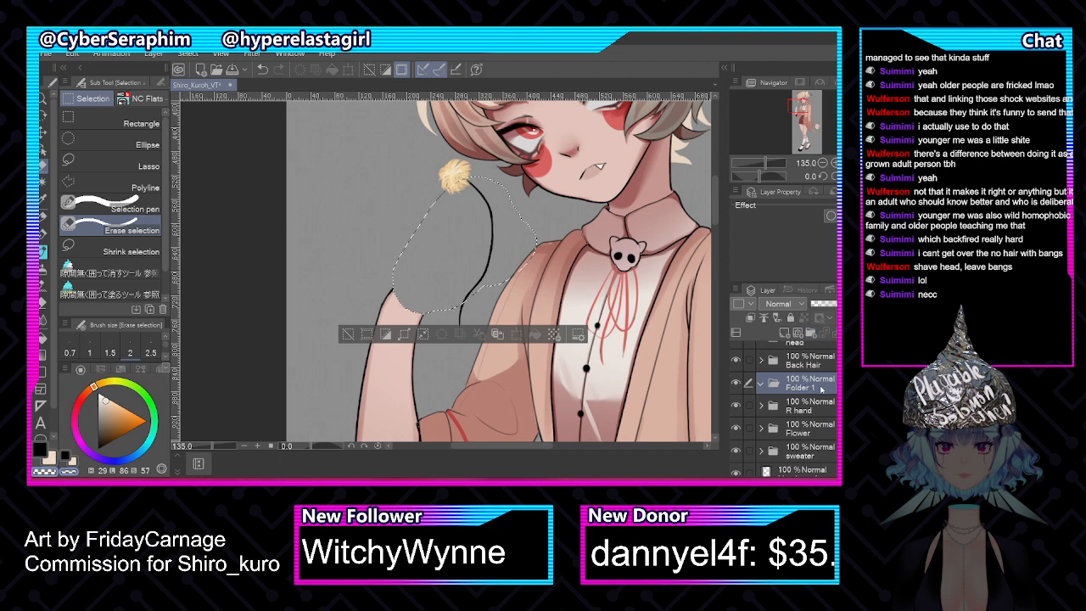
key("ctrl+v")
key("ctrl+d")
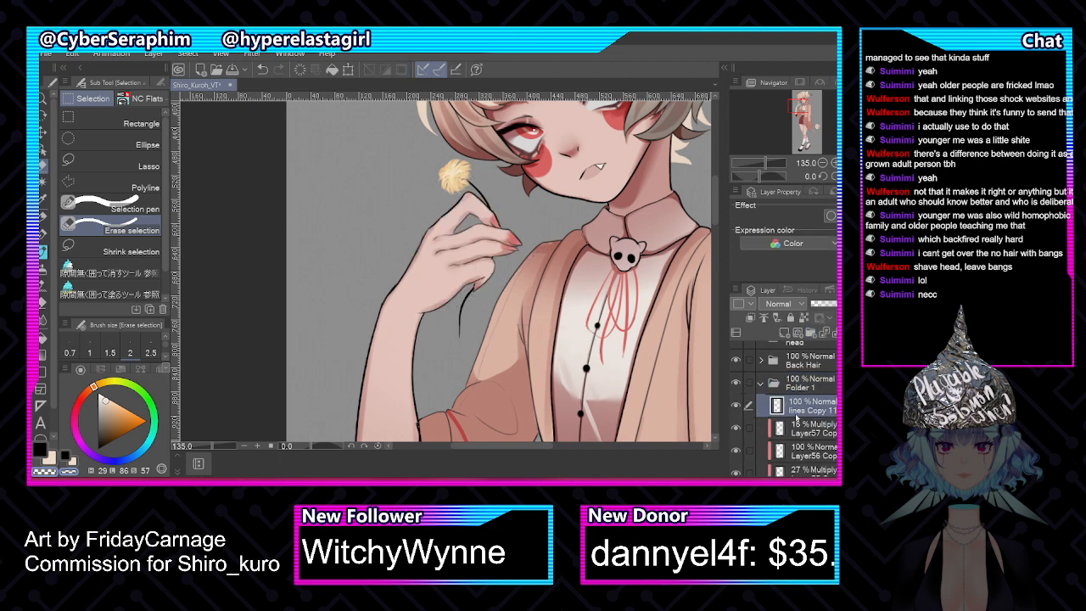
left_click(765, 387)
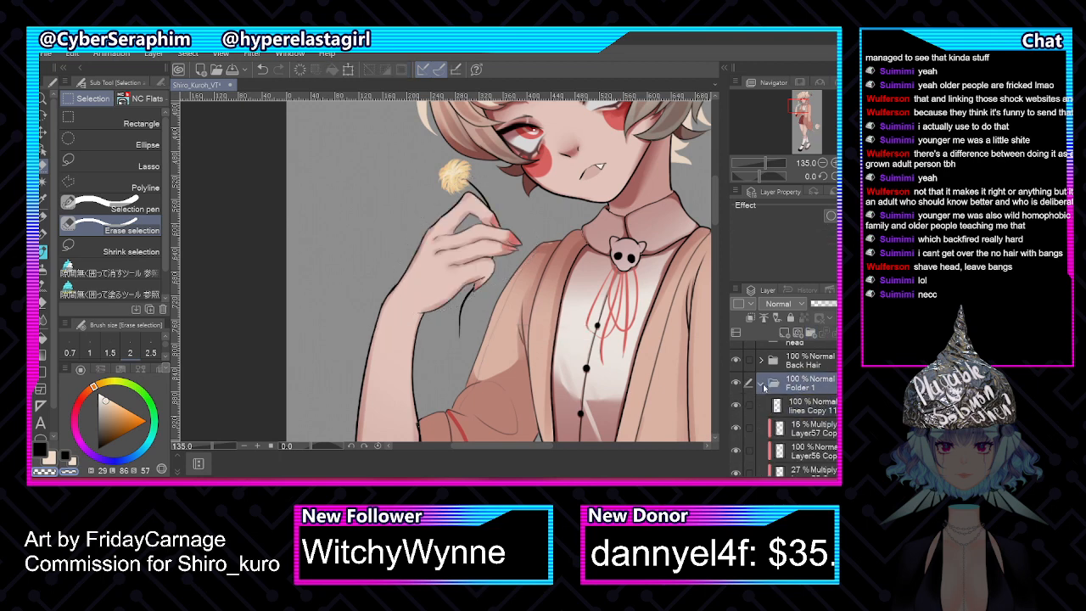
left_click(763, 386)
Rename the original R hand folder as R arm and the new folder holding the pasted hand layers as R hand
double_click(796, 404)
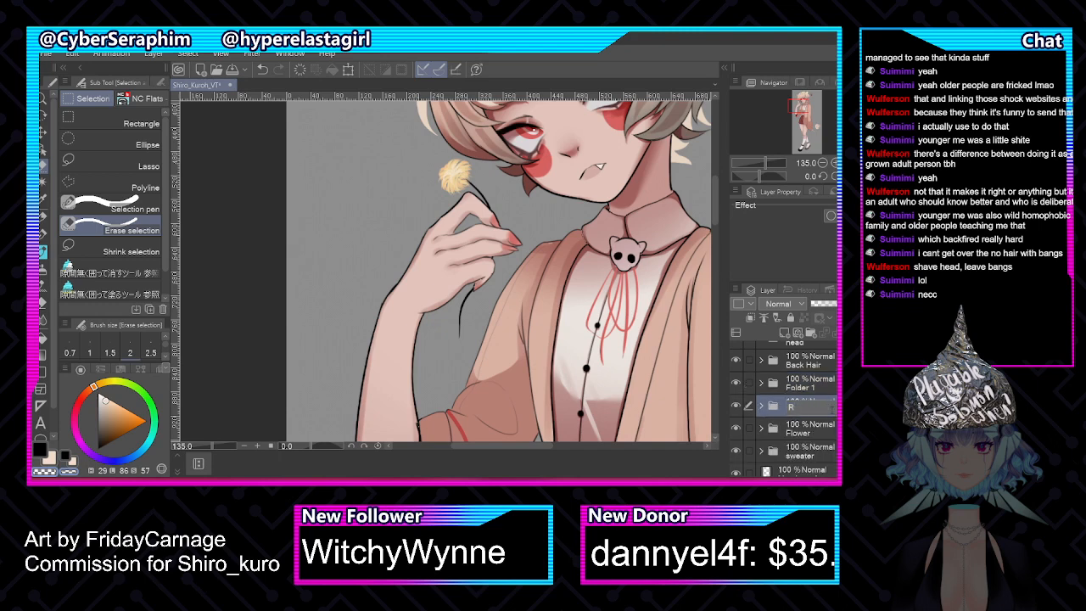
type("R arm")
key("Return")
double_click(829, 379)
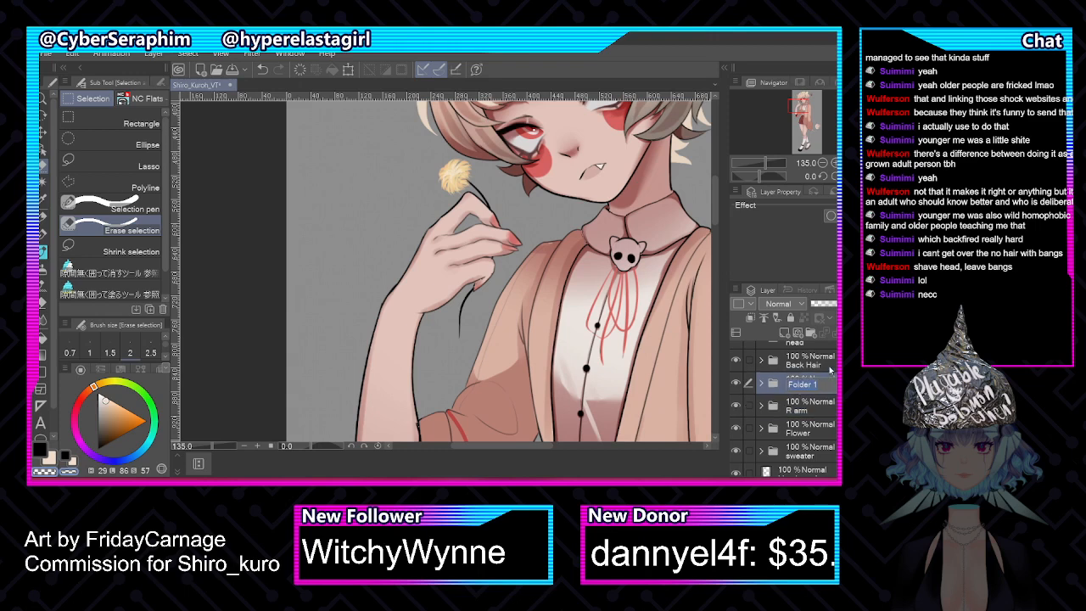
type("R hand")
key("Return")
Lower the R hand folder's opacity to 46% and select the Layer8 Copy layer inside the R arm folder
scroll(524, 307, "down", 2)
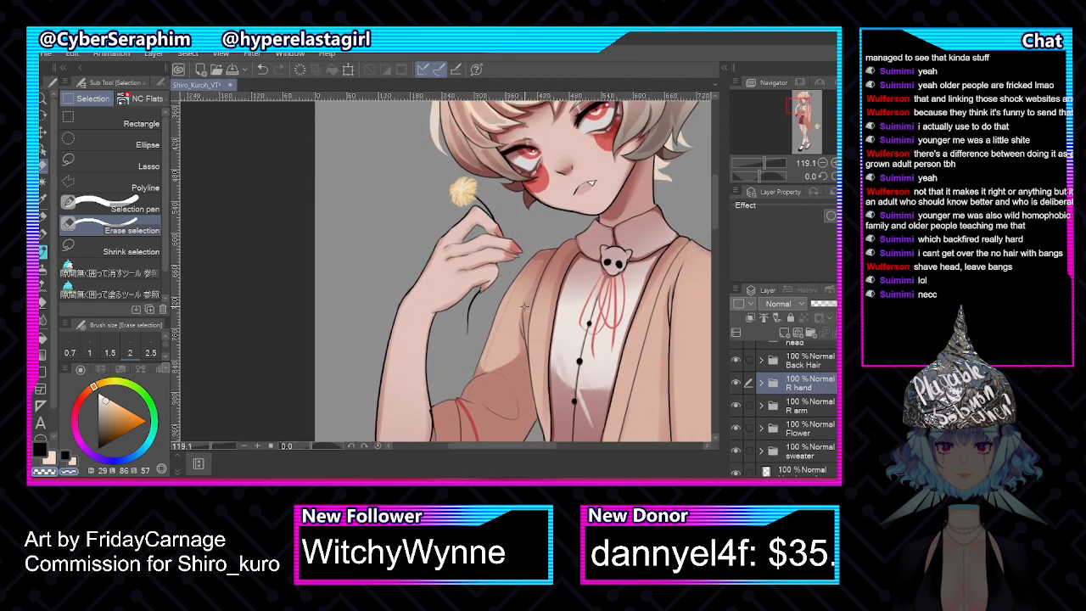
left_click(834, 306)
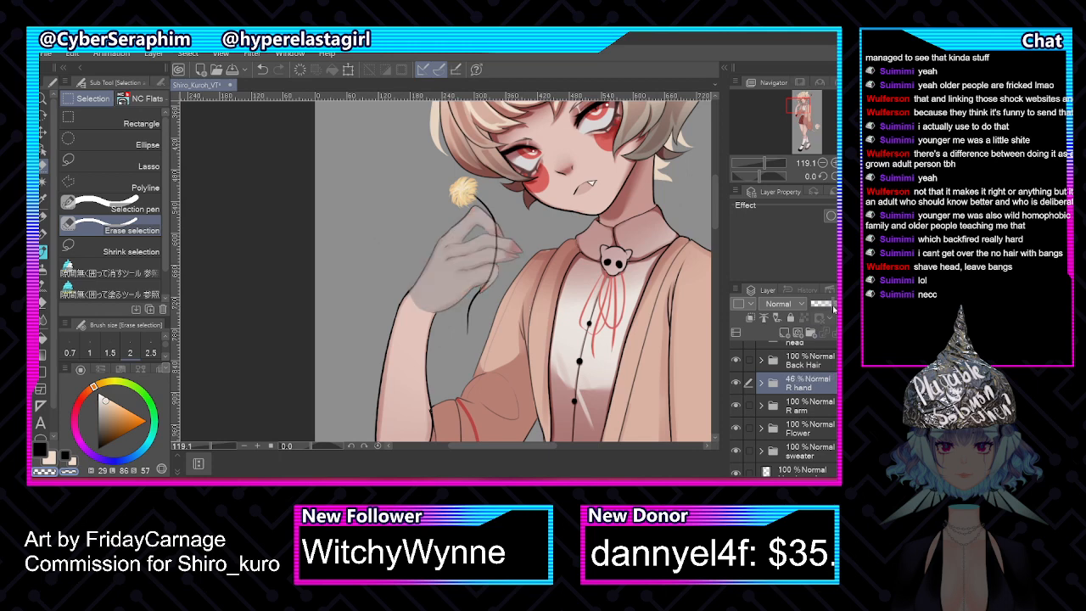
left_click(762, 405)
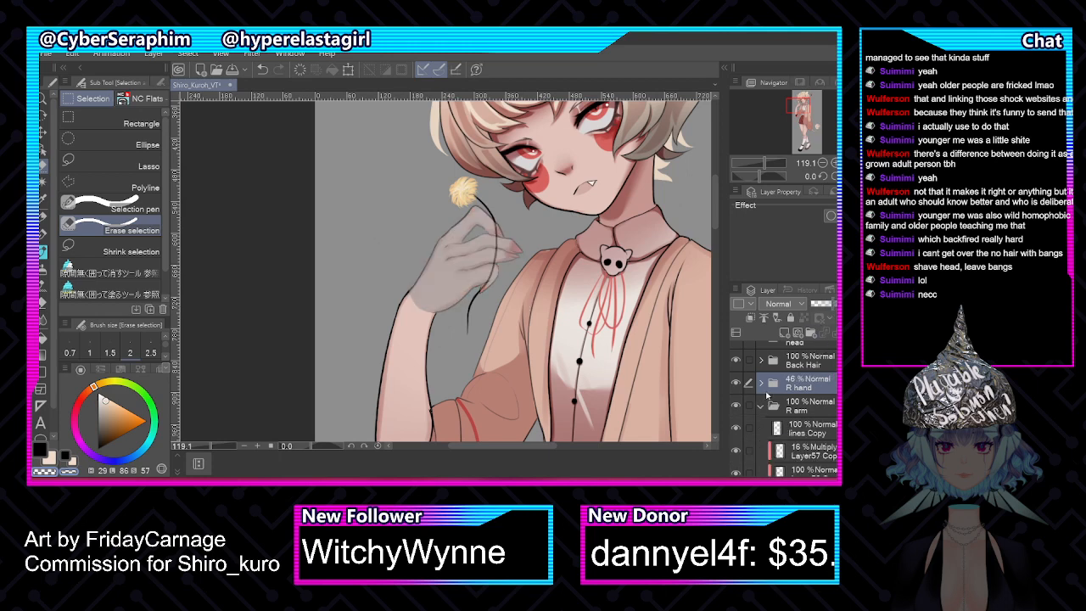
scroll(832, 429, "down", 10)
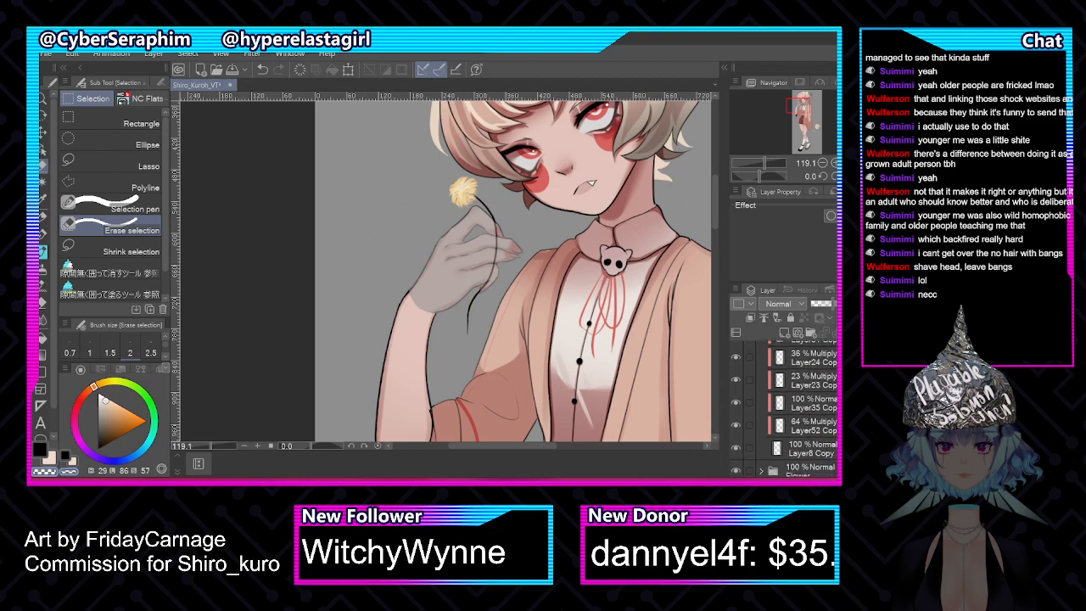
left_click(814, 412)
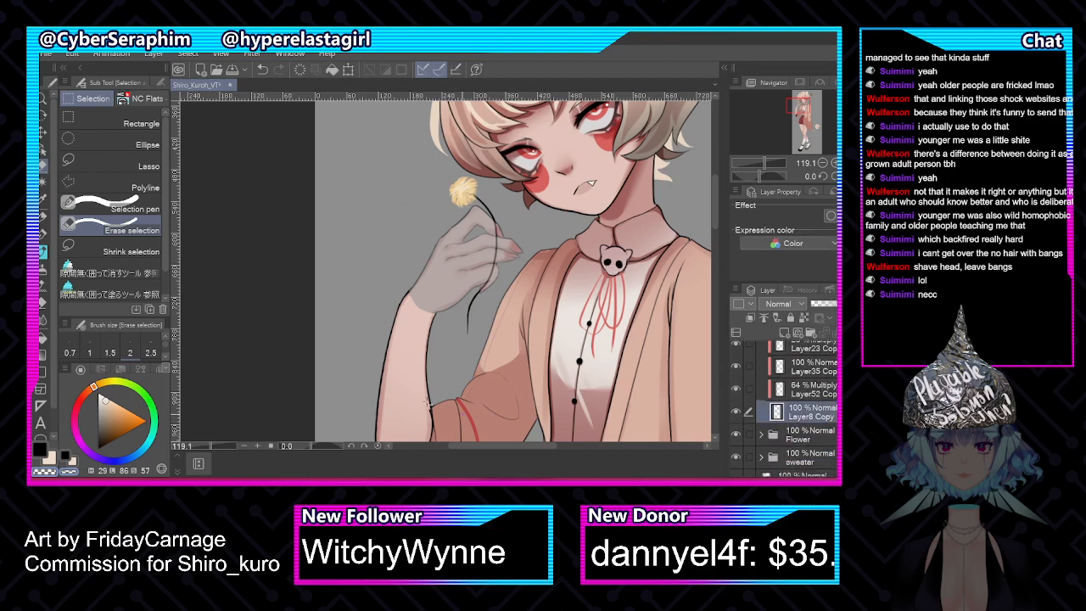
Outline a rounded wrist end beneath the translucent hand on the R arm's Layer8 Copy, using skin color sampled from the forearm
scroll(444, 353, "up", 4)
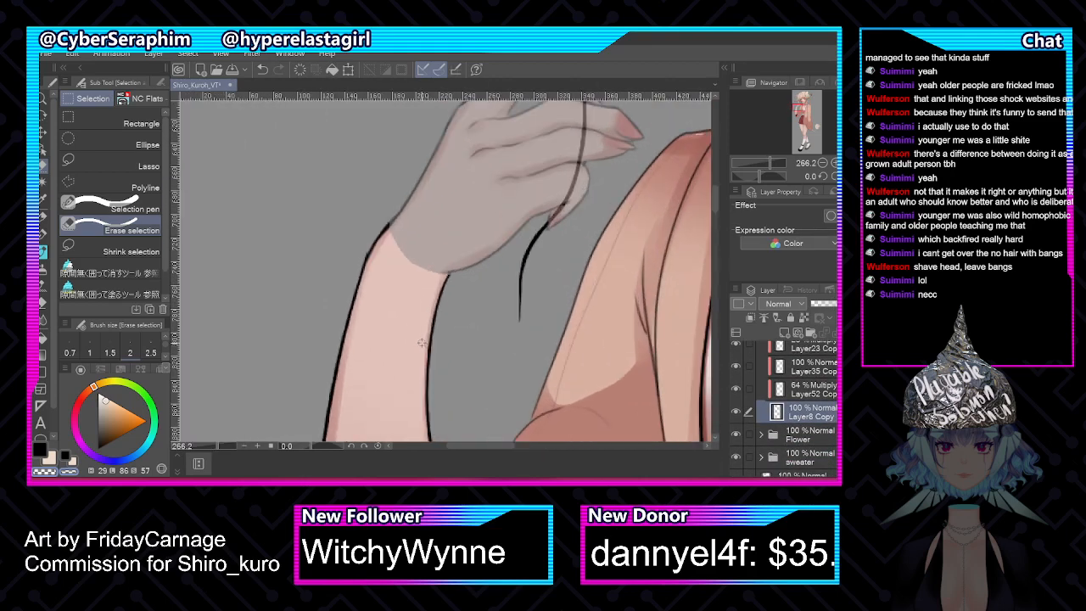
key("i")
left_click(380, 284)
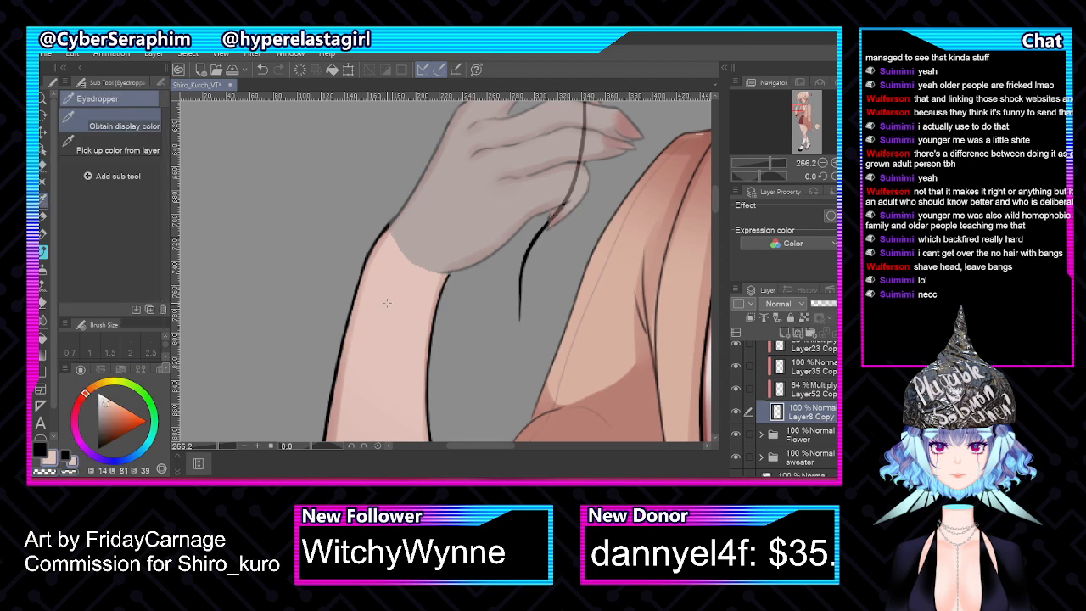
key("b")
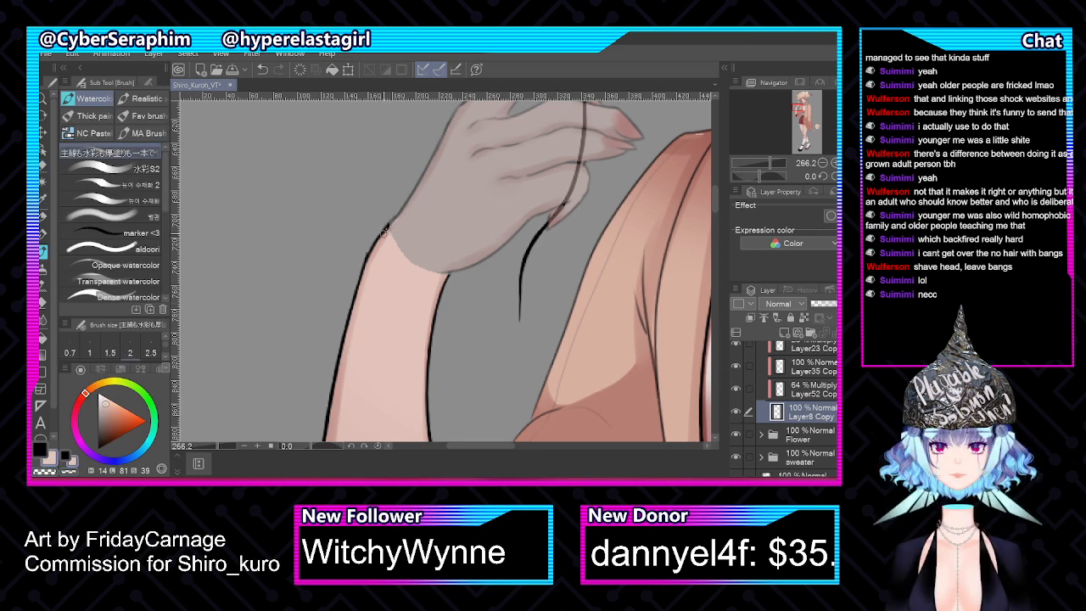
left_click_drag(392, 221, 441, 209)
key("h")
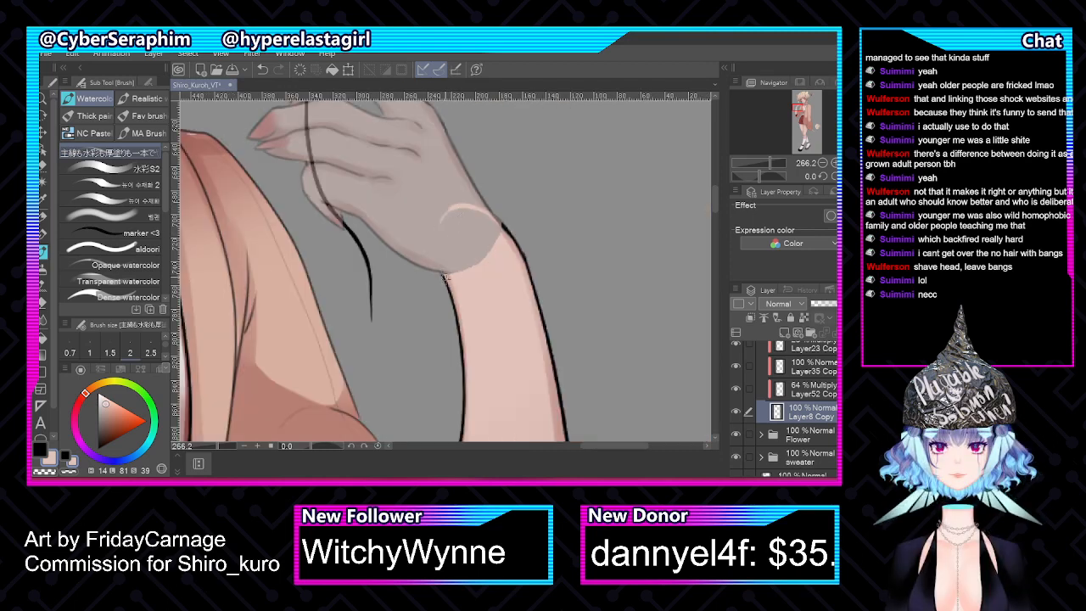
mouse_move(445, 273)
left_mouse_down()
mouse_move(434, 245)
mouse_move(461, 200)
left_mouse_up()
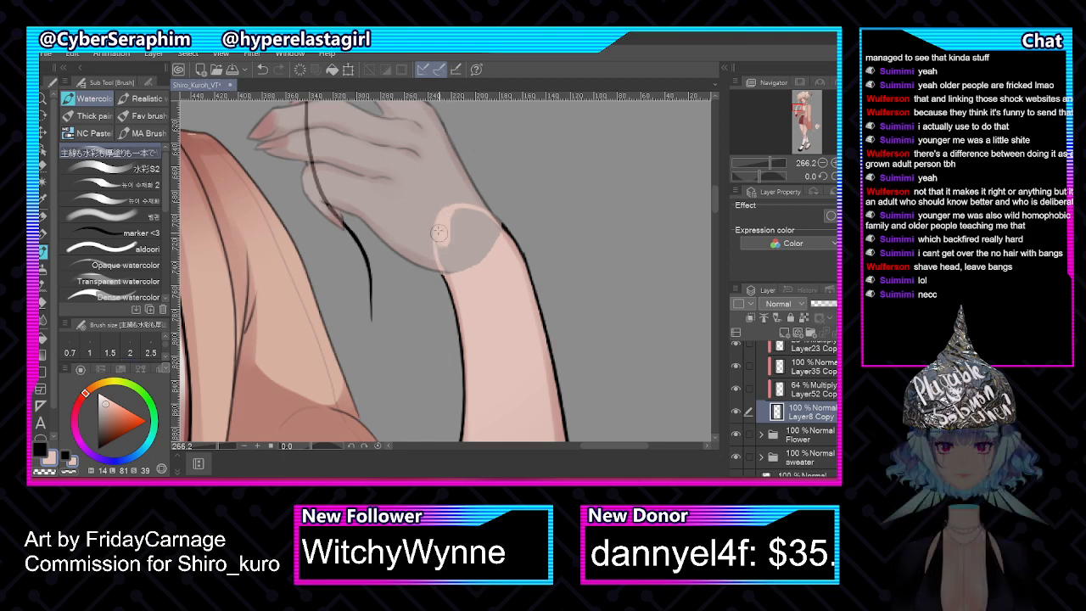
Fill the rounded wrist end of the arm with the sampled skin color
left_click_drag(439, 232, 456, 287)
left_click_drag(445, 246, 466, 284)
key("h")
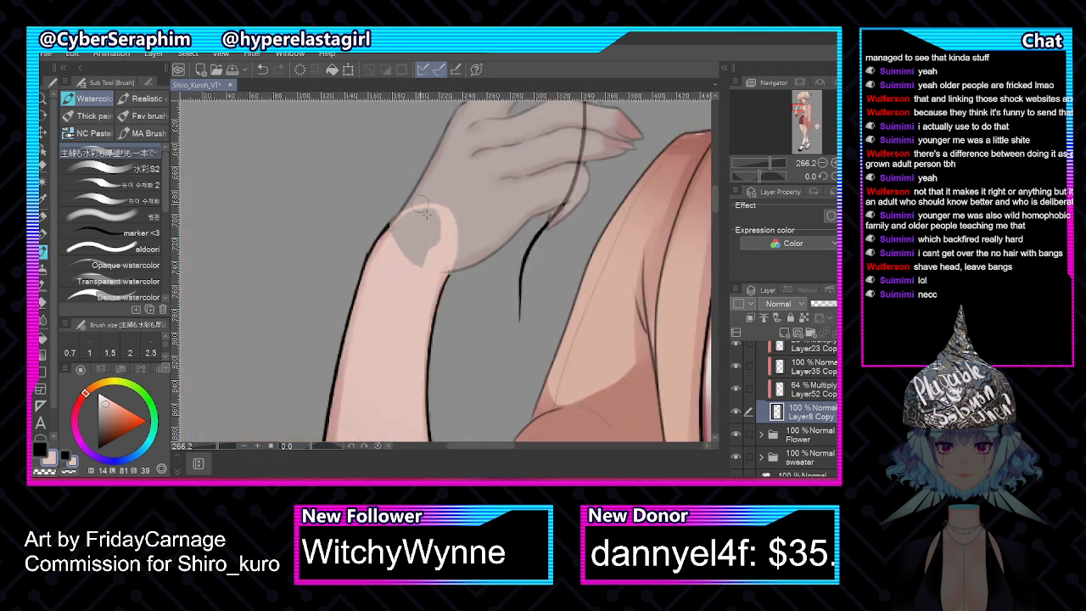
mouse_move(426, 214)
left_mouse_down()
mouse_move(390, 239)
mouse_move(412, 219)
mouse_move(400, 246)
mouse_move(426, 229)
mouse_move(408, 258)
mouse_move(437, 228)
mouse_move(428, 221)
mouse_move(434, 235)
mouse_move(440, 225)
mouse_move(437, 198)
mouse_move(438, 227)
left_mouse_up()
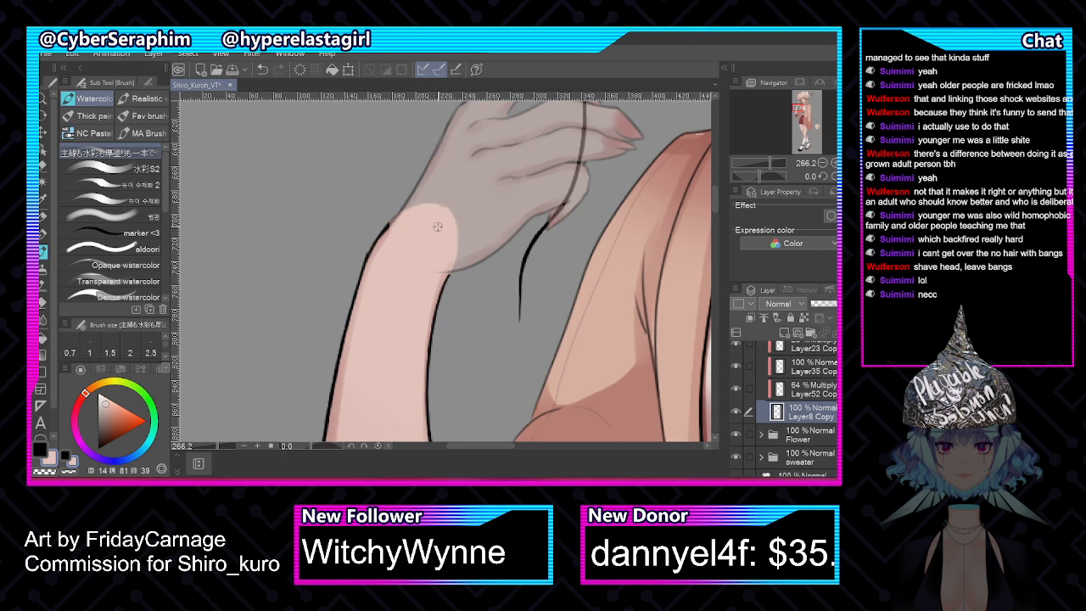
Restore the R hand folder to 100% opacity, lower the R arm folder to 42%, and select the R hand's Layer8 Copy
scroll(785, 407, "up", 6)
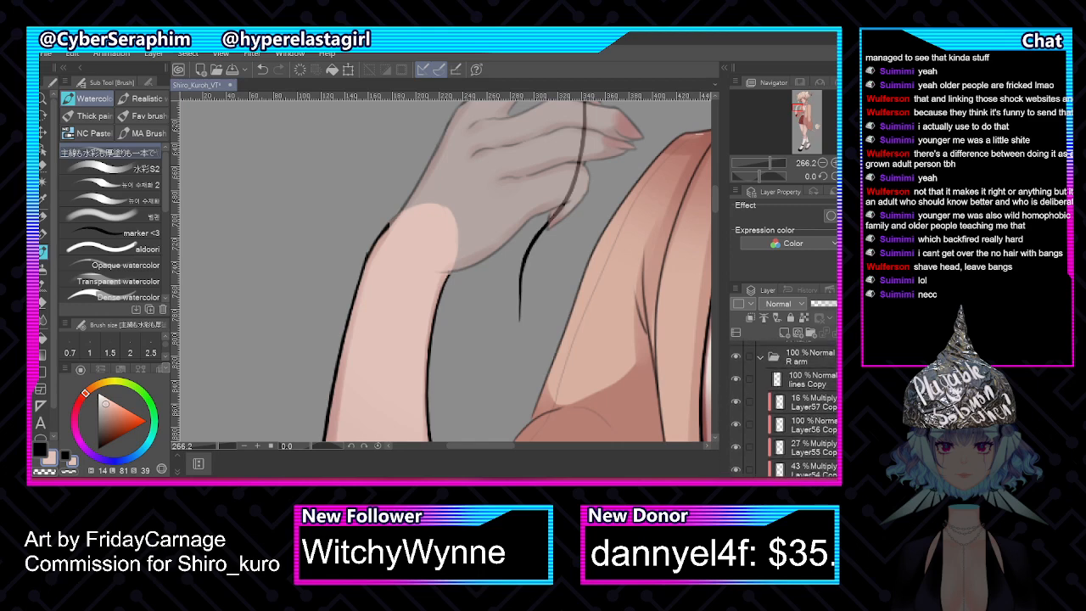
left_click(808, 389)
left_click_drag(825, 303, 833, 309)
left_click(811, 411)
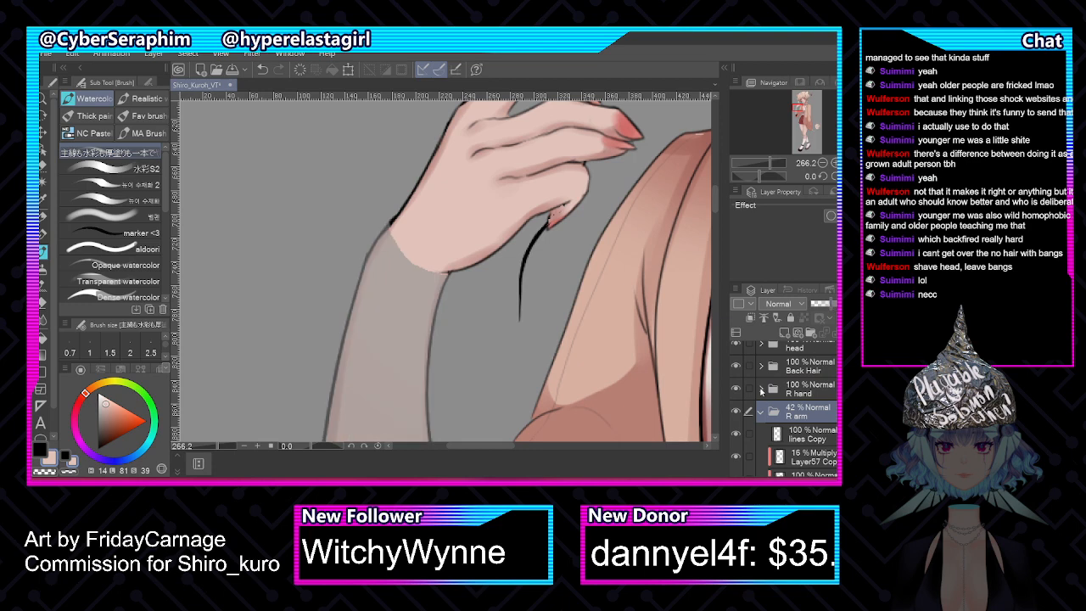
left_click(762, 389)
scroll(789, 408, "down", 5)
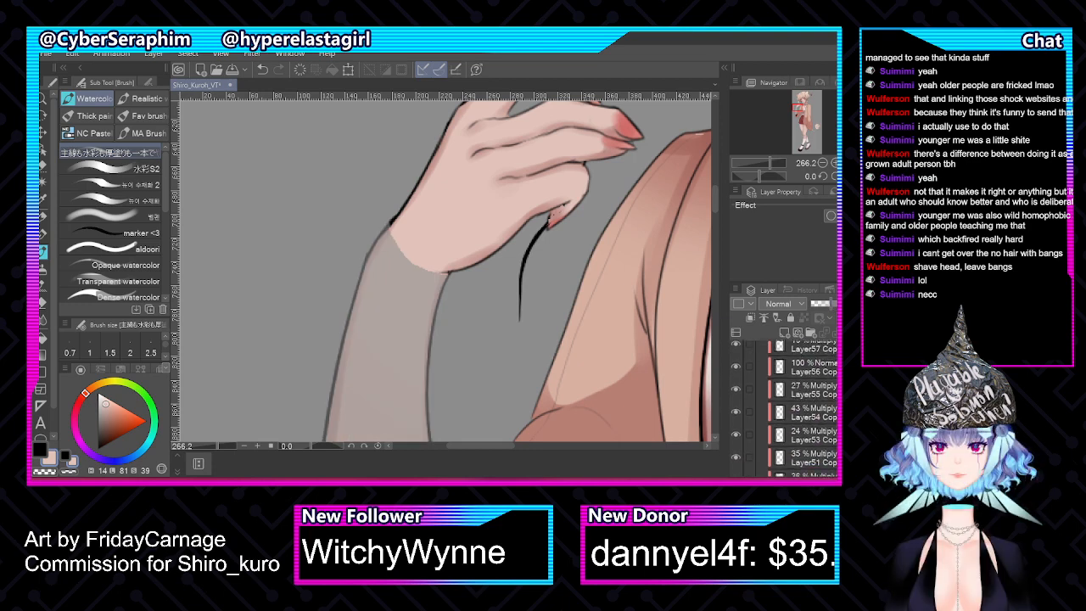
left_click(810, 398)
Examine the hand's wrist edge in a mirrored view, checking lines Copy 11 and toggling the visibility of Layer8 Copy
key("h")
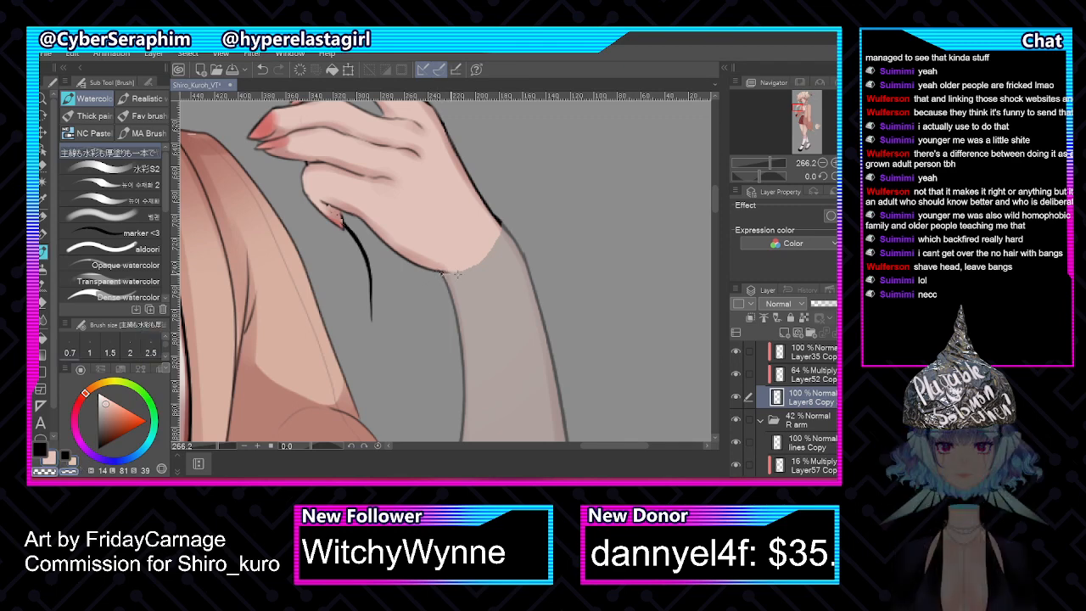
scroll(784, 408, "up", 5)
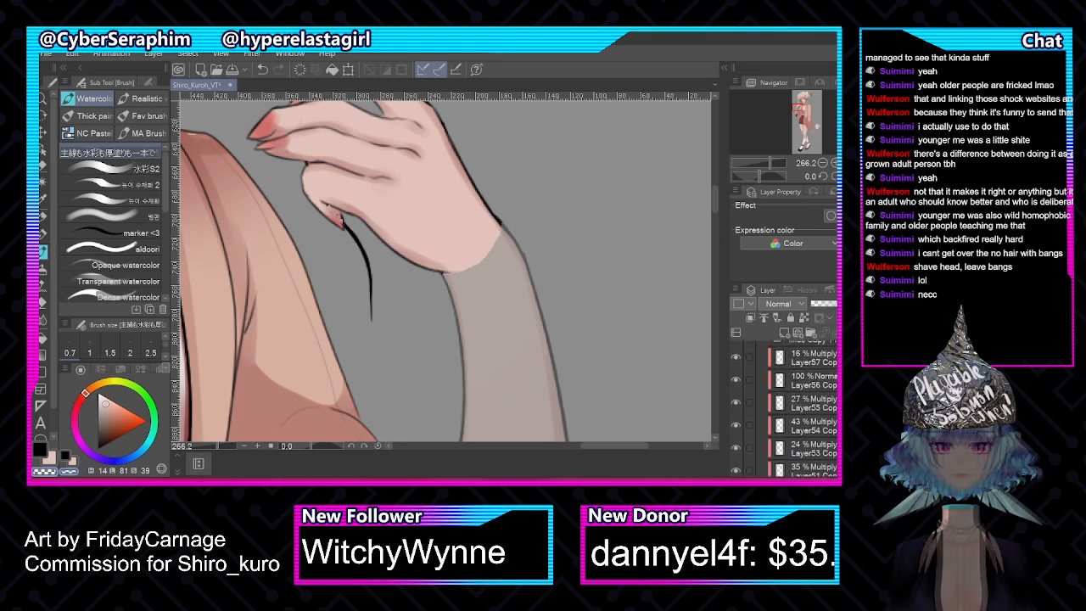
left_click(810, 393)
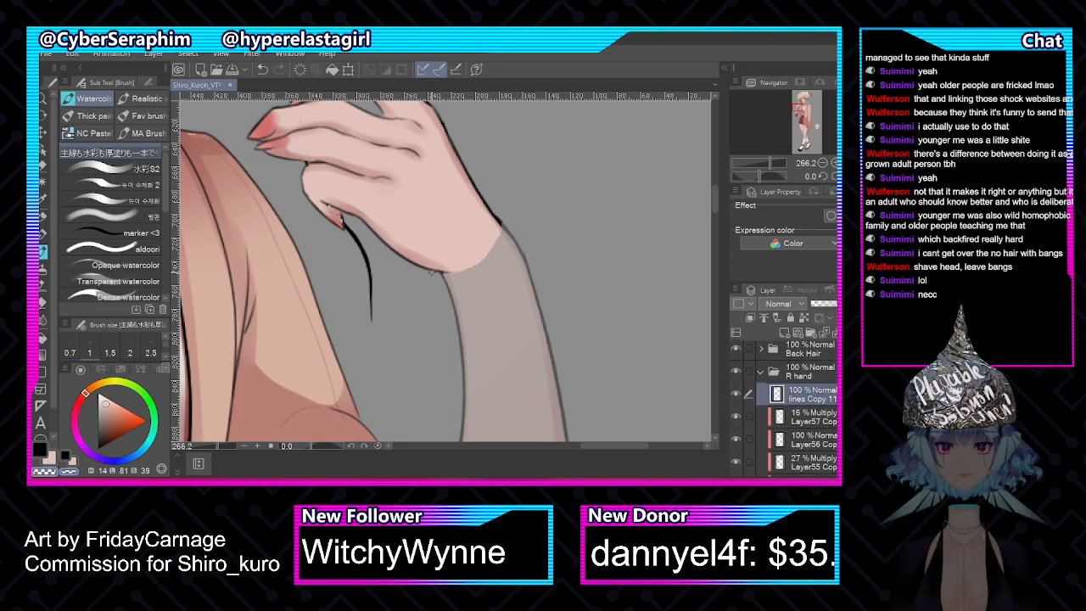
key("]")
scroll(789, 399, "down", 5)
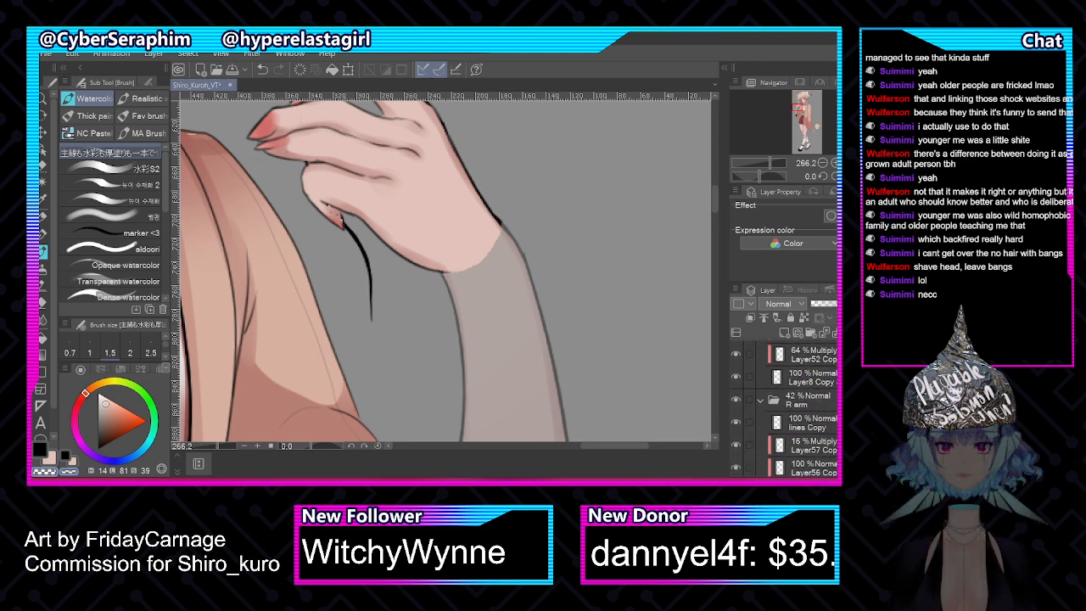
left_click(806, 377)
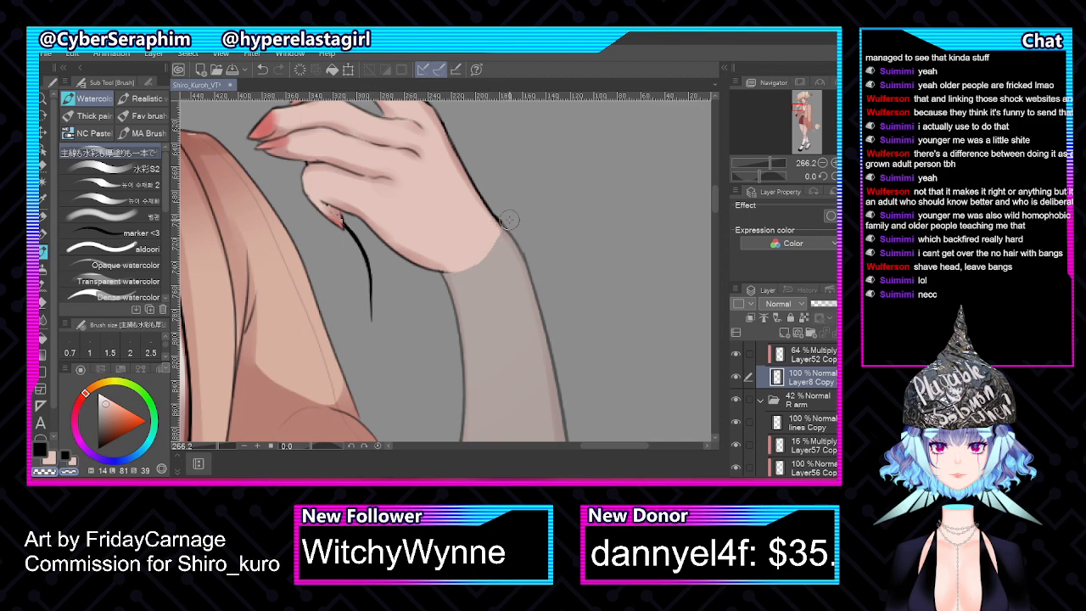
left_click(735, 377)
left_click(736, 377)
scroll(780, 399, "down", 5)
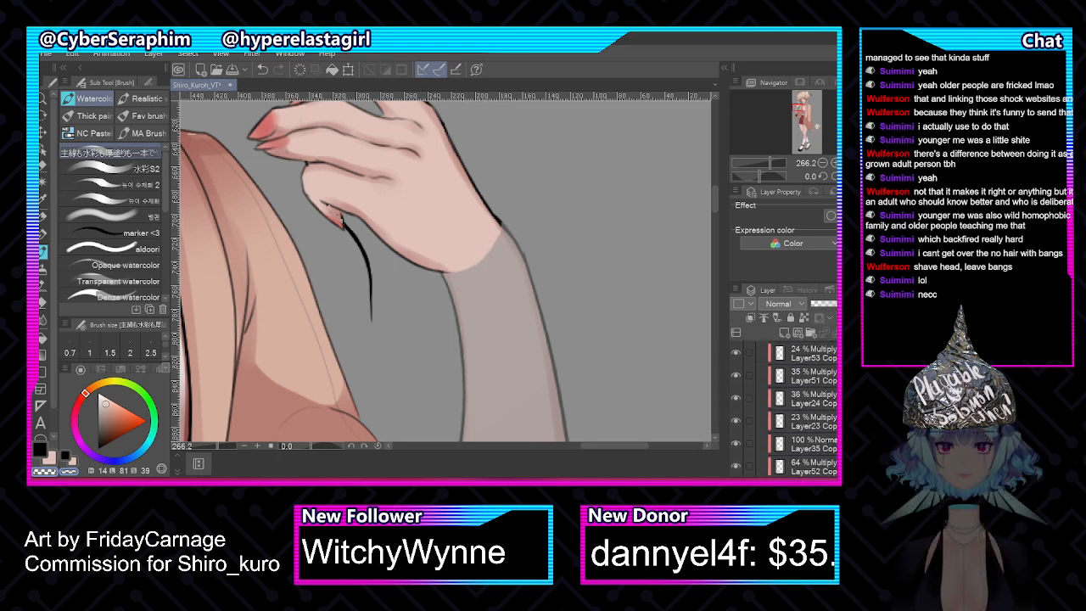
scroll(785, 407, "up", 4)
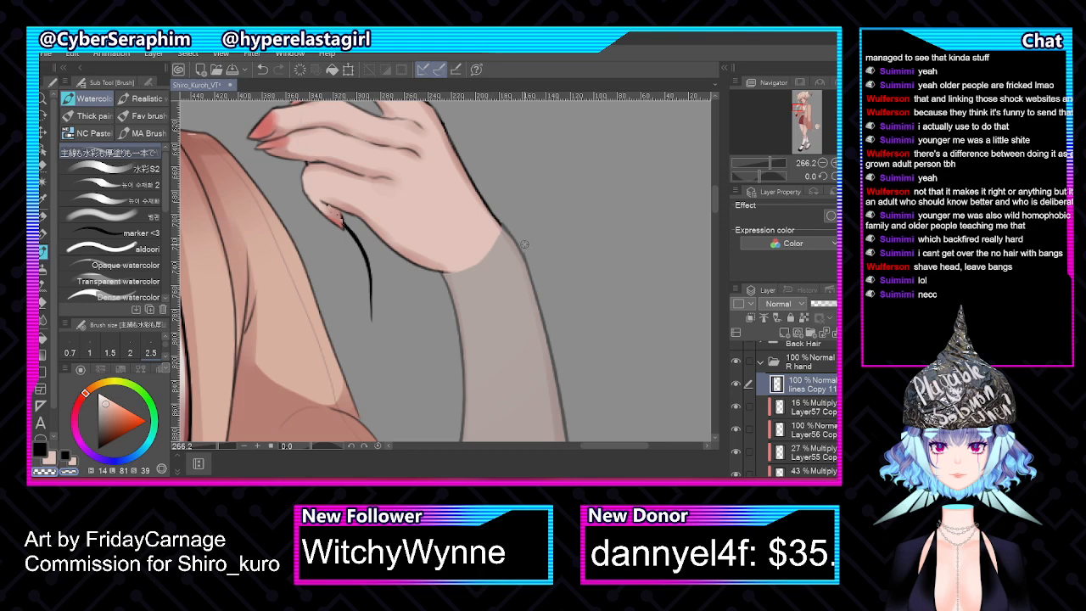
Collapse the R hand folder, restore the R arm folder's opacity to 100%, and select the arm's Layer8 Copy layer
left_click(806, 363)
left_click(819, 409)
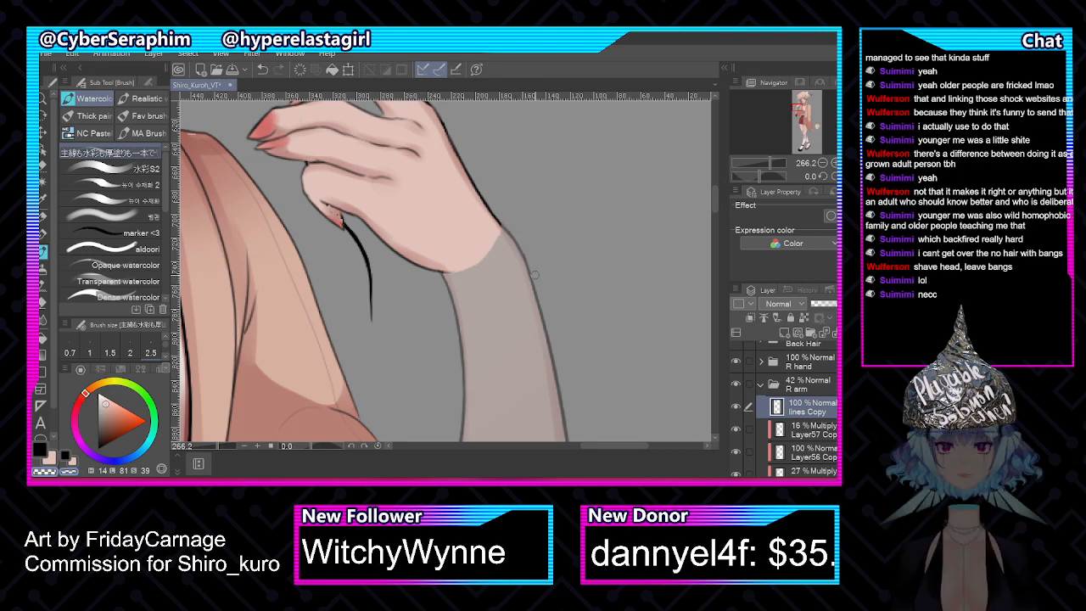
left_click(824, 379)
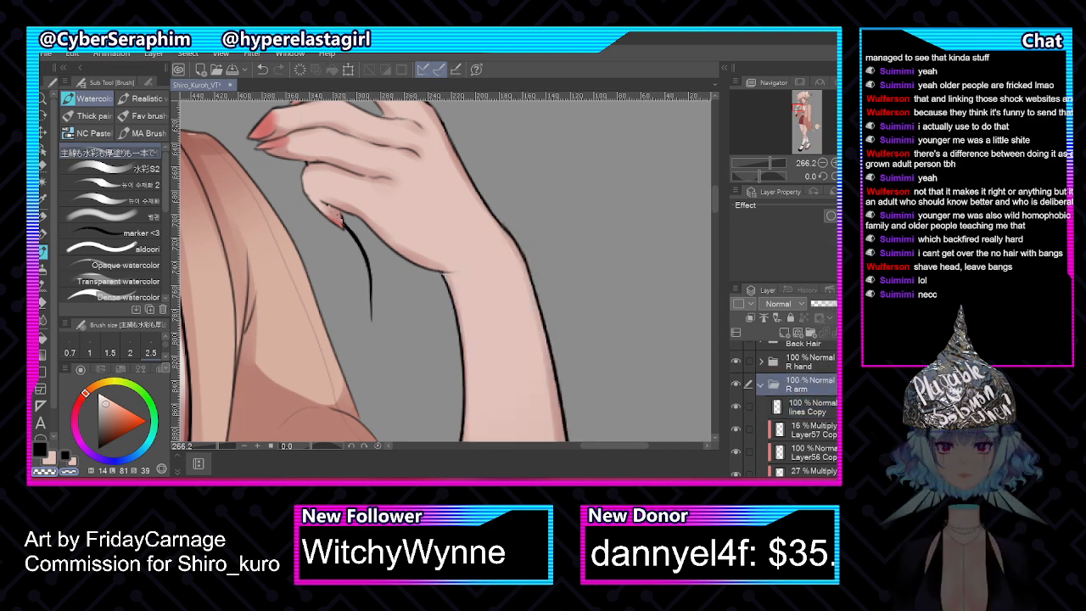
scroll(785, 407, "down", 6)
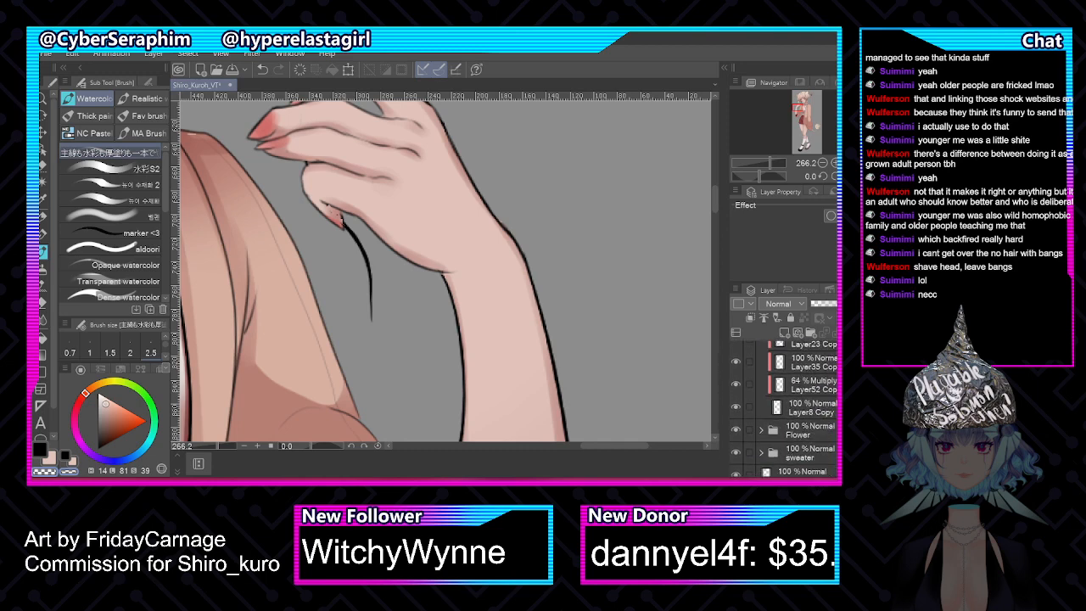
left_click(806, 404)
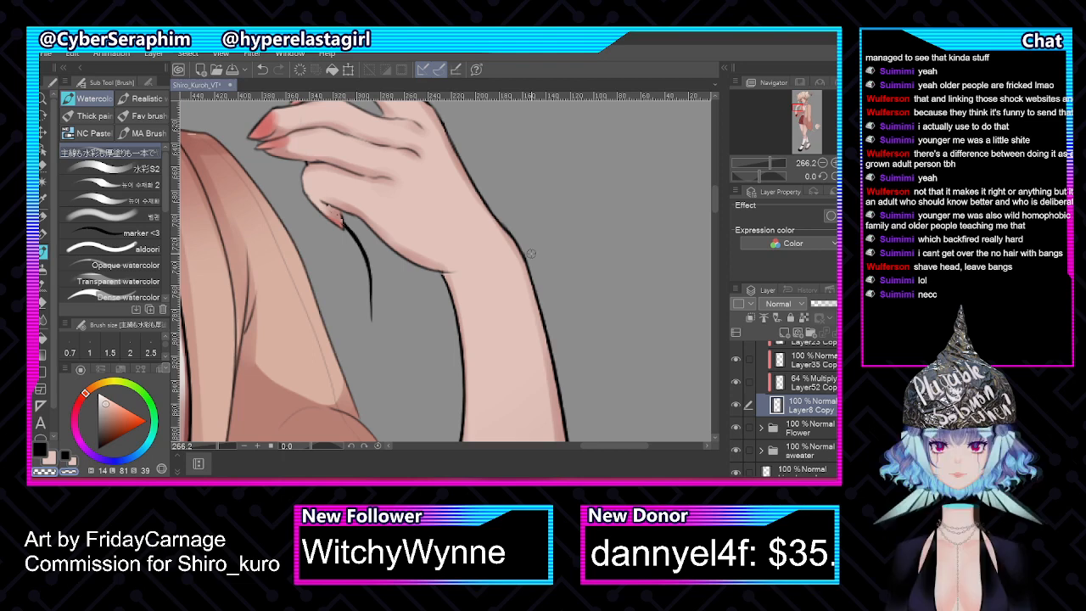
scroll(498, 241, "down", 4)
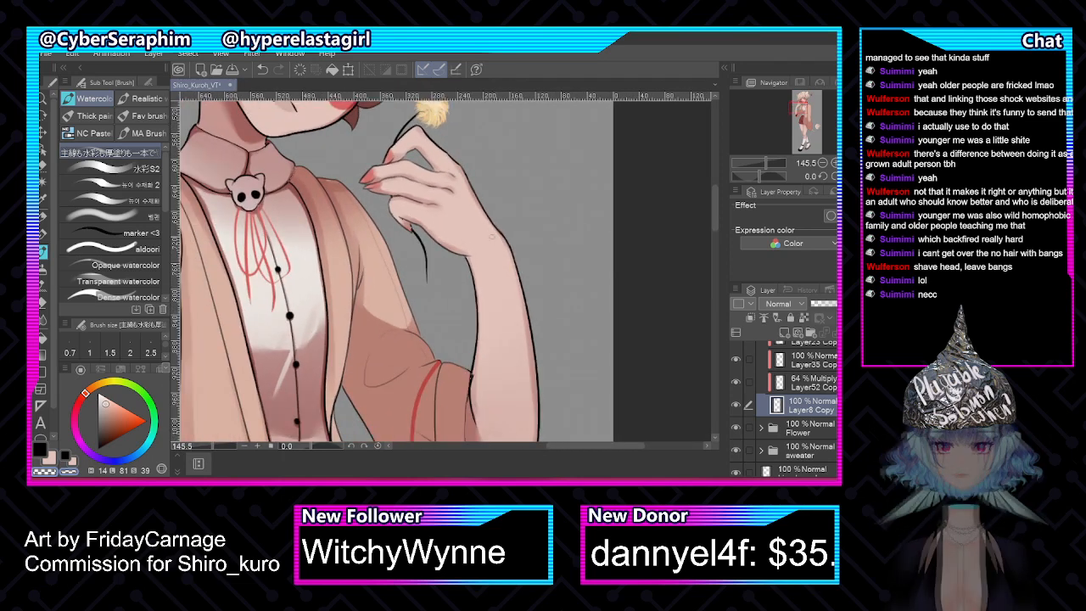
Try rotating the R hand folder slightly to test the wrist joint, and cancel the transform
scroll(785, 407, "up", 5)
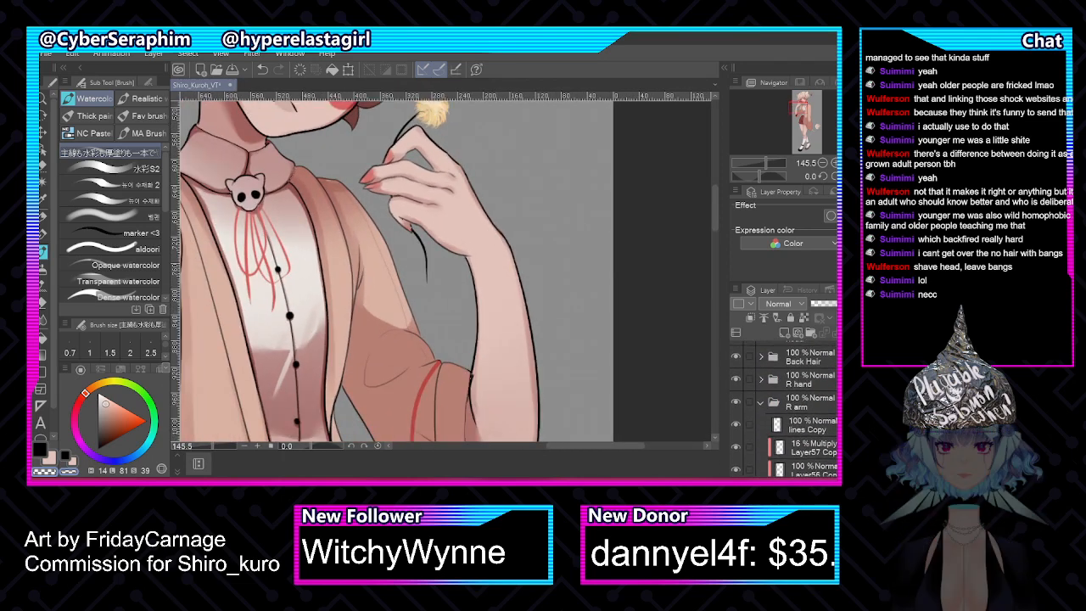
left_click(802, 379)
key("ctrl+t")
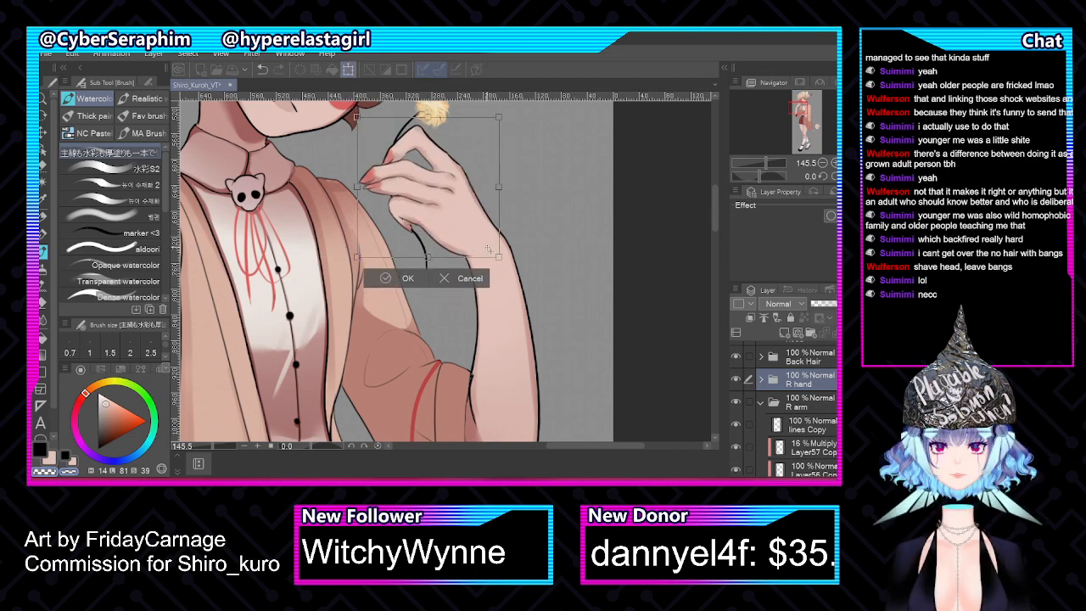
left_click_drag(714, 206, 714, 194)
left_click_drag(358, 162, 379, 173)
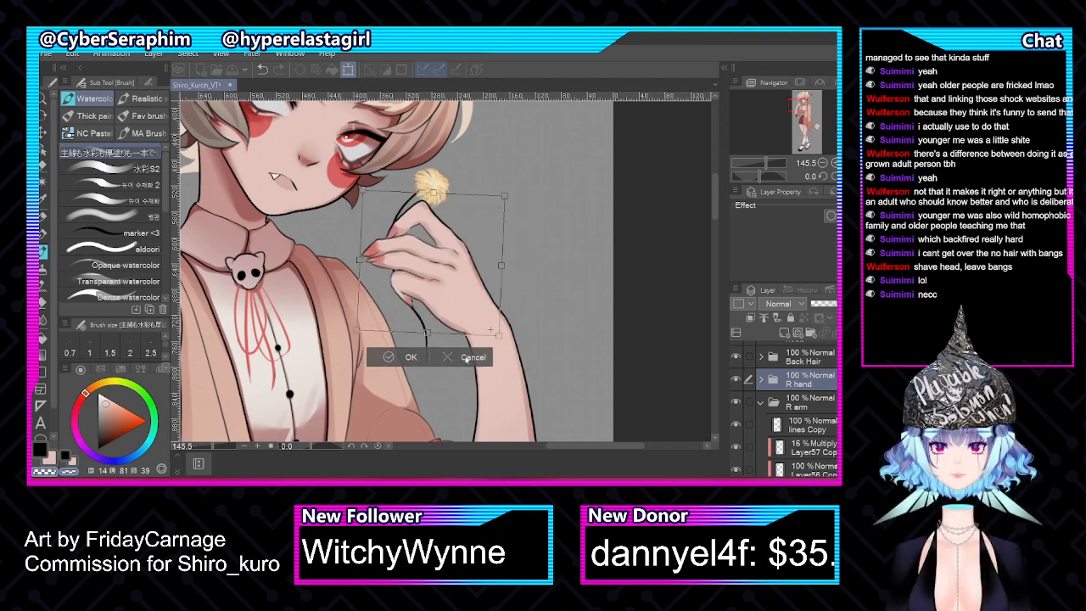
left_click(471, 359)
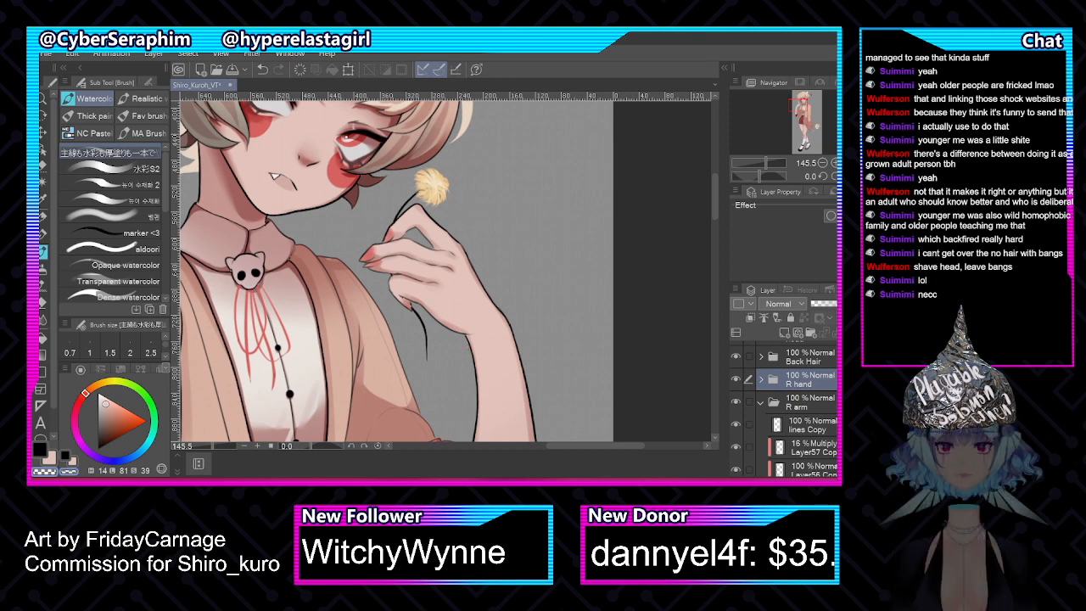
Select the R arm's lines Copy layer, switch to black with a size 2 brush, and collapse the R arm folder
scroll(785, 407, "down", 3)
scroll(785, 408, "up", 2)
left_click(798, 392)
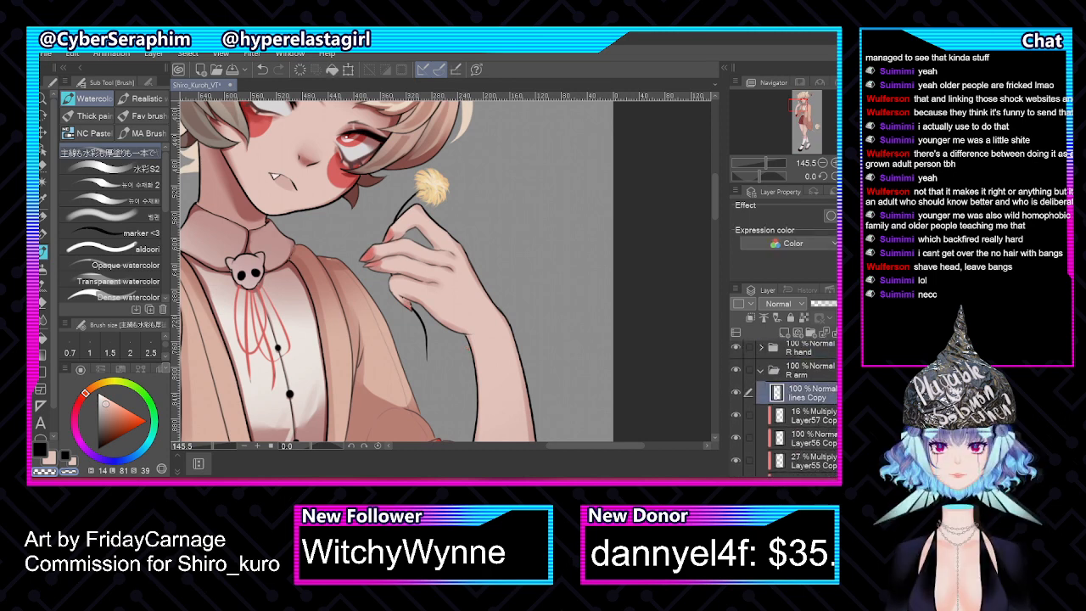
key("x")
scroll(471, 306, "up", 5)
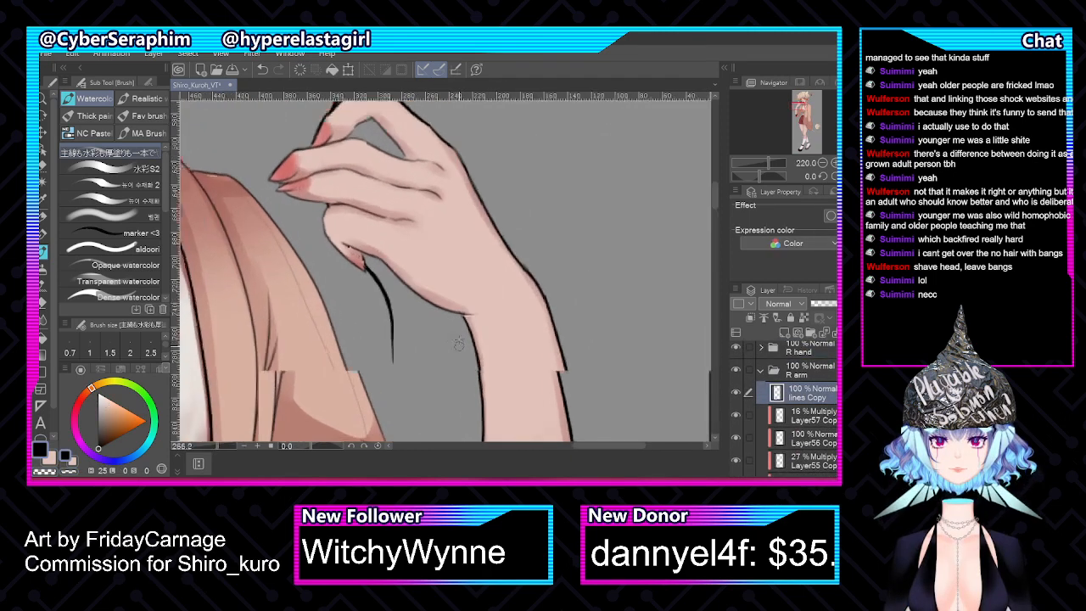
key("bracketleft")
key("bracketleft")
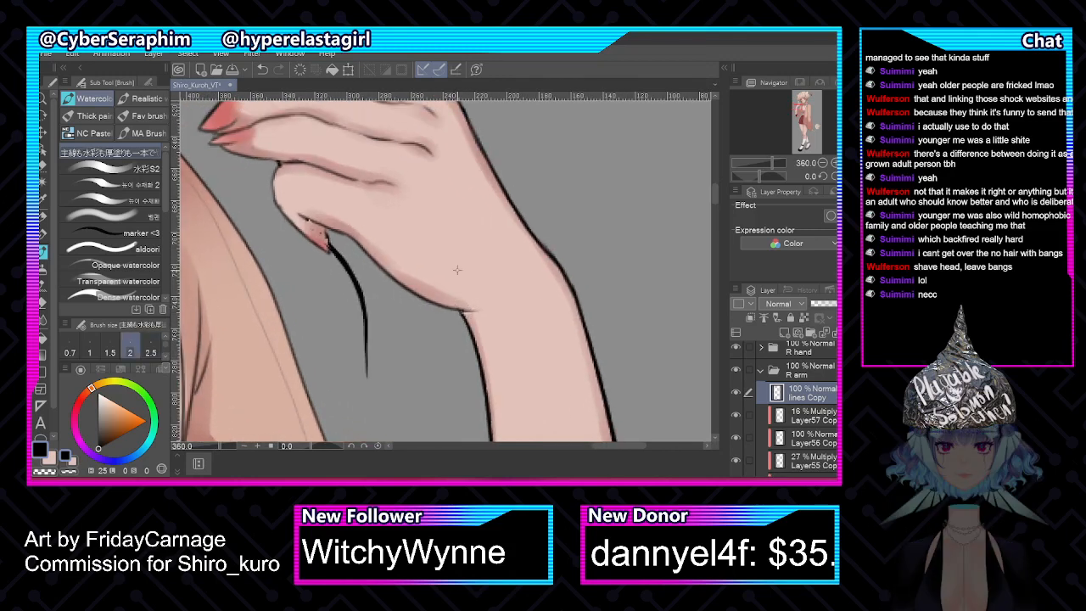
left_click(760, 370)
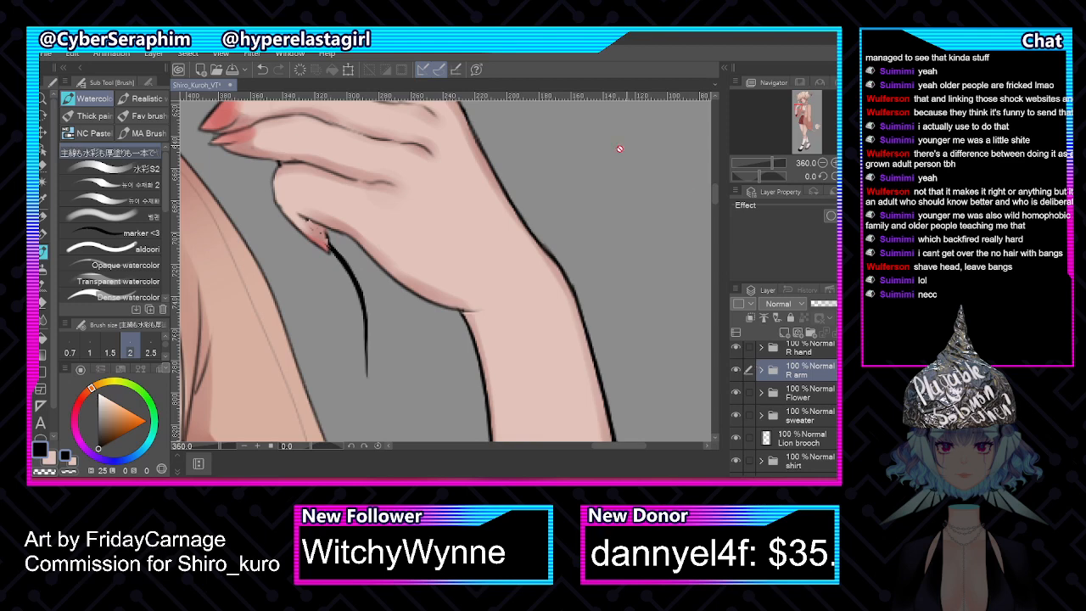
Examine the raised arm and its sleeve in a flipped view, expanding the R arm folder to inspect its layers
scroll(580, 247, "down", 6)
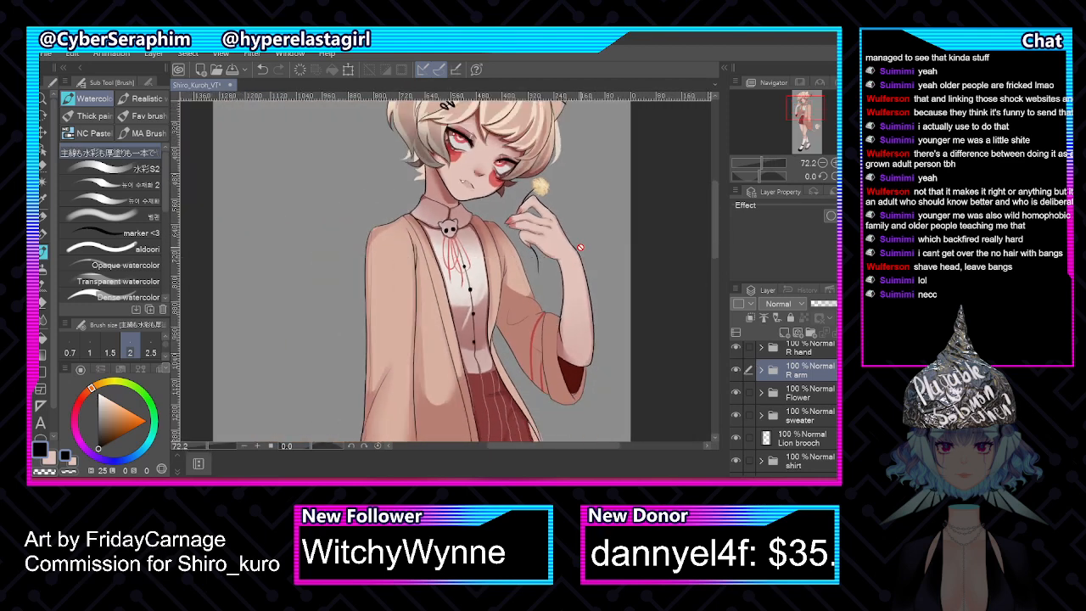
key("h")
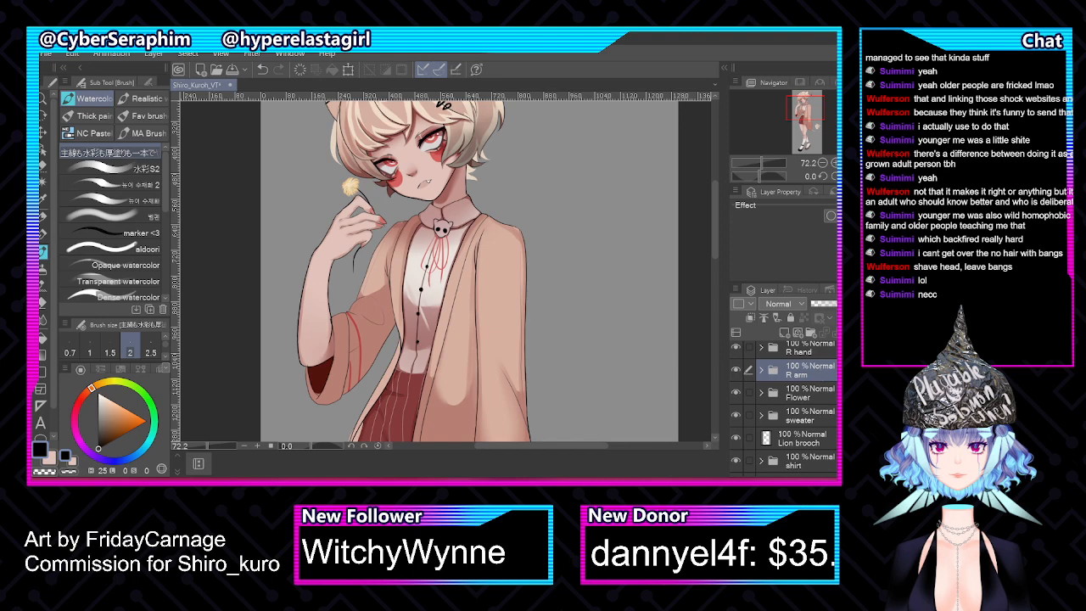
scroll(323, 357, "up", 3)
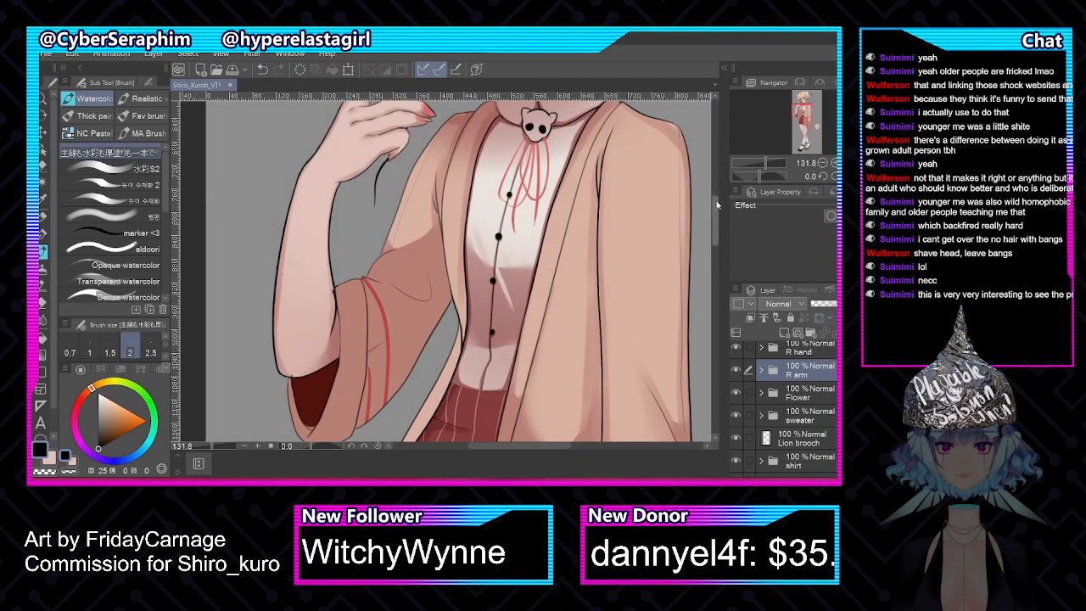
left_click_drag(715, 205, 715, 210)
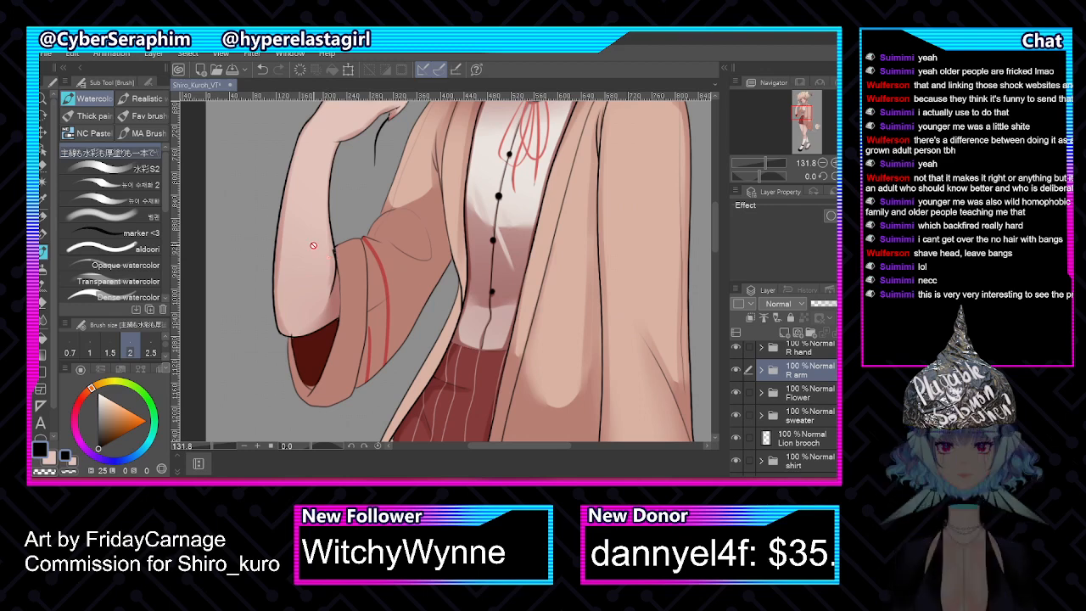
left_click(762, 371)
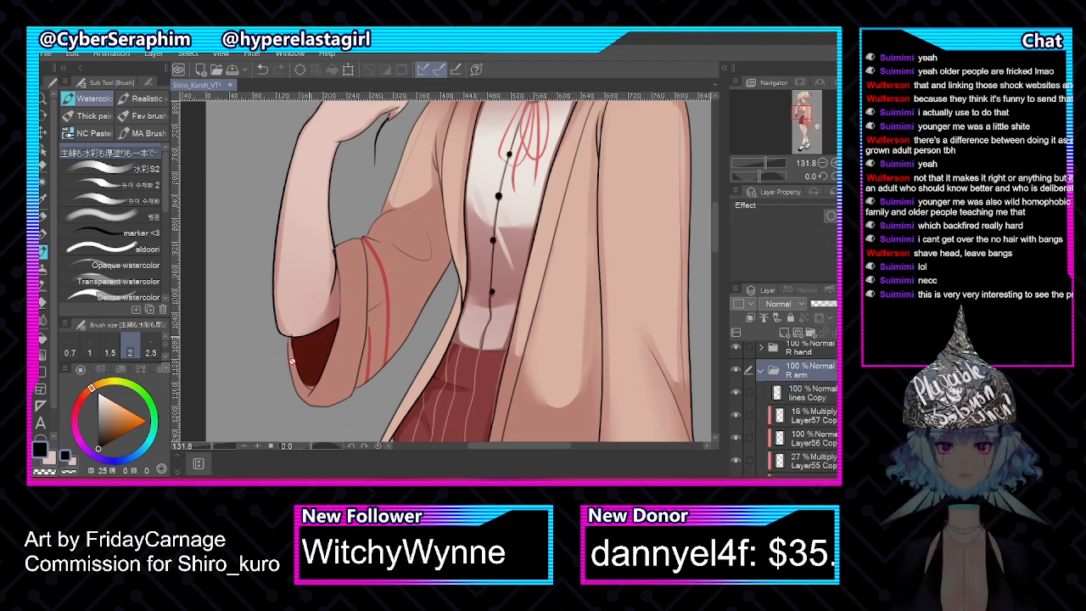
left_click(45, 167)
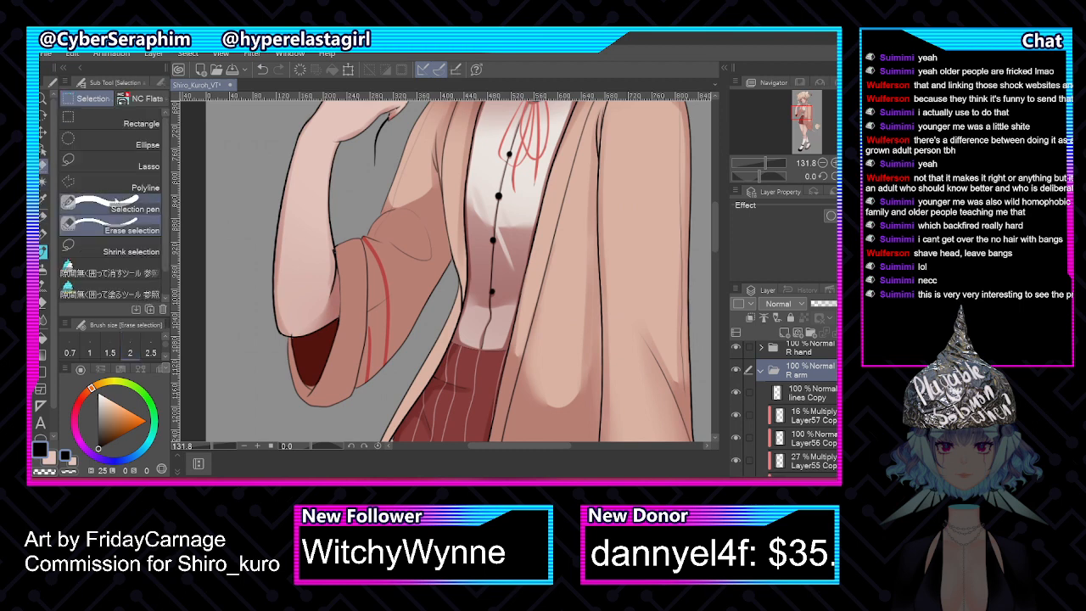
left_click(115, 208)
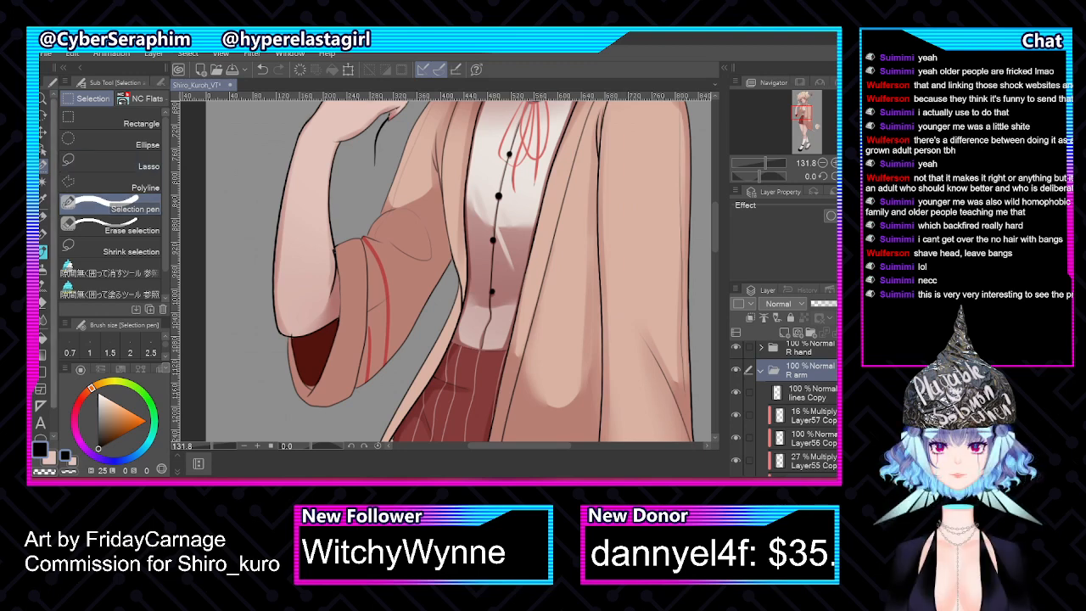
scroll(449, 205, "down", 4)
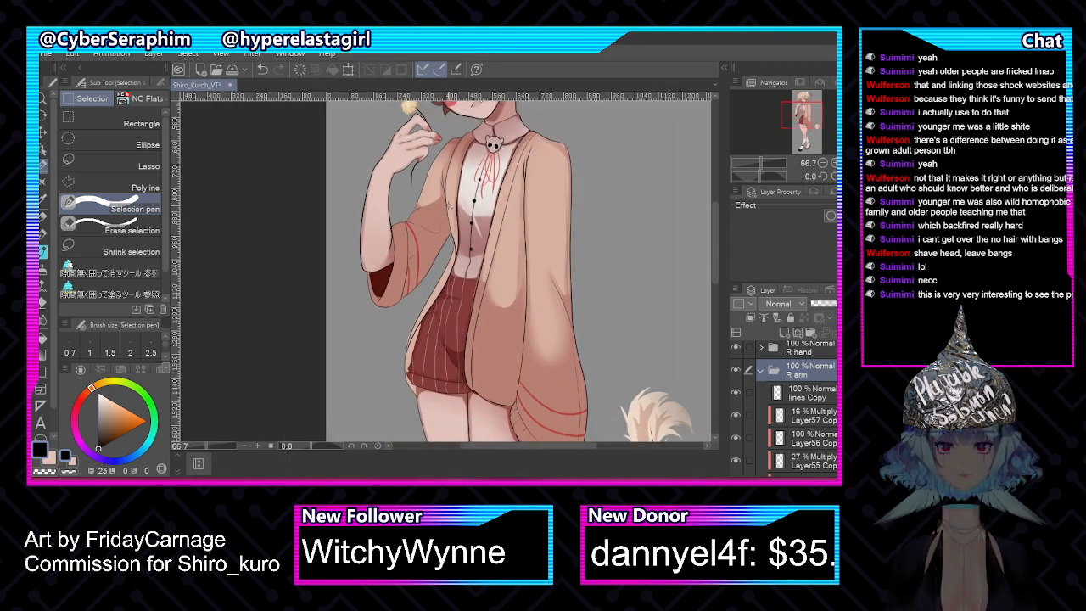
scroll(449, 206, "up", 2)
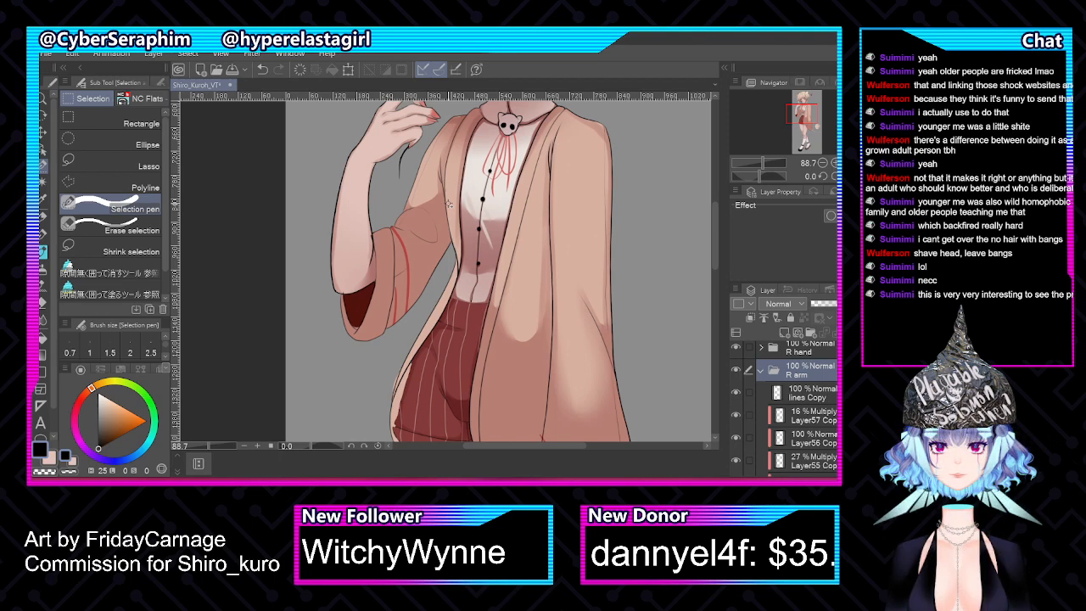
mouse_move(715, 222)
left_mouse_down()
mouse_move(712, 180)
mouse_move(715, 226)
left_mouse_up()
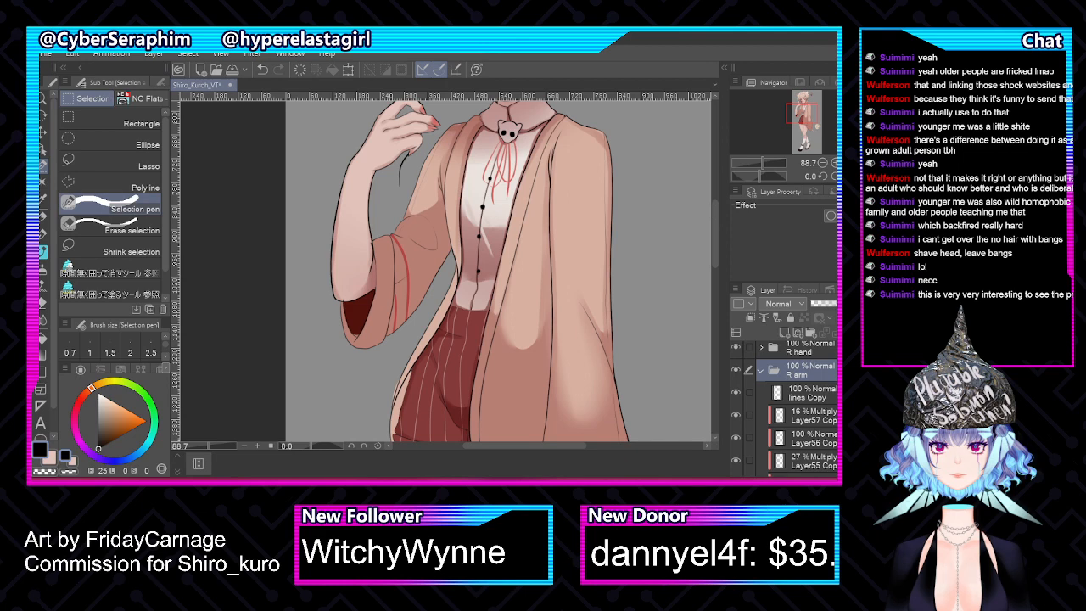
scroll(797, 407, "down", 5)
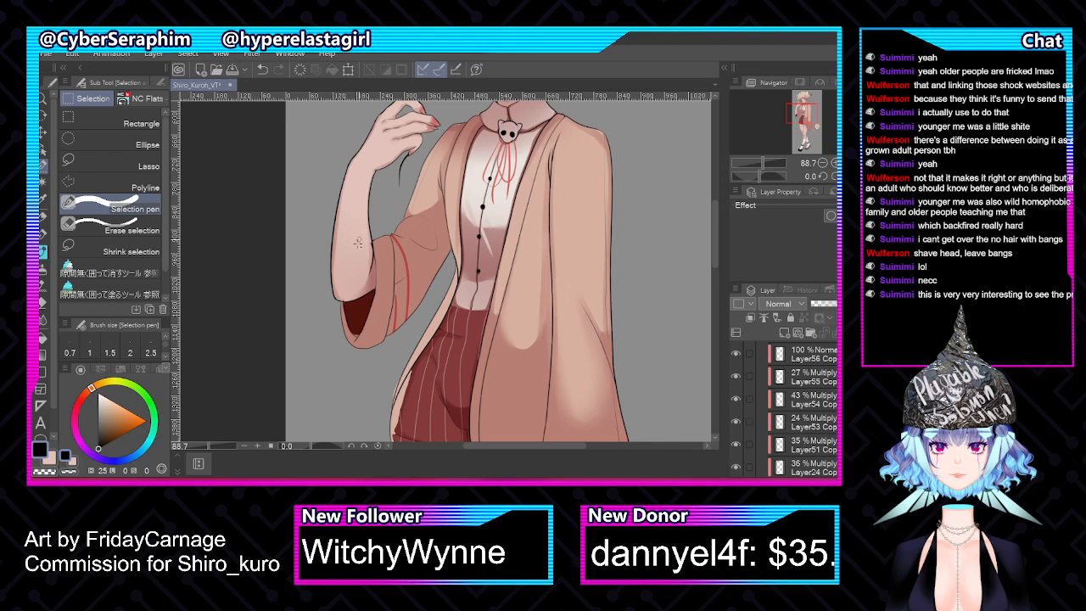
scroll(358, 243, "up", 5)
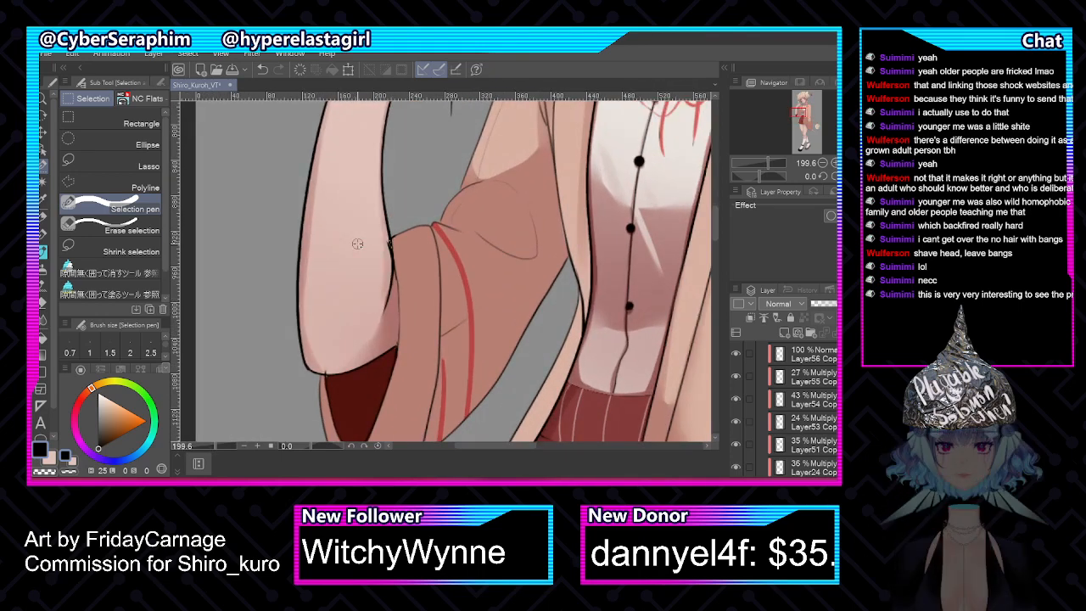
scroll(785, 399, "up", 3)
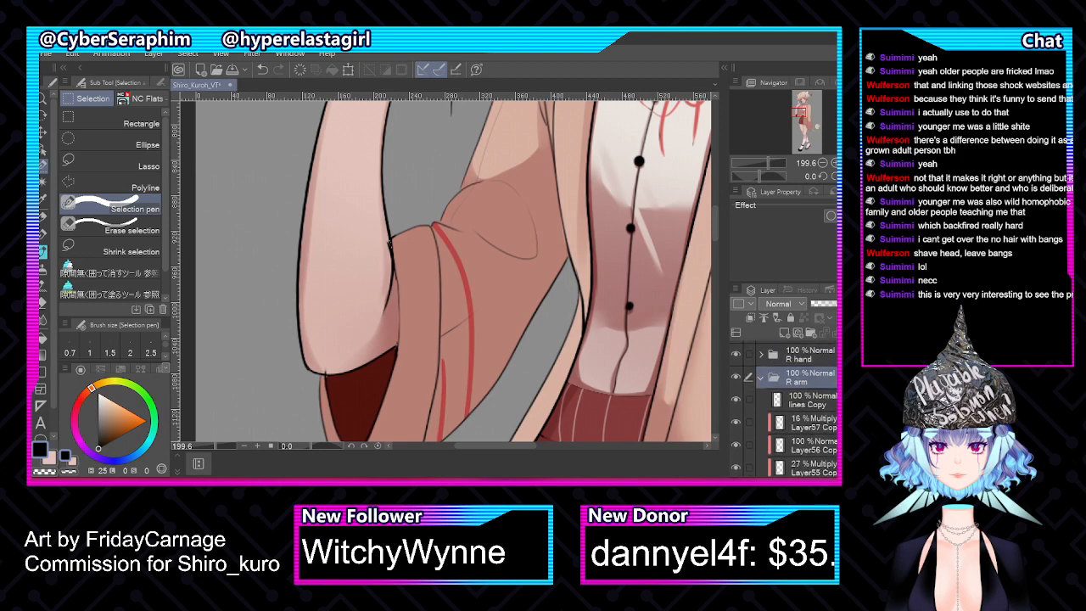
Check the R arm folder's visibility, and erase the stray line on its lines Copy layer where the forearm meets the sleeve cuff
left_click(735, 378)
left_click(736, 378)
left_click(816, 401)
left_click(44, 251)
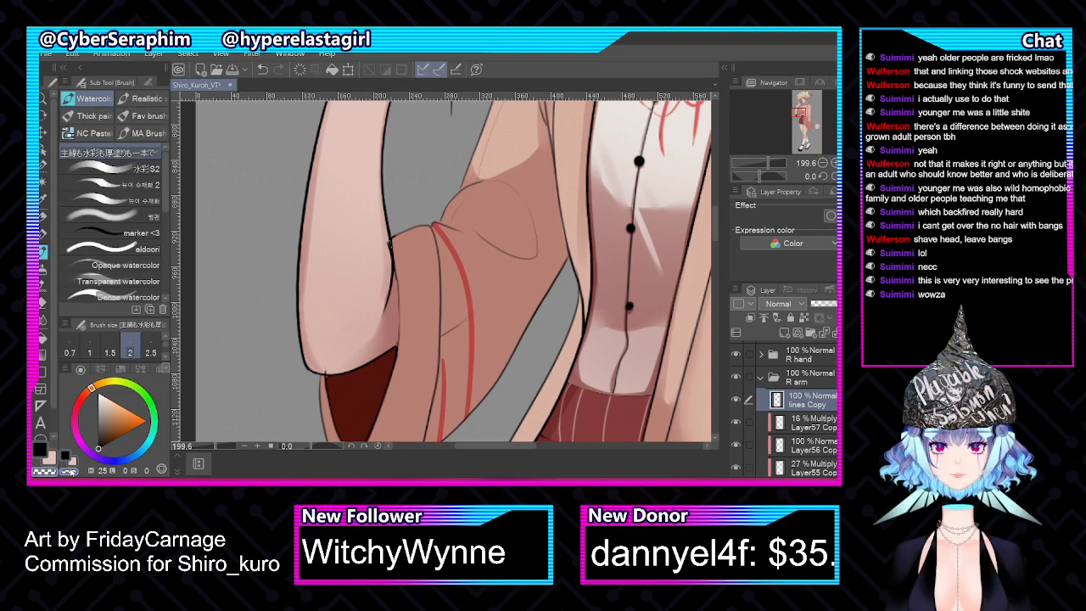
key("bracketright")
key("bracketright")
key("bracketright")
key("bracketright")
key("bracketright")
key("bracketright")
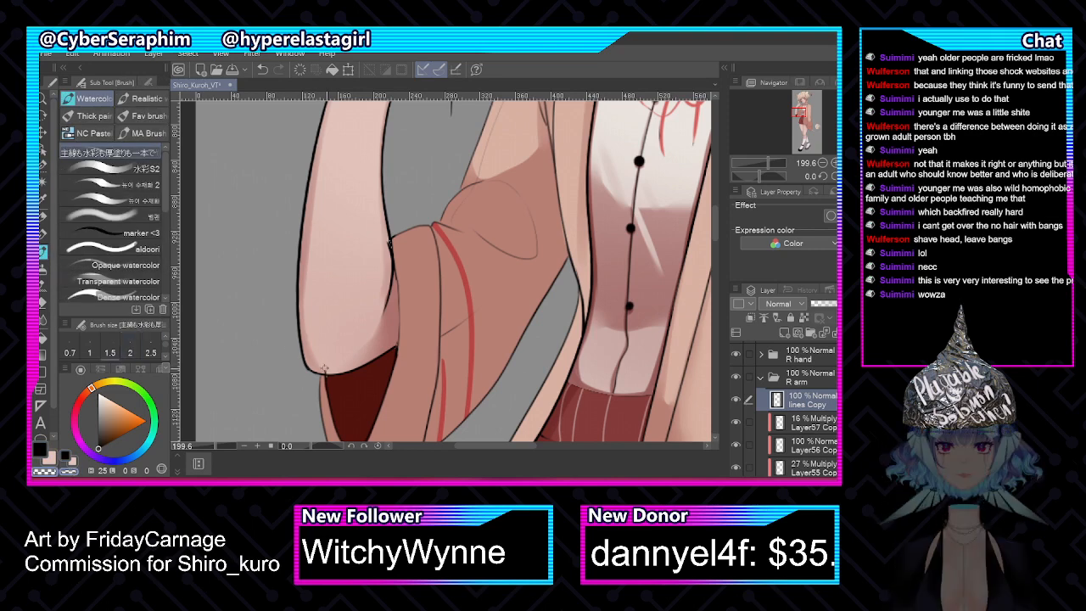
key("bracketright")
left_click_drag(388, 238, 389, 254)
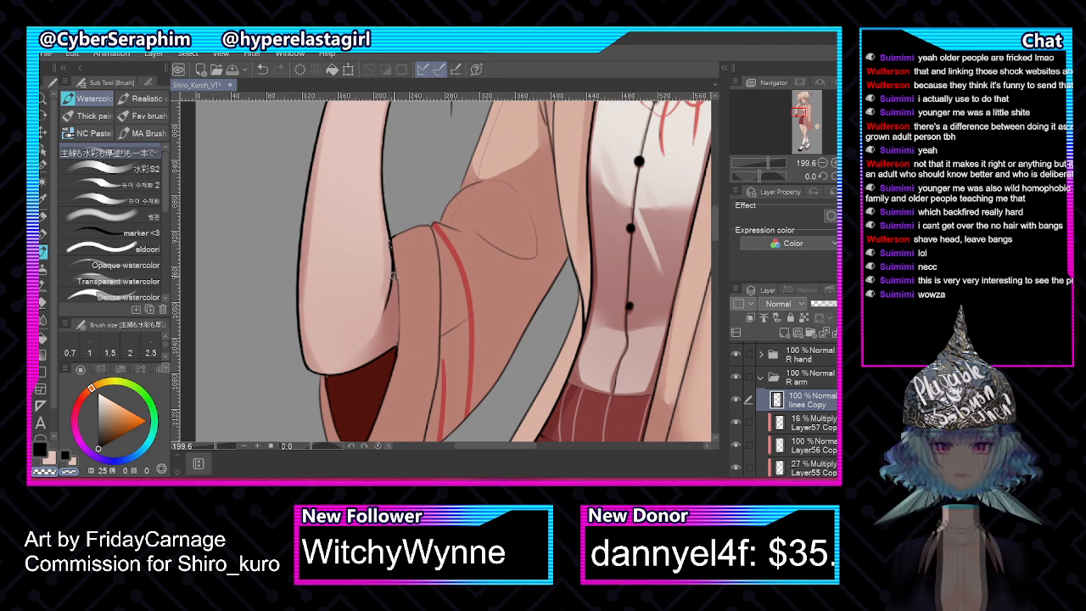
With the R arm folder active, brush a selection along the forearm's inner edge to the elbow, and trim its excess along the outline
scroll(452, 218, "down", 2)
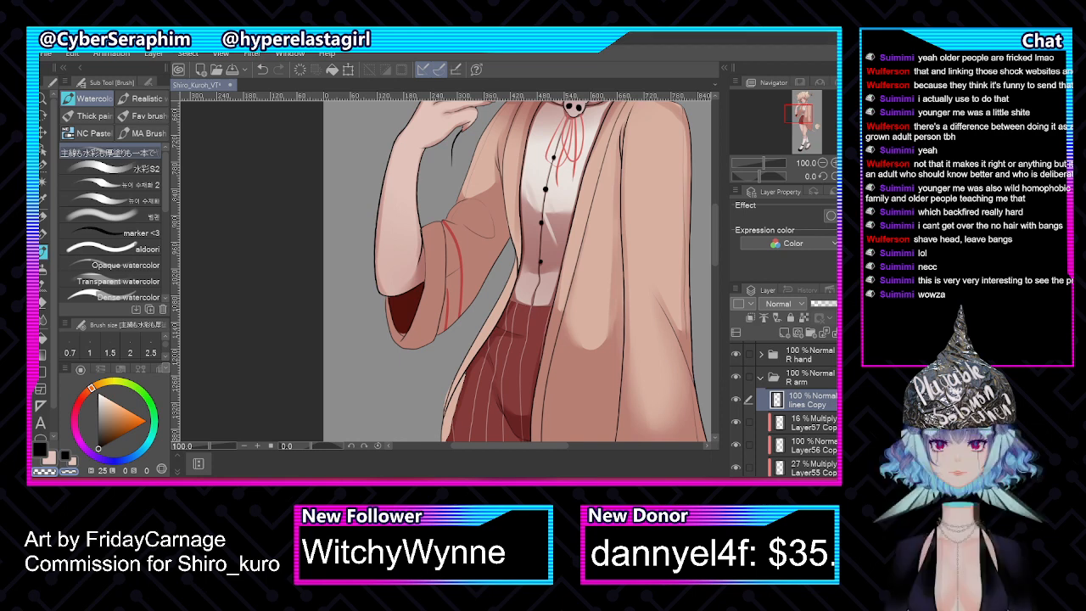
scroll(446, 260, "up", 2)
scroll(447, 262, "up", 1)
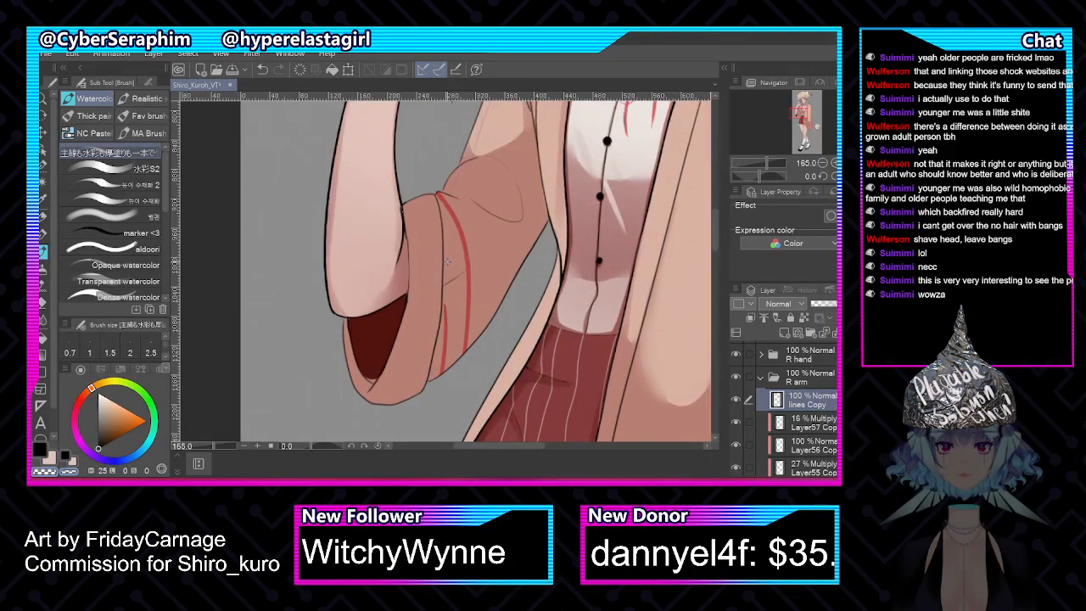
key("h")
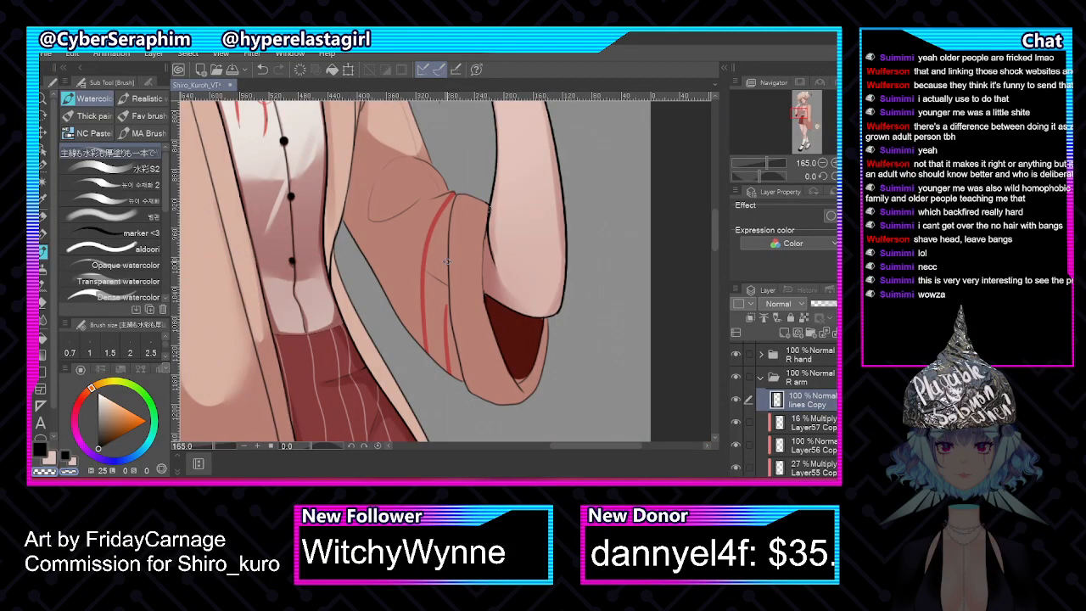
scroll(580, 205, "up", 3)
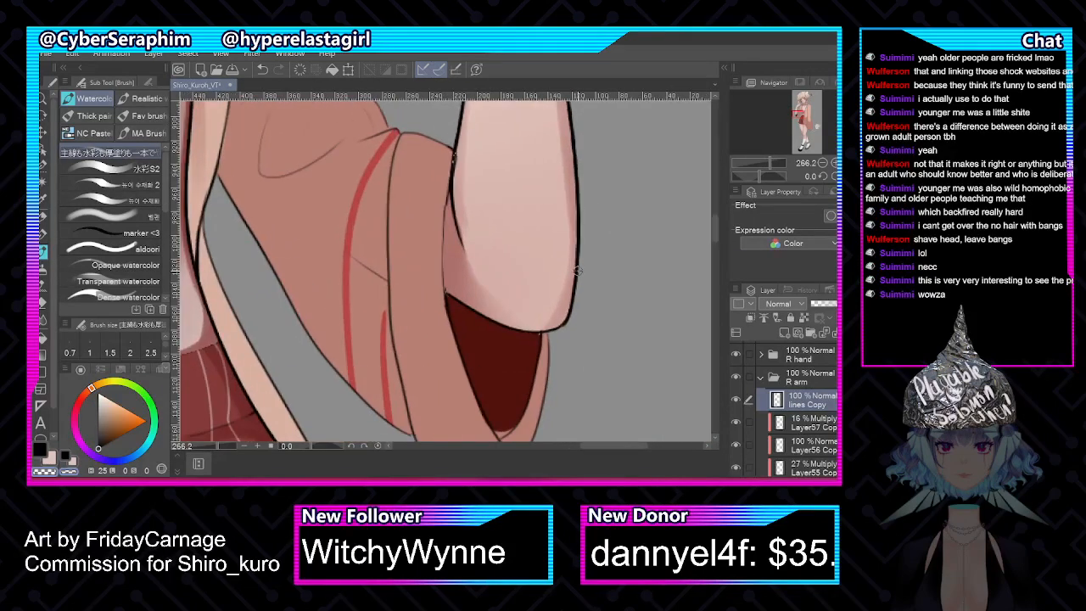
left_click(823, 374)
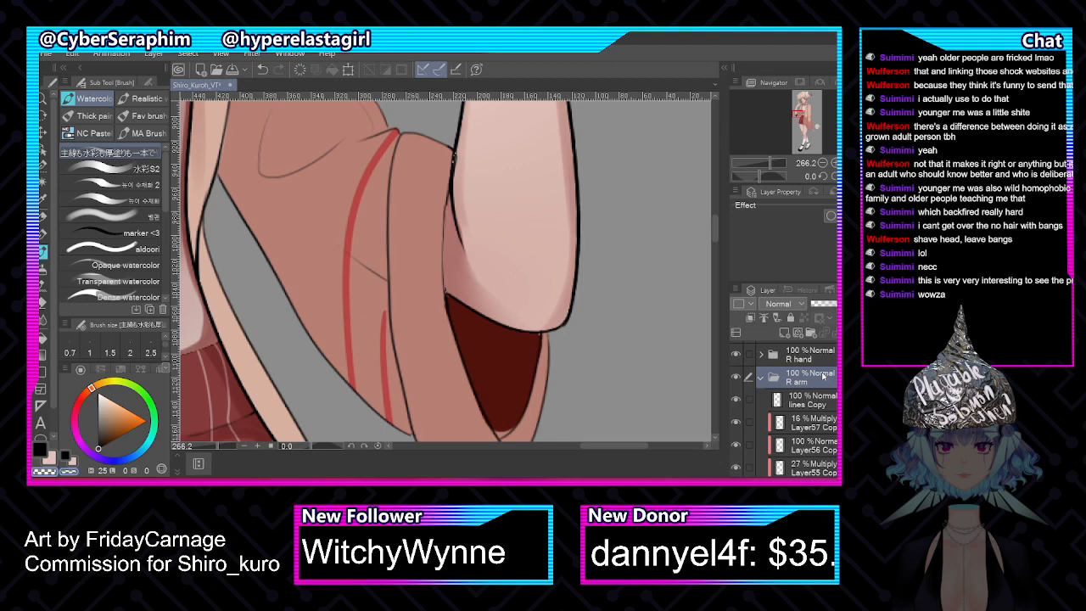
left_click(43, 167)
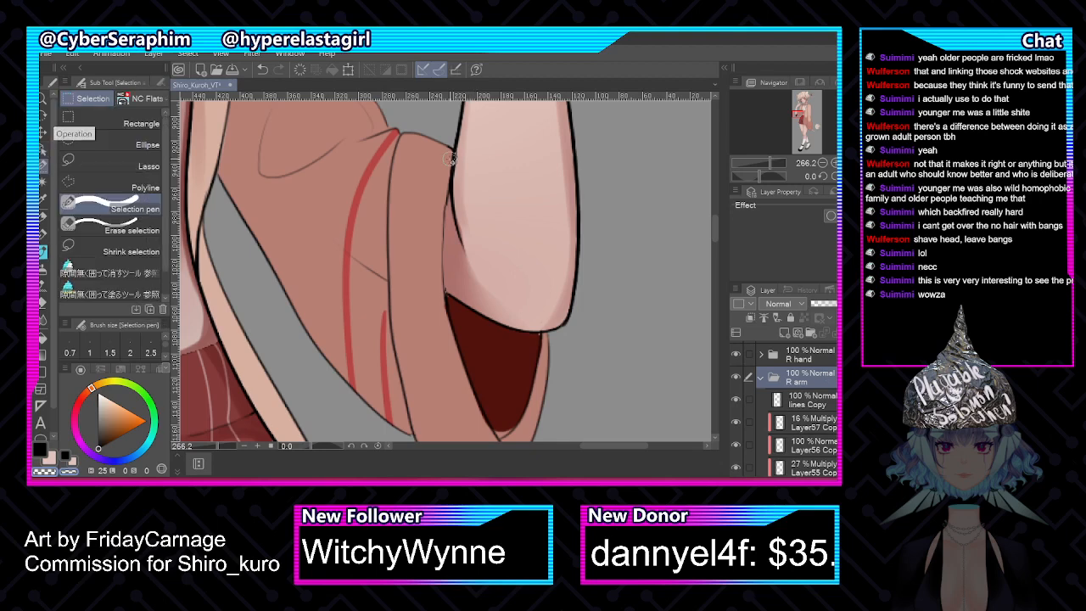
mouse_move(453, 150)
left_mouse_down()
mouse_move(478, 272)
mouse_move(541, 331)
left_mouse_up()
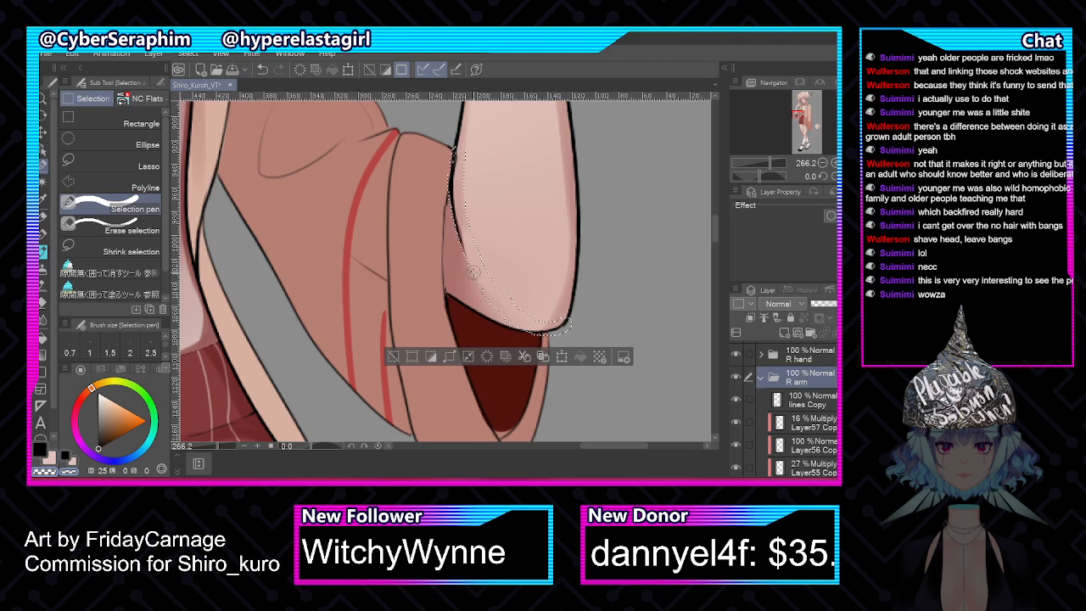
left_click(110, 225)
mouse_move(477, 285)
left_mouse_down()
mouse_move(524, 331)
mouse_move(506, 321)
mouse_move(547, 335)
left_mouse_up()
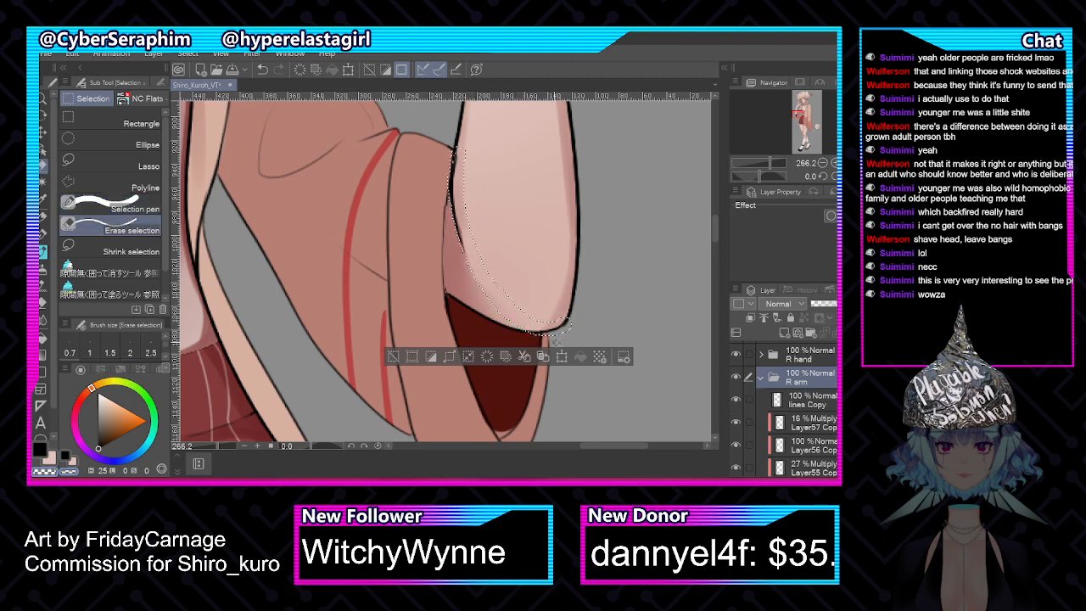
Extend the selection with a large Selection pen to cover the whole forearm from the wrist to the elbow
scroll(582, 219, "down", 2)
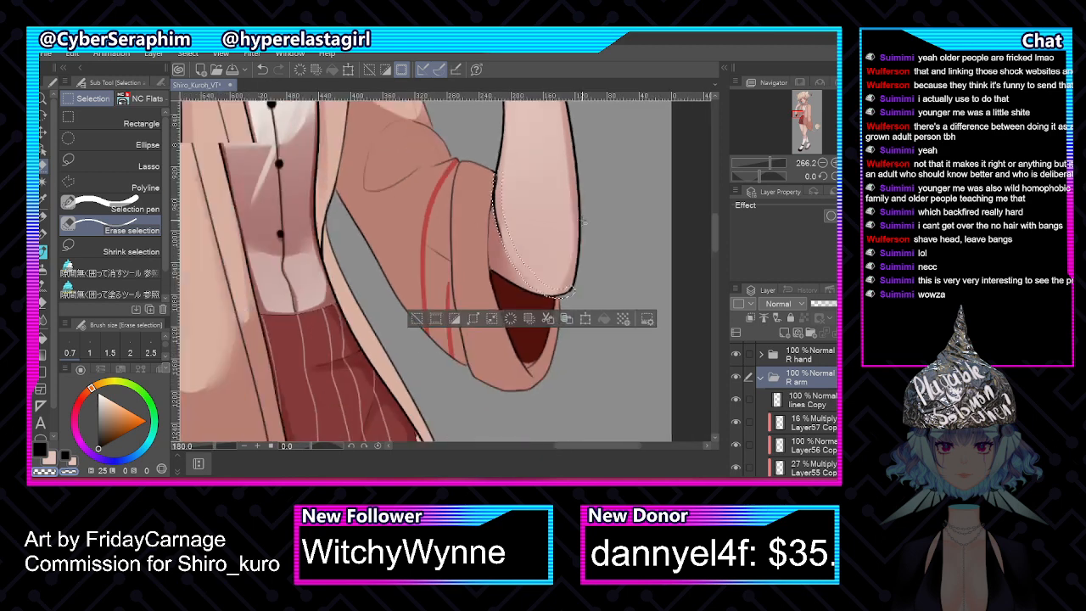
scroll(583, 220, "down", 2)
key("h")
left_click_drag(714, 229, 717, 225)
left_click(110, 204)
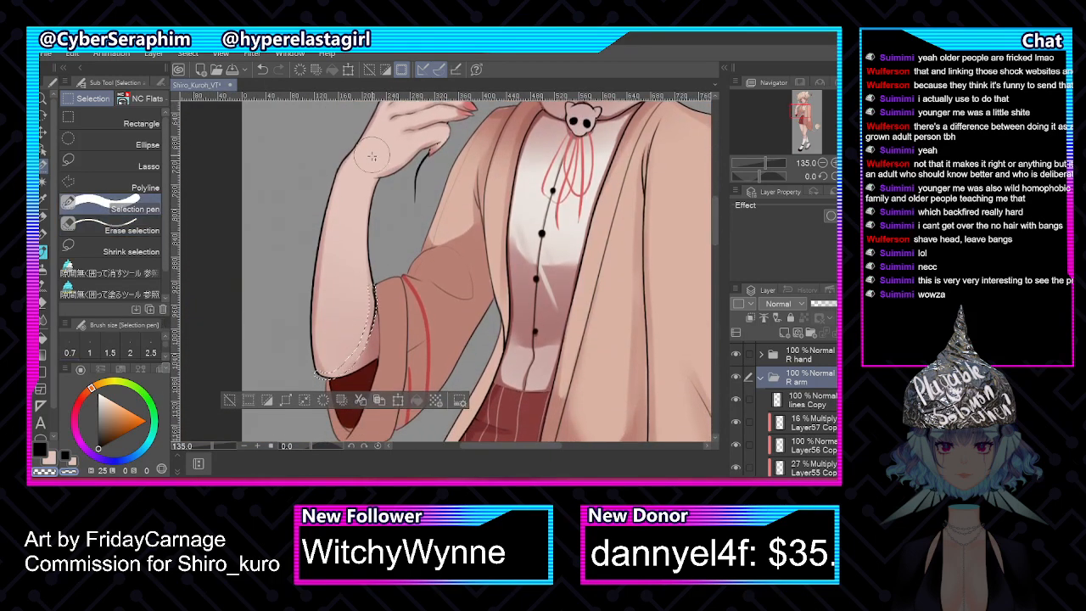
mouse_move(371, 156)
left_mouse_down()
mouse_move(376, 122)
mouse_move(313, 256)
mouse_move(327, 371)
left_mouse_up()
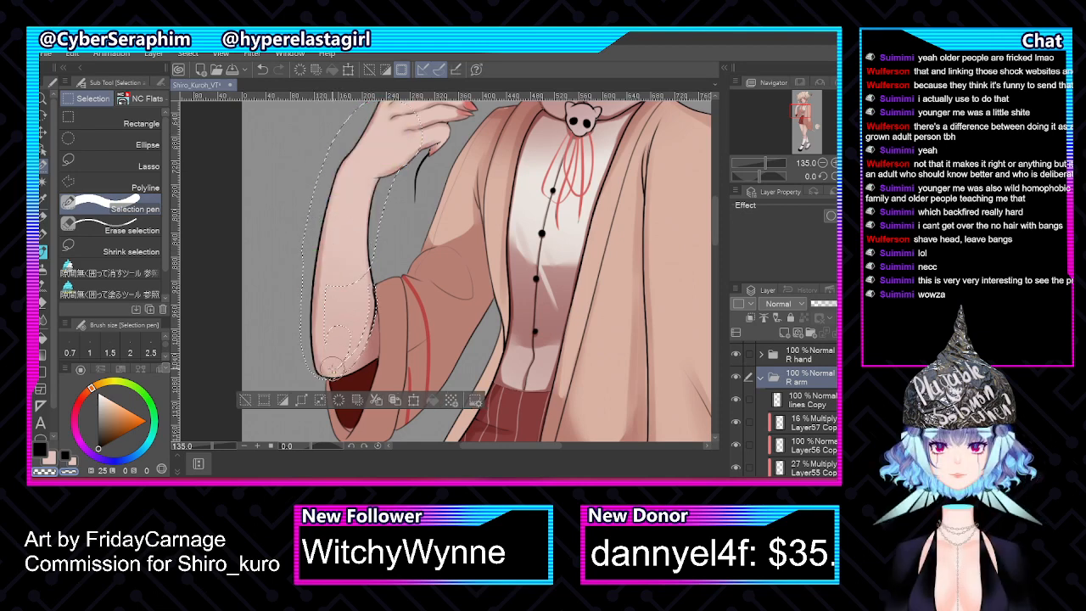
mouse_move(356, 326)
left_mouse_down()
mouse_move(369, 268)
mouse_move(362, 302)
mouse_move(333, 303)
mouse_move(327, 330)
left_mouse_up()
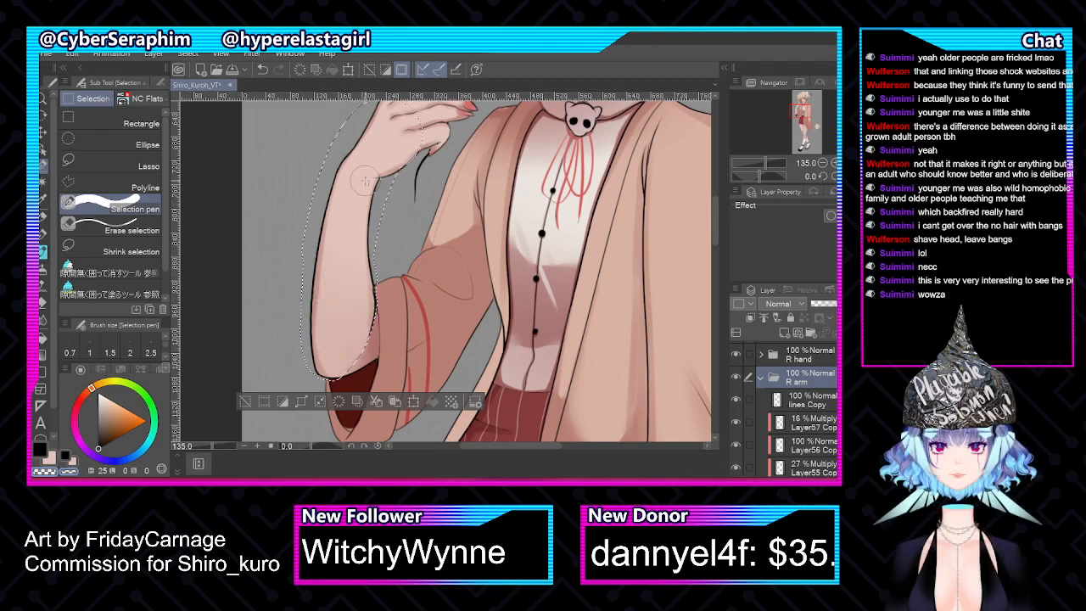
Refine the selection's lower edge around the elbow with a smaller Selection pen in a mirrored view
key("h")
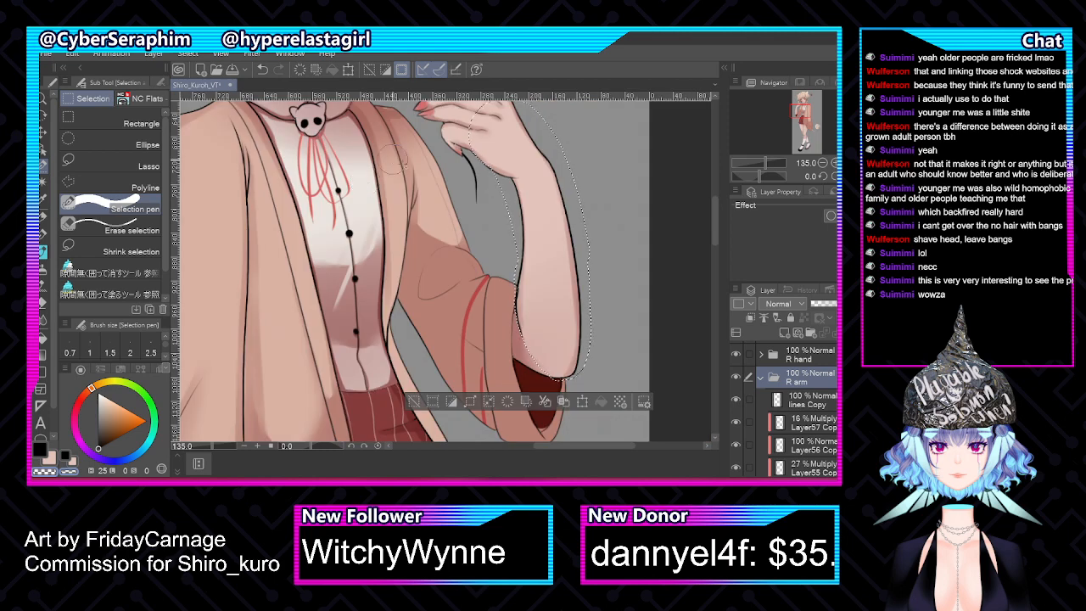
scroll(616, 275, "up", 2)
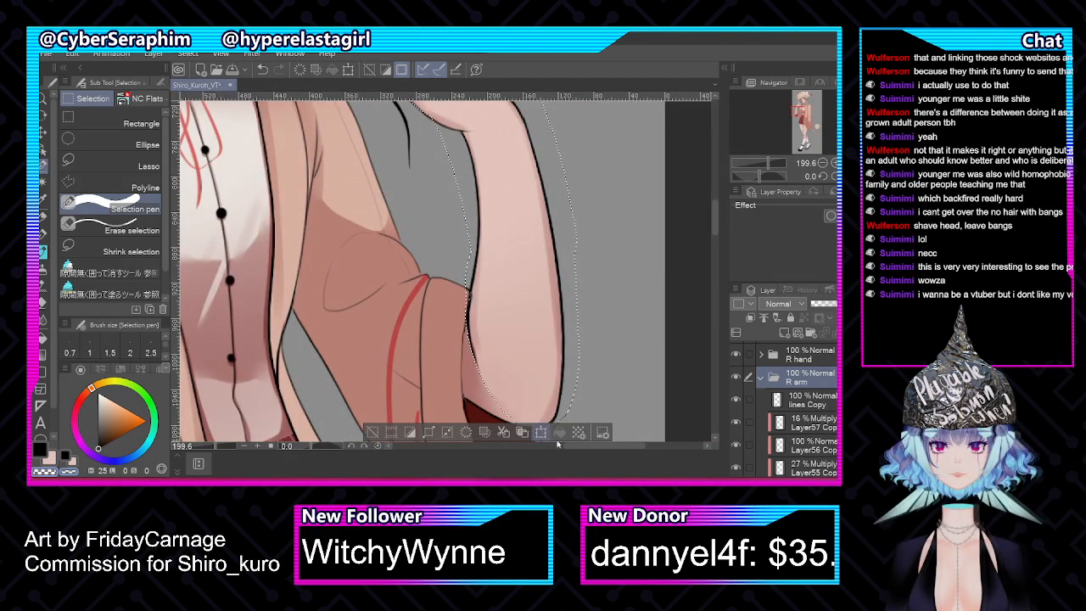
left_click_drag(578, 446, 596, 445)
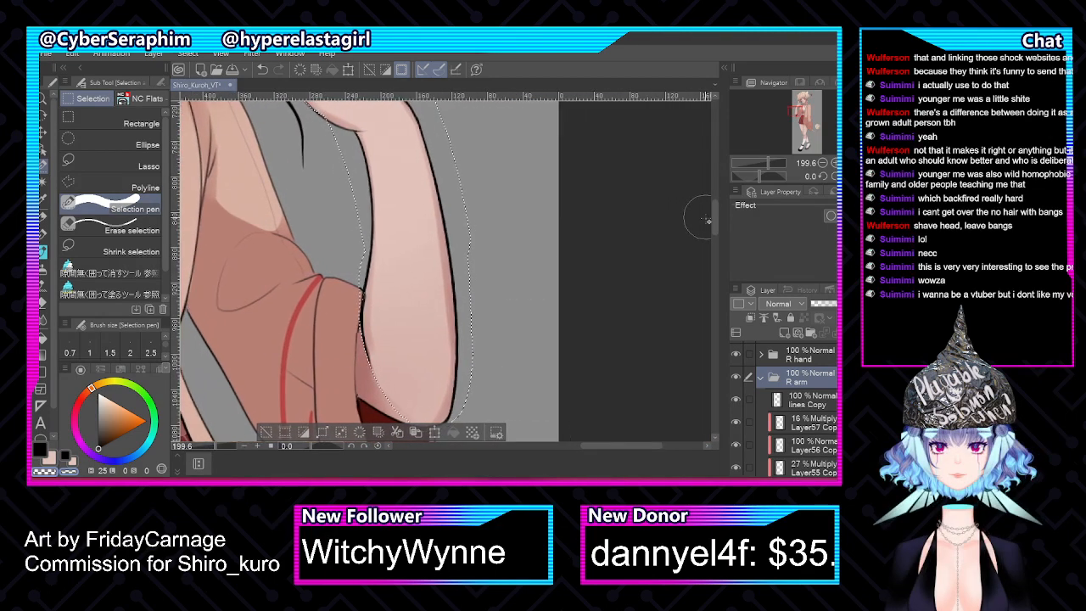
left_click_drag(713, 214, 713, 225)
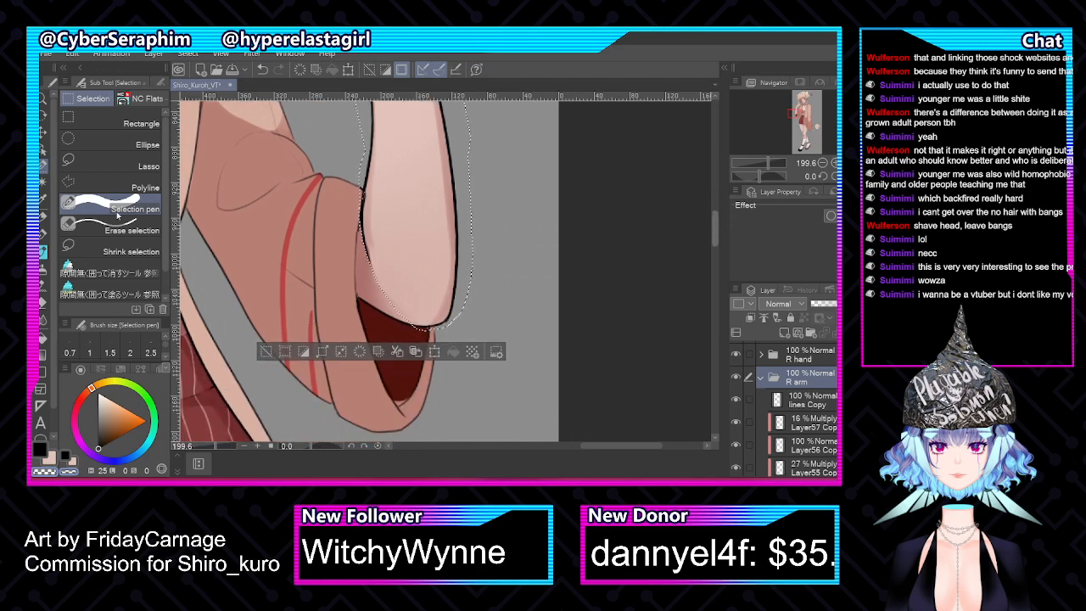
left_click(119, 223)
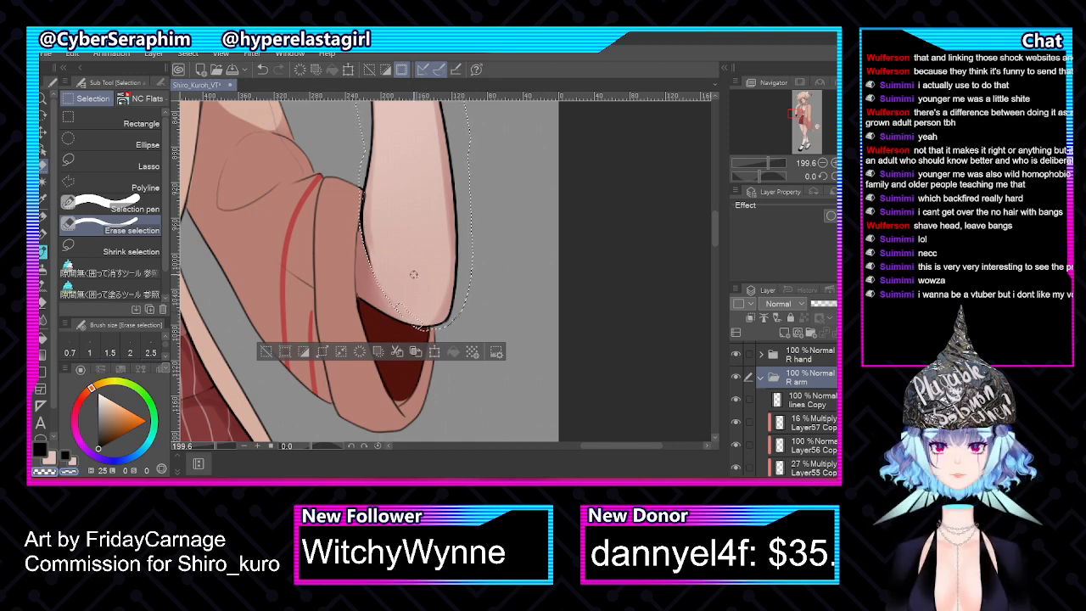
left_click(120, 205)
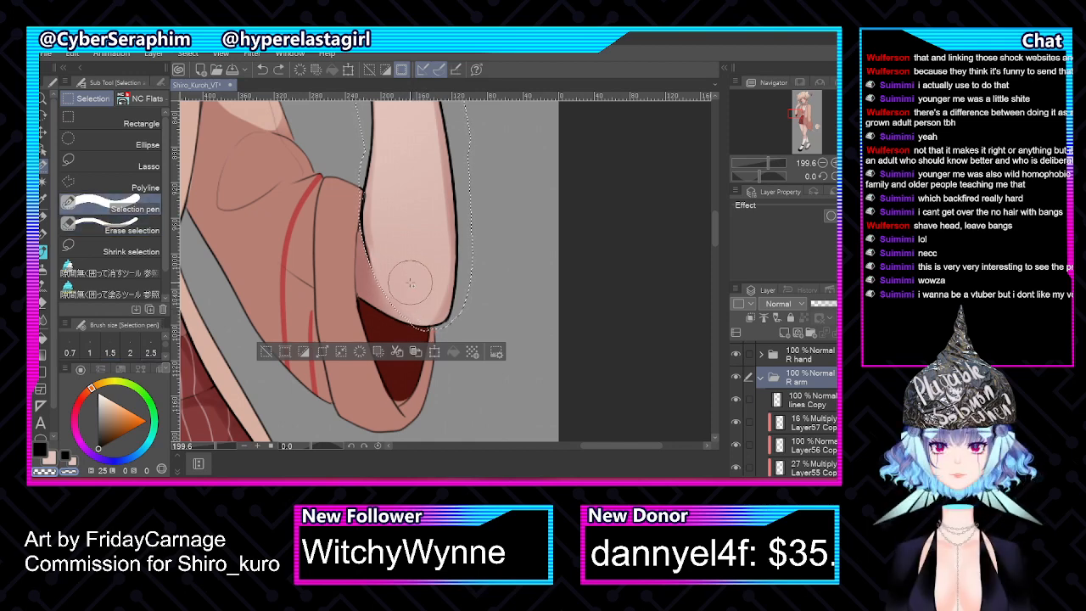
key("[")
key("[")
key("[")
key("[")
key("[")
key("[")
left_click_drag(404, 315, 415, 323)
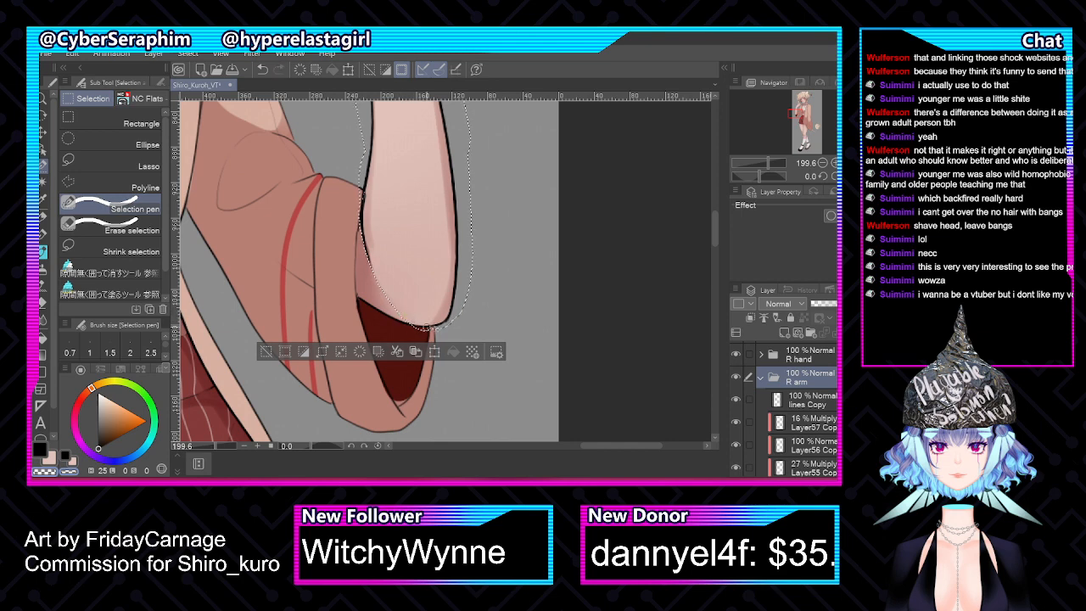
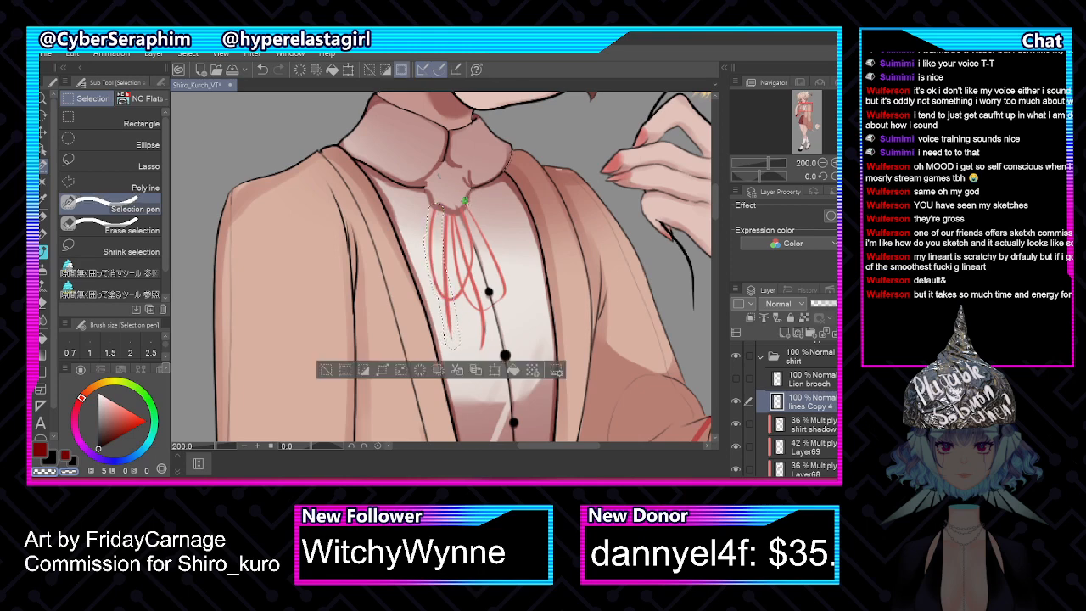
Brush a selection around the red ribbon's loops and hanging strands on the lines Copy 4 layer with the Selection pen
mouse_move(465, 202)
left_mouse_down()
mouse_move(501, 273)
mouse_move(498, 295)
left_mouse_up()
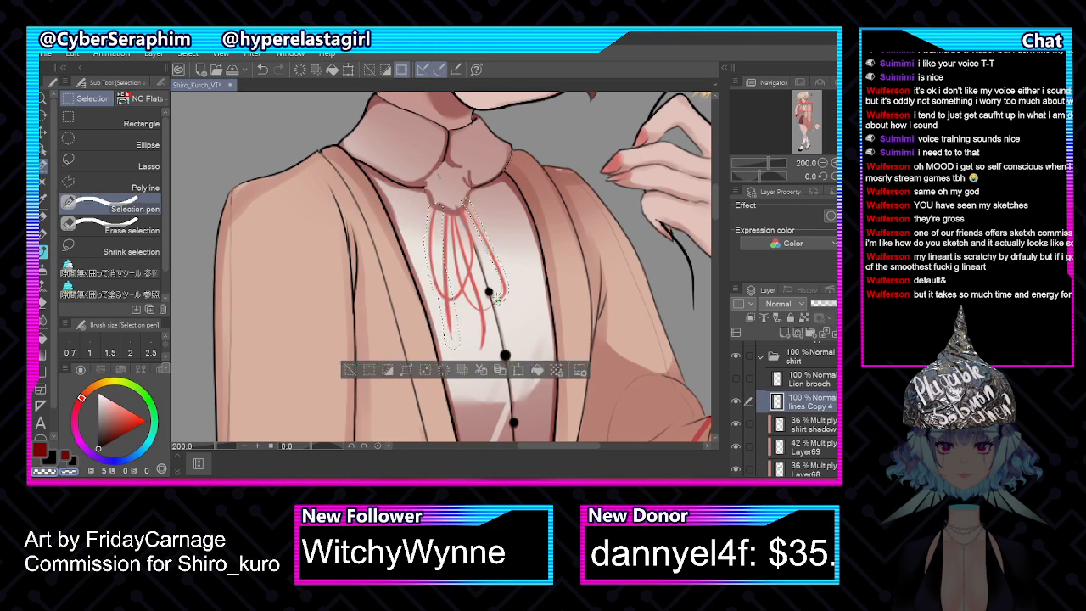
scroll(497, 295, "up", 3)
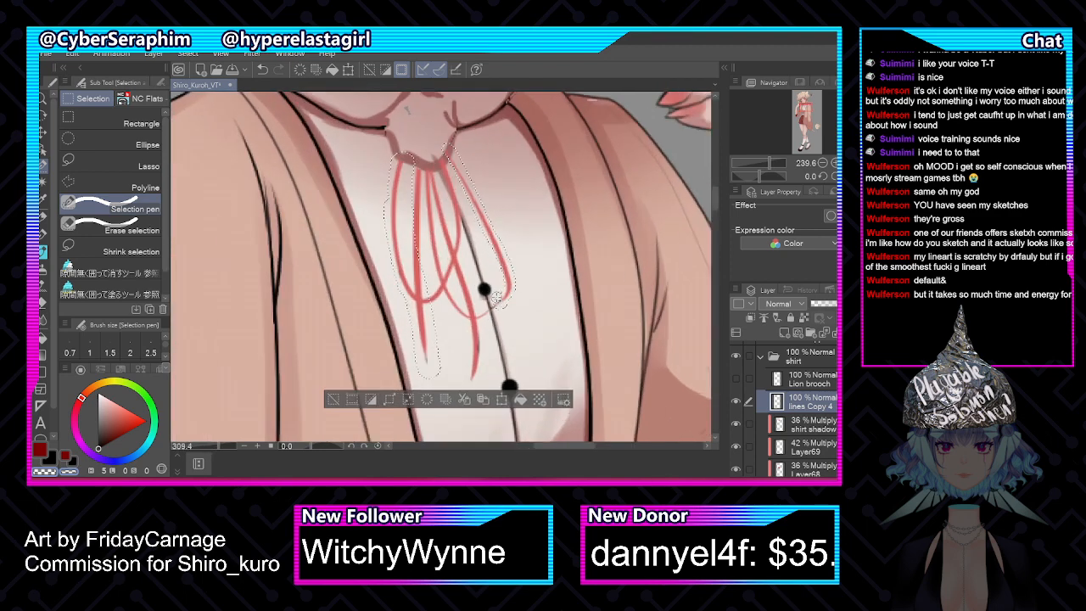
scroll(489, 295, "up", 1)
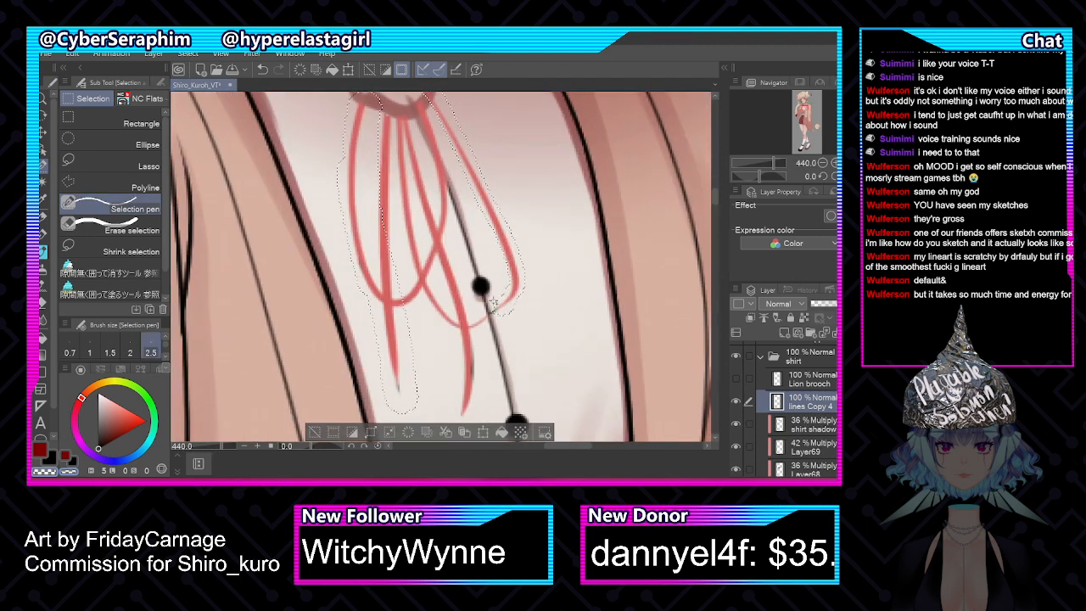
left_click_drag(482, 310, 485, 319)
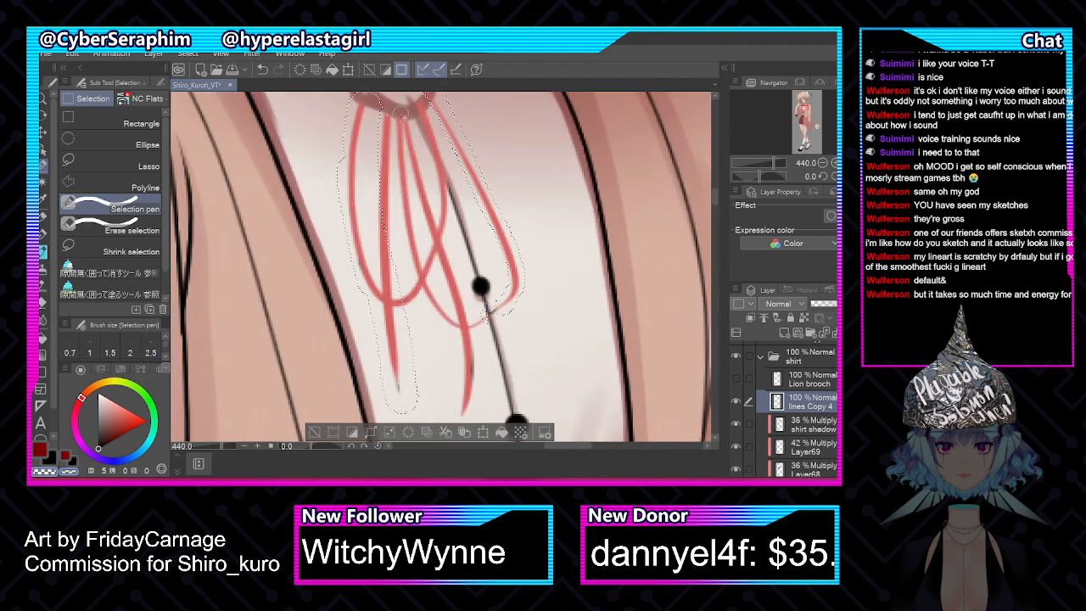
mouse_move(384, 103)
left_mouse_down()
mouse_move(387, 246)
mouse_move(420, 398)
mouse_move(467, 400)
mouse_move(459, 321)
mouse_move(469, 317)
mouse_move(404, 178)
left_mouse_up()
left_click_drag(406, 254, 405, 255)
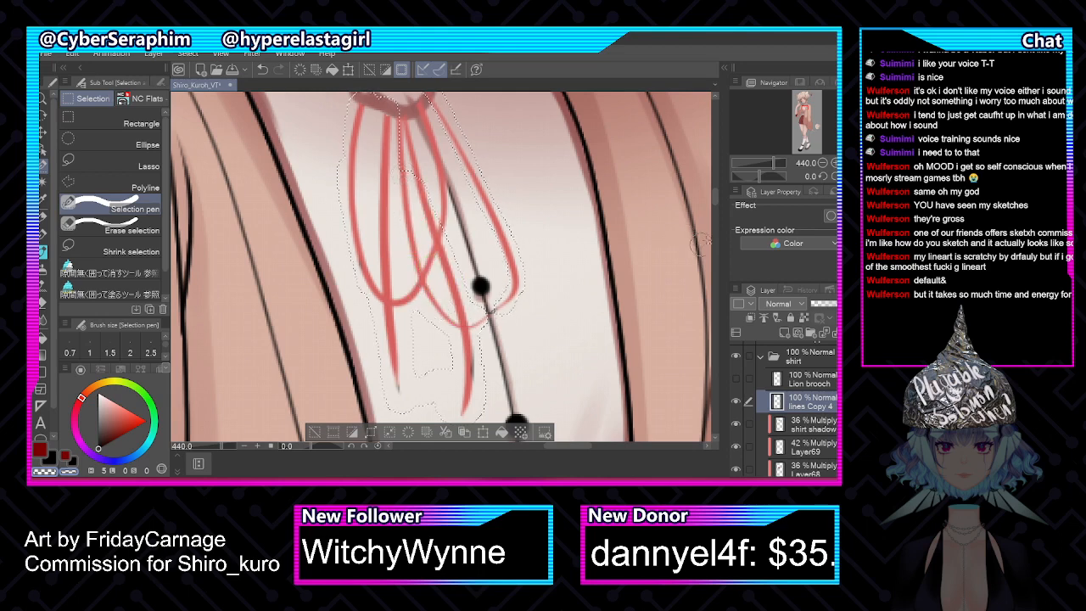
Extend the selection over the ribbon's upper ends below the collar with a smaller Selection pen in a mirrored view
left_click_drag(714, 204, 713, 197)
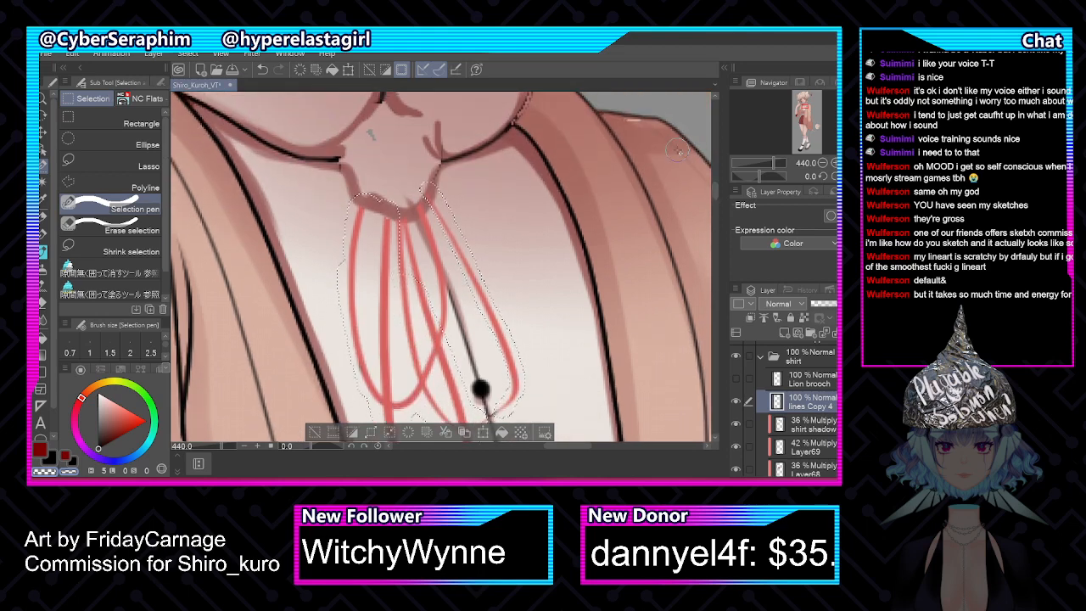
key("bracketleft")
key("bracketleft")
left_click_drag(480, 389, 399, 388)
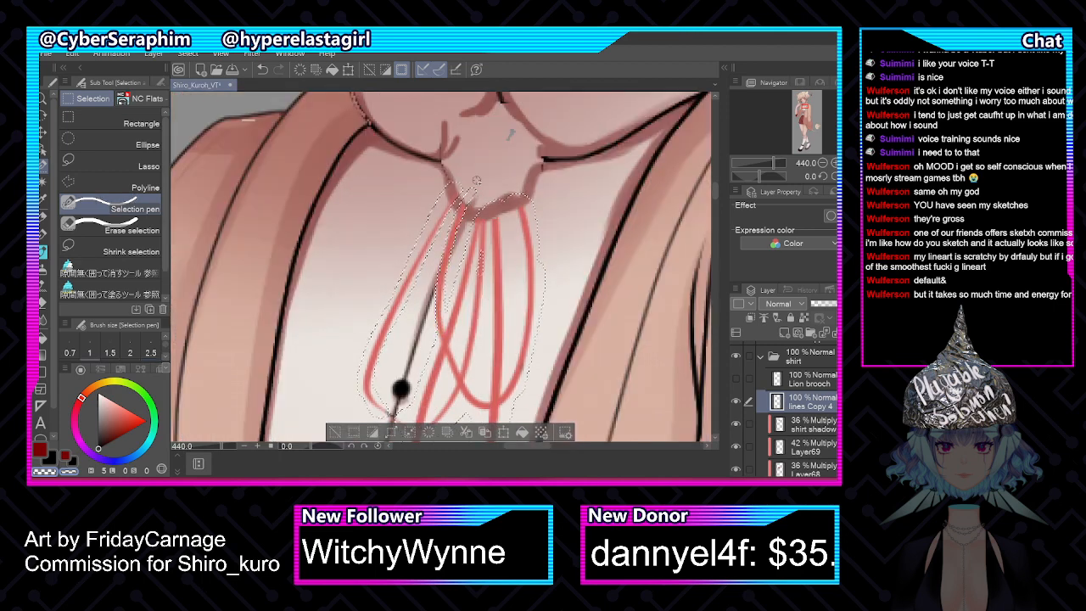
Try clearing the selected ribbon lines from the shirt, and undo it
key("Delete")
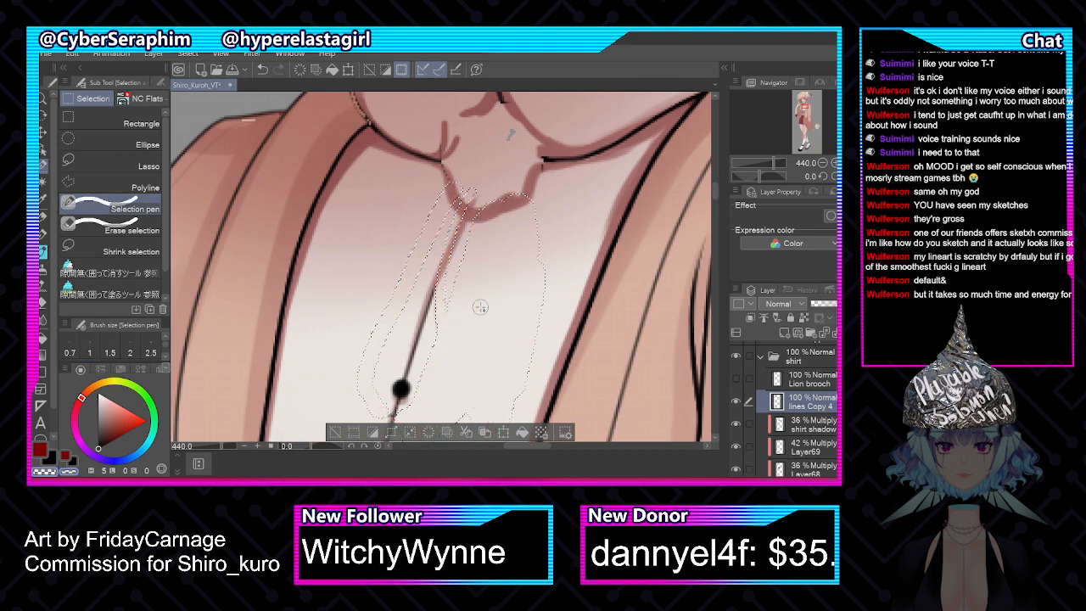
scroll(407, 382, "down", 2)
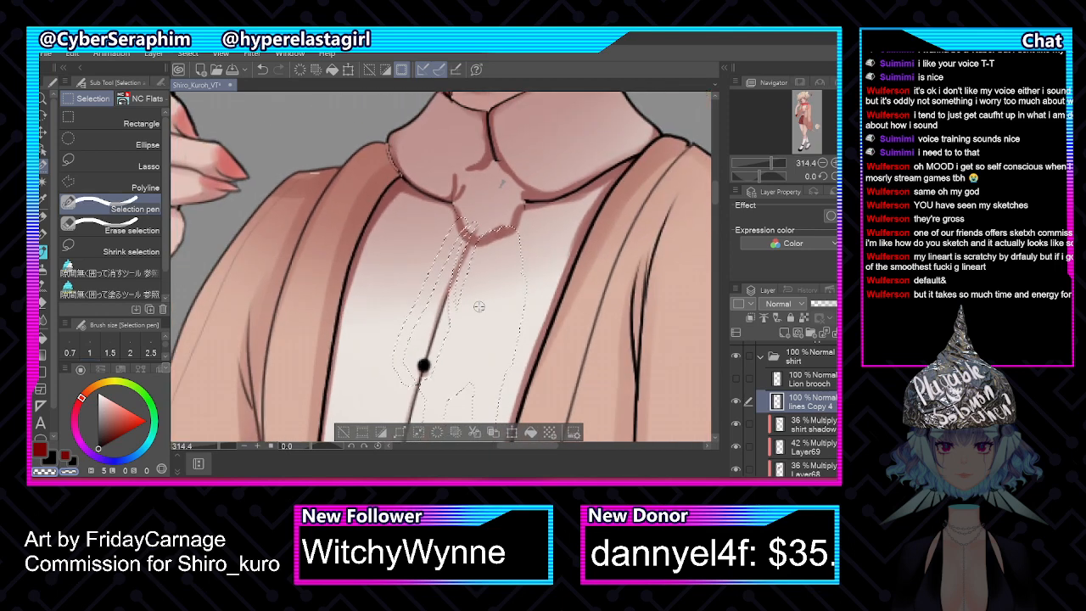
key("ctrl+z")
Trim the shirt's centre line out of the ribbon selection with Erase selection, then test the selection by clearing it and undoing
scroll(424, 365, "up", 3)
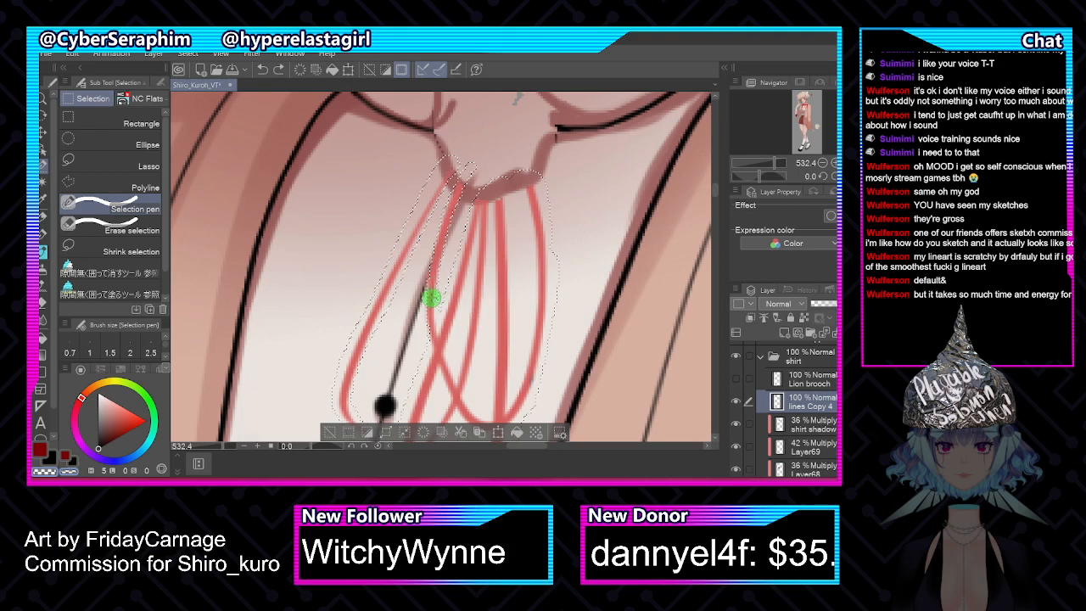
left_click(119, 226)
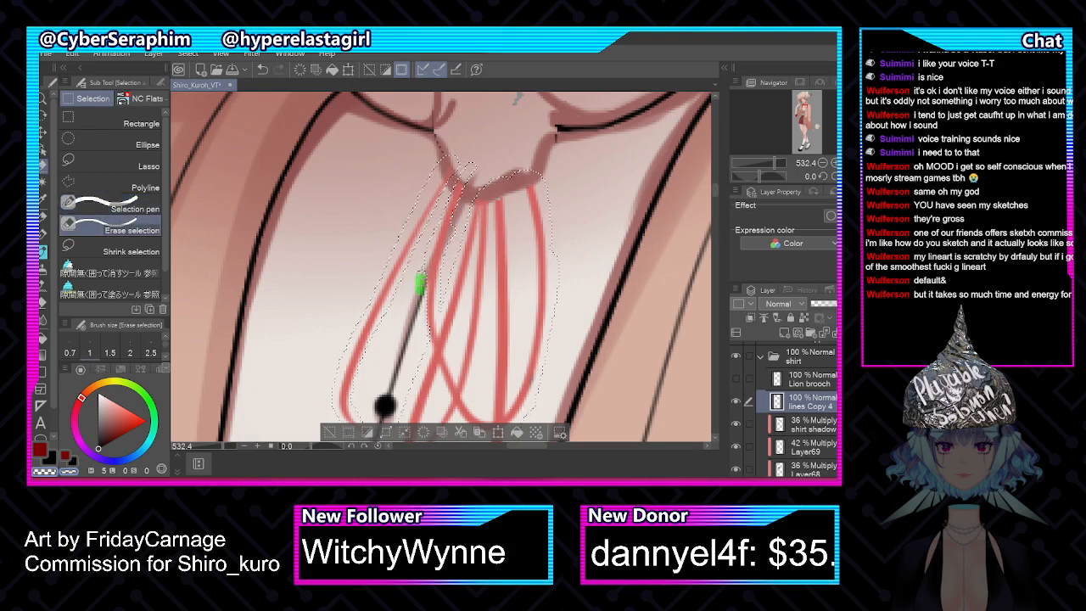
left_click_drag(421, 277, 425, 241)
key("Delete")
scroll(425, 238, "down", 4)
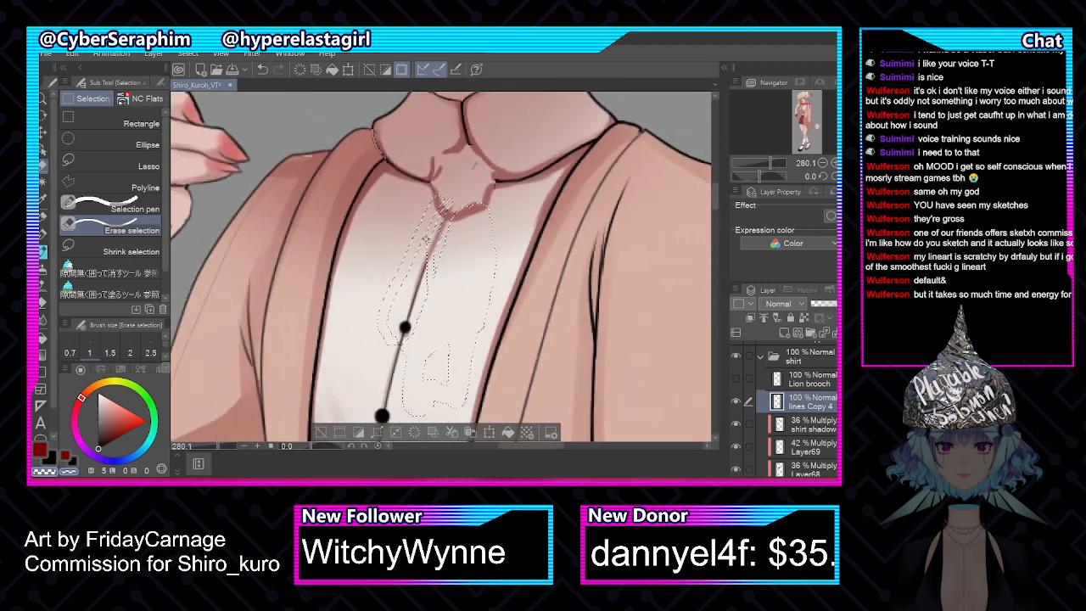
key("ctrl+z")
Move the selected ribbon lines from lines Copy 4 onto their own layer, and name it Shirt ribbon
left_click(119, 205)
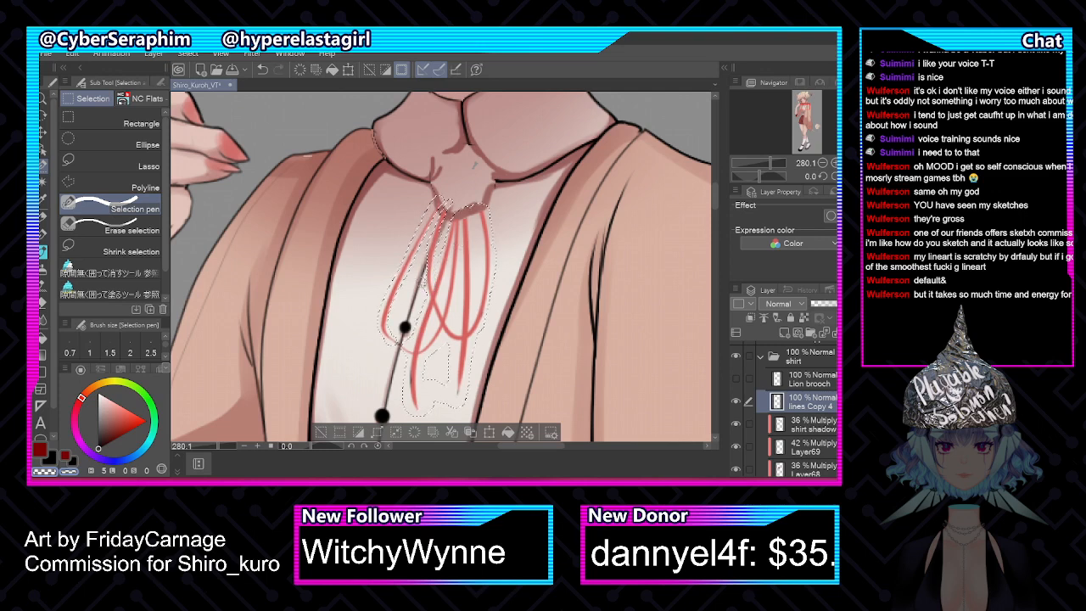
scroll(476, 163, "up", 4)
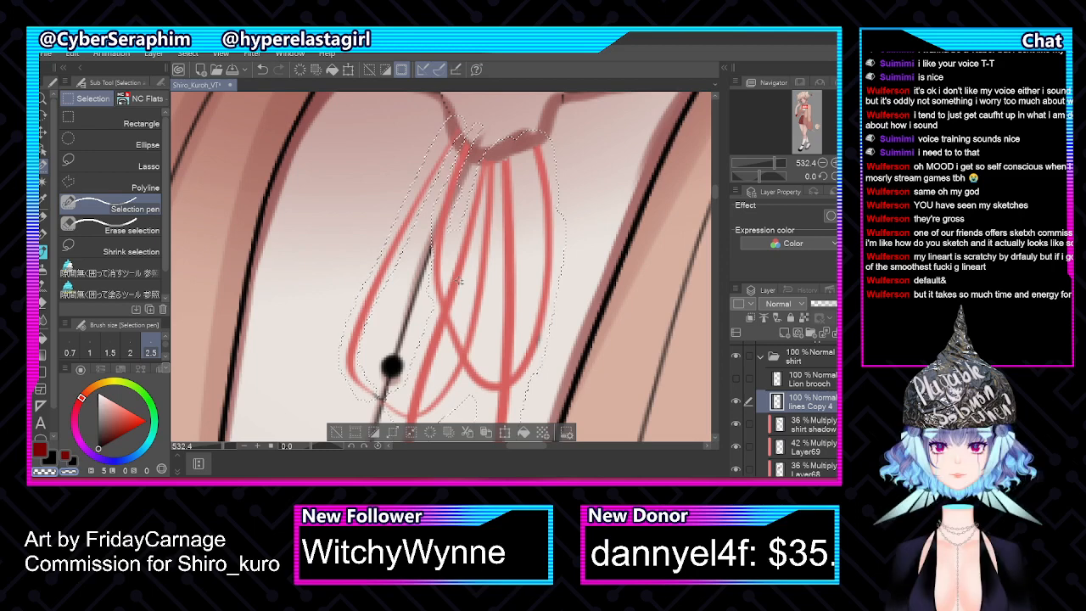
scroll(396, 361, "down", 1)
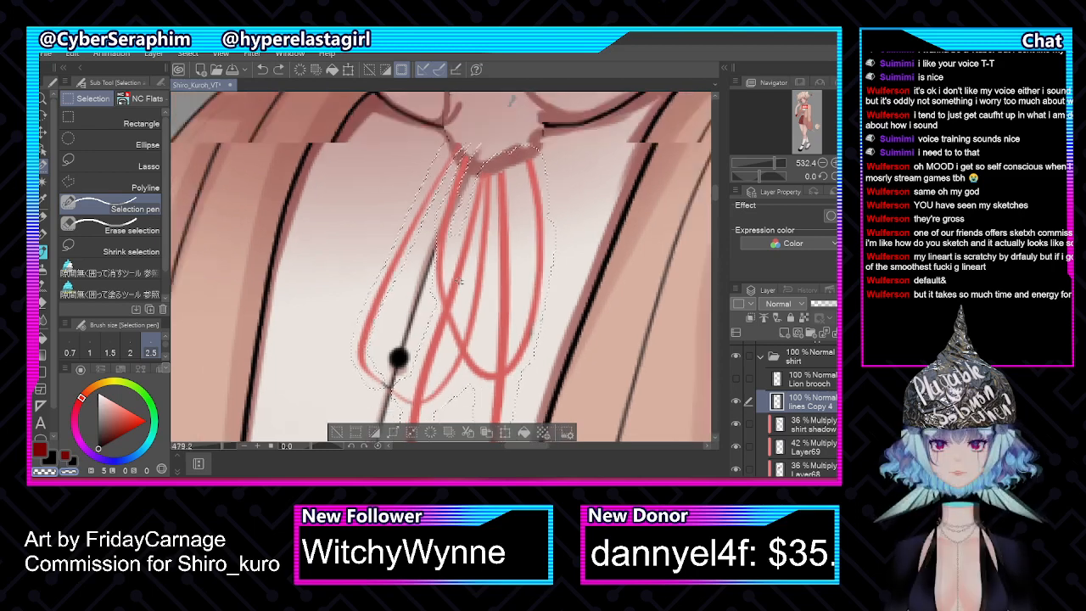
scroll(458, 281, "down", 5)
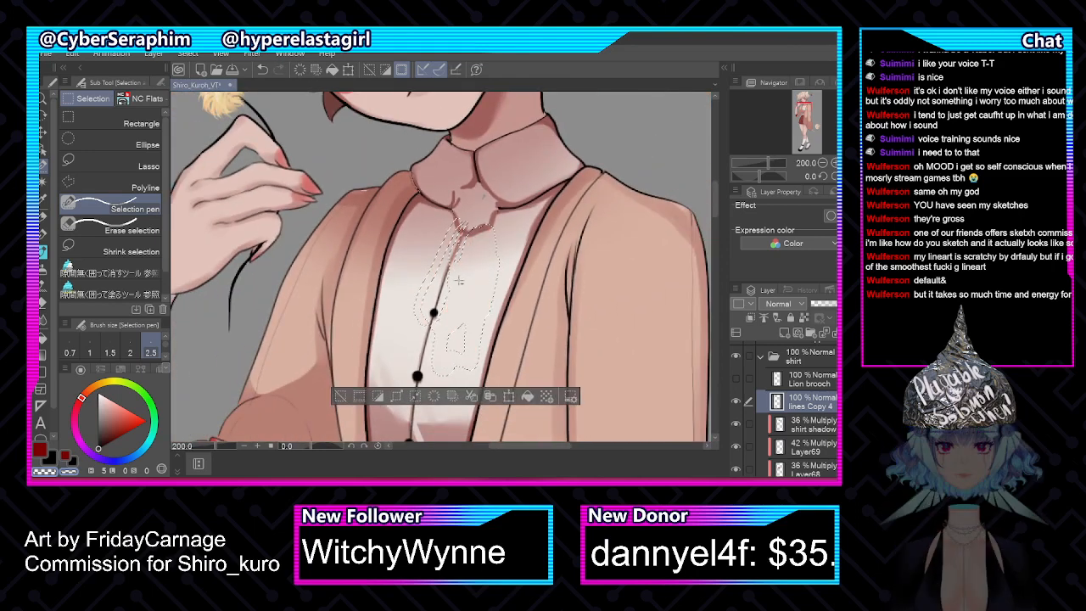
key("ctrl+v")
key("ctrl+d")
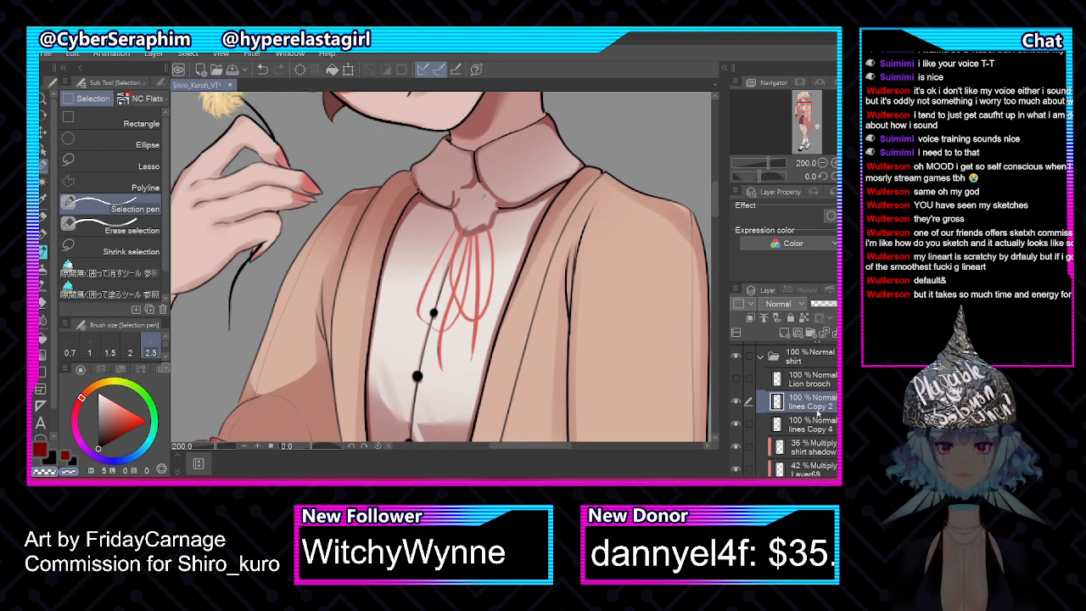
double_click(816, 410)
type("Shirt ribbon")
key("Return")
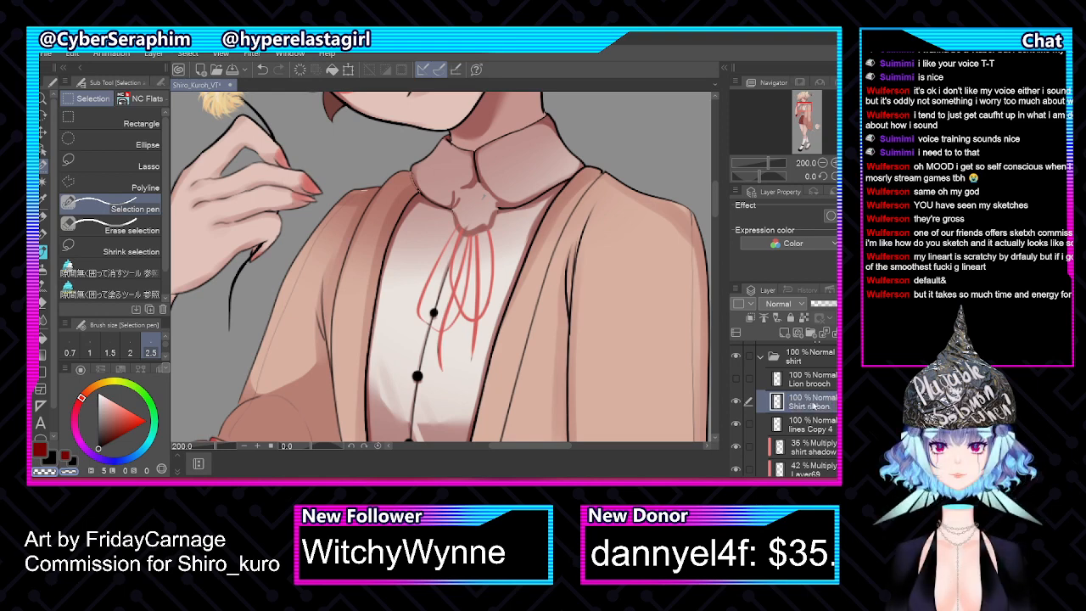
Hide lines Copy 4, and repair the ribbon's thin loop where it crosses the button line with a small brush in the ribbon's red
left_click(736, 401)
left_click(736, 402)
left_click(737, 424)
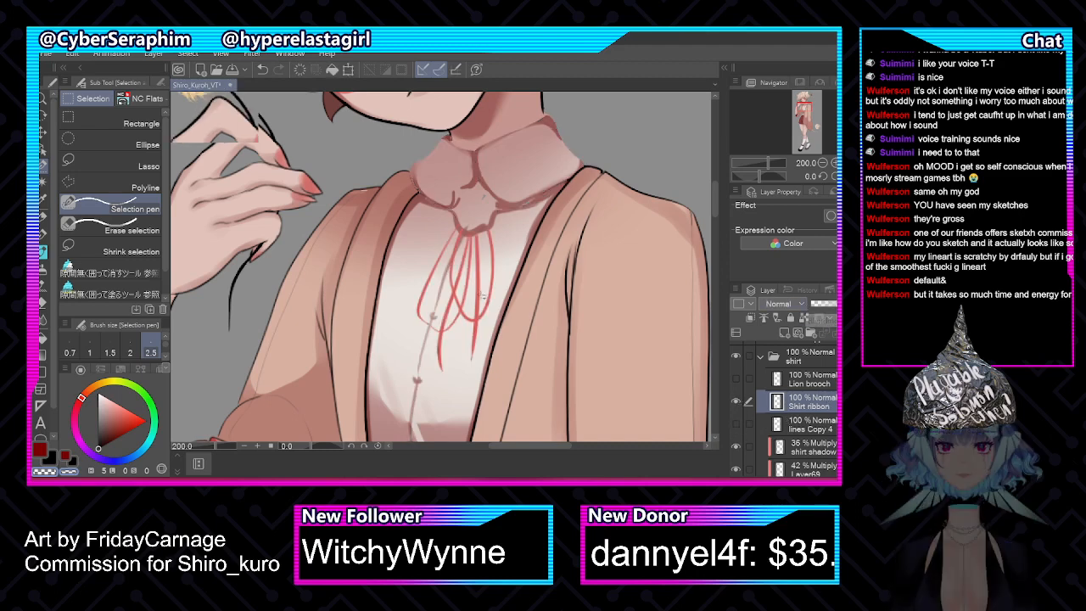
scroll(462, 312, "up", 5)
scroll(714, 199, "down", 3)
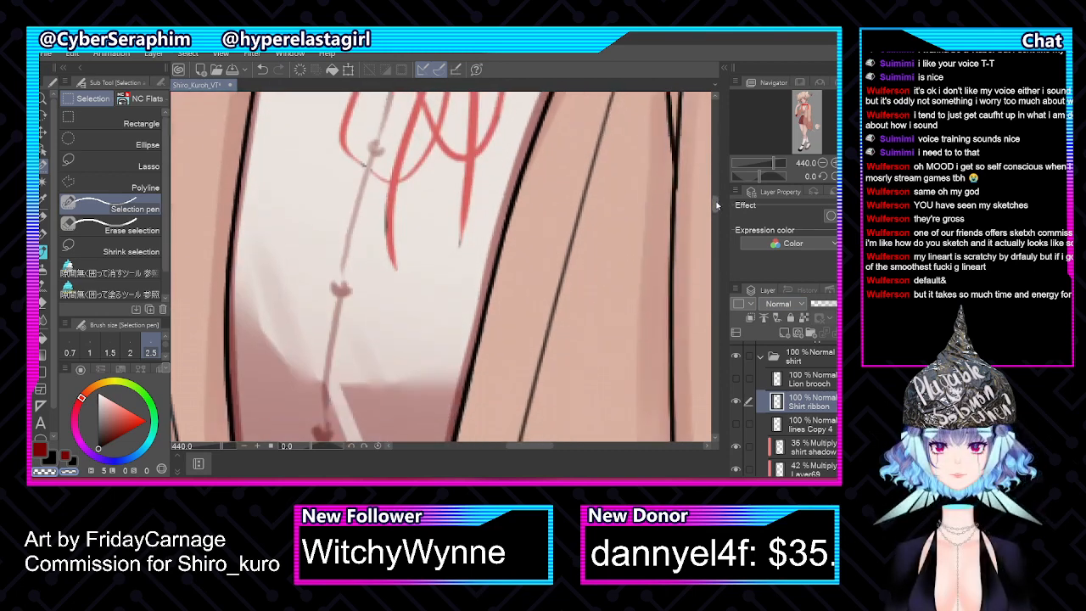
key("b")
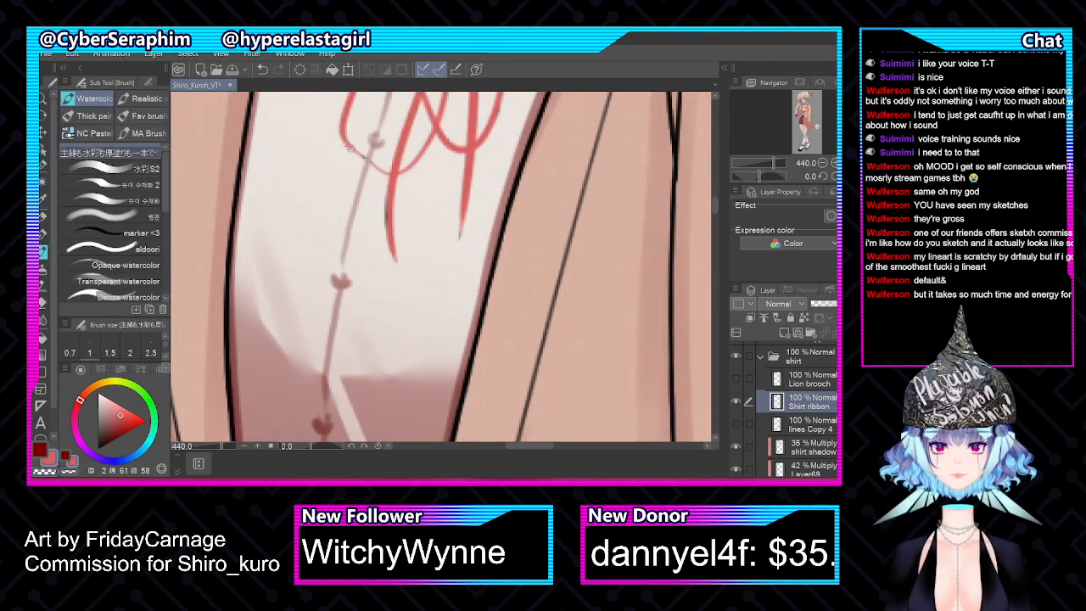
key("bracketleft")
key("bracketleft")
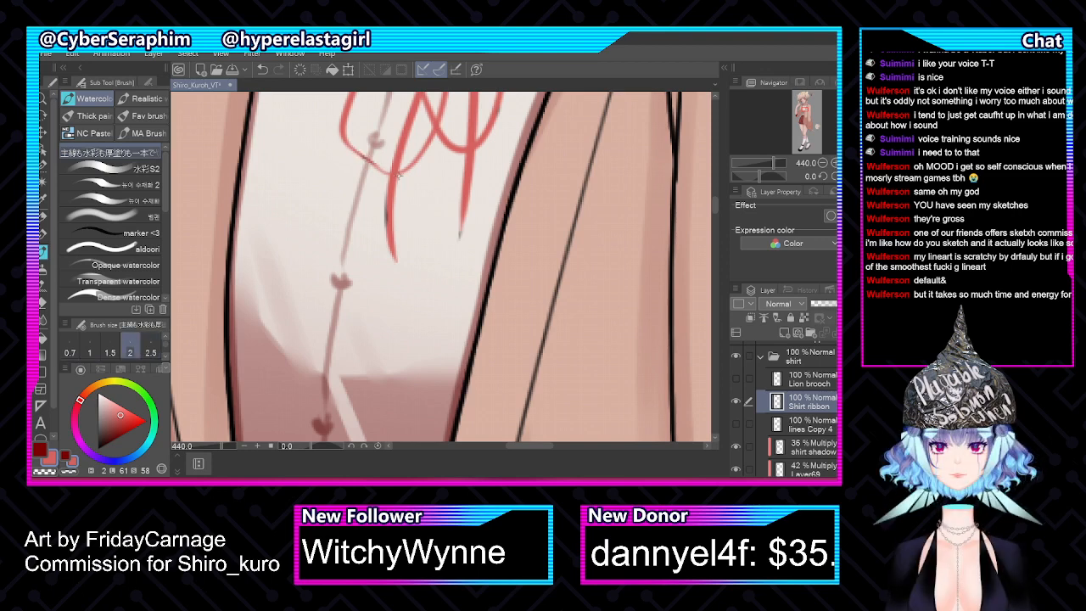
Lock the Shirt ribbon layer's transparent pixels, and even out the red of the ribbon strands with a larger brush
left_click(804, 317)
key("bracketright")
key("bracketright")
key("bracketright")
key("bracketright")
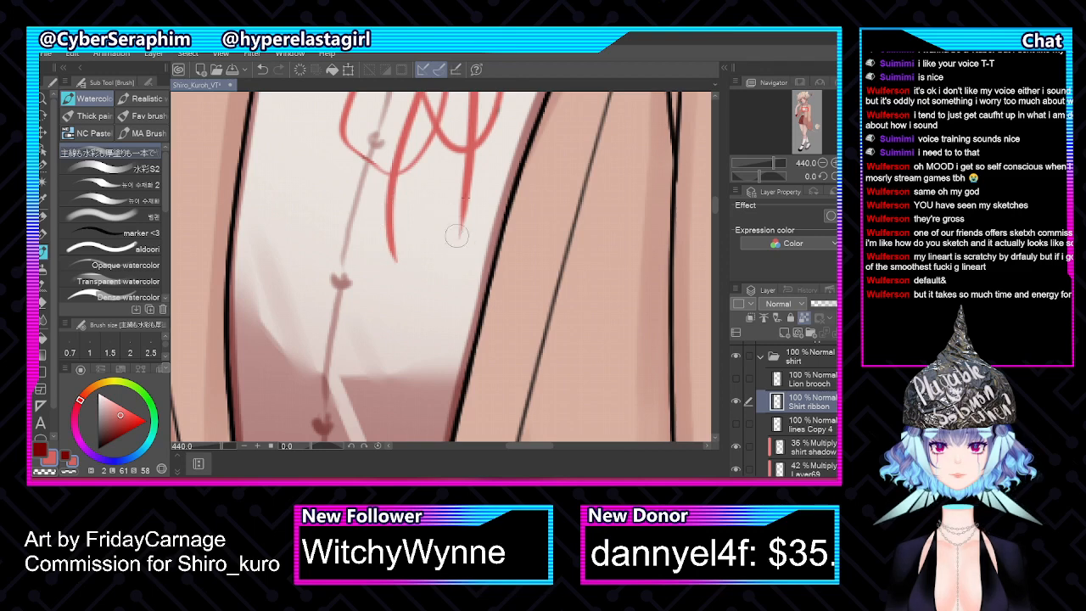
scroll(717, 197, "up", 3)
scroll(717, 197, "up", 1)
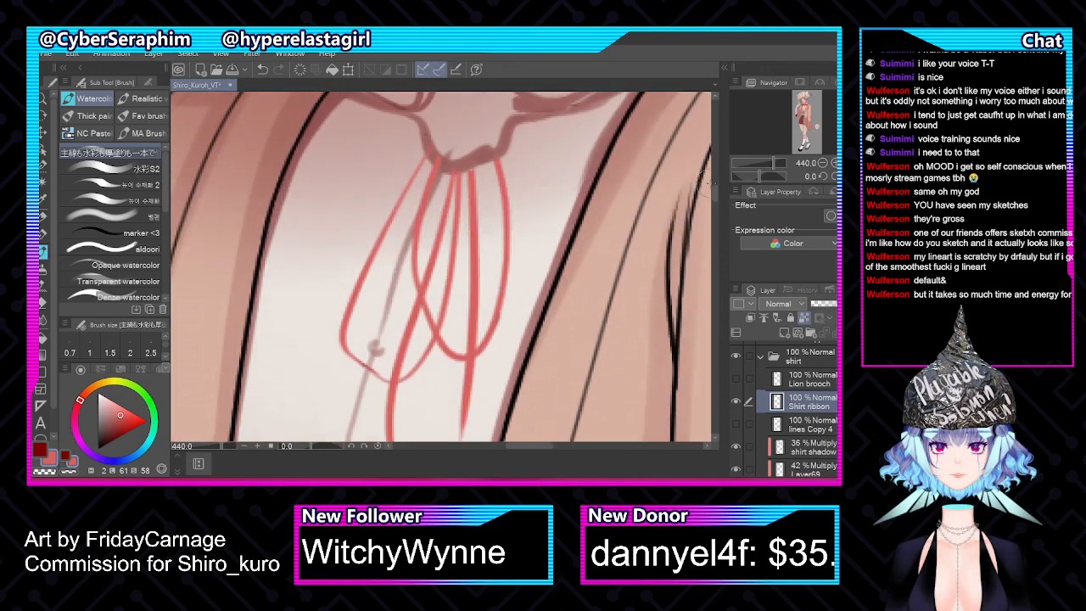
Show the Lion brooch layer at 51% opacity, and extend the ribbon strands on the Shirt ribbon layer up behind the brooch
left_click(810, 379)
left_click(736, 379)
left_click(824, 304)
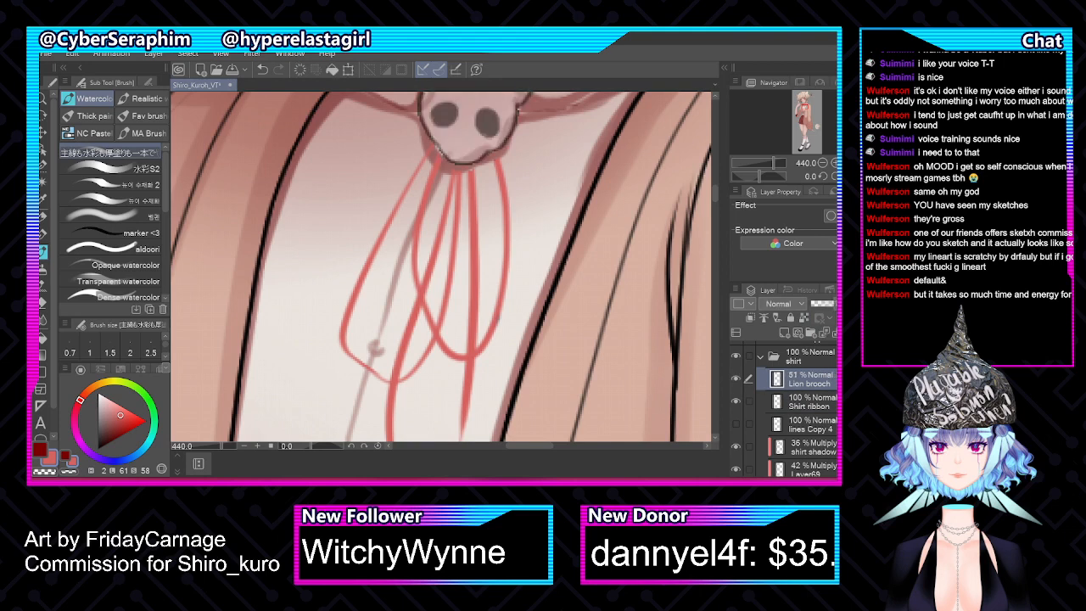
left_click(830, 394)
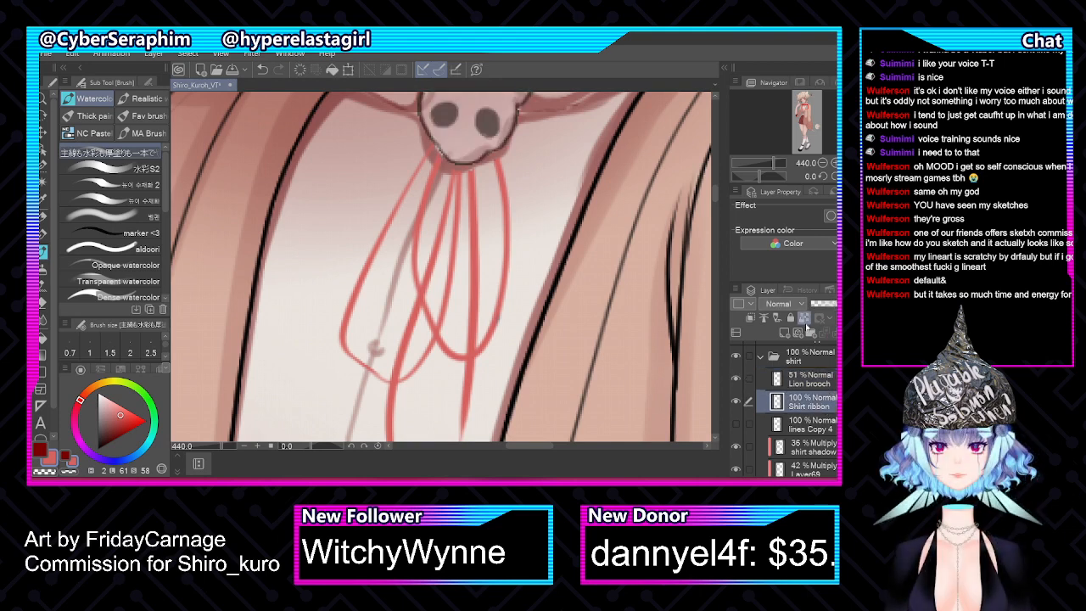
scroll(715, 190, "up", 6)
scroll(716, 190, "down", 3)
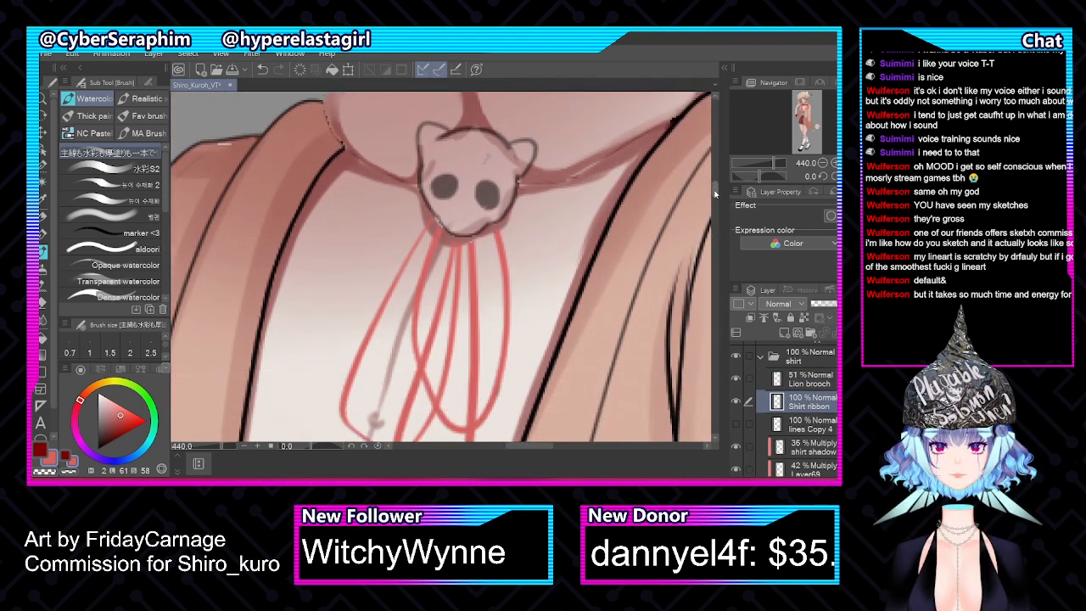
mouse_move(437, 222)
left_mouse_down()
mouse_move(464, 191)
mouse_move(481, 193)
mouse_move(497, 236)
left_mouse_up()
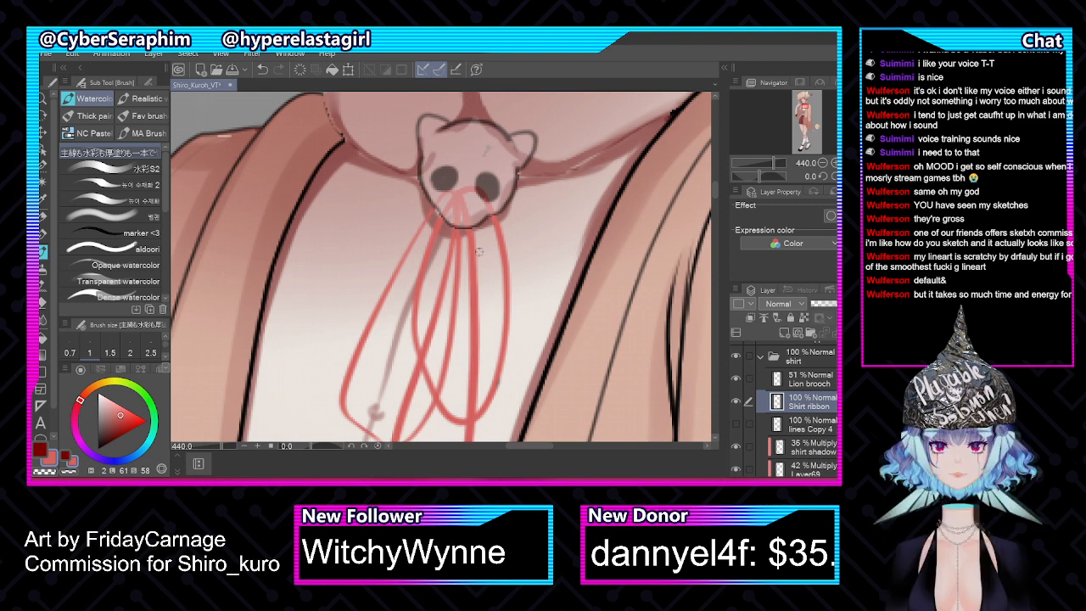
Restore the Lion brooch layer to 100% opacity
left_click(805, 379)
left_click(835, 303)
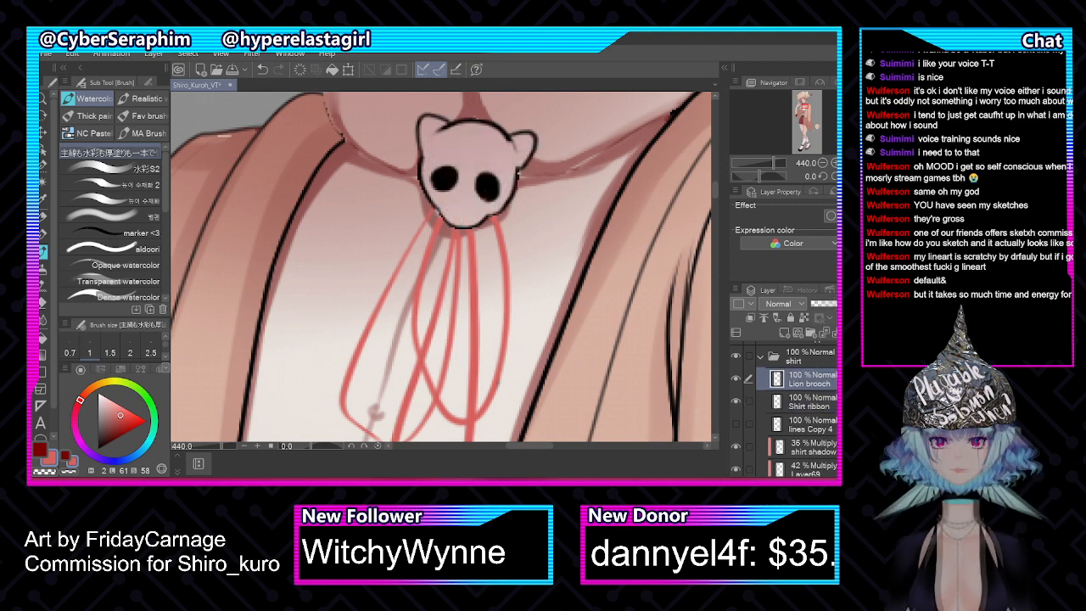
scroll(546, 241, "down", 3)
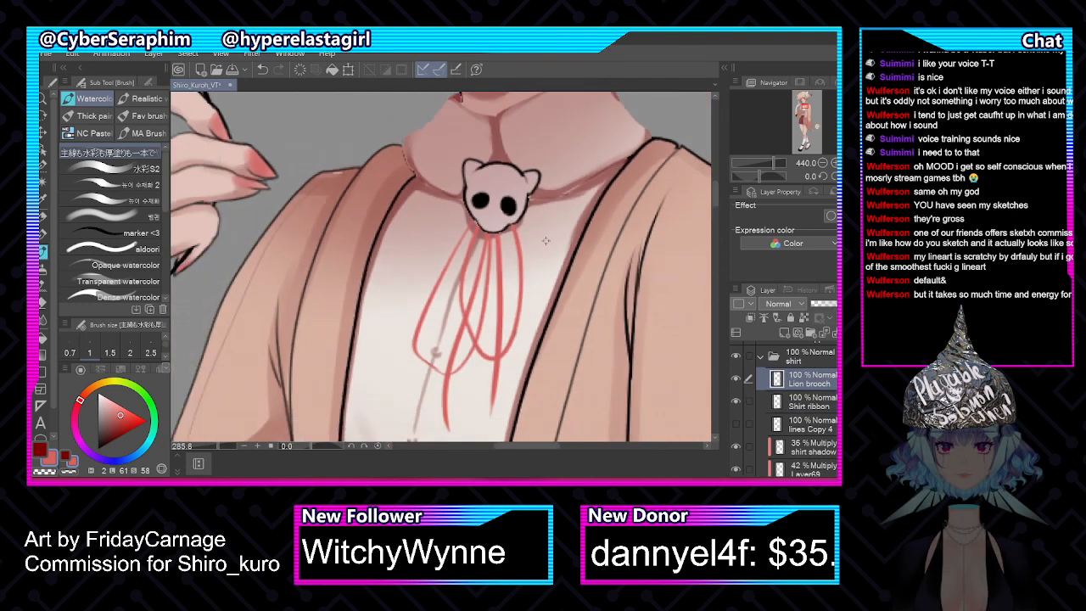
scroll(546, 241, "down", 1)
Show lines Copy 4, hide the Shirt ribbon and Lion brooch layers, and make lines Copy 4 the active layer
left_click(738, 426)
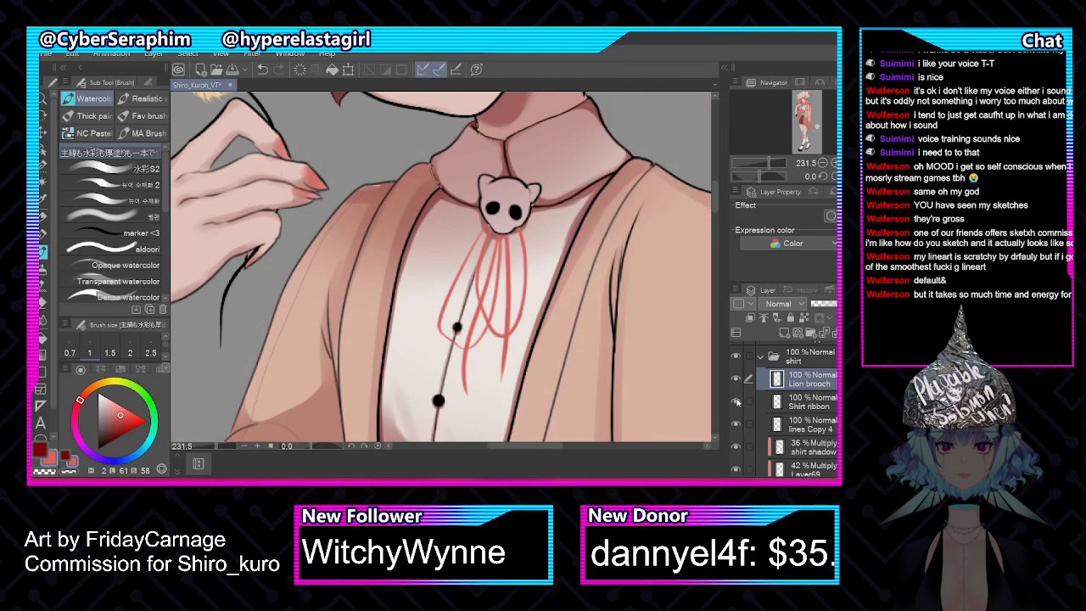
left_click(736, 400)
left_click(811, 424)
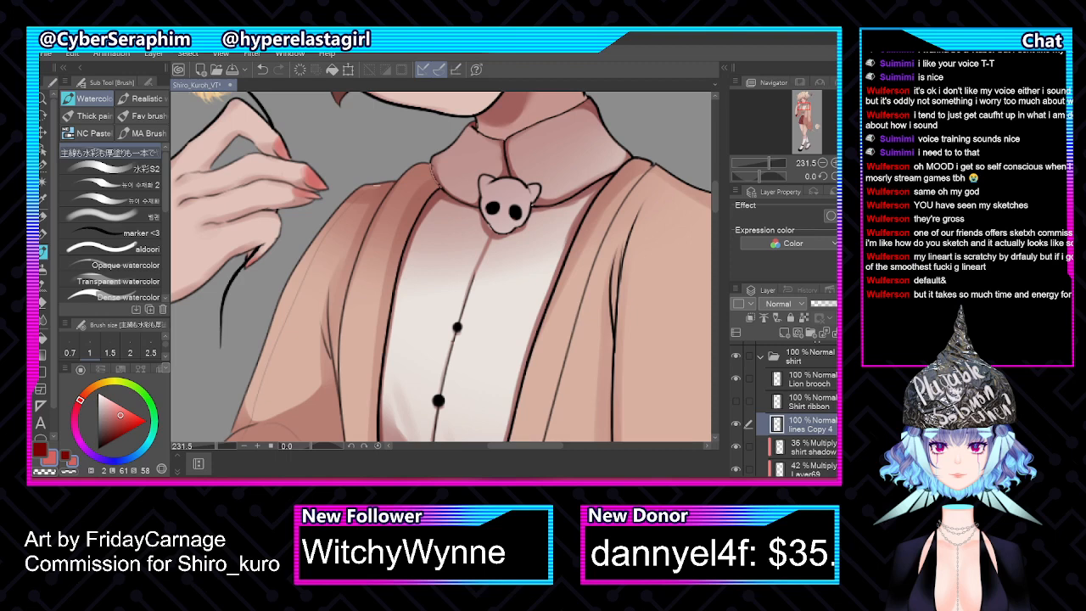
left_click(738, 379)
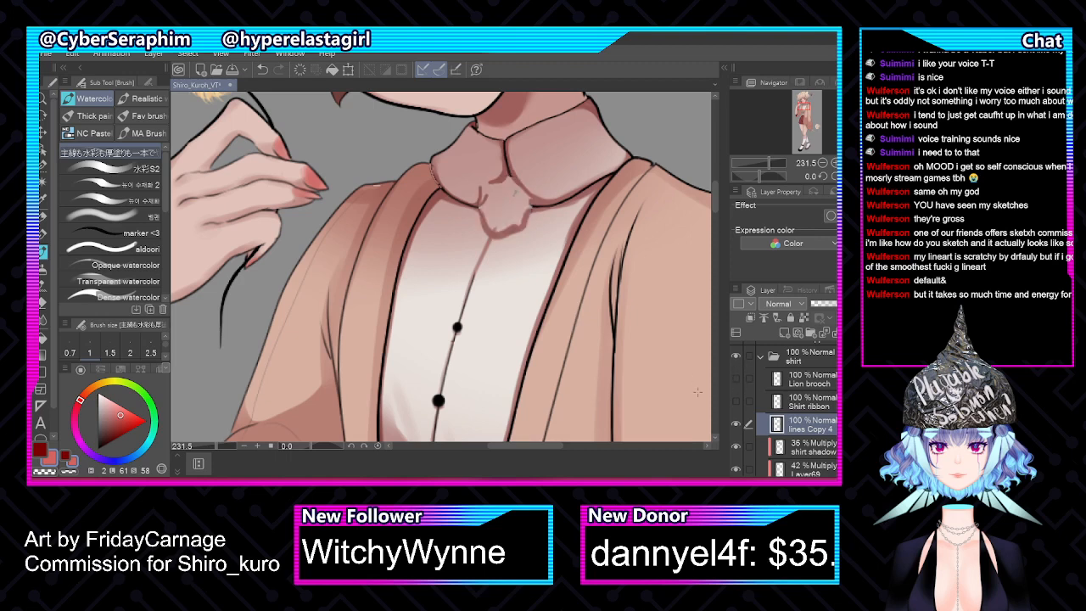
On lines Copy 4, draw the shirt's button line in black from above the upper button up into the area behind the brooch
scroll(459, 335, "up", 3)
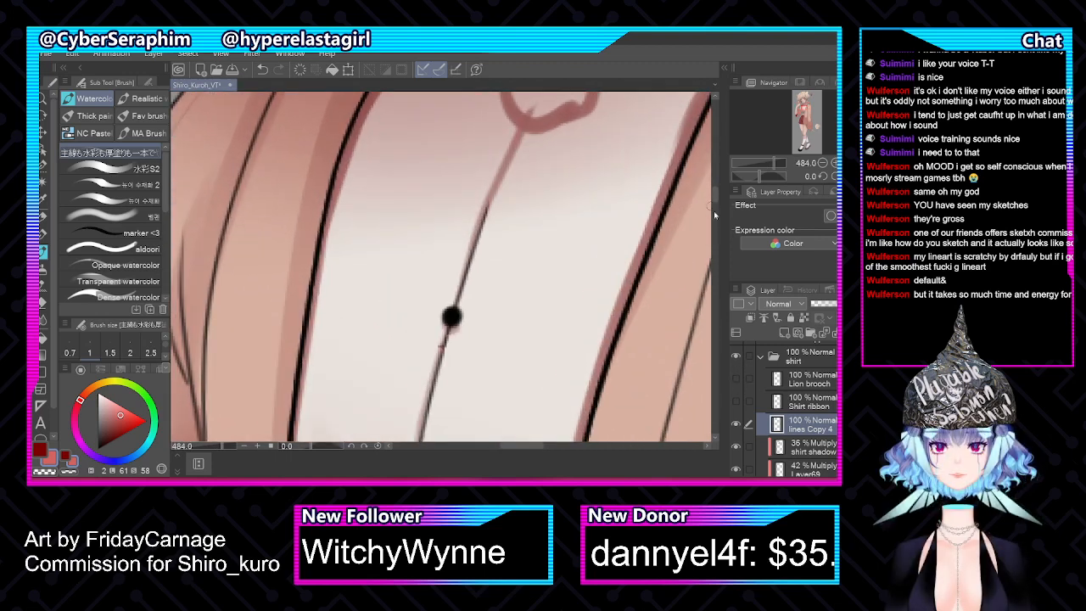
left_click_drag(714, 196, 714, 200)
left_click(75, 472)
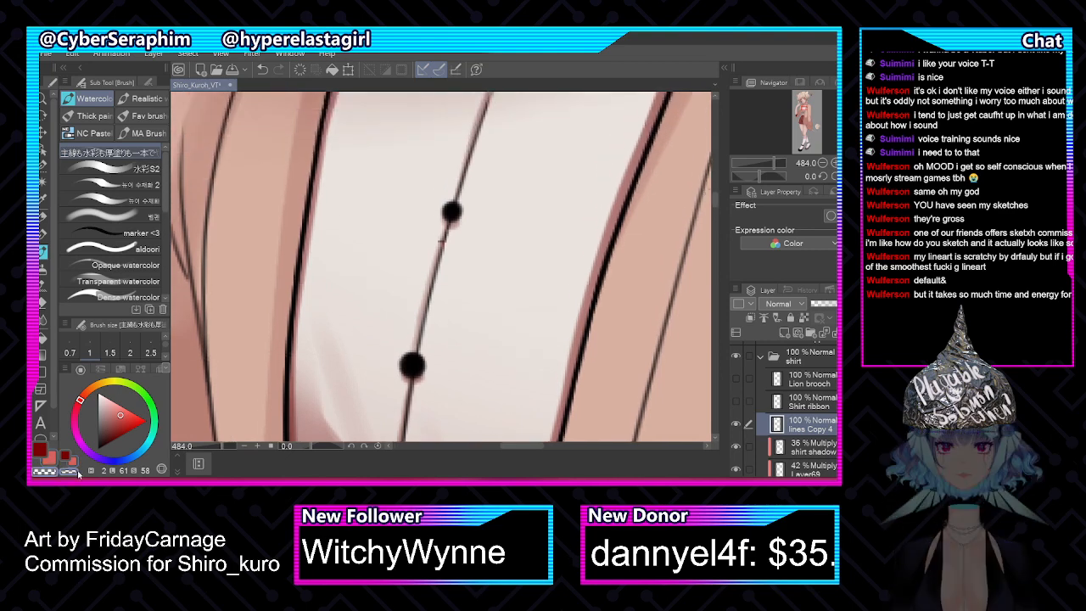
key("]")
key("]")
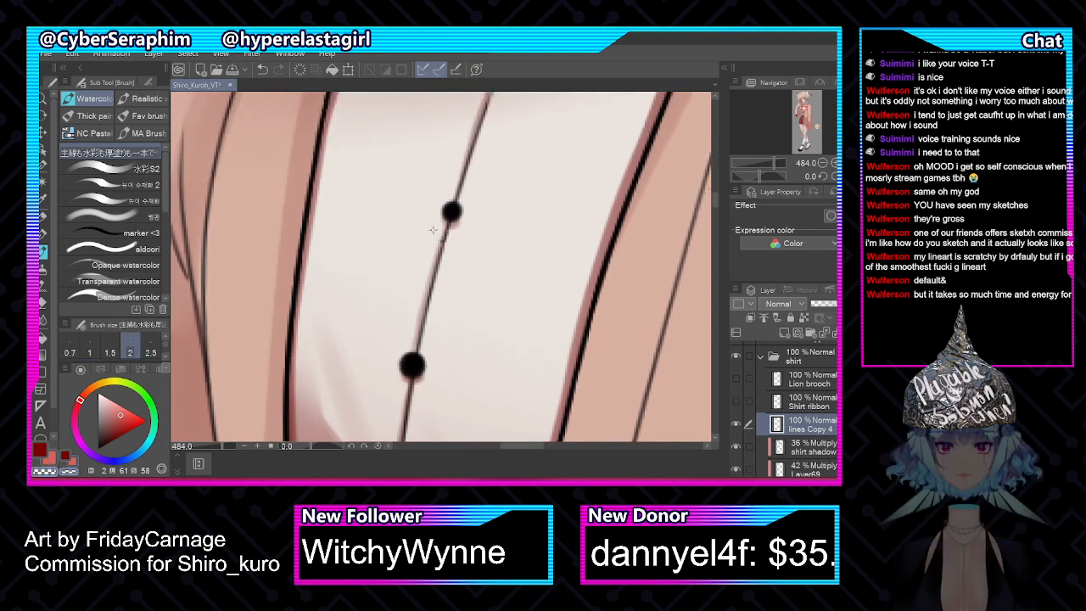
left_click_drag(102, 428, 99, 449)
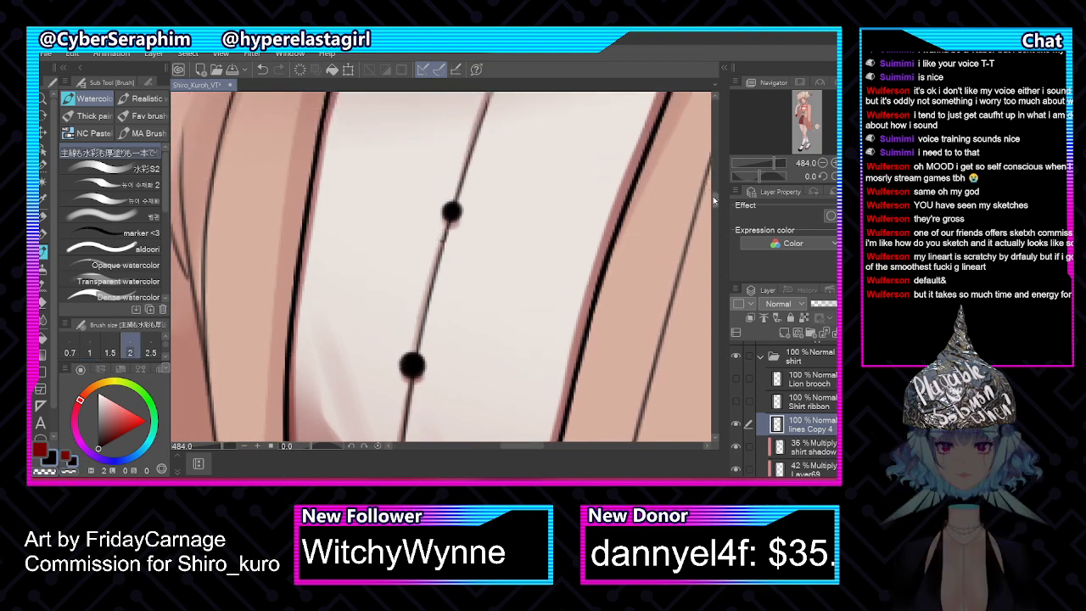
left_click_drag(713, 196, 723, 173)
key("shift+space")
mouse_move(711, 346)
left_mouse_down()
mouse_move(717, 190)
mouse_move(717, 214)
left_mouse_up()
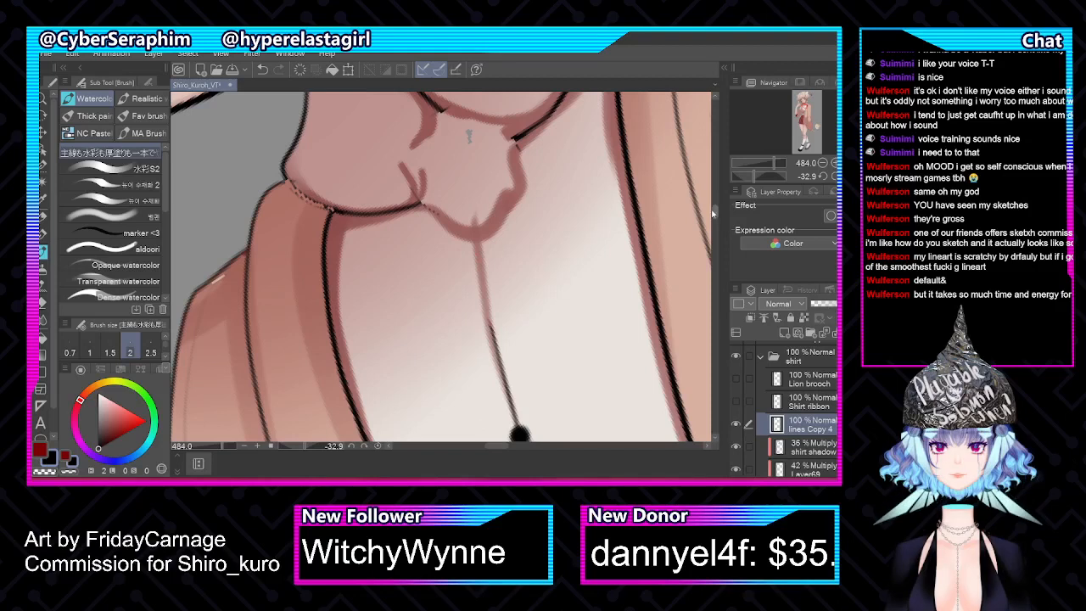
key("bracketright")
key("bracketright")
key("bracketright")
mouse_move(716, 214)
left_mouse_down()
mouse_move(713, 204)
mouse_move(714, 214)
left_mouse_up()
left_click_drag(469, 125, 473, 154)
left_click_drag(468, 115, 482, 258)
left_click_drag(474, 217, 497, 328)
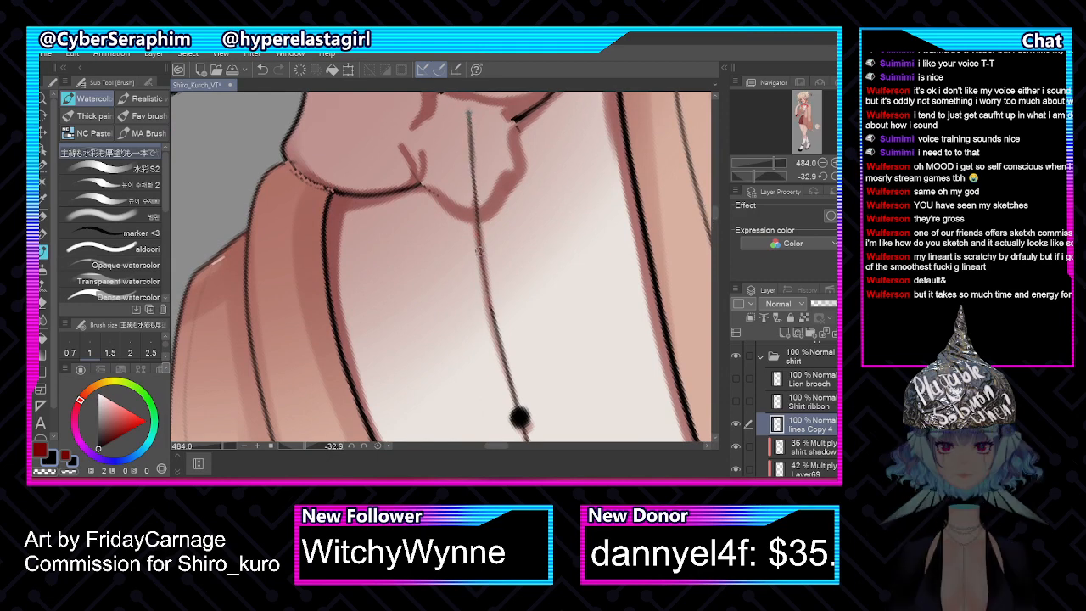
left_click_drag(480, 251, 499, 347)
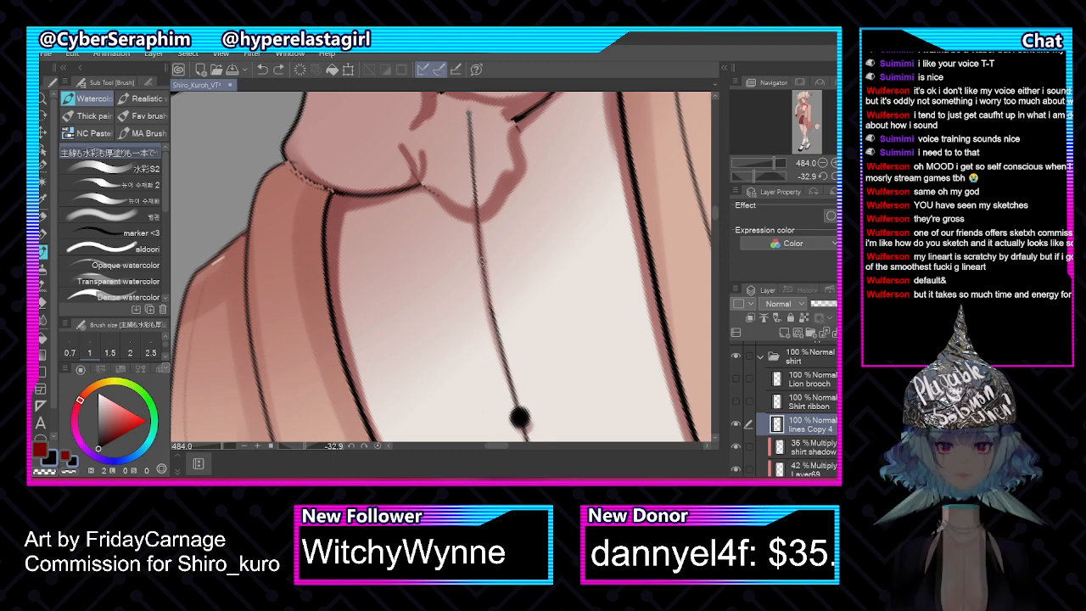
Examine the extended button line and the collar with the canvas upright, both close up and on the whole figure
scroll(712, 216, "up", 3)
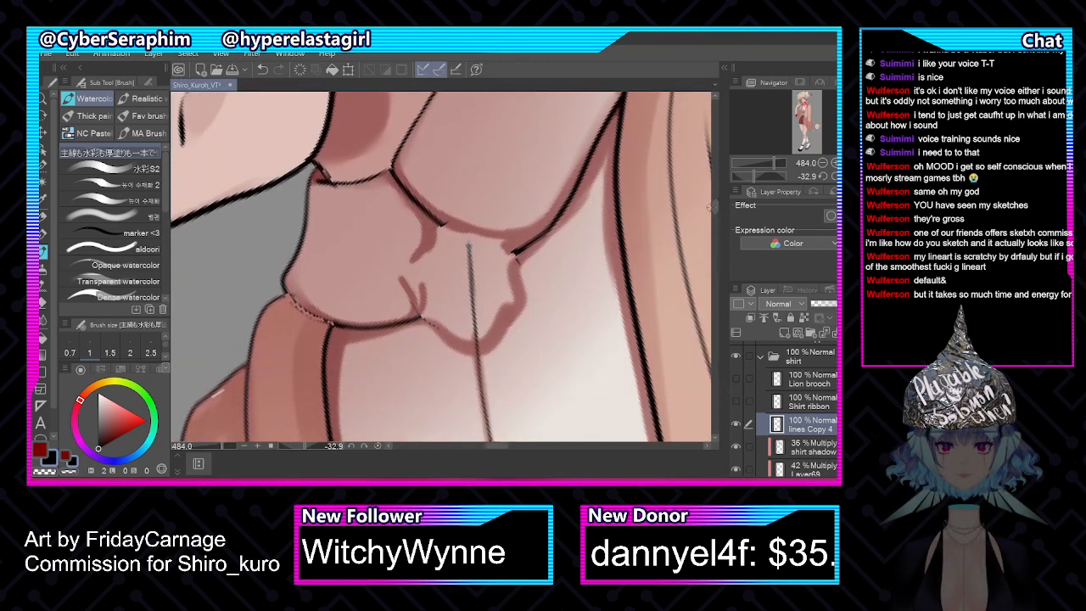
left_click(845, 176)
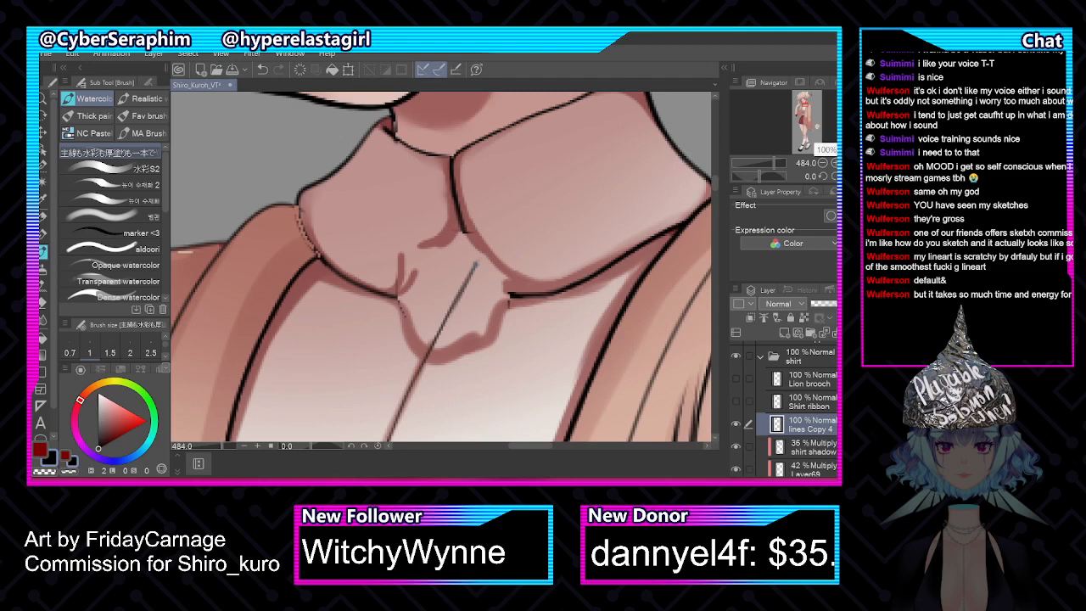
scroll(426, 212, "down", 3)
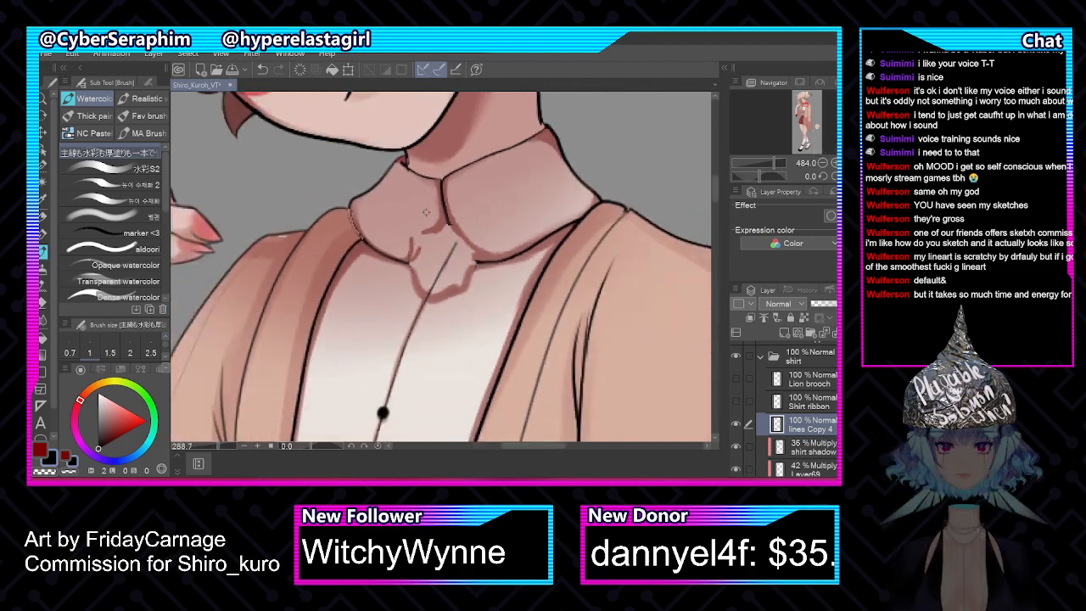
scroll(426, 211, "up", 1)
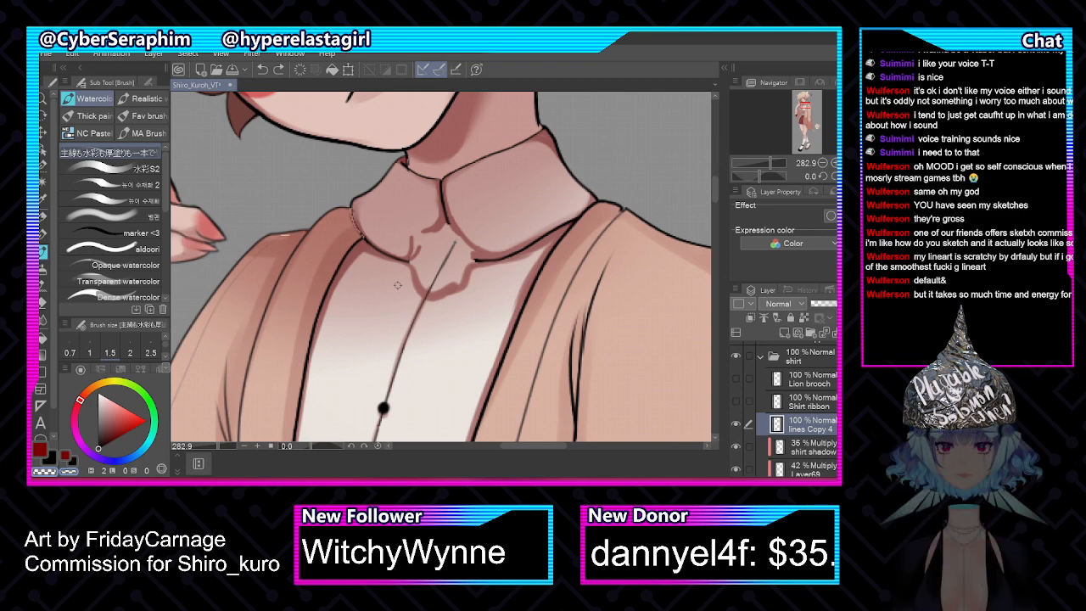
scroll(397, 285, "down", 5)
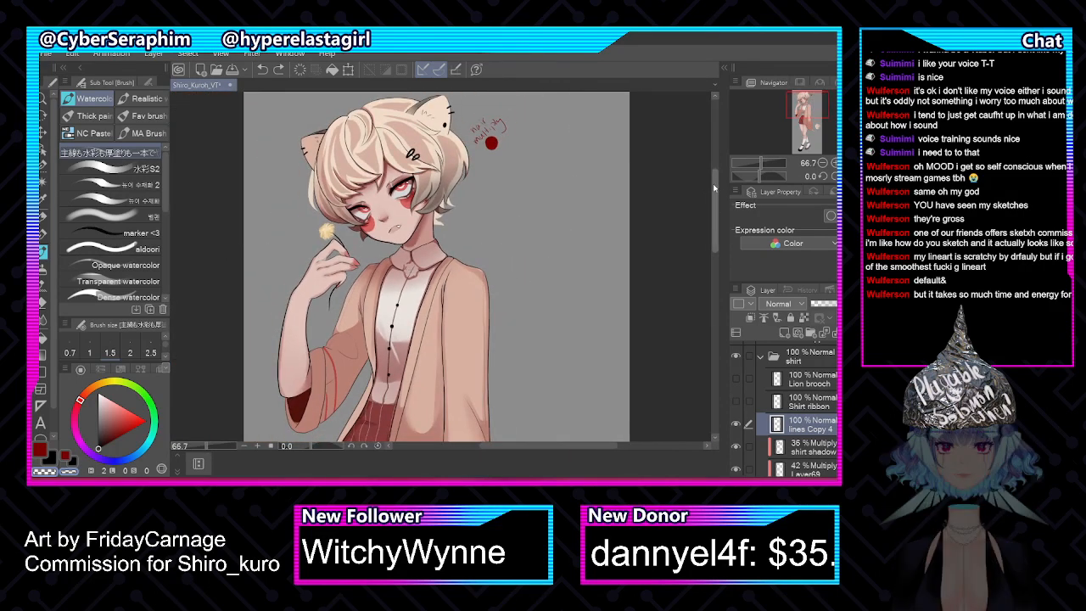
mouse_move(717, 190)
left_mouse_down()
mouse_move(714, 222)
mouse_move(712, 180)
left_mouse_up()
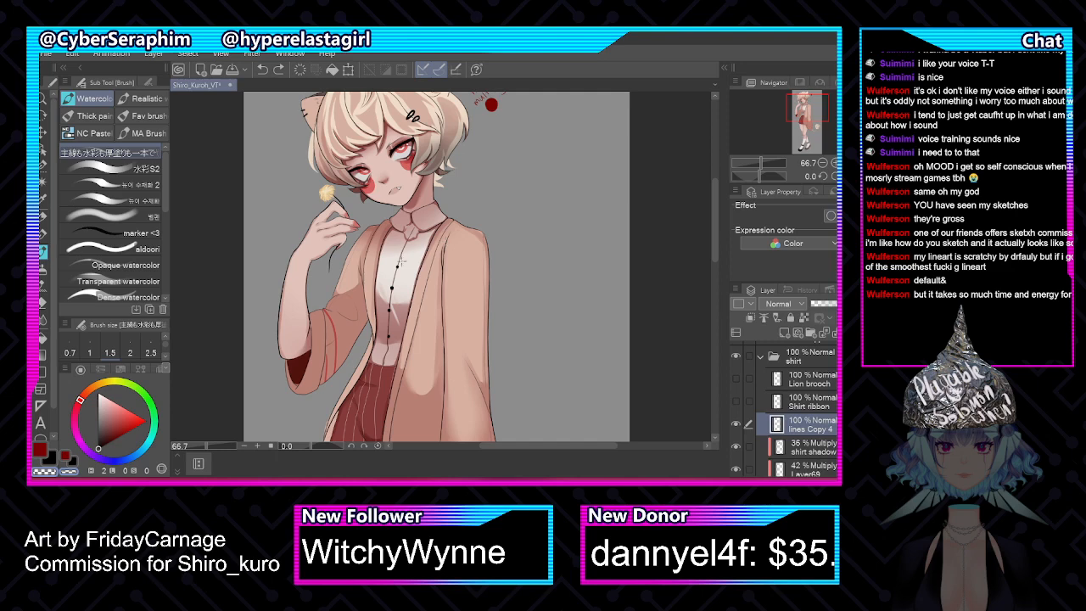
scroll(401, 260, "up", 5)
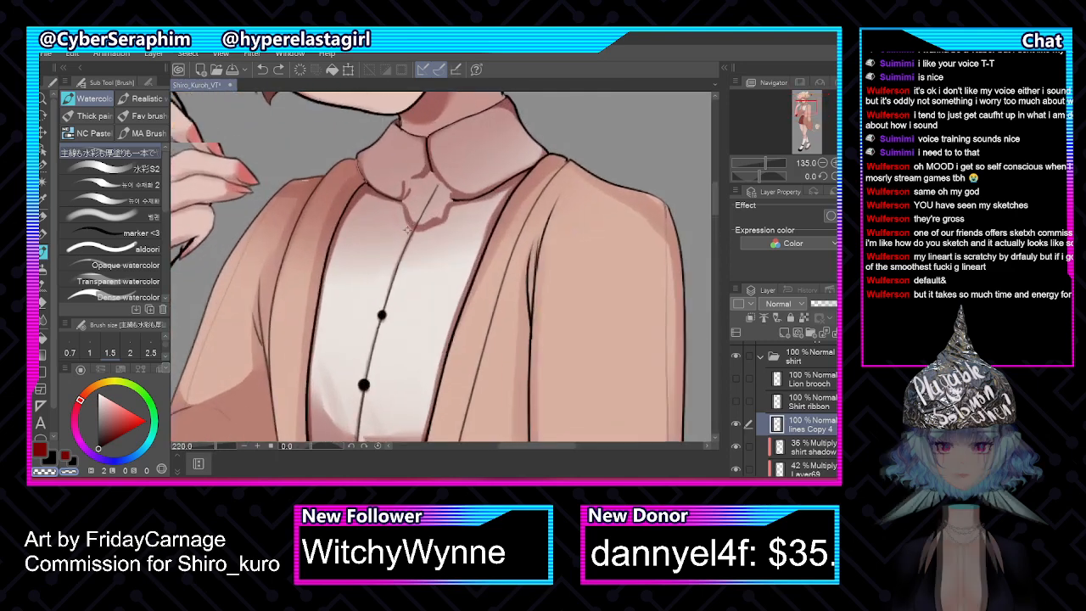
scroll(408, 229, "up", 1)
Make Layer12 the active layer, sample the shirt's off-white as the paint color, and set the brush size to 2.5
scroll(785, 408, "down", 5)
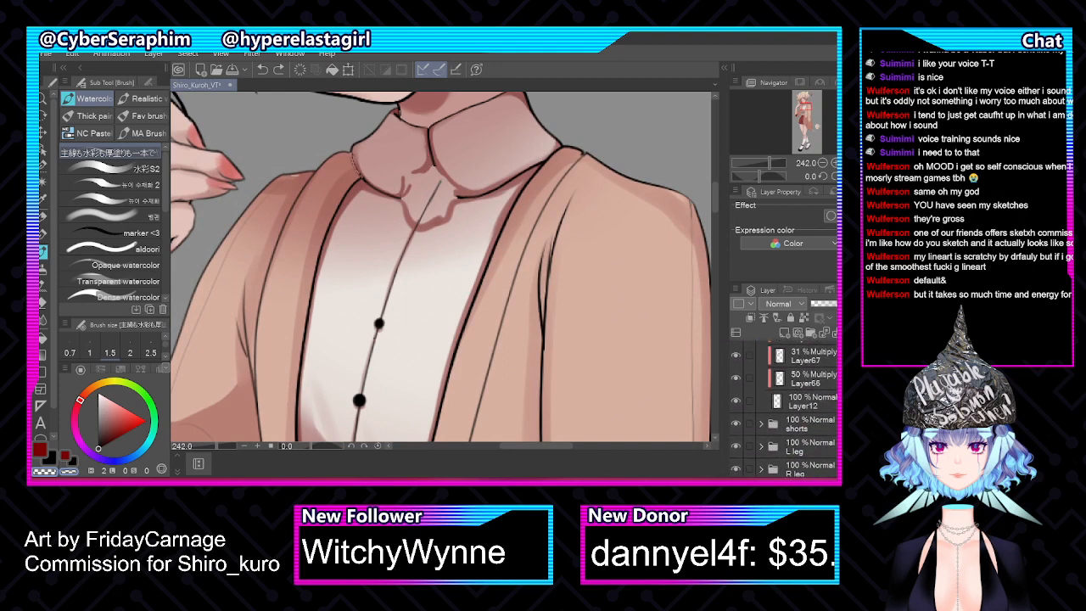
left_click(802, 402)
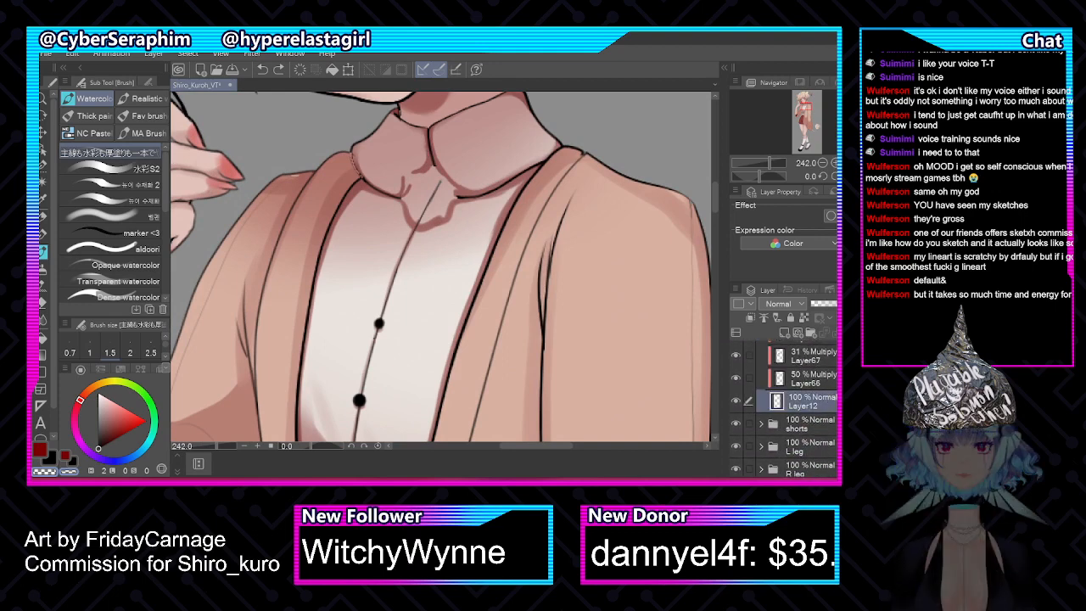
left_click(356, 314, "alt")
key("]")
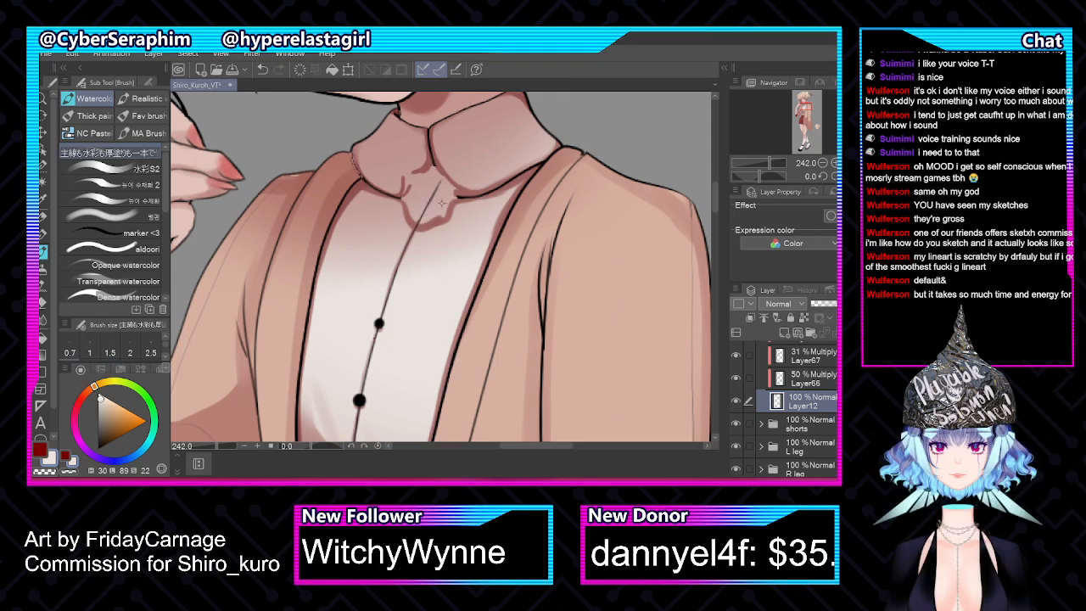
key("]")
Show the Shirt ribbon and Lion brooch layers again
scroll(783, 407, "up", 5)
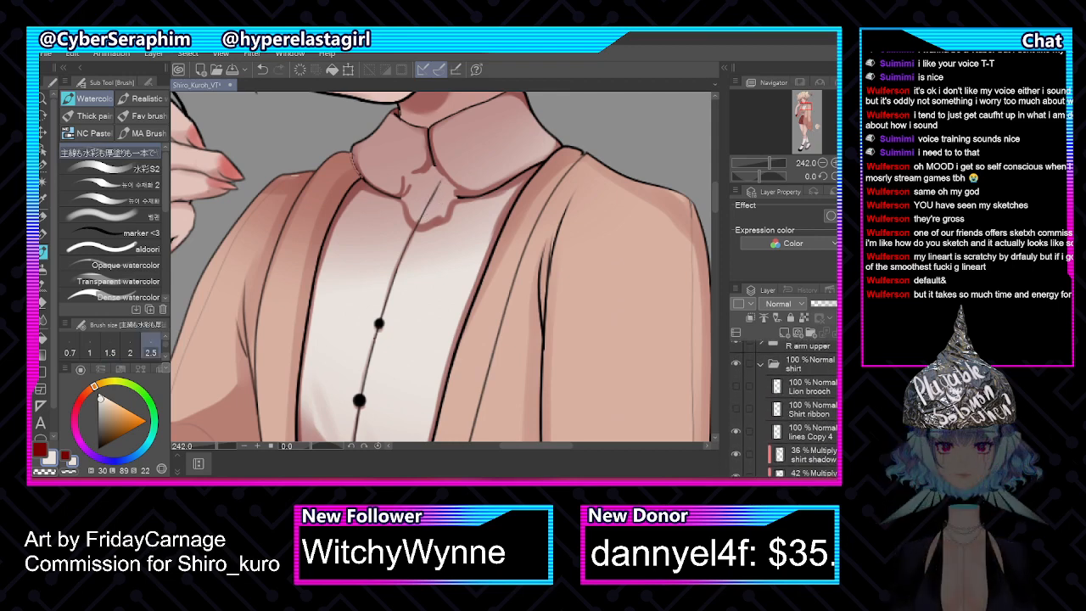
scroll(784, 408, "down", 1)
left_click(736, 410)
left_click(737, 389)
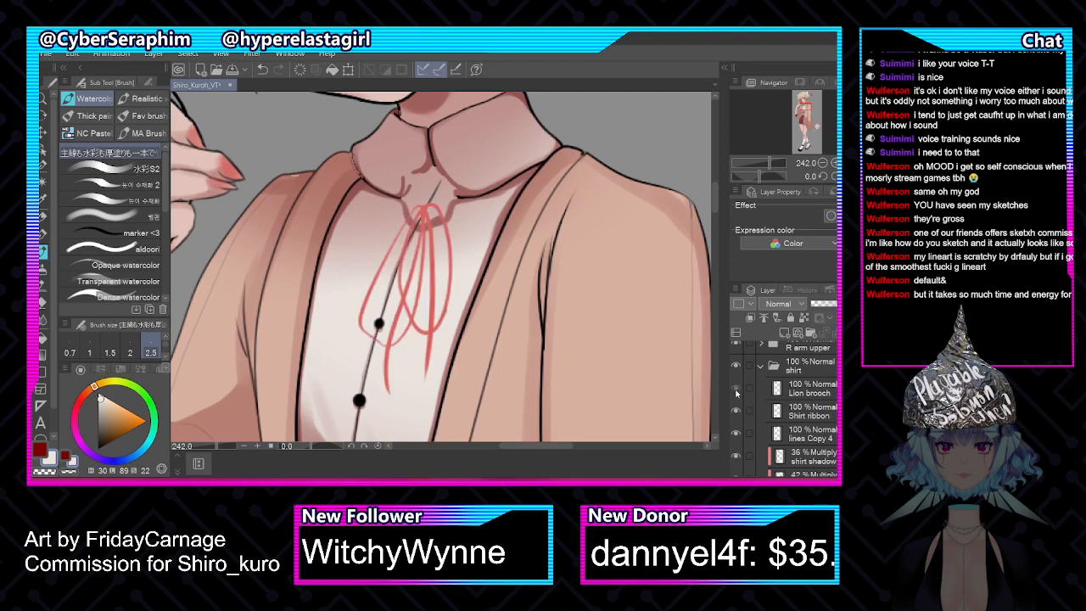
Create a new layer folder directly above the shirt folder and name it Shirt Collar
left_click(823, 374)
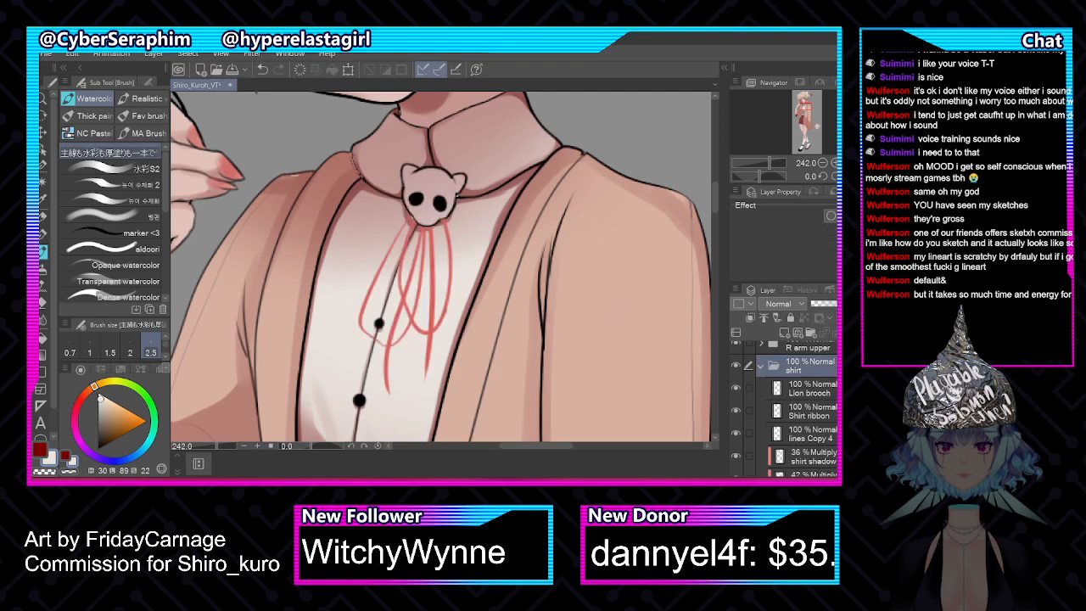
scroll(783, 407, "up", 2)
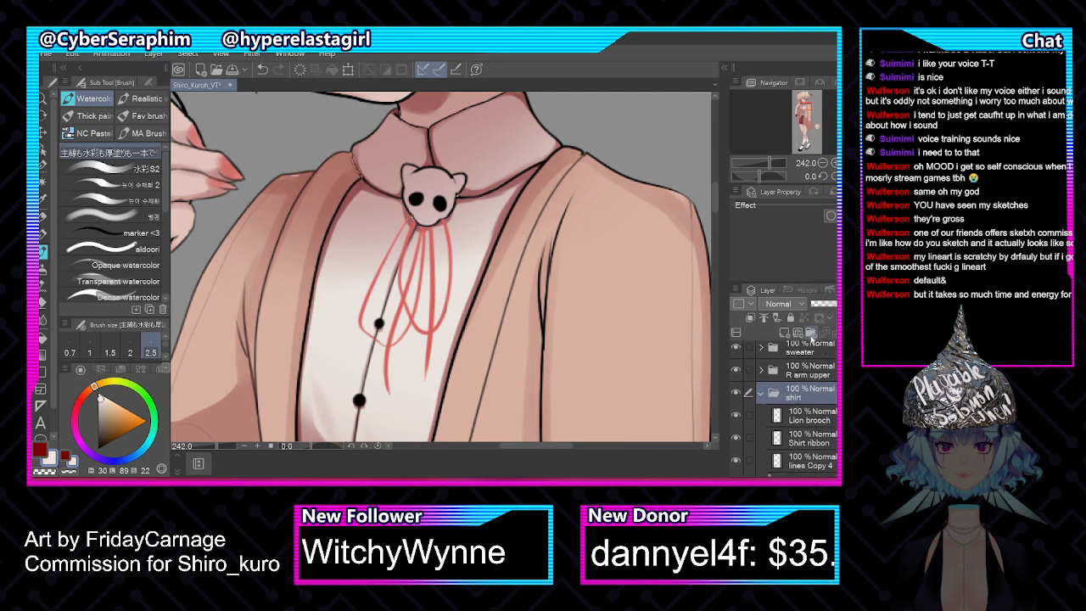
left_click(813, 332)
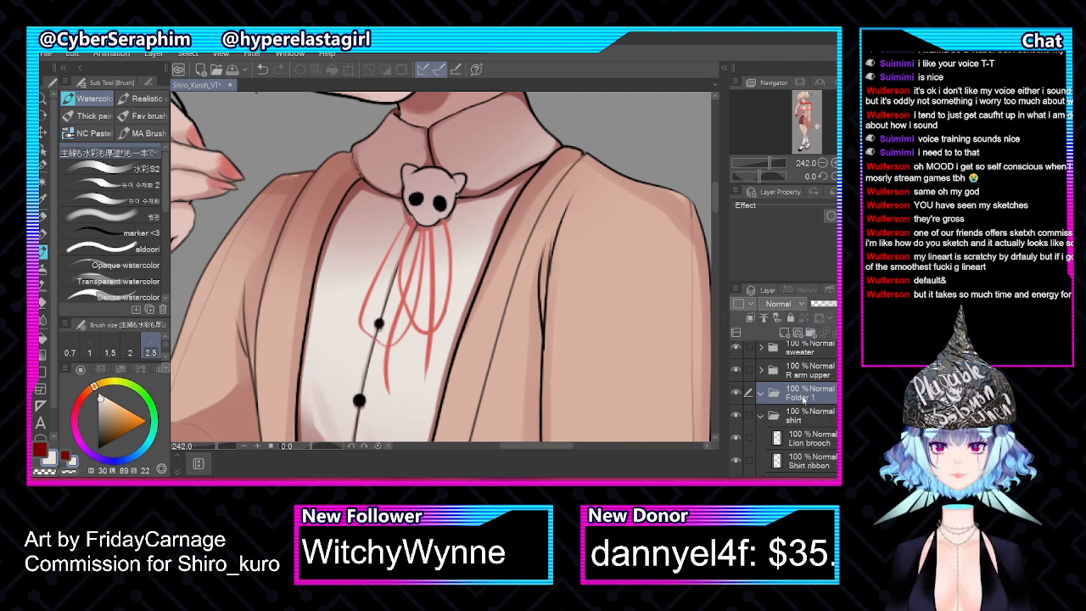
double_click(806, 394)
type("Shir")
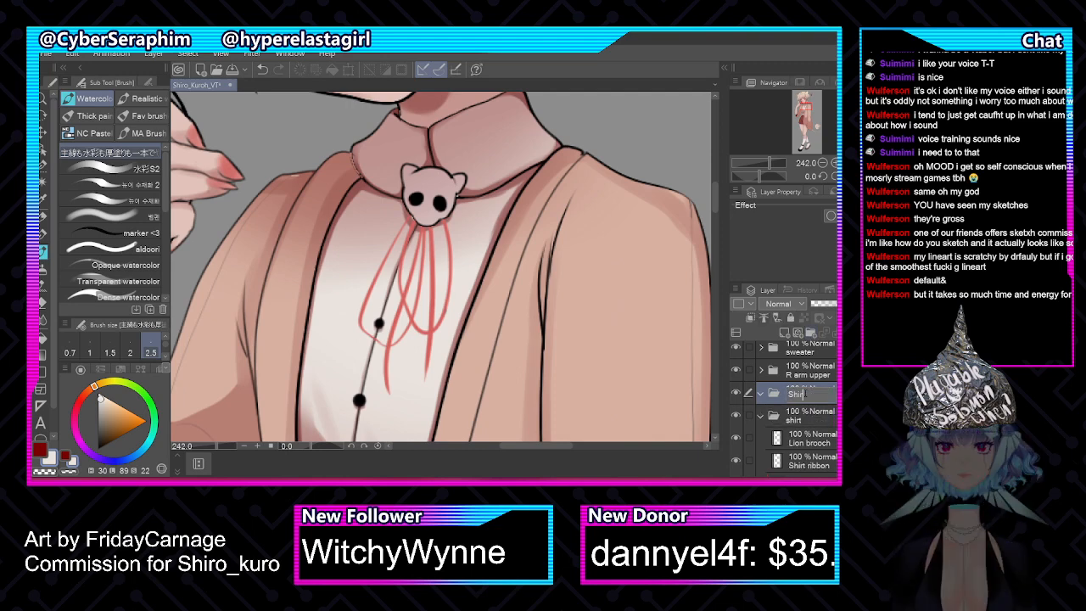
type("t collar")
key("Return")
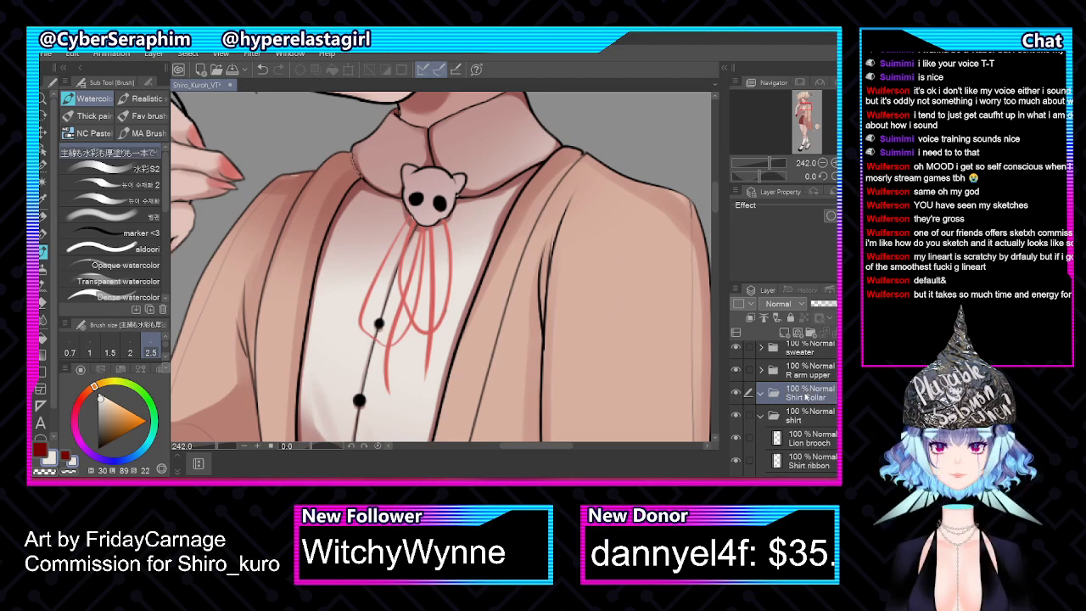
Move the Lion brooch and Shirt ribbon layers together from the shirt folder into the Shirt Collar folder
left_click(811, 438)
left_click(815, 460, "shift")
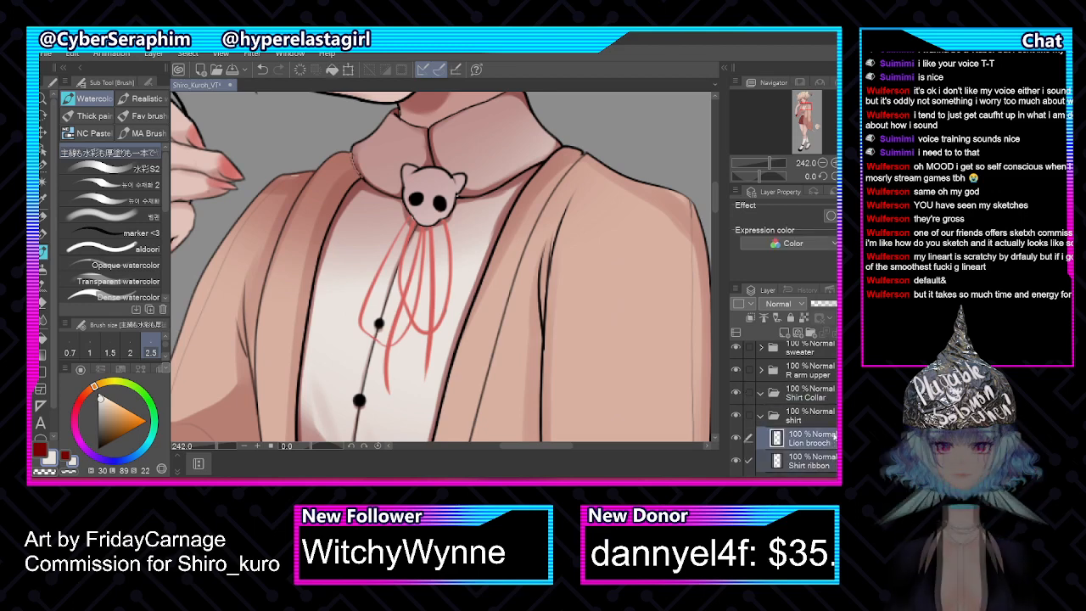
left_click_drag(835, 444, 835, 388)
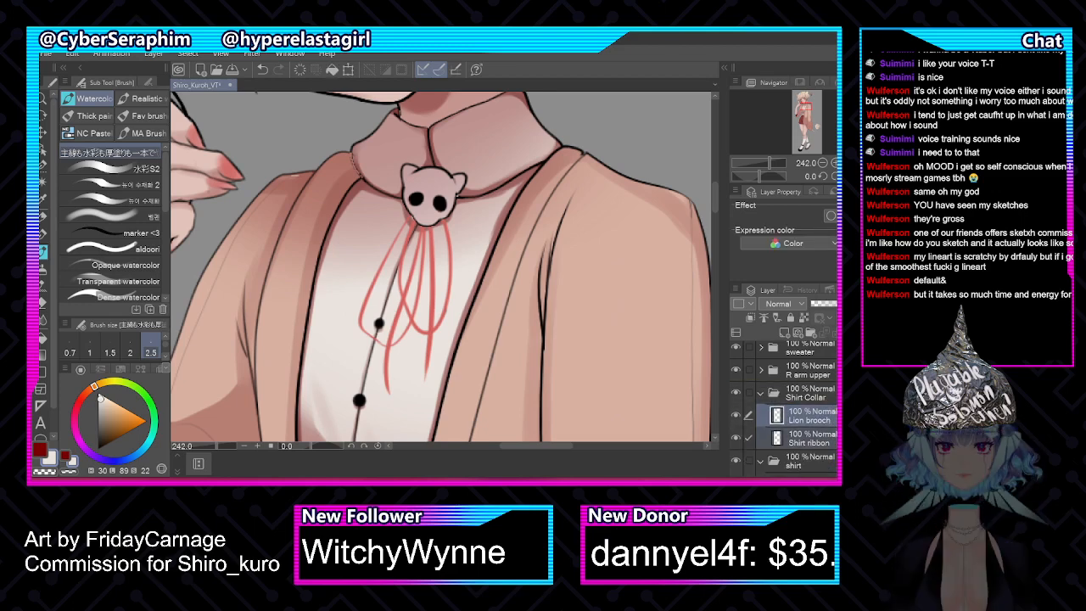
Make lines Copy 4 the active layer and hide the Shirt Collar folder
scroll(835, 387, "down", 2)
left_click(825, 389)
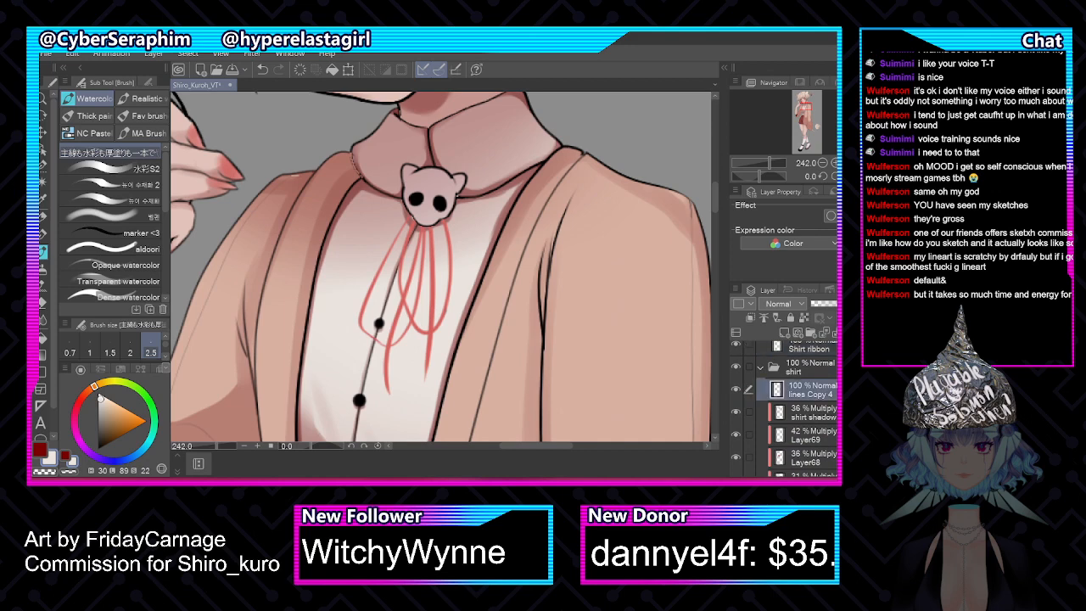
scroll(789, 407, "up", 2)
left_click(736, 348)
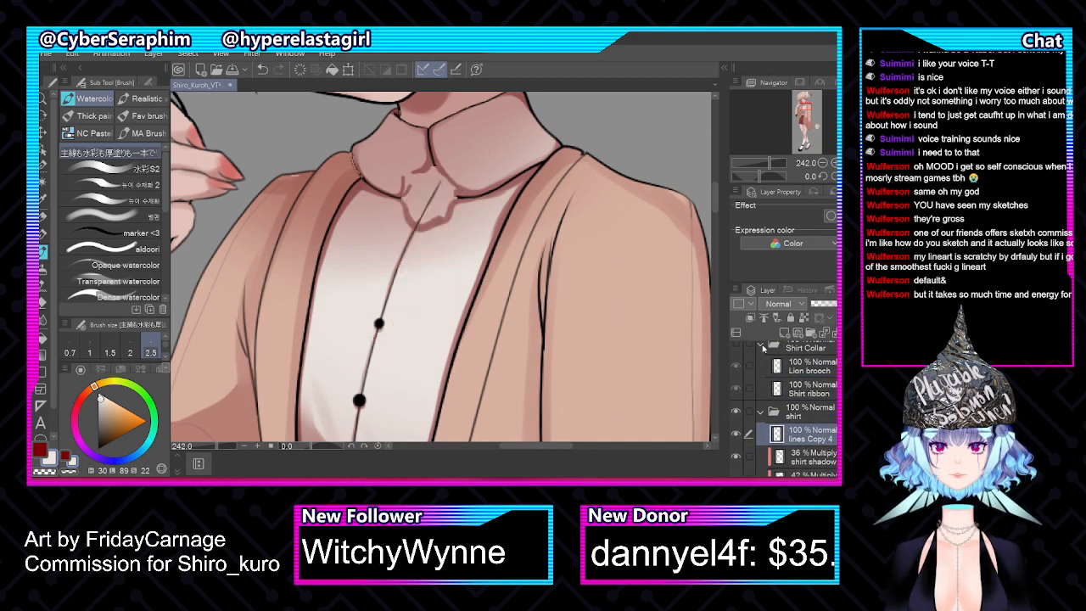
Trace the shirt collar's lower, outer and upper edges with the Selection pen to enclose both collar flaps
scroll(502, 196, "up", 2)
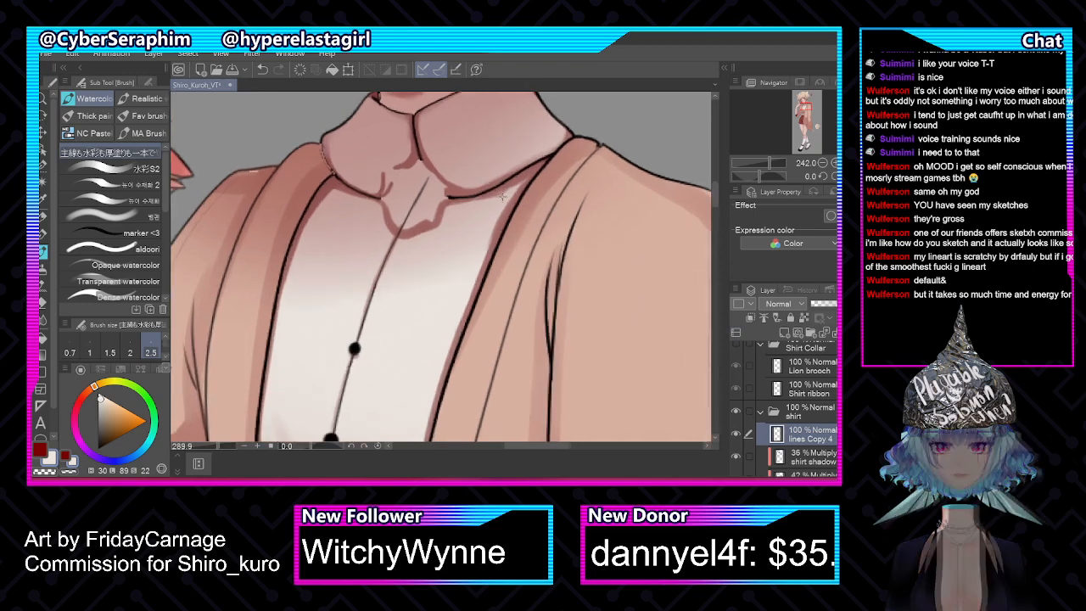
left_click_drag(713, 187, 713, 180)
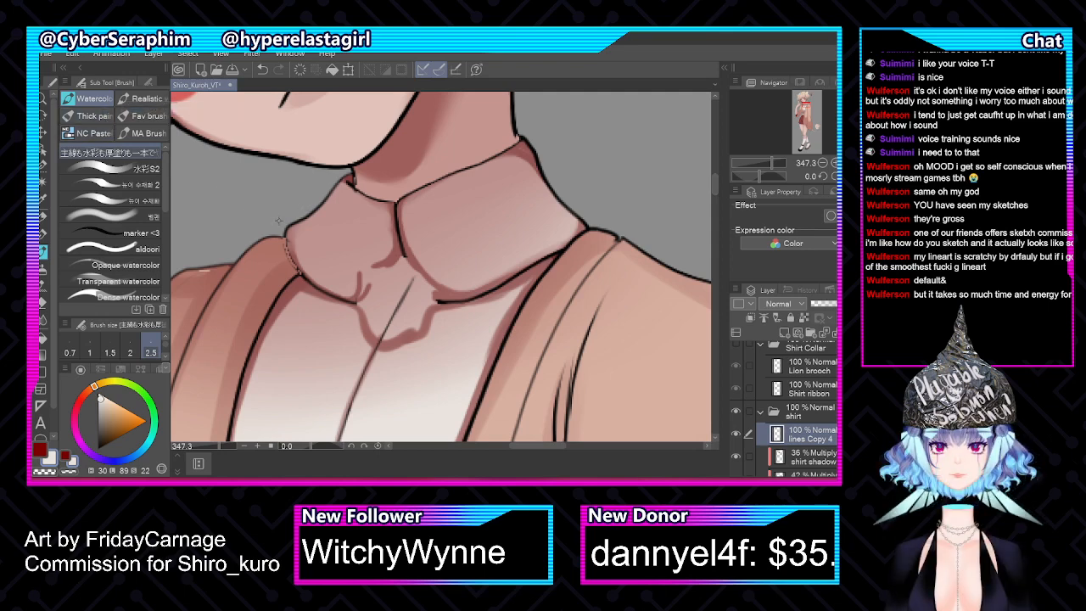
left_click(47, 165)
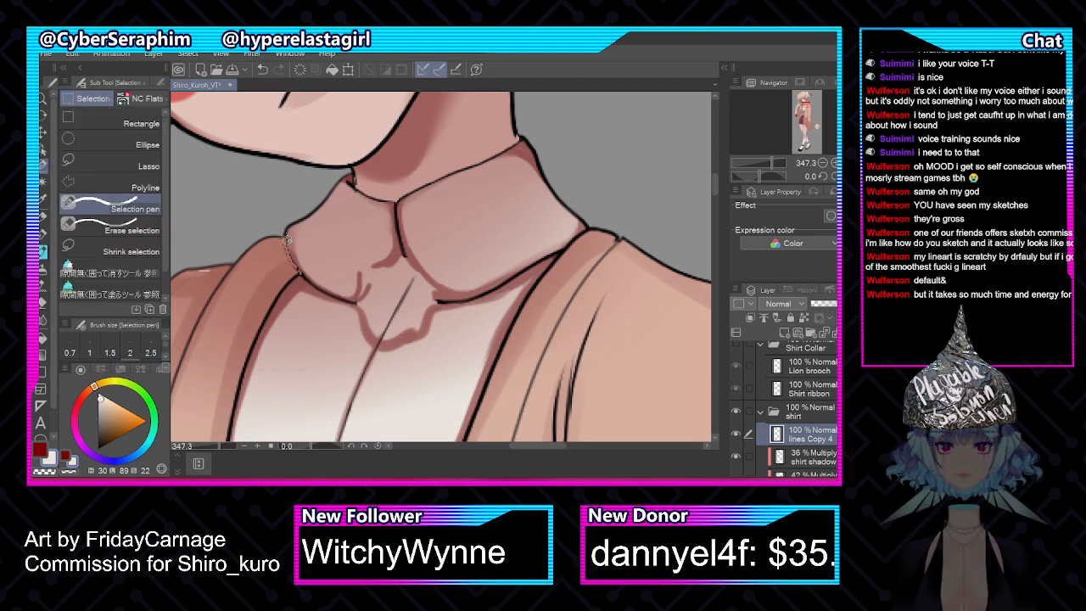
mouse_move(287, 225)
left_mouse_down()
mouse_move(301, 273)
mouse_move(358, 302)
left_mouse_up()
key("h")
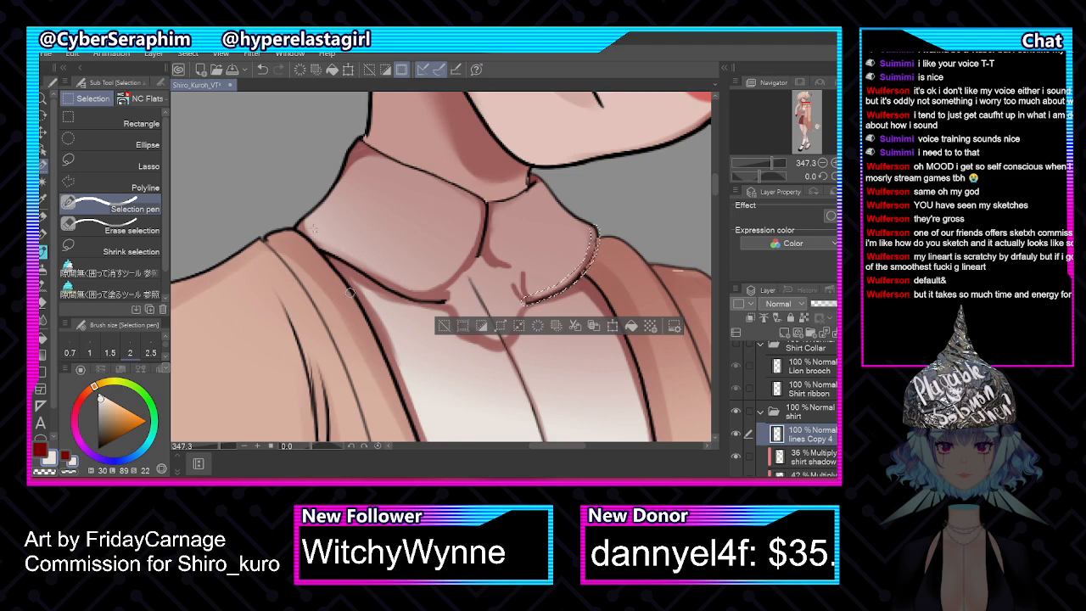
mouse_move(322, 246)
left_mouse_down()
mouse_move(396, 294)
mouse_move(444, 302)
left_mouse_up()
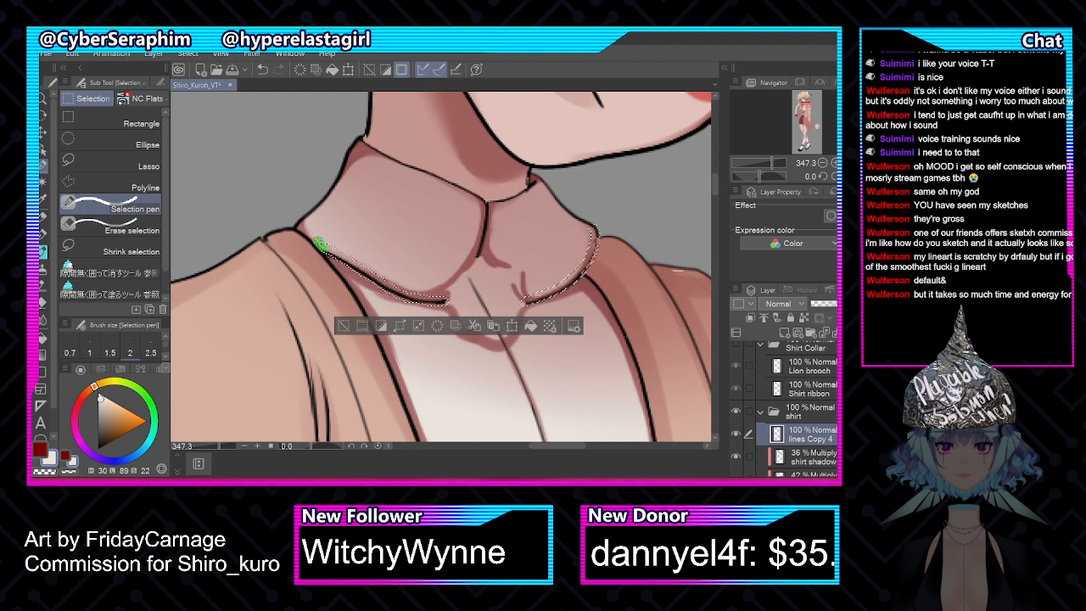
left_click_drag(319, 244, 293, 224)
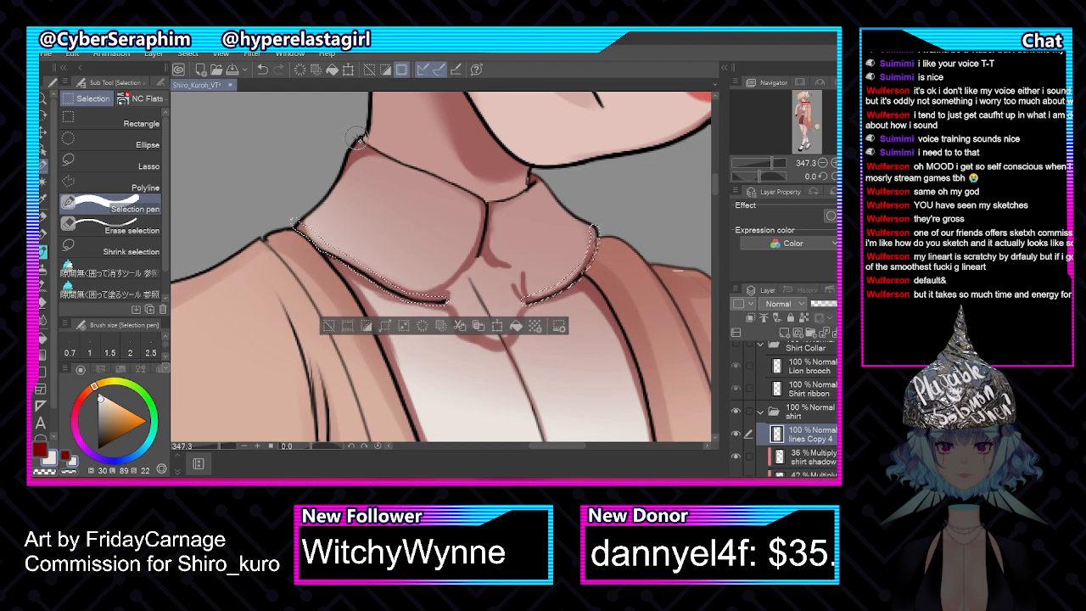
mouse_move(359, 138)
left_mouse_down()
mouse_move(336, 191)
mouse_move(302, 221)
mouse_move(364, 148)
mouse_move(482, 193)
mouse_move(540, 183)
mouse_move(584, 224)
left_mouse_up()
key("h")
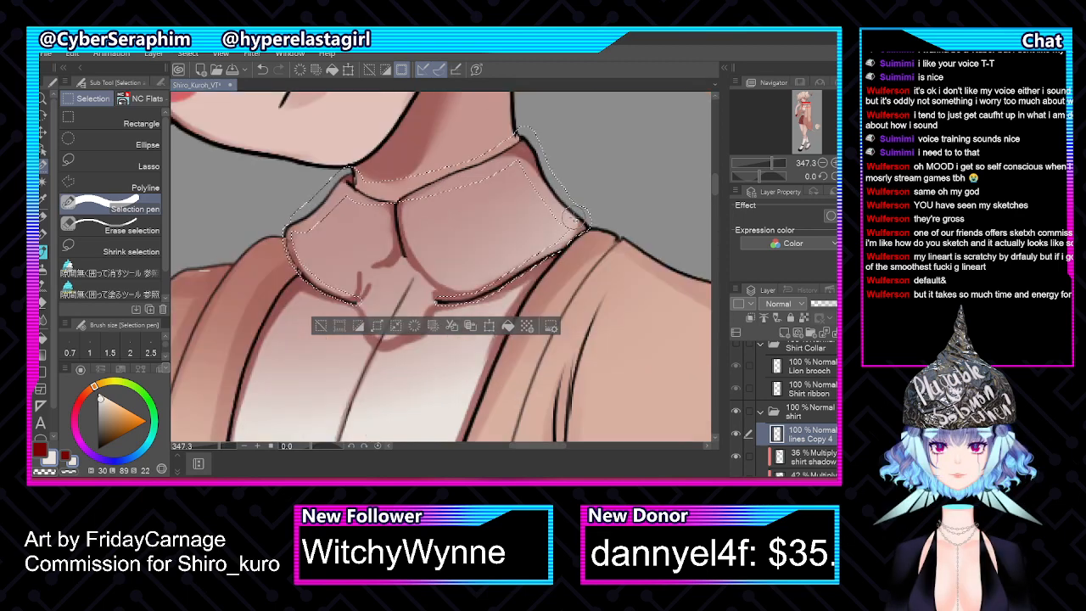
Extend the selection across the collar's open lower gap and the insides of both flaps so the whole collar is selected
left_click_drag(355, 288, 453, 292)
mouse_move(351, 180)
left_mouse_down()
mouse_move(299, 238)
mouse_move(335, 276)
mouse_move(348, 289)
mouse_move(329, 223)
mouse_move(359, 277)
mouse_move(344, 216)
mouse_move(370, 275)
mouse_move(404, 230)
mouse_move(407, 259)
mouse_move(433, 276)
left_mouse_up()
mouse_move(522, 157)
left_mouse_down()
mouse_move(415, 210)
mouse_move(405, 257)
mouse_move(482, 280)
mouse_move(562, 227)
mouse_move(534, 182)
mouse_move(484, 180)
mouse_move(480, 211)
mouse_move(428, 240)
left_mouse_up()
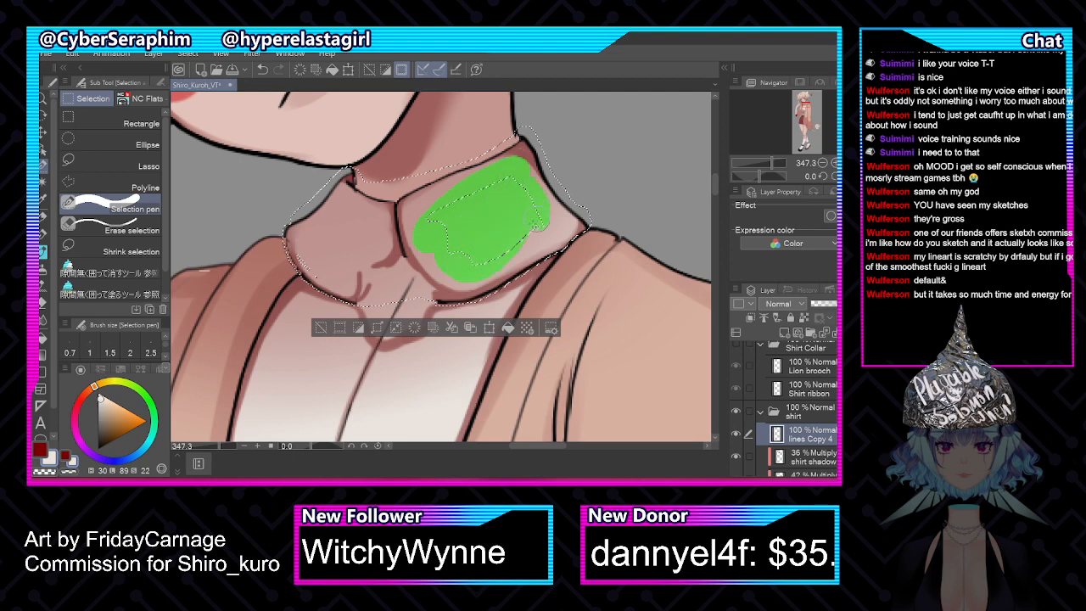
left_click_drag(536, 217, 533, 219)
Select all the shirt folder's layers from lines Copy 4 down to Layer12 and cut the selected collar area out of them
scroll(517, 231, "down", 4)
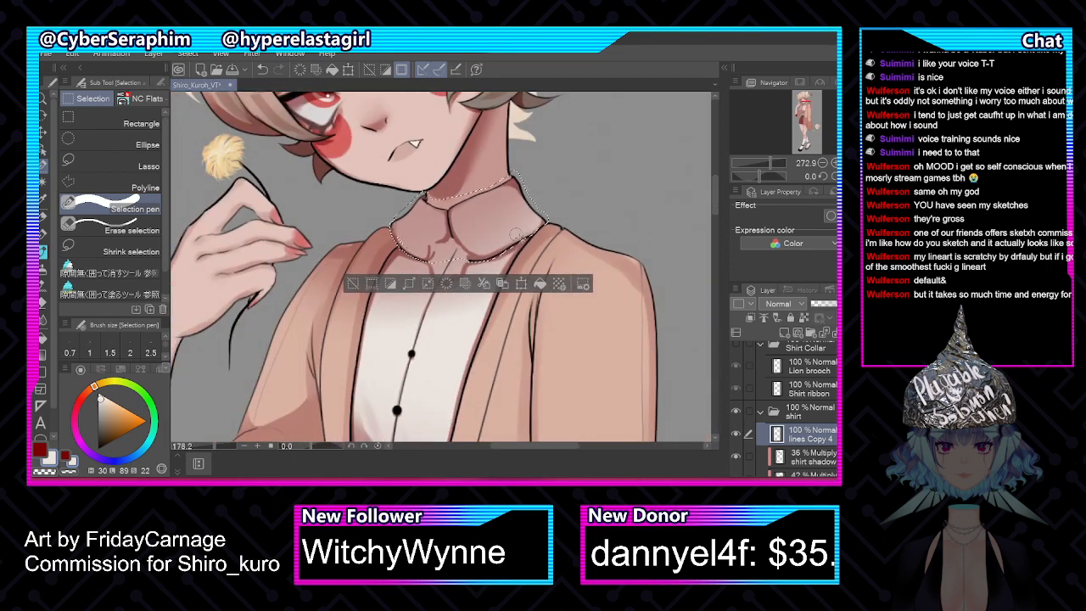
scroll(515, 231, "down", 3)
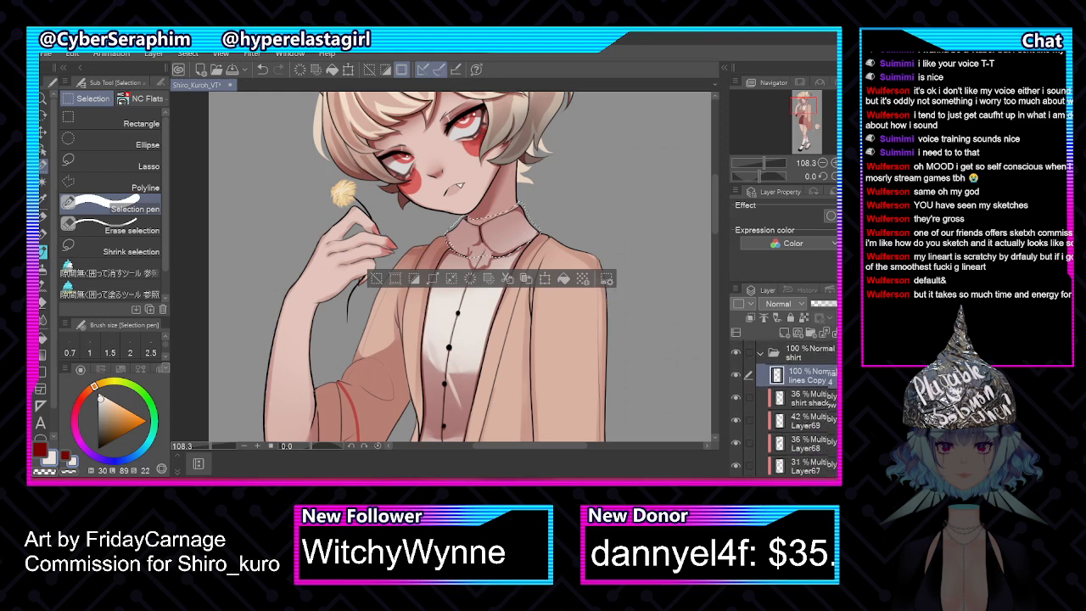
scroll(785, 408, "down", 3)
left_click(828, 392, "shift")
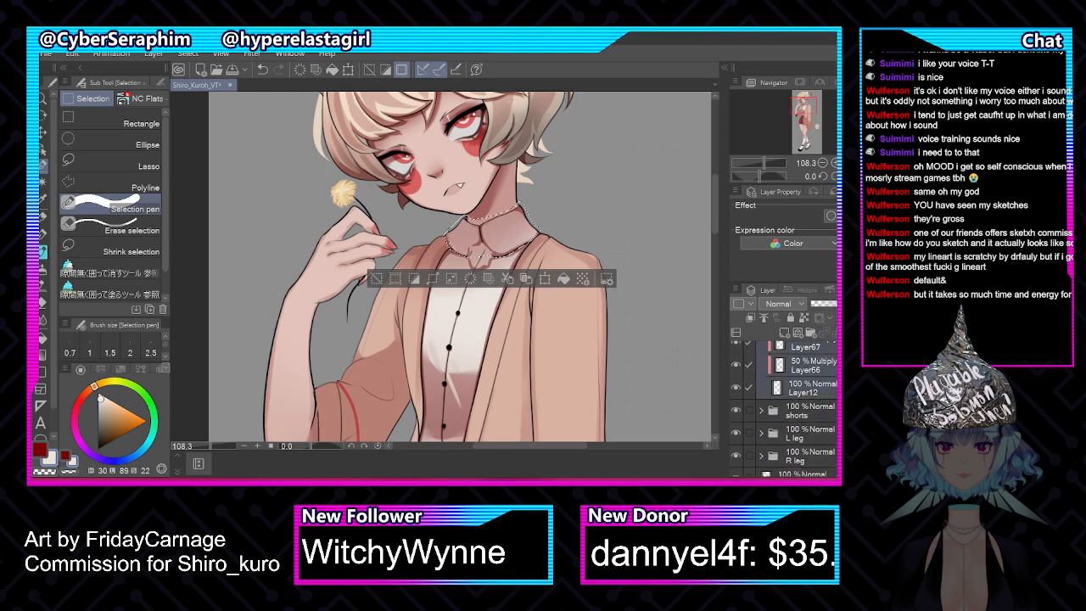
scroll(785, 407, "up", 3)
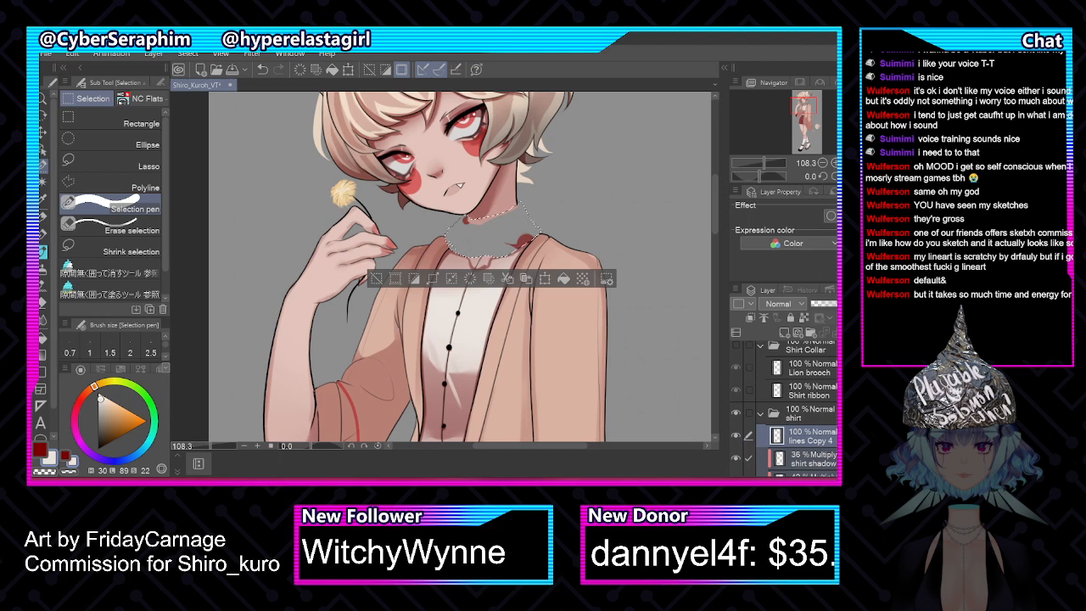
Show the Shirt Collar folder, add a subfolder named Collar below Shirt ribbon, and paste the cut collar layers into it
left_click(833, 395)
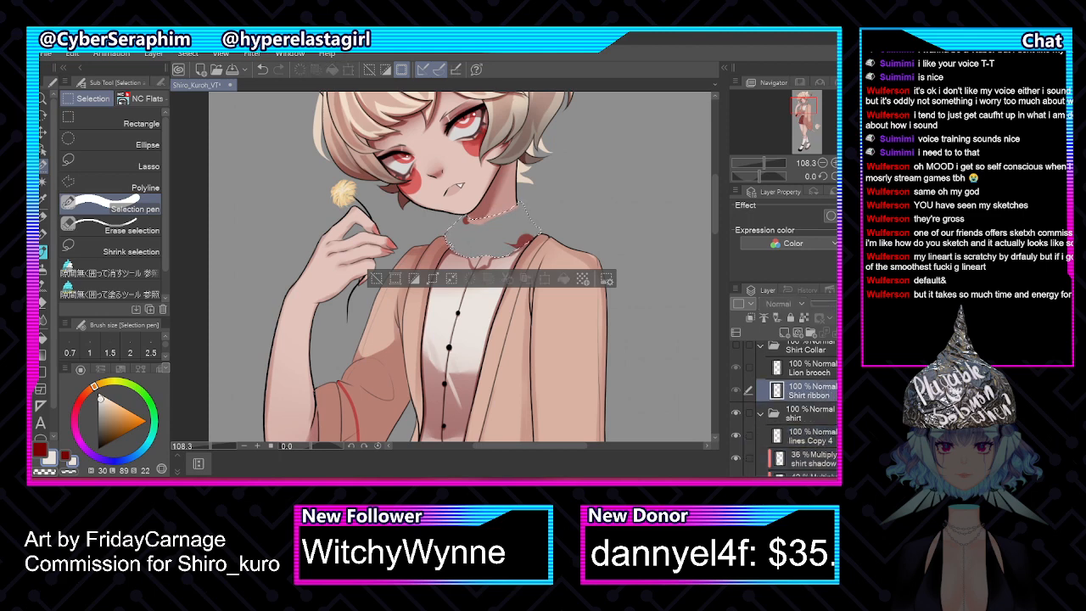
left_click(738, 349)
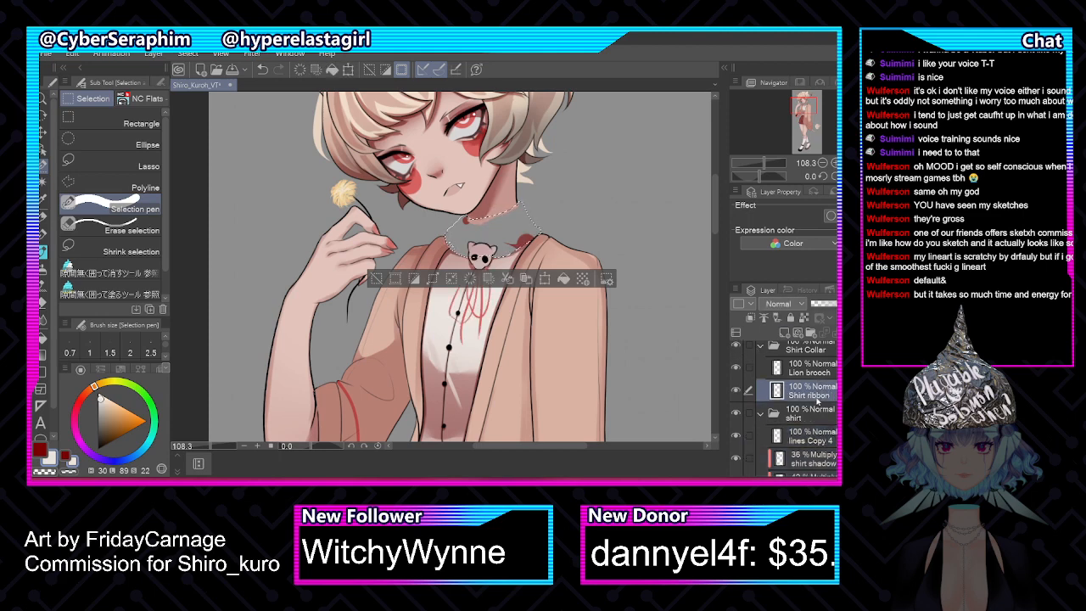
left_click(812, 332)
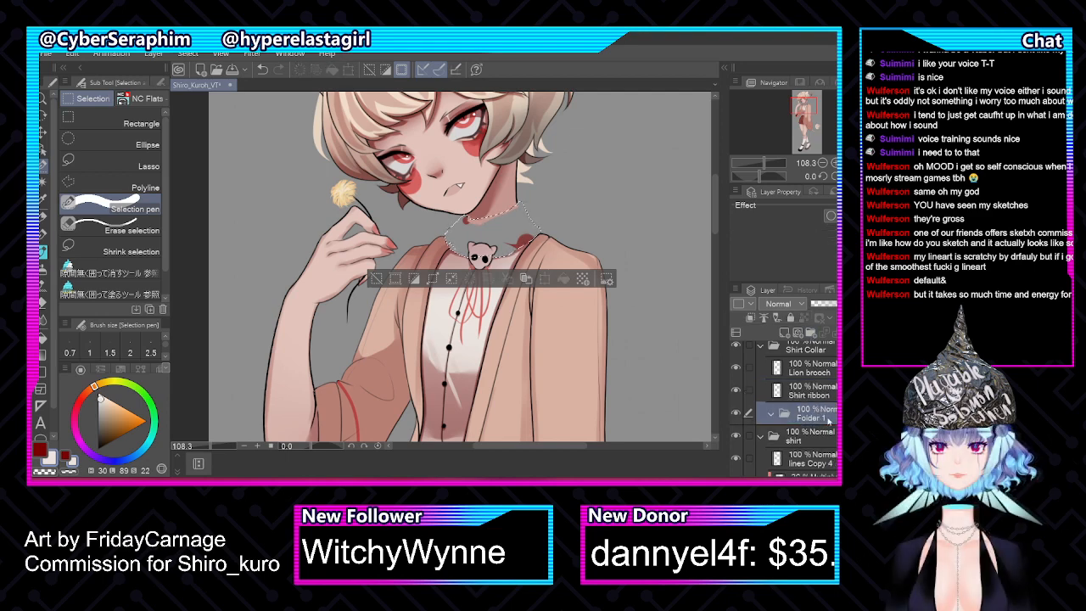
key("ctrl+v")
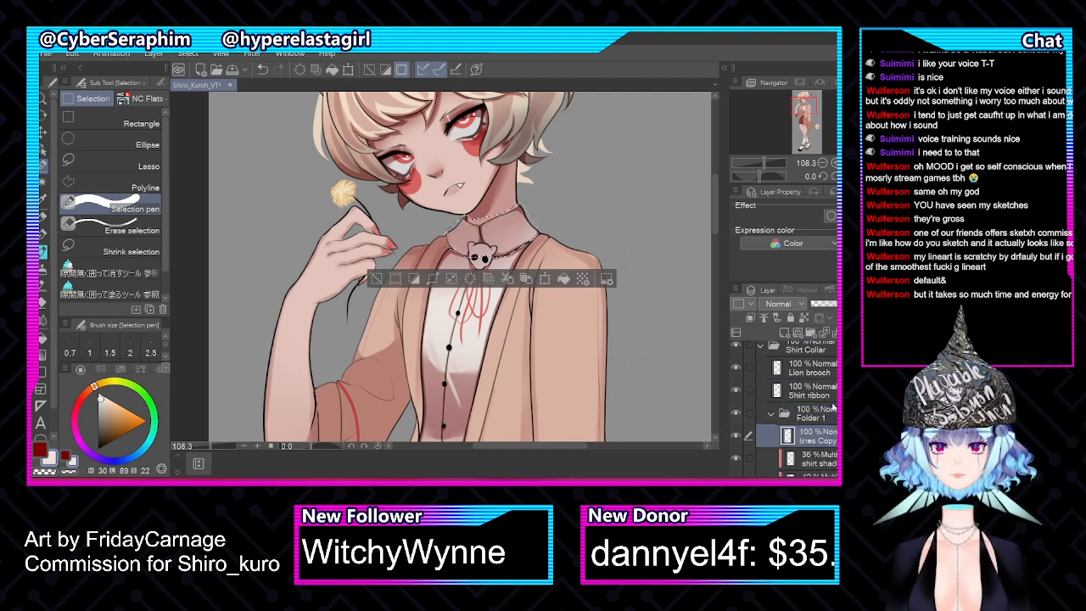
double_click(812, 415)
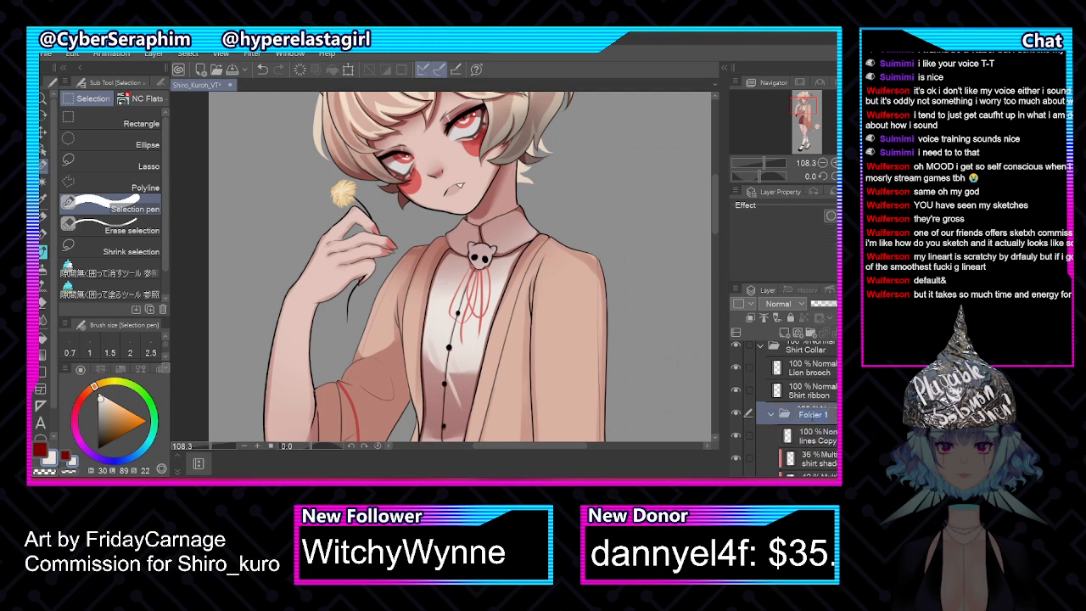
type("Collar")
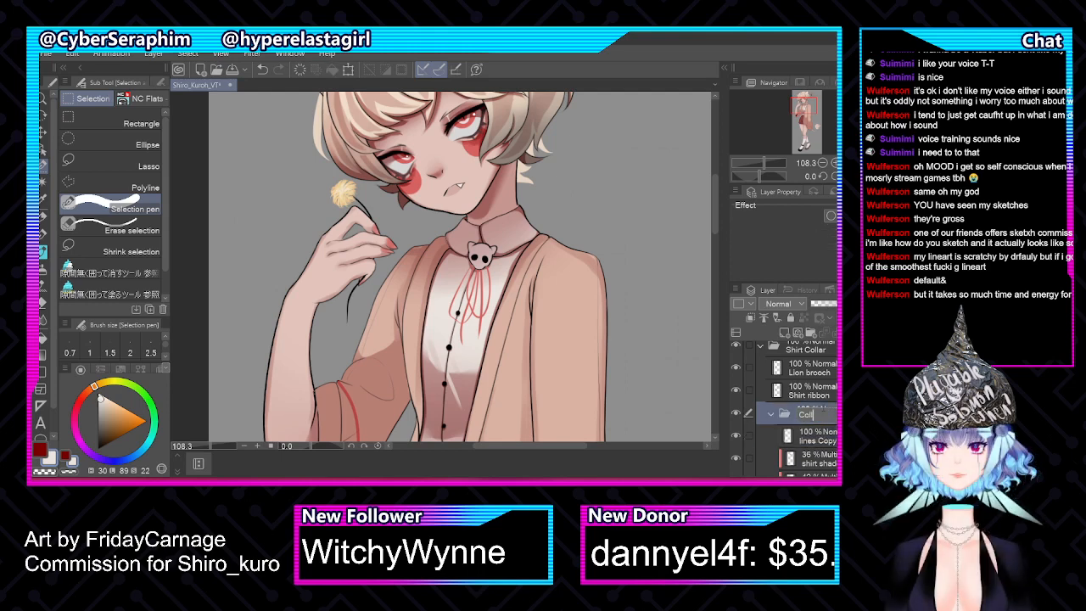
key("Return")
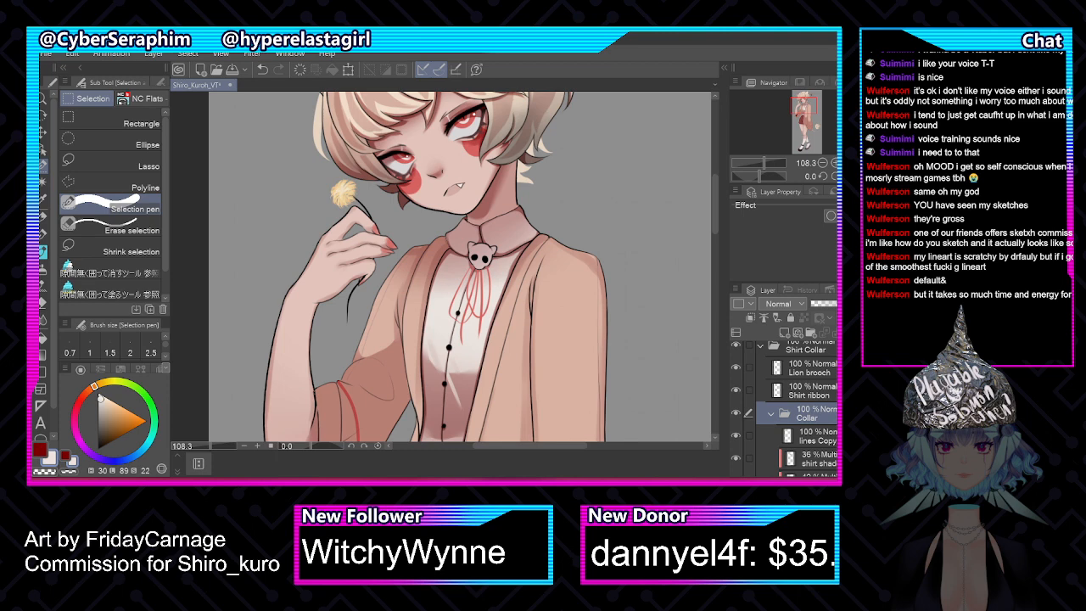
Write a large black BRB across the character on Layer 3 with the G-pen, and delete that layer
scroll(798, 407, "up", 1)
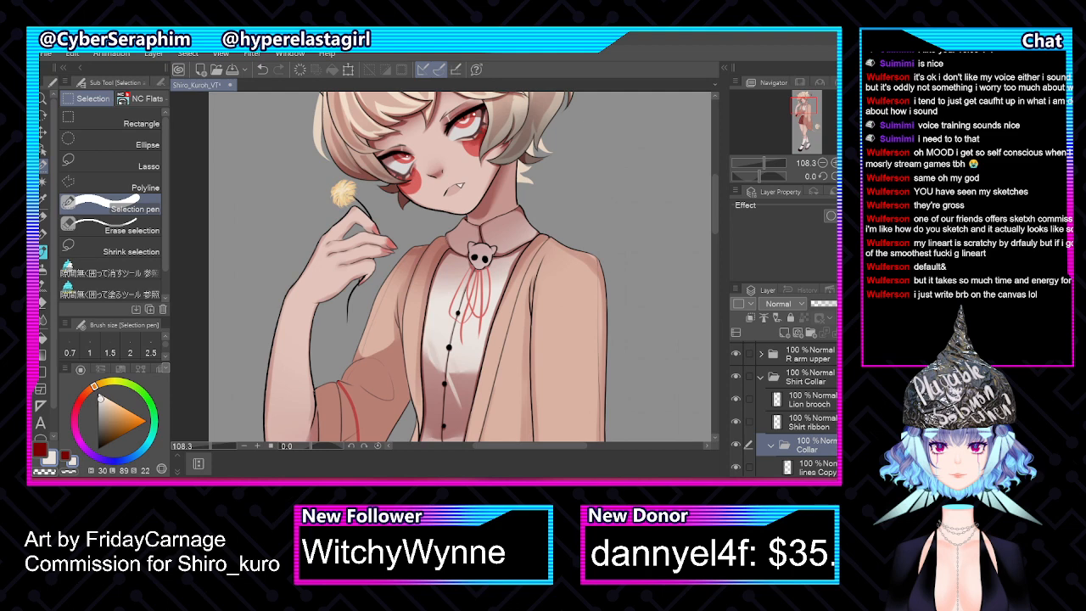
scroll(787, 399, "up", 3)
left_click(790, 348)
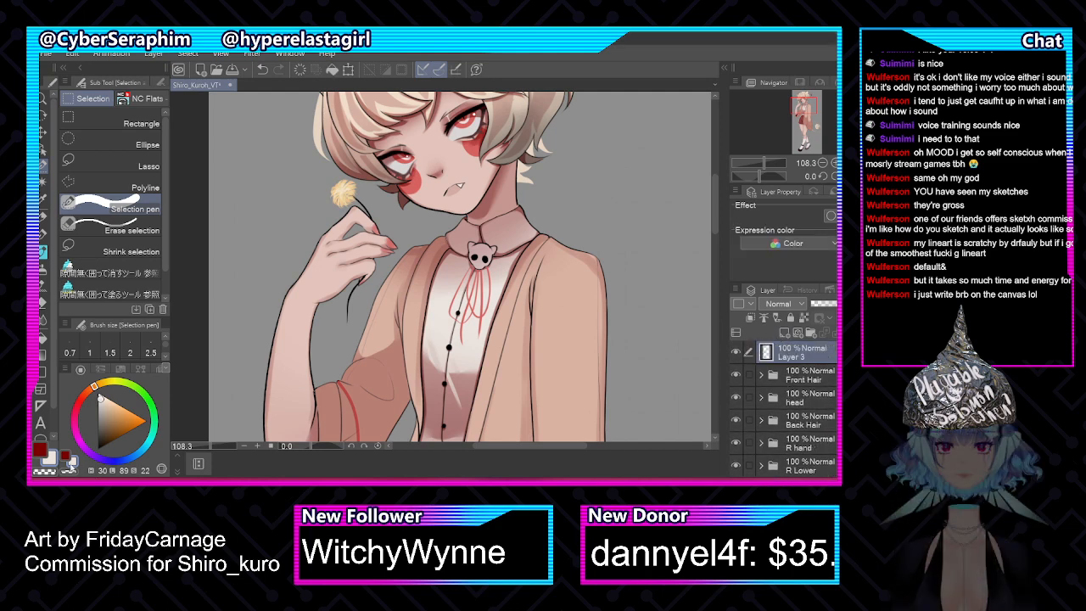
left_click(99, 449)
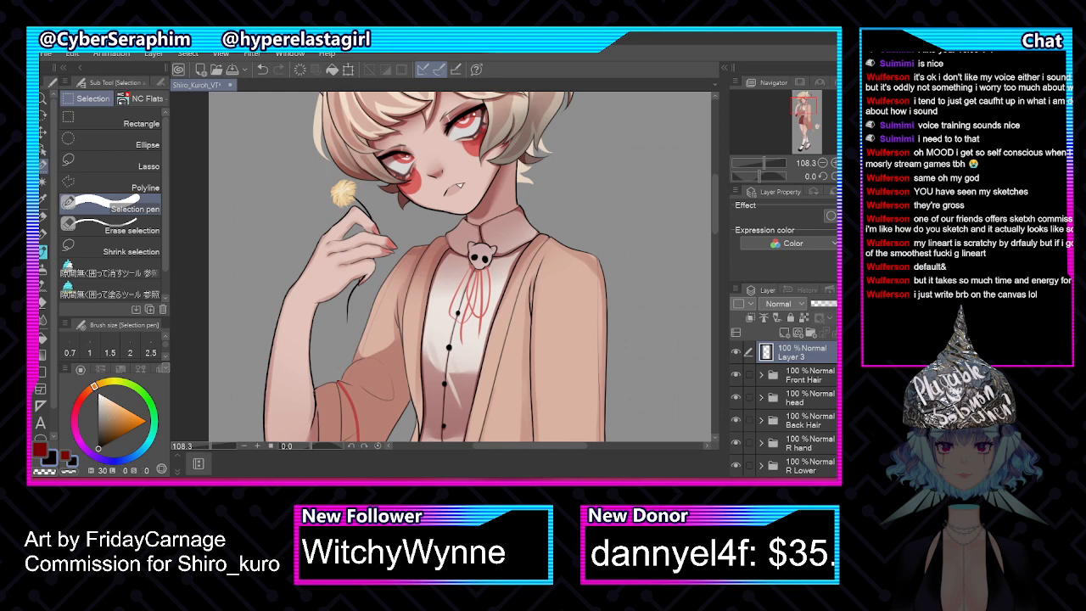
left_click(41, 235)
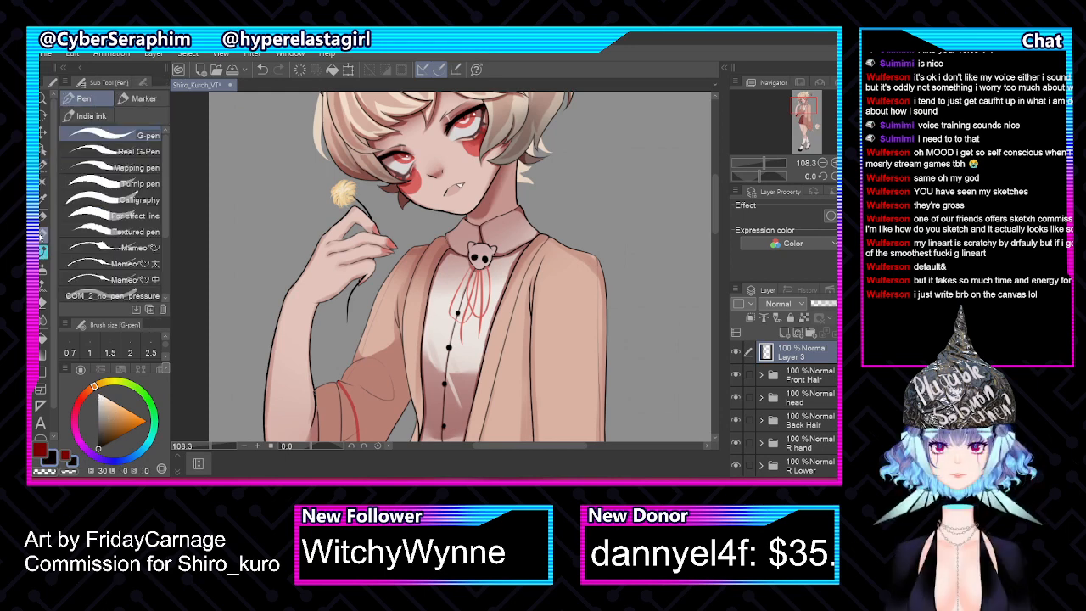
left_click_drag(234, 193, 288, 338)
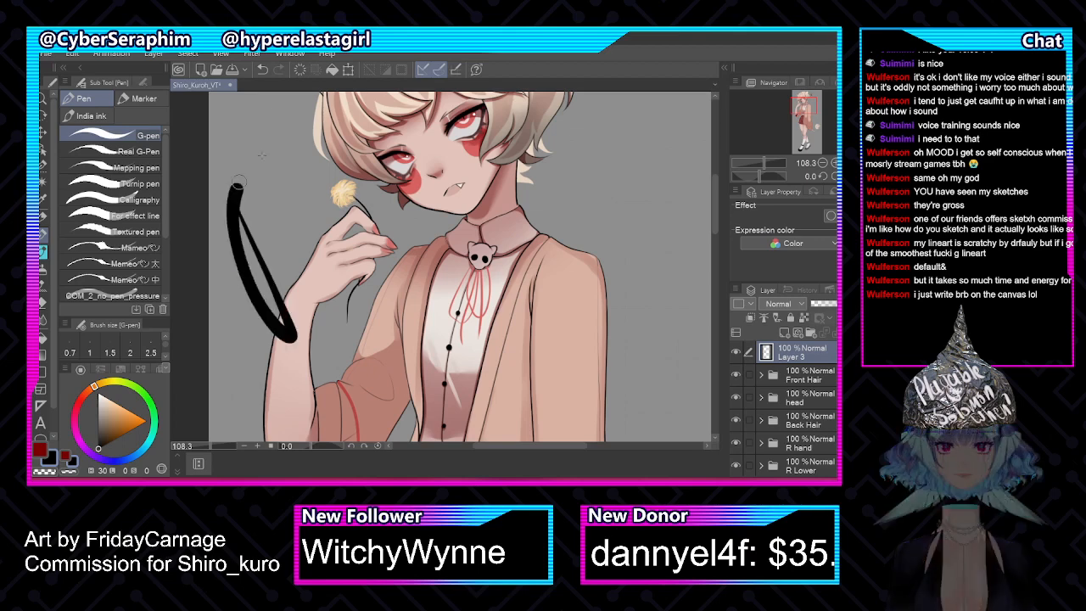
left_click_drag(240, 219, 313, 325)
left_click_drag(388, 146, 449, 273)
left_click_drag(391, 184, 506, 222)
mouse_move(526, 127)
left_mouse_down()
mouse_move(584, 254)
mouse_move(570, 160)
mouse_move(586, 255)
left_mouse_up()
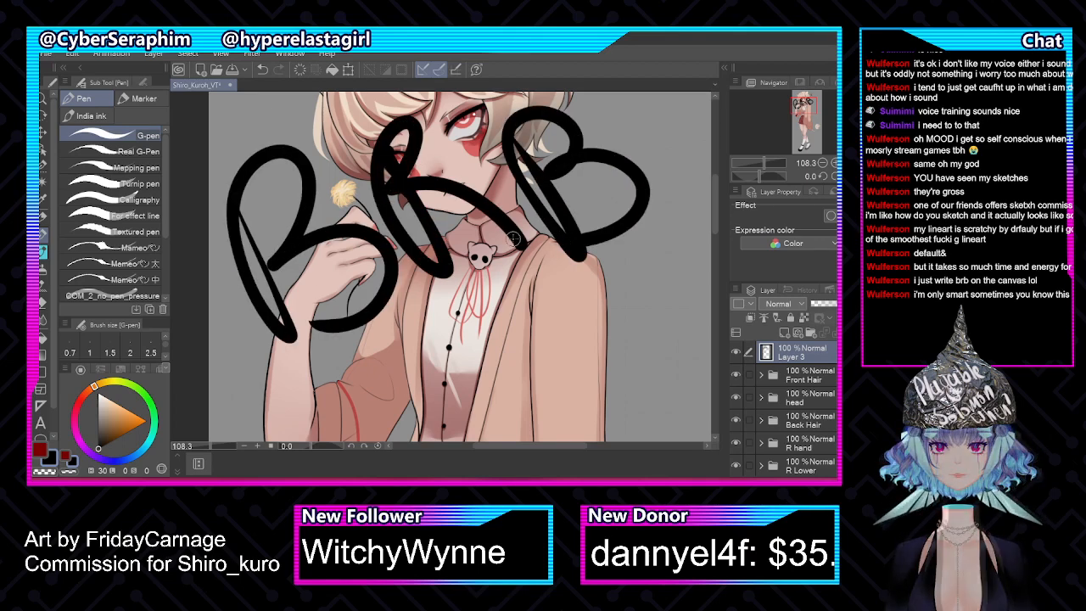
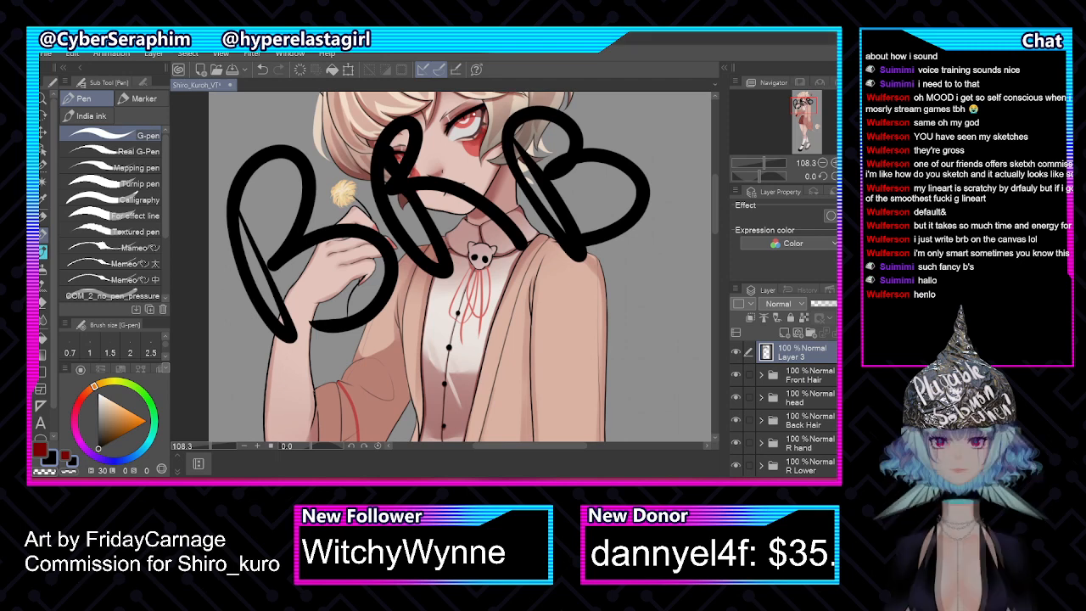
key("Delete")
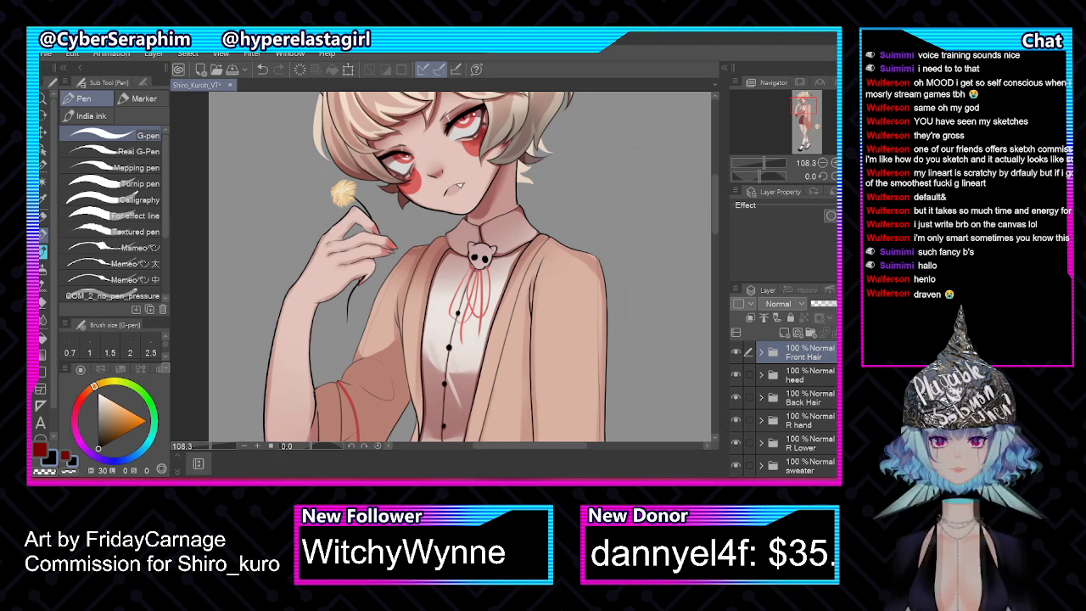
Hide the sweater folder to expose the shirt and the separated collar underneath
scroll(783, 408, "down", 3)
scroll(783, 407, "down", 2)
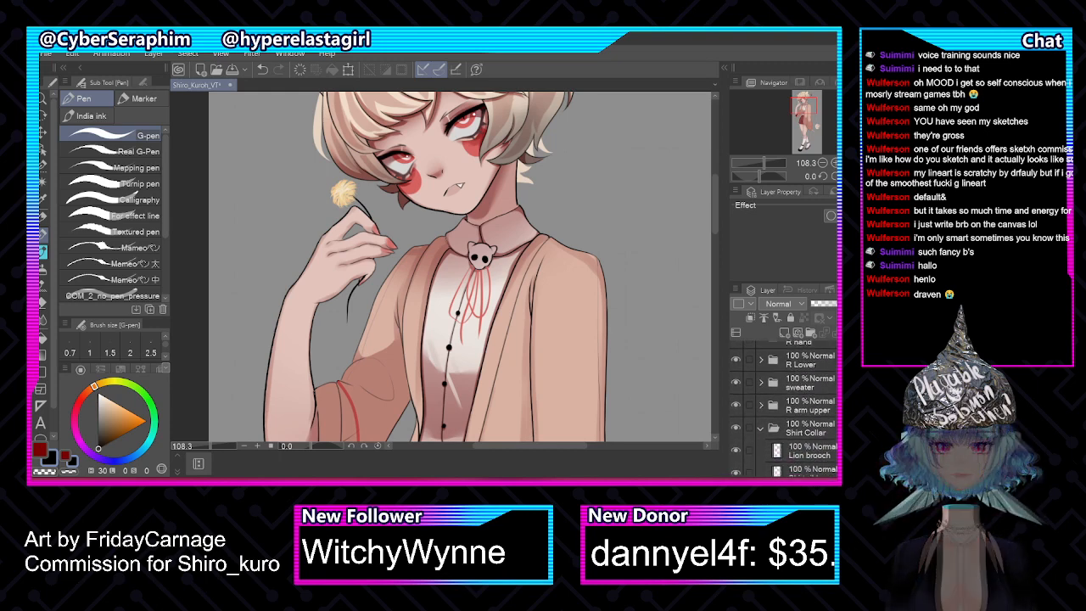
scroll(783, 407, "down", 2)
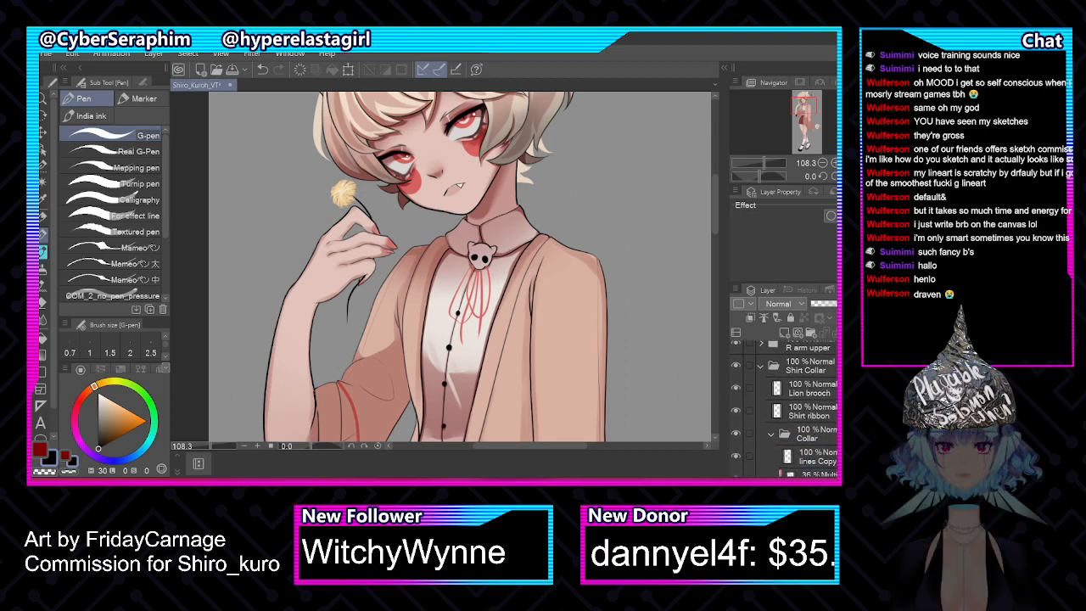
scroll(783, 407, "up", 2)
scroll(783, 407, "down", 1)
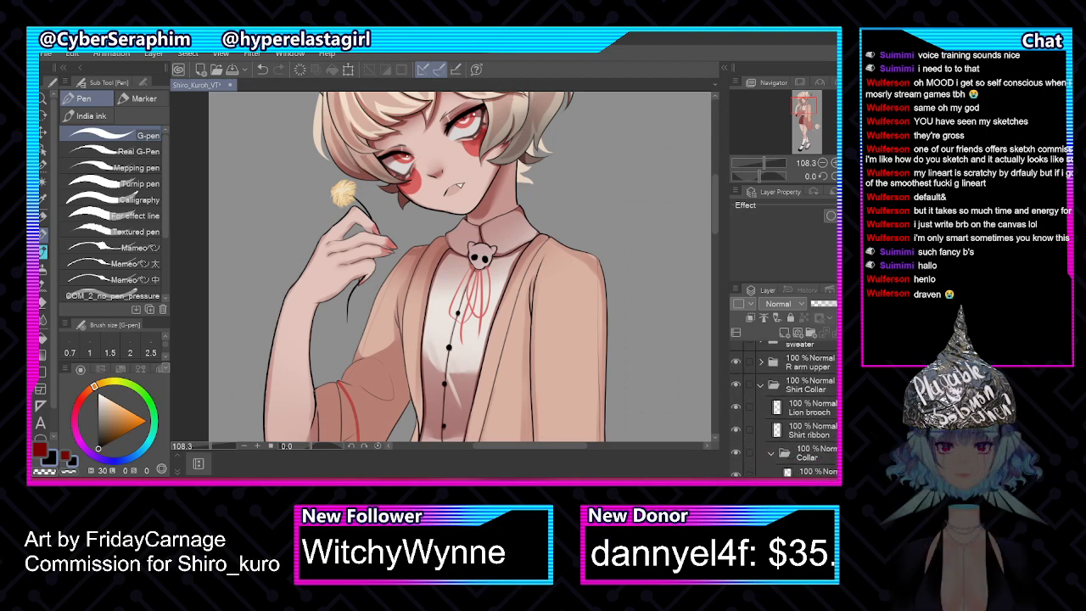
scroll(783, 408, "up", 1)
scroll(783, 408, "down", 2)
scroll(783, 407, "down", 2)
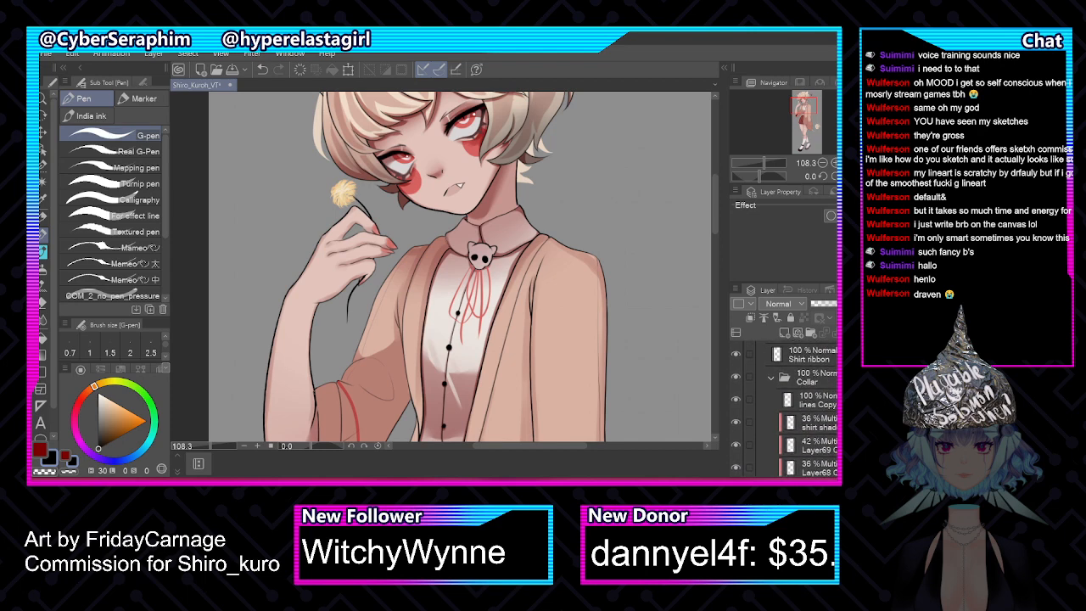
scroll(783, 408, "down", 1)
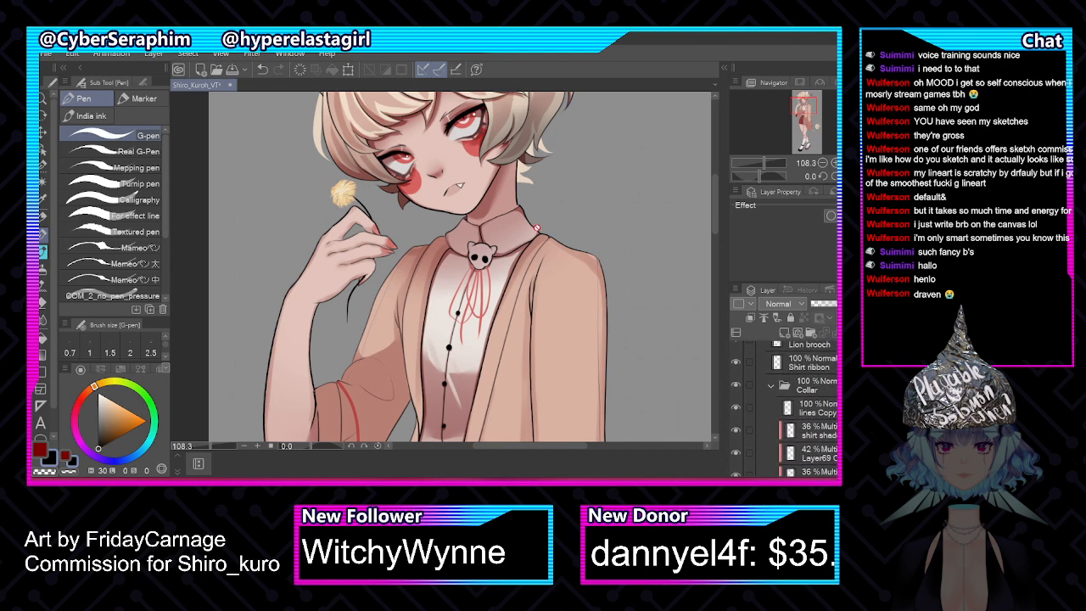
scroll(537, 227, "up", 5)
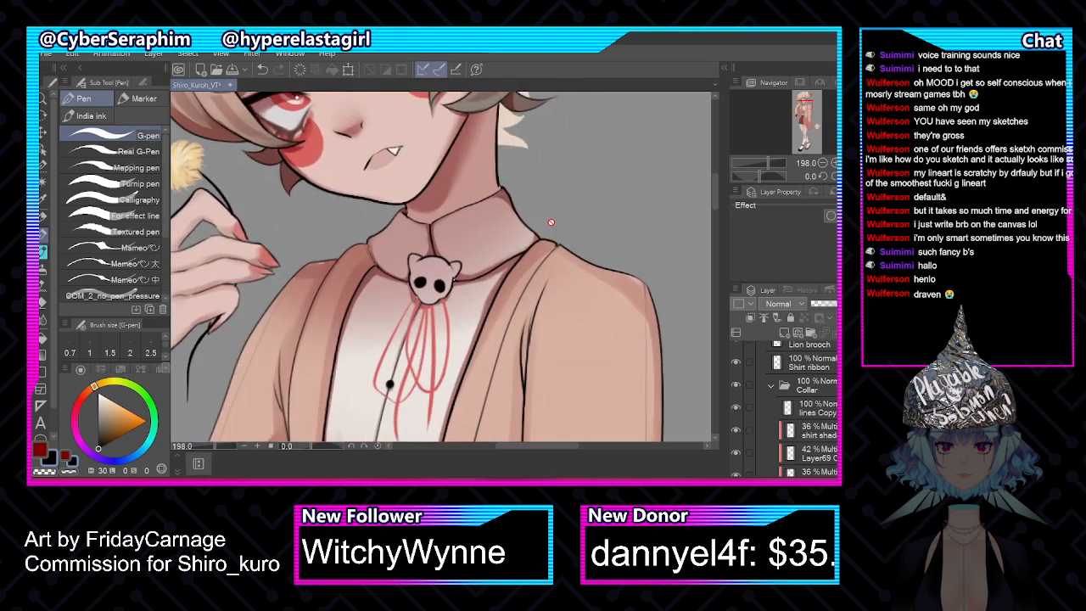
scroll(736, 384, "up", 5)
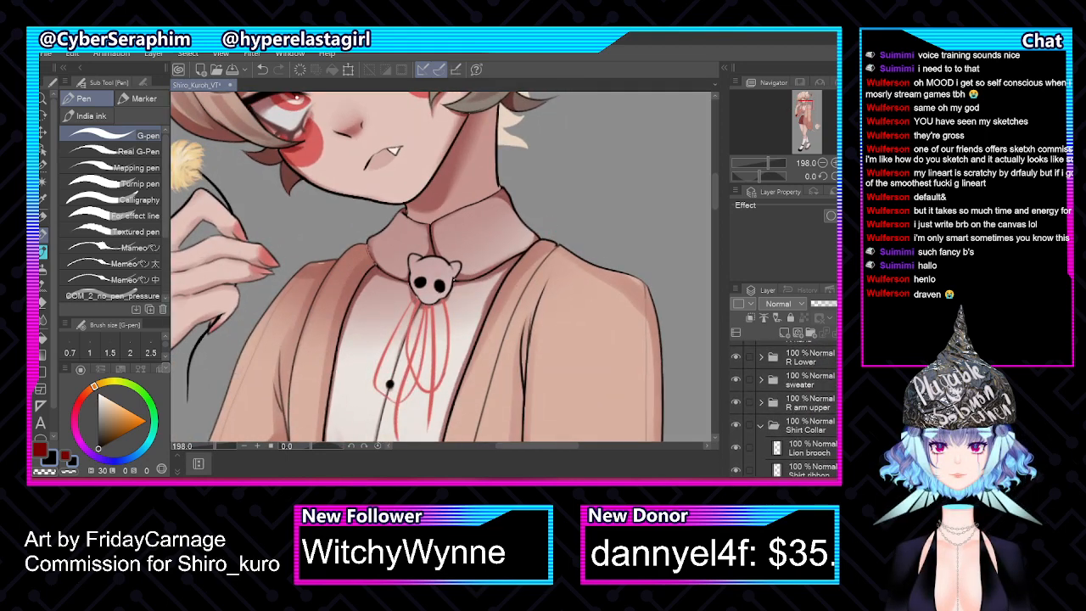
left_click(737, 384)
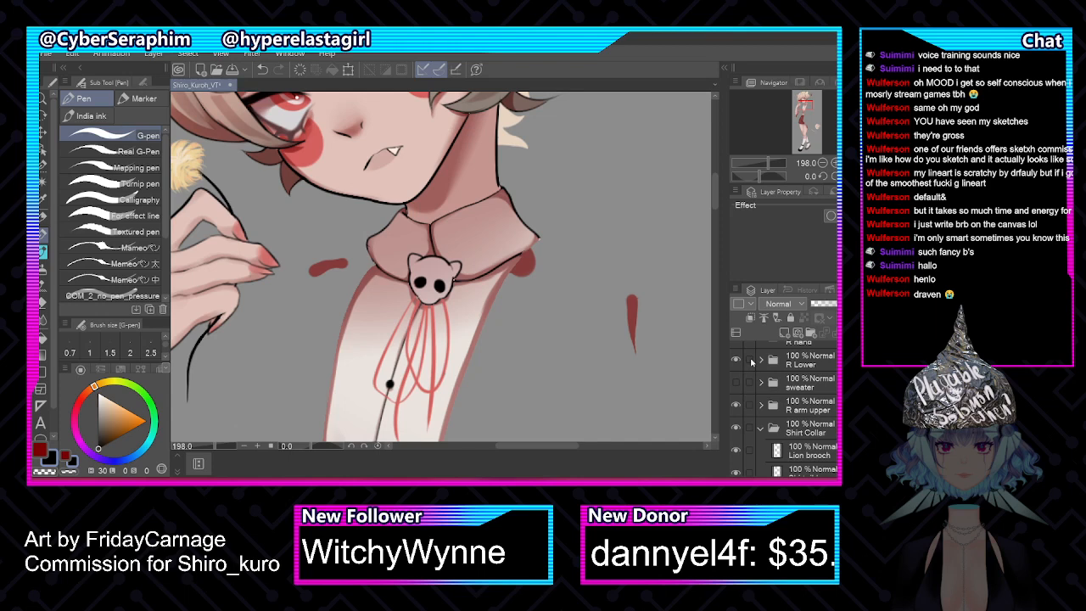
Thicken the collar's outer left edge on the Collar folder's lines layer with a size 0.7 watercolor brush
scroll(736, 374, "down", 5)
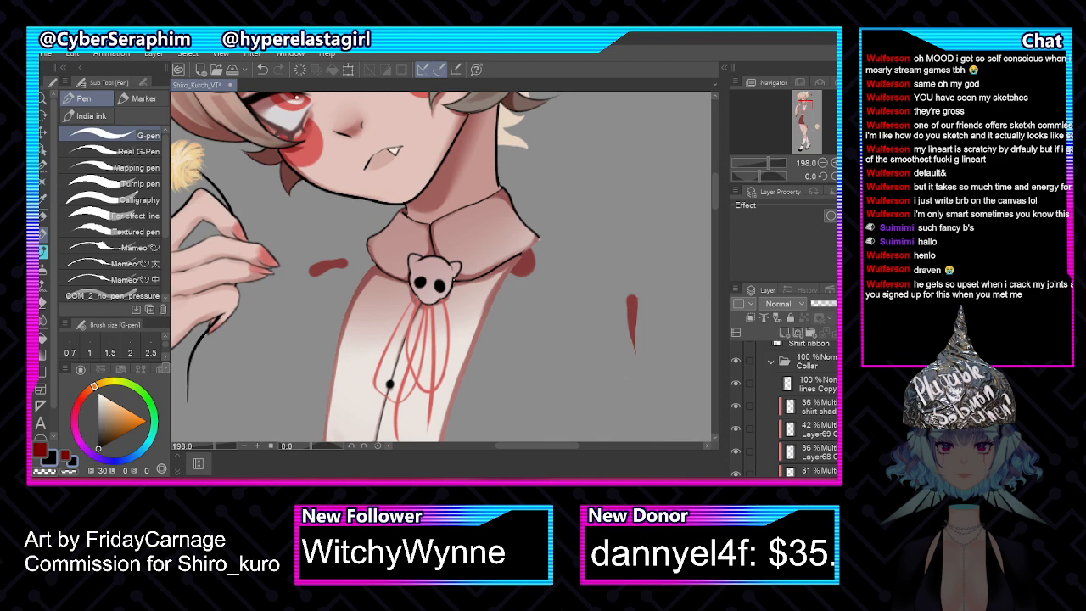
left_click(806, 384)
left_click(736, 383)
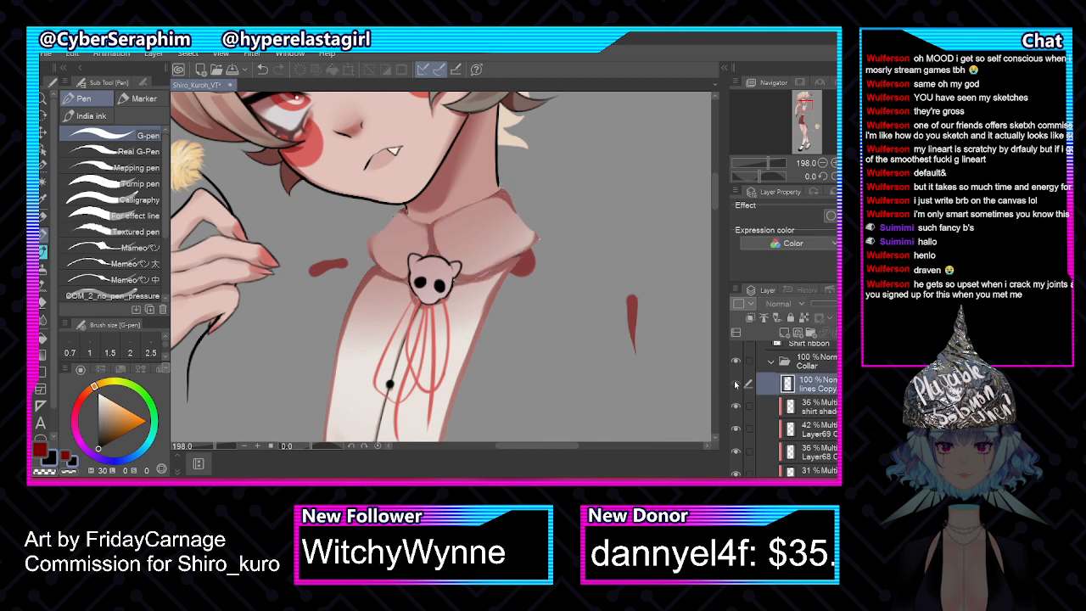
left_click(736, 384)
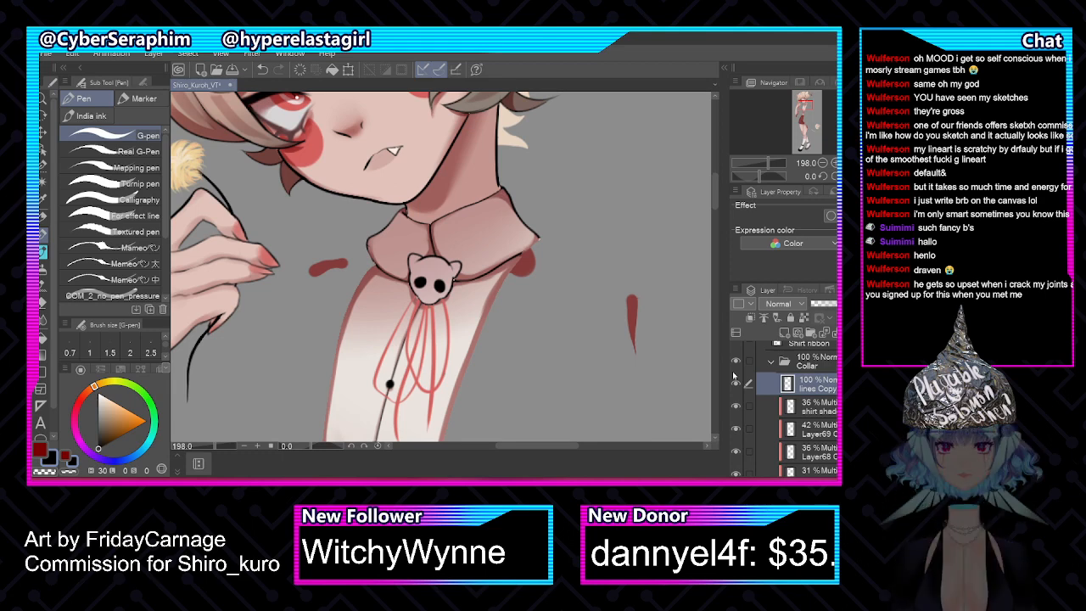
scroll(409, 260, "up", 7)
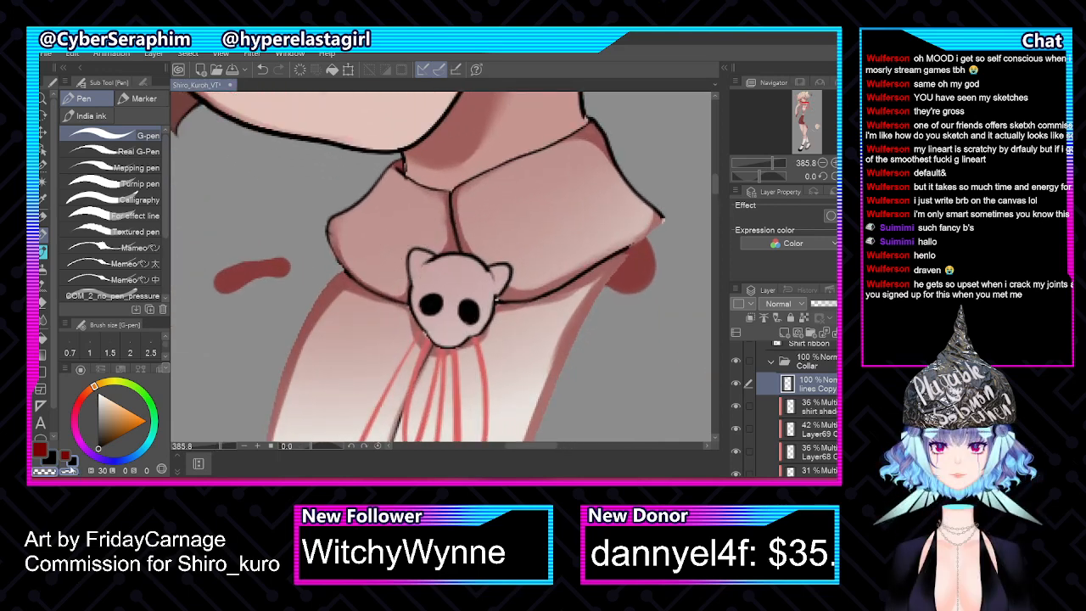
key("b")
key("[")
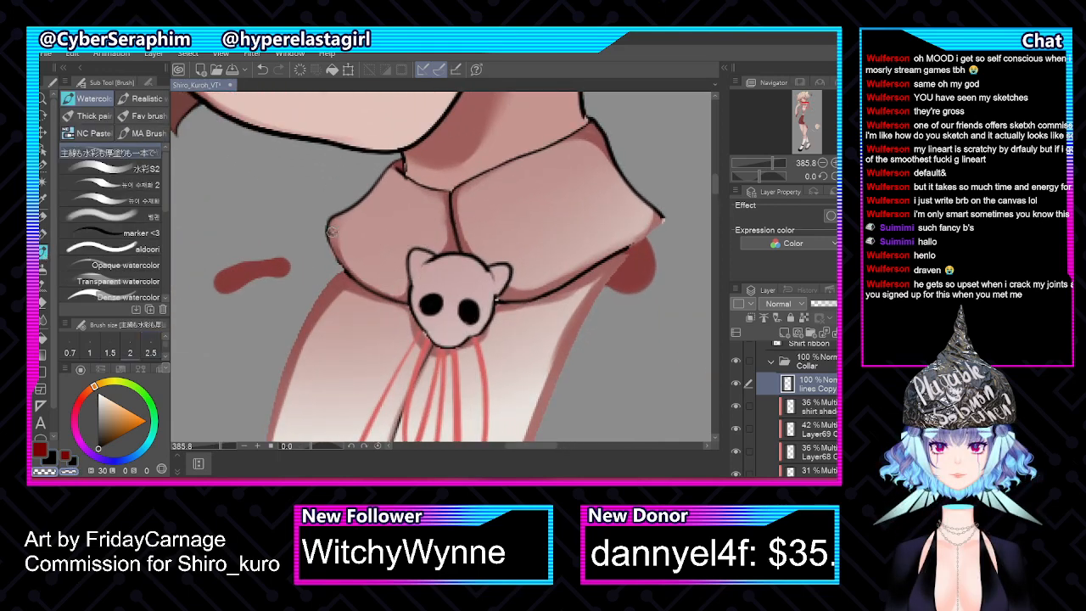
left_click(65, 456)
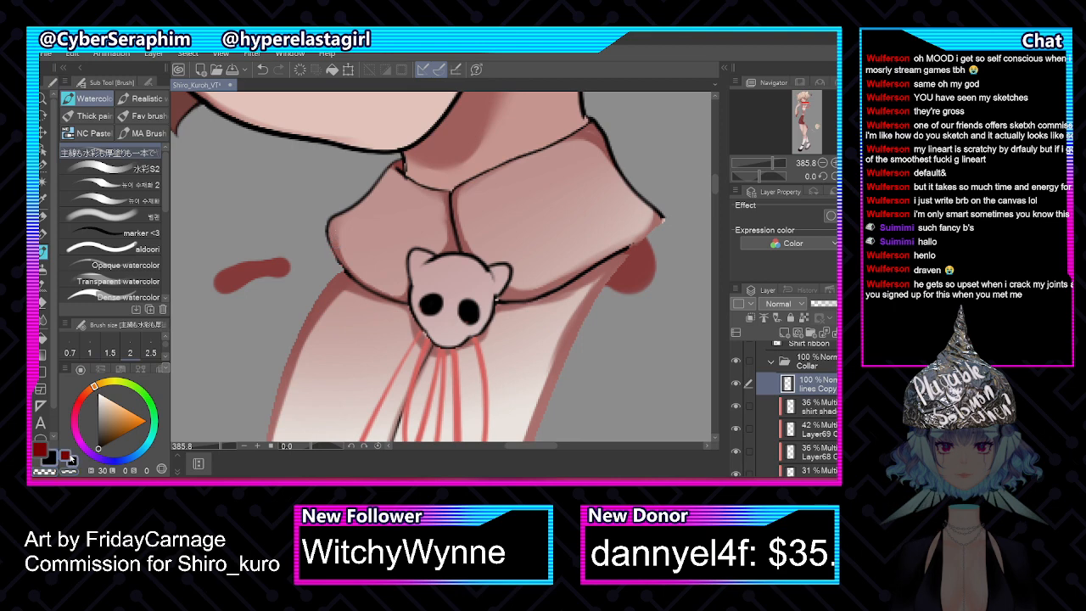
key("[")
key("[")
key("[")
left_click_drag(327, 234, 338, 265)
left_click_drag(331, 248, 353, 276)
key("ctrl+z")
Check the collar area with the Lion brooch layer hidden, and lower that layer's opacity to 45%
scroll(746, 381, "up", 3)
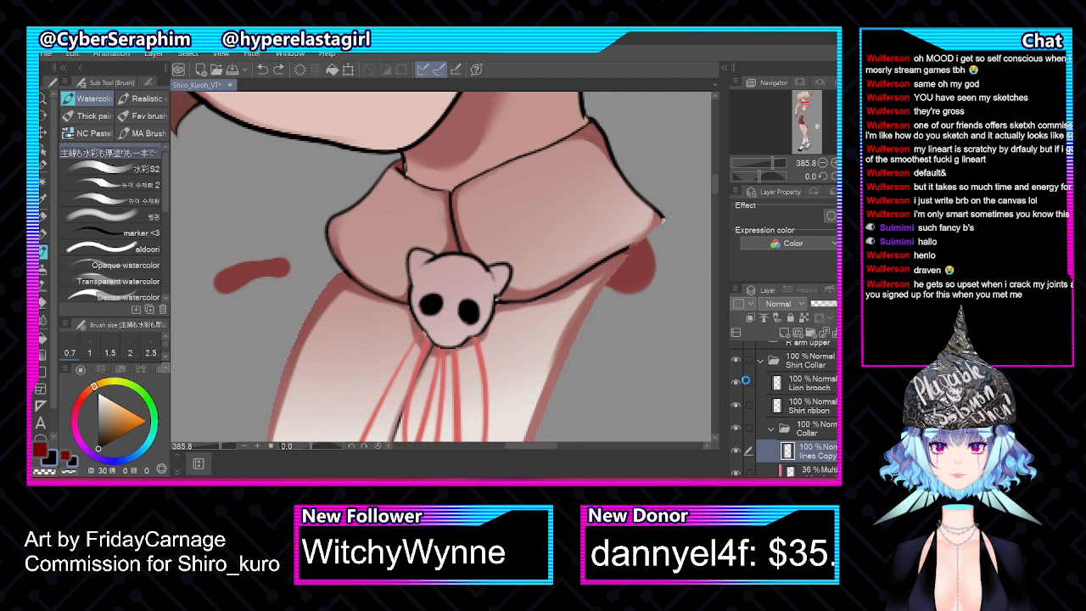
left_click(736, 381)
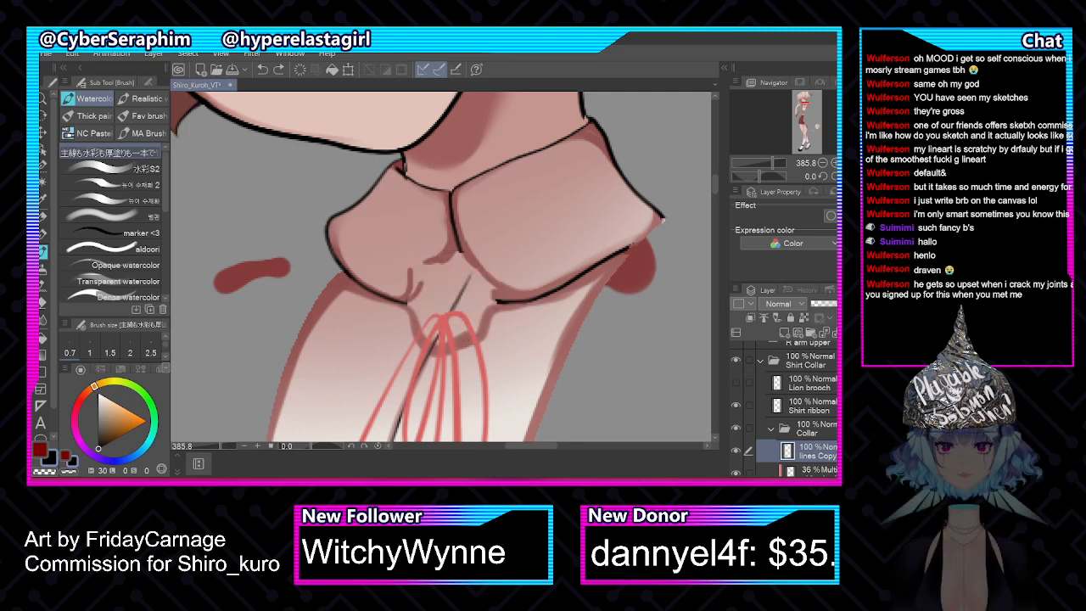
left_click(737, 383)
left_click(797, 385)
left_click(832, 303)
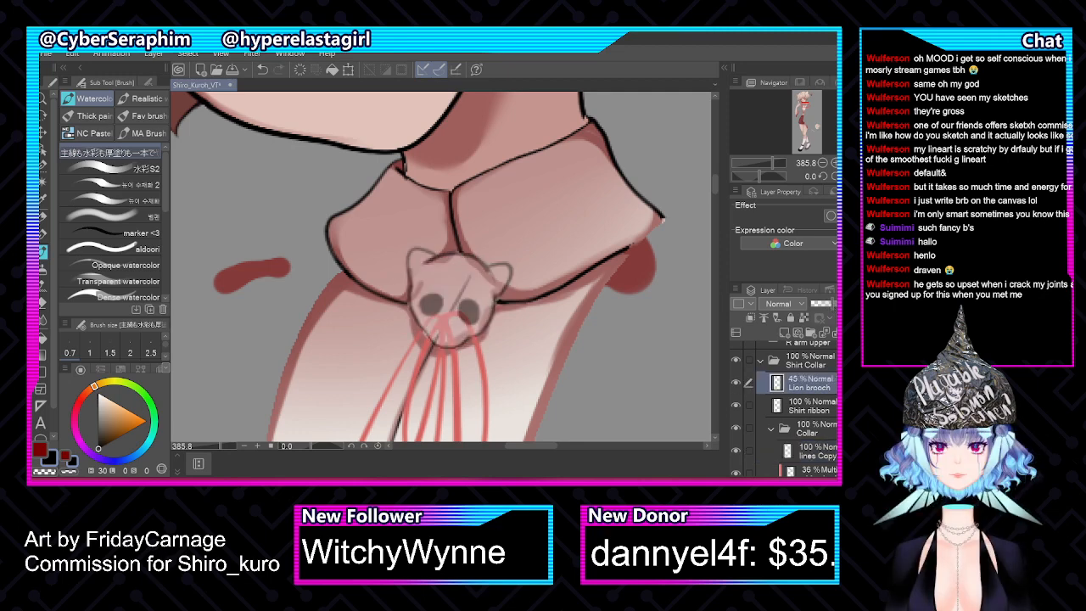
On the Collar lines layer, flip the view, hide the brooch, and draw the missing collar outlines behind it and at the outer corner with brush size 1.5
scroll(788, 403, "down", 2)
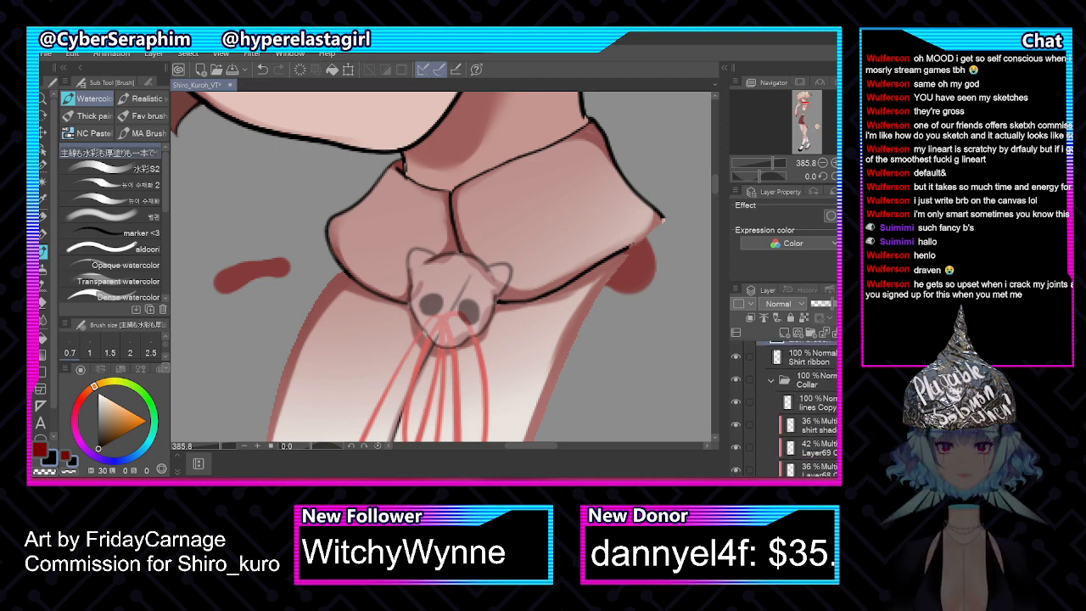
left_click(802, 402)
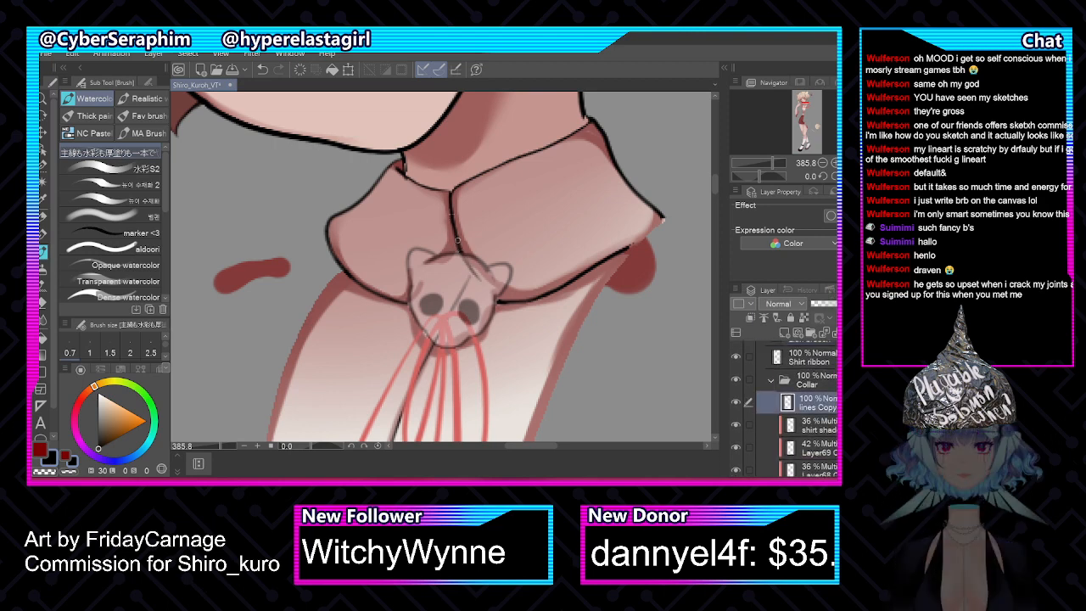
key("bracketright")
key("bracketright")
key("h")
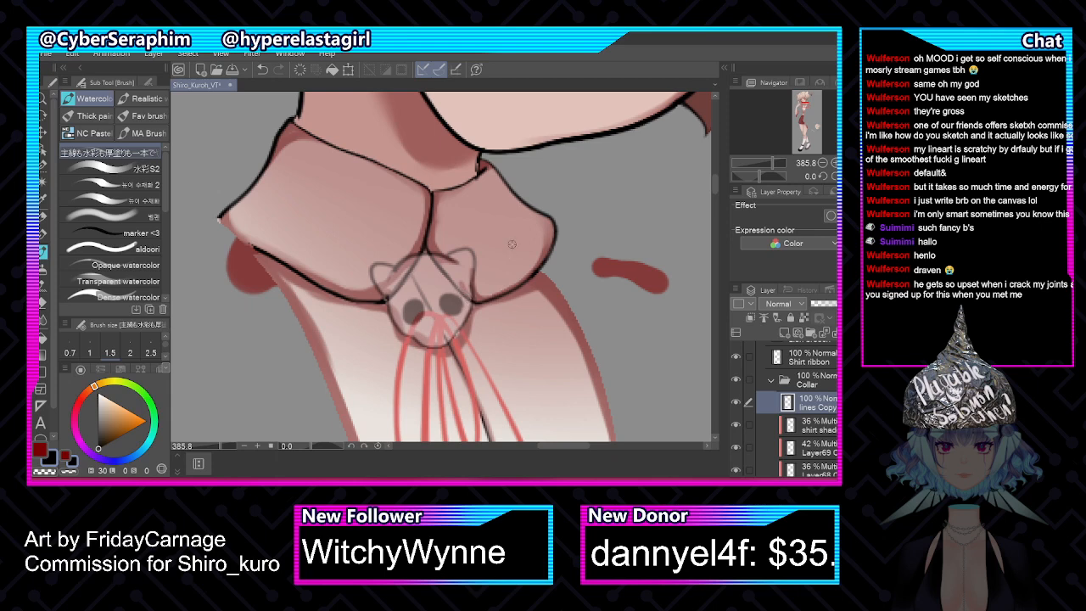
scroll(787, 407, "up", 2)
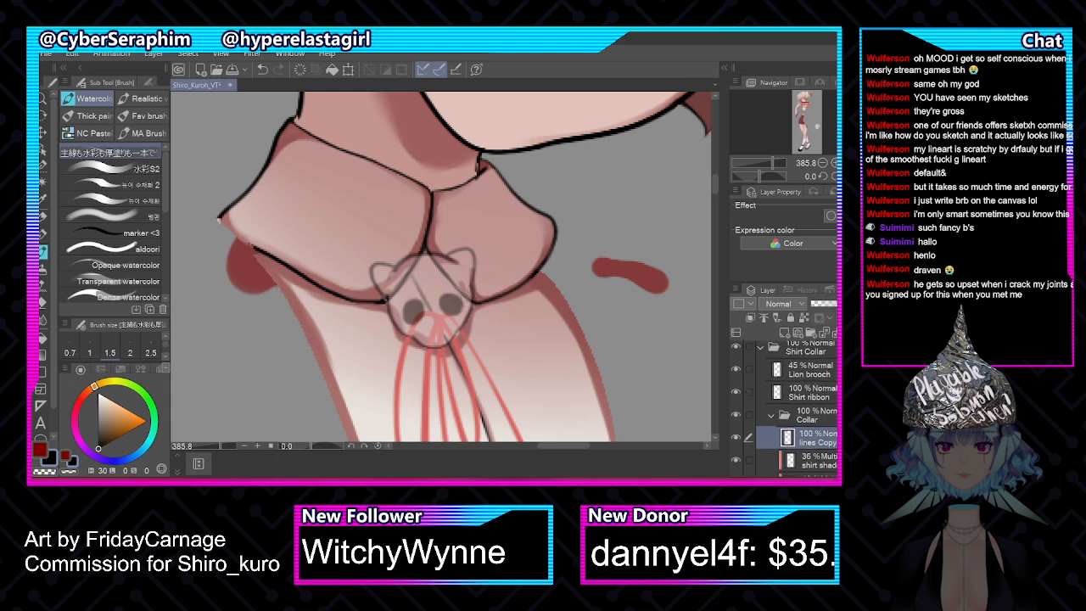
left_click(736, 370)
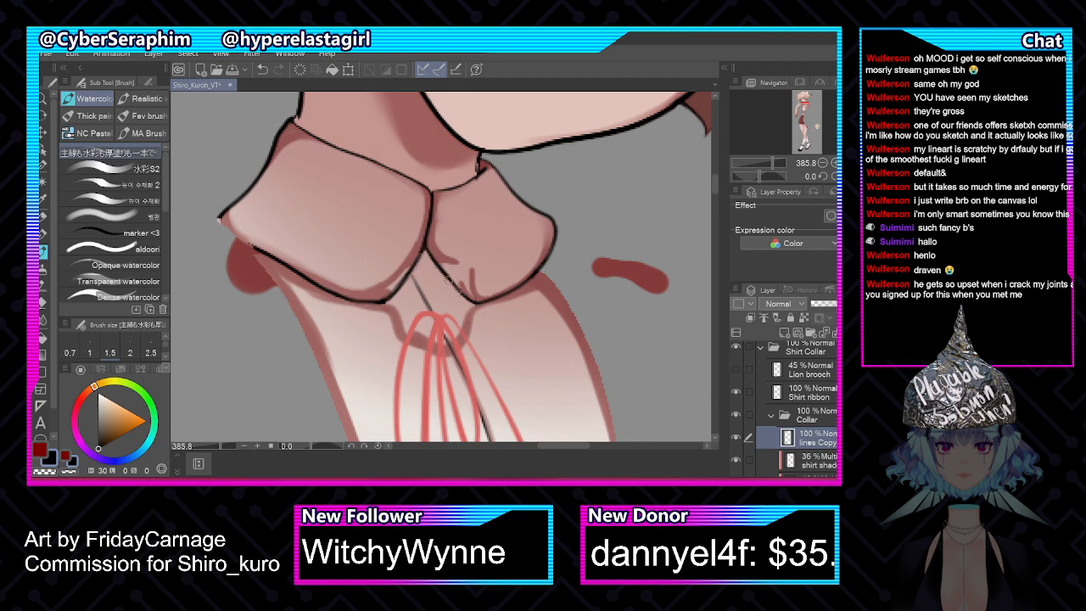
key("c")
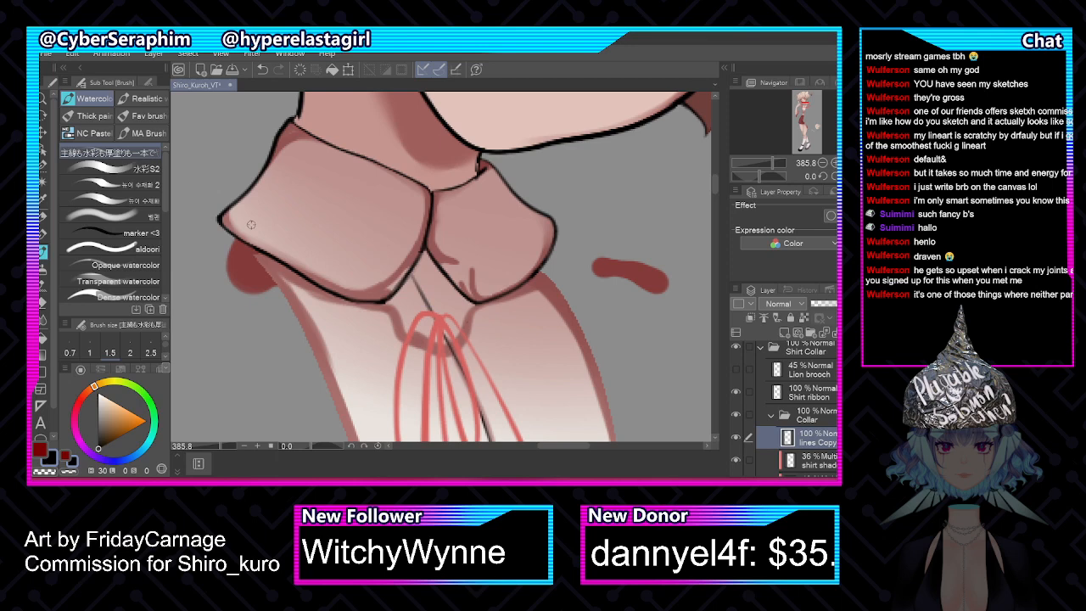
key("c")
key("c")
Check the Collar folder's Layer66 copy by toggling its visibility, and merge it down into the Layer12 copy
scroll(737, 443, "down", 5)
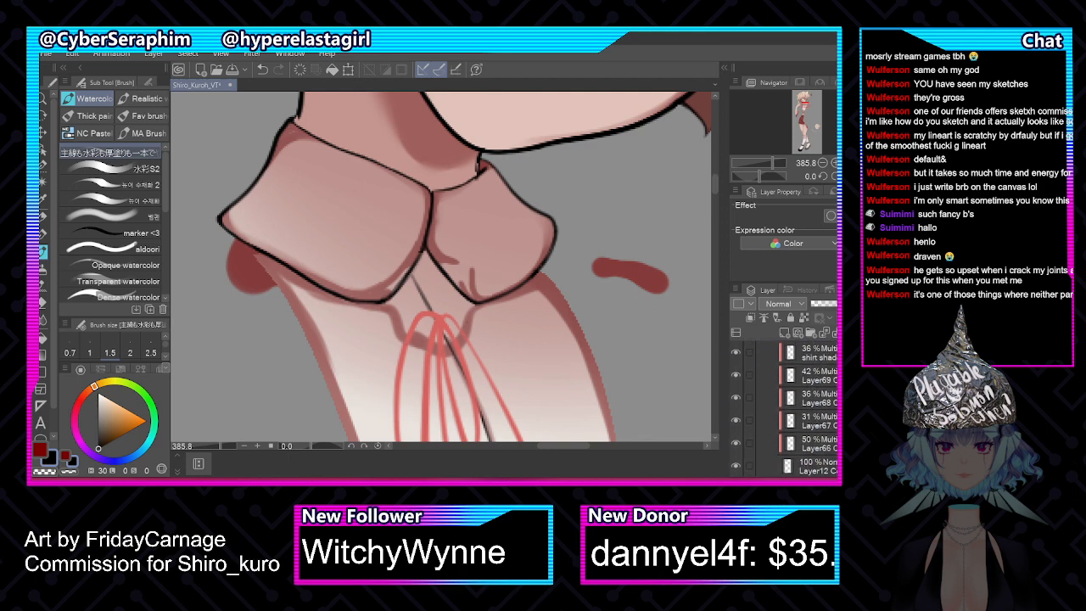
left_click(736, 444)
left_click(735, 446)
left_click(736, 447)
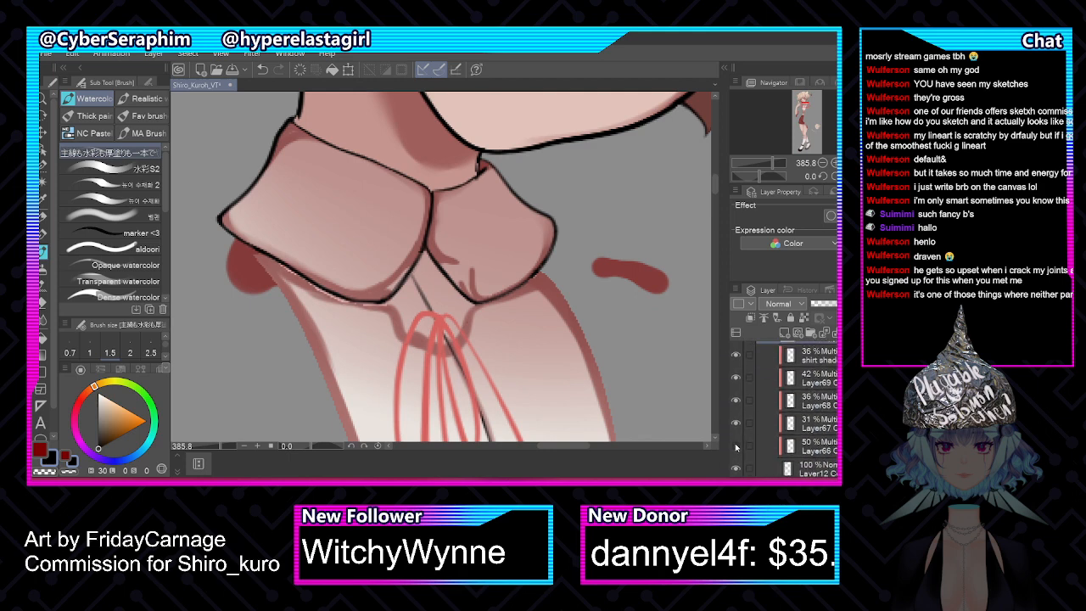
left_click(736, 447)
left_click(834, 452)
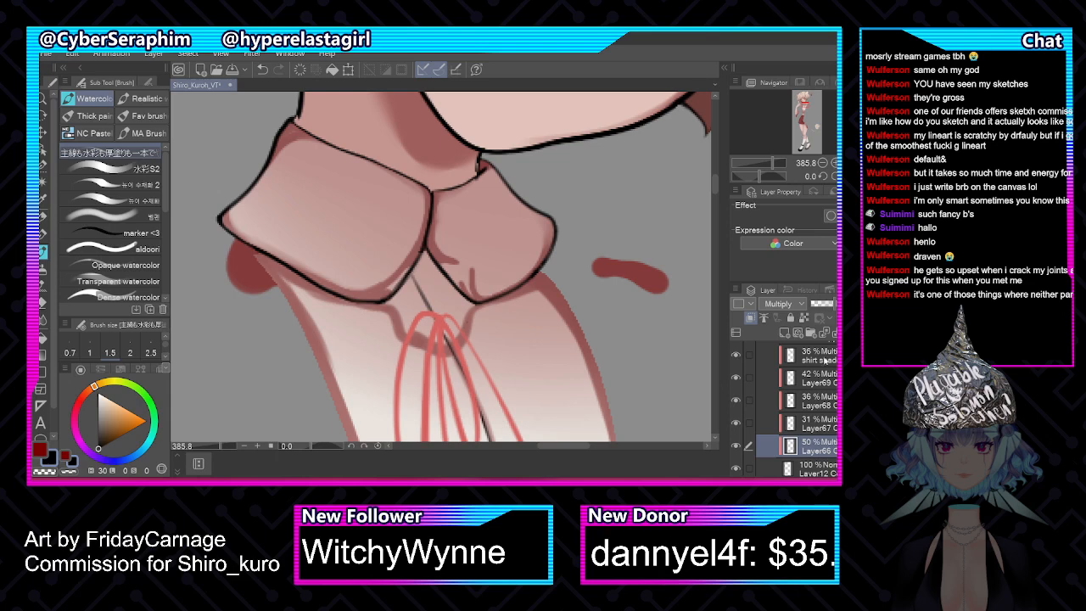
key("ctrl+e")
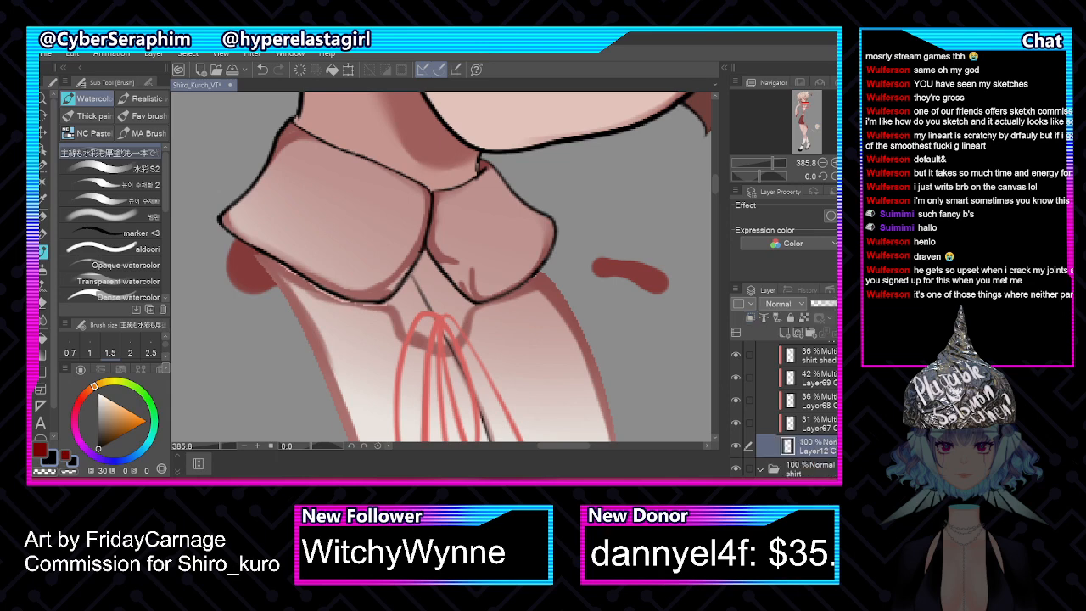
Merge the Collar folder's Layer67 and Layer68 copies down into the Layer12 copy
left_click(826, 429)
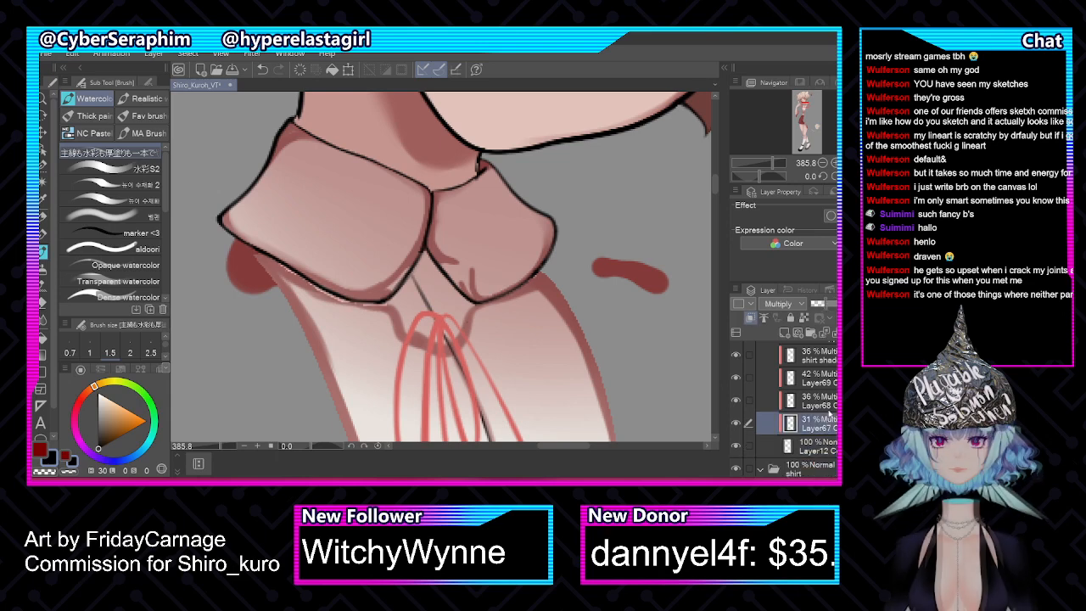
key("ctrl+e")
left_click(828, 402)
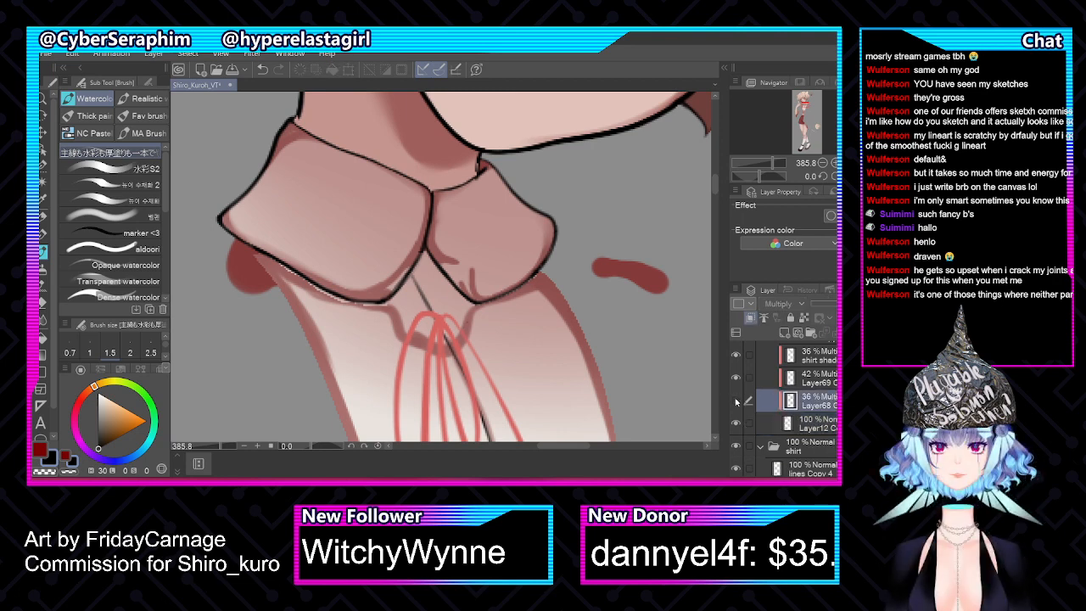
left_click(736, 377)
left_click(736, 378)
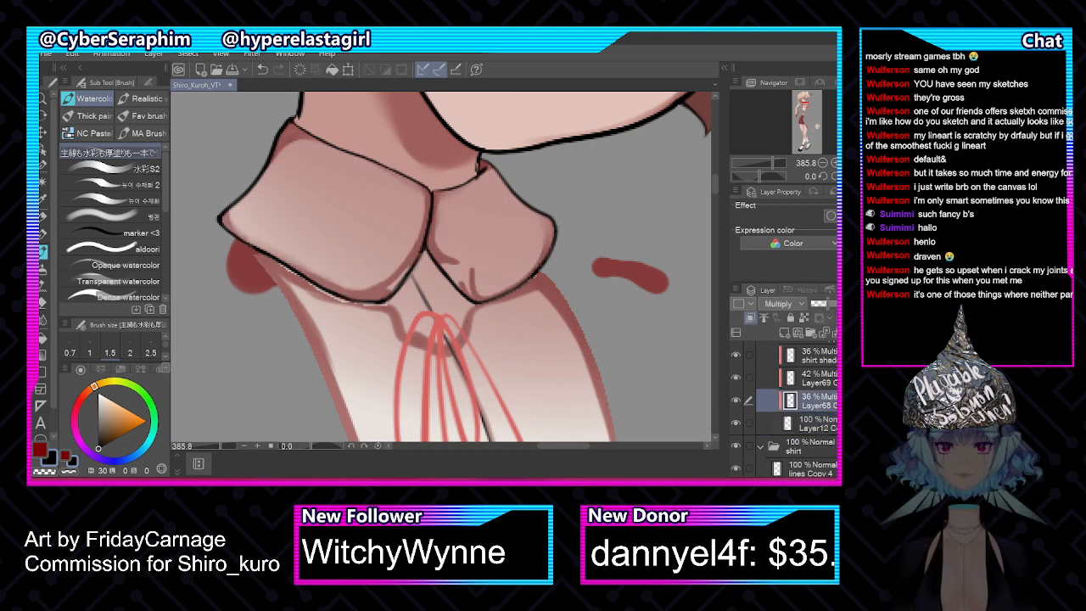
key("ctrl+e")
Toggle the shirt shadow layers in the Collar and shirt folders to examine which areas each one shades
scroll(735, 407, "up", 2)
left_click(735, 406)
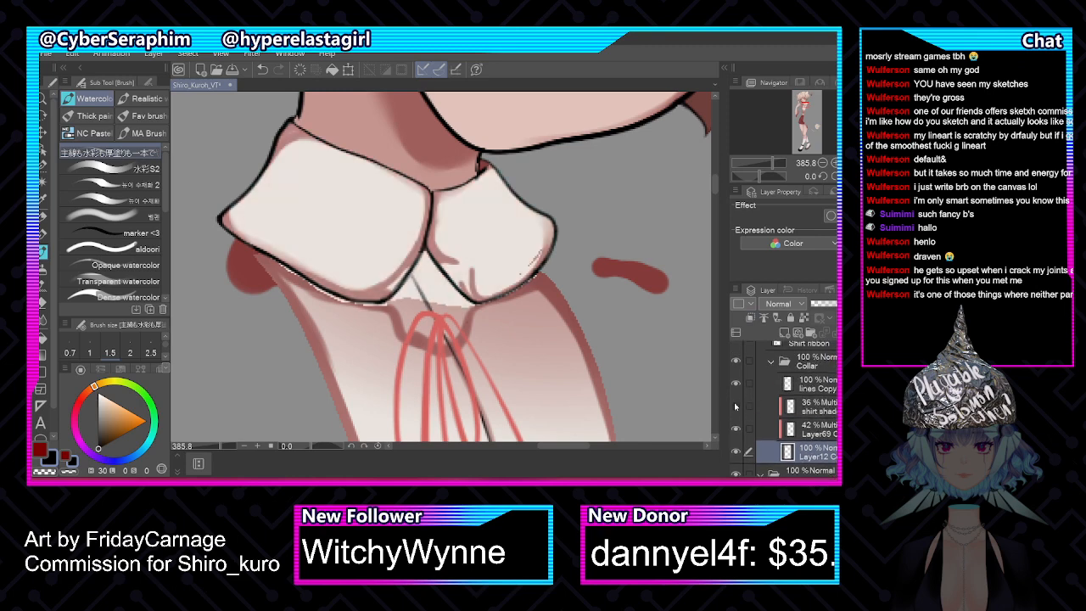
left_click(735, 407)
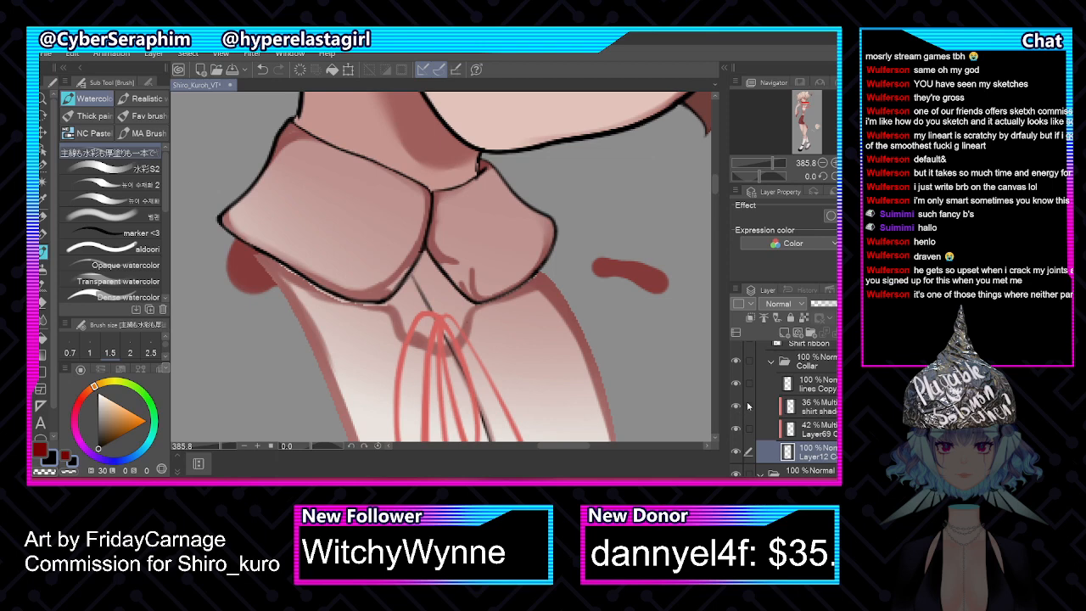
left_click(747, 406)
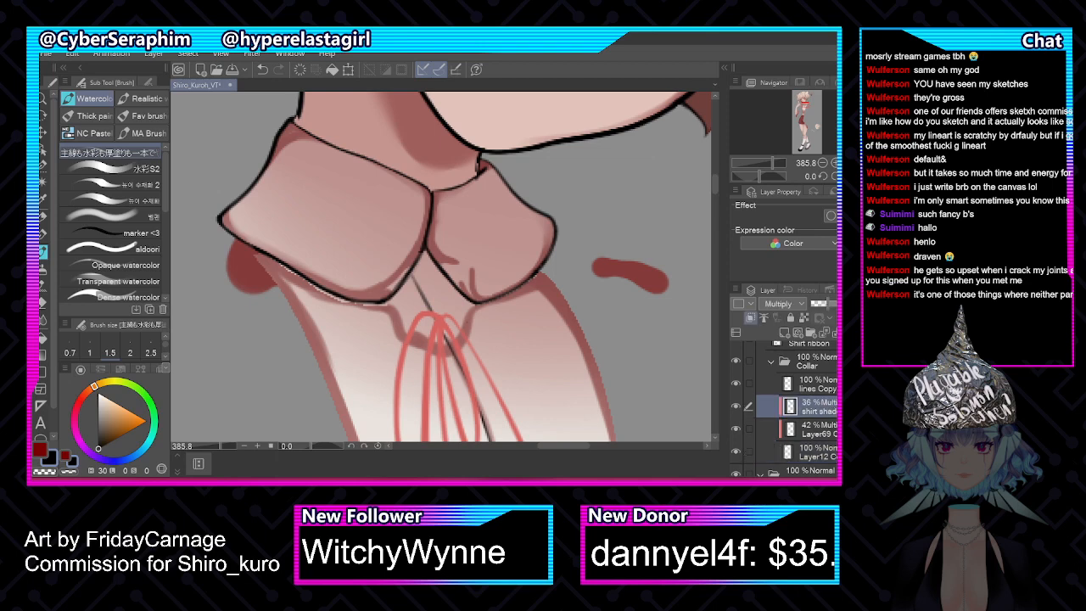
scroll(798, 407, "down", 3)
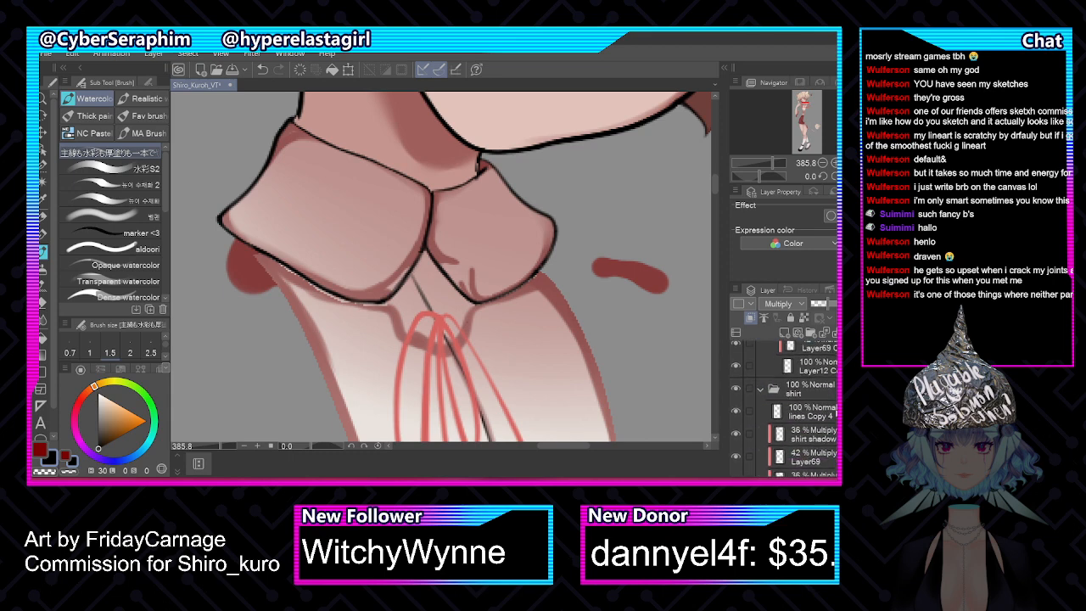
left_click(811, 413)
left_click(810, 434)
left_click(737, 433)
left_click(737, 434)
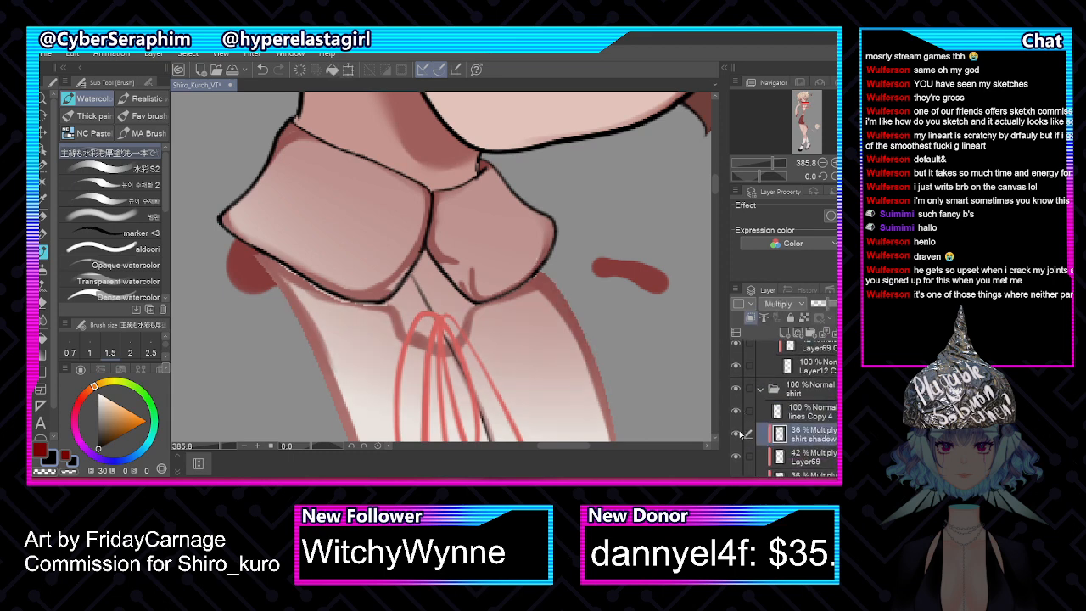
key("ctrl+v")
scroll(797, 407, "up", 4)
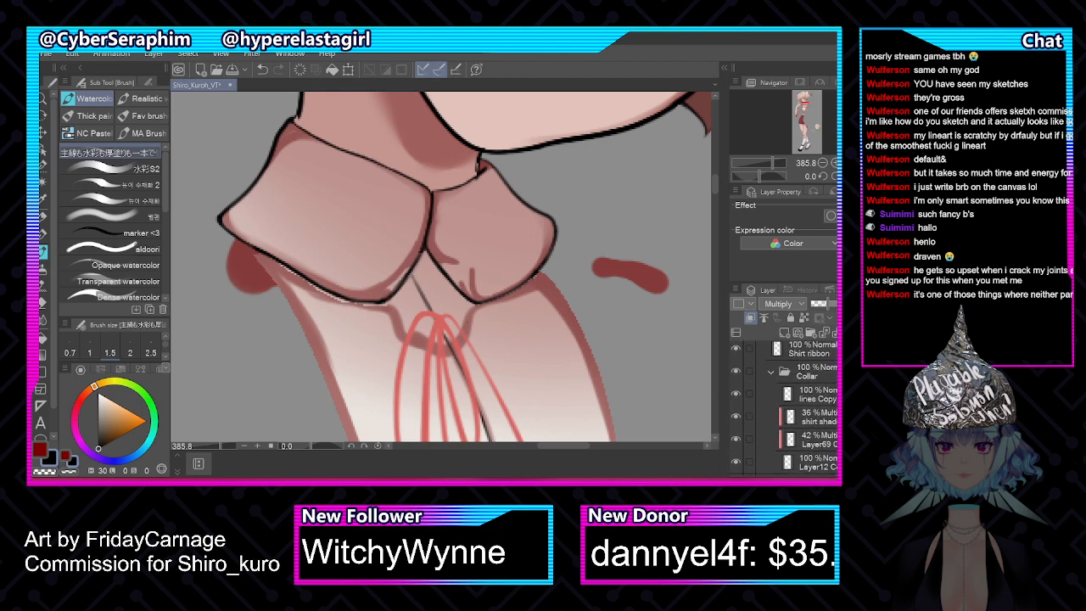
Hide the Collar folder's shirt shadow copy, raise its Layer69 copy to 100% opacity, and open that layer's blending mode choices
left_click(807, 416)
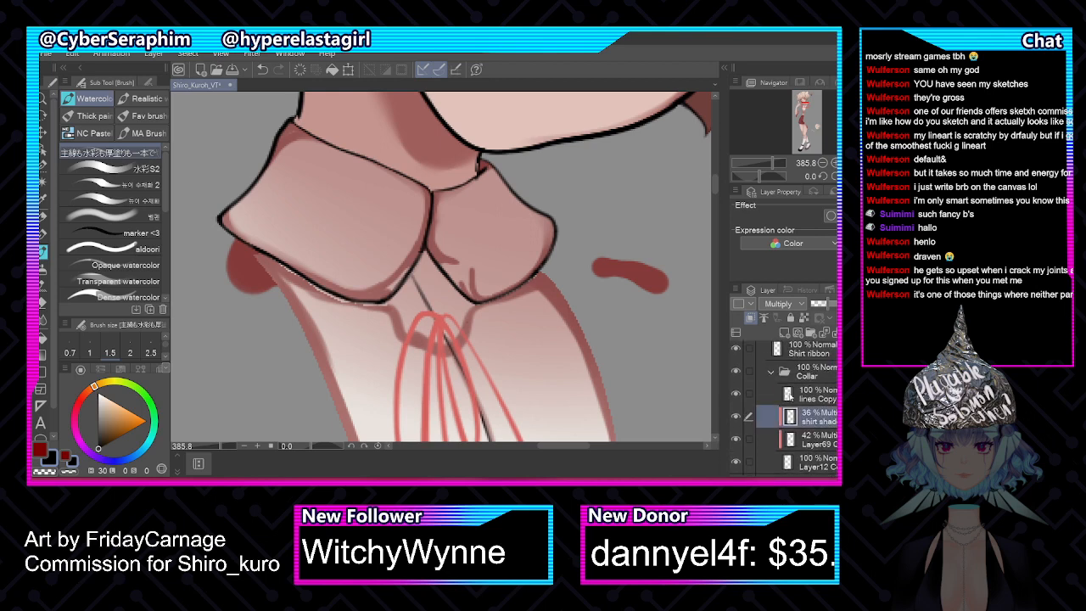
left_click(738, 417)
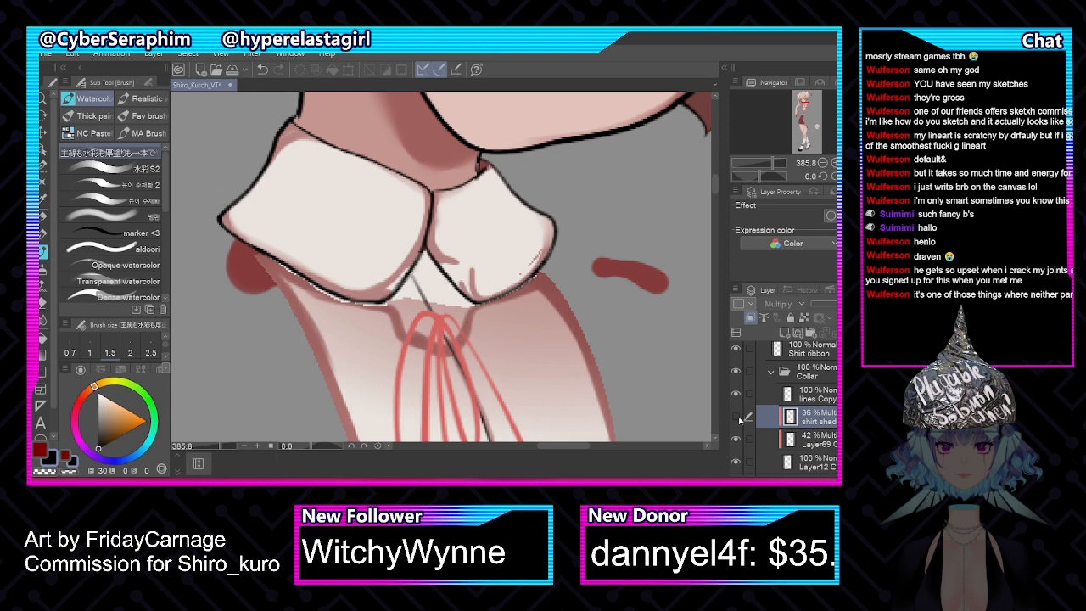
left_click(806, 438)
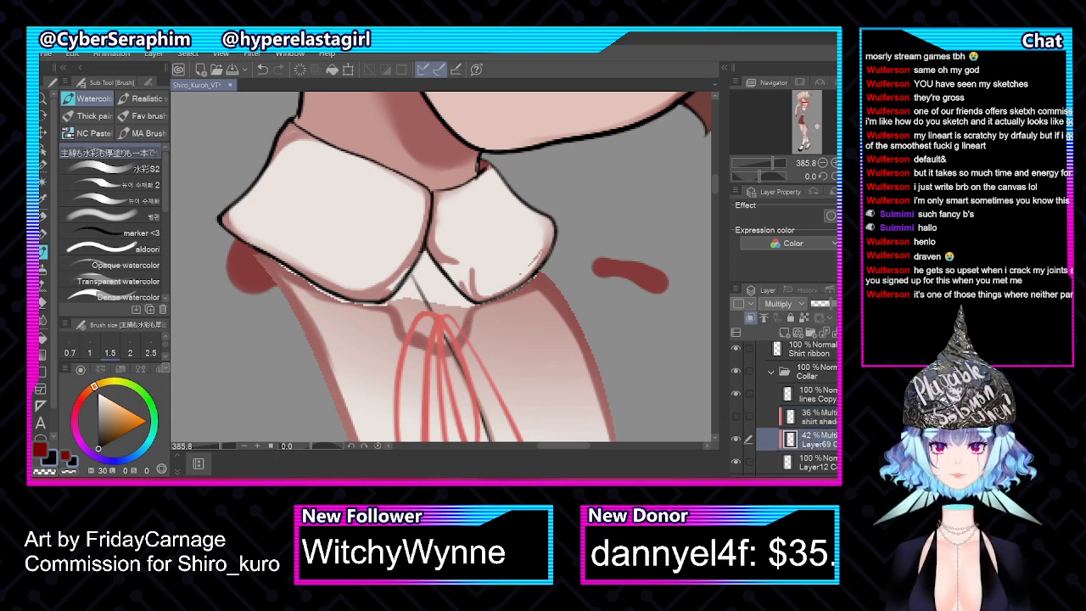
scroll(806, 416, "down", 1)
left_click_drag(825, 303, 839, 303)
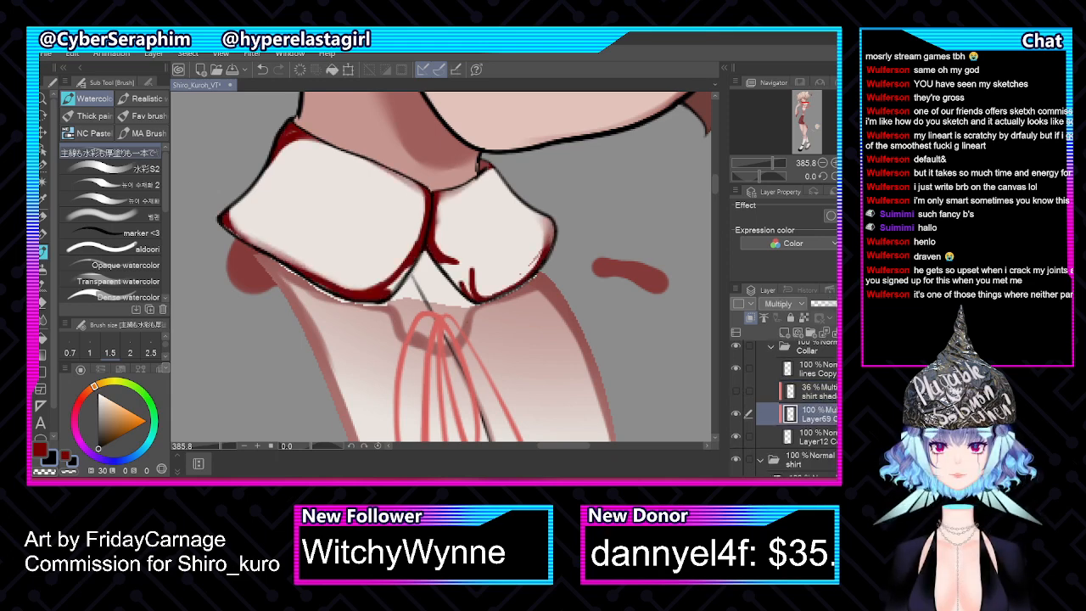
left_click(779, 303)
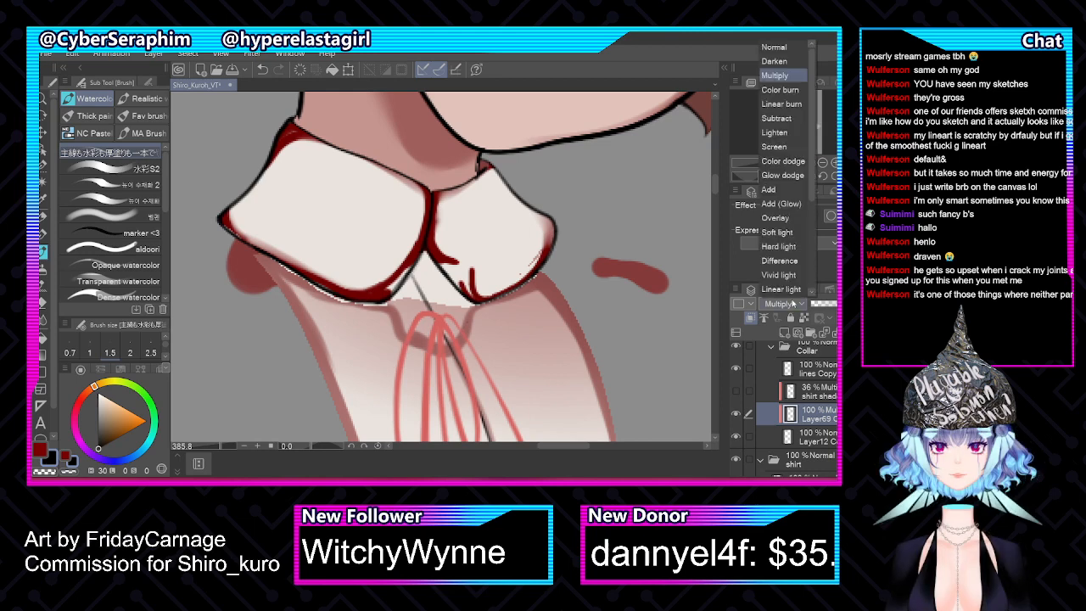
Sample the dark red collar shading colour, then undo the shading layer's blend-mode and opacity changes
left_click(774, 47)
key("i")
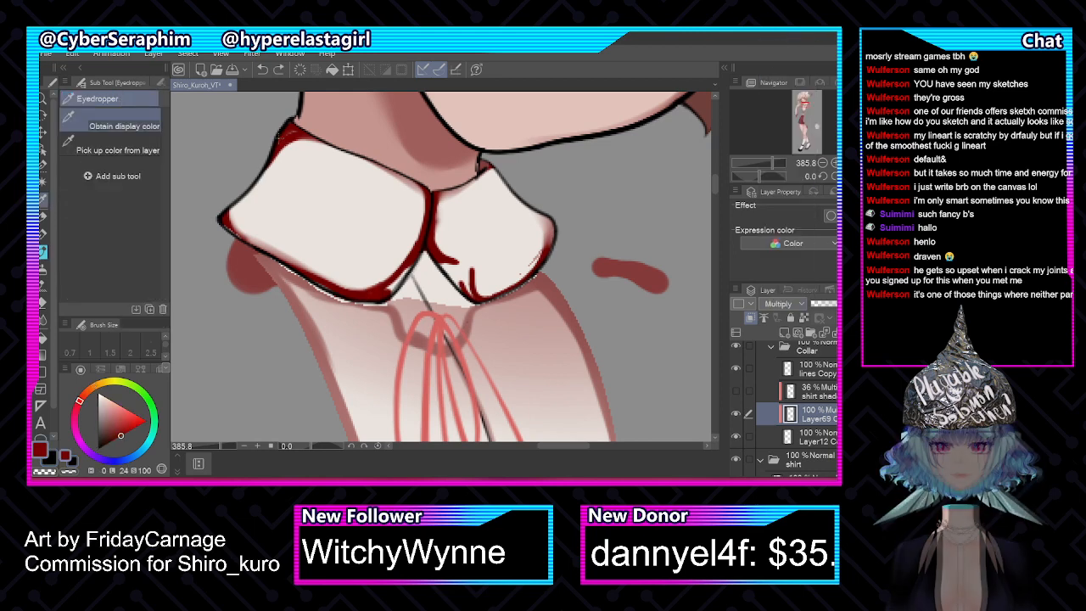
key("ctrl+z")
key("ctrl+z")
key("b")
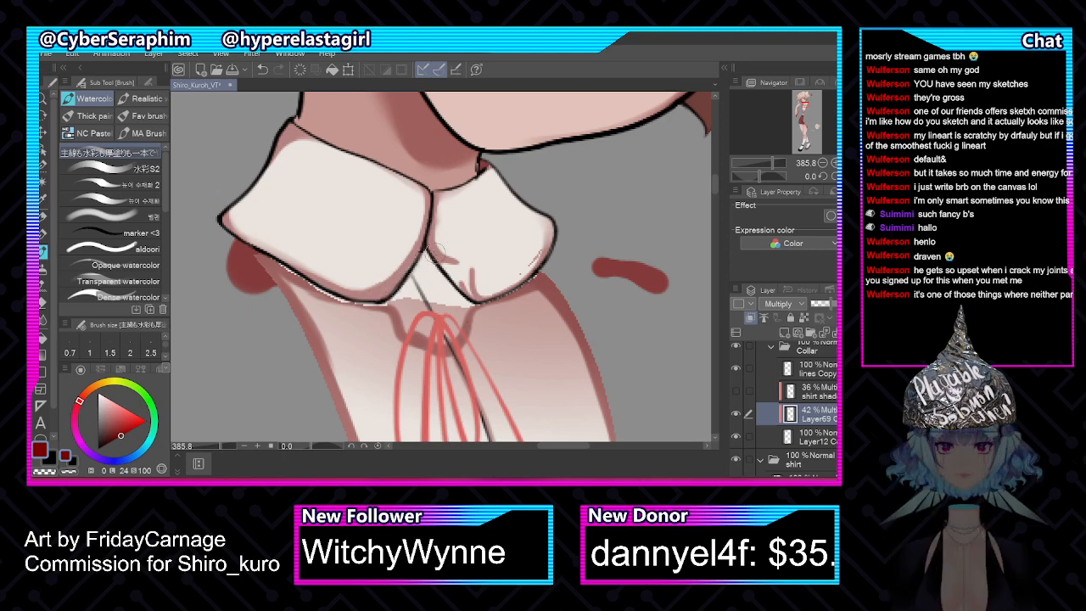
Paint the dark red shadow along the inner lower edge of the smaller collar flap, undoing unsatisfactory strokes
left_click_drag(434, 264, 477, 302)
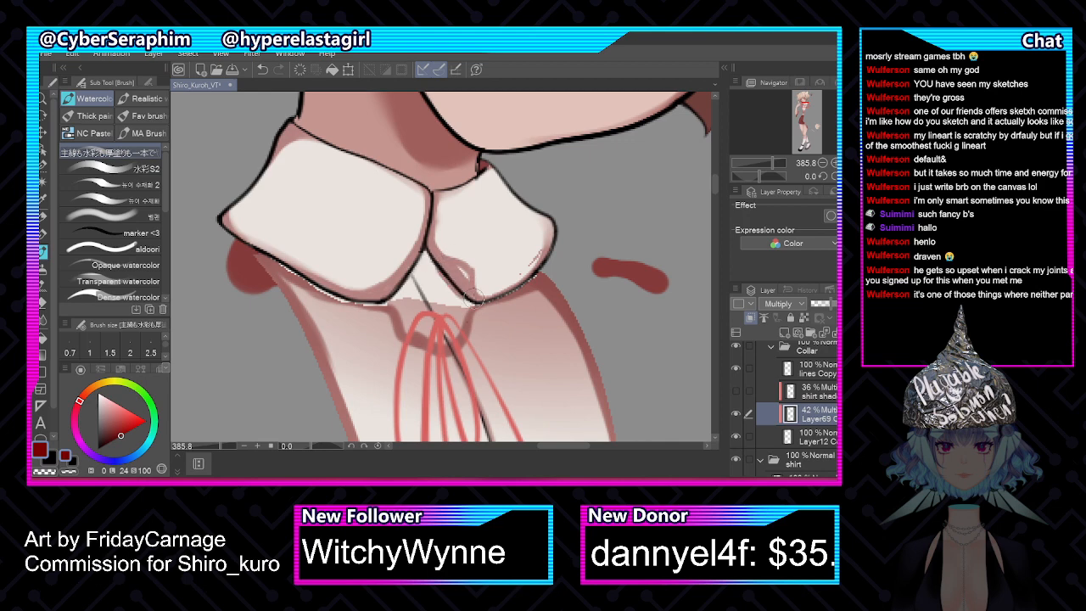
key("ctrl+z")
mouse_move(438, 263)
left_mouse_down()
mouse_move(458, 270)
mouse_move(471, 293)
mouse_move(466, 275)
mouse_move(471, 296)
left_mouse_up()
key("ctrl+z")
Flip the canvas view horizontally and try erasing the stray marks on the smaller collar flap with the transparent colour
key("h")
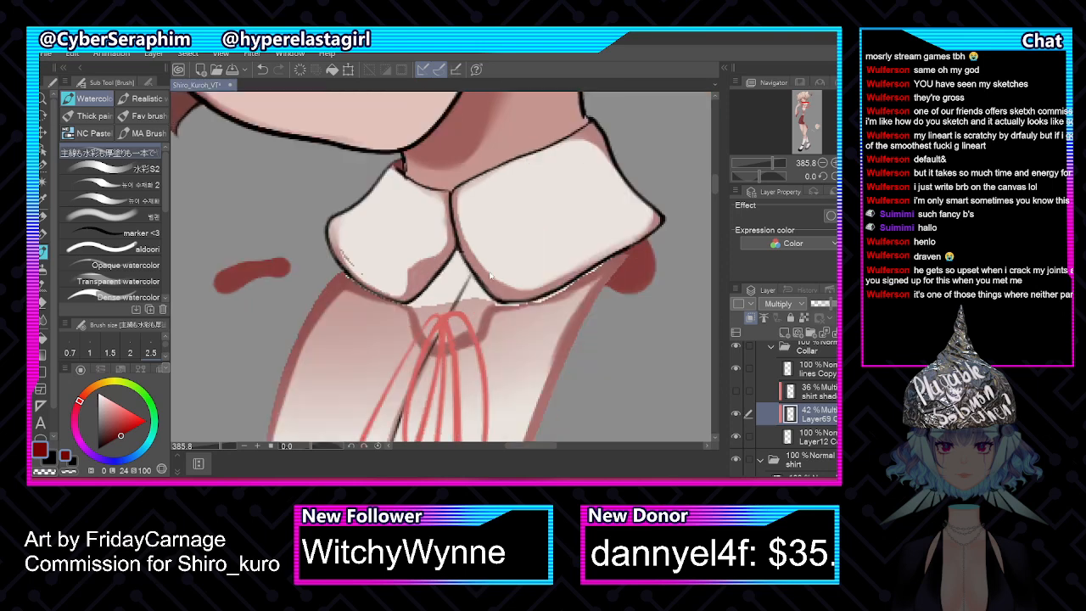
left_click(71, 471)
left_click_drag(349, 257, 352, 232)
key("ctrl+z")
Toggle the visibility of the collar's line and base colour layers to find the source of the stray marks
left_click(735, 368)
left_click(736, 368)
scroll(789, 399, "up", 1)
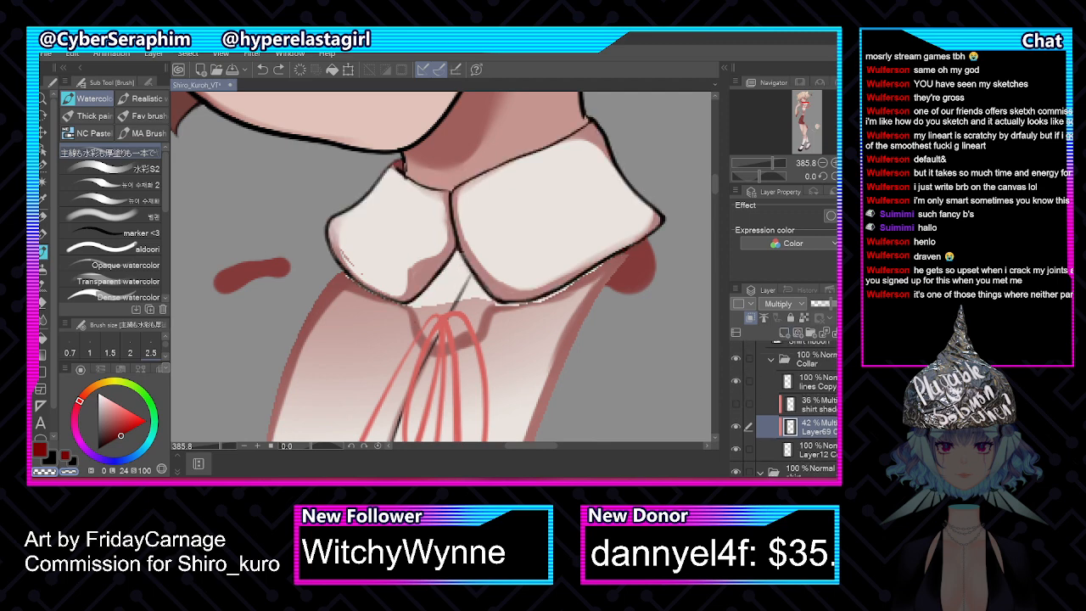
left_click(735, 449)
left_click(736, 450)
left_click(736, 450)
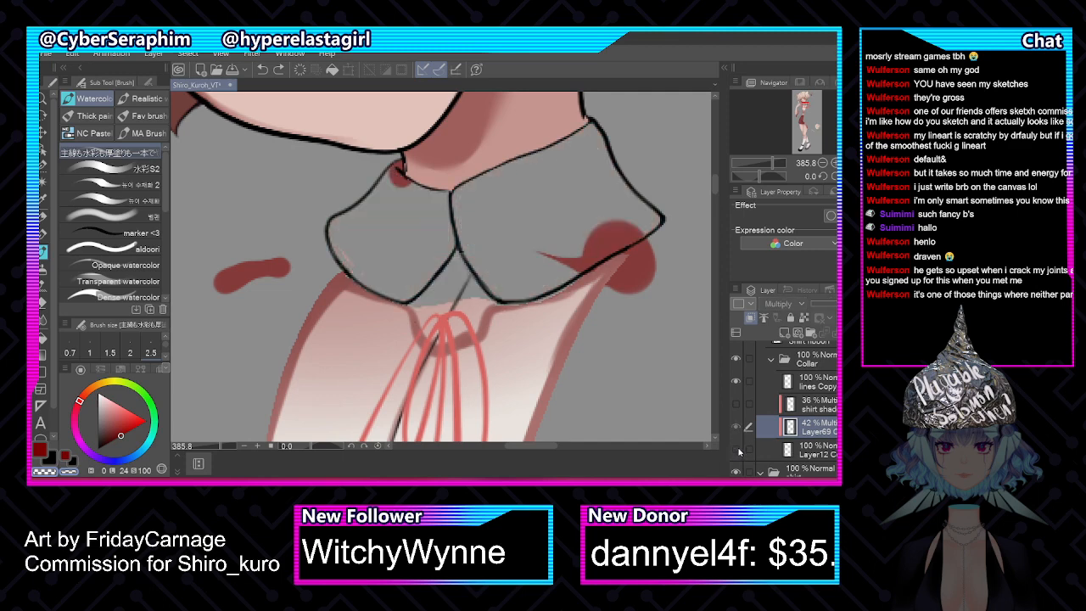
left_click(736, 449)
Hide the Collar folder and toggle the Shirt ribbon layer to check whether it holds the stray marks
left_click(736, 360)
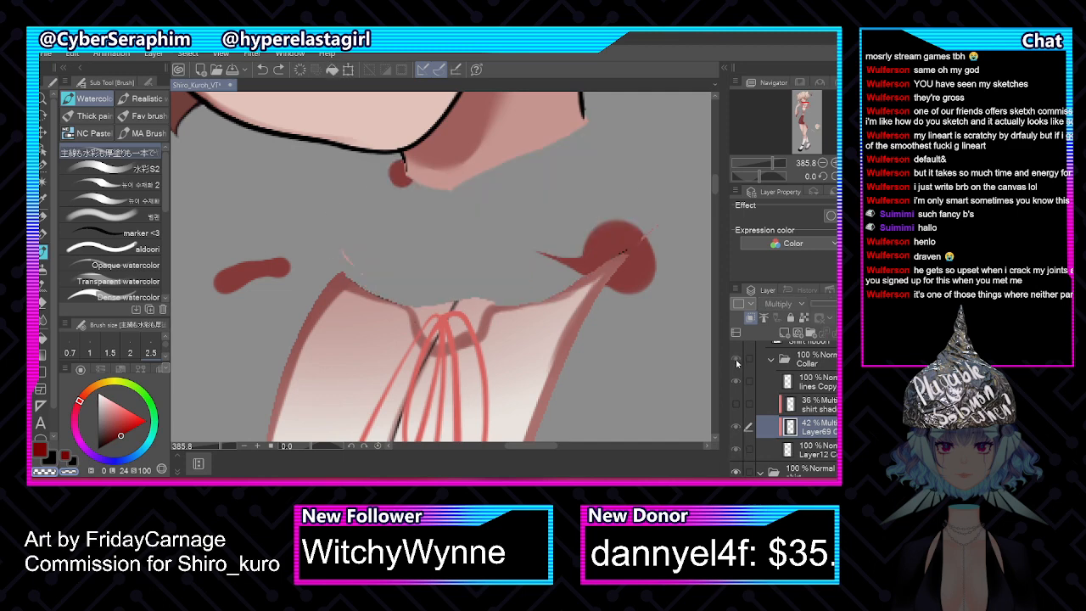
left_click(735, 361)
left_click(736, 362)
scroll(785, 399, "up", 2)
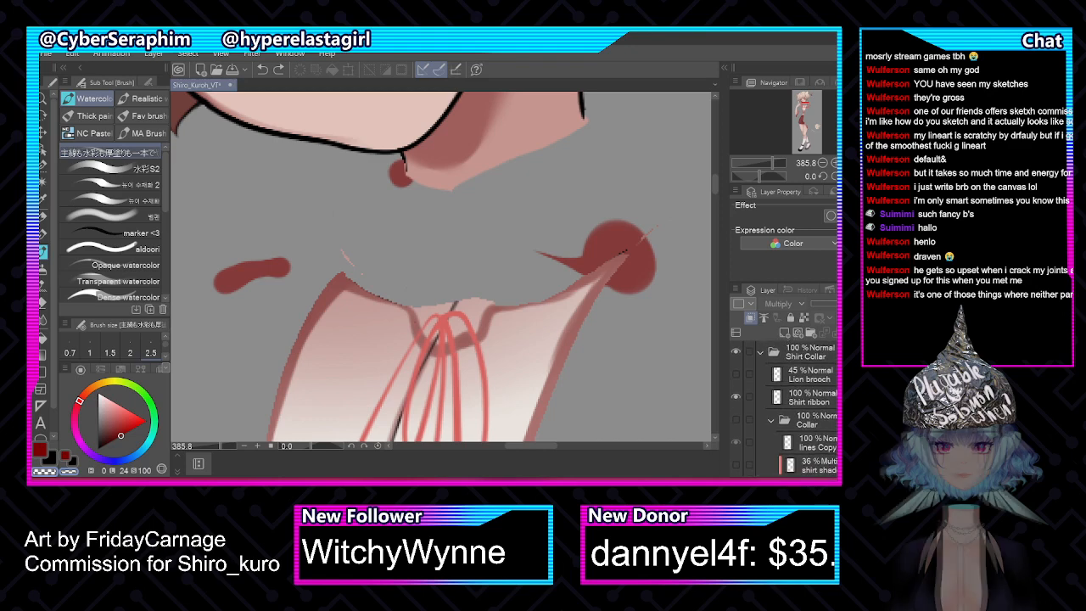
left_click(736, 397)
left_click(736, 397)
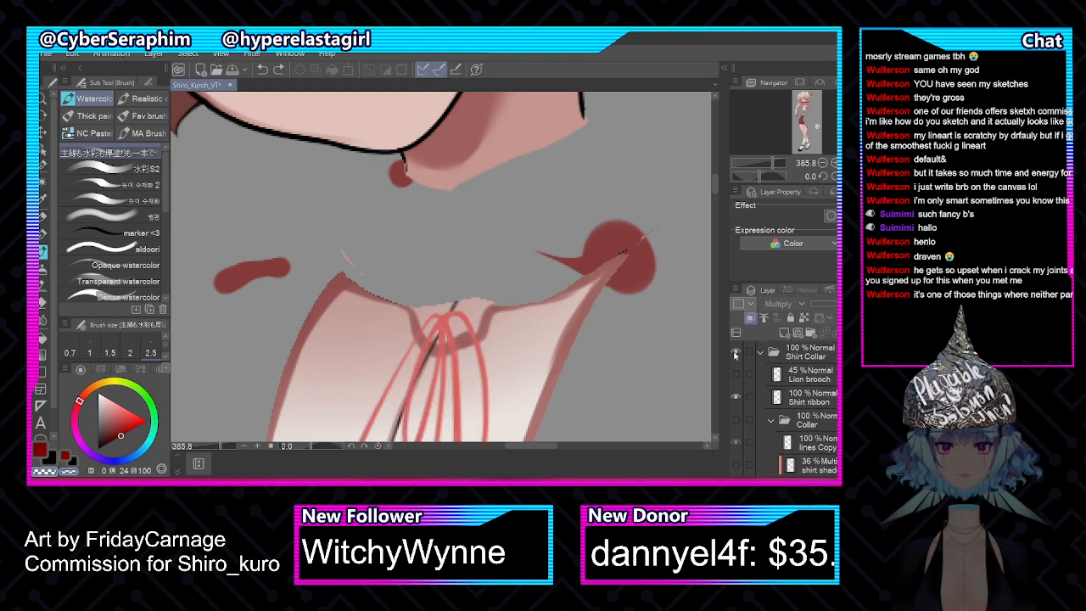
left_click(736, 397)
left_click(736, 396)
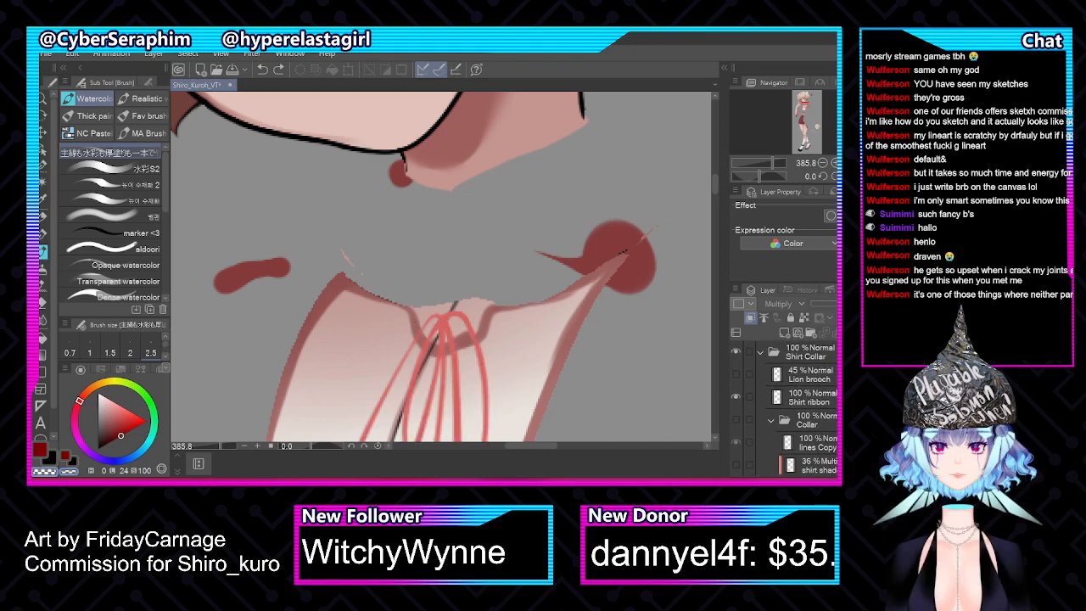
Toggle the R Lower, R hand, Back Hair, head and Front Hair folders to look for the stray marks
scroll(735, 416, "up", 3)
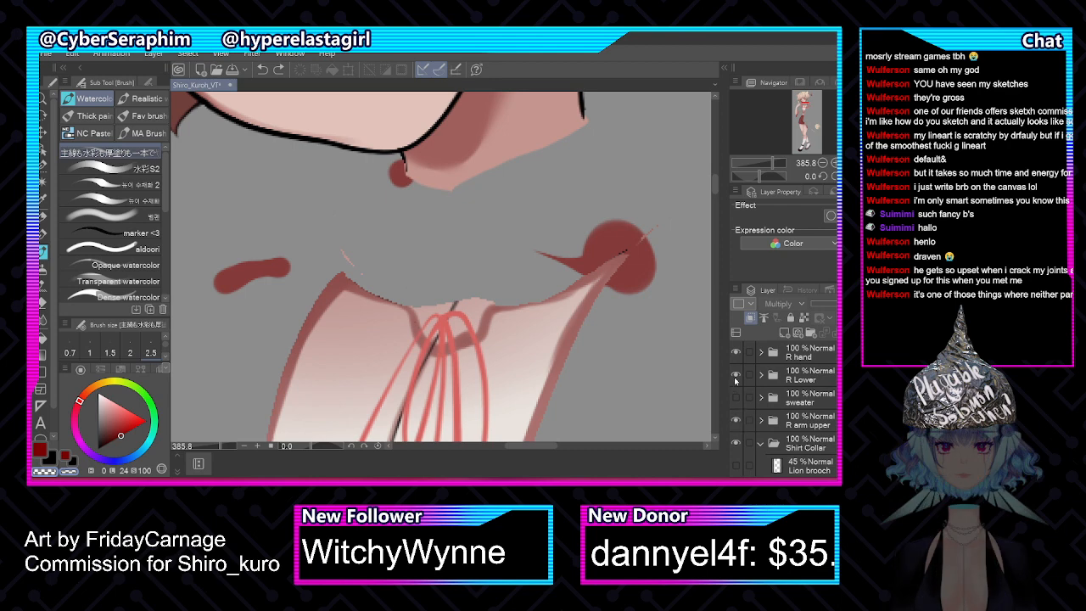
left_click(736, 377)
left_click(735, 355)
scroll(785, 407, "up", 3)
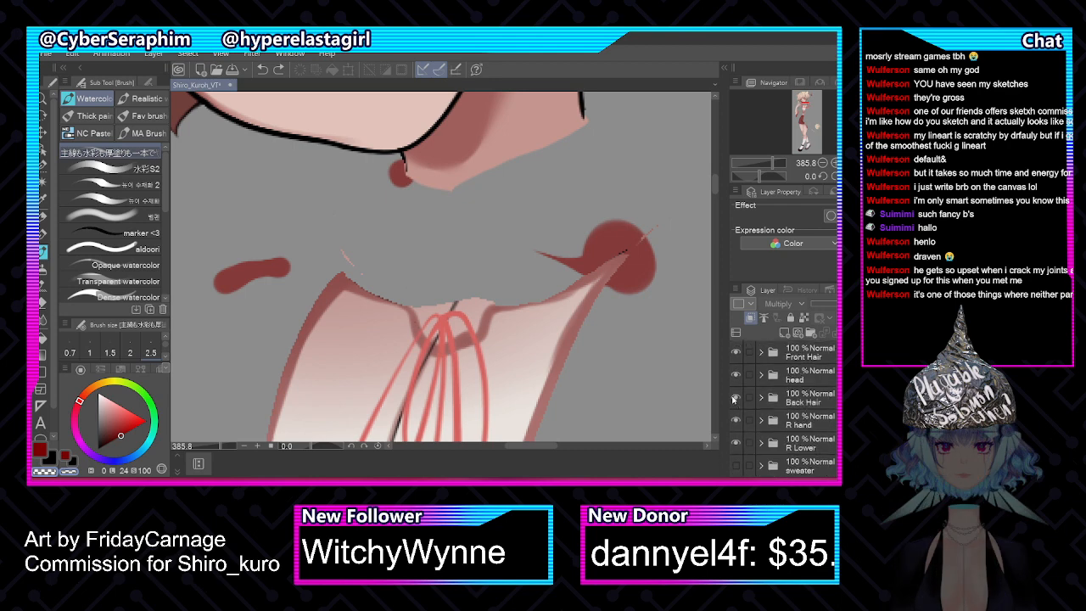
left_click(735, 399)
left_click(734, 399)
left_click(736, 377)
left_click(736, 376)
left_click(735, 355)
Check the shirt folder's layers for the stray marks and erase them on the shirt's Layer12
scroll(748, 379, "down", 10)
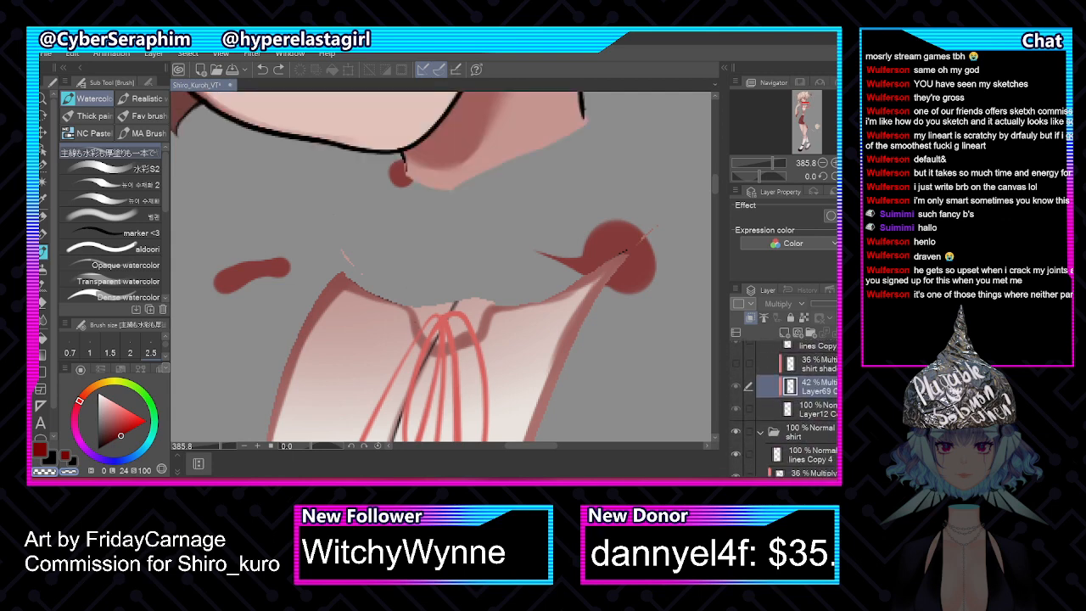
left_click(736, 371)
left_click(736, 370)
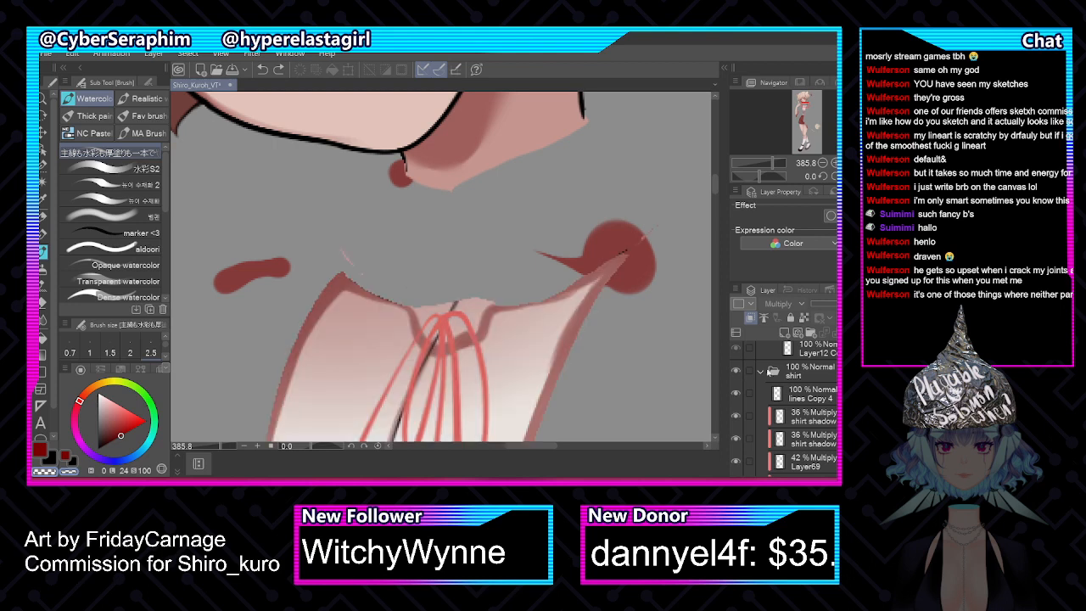
left_click(735, 395)
left_click(735, 395)
scroll(761, 371, "down", 3)
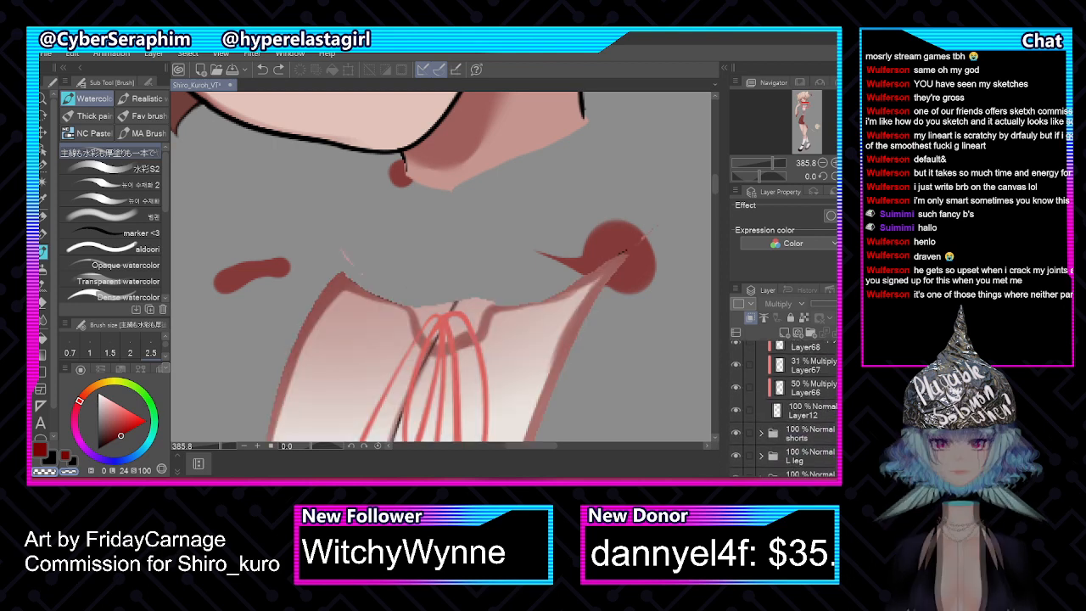
left_click(785, 392)
left_click(735, 392)
left_click(735, 392)
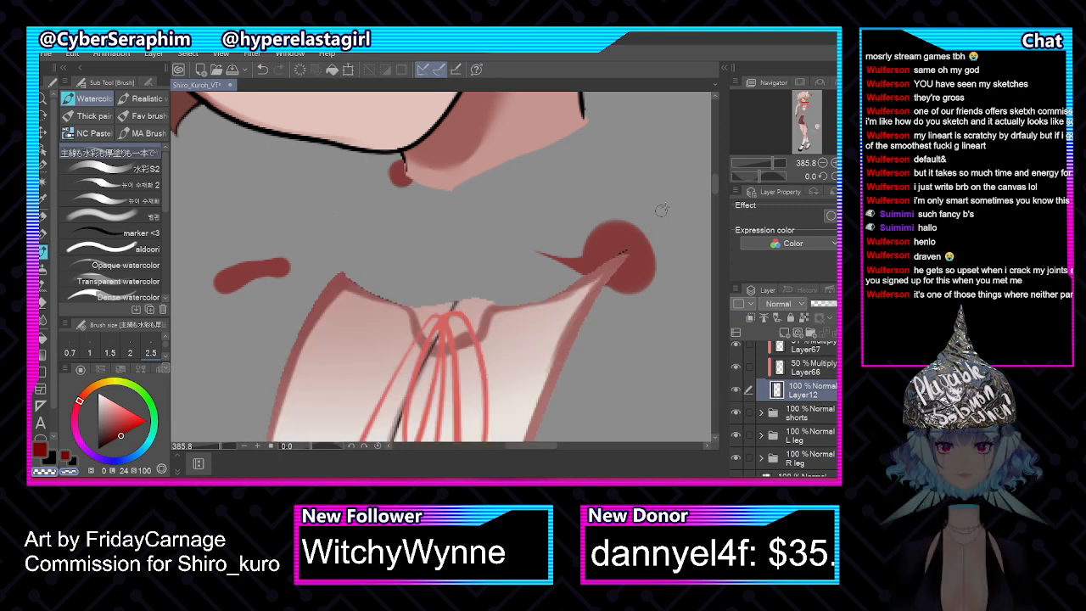
Check the sweater folder for leftover marks and make the Collar folder visible again
scroll(783, 407, "up", 4)
scroll(783, 408, "up", 8)
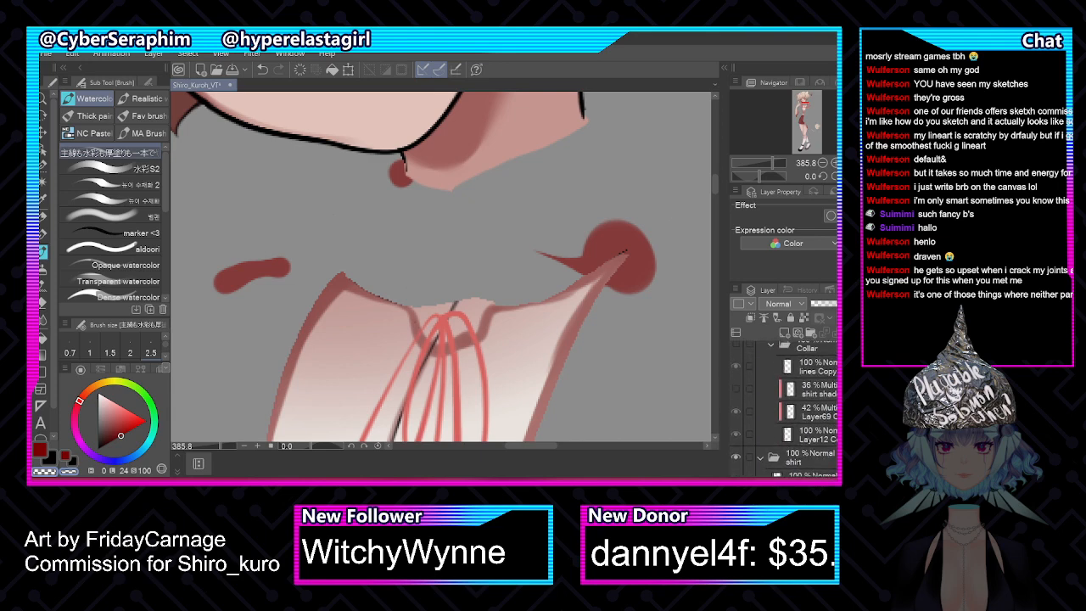
scroll(784, 408, "up", 1)
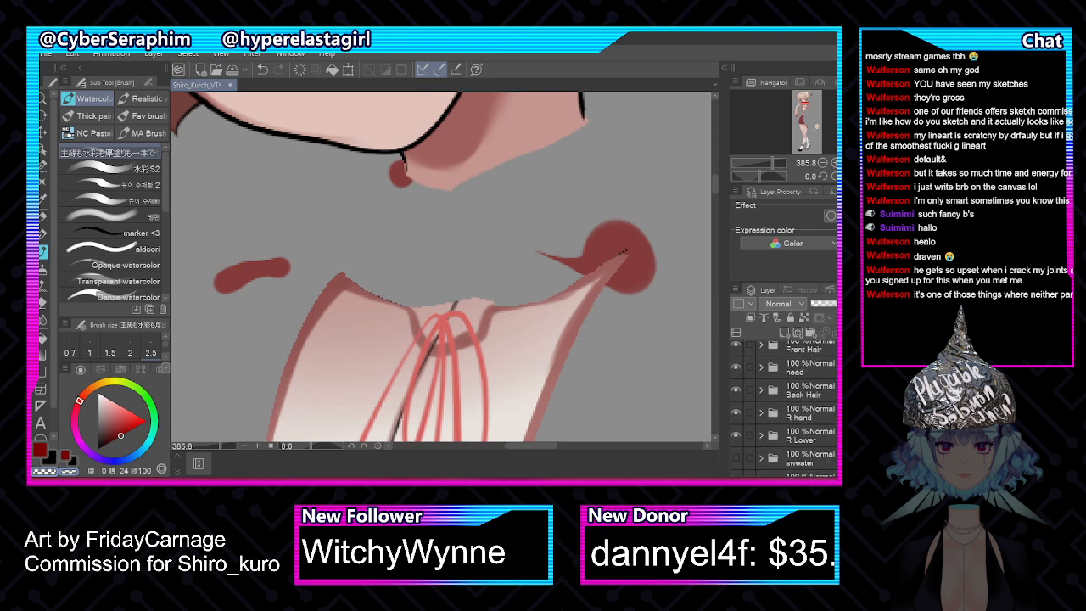
left_click(736, 458)
left_click(736, 458)
scroll(797, 399, "down", 4)
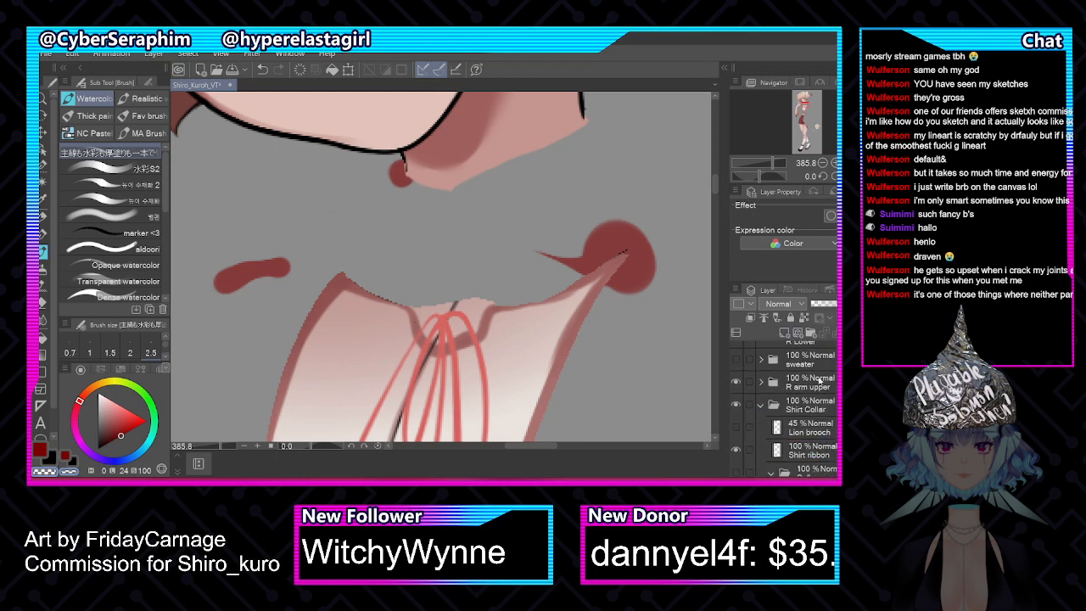
scroll(789, 407, "down", 3)
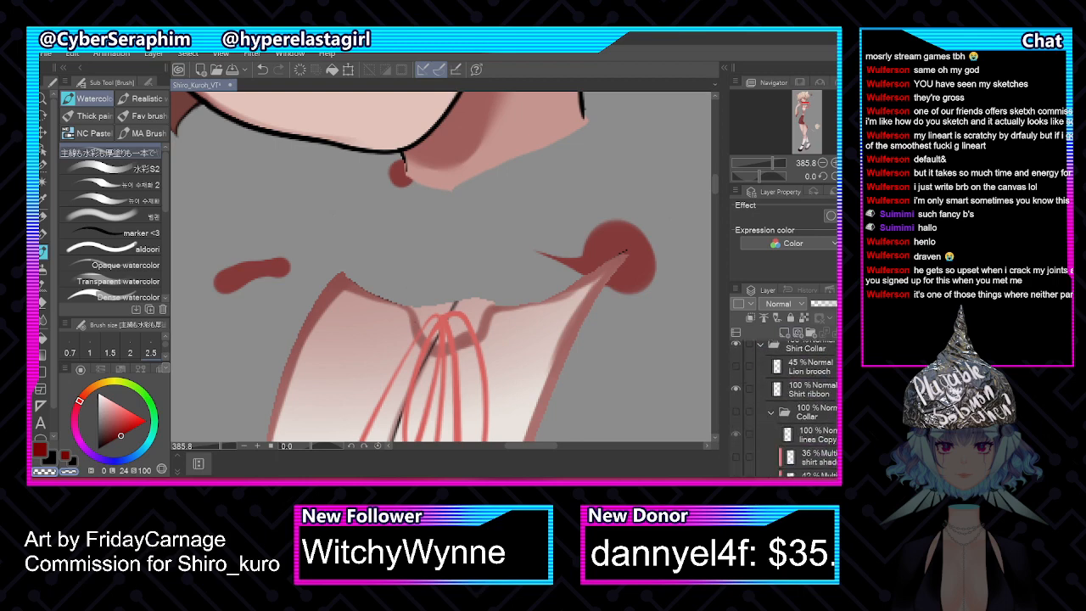
left_click(737, 413)
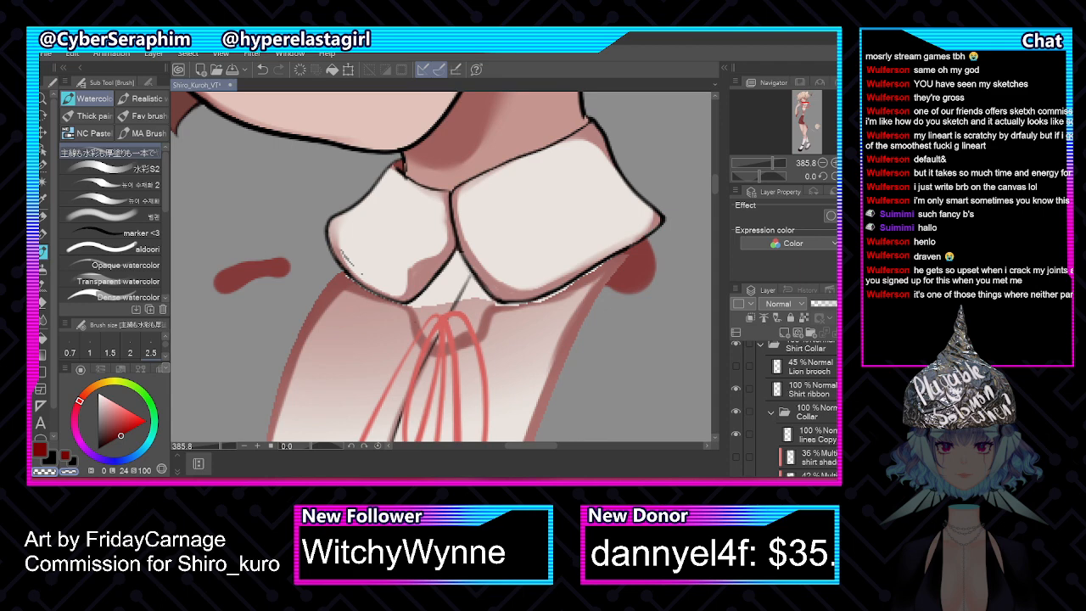
Erase the base colour spilling past the lower outlines of both collar flaps on the collar's Layer12 copy
scroll(785, 407, "down", 5)
left_click(806, 396)
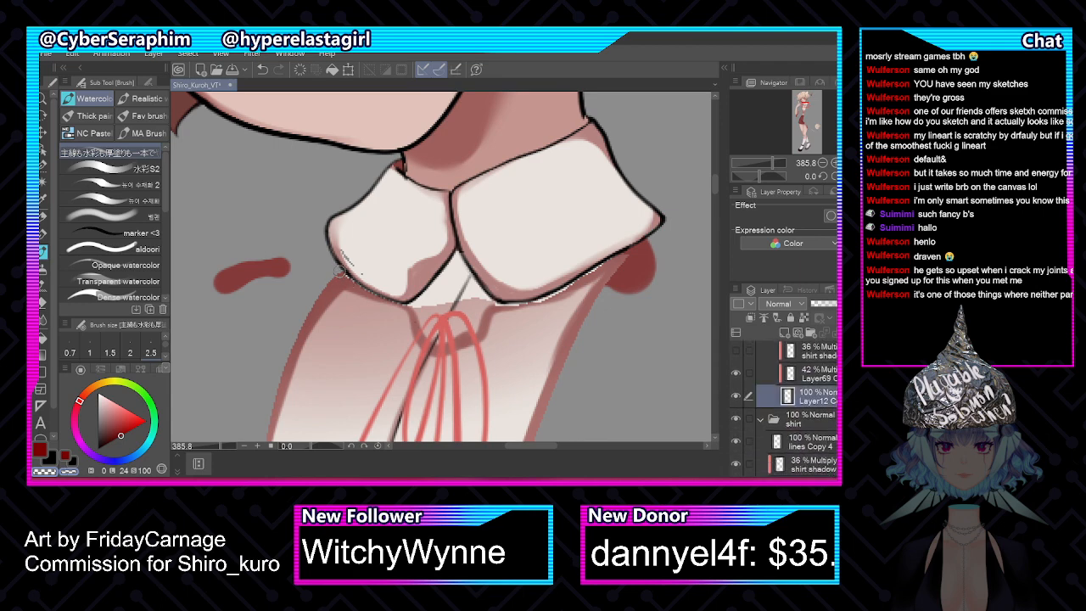
key("bracketleft")
key("bracketleft")
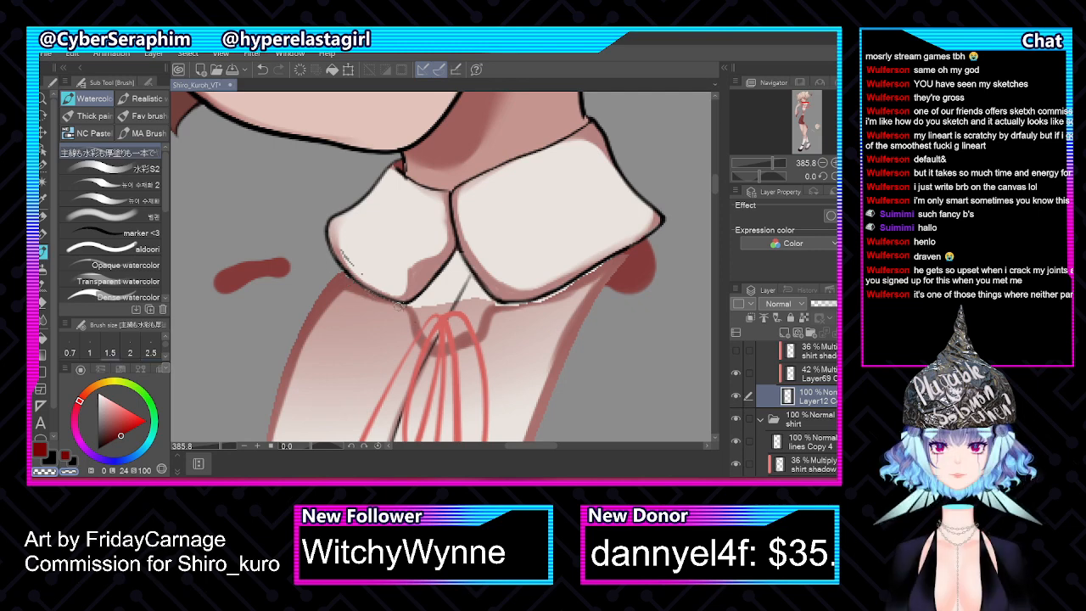
key("bracketright")
left_click_drag(612, 261, 544, 296)
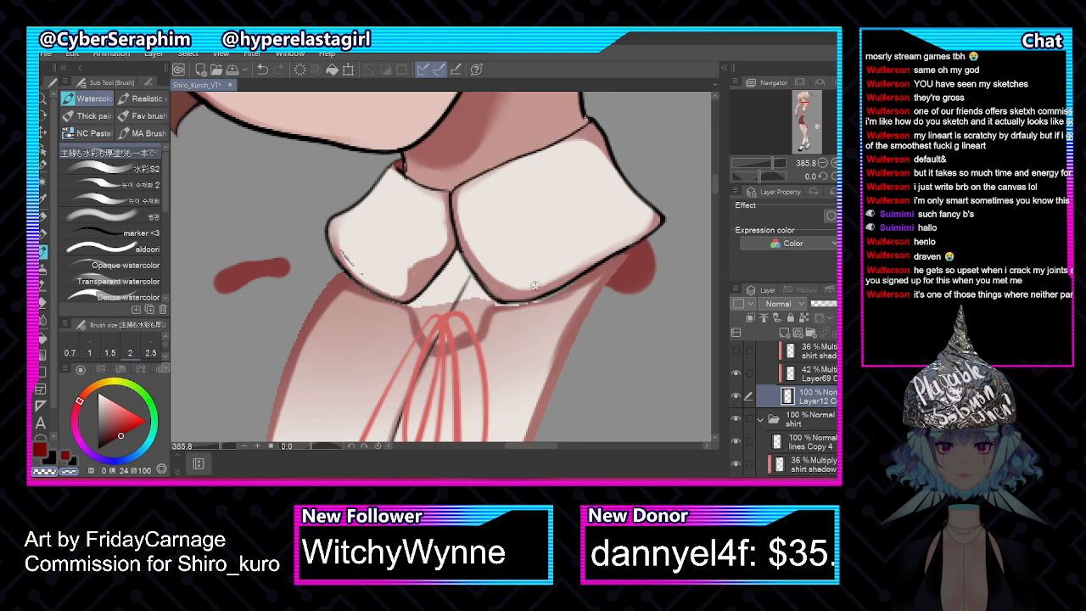
Erase the collar base colour from the triangular gap between the two flaps
mouse_move(460, 258)
left_mouse_down()
mouse_move(497, 309)
mouse_move(547, 293)
left_mouse_up()
mouse_move(457, 253)
left_mouse_down()
mouse_move(435, 281)
mouse_move(452, 231)
mouse_move(443, 273)
mouse_move(421, 301)
mouse_move(432, 256)
mouse_move(406, 308)
mouse_move(414, 272)
mouse_move(418, 315)
mouse_move(446, 294)
mouse_move(457, 264)
mouse_move(432, 298)
mouse_move(455, 263)
mouse_move(472, 297)
left_mouse_up()
key("]")
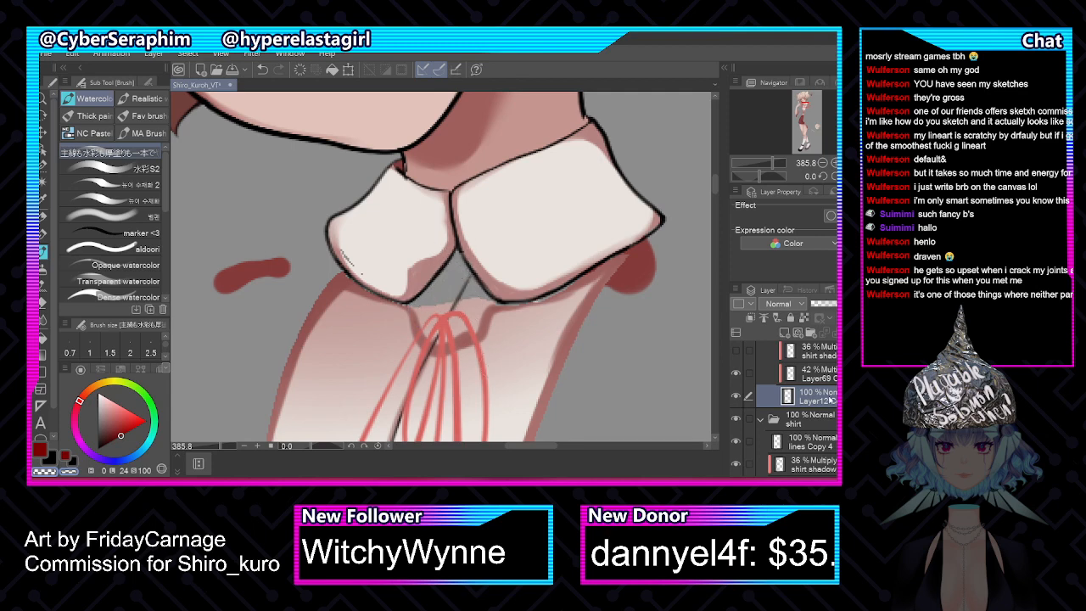
Sample the off-white collar colour and paint over the small gaps near the smaller flap's lower edge
key("i")
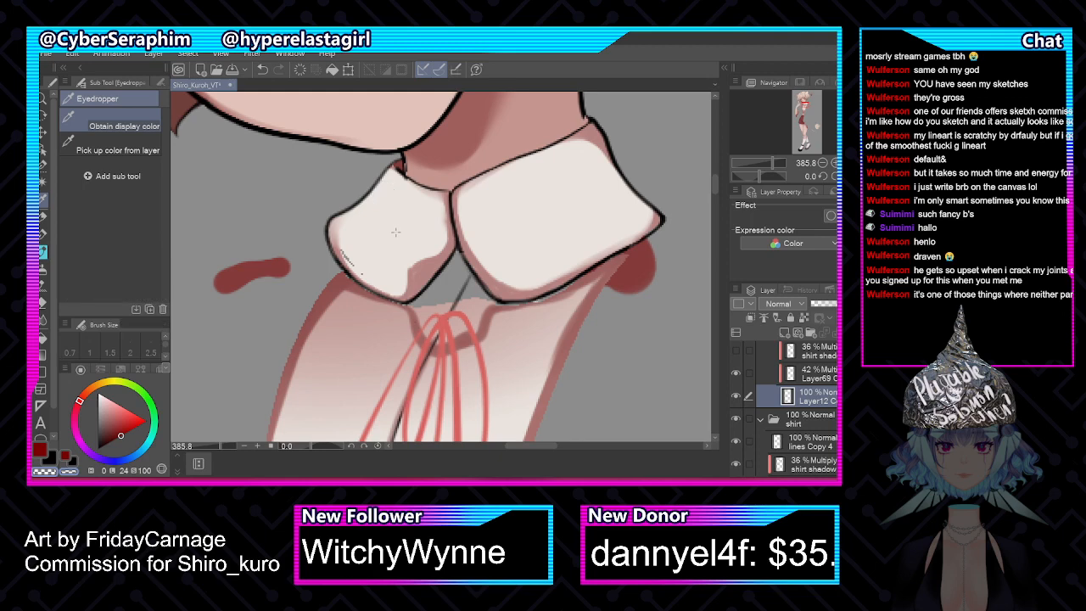
left_click(390, 224)
key("b")
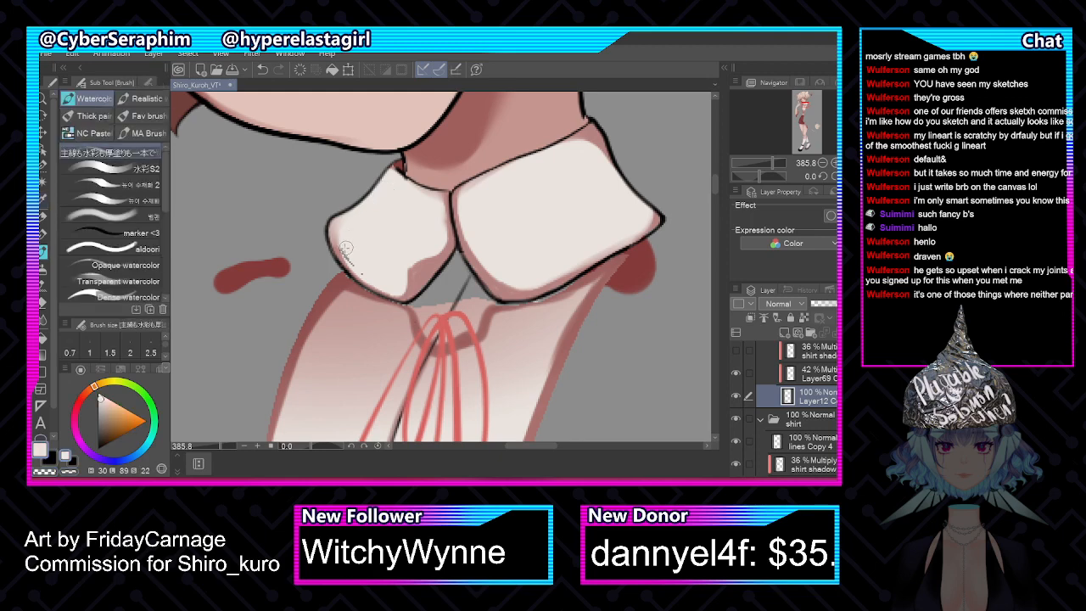
left_click_drag(347, 246, 355, 267)
Show the collar's 36% Multiply shirt shadow layer and cover the light specks on the smaller flap using dark red and the Soft airbrush
left_click(736, 350)
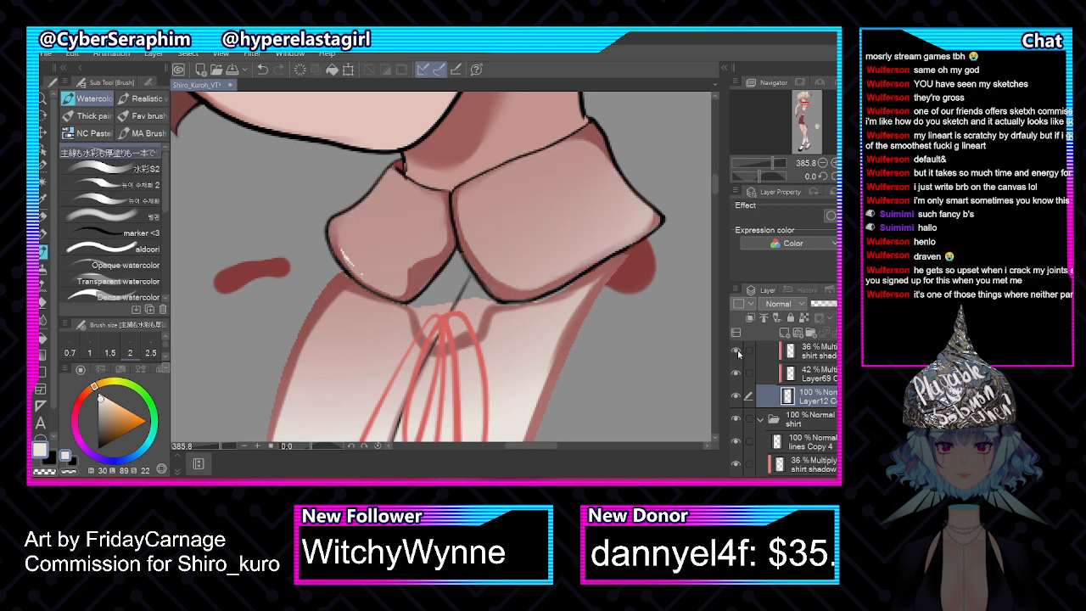
left_click(823, 356)
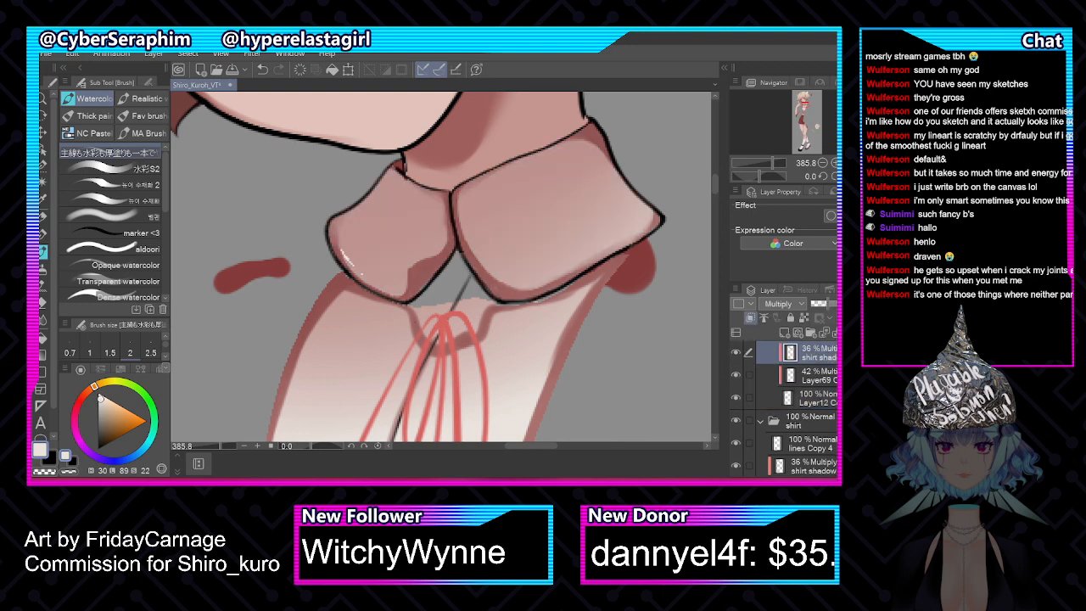
scroll(793, 399, "up", 2)
mouse_move(811, 107)
left_mouse_down()
mouse_move(812, 97)
mouse_move(805, 108)
left_mouse_up()
key("i")
left_click(419, 188)
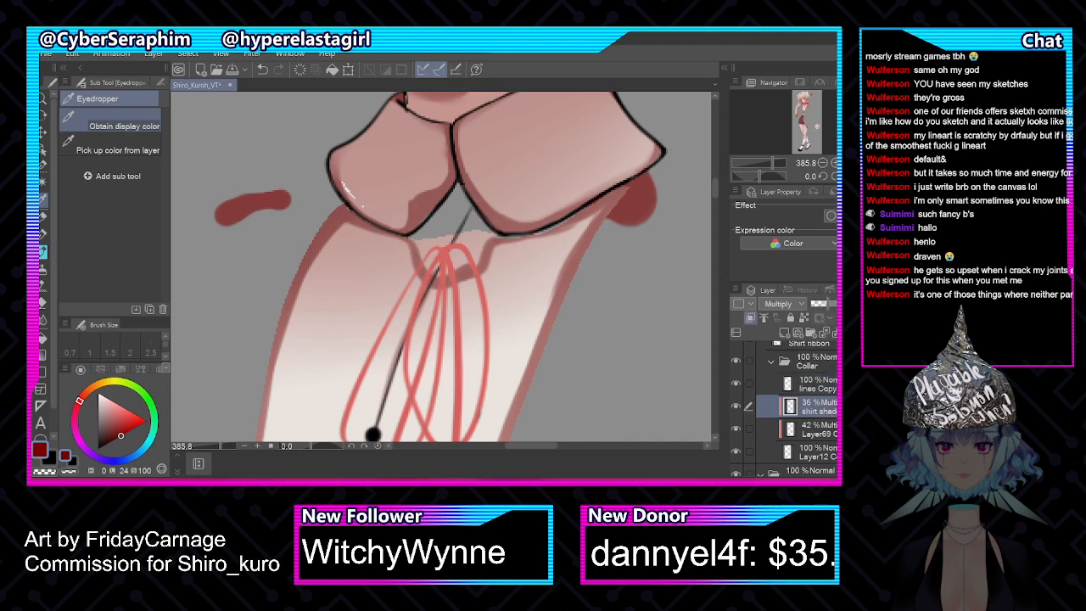
left_click(43, 268)
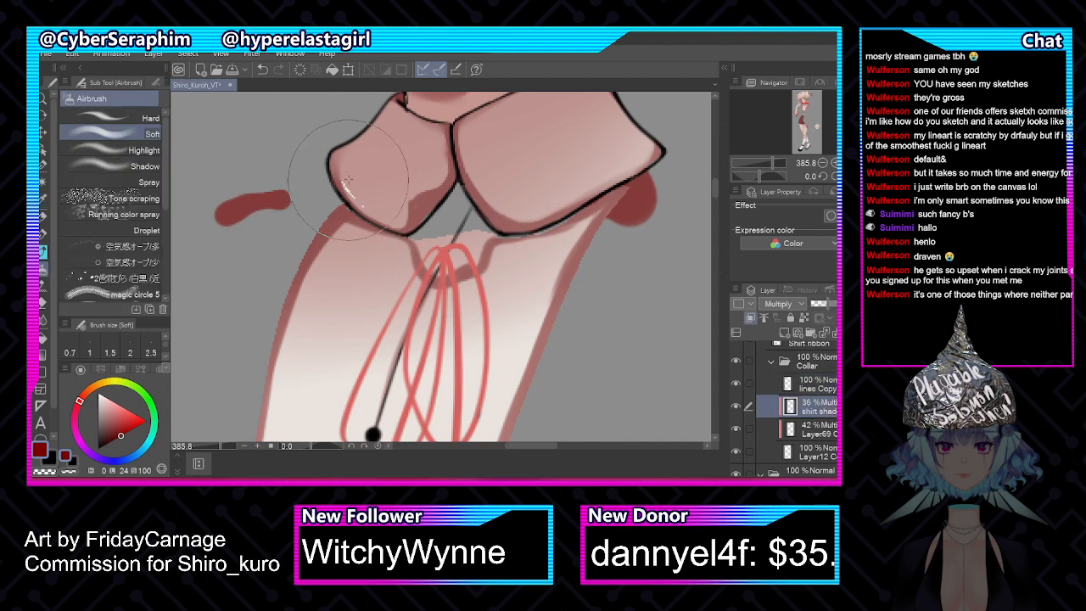
key("bracketleft")
key("bracketleft")
key("bracketleft")
On the collar's Layer12 copy, sample the shirt's off-white and paint over the gap at the larger flap's outer corner
left_click(829, 450)
key("x")
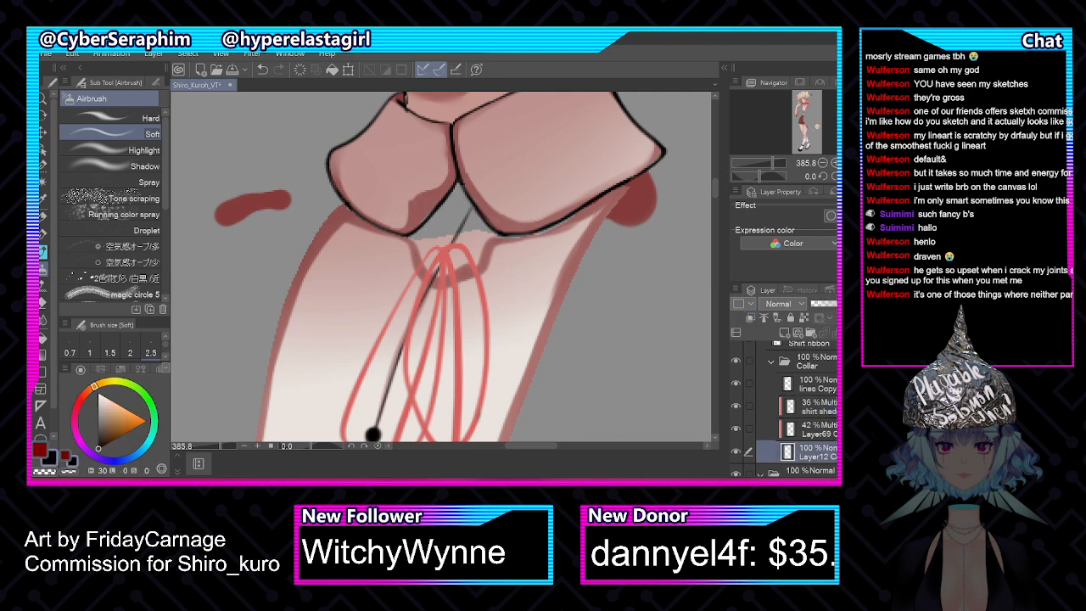
scroll(711, 194, "down", 5)
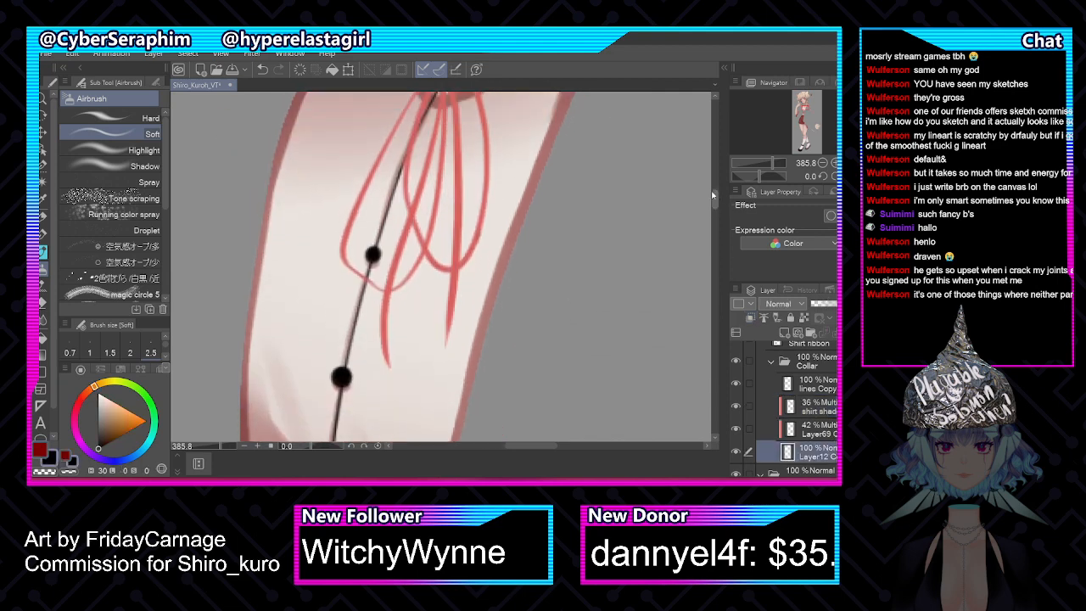
left_click(312, 339, "alt")
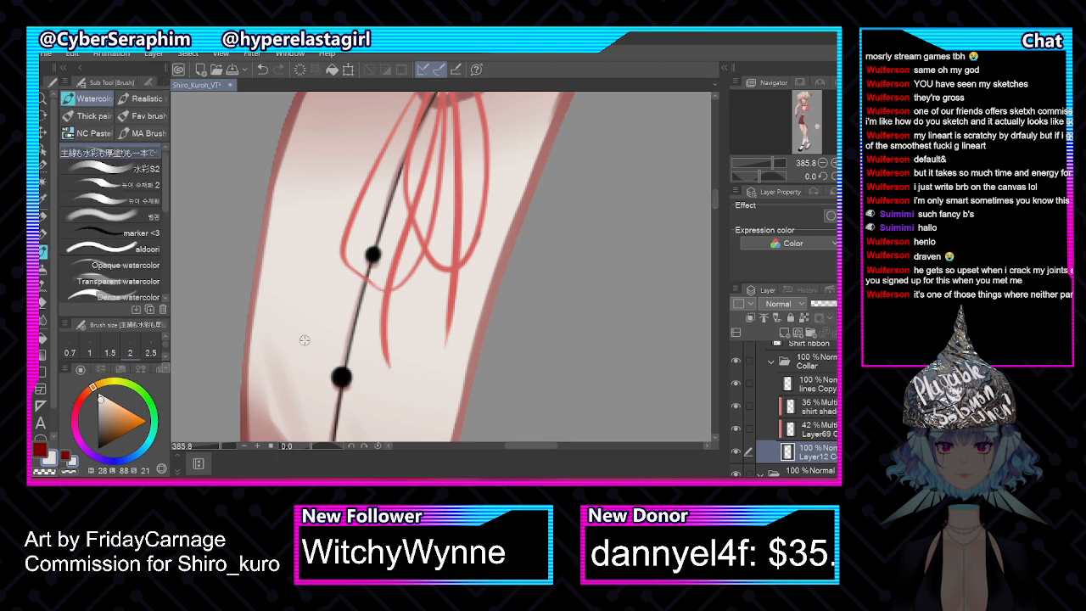
scroll(713, 178, "up", 5)
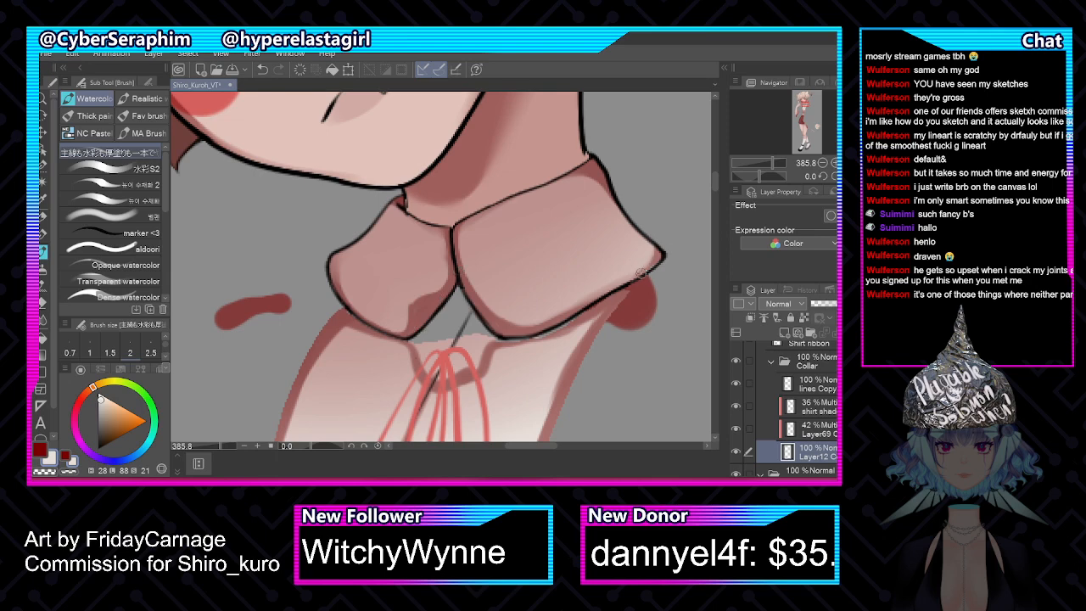
Shade the light specks at the larger flap's outer corner with dark red on the 42% and 36% Multiply layers
key("x")
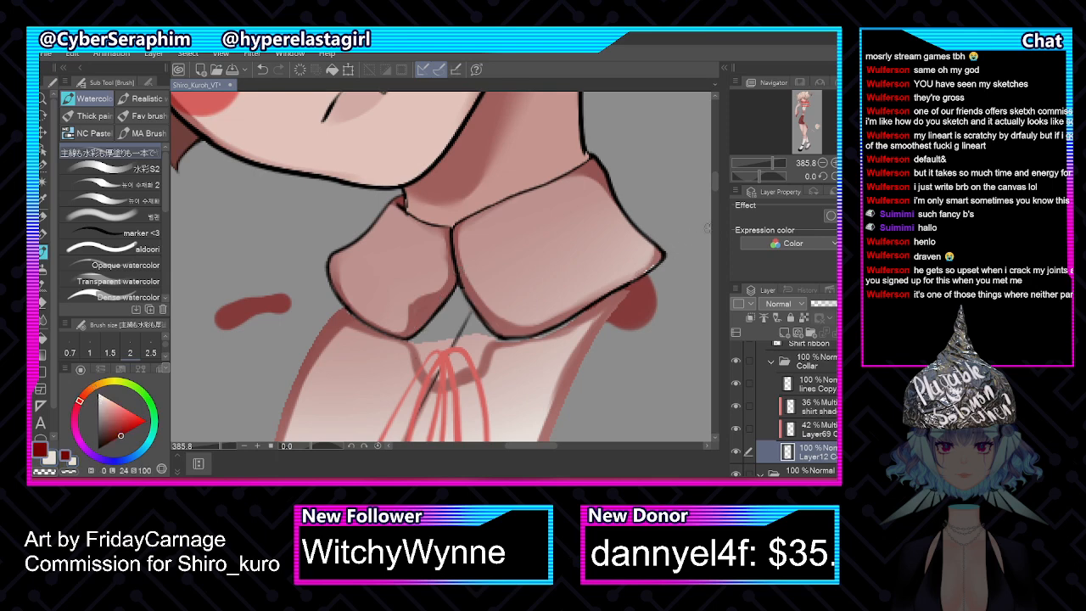
key("alt+]")
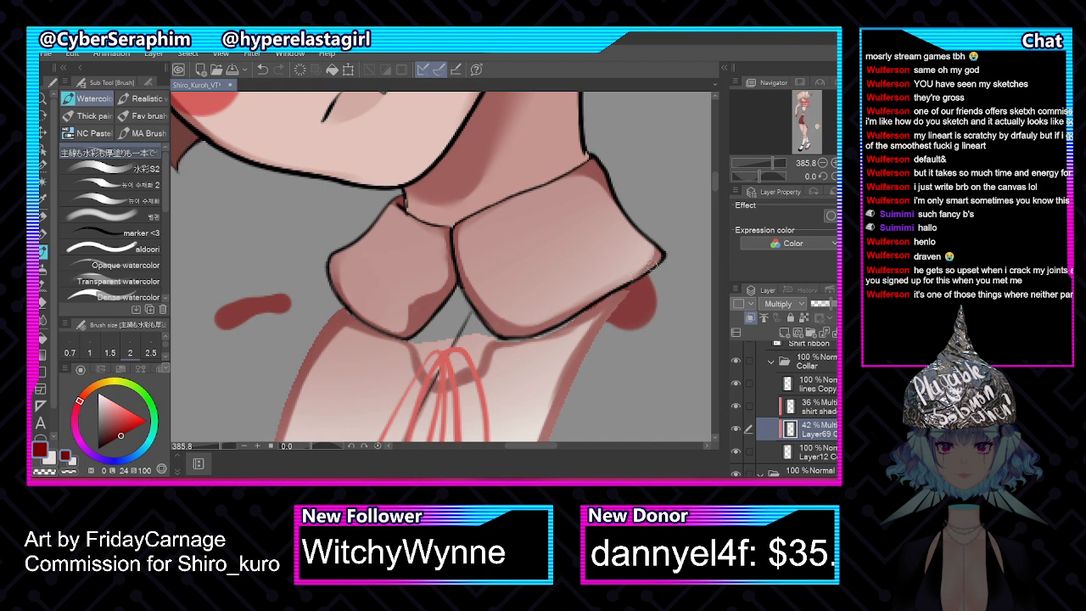
key("alt+]")
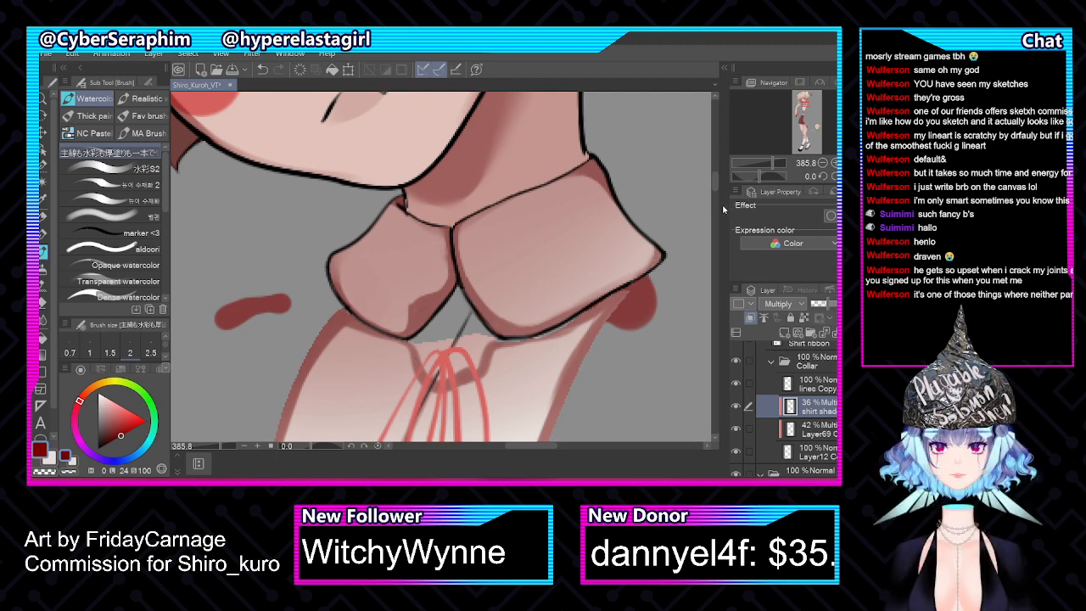
left_click_drag(717, 188, 717, 181)
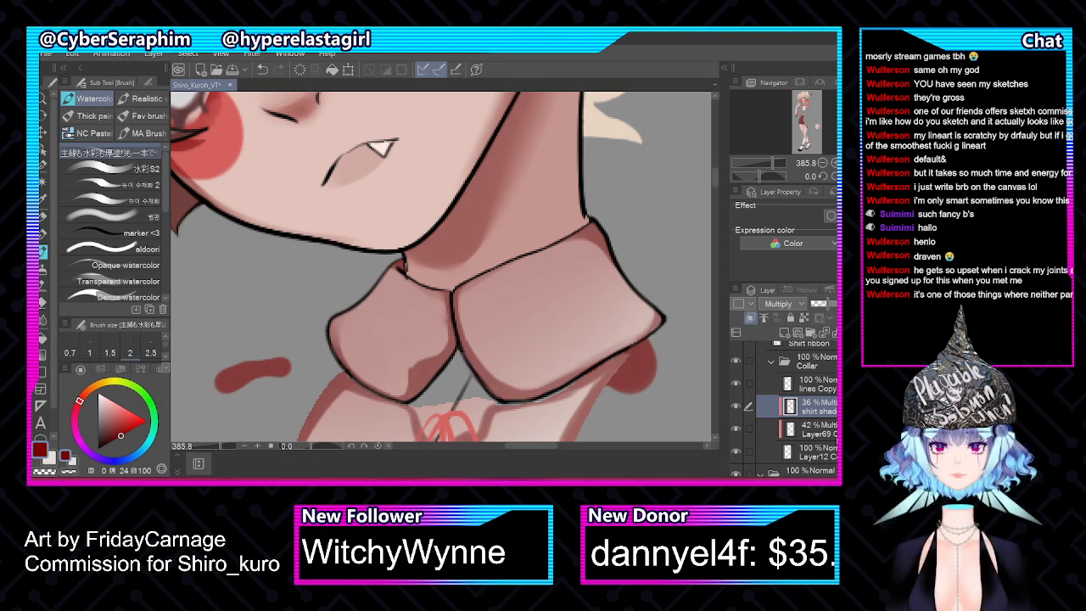
Merge the collar's line, shadow and base colour layers into one layer and rename it Collar front
left_click(815, 429)
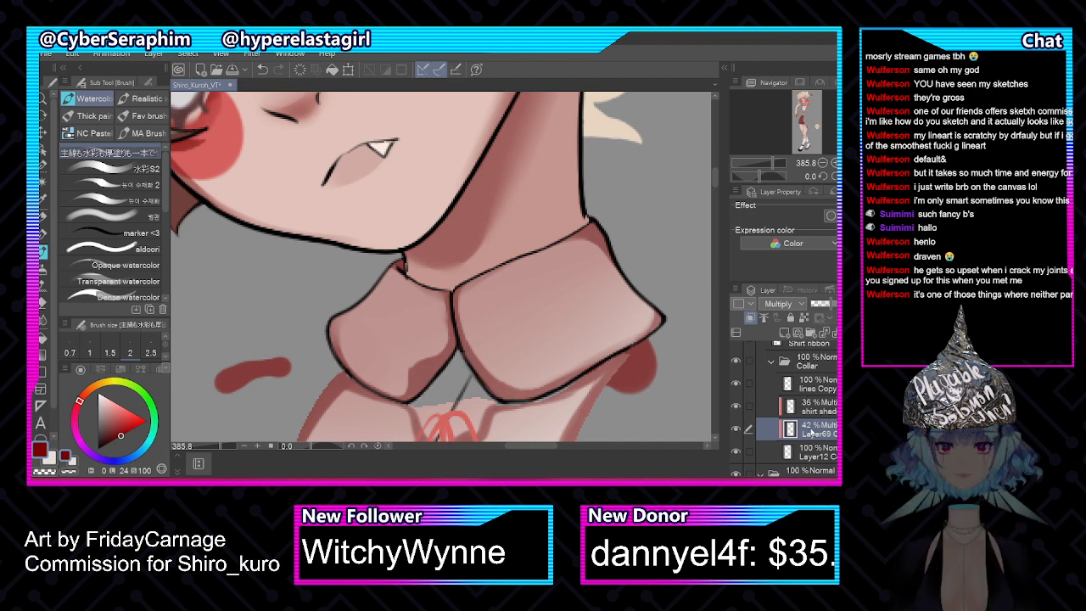
left_click(806, 384)
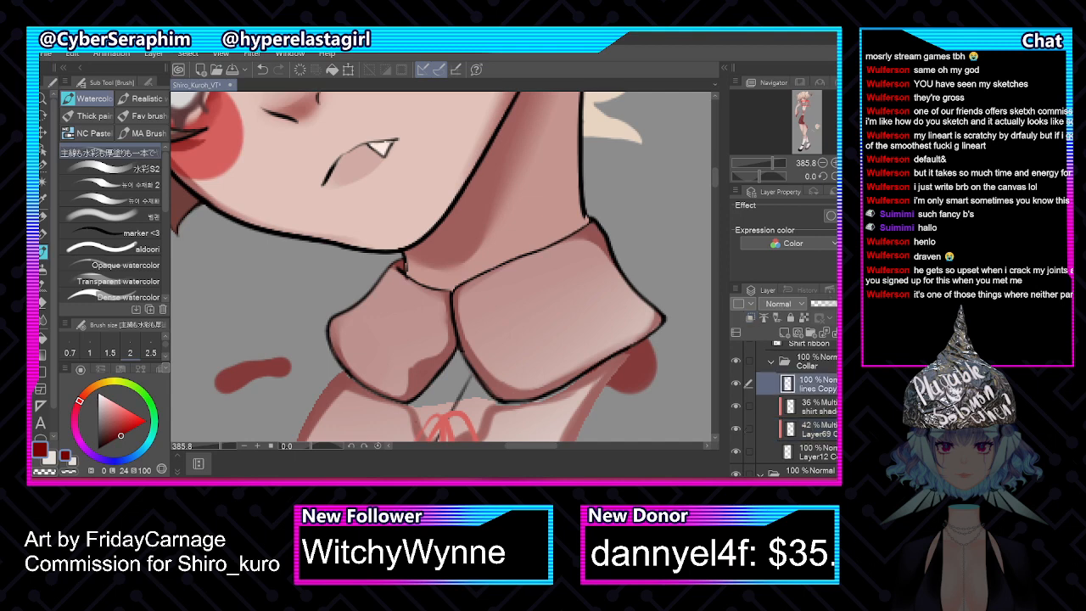
left_click(807, 452, "shift")
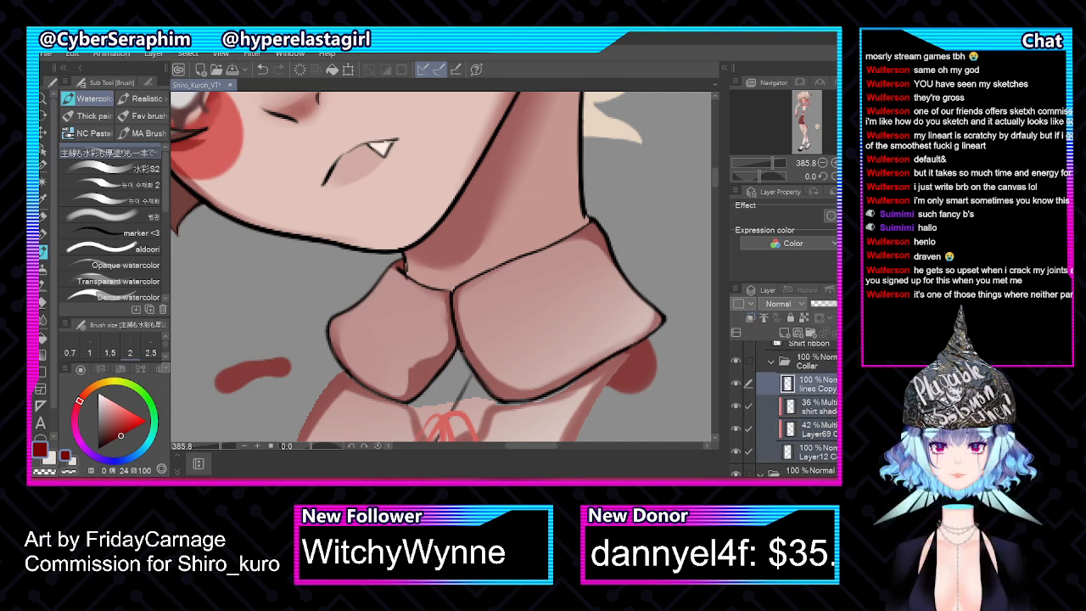
right_click(815, 420)
left_click(824, 370)
double_click(819, 386)
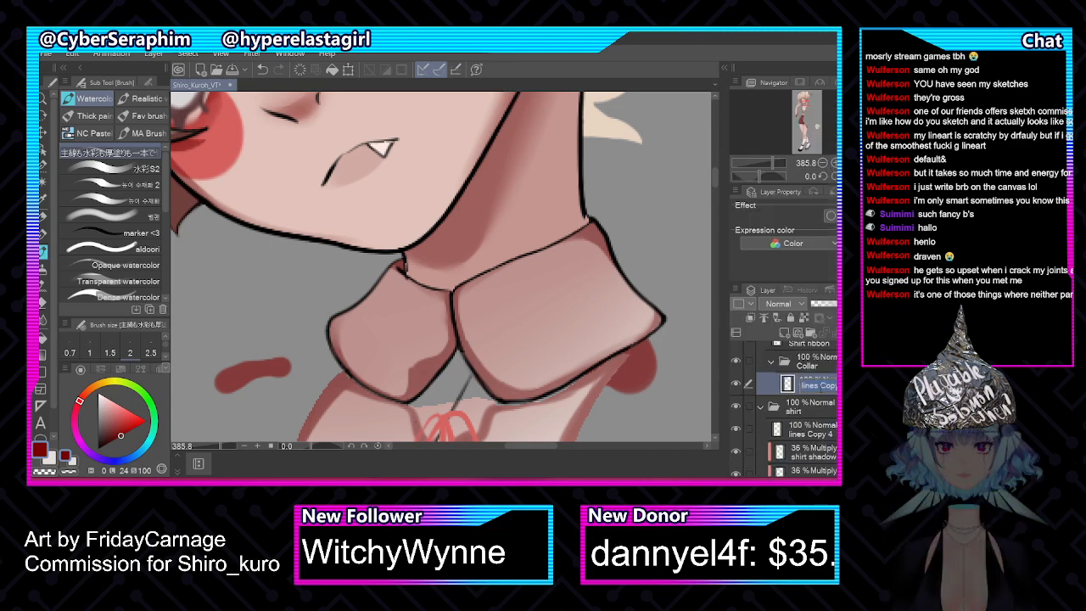
type("c")
type("ollar front")
key("Return")
Move the Collar front layer out of the Collar folder and delete the empty folder
scroll(785, 407, "up", 2)
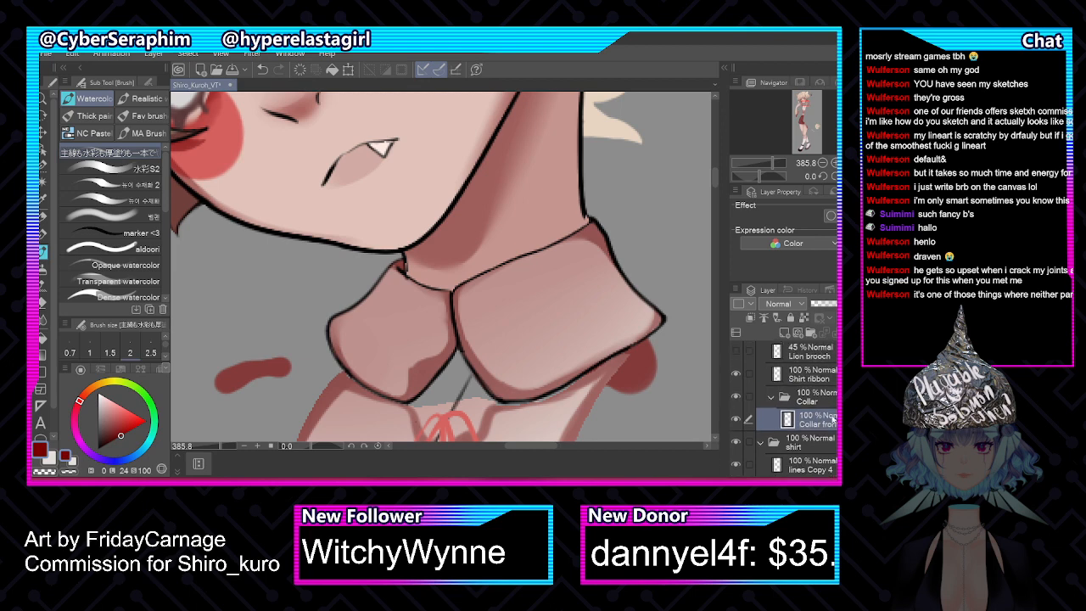
left_click_drag(828, 419, 827, 386)
left_click(810, 419)
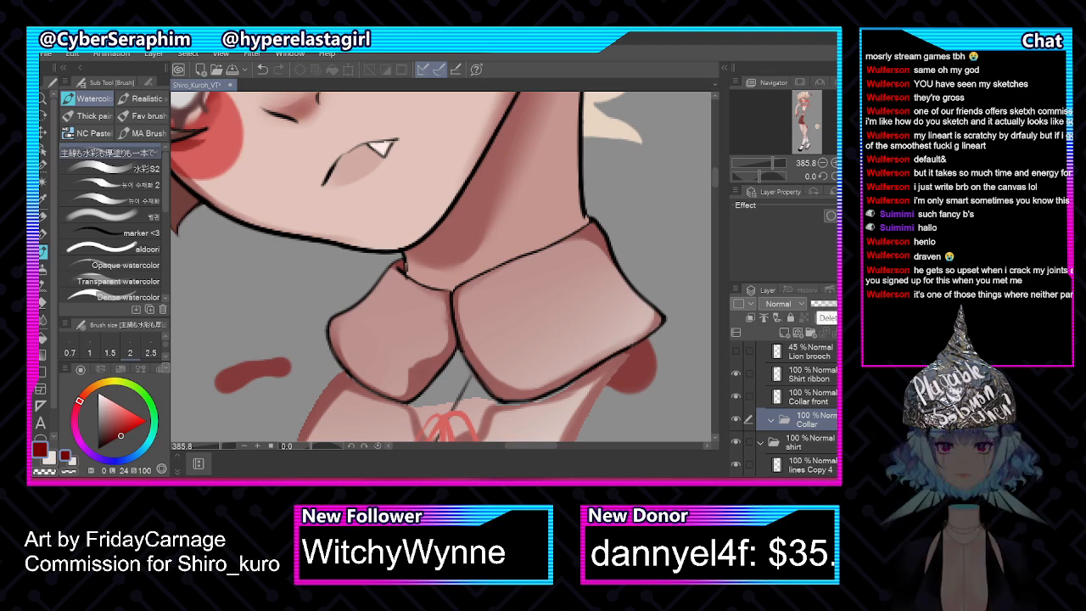
left_click(834, 333)
left_click(833, 332)
key("ctrl+z")
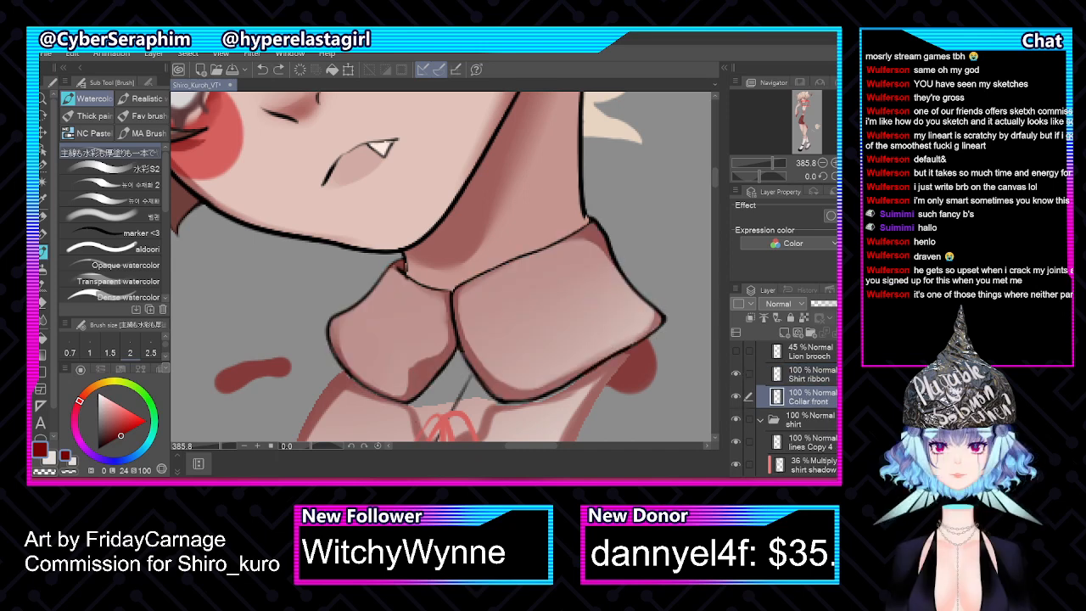
Mark the dark patch at the smaller flap's upper corner with the Selection pen and hide the Collar front layer
key("m")
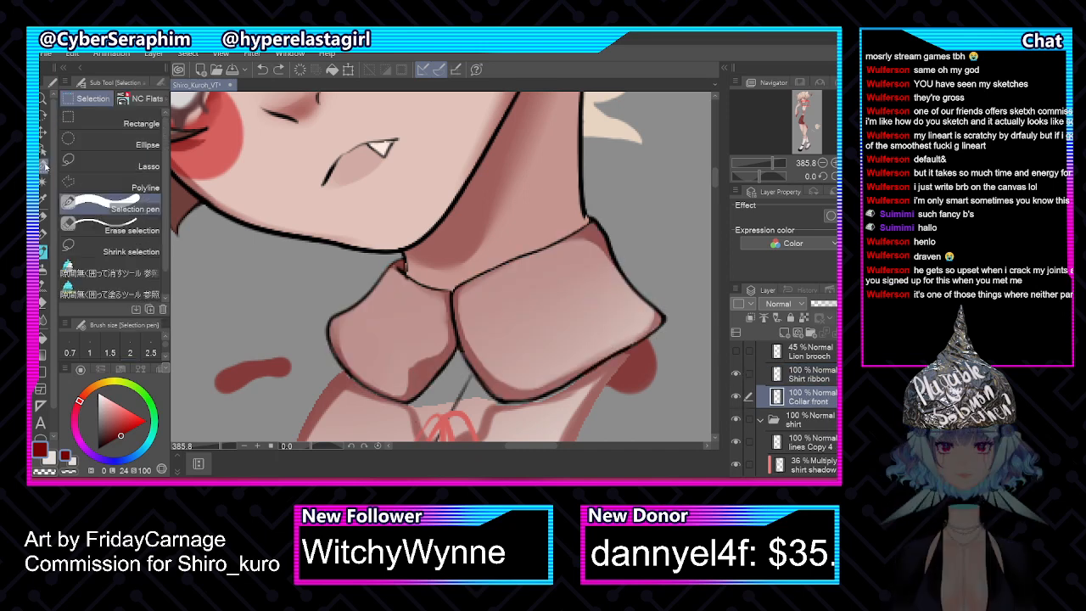
left_click_drag(399, 263, 401, 265)
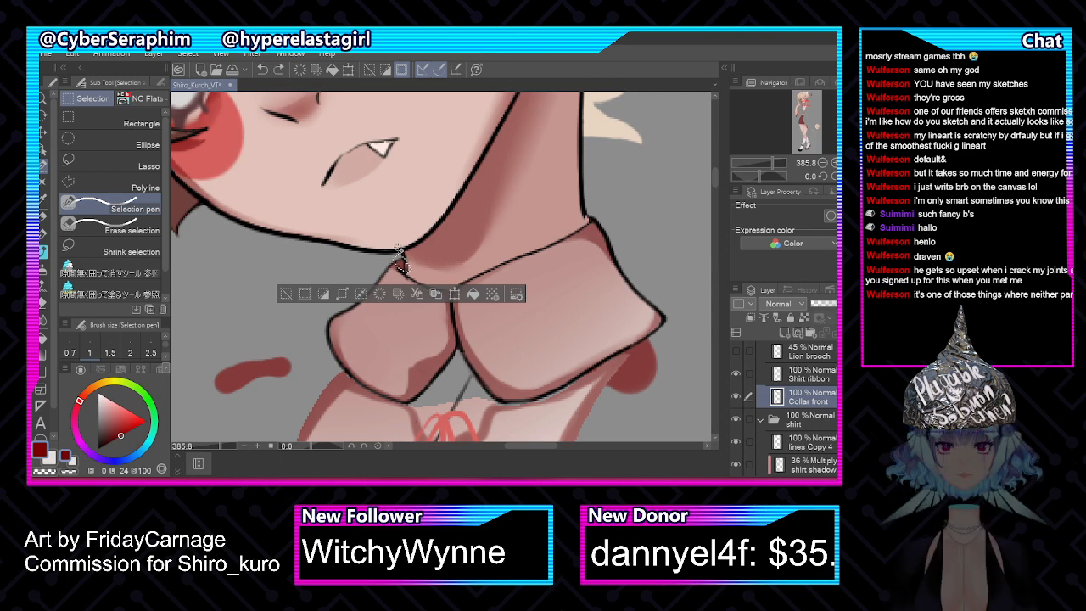
left_click(736, 396)
left_click(736, 396)
left_click(736, 397)
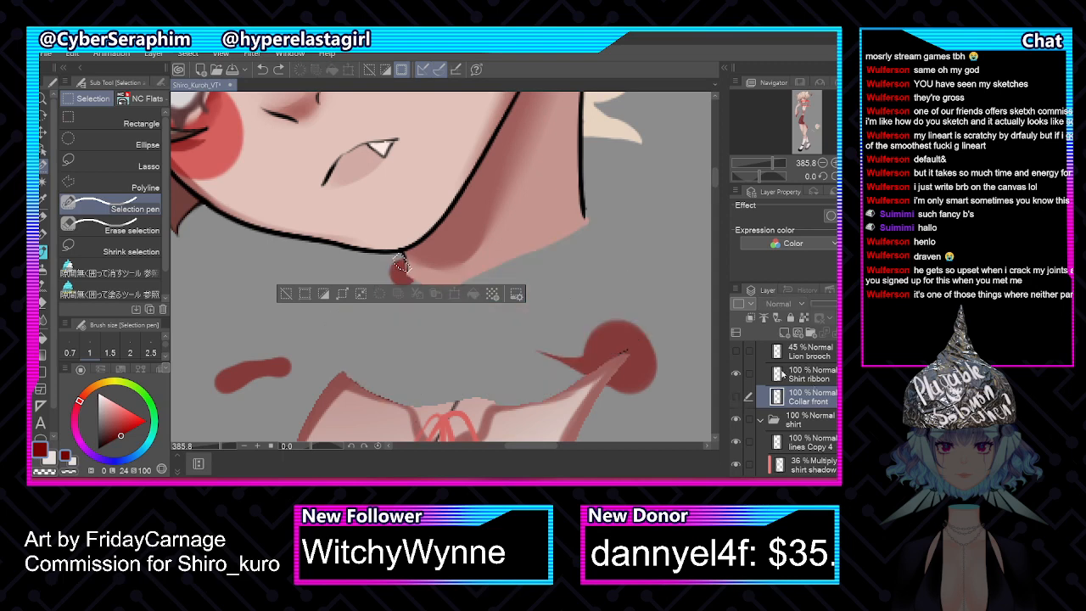
On the sweater inside layer, erase the dark red spot below the chin, checking the layer's visibility and removing the selection
scroll(785, 407, "down", 5)
left_click(830, 418)
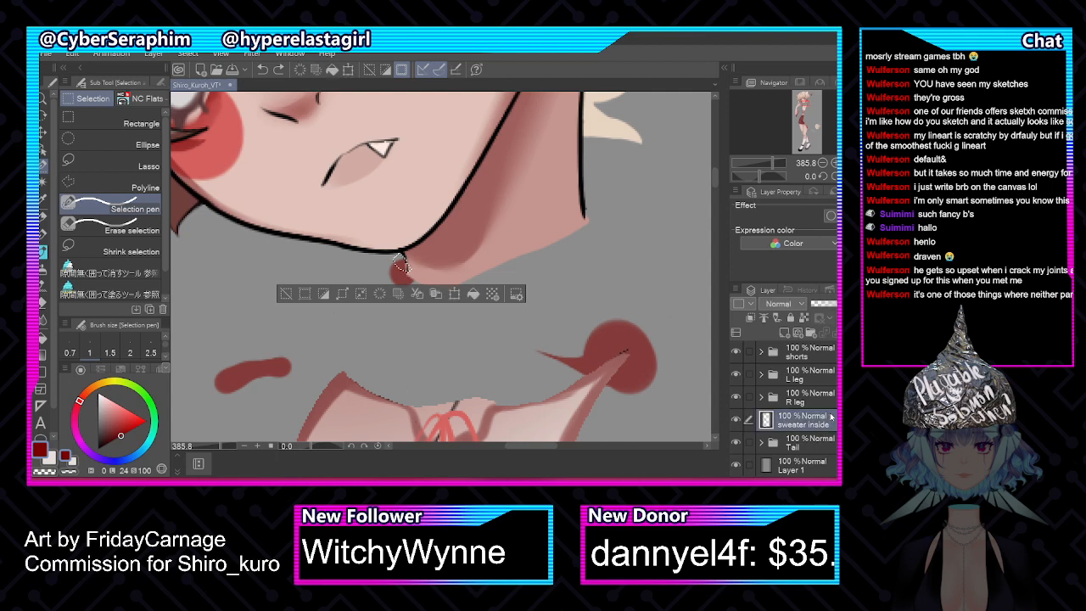
key("e")
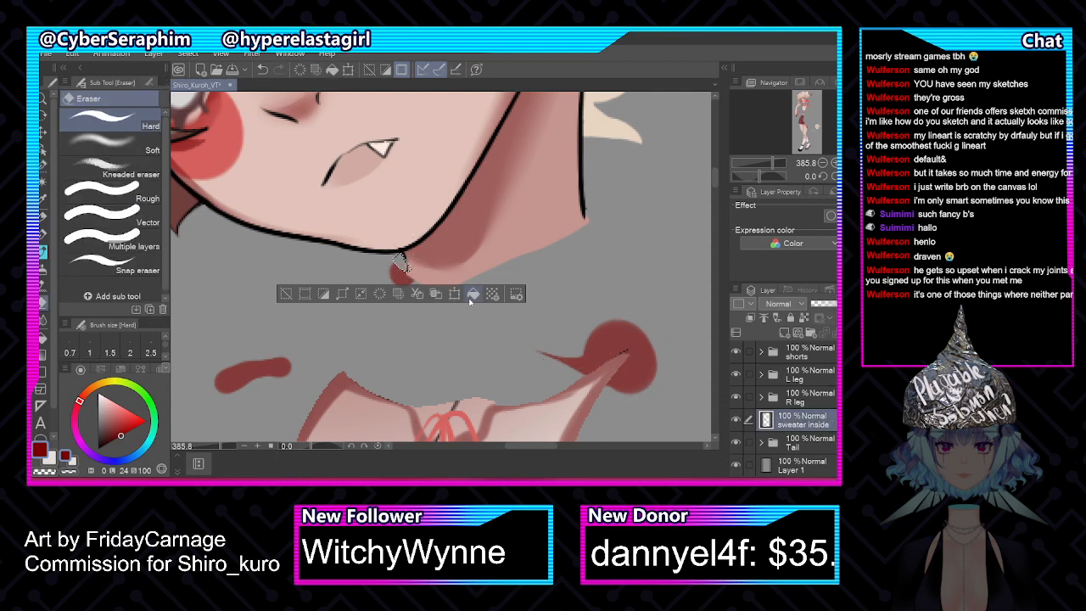
left_click(735, 421)
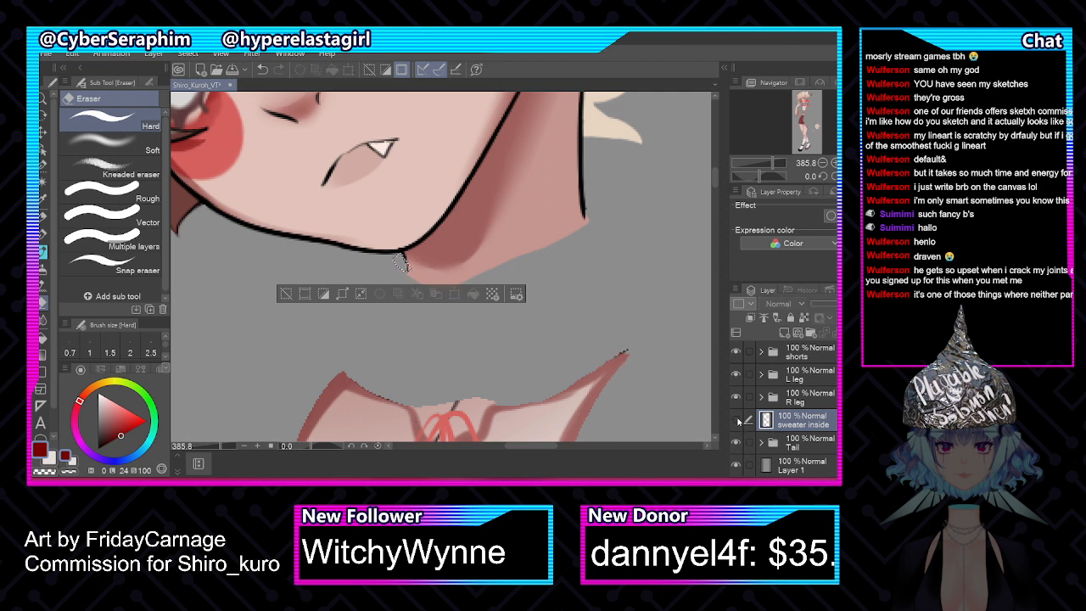
left_click(735, 420)
left_click(736, 421)
left_click(736, 421)
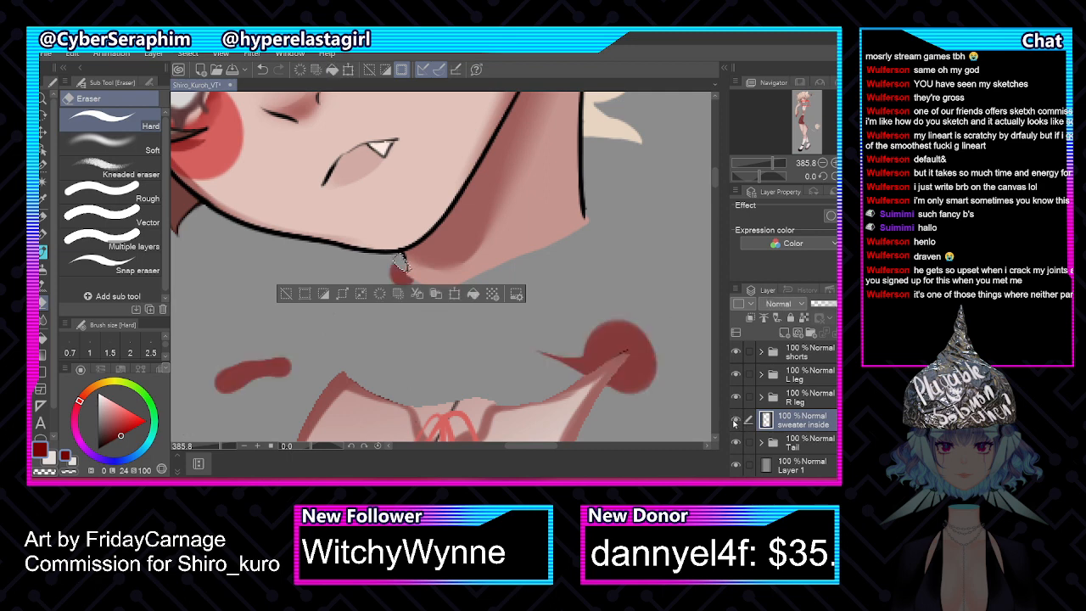
key("ctrl+d")
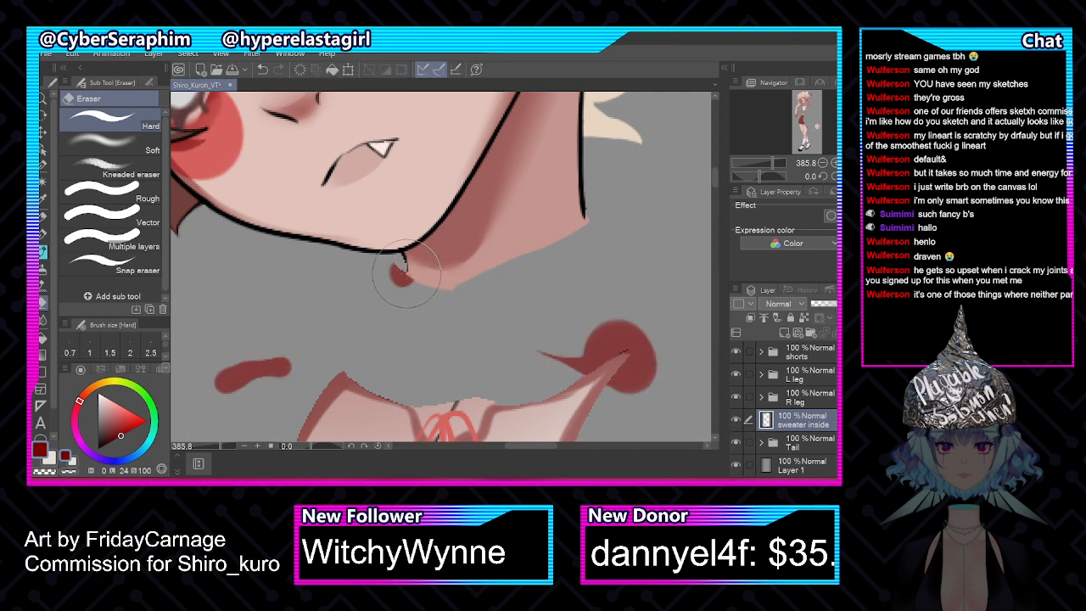
left_click_drag(392, 268, 411, 284)
Show the Collar front layer, restore the selection at the smaller flap's upper corner and clear the dark patch inside it
scroll(781, 408, "up", 5)
left_click(736, 445)
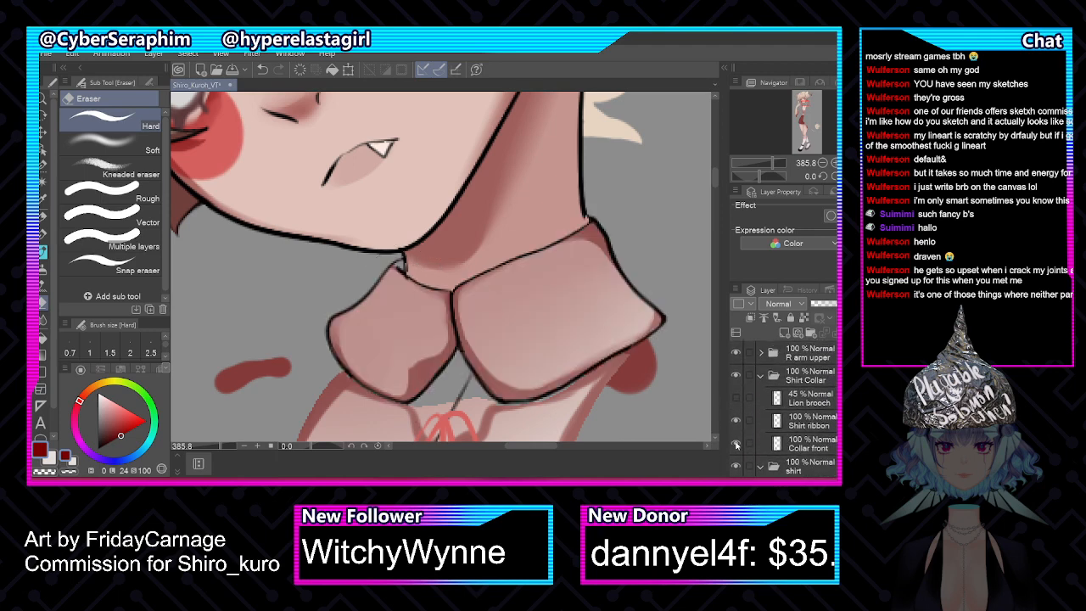
key("ctrl+shift+d")
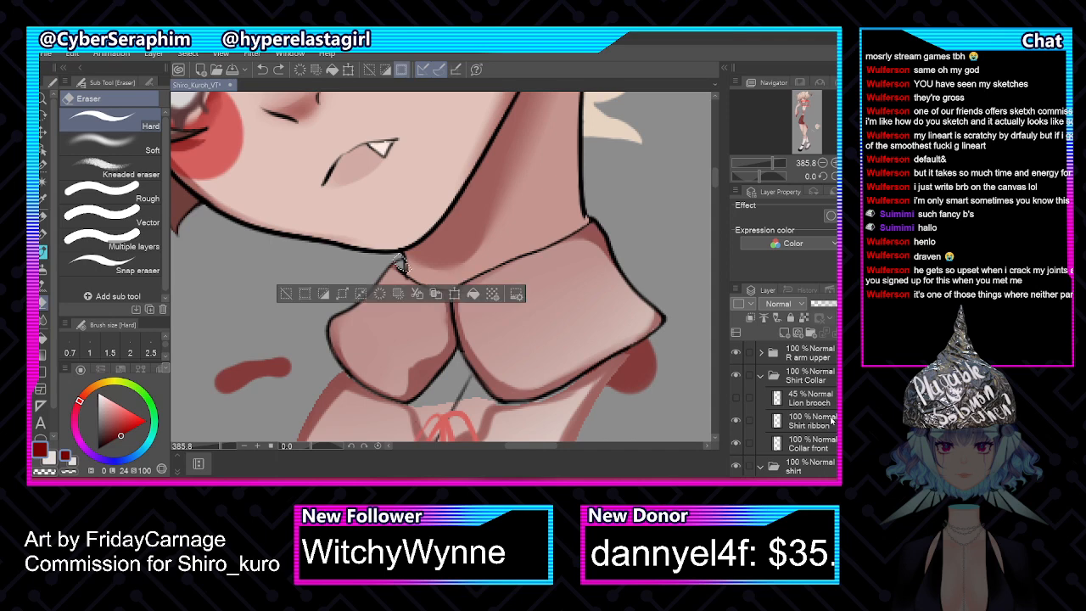
left_click(815, 444)
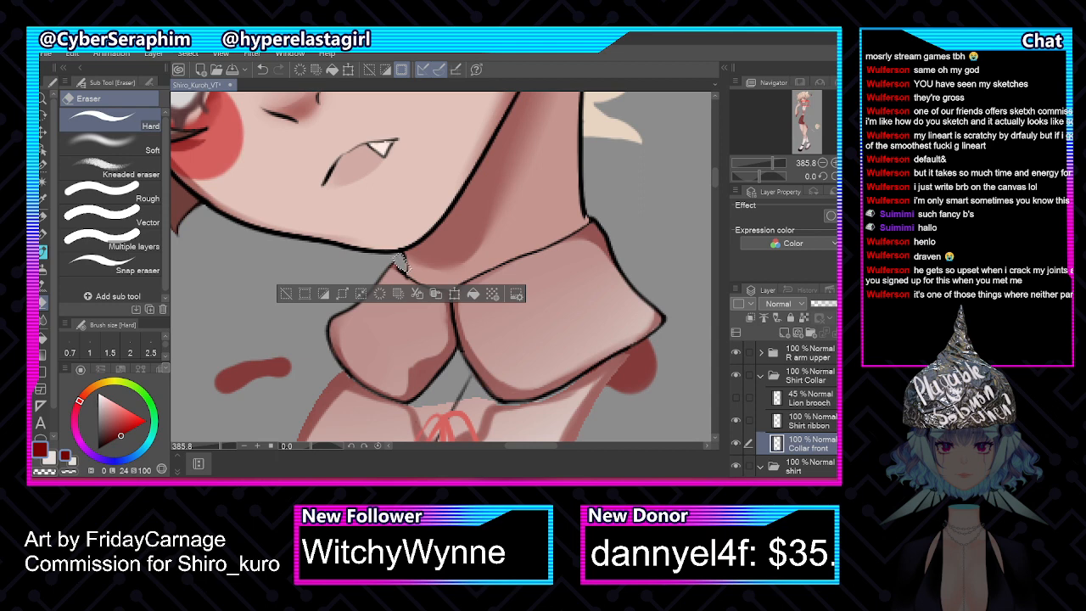
Expand the head folder and move the Neck layer out of it to just below the Back Hair folder
scroll(785, 408, "down", 3)
scroll(782, 407, "up", 5)
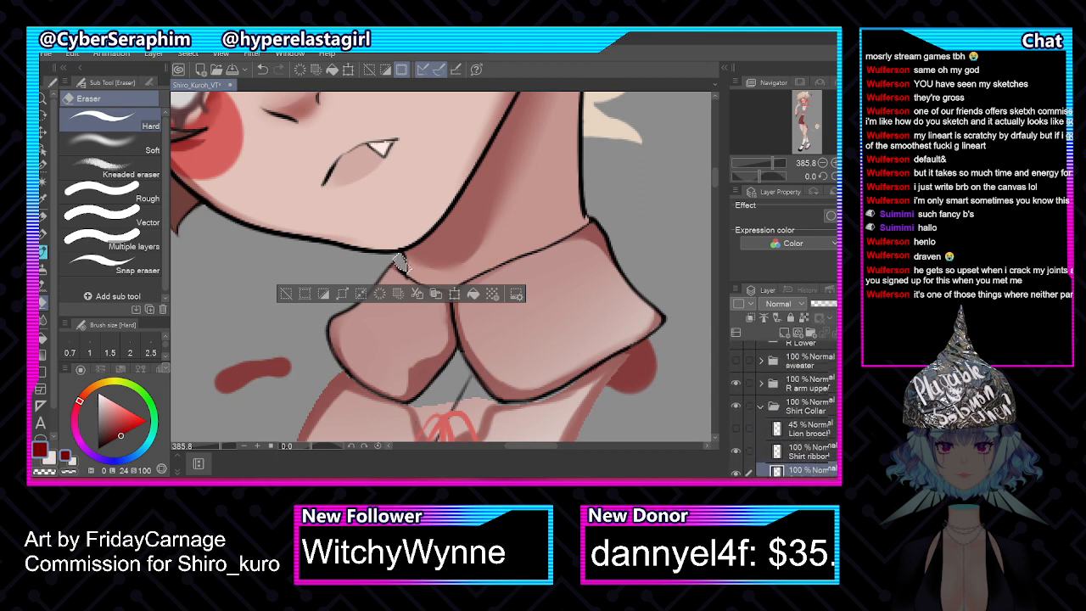
scroll(782, 407, "down", 2)
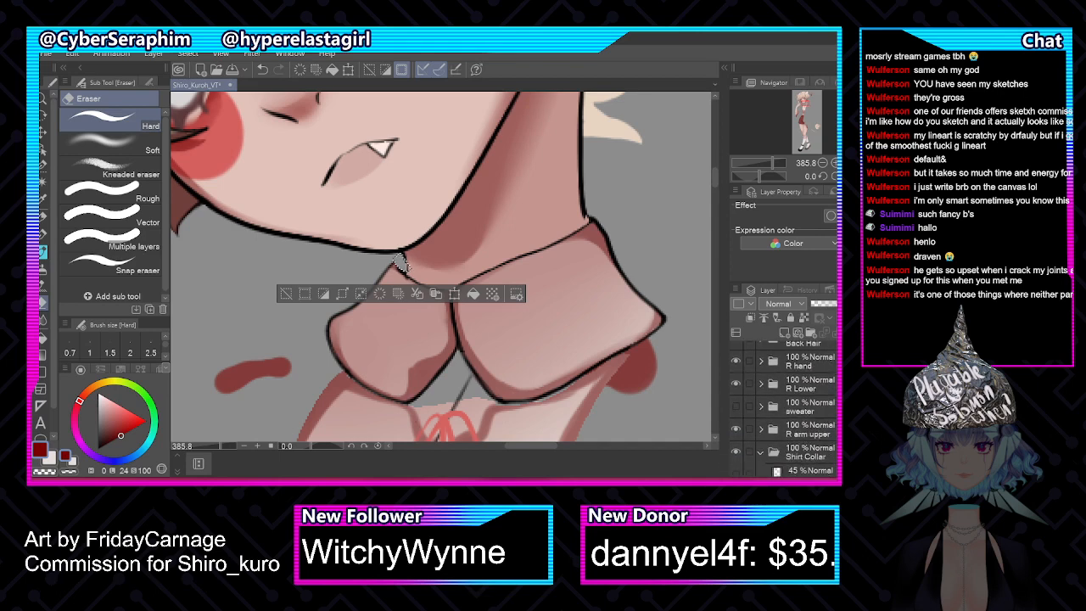
scroll(782, 407, "up", 3)
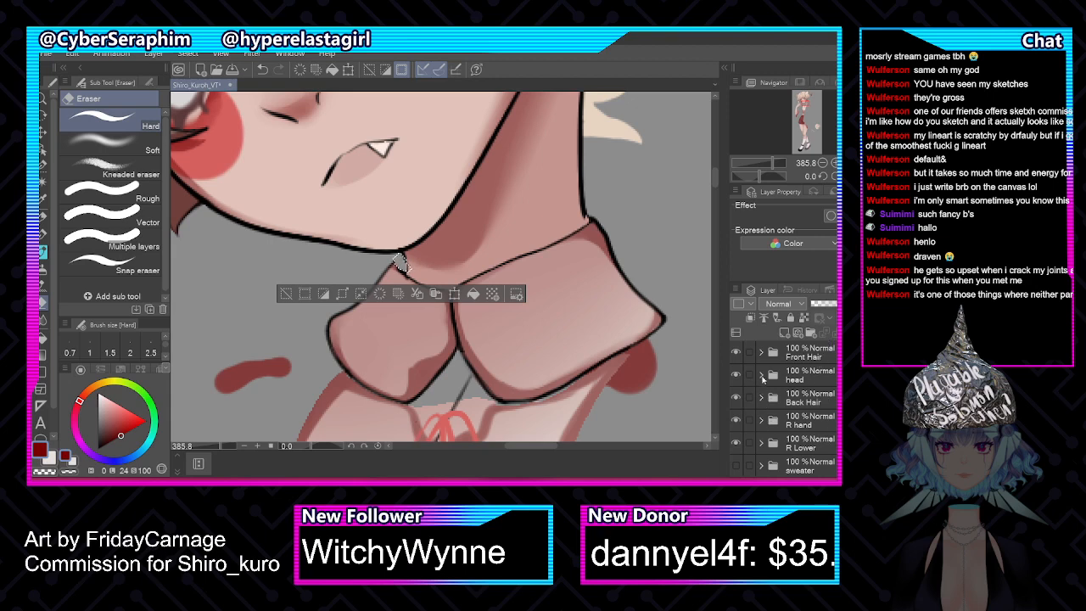
left_click(761, 376)
scroll(815, 399, "down", 4)
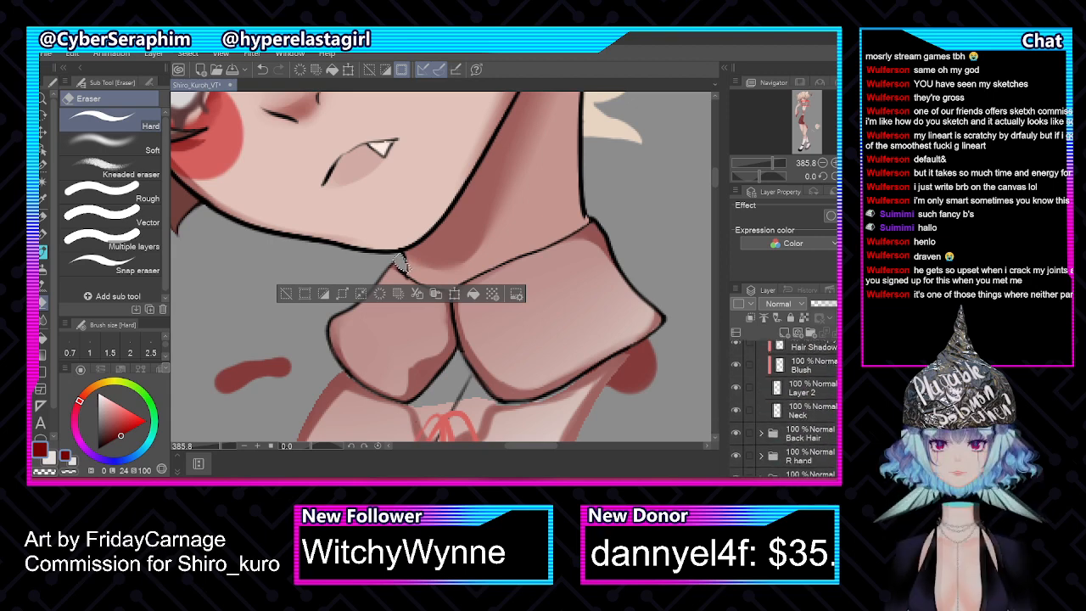
left_click_drag(828, 400, 832, 421)
Move the Neck layer up to just above the Back Hair folder
scroll(785, 408, "down", 2)
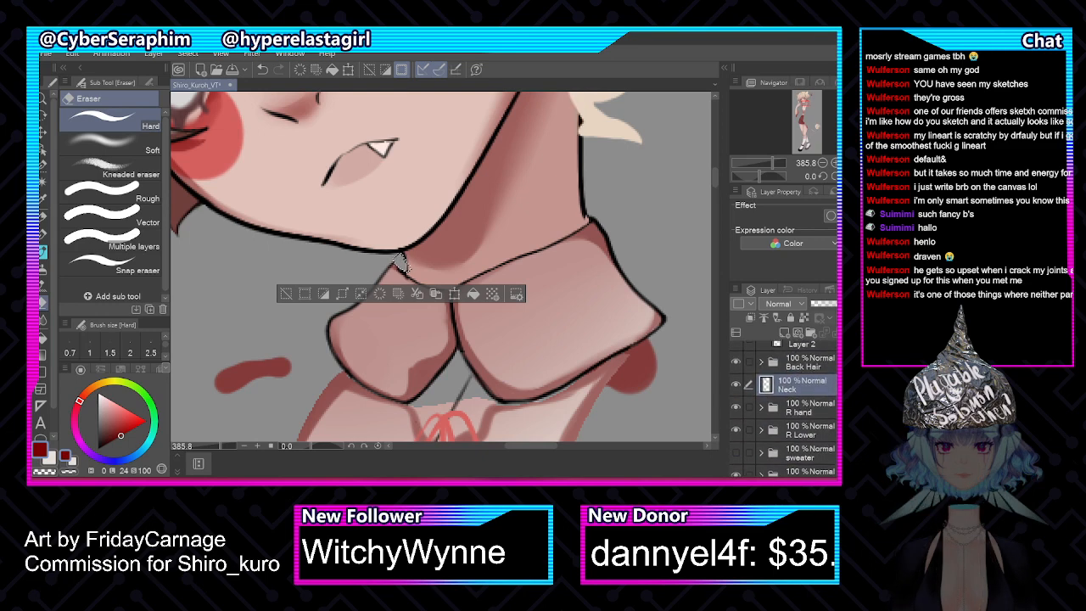
scroll(785, 407, "up", 2)
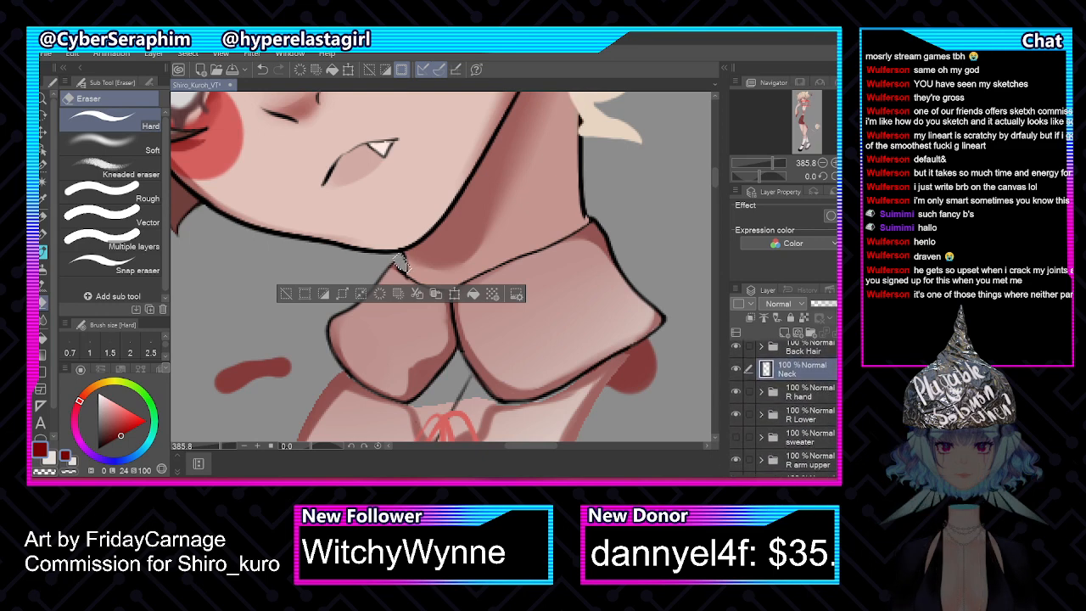
scroll(784, 407, "up", 1)
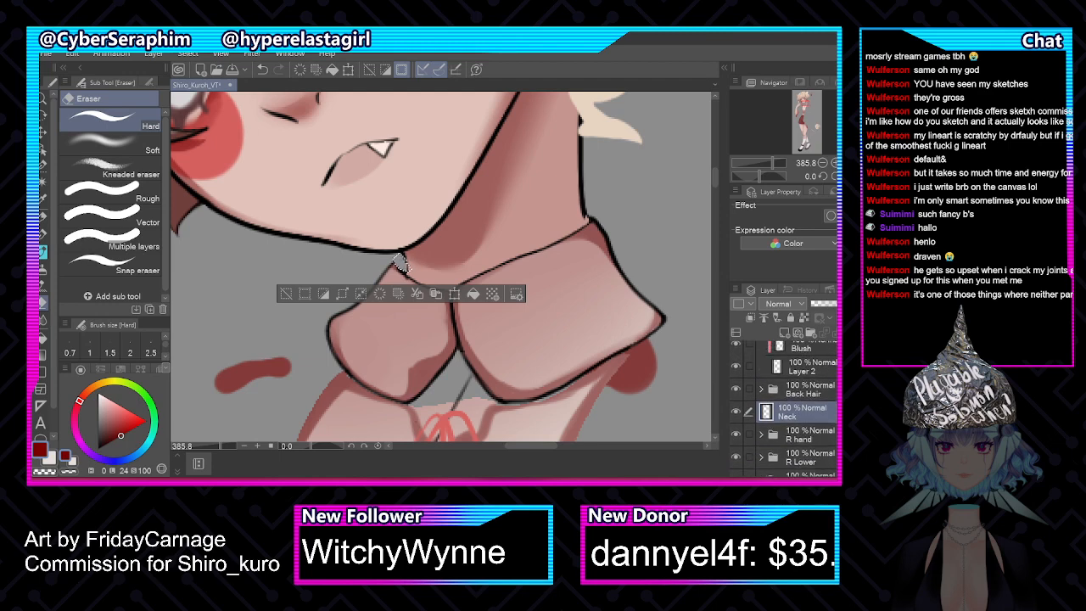
scroll(508, 218, "down", 4)
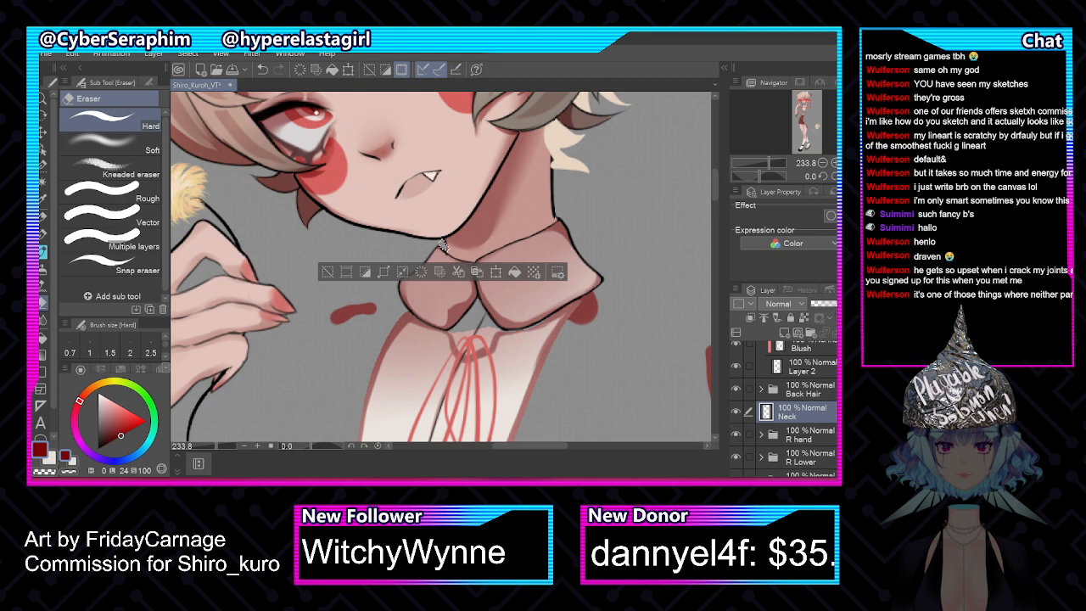
left_click_drag(797, 411, 798, 374)
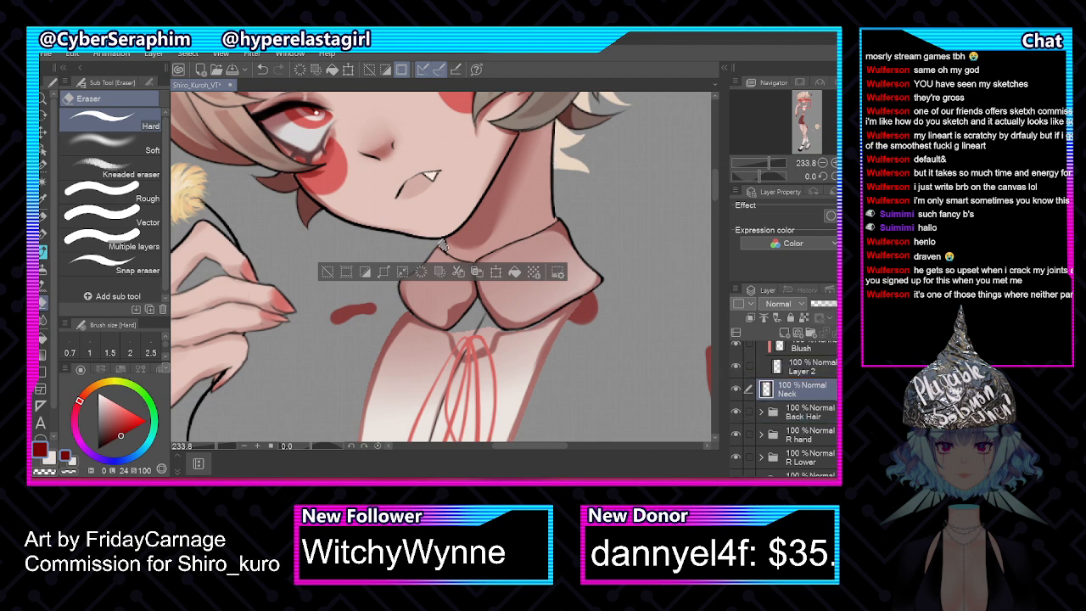
Move the Shirt Collar folder up the layer stack to directly above the Neck layer
scroll(784, 408, "down", 3)
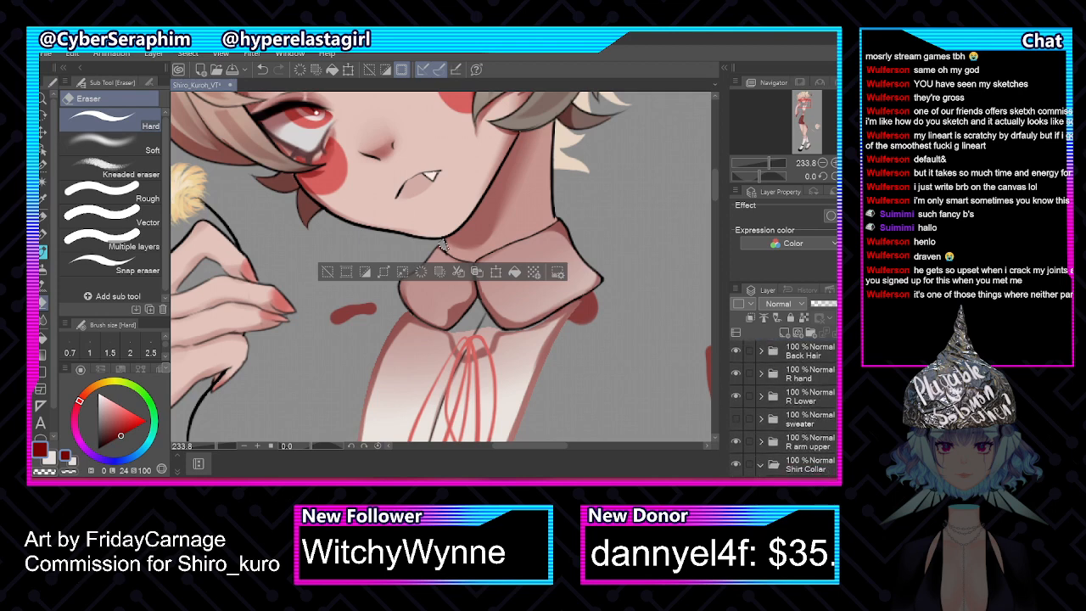
left_click(823, 460)
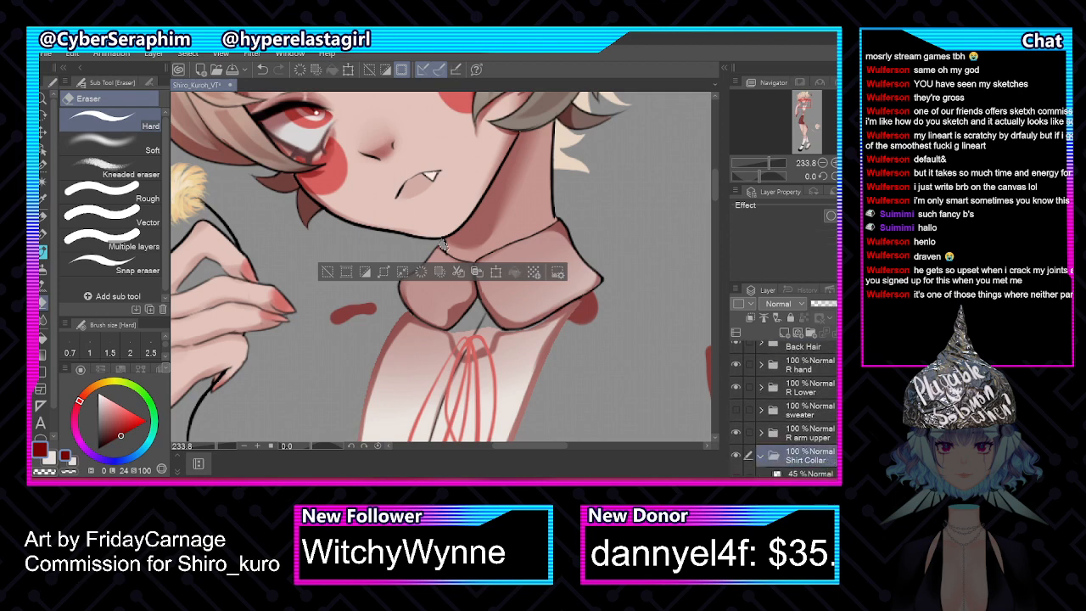
scroll(785, 407, "up", 3)
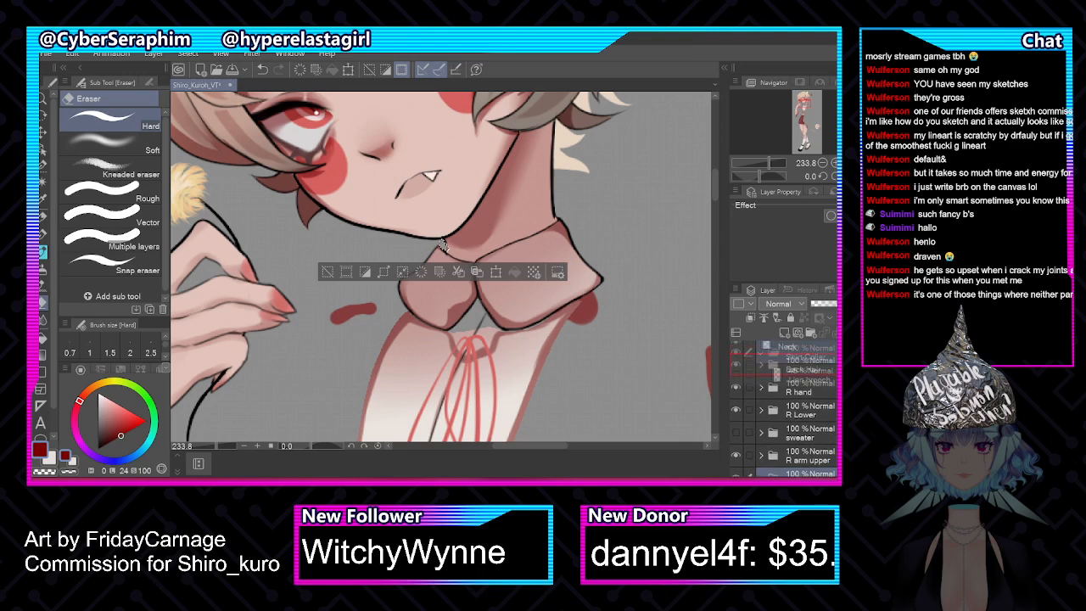
left_click_drag(806, 358, 806, 361)
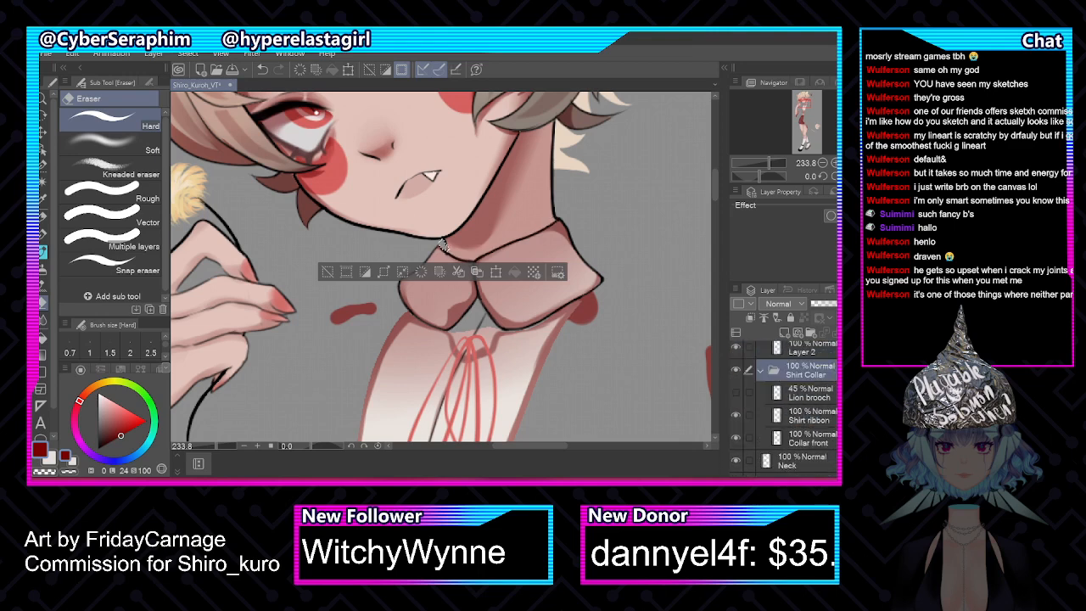
Paste the copied collar piece as a layer just above the Back Hair folder, deselect, and rename the layer "Collar back"
scroll(815, 407, "down", 3)
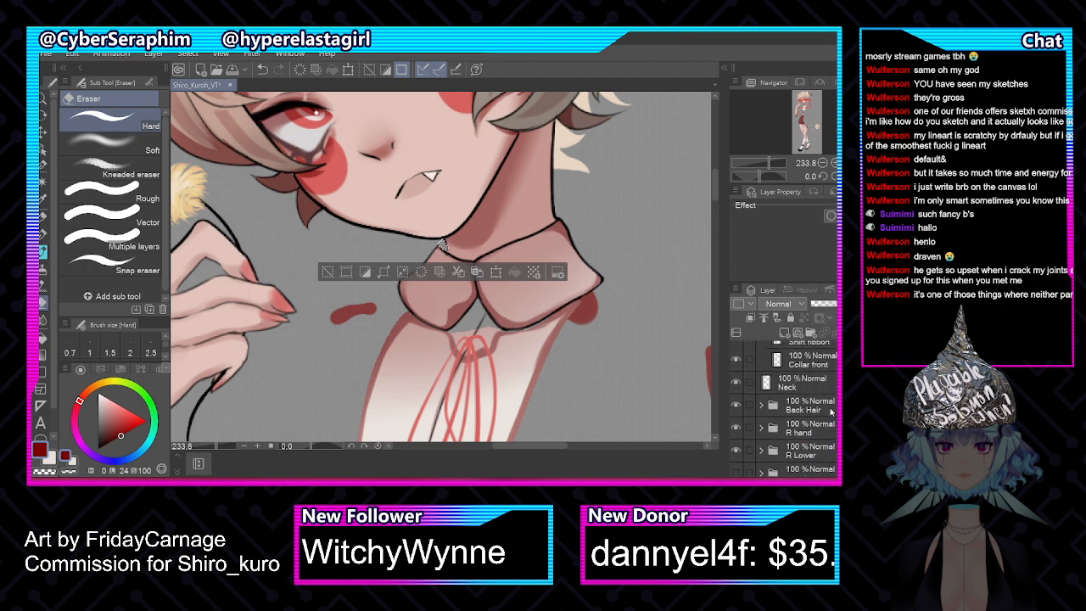
left_click(832, 407)
key("ctrl+v")
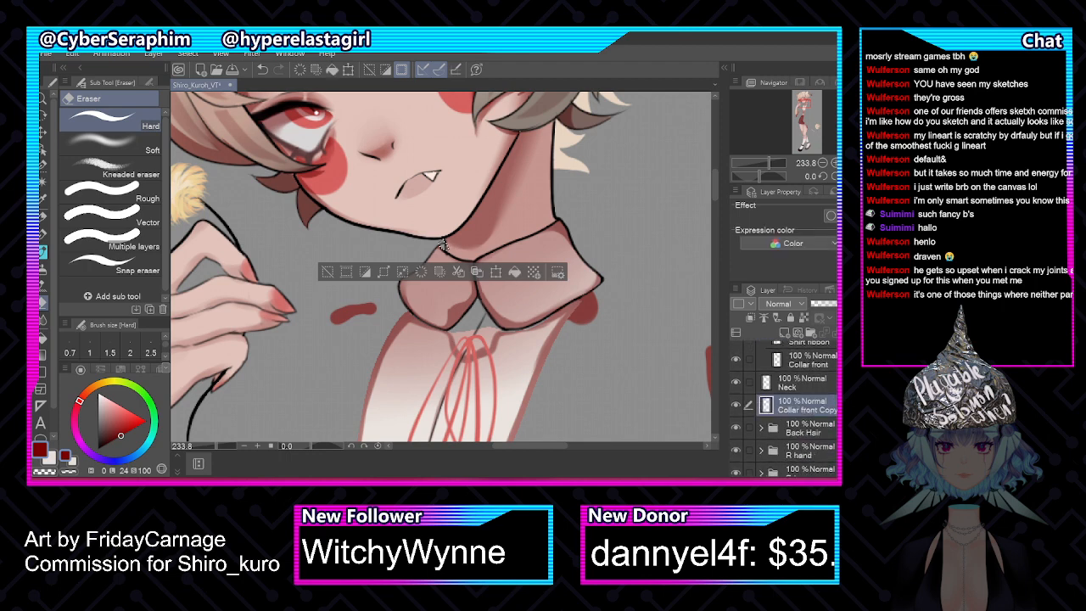
key("ctrl+d")
double_click(807, 406)
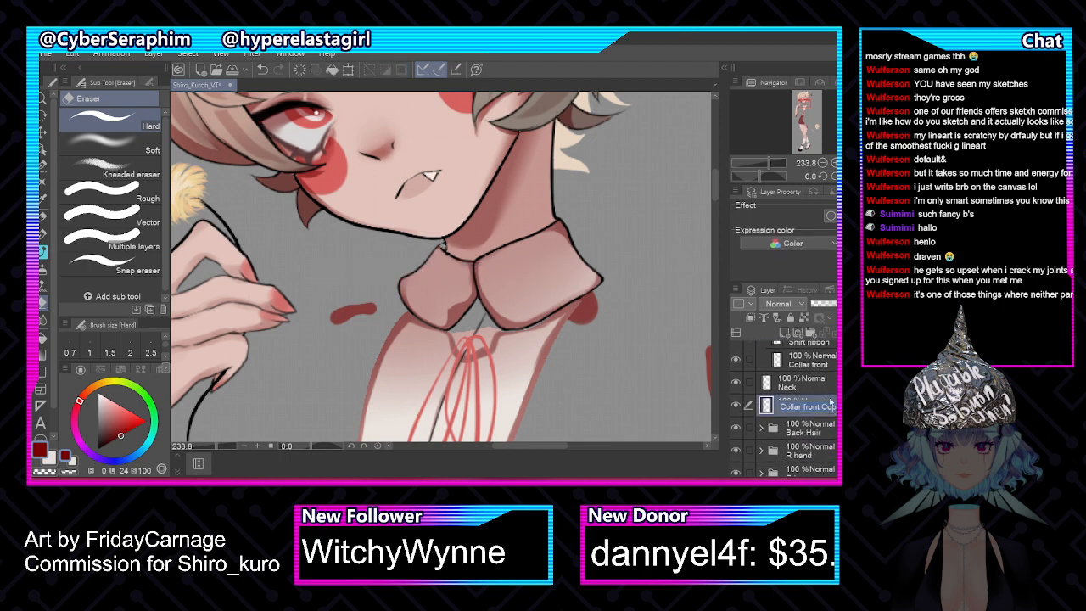
type("Collar back")
key("Return")
Add a raster layer beneath Collar back and sample the dark red of the stray mark beside the collar for the brush
left_click(817, 425)
left_click(785, 333)
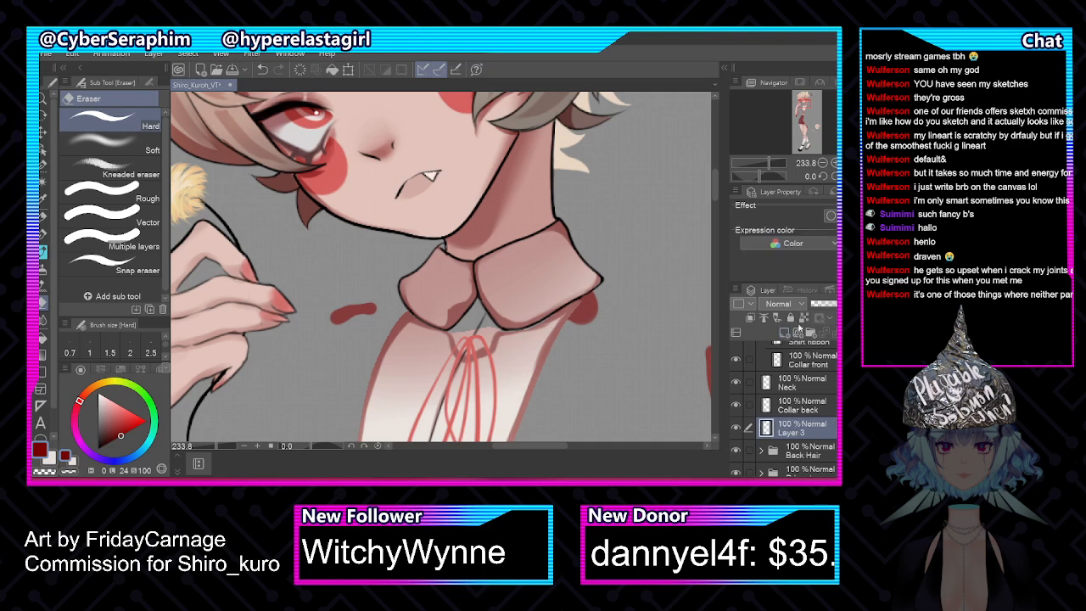
key("i")
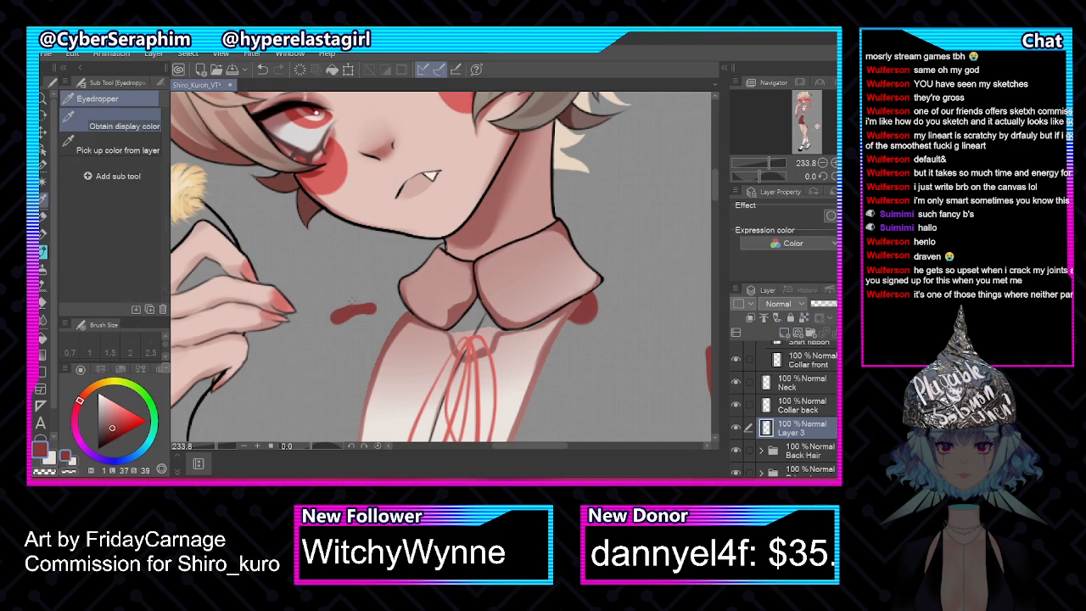
key("b")
Lower the Neck layer's opacity to 45% and paint the inner back of the collar dark red on the new layer
left_click(823, 408)
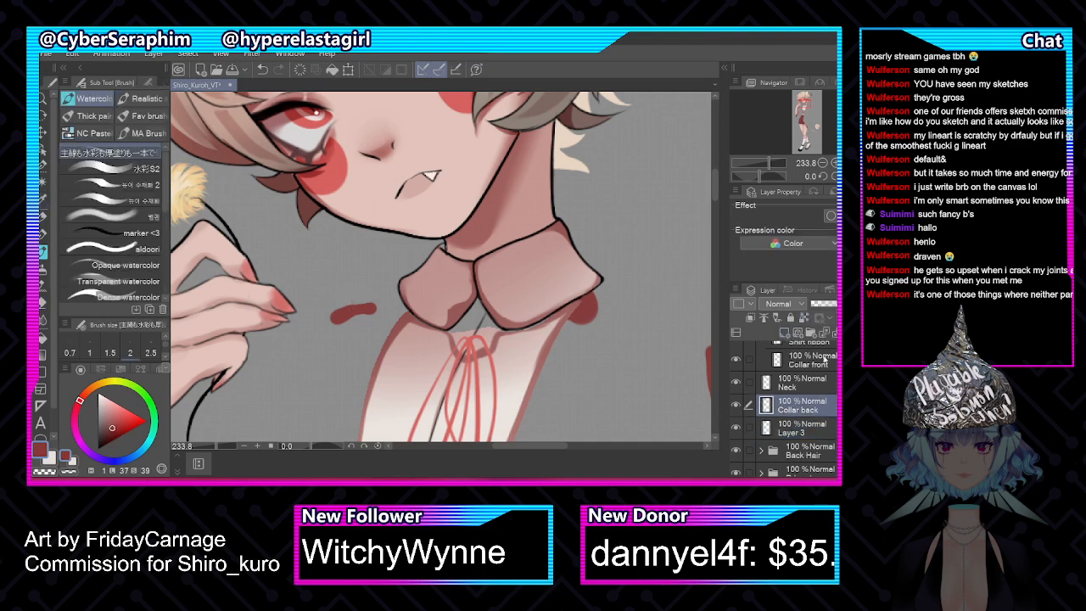
left_click(821, 385)
left_click(823, 304)
left_click(822, 433)
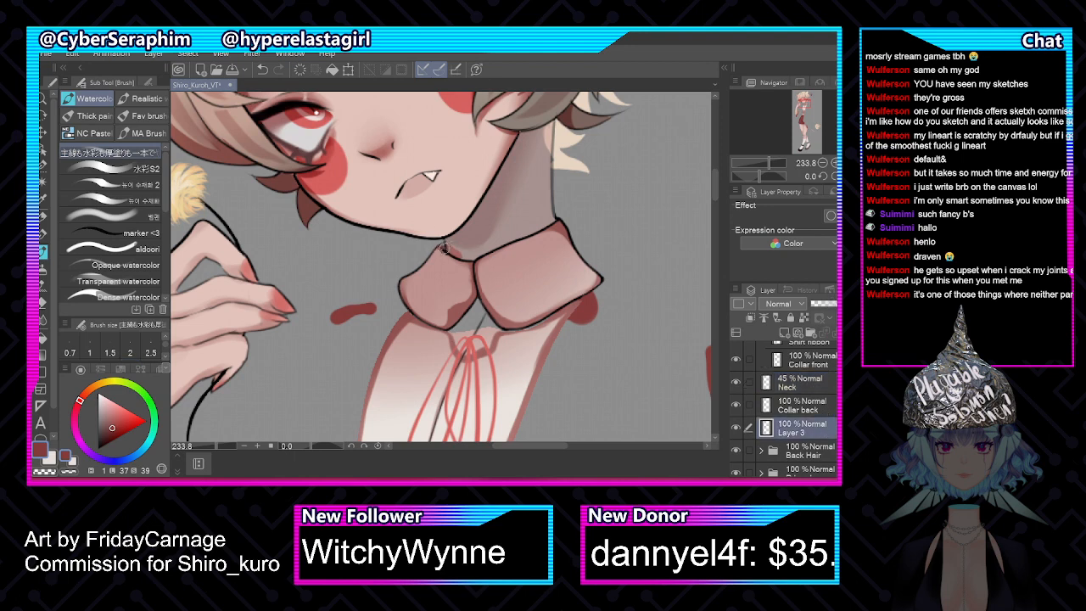
mouse_move(441, 247)
left_mouse_down()
mouse_move(469, 242)
mouse_move(484, 219)
mouse_move(453, 246)
mouse_move(495, 238)
left_mouse_up()
key("ctrl+z")
left_click_drag(556, 223, 445, 248)
mouse_move(547, 231)
left_mouse_down()
mouse_move(445, 249)
mouse_move(524, 237)
left_mouse_up()
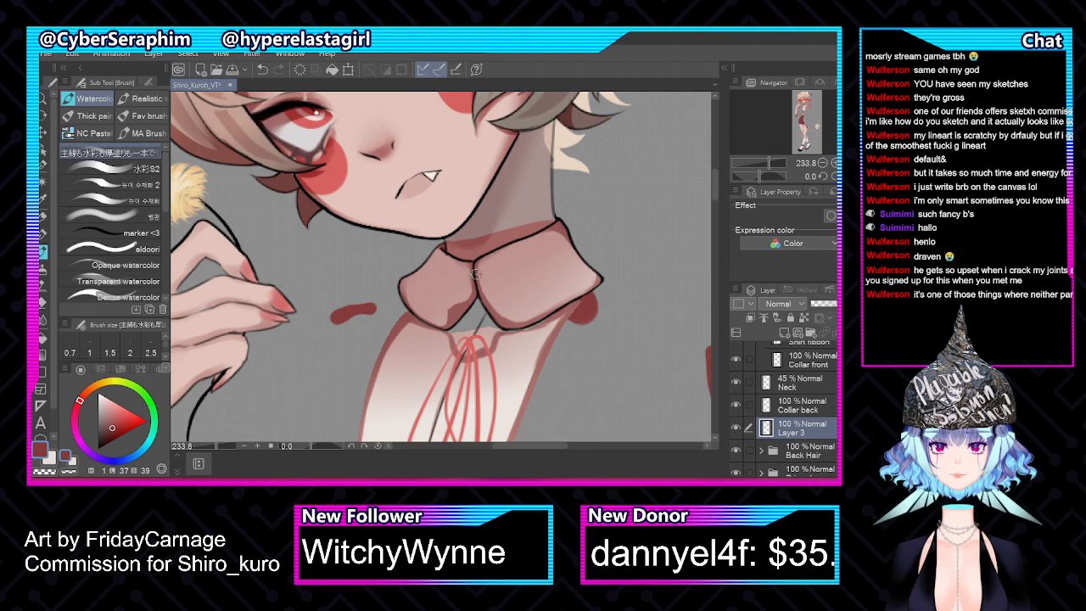
Merge the dark red paint layer with Collar back and restore the Neck layer's opacity to 100%
right_click(829, 416)
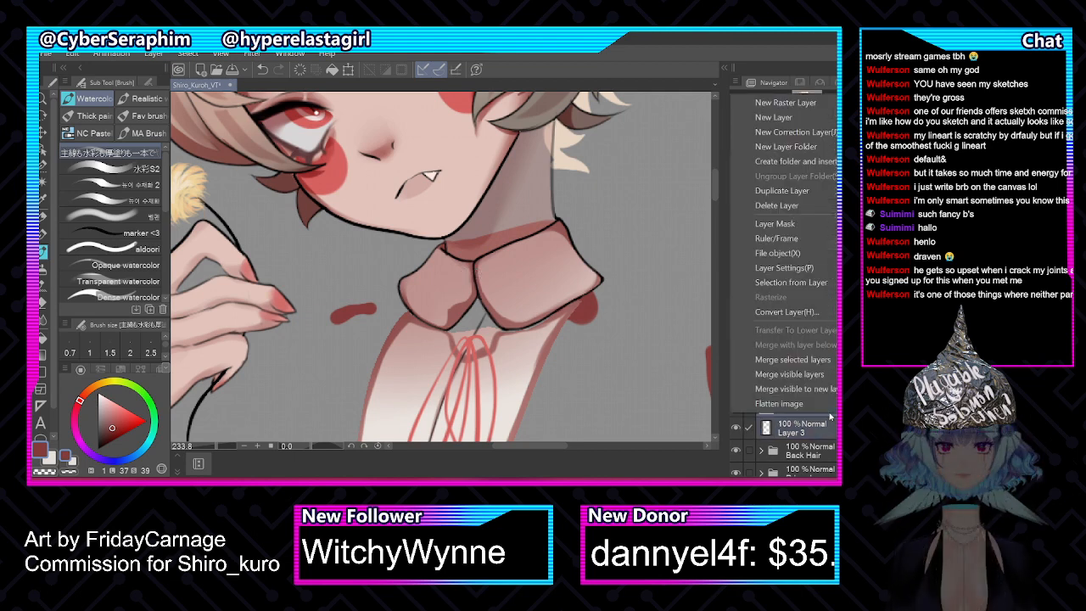
left_click(793, 359)
left_click(797, 382)
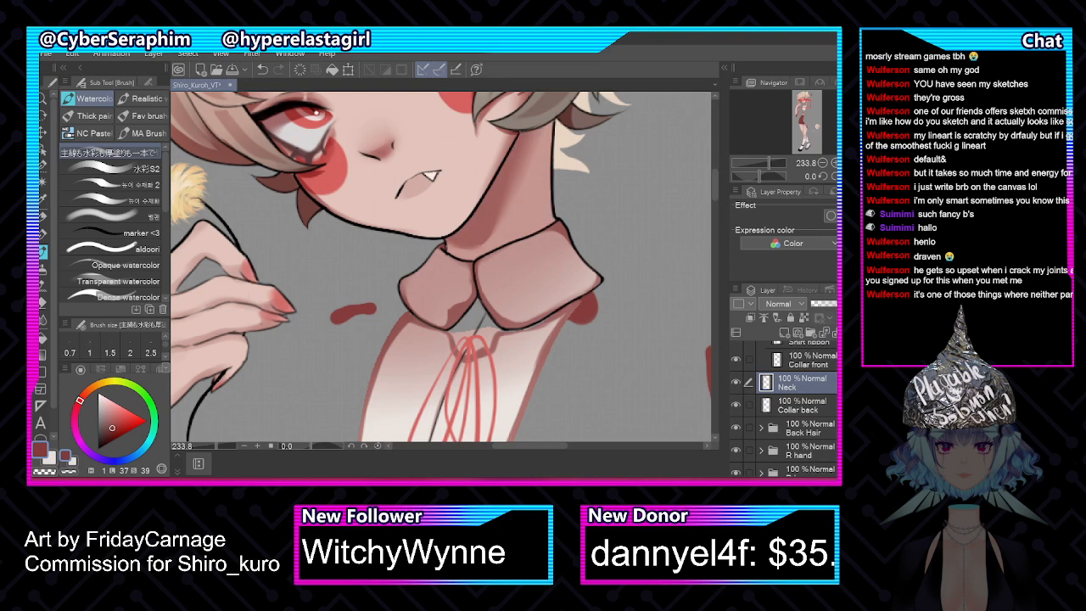
Show the Lion brooch layer in the Shirt Collar folder and set its opacity to 100%
scroll(784, 408, "up", 3)
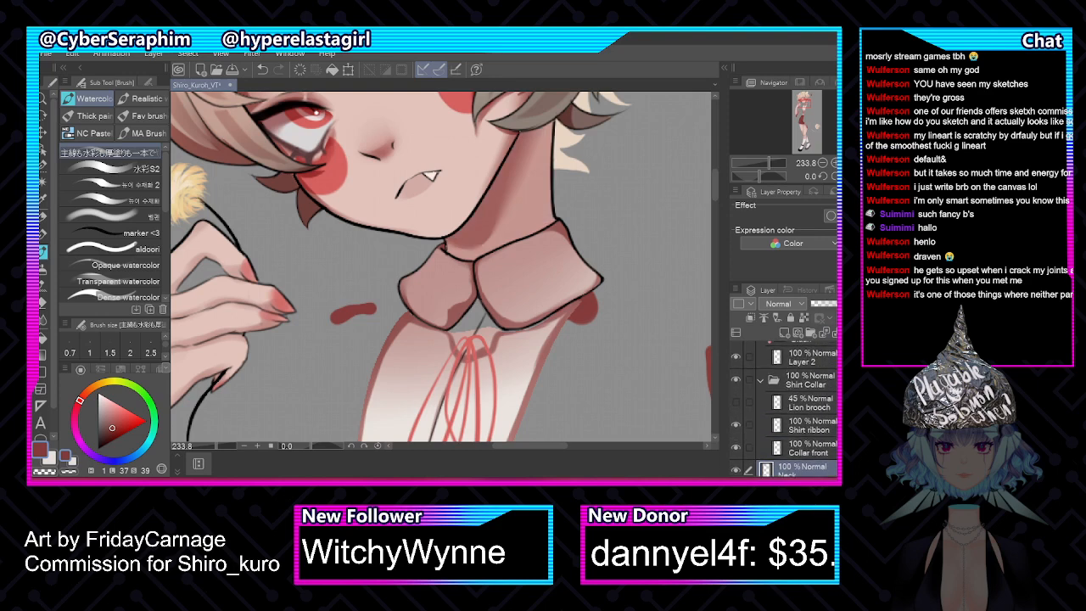
left_click(736, 402)
left_click(802, 403)
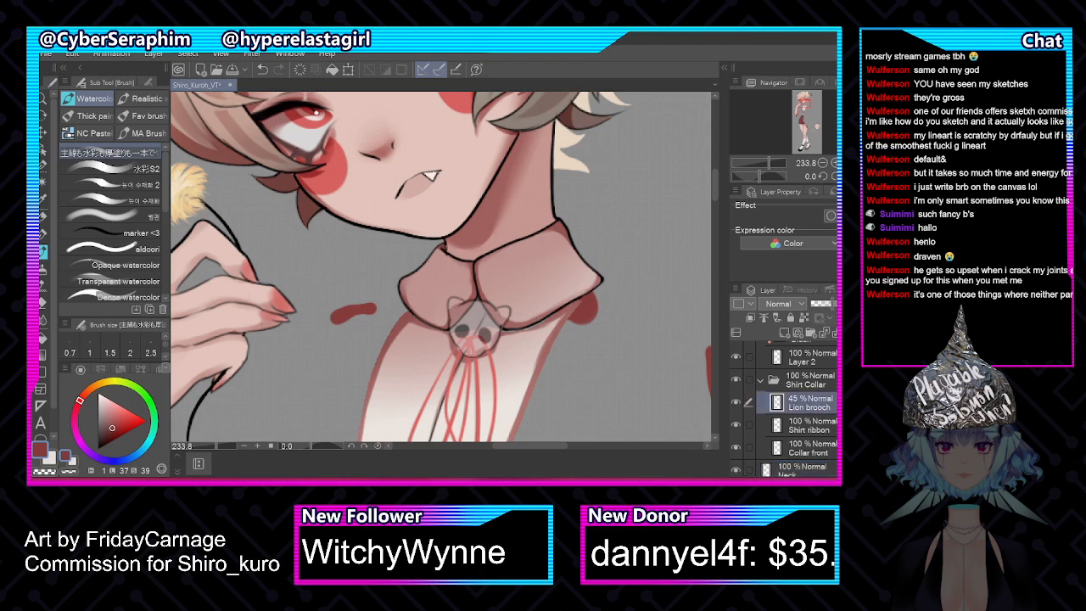
left_click_drag(821, 303, 838, 303)
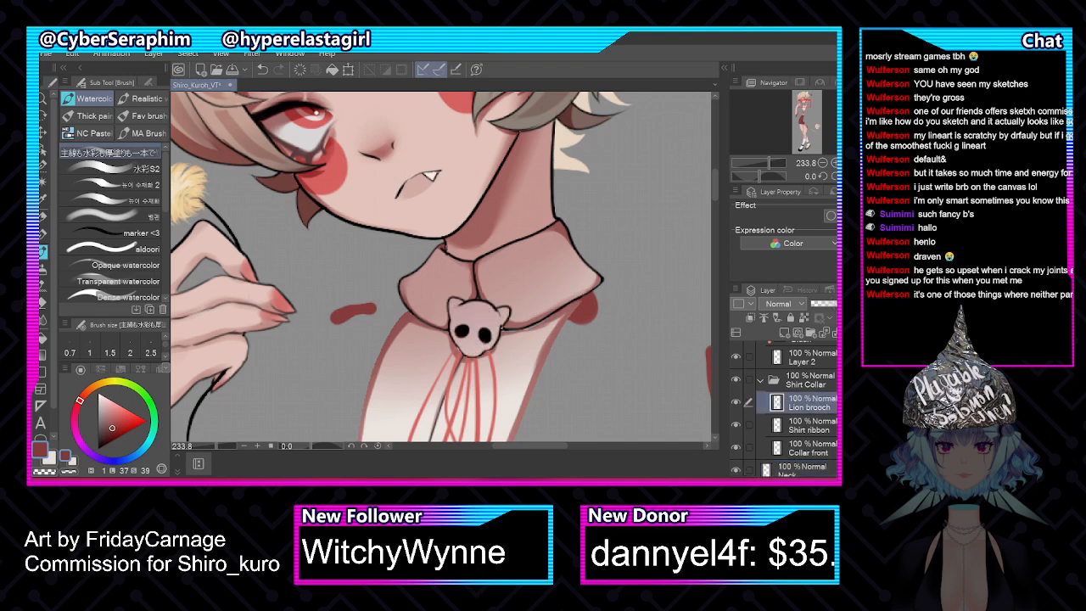
Collapse the Shirt Collar folder, lower its opacity to 36%, and add a raster layer between Neck and Collar back
left_click(762, 382)
left_click(826, 303)
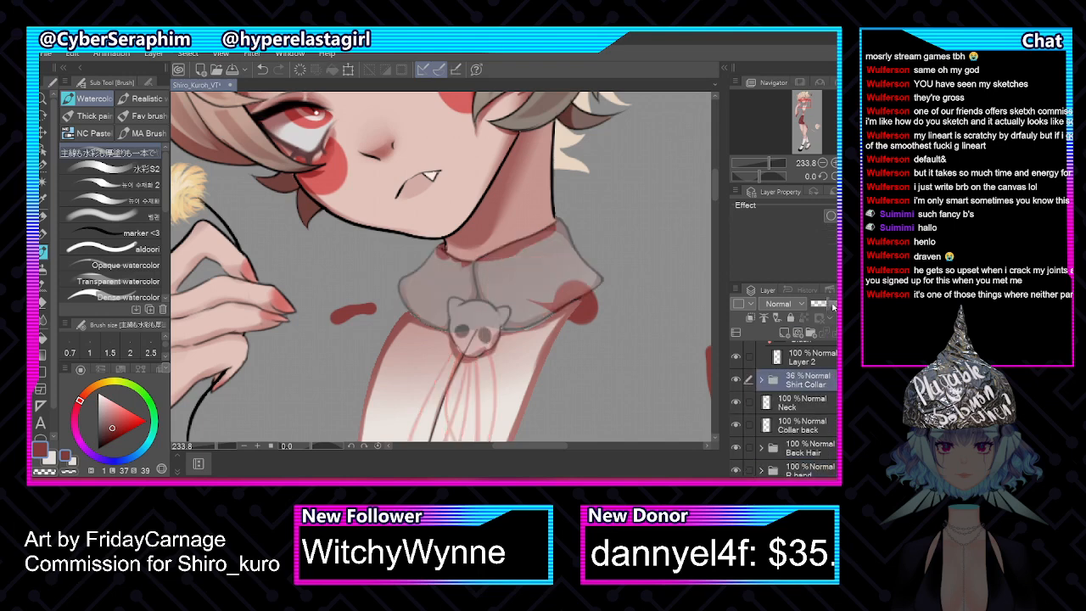
left_click(819, 407)
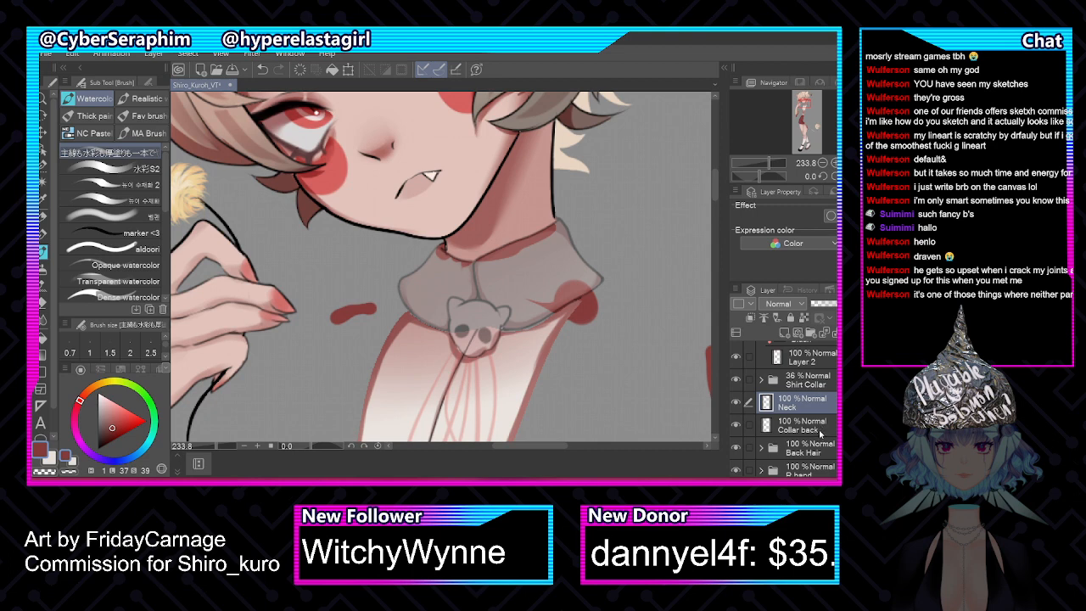
left_click(817, 425)
left_click(785, 332)
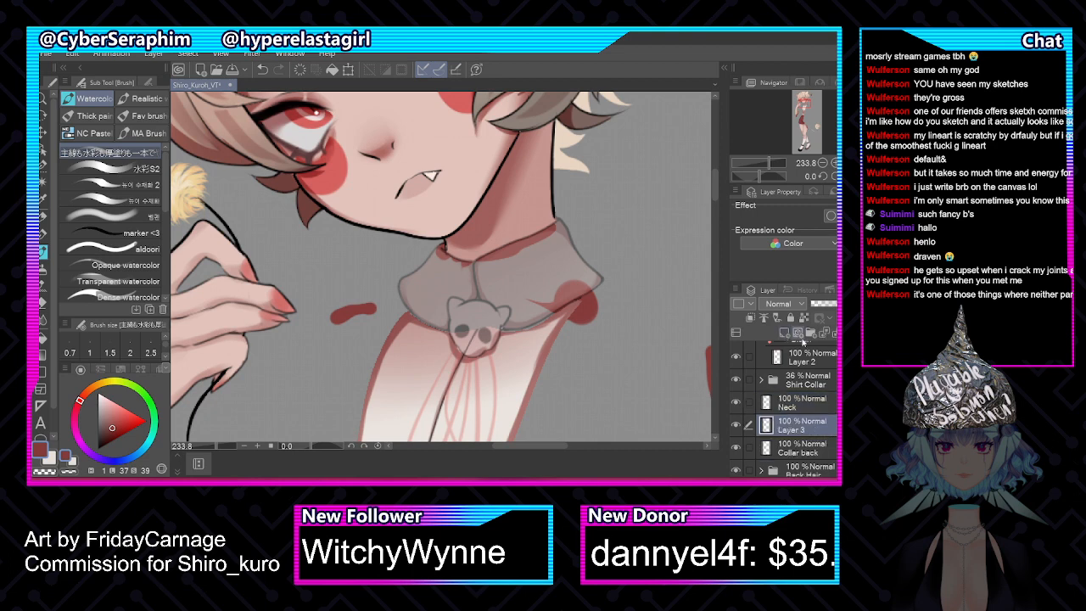
Extend the neck beneath the collar with the sampled skin tone on the new layer, and restore the Shirt Collar folder to 100% opacity
left_click(521, 227, "alt")
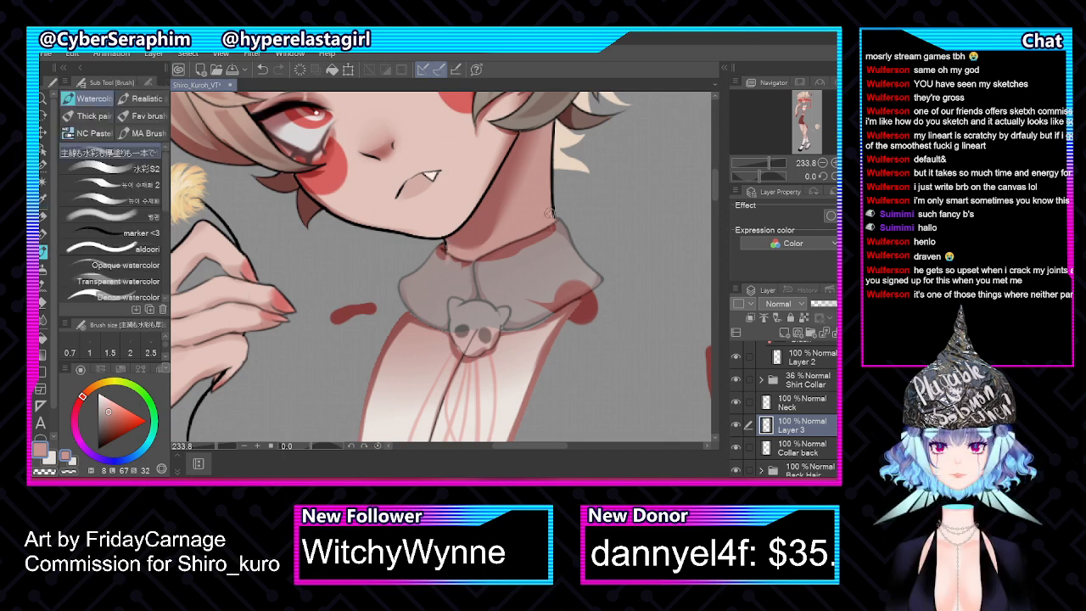
mouse_move(449, 254)
left_mouse_down()
mouse_move(445, 286)
mouse_move(507, 290)
mouse_move(553, 270)
mouse_move(553, 209)
mouse_move(473, 266)
mouse_move(458, 258)
mouse_move(452, 273)
mouse_move(452, 254)
mouse_move(451, 282)
mouse_move(544, 265)
mouse_move(547, 232)
mouse_move(524, 271)
mouse_move(533, 249)
mouse_move(510, 270)
mouse_move(465, 270)
left_mouse_up()
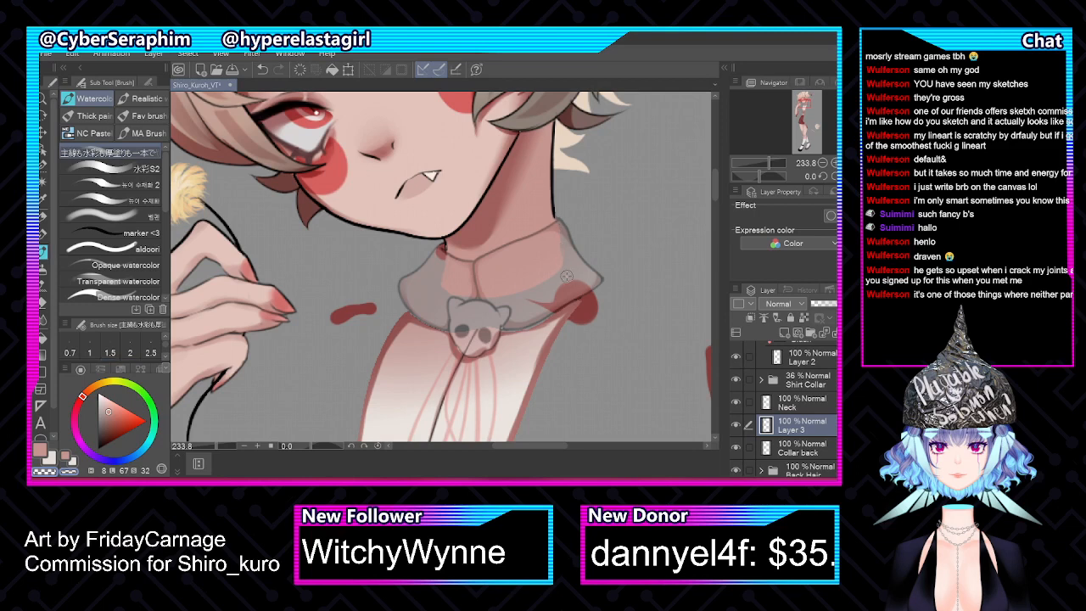
left_click(807, 381)
left_click_drag(820, 304, 837, 304)
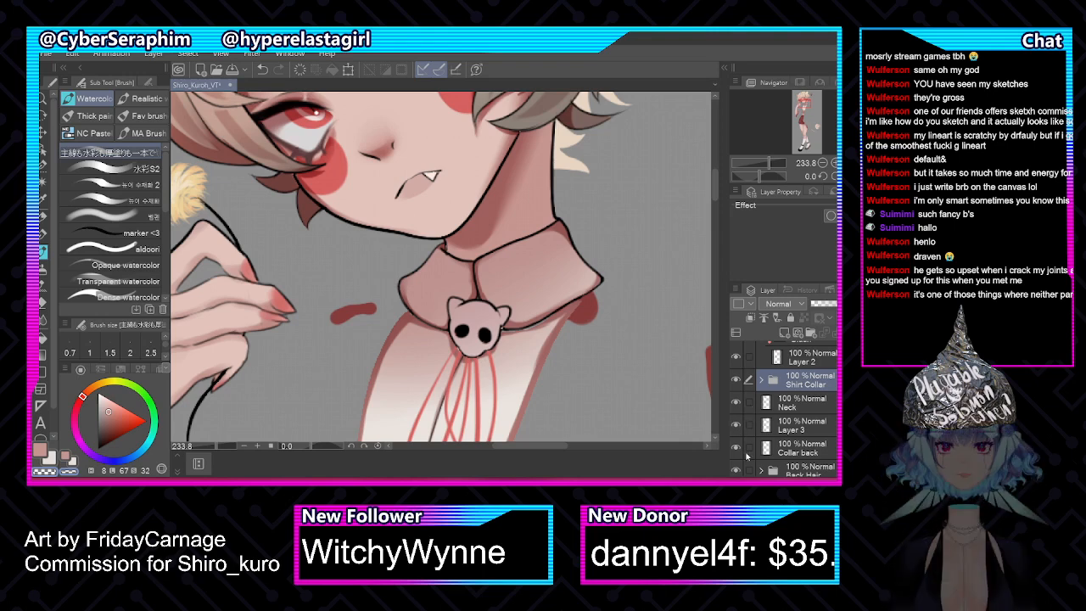
Merge the skin-tone paint layer with the Neck layer
left_click(806, 404)
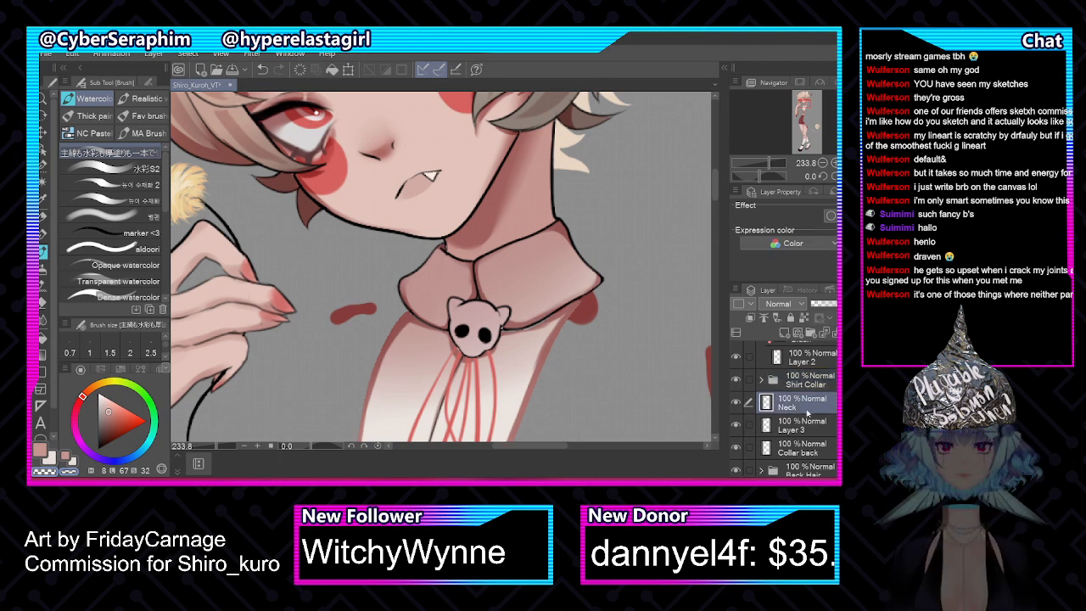
left_click(816, 425, "ctrl")
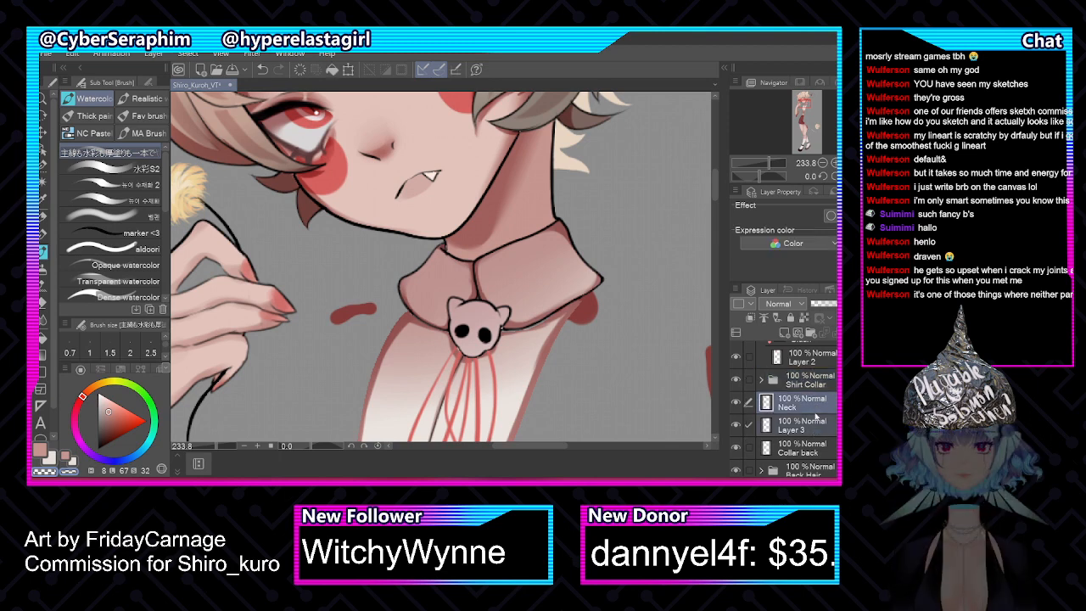
right_click(817, 417)
left_click(812, 374)
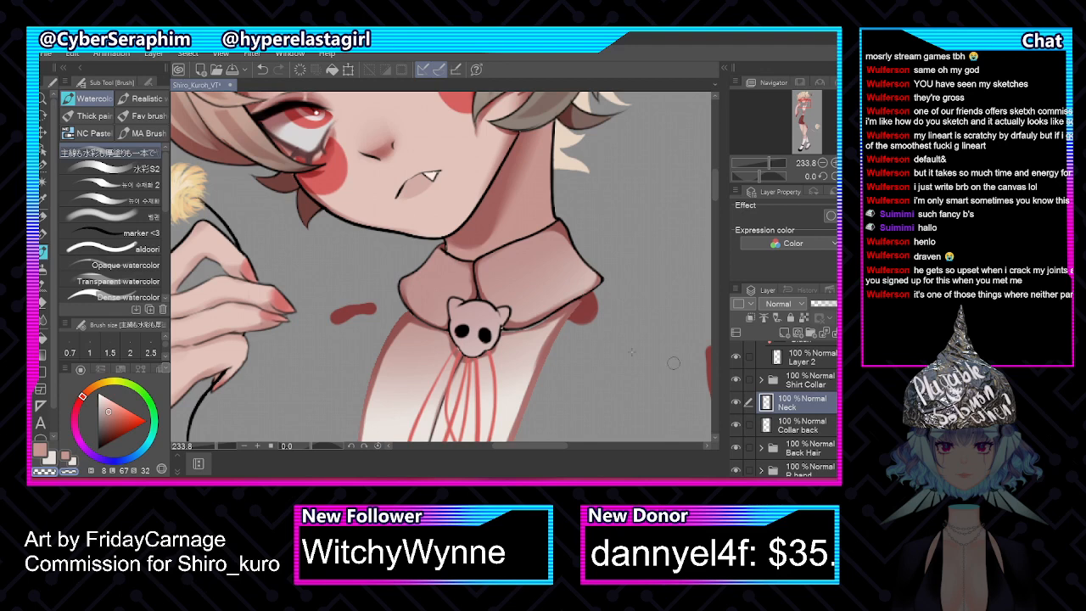
Examine the character's whole upper body and look through the layer stack from Blush down to the shirt folder
scroll(482, 211, "down", 4)
scroll(482, 211, "down", 3)
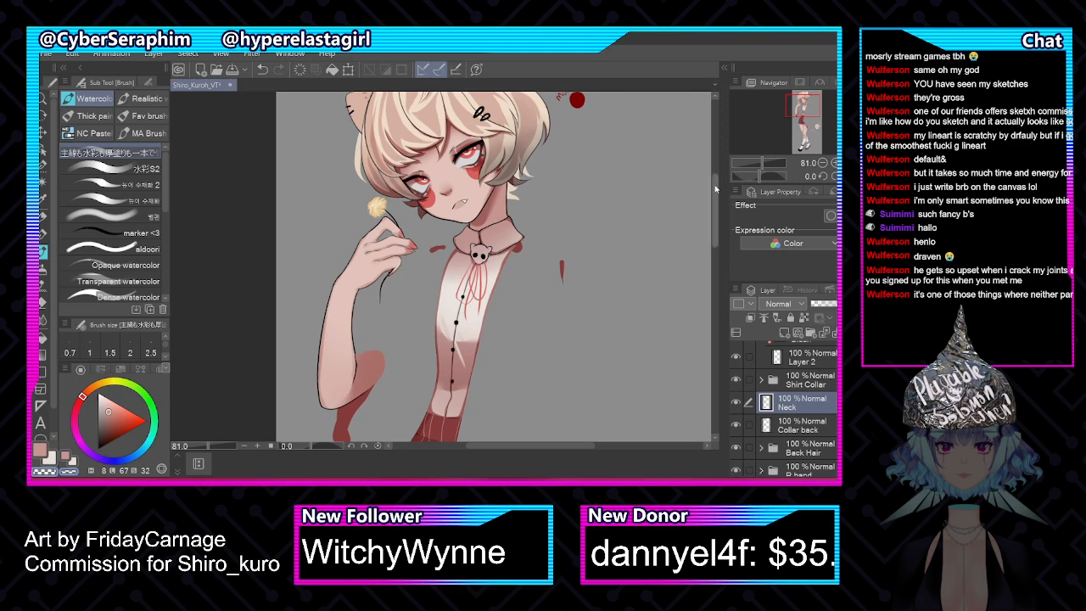
mouse_move(715, 204)
left_mouse_down()
mouse_move(713, 179)
mouse_move(714, 189)
left_mouse_up()
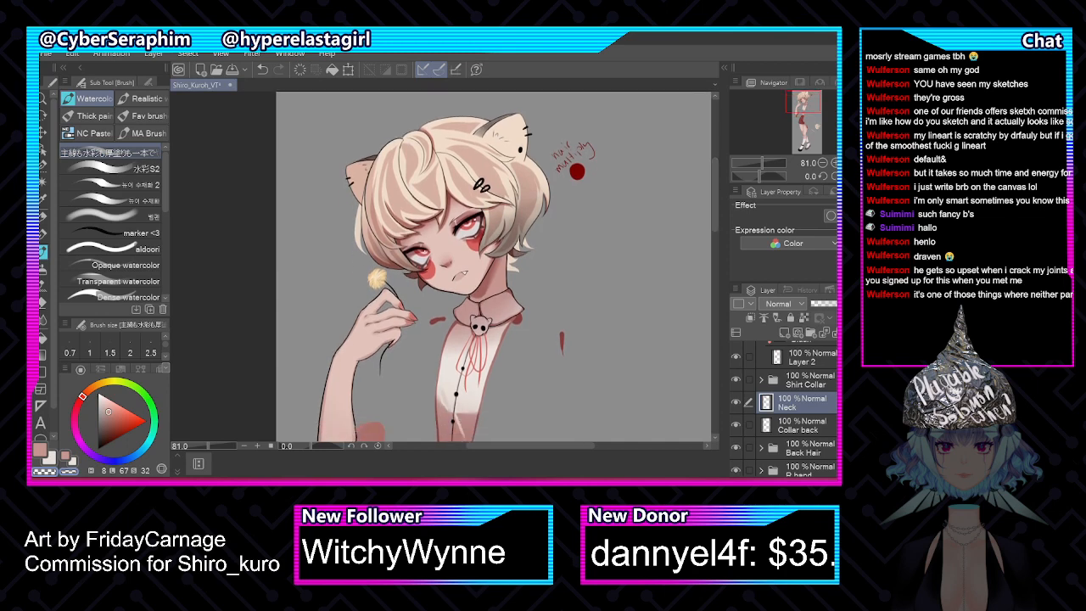
scroll(784, 407, "down", 4)
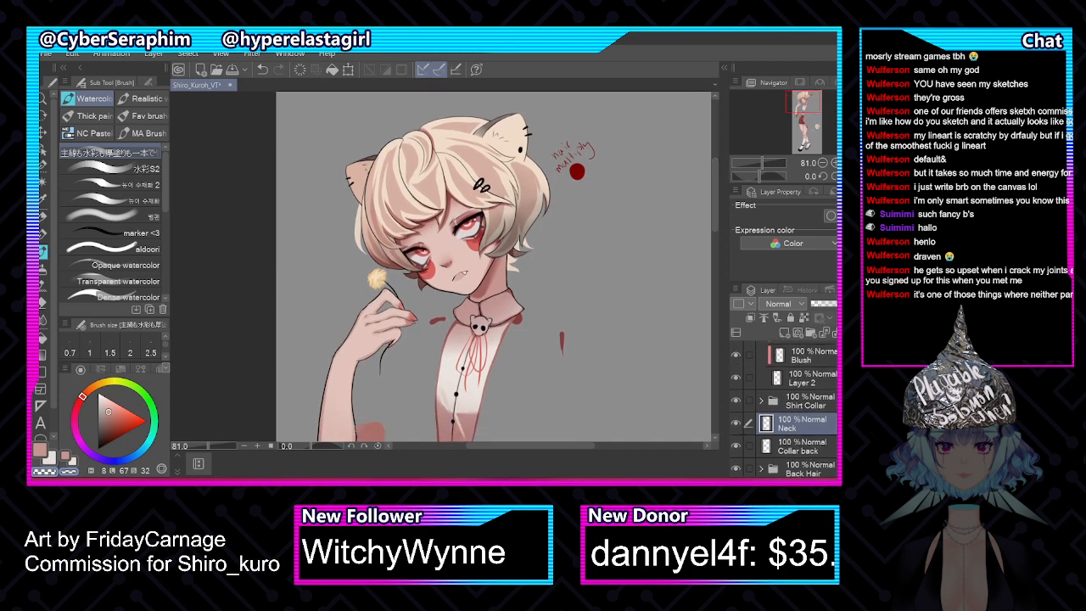
scroll(784, 407, "up", 1)
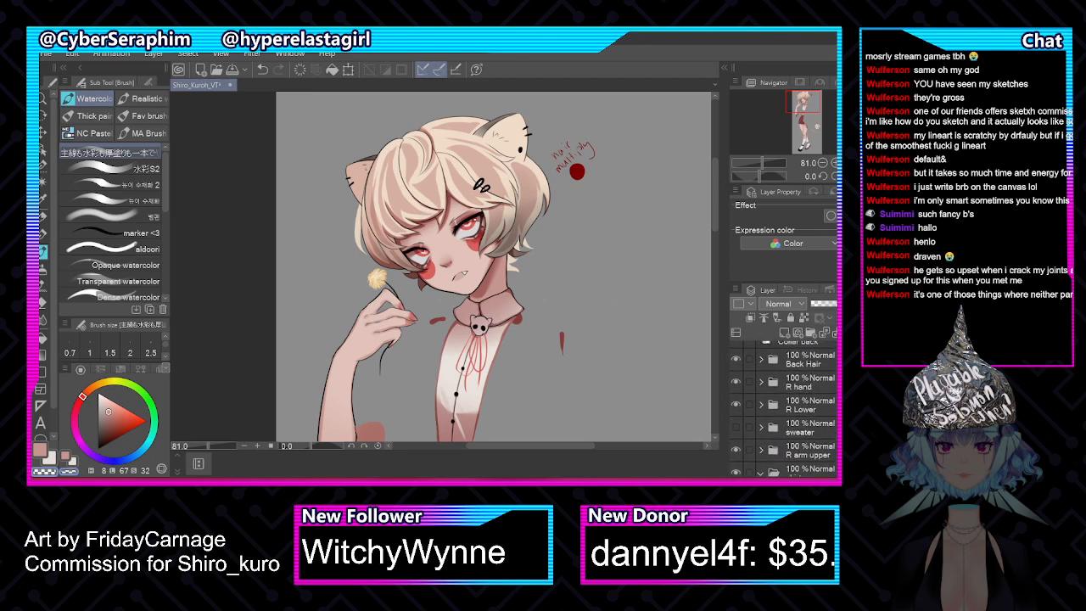
scroll(784, 407, "down", 1)
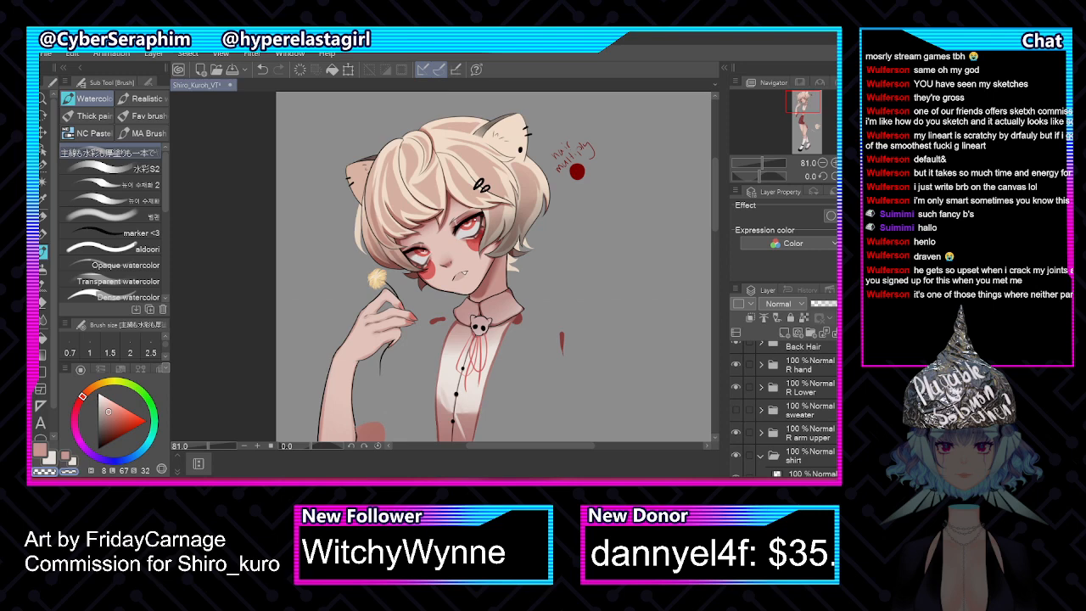
scroll(784, 407, "up", 4)
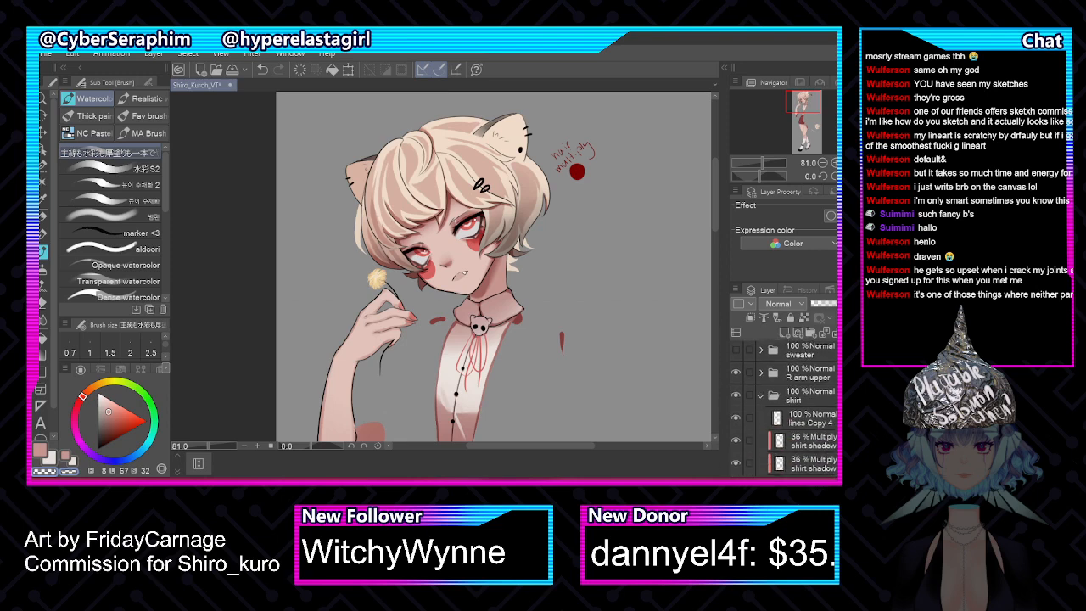
scroll(784, 408, "up", 2)
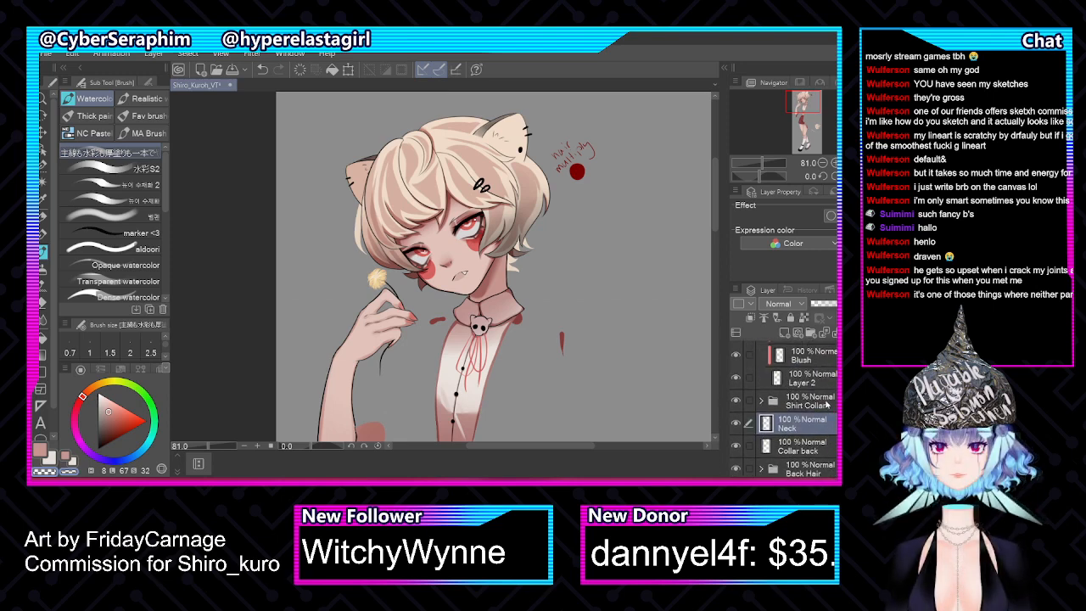
Lower the Shirt Collar folder's opacity to 34% and bring the shirt folder's shadow layers into reach
left_click(797, 403)
left_click(825, 303)
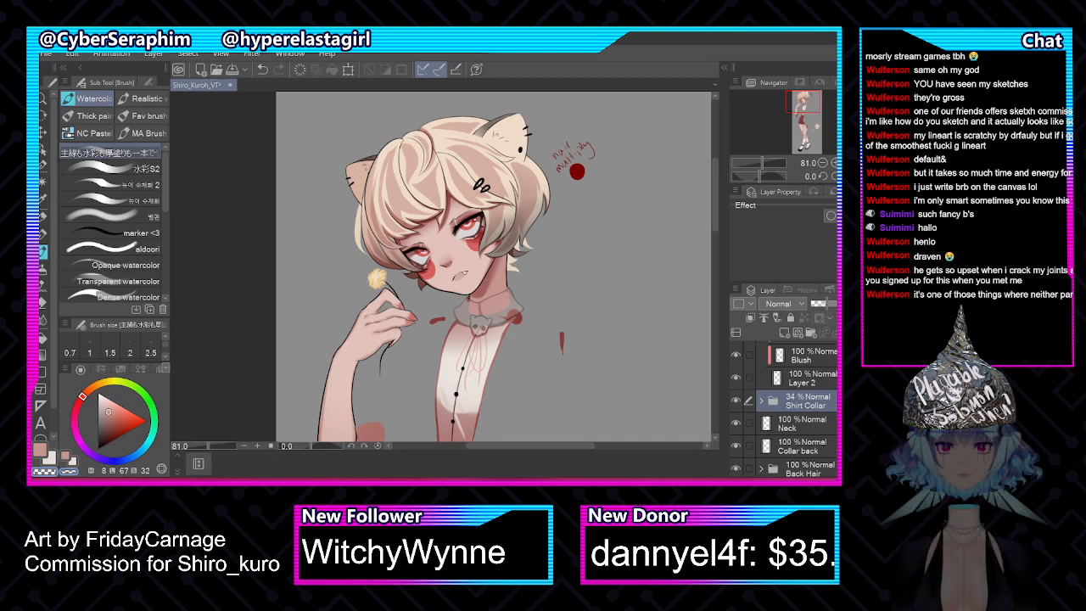
scroll(784, 407, "down", 10)
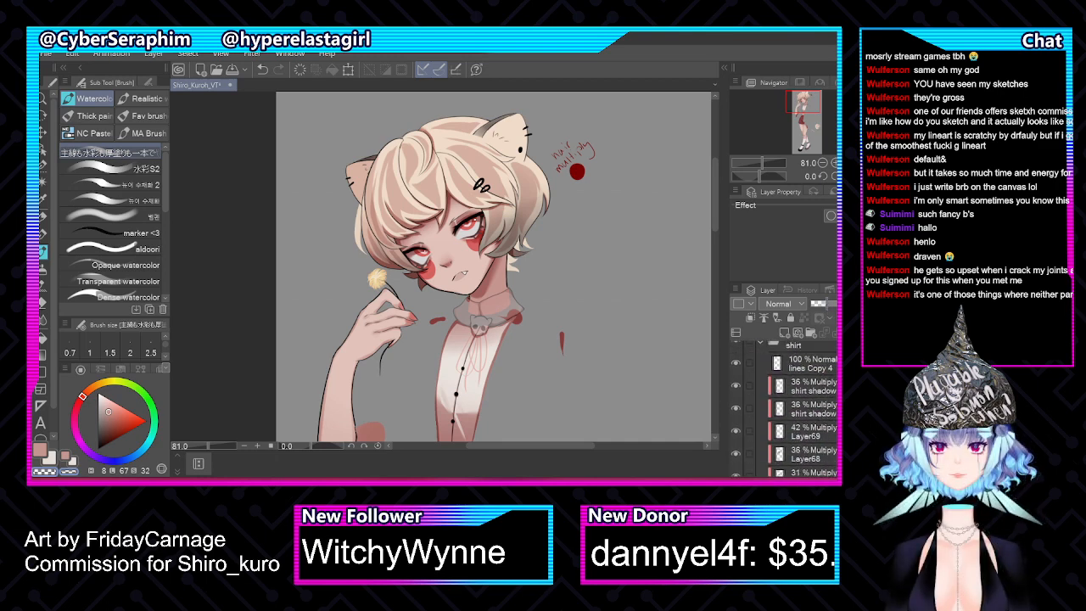
Make Layer12 in the shirt folder the active layer and sample the shirt's off-white base colour beside the button line
scroll(784, 407, "down", 2)
left_click(805, 435)
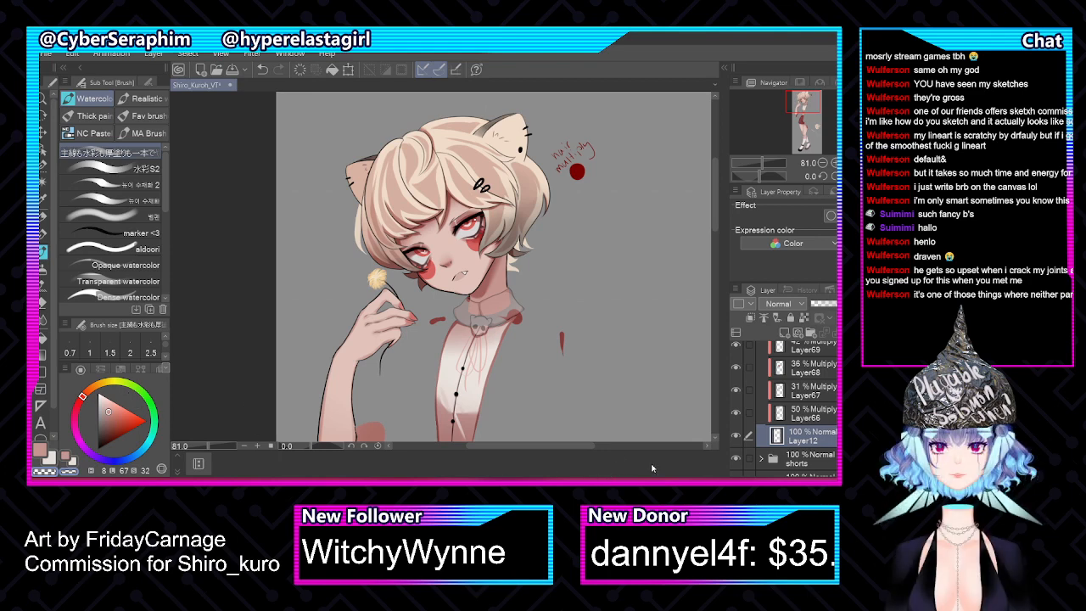
mouse_move(170, 481)
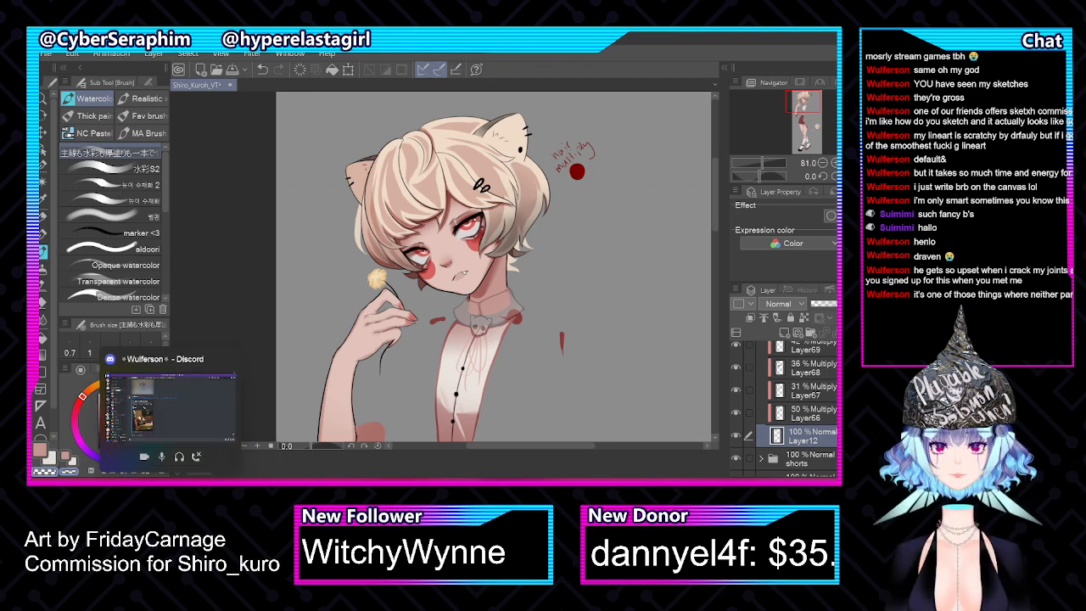
scroll(464, 396, "up", 2)
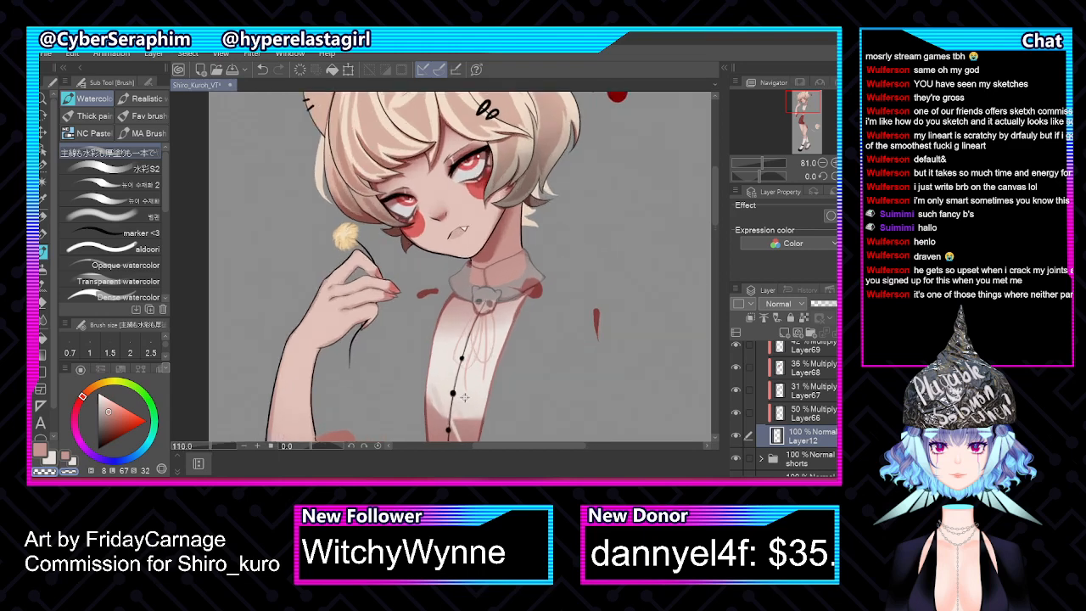
scroll(465, 396, "up", 2)
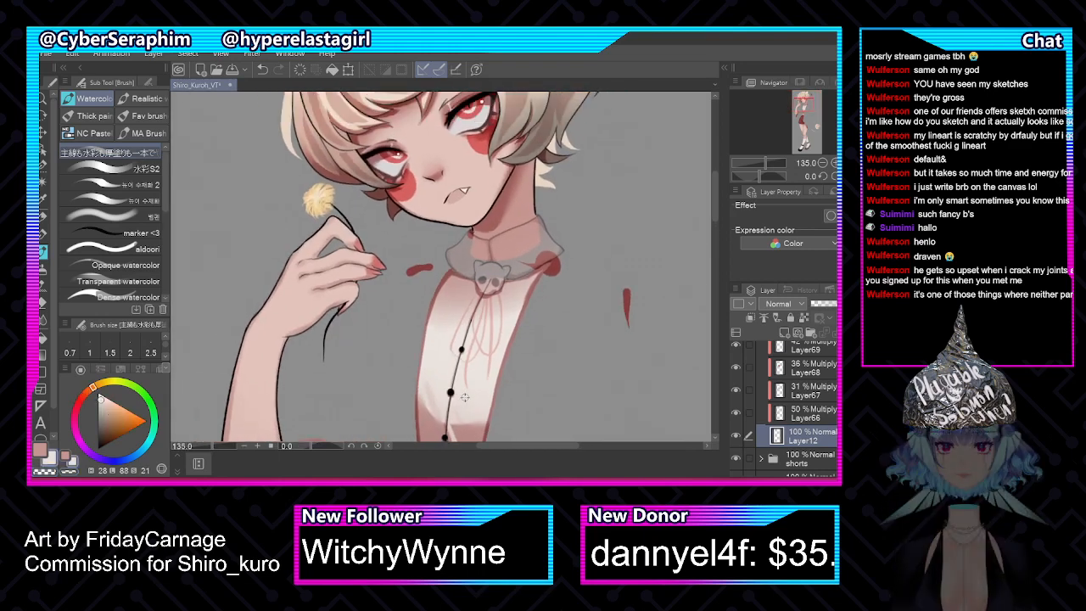
left_click(445, 359, "alt")
left_click(445, 359, "alt")
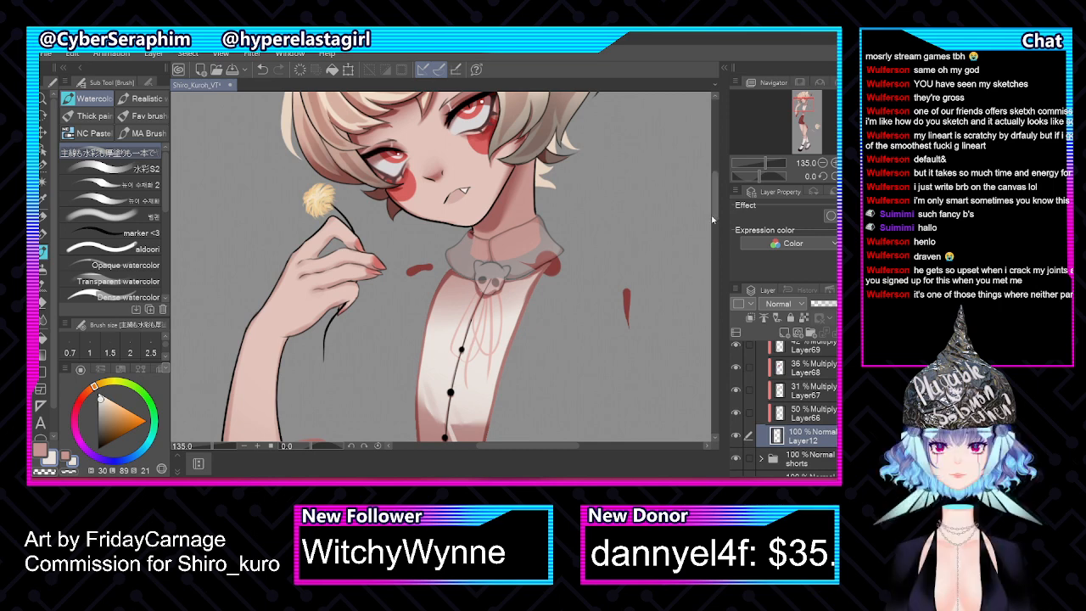
mouse_move(715, 223)
left_mouse_down()
mouse_move(714, 247)
mouse_move(709, 219)
left_mouse_up()
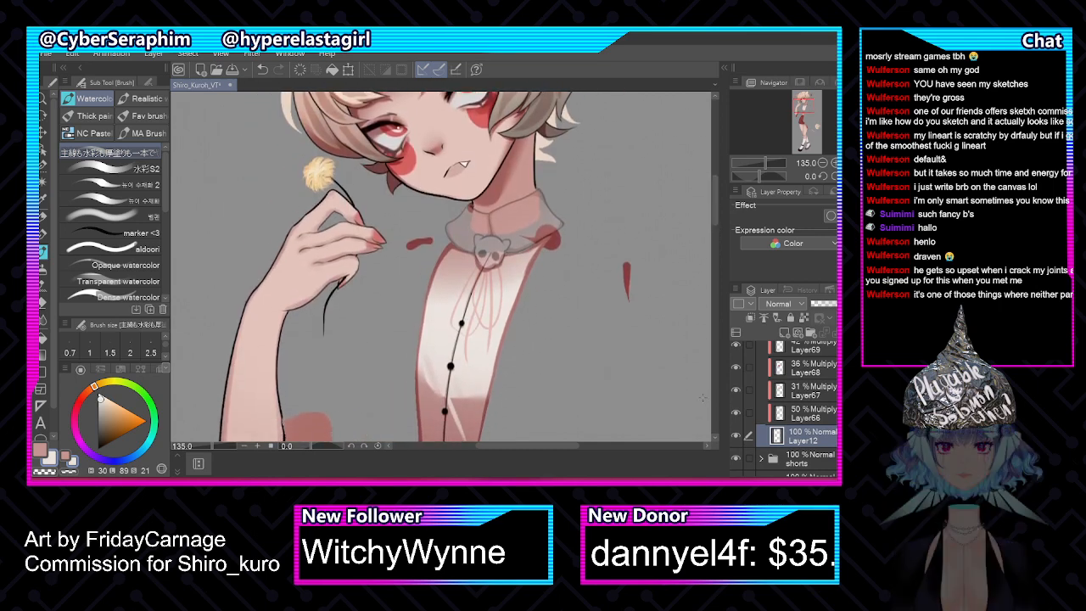
scroll(475, 258, "up", 2)
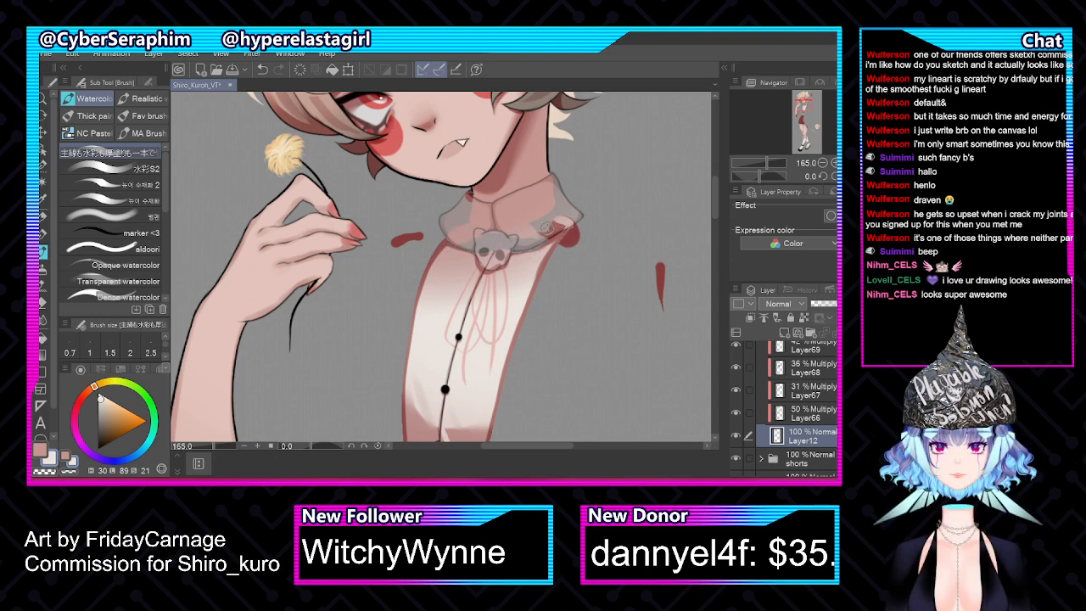
scroll(546, 227, "down", 5)
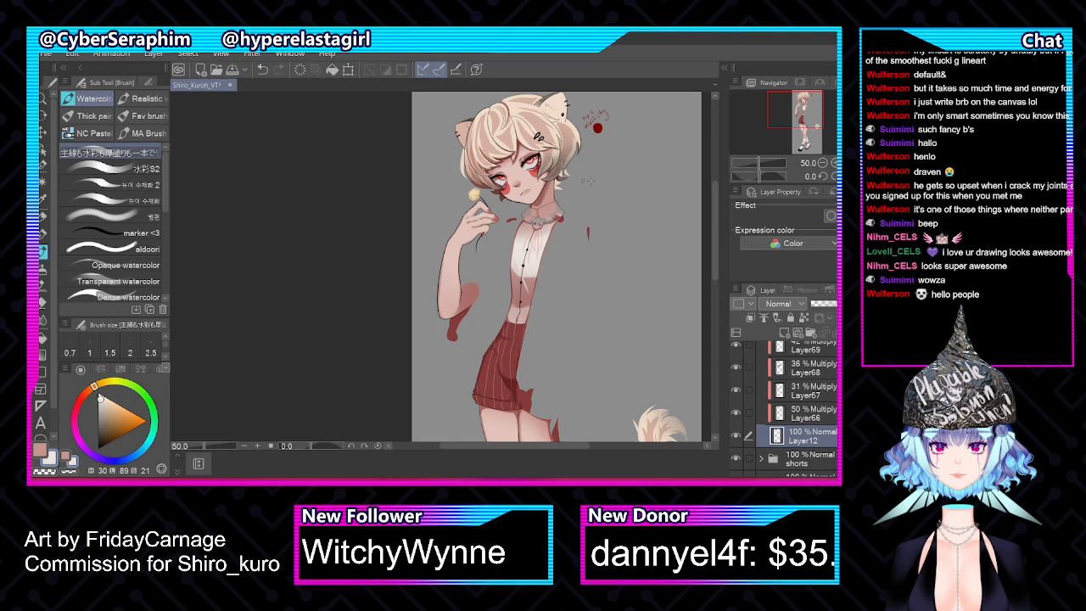
scroll(588, 180, "up", 1)
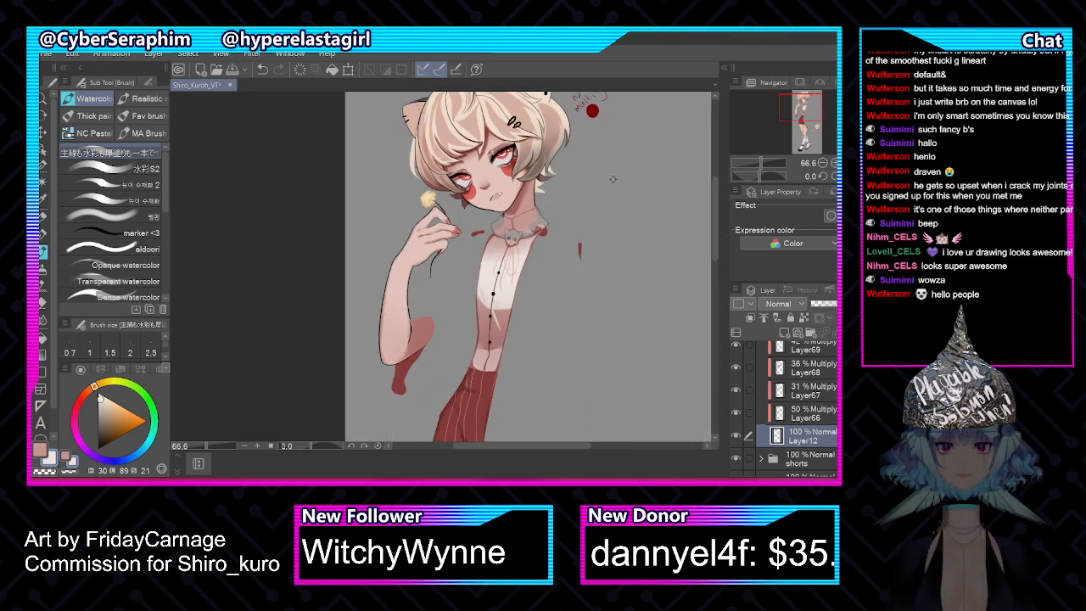
left_click_drag(715, 186, 714, 179)
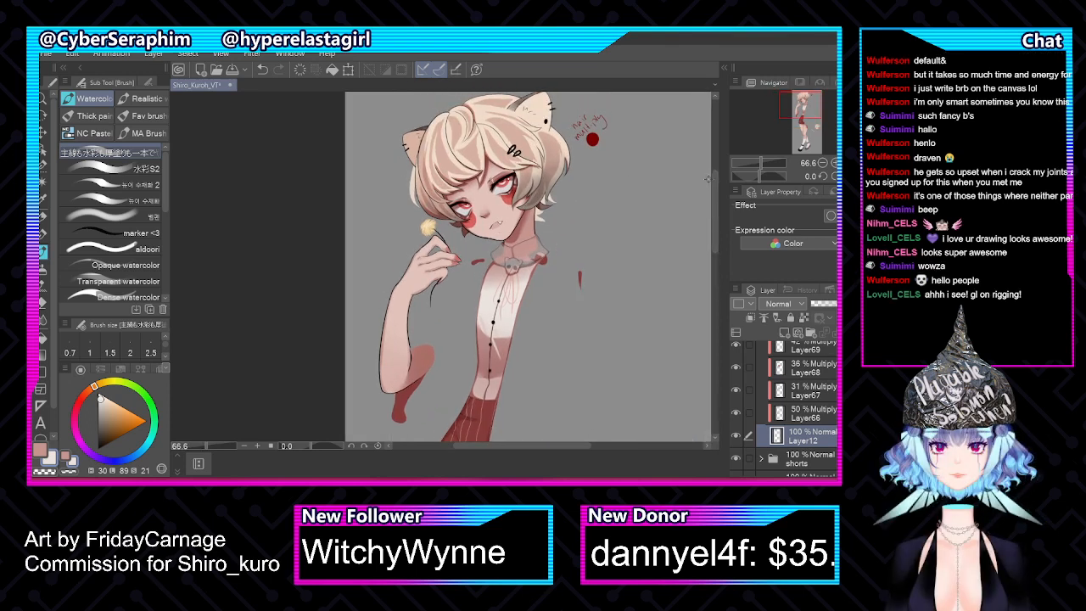
scroll(555, 176, "up", 2)
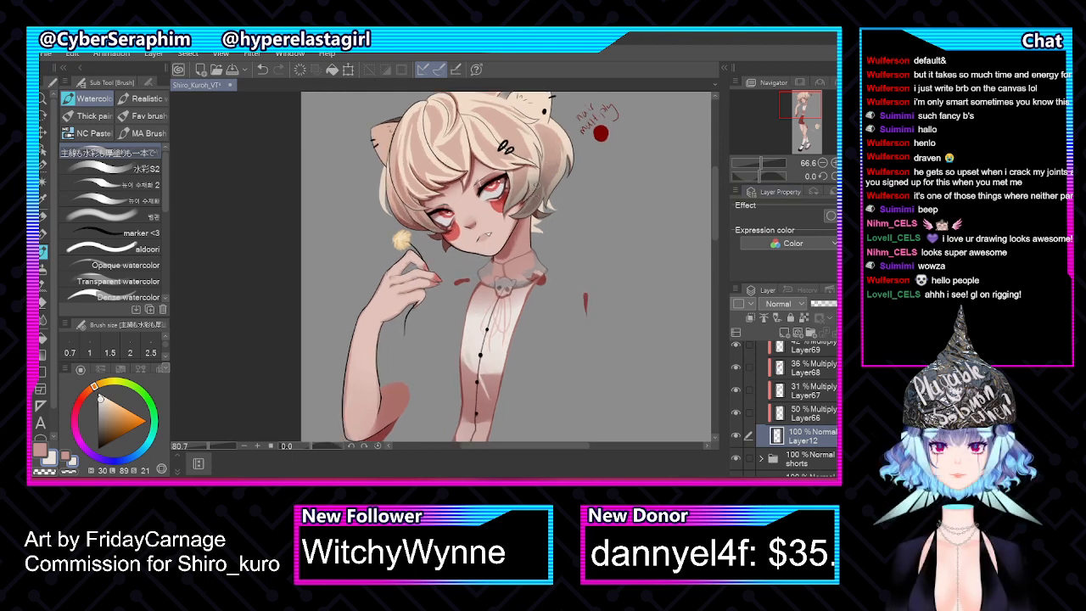
scroll(528, 339, "up", 4)
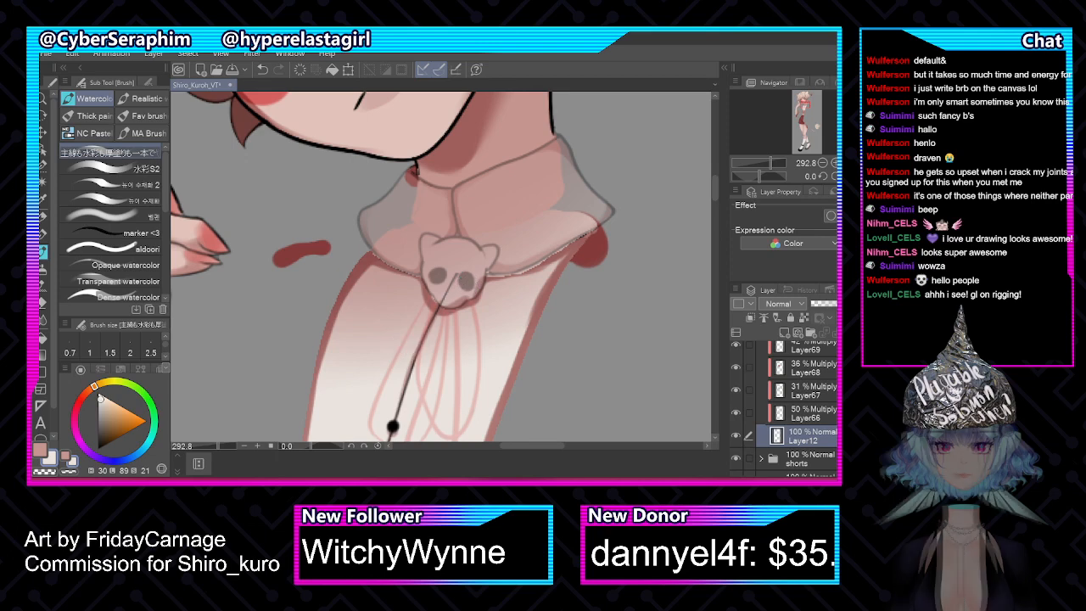
Show the sweater folder and lower its opacity to 29% so the shirt layers underneath can be seen
scroll(785, 399, "up", 5)
scroll(785, 399, "up", 1)
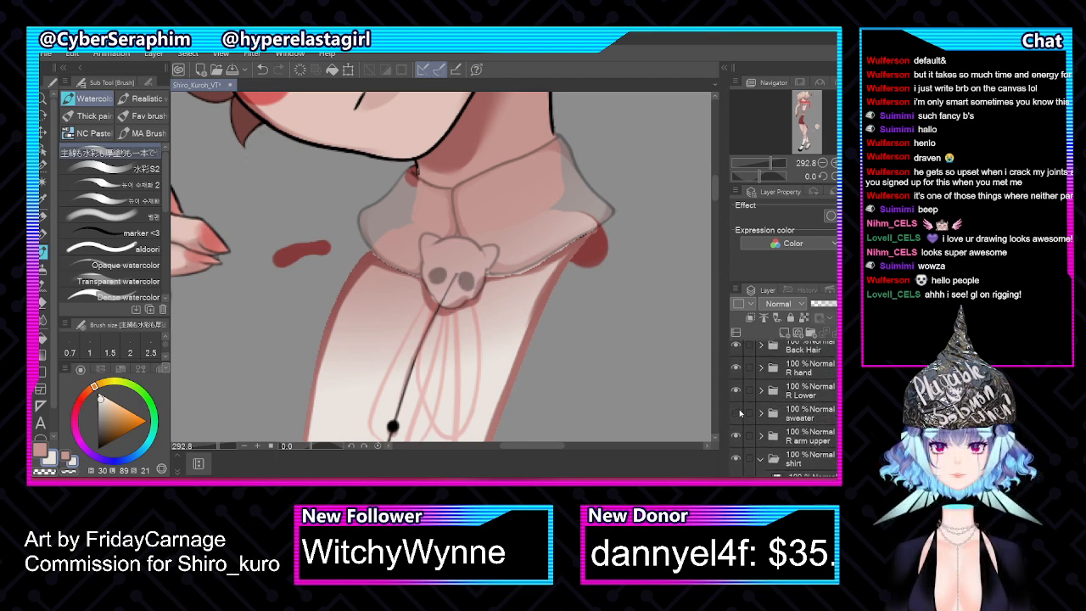
left_click(737, 412)
left_click(816, 415)
left_click(831, 305)
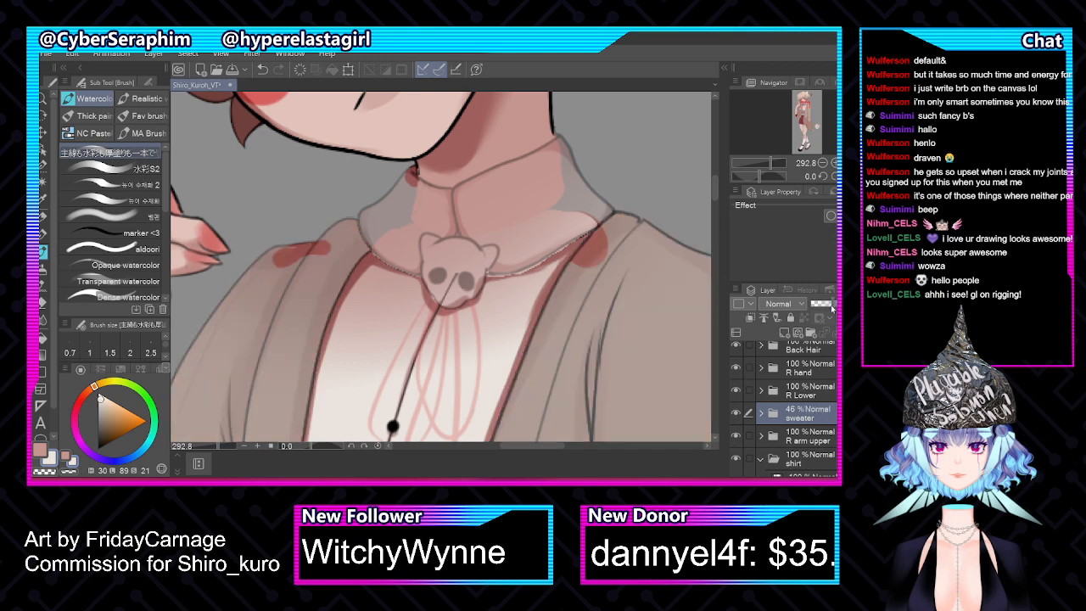
left_click(828, 304)
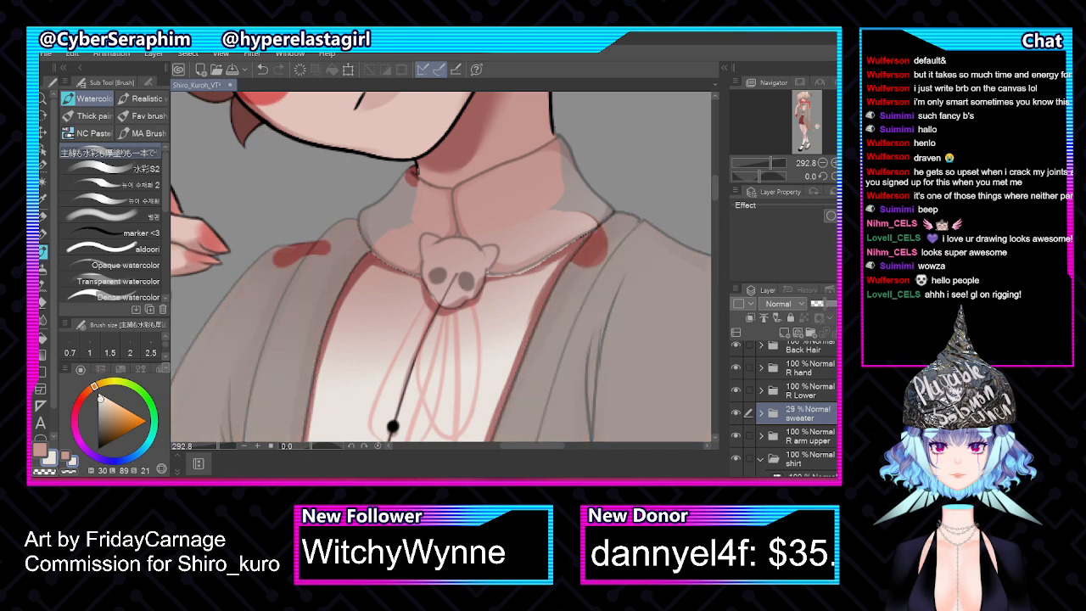
Return to Layer12 and, in the mirrored view, paint the shirt's hidden side edge beneath the sweater on the raised-arm side
scroll(367, 270, "down", 5)
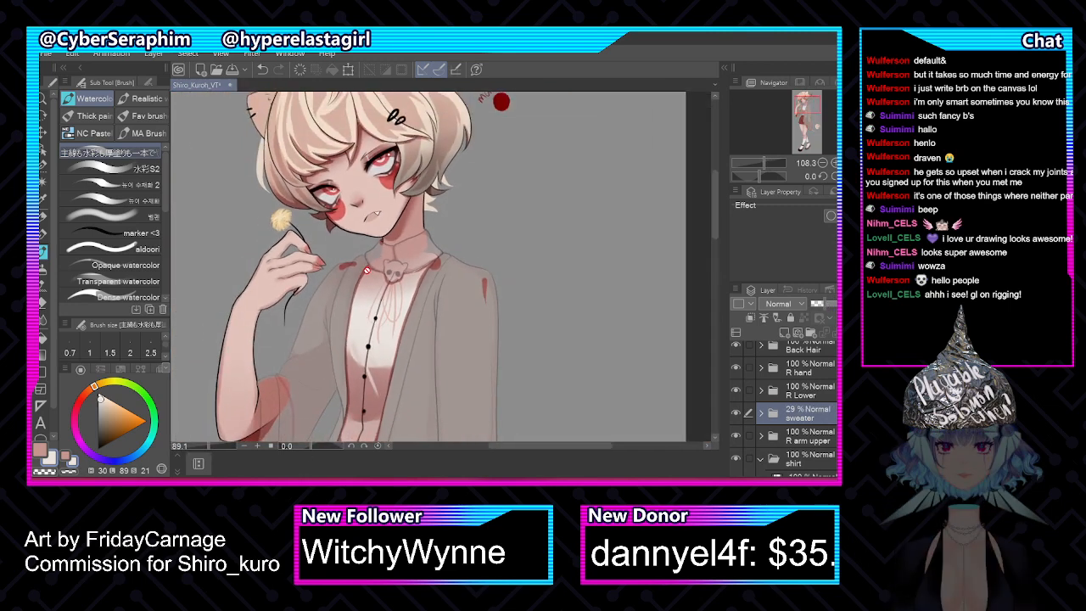
scroll(366, 270, "down", 3)
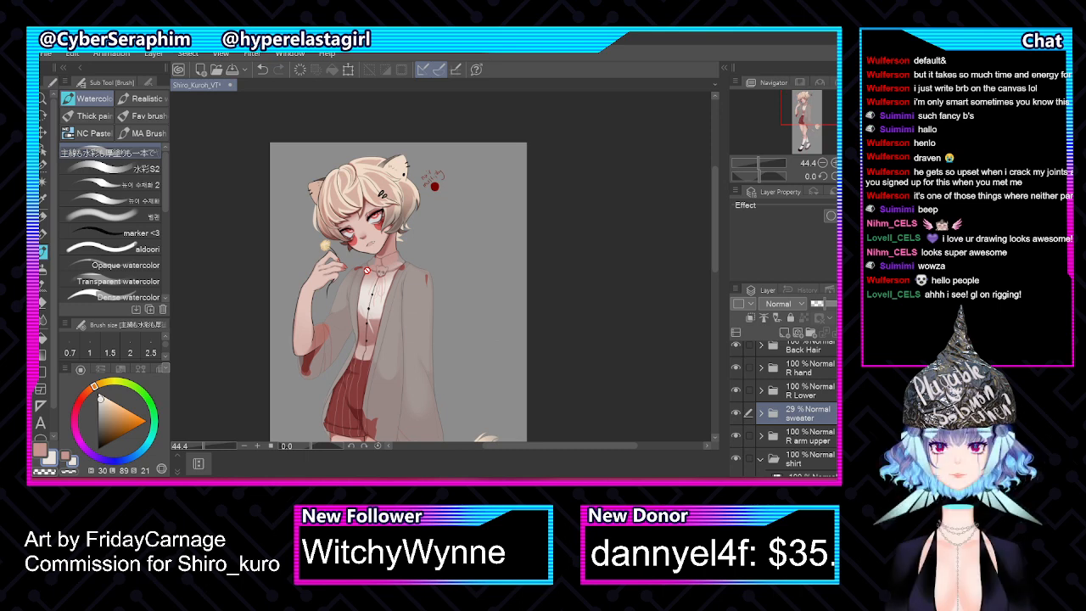
scroll(784, 407, "down", 5)
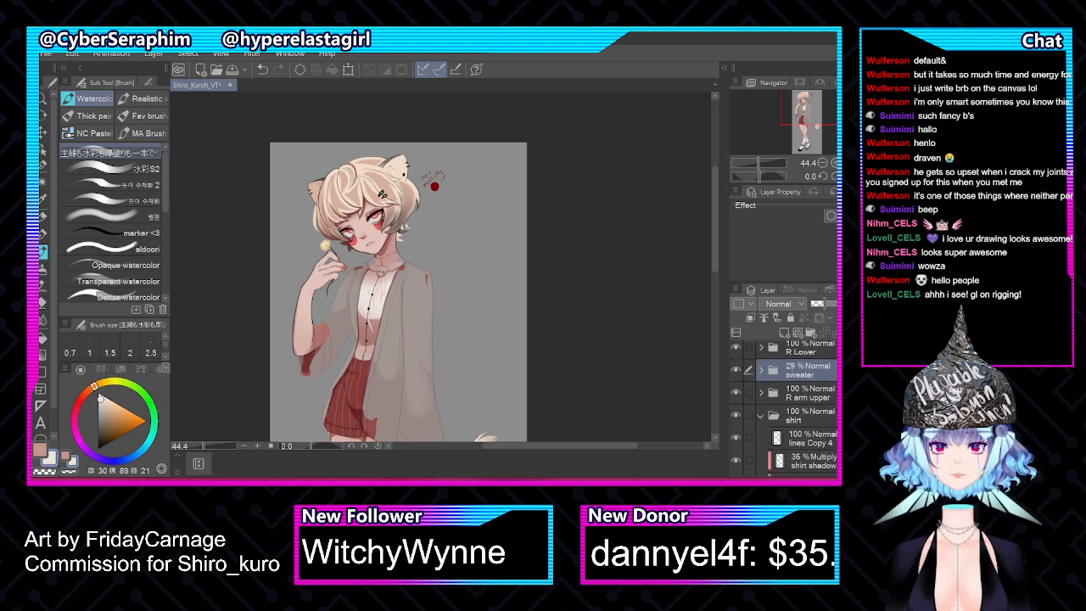
scroll(784, 408, "down", 1)
left_click(801, 426)
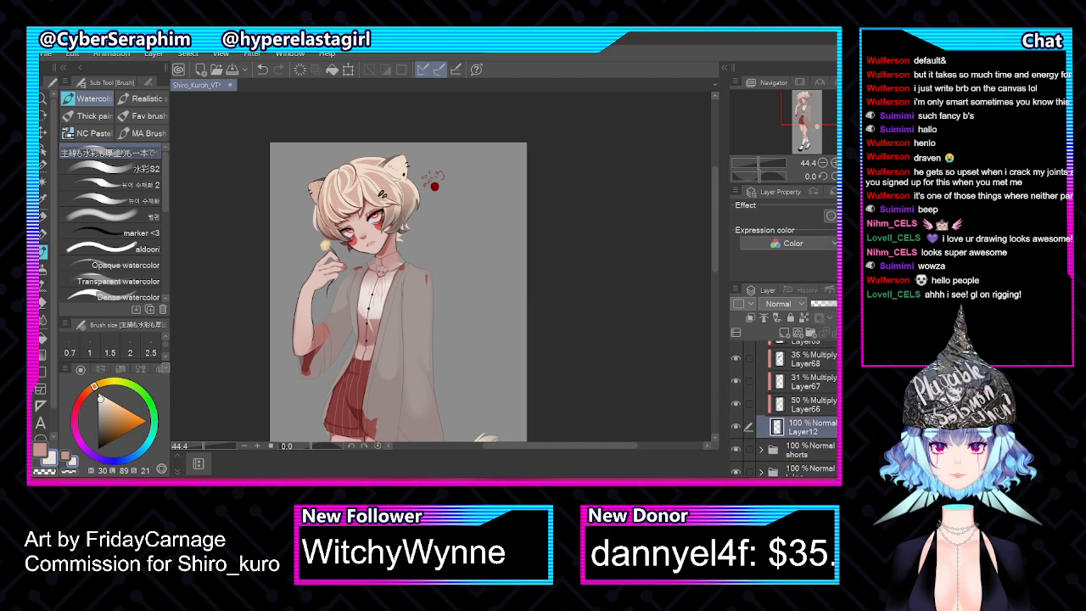
scroll(363, 330, "up", 1)
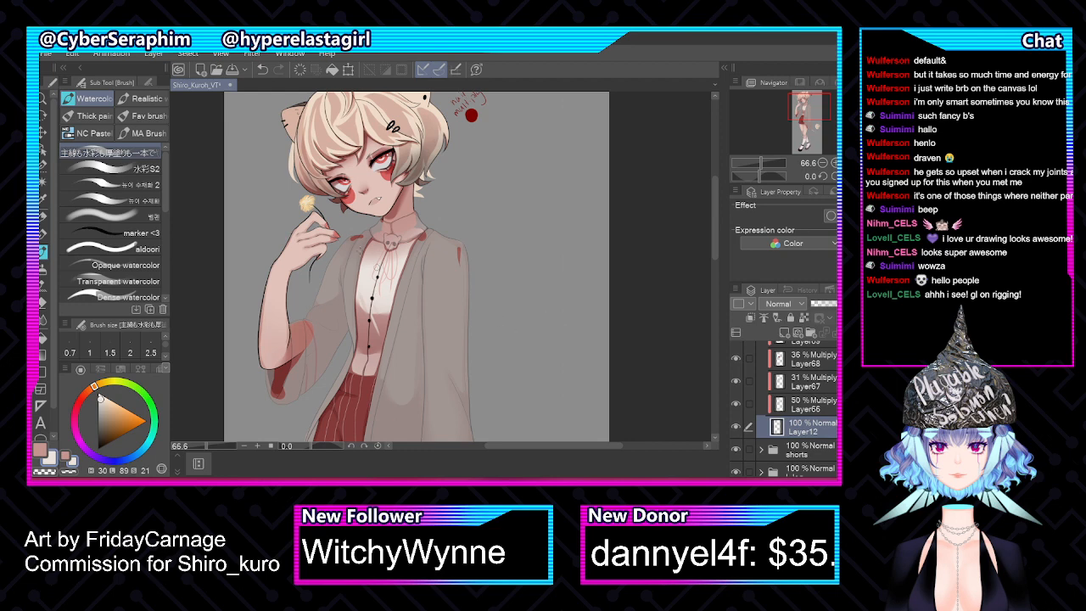
scroll(374, 284, "up", 4)
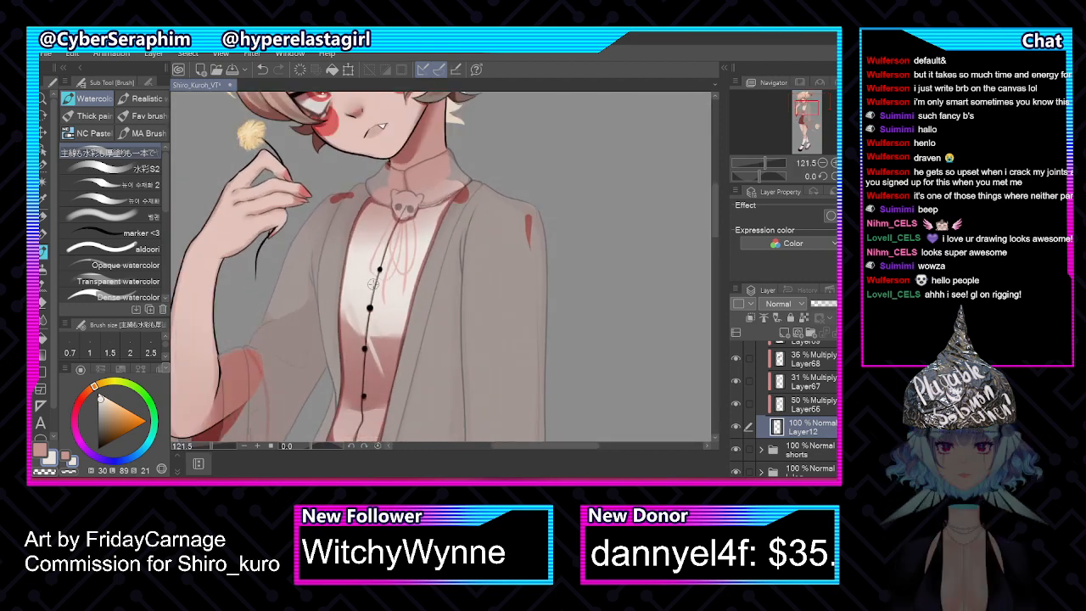
left_click_drag(715, 194, 716, 208)
key("h")
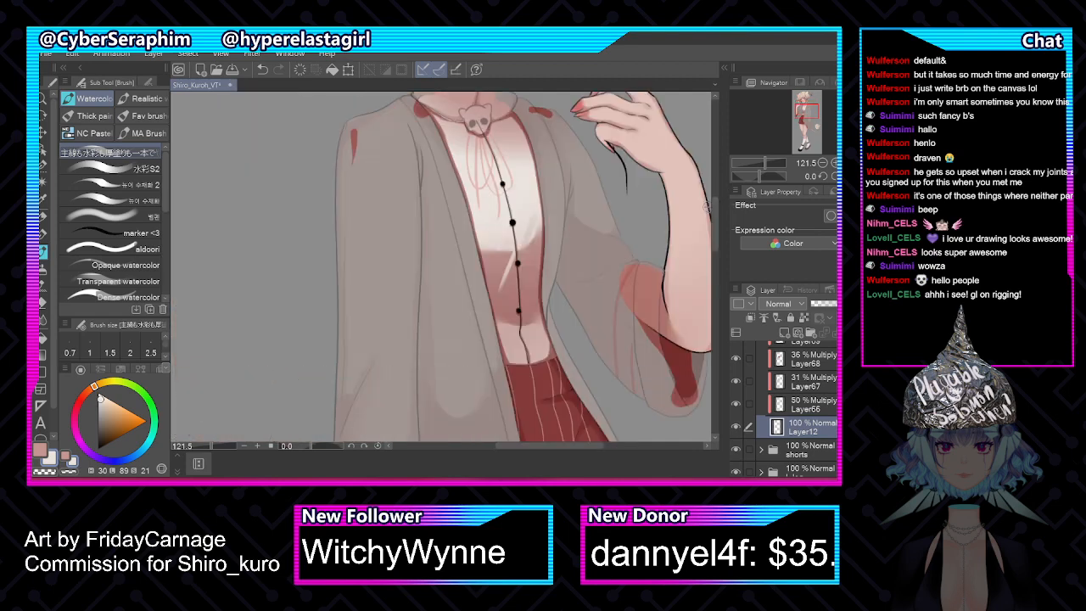
key("h")
key("h")
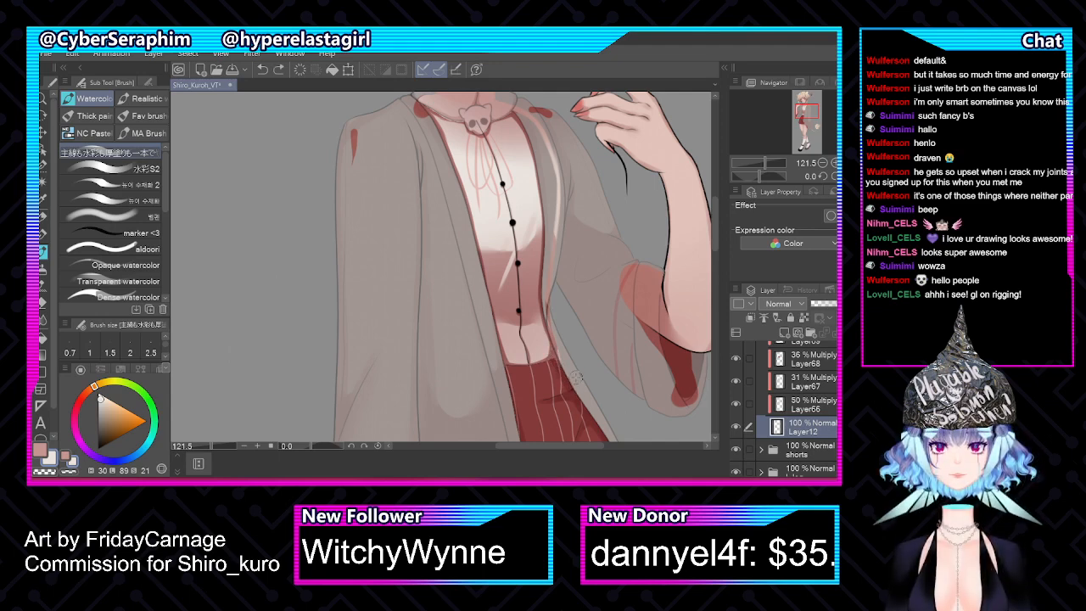
Lower the shorts folder's opacity to 52% and make Layer12 the active layer again
scroll(776, 428, "down", 2)
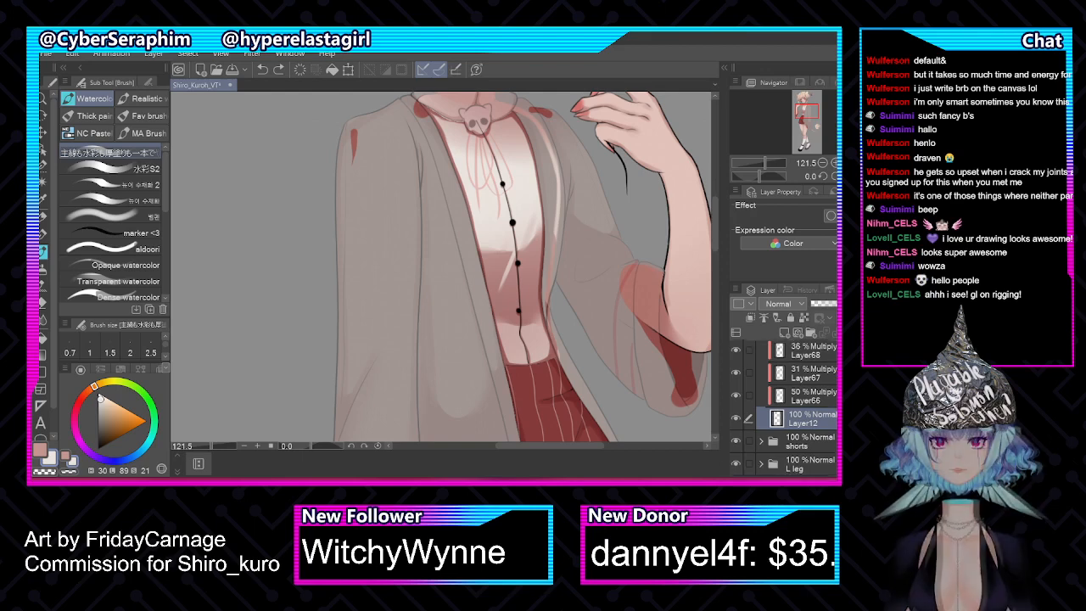
left_click(775, 429)
left_click(834, 304)
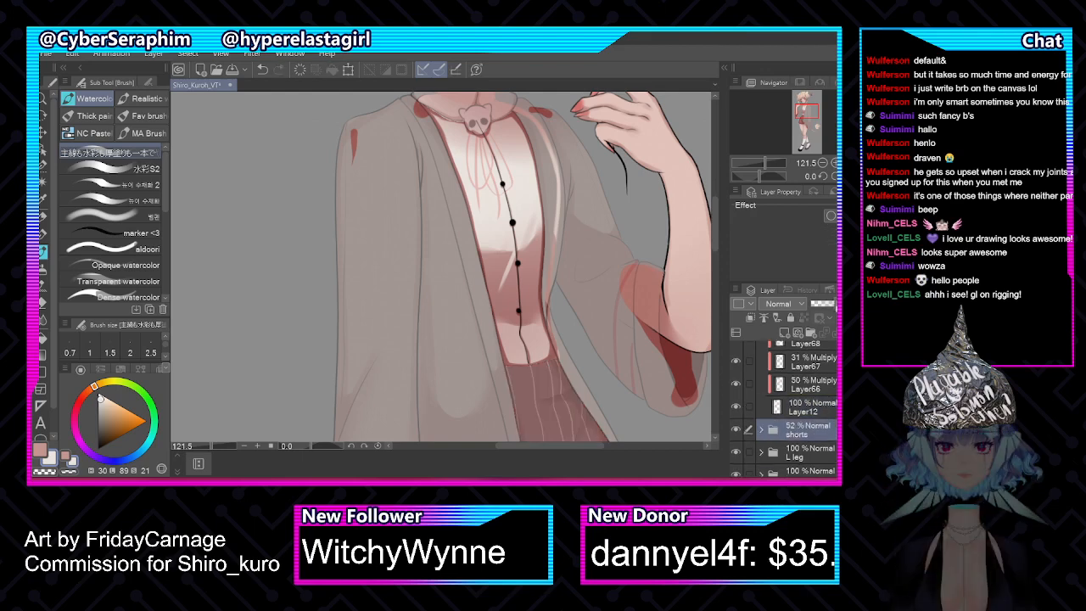
left_click(806, 406)
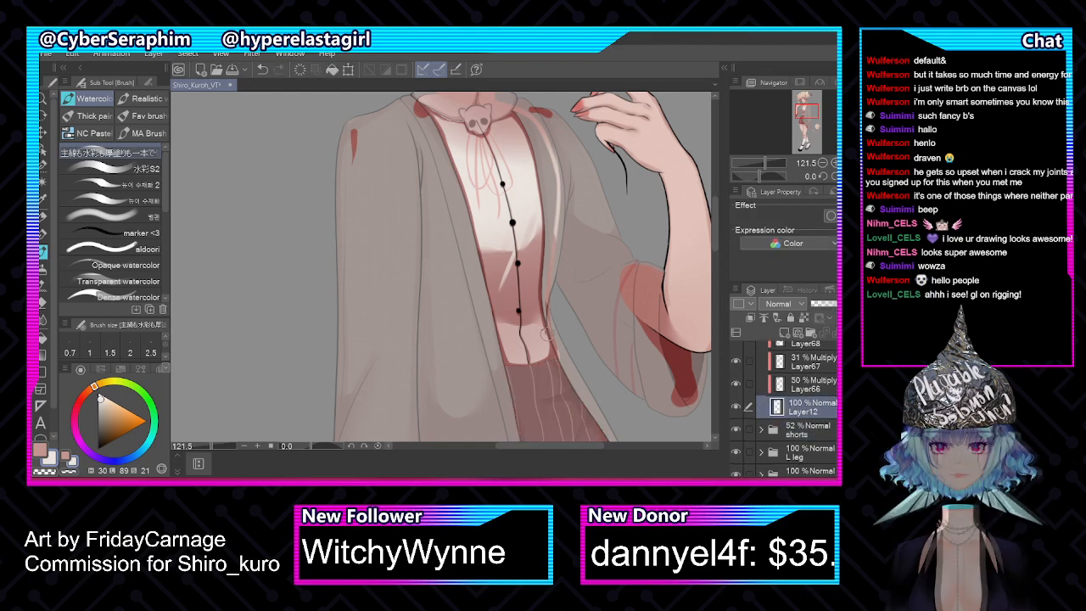
key("h")
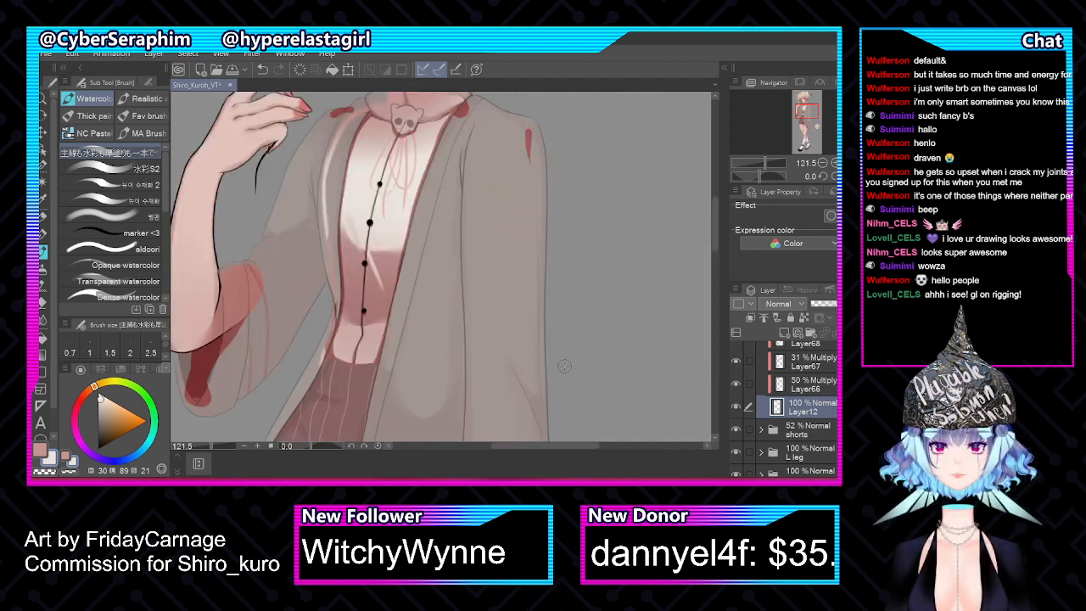
left_click_drag(718, 212, 717, 208)
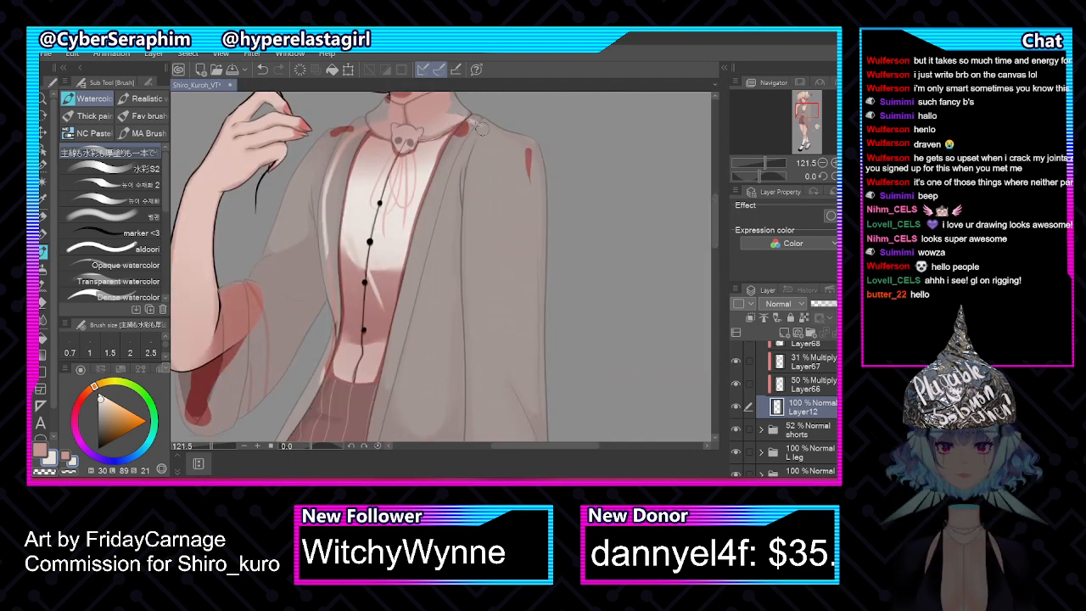
key("h")
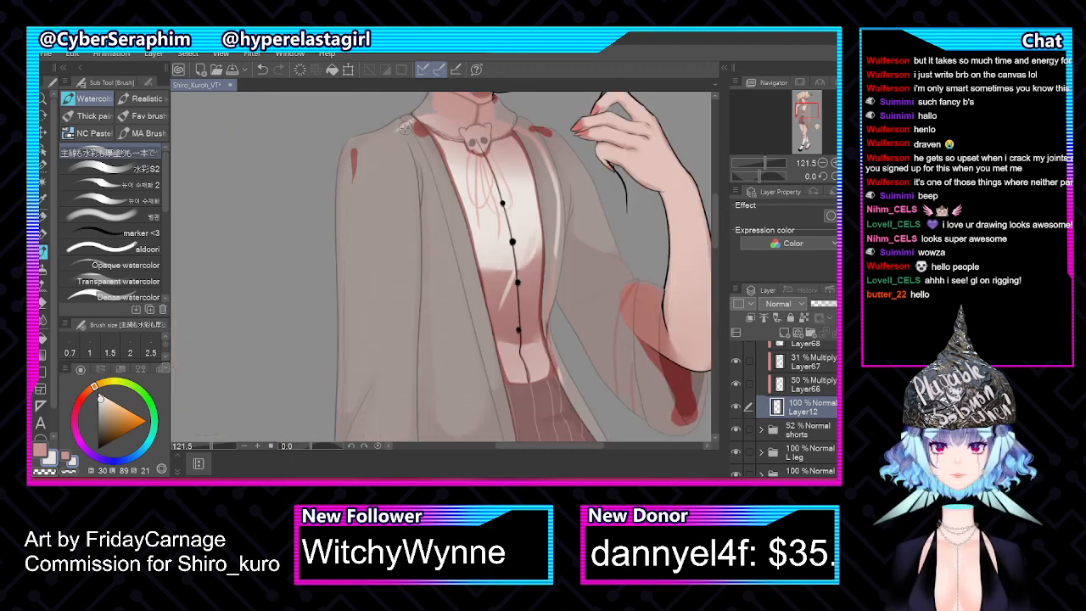
left_click_drag(393, 134, 429, 259)
left_click_drag(398, 177, 433, 282)
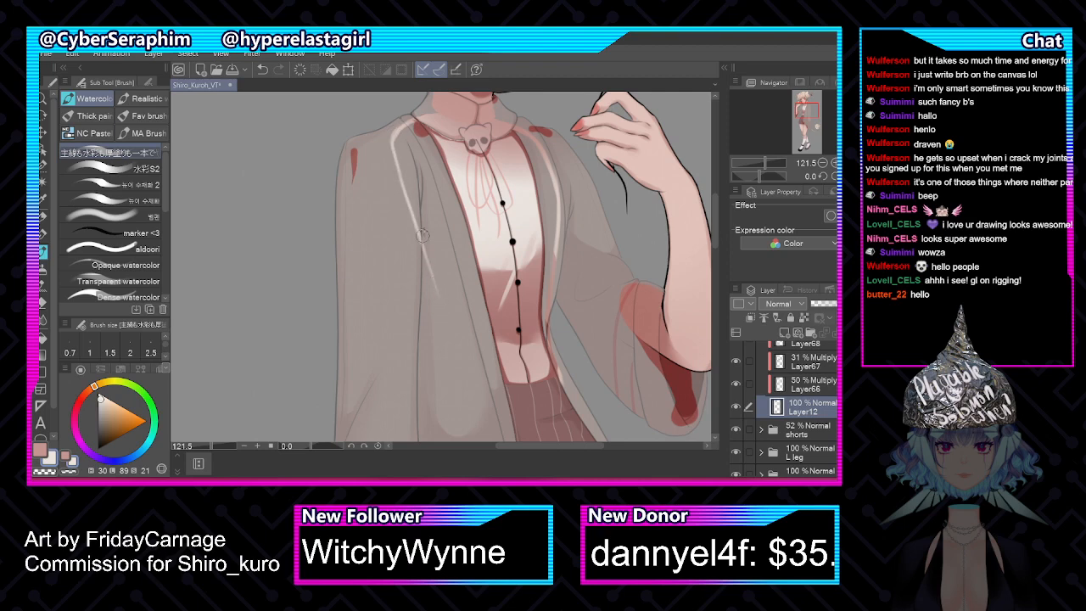
key("ctrl+z")
key("ctrl+z")
Outline the shirt's other hidden side from shoulder to hem on Layer12, closing the shape across the top of the shorts
mouse_move(406, 193)
left_mouse_down()
mouse_move(451, 372)
mouse_move(500, 404)
mouse_move(553, 406)
left_mouse_up()
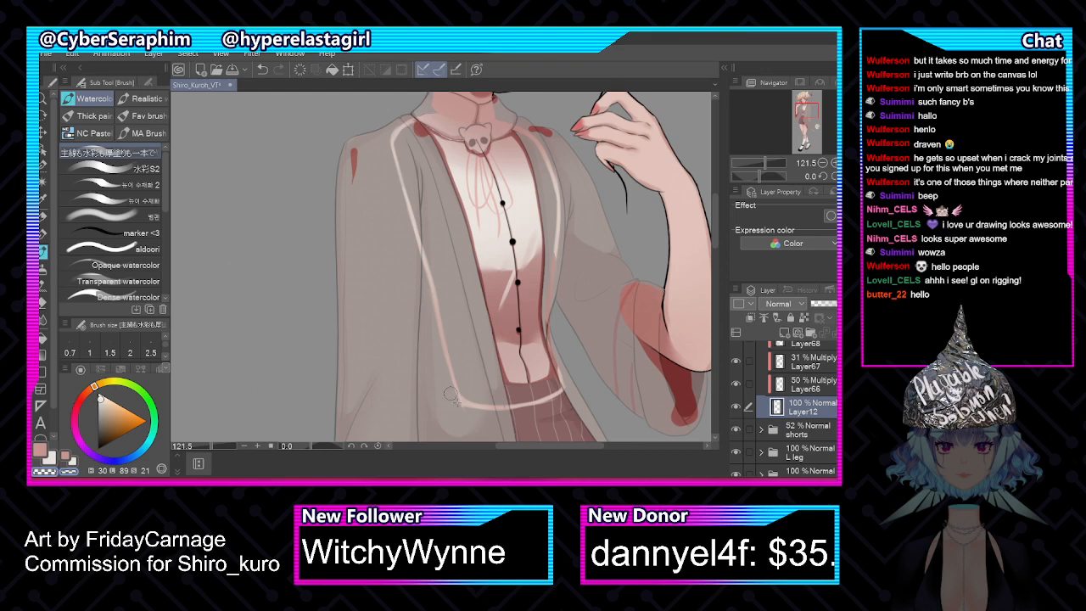
key("h")
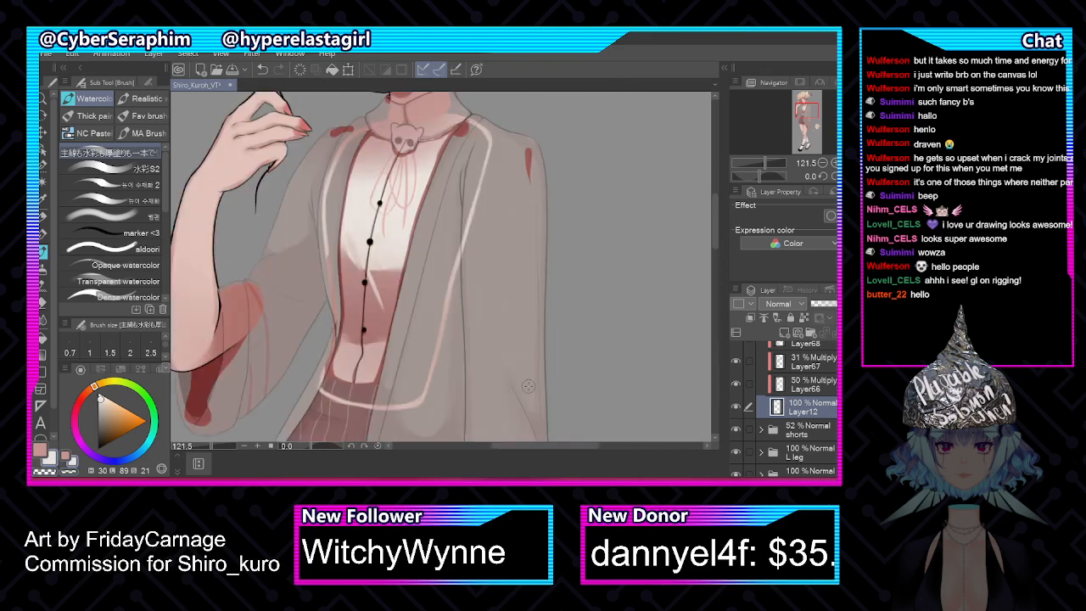
scroll(531, 275, "down", 3)
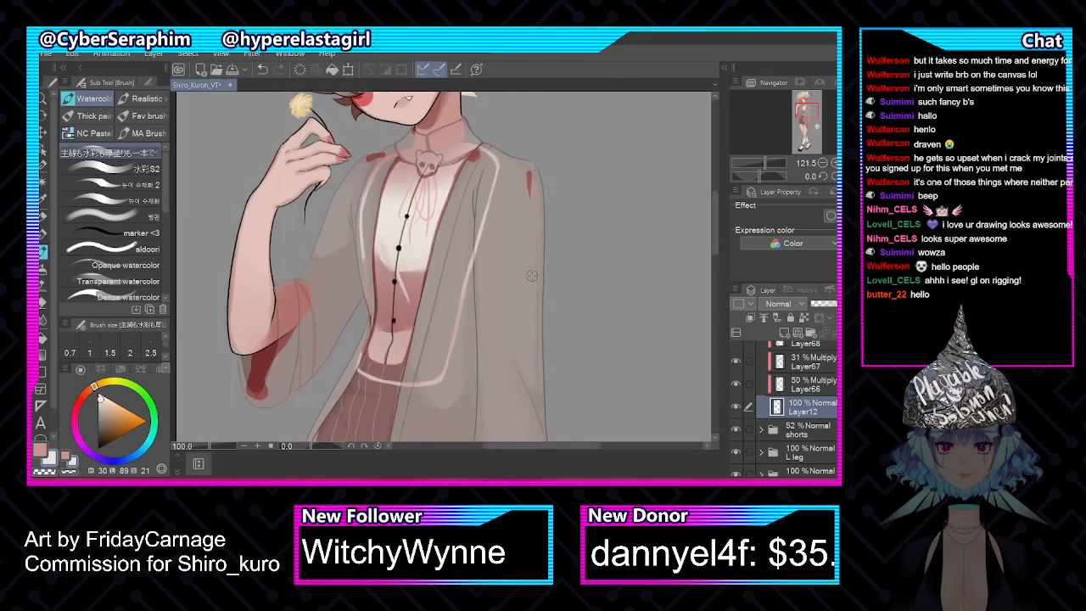
Fill the outlined hidden shirt areas with the sampled off-white using the gap-free enclose-and-fill tool, and go back to the watercolor brush
left_click(42, 166)
left_click(131, 294)
mouse_move(465, 124)
left_mouse_down()
mouse_move(444, 124)
mouse_move(550, 187)
mouse_move(459, 124)
left_mouse_up()
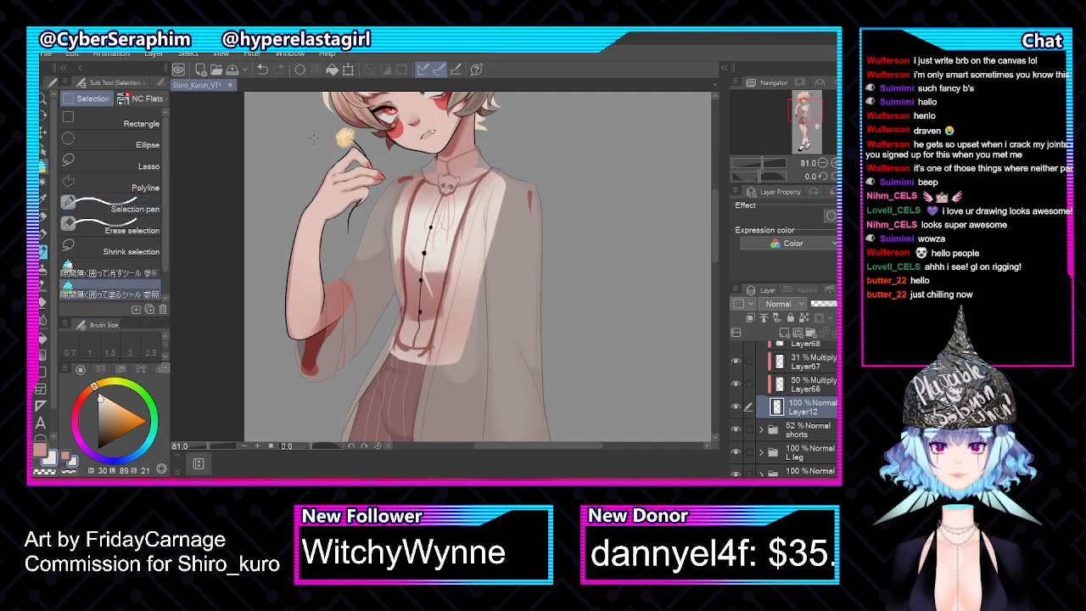
key("b")
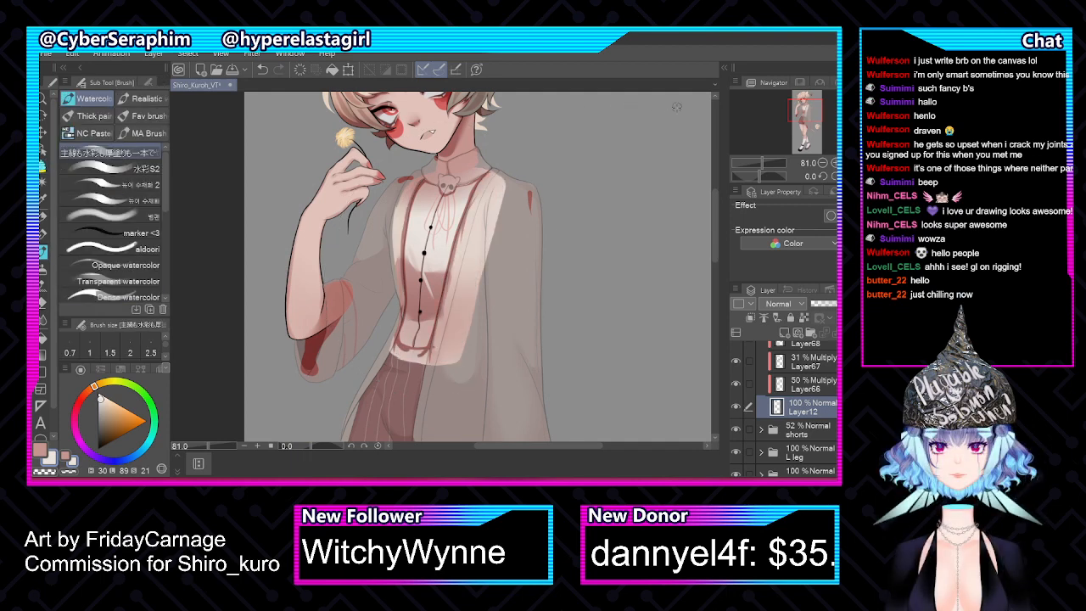
Check the newly filled shirt from collar to hem in both normal and mirrored view
scroll(519, 178, "up", 2)
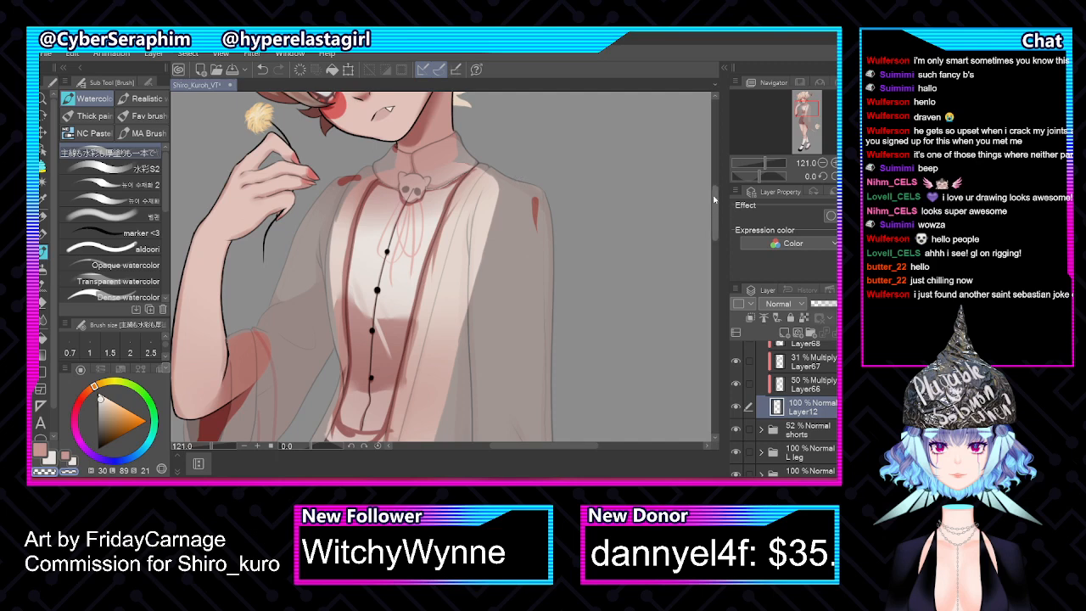
scroll(717, 204, "down", 1)
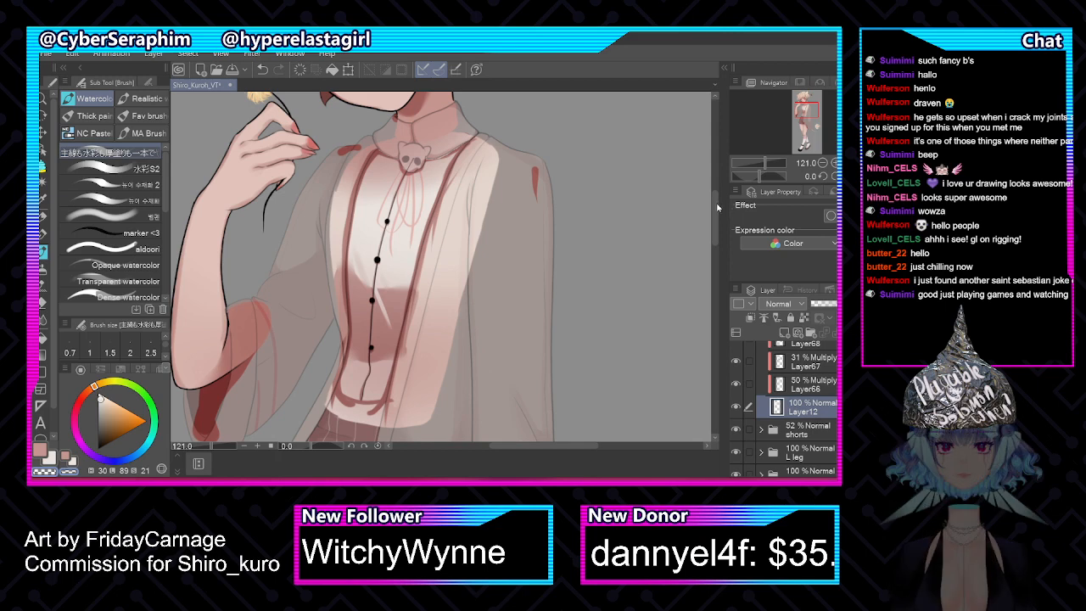
scroll(717, 207, "down", 1)
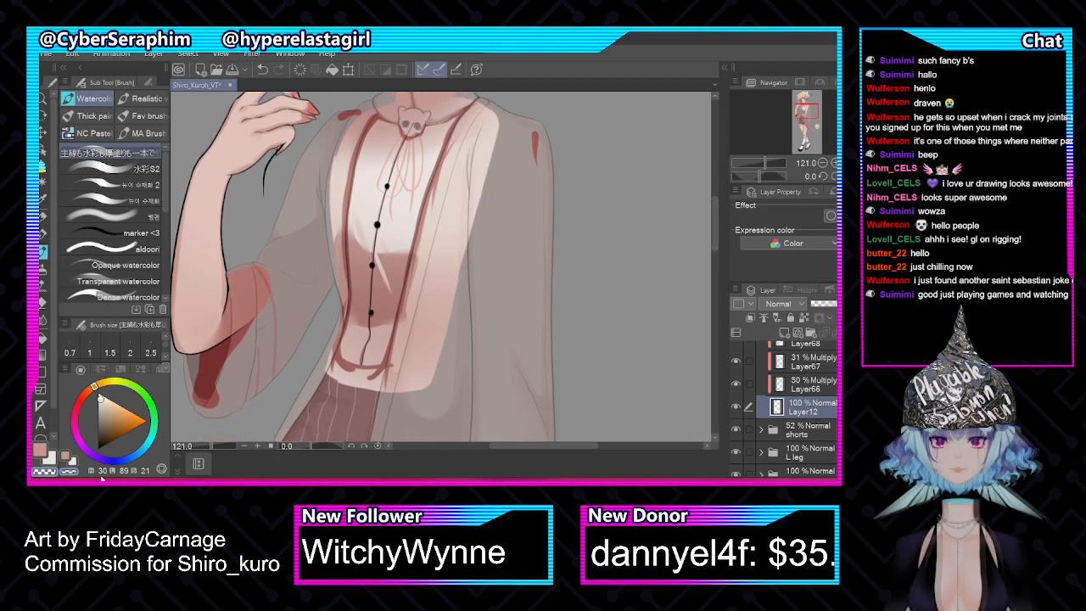
key("h")
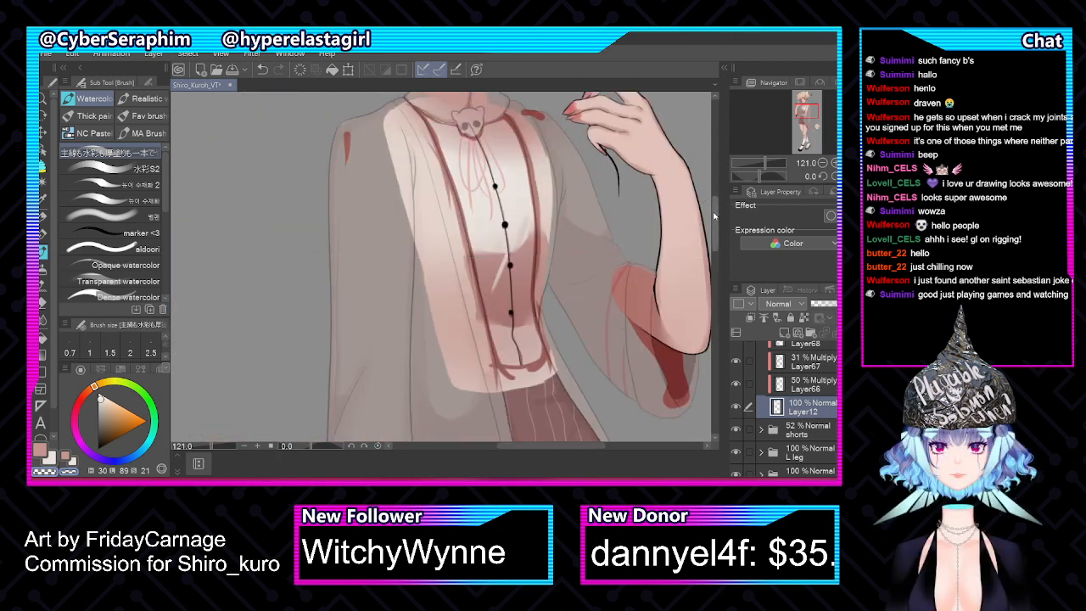
scroll(719, 218, "up", 1)
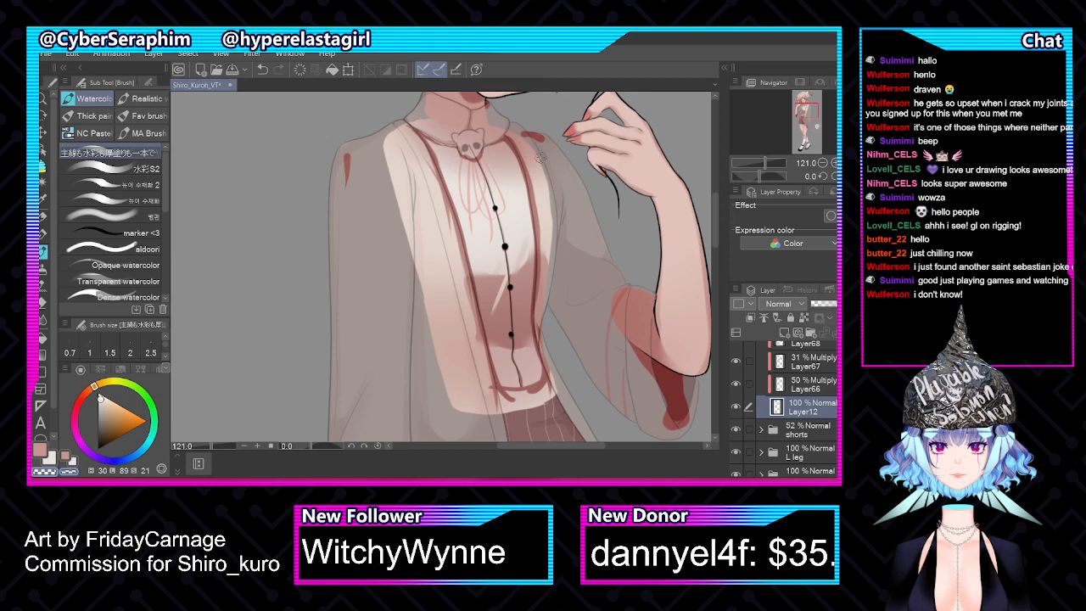
key("h")
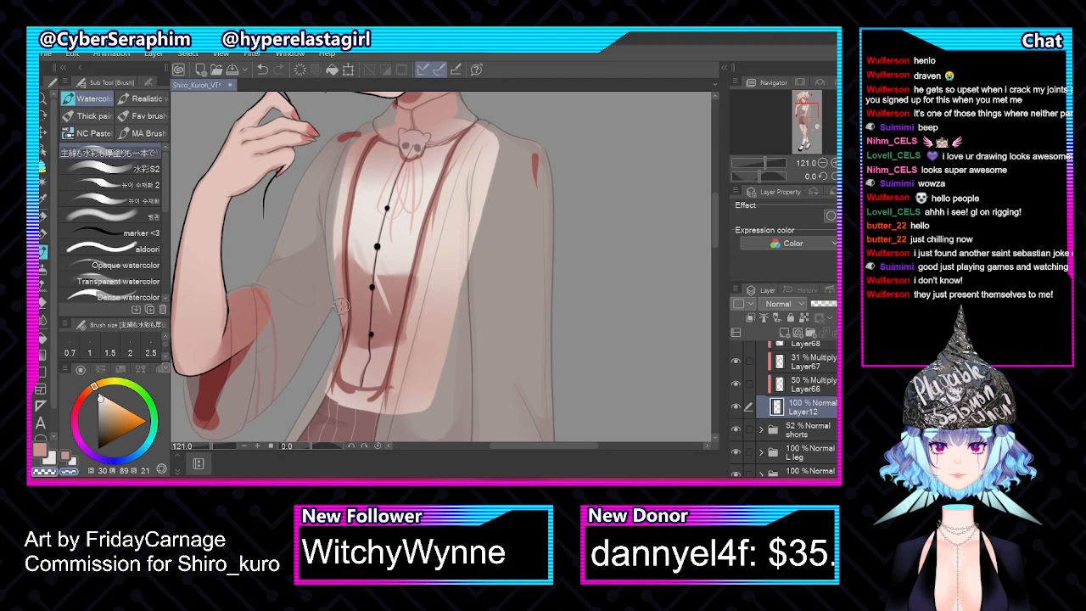
key("h")
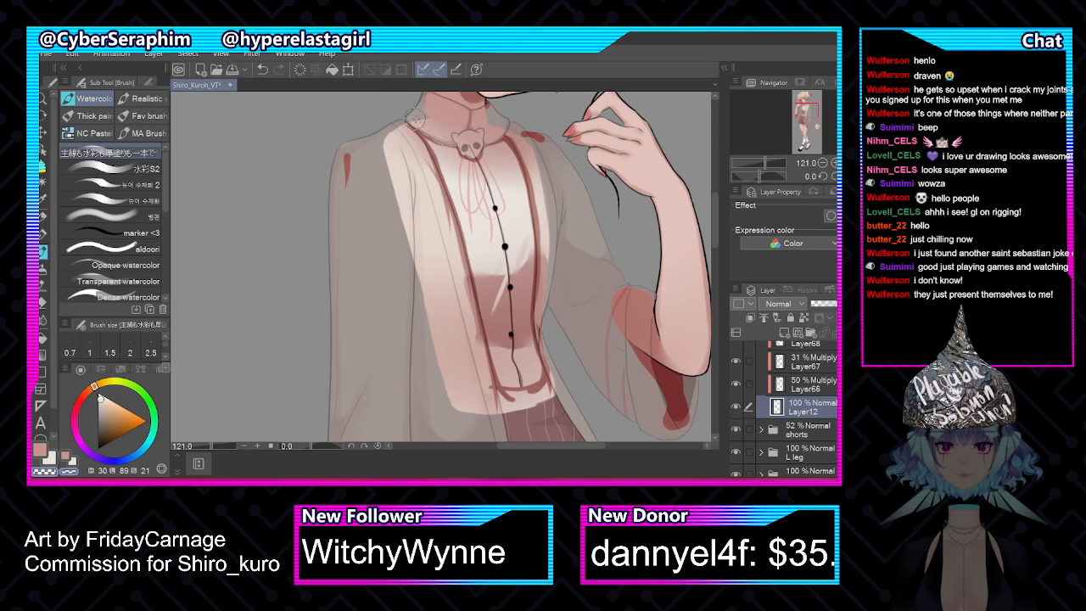
Try to trim the shirt's outer edge on Layer12 from shoulder to waist on the lowered-arm side, and undo the strokes
left_click_drag(388, 138, 415, 233)
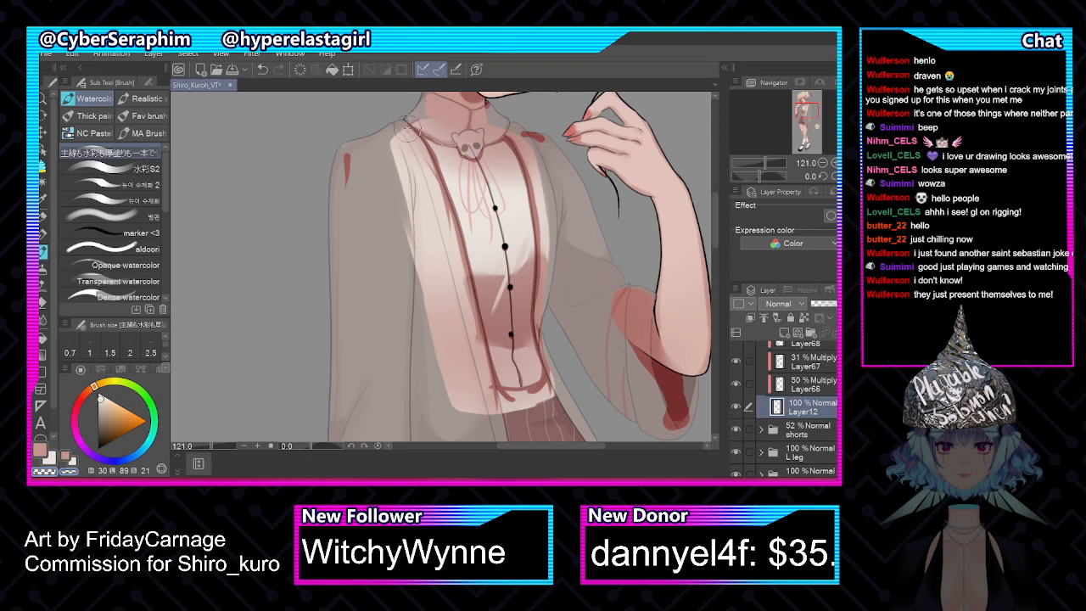
left_click_drag(394, 139, 421, 272)
left_click_drag(401, 188, 424, 310)
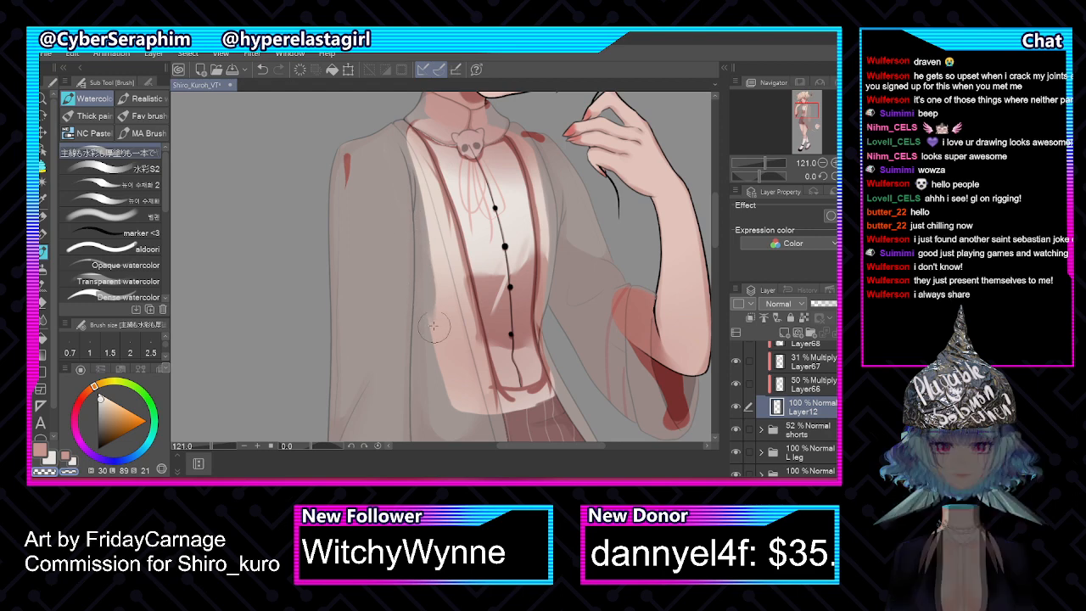
key("ctrl+z")
key("ctrl+z")
key("ctrl+z")
key("ctrl+z")
key("ctrl+z")
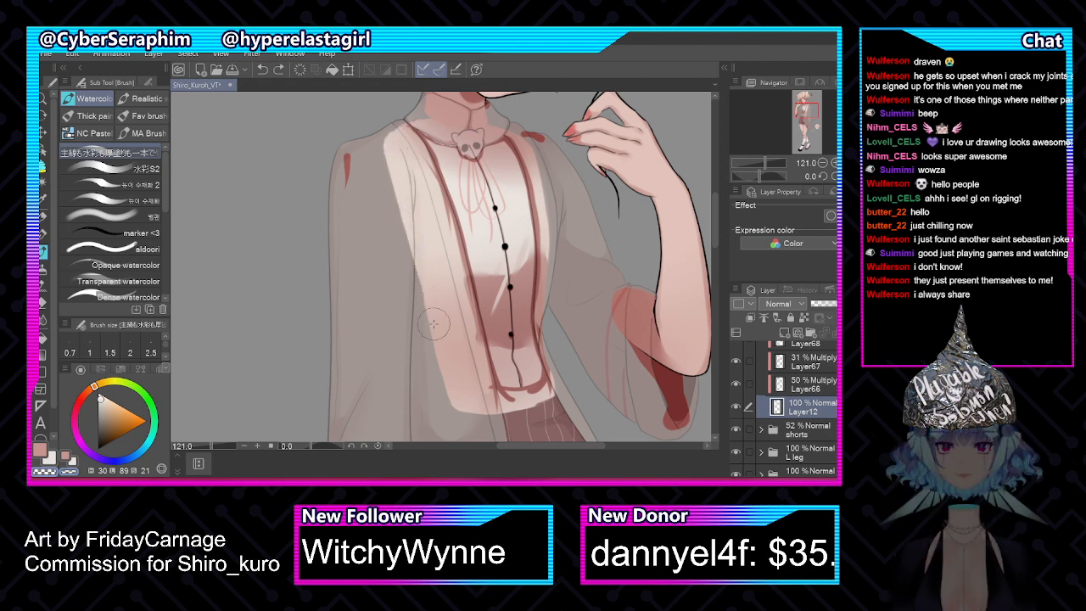
Hide both shirt shadow layers plus Layer69, Layer68 and Layer67, and make the 50% Multiply layer Layer66 active
key("h")
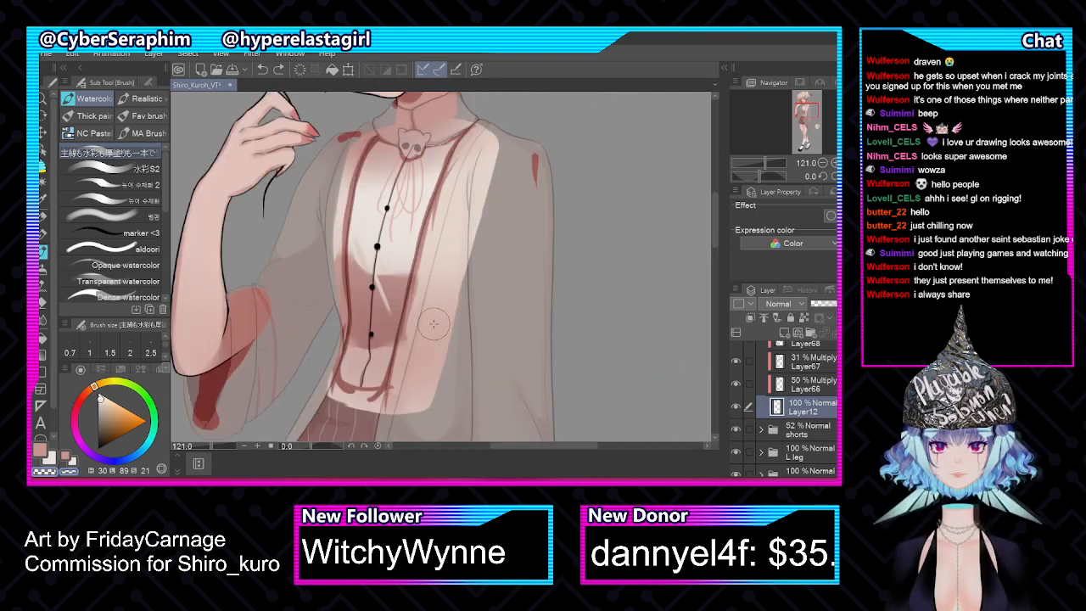
key("h")
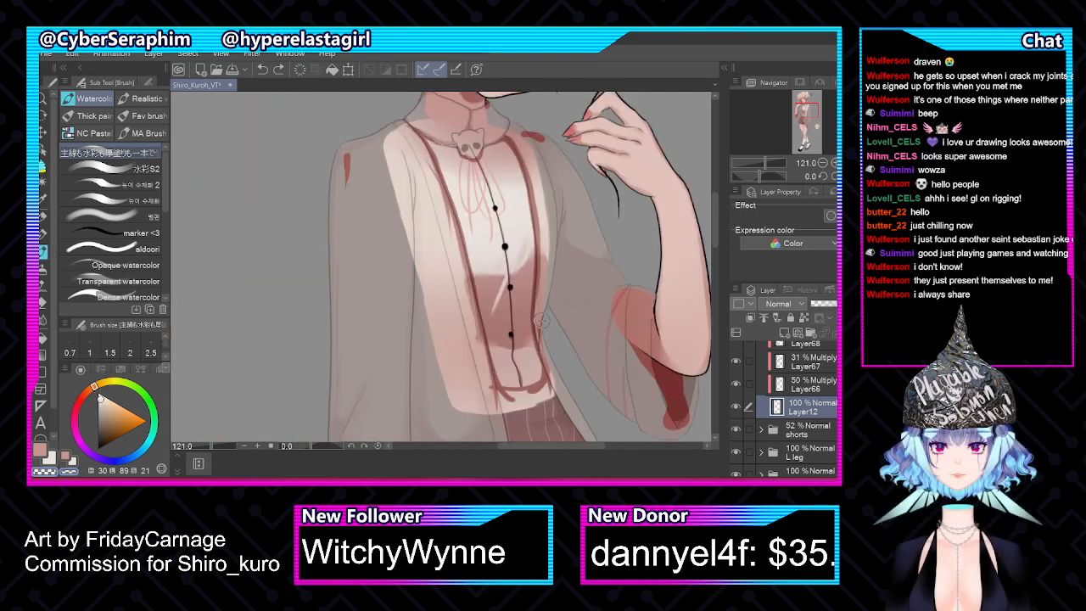
key("h")
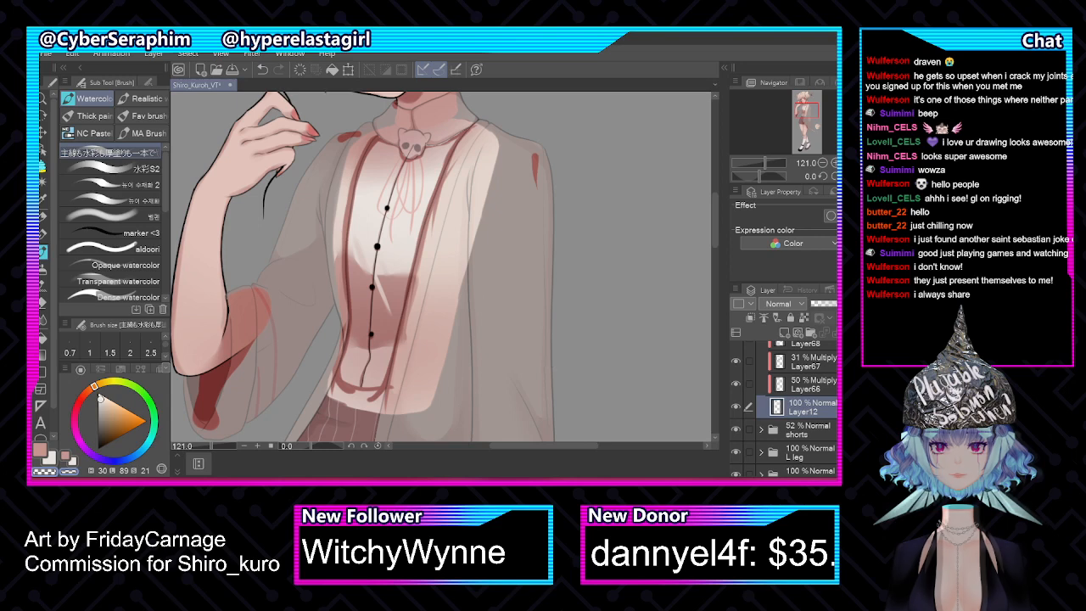
left_click_drag(737, 413, 738, 454)
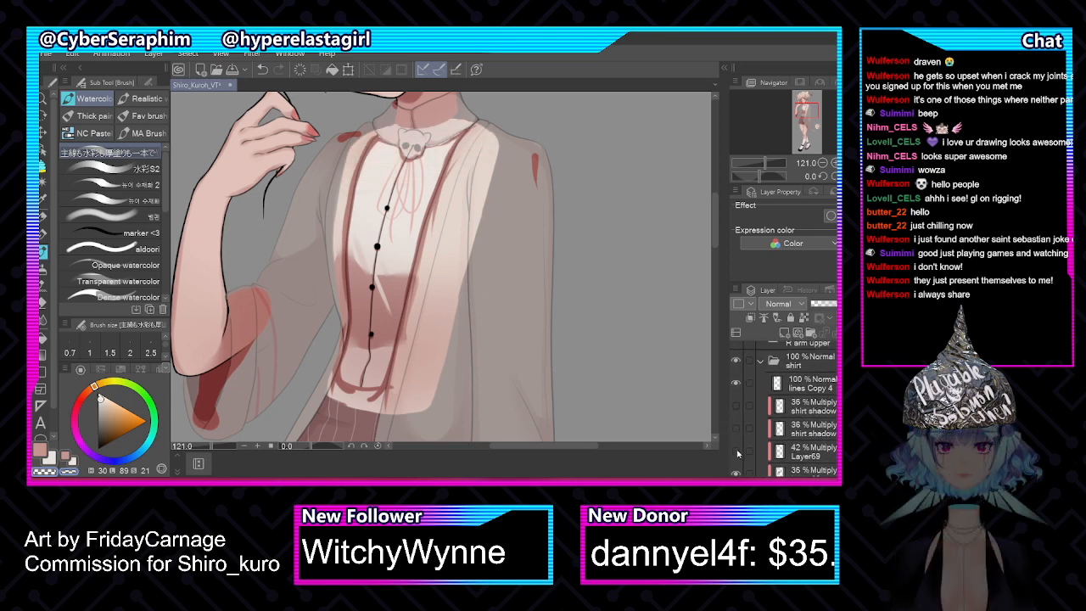
scroll(797, 408, "down", 3)
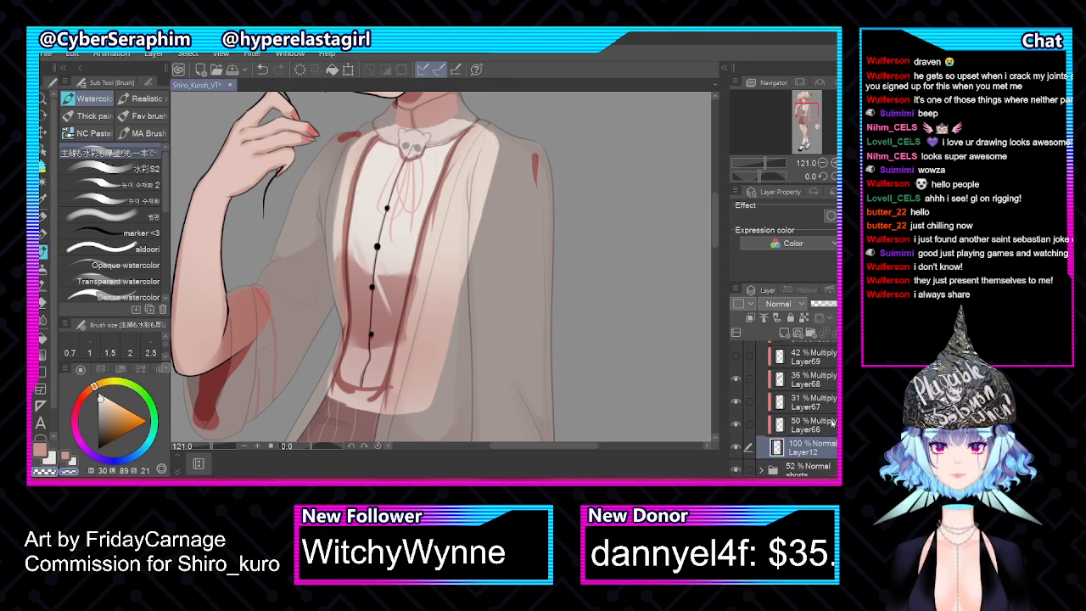
left_click(737, 401)
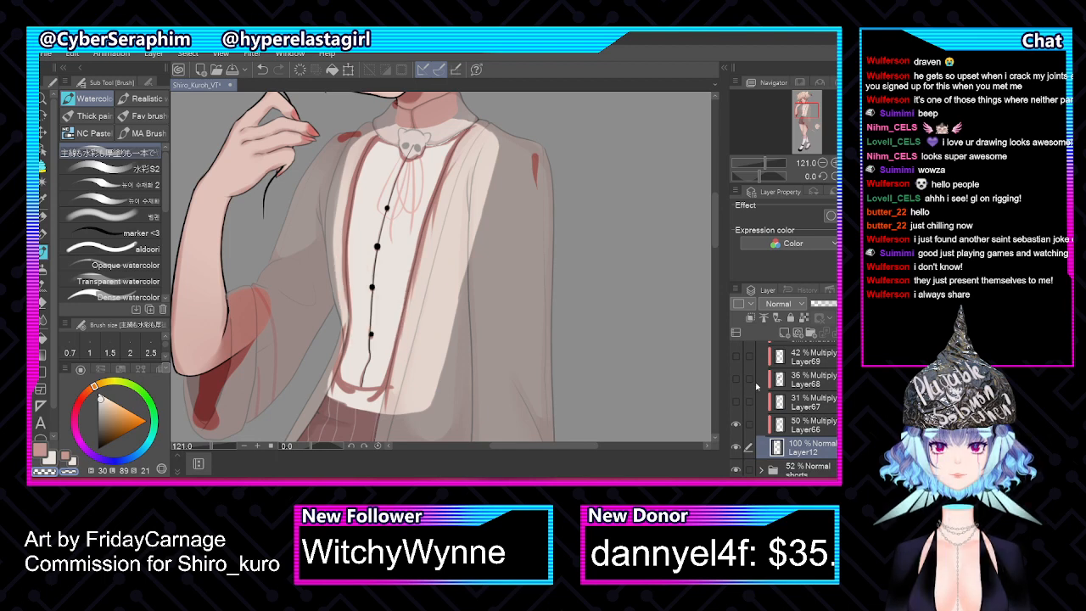
left_click(806, 424)
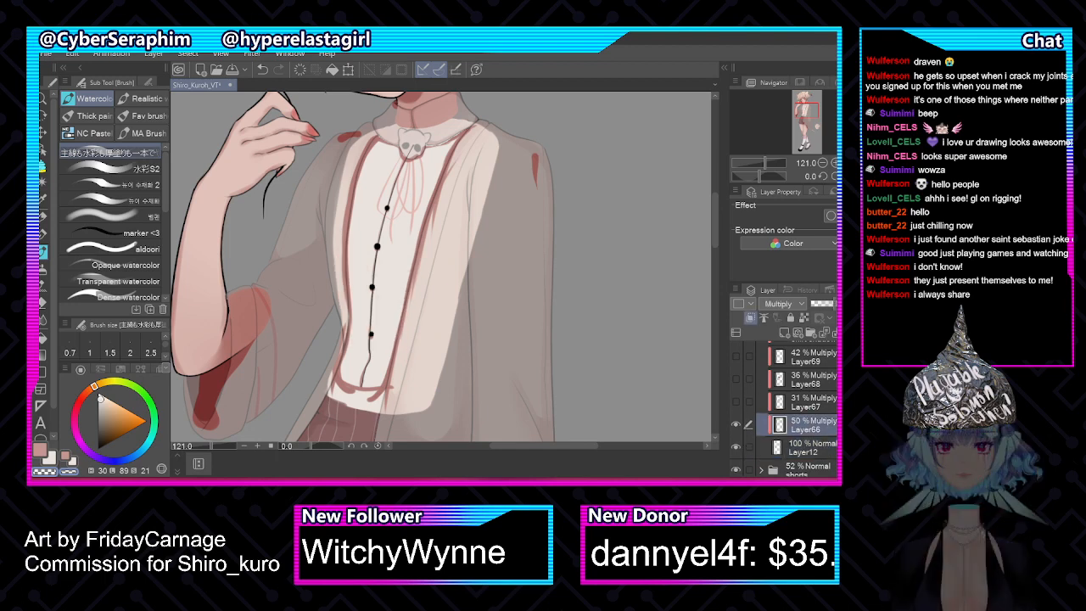
Sample the dark red swatch beside the "hair multiply" note and go back to the watercolor brush
left_click_drag(716, 209, 719, 162)
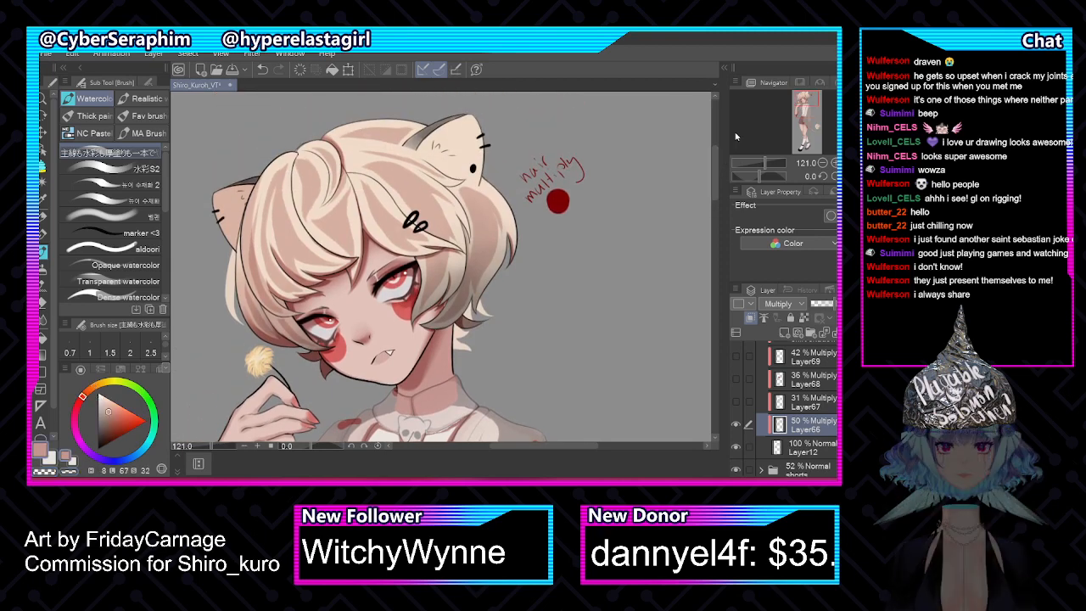
key("i")
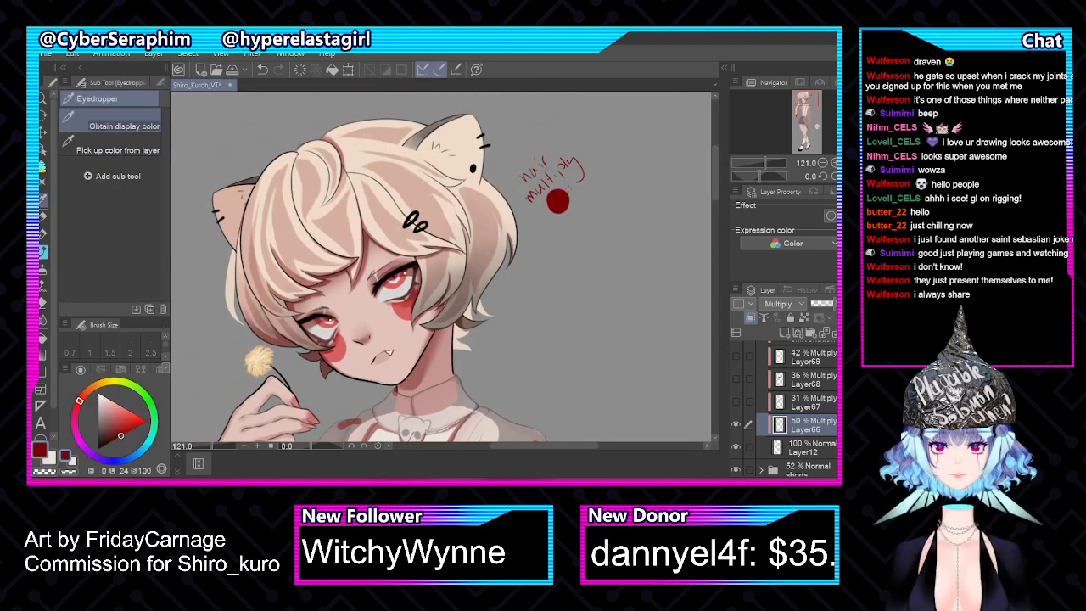
key("b")
Paint the dark red multiply shadow beneath the collar on both sides of the skull brooch on Layer66, using the mirrored view
mouse_move(715, 170)
left_mouse_down()
mouse_move(712, 219)
mouse_move(708, 211)
left_mouse_up()
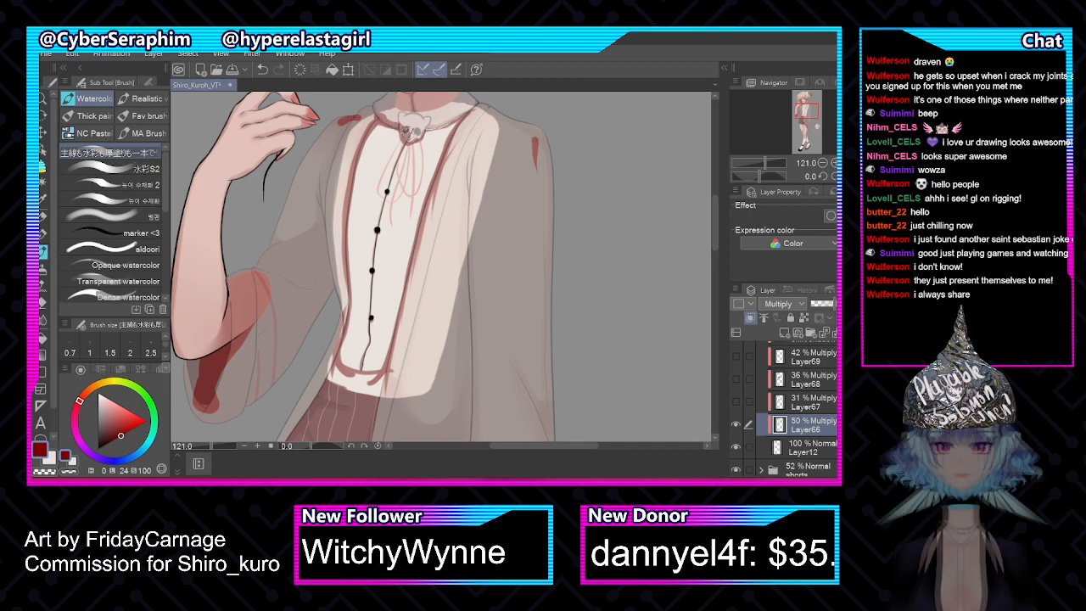
key("h")
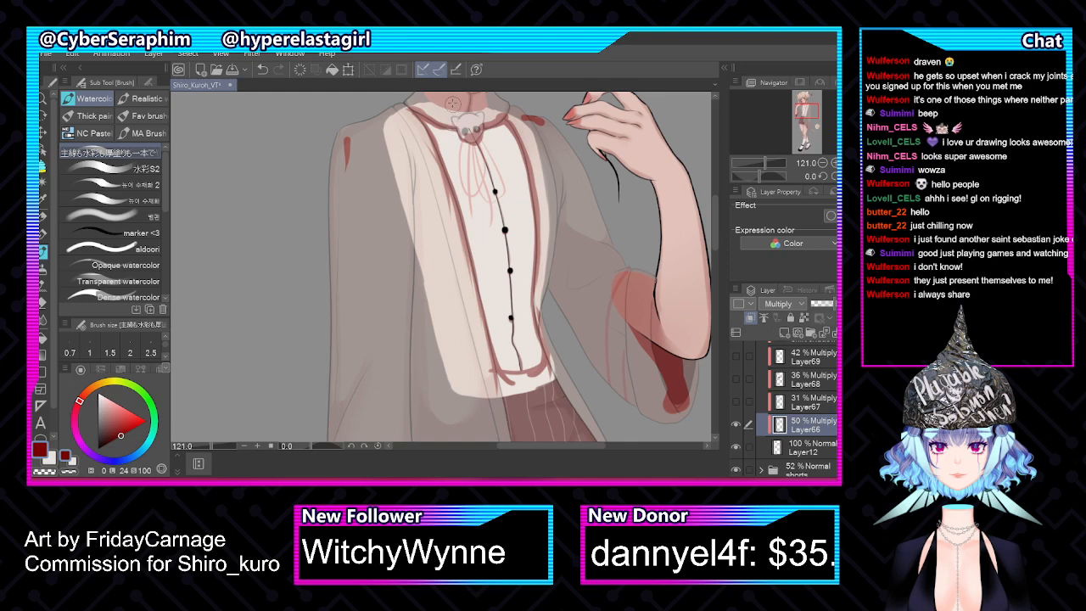
scroll(452, 103, "up", 5)
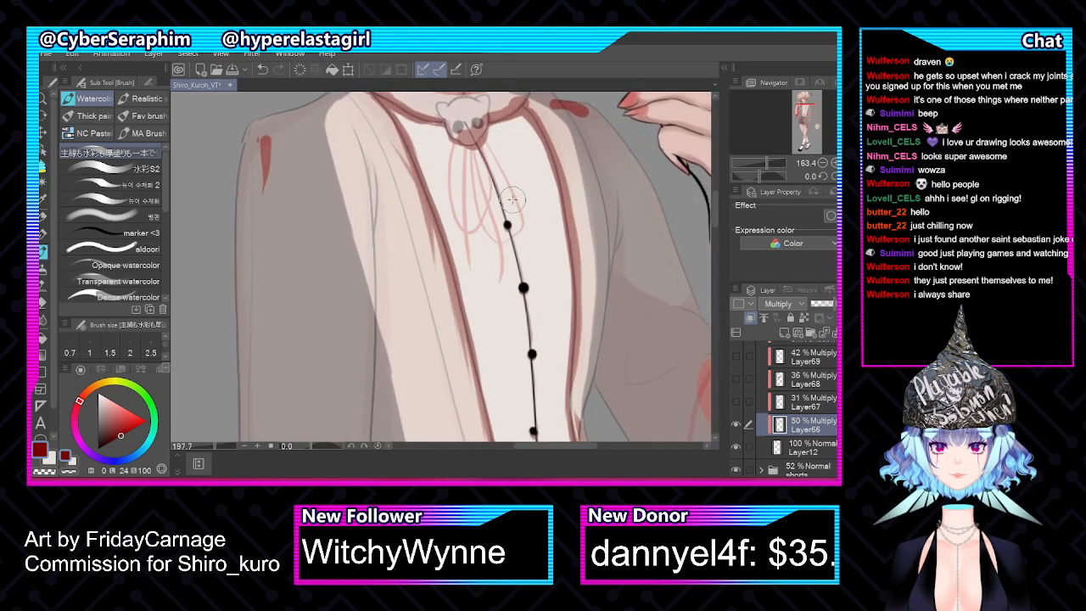
left_click_drag(714, 201, 714, 188)
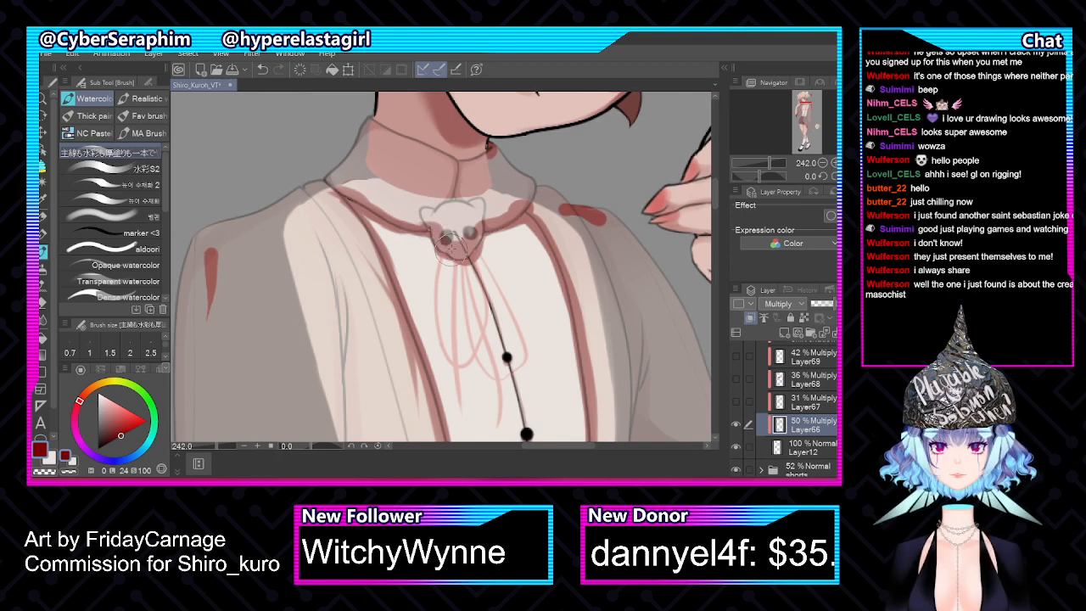
mouse_move(340, 182)
left_mouse_down()
mouse_move(334, 189)
mouse_move(458, 214)
left_mouse_up()
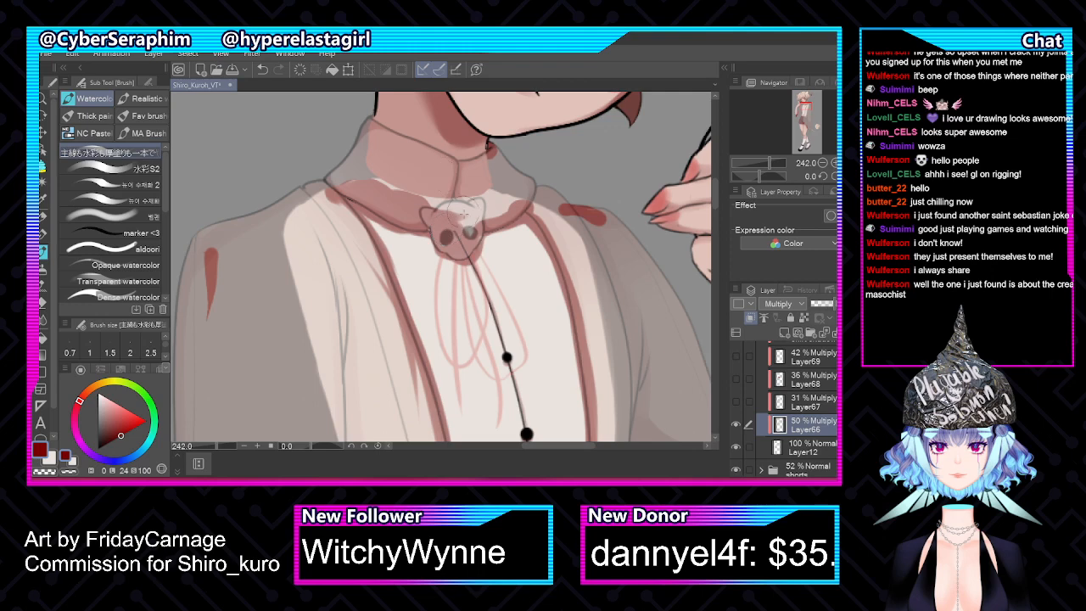
key("h")
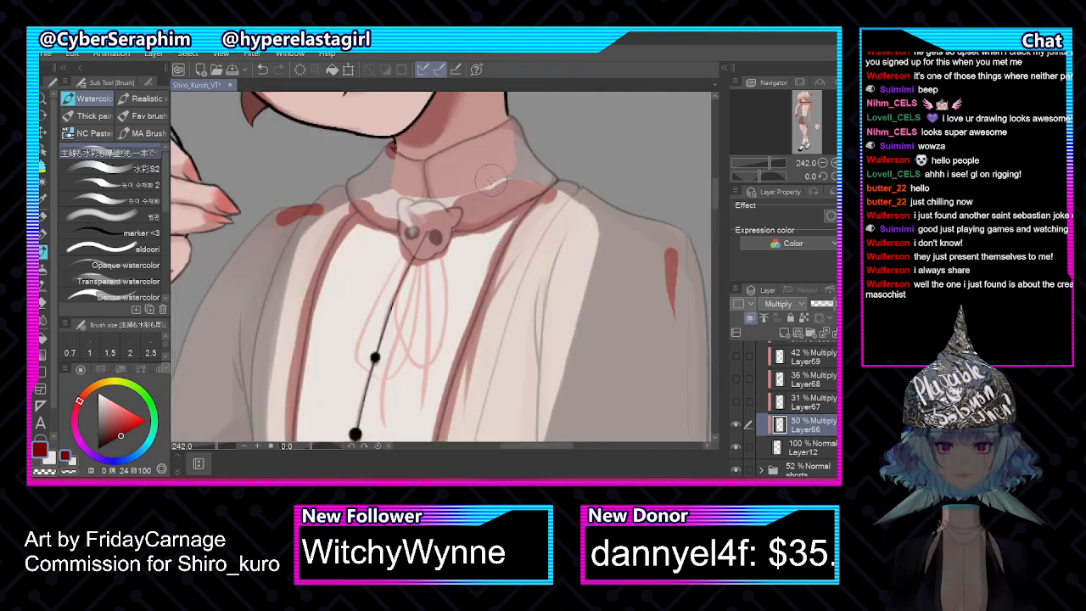
mouse_move(417, 232)
left_mouse_down()
mouse_move(410, 225)
mouse_move(407, 240)
left_mouse_up()
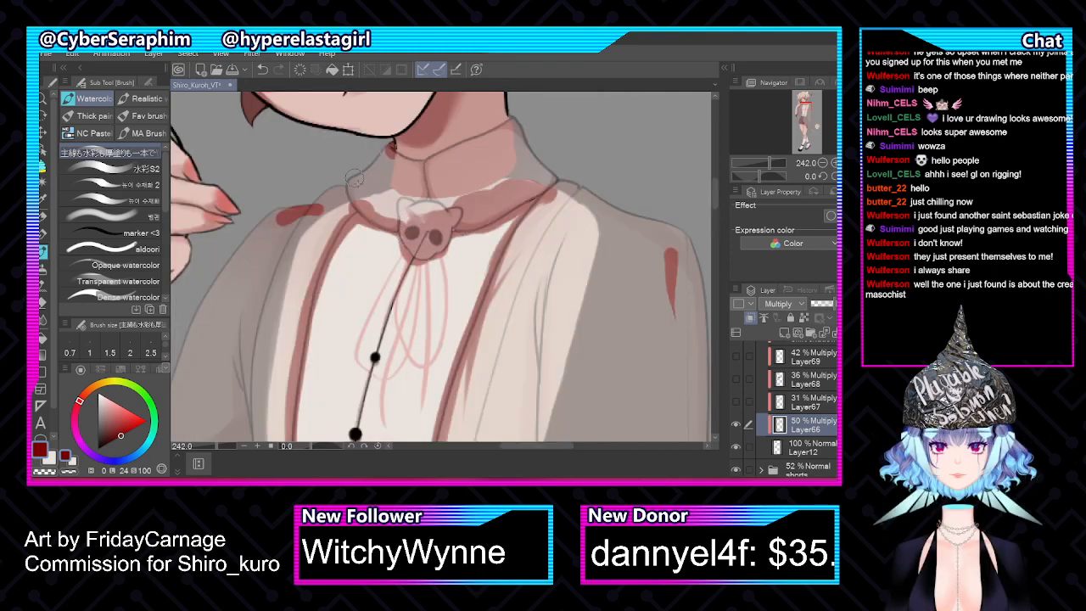
mouse_move(363, 199)
left_mouse_down()
mouse_move(397, 215)
mouse_move(378, 202)
mouse_move(432, 211)
left_mouse_up()
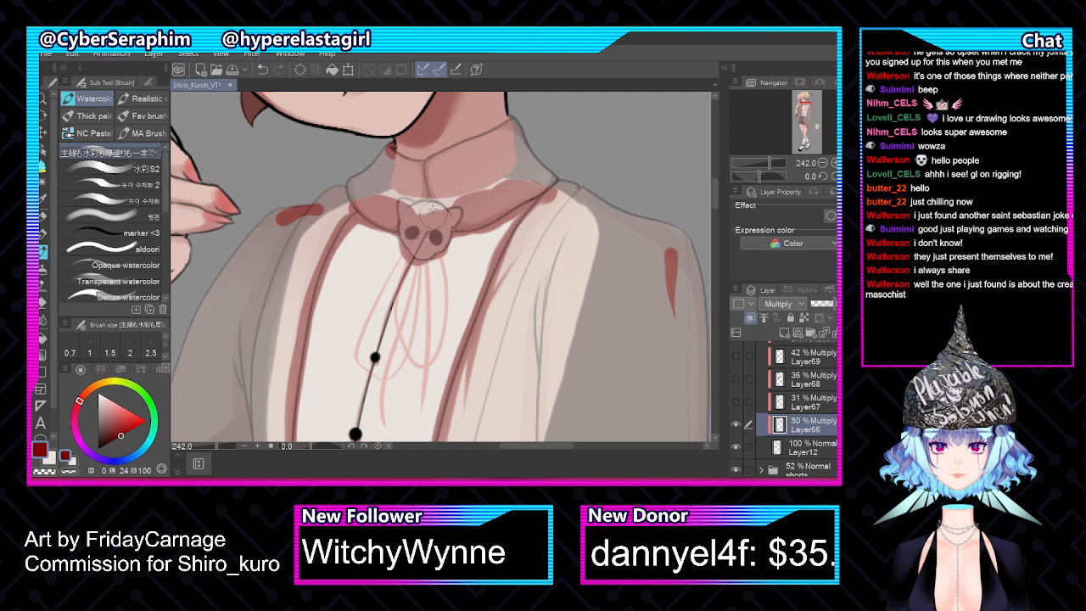
Paint shadow on Layer66 along the upper part of both suspenders, starting at the shoulders beneath the collar
scroll(432, 208, "down", 2)
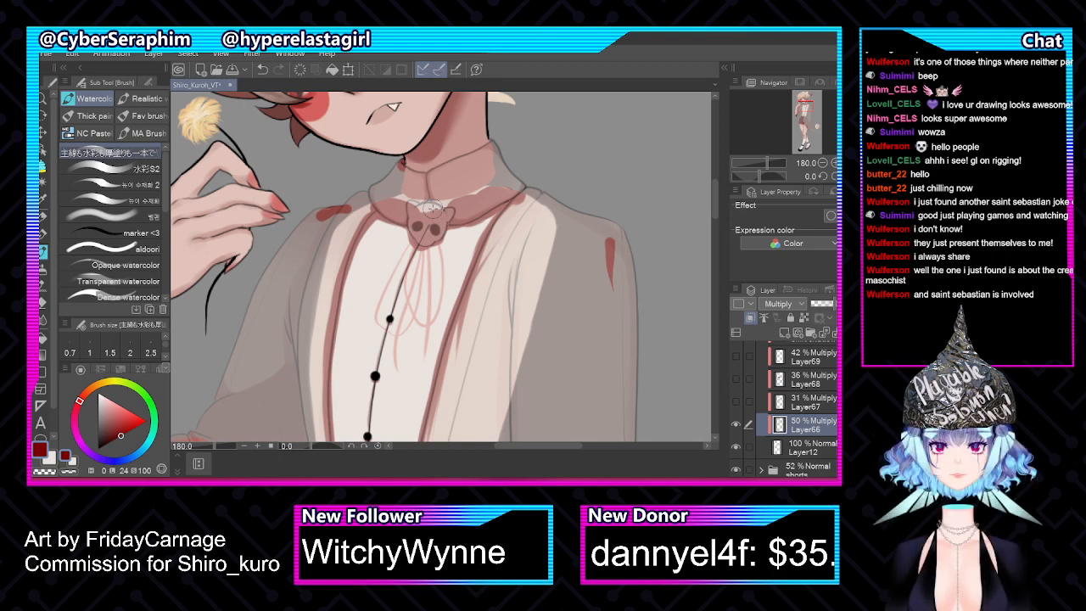
mouse_move(718, 197)
left_mouse_down()
mouse_move(718, 215)
mouse_move(718, 205)
left_mouse_up()
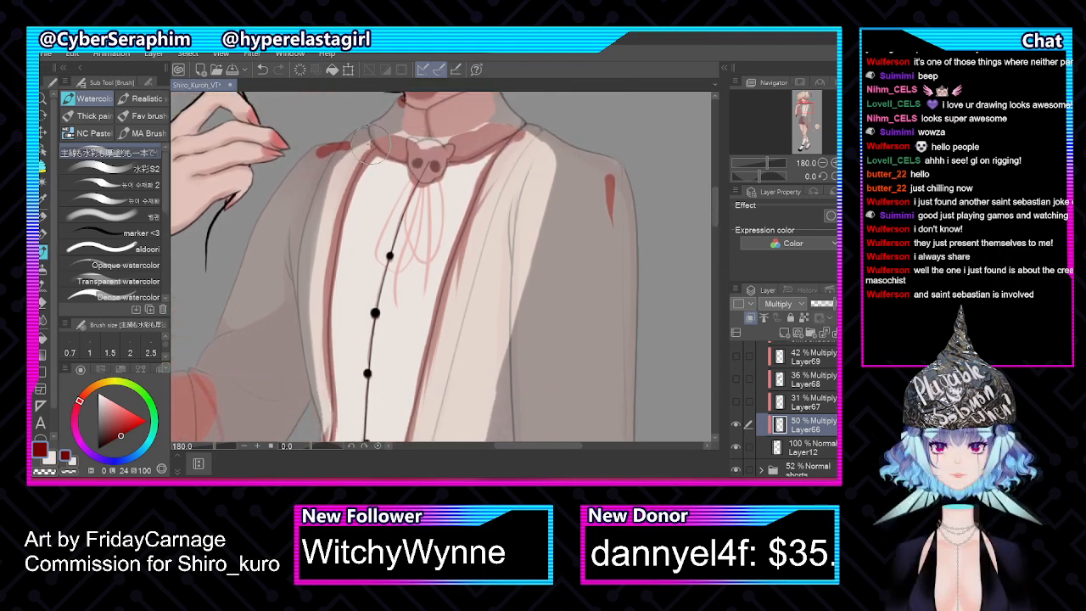
left_click_drag(358, 151, 331, 228)
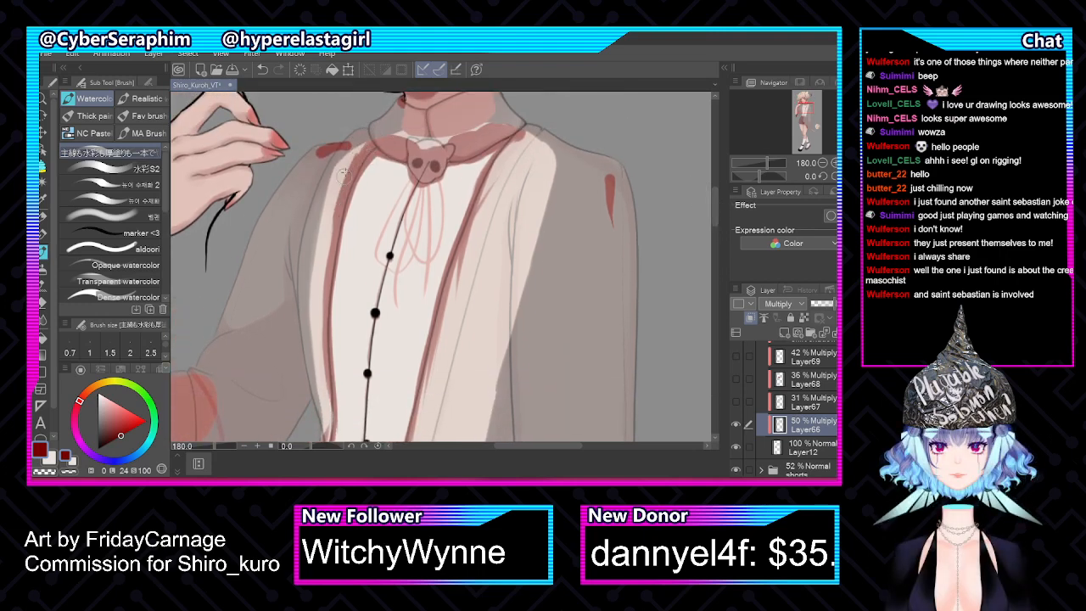
left_click_drag(363, 144, 325, 276)
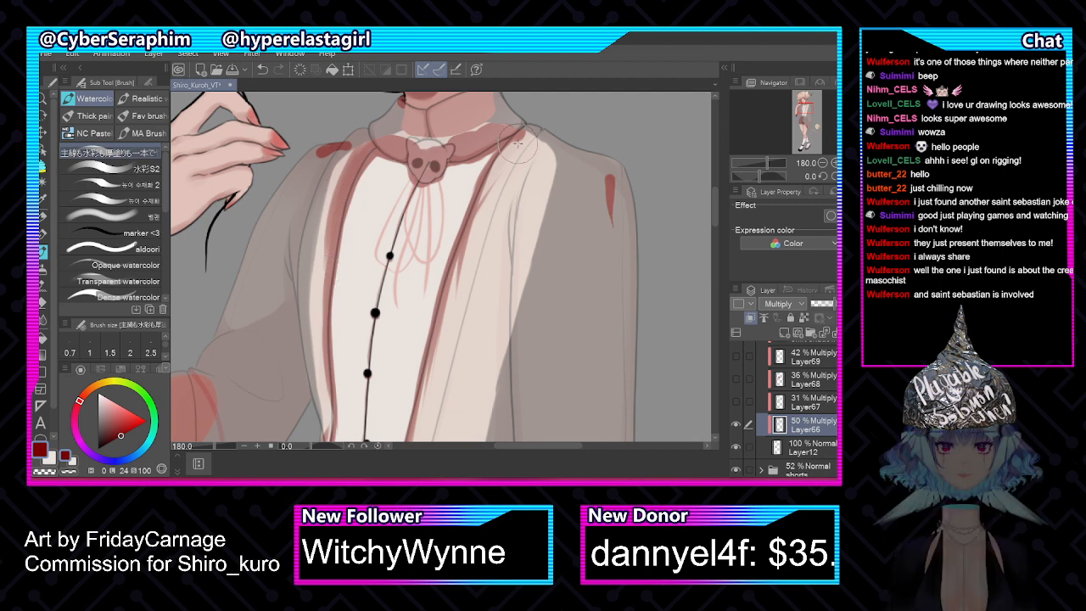
left_click_drag(516, 139, 471, 231)
mouse_move(518, 132)
left_mouse_down()
mouse_move(475, 246)
mouse_move(485, 162)
mouse_move(466, 253)
left_mouse_up()
Extend the dark red shadow on Layer66 down both suspenders to the shirt hem and along the hem's front
scroll(458, 132, "down", 3)
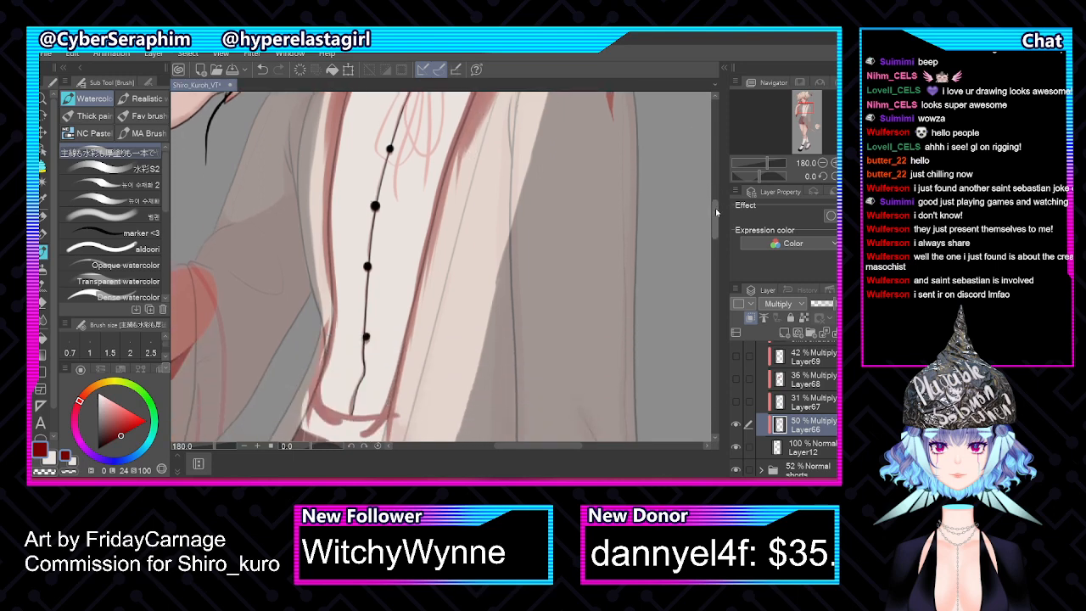
mouse_move(458, 132)
left_mouse_down()
mouse_move(424, 286)
mouse_move(432, 224)
mouse_move(424, 266)
left_mouse_up()
left_click_drag(437, 219, 395, 408)
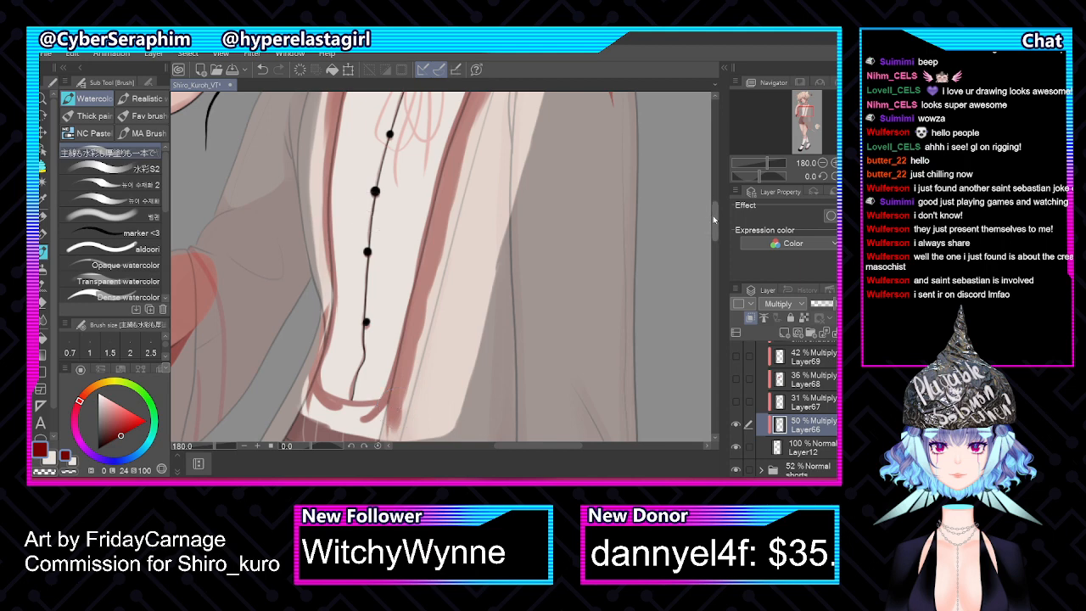
scroll(699, 216, "up", 2)
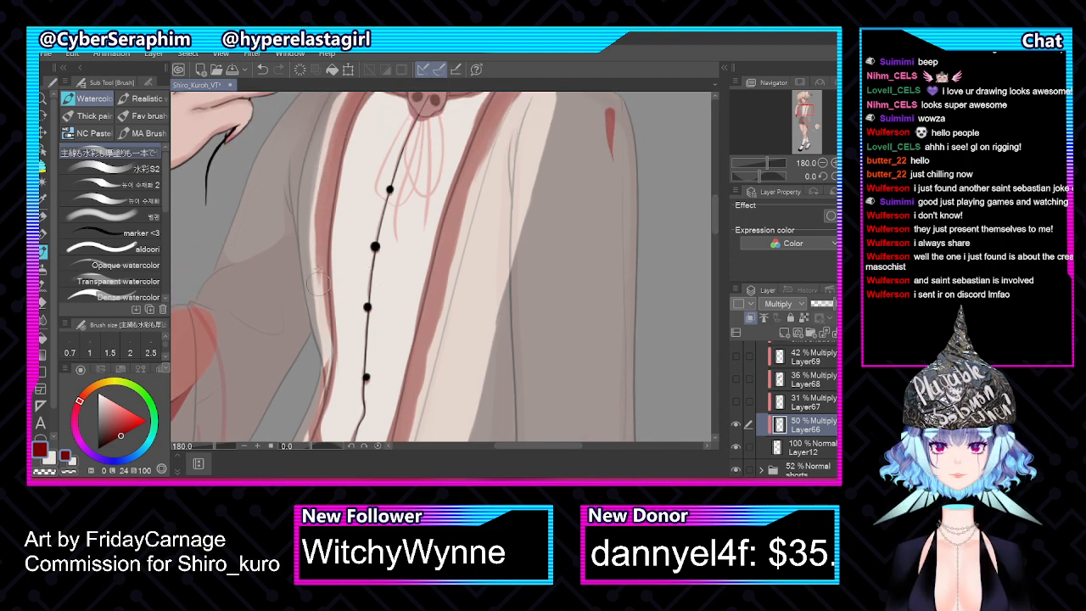
left_click_drag(315, 248, 325, 359)
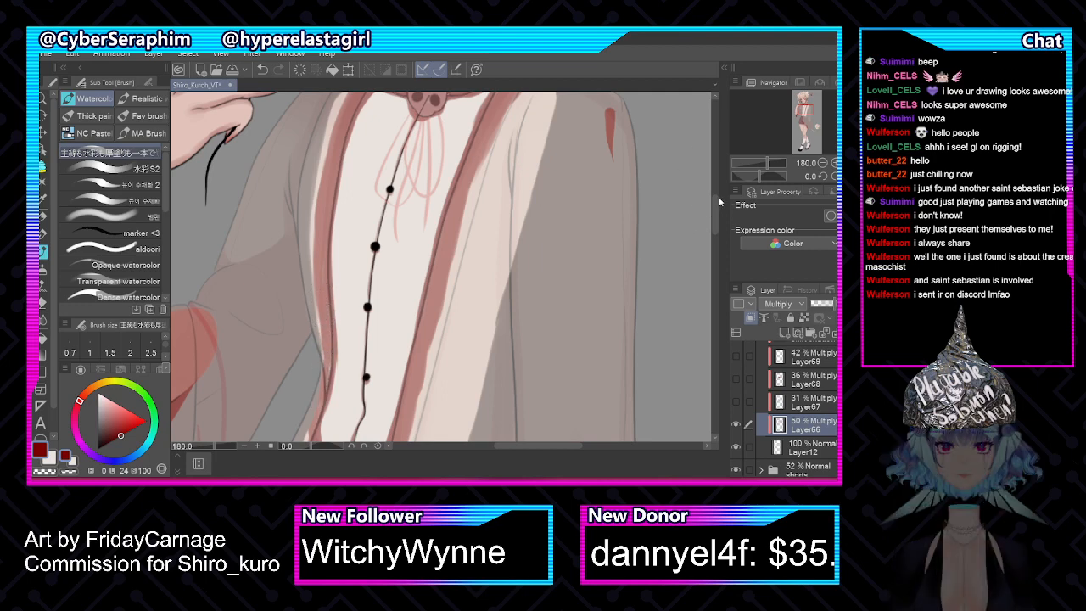
left_click_drag(720, 202, 707, 222)
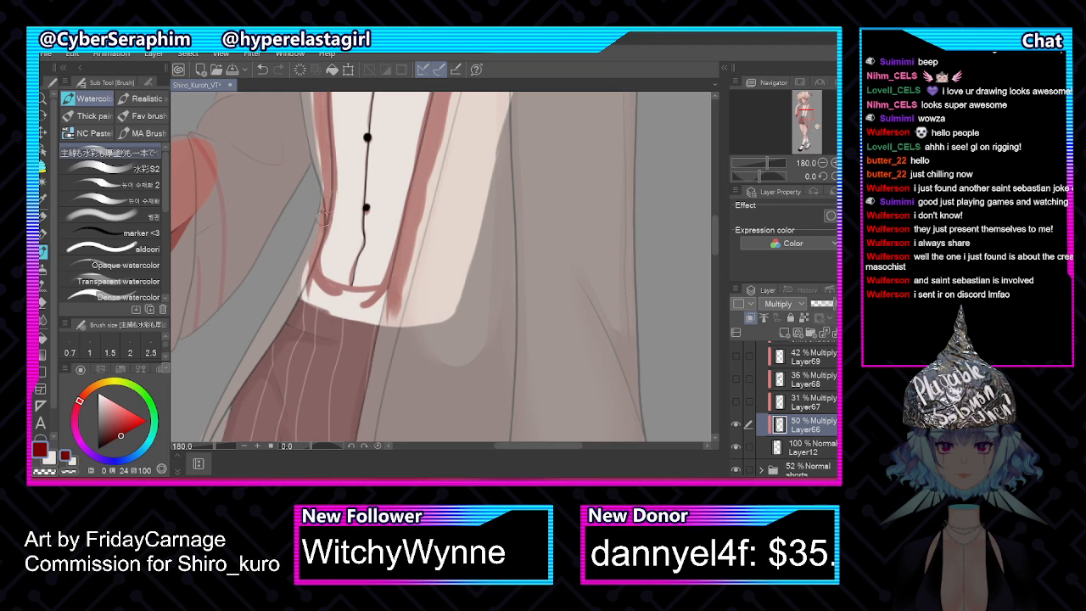
mouse_move(323, 267)
left_mouse_down()
mouse_move(311, 270)
mouse_move(323, 292)
mouse_move(348, 305)
mouse_move(323, 286)
mouse_move(399, 299)
mouse_move(382, 301)
mouse_move(393, 280)
left_mouse_up()
key("ctrl+0")
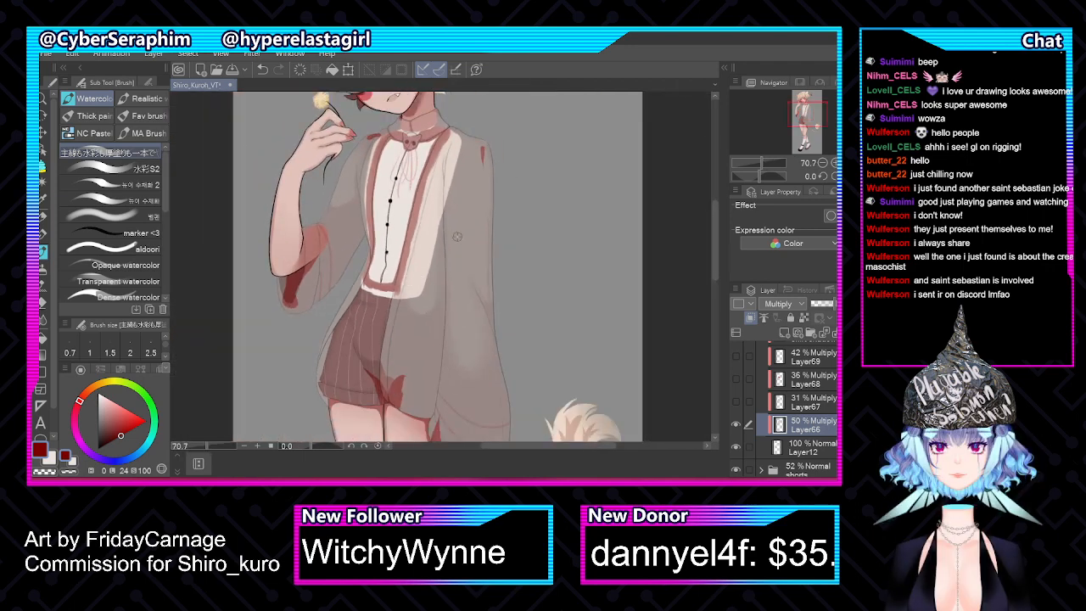
Sample the shadow's dark red with Layer66 at 100% opacity, lock the layer's transparent pixels and set its opacity back to 50%
left_click_drag(835, 305, 840, 305)
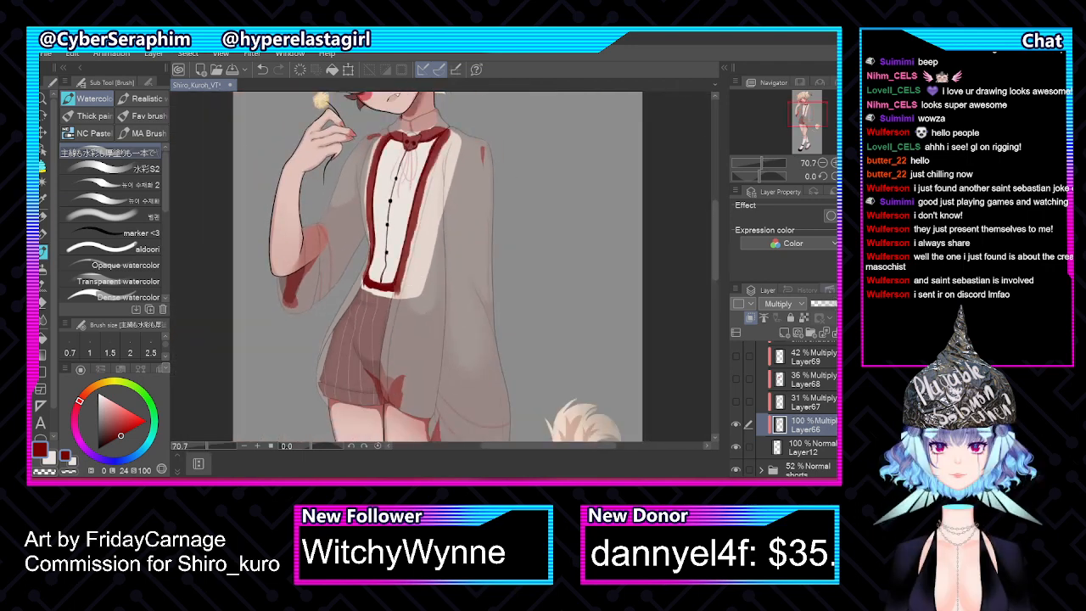
scroll(379, 280, "up", 3)
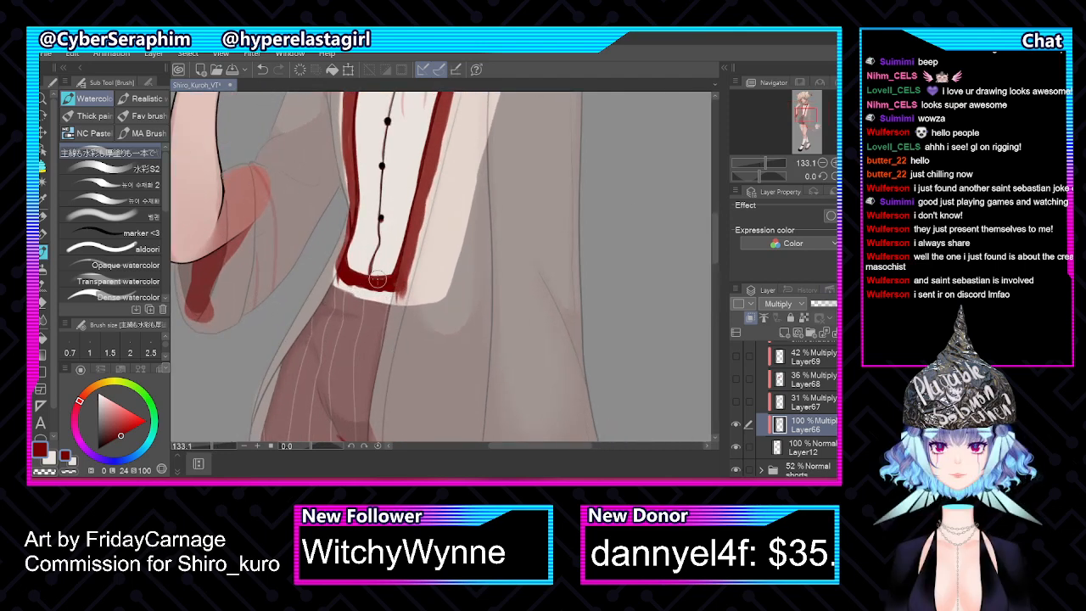
key("i")
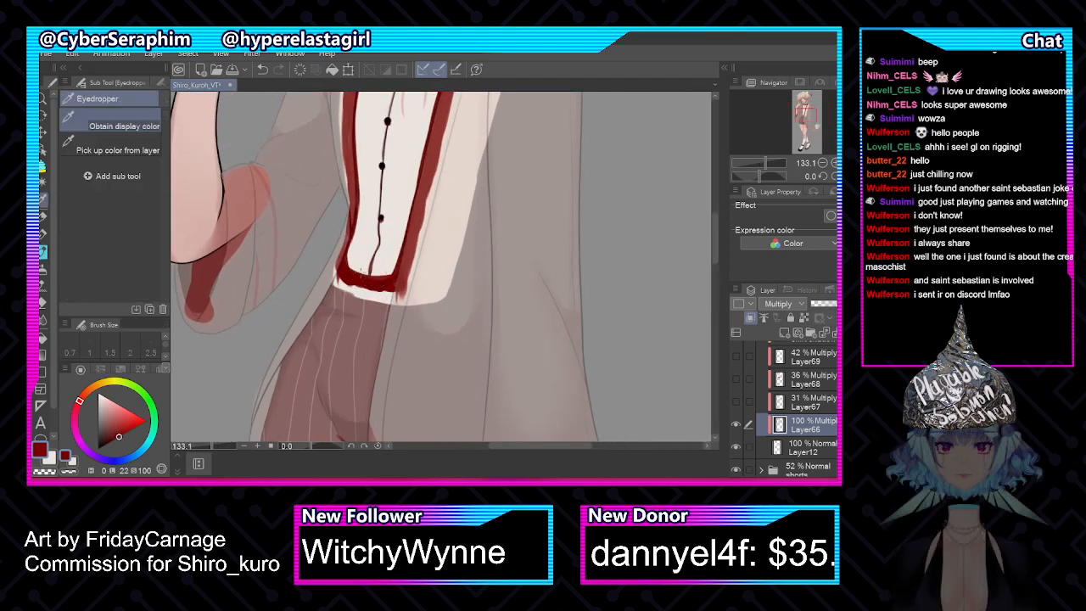
left_click(805, 319)
left_click(833, 305)
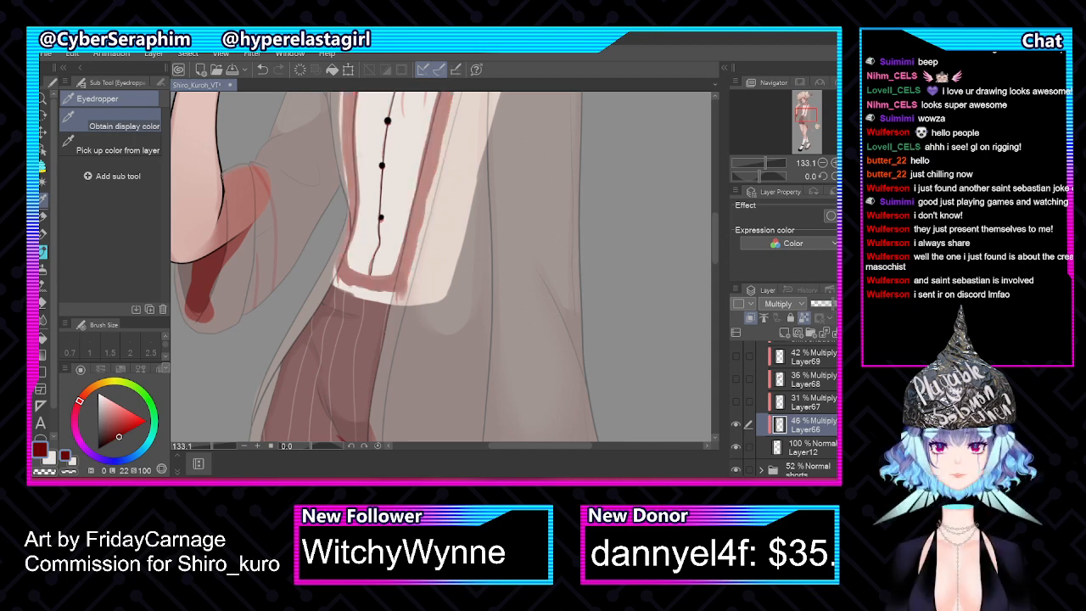
left_click_drag(832, 303, 834, 304)
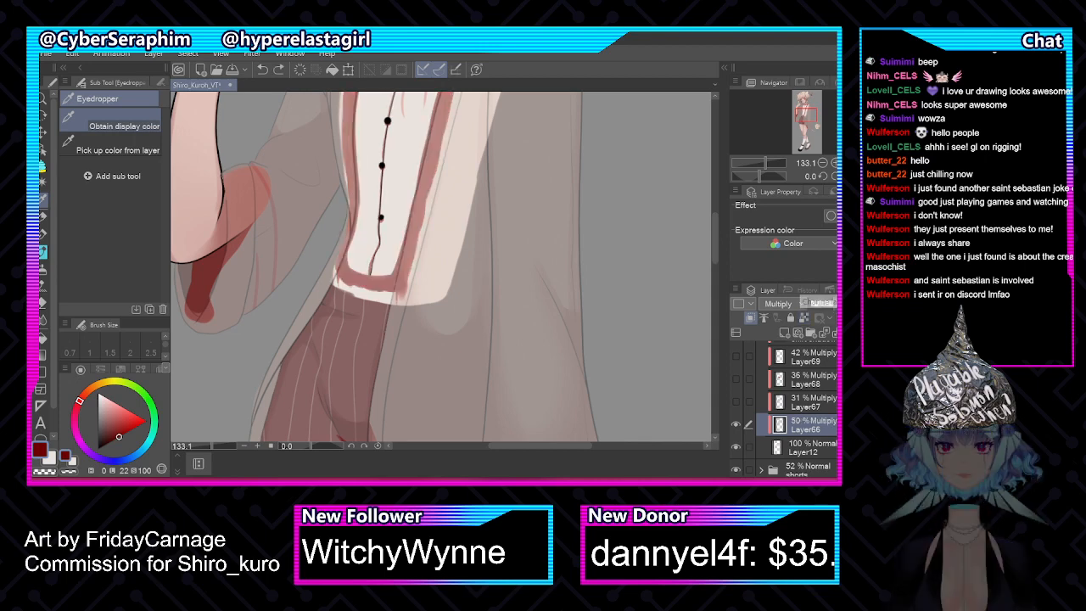
Switch from the eyedropper to the G-pen for solid shadow painting
scroll(673, 291, "down", 3)
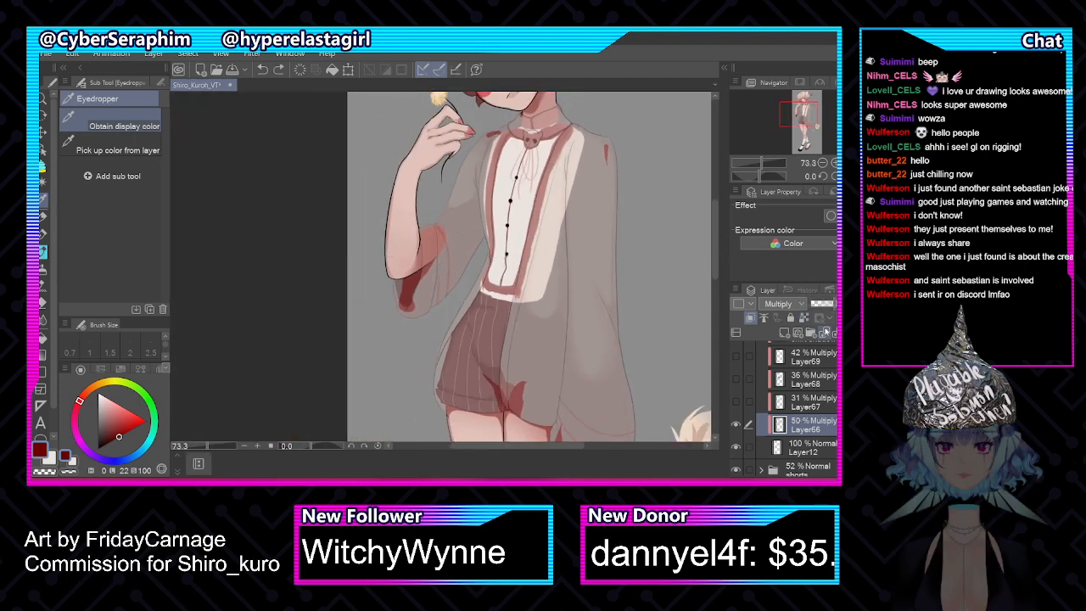
left_click_drag(485, 446, 521, 446)
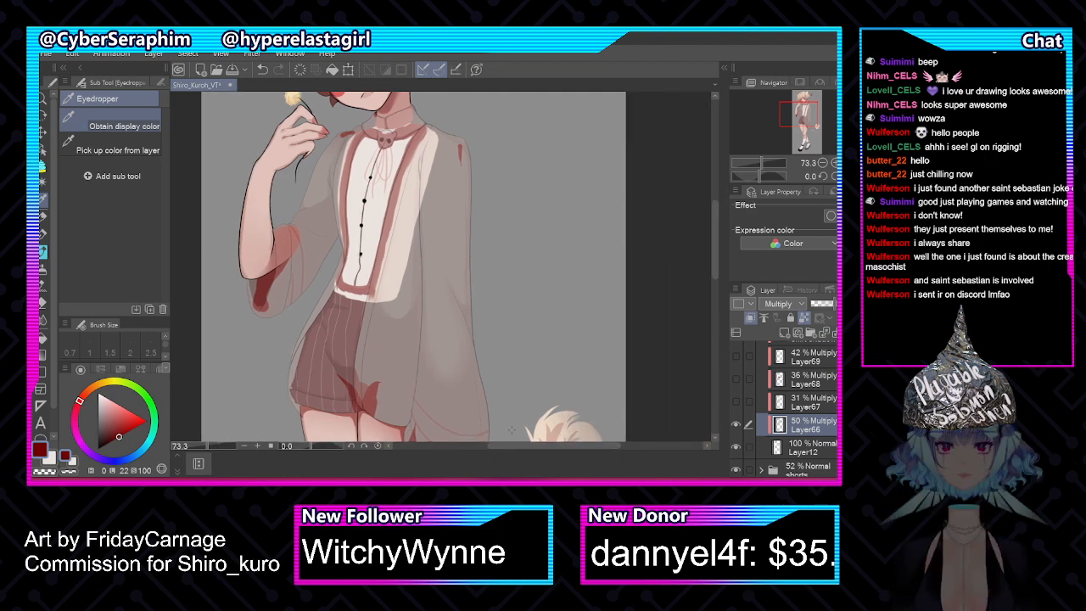
left_click(43, 233)
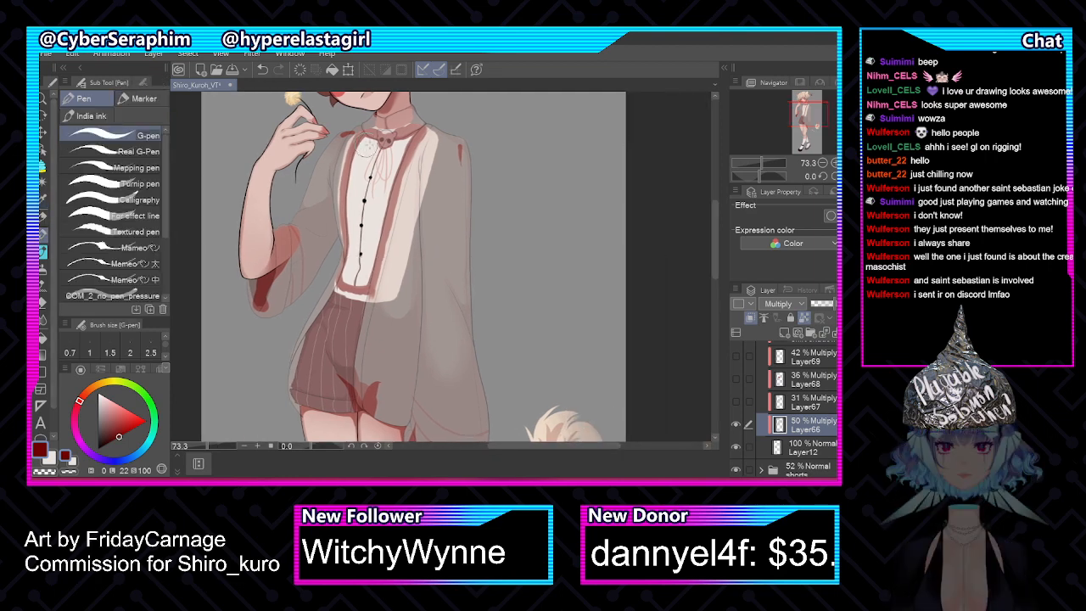
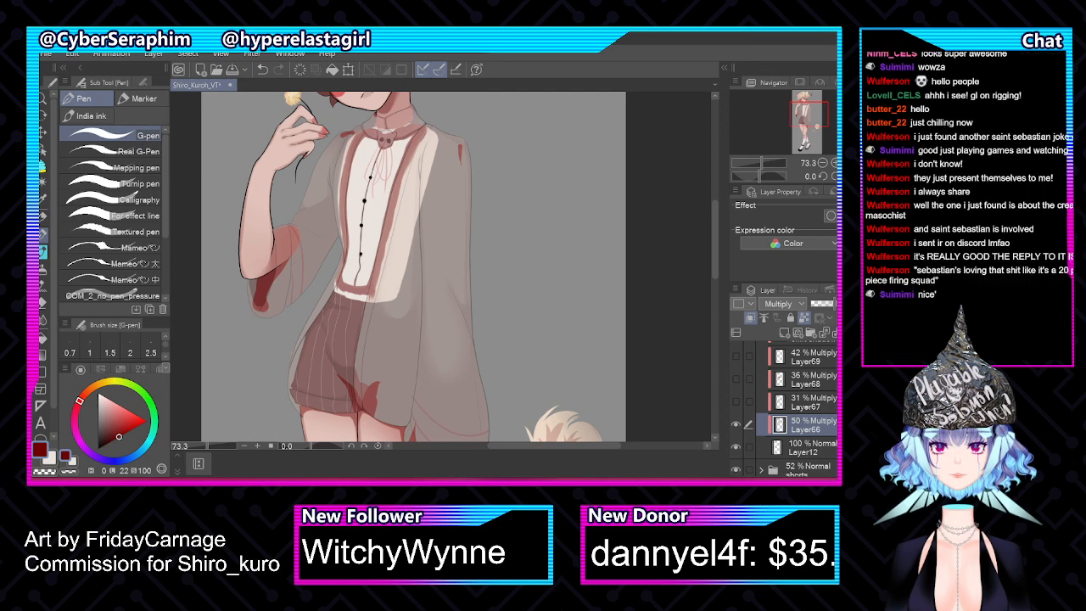
Examine the shirt and suspender shading in both the mirrored and the normal view
scroll(414, 212, "up", 2)
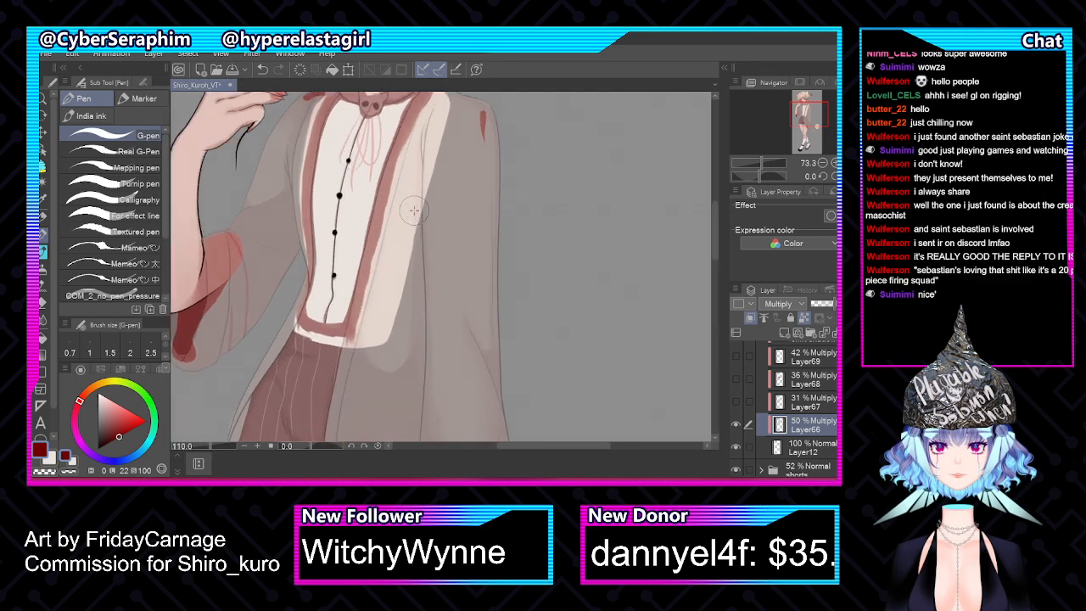
key("h")
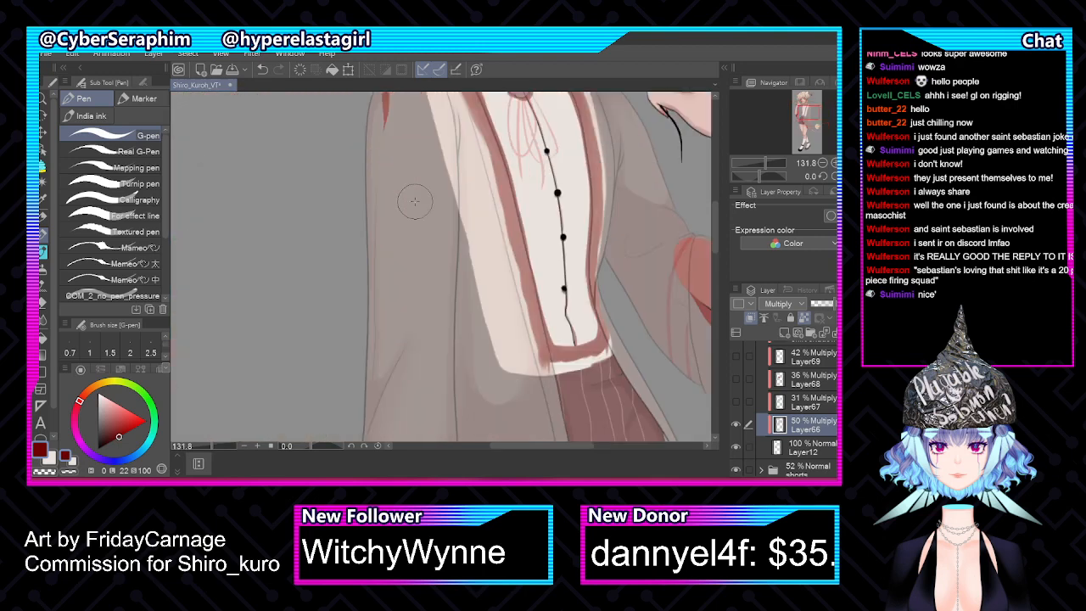
left_click_drag(560, 446, 579, 446)
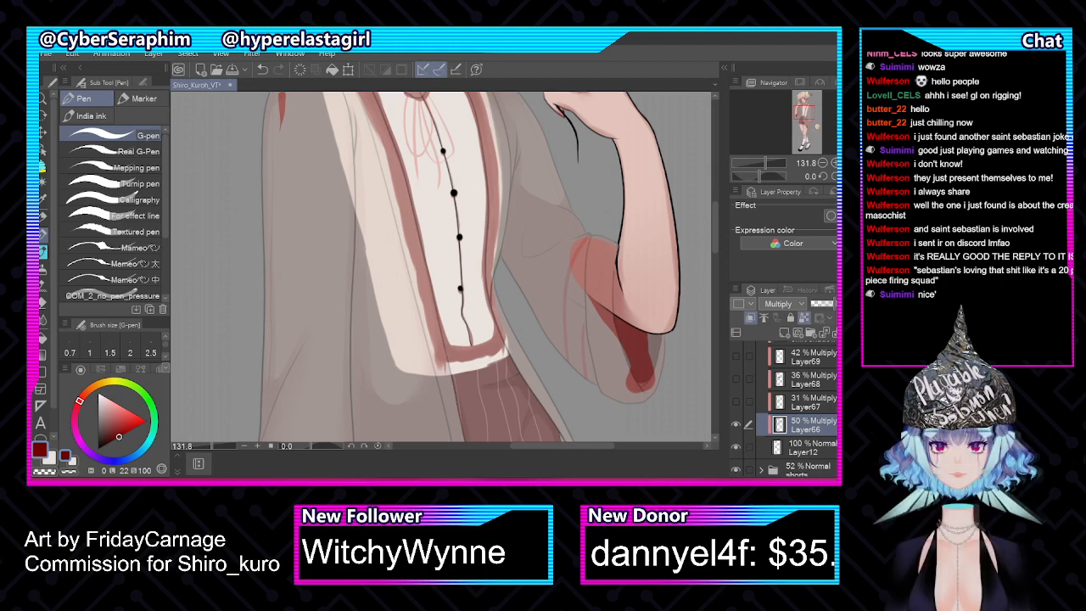
key("x")
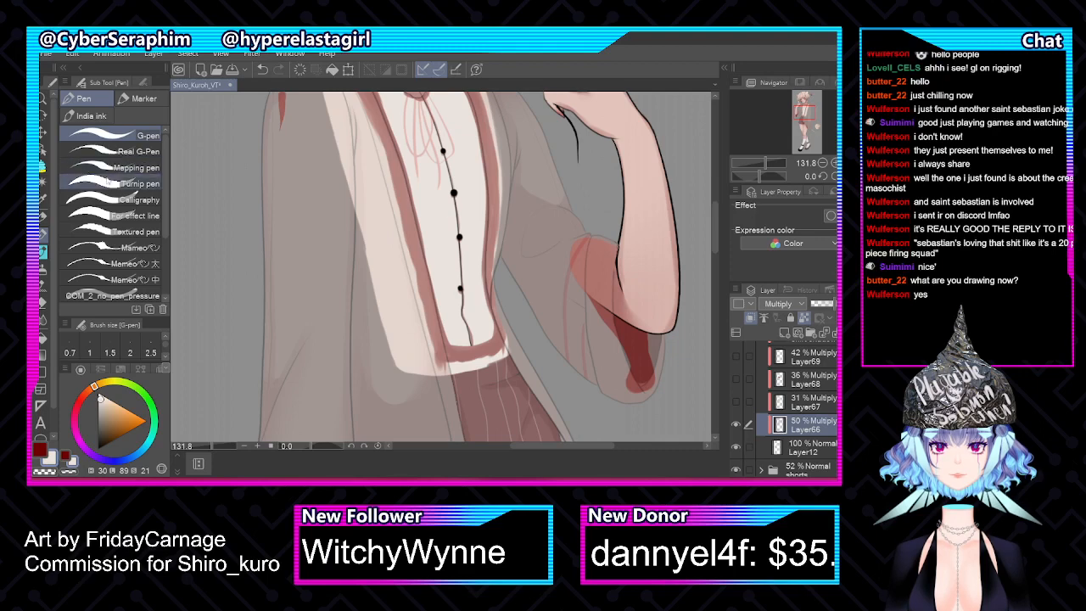
scroll(357, 206, "down", 2)
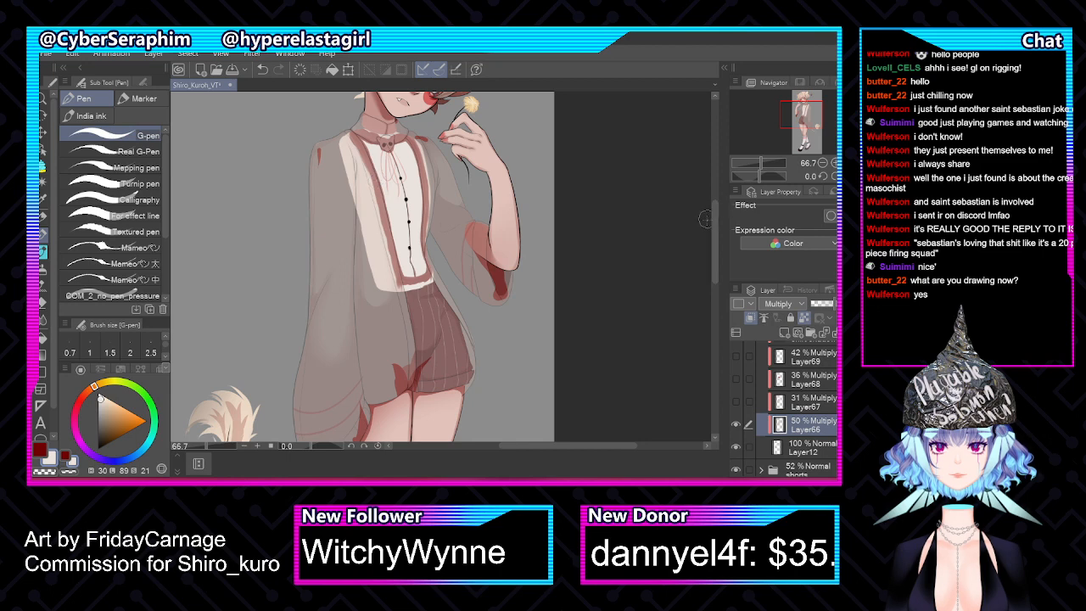
scroll(715, 195, "up", 3)
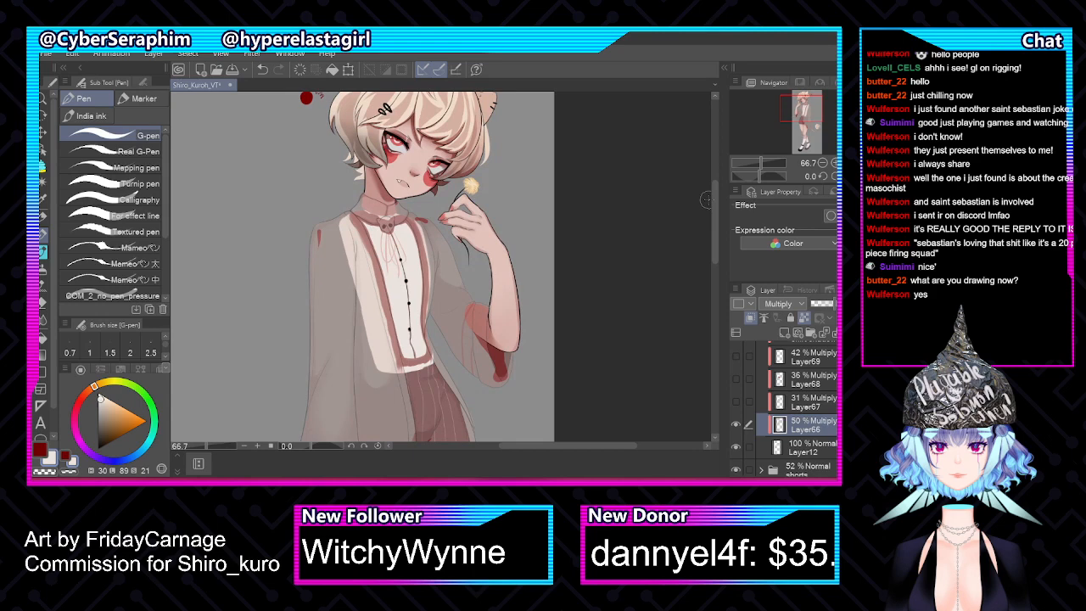
key("h")
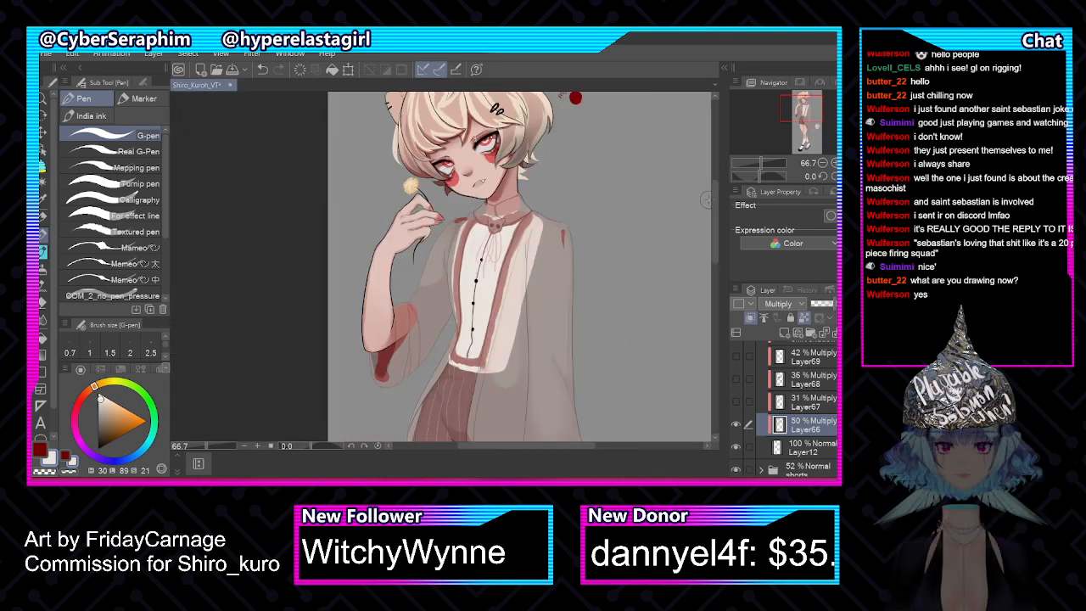
scroll(522, 302, "up", 3)
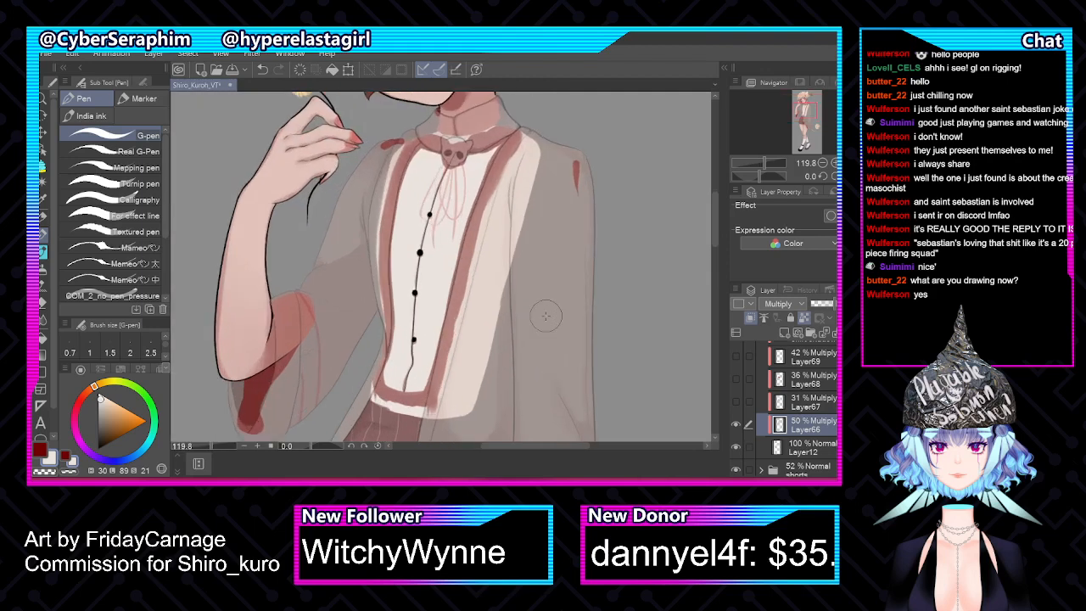
scroll(546, 315, "down", 2)
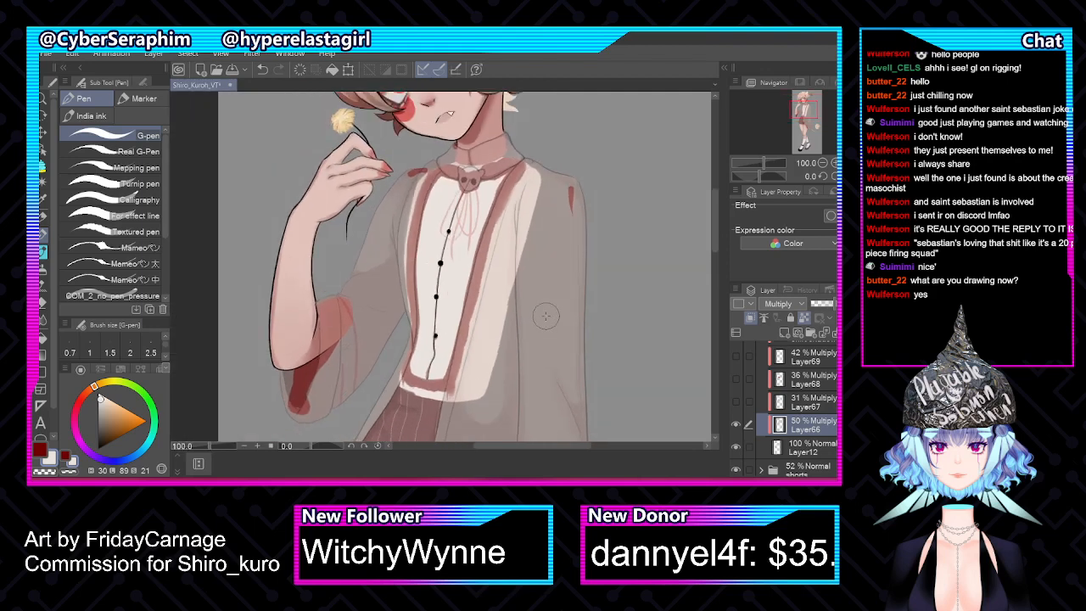
left_click_drag(714, 198, 715, 201)
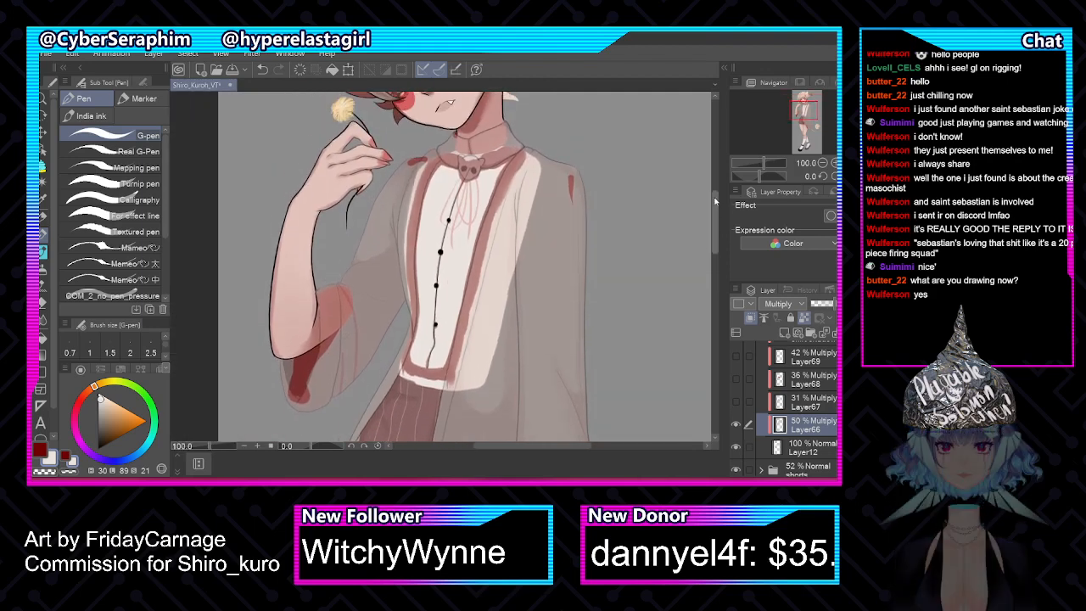
Reselect the dark red and fill the shirt panel outside the suspender on the lowered-arm side from shoulder to hem on Layer66
left_click(64, 455)
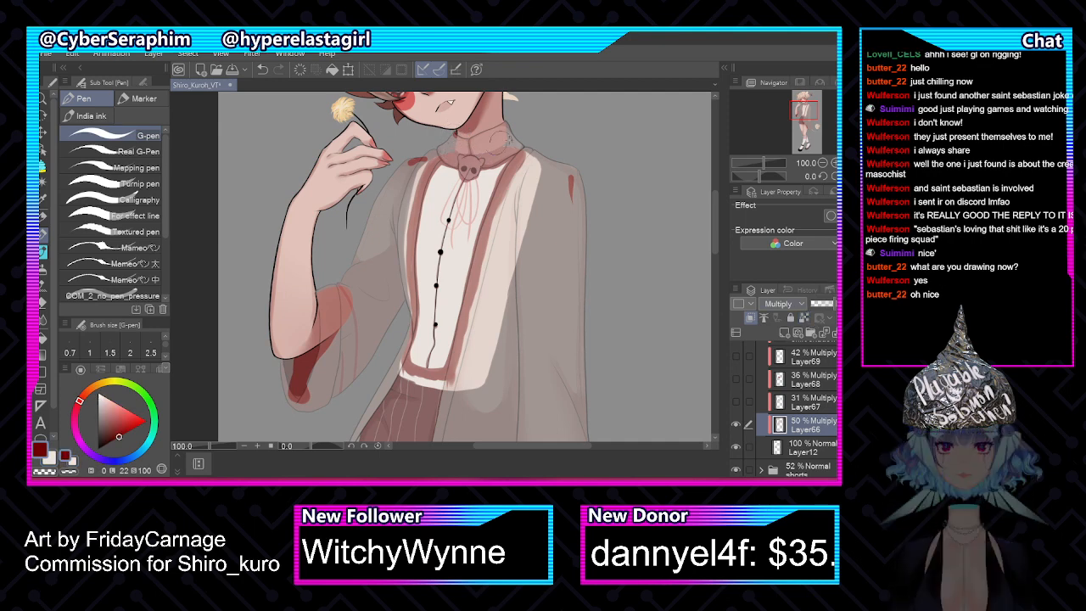
mouse_move(534, 156)
left_mouse_down()
mouse_move(513, 246)
mouse_move(514, 200)
mouse_move(502, 222)
left_mouse_up()
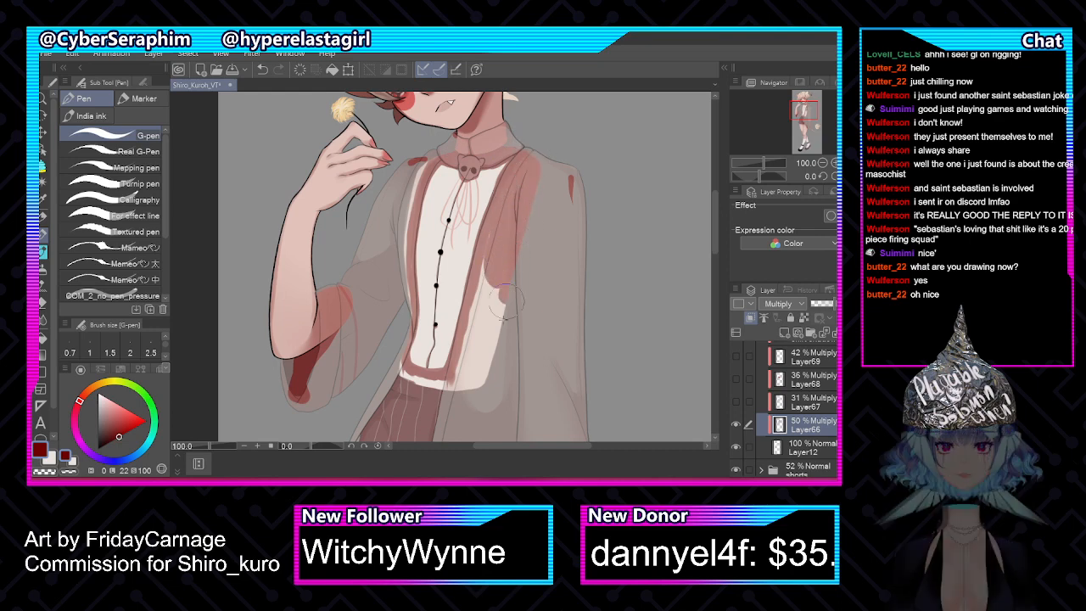
left_click_drag(511, 289, 491, 358)
left_click_drag(504, 284, 483, 363)
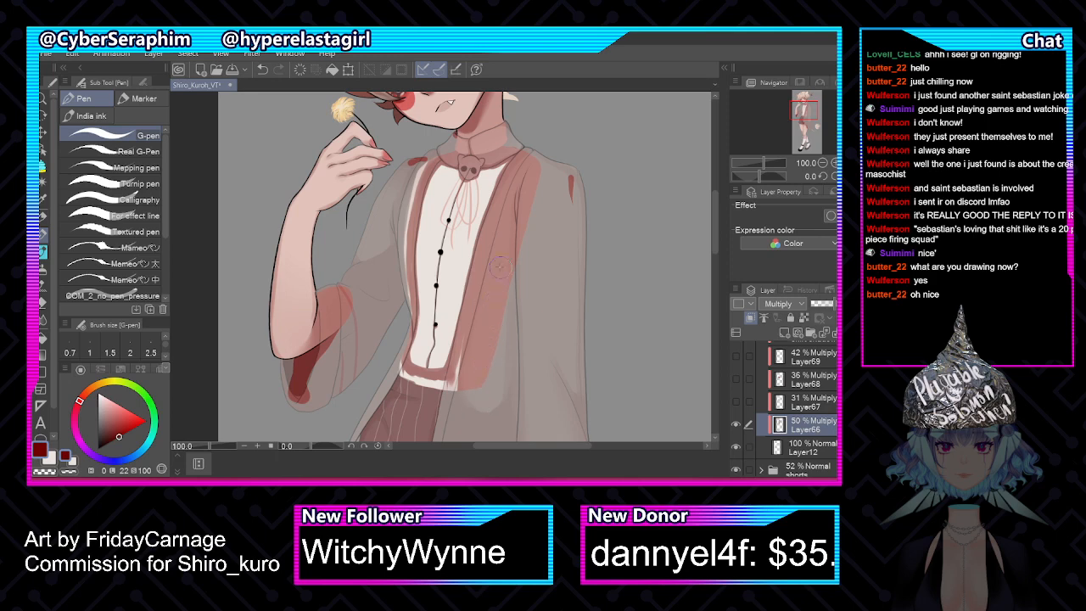
Paint the shirt edge beside the other suspender and the remaining hem strip dark red on Layer66, using the mirrored view
key("h")
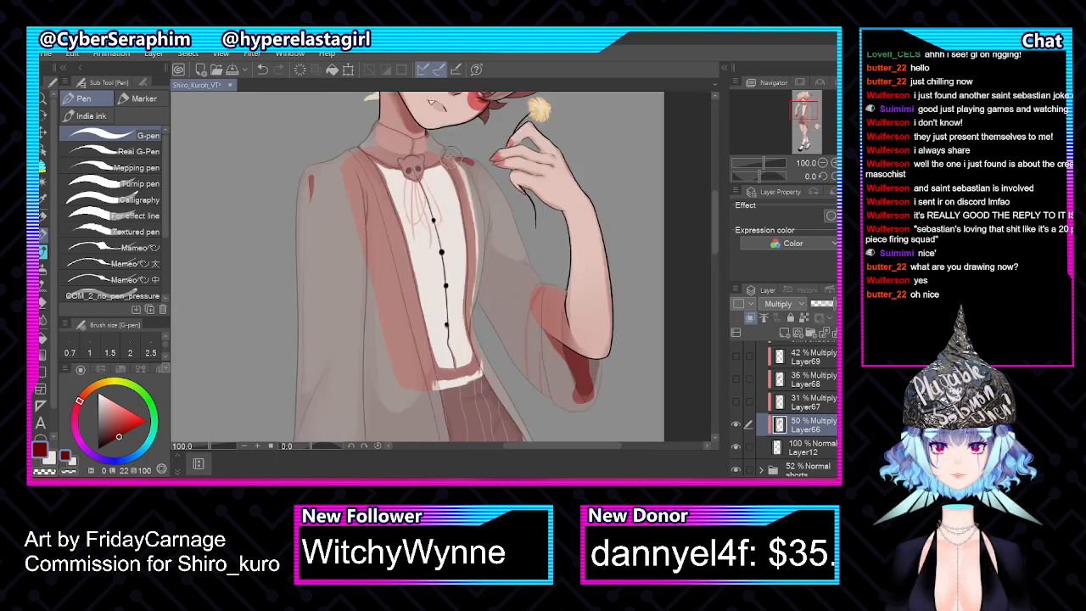
mouse_move(455, 155)
left_mouse_down()
mouse_move(477, 199)
mouse_move(465, 185)
mouse_move(476, 253)
left_mouse_up()
mouse_move(465, 180)
left_mouse_down()
mouse_move(476, 272)
mouse_move(477, 235)
mouse_move(473, 316)
left_mouse_up()
mouse_move(428, 389)
left_mouse_down()
mouse_move(483, 378)
mouse_move(468, 383)
mouse_move(477, 371)
mouse_move(440, 388)
left_mouse_up()
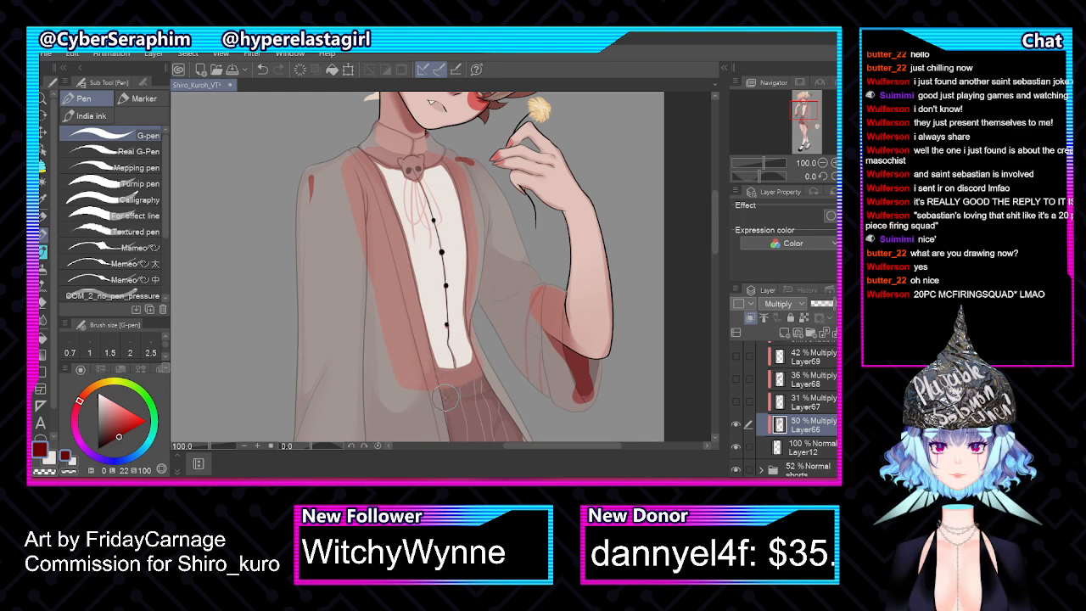
key("h")
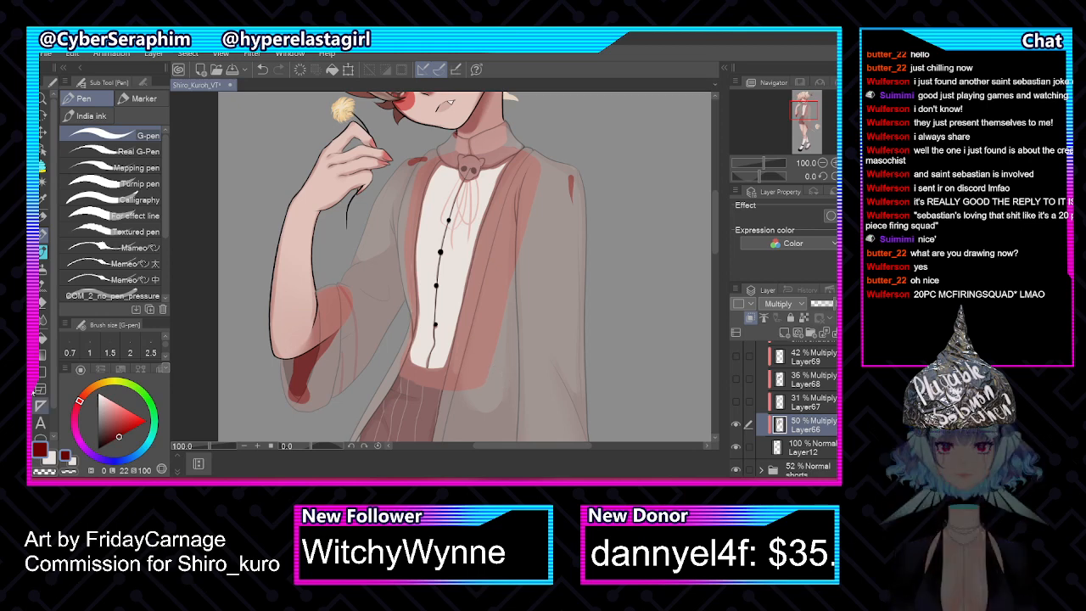
Show the 31% Multiply layer Layer67, make it active and go back to the watercolor brush
left_click(736, 402)
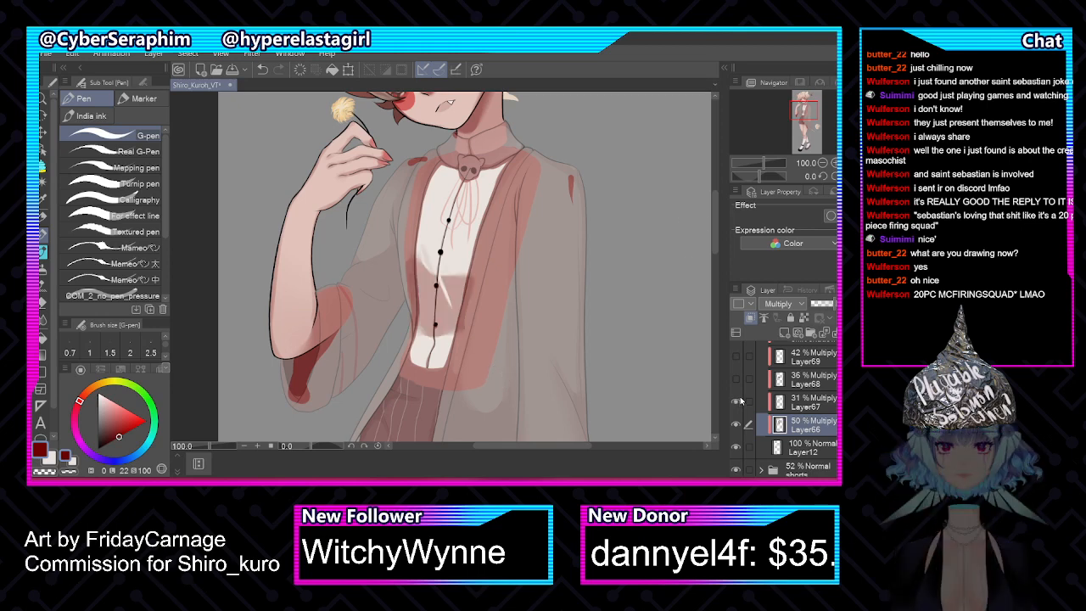
left_click(835, 404)
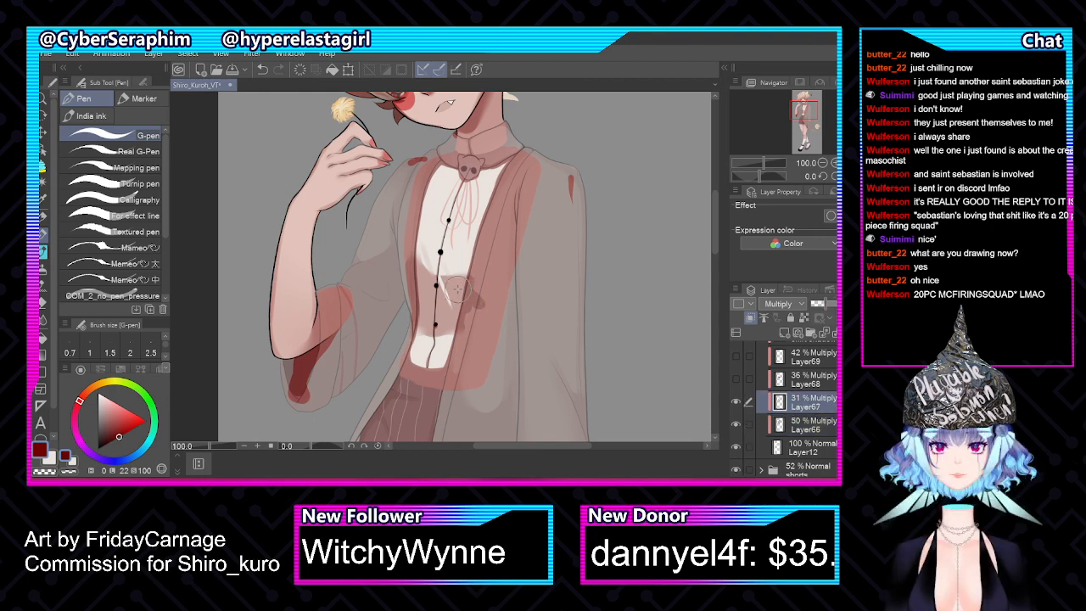
scroll(487, 317, "up", 3)
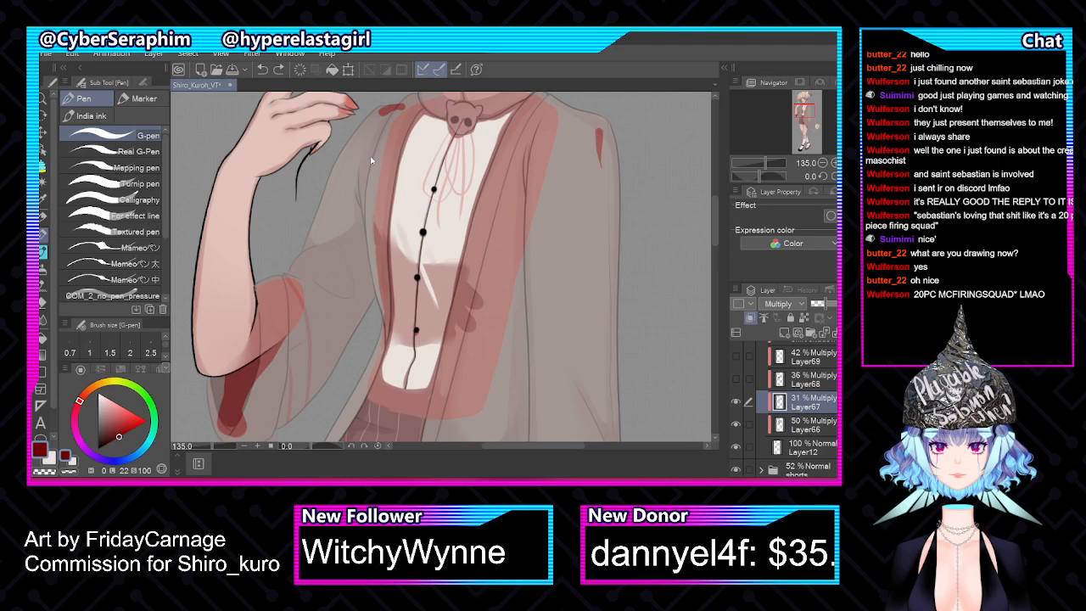
key("b")
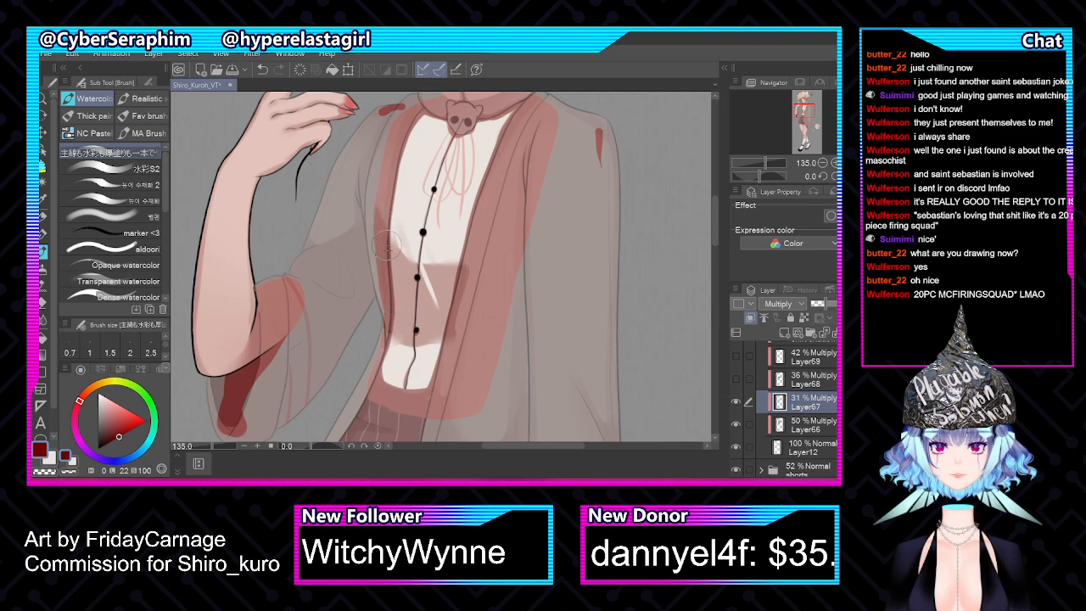
Extend the dark red shadow band across the shirt panel beyond the suspender on the lowered-arm side on Layer67, using the mirrored view
key("h")
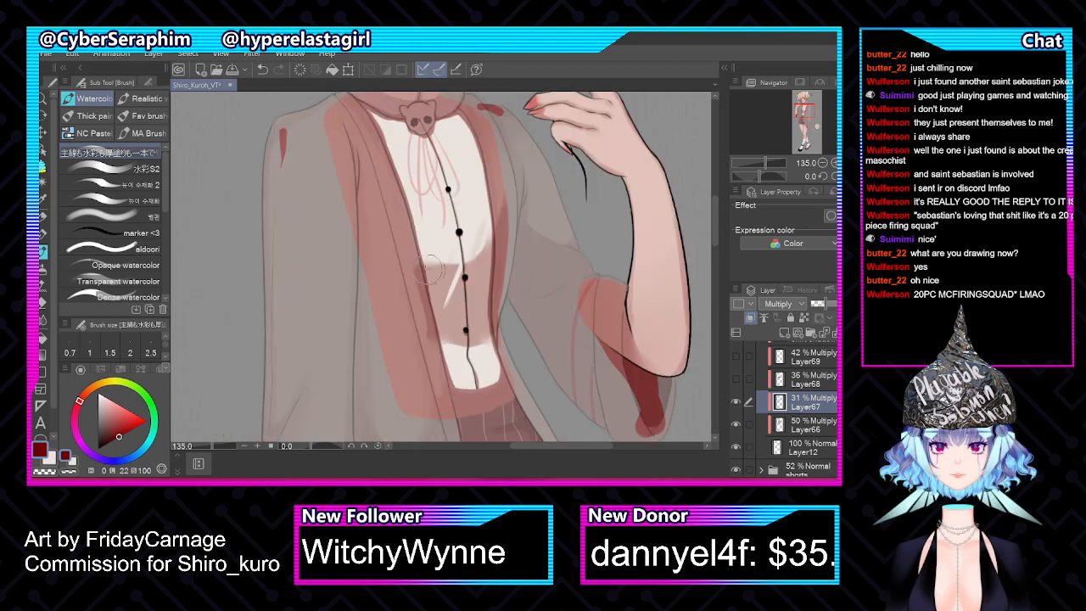
left_click_drag(431, 270, 361, 255)
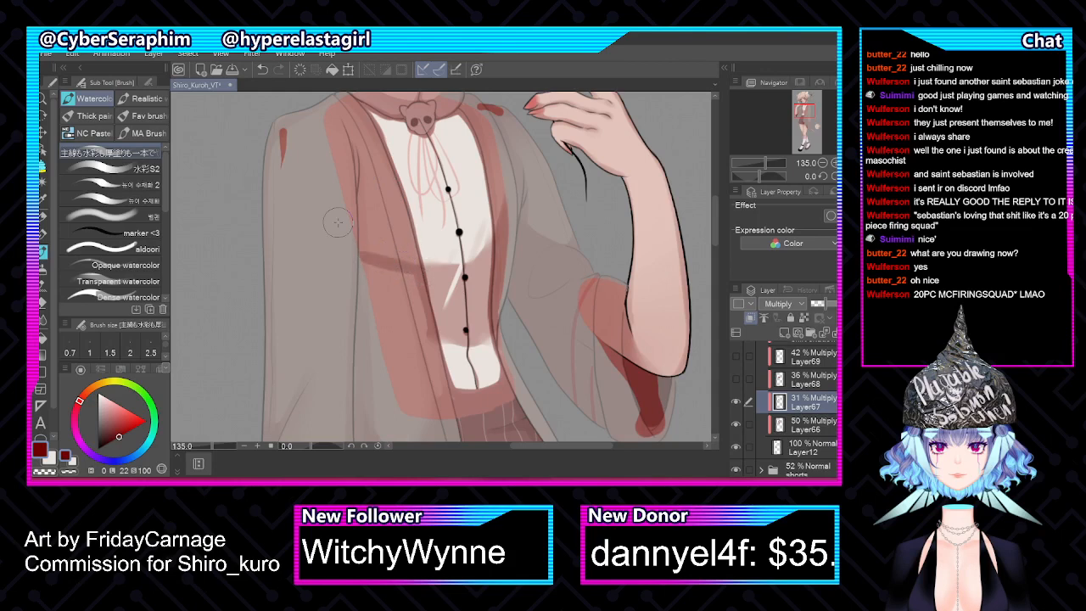
key("h")
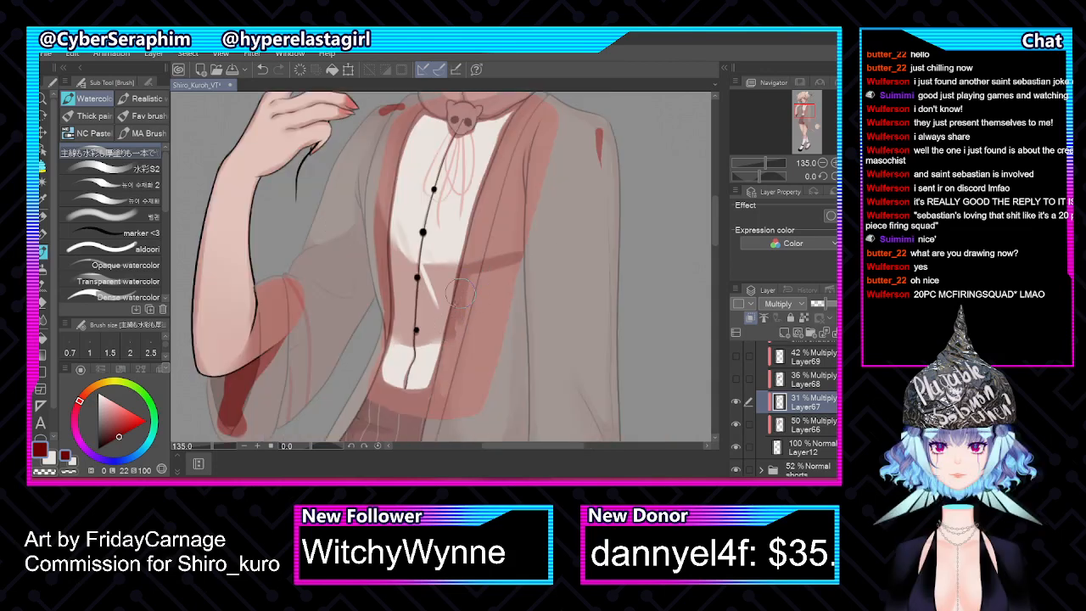
left_click_drag(461, 331, 502, 355)
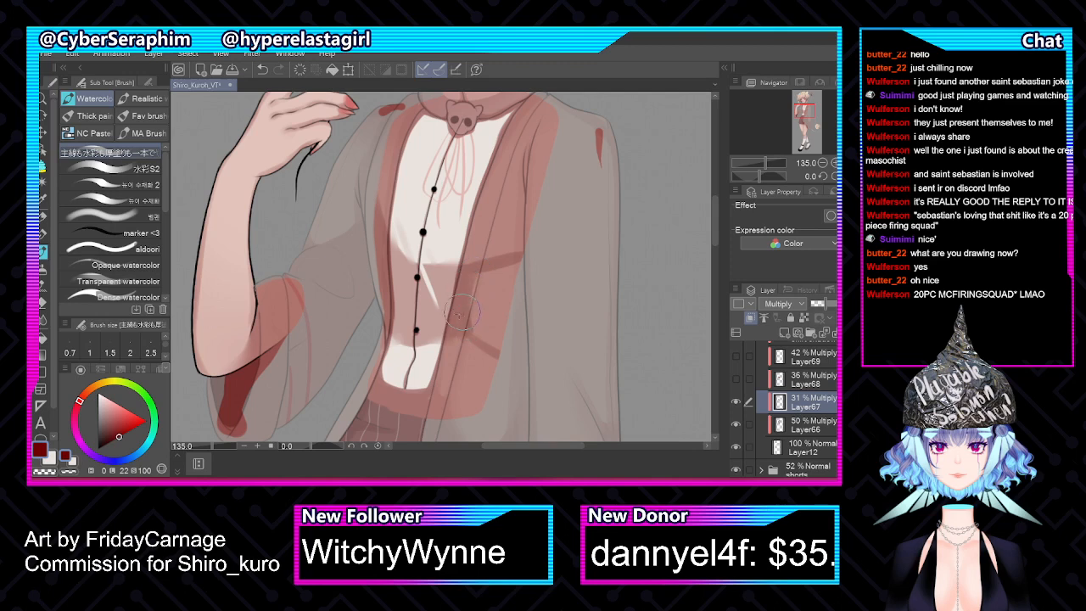
mouse_move(463, 321)
left_mouse_down()
mouse_move(506, 357)
mouse_move(471, 313)
mouse_move(482, 275)
mouse_move(495, 327)
mouse_move(489, 304)
mouse_move(511, 265)
mouse_move(496, 284)
mouse_move(501, 267)
mouse_move(510, 286)
mouse_move(499, 302)
mouse_move(498, 242)
mouse_move(474, 272)
mouse_move(493, 274)
mouse_move(534, 227)
mouse_move(471, 275)
mouse_move(518, 203)
mouse_move(454, 333)
mouse_move(484, 329)
mouse_move(470, 341)
mouse_move(510, 362)
mouse_move(492, 339)
mouse_move(515, 399)
left_mouse_up()
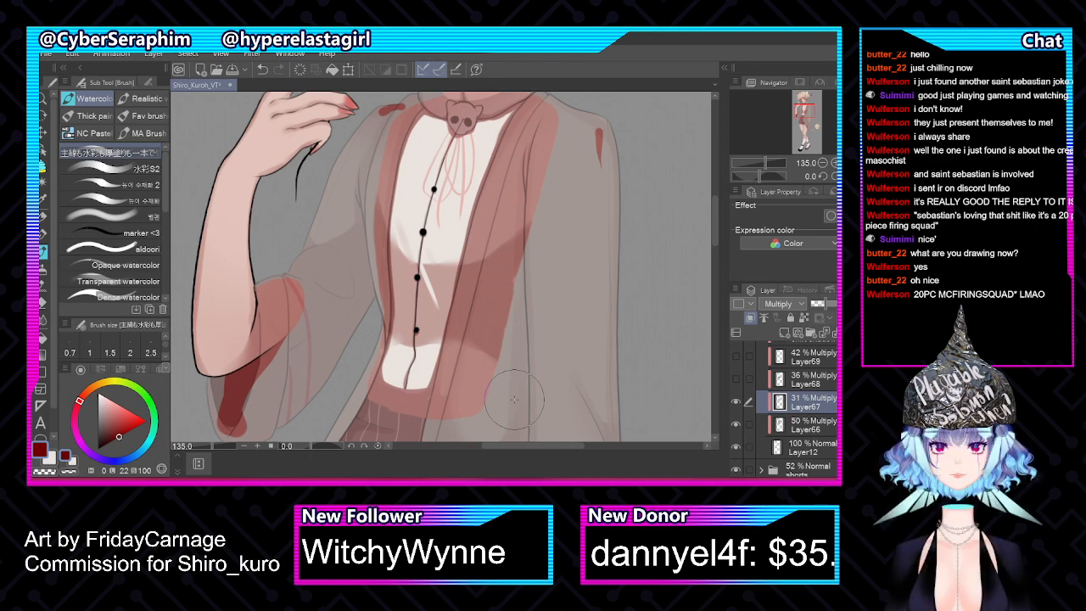
Show the Multiply layers Layer68 and Layer69 and both shirt shadow layers in the shirt folder
left_click(735, 379)
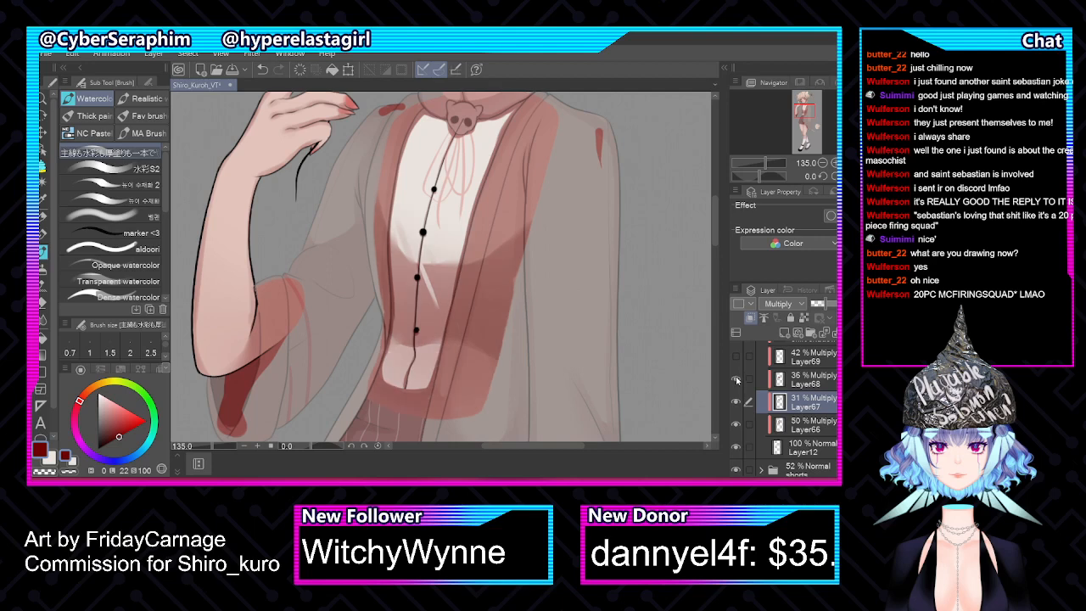
left_click(736, 379)
left_click(735, 379)
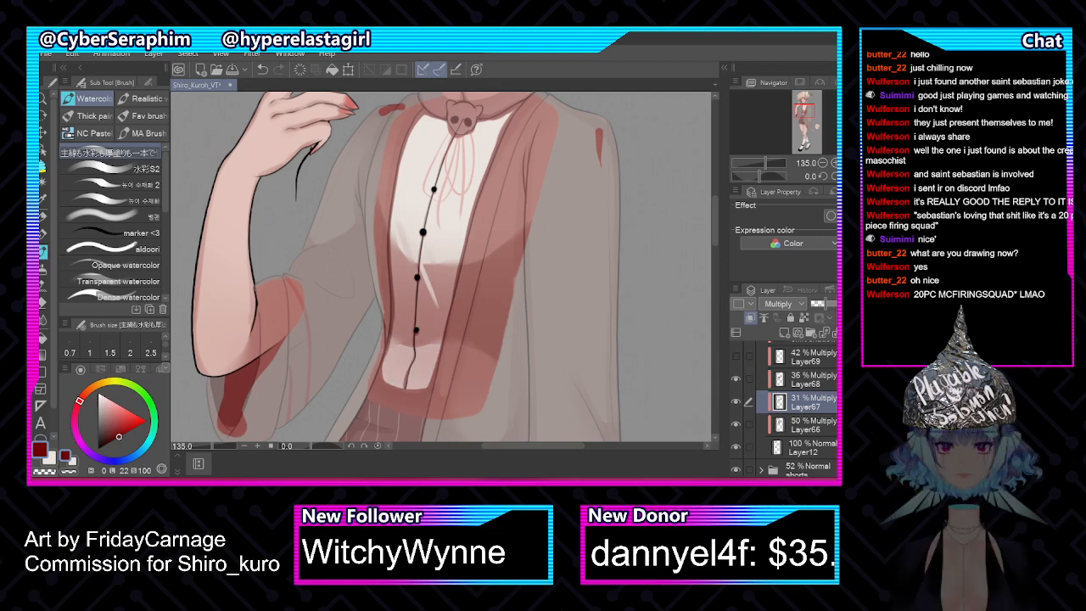
scroll(750, 363, "up", 3)
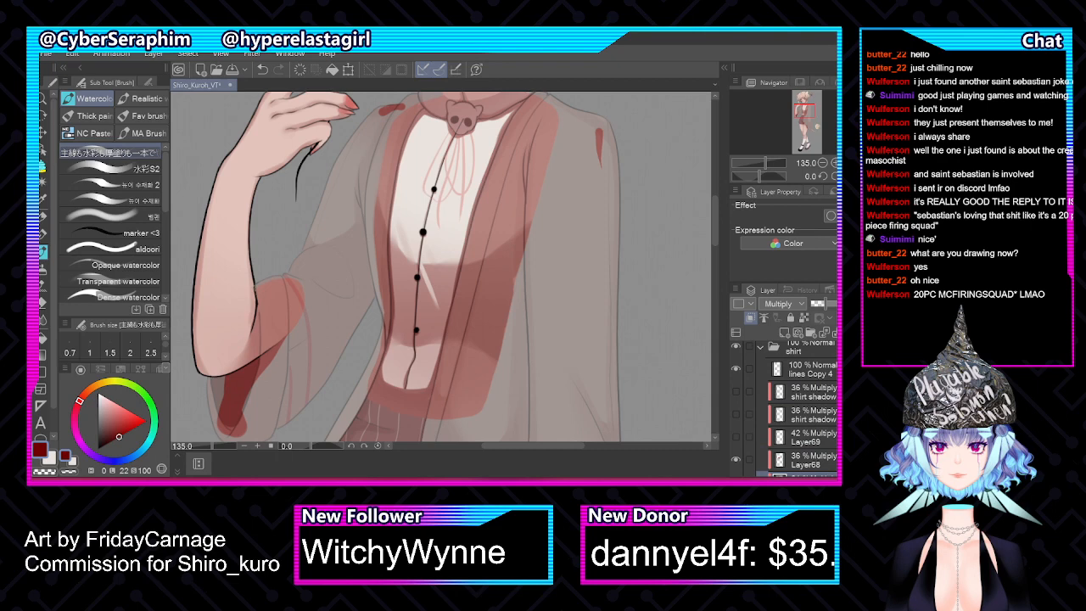
left_click(738, 436)
left_click(736, 414)
left_click(737, 415)
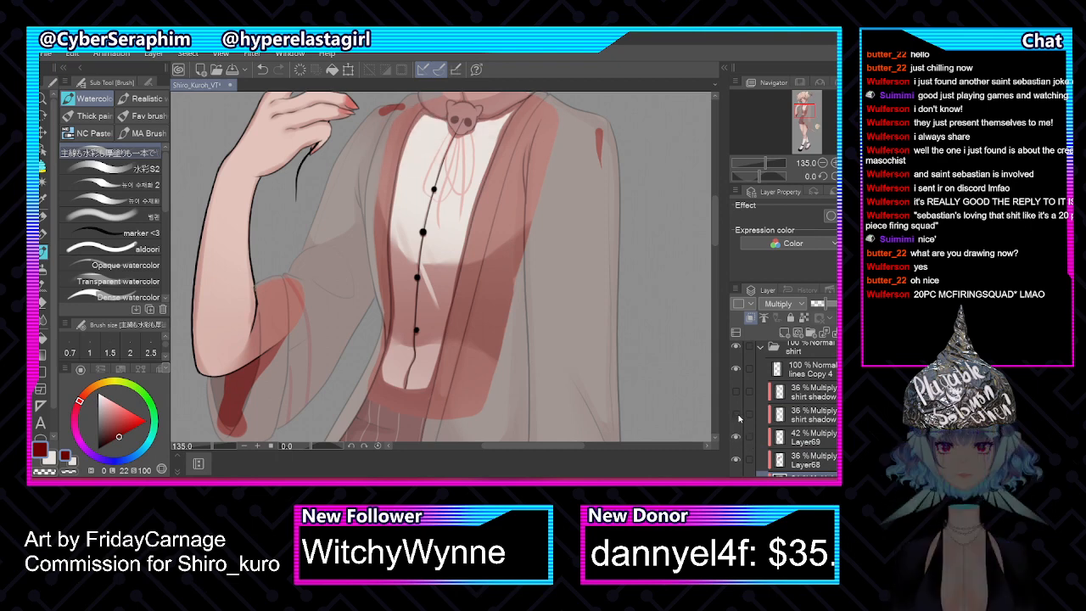
left_click(737, 415)
left_click(735, 392)
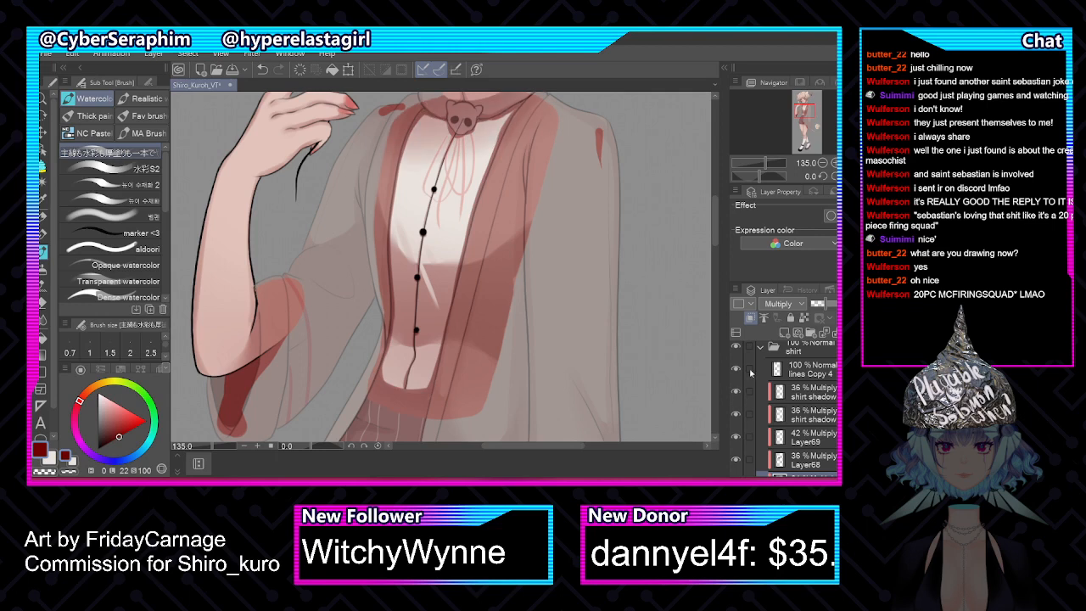
Collapse the shirt folder and set the sweater folder's opacity to 100%
left_click_drag(714, 209, 726, 166)
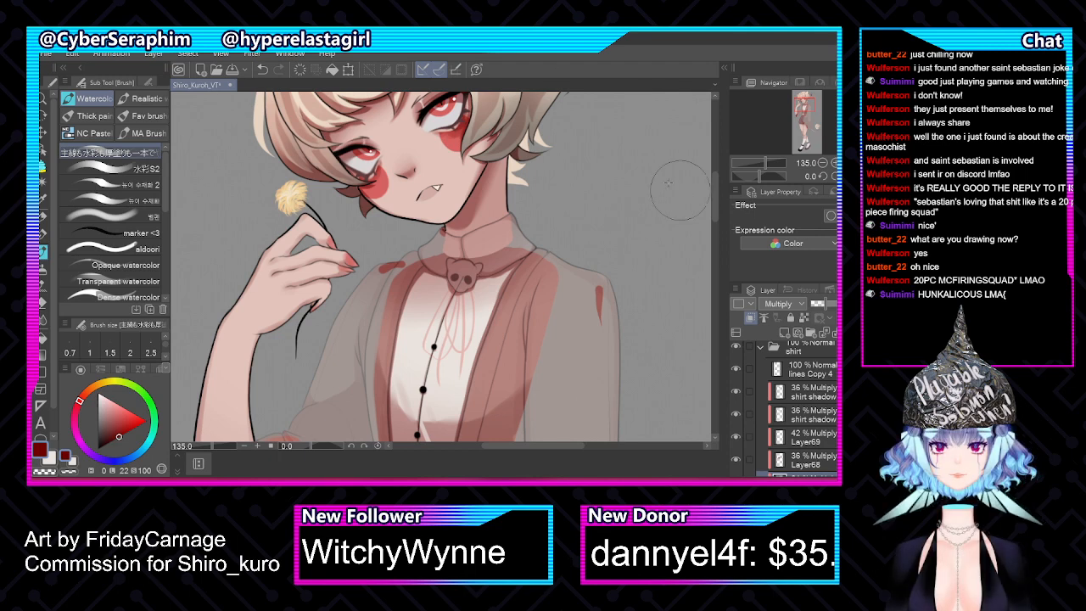
scroll(579, 226, "down", 2)
scroll(579, 227, "down", 3)
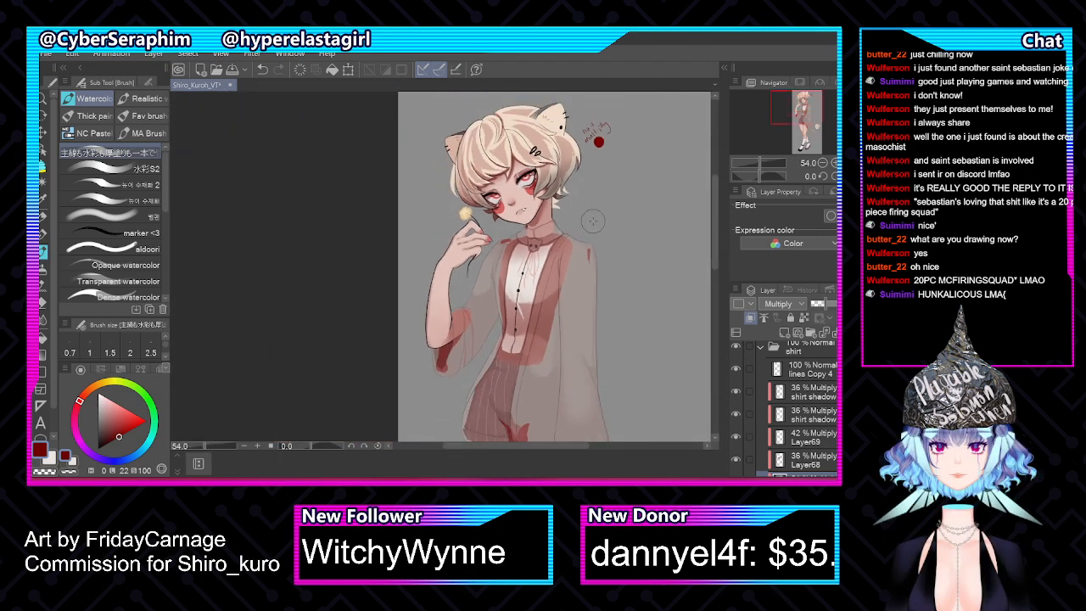
scroll(620, 255, "up", 2)
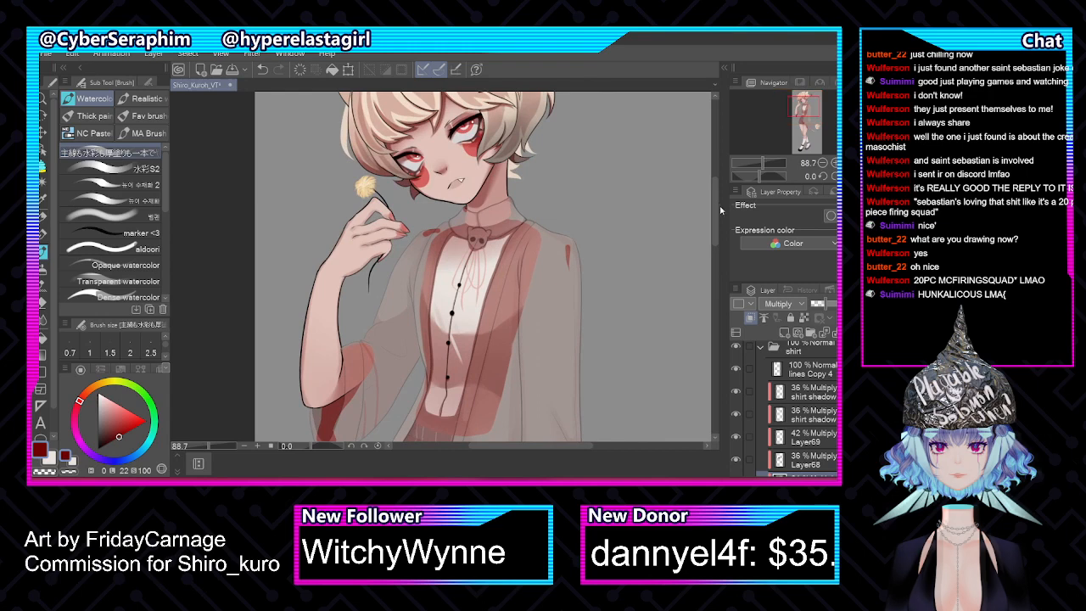
left_click_drag(714, 193, 713, 211)
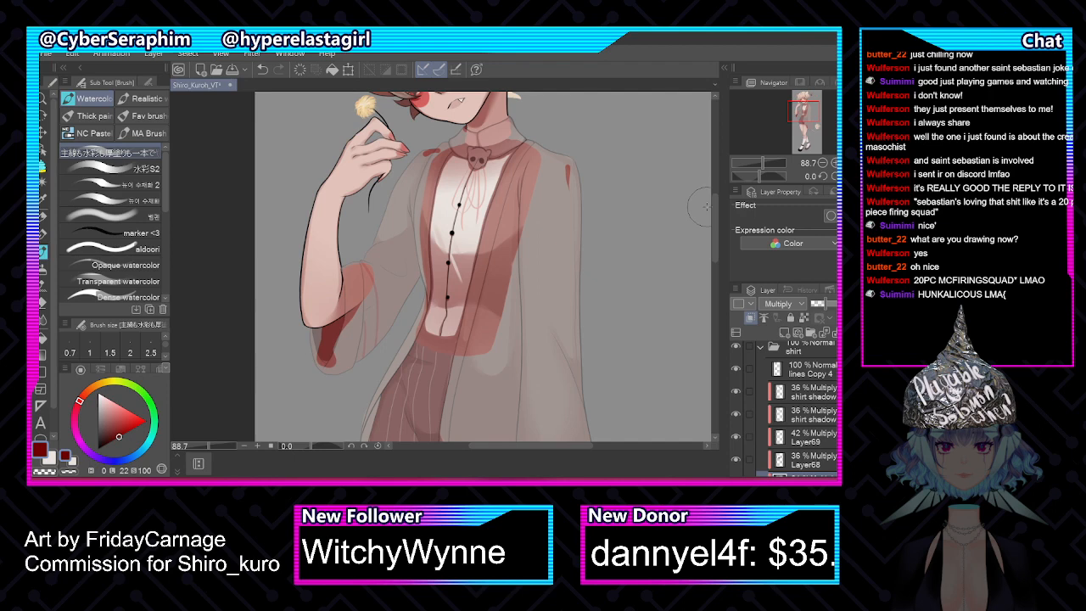
scroll(785, 407, "up", 4)
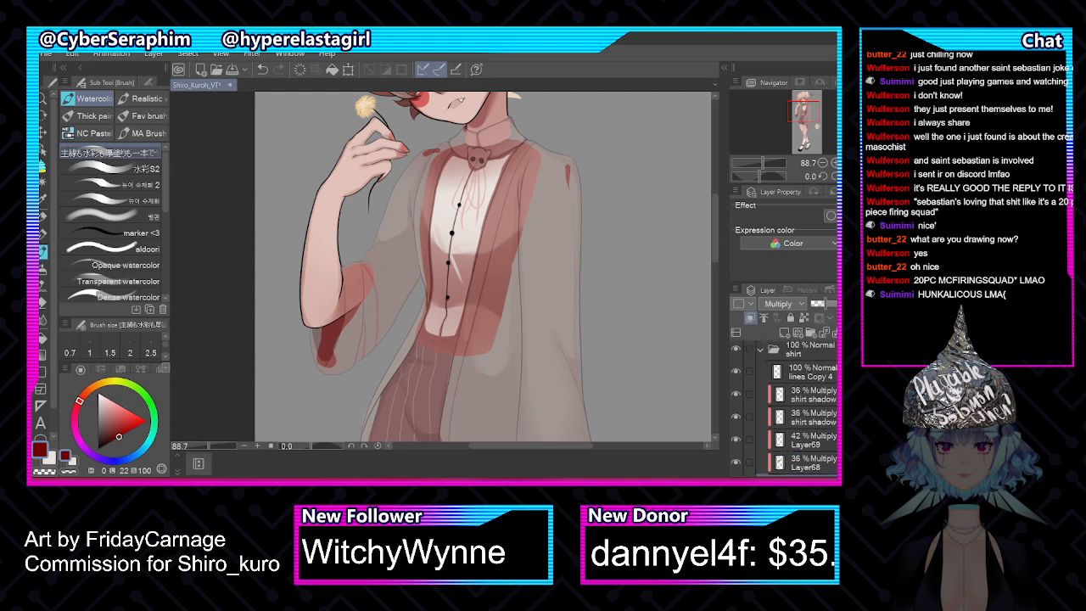
left_click(762, 433)
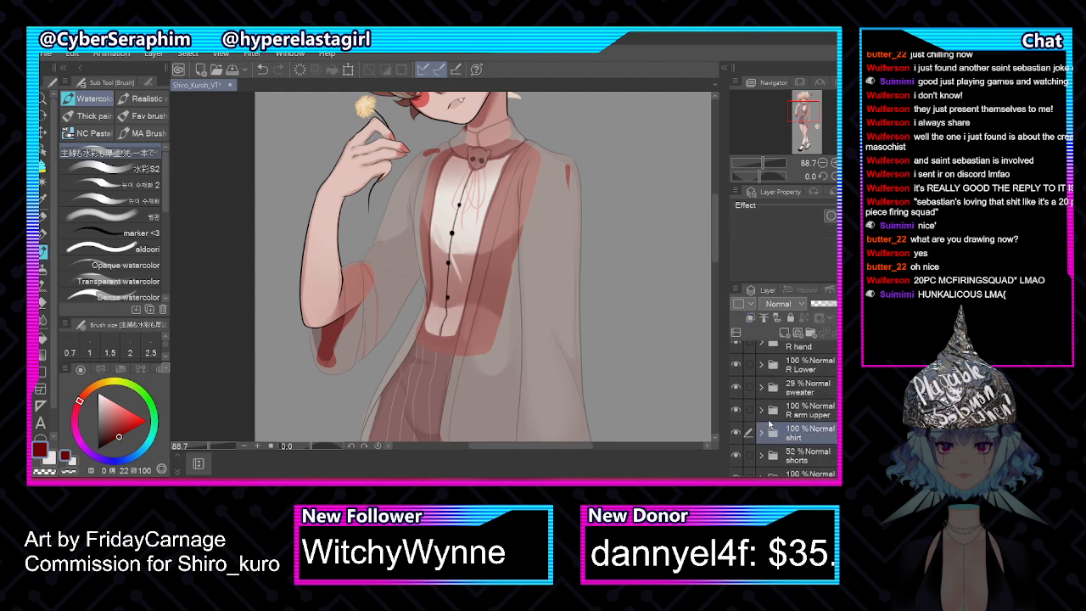
scroll(784, 407, "up", 2)
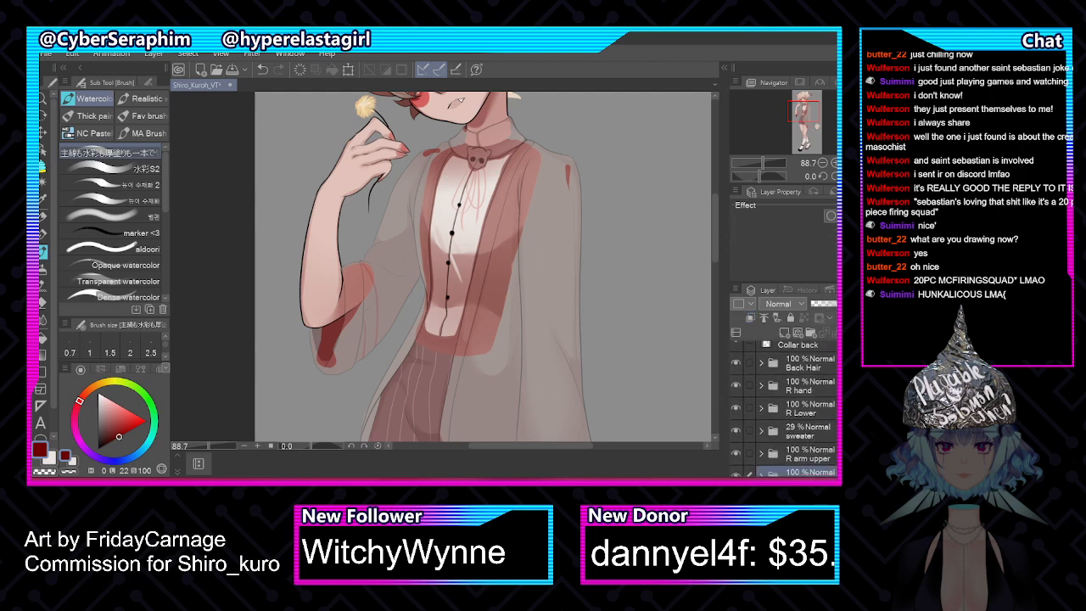
left_click(828, 431)
left_click_drag(821, 303, 838, 303)
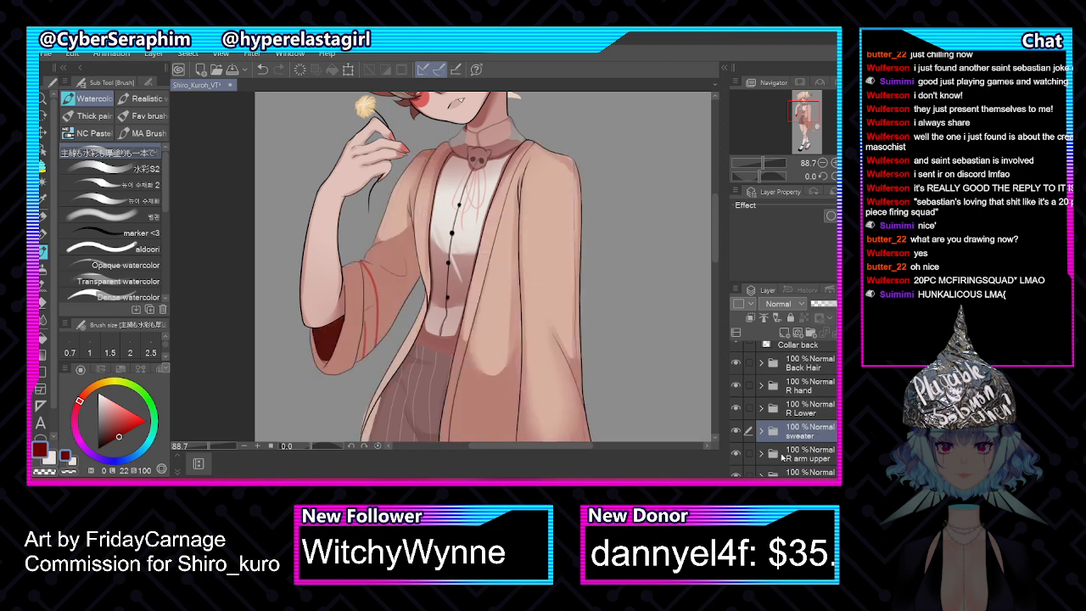
left_click(736, 432)
left_click(736, 431)
Move the shorts folder above the shirt folder and set its opacity to 100%
scroll(784, 408, "down", 3)
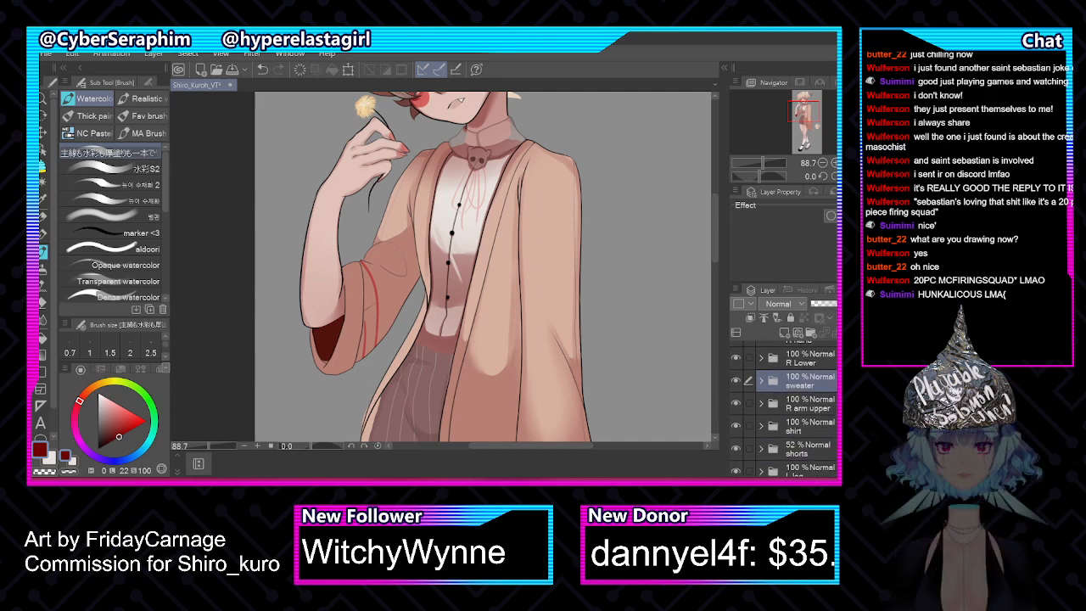
scroll(784, 408, "down", 1)
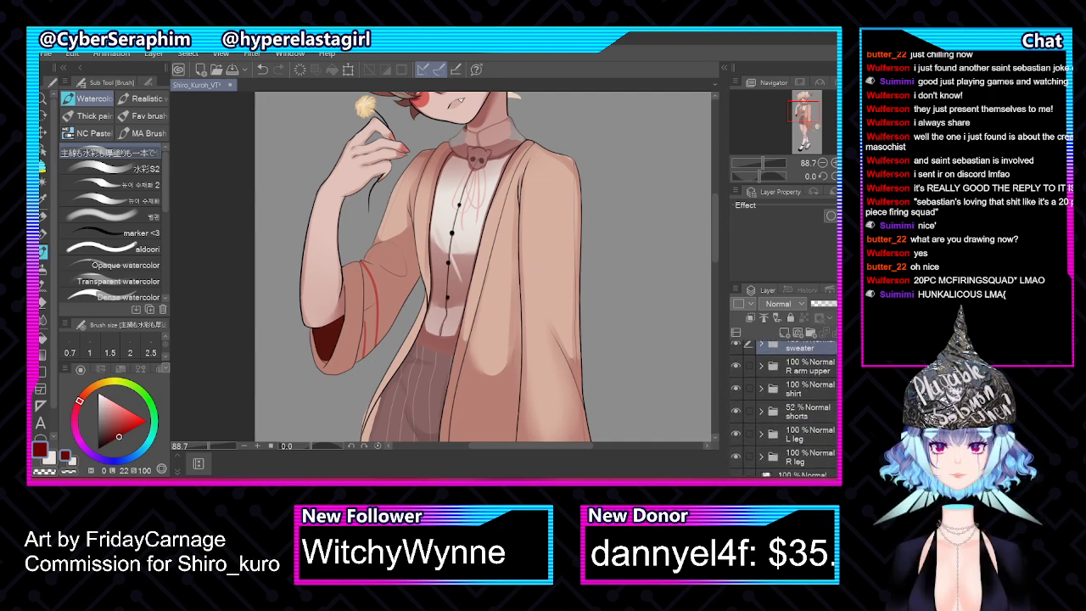
left_click_drag(818, 415, 828, 386)
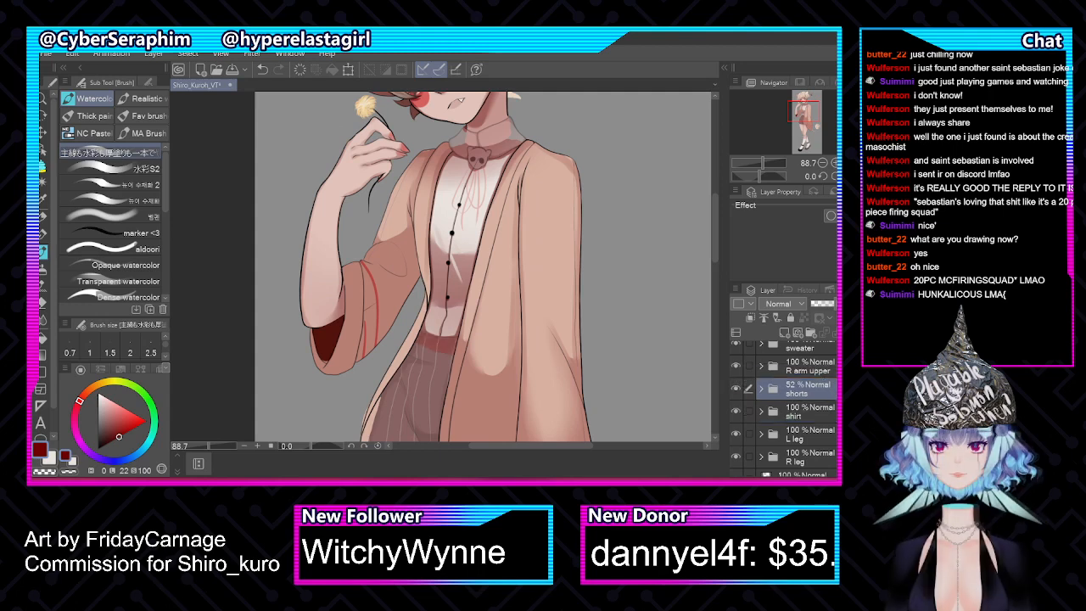
left_click(834, 303)
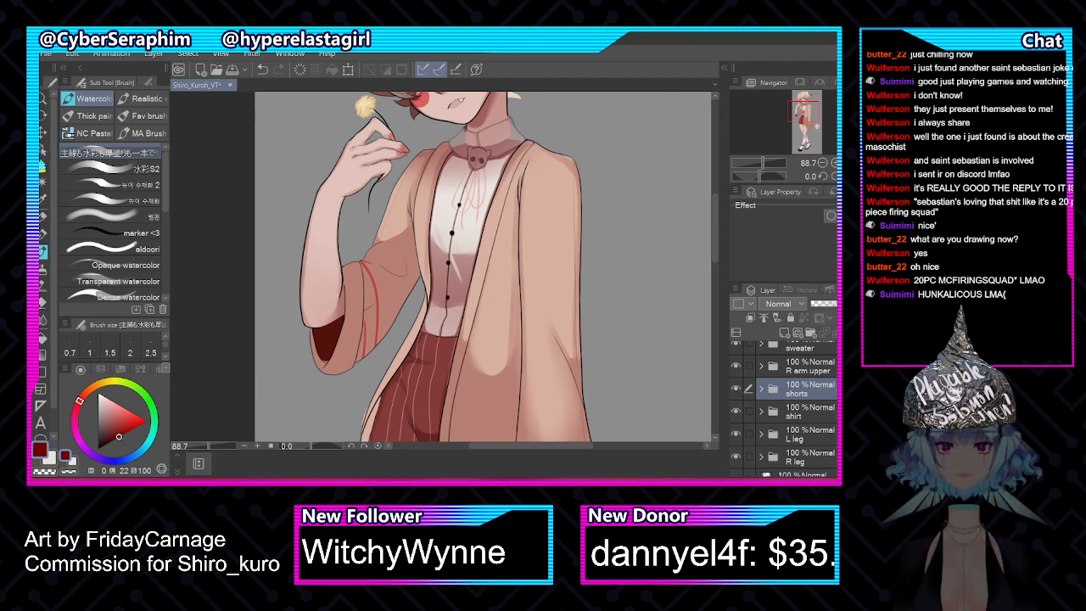
Set the Shirt Collar folder's opacity to 100%
scroll(785, 407, "up", 5)
scroll(785, 407, "up", 2)
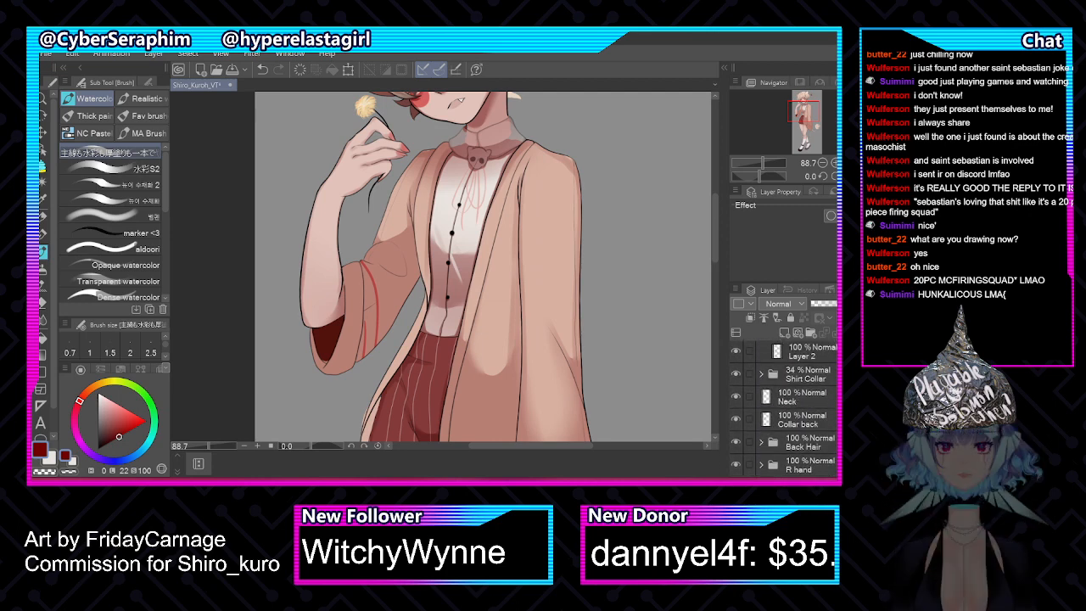
left_click(798, 374)
left_click(833, 303)
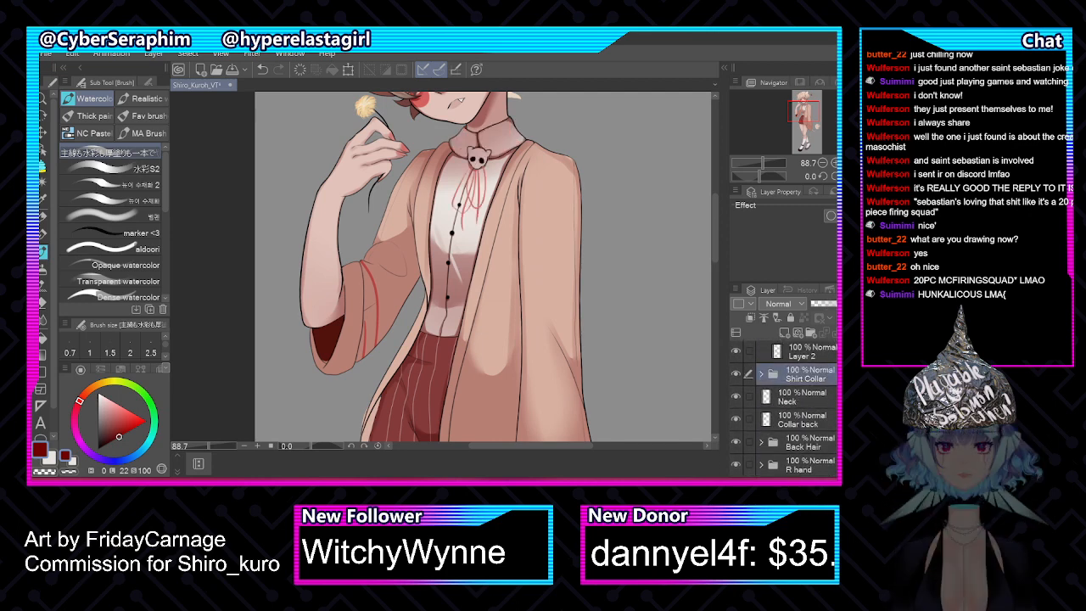
Compare the neckline with and without the Shirt Collar folder, leaving the folder hidden
left_click_drag(716, 250, 712, 187)
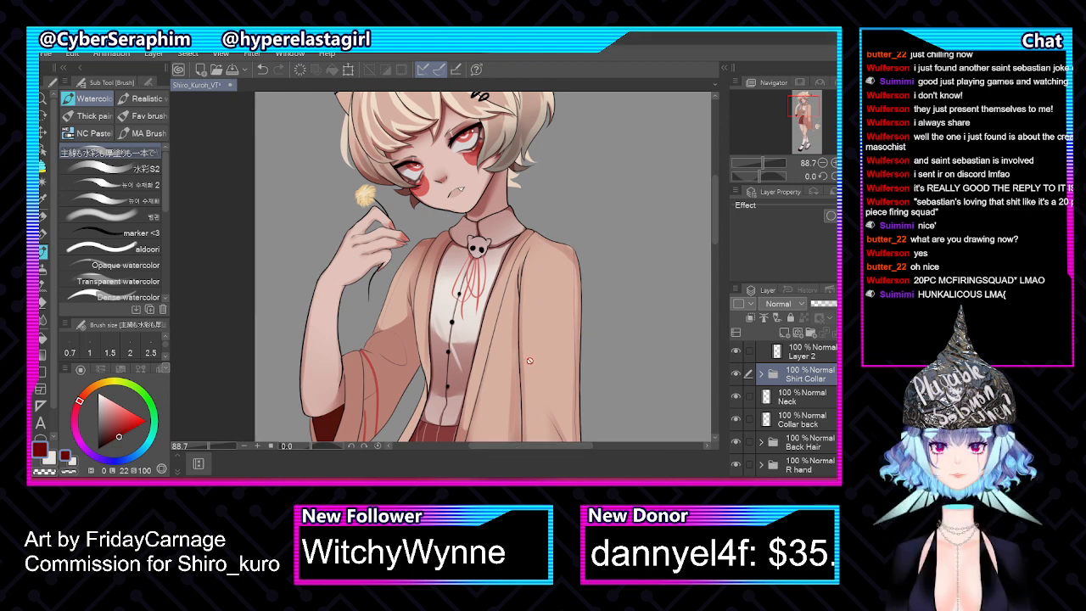
scroll(590, 240, "up", 4)
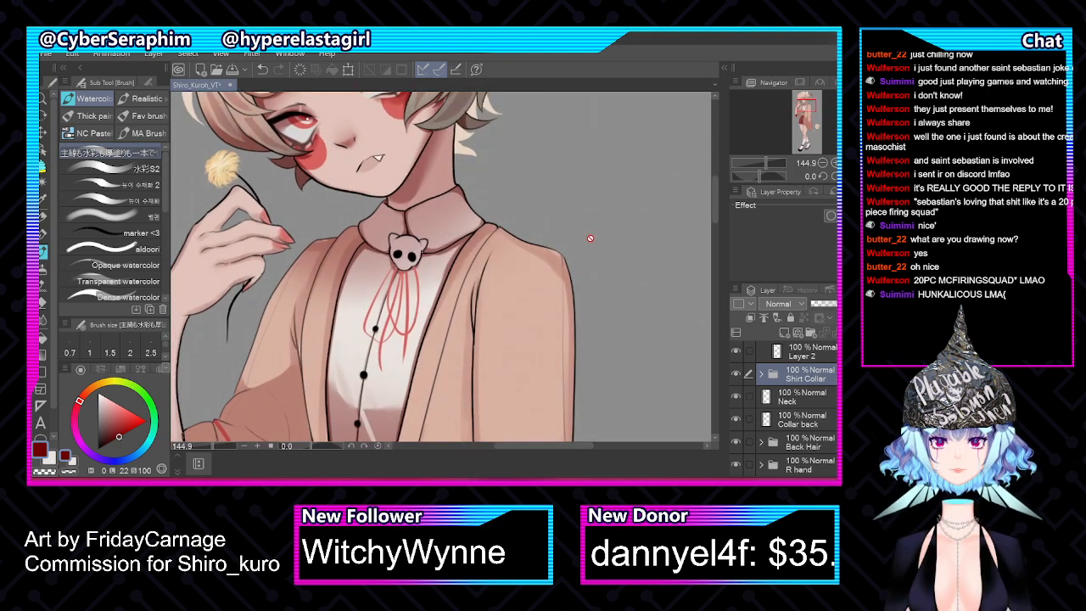
scroll(589, 239, "up", 1)
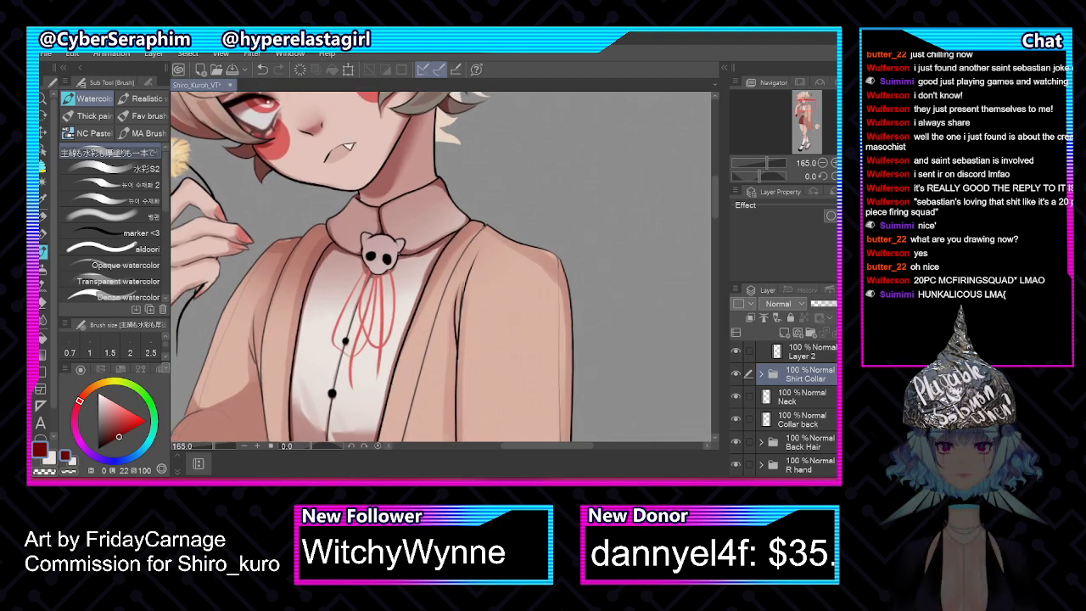
scroll(783, 408, "up", 1)
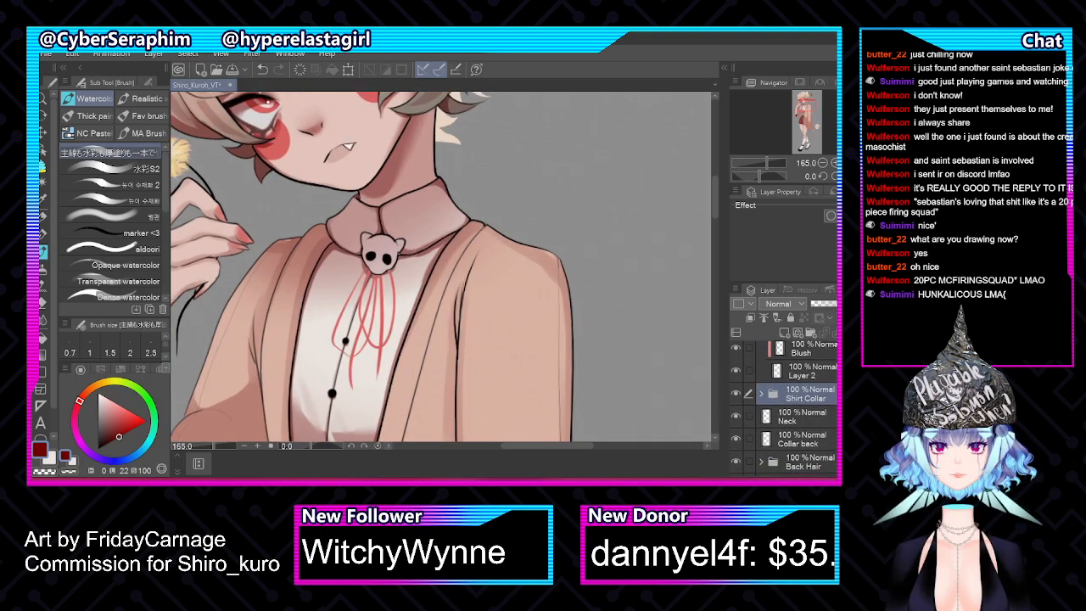
scroll(763, 403, "up", 1)
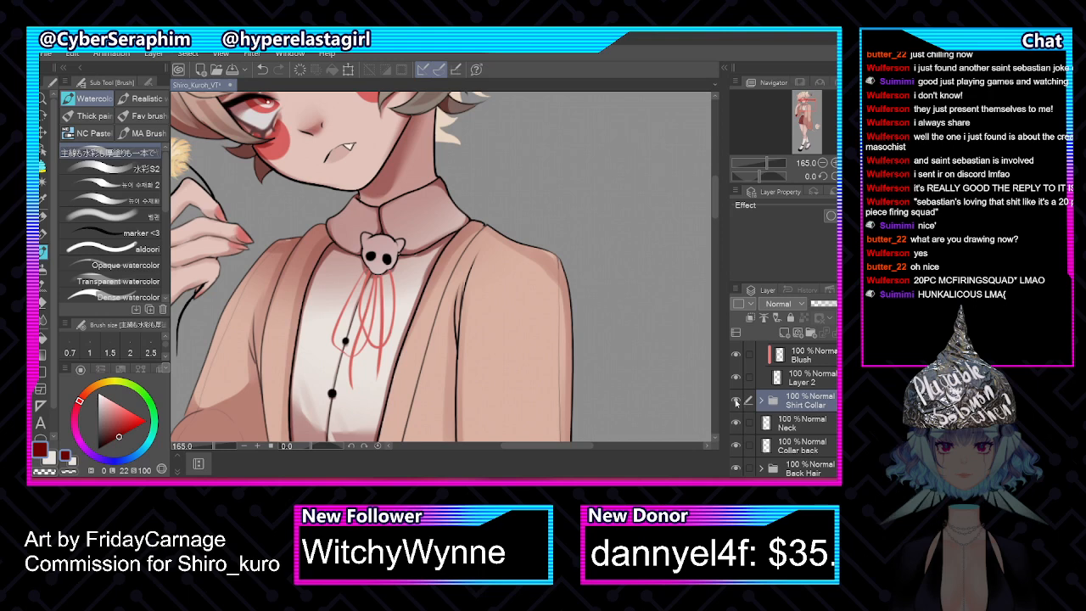
left_click(736, 400)
left_click(736, 400)
left_click(737, 400)
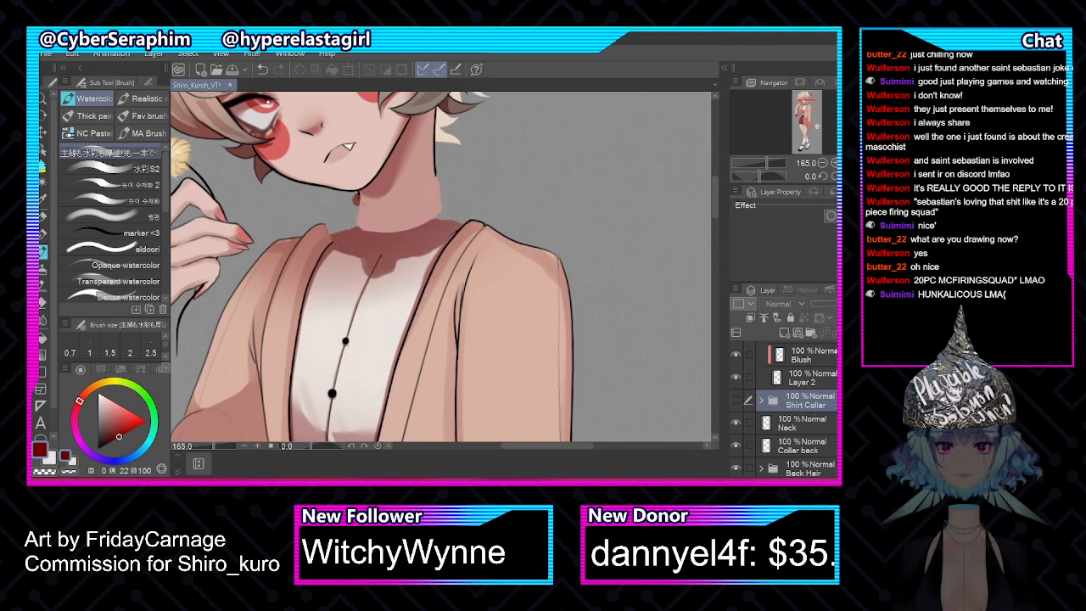
Find the shirt folder in the layer stack and check what it contributes by hiding and reshowing it
scroll(785, 408, "down", 4)
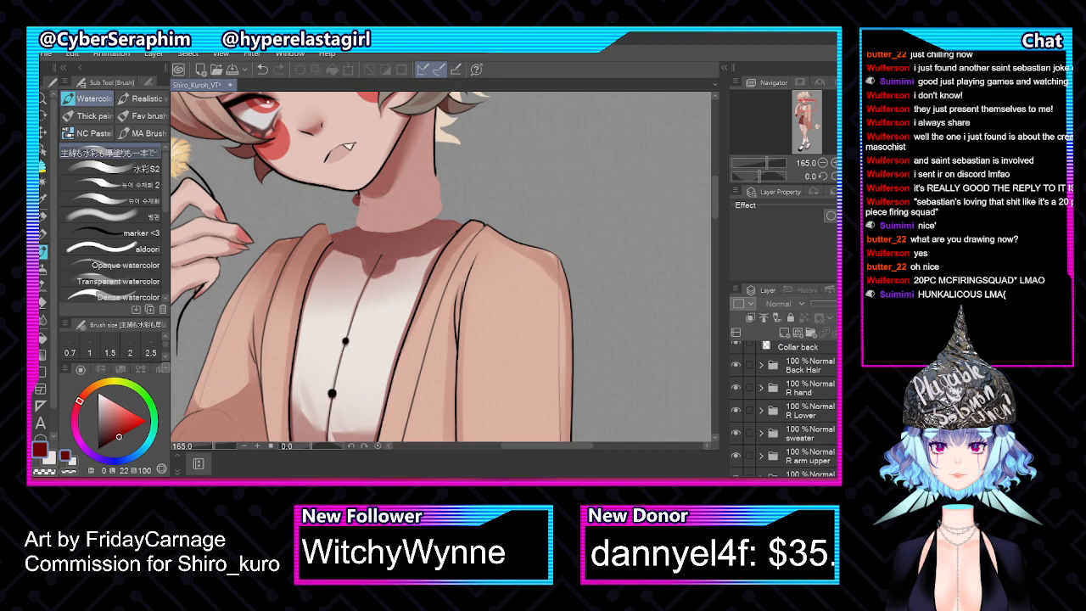
scroll(785, 407, "down", 1)
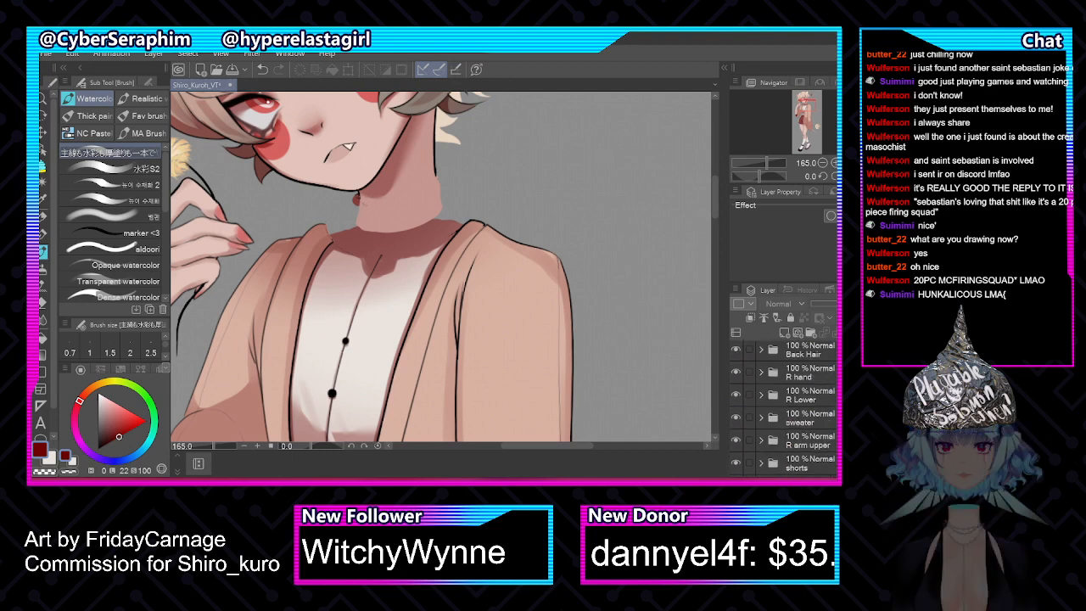
scroll(785, 407, "up", 1)
scroll(785, 407, "up", 1)
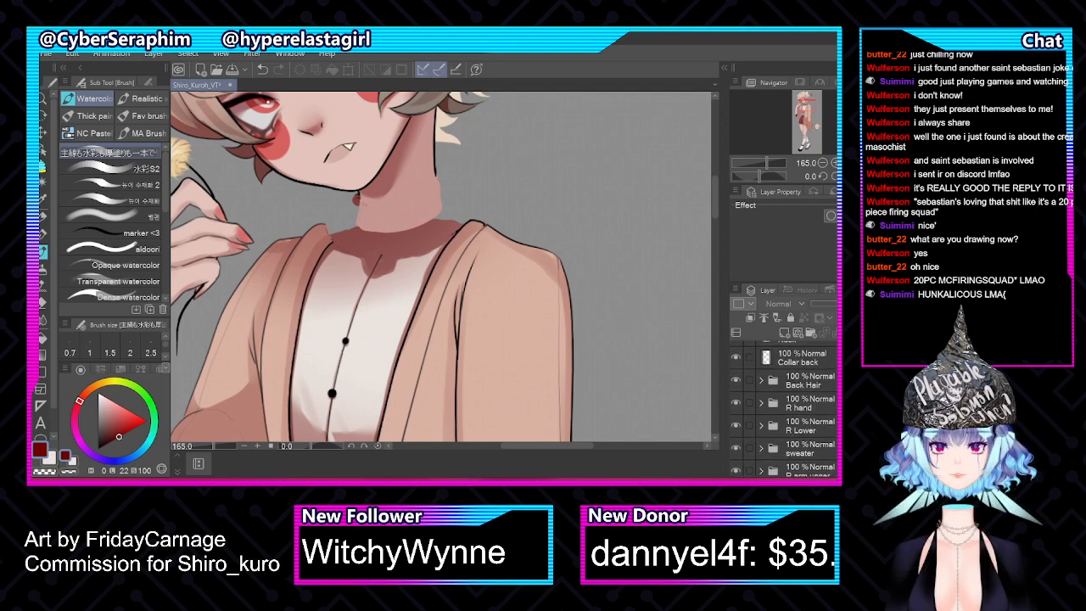
scroll(785, 407, "down", 4)
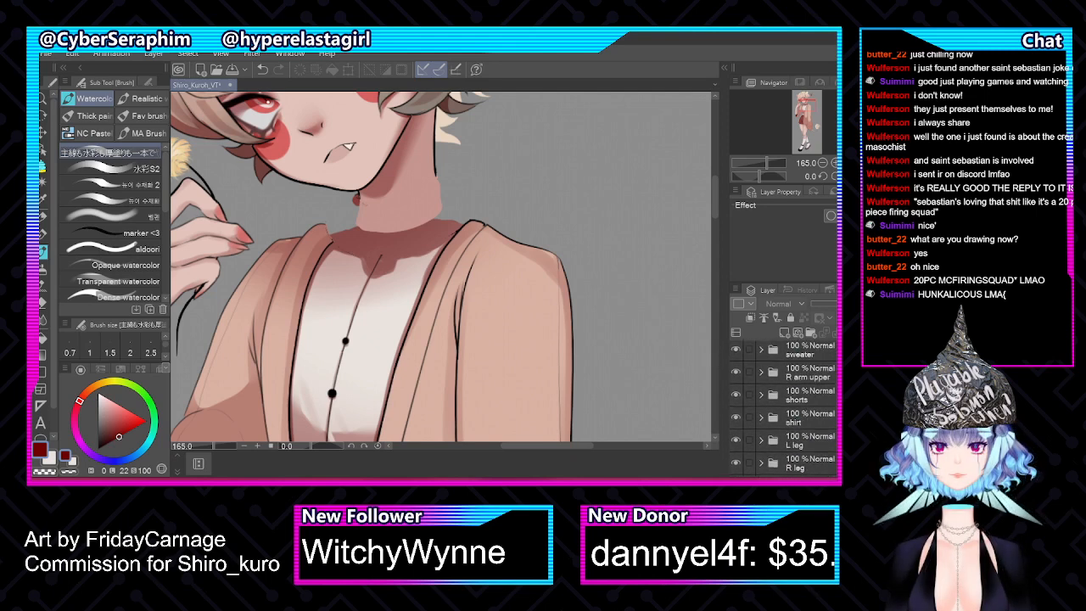
left_click(736, 416)
left_click(736, 417)
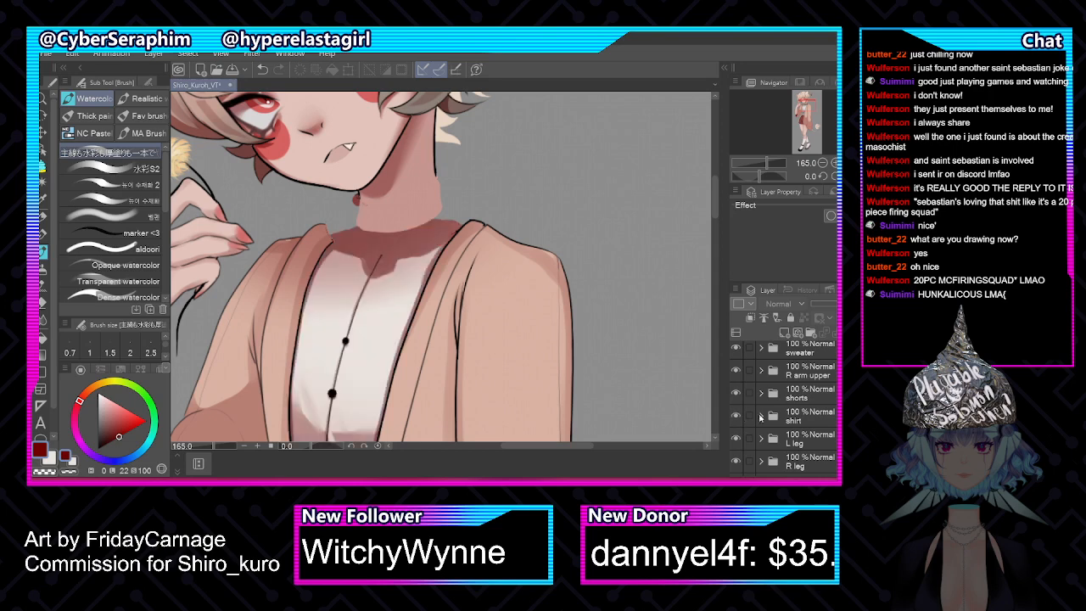
Open the shirt folder, select its lines Copy 4 layer and resize the transparent brush over the neckline, leaving the folder collapsed
left_click(761, 416)
scroll(798, 408, "down", 2)
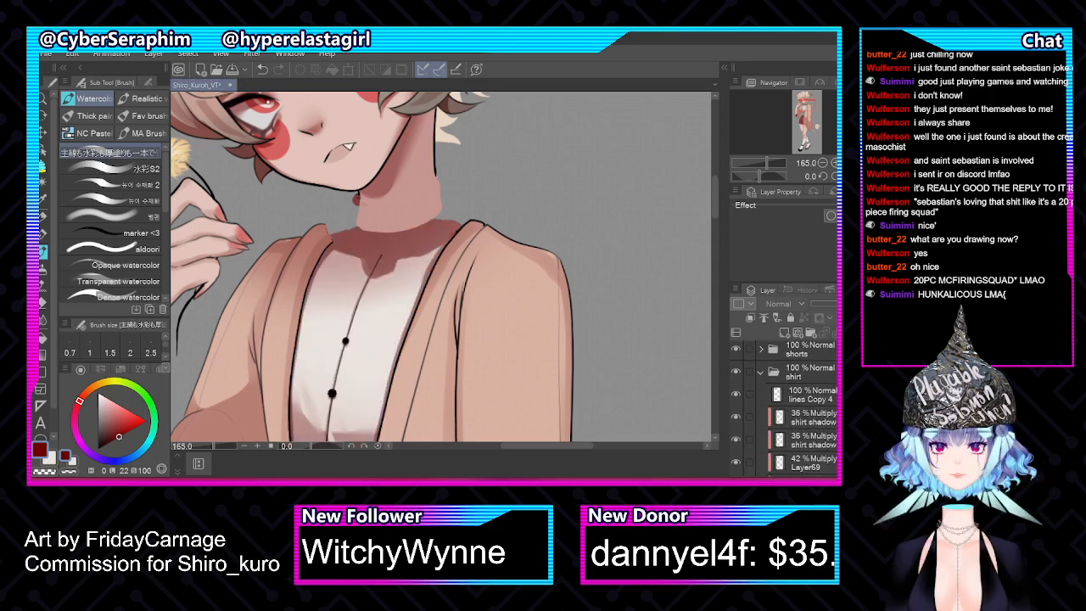
left_click(827, 395)
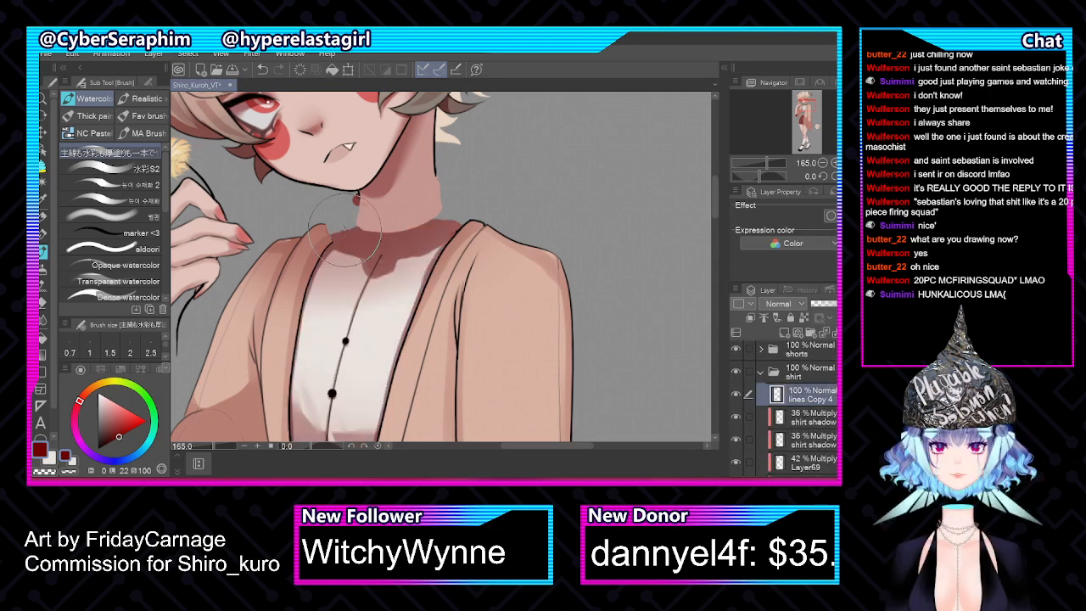
scroll(365, 225, "up", 2)
key("bracketleft")
key("bracketleft")
key("bracketleft")
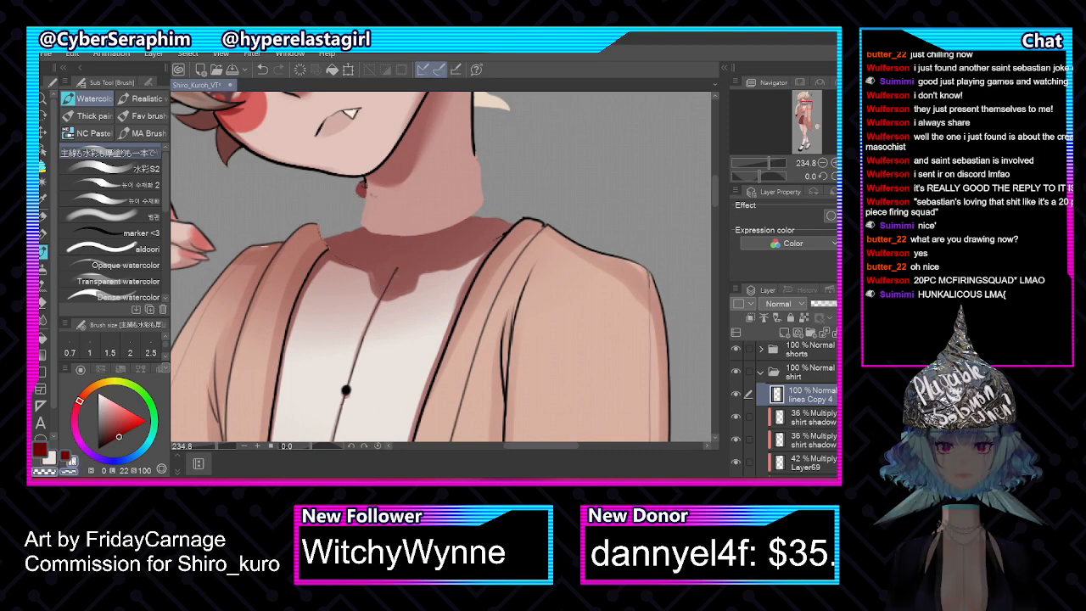
key("bracketleft")
key("bracketleft")
key("bracketleft")
key("c")
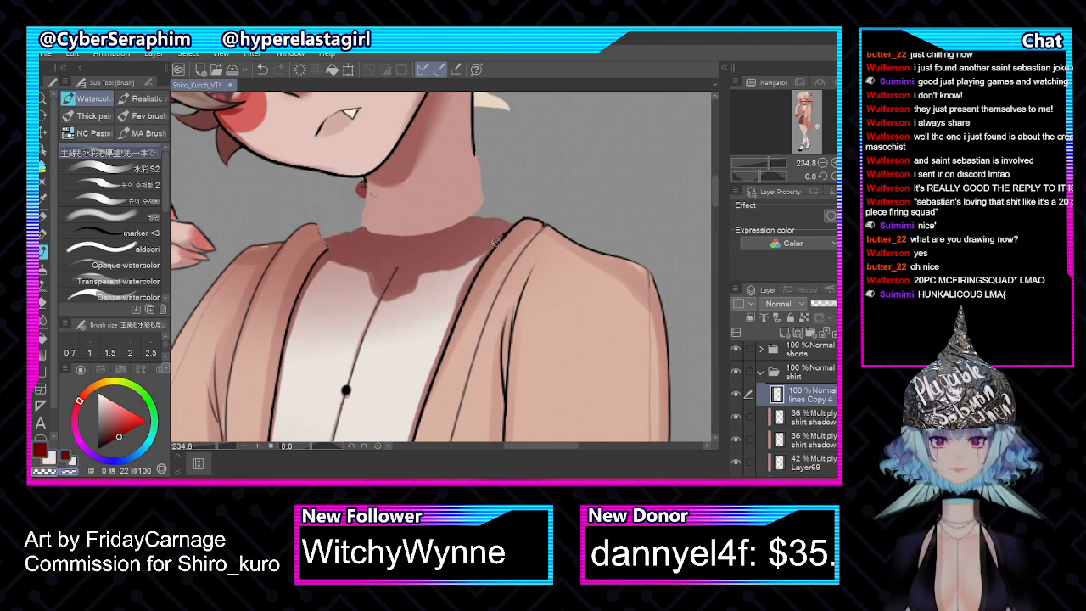
key("bracketright")
key("bracketright")
key("bracketright")
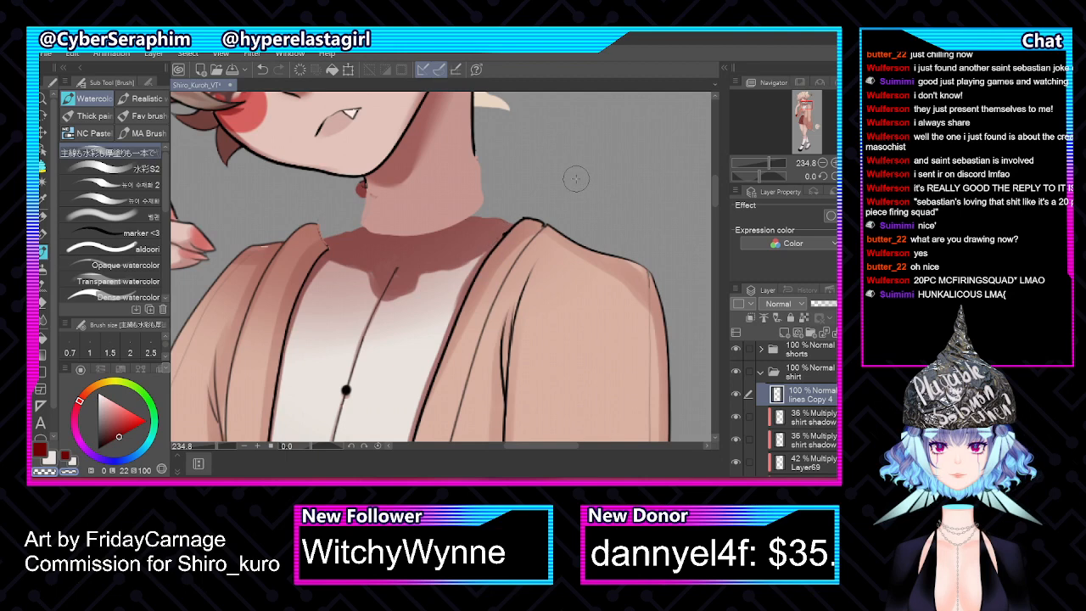
left_click(762, 373)
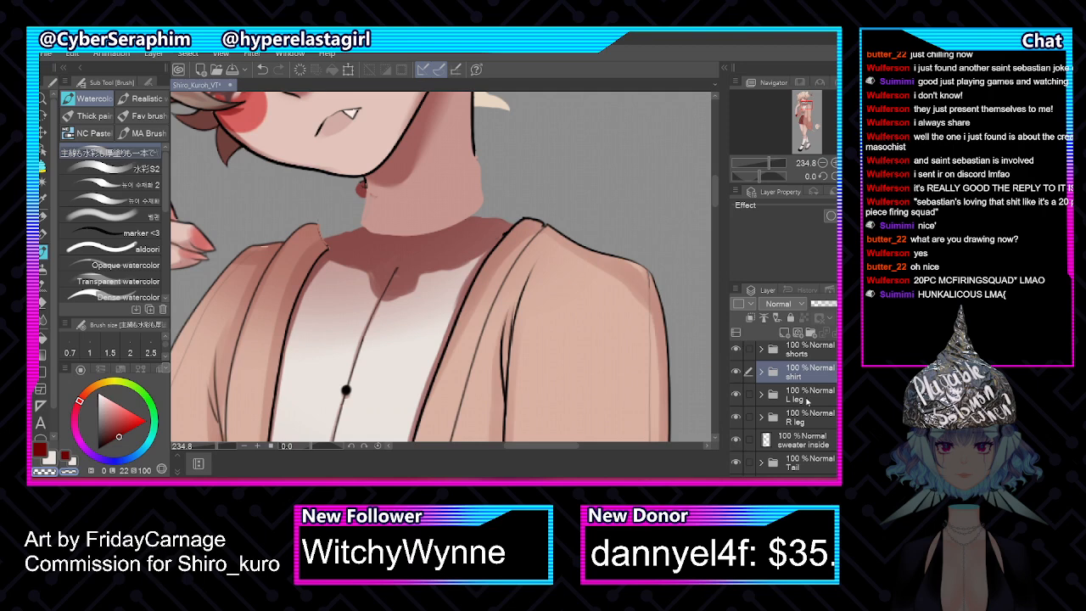
Show the Shirt Collar folder again and compare the neckline with and without it
scroll(808, 402, "down", 5)
scroll(802, 395, "up", 1)
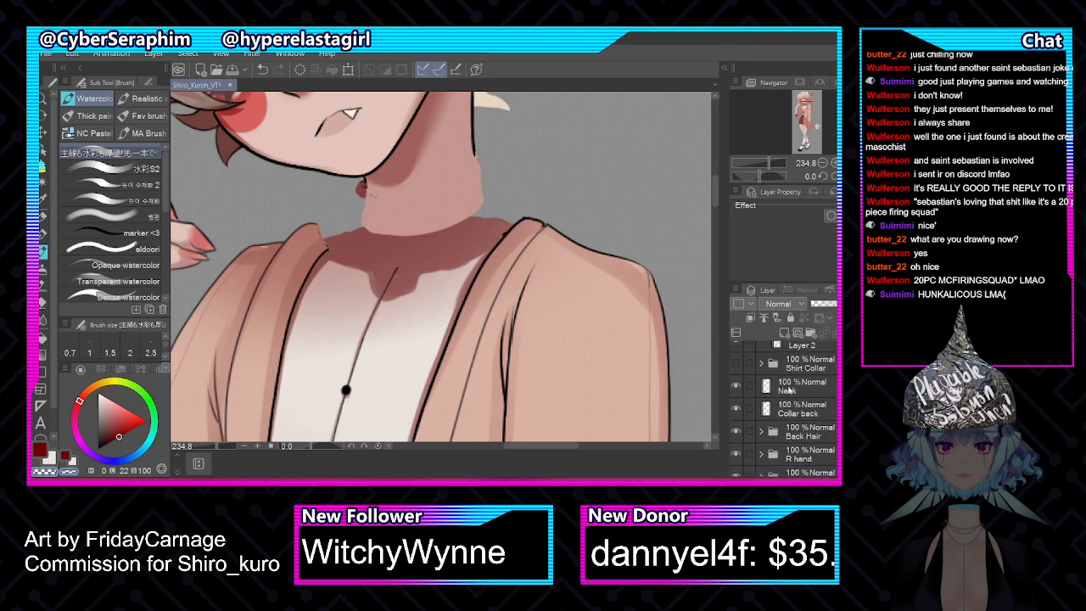
left_click(736, 365)
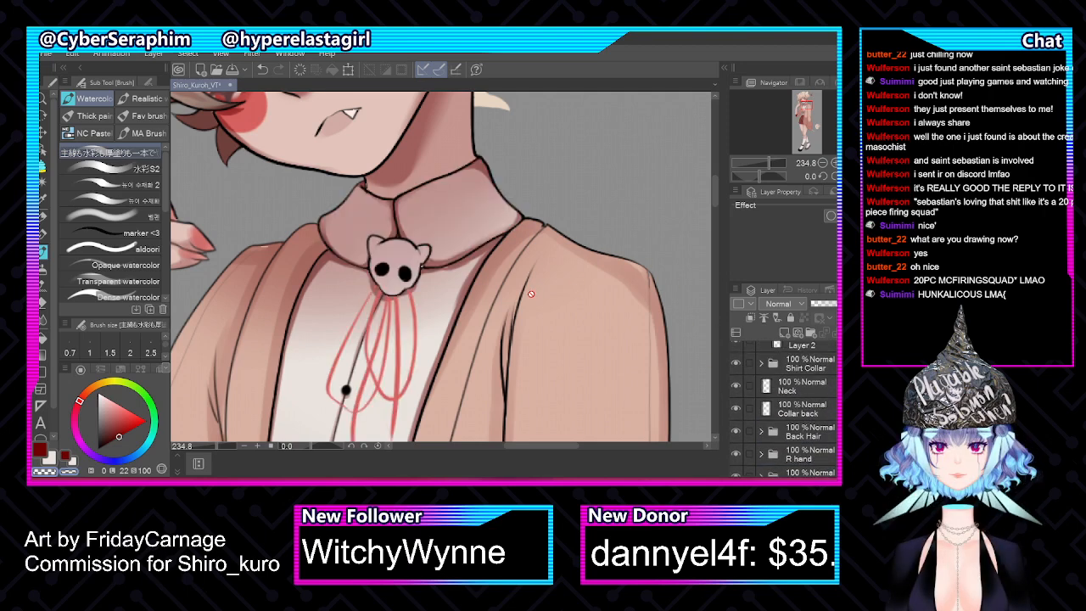
left_click(737, 364)
left_click(736, 365)
Expand the Shirt Collar folder, check the Collar front layer by toggling its visibility, and make that layer active
left_click(769, 367)
scroll(737, 404, "down", 1)
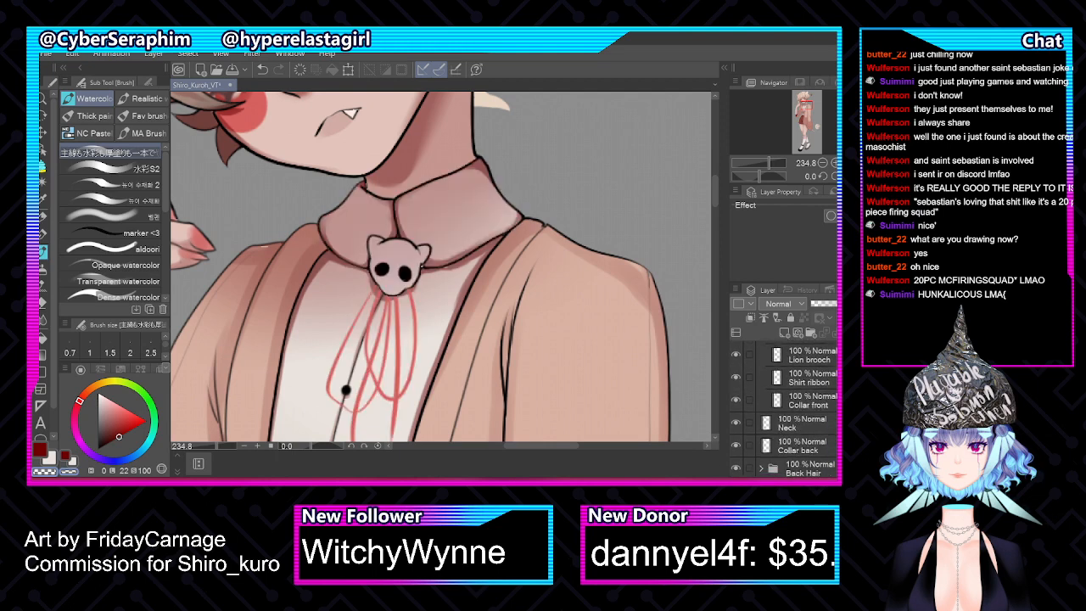
left_click(736, 399)
left_click(738, 398)
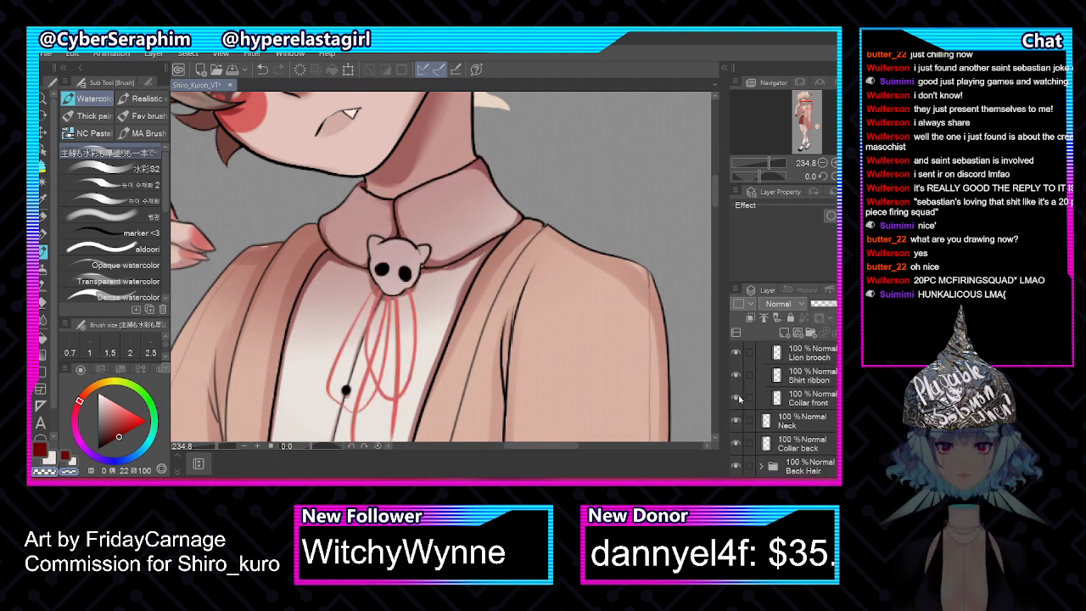
left_click(791, 402)
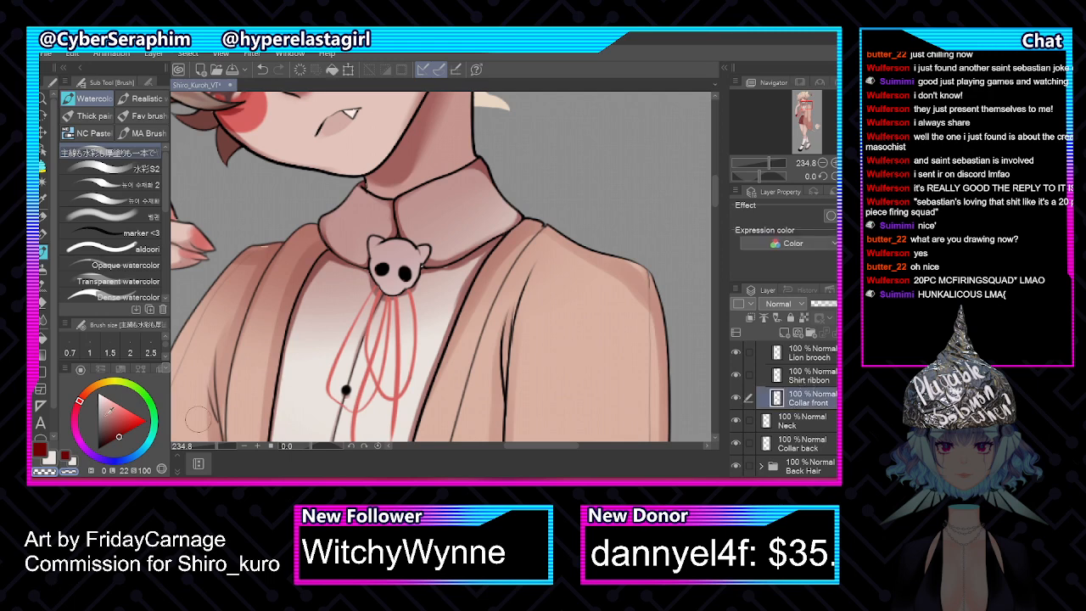
Touch up the skull brooch's outline on the Lion brooch layer with the black line colour
scroll(457, 282, "up", 2)
scroll(457, 282, "up", 1)
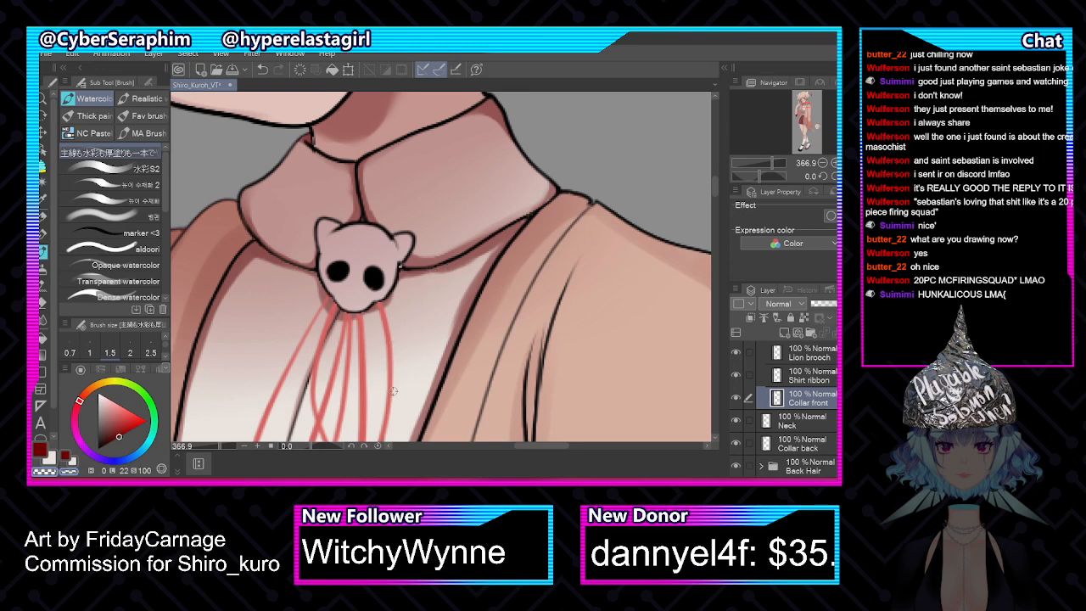
left_click(811, 353)
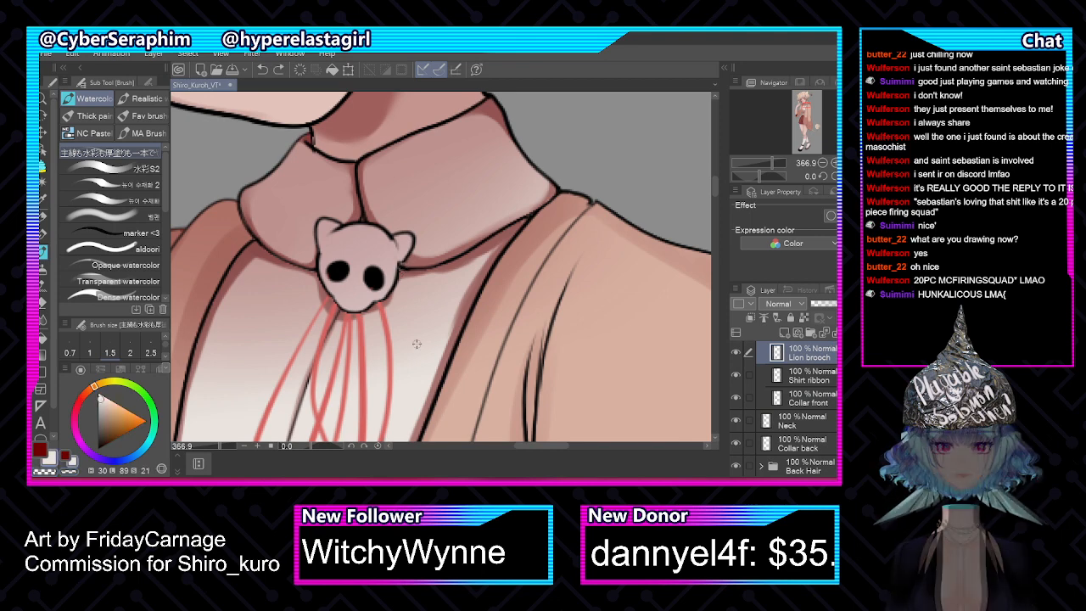
key("x")
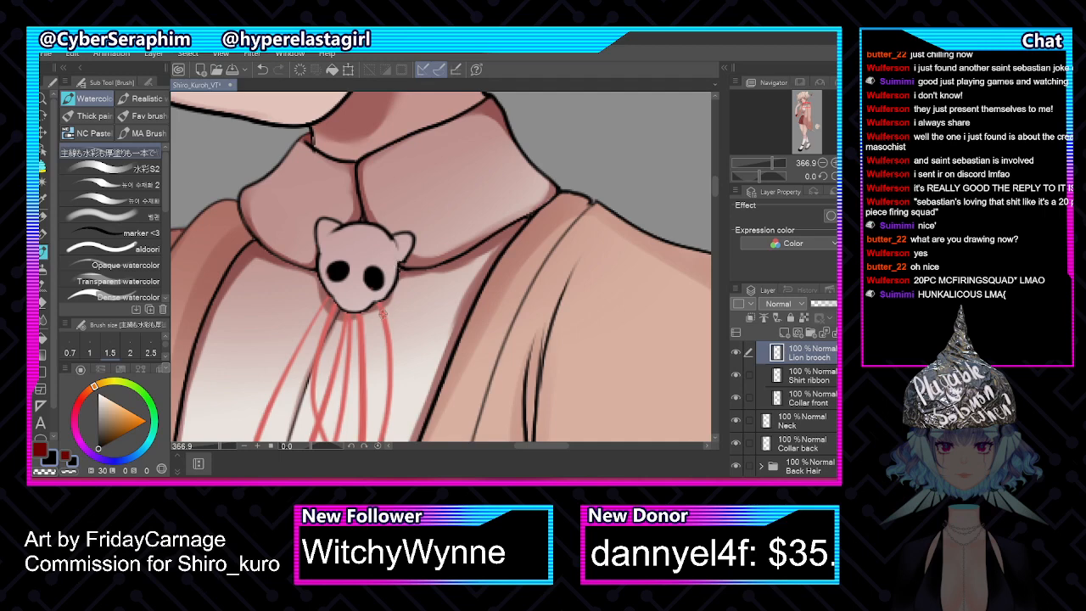
scroll(382, 312, "down", 5)
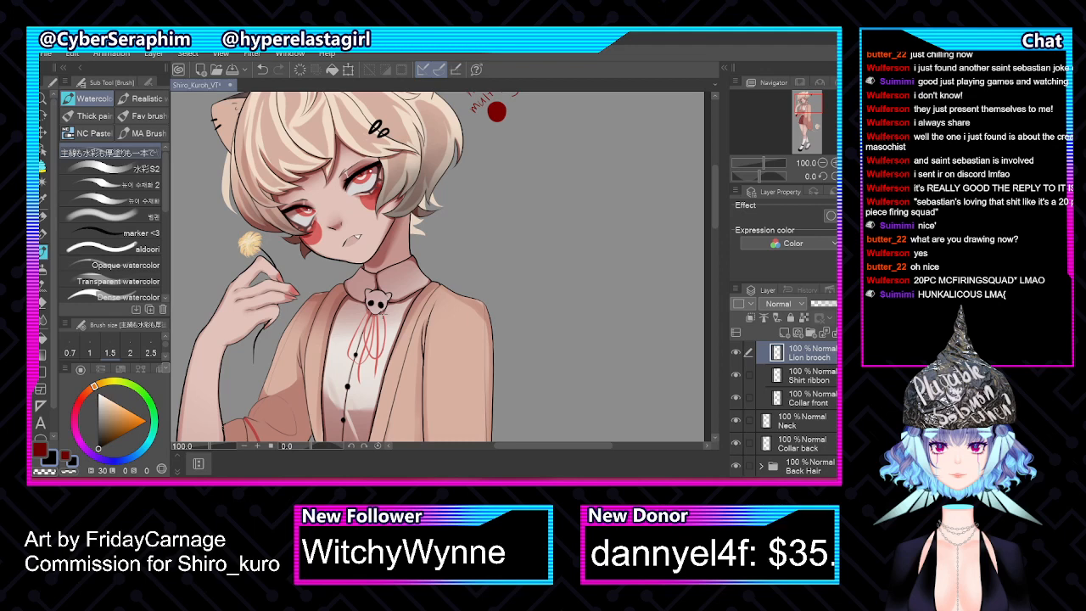
Collapse the Shirt Collar folder, expand the sweater folder and compare the figure with the sweater hidden and shown
left_click_drag(717, 181, 717, 212)
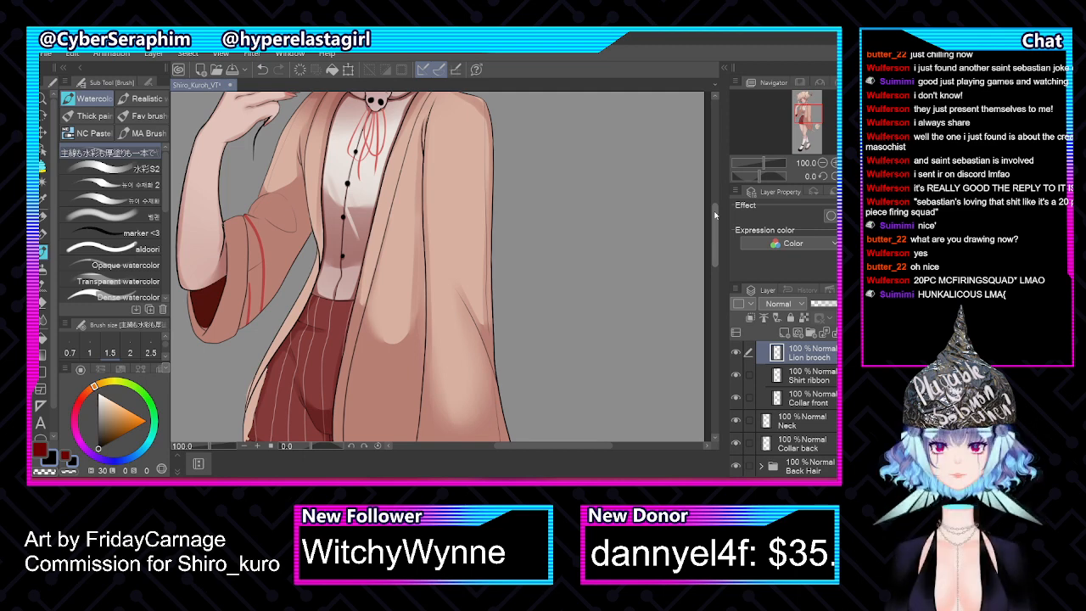
scroll(785, 398, "up", 2)
left_click(762, 419)
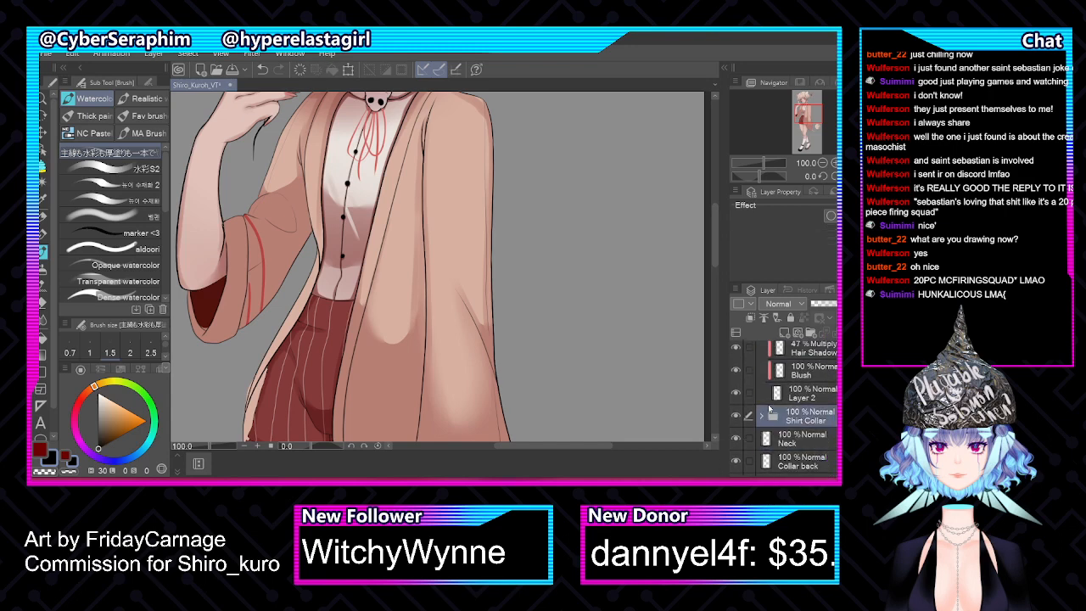
scroll(764, 408, "down", 8)
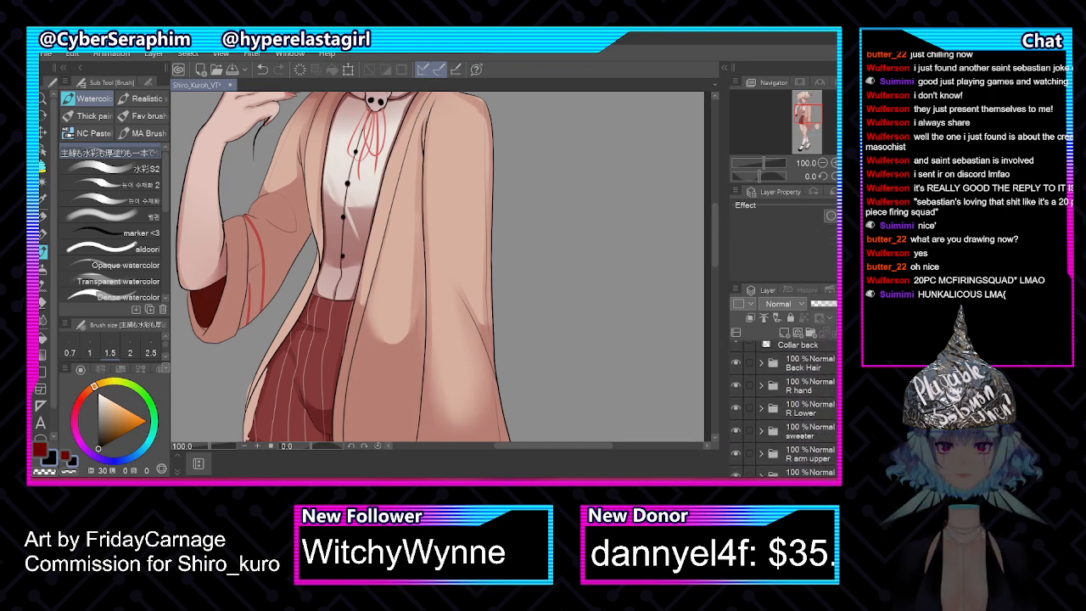
left_click(762, 404)
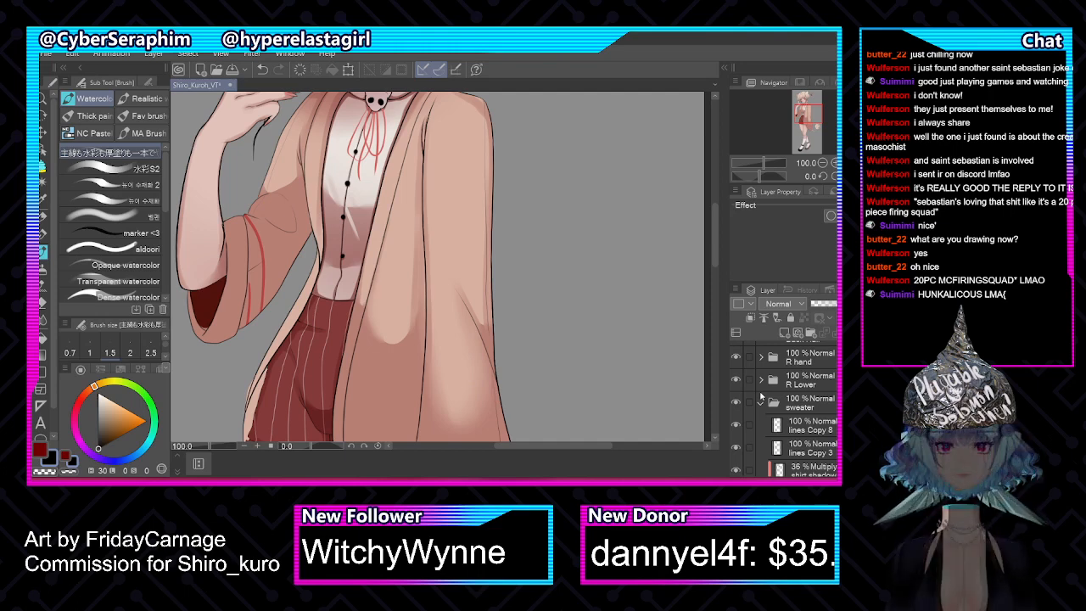
scroll(288, 256, "down", 2)
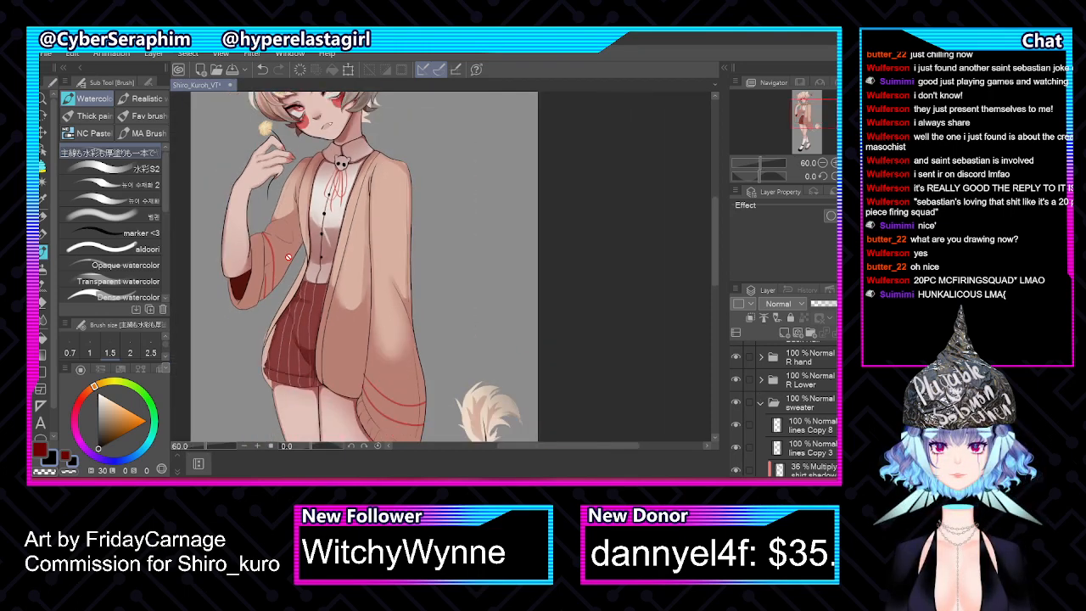
left_click(736, 403)
left_click(737, 405)
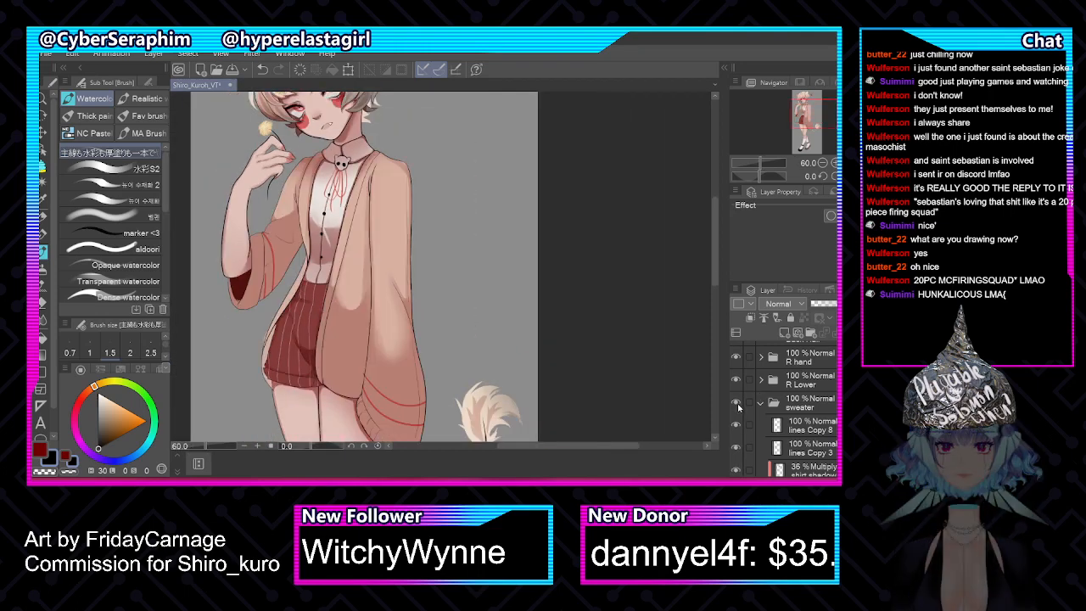
left_click(736, 405)
left_click(736, 405)
scroll(784, 407, "up", 1)
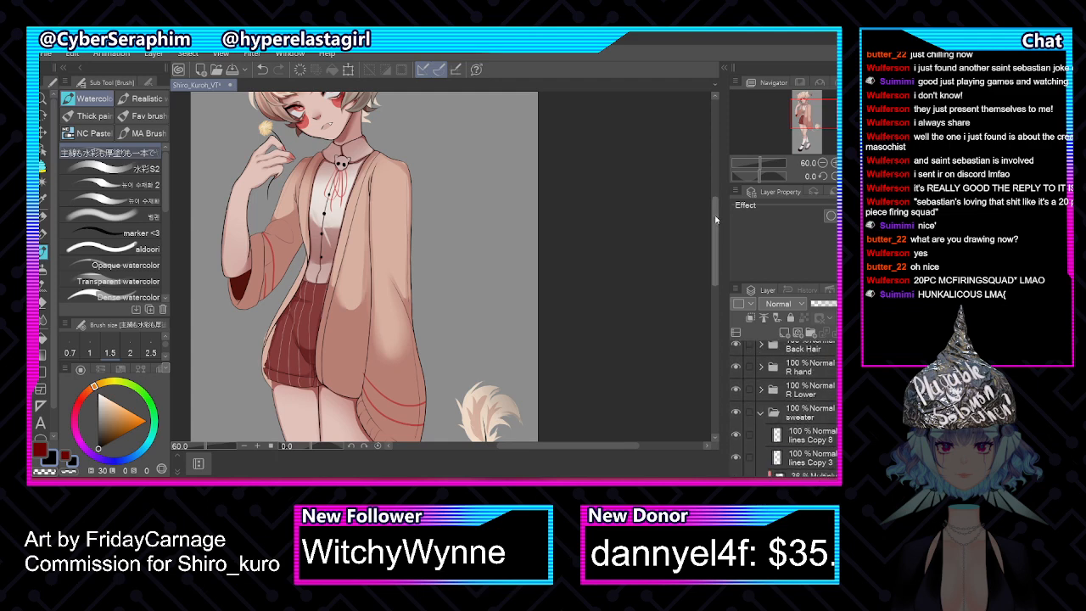
scroll(513, 253, "down", 1)
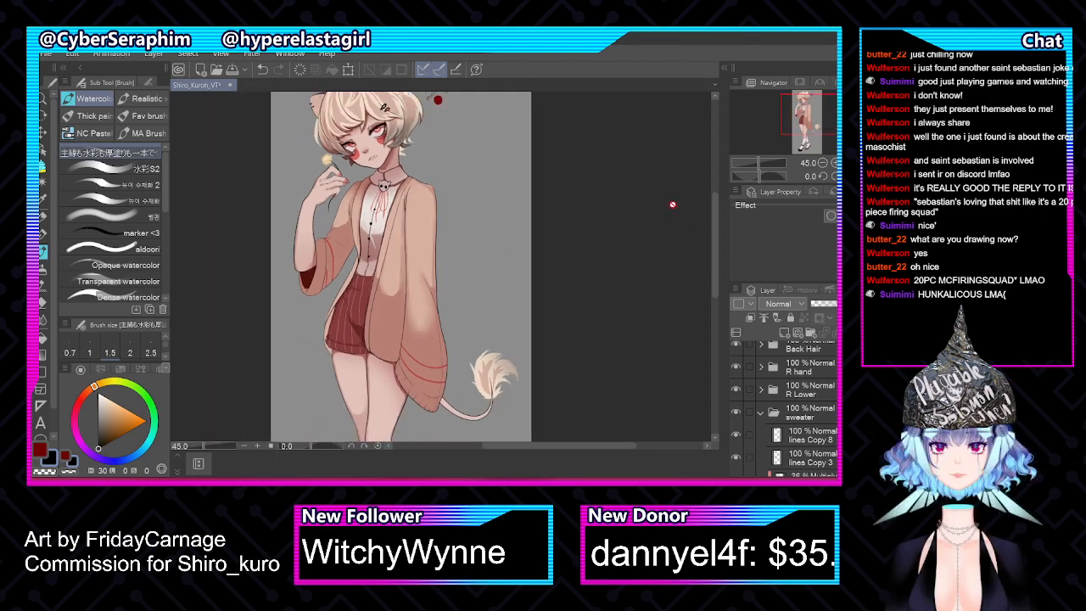
Lasso the sweater half on the character's left and select the sweater folder's layers from lines Copy 8 through Layer11
key("m")
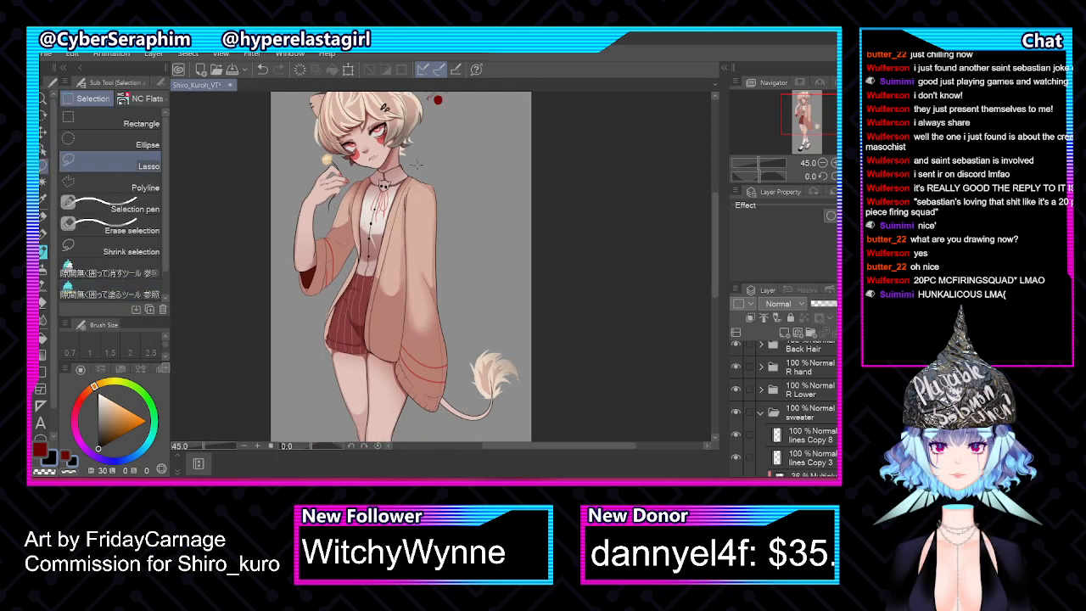
mouse_move(415, 166)
left_mouse_down()
mouse_move(374, 246)
mouse_move(361, 314)
mouse_move(442, 435)
mouse_move(425, 151)
left_mouse_up()
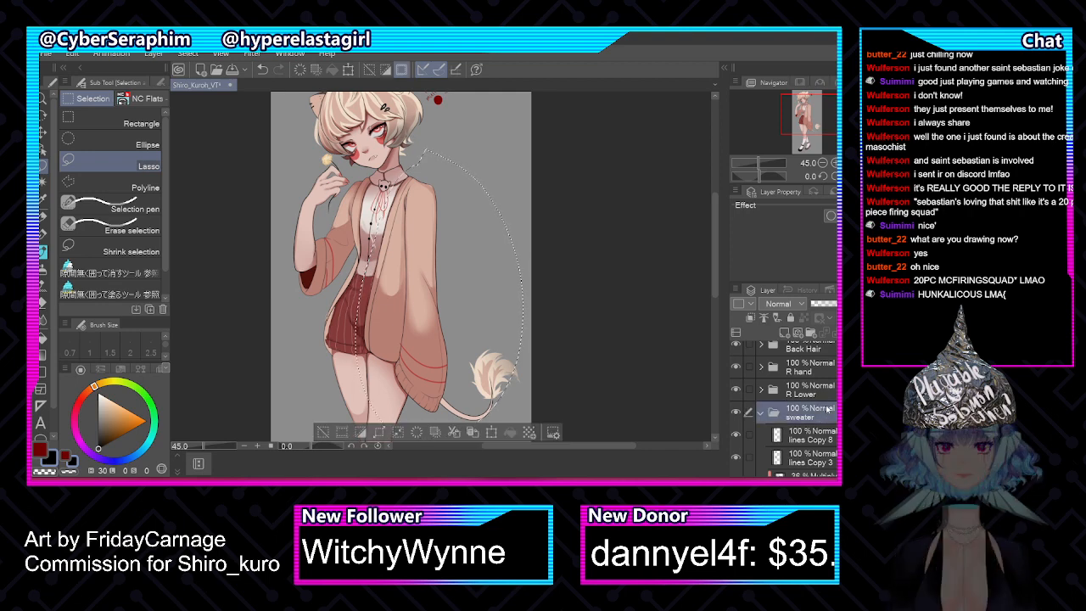
left_click(810, 435)
scroll(785, 408, "down", 5)
scroll(785, 407, "up", 2)
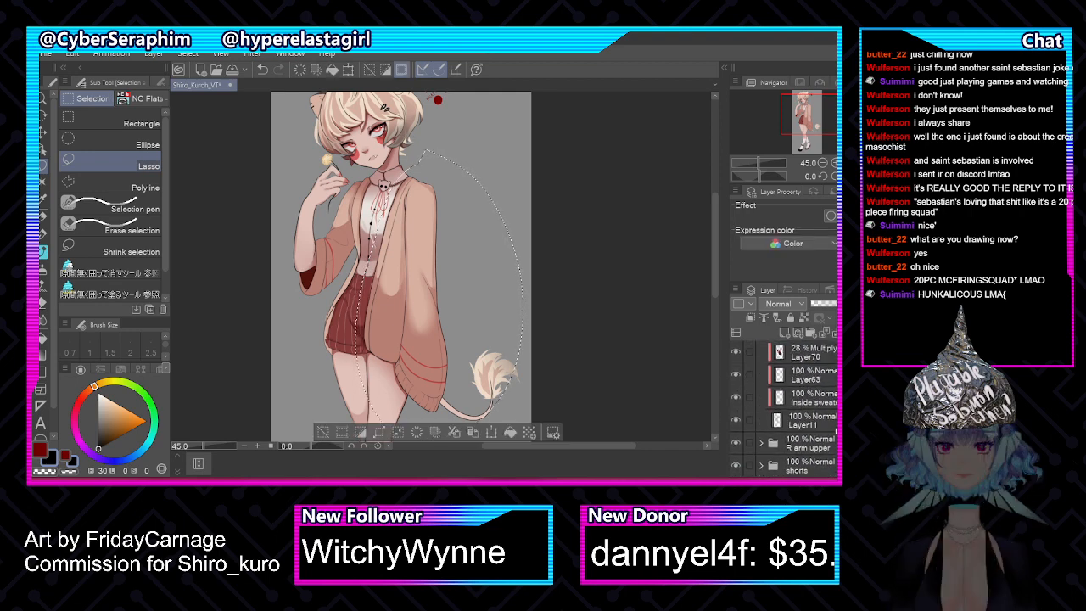
left_click(806, 420, "shift")
Create a new layer folder directly above the sweater folder and name it Sweater L
scroll(806, 407, "up", 4)
left_click(806, 430)
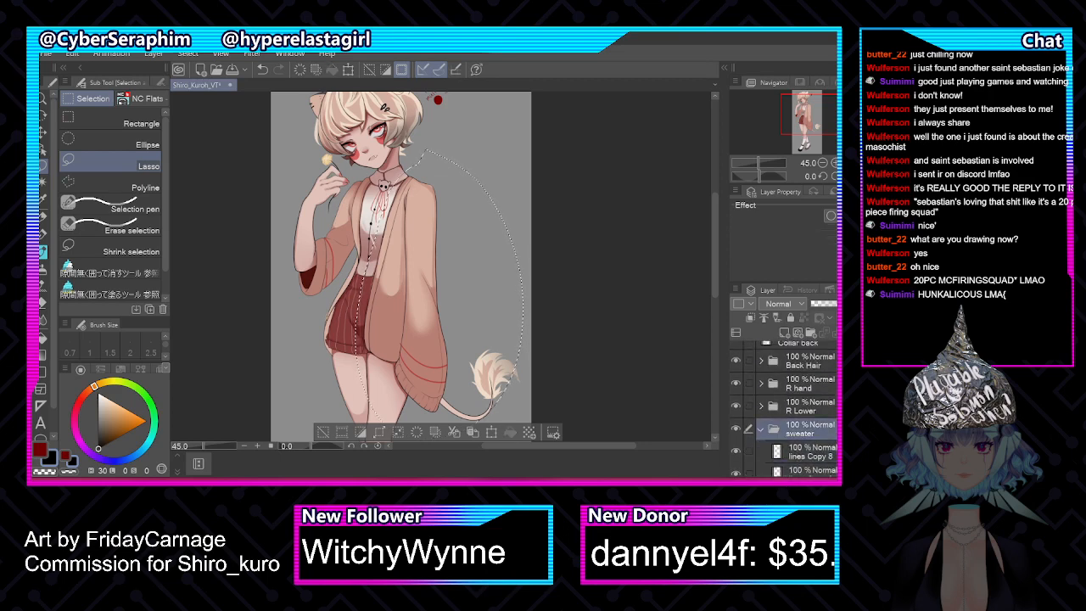
left_click(811, 332)
double_click(801, 435)
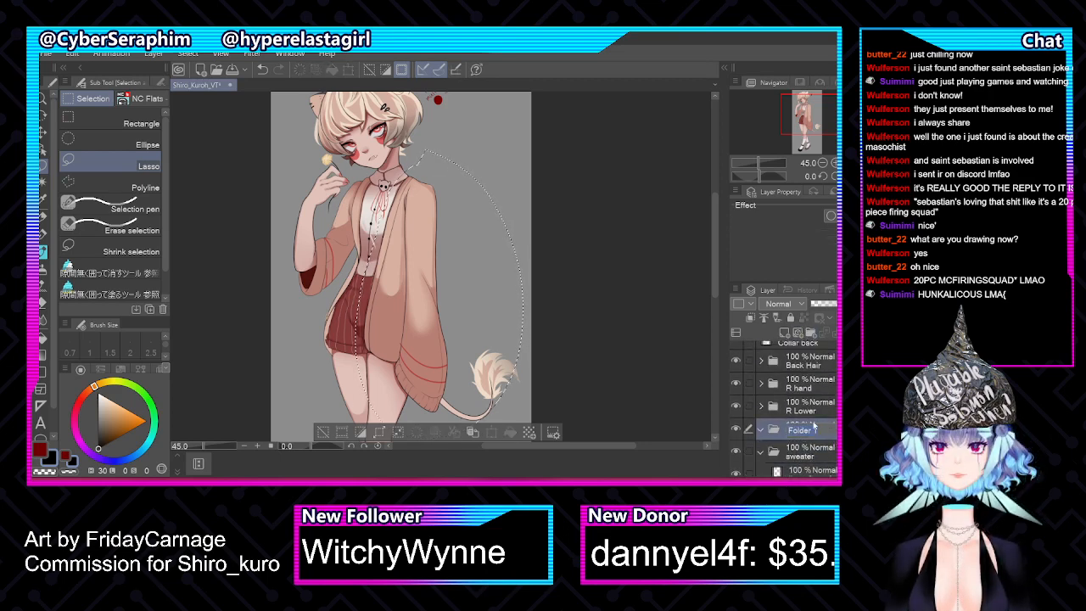
type("Sw")
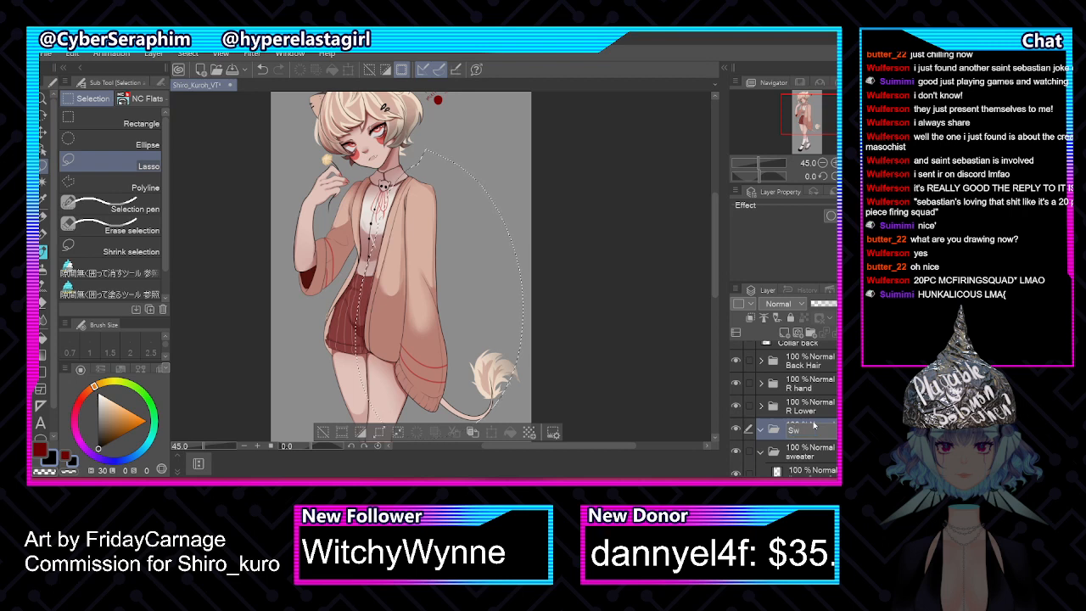
type("eater L")
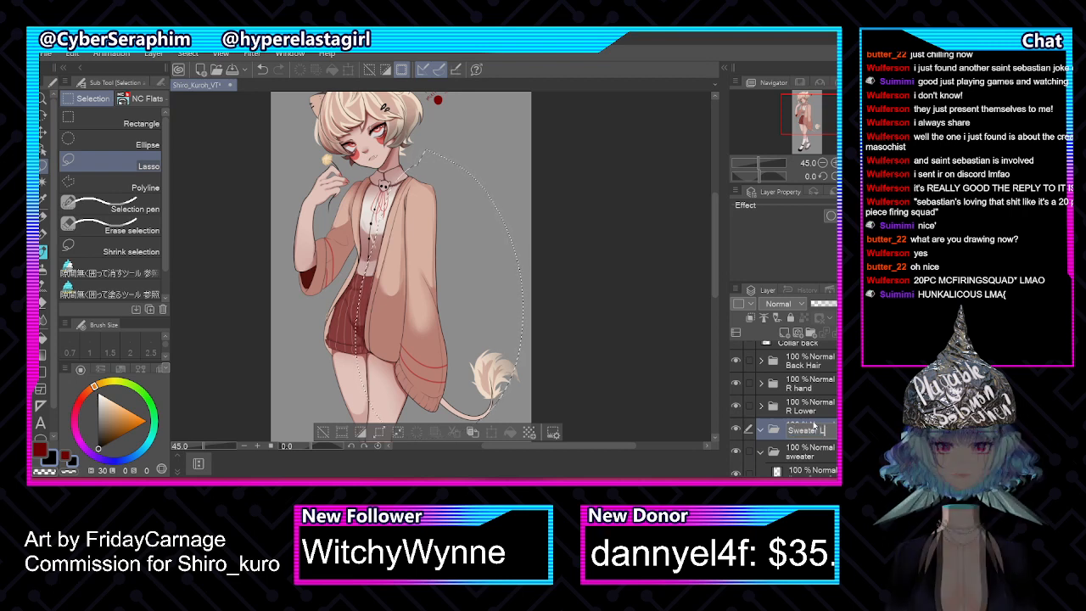
key("Return")
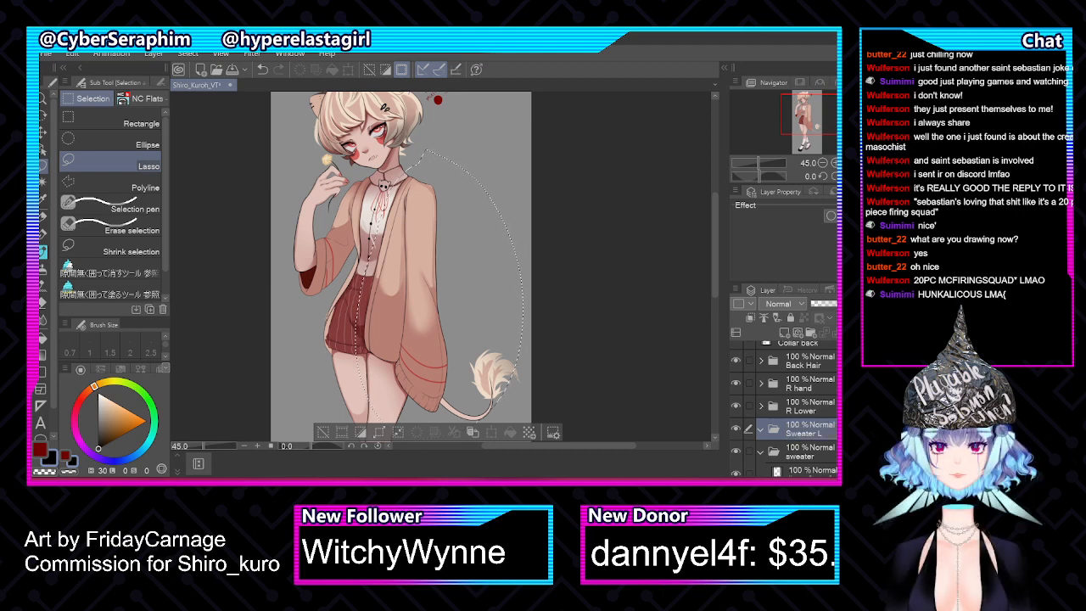
Try to paste the copied sweater artwork into the Sweater L folder and undo the paste
key("ctrl+v")
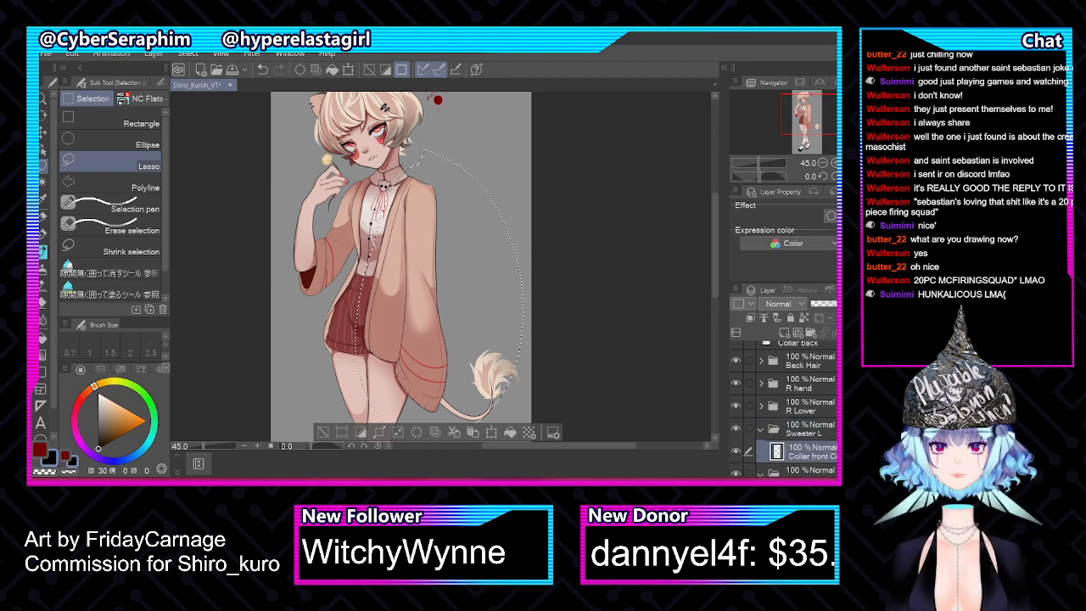
scroll(785, 407, "down", 3)
key("ctrl+z")
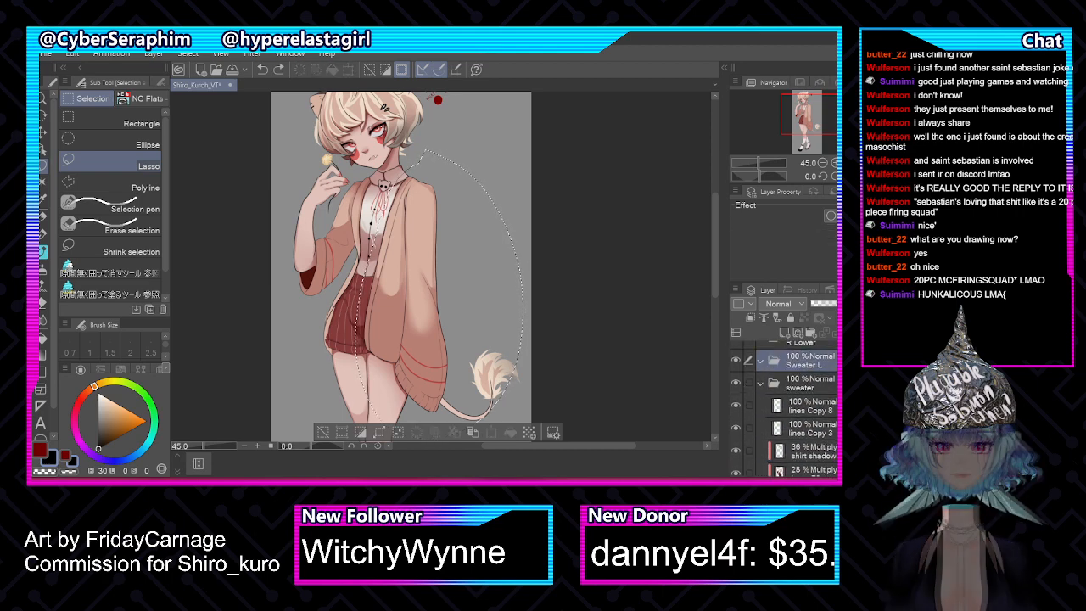
Delete the lassoed sweater half from the sweater folder's layers, lines Copy 8 through Layer11
left_click(828, 409)
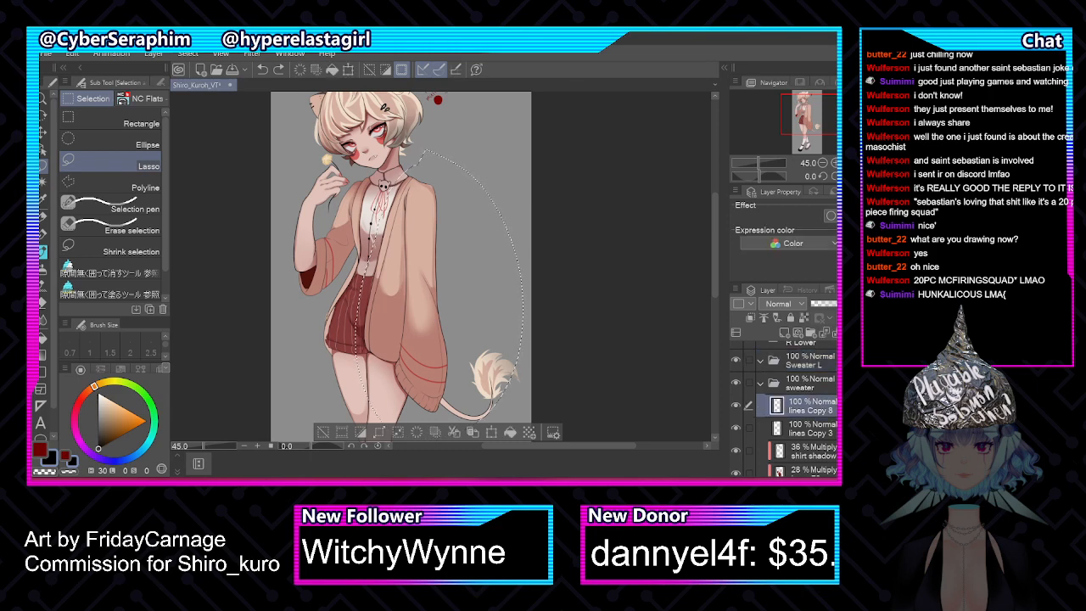
scroll(785, 407, "down", 5)
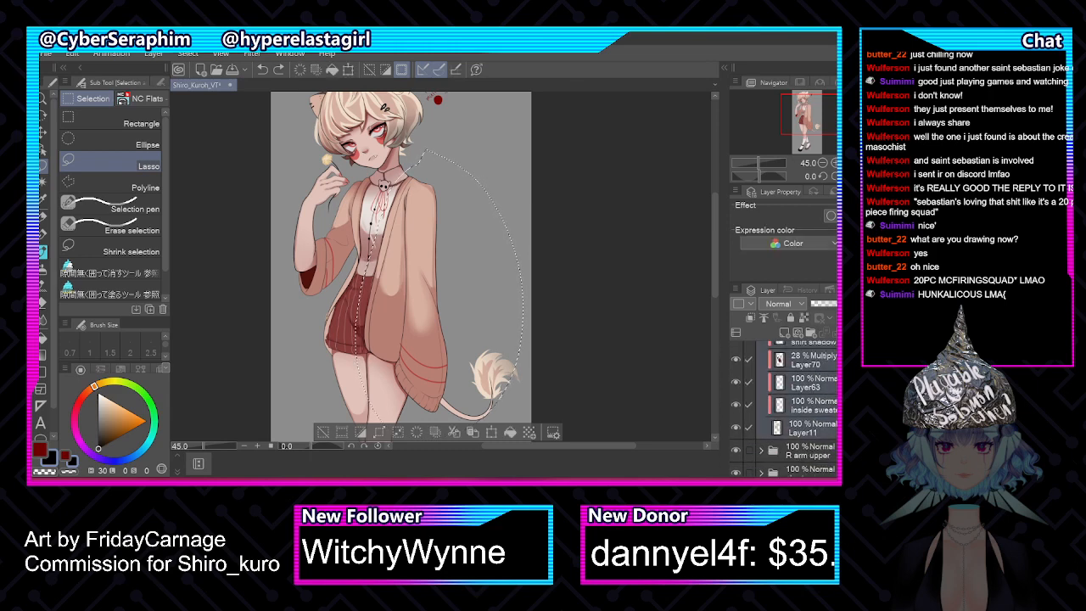
key("Delete")
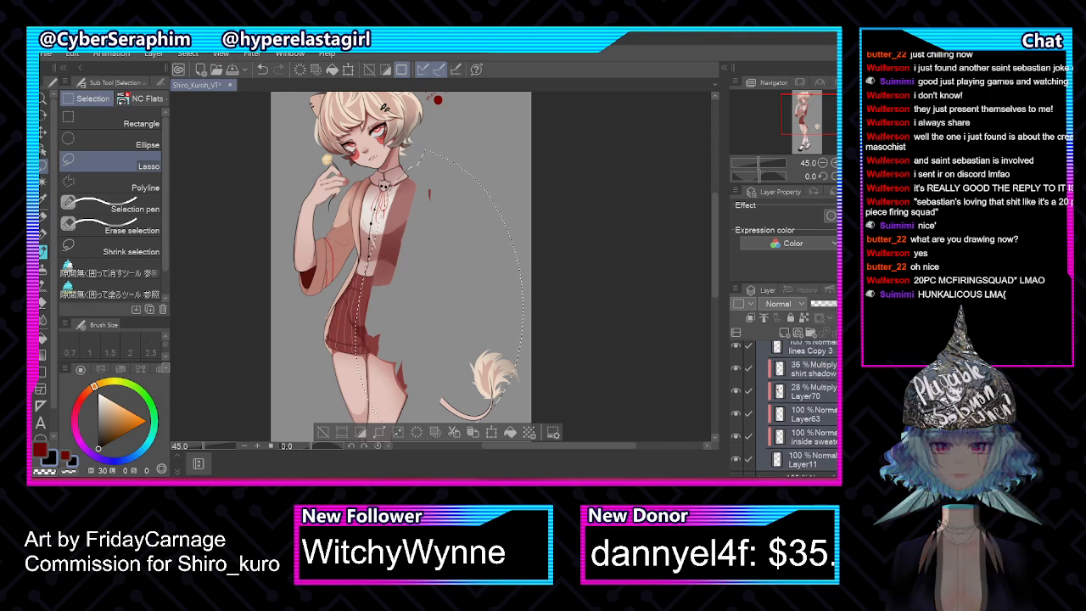
Paste the copied sweater artwork into the Sweater L folder and clear the selection
scroll(785, 407, "up", 5)
scroll(785, 407, "up", 1)
left_click(802, 363)
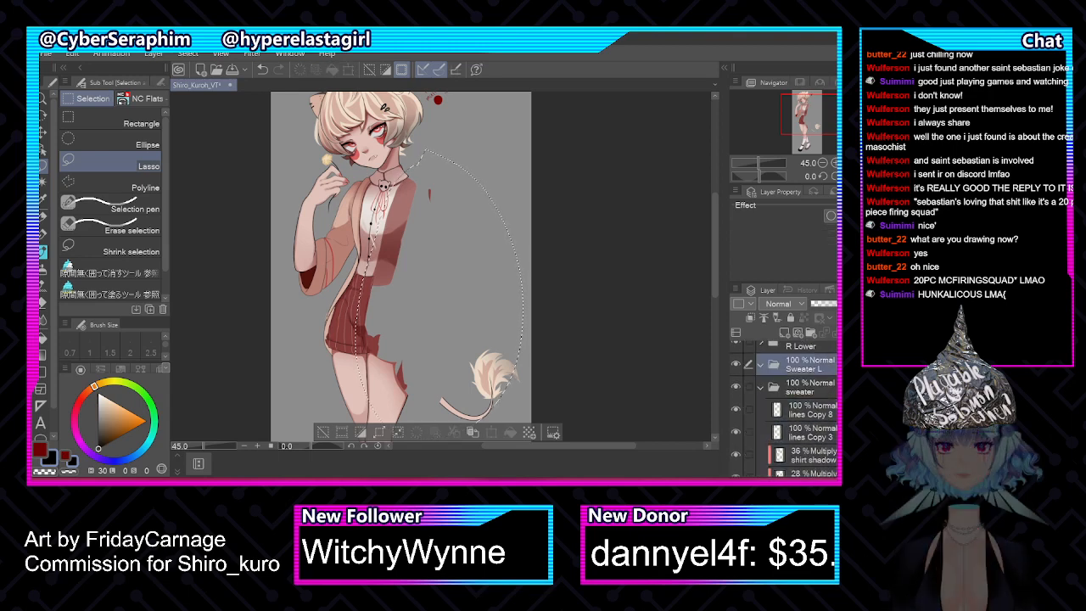
key("ctrl+v")
key("ctrl+d")
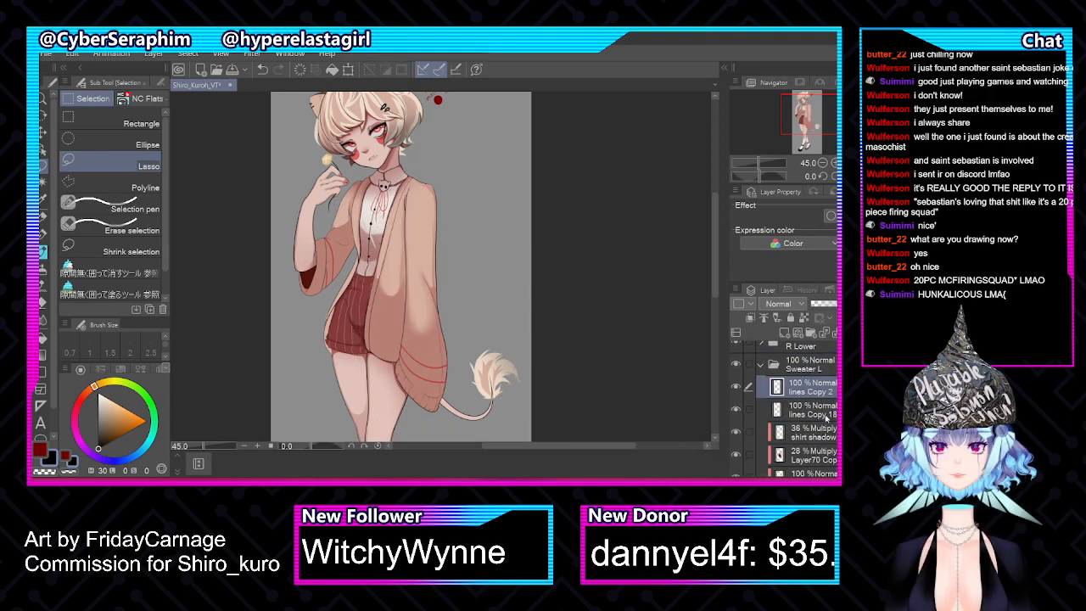
Collapse the Sweater L and sweater folders and rename the original sweater folder Sweater R
left_click(761, 364)
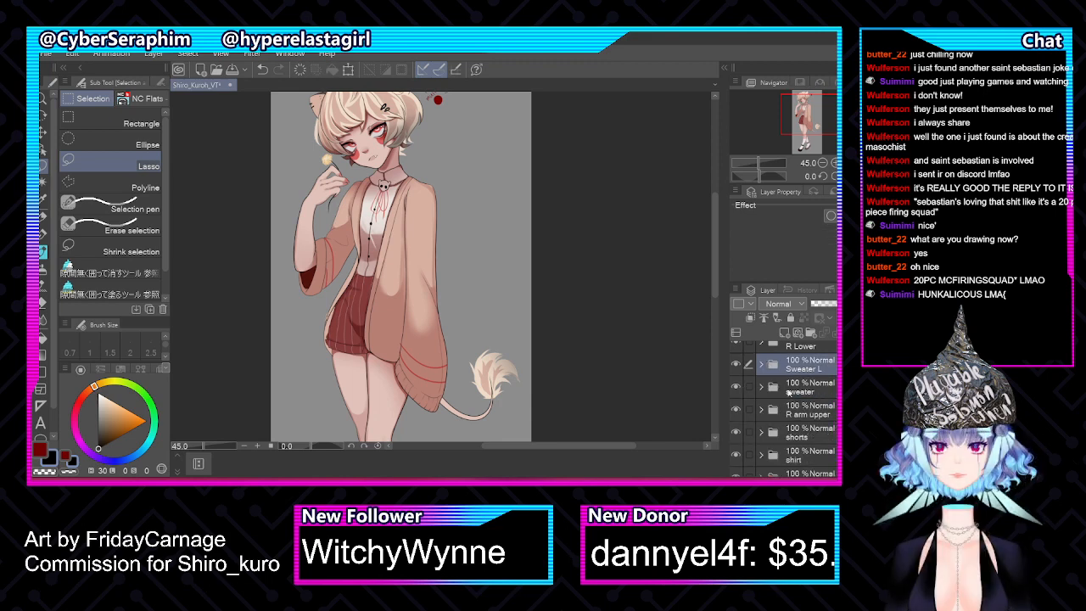
left_click(802, 394)
double_click(801, 389)
type("S")
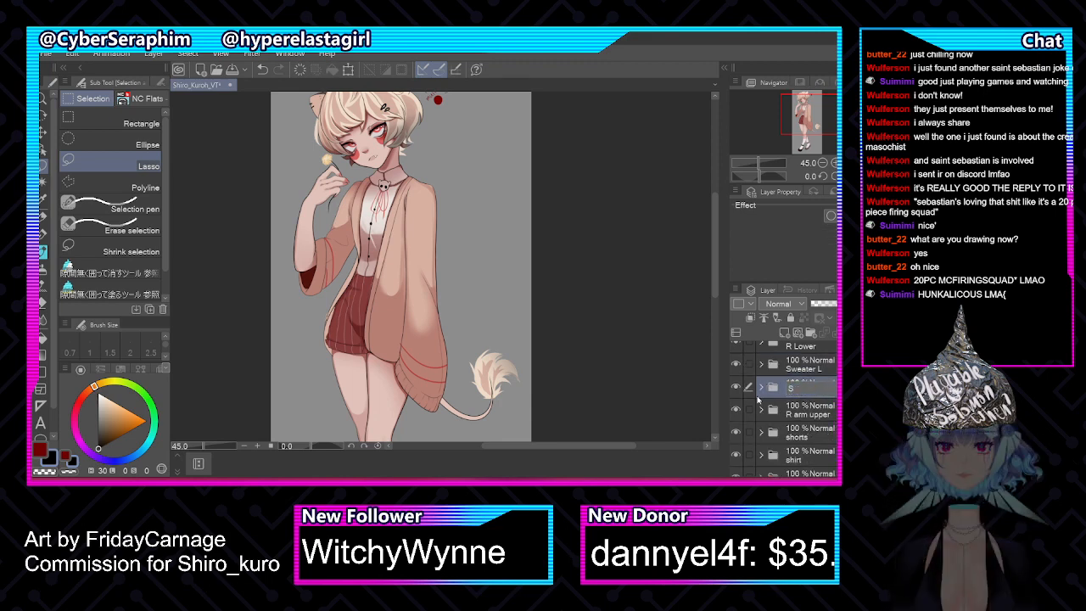
type("weater R")
key("Return")
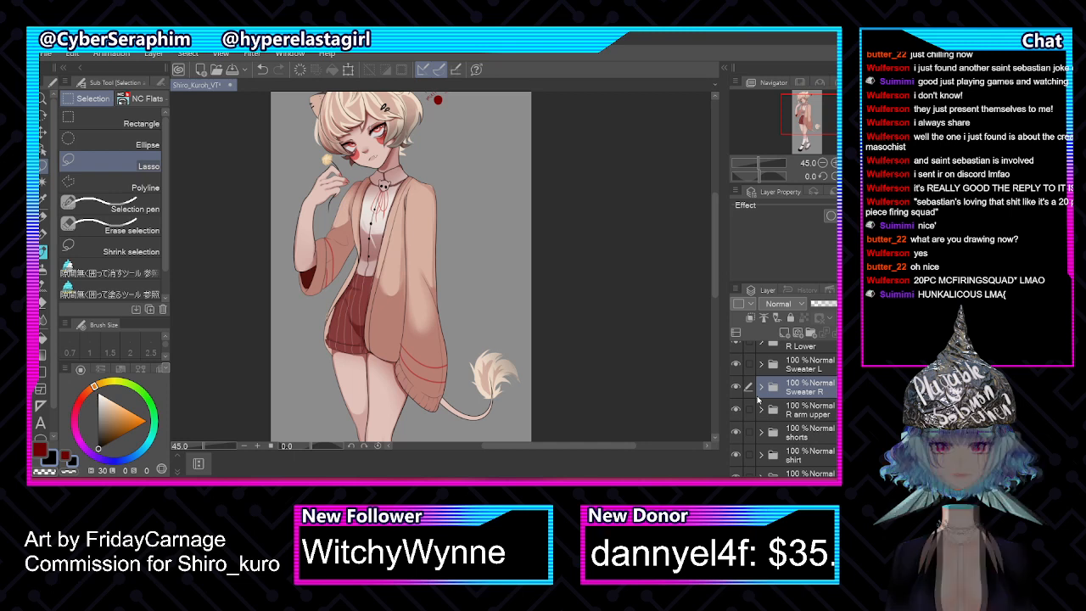
Mirror the canvas view, compare the figure with Sweater R hidden and shown, and expand the R arm upper folder
key("h")
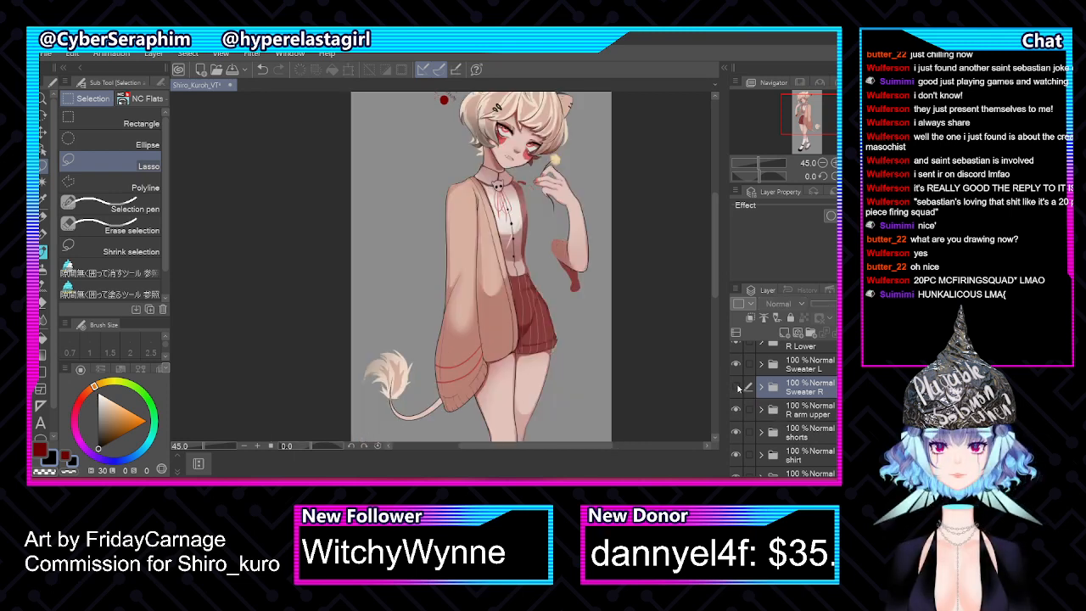
left_click(761, 411)
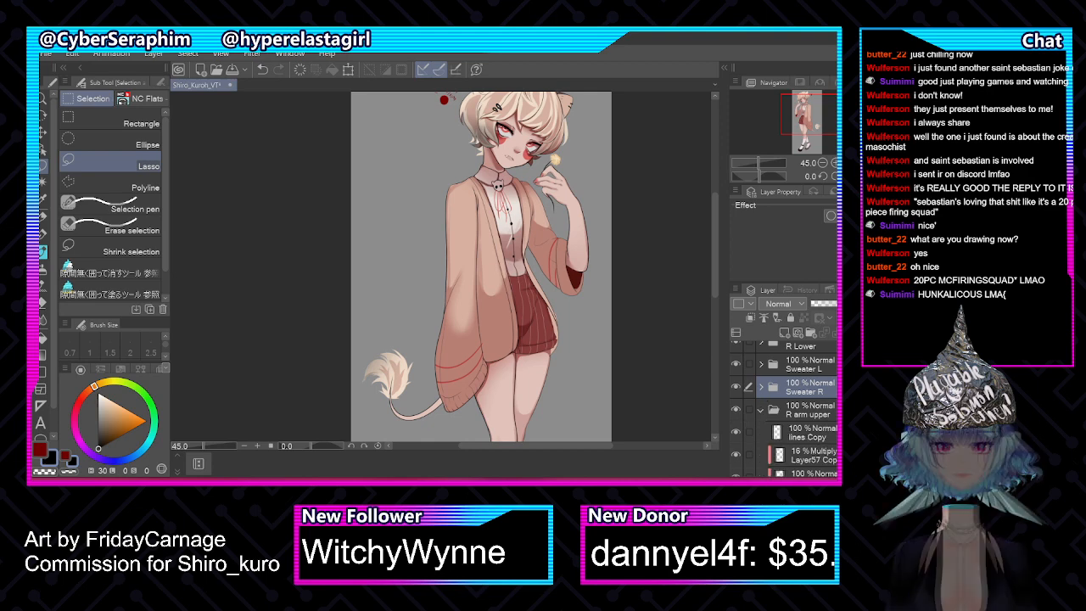
scroll(543, 290, "up", 4)
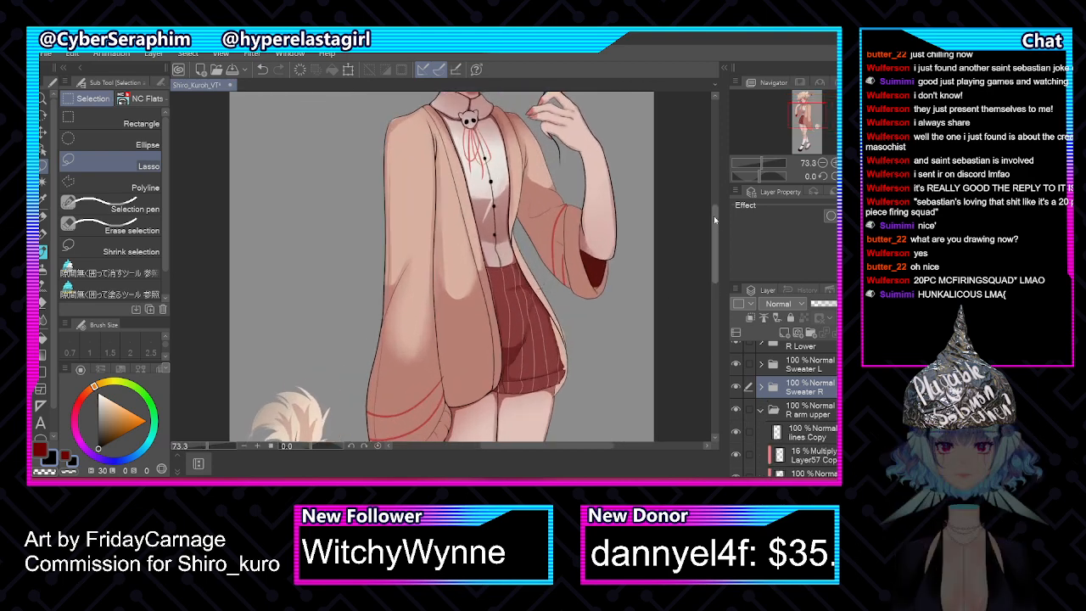
mouse_move(714, 216)
left_mouse_down()
mouse_move(714, 236)
mouse_move(704, 225)
left_mouse_up()
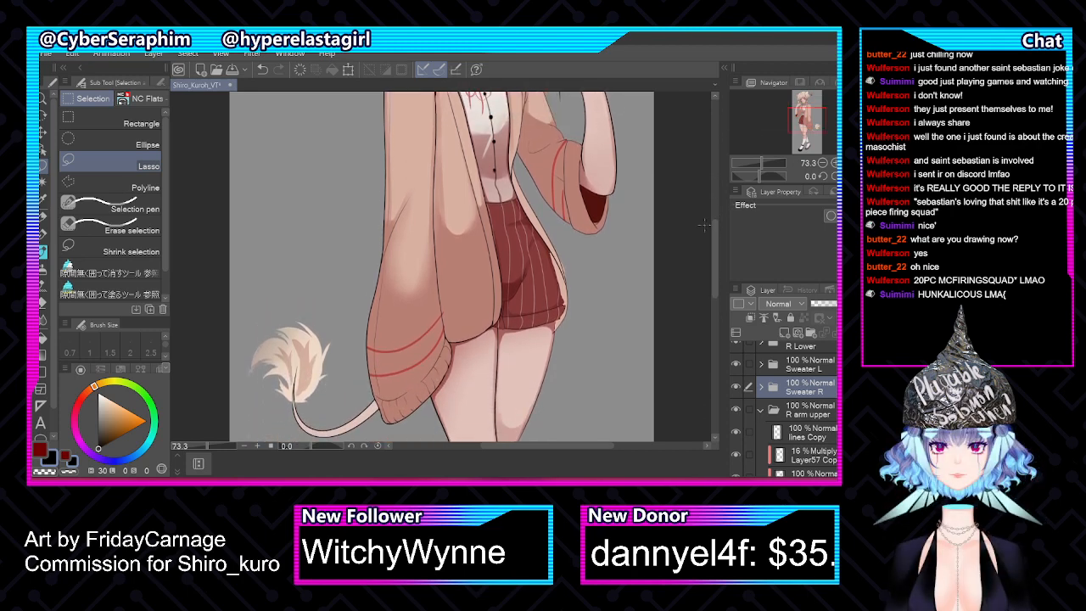
key("ctrl+0")
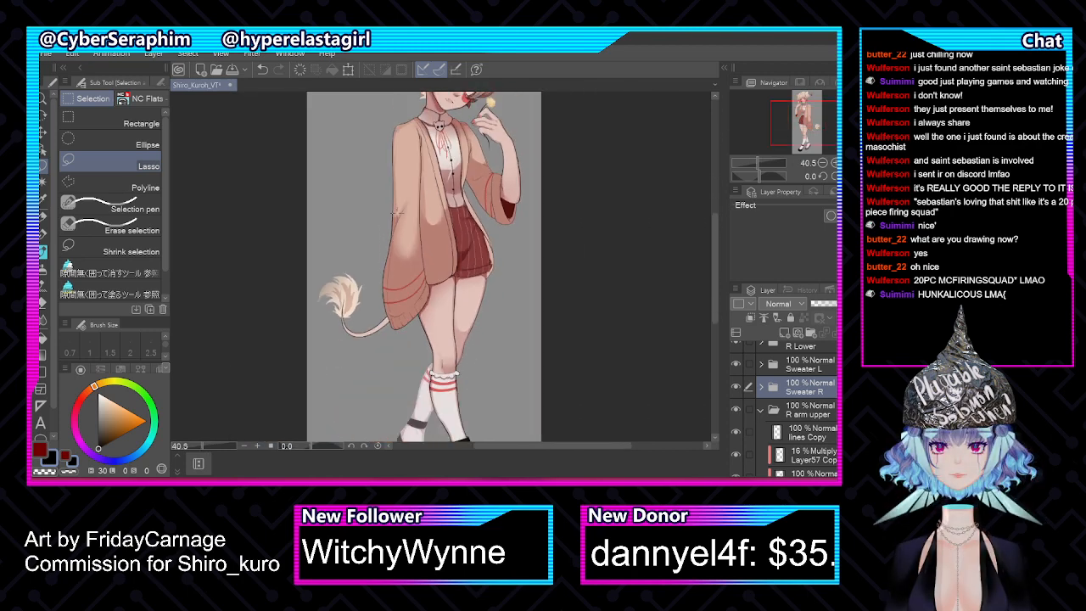
Paint a selection with the Selection pen along the upper sleeve seam, over the shoulder on the character's left
left_click(127, 207)
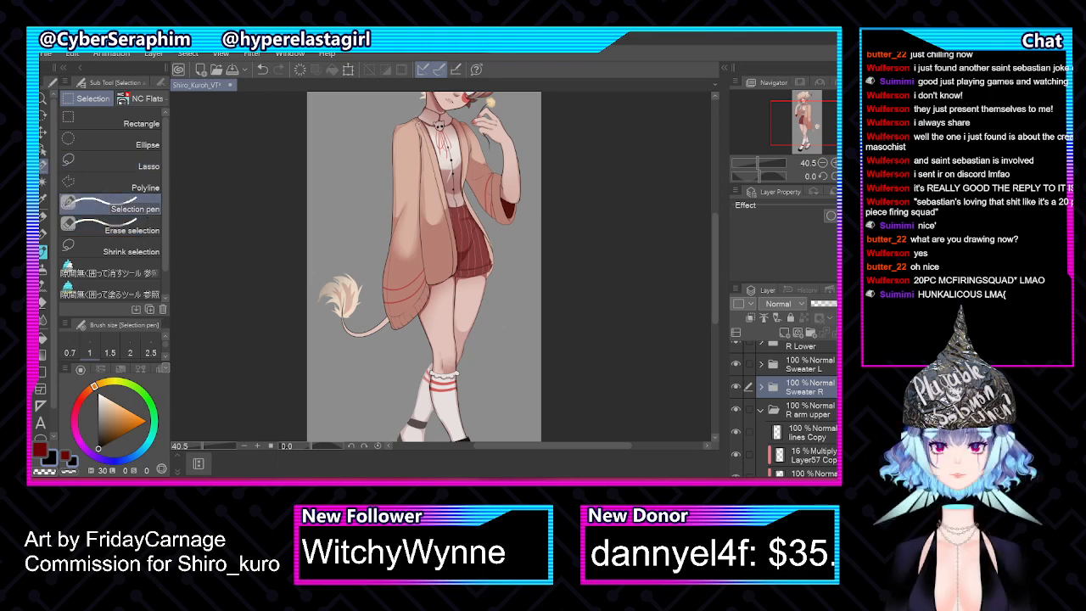
key("h")
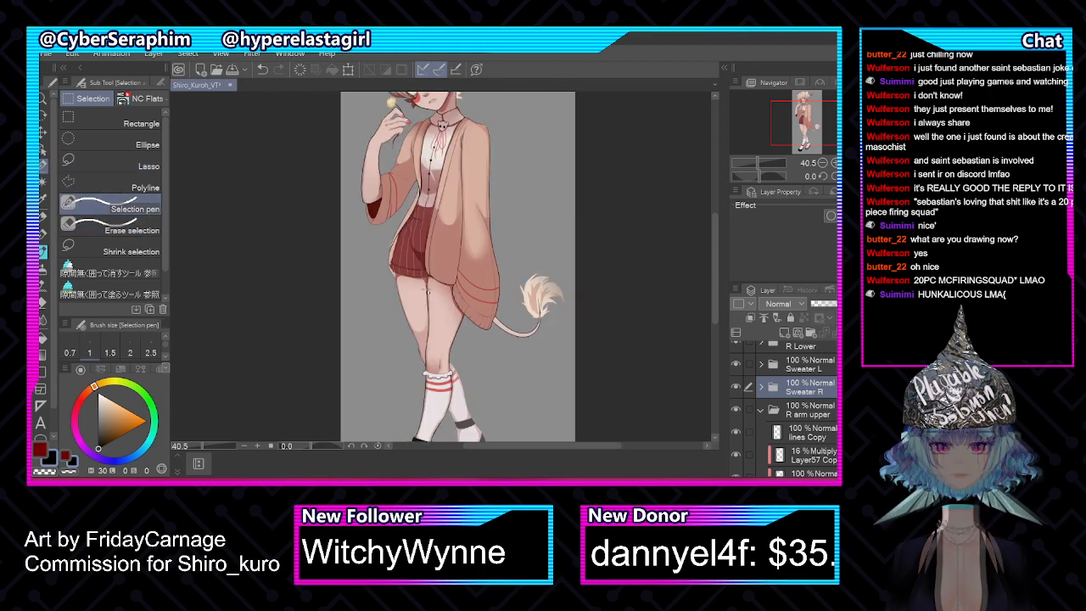
scroll(495, 153, "up", 3)
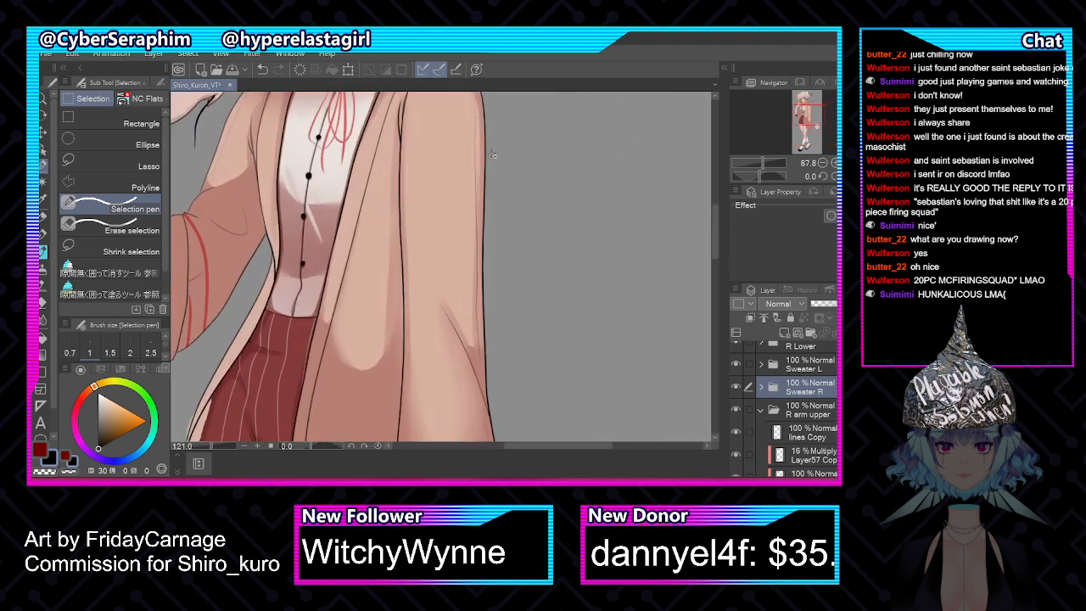
scroll(492, 154, "up", 1)
left_click_drag(717, 217, 717, 202)
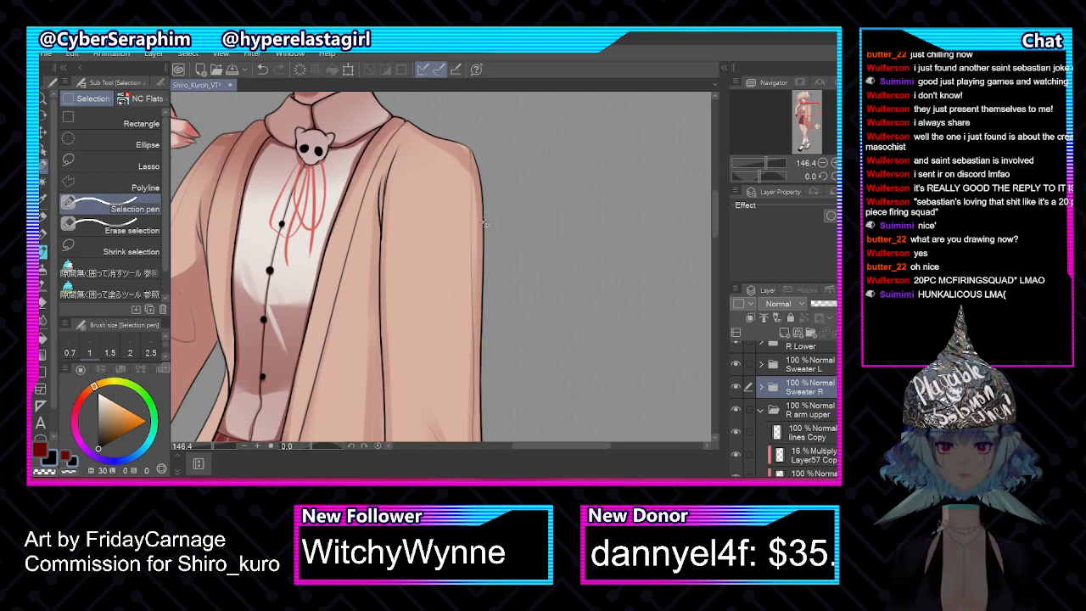
scroll(470, 224, "down", 1)
scroll(412, 201, "up", 1)
scroll(411, 201, "up", 1)
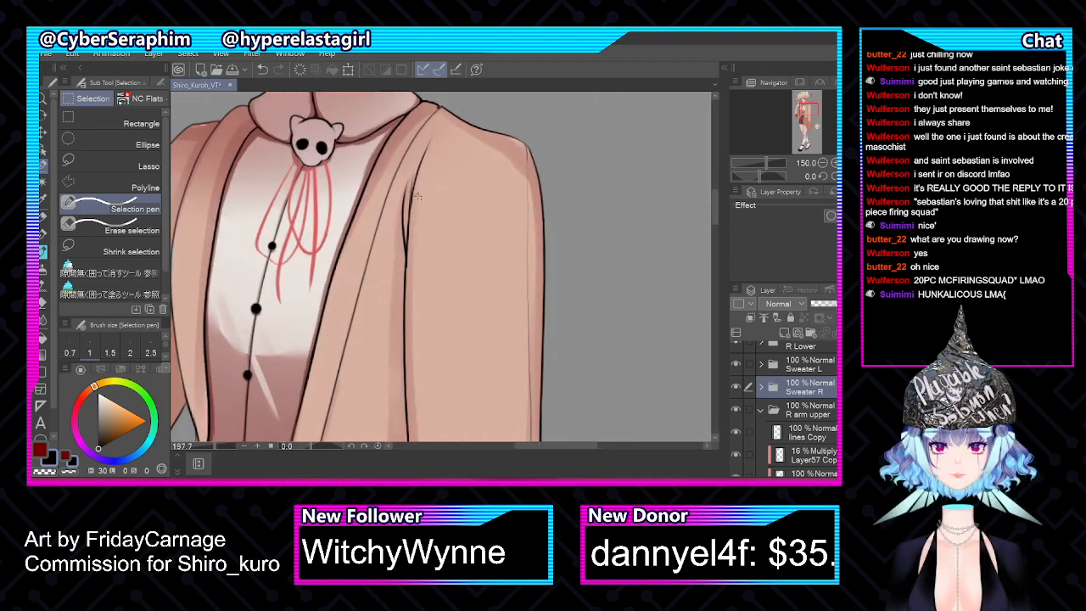
key("h")
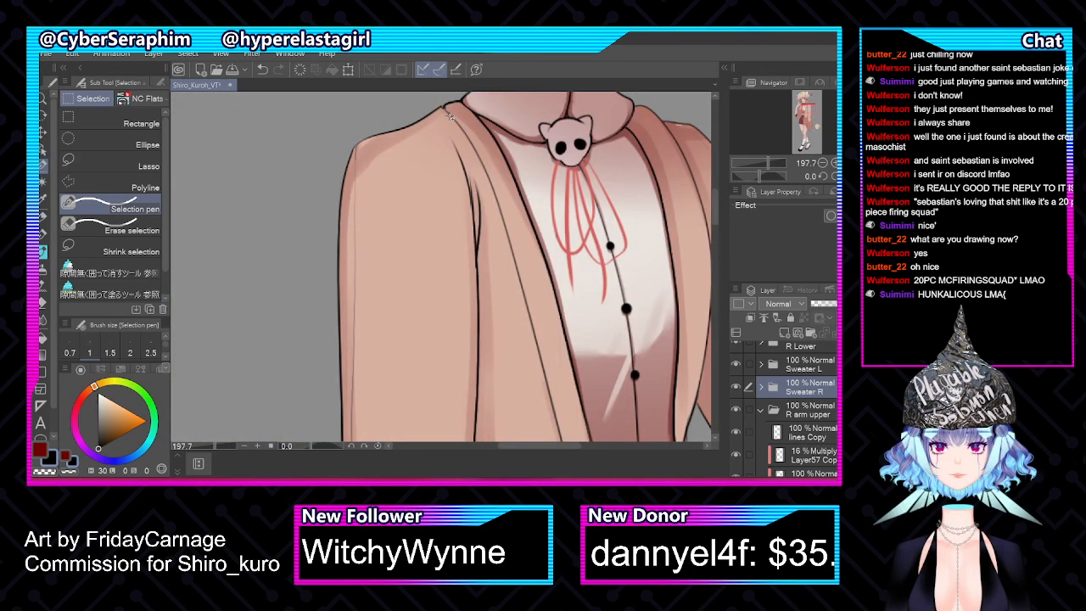
key("h")
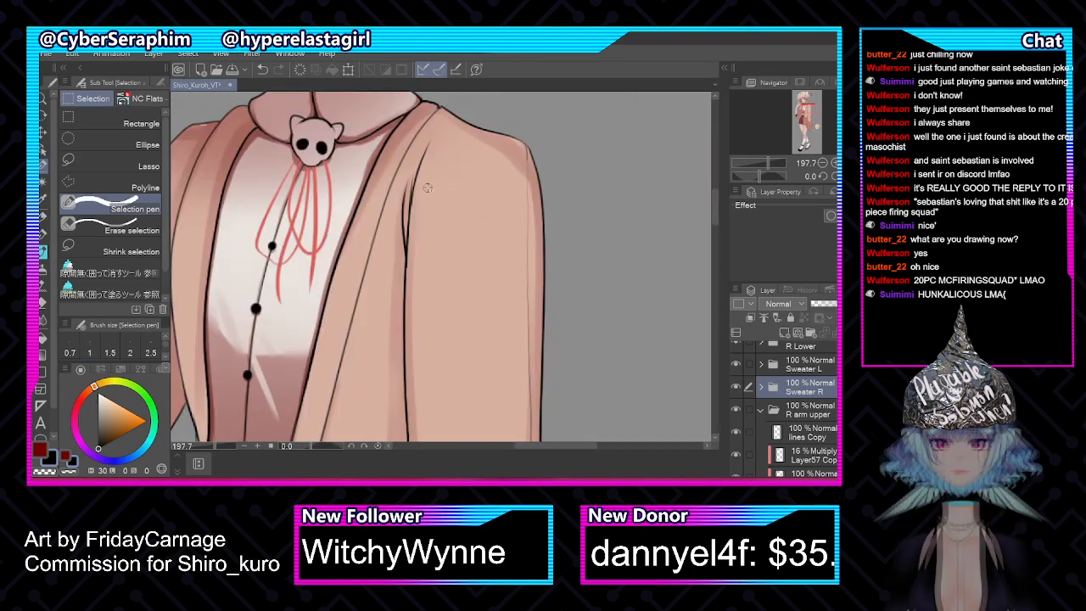
left_click_drag(716, 204, 716, 198)
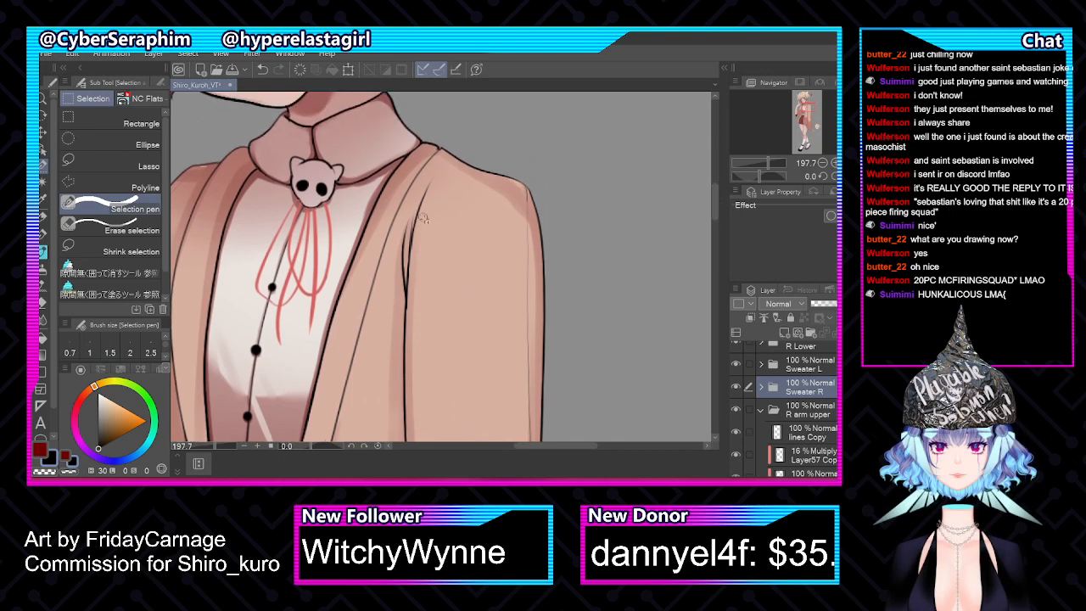
left_click_drag(420, 217, 422, 211)
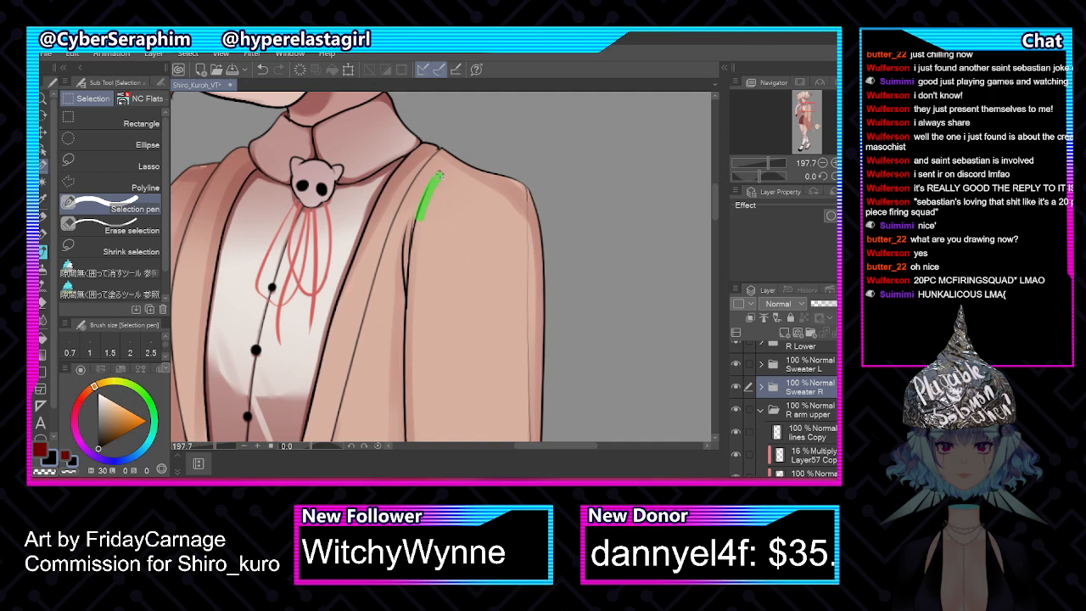
left_click_drag(440, 175, 481, 146)
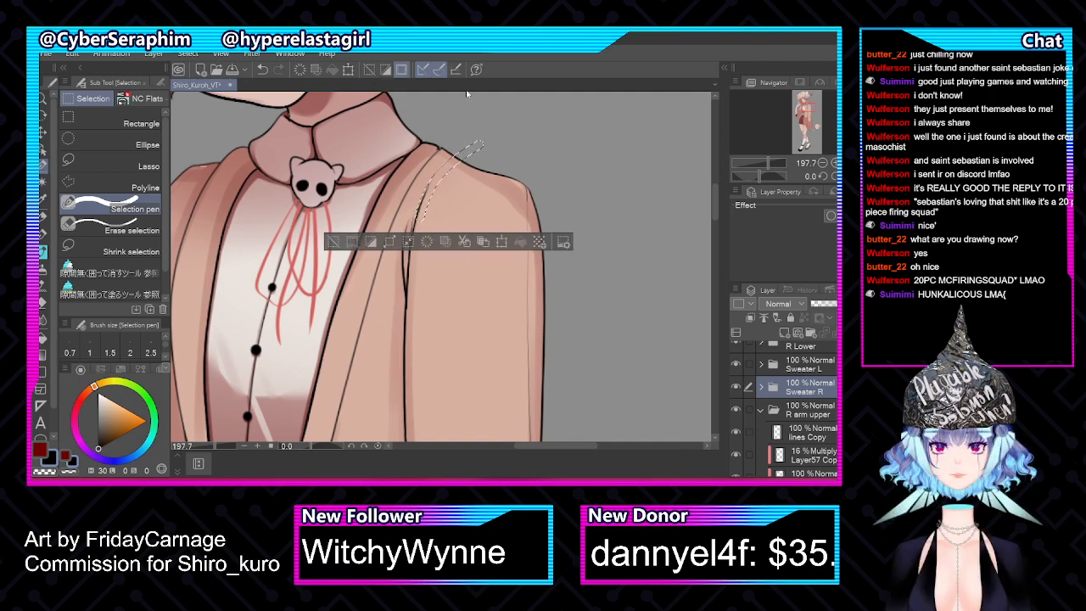
Extend the pen selection down the armhole, covering the double lines where the sleeve meets the sweater body
scroll(428, 212, "up", 4)
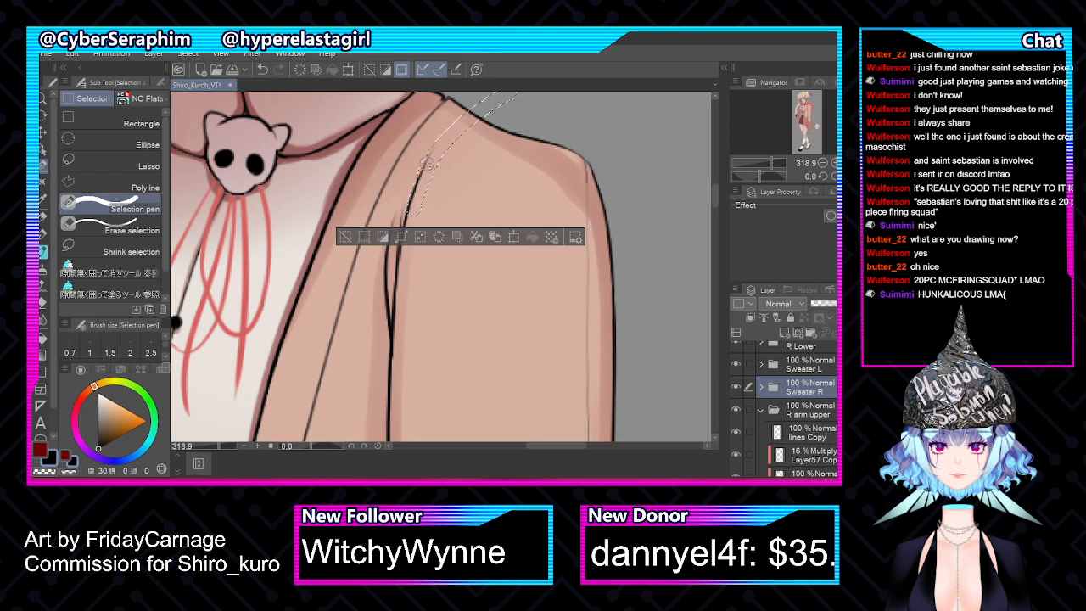
mouse_move(433, 152)
left_mouse_down()
mouse_move(388, 240)
mouse_move(392, 363)
left_mouse_up()
mouse_move(411, 199)
left_mouse_down()
mouse_move(393, 261)
mouse_move(397, 368)
left_mouse_up()
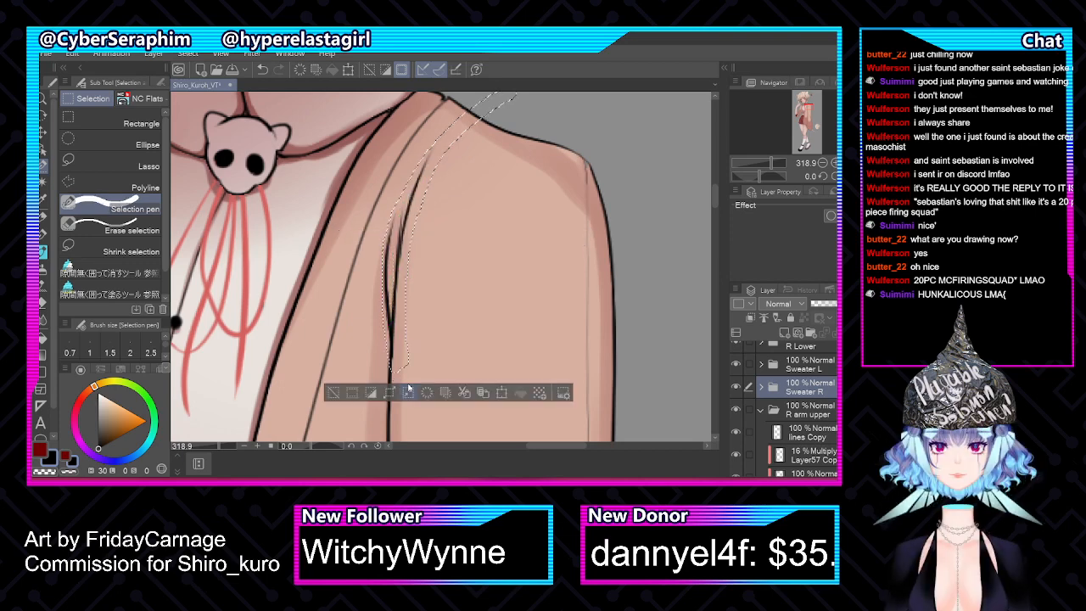
Trim the selection's body-side edge along the armhole line with the Erase selection tool and a smaller brush
left_click(114, 224)
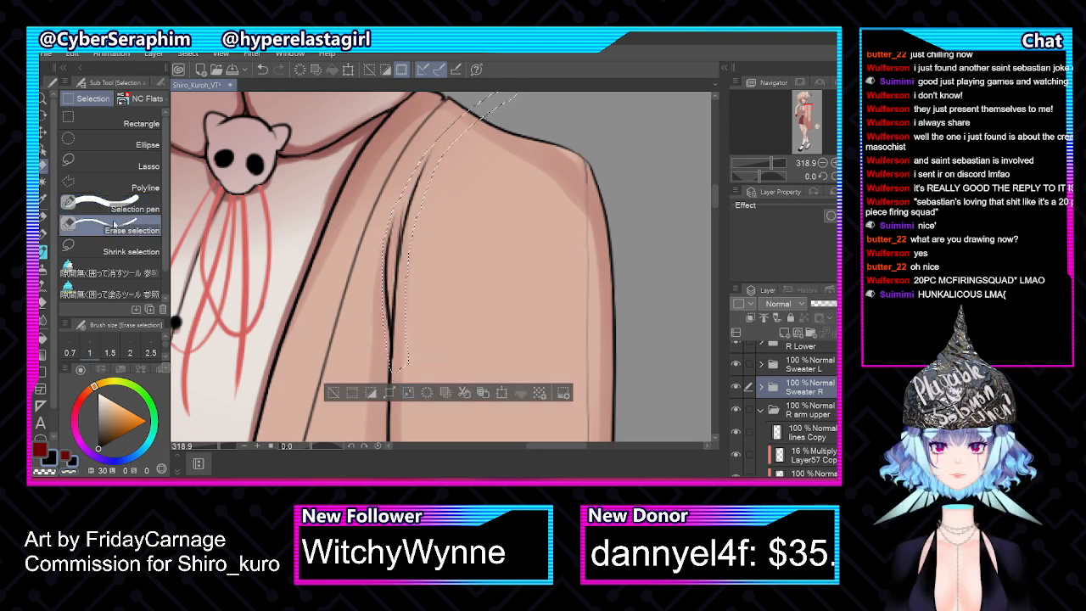
key("h")
key("bracketleft")
key("bracketleft")
key("bracketleft")
left_click_drag(489, 208, 499, 366)
key("bracketleft")
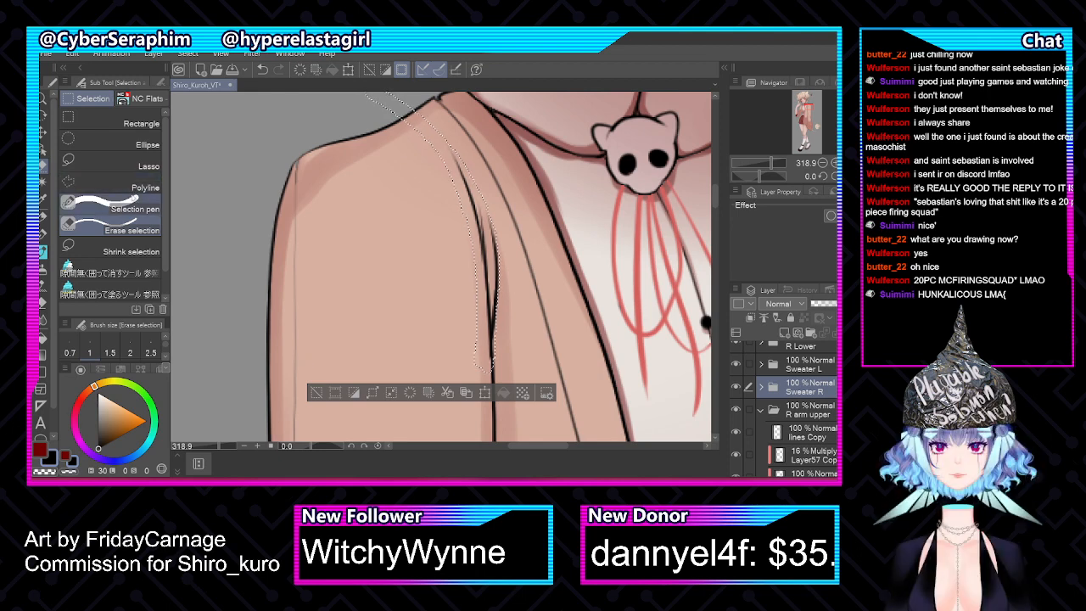
Continue the Selection pen selection down the upper sleeve's inner line with a smaller brush
left_click(133, 202)
key("h")
left_click_drag(716, 198, 717, 212)
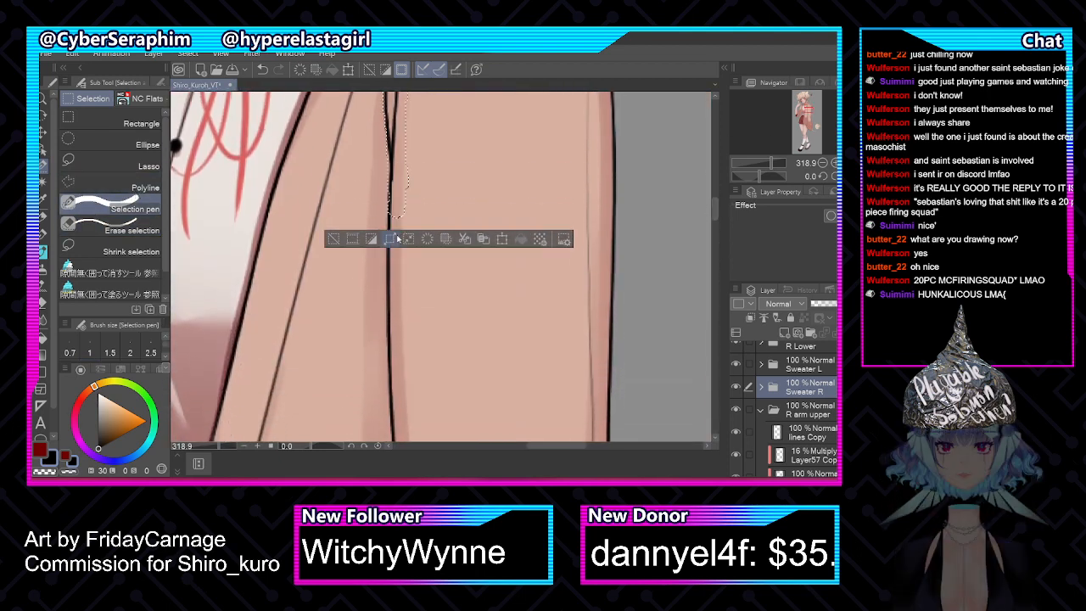
left_click_drag(397, 204, 388, 336)
key("bracketleft")
key("bracketleft")
key("bracketleft")
scroll(704, 221, "down", 4)
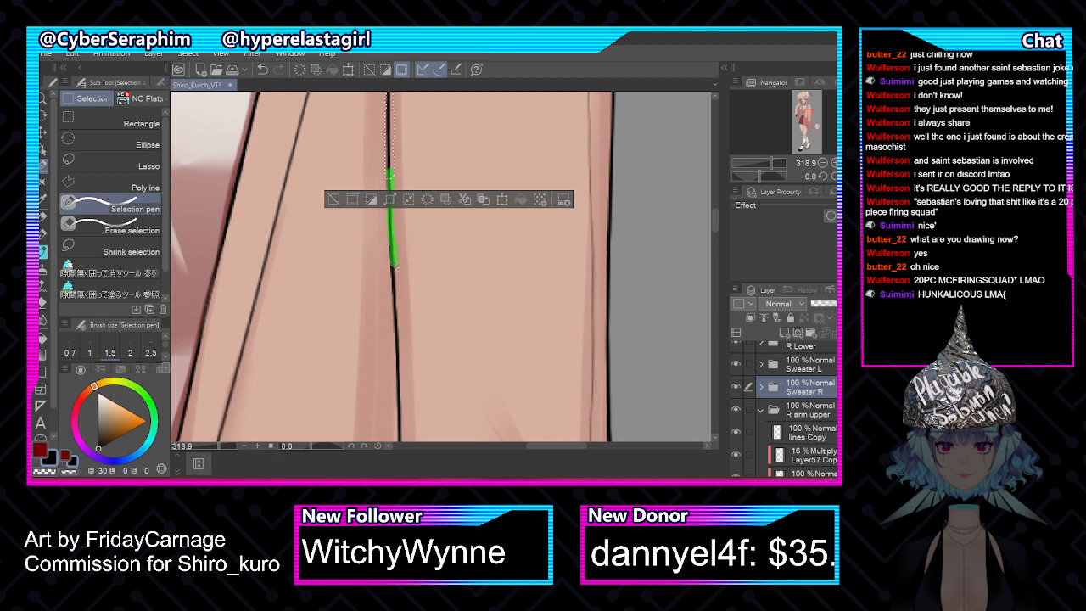
left_click_drag(393, 266, 396, 321)
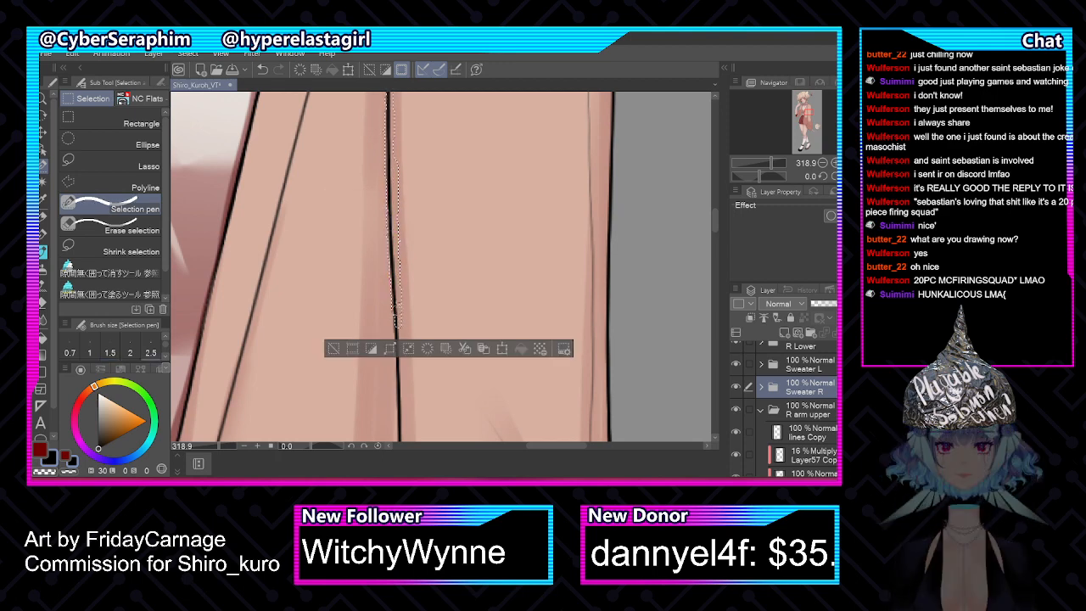
left_click_drag(395, 326, 397, 344)
left_click_drag(396, 303, 400, 387)
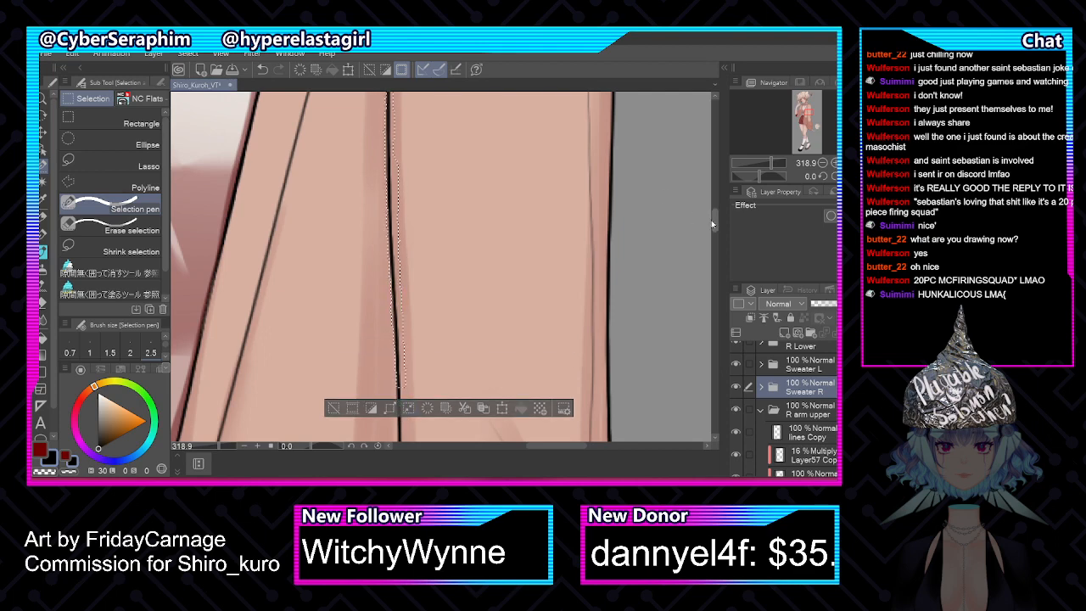
Extend the Selection pen selection down the sleeve's inner line, from the upper arm to below the elbow
left_click_drag(712, 221, 713, 235)
left_click_drag(400, 189, 401, 216)
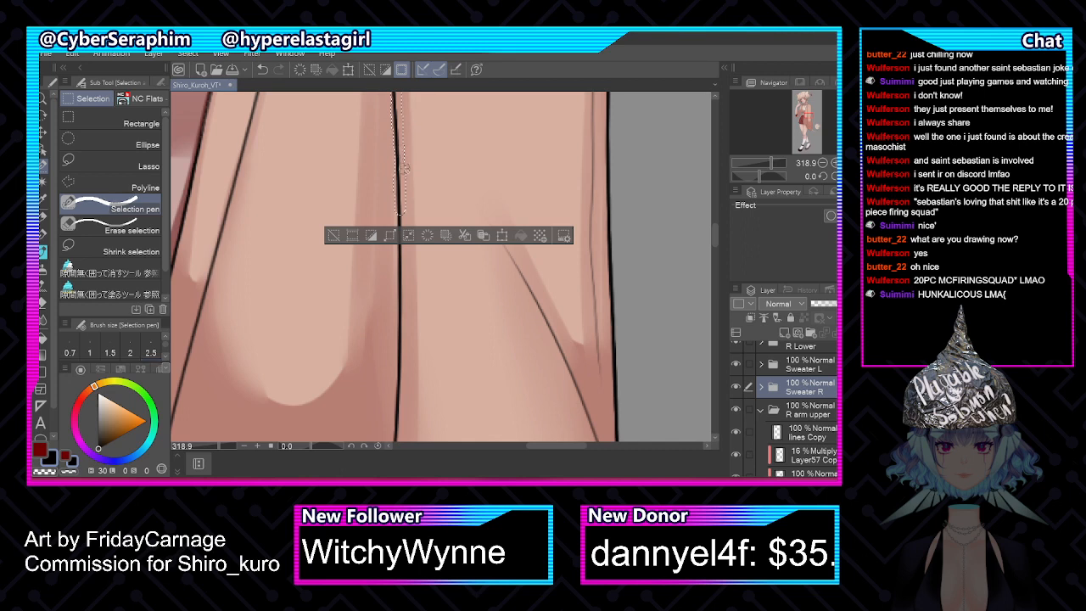
left_click_drag(416, 208, 407, 217)
left_click_drag(408, 266, 403, 440)
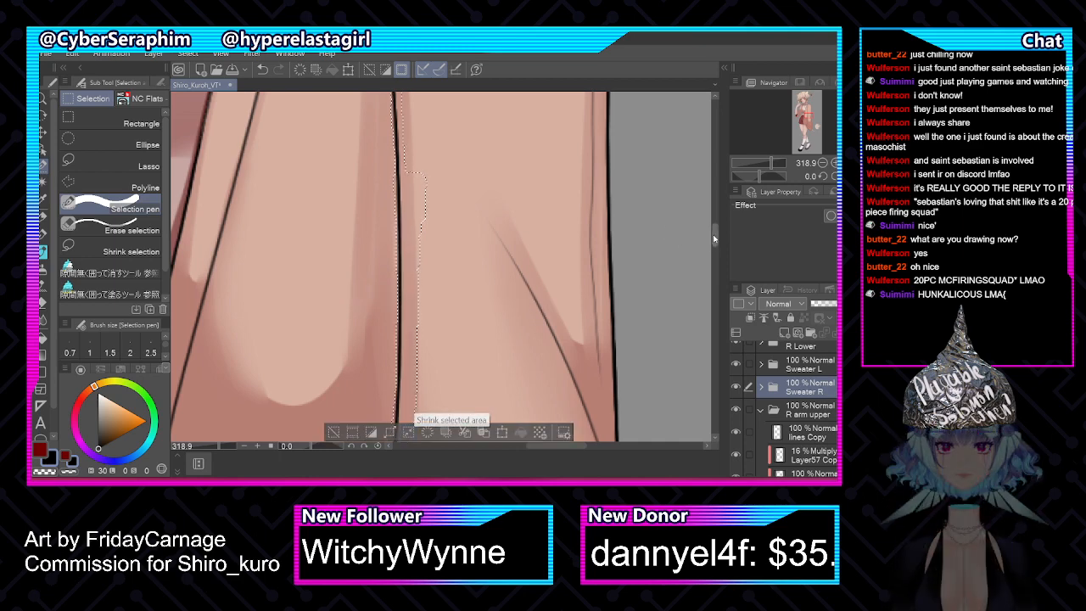
left_click_drag(714, 238, 714, 260)
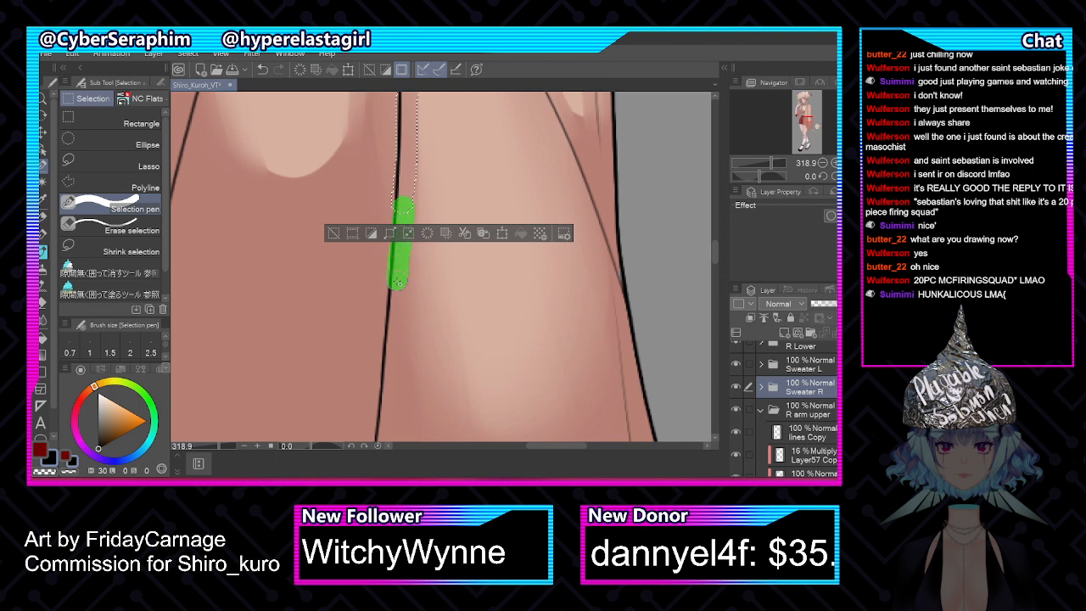
left_click_drag(395, 306, 384, 425)
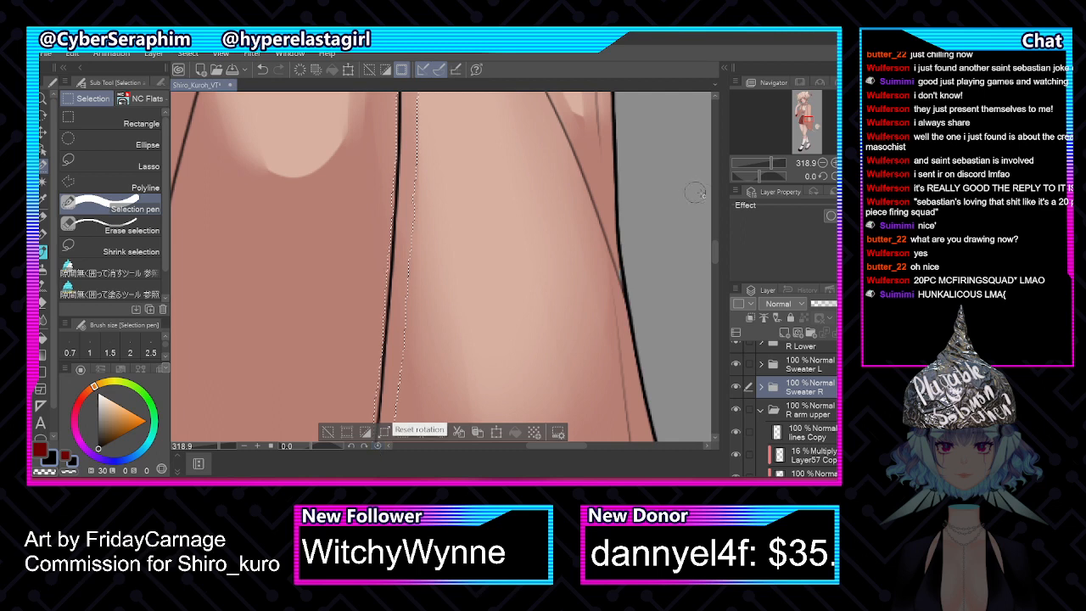
Trim the selection's body-side edge along the lower sleeve line with the Erase selection tool at brush size 1
left_click_drag(716, 247, 716, 259)
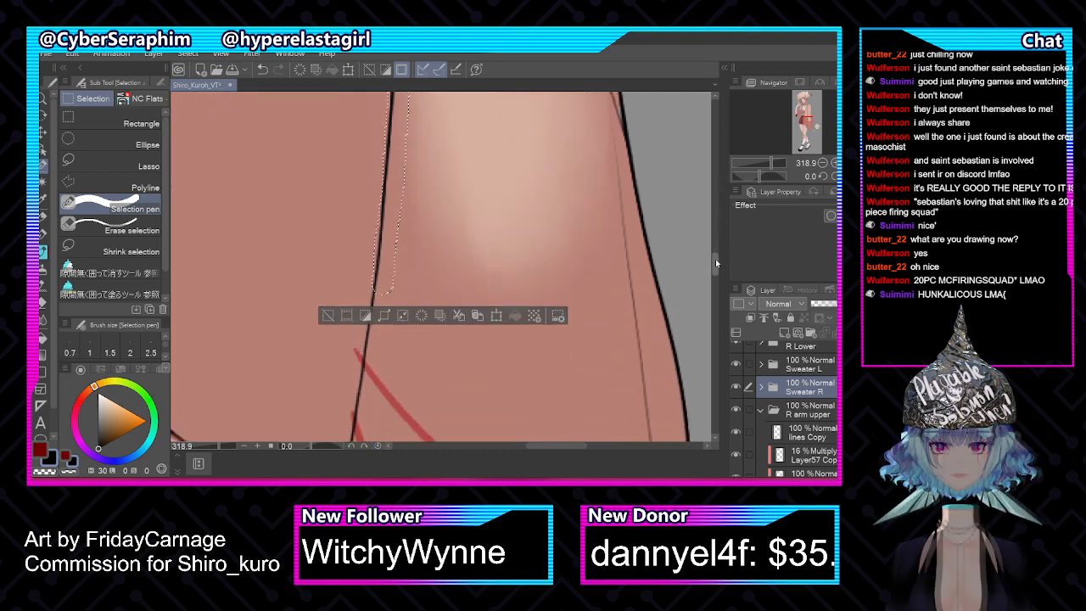
left_click(119, 226)
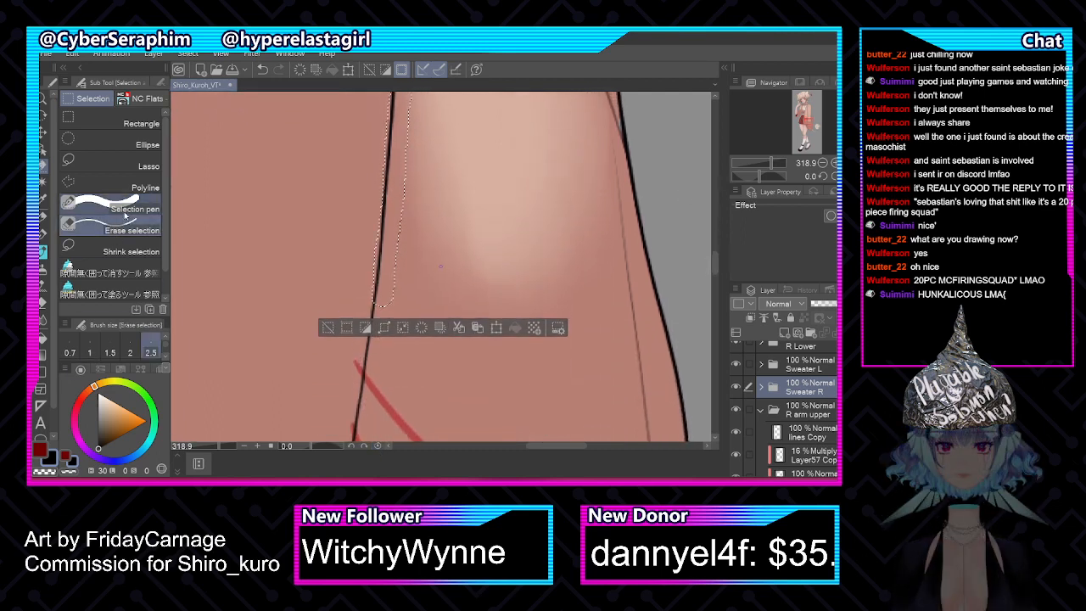
key("bracketleft")
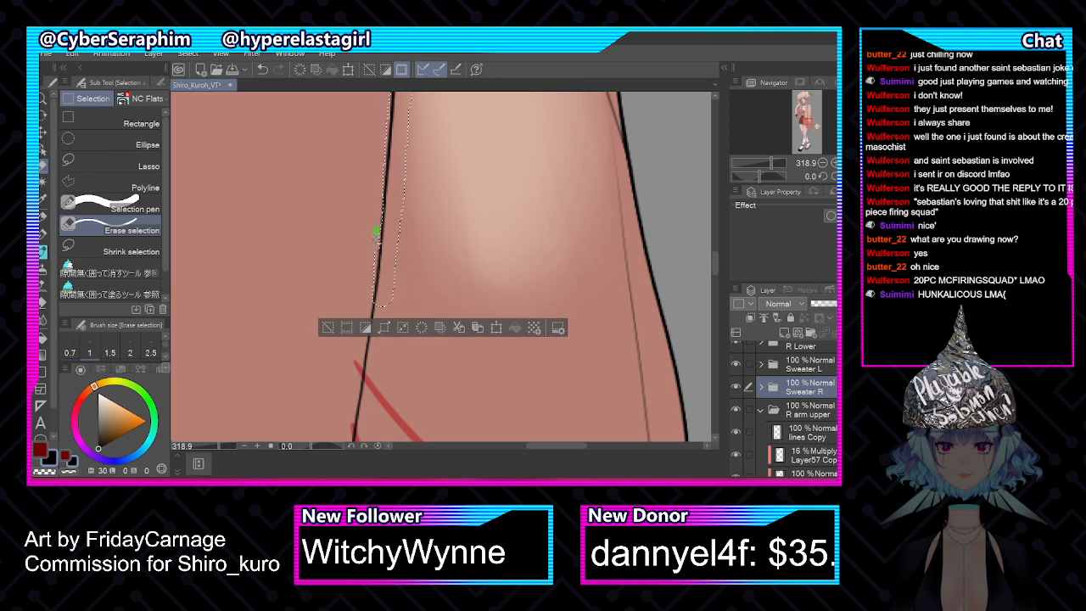
Continue the Selection pen selection past the sweater hem and along the inner edge of the sleeve cuff
left_click(119, 204)
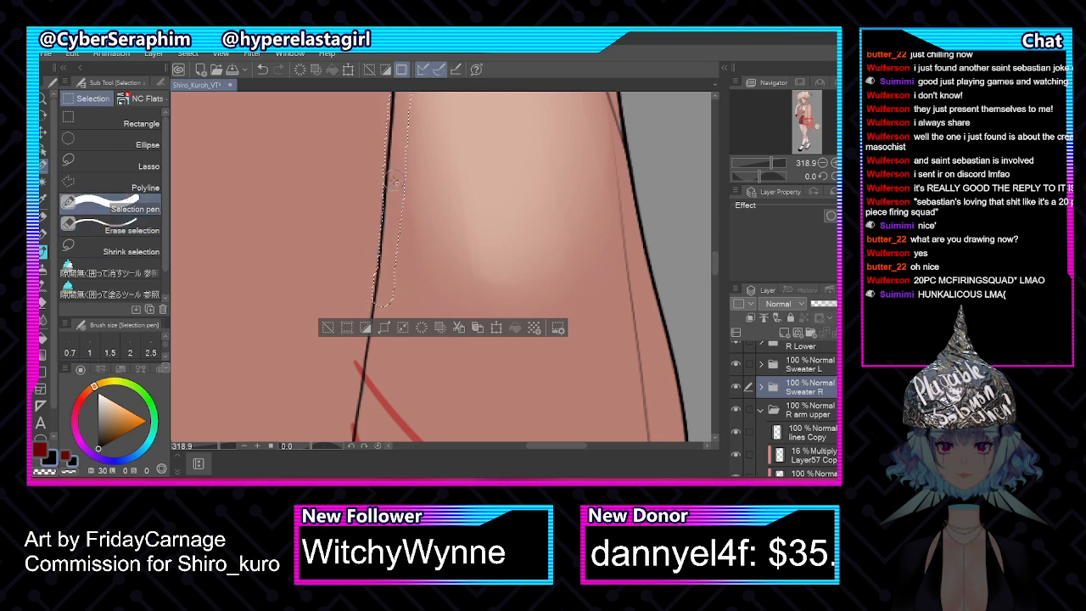
left_click_drag(712, 264, 715, 281)
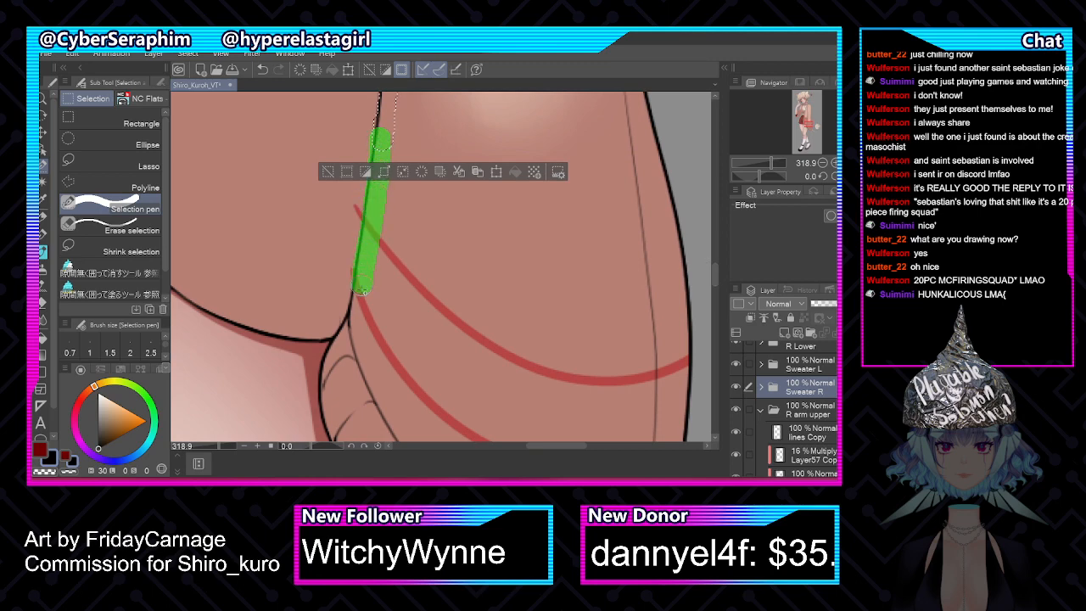
mouse_move(364, 291)
left_mouse_down()
mouse_move(363, 273)
mouse_move(322, 392)
left_mouse_up()
key("Delete")
Enclose the rest of the left sleeve and cuff with a larger Selection pen and fill the gaps inside the selection
scroll(388, 365, "down", 3)
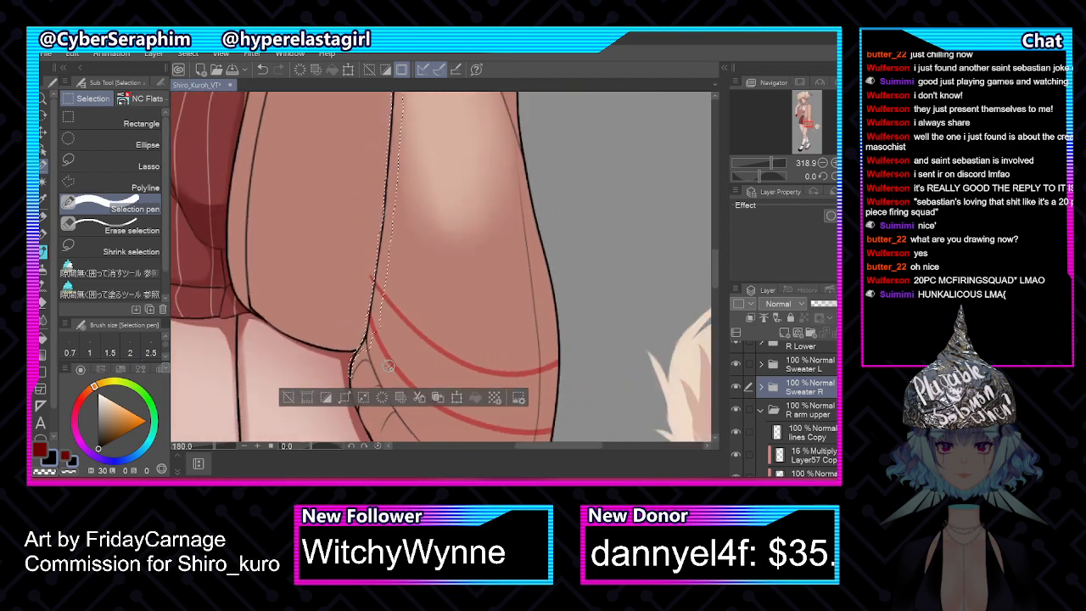
scroll(388, 365, "down", 3)
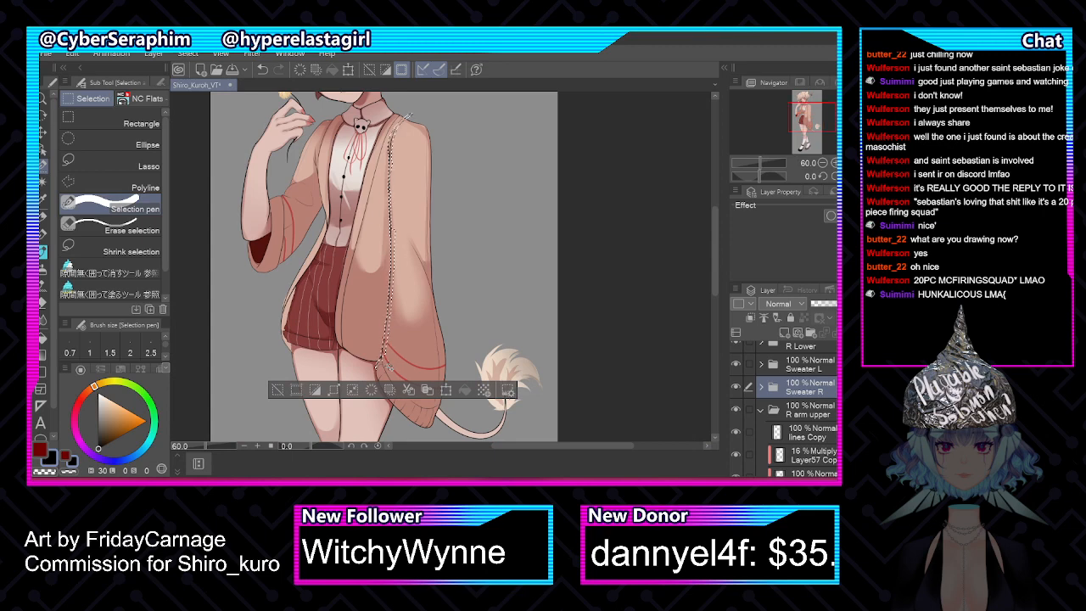
mouse_move(386, 365)
left_mouse_down()
mouse_move(403, 405)
mouse_move(428, 420)
mouse_move(441, 355)
mouse_move(437, 188)
mouse_move(417, 129)
mouse_move(406, 127)
left_mouse_up()
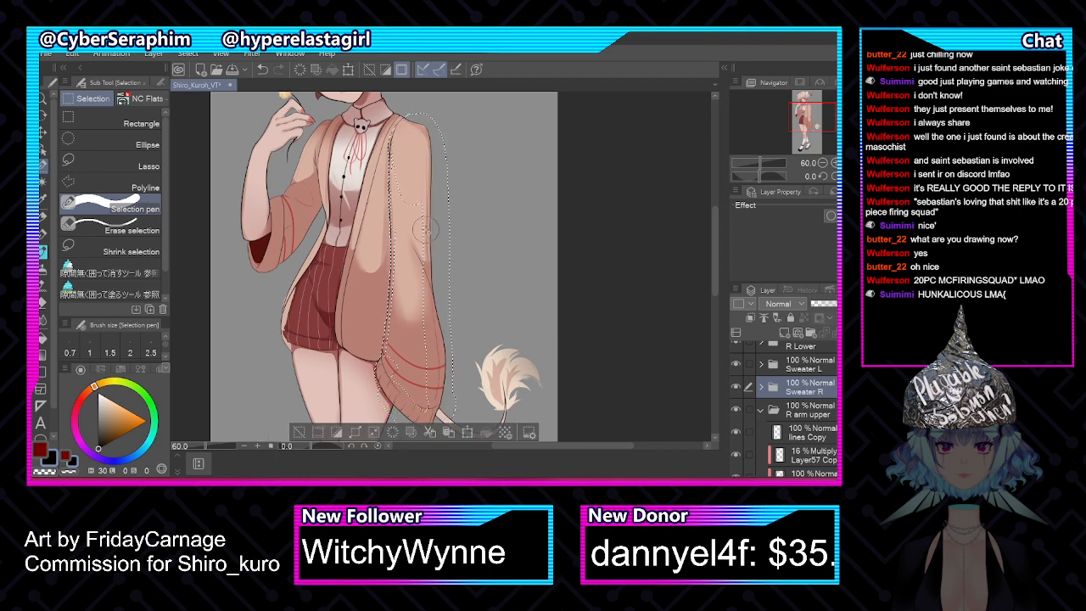
scroll(428, 229, "up", 3)
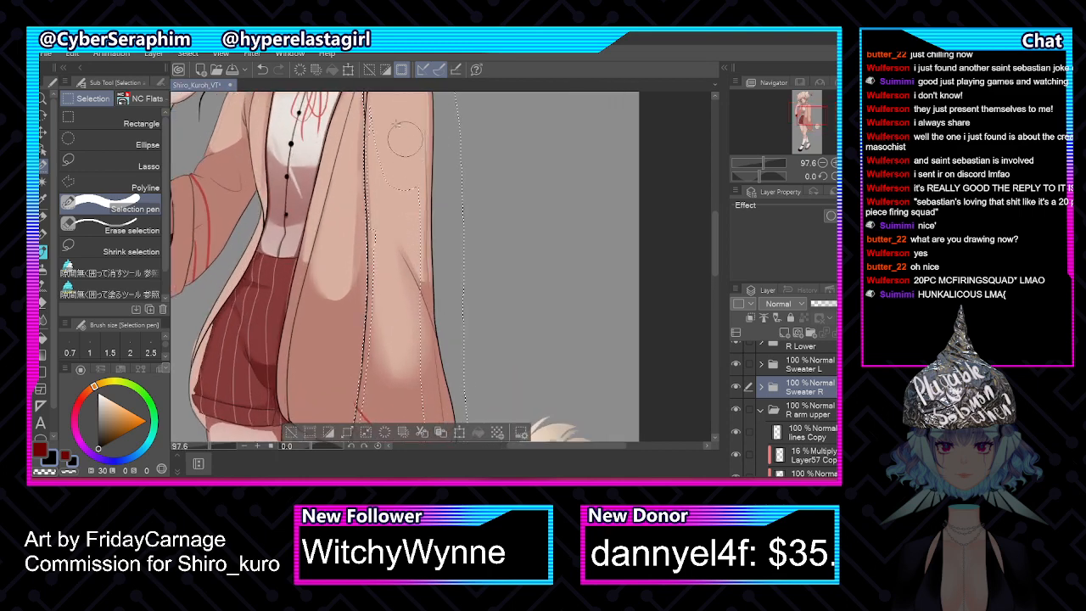
mouse_move(382, 193)
left_mouse_down()
mouse_move(385, 267)
mouse_move(399, 173)
mouse_move(395, 249)
mouse_move(411, 307)
left_mouse_up()
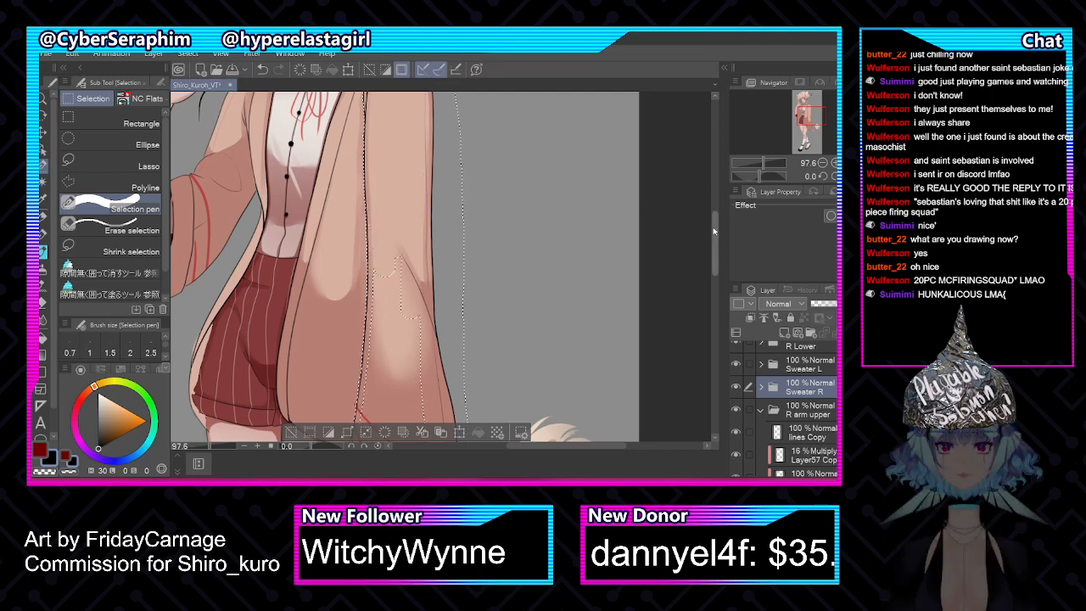
scroll(713, 231, "down", 3)
left_click_drag(405, 104, 416, 382)
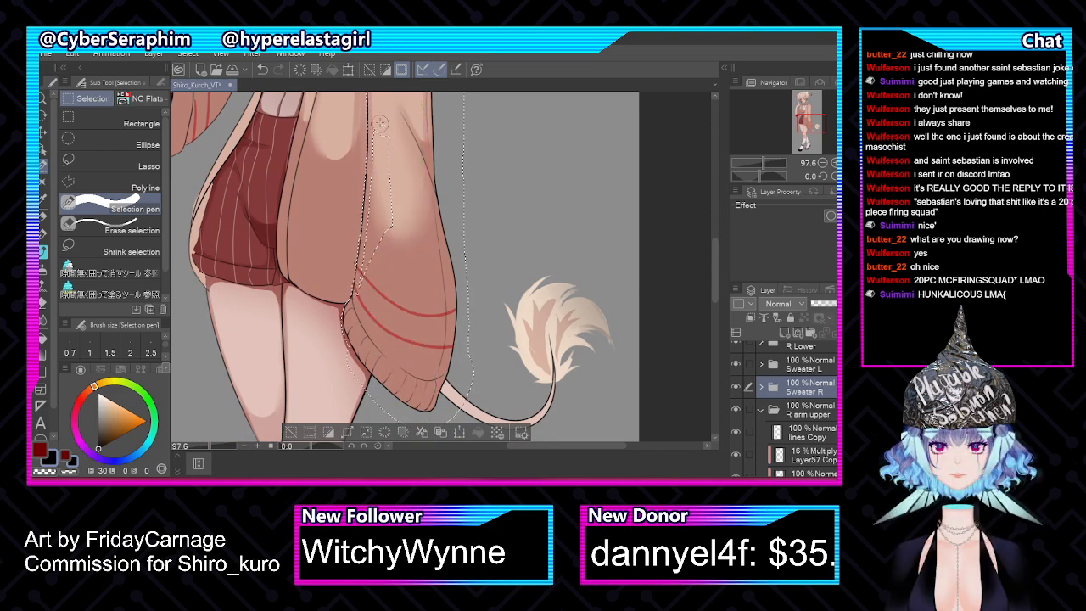
left_click_drag(367, 285, 363, 288)
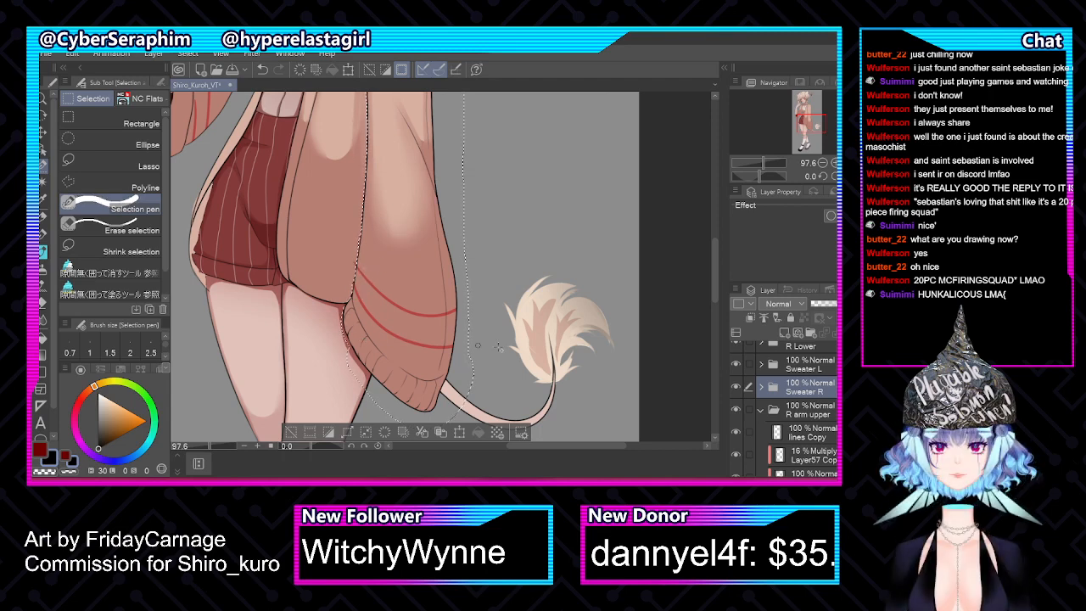
Collapse the R arm upper folder and toggle the Sweater R and Sweater L folders' visibility to identify their contents
left_click(827, 437)
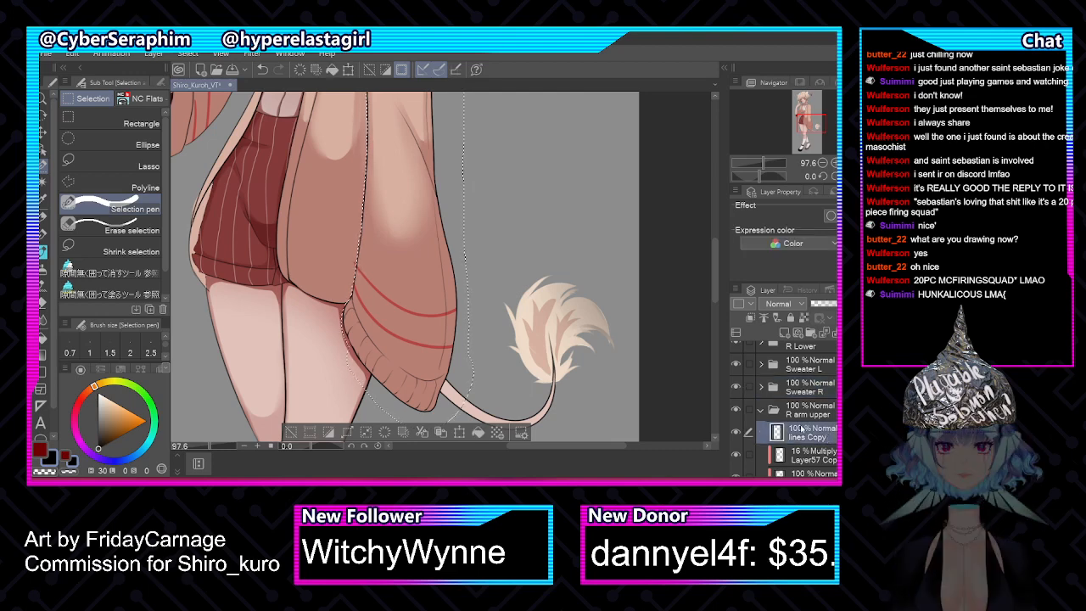
left_click(761, 411)
left_click(734, 387)
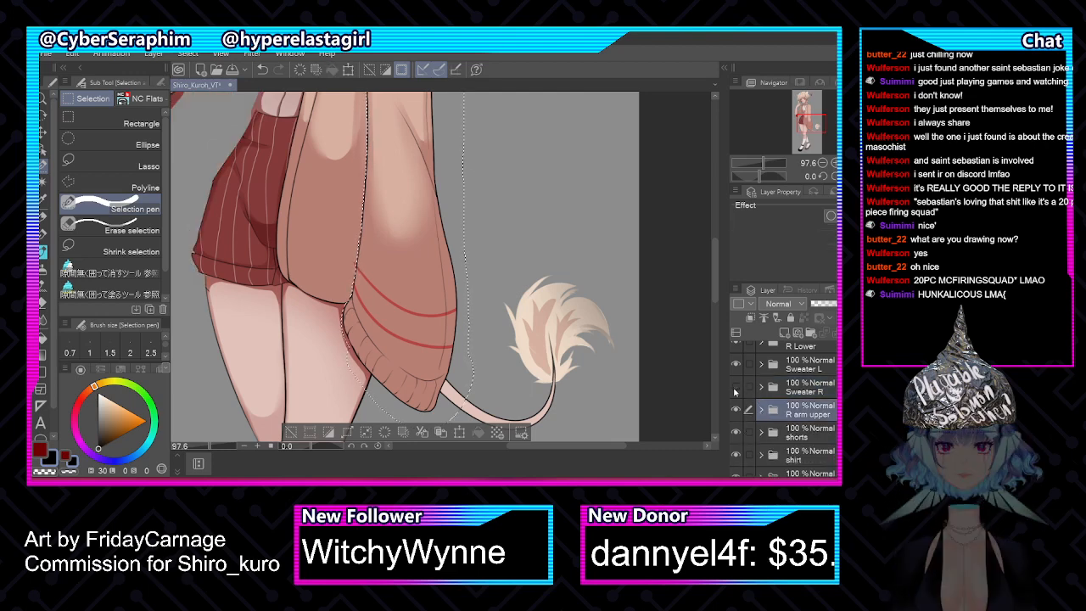
left_click(735, 387)
left_click(735, 365)
left_click(735, 365)
Cut the selected sleeve from all layers in the Sweater L folder and paste it into a new folder there
left_click(762, 366)
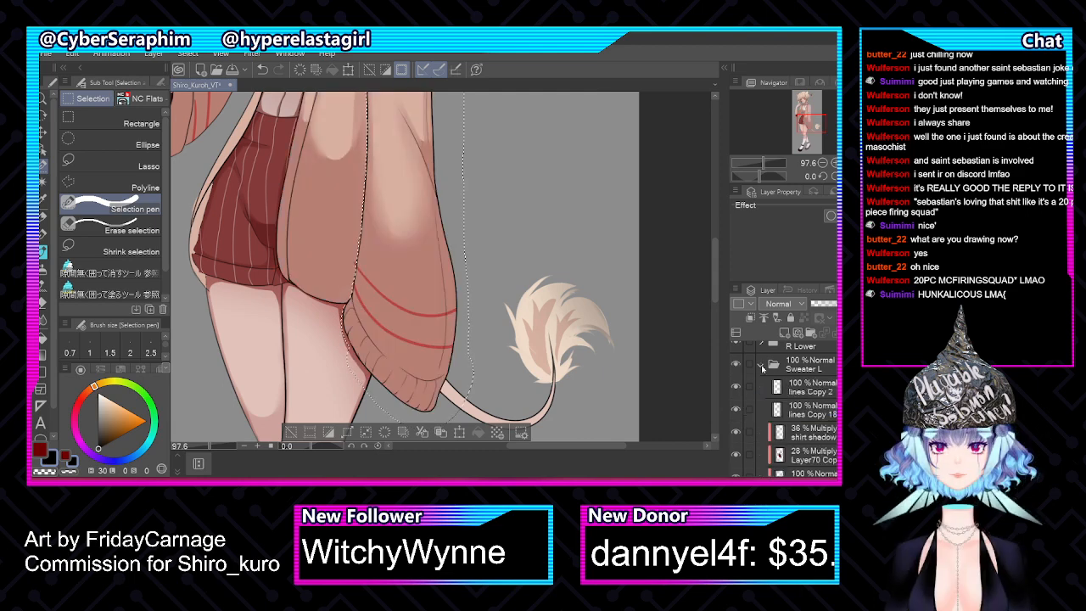
left_click(811, 388)
scroll(784, 408, "down", 3)
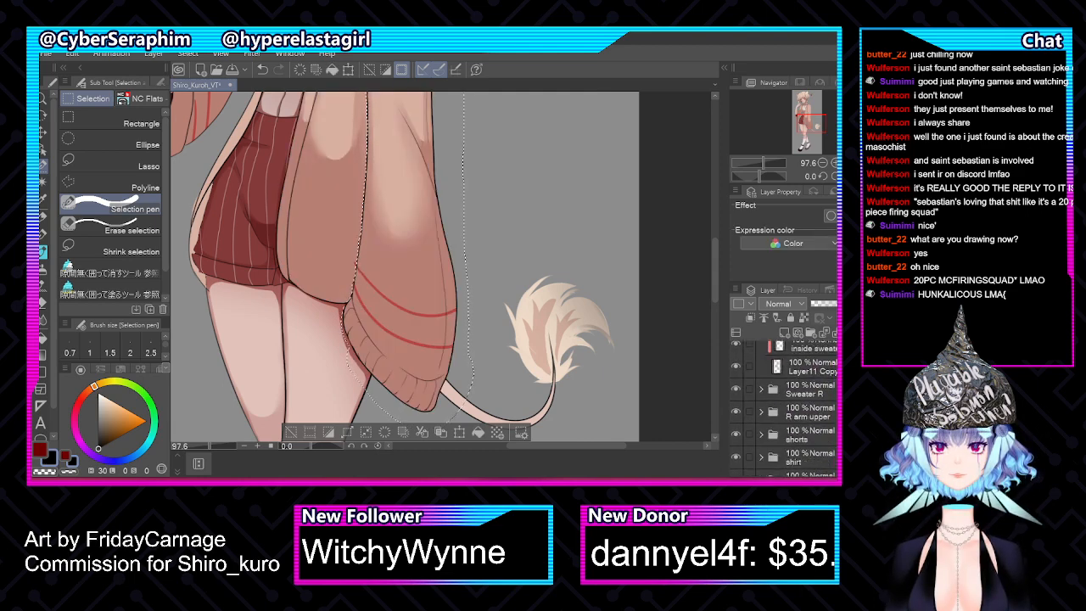
scroll(835, 382, "down", 3)
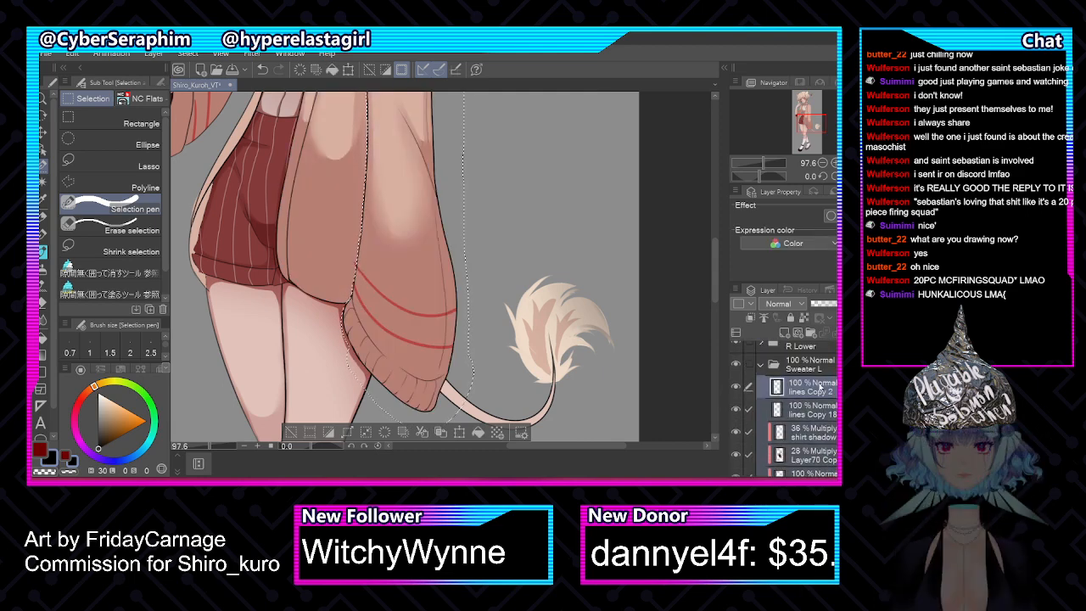
key("Delete")
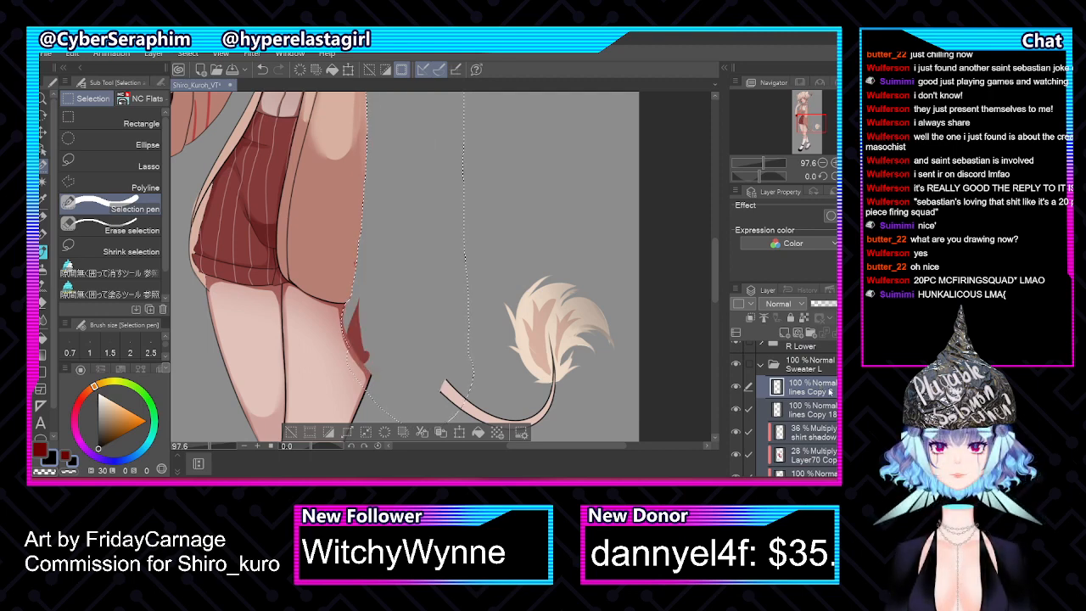
key("ctrl+g")
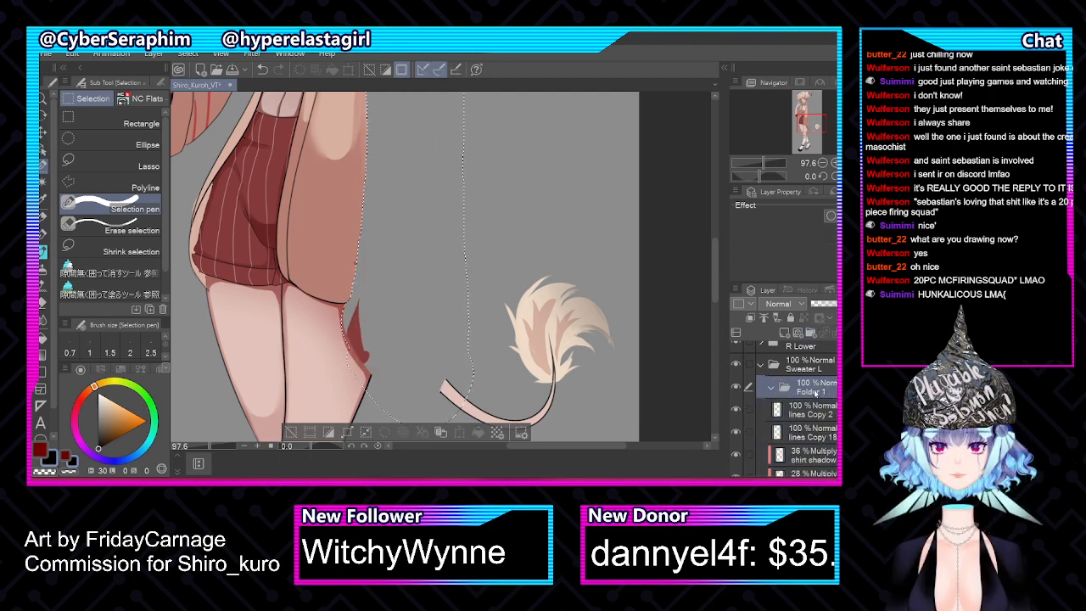
key("ctrl+v")
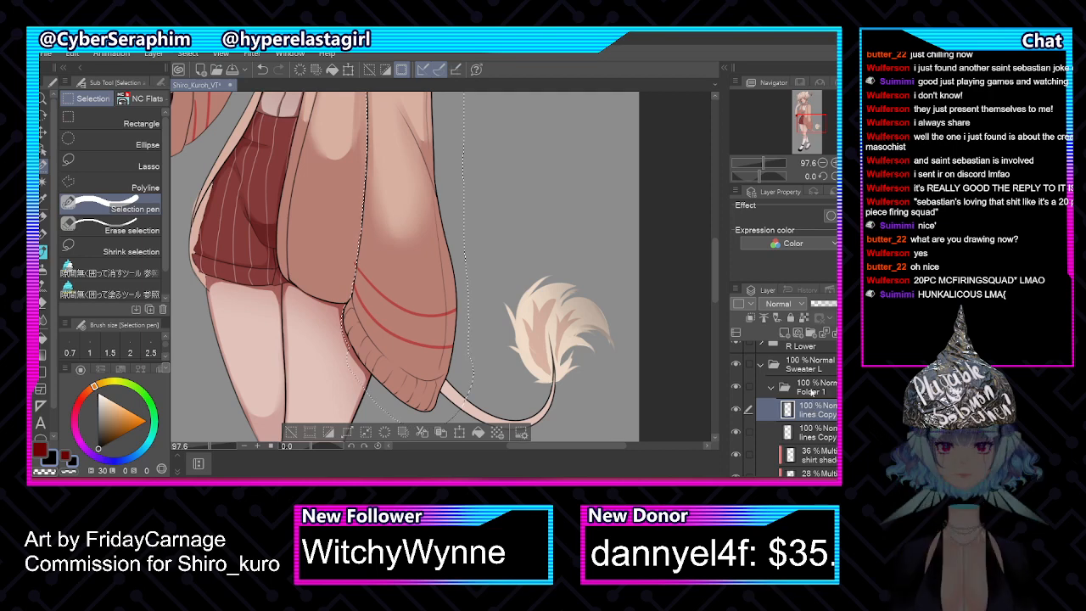
Rename the pasted sleeve's folder as "Sweater L f" and clear the selection
left_click(810, 389)
double_click(810, 389)
type("Sweat")
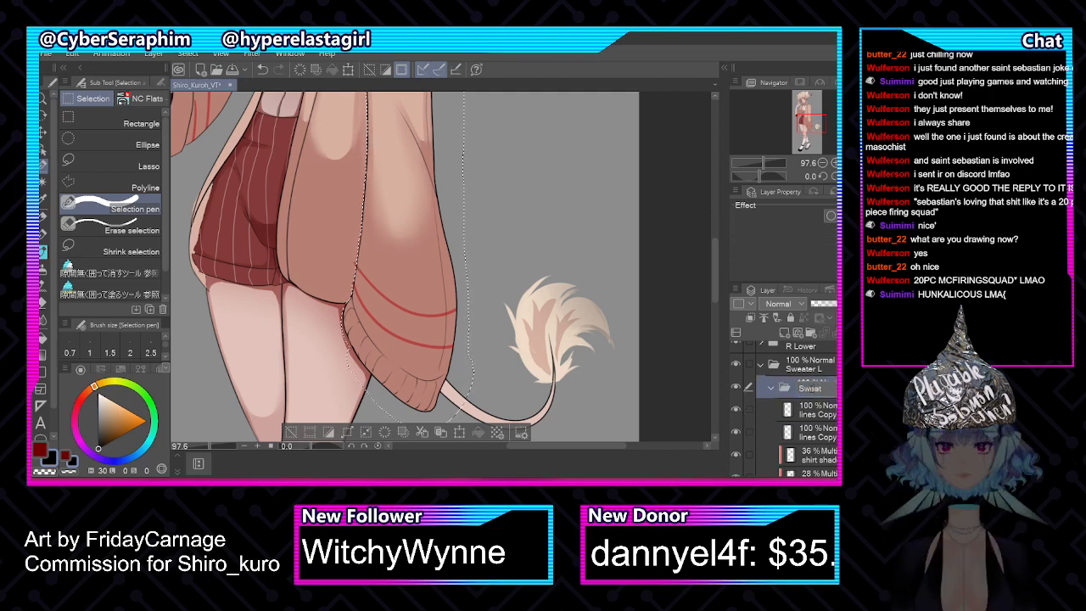
type("er L f")
key("Return")
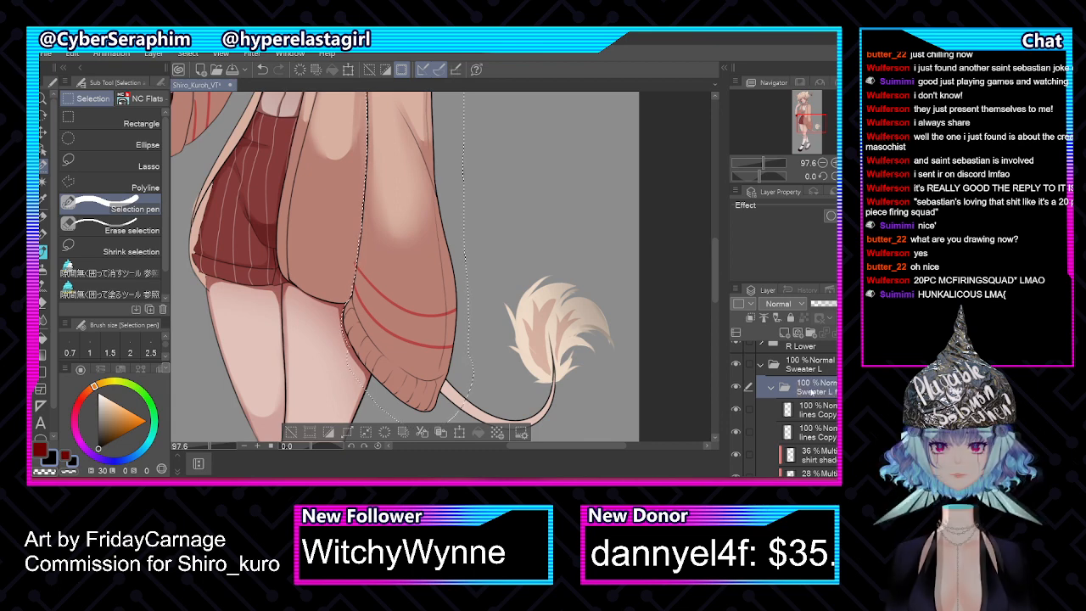
key("ctrl+d")
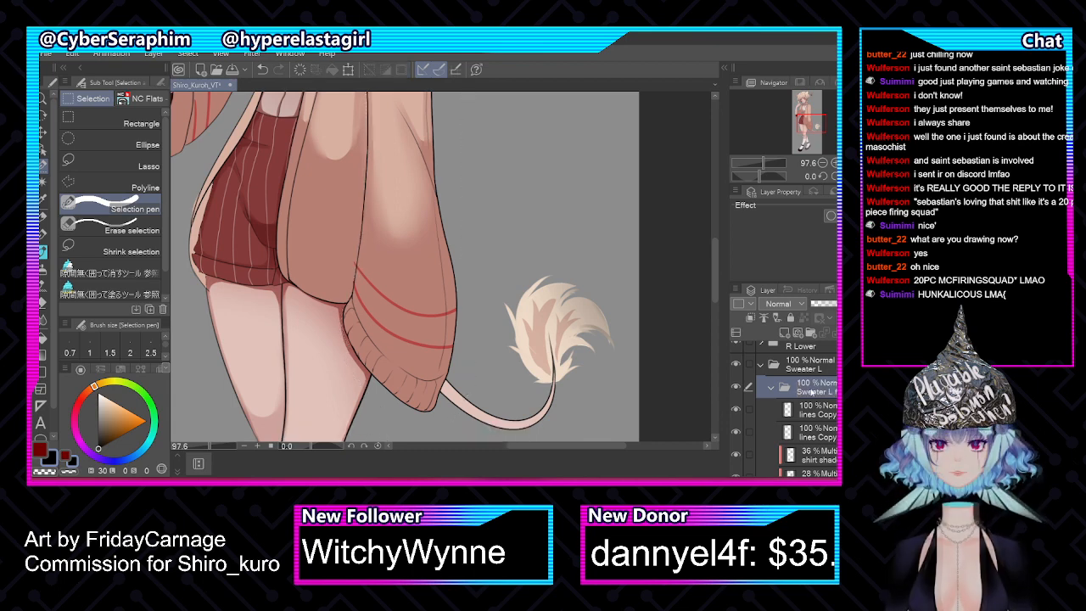
Create a second folder inside Sweater L, below the sleeve's folder, and name it "Sweater L b"
left_click(771, 387)
left_click(816, 411)
left_click(811, 332)
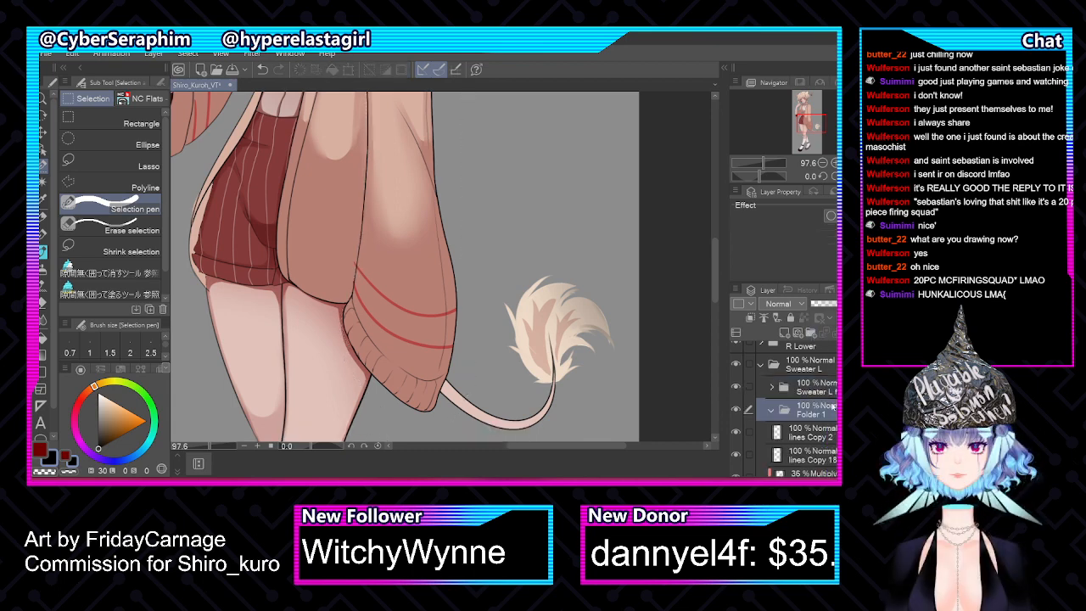
double_click(811, 410)
type("Sweater R")
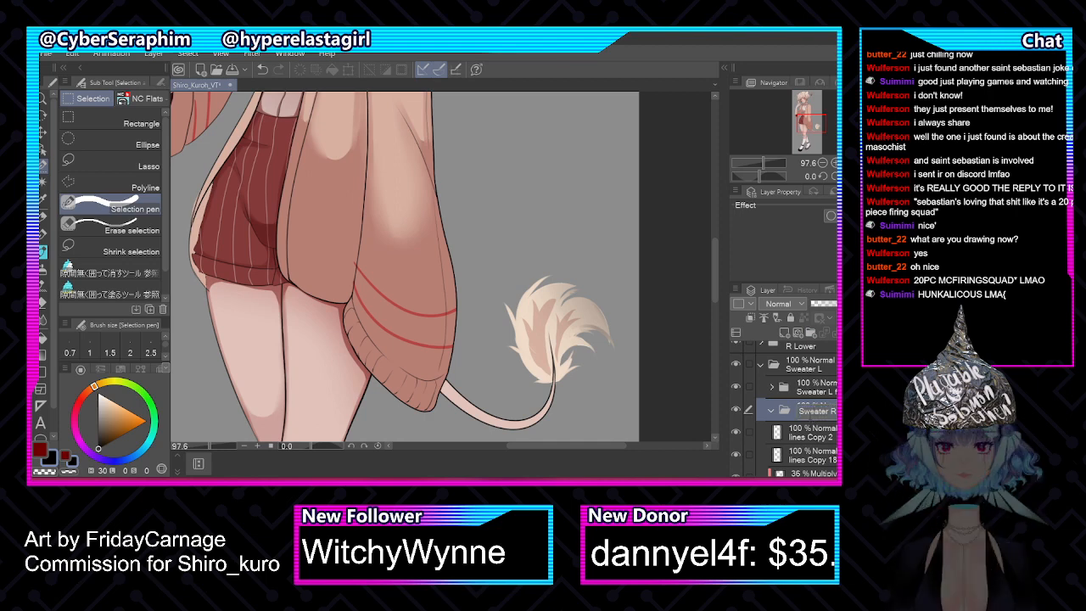
key("Return")
double_click(831, 413)
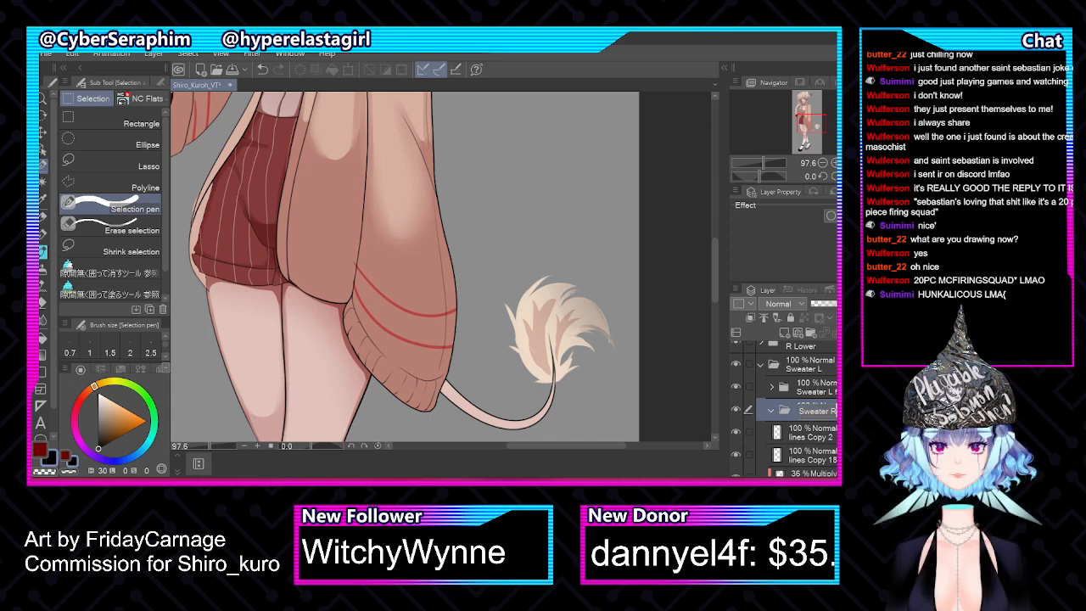
key("Return")
Move the remaining Sweater L layers, from lines Copy 2 down to Layer11 Copy, into the Sweater L b folder and collapse it
left_click(806, 432)
scroll(785, 407, "down", 5)
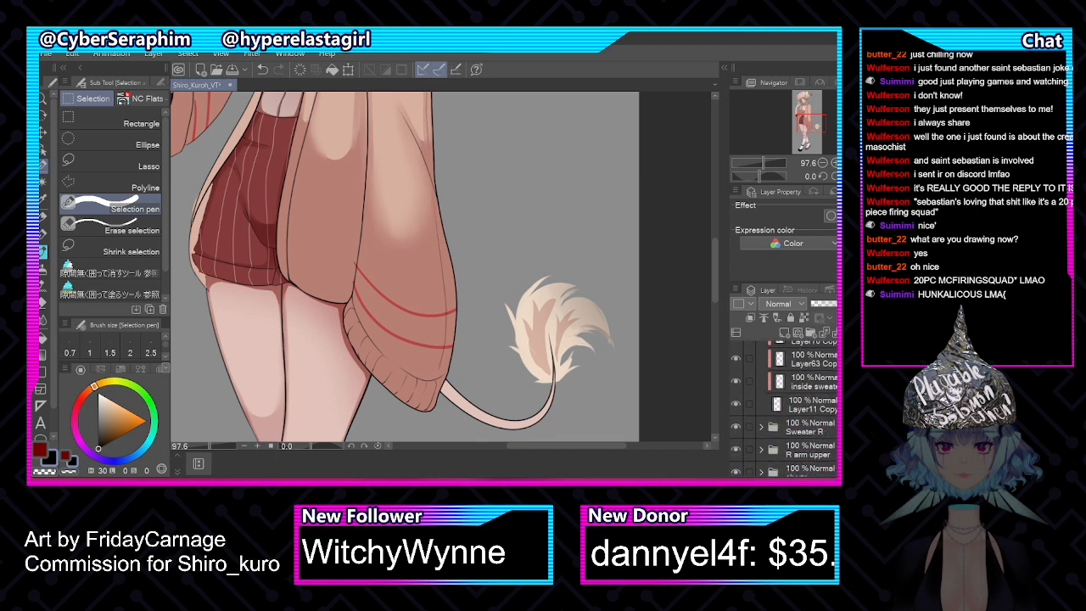
scroll(783, 421, "up", 5)
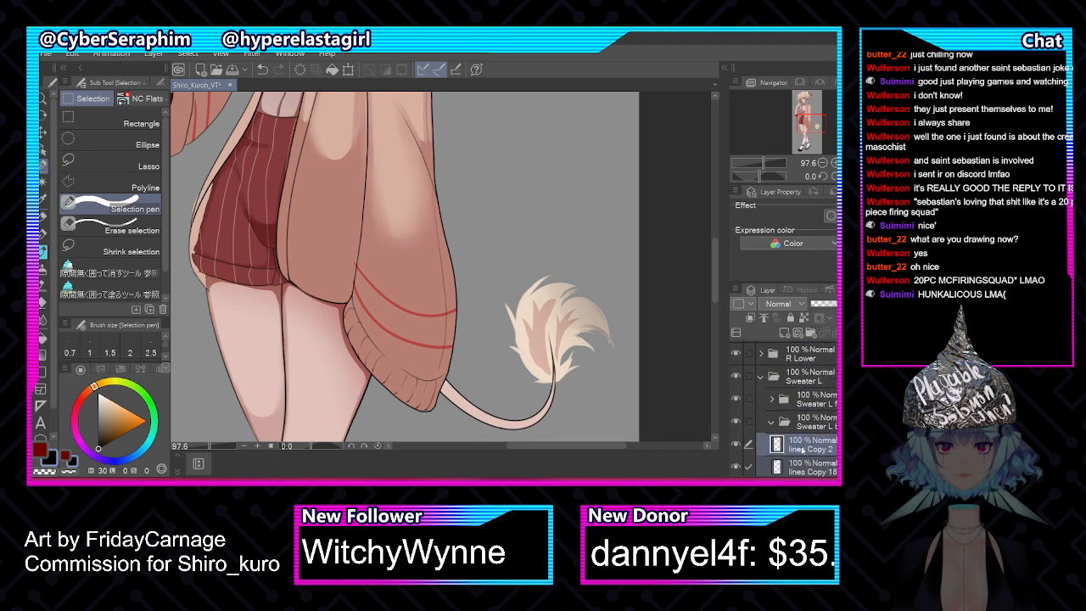
left_click(772, 422)
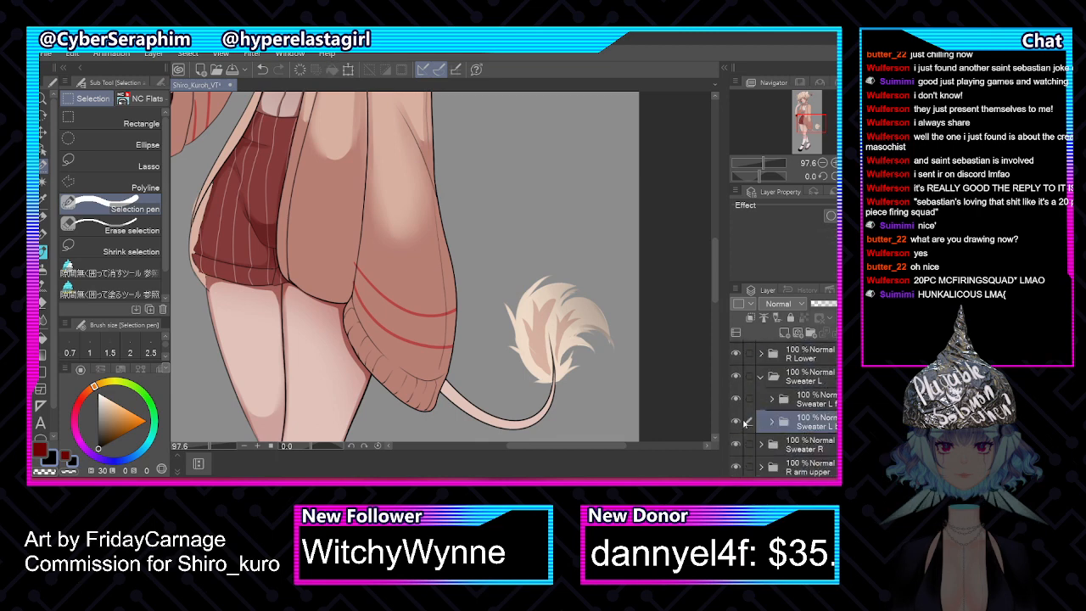
Hide the Sweater L b folder, expand Sweater L f and ready the watercolor brush on its Layer11 Copy layer
left_click(738, 422)
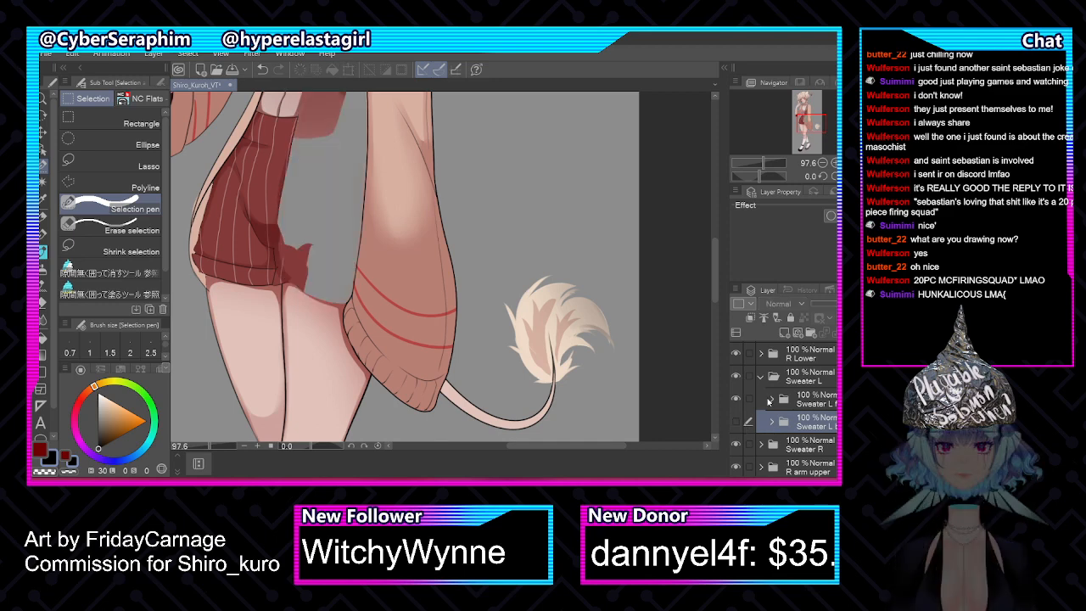
left_click(769, 399)
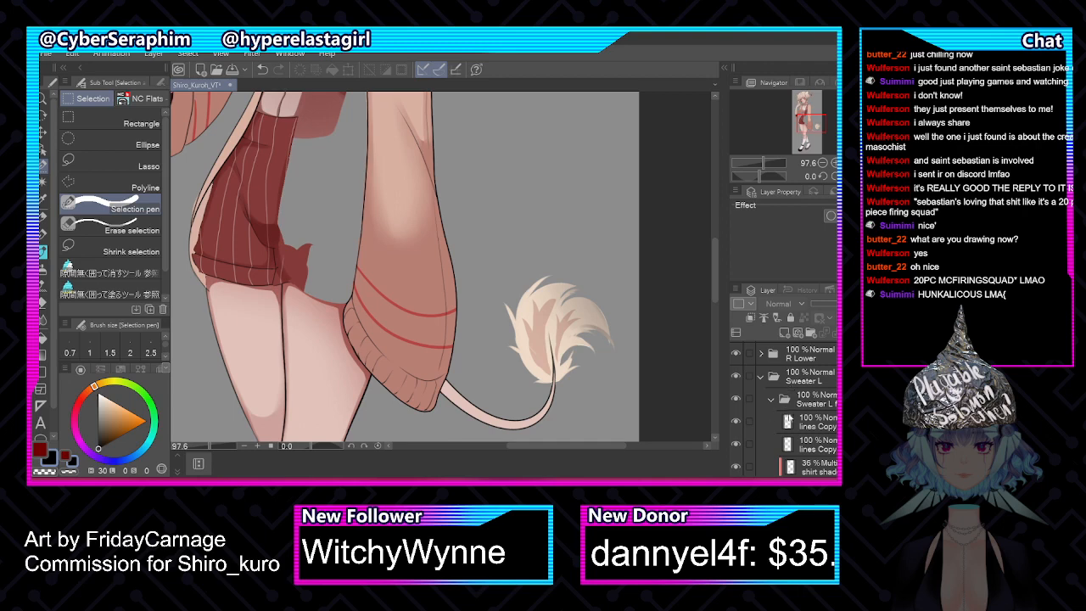
key("h")
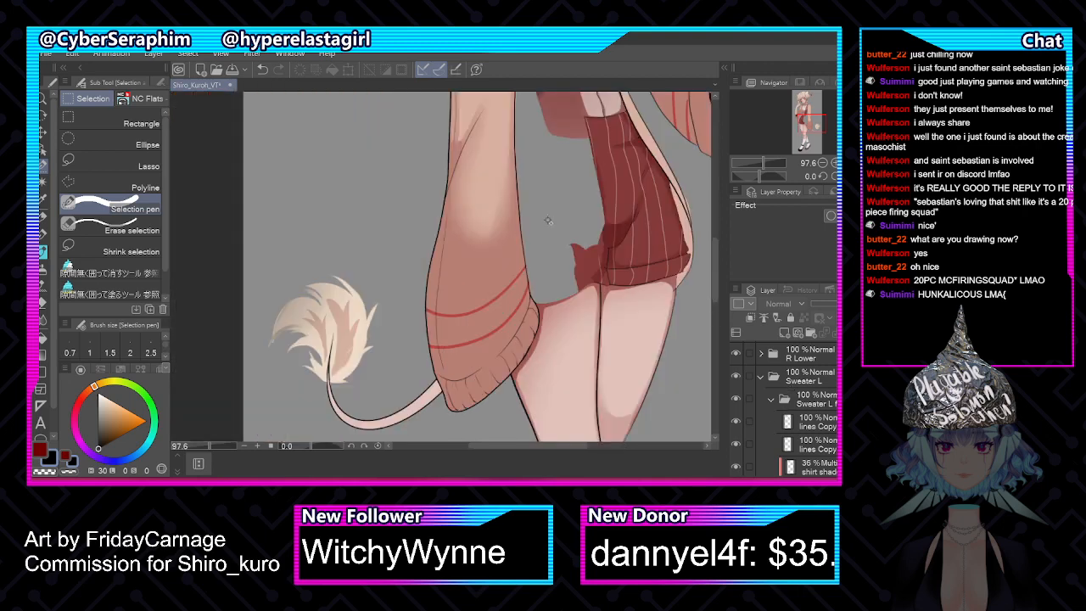
scroll(545, 237, "up", 8)
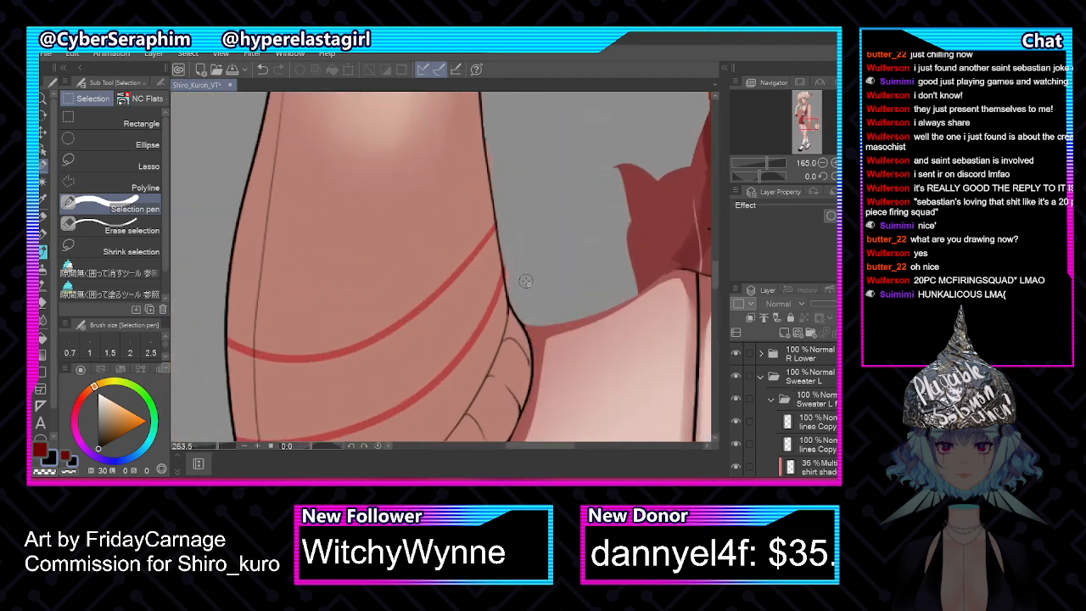
scroll(783, 408, "down", 5)
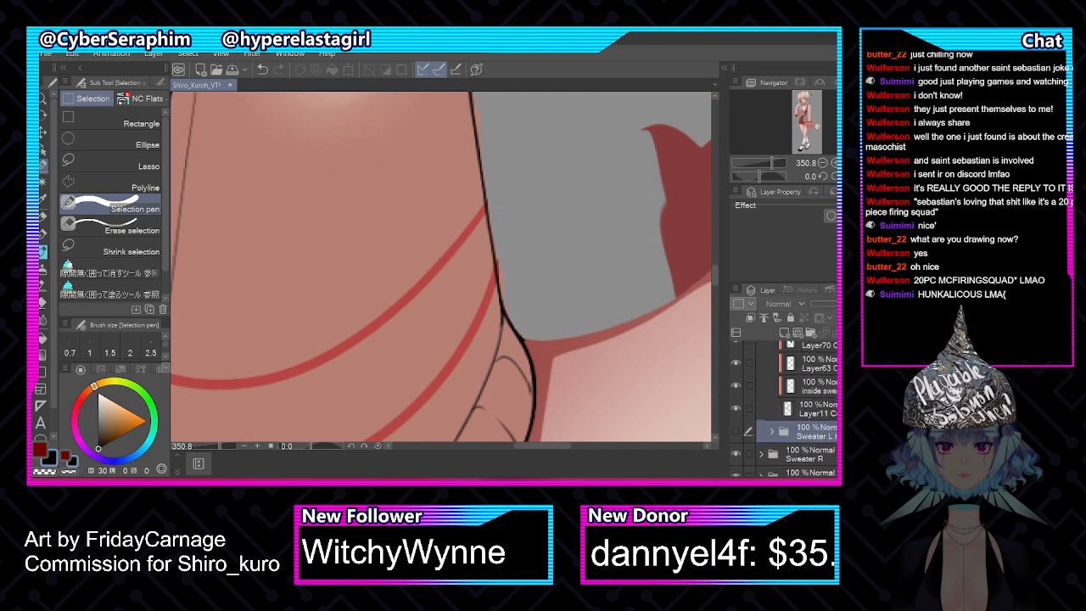
left_click(810, 409)
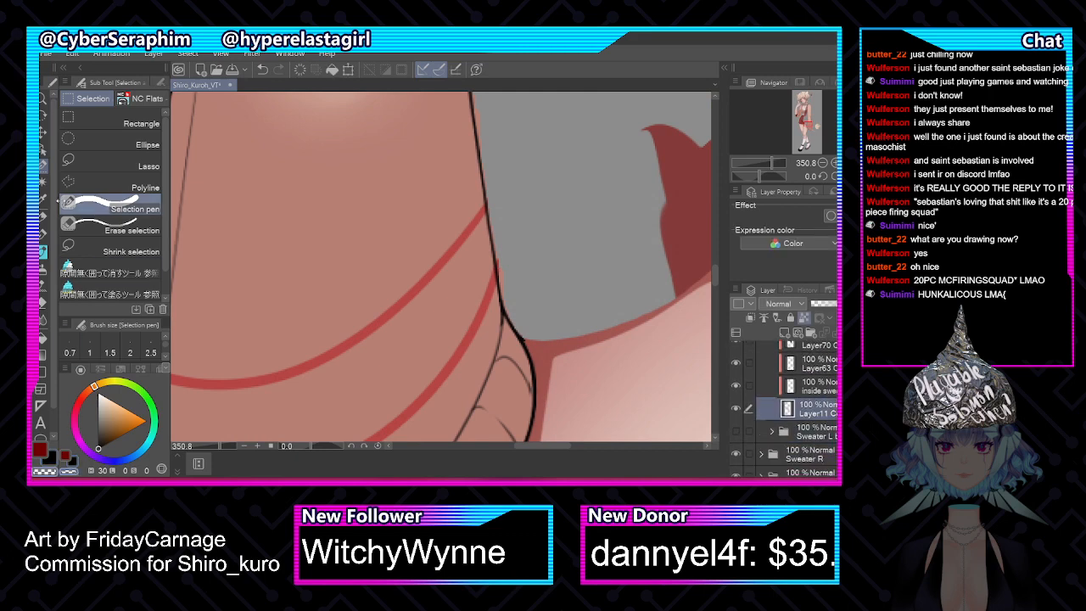
left_click(43, 251)
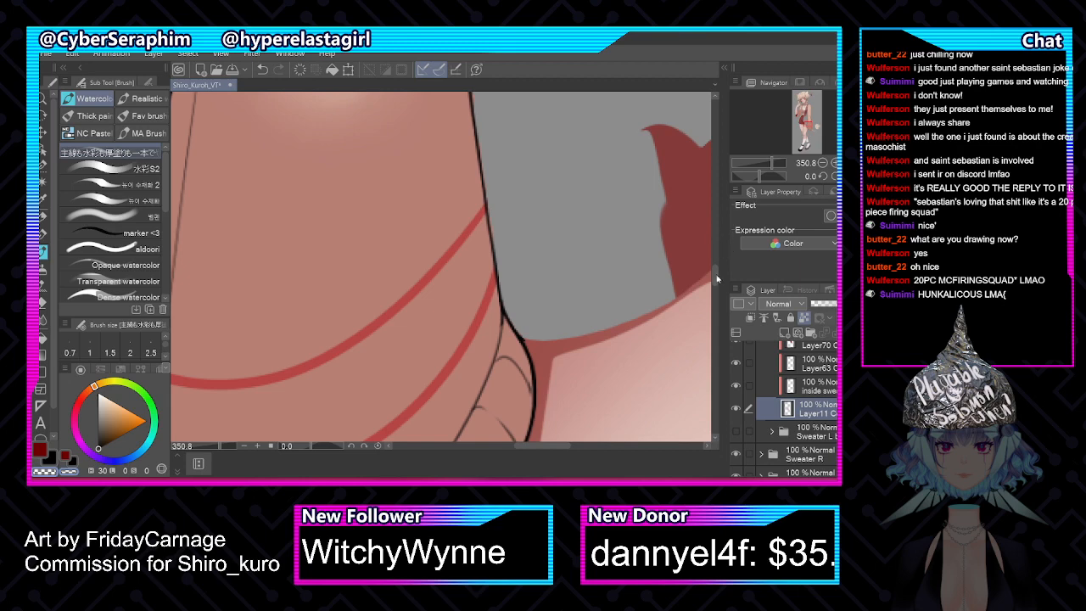
Paint over the stray specks just inside the sleeve's inner edge with the base colour sampled from the sleeve
mouse_move(717, 278)
left_mouse_down()
mouse_move(717, 299)
mouse_move(717, 252)
left_mouse_up()
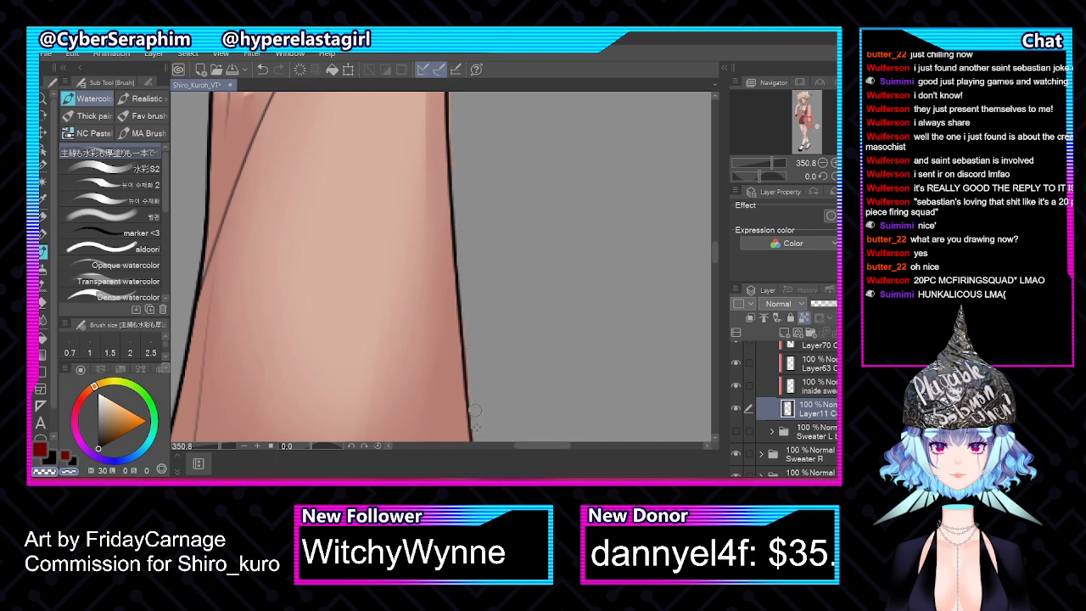
scroll(473, 280, "up", 6)
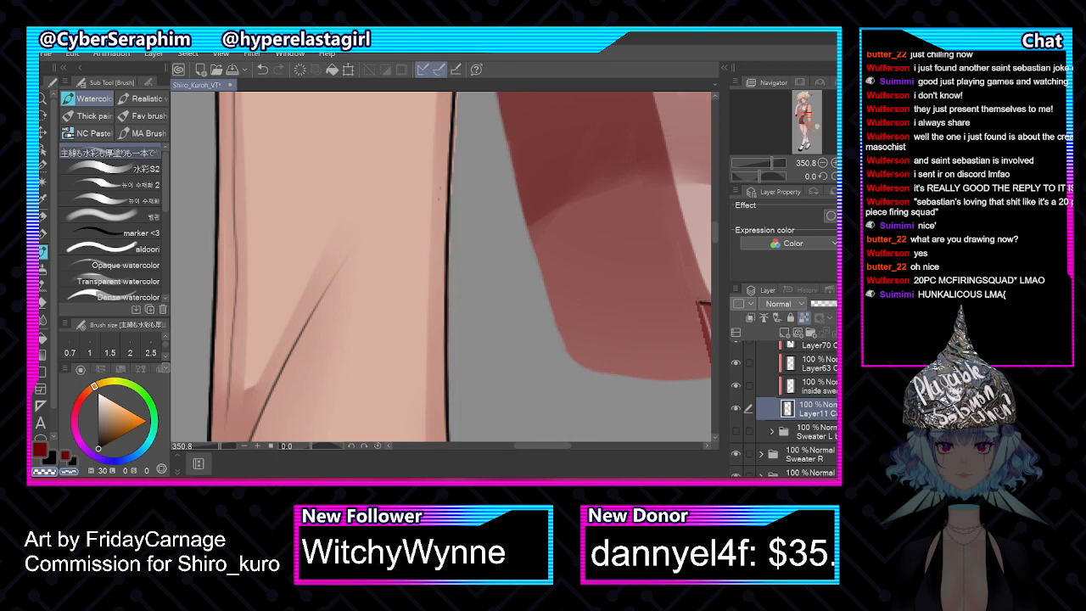
key("c")
key("x")
left_click(383, 186, "alt")
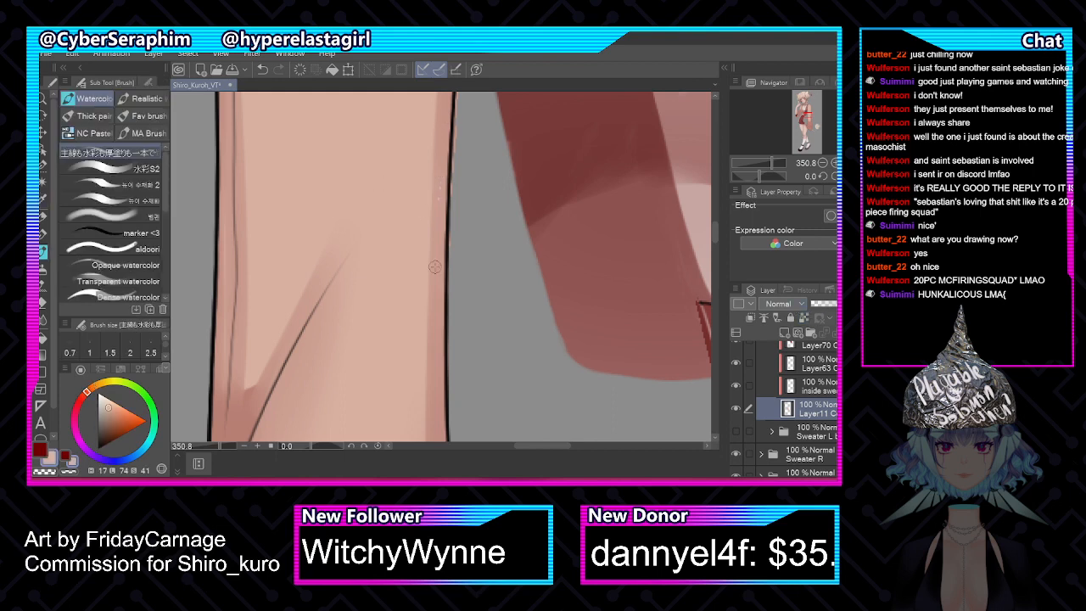
key("c")
Erase the colour spilling outside the line art along the sleeve's inner edge, up to the shoulder, using a larger brush
left_click_drag(715, 238, 715, 225)
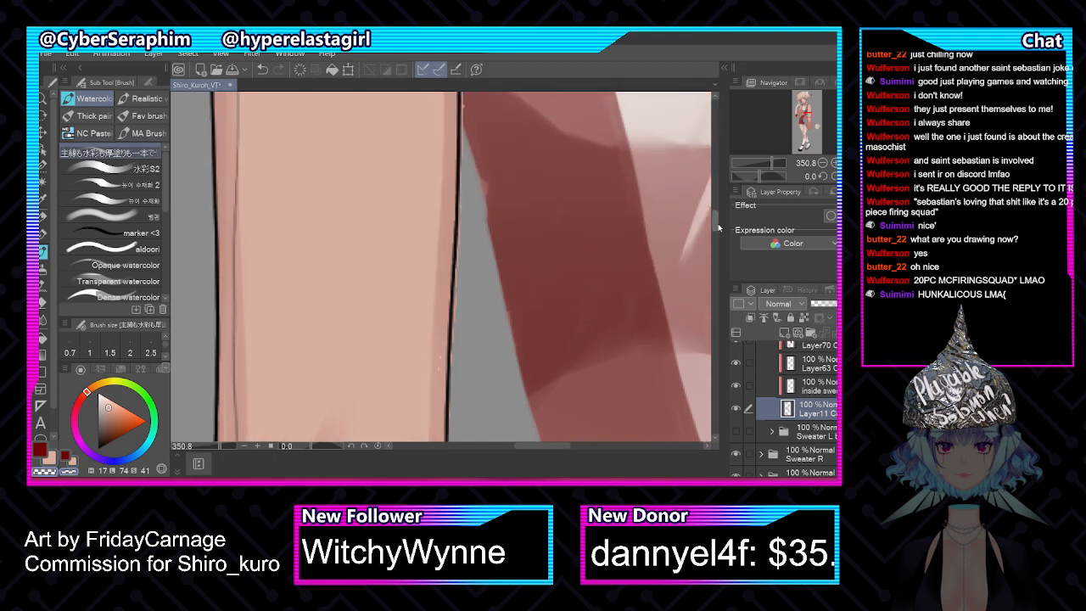
left_click_drag(463, 100, 461, 135)
key("]")
key("]")
key("]")
left_click_drag(462, 204, 461, 232)
left_click_drag(462, 164, 459, 276)
left_click_drag(716, 223, 714, 203)
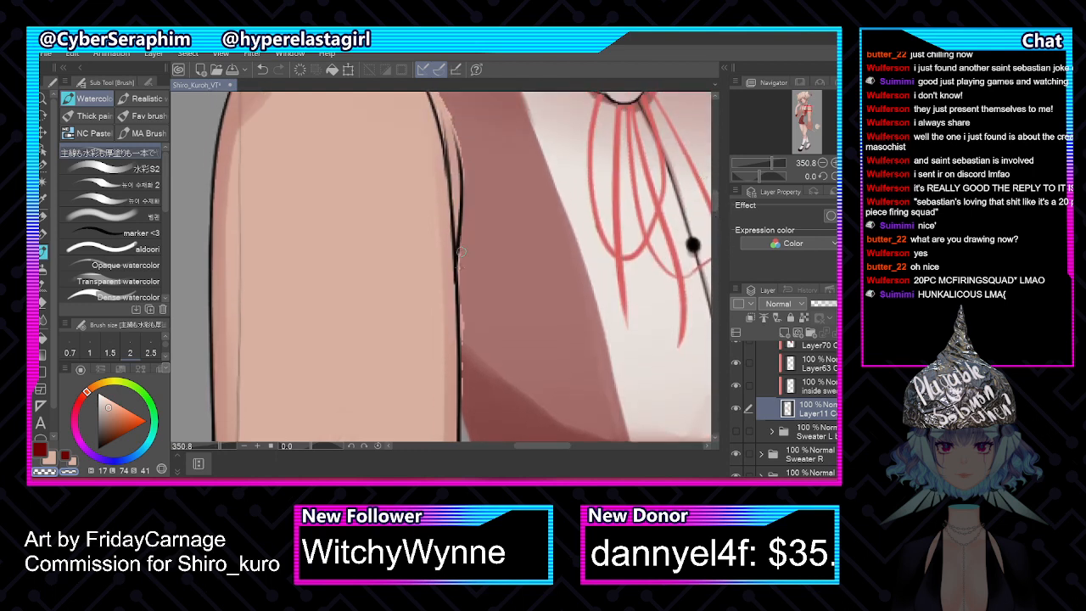
left_click_drag(461, 252, 460, 437)
mouse_move(714, 200)
left_mouse_down()
mouse_move(715, 213)
mouse_move(715, 189)
left_mouse_up()
key("h")
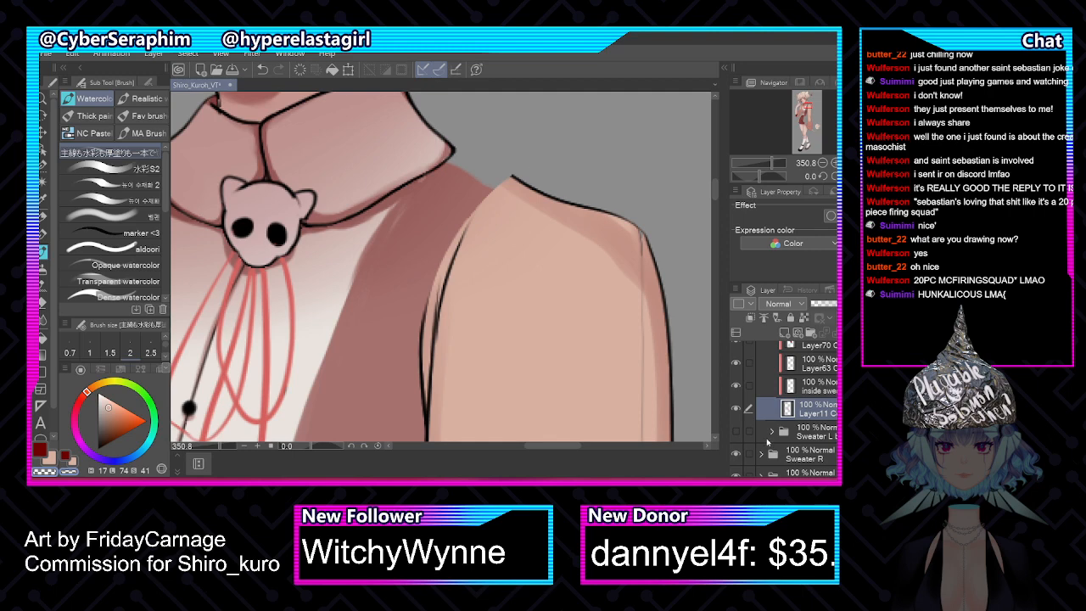
Show the Sweater L b folder again, collapse Sweater L f and lower its opacity to 44% to reveal the body beneath
left_click(736, 431)
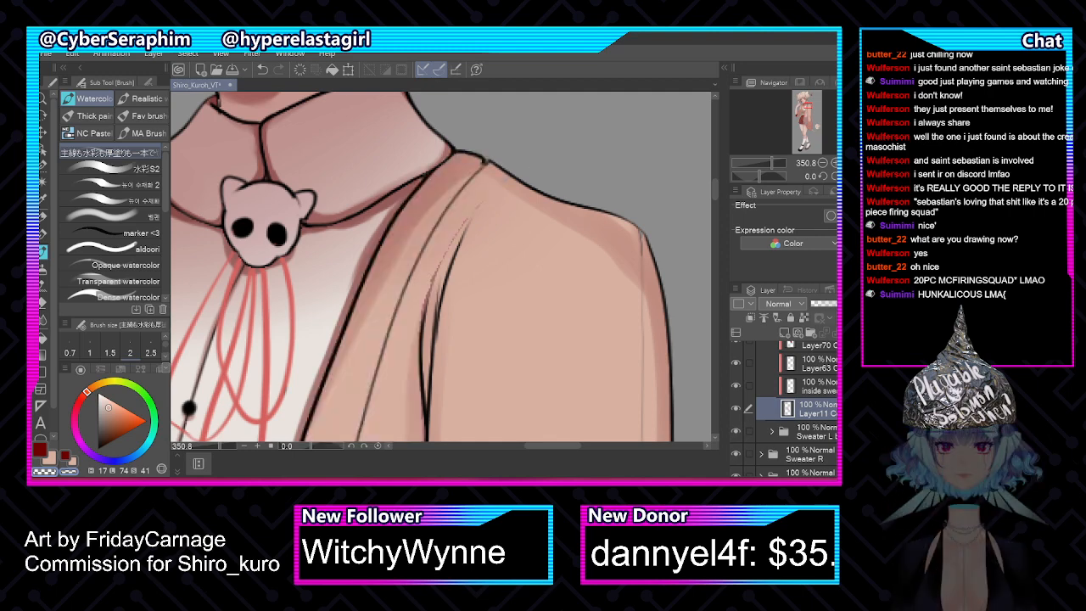
scroll(788, 407, "up", 4)
left_click(771, 387)
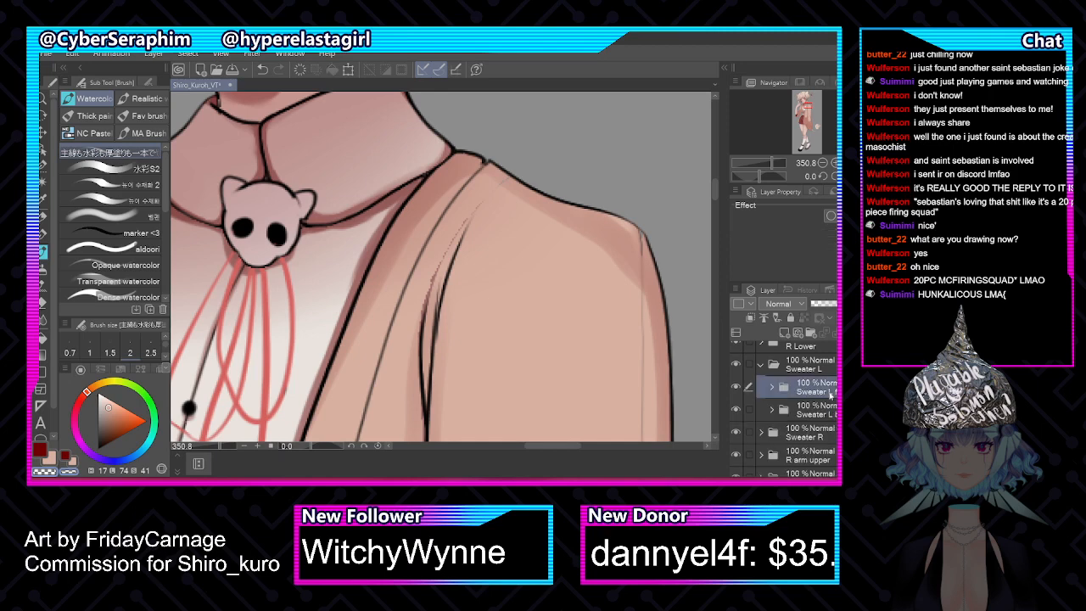
left_click_drag(835, 304, 832, 308)
scroll(506, 233, "down", 2)
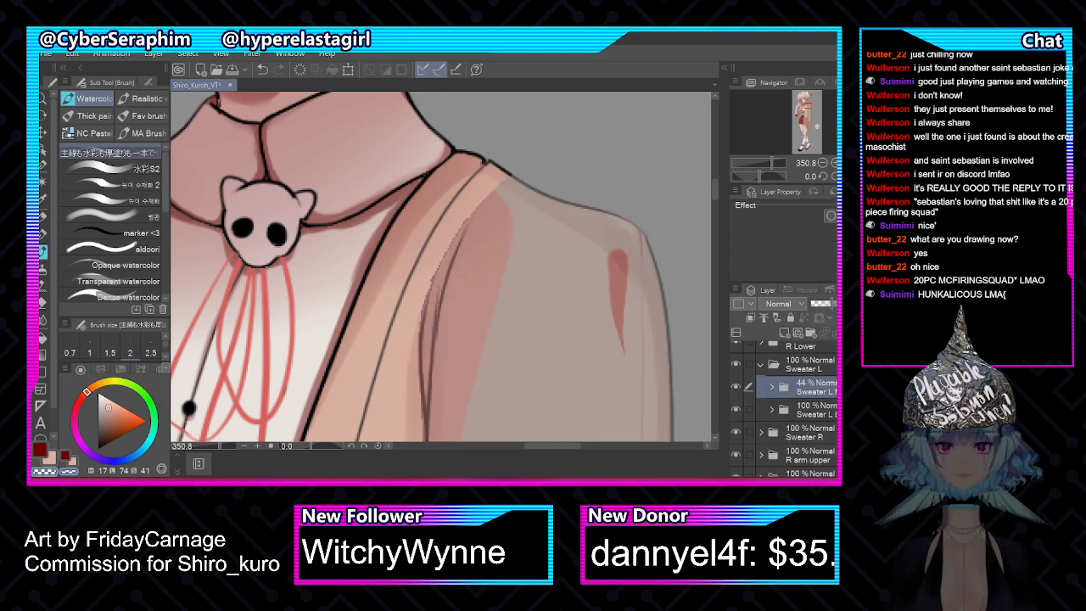
scroll(505, 233, "down", 3)
scroll(506, 234, "down", 1)
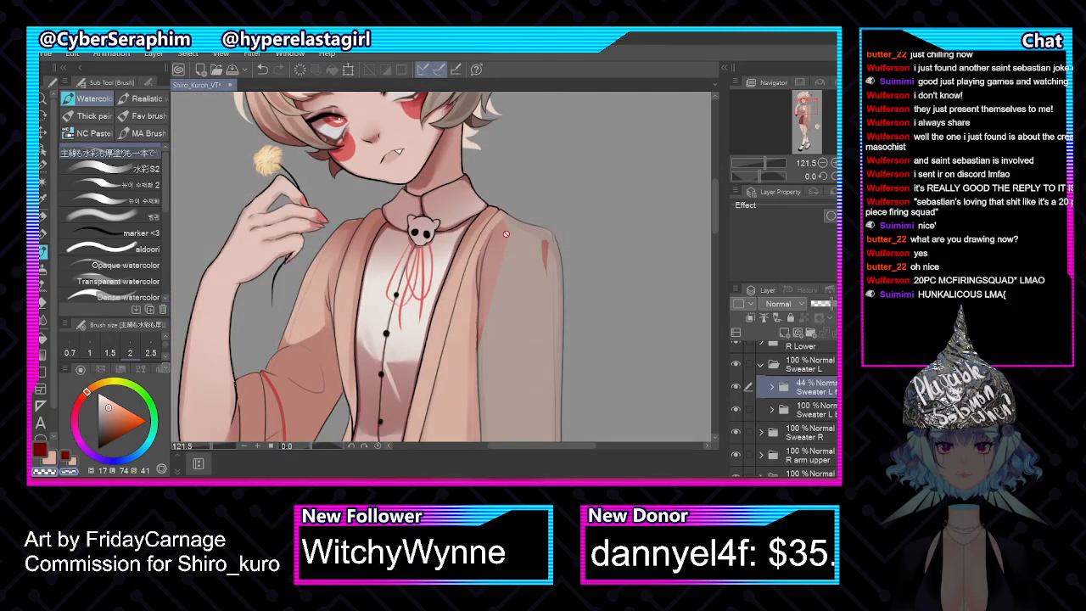
left_click_drag(713, 185, 715, 256)
key("h")
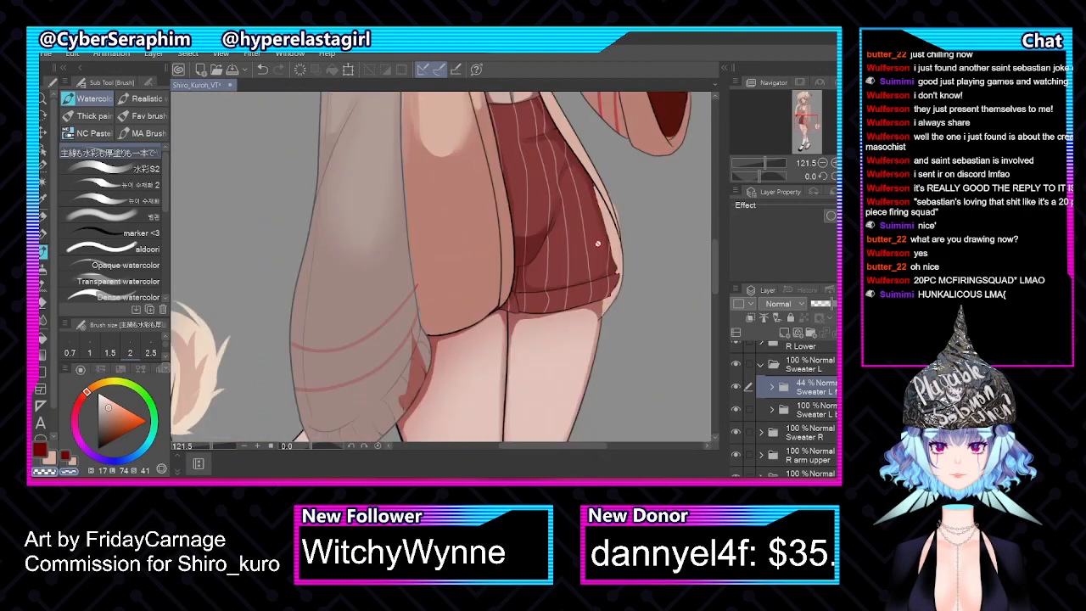
scroll(594, 245, "down", 3)
scroll(594, 245, "up", 3)
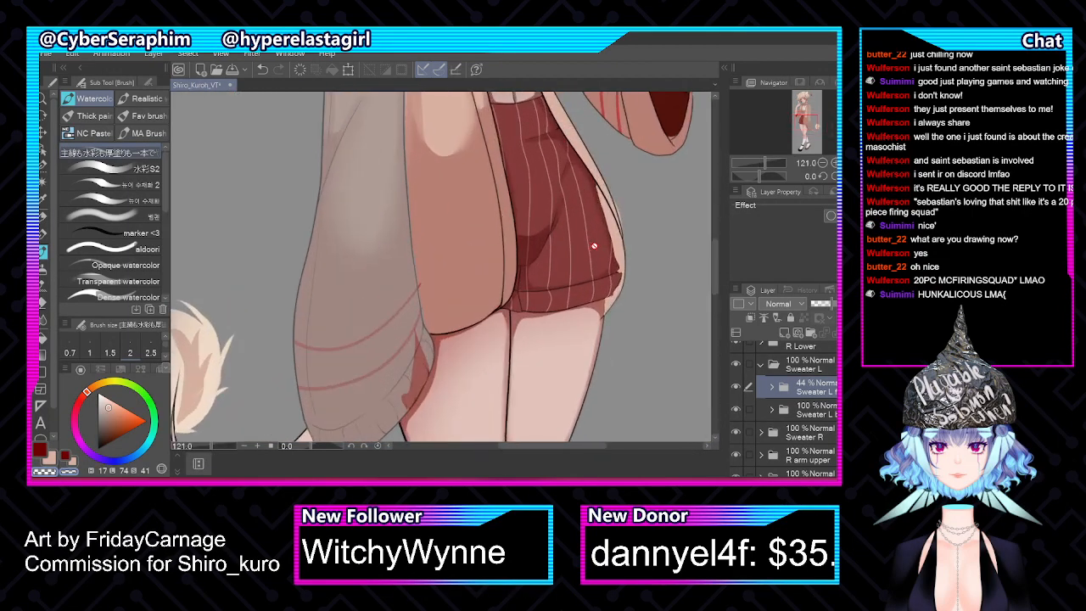
Expand the Sweater L b folder, select its uppermost lines Copy layer and toggle that layer's visibility
left_click(771, 409)
scroll(772, 409, "down", 2)
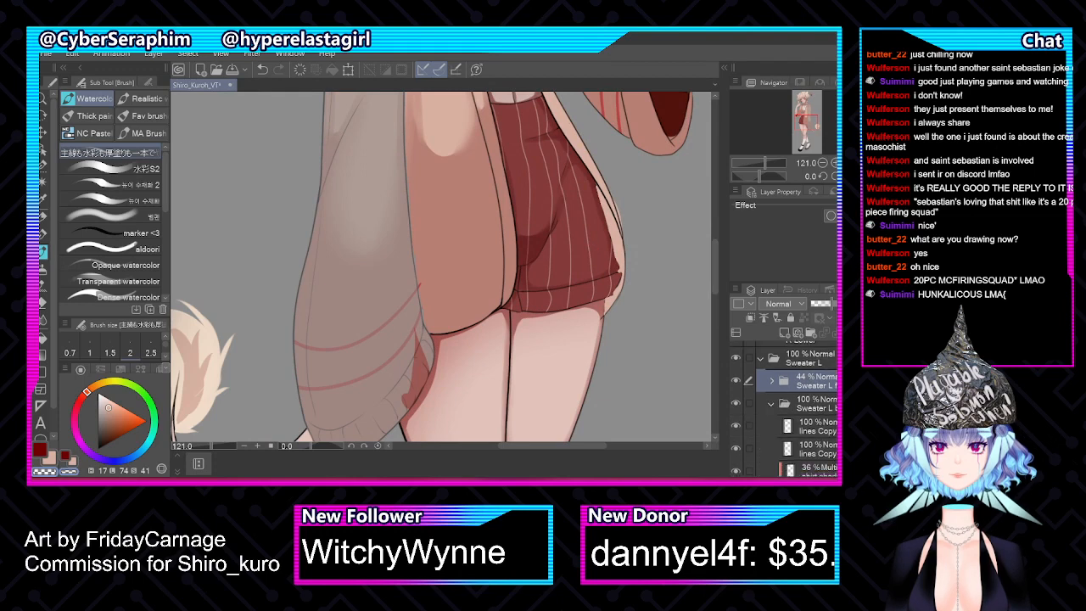
left_click(814, 395)
left_click(736, 395)
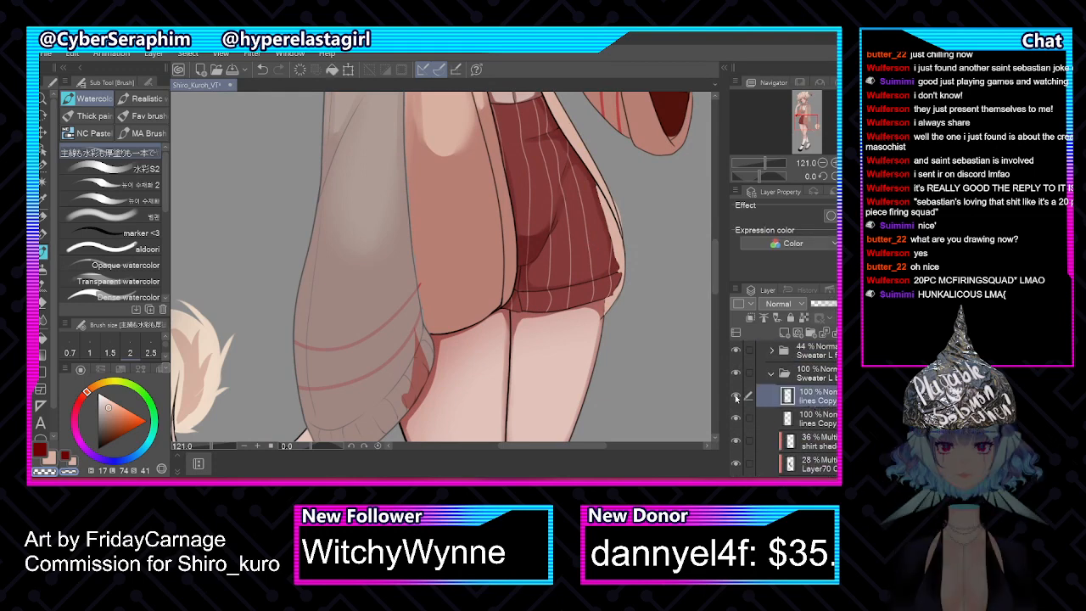
Compare the two lines copy layers in the left sweater folder, and merge them into one layer
left_click(736, 395)
left_click(737, 417)
left_click(737, 416)
left_click_drag(716, 255, 718, 210)
left_click(737, 417)
left_click(736, 416)
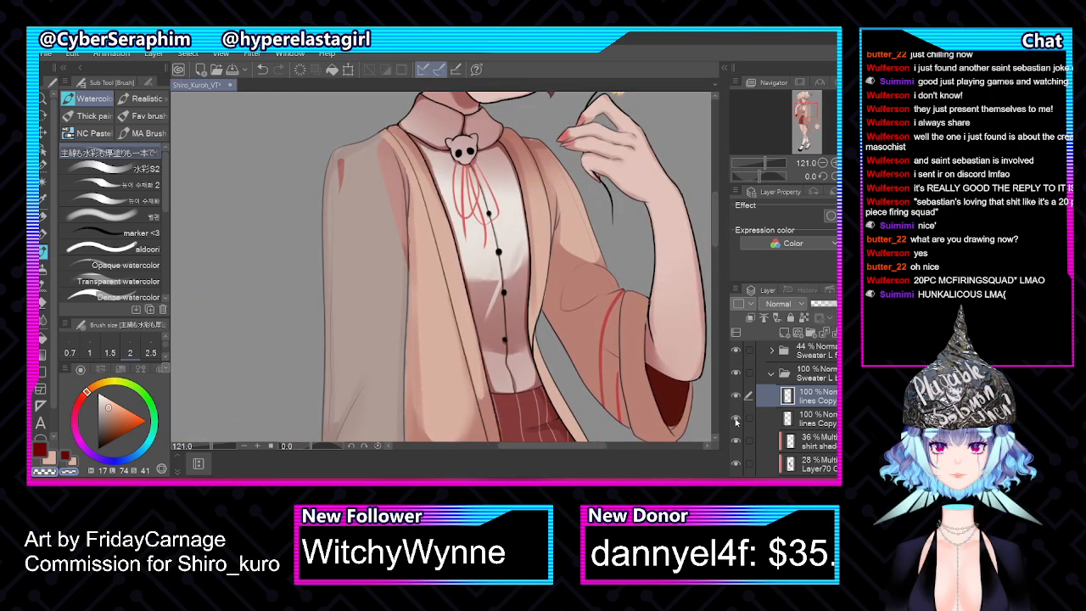
left_click(830, 415, "ctrl")
right_click(830, 415)
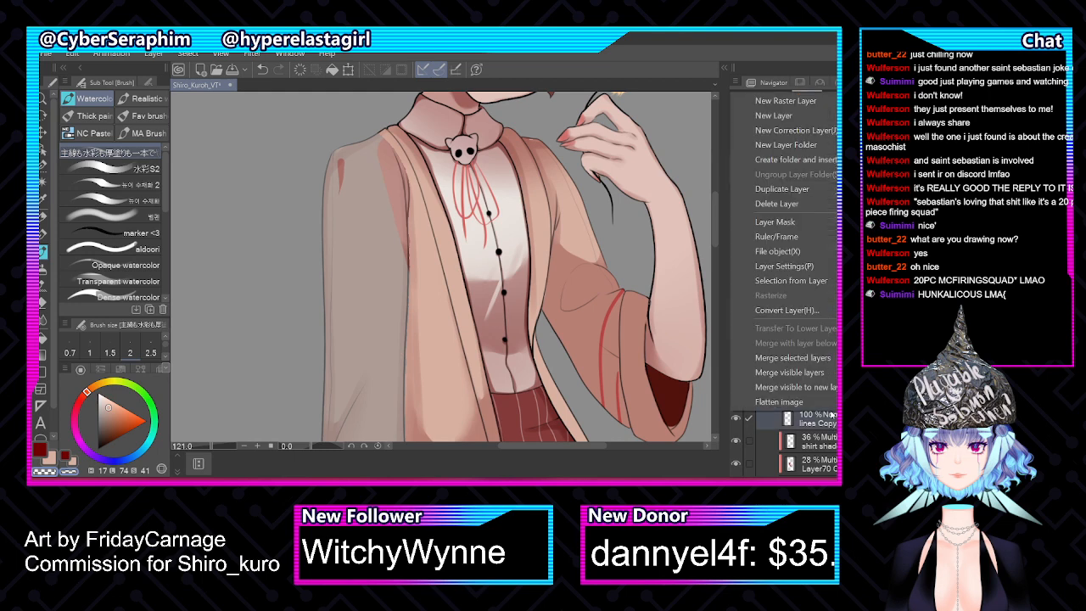
left_click(789, 425)
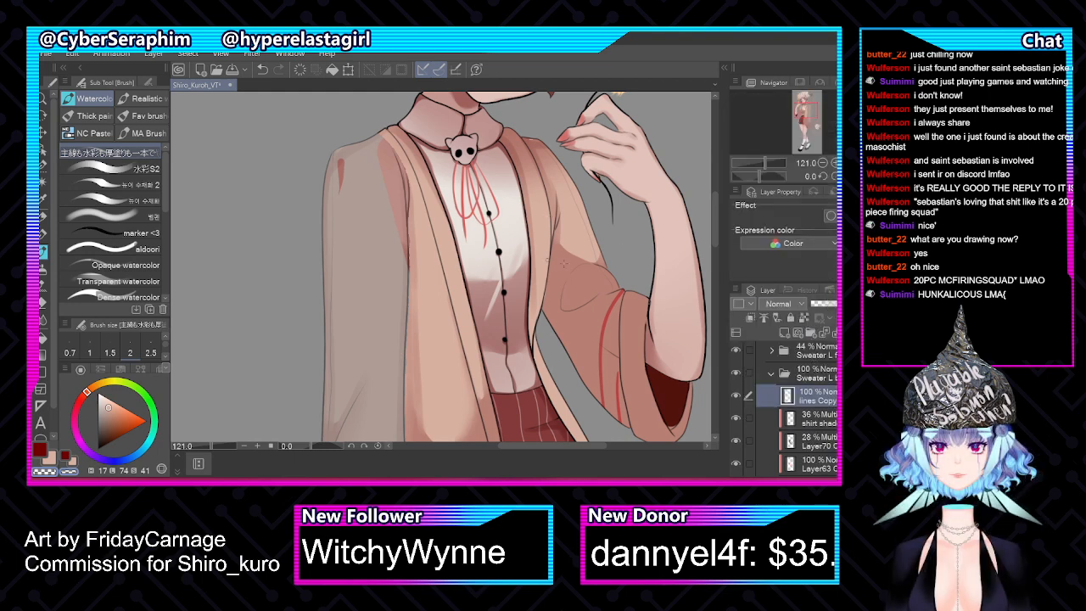
Try rotating the 44% opacity sleeve folder outward from the shoulder
scroll(372, 233, "down", 3)
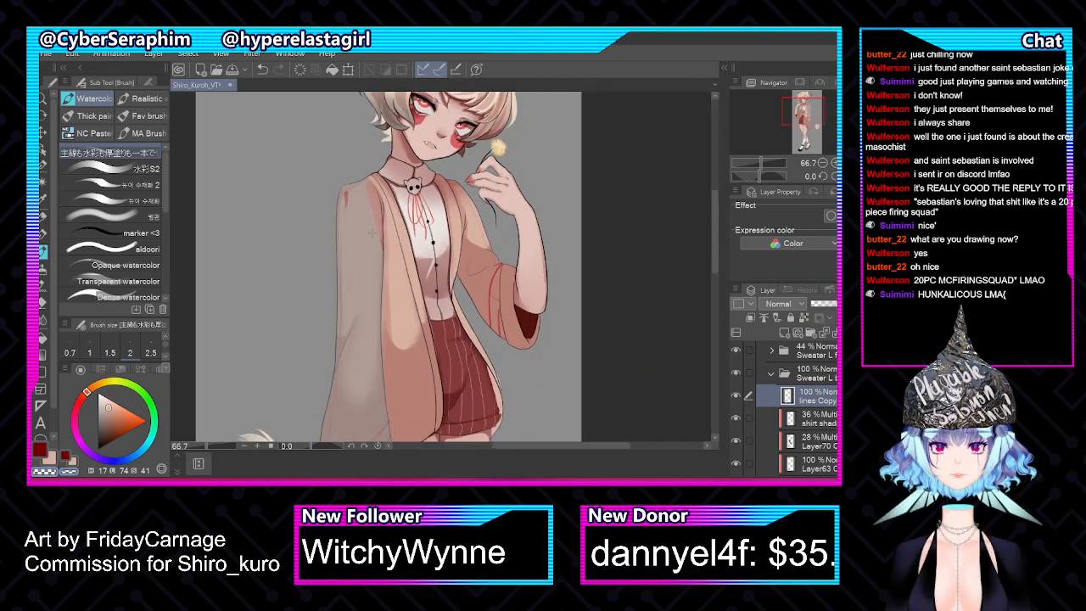
left_click(828, 357)
scroll(718, 227, "down", 2)
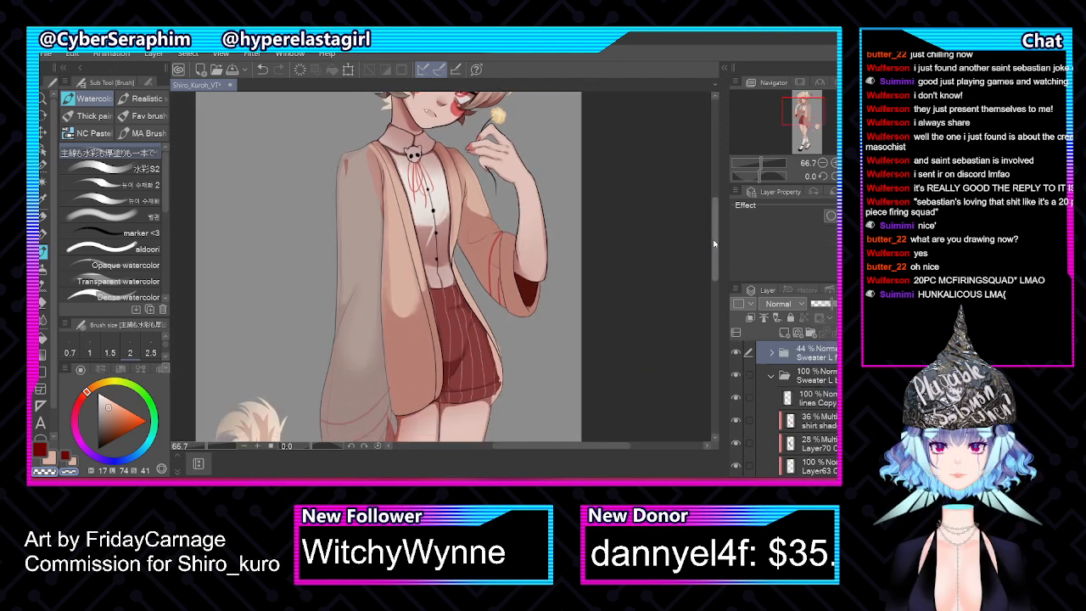
key("ctrl+t")
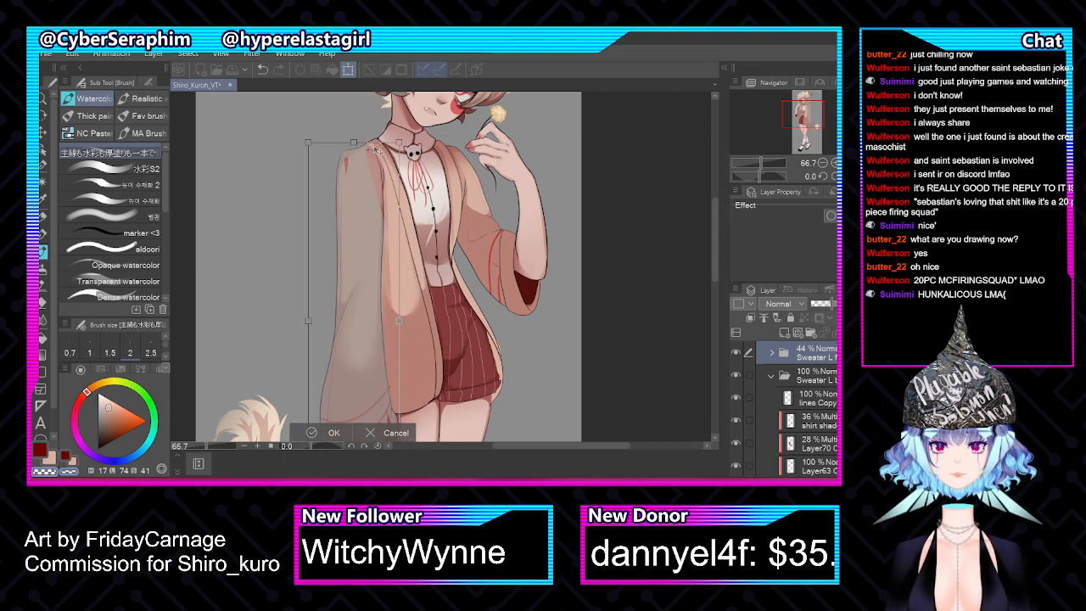
left_click_drag(509, 205, 493, 236)
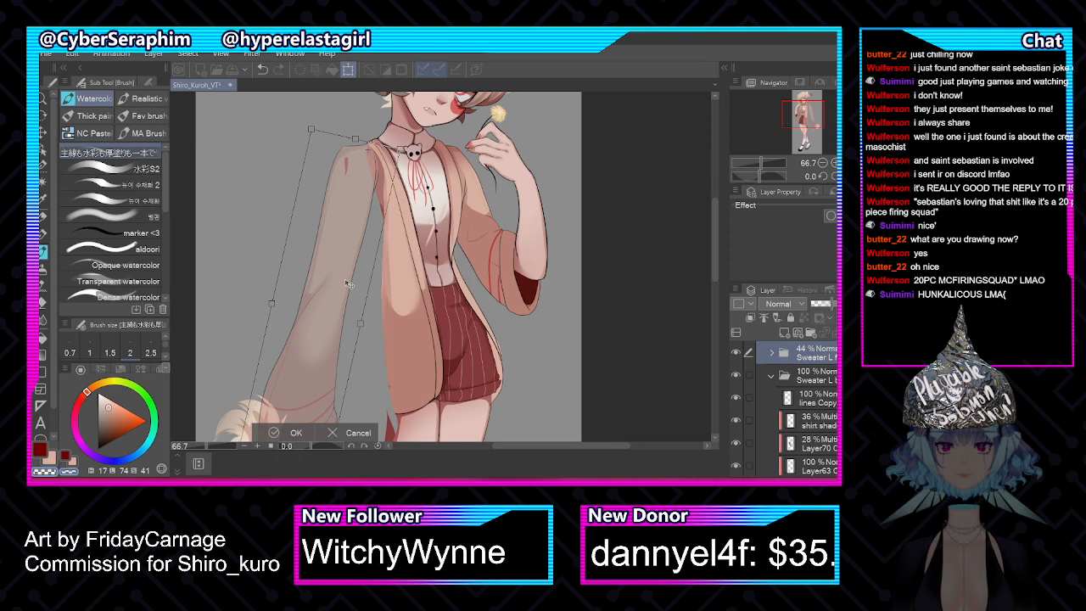
key("ctrl+z")
left_click(399, 433)
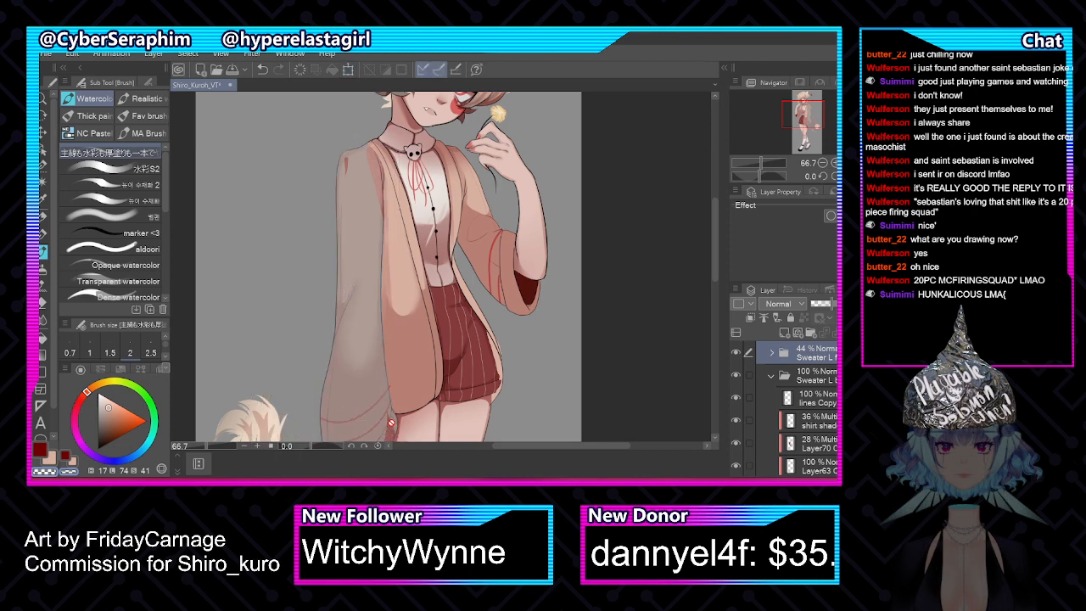
On the merged lines layer, draw a thin black curve continuing the sweater's bottom hem beneath the sleeve
left_click(822, 398)
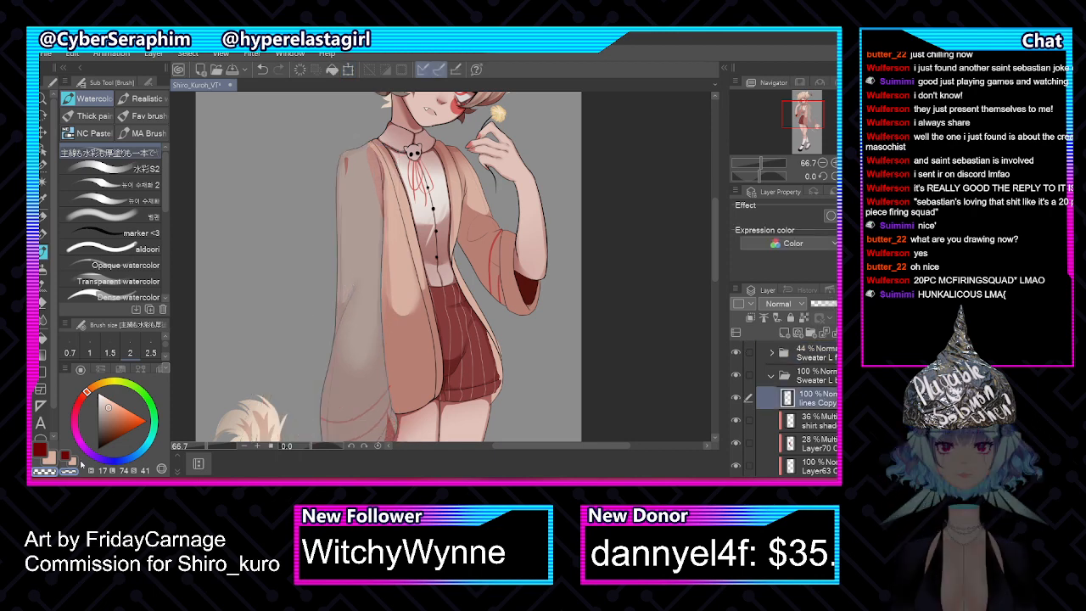
left_click_drag(117, 425, 99, 448)
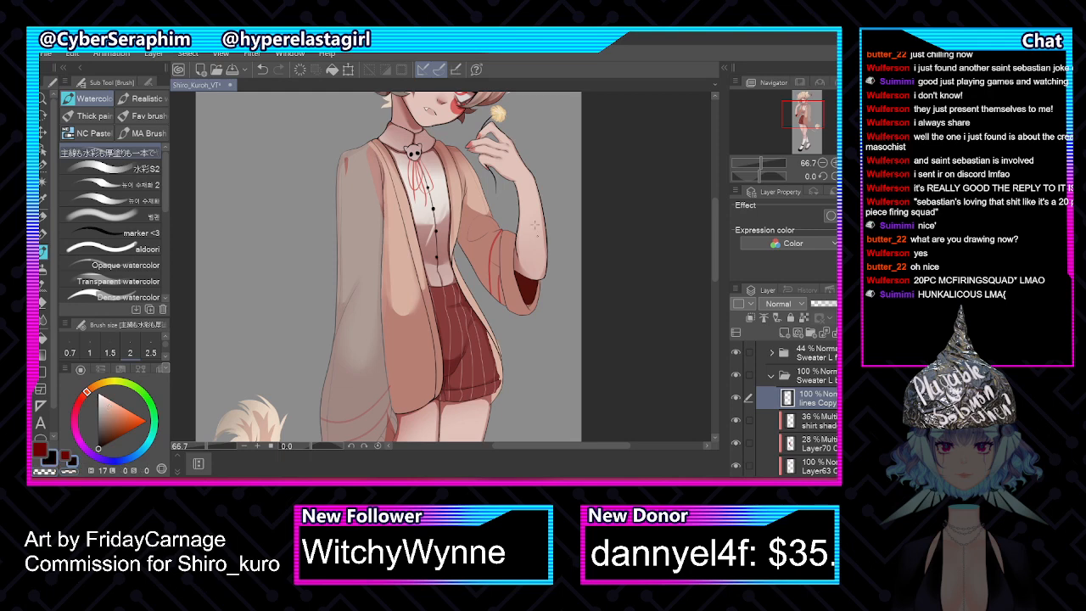
left_click_drag(335, 147, 417, 147)
scroll(416, 146, "up", 3)
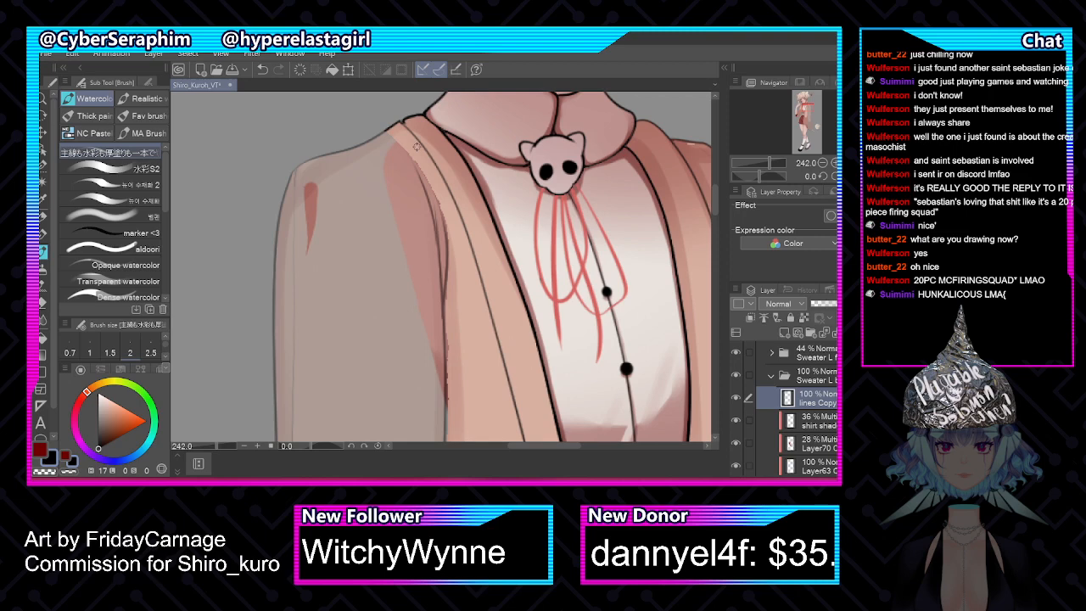
left_click_drag(714, 196, 707, 270)
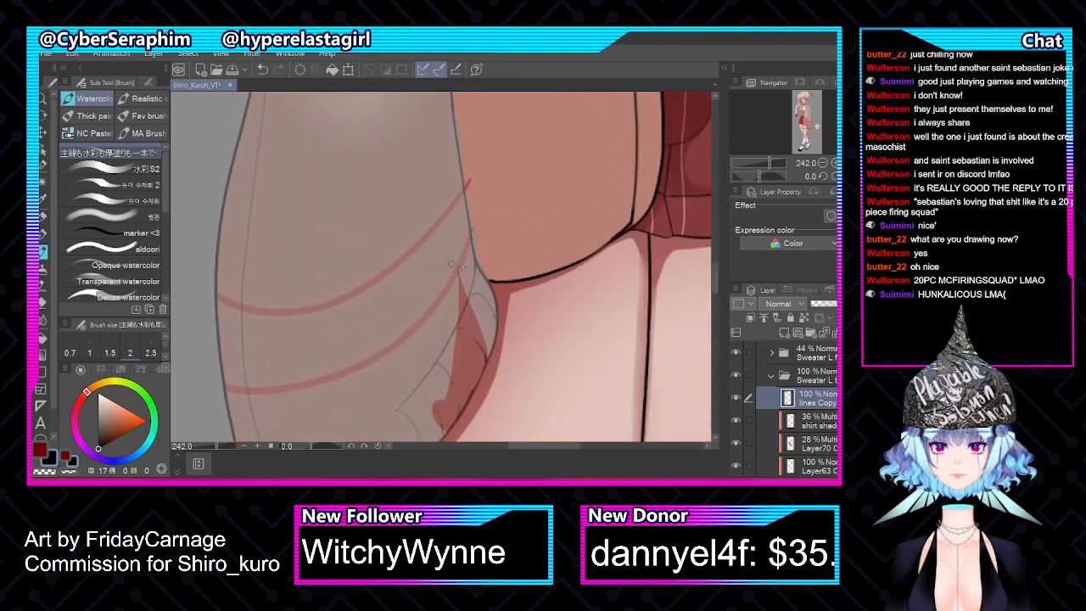
key("bracketright")
scroll(465, 259, "down", 4)
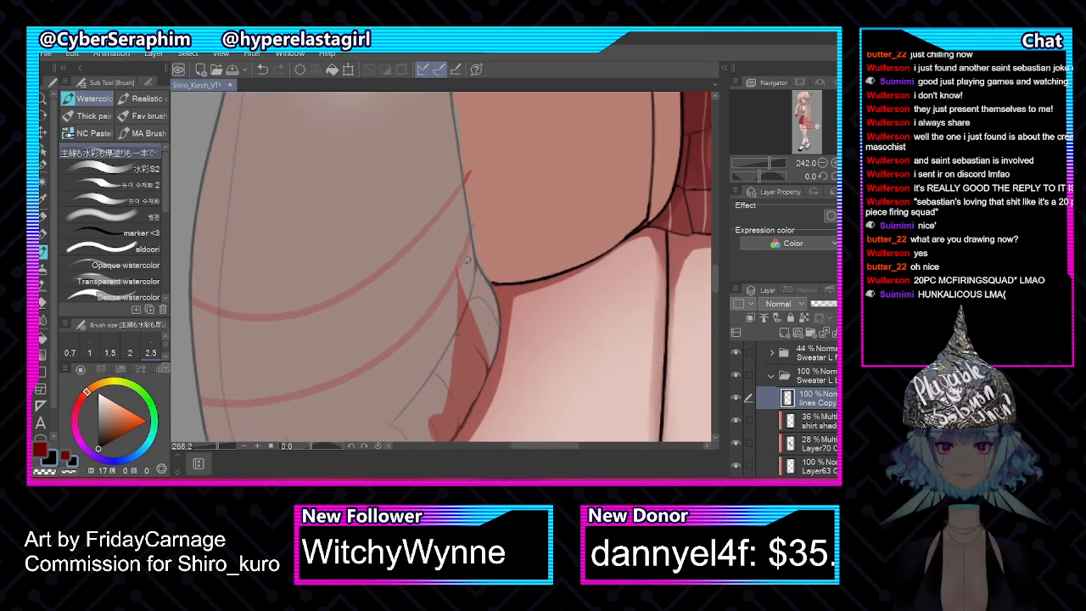
scroll(717, 243, "up", 5)
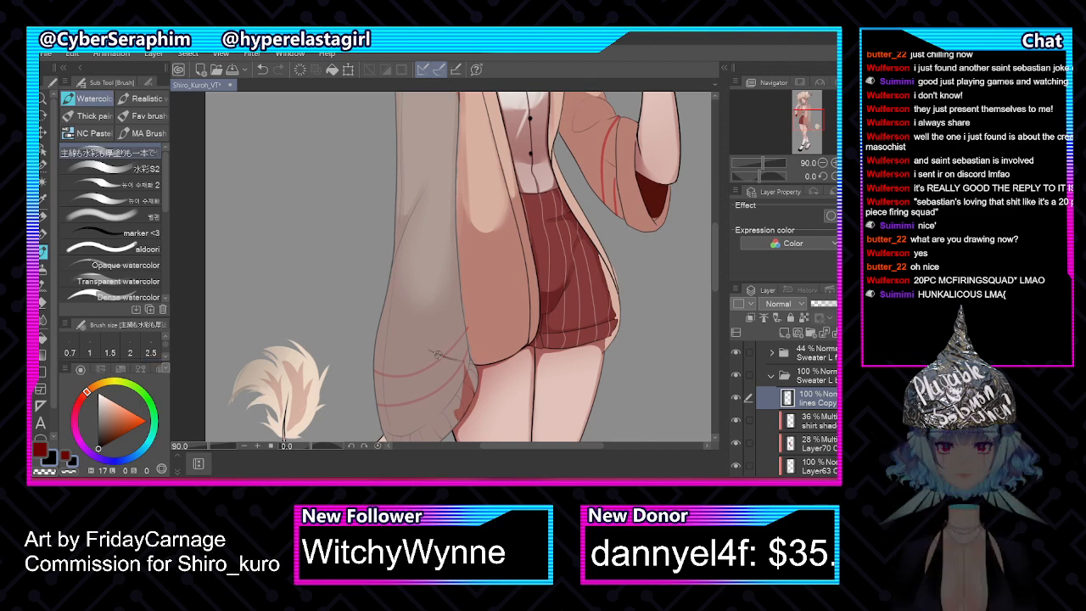
scroll(490, 359, "up", 3)
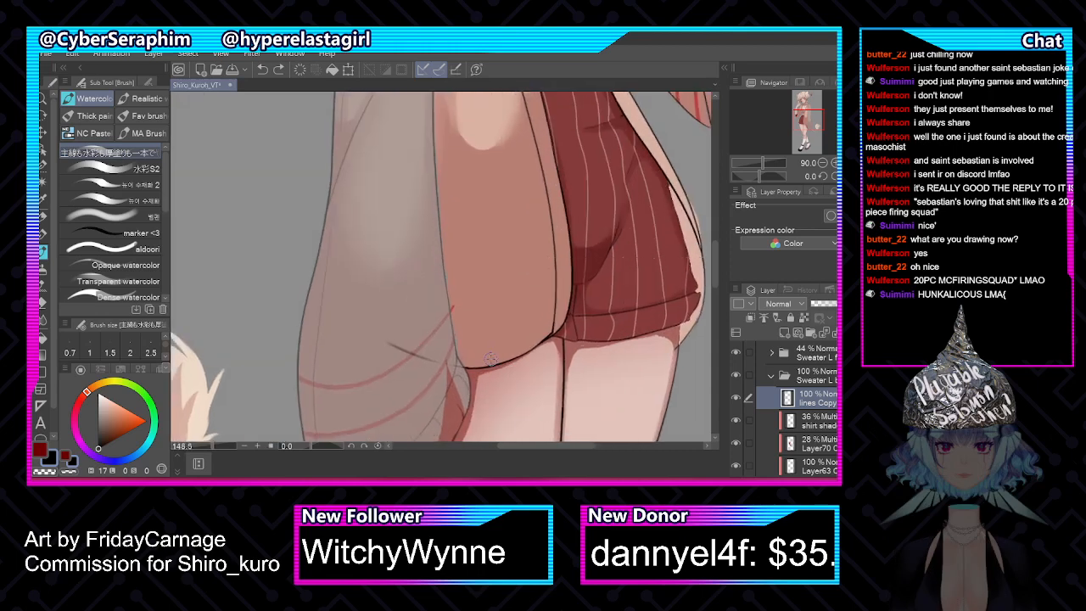
scroll(490, 359, "up", 1)
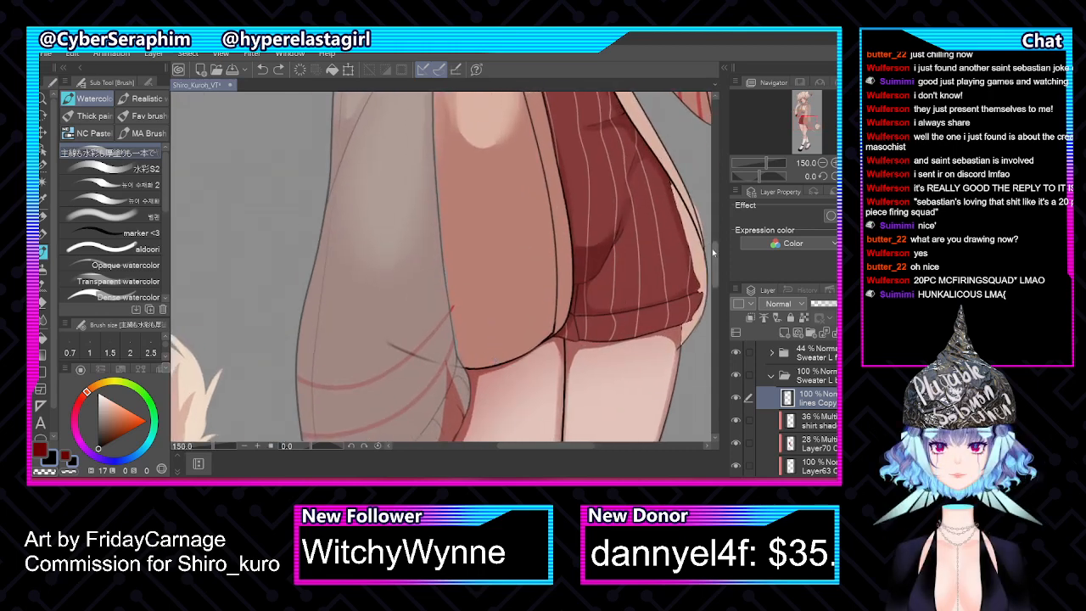
left_click_drag(713, 252, 712, 256)
scroll(288, 270, "up", 3)
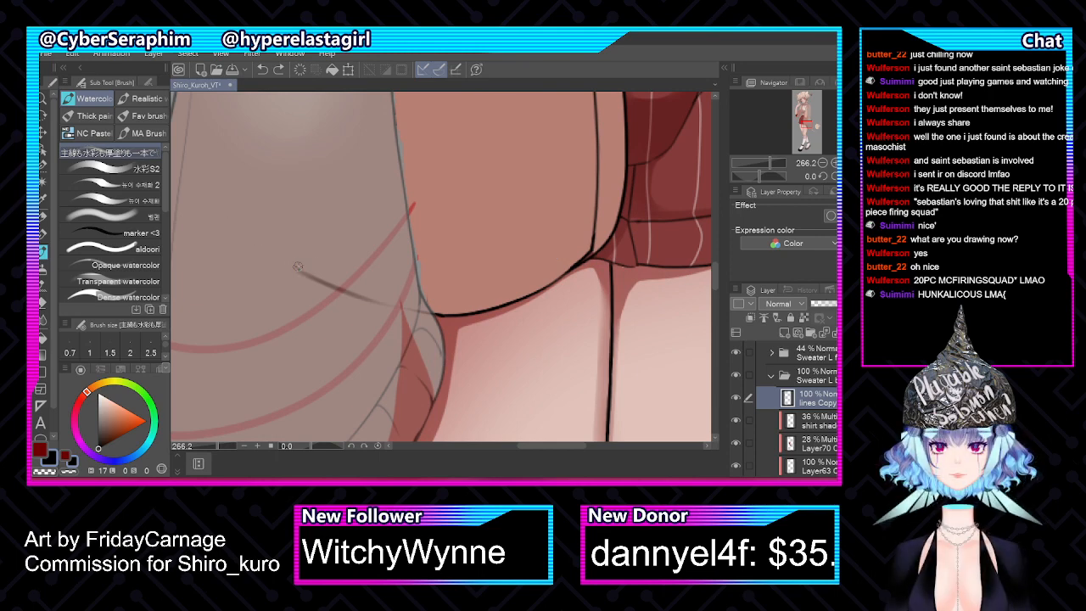
Refine the hem line beneath the sleeve so it joins the existing sweater hem, and set the brush size to 2.5
mouse_move(297, 269)
left_mouse_down()
mouse_move(422, 311)
mouse_move(393, 307)
left_mouse_up()
key("ctrl+z")
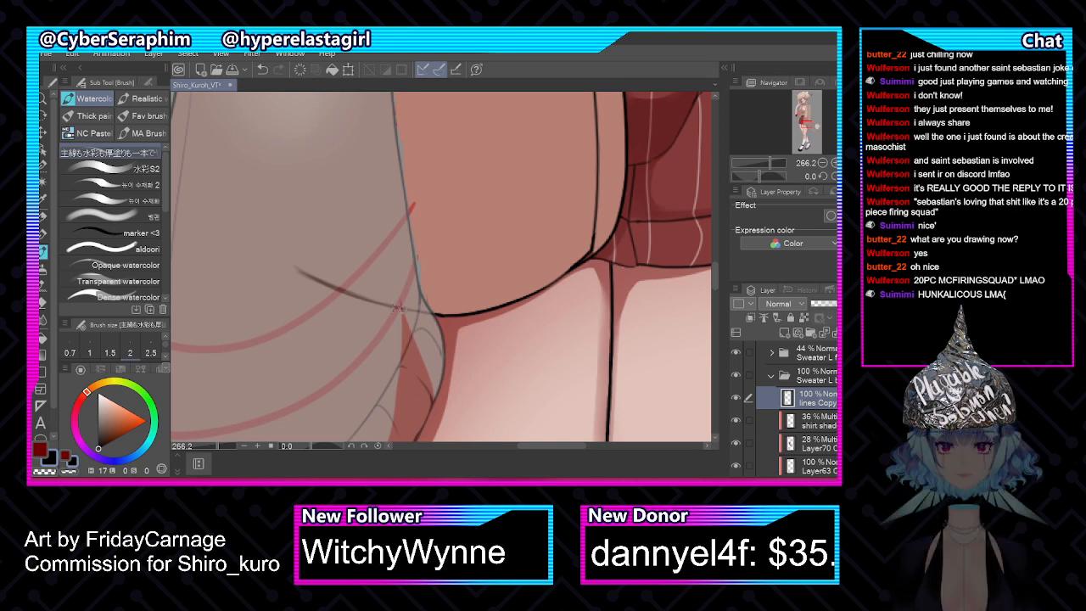
key("c")
key("]")
key("]")
key("]")
key("]")
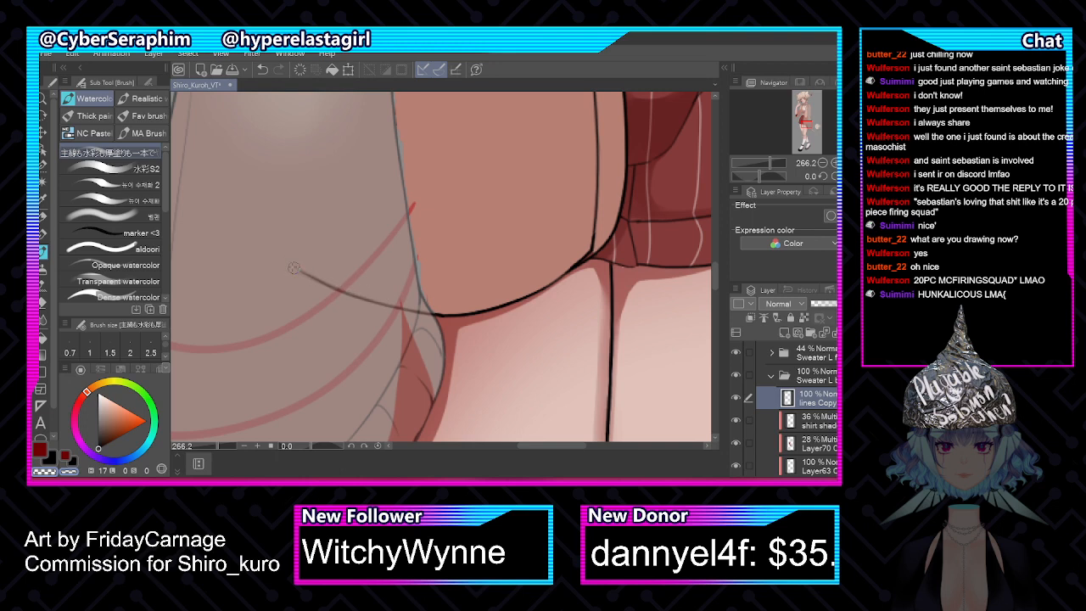
key("bracketleft")
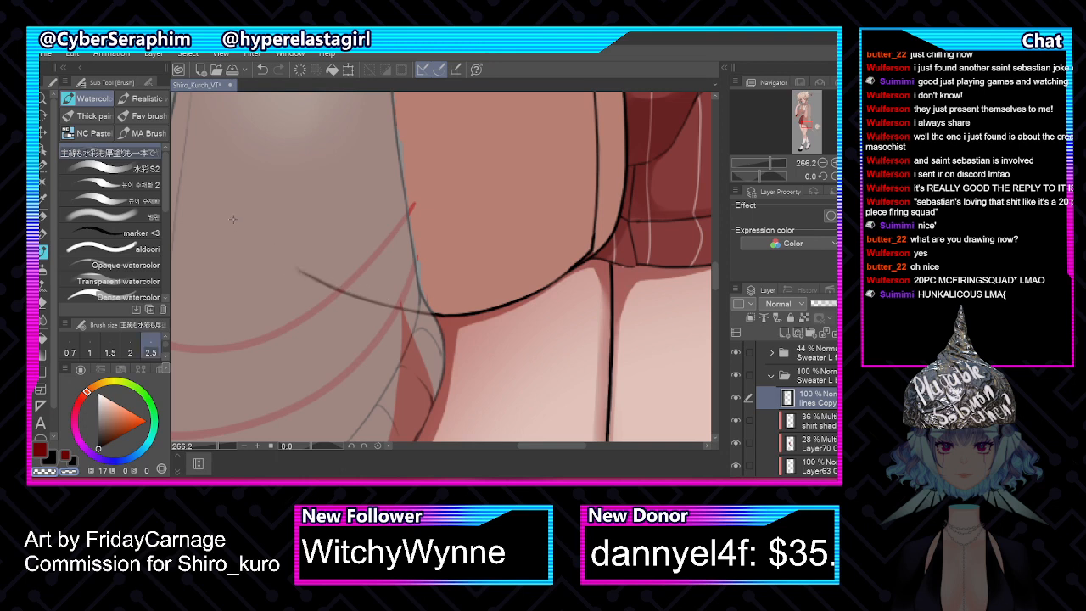
On the Layer11 copy layer, paint strokes in the sweater's sampled peach colour from the shoulder down toward the hem beneath the sleeve
scroll(197, 207, "down", 5)
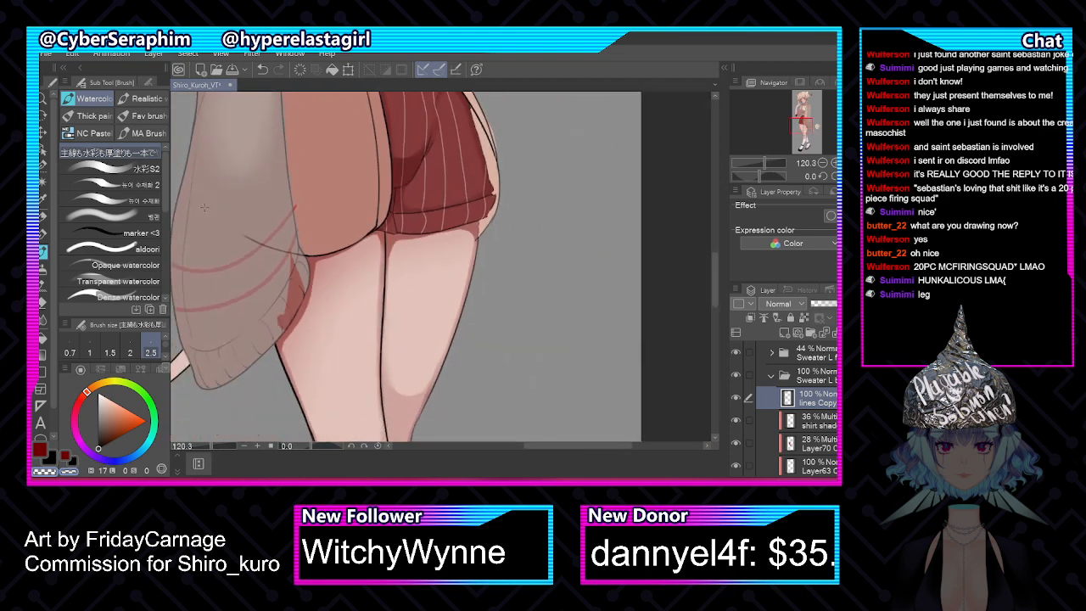
left_click_drag(714, 273, 706, 272)
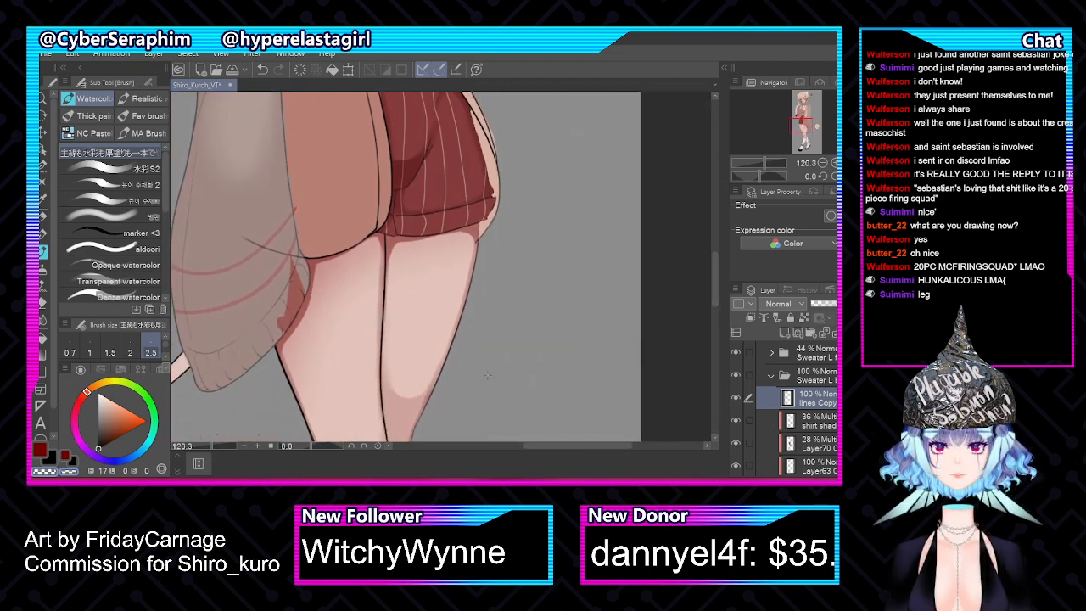
scroll(222, 265, "down", 2)
scroll(223, 265, "down", 1)
left_click_drag(610, 448, 583, 450)
left_click_drag(715, 255, 717, 216)
scroll(784, 408, "down", 1)
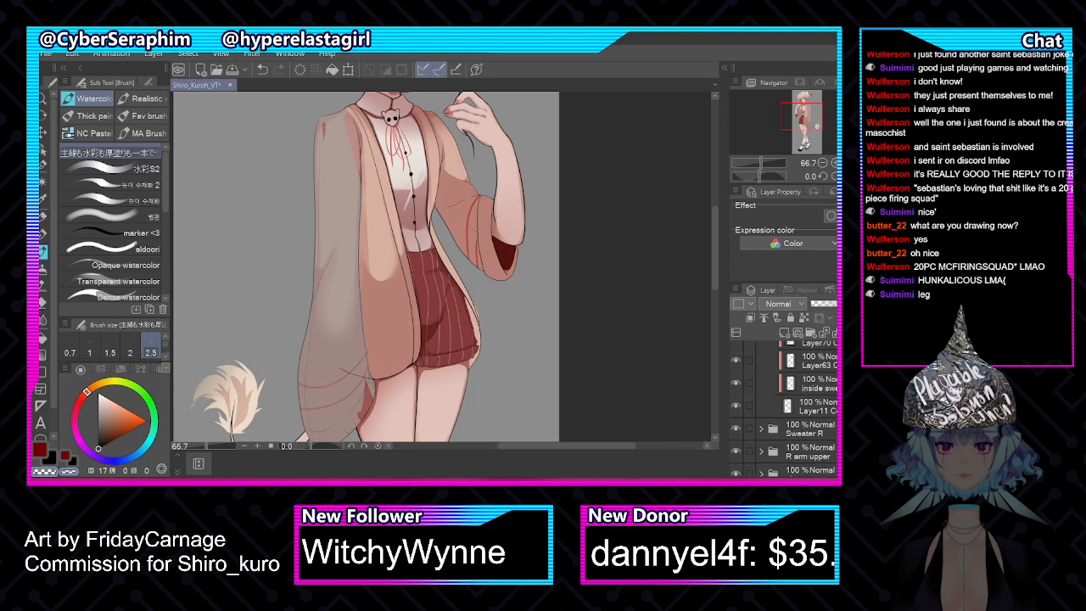
left_click(806, 405)
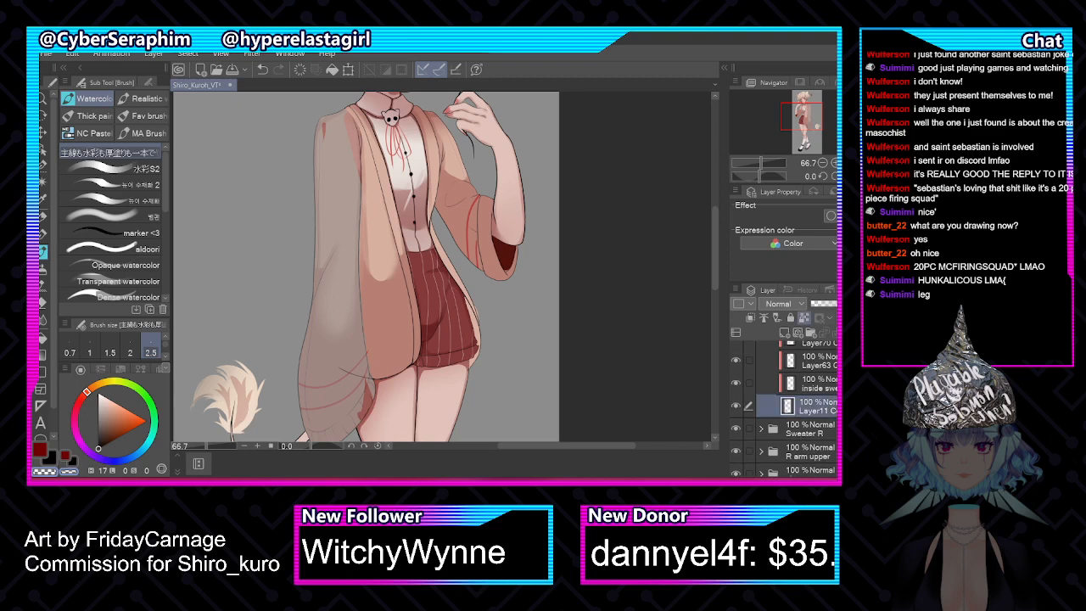
key("x")
key("x")
key("i")
left_click(379, 226)
key("b")
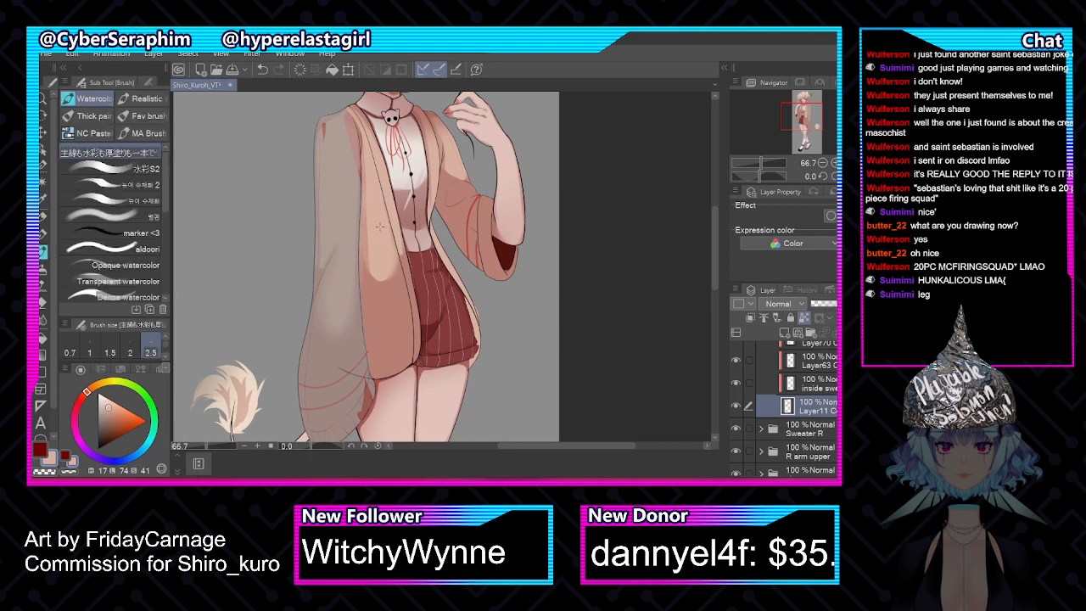
key("bracketright")
key("bracketright")
key("bracketright")
key("bracketright")
key("bracketright")
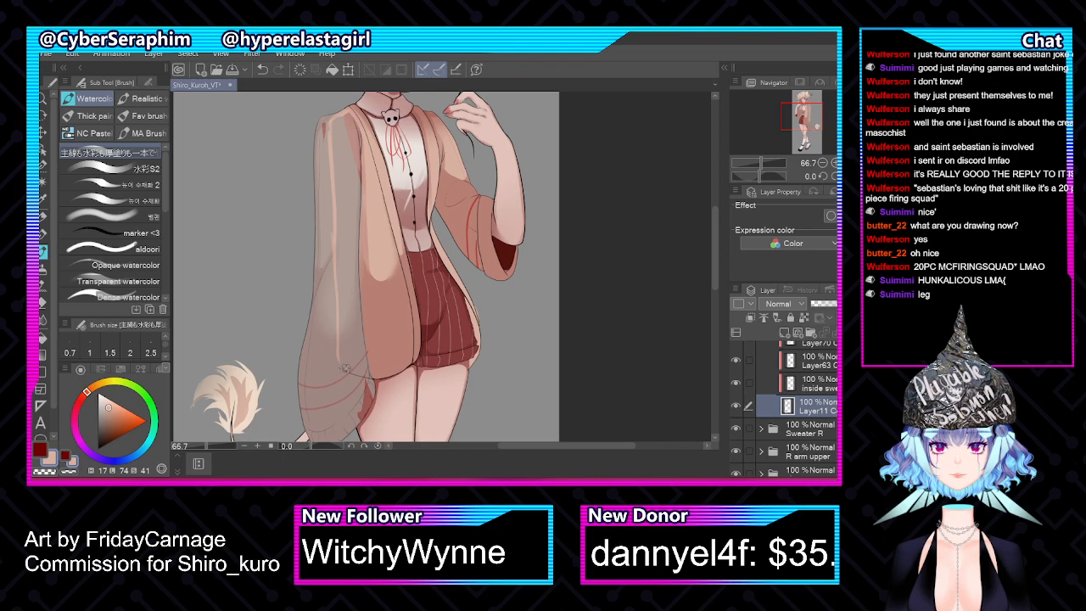
key("h")
key("h")
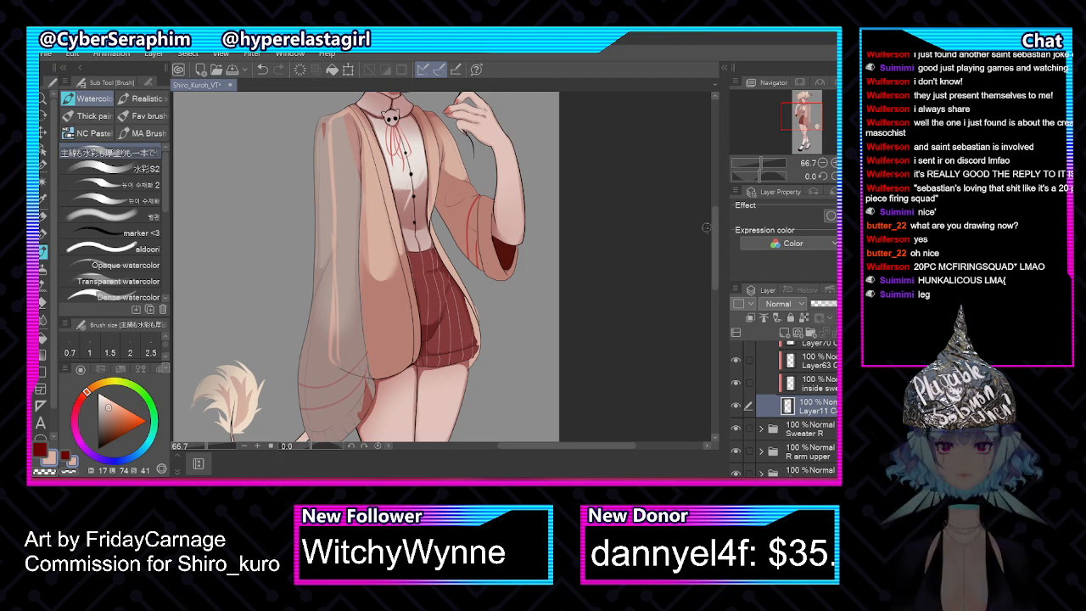
scroll(706, 227, "down", 3)
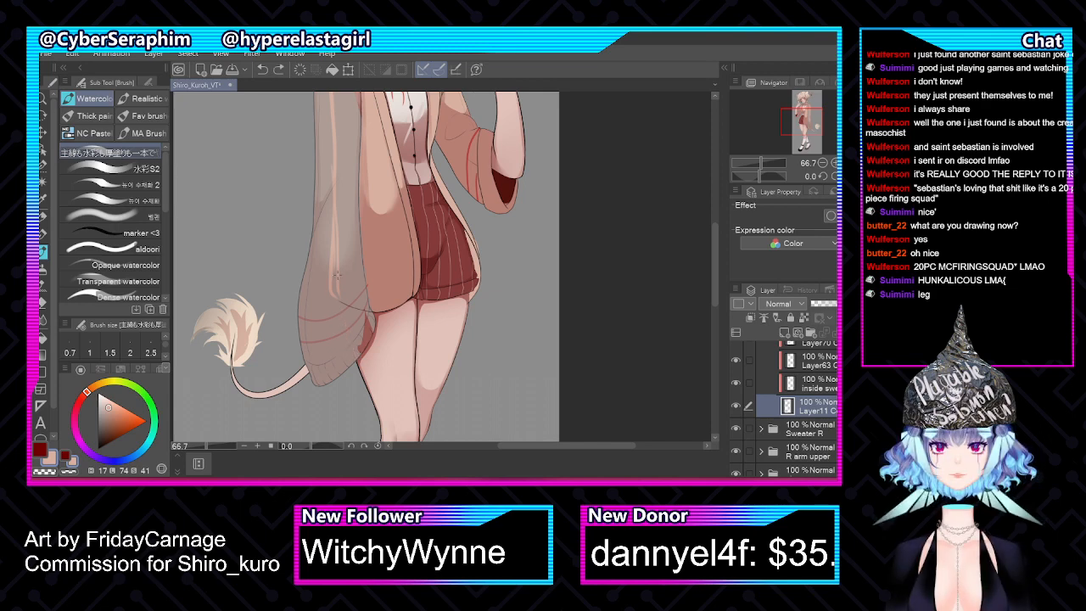
scroll(785, 407, "up", 5)
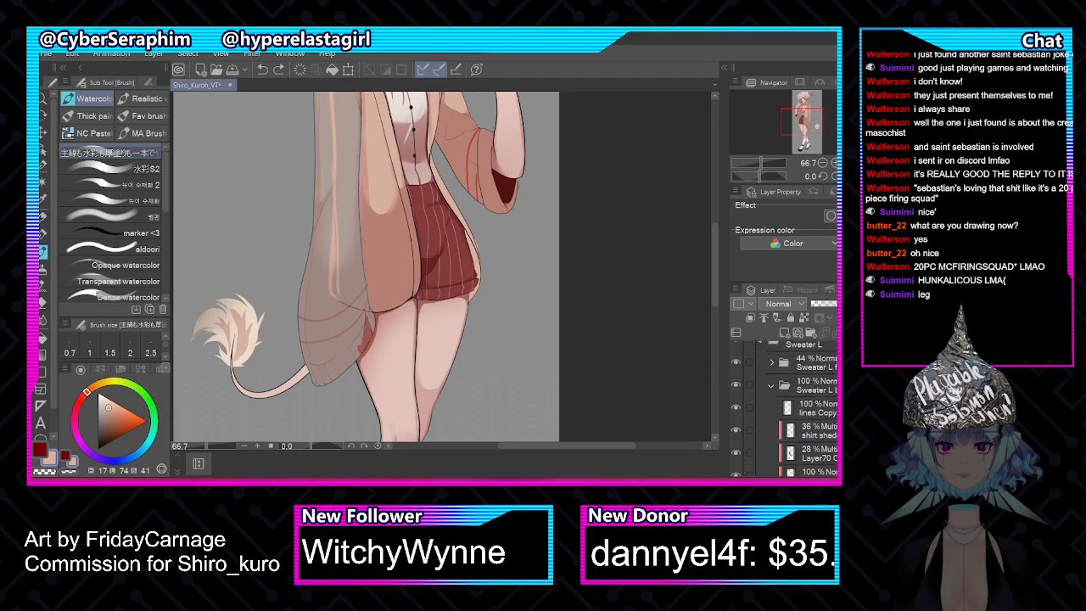
left_click(807, 408)
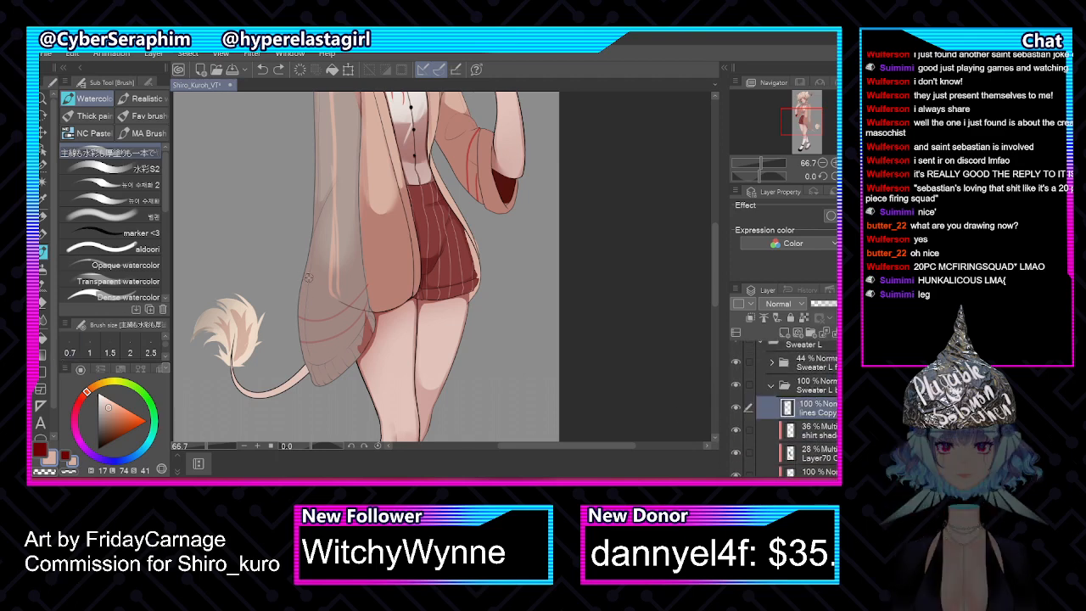
scroll(785, 408, "down", 5)
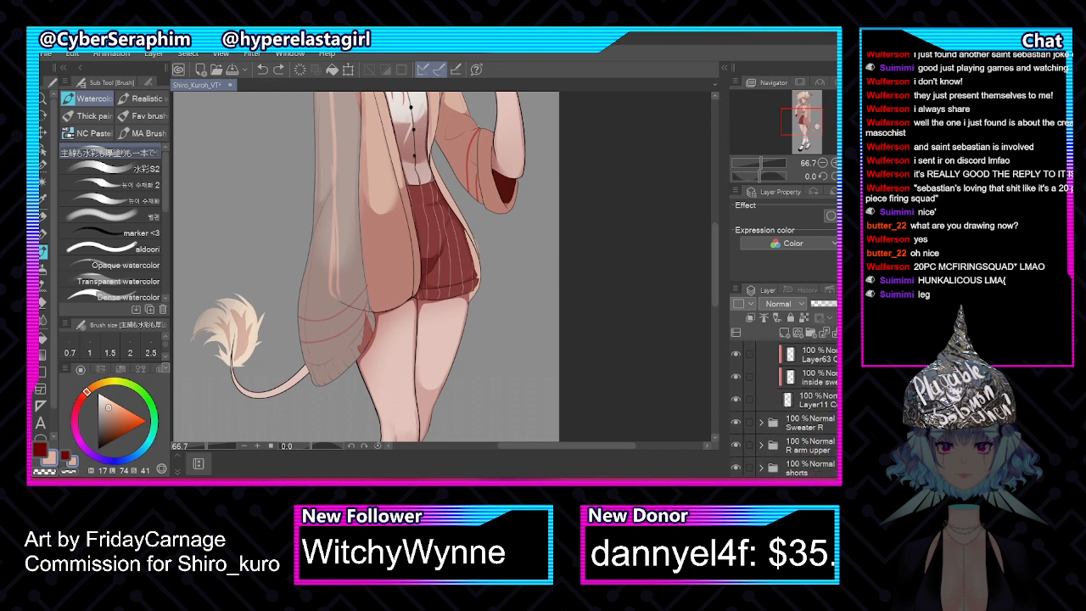
On the Layer11 copy layer, fill the sweater's shoulder area beneath the translucent sleeve with the sweater's peach colour
left_click(806, 406)
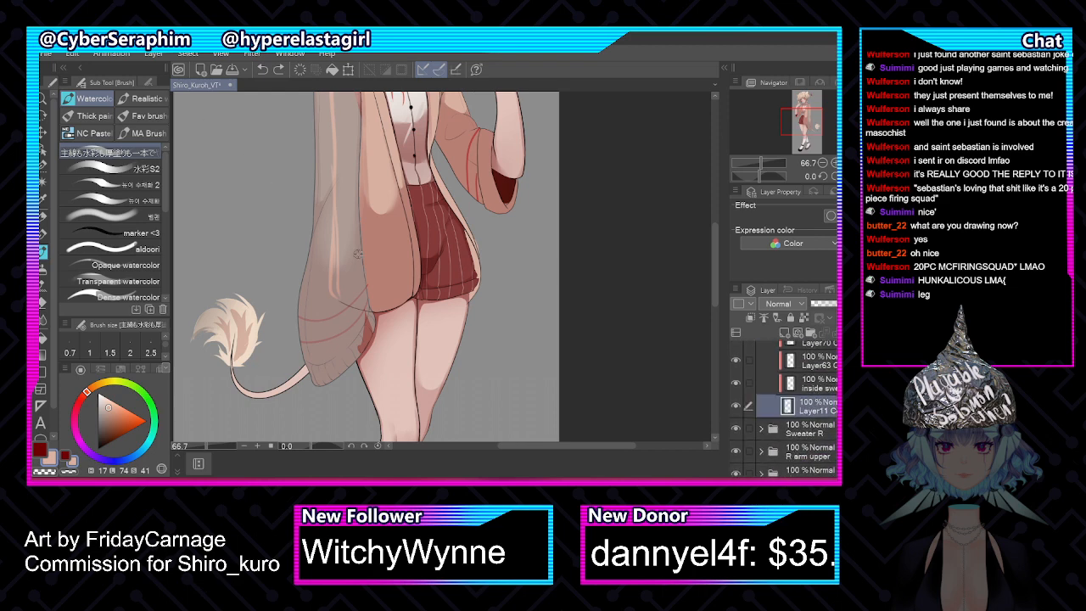
scroll(358, 253, "up", 4)
left_click_drag(716, 258, 716, 209)
scroll(319, 205, "up", 5)
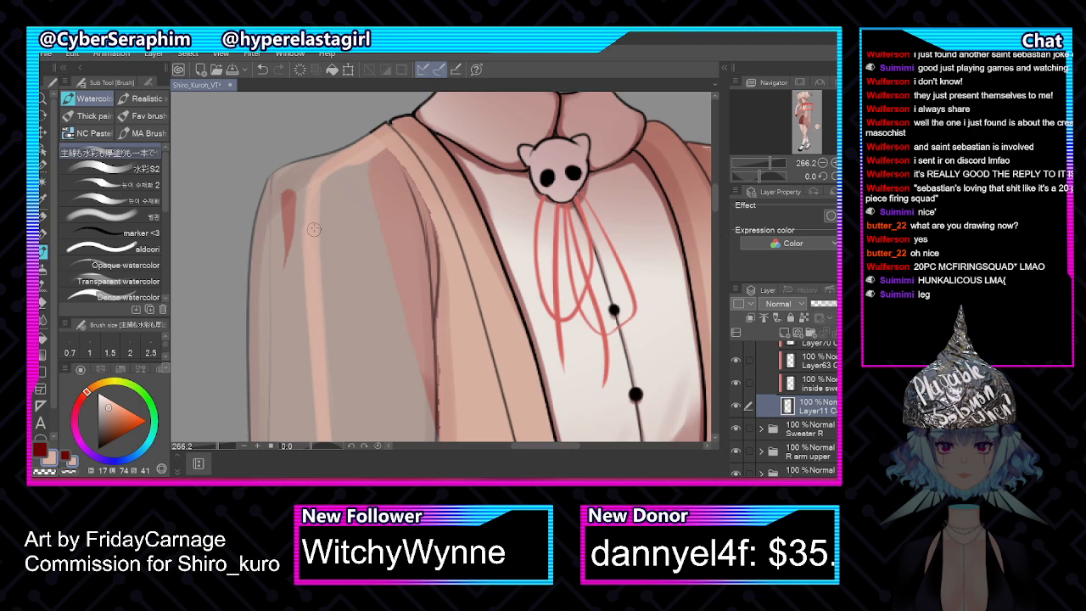
left_click_drag(391, 157, 423, 314)
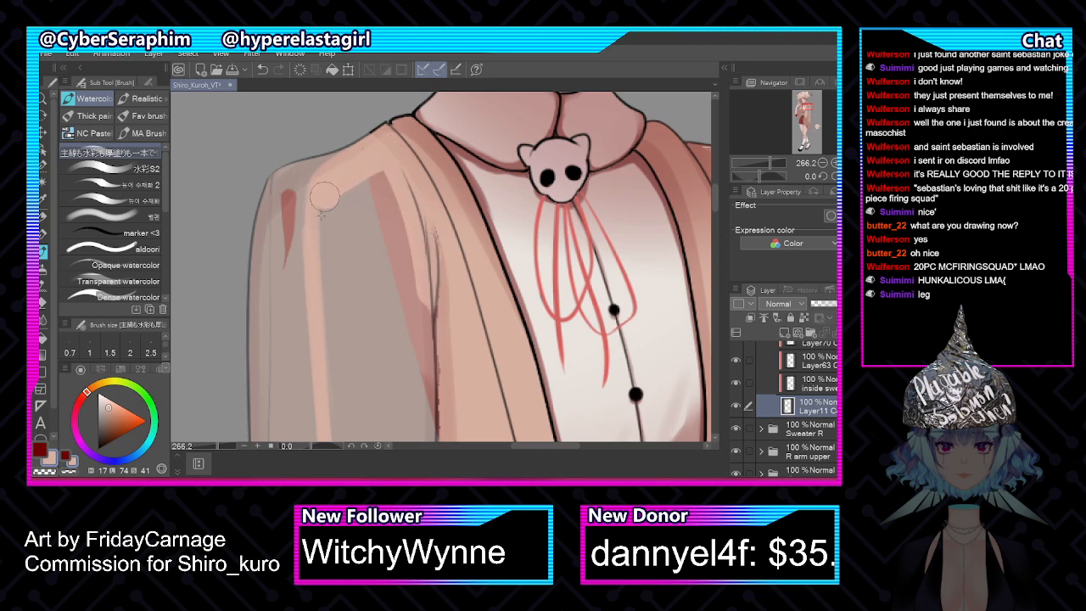
mouse_move(325, 197)
left_mouse_down()
mouse_move(328, 310)
mouse_move(334, 238)
mouse_move(357, 190)
mouse_move(353, 243)
mouse_move(382, 170)
mouse_move(399, 303)
mouse_move(410, 146)
mouse_move(407, 192)
mouse_move(428, 278)
mouse_move(426, 231)
mouse_move(400, 200)
mouse_move(375, 329)
left_mouse_up()
scroll(375, 330, "down", 2)
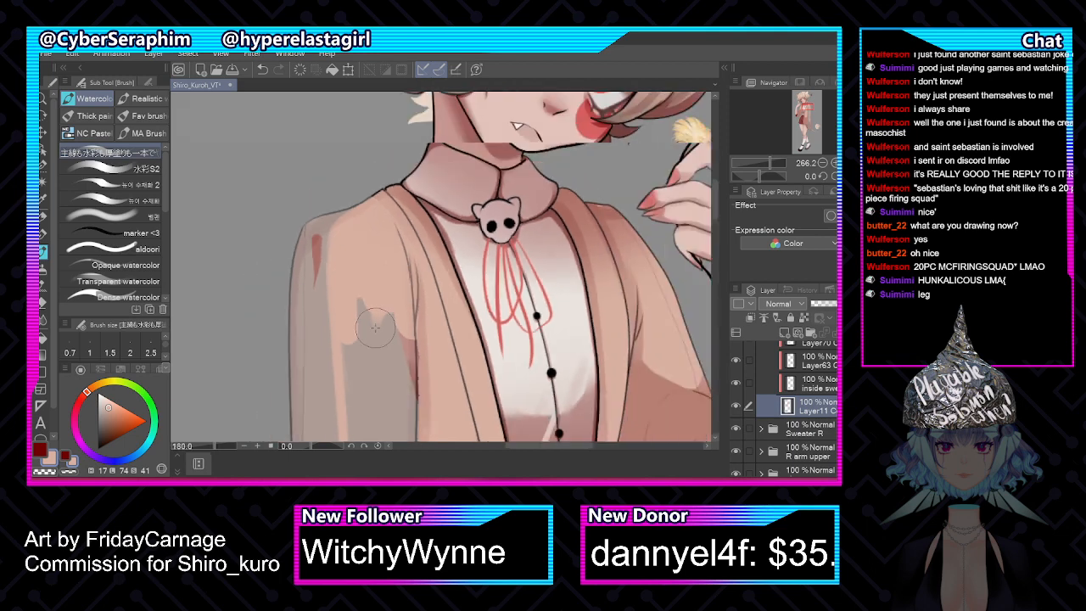
left_click_drag(714, 195, 714, 212)
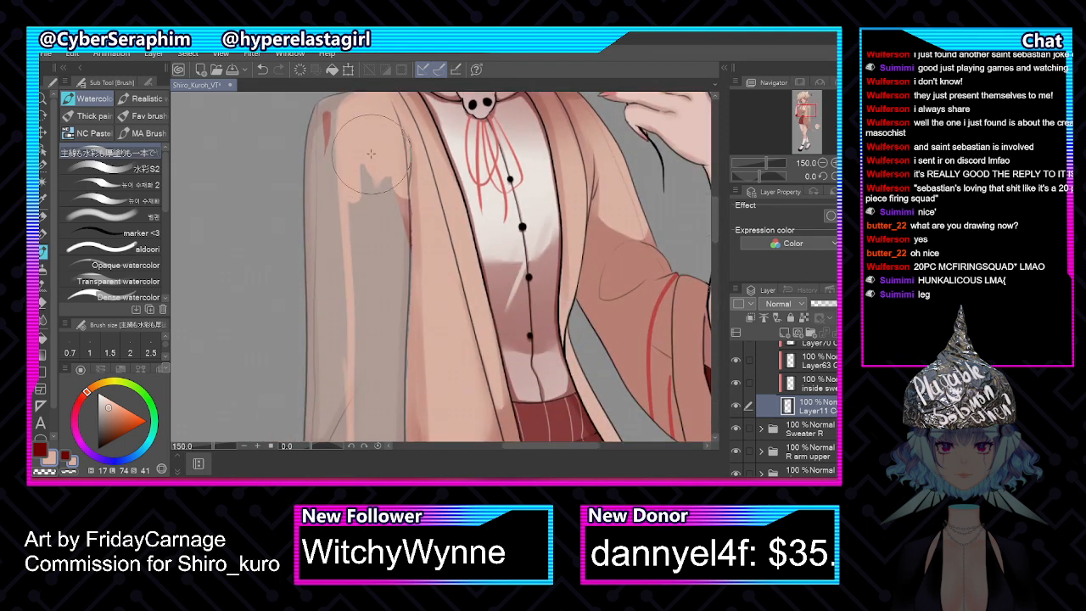
mouse_move(372, 156)
left_mouse_down()
mouse_move(374, 247)
mouse_move(388, 258)
mouse_move(391, 192)
mouse_move(383, 312)
left_mouse_up()
mouse_move(394, 224)
left_mouse_down()
mouse_move(389, 353)
mouse_move(369, 231)
mouse_move(375, 348)
left_mouse_up()
key("ctrl+z")
key("ctrl+z")
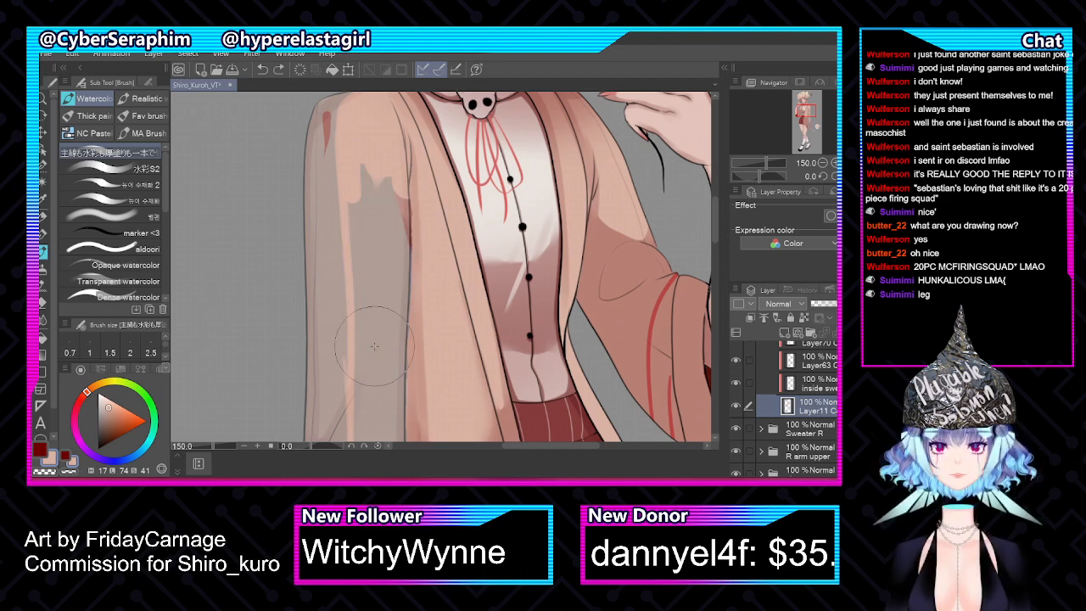
Paint the peach base colour downward from the shoulder over the sweater's upper side beneath the sleeve
left_click_drag(367, 143, 381, 268)
mouse_move(365, 187)
left_mouse_down()
mouse_move(359, 273)
mouse_move(351, 186)
mouse_move(366, 393)
left_mouse_up()
key("ctrl+z")
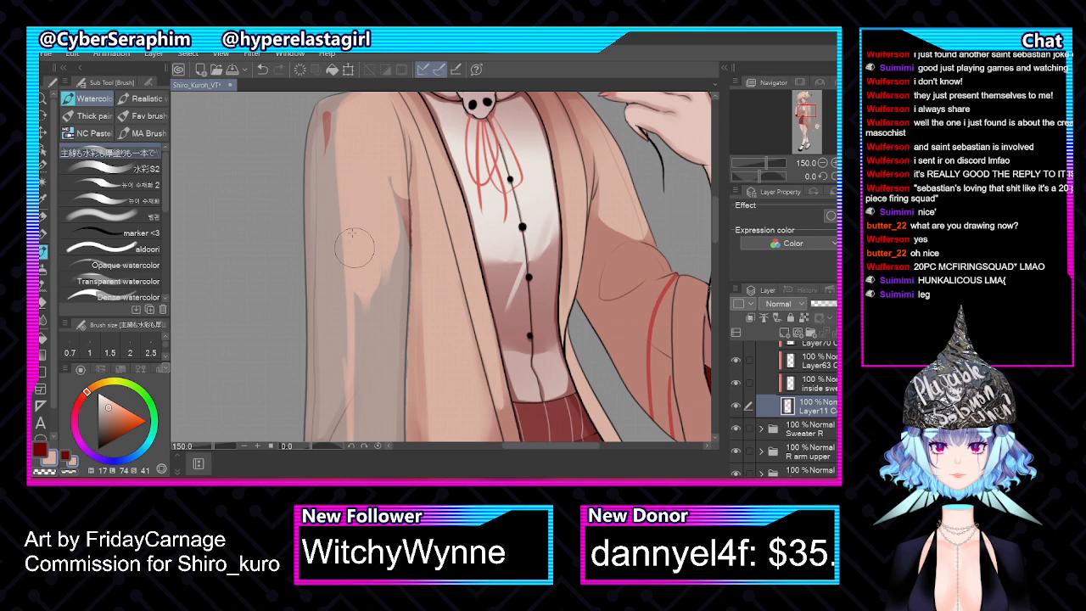
left_click_drag(392, 153, 400, 341)
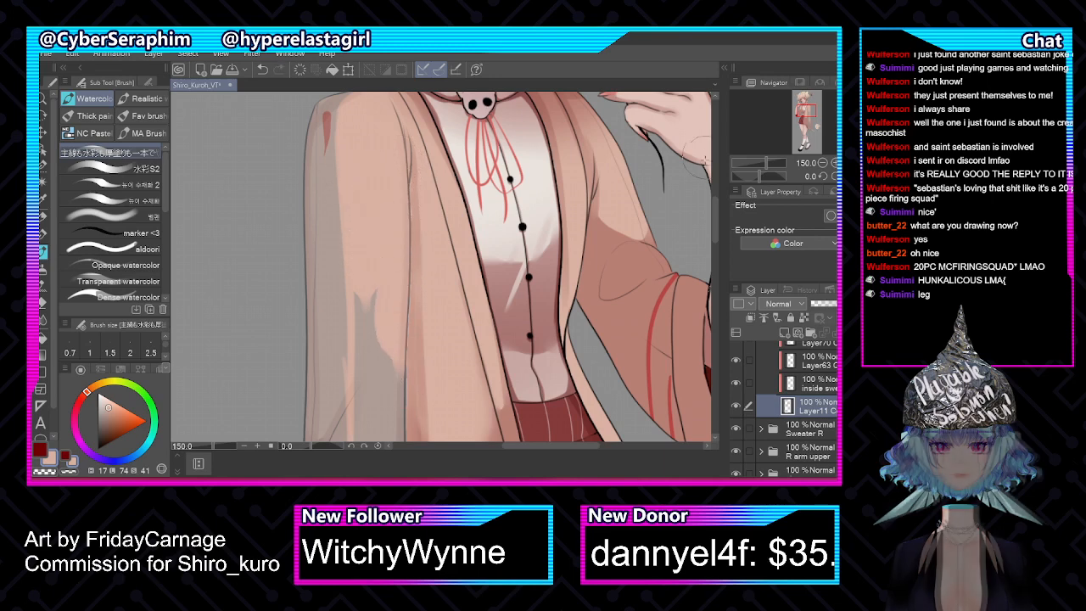
Fill the sweater's remaining lower section beneath the sleeve with peach, from waist level down to the hem line
scroll(699, 237, "down", 5)
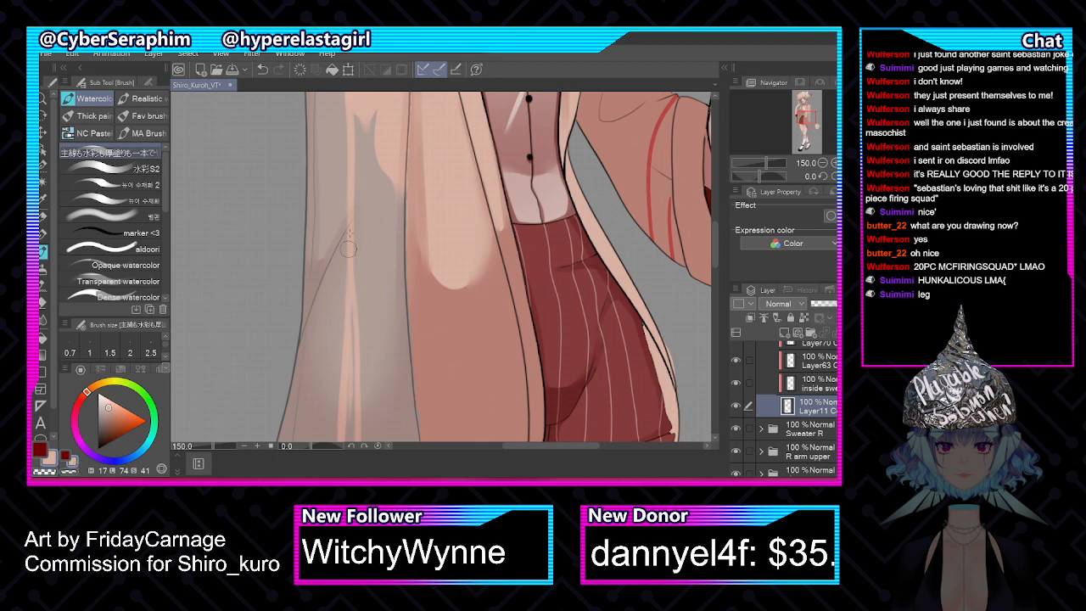
mouse_move(363, 117)
left_mouse_down()
mouse_move(359, 288)
mouse_move(379, 130)
mouse_move(386, 266)
mouse_move(384, 150)
mouse_move(393, 269)
left_mouse_up()
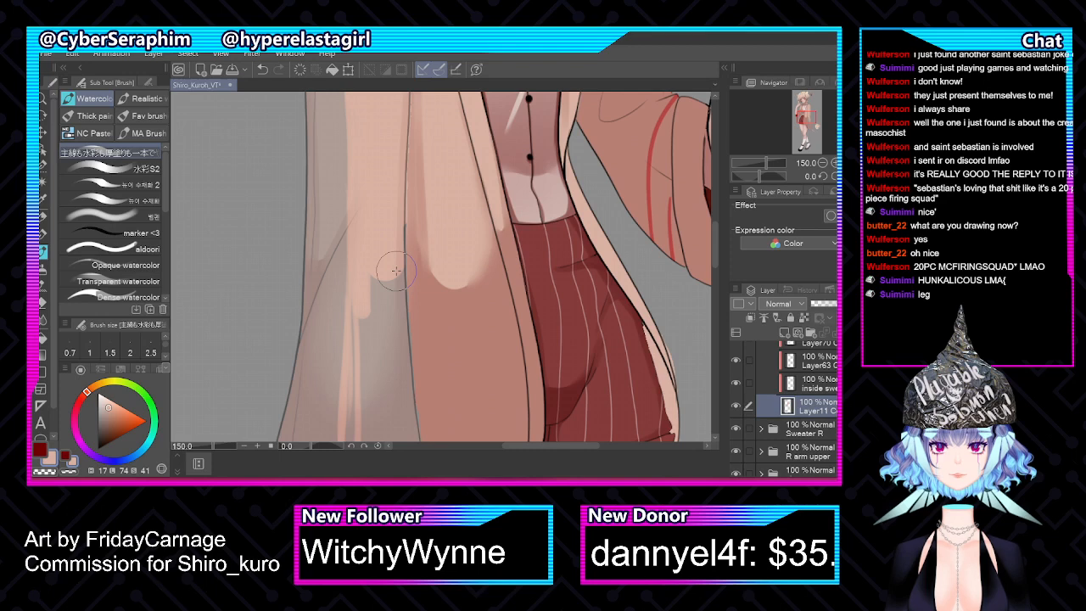
left_click_drag(717, 238, 717, 260)
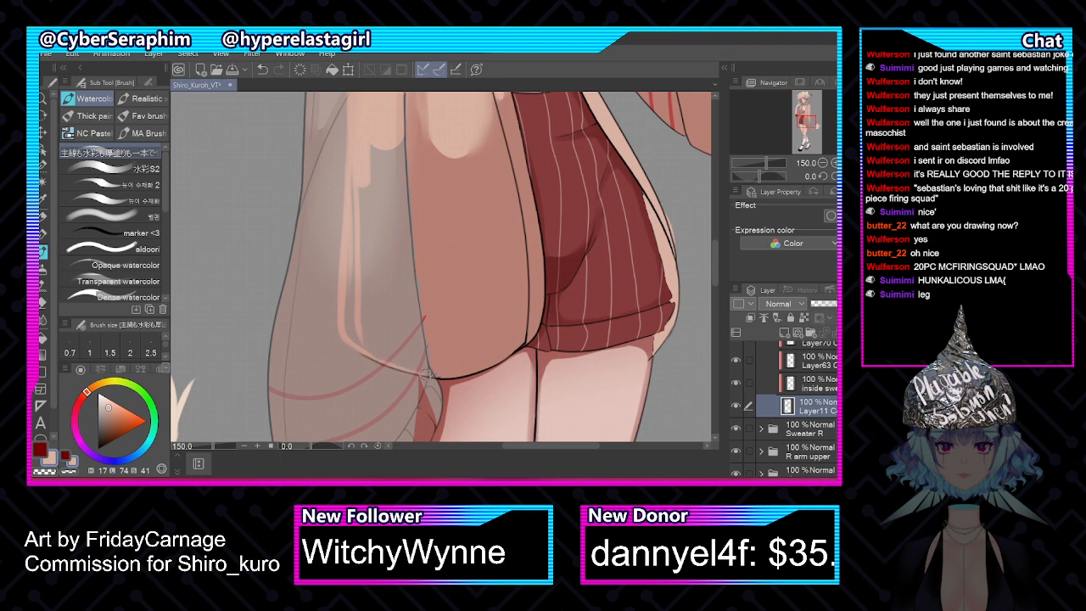
mouse_move(427, 351)
left_mouse_down()
mouse_move(441, 380)
mouse_move(349, 329)
mouse_move(385, 350)
mouse_move(416, 254)
mouse_move(407, 102)
left_mouse_up()
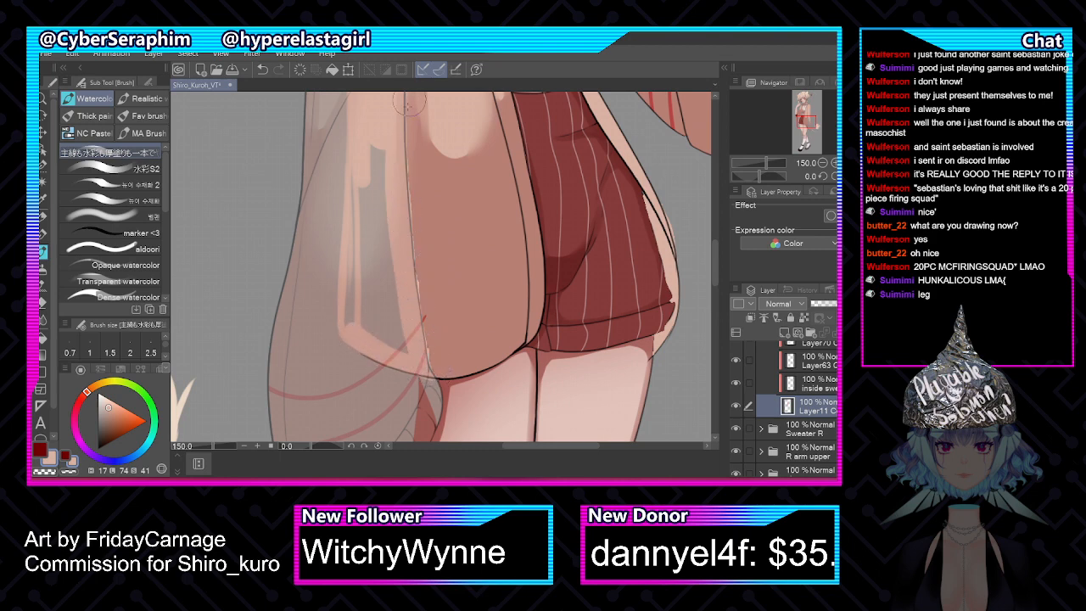
mouse_move(381, 154)
left_mouse_down()
mouse_move(355, 141)
mouse_move(358, 191)
mouse_move(354, 139)
mouse_move(350, 327)
mouse_move(394, 319)
mouse_move(383, 190)
mouse_move(380, 318)
left_mouse_up()
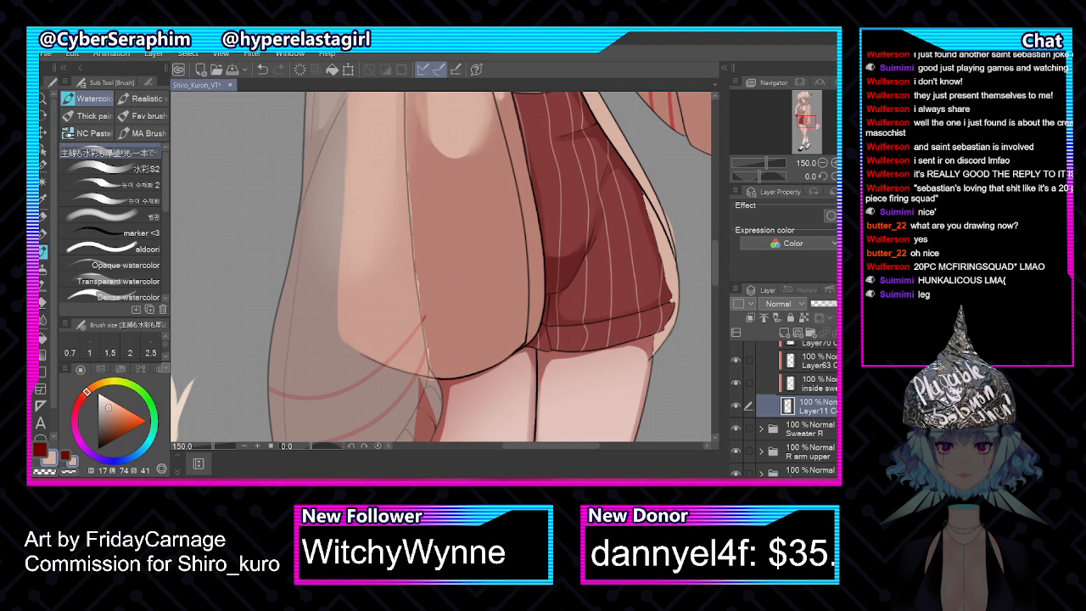
Hide the 44% opacity sleeve folder and flip the canvas view horizontally
scroll(798, 407, "up", 3)
left_click(737, 423)
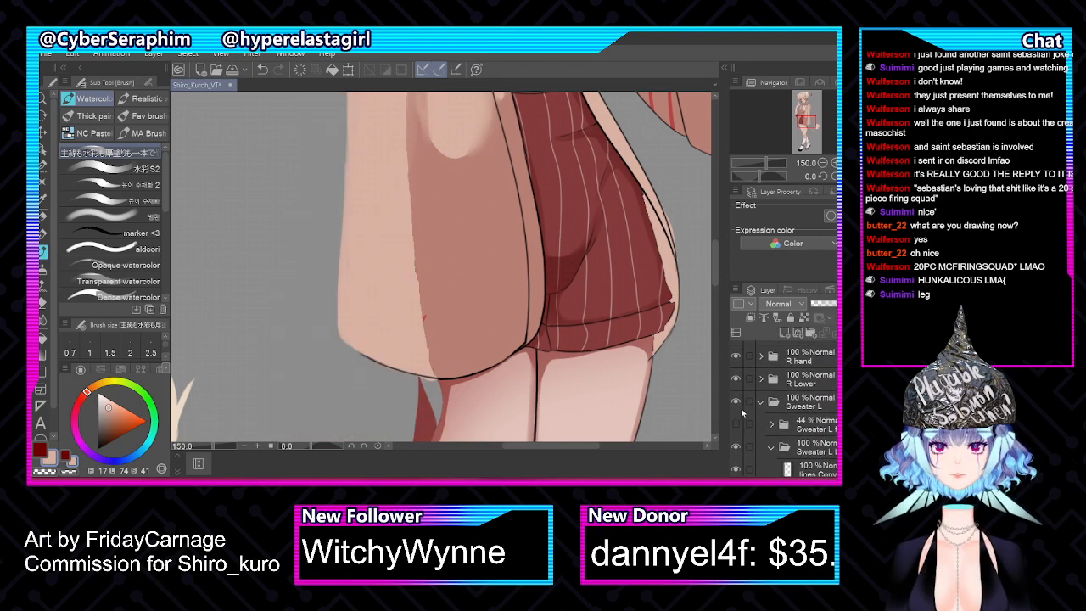
key("h")
left_click(71, 472)
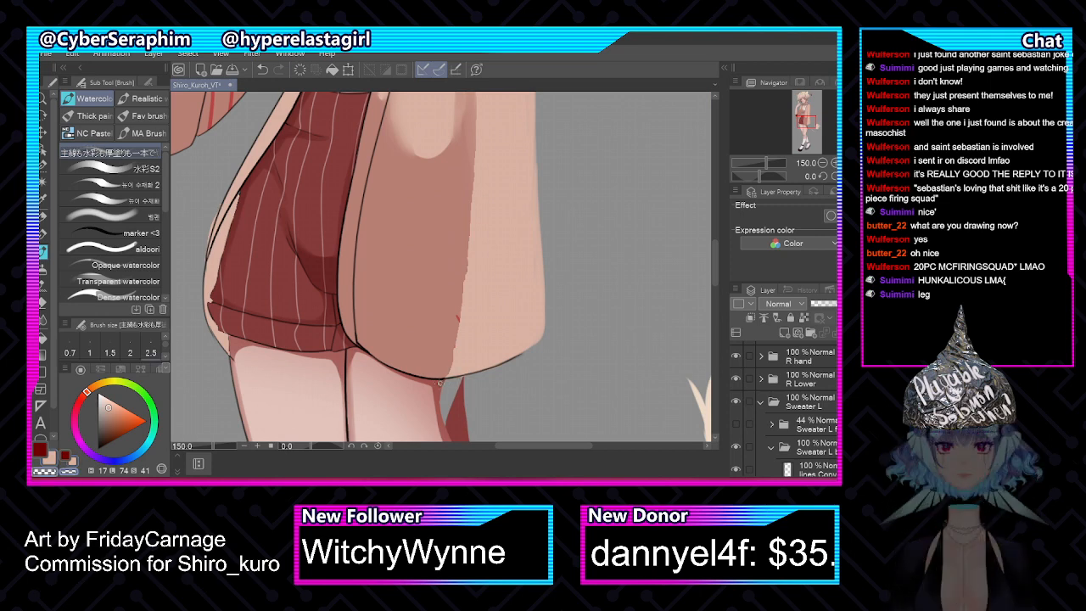
key("c")
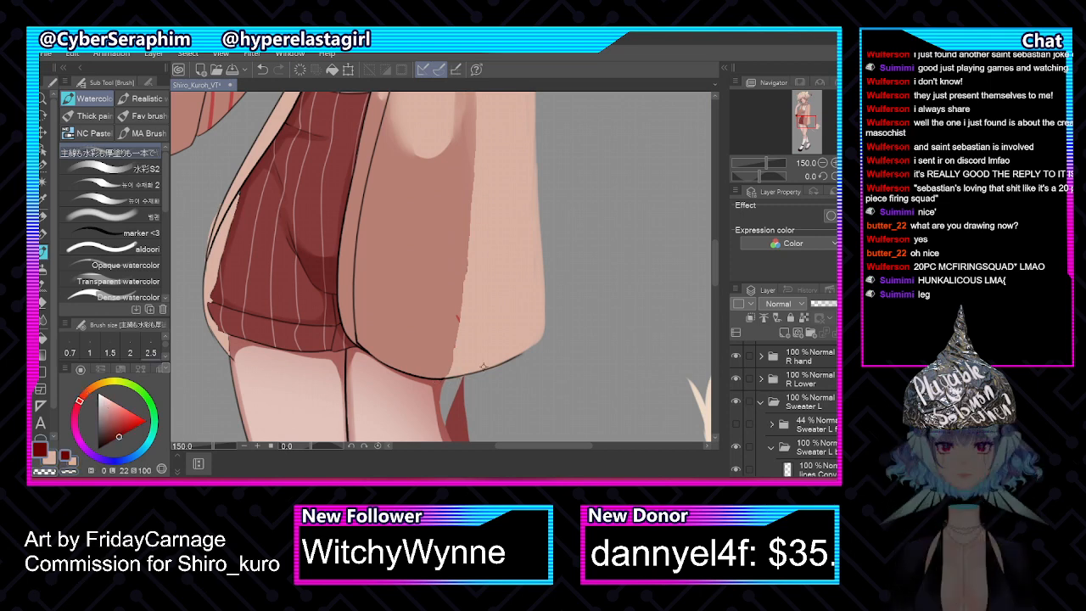
On the lines copy layer, extend the black hem line to the sweater's outer bottom corner
left_click(484, 366, "alt")
left_click_drag(119, 415, 95, 459)
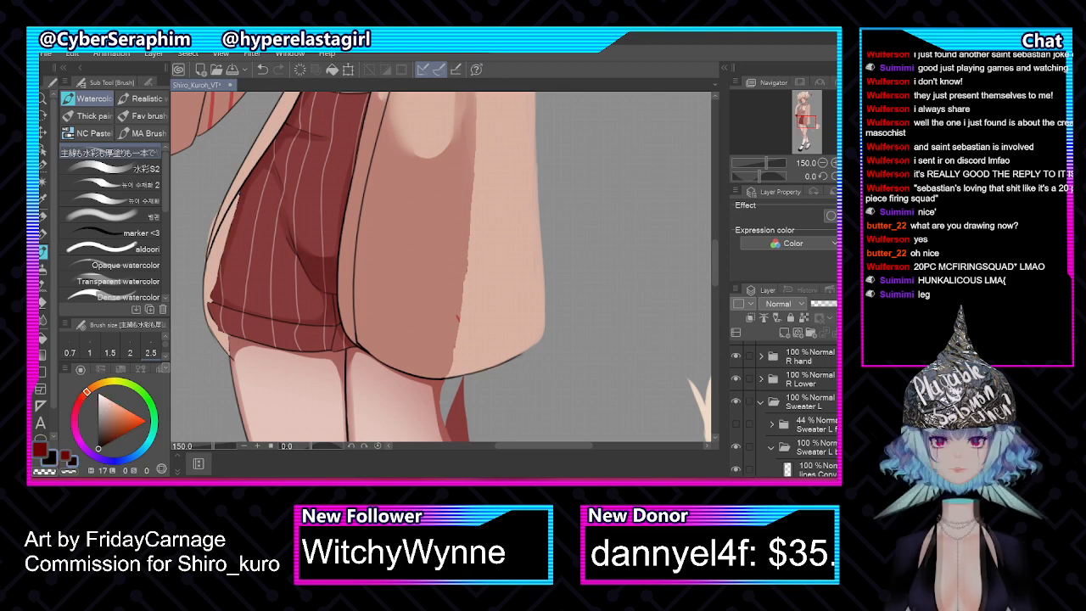
left_click(807, 467)
scroll(785, 412, "down", 2)
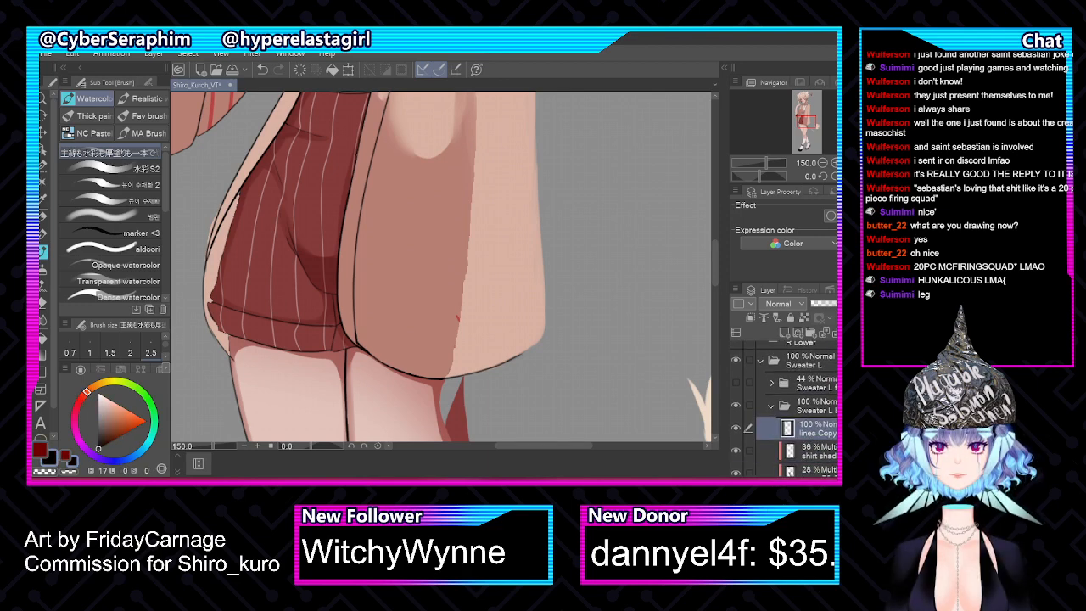
scroll(525, 348, "up", 5)
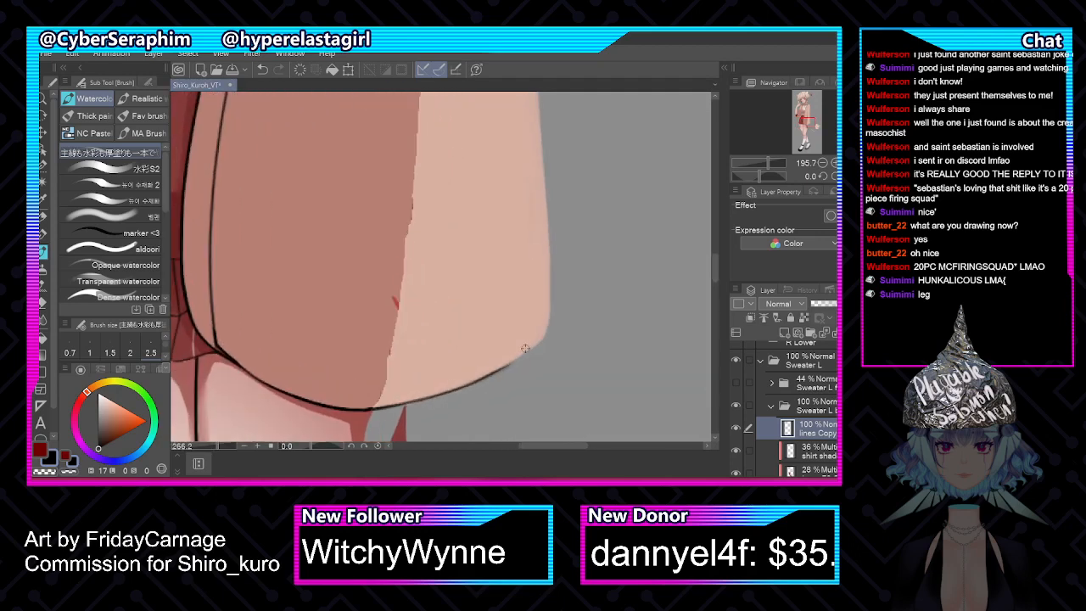
key("h")
key("[")
key("[")
key("[")
key("[")
key("[")
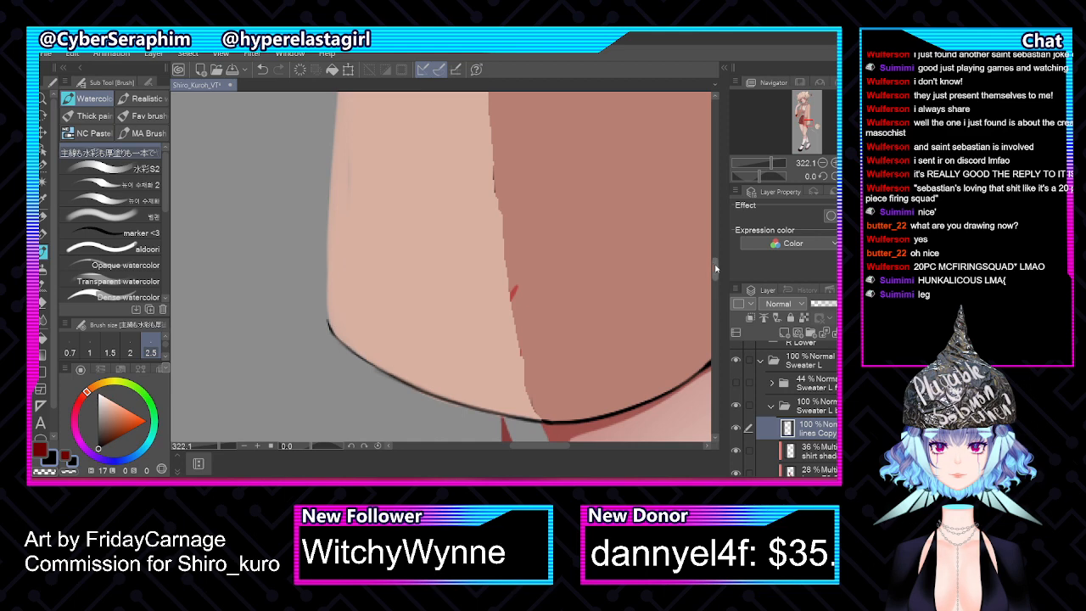
Draw a thin black outline along the lower part of the sweater's outer side edge with brush size 1.5, joining it to the hem corner
mouse_move(718, 267)
left_mouse_down()
mouse_move(720, 185)
mouse_move(701, 268)
mouse_move(713, 264)
left_mouse_up()
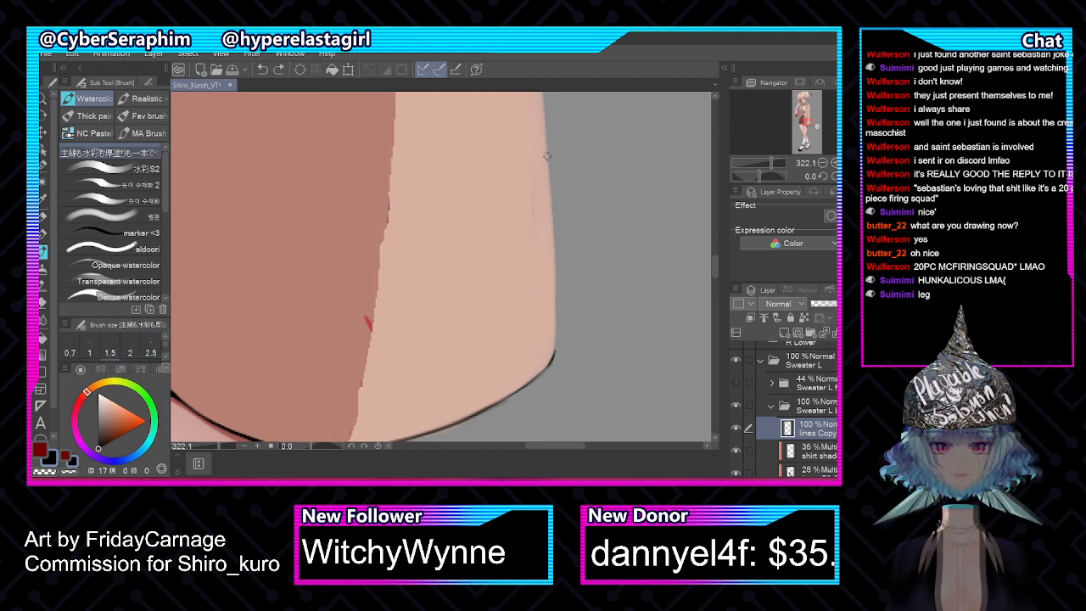
left_click_drag(547, 146, 555, 280)
left_click_drag(553, 226, 557, 314)
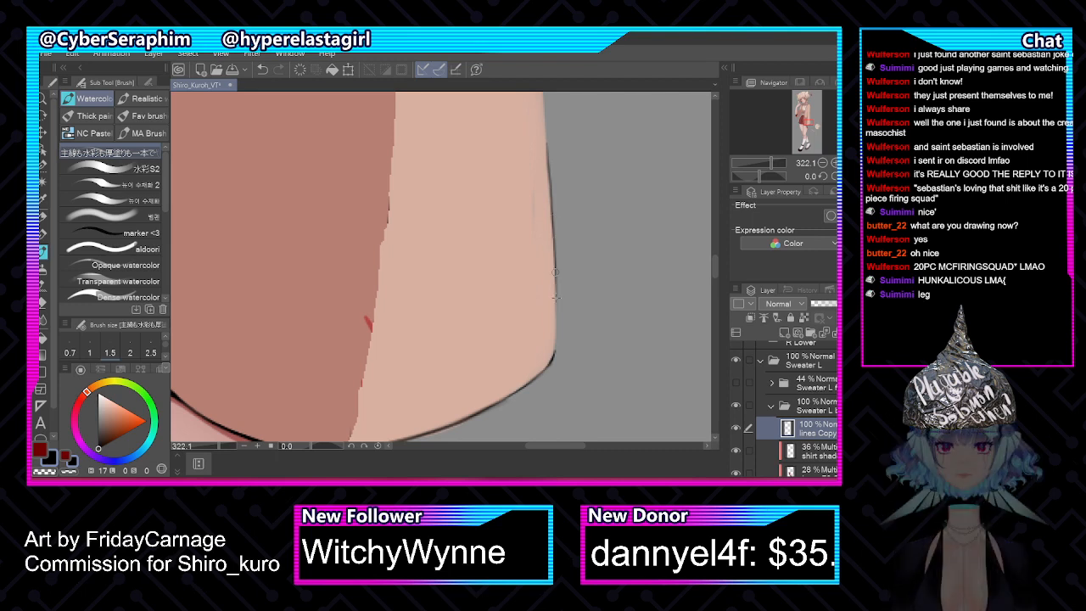
left_click_drag(555, 272, 553, 354)
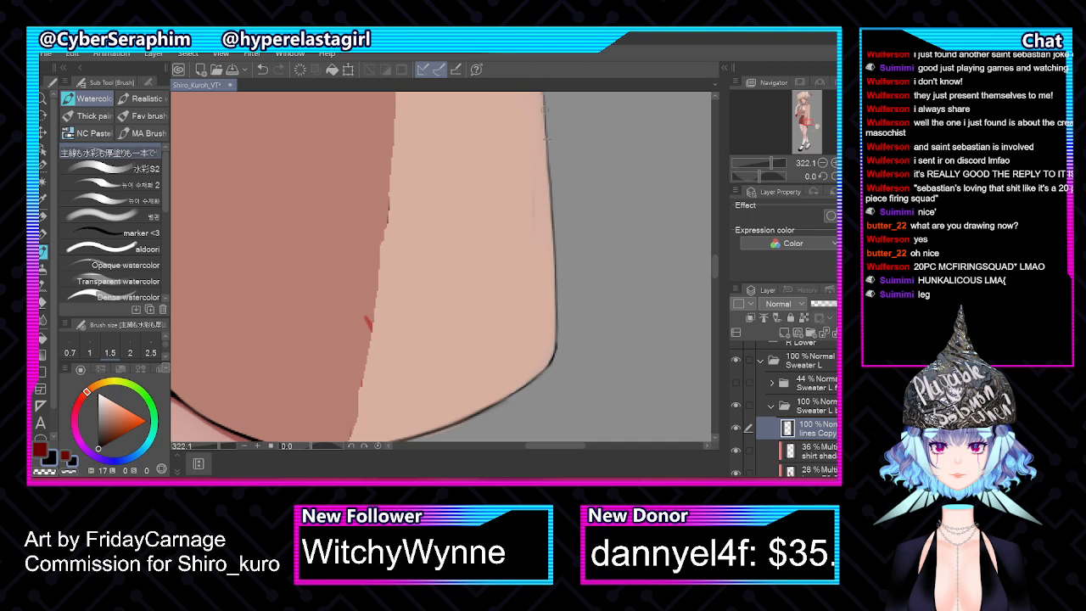
left_click_drag(545, 105, 547, 161)
On the Layer11 copy layer, touch up the edge of the fill along the hem line using the sweater's sampled peach colour
scroll(785, 407, "down", 3)
left_click(806, 408)
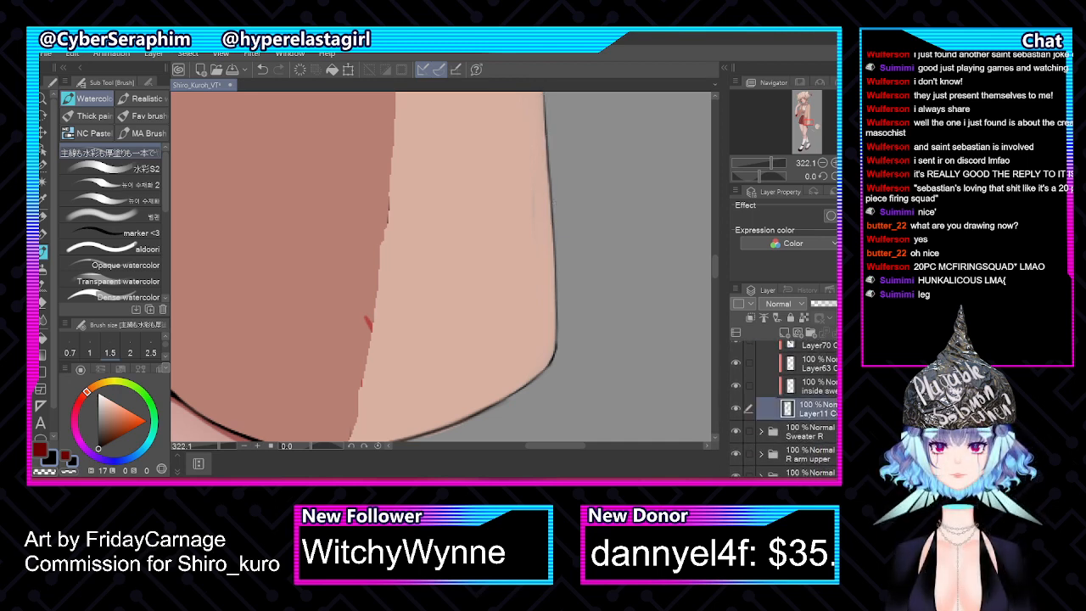
left_click(472, 218, "alt")
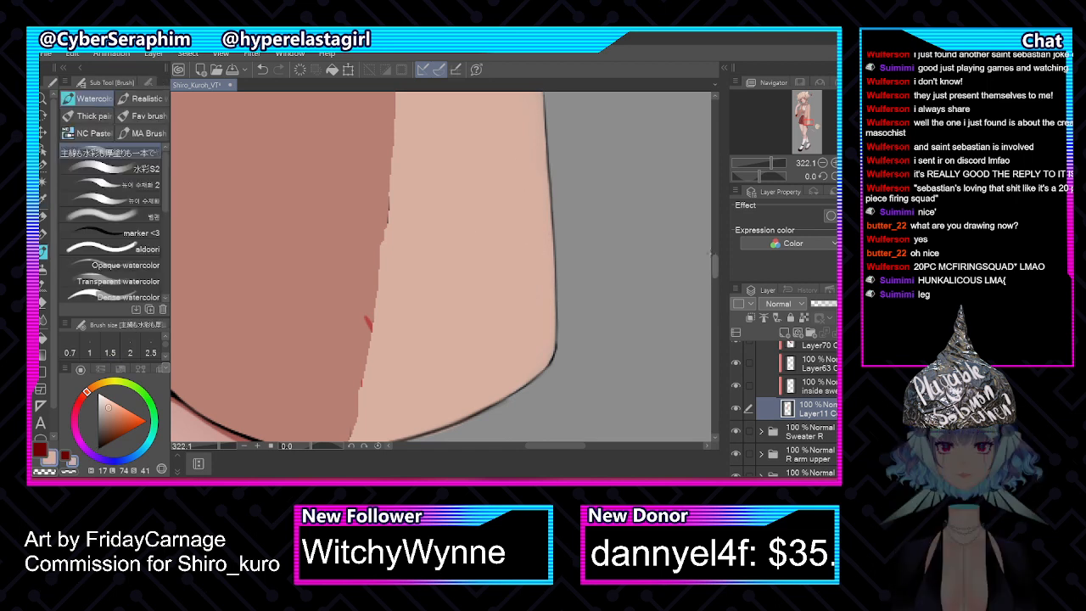
left_click_drag(715, 263, 715, 271)
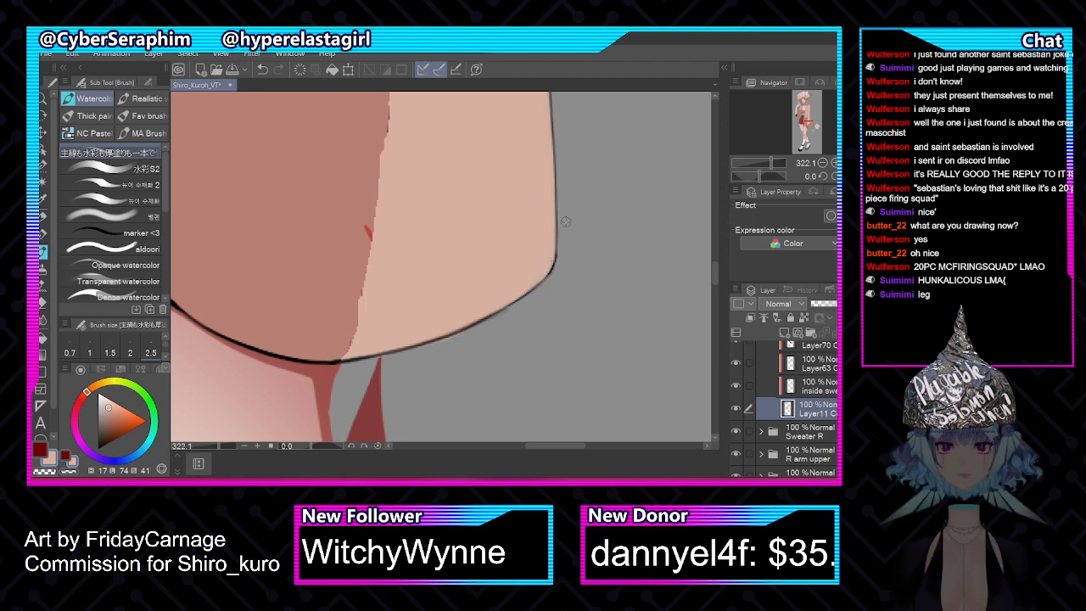
key("[")
key("[")
left_click_drag(370, 359, 410, 349)
key("c")
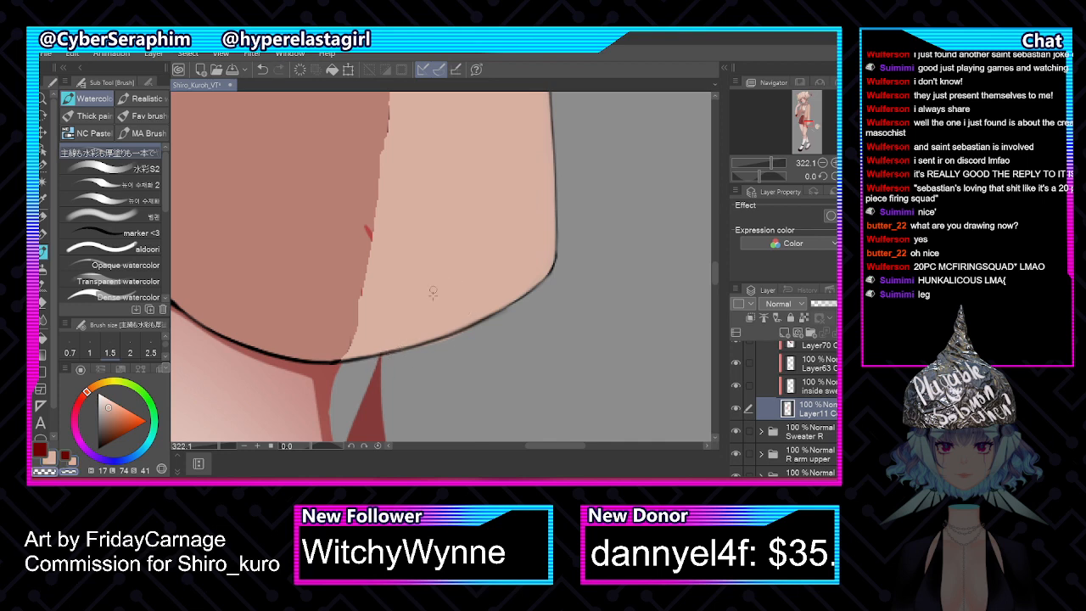
key("c")
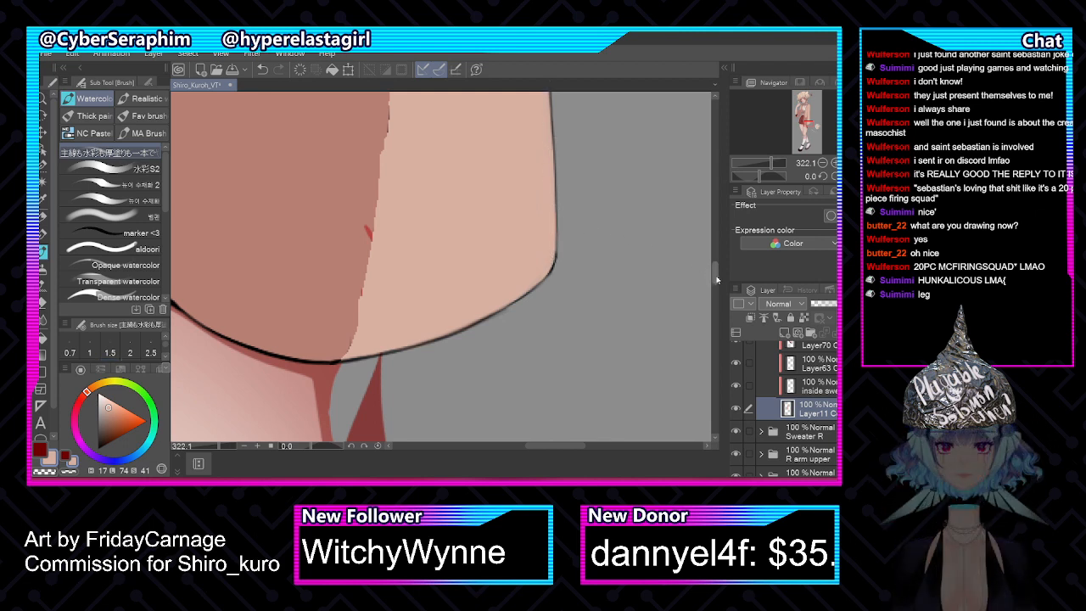
Clean up the peach fill's outer side edge from above the hem toward the upper sweater
left_click_drag(716, 279, 716, 250)
key("h")
key("]")
key("]")
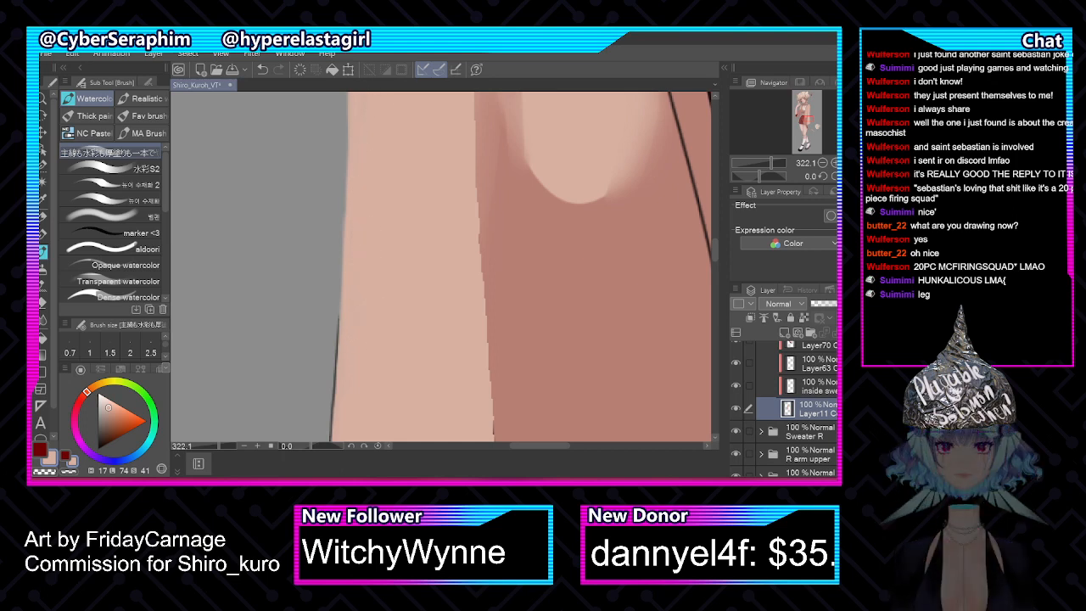
left_click_drag(716, 261, 714, 242)
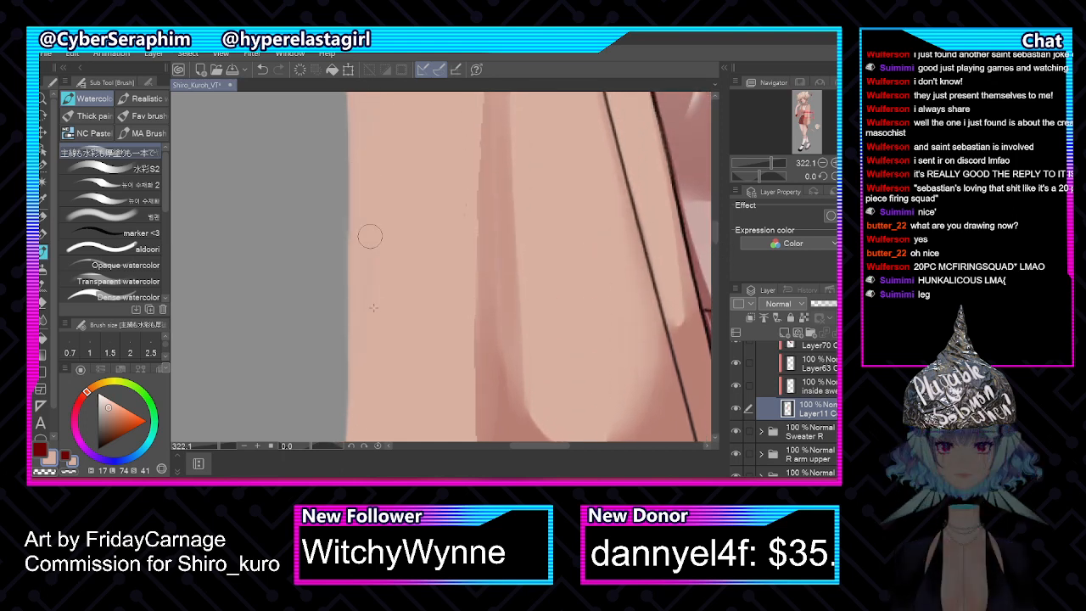
key("c")
key("[")
key("[")
key("[")
Tidy the edge of the peach fill around the sweater's shoulder
left_click_drag(713, 232, 713, 197)
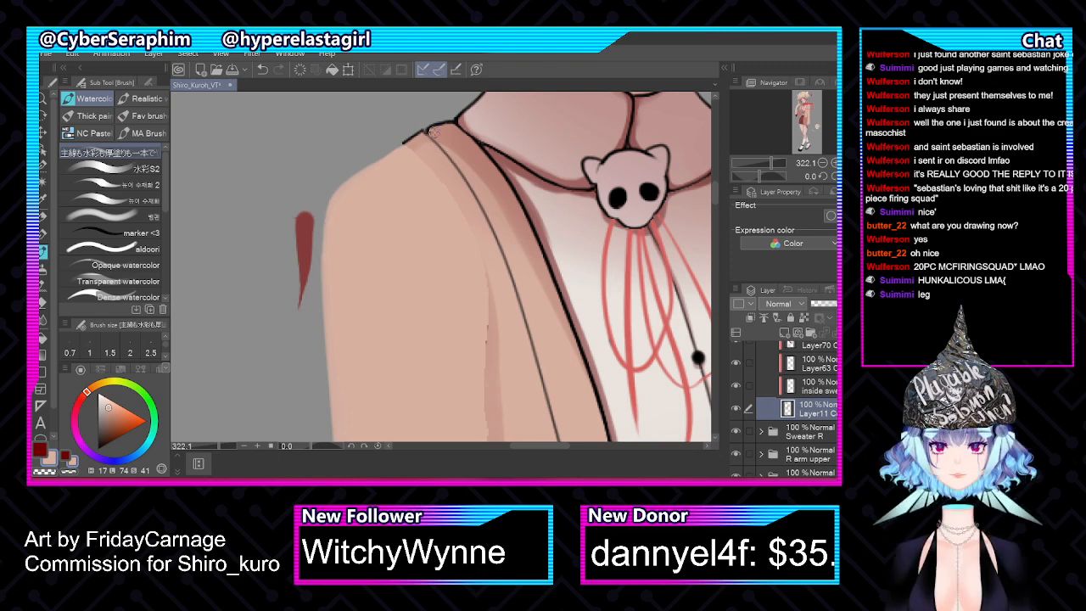
key("bracketleft")
key("bracketleft")
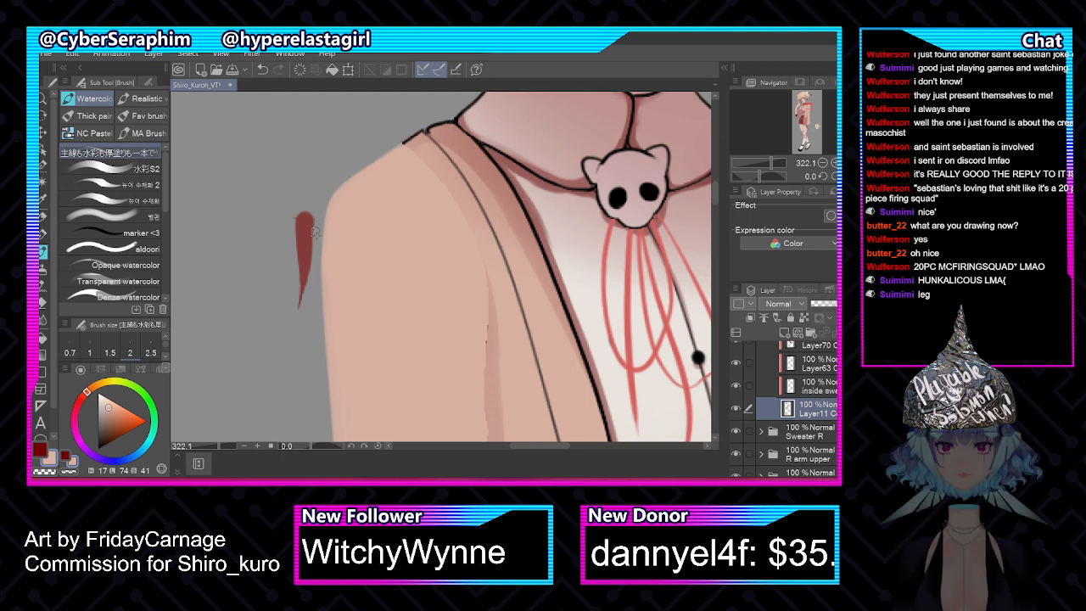
scroll(373, 210, "down", 10)
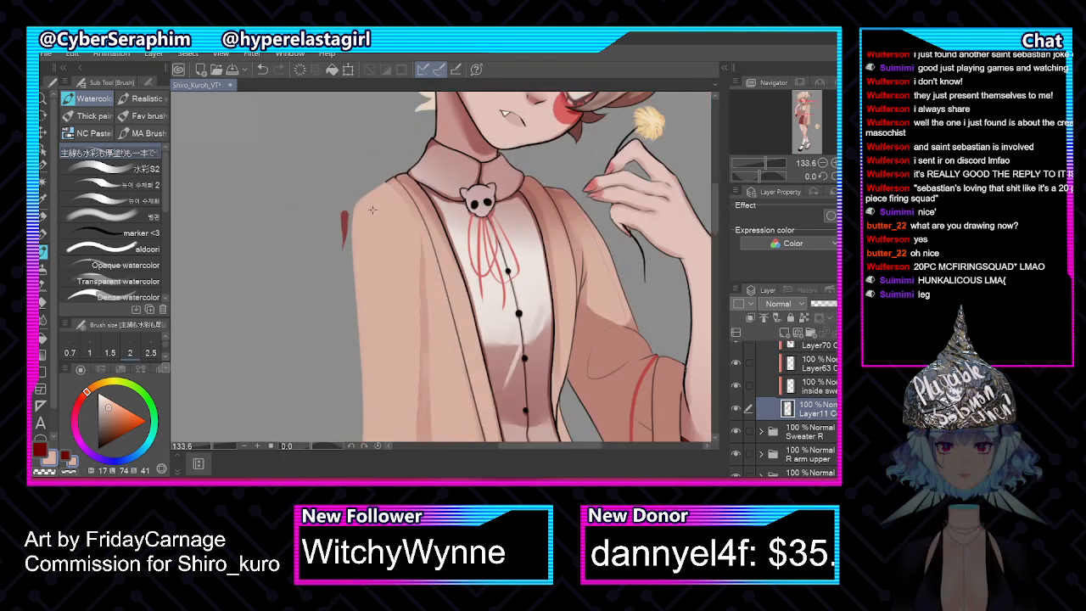
scroll(372, 210, "up", 2)
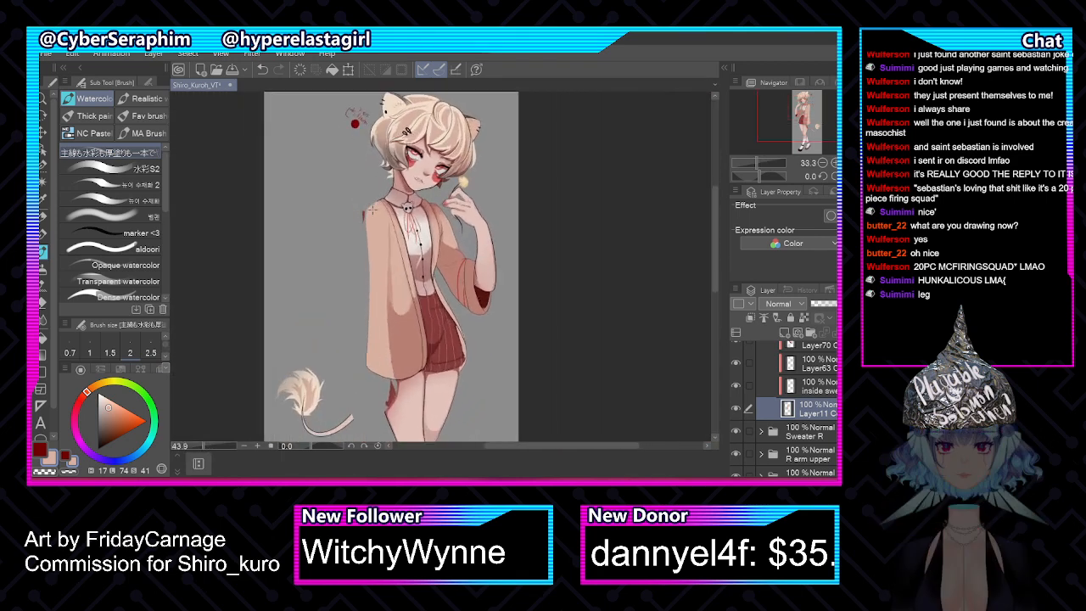
scroll(372, 210, "up", 1)
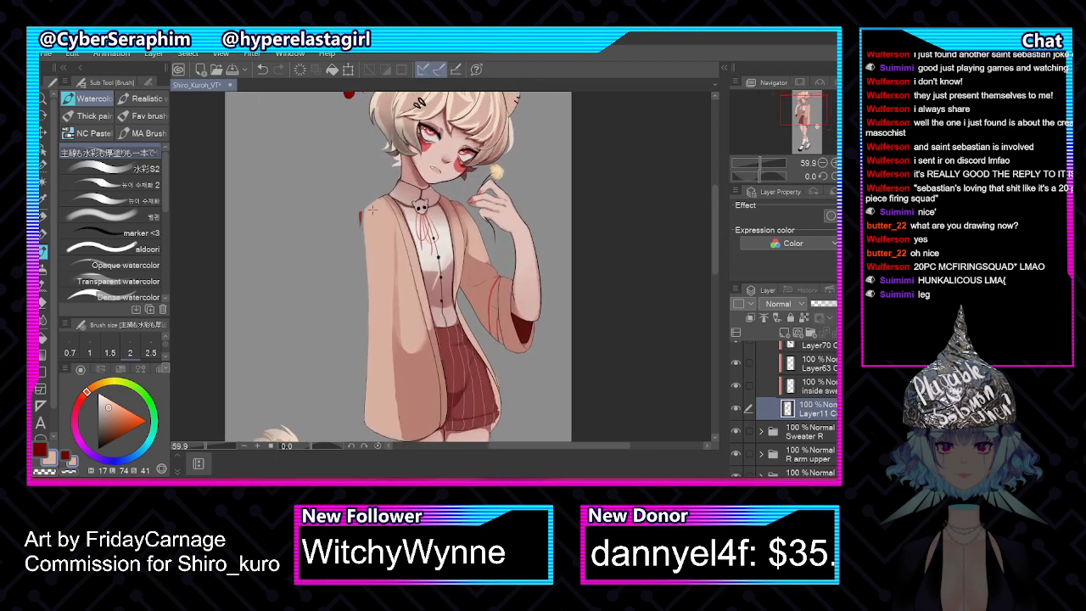
Merge the Layer63 copy and the inside sweater layer down into the Layer11 copy, then show the Layer70 copy shading
scroll(784, 408, "up", 2)
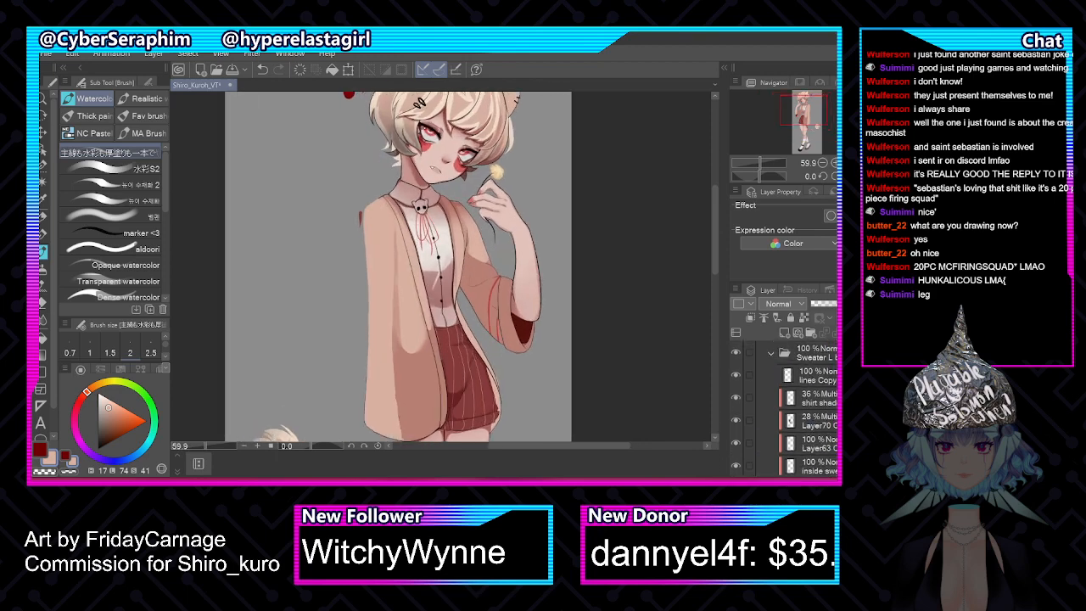
left_click(737, 410)
left_click(736, 430)
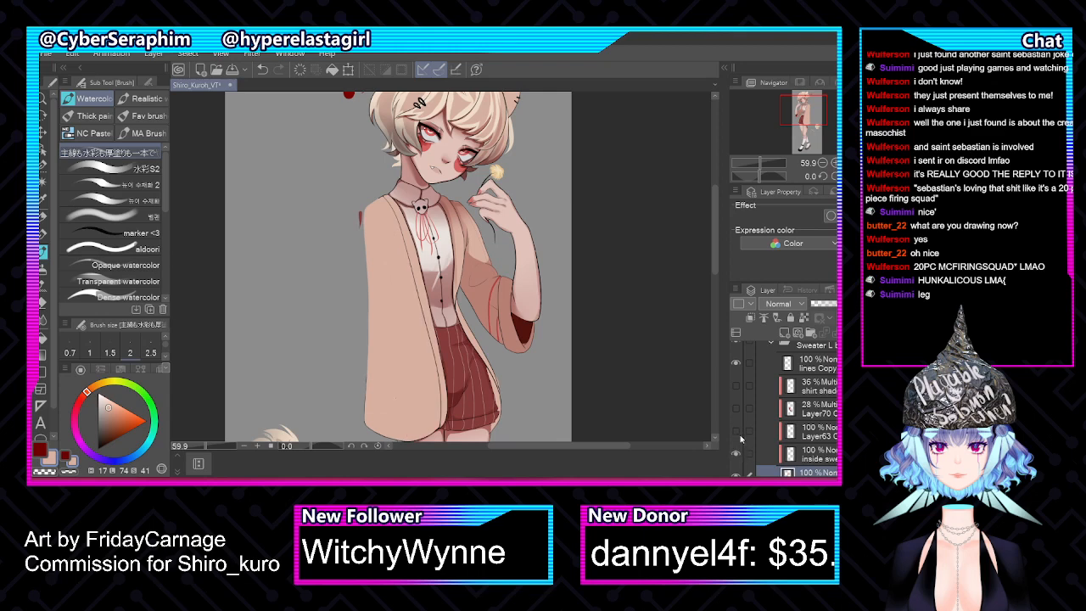
left_click(738, 431)
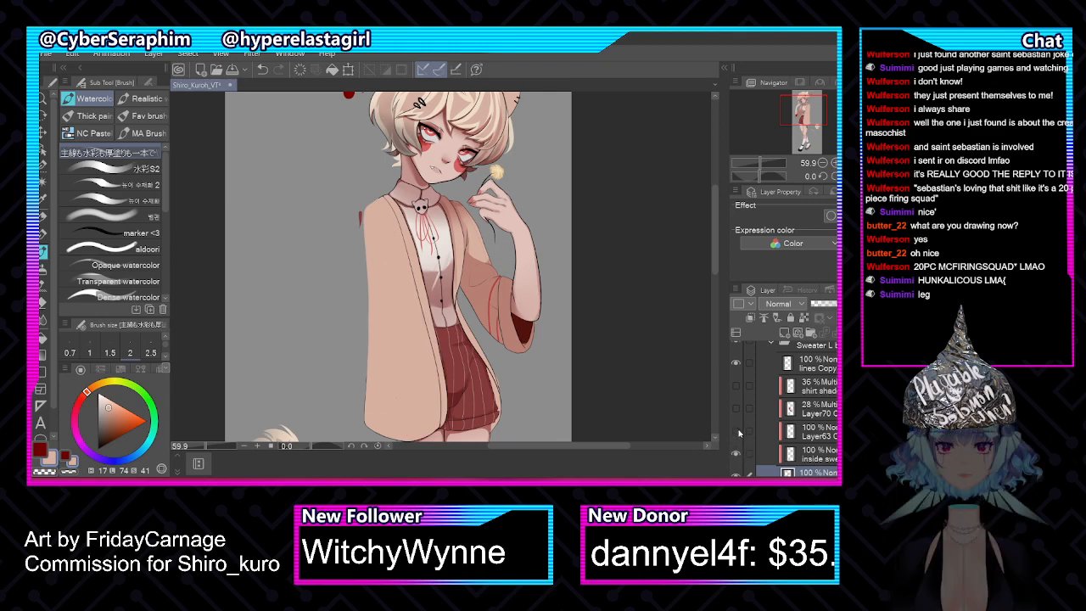
left_click(835, 437)
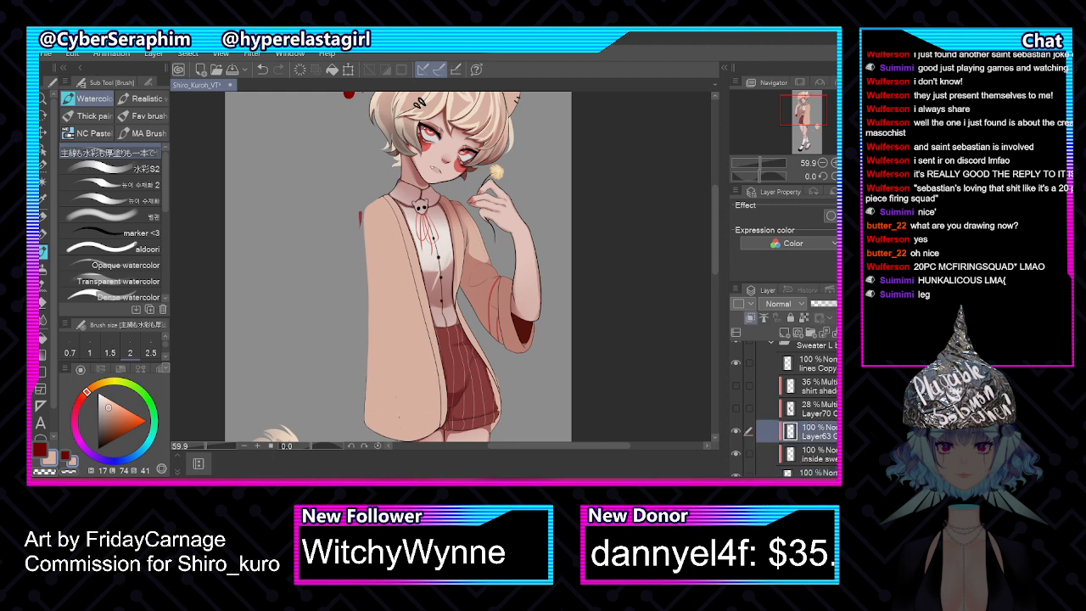
key("ctrl+e")
key("ctrl+e")
left_click(737, 409)
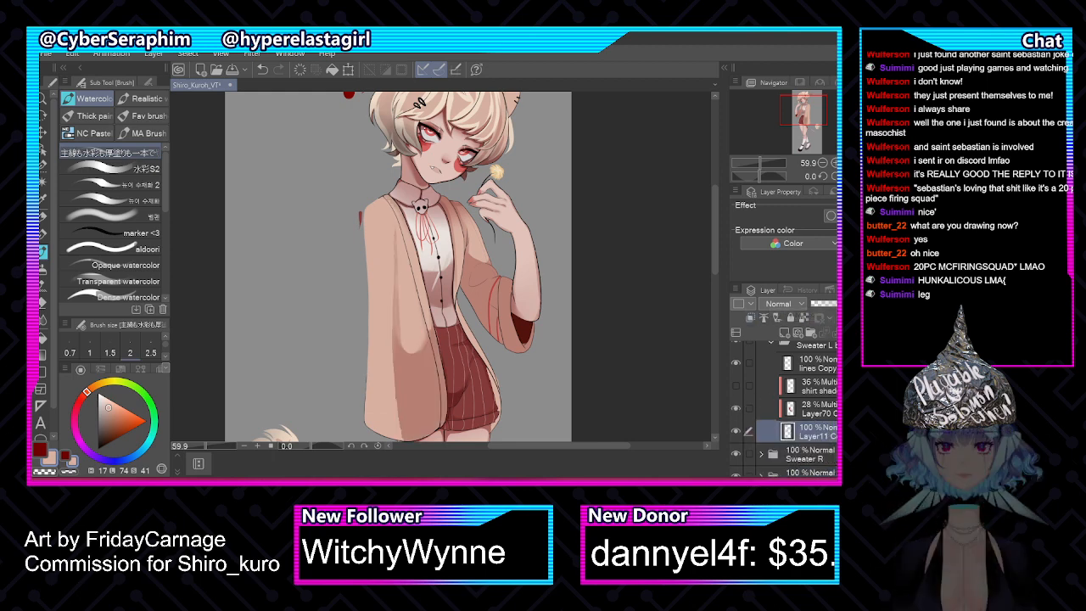
Show the semi-transparent Sweater L sleeve folder and brush dark red shading near the sweater's hem on the Layer70 copy Multiply layer
scroll(785, 407, "up", 4)
left_click(737, 405)
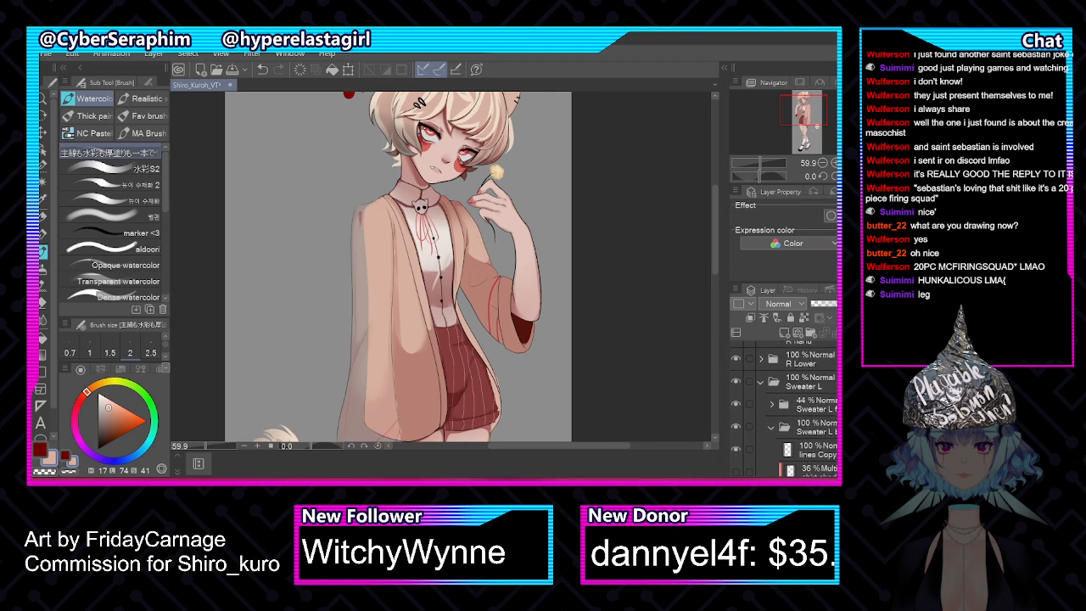
scroll(784, 408, "down", 4)
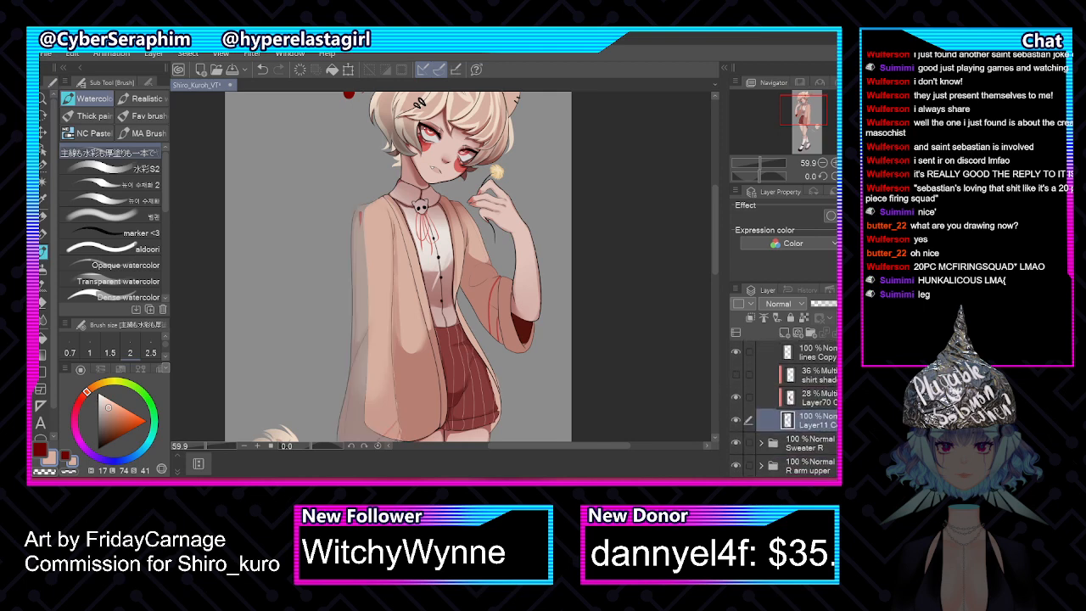
left_click(807, 397)
key("x")
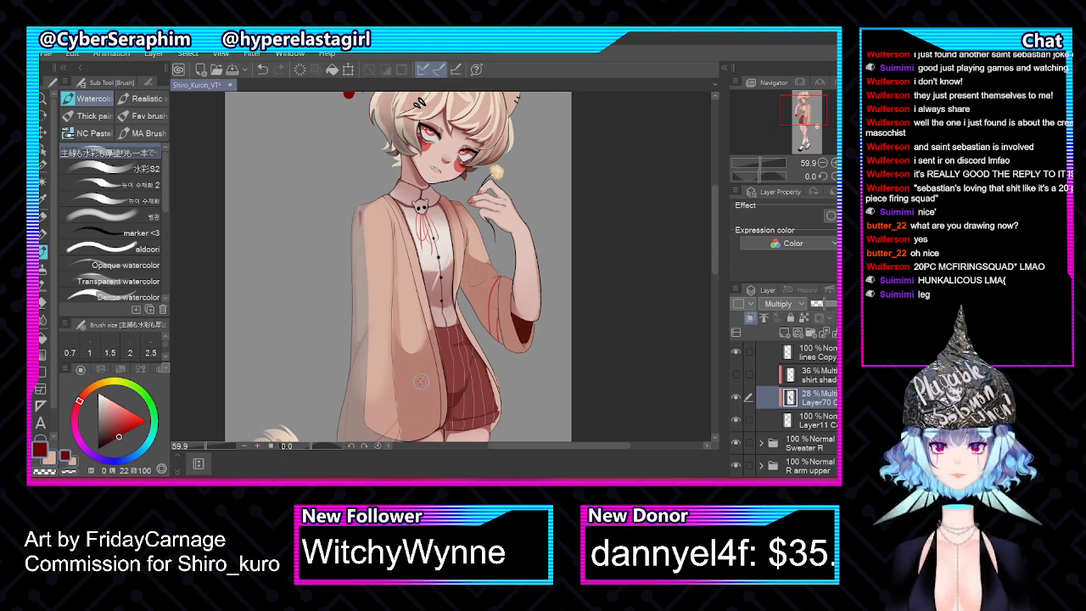
key("h")
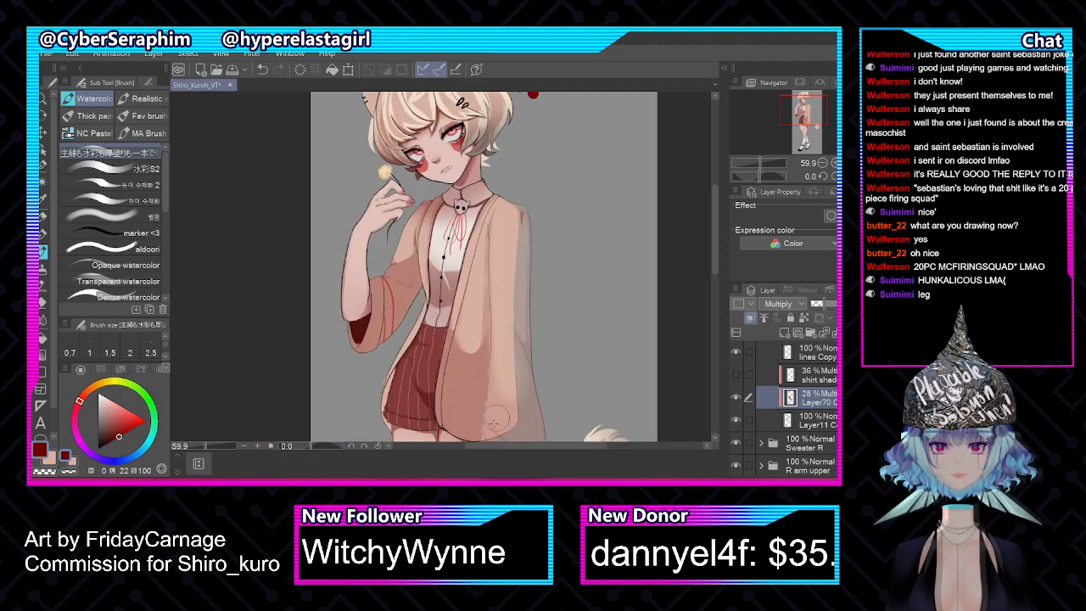
left_click_drag(487, 429, 503, 425)
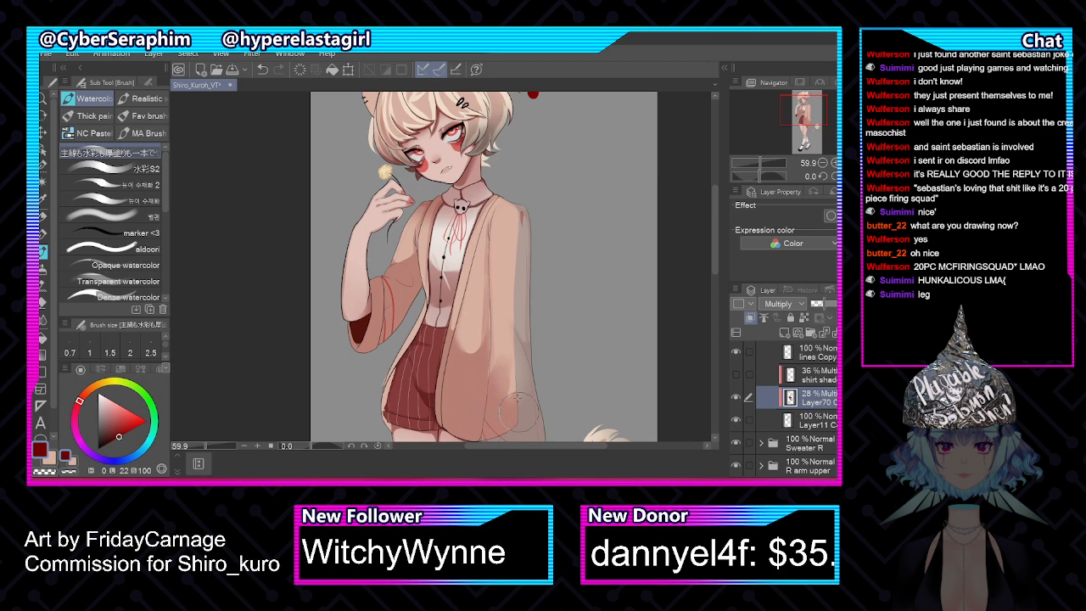
Extend the soft shading upward from the middle of the sweater along its outer side
scroll(535, 272, "up", 2)
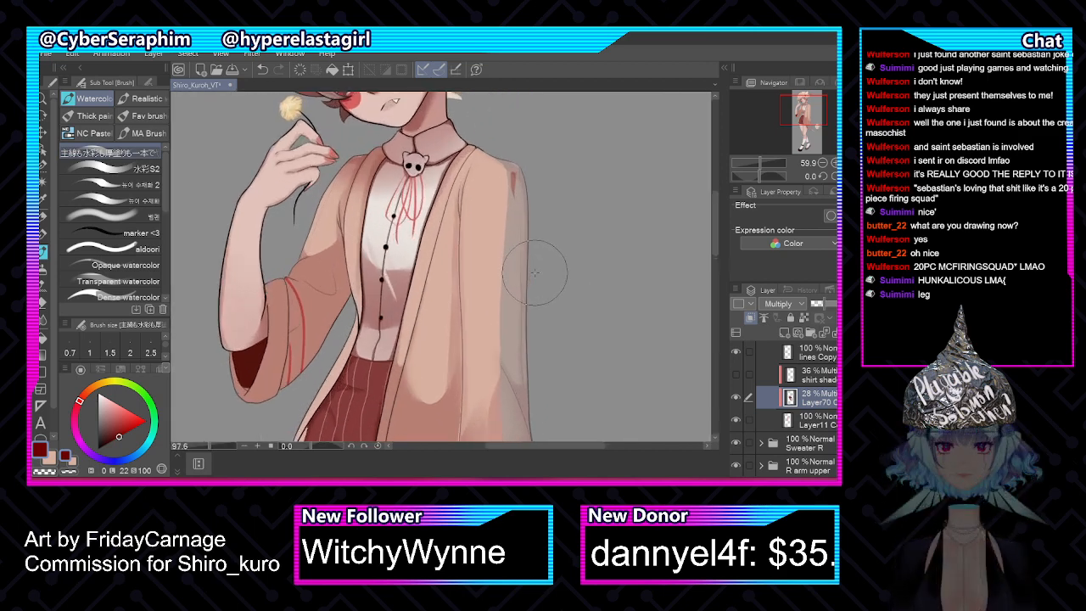
left_click_drag(712, 208, 713, 216)
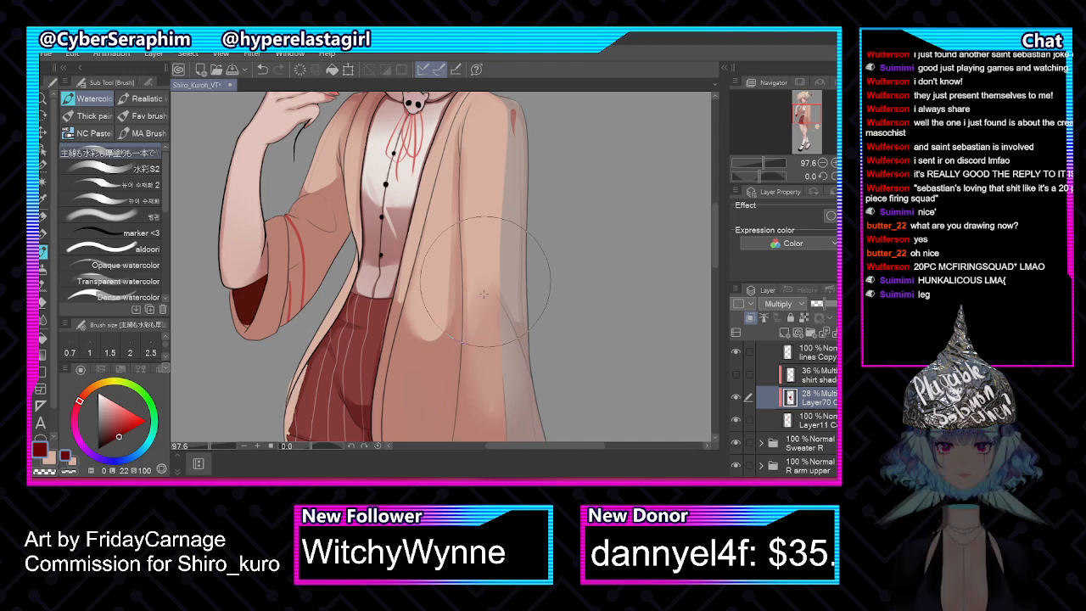
left_click_drag(482, 345, 487, 301)
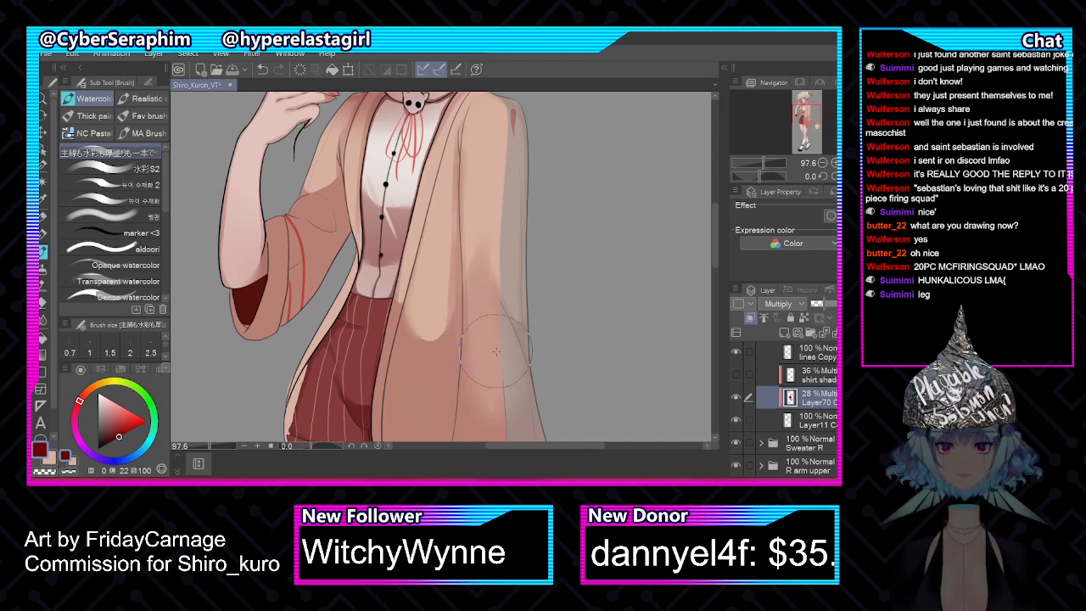
key("h")
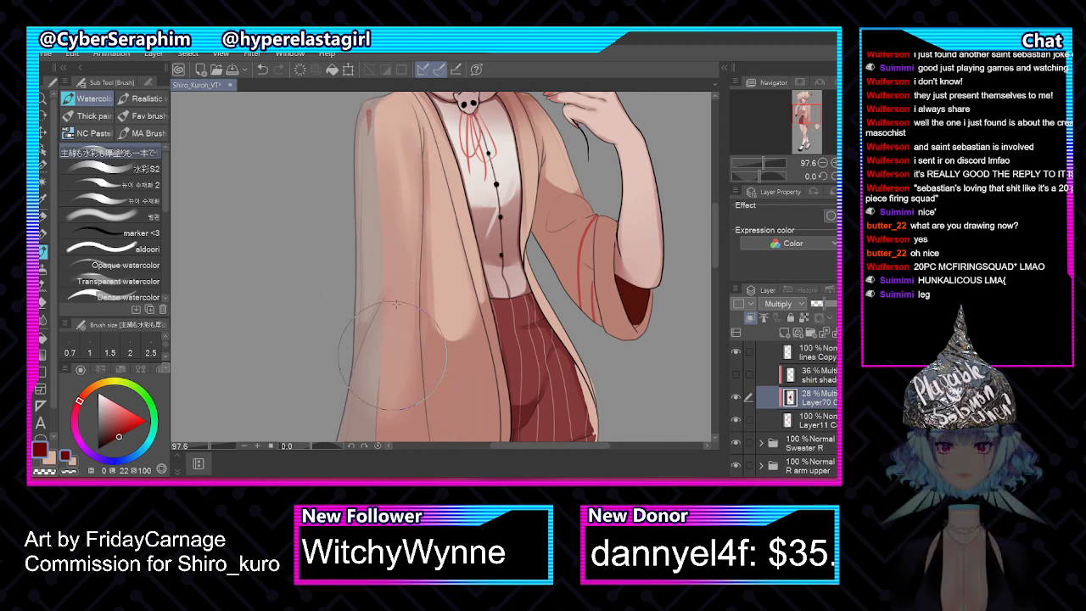
scroll(396, 293, "up", 3)
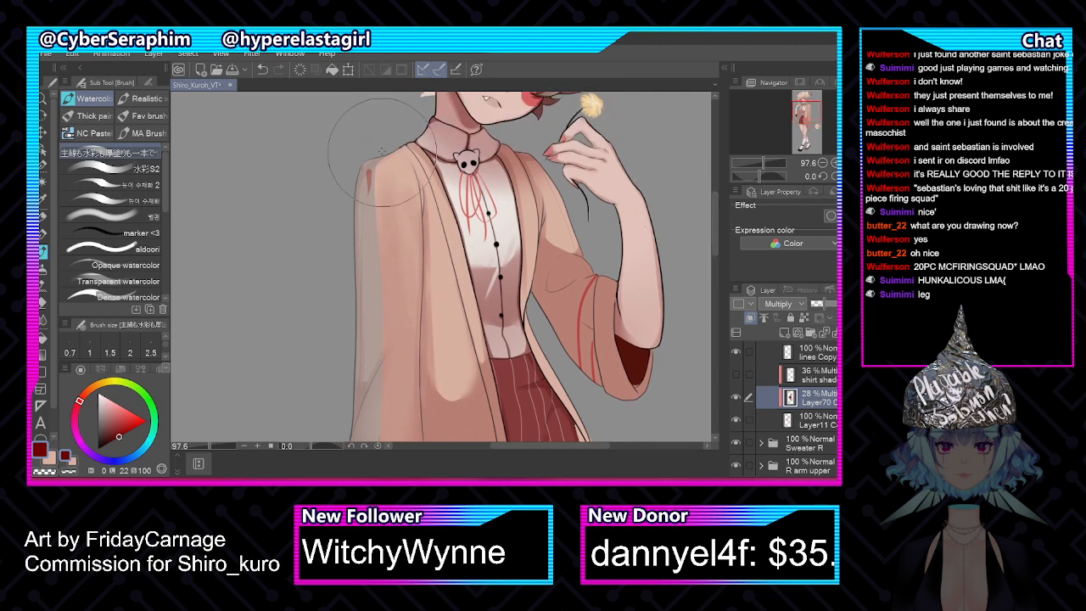
Hide the sleeve folder, shade the sweater's outer side below the shoulder, and soften the shoulder shading with transparent colour
scroll(785, 408, "down", 5)
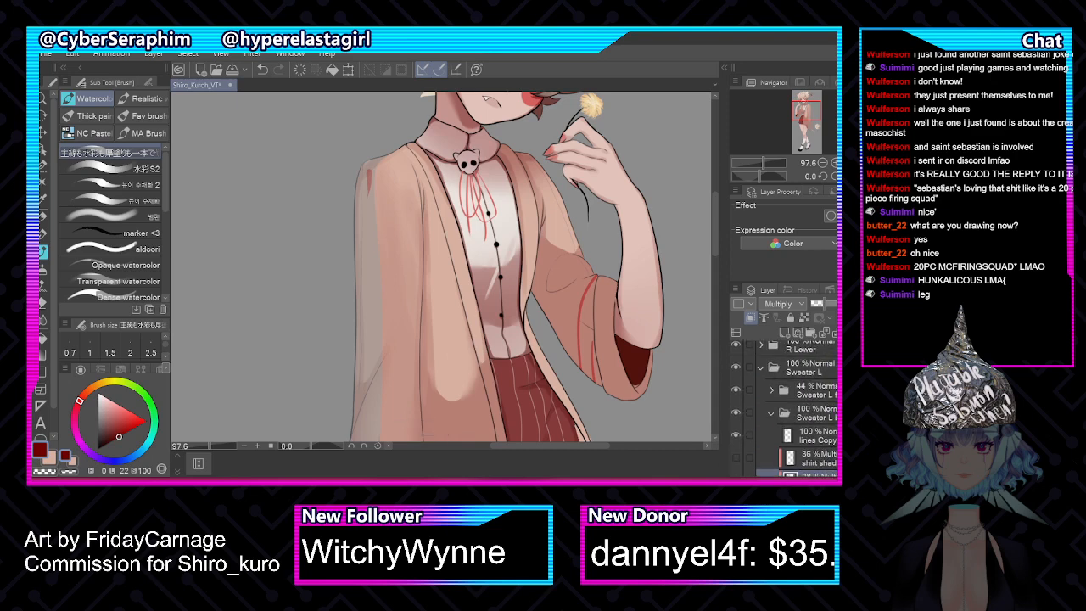
left_click(737, 431)
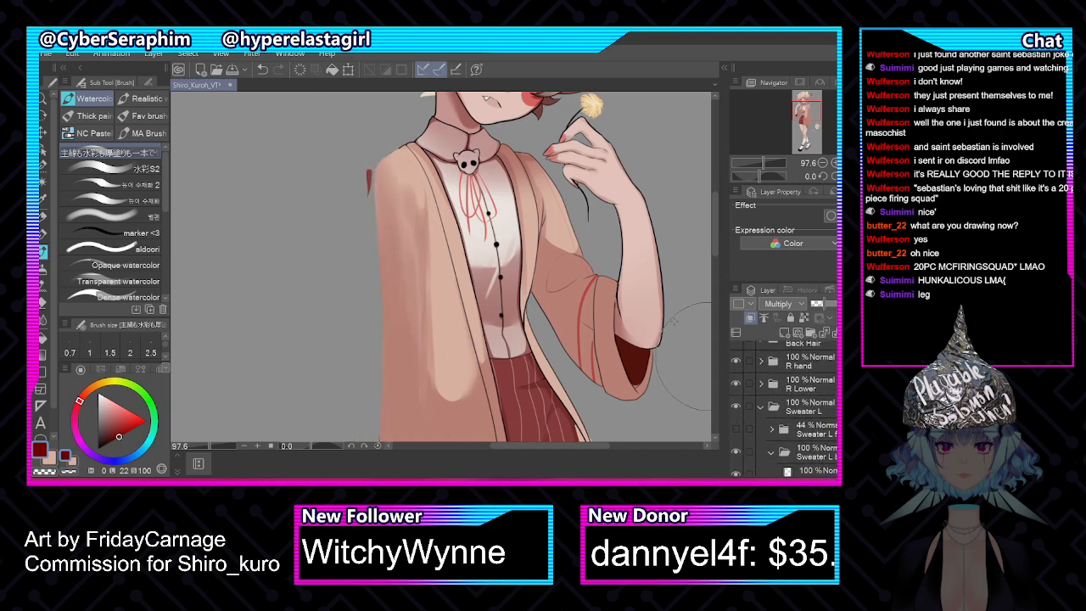
scroll(413, 212, "down", 4)
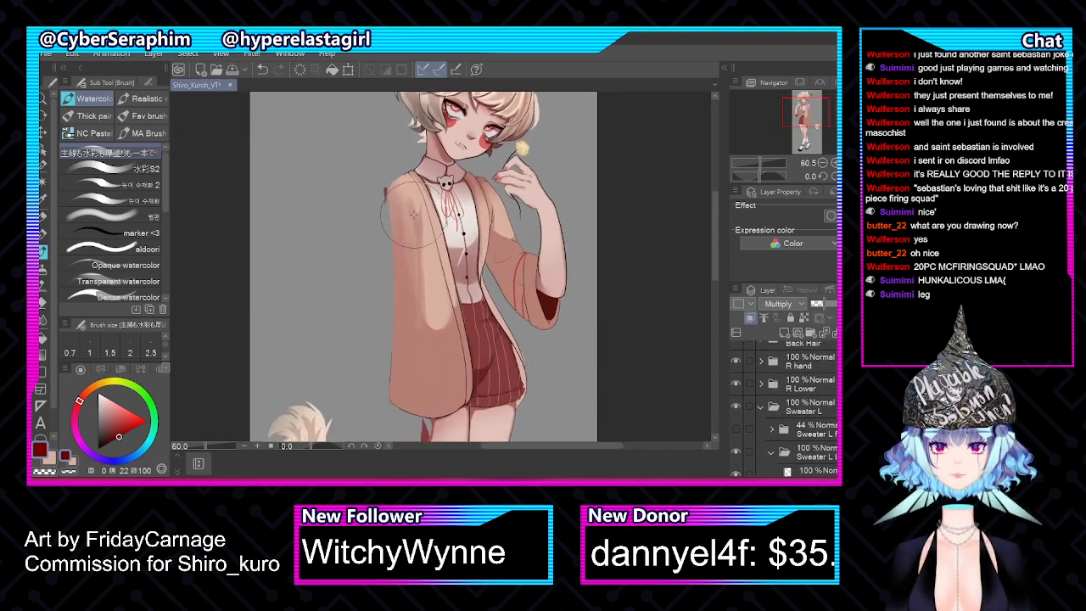
key("h")
scroll(565, 244, "up", 3)
mouse_move(433, 180)
left_mouse_down()
mouse_move(441, 252)
mouse_move(454, 213)
mouse_move(439, 281)
left_mouse_up()
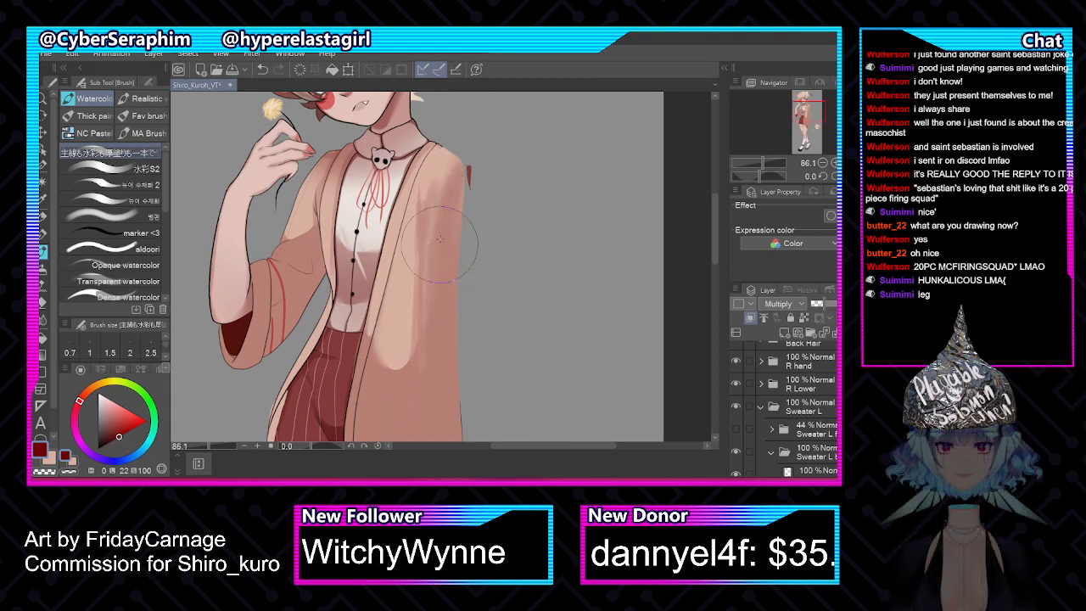
left_click_drag(440, 239, 416, 398)
left_click(75, 471)
left_click_drag(462, 154, 441, 170)
Show the Sweater L sleeve folder again and raise its opacity to 100%
left_click(736, 429)
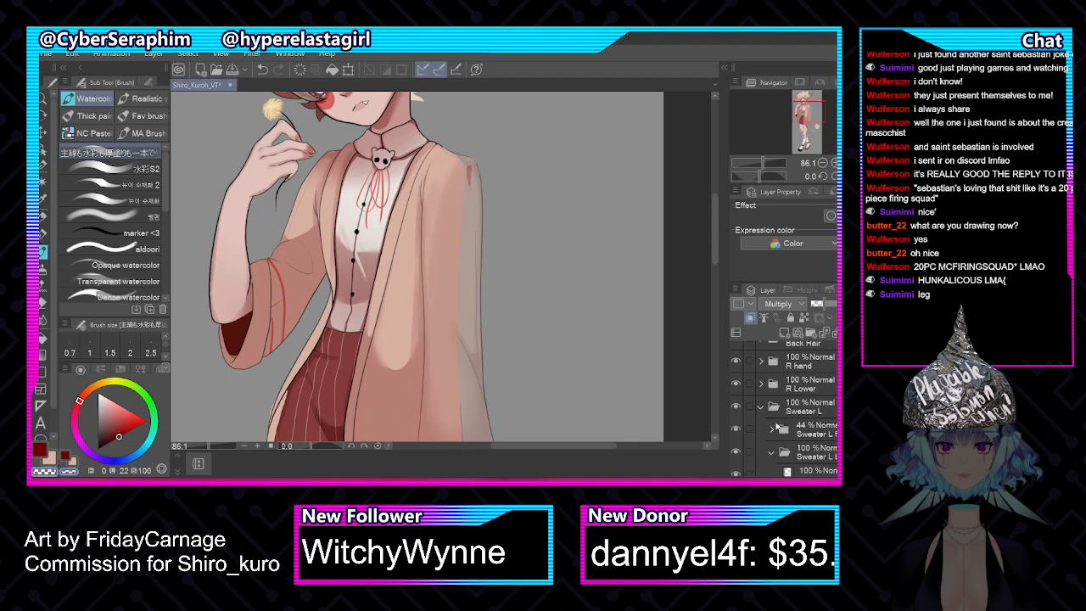
left_click(802, 429)
left_click_drag(822, 302, 837, 303)
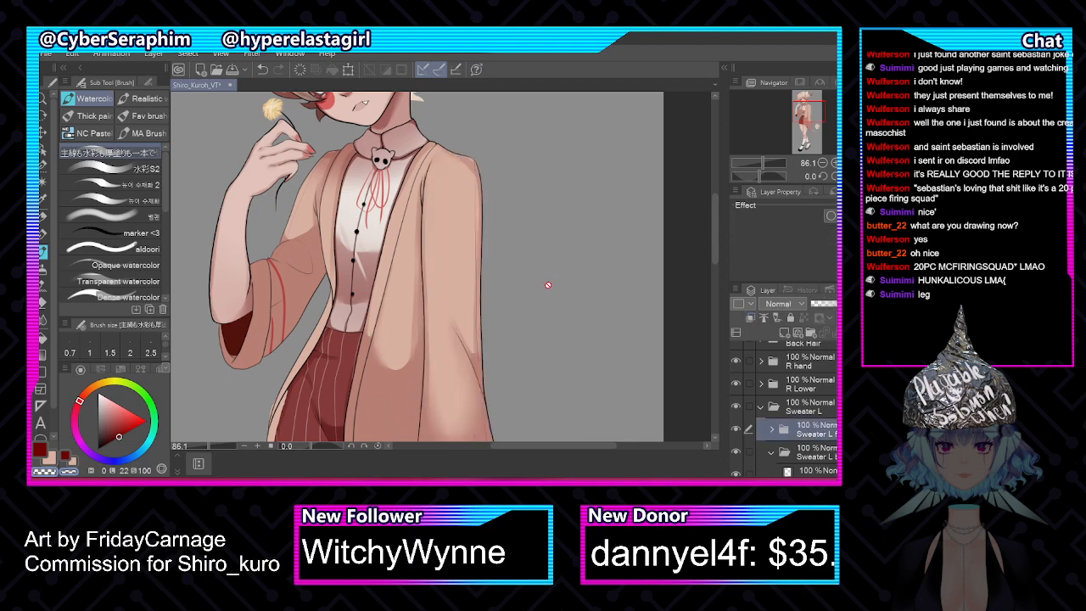
scroll(522, 313, "down", 5)
key("h")
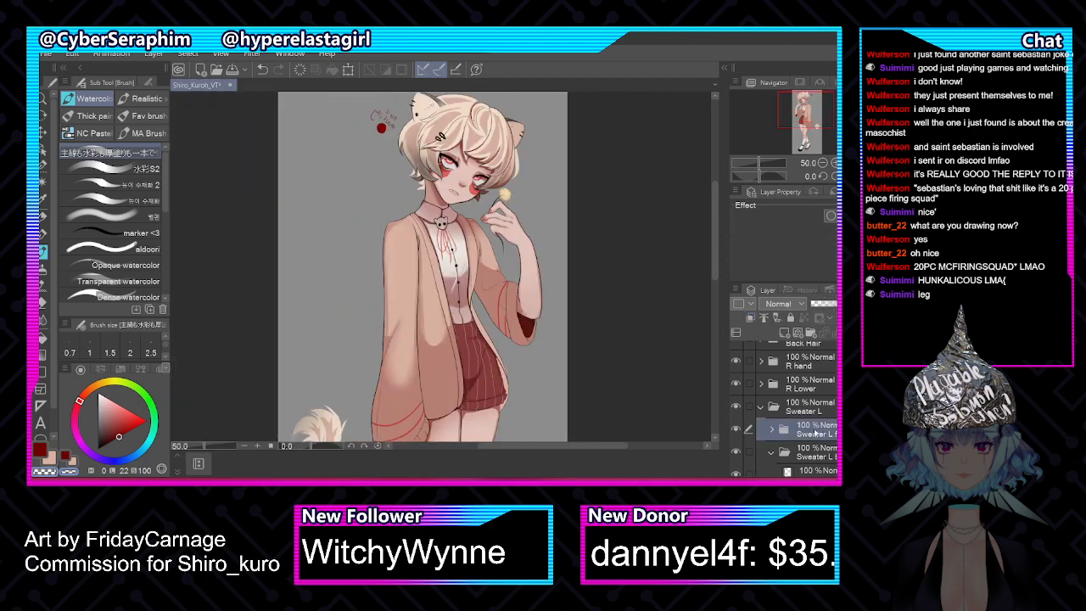
key("ctrl+t")
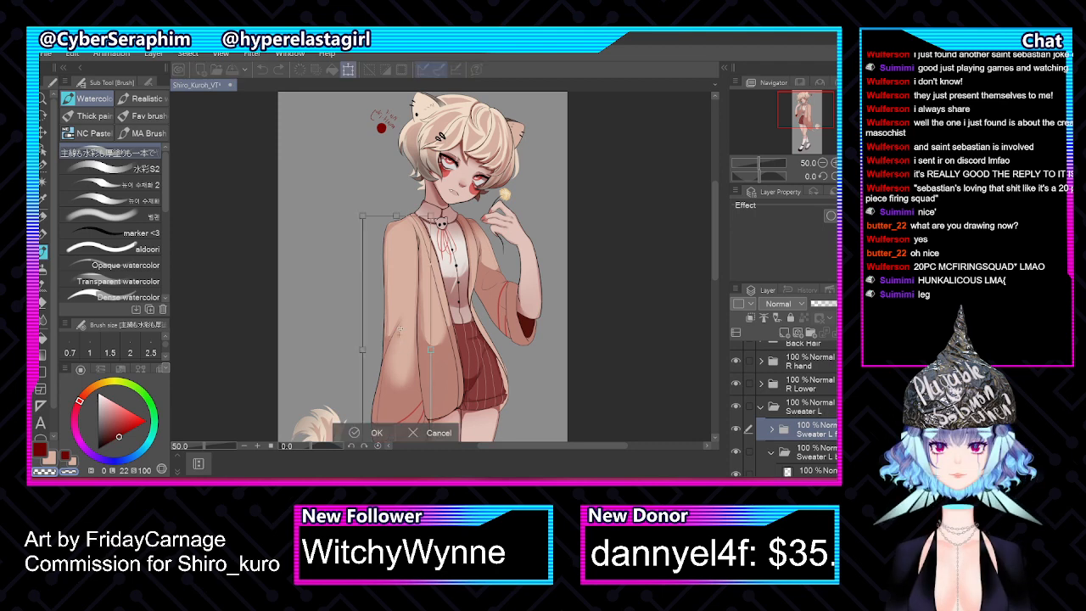
left_click_drag(717, 204, 717, 229)
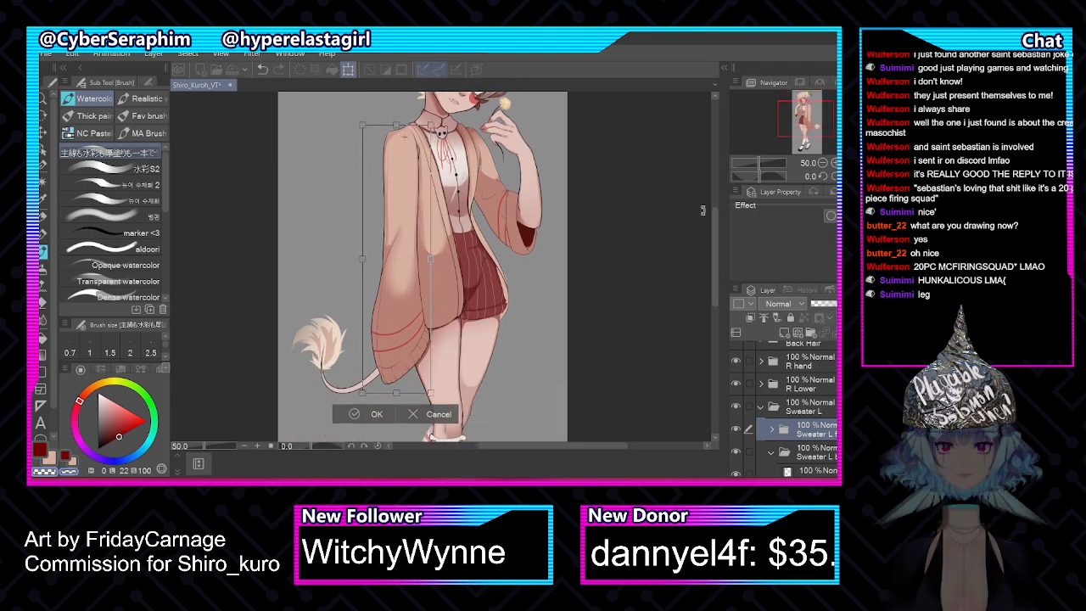
mouse_move(513, 314)
left_mouse_down()
mouse_move(497, 321)
mouse_move(509, 307)
left_mouse_up()
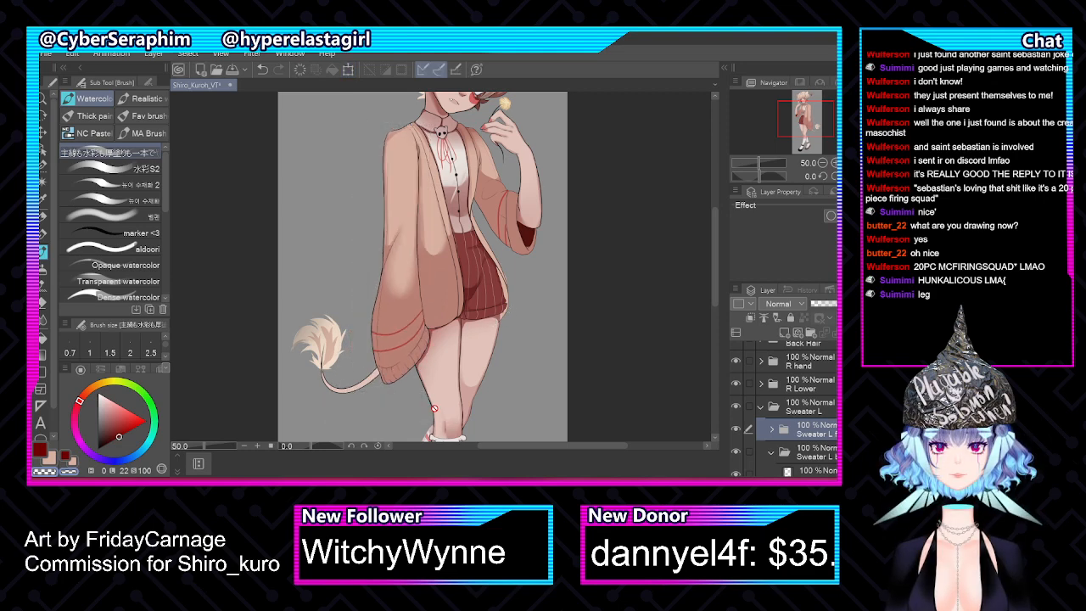
left_click(408, 414)
Compare the sweater with and without the sleeve folder, and reselect the Layer70 copy shading layer
left_click(736, 430)
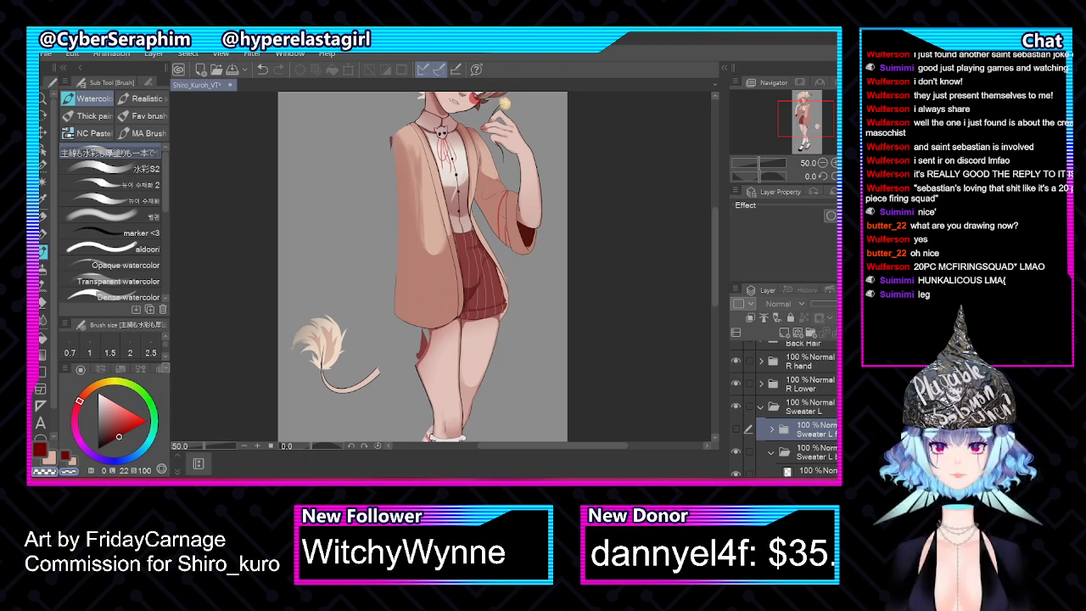
left_click(736, 430)
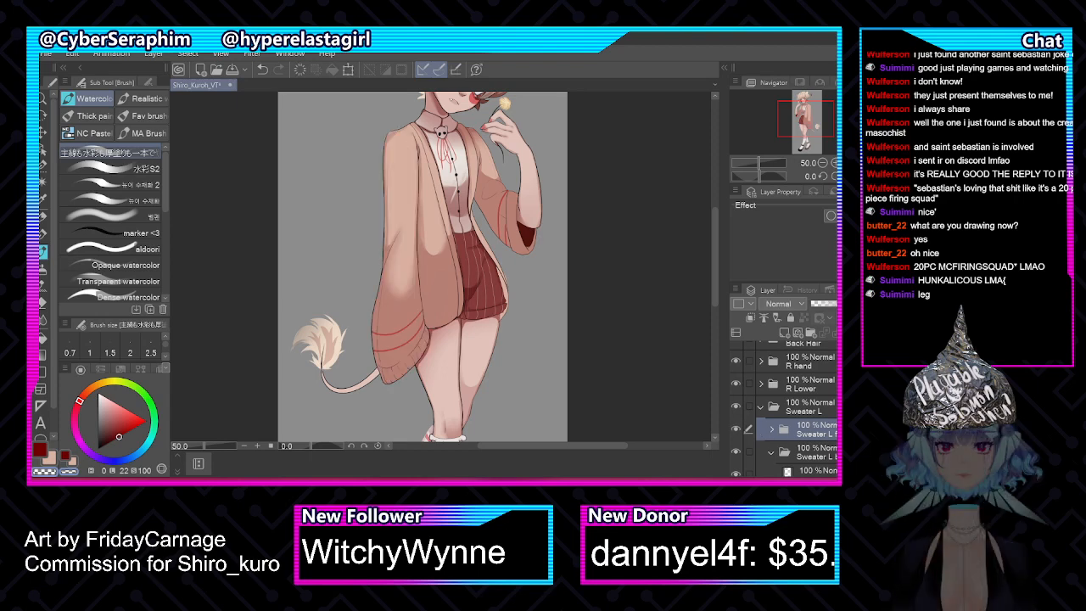
scroll(785, 399, "down", 2)
scroll(831, 386, "down", 1)
left_click(830, 410)
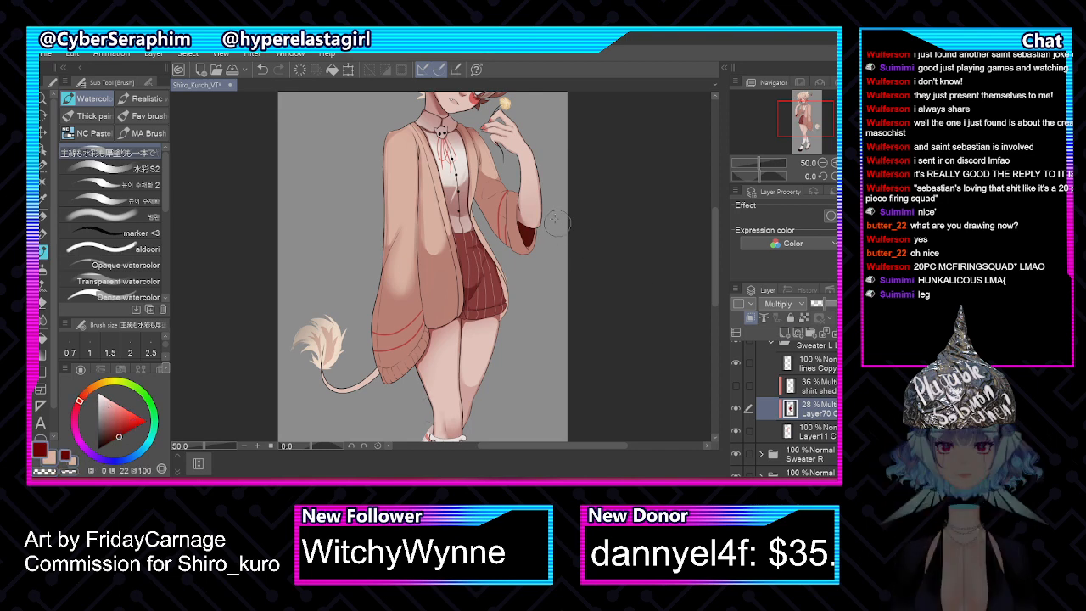
Return the canvas to its unmirrored view and hide the front sleeve folder inside Sweater L
key("b")
left_click(42, 252)
key("h")
scroll(525, 165, "up", 1)
scroll(488, 164, "up", 1)
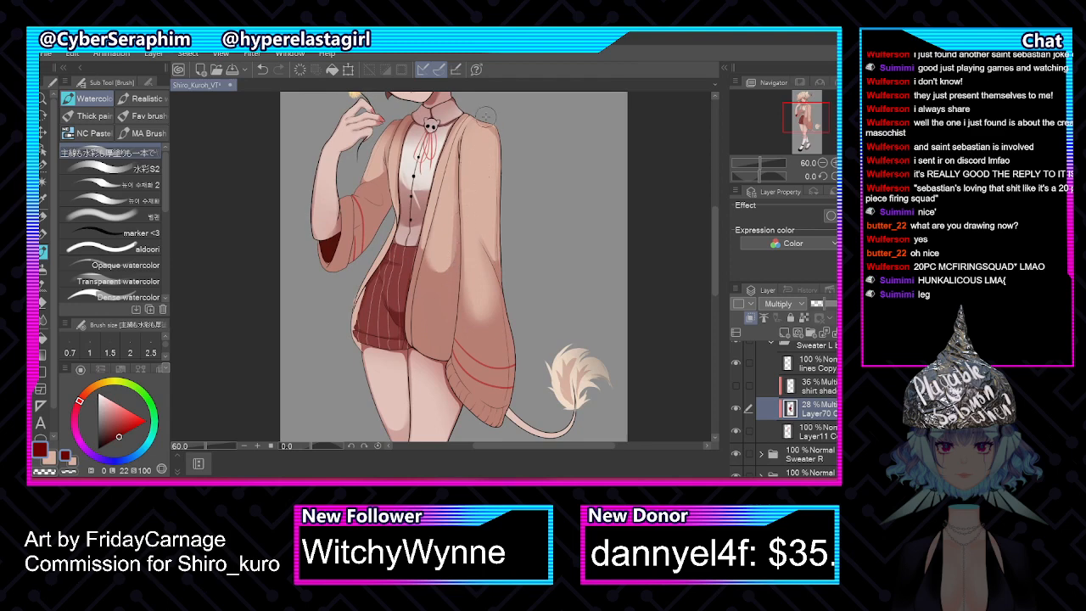
scroll(809, 398, "up", 3)
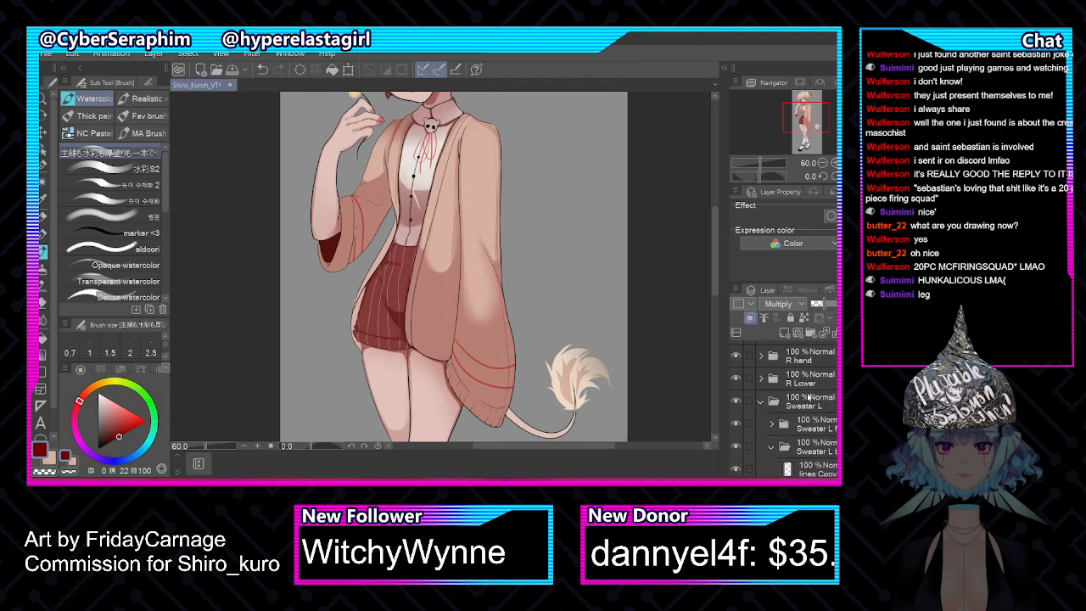
left_click(737, 423)
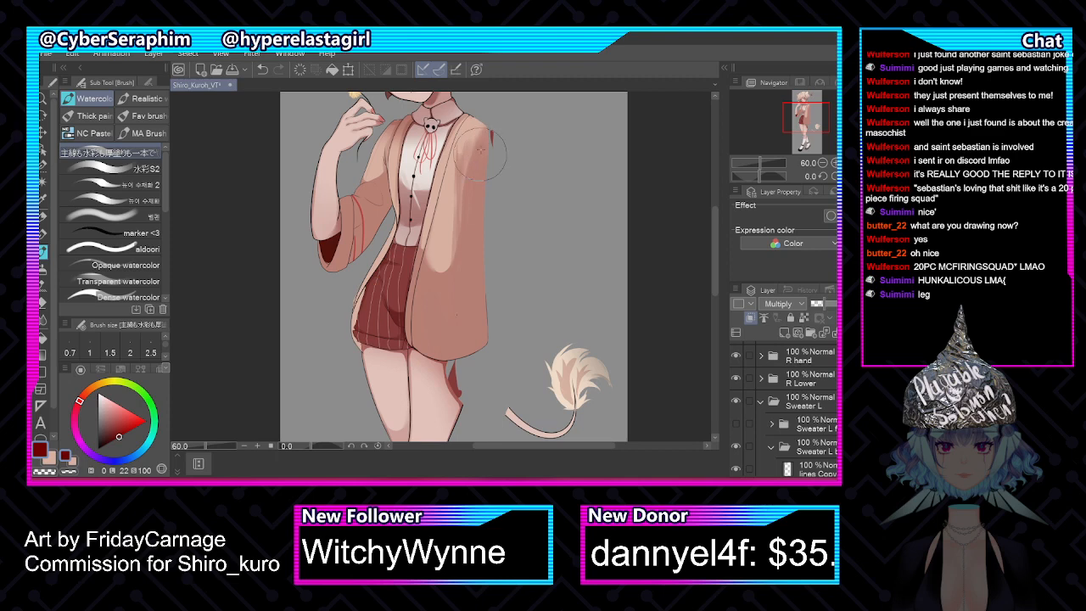
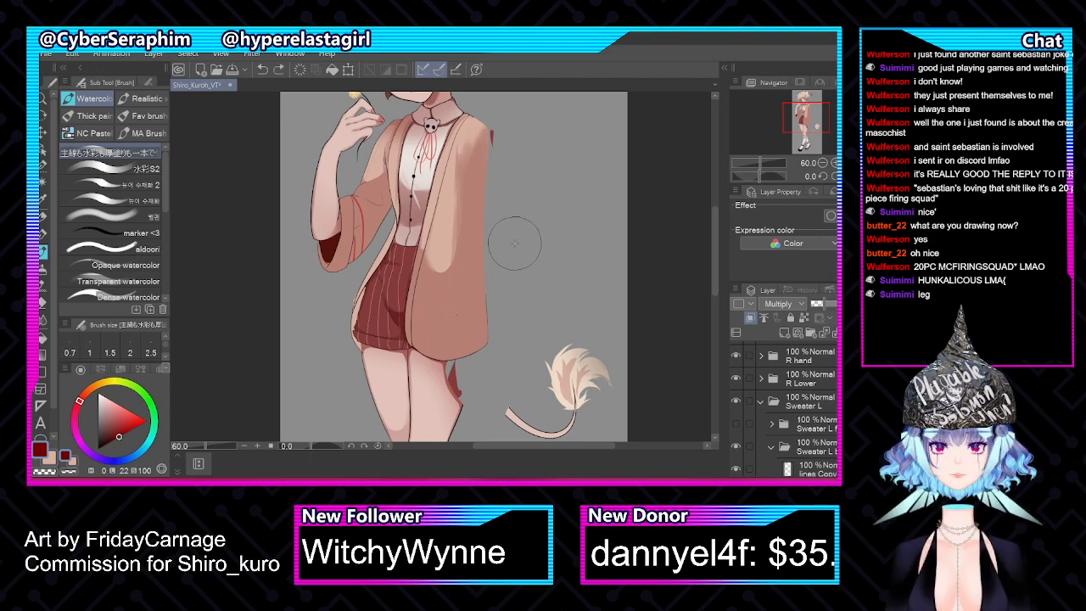
Inspect the sweater body's shading and hem, select its line art layer, and set the drawing colour to transparent
scroll(462, 272, "up", 4)
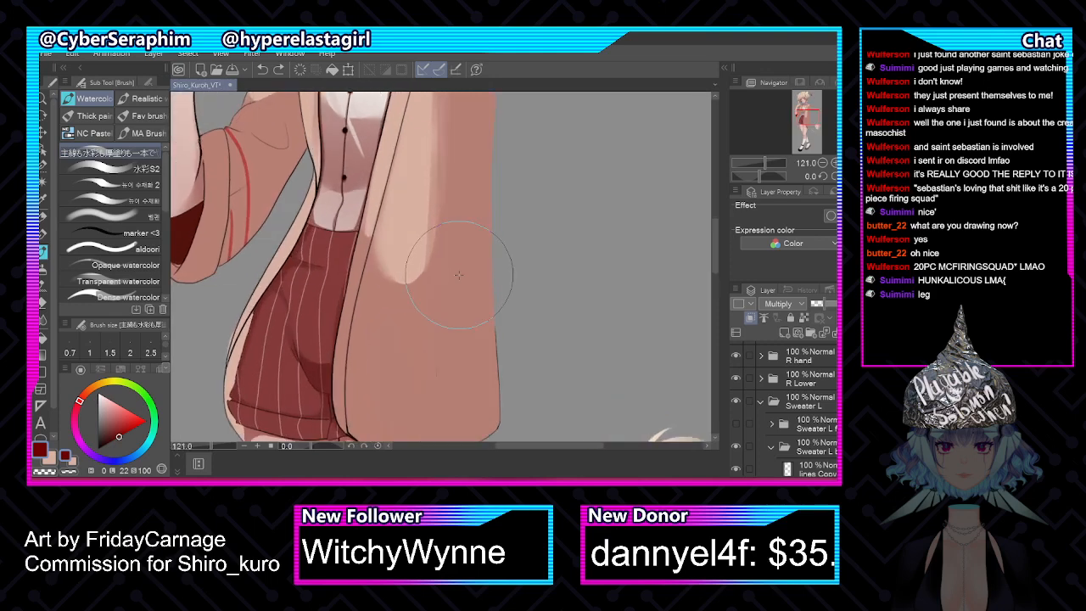
scroll(459, 274, "down", 4)
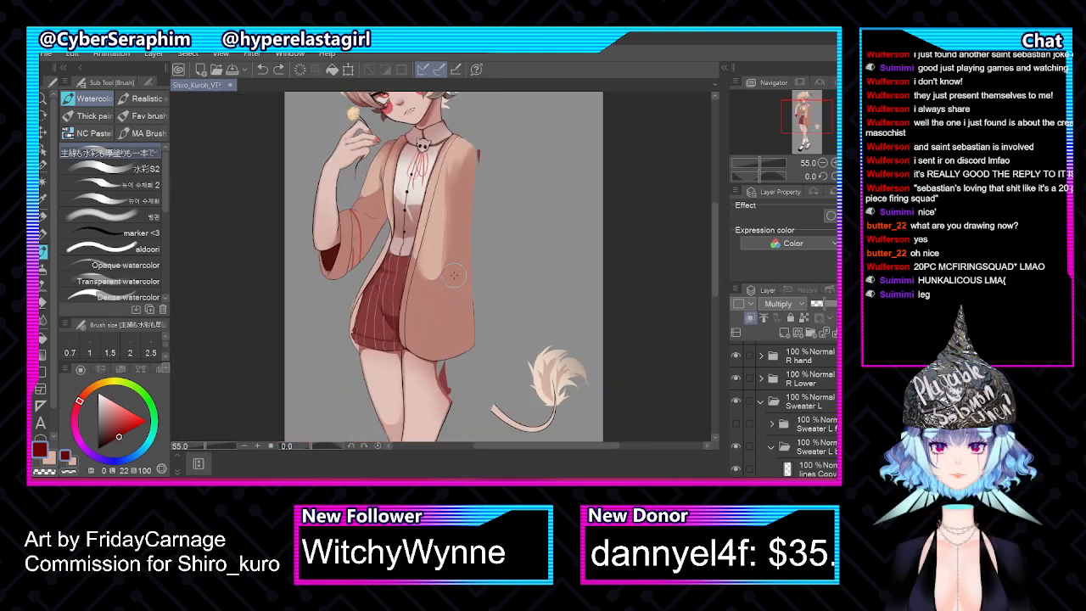
scroll(450, 348, "up", 2)
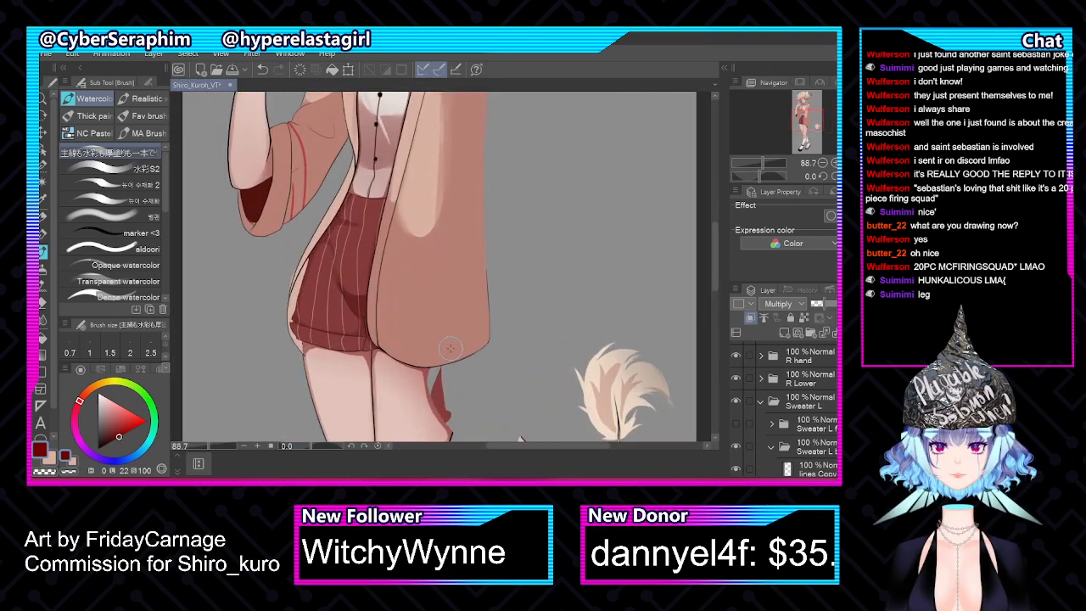
scroll(450, 348, "up", 1)
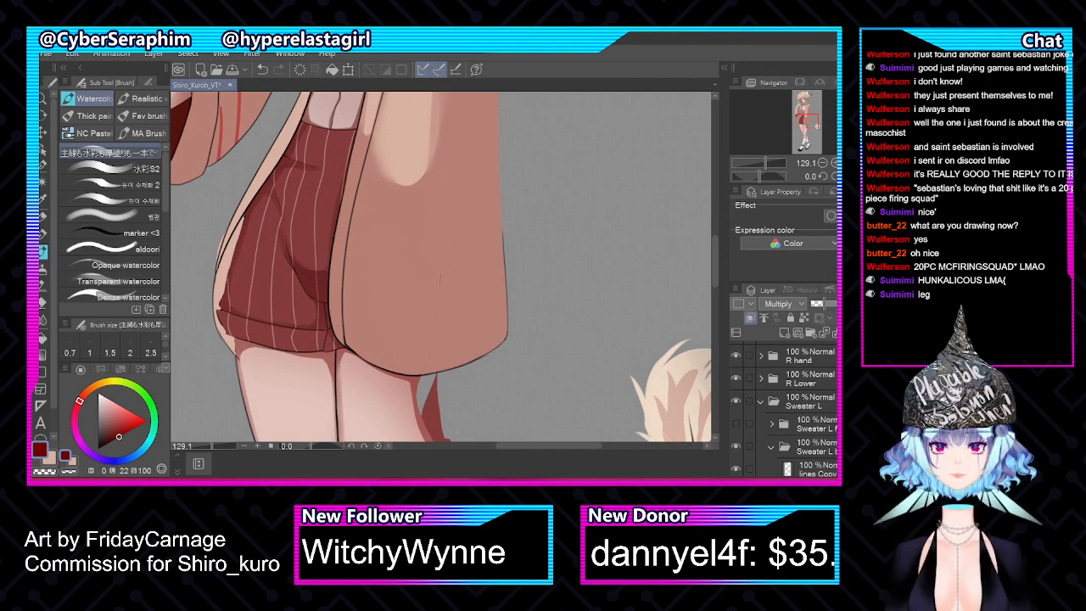
scroll(785, 407, "down", 2)
left_click(802, 390)
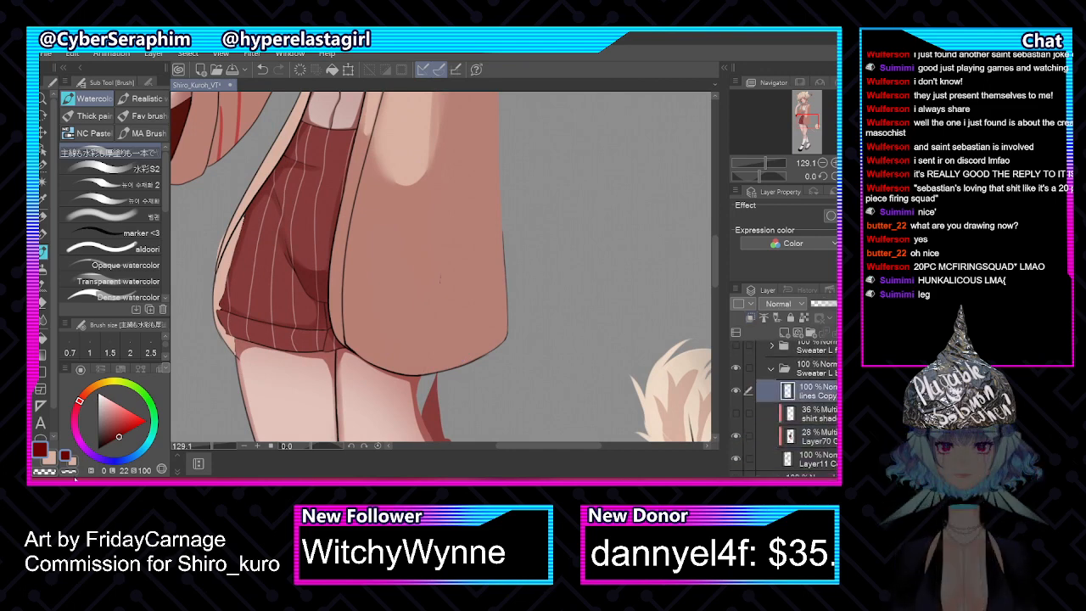
left_click(75, 473)
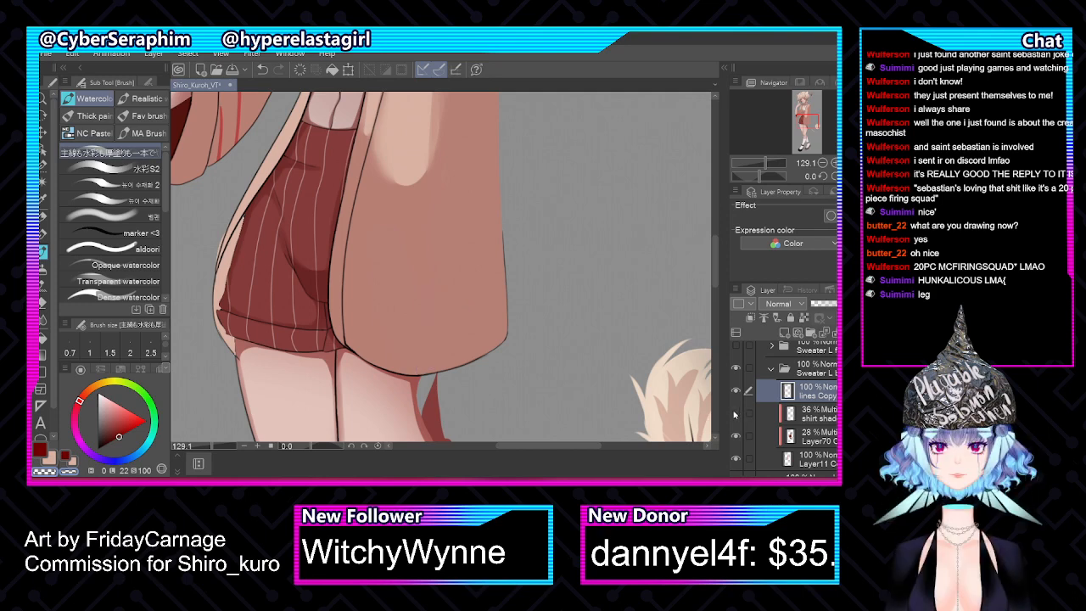
scroll(502, 220, "down", 5)
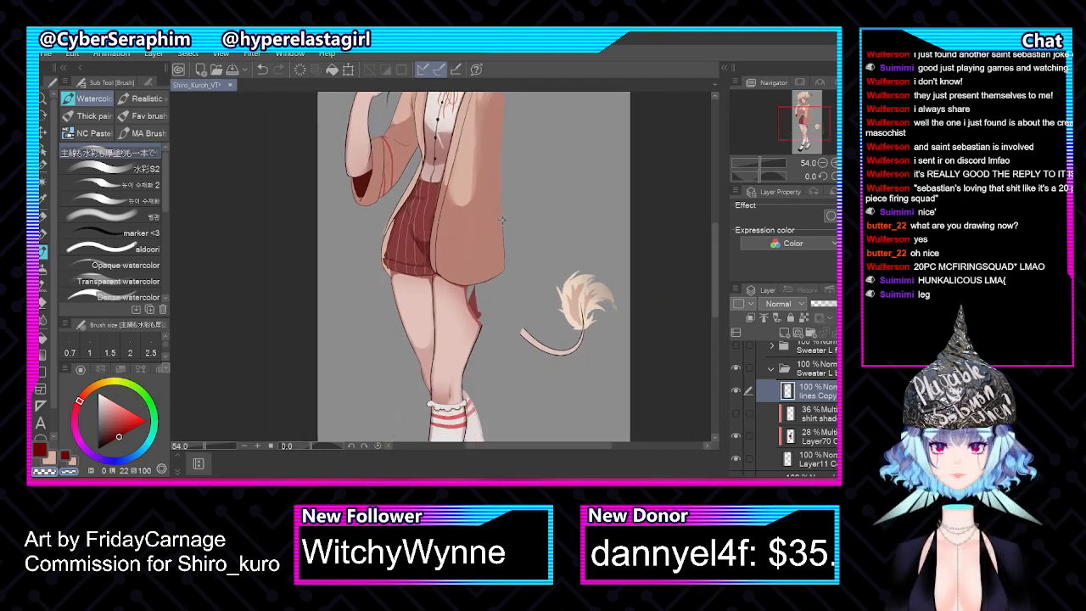
left_click_drag(717, 233, 717, 213)
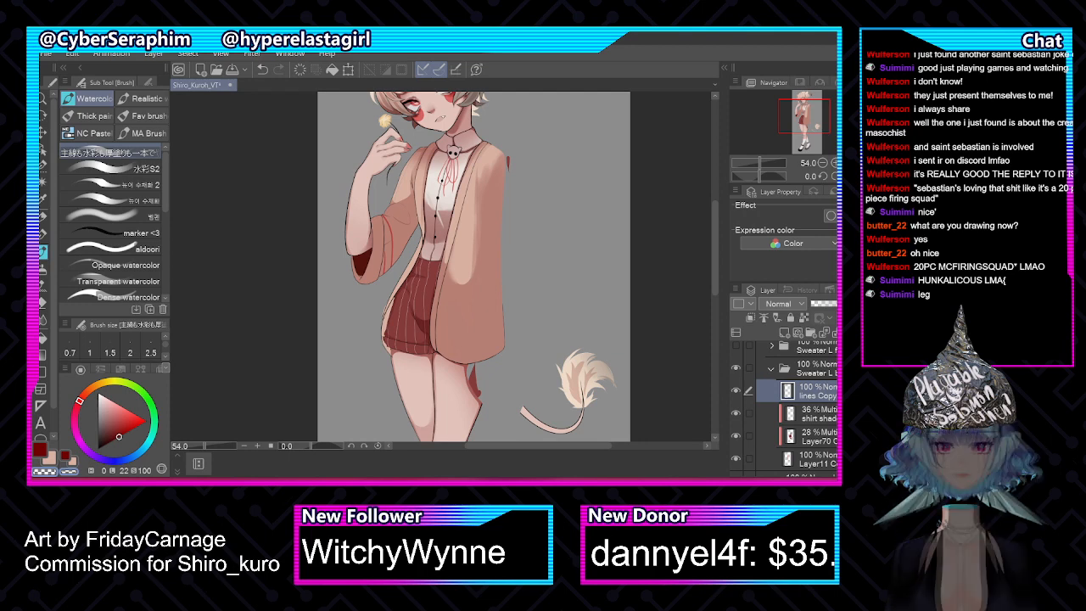
Show the sleeve folder again, collapse the sweater body folder inside Sweater L, and check the full figure
scroll(767, 377, "up", 2)
left_click(771, 413)
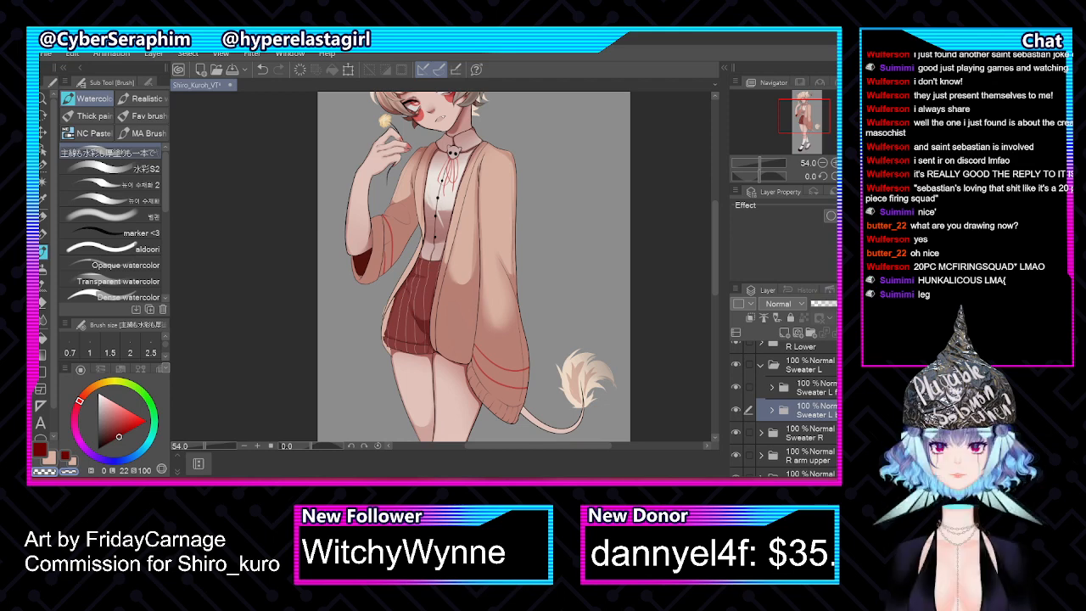
scroll(568, 259, "down", 2)
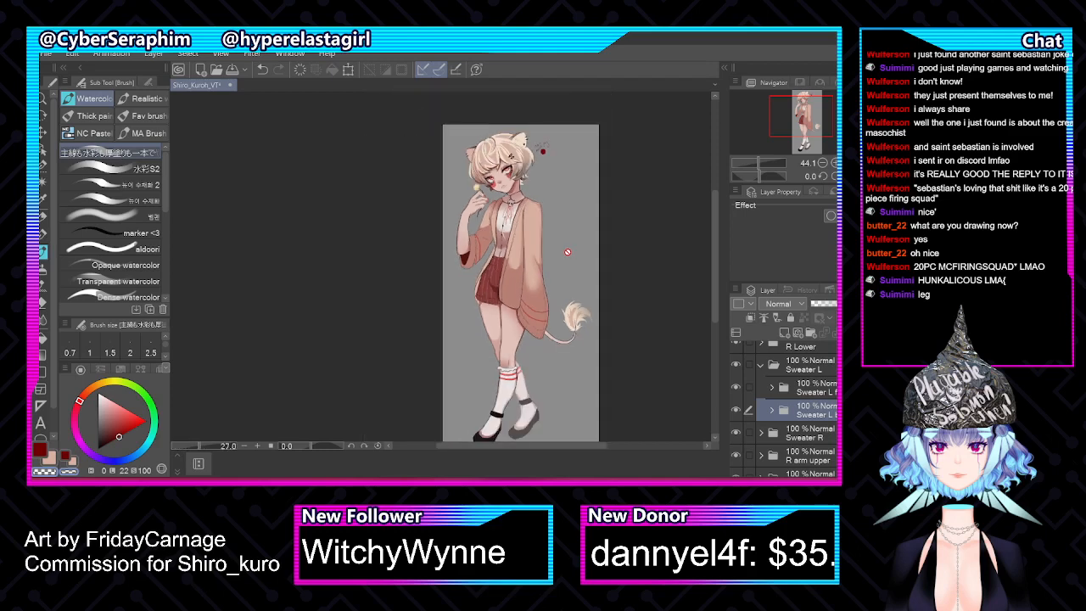
scroll(577, 257, "up", 1)
scroll(576, 256, "up", 1)
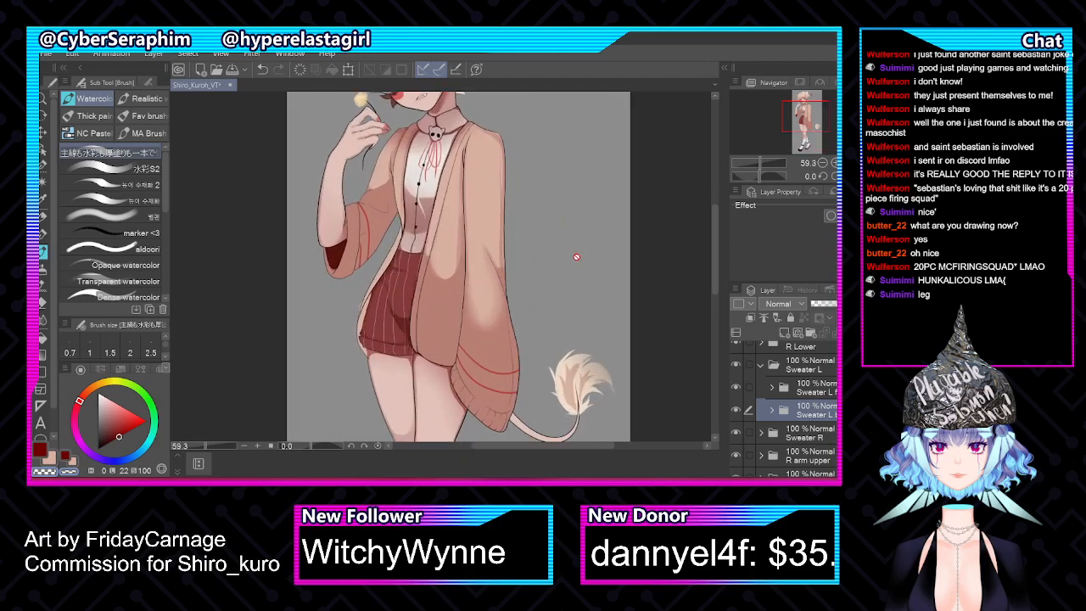
Mirror the canvas and compare the outfit with the Sweater L body folder hidden and shown
key("h")
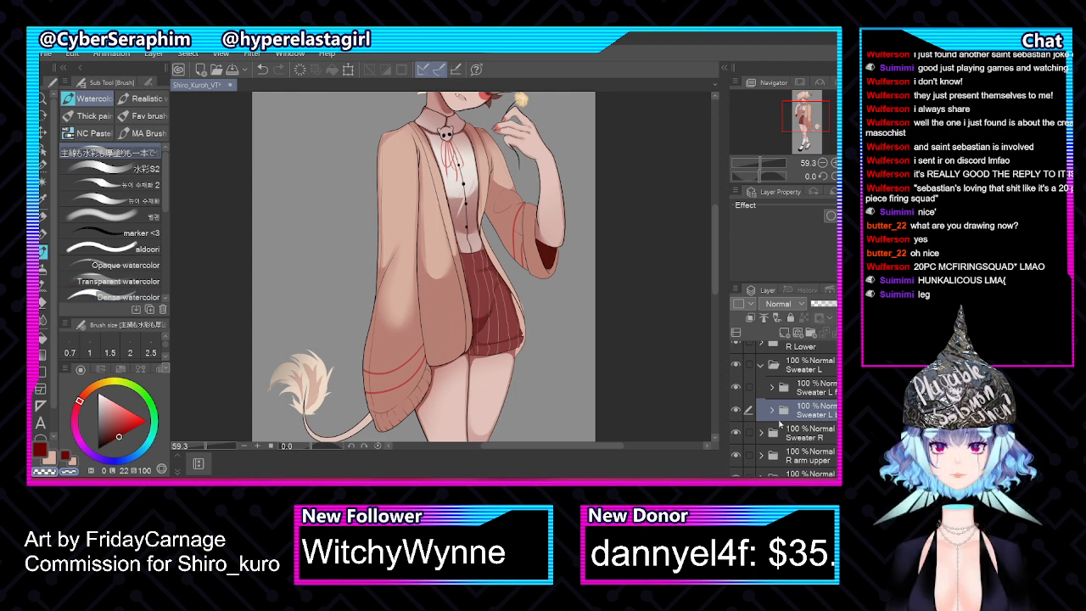
left_click(737, 411)
scroll(444, 205, "up", 2)
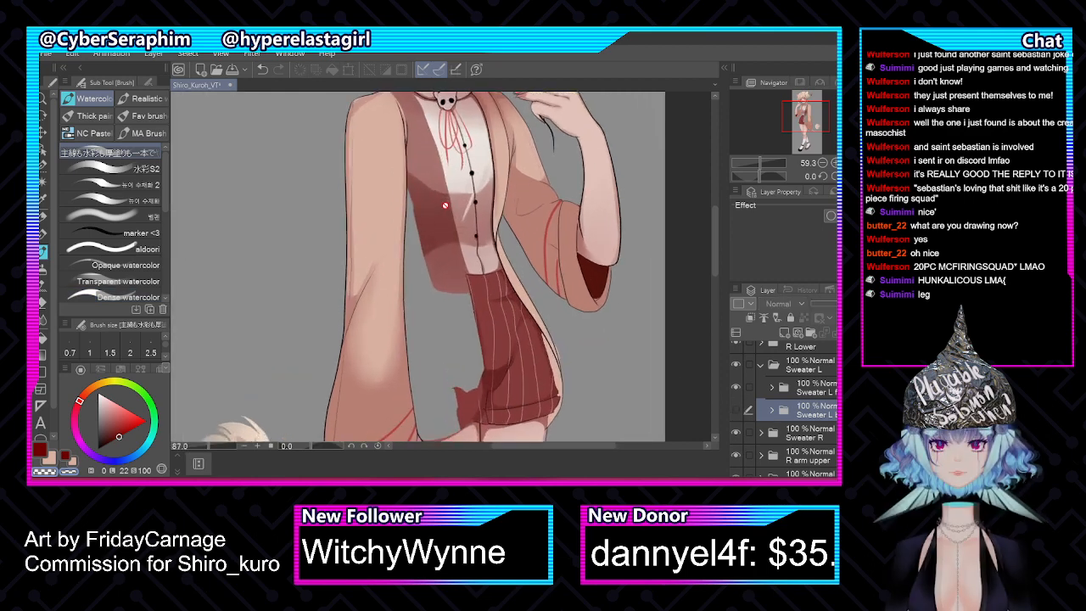
mouse_move(715, 221)
left_mouse_down()
mouse_move(715, 253)
mouse_move(717, 205)
left_mouse_up()
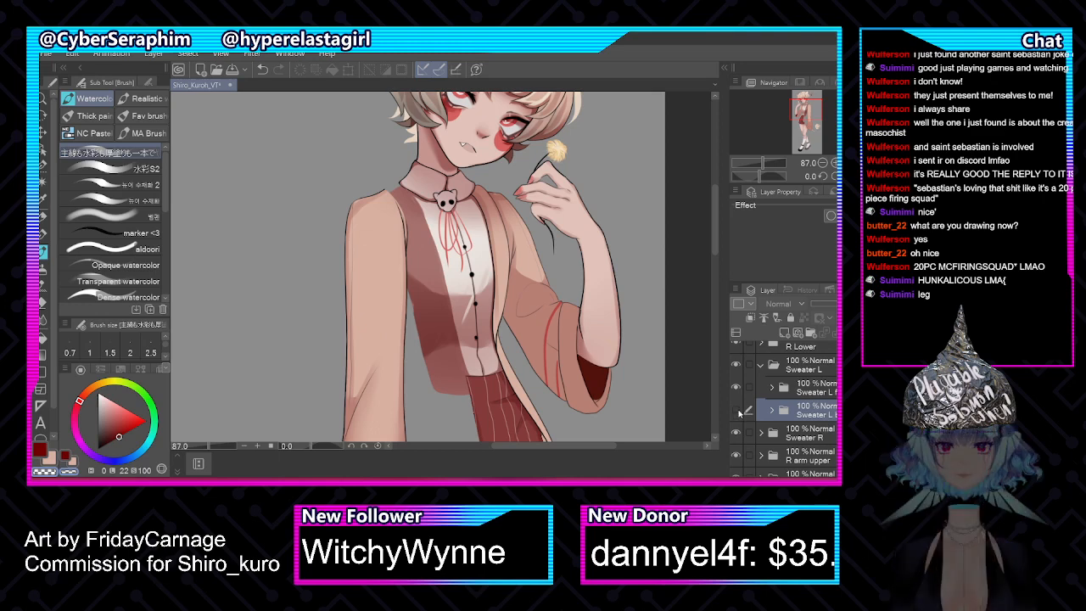
left_click(755, 412)
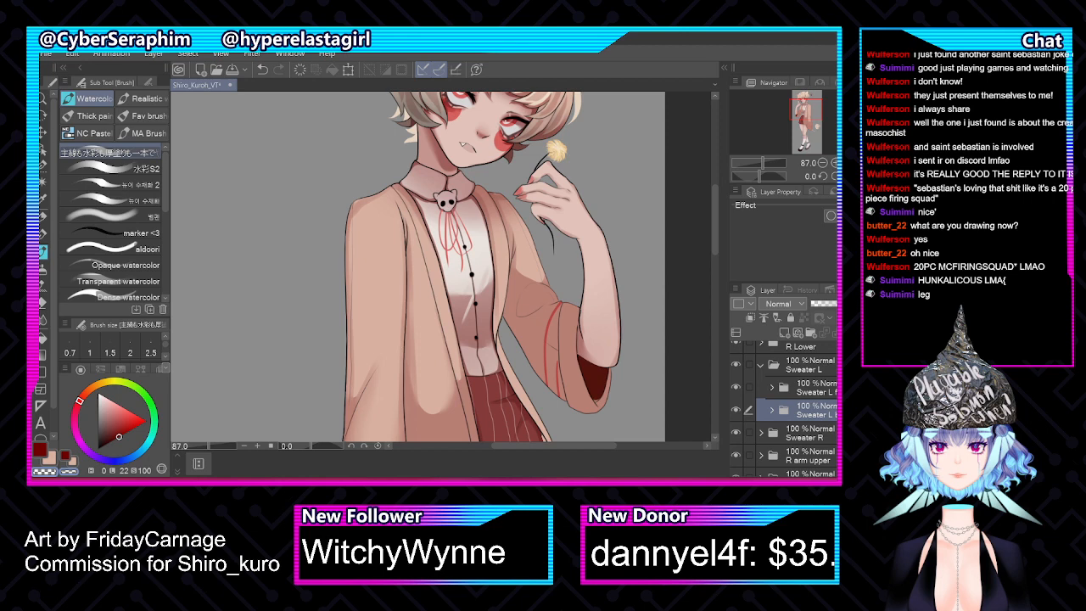
Collapse Sweater L, expand Sweater R, unmirror the canvas, check which parts Sweater R covers, and select its lines Copy 8 layer
left_click(763, 366)
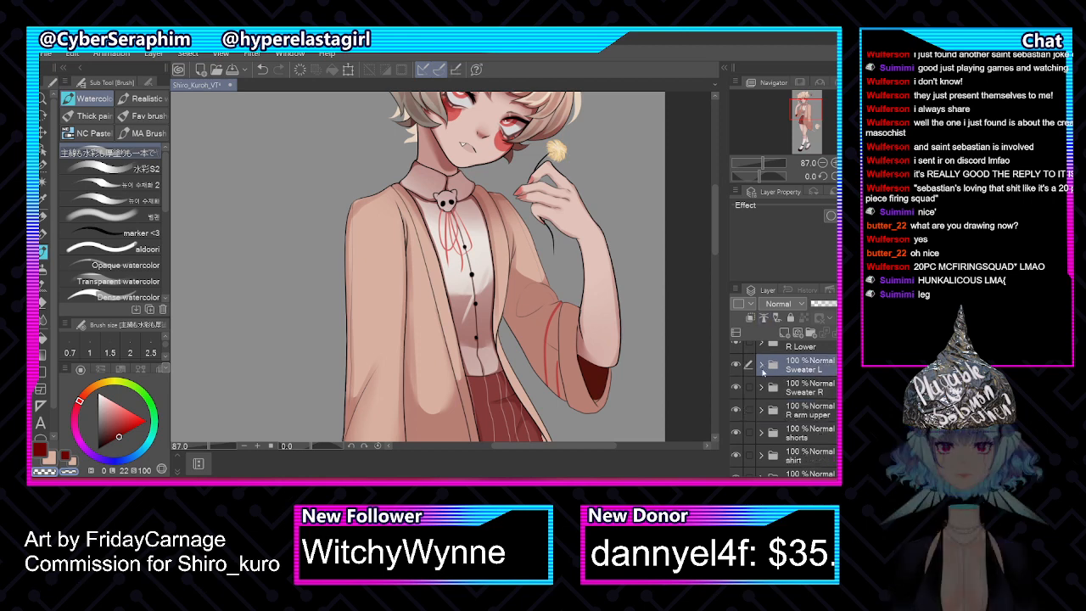
left_click(763, 387)
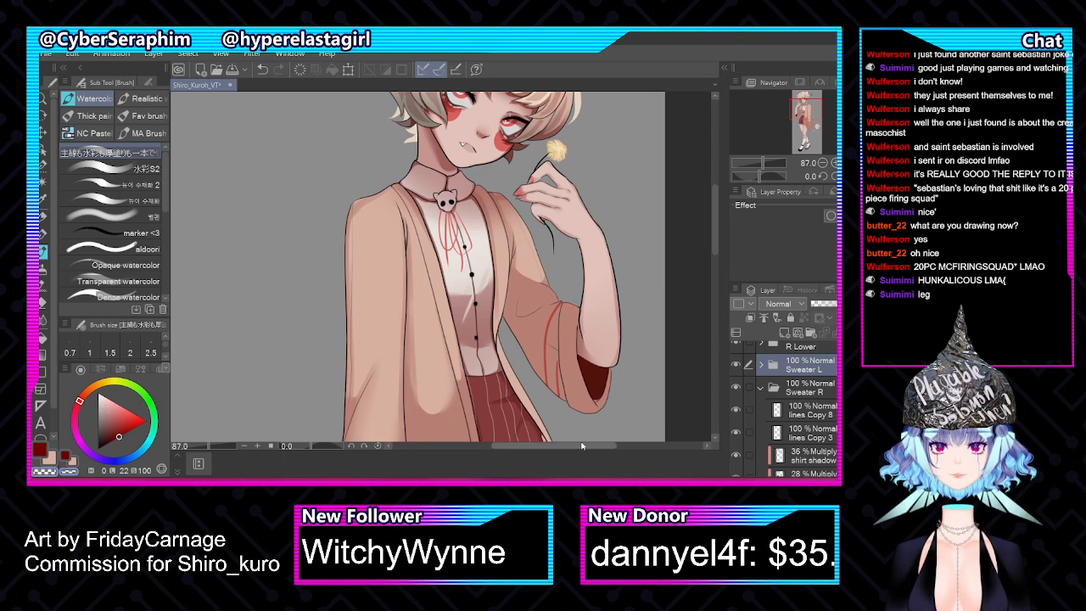
left_click_drag(582, 446, 574, 446)
key("h")
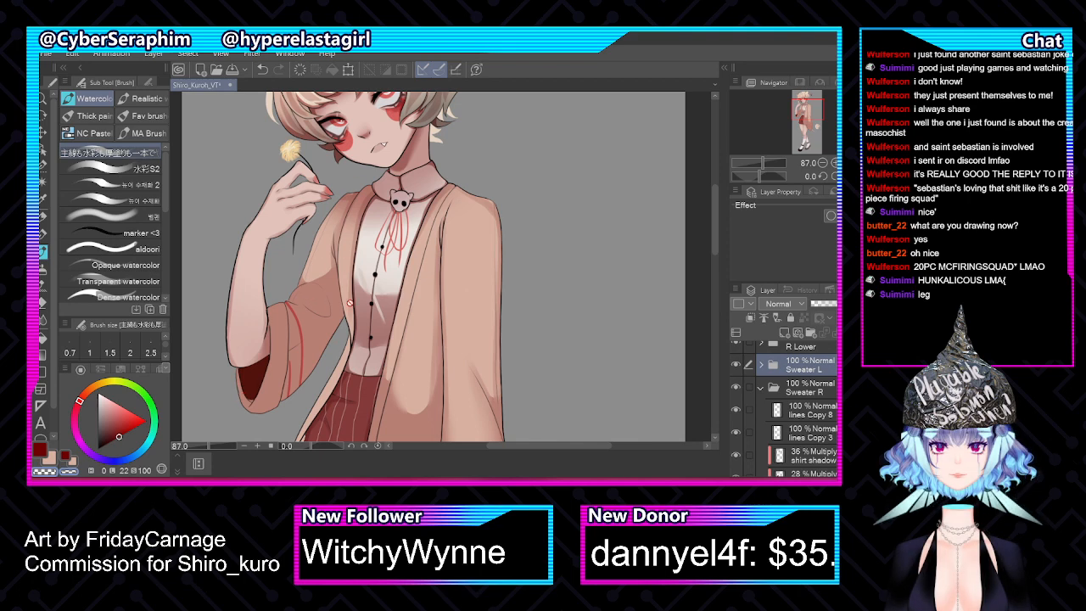
scroll(702, 225, "down", 5)
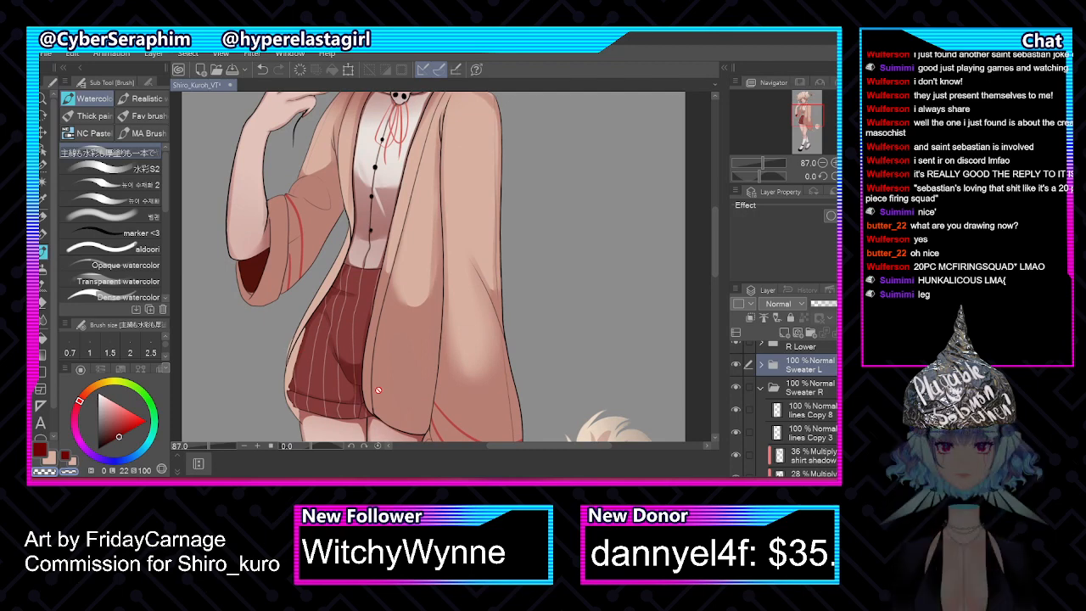
left_click(736, 388)
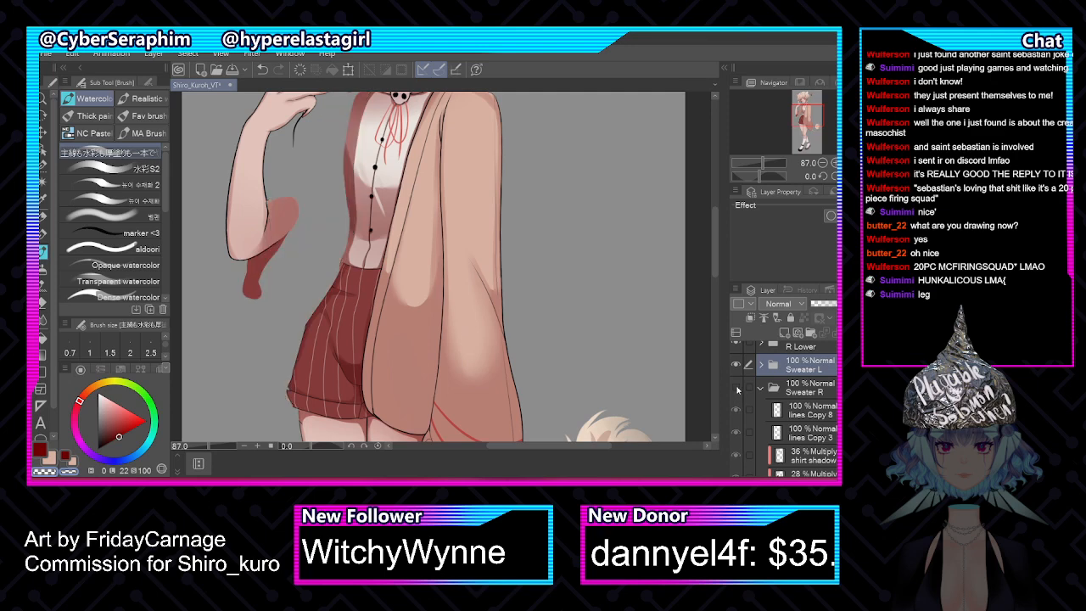
left_click(736, 389)
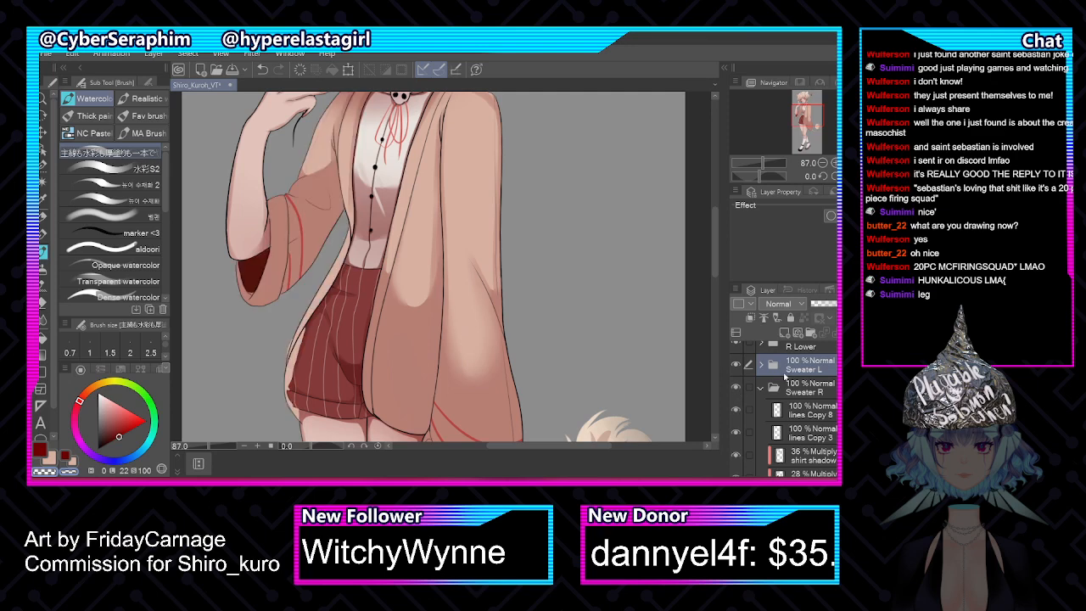
left_click(801, 407)
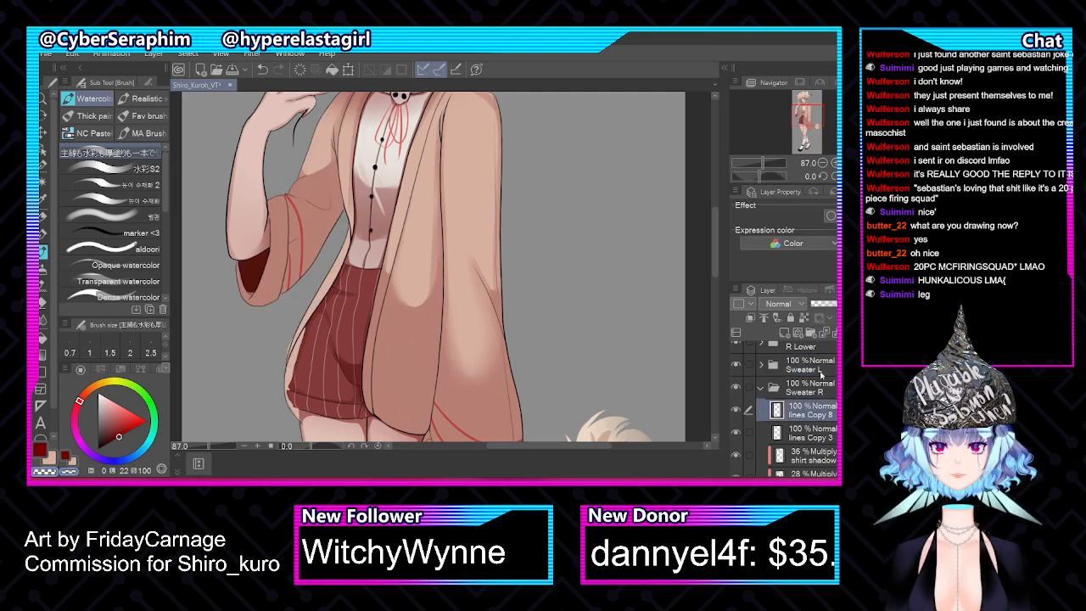
Mark the lower strip of Sweater R beside the shorts and hip with the Selection pen, using a larger brush for the inside
scroll(351, 344, "up", 5)
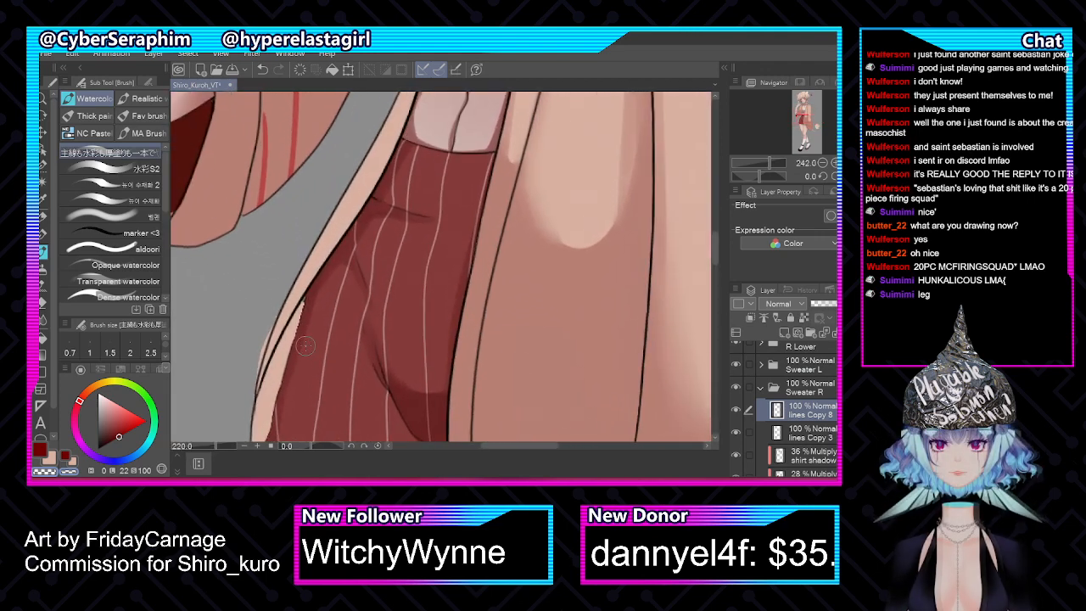
mouse_move(717, 247)
left_mouse_down()
mouse_move(717, 267)
mouse_move(716, 254)
left_mouse_up()
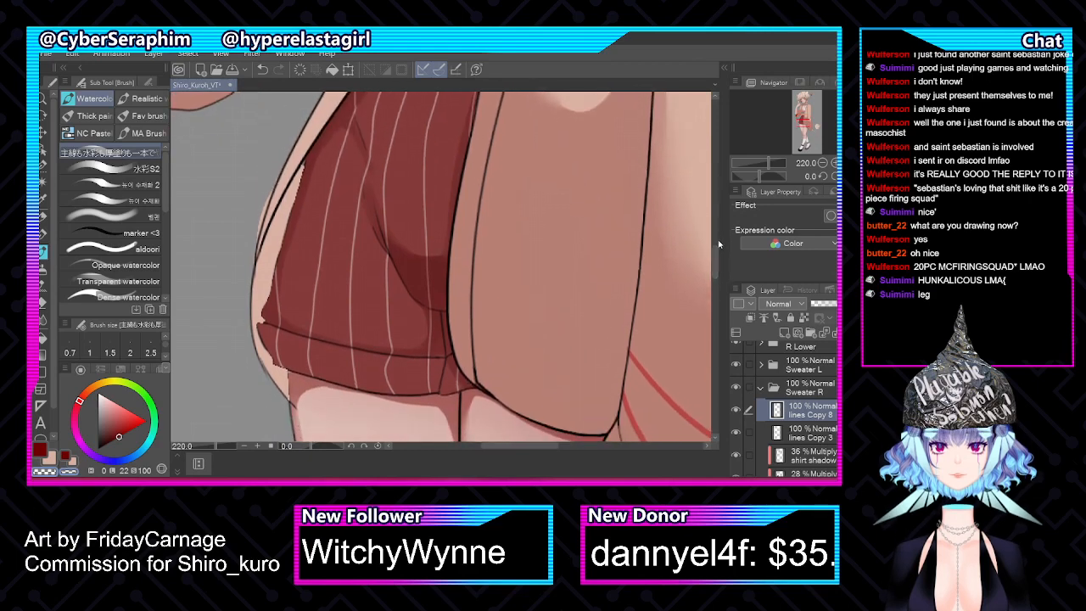
left_click(42, 167)
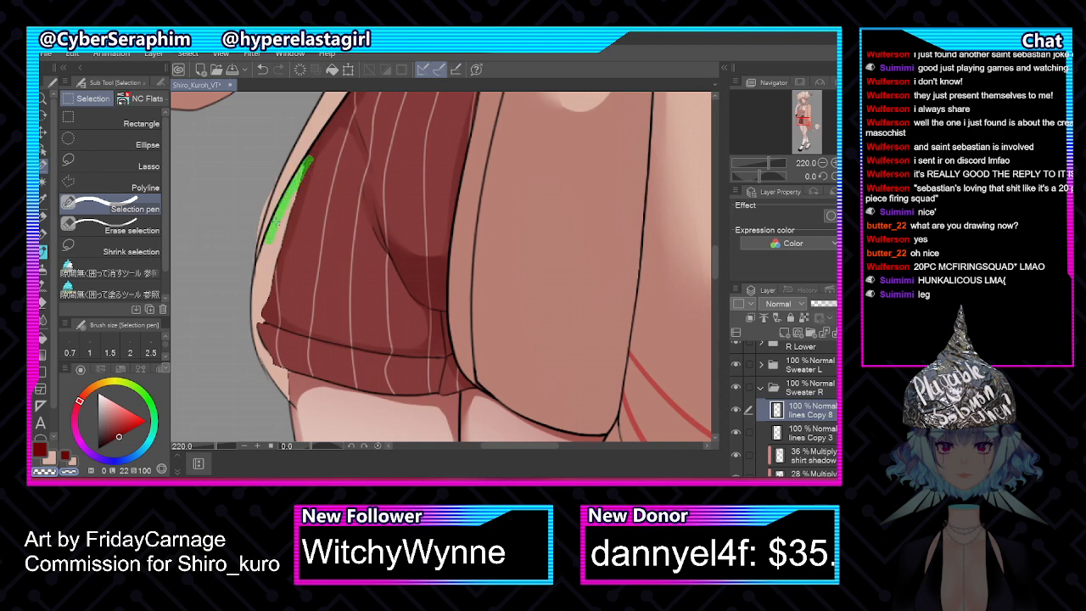
left_click_drag(262, 256, 245, 331)
key("bracketright")
key("bracketright")
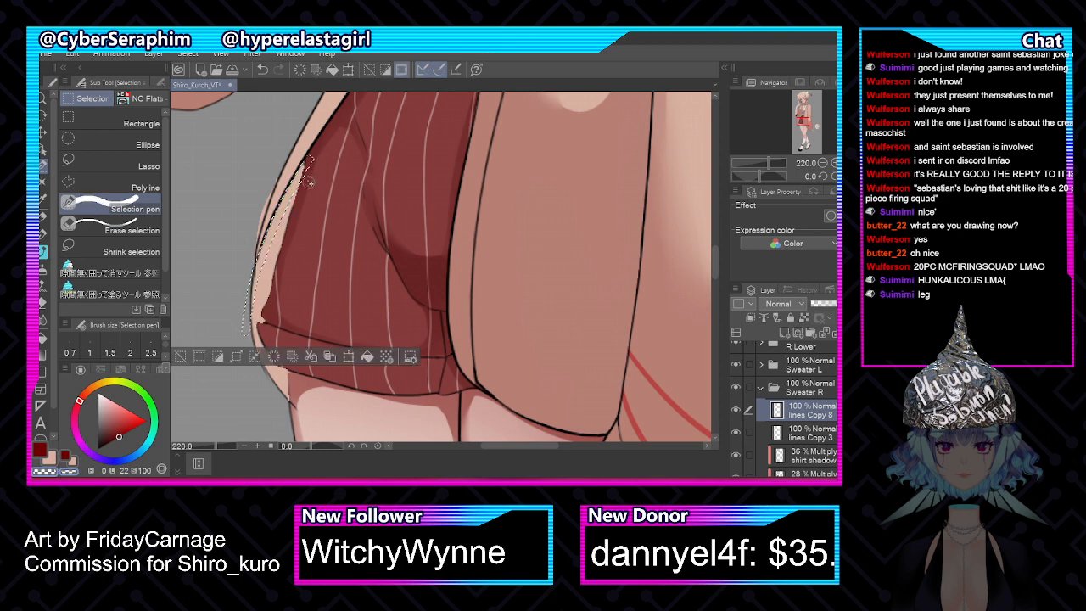
left_click_drag(316, 162, 288, 233)
left_click_drag(266, 363, 273, 398)
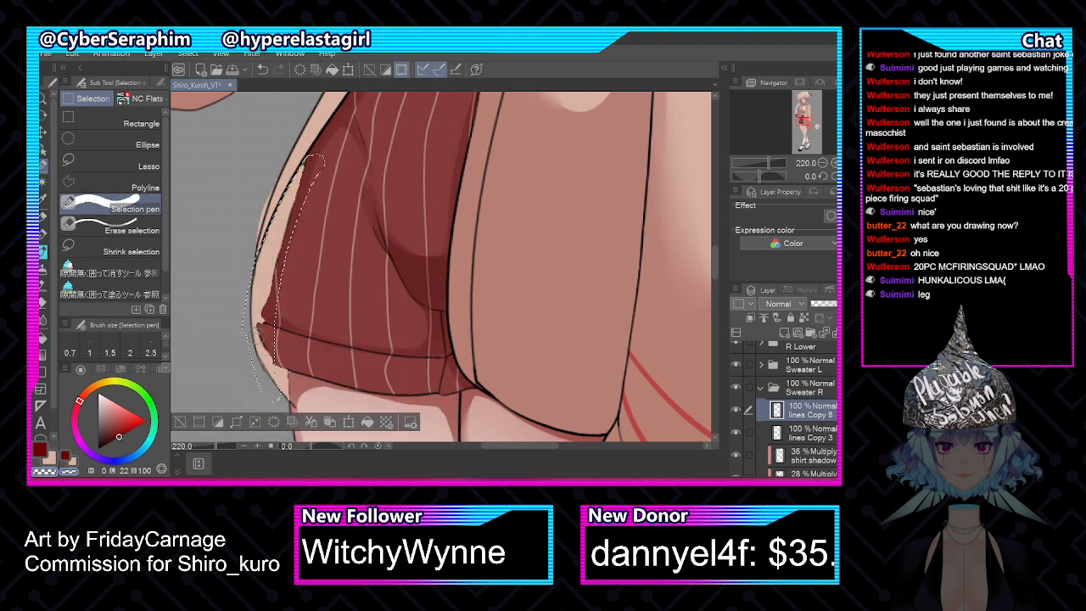
left_click_drag(332, 169, 334, 171)
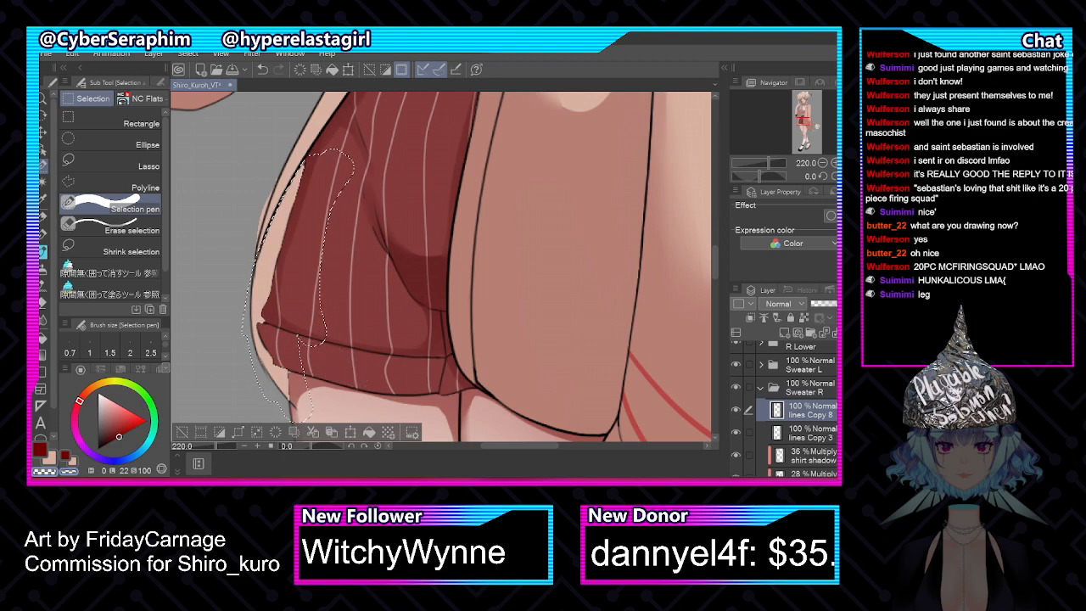
Select the Sweater R layers from lines Copy 8 down to Layer11 and delete their contents inside the selection
scroll(784, 407, "down", 5)
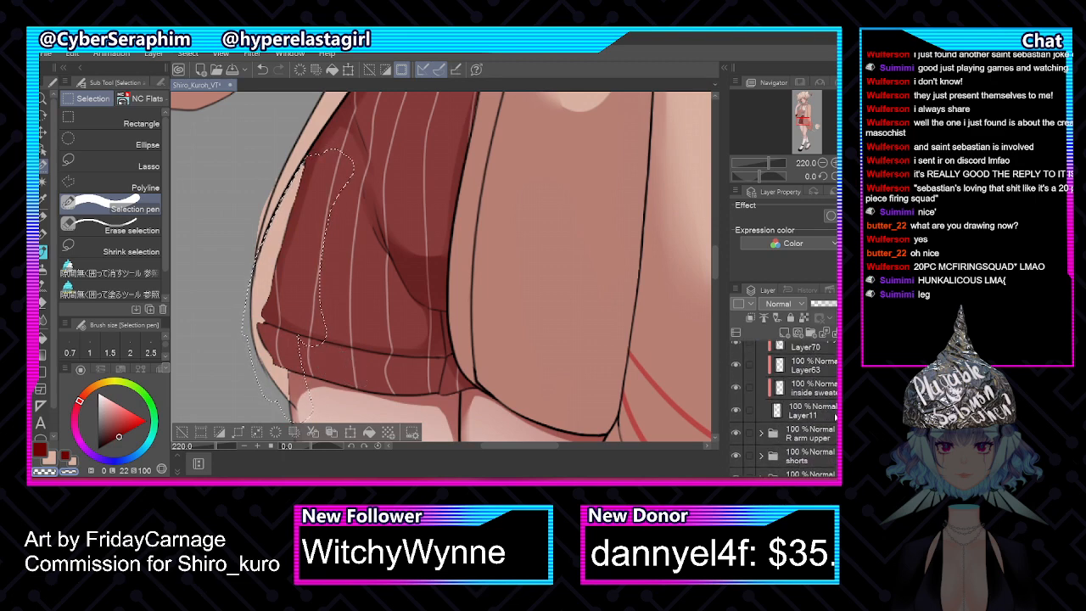
left_click(835, 417, "shift")
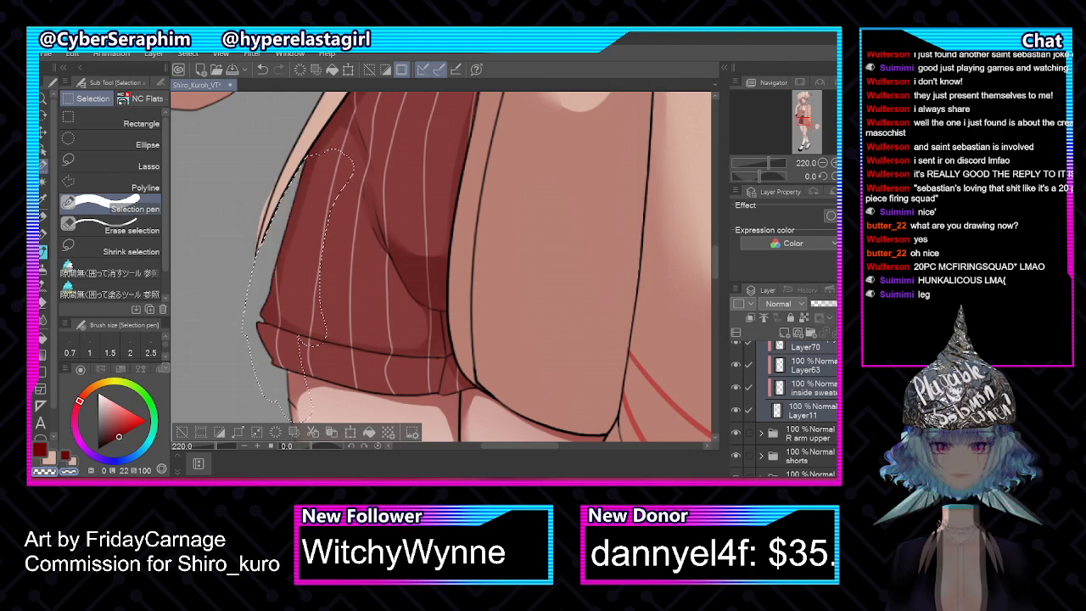
scroll(784, 407, "down", 3)
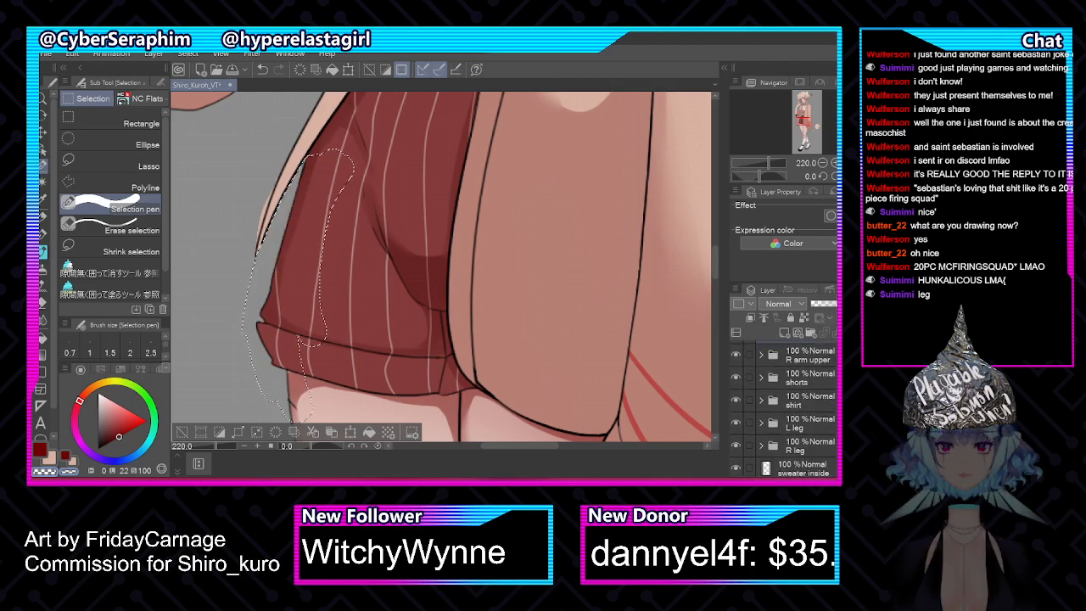
Create a folder named Sweater Back above the Tail folder, paste the removed sweater pieces into it, and clear the selection
scroll(808, 451, "down", 1)
left_click(799, 437)
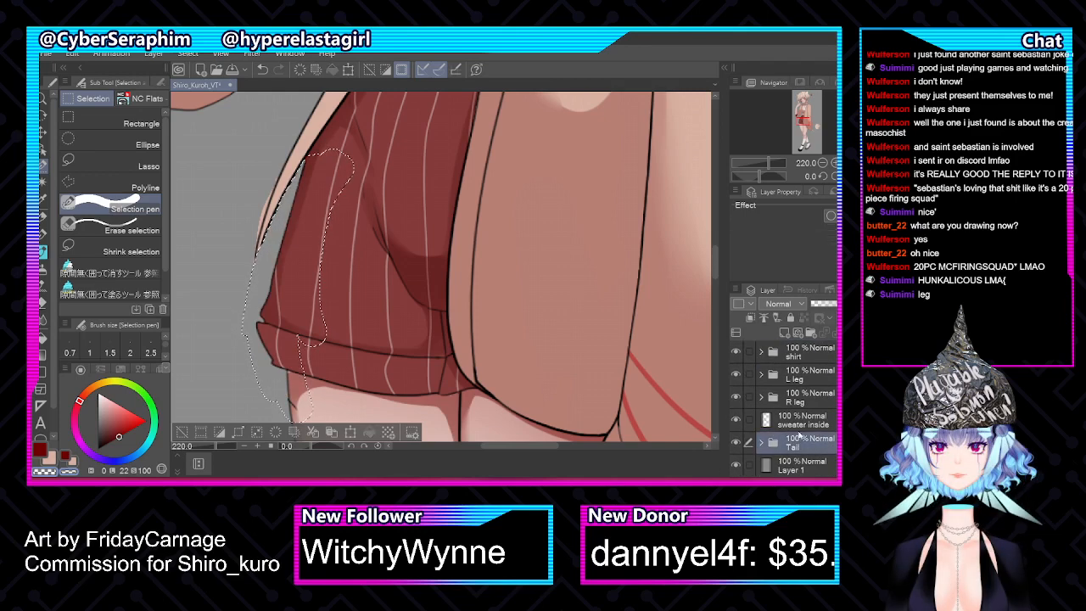
left_click(812, 333)
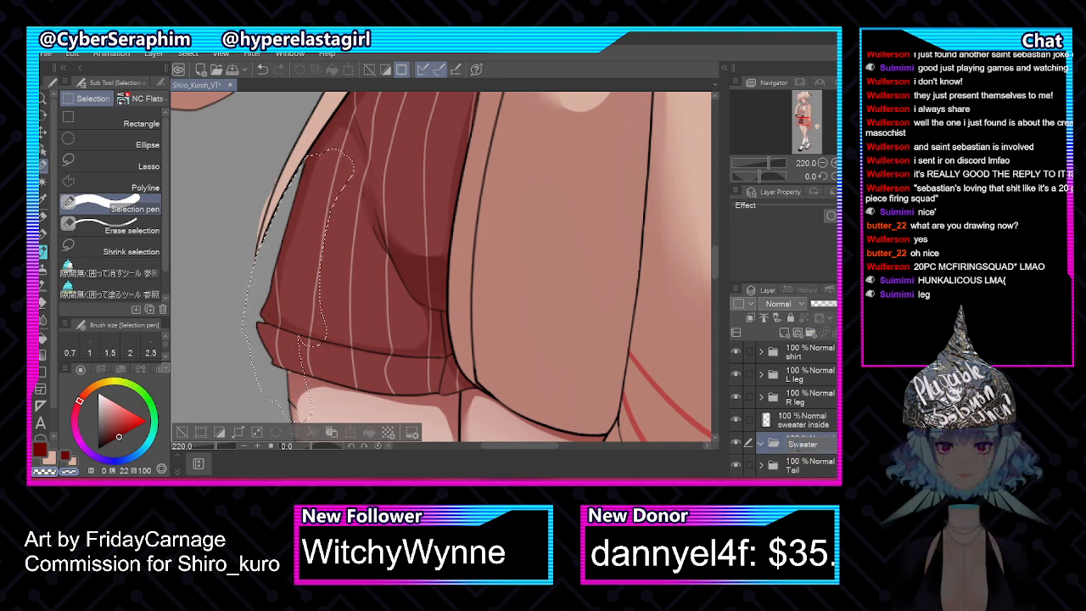
key("Return")
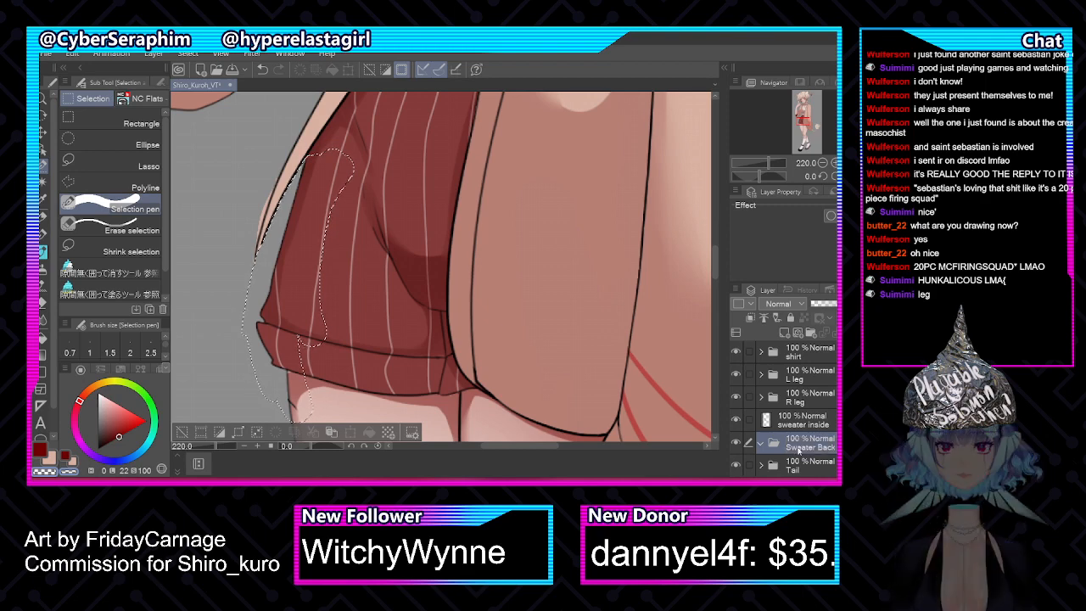
key("ctrl+v")
key("ctrl+d")
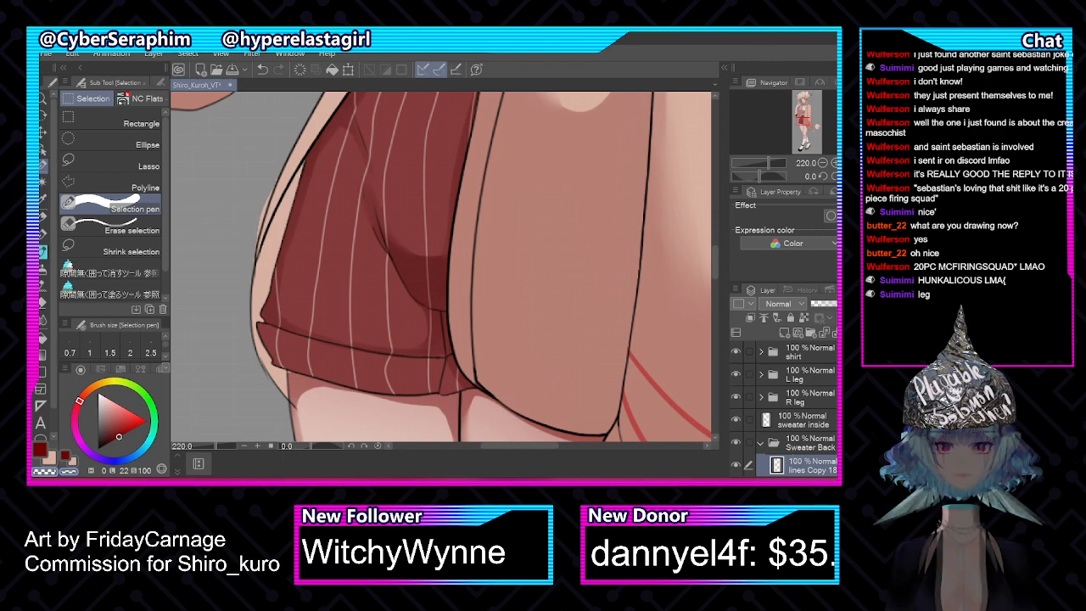
Select Layer11 in Sweater R and check what the inside sweater layer above it covers by hiding and reshowing it
scroll(793, 458, "down", 5)
left_click(806, 422)
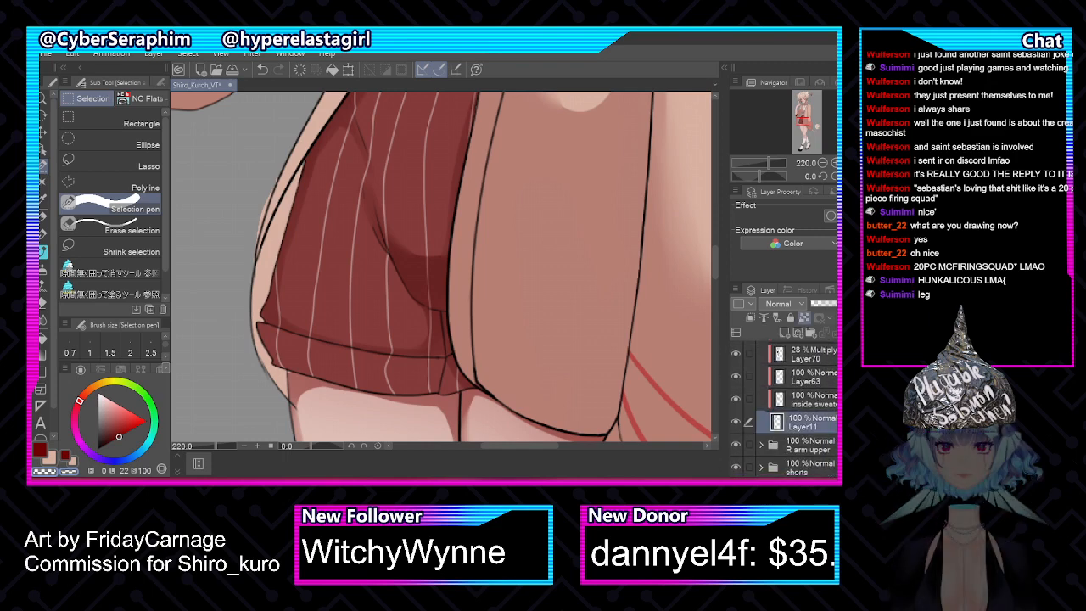
left_click(43, 251)
key("bracketleft")
key("bracketleft")
key("bracketleft")
key("bracketleft")
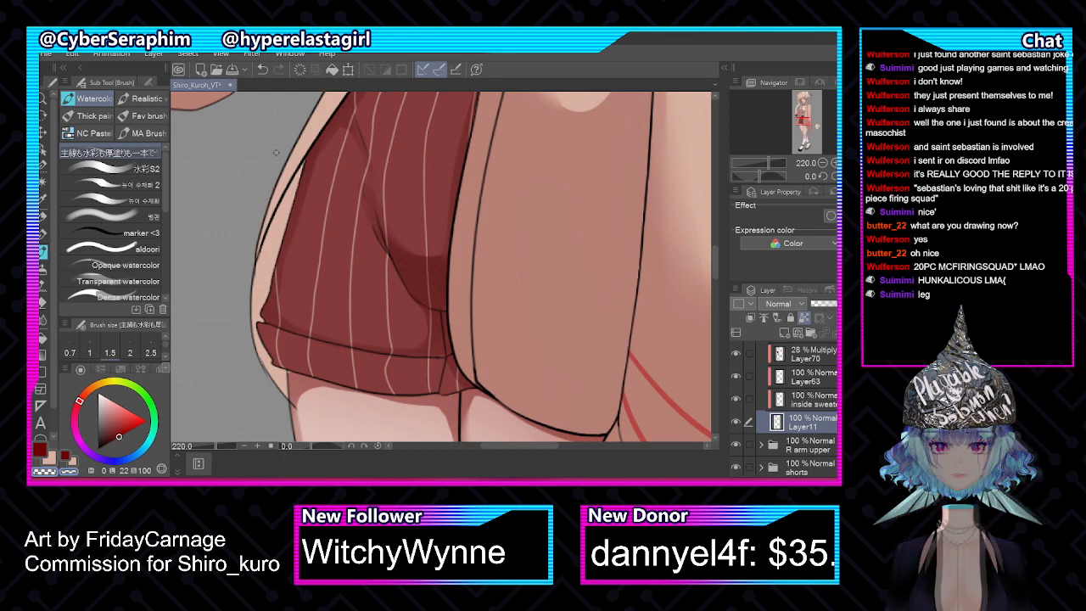
scroll(276, 152, "down", 3)
scroll(272, 151, "down", 3)
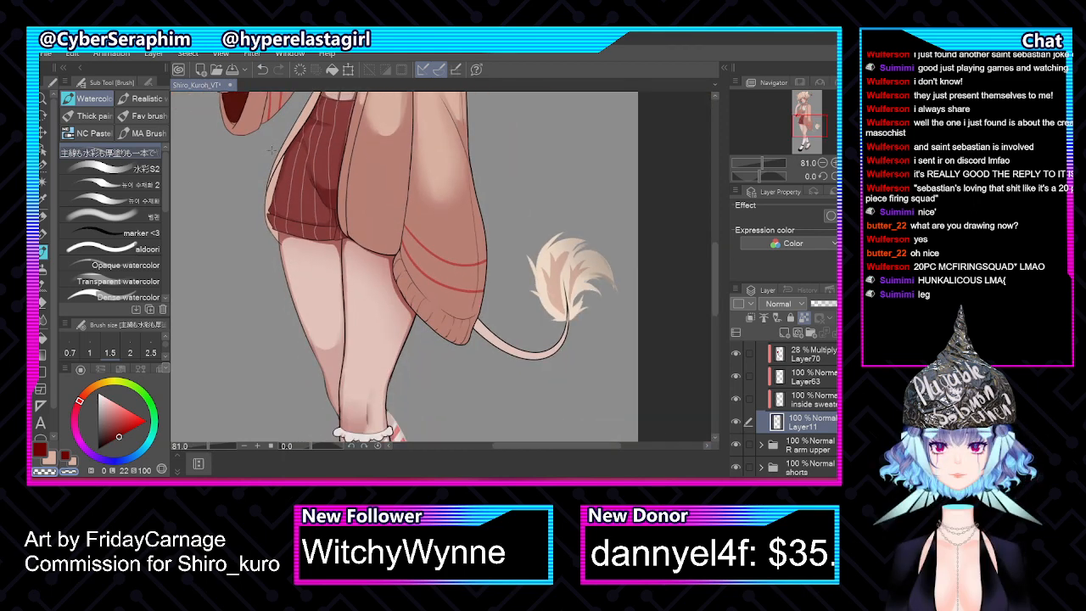
left_click_drag(715, 307, 715, 220)
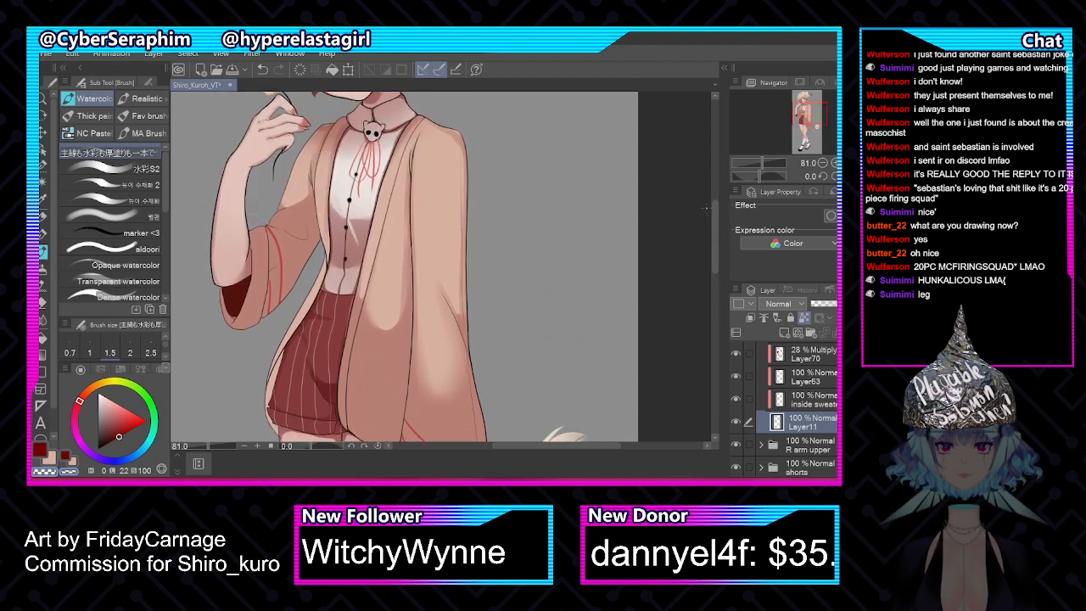
left_click(736, 399)
left_click(736, 399)
scroll(303, 194, "up", 3)
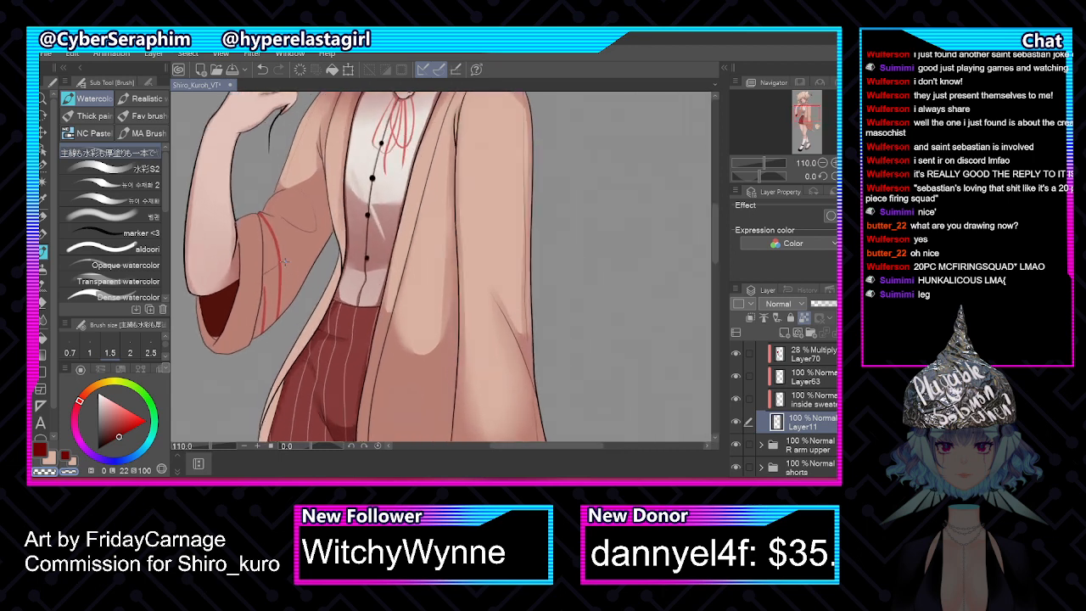
Hide the R Lower and R arm upper folders to expose the sleeve opening, and mirror the canvas
scroll(785, 407, "down", 10)
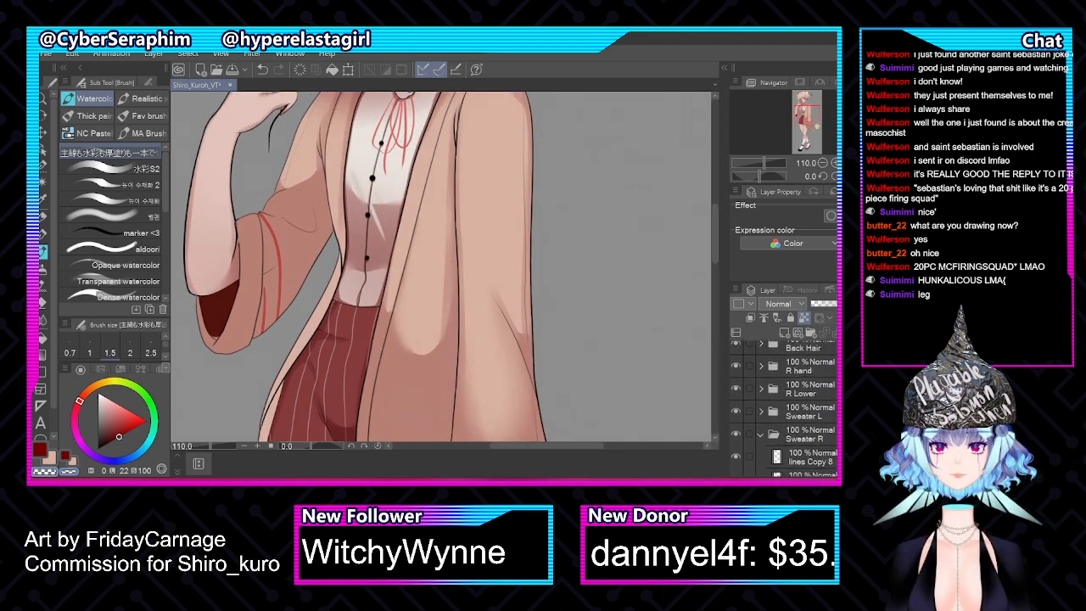
left_click(737, 445)
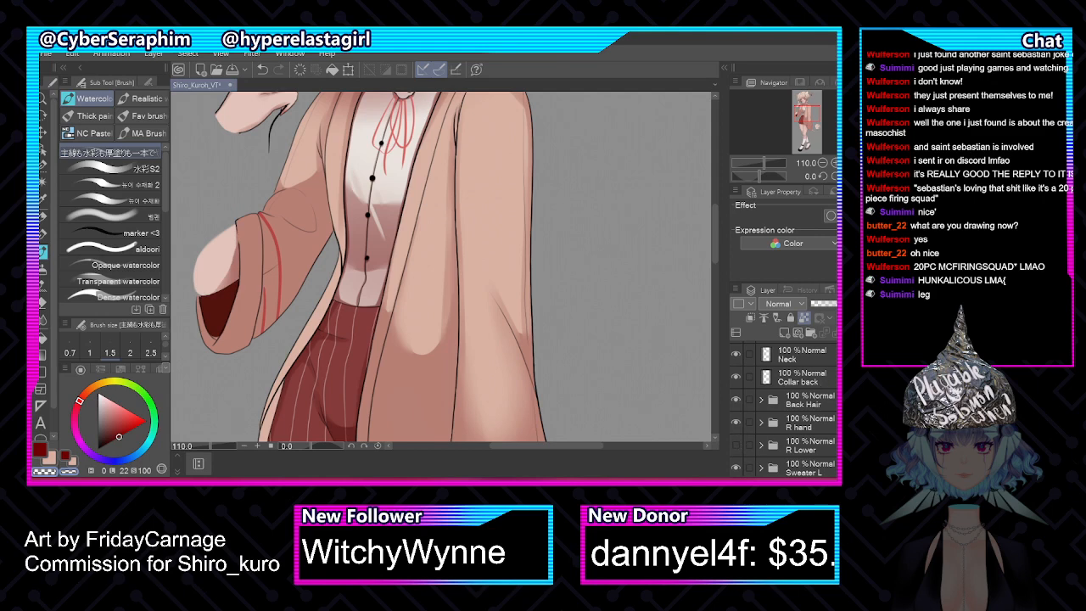
scroll(784, 407, "up", 8)
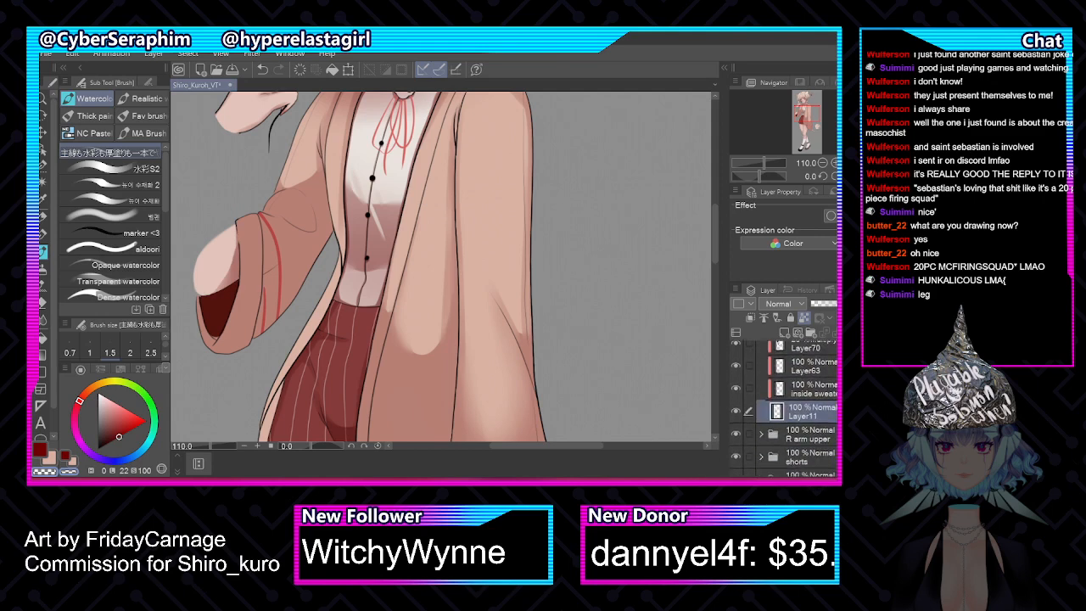
left_click(737, 435)
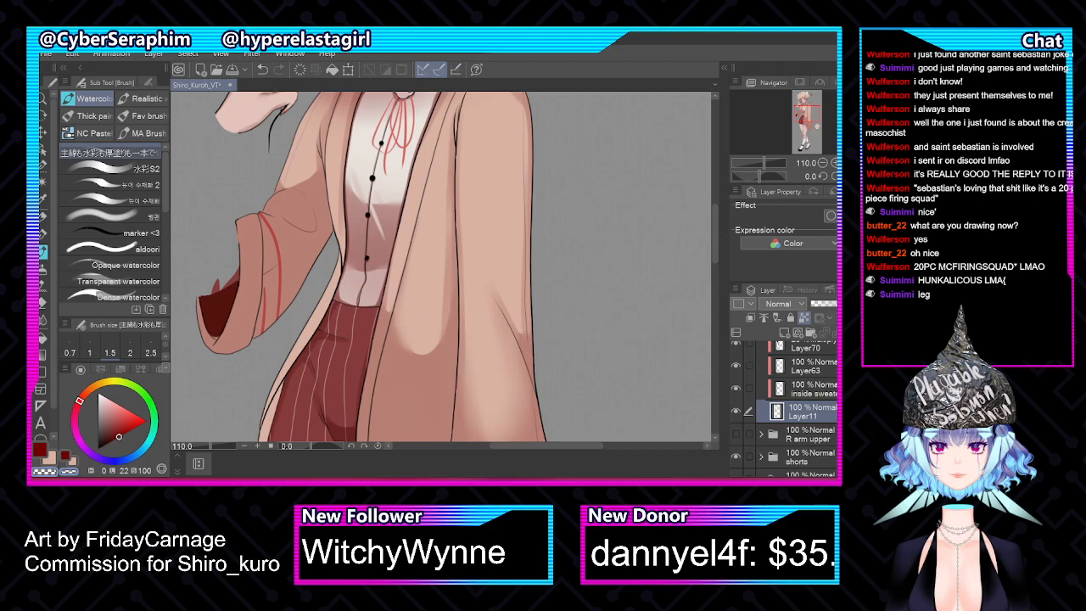
scroll(784, 407, "down", 4)
scroll(784, 407, "up", 4)
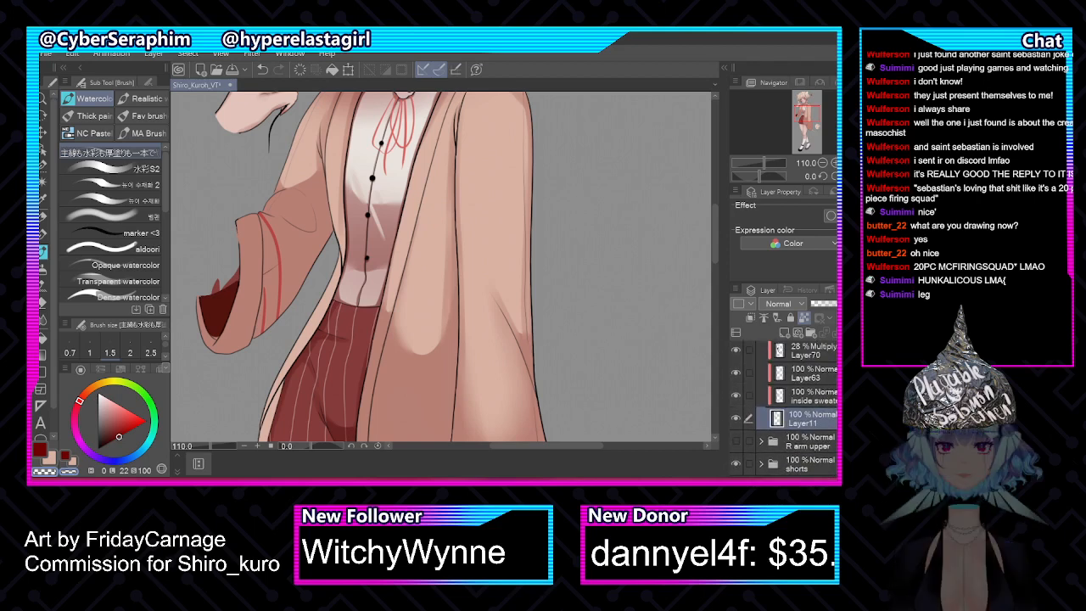
key("h")
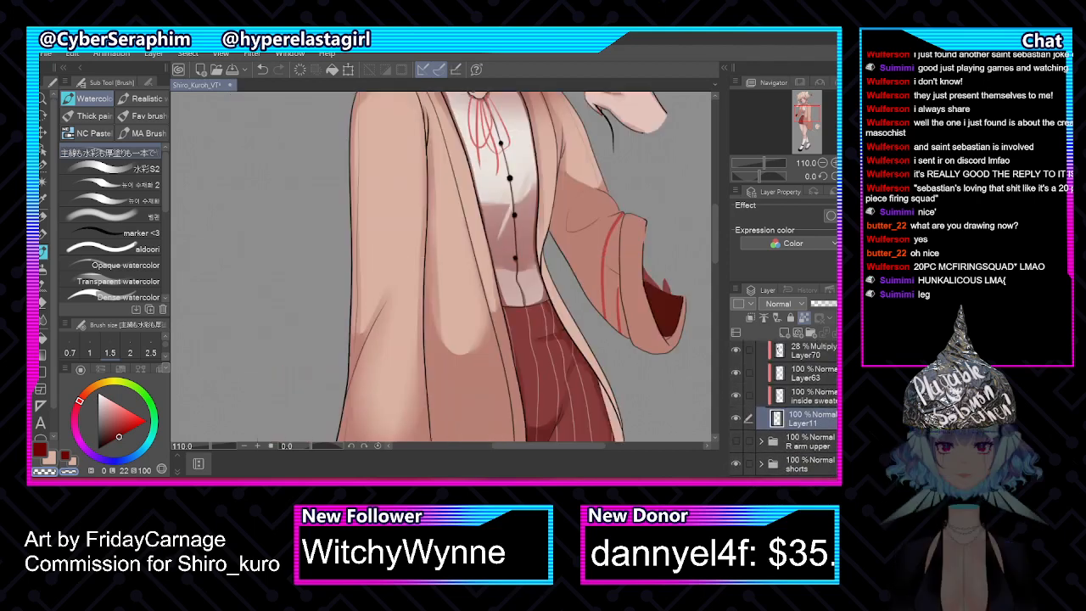
Erase the stray dark spikes above the cuff opening on the sweater inside layer with the Hard eraser
scroll(784, 408, "up", 3)
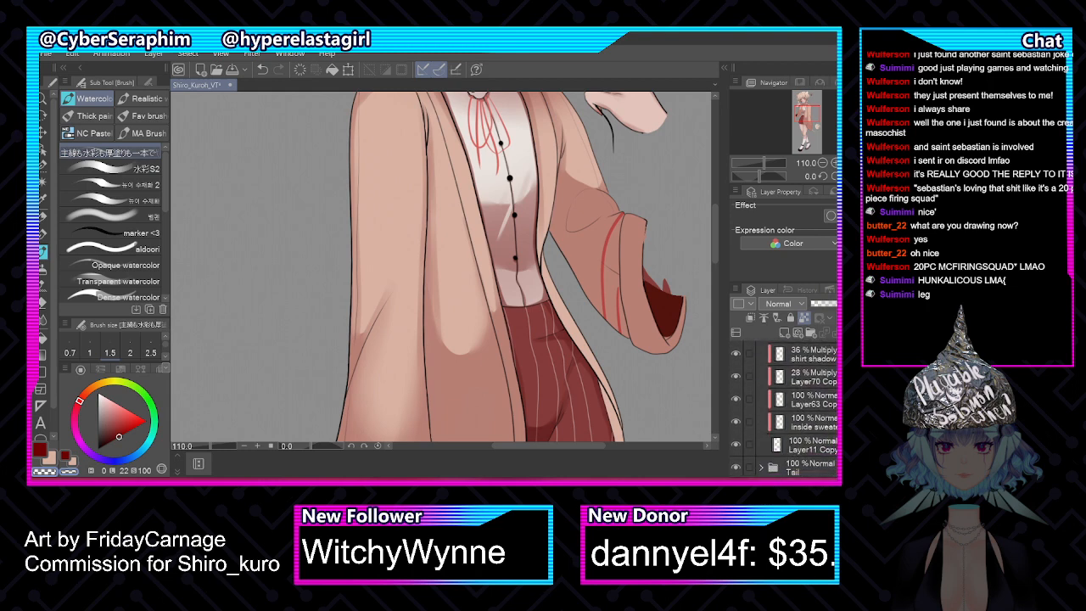
scroll(784, 407, "down", 1)
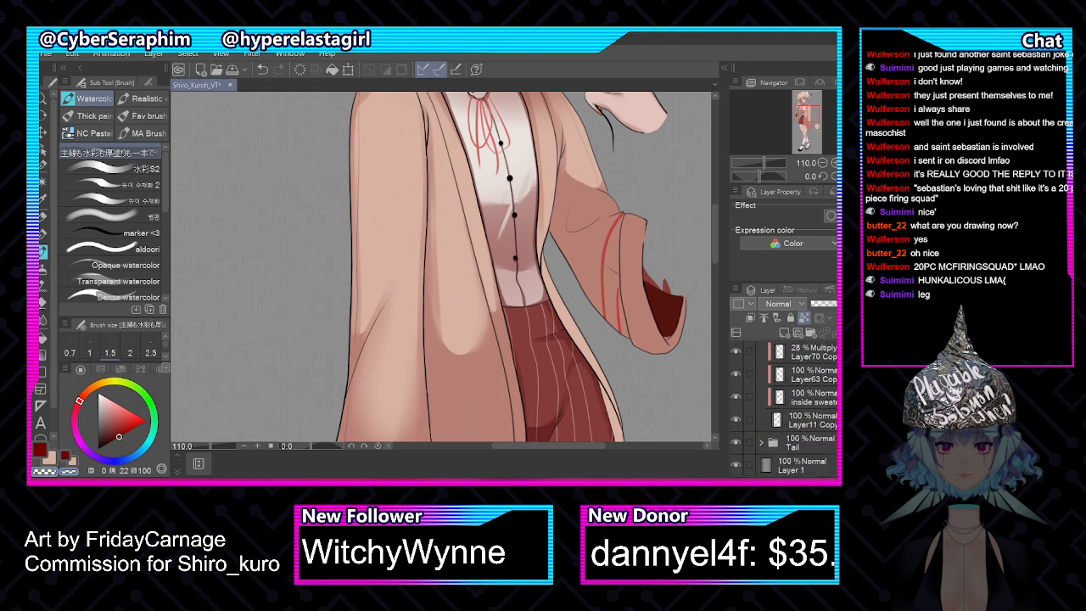
scroll(749, 400, "up", 5)
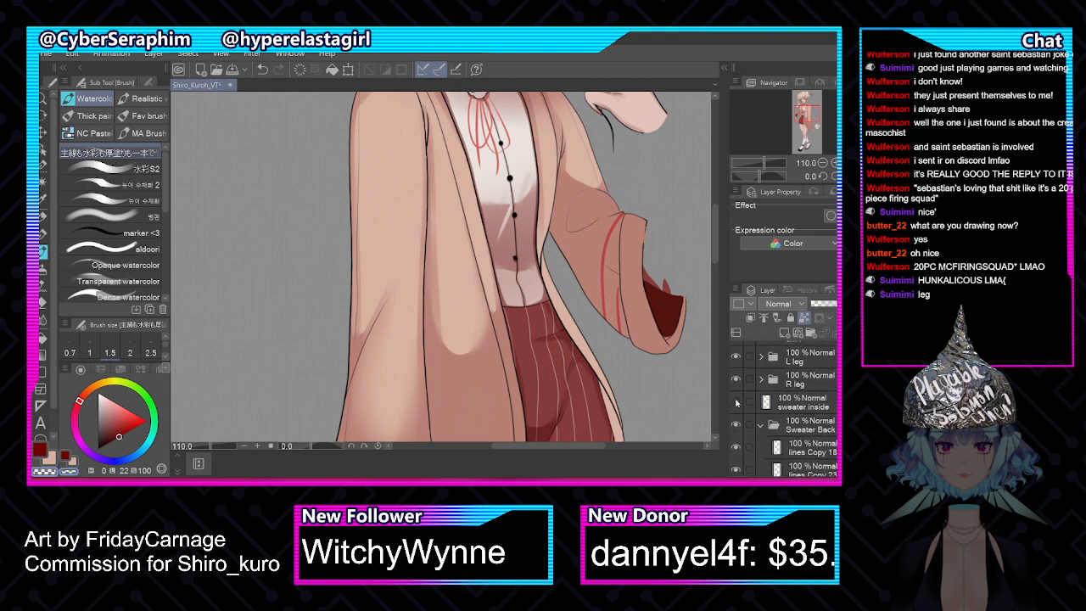
left_click(736, 402)
left_click(737, 402)
left_click(813, 407)
key("e")
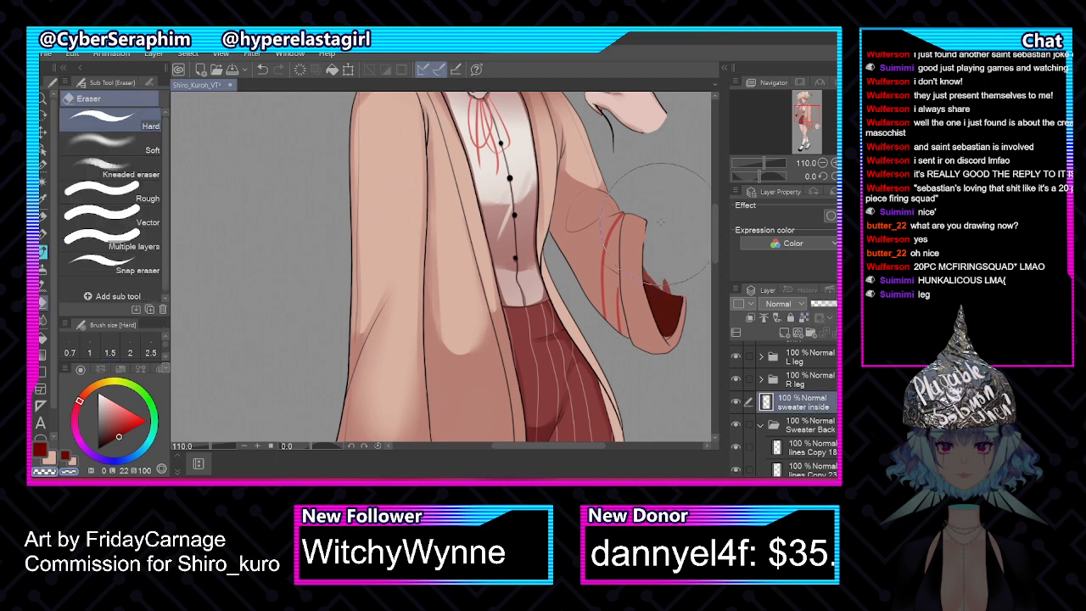
left_click(677, 233)
scroll(785, 408, "down", 5)
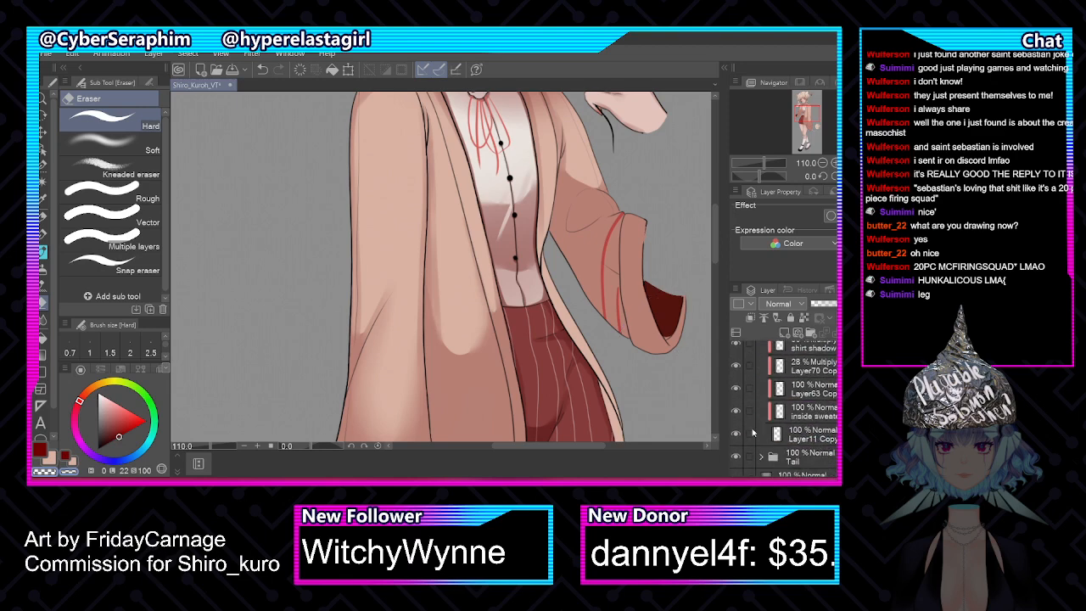
Check the Layer11 Copy layer in Sweater Back by hiding and reshowing it, and select Layer11 in Sweater R
left_click(737, 434)
left_click(738, 433)
scroll(785, 408, "down", 8)
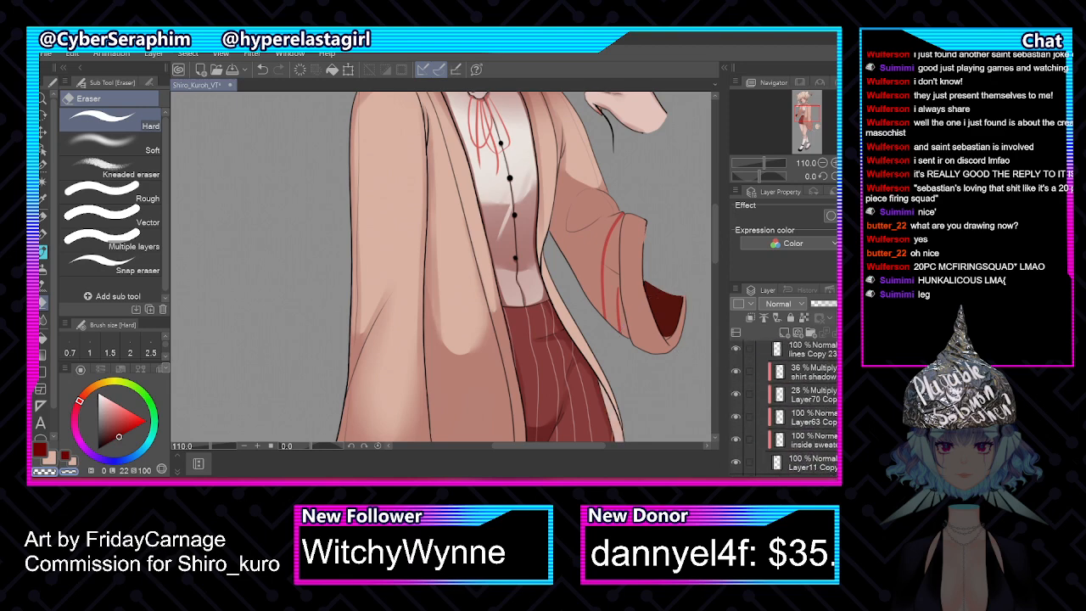
scroll(785, 408, "up", 2)
left_click(807, 447)
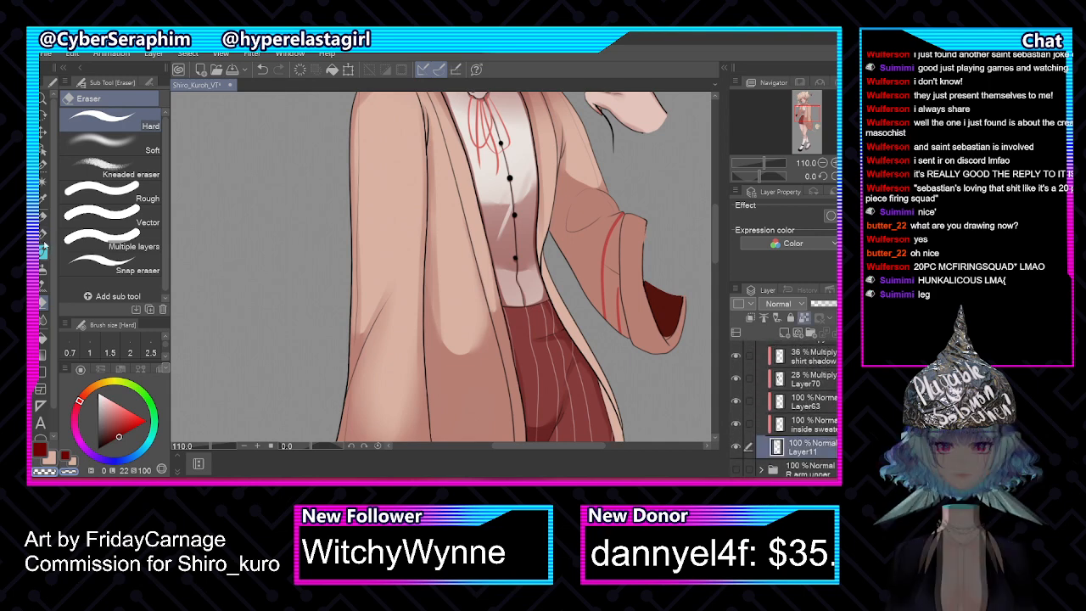
Mark the dark cuff opening and the outer rim of the sleeve with the Selection pen, and unmirror the canvas
left_click(42, 167)
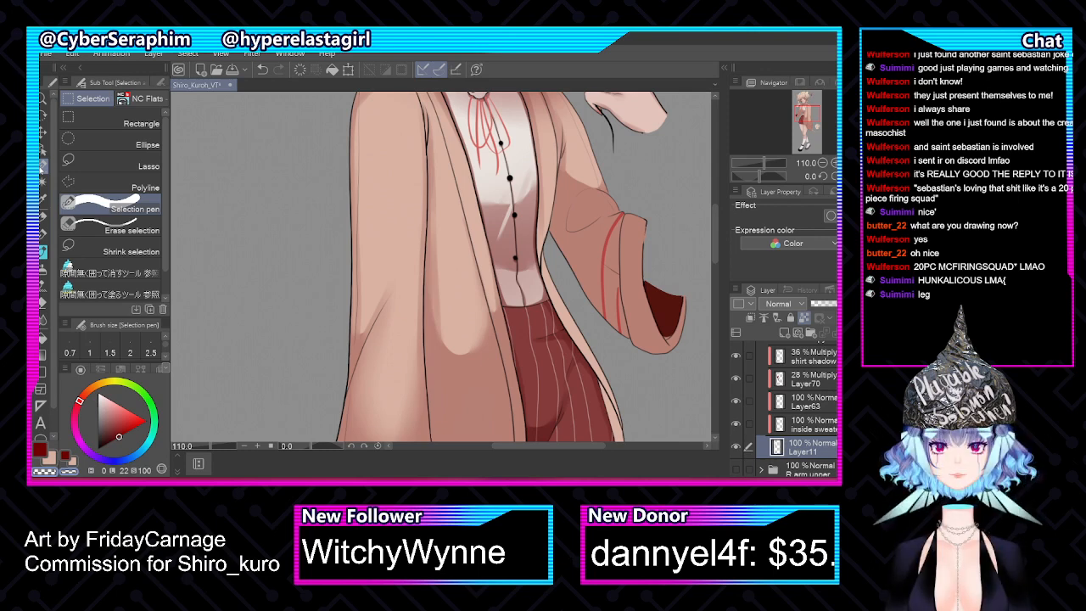
scroll(688, 316, "up", 3)
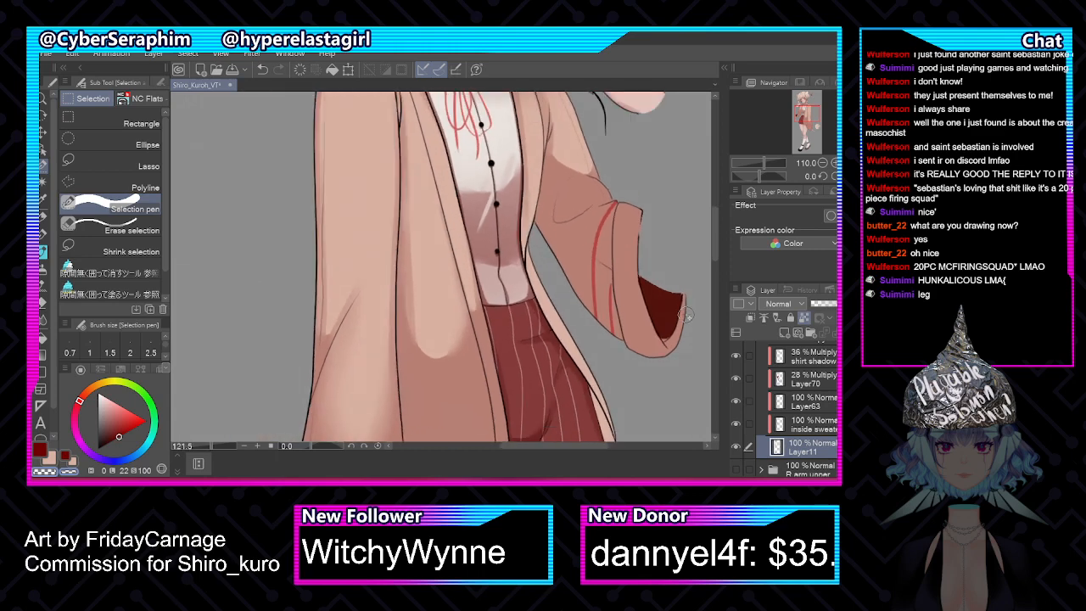
scroll(687, 315, "up", 2)
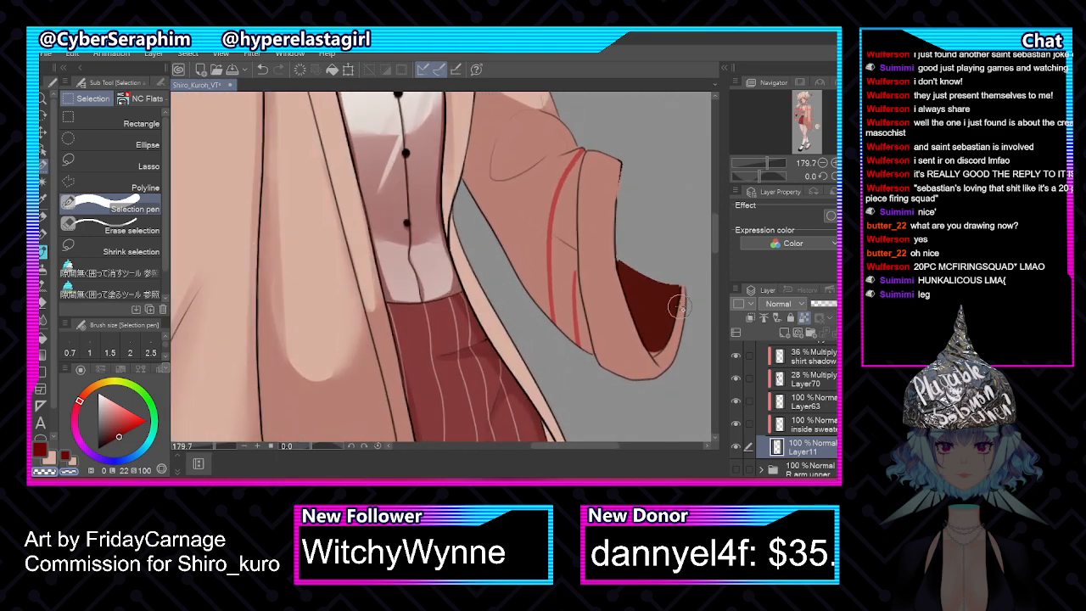
left_click_drag(561, 446, 574, 446)
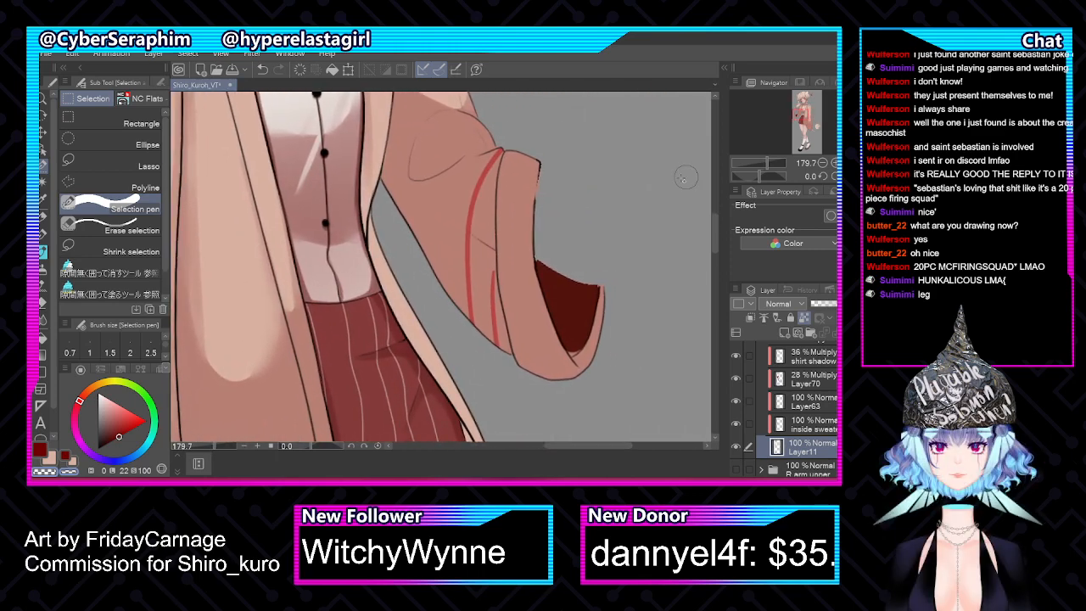
mouse_move(539, 254)
left_mouse_down()
mouse_move(583, 363)
mouse_move(593, 352)
mouse_move(567, 263)
left_mouse_up()
mouse_move(577, 299)
left_mouse_down()
mouse_move(604, 273)
mouse_move(550, 227)
left_mouse_up()
key("h")
scroll(374, 296, "up", 5)
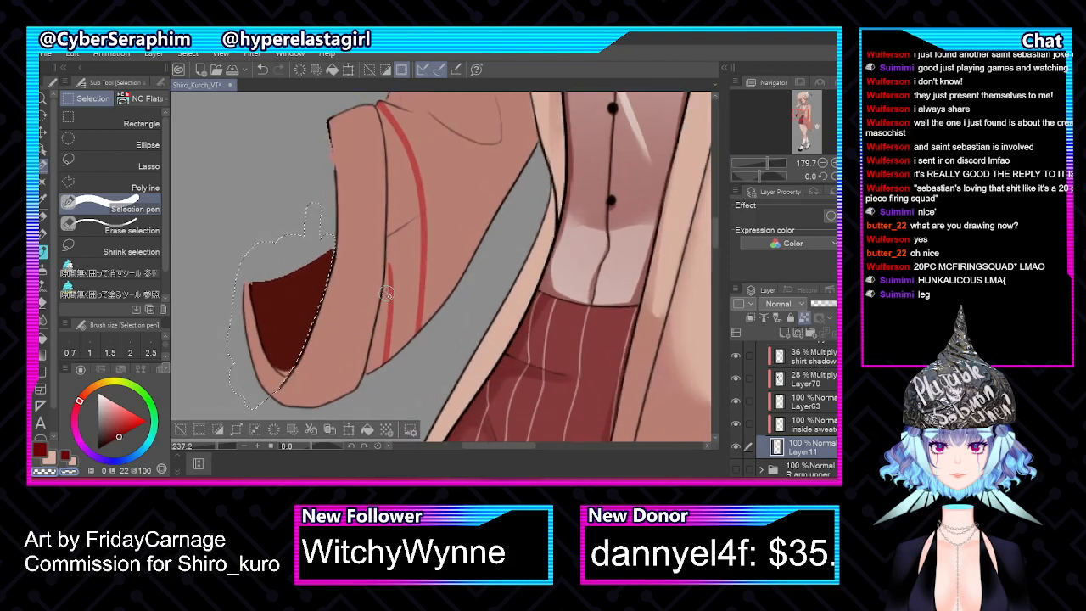
Mirror the canvas and trim the selection along the inner cuff line of the sleeve with Erase selection
scroll(364, 295, "up", 1)
key("h")
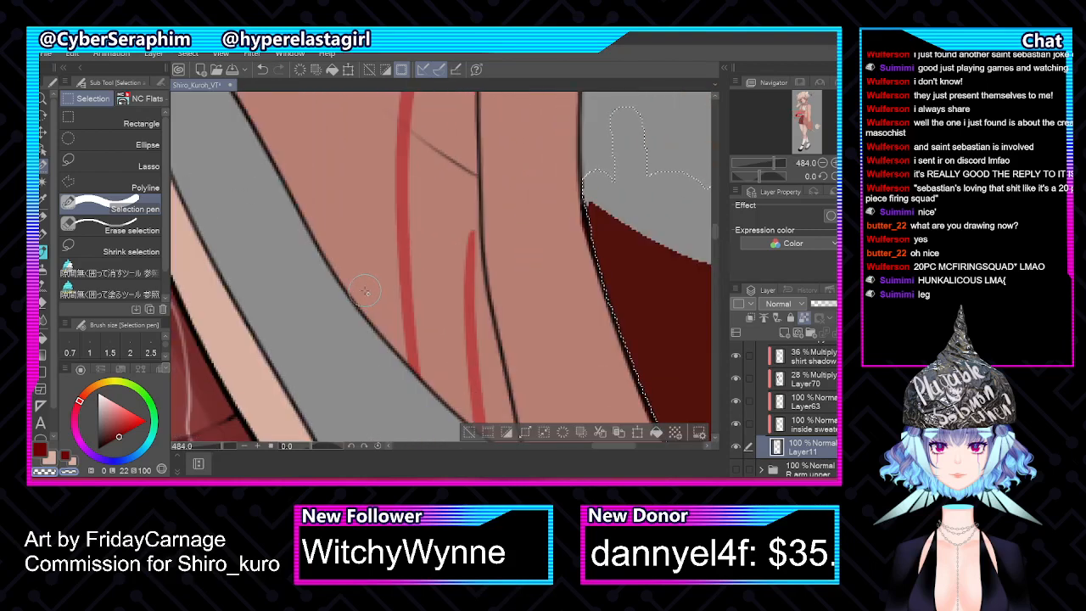
left_click(131, 229)
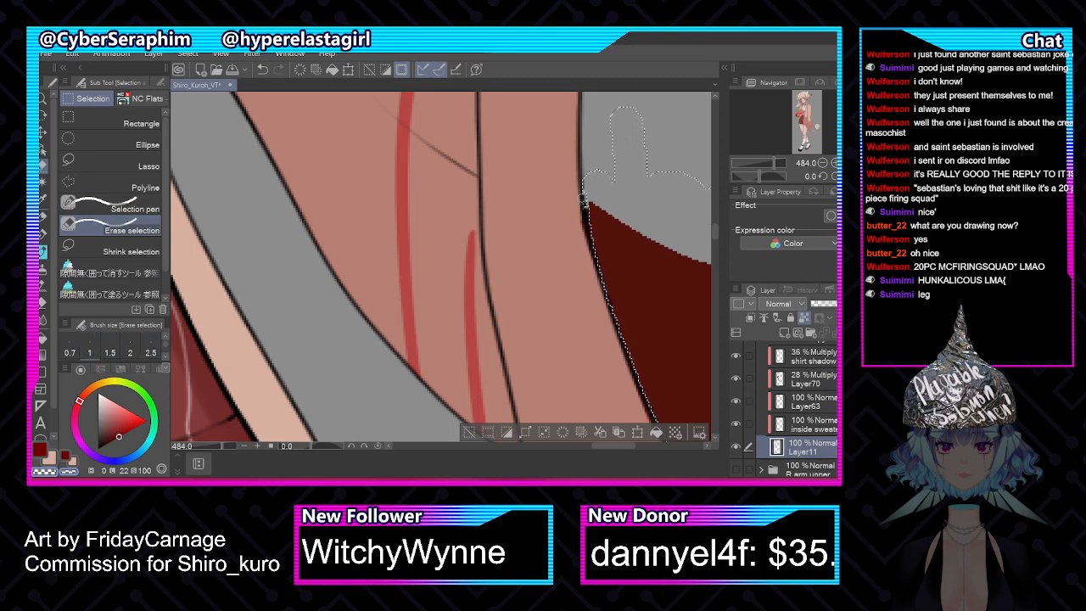
left_click_drag(608, 445, 620, 443)
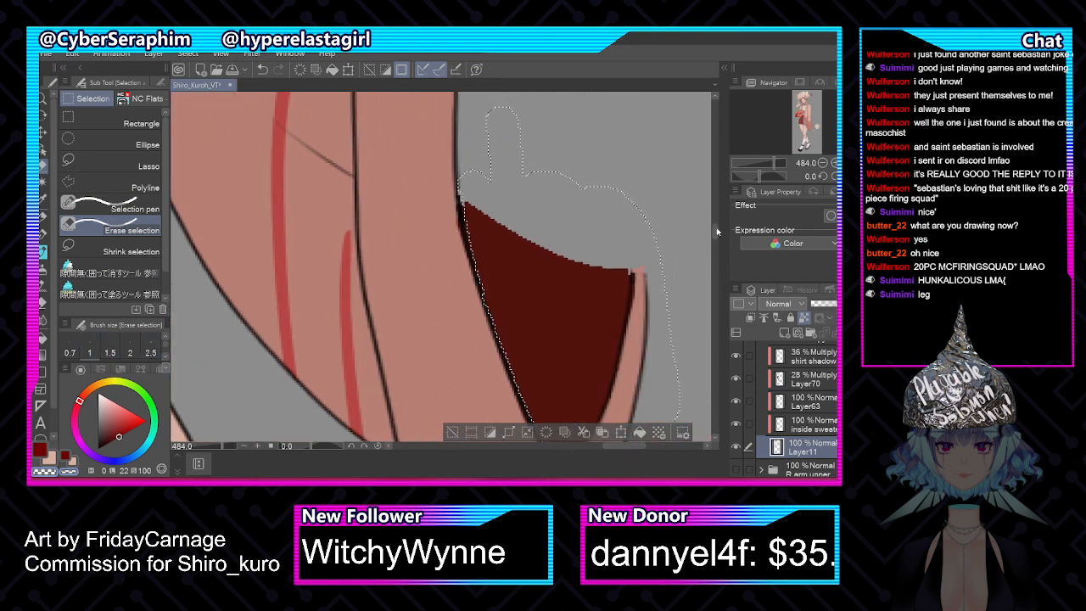
left_click_drag(716, 230, 716, 233)
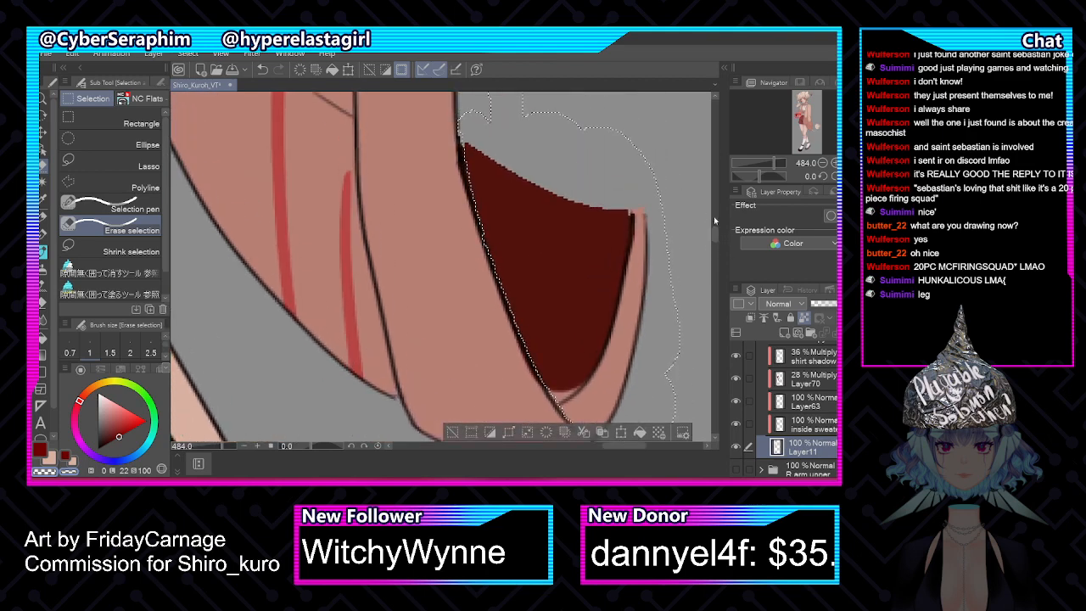
left_click_drag(466, 194, 488, 257)
mouse_move(475, 221)
left_mouse_down()
mouse_move(525, 360)
mouse_move(496, 281)
mouse_move(518, 346)
mouse_move(537, 387)
mouse_move(513, 331)
mouse_move(552, 401)
mouse_move(513, 329)
mouse_move(549, 390)
left_mouse_up()
left_click_drag(716, 234, 715, 246)
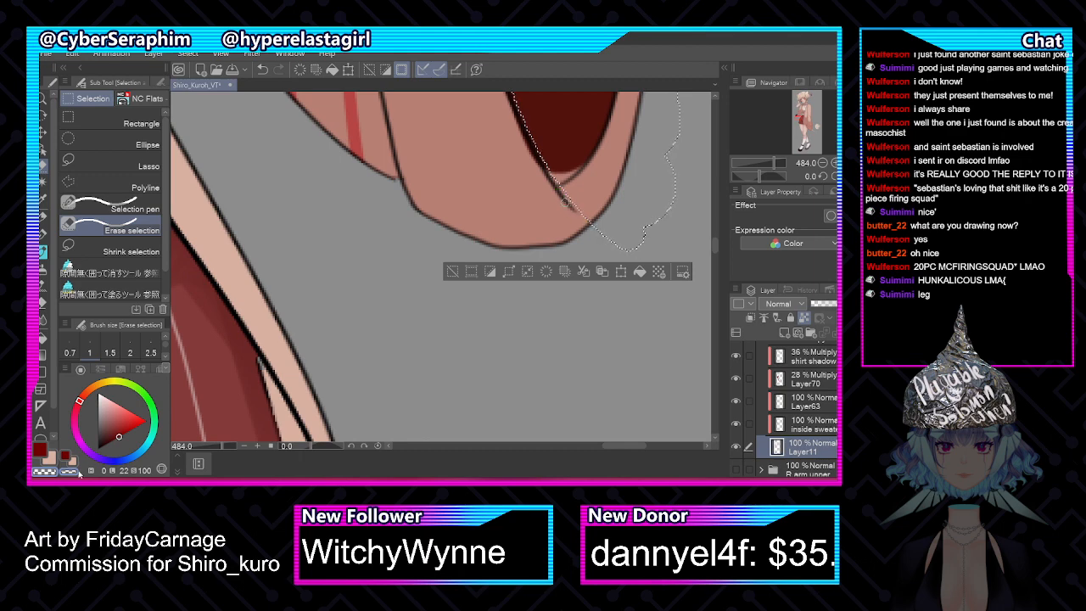
Extend the selection with the Selection pen along the lower end of the cuff line
left_click(110, 204)
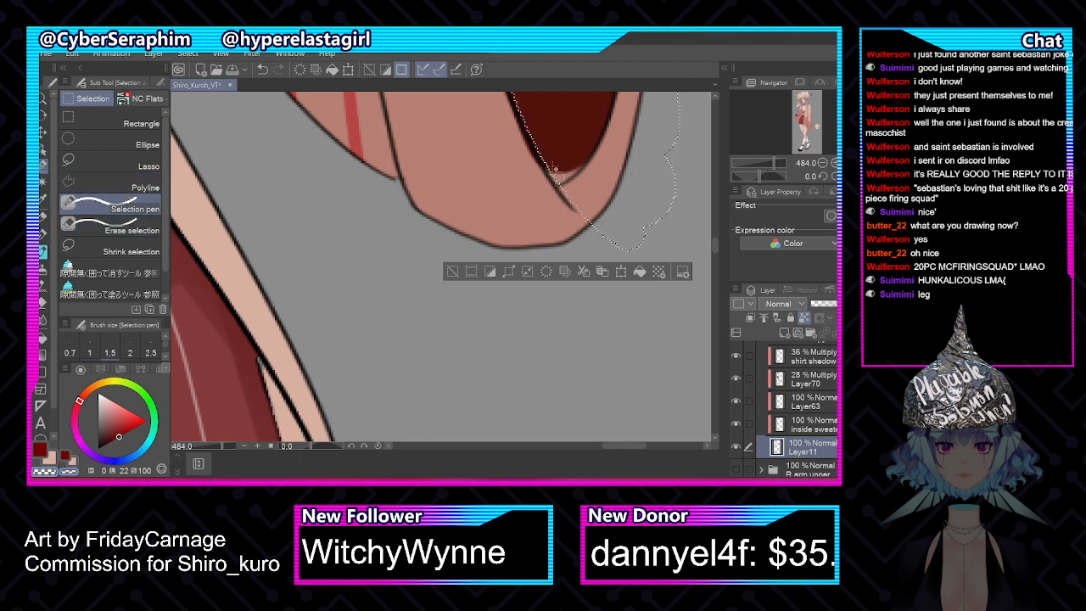
left_click_drag(538, 139, 597, 208)
scroll(597, 208, "down", 4)
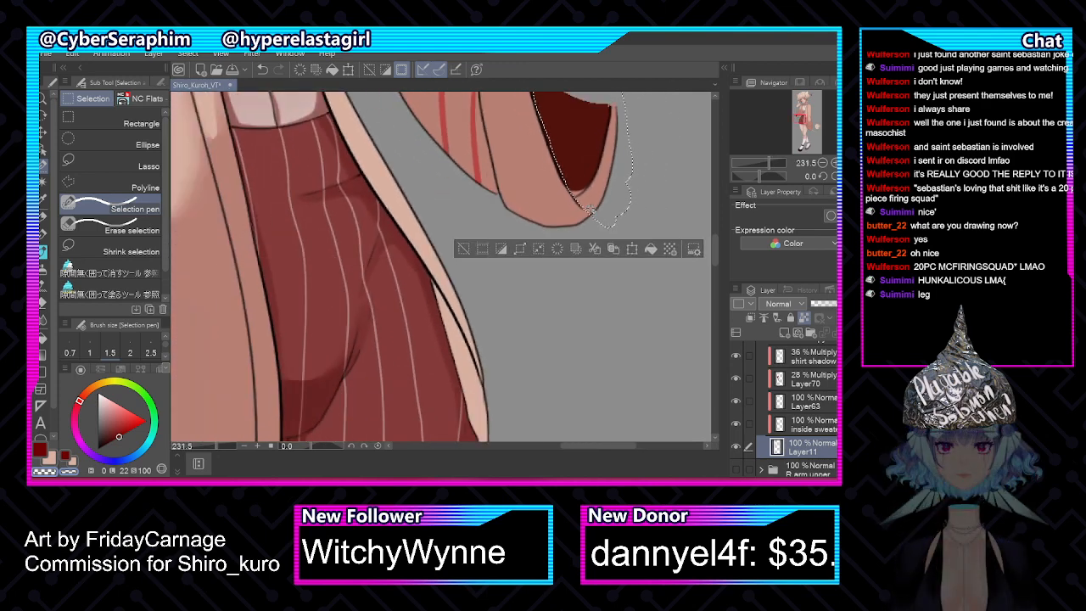
left_click_drag(714, 253, 713, 225)
scroll(787, 411, "up", 2)
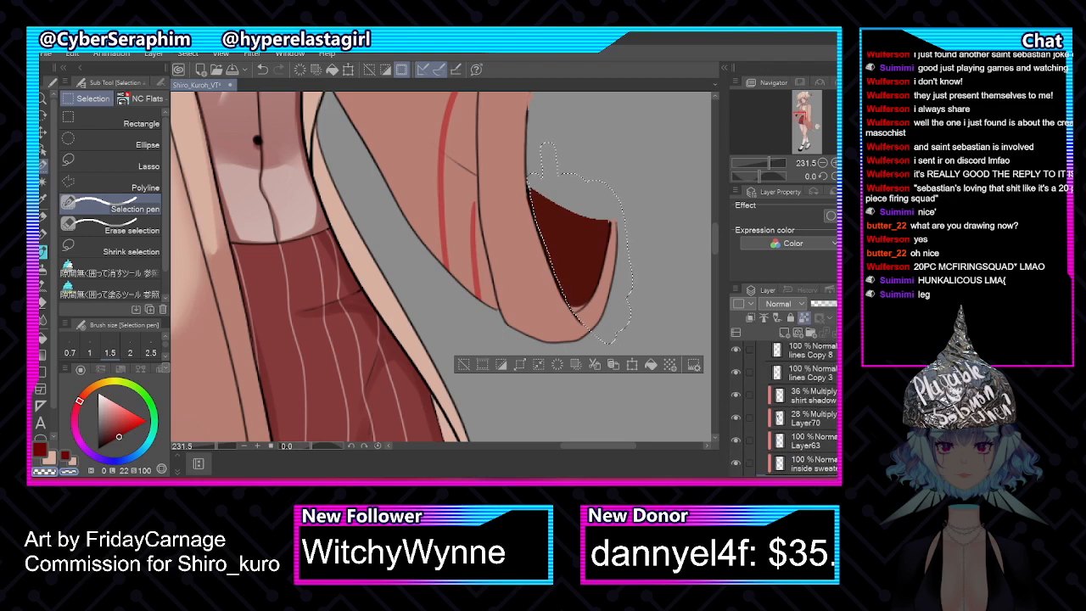
Cut the selected back part of the sleeve cuff out of the Sweater R layers and mirror the canvas
left_click(832, 450, "shift")
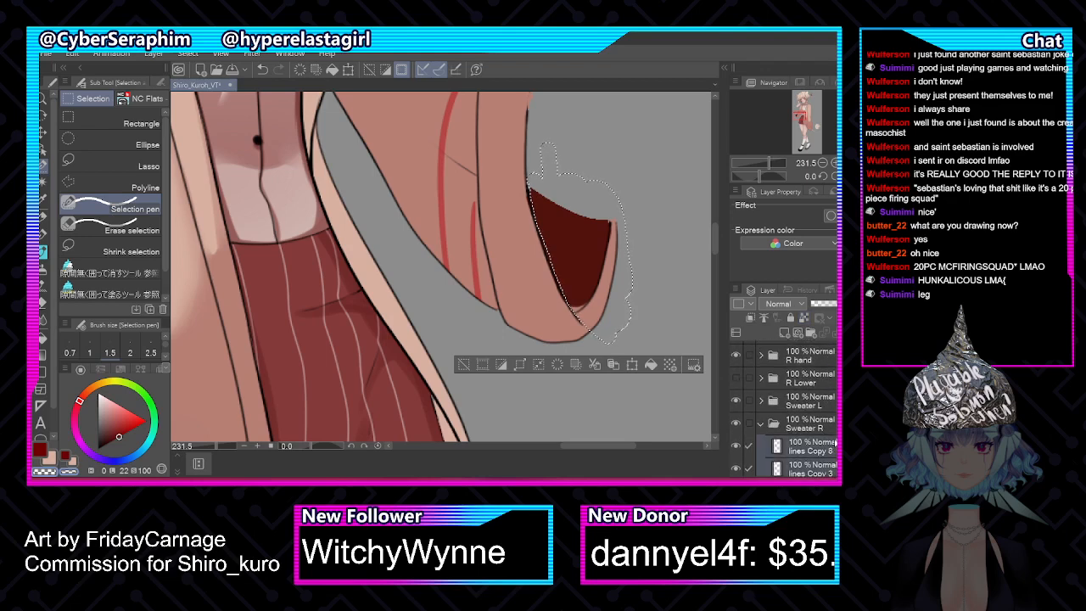
key("Delete")
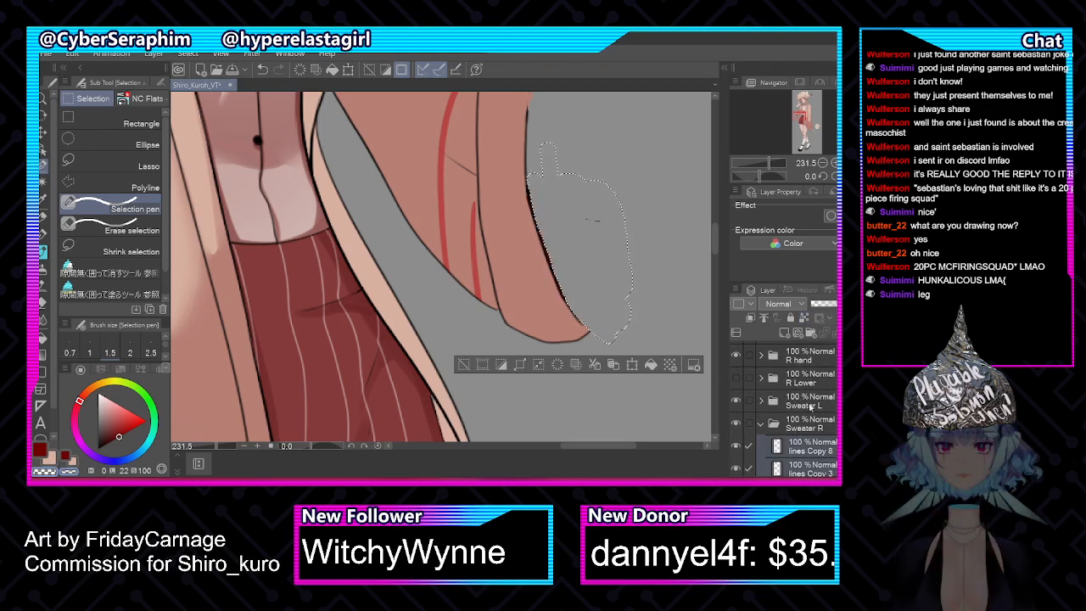
scroll(663, 298, "down", 5)
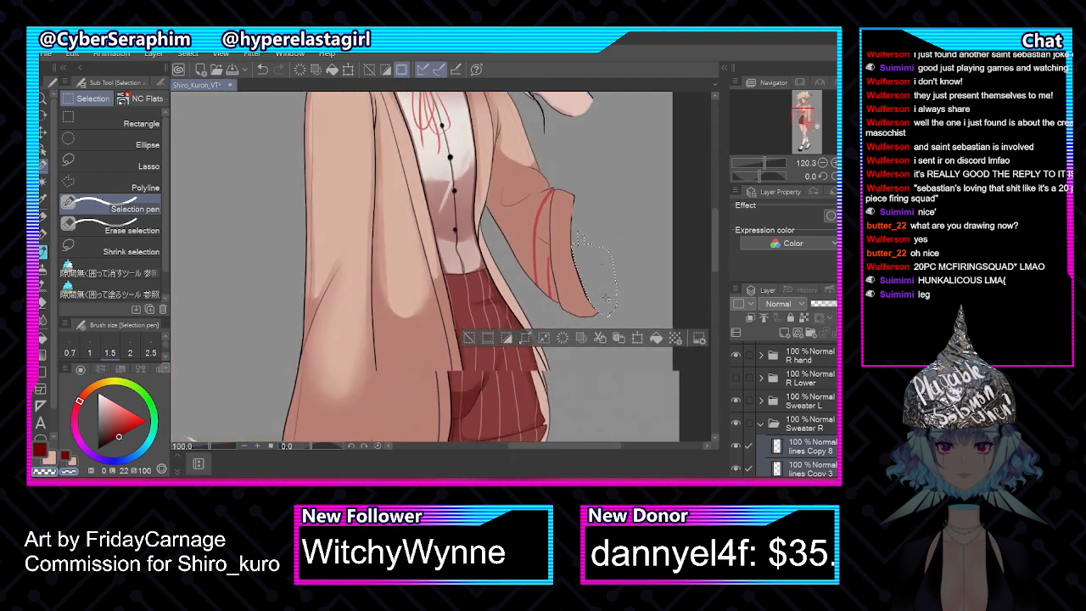
key("h")
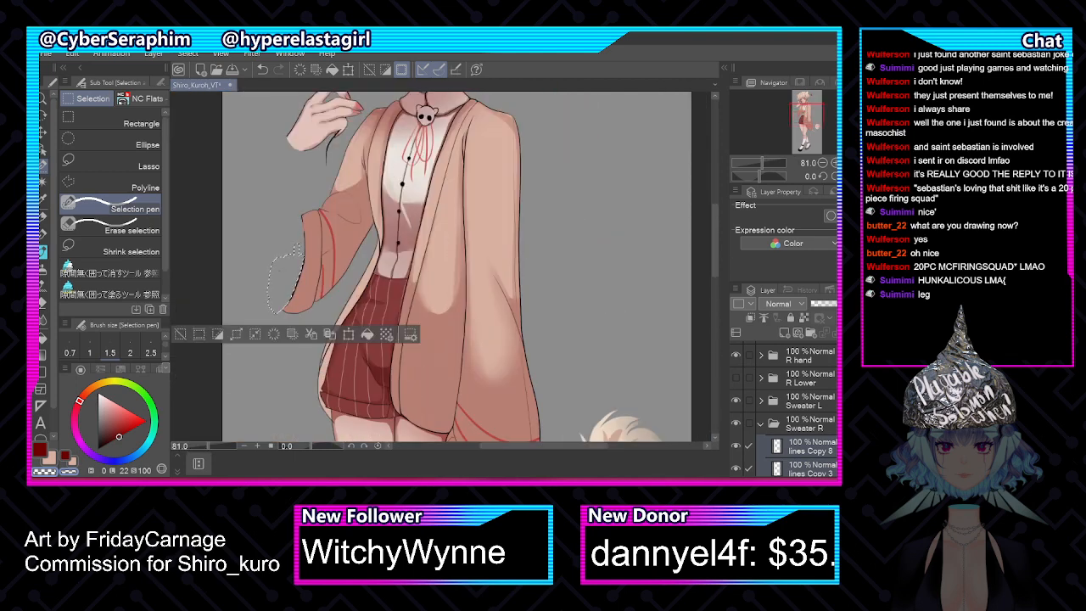
Create a layer folder above the shorts folder and paste the cut cuff layers into it
scroll(784, 408, "down", 5)
left_click(816, 416)
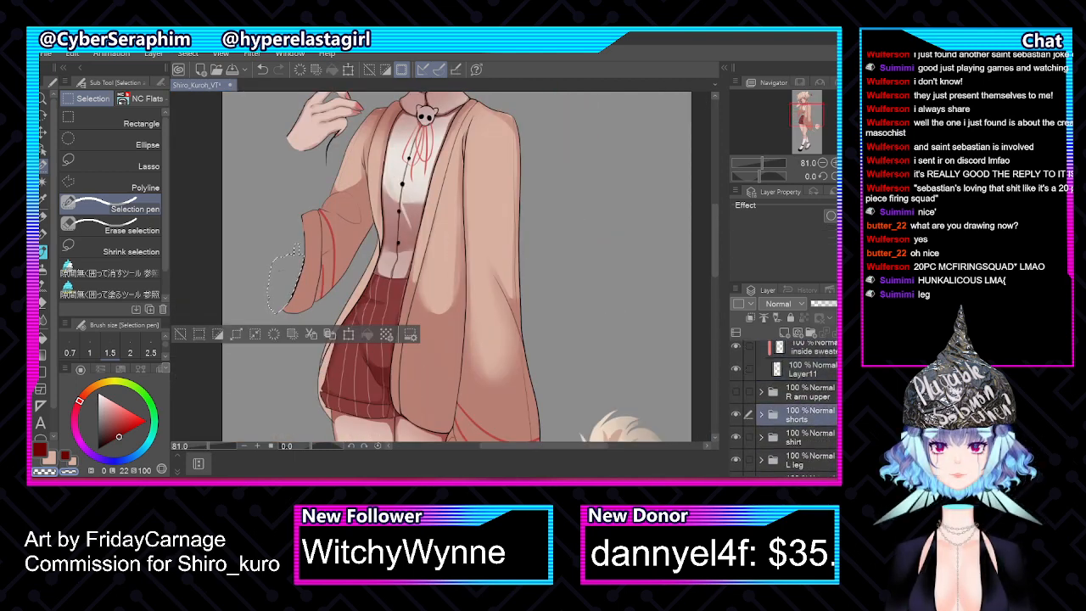
left_click(811, 333)
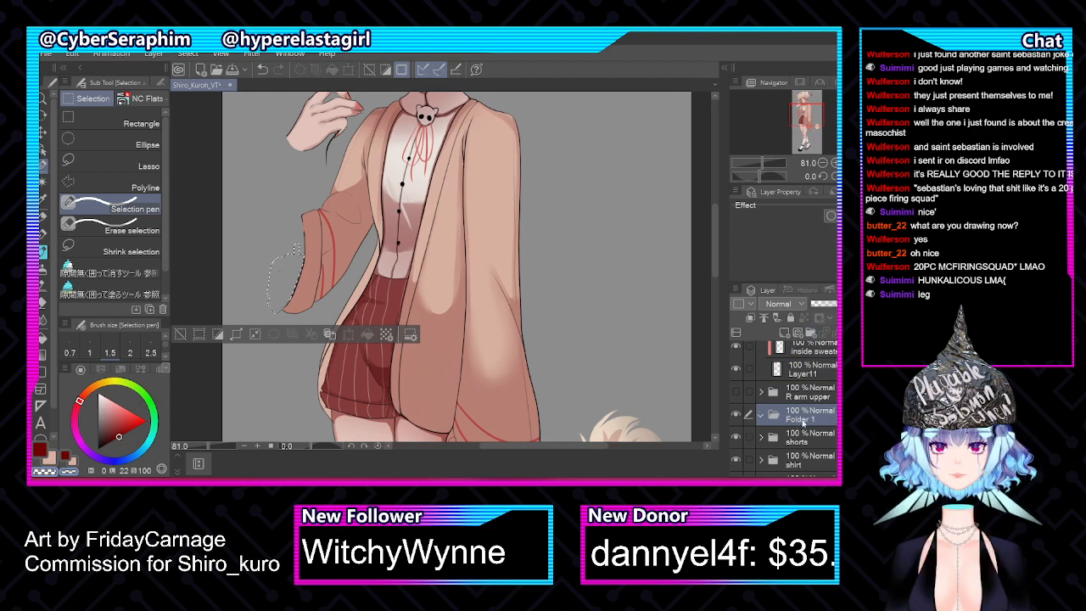
key("ctrl+v")
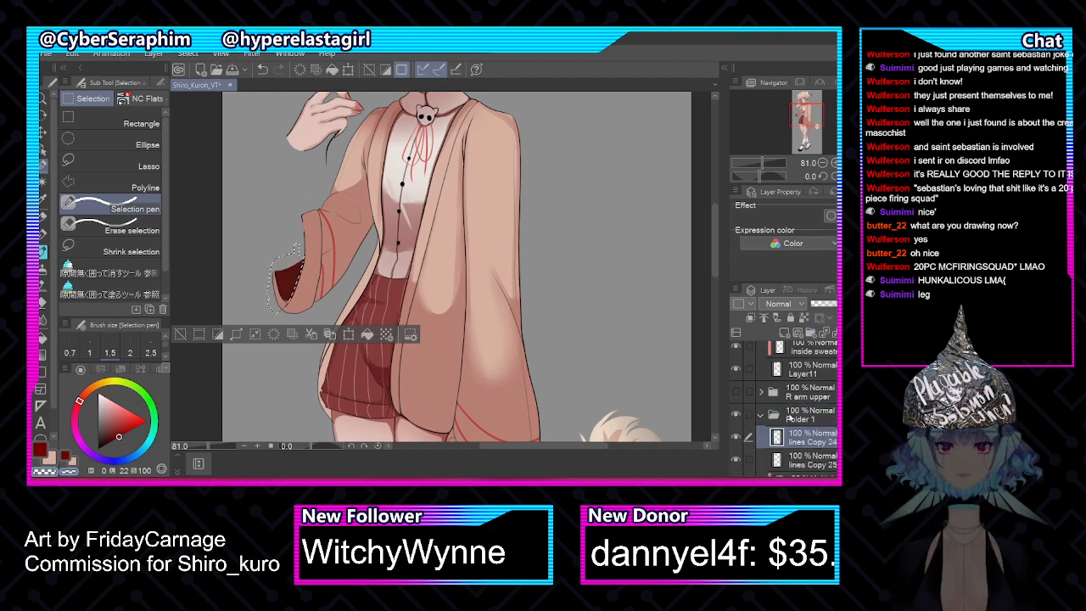
Rename the new folder L sweater arm and clear the selection
double_click(801, 417)
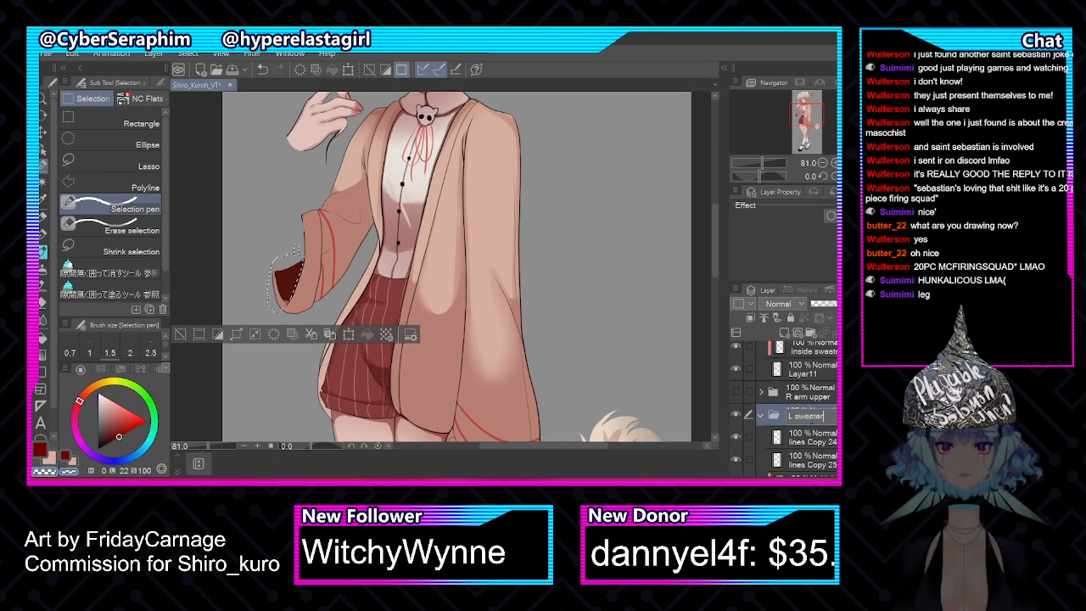
key("Return")
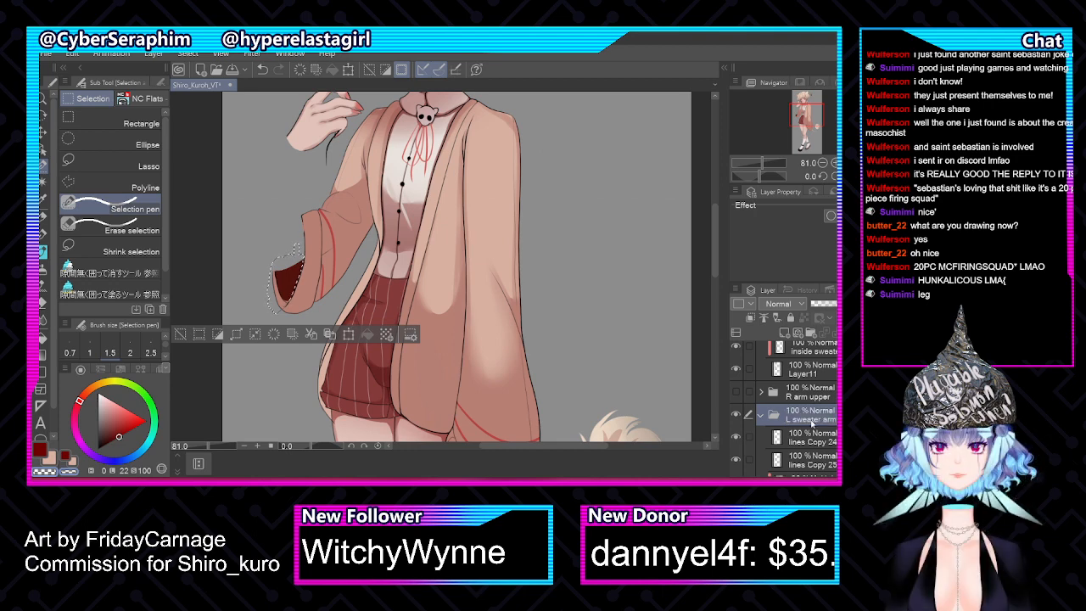
key("ctrl+d")
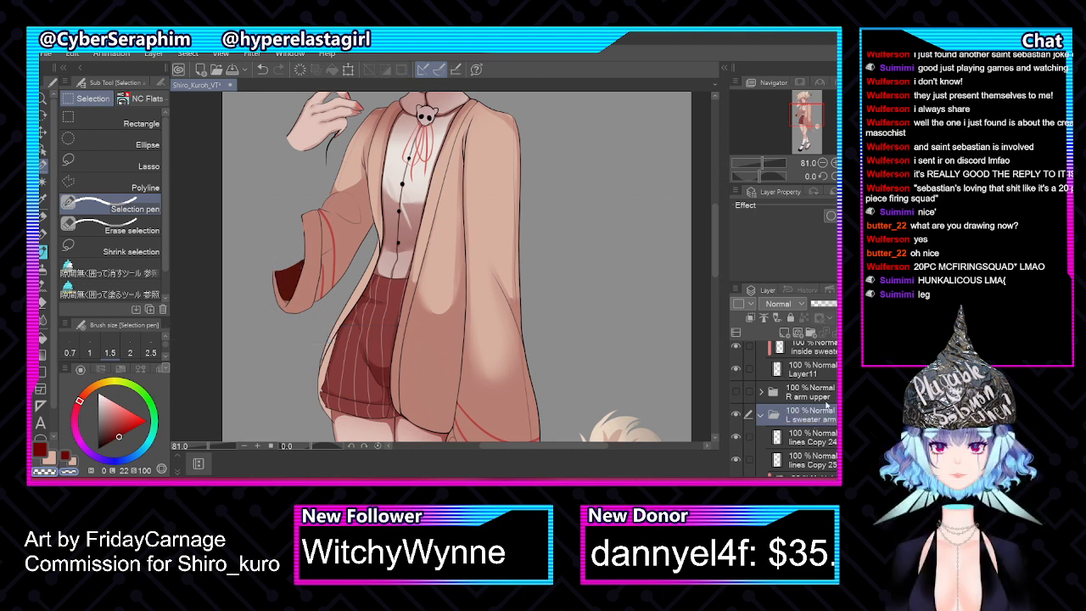
Check what Layer11 Copy in the L sweater arm folder covers by hiding and reshowing it
scroll(737, 423, "down", 5)
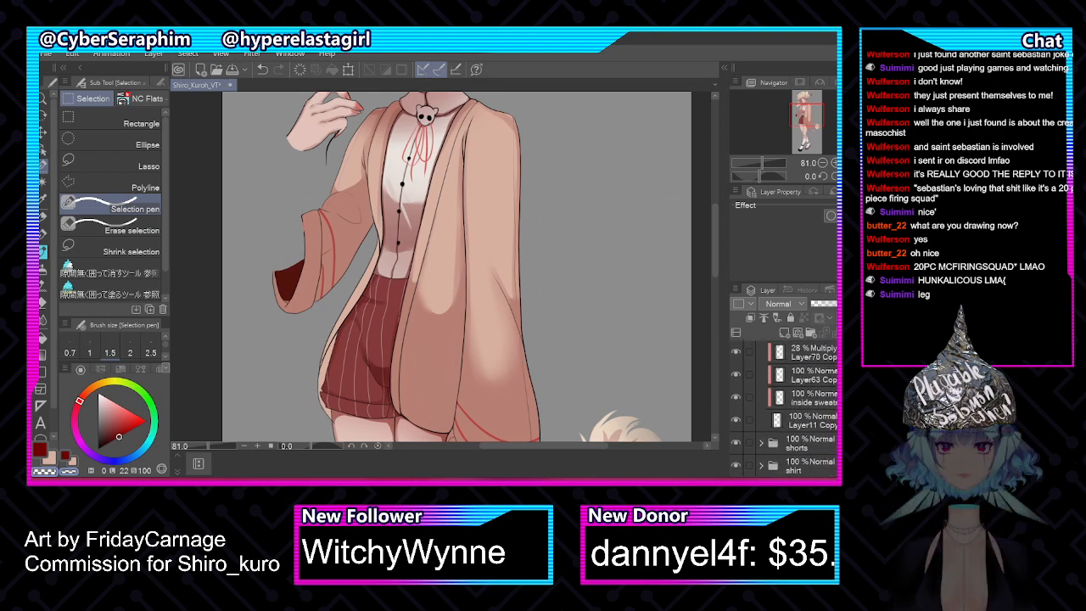
left_click(736, 420)
left_click(736, 420)
left_click(735, 420)
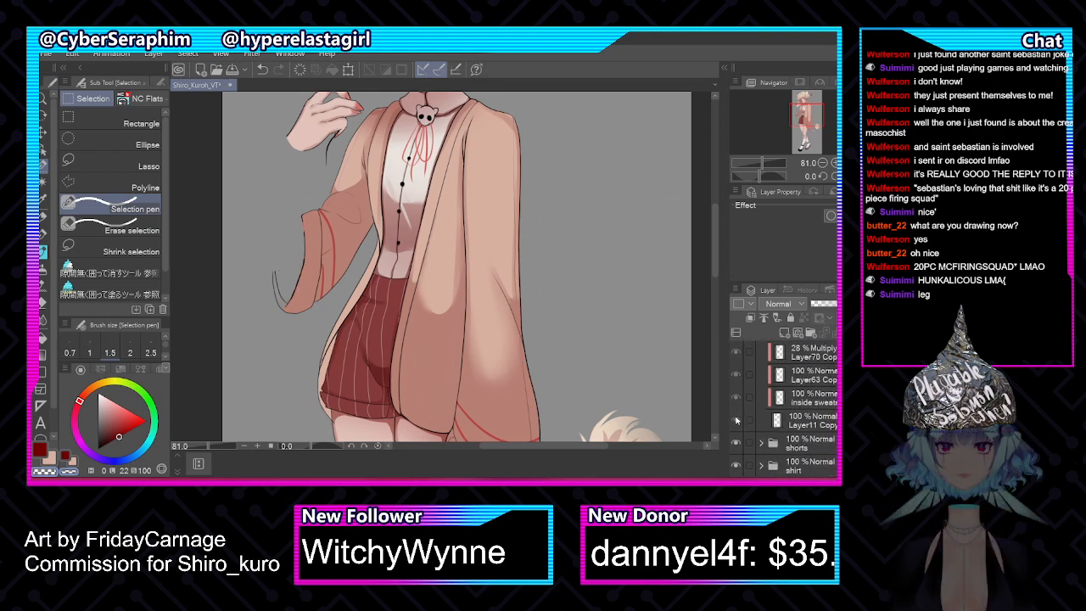
left_click(735, 420)
Hide the inside sweater, Layer63, Layer70 and shirt shadow copies in L sweater arm and select Layer11 Copy
left_click(735, 397)
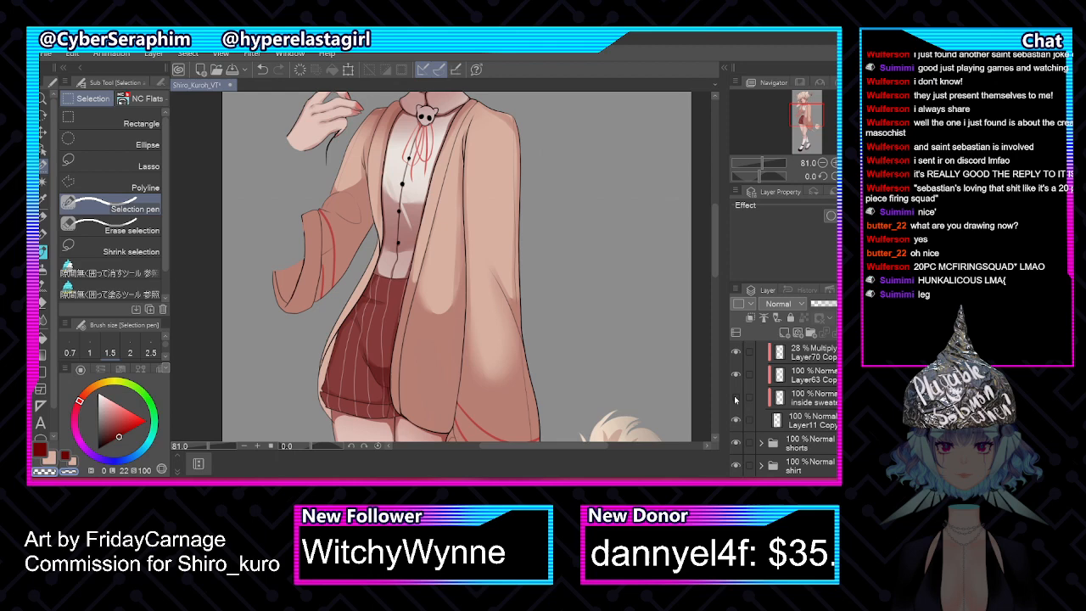
left_click(815, 417)
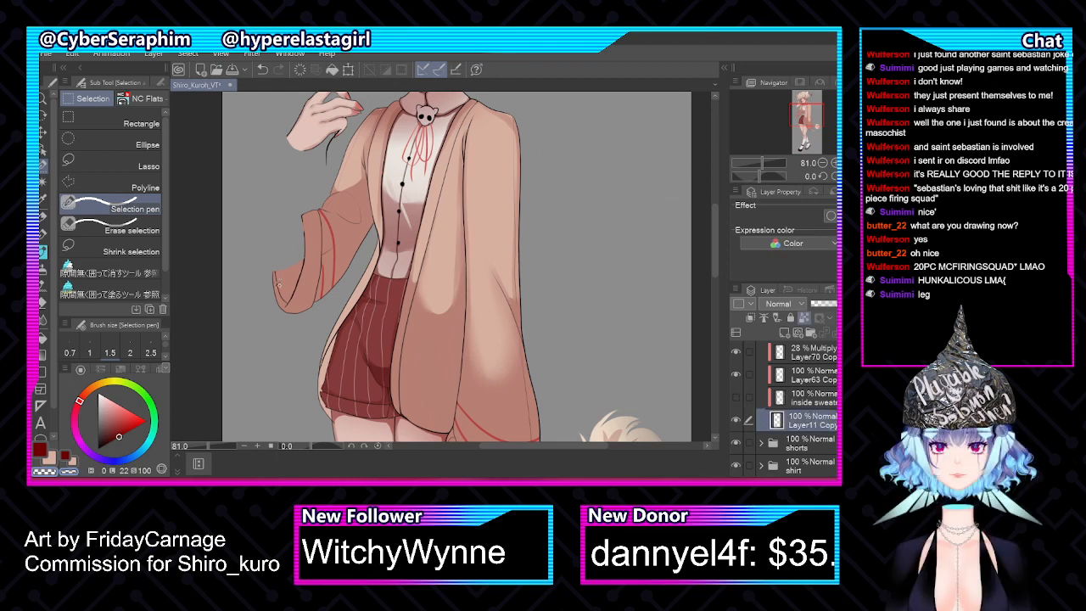
scroll(280, 287, "up", 5)
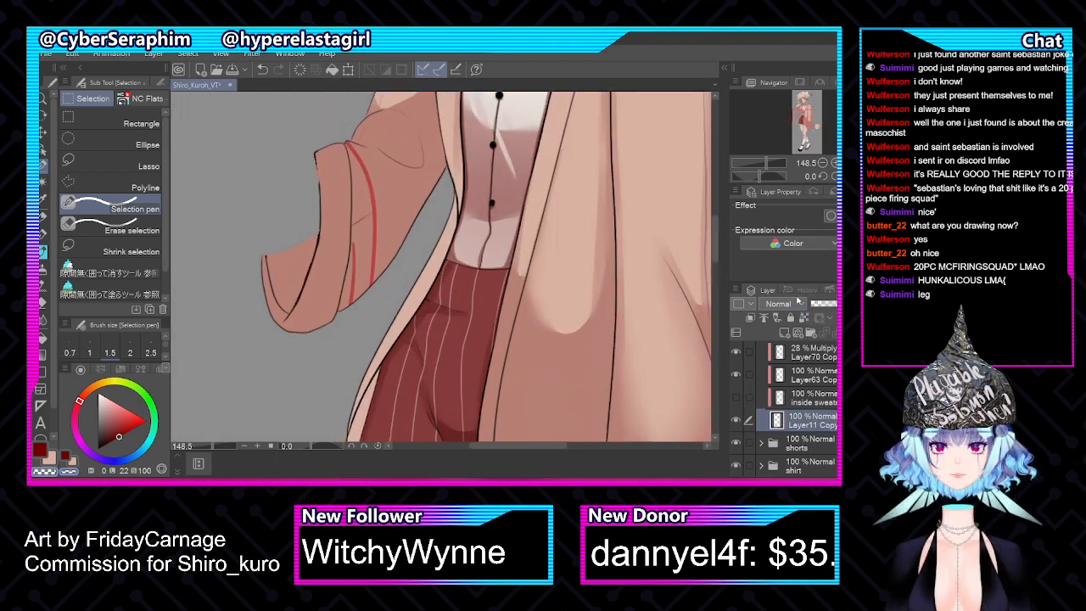
scroll(785, 407, "up", 3)
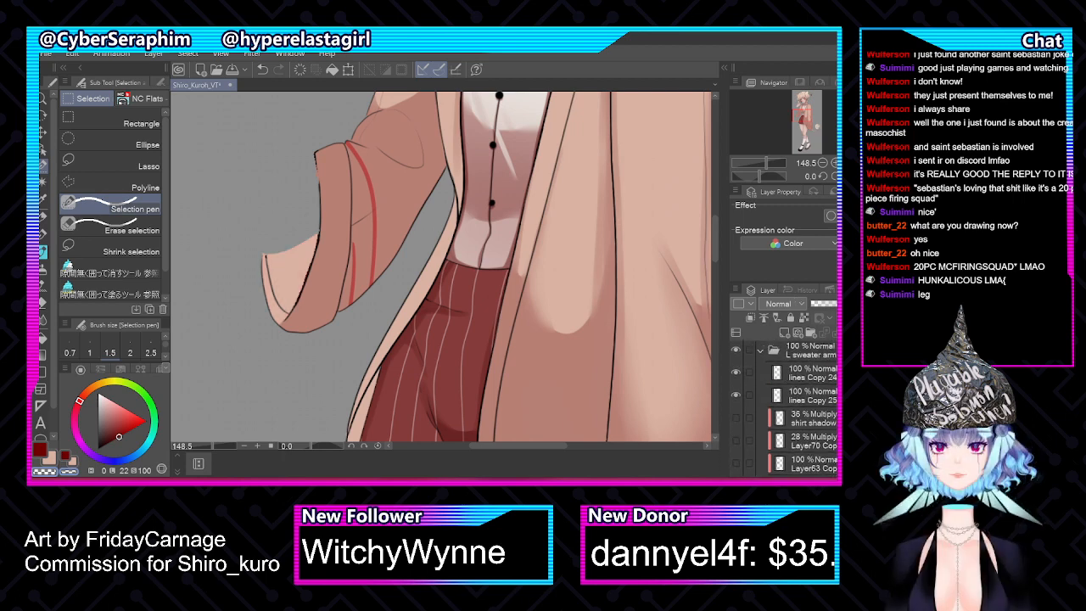
scroll(784, 407, "down", 5)
scroll(785, 407, "up", 1)
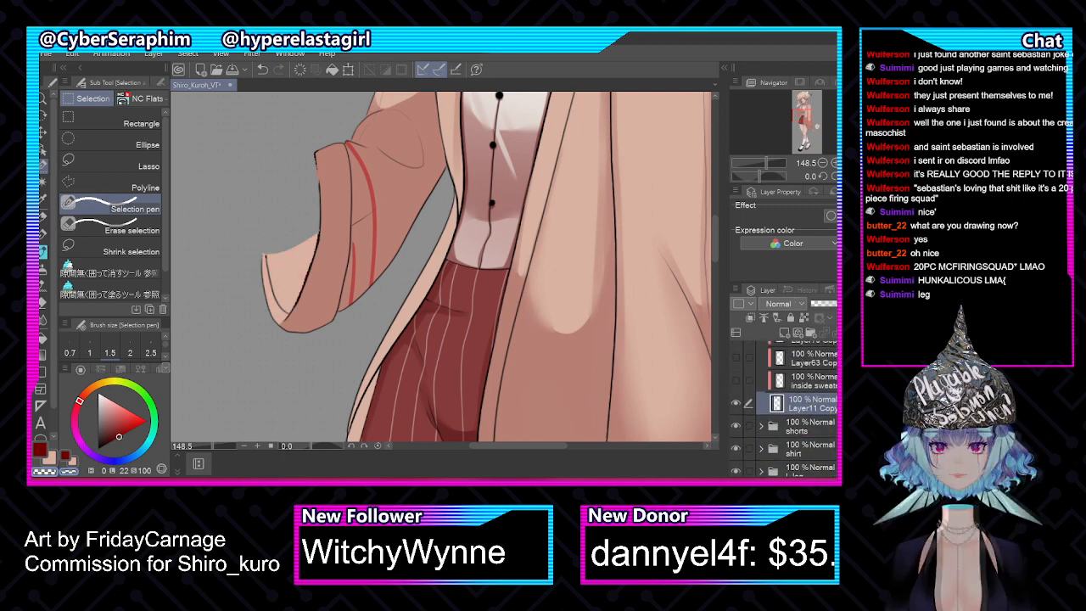
Paint the hidden cuff back on Layer11 Copy in the light sweater colour, curving the rim up to the upper cuff corner and filling it
key("x")
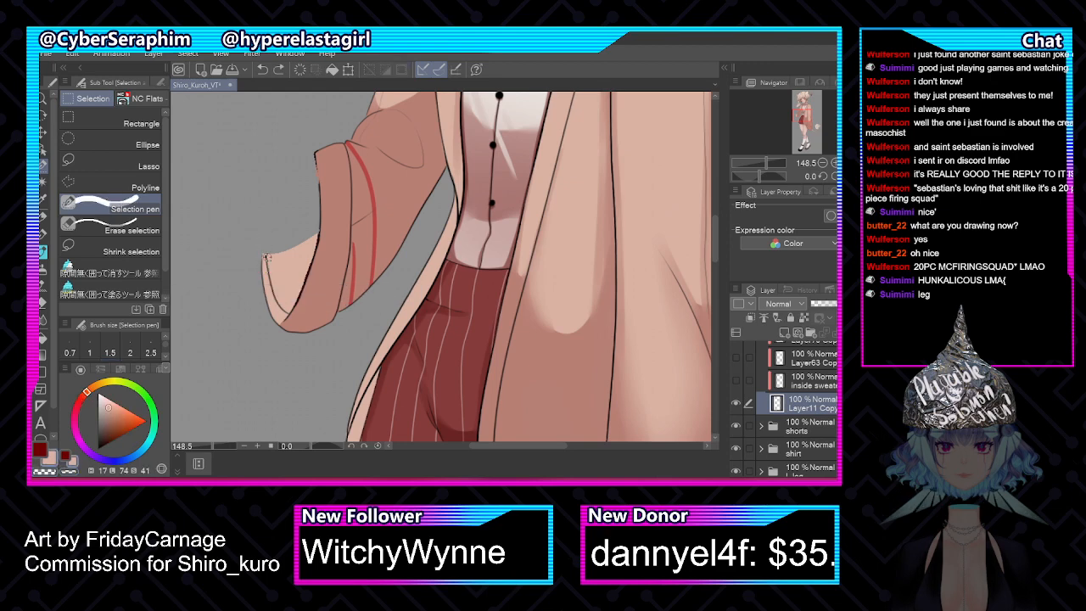
key("b")
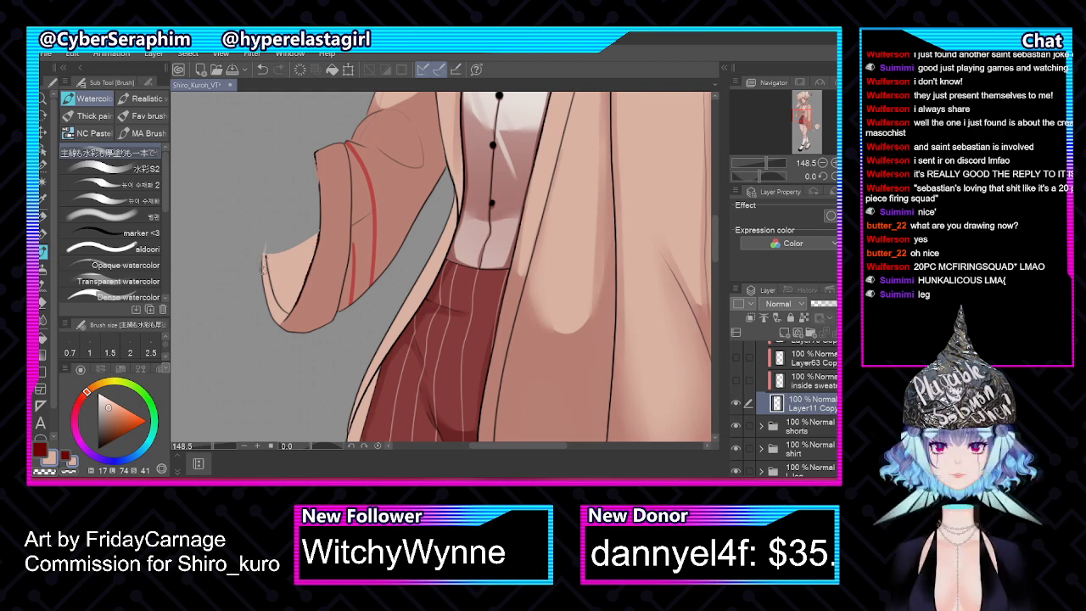
left_click_drag(275, 204, 280, 194)
key("h")
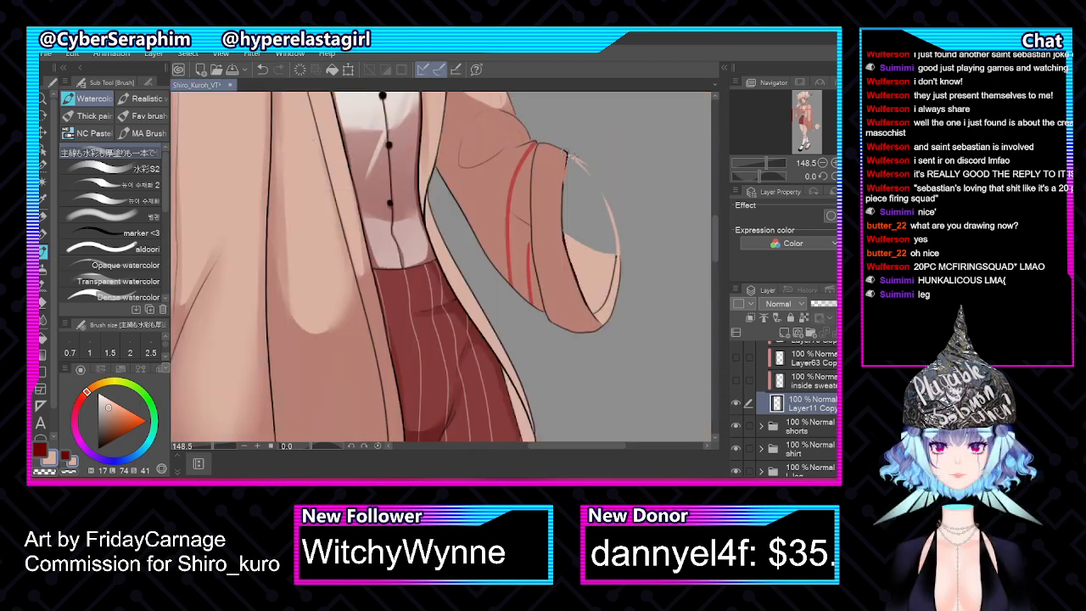
left_click_drag(570, 157, 597, 178)
key("h")
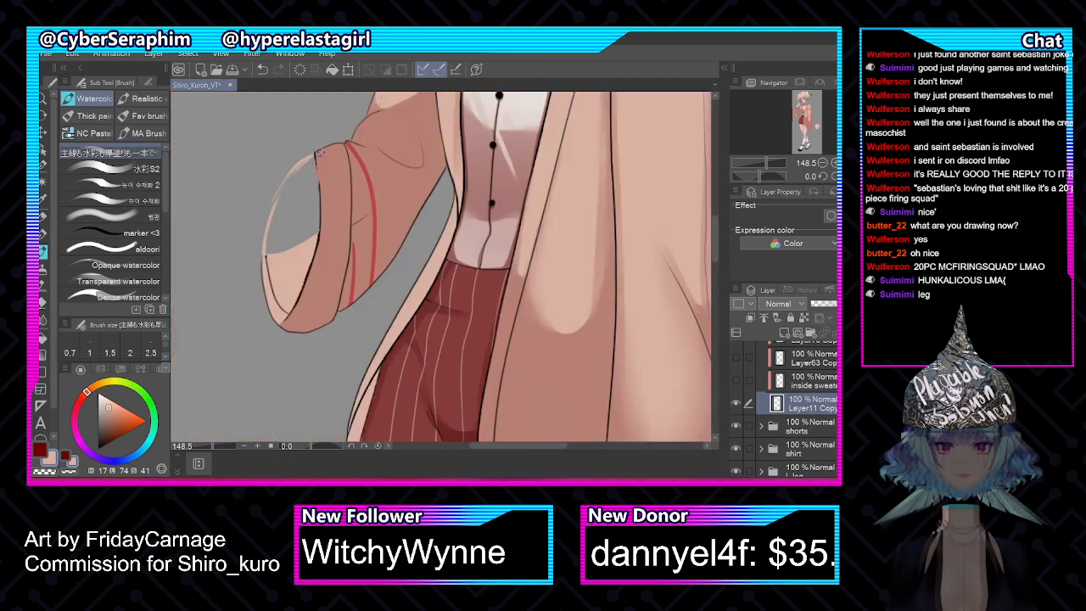
mouse_move(319, 153)
left_mouse_down()
mouse_move(297, 167)
mouse_move(273, 212)
mouse_move(265, 273)
left_mouse_up()
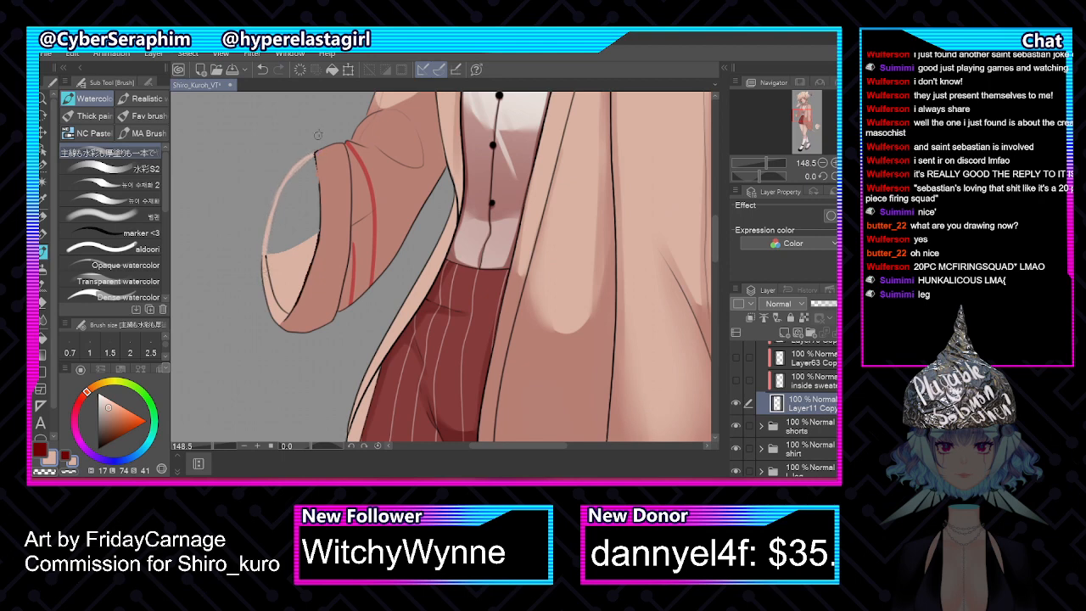
mouse_move(318, 135)
left_mouse_down()
mouse_move(299, 265)
mouse_move(275, 267)
mouse_move(271, 244)
mouse_move(307, 163)
mouse_move(286, 210)
mouse_move(308, 205)
mouse_move(308, 221)
mouse_move(282, 216)
mouse_move(264, 259)
left_mouse_up()
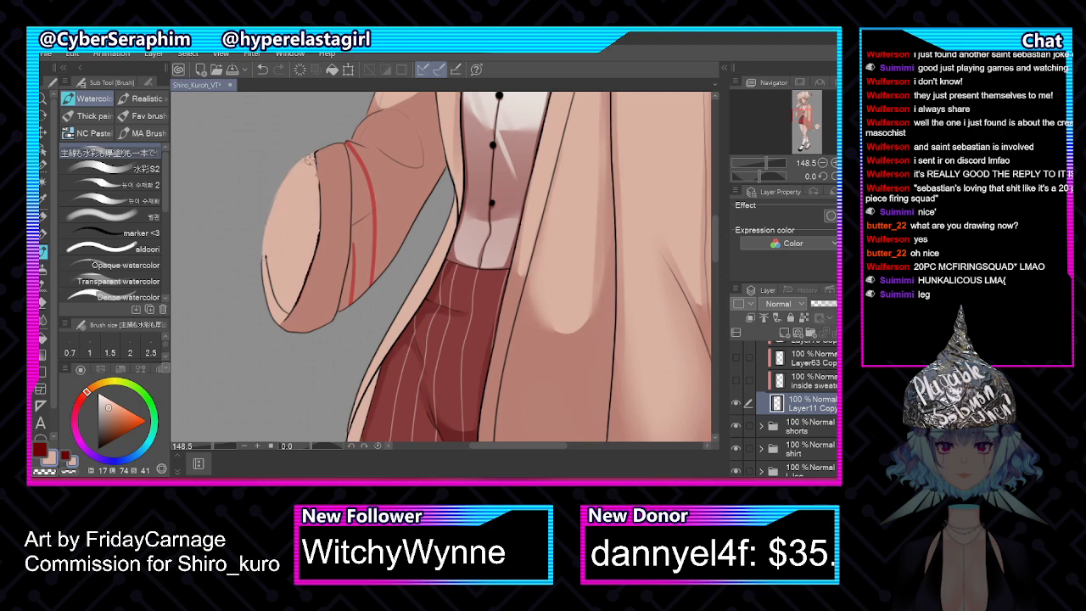
key("c")
key("c")
Show the R arm upper folder and mirror the canvas to compare the arm with the painted cuff back
scroll(781, 407, "down", 5)
left_click(736, 408)
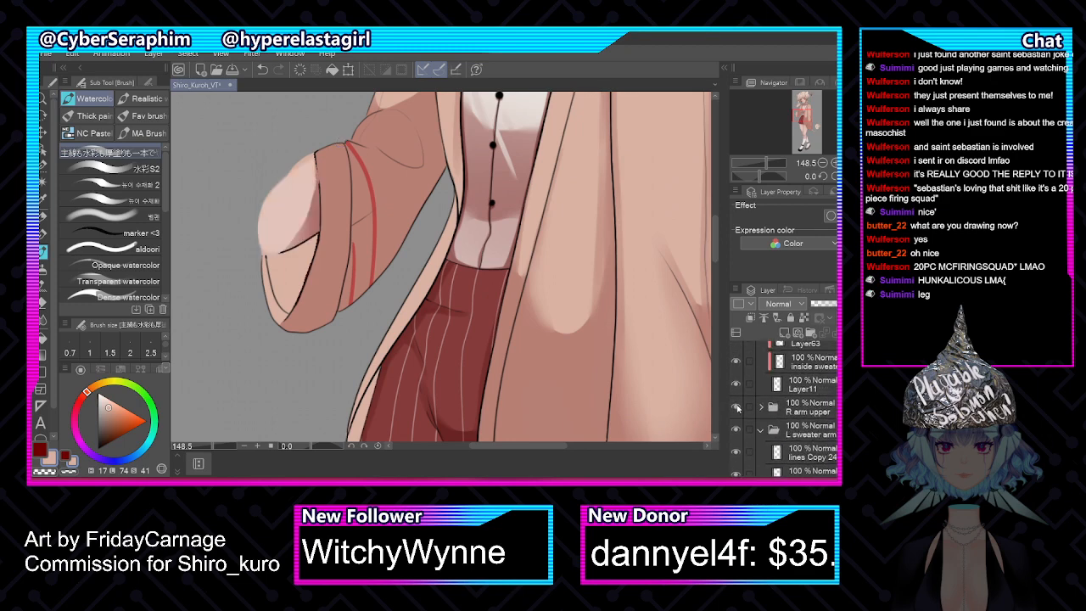
key("h")
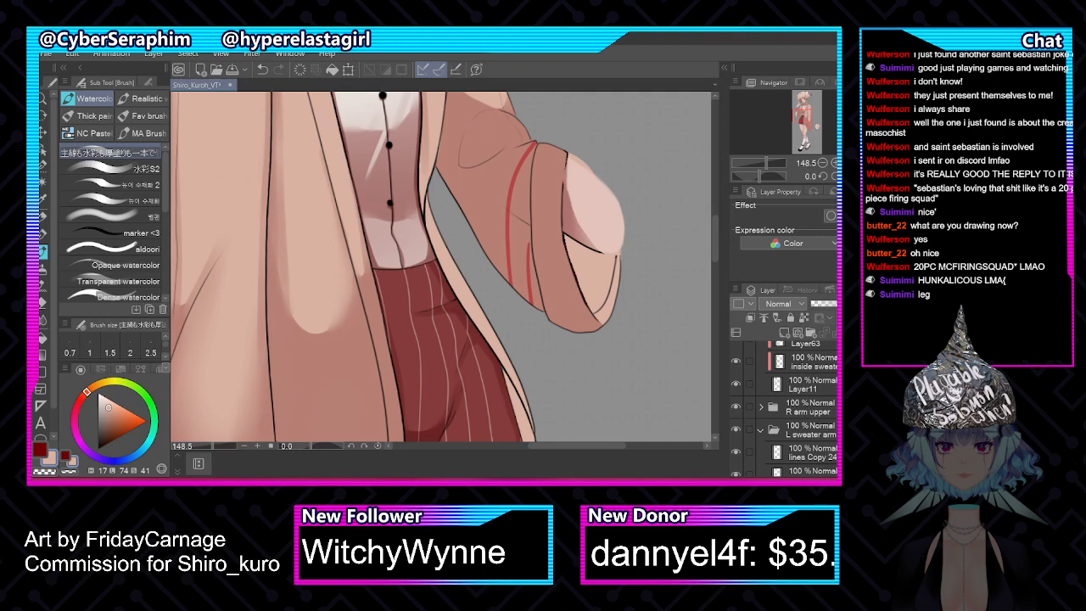
scroll(780, 407, "down", 4)
left_click(69, 470)
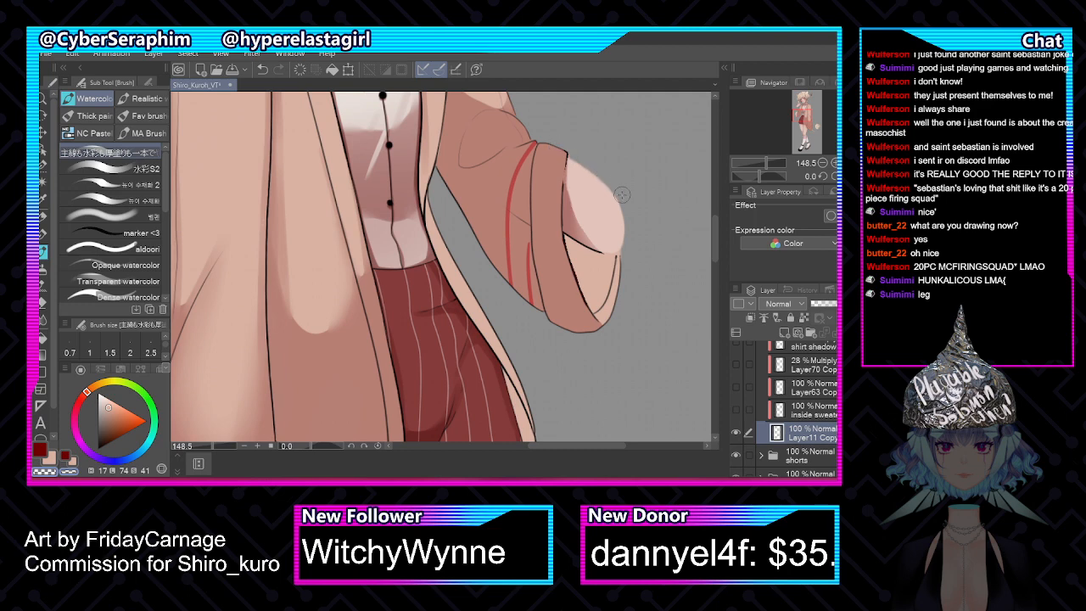
Compare the R Lower arm with the cuff in both canvas orientations, and hide the R Lower and R arm upper folders
scroll(763, 407, "up", 10)
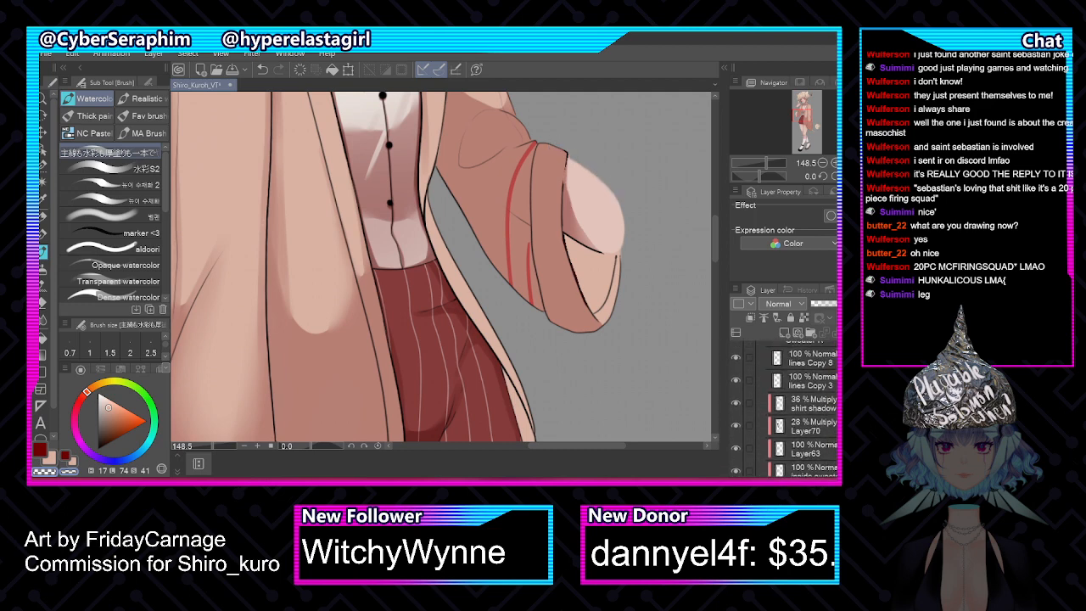
left_click(736, 378)
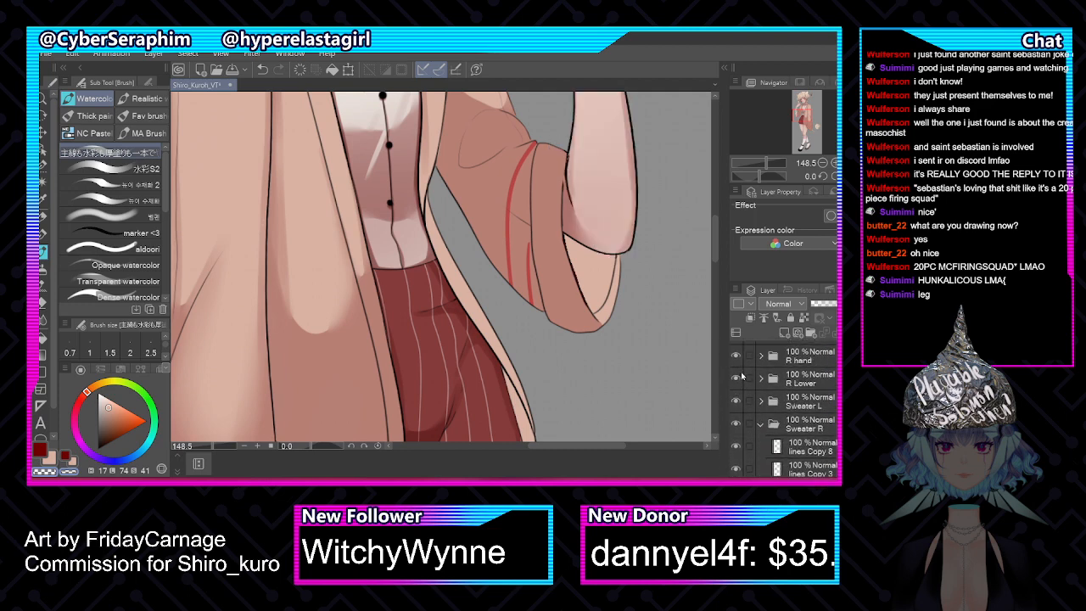
key("h")
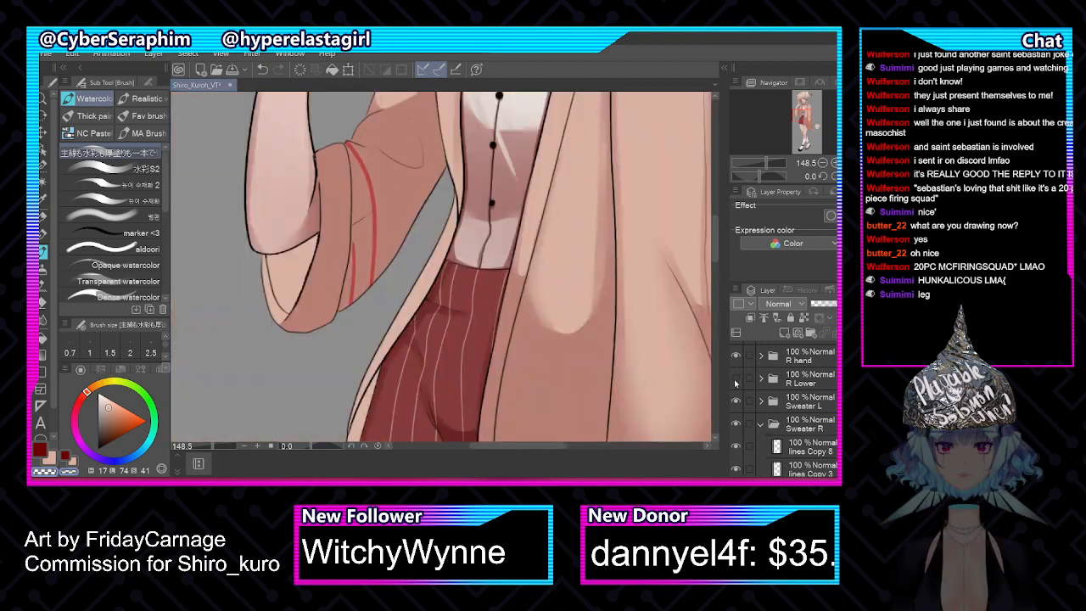
left_click(736, 380)
left_click(736, 399)
left_click(736, 401)
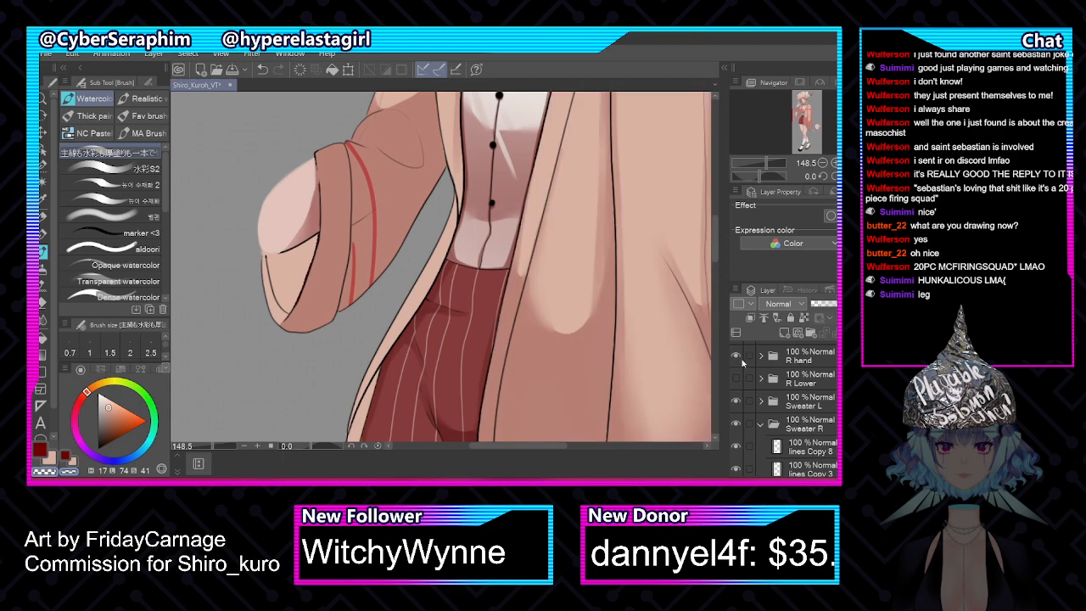
scroll(739, 365, "down", 5)
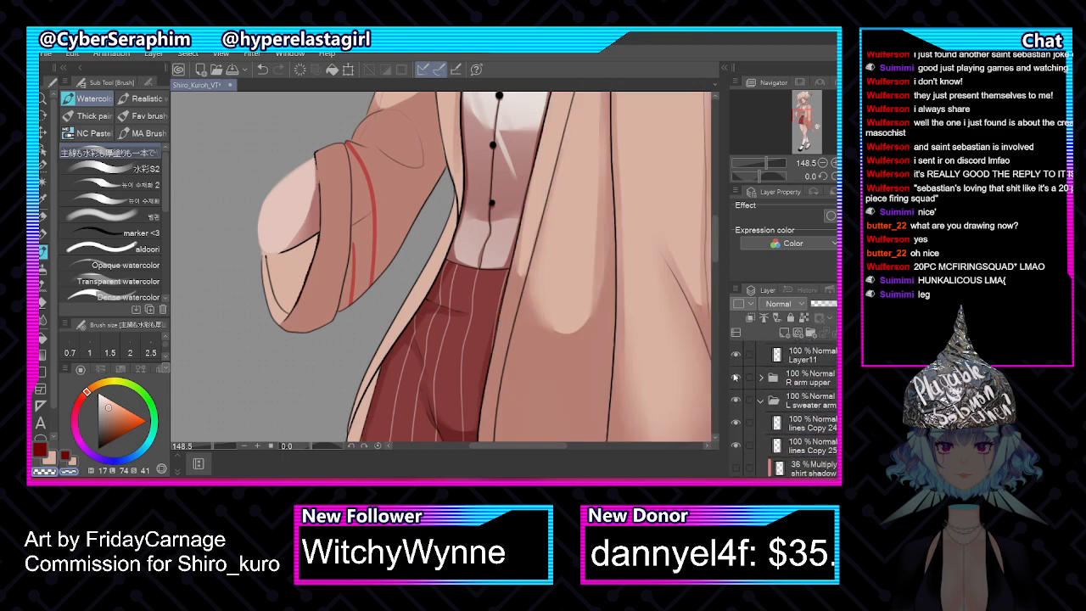
left_click(736, 377)
Show and select the inside sweater copy in L sweater arm and sample the dark red of the cuff opening
scroll(739, 399, "down", 5)
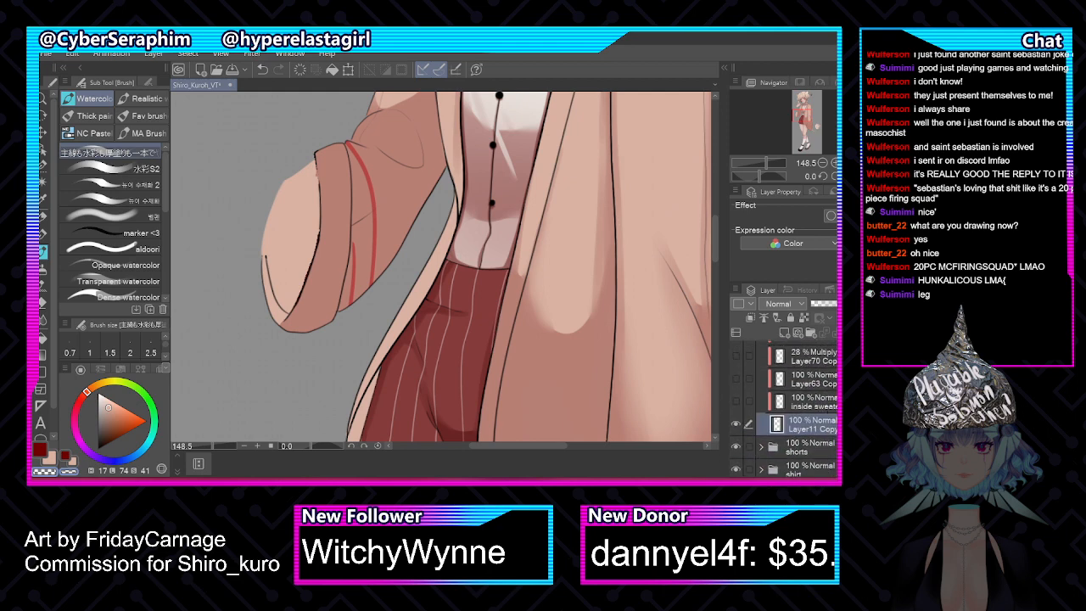
left_click(737, 402)
left_click(802, 402)
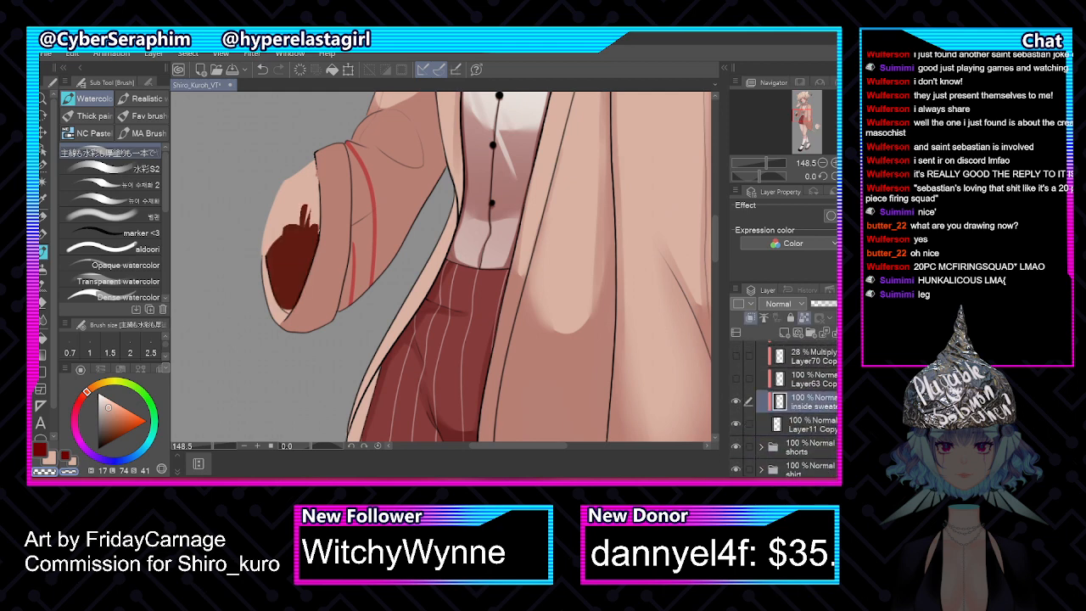
key("x")
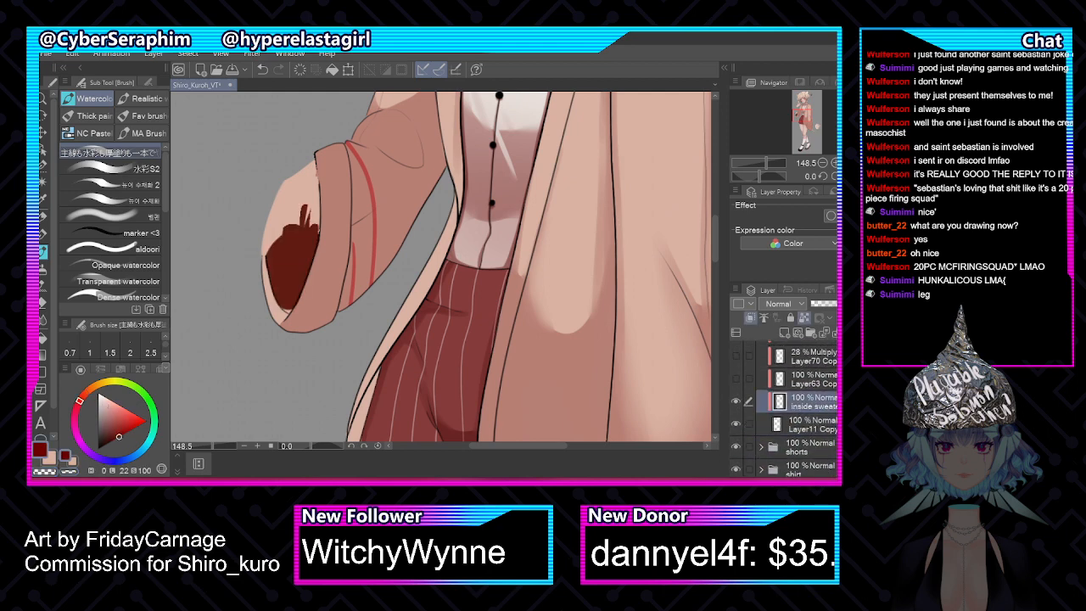
key("x")
key("i")
left_click(293, 259)
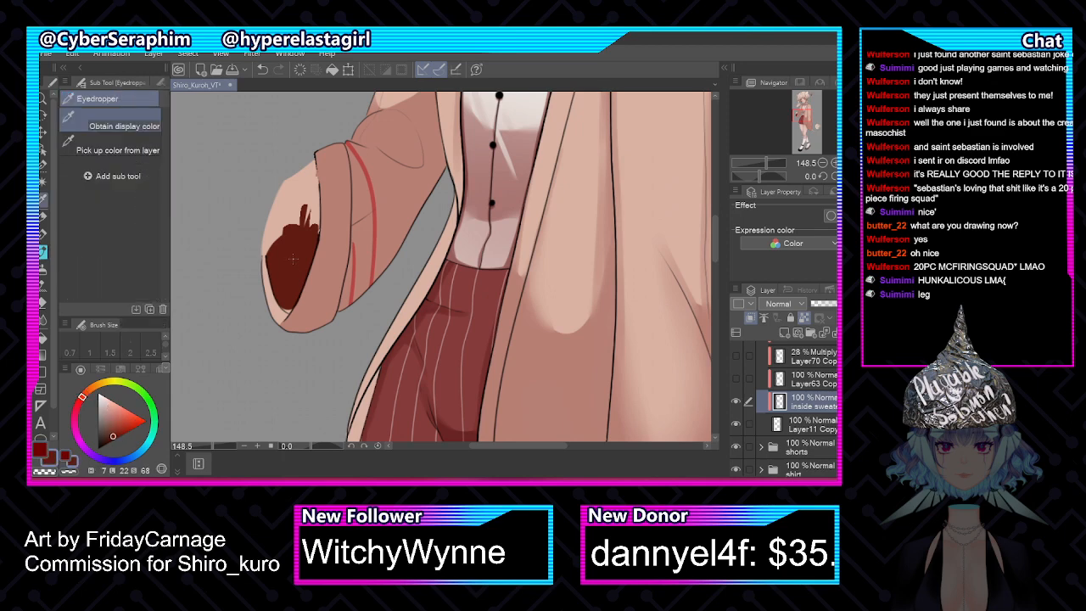
Unlock transparent pixels on the inside sweater copy and paint the whole cuff opening dark red up to the upper corner
key("b")
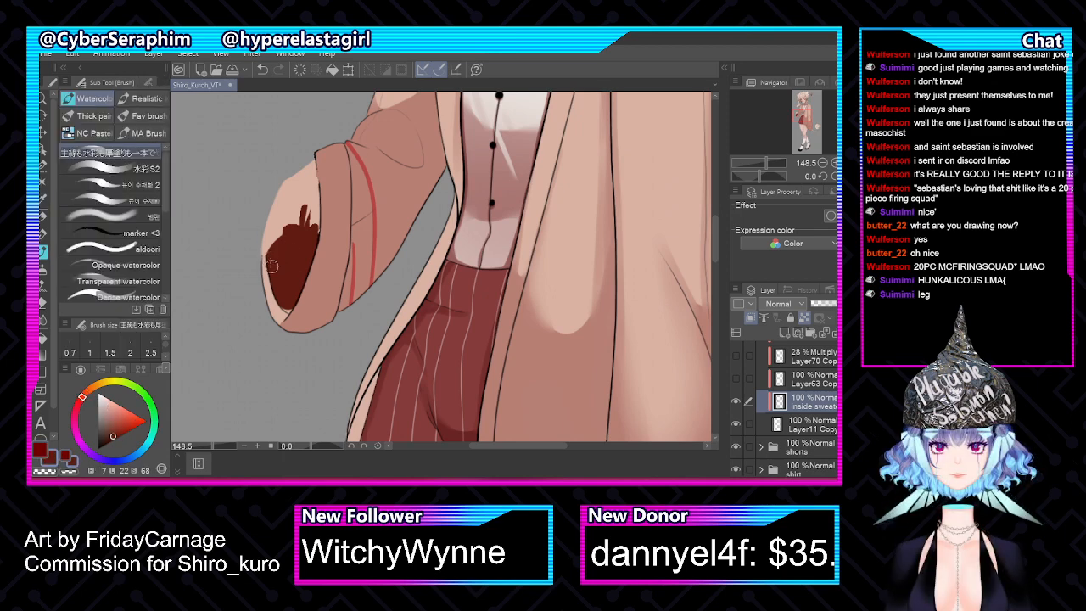
left_click(804, 319)
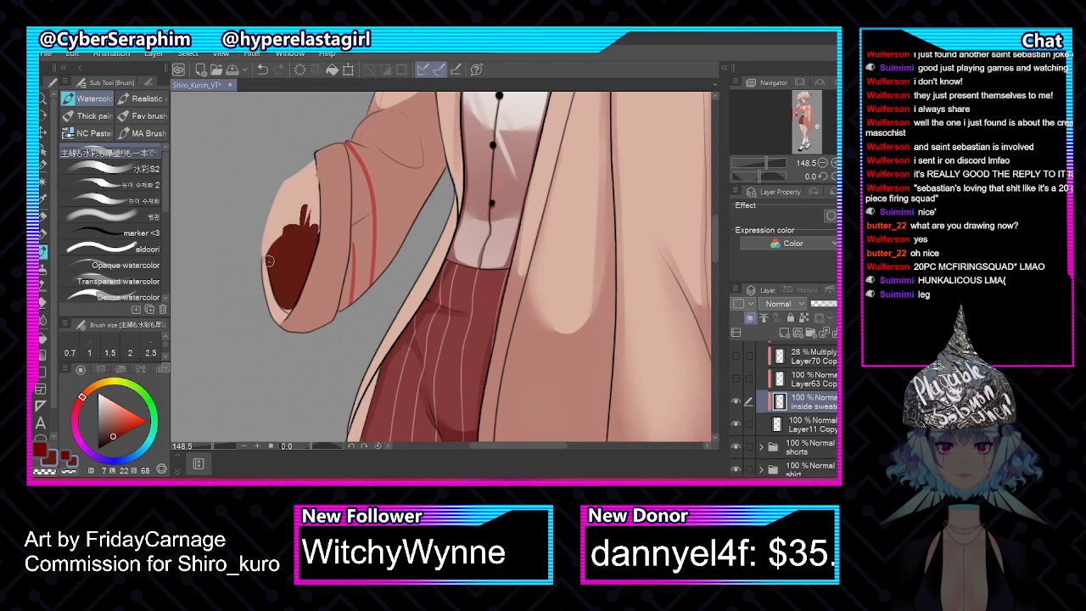
mouse_move(265, 239)
left_mouse_down()
mouse_move(268, 266)
mouse_move(266, 221)
mouse_move(268, 265)
mouse_move(286, 154)
mouse_move(276, 233)
mouse_move(316, 163)
mouse_move(320, 240)
mouse_move(297, 258)
mouse_move(264, 269)
left_mouse_up()
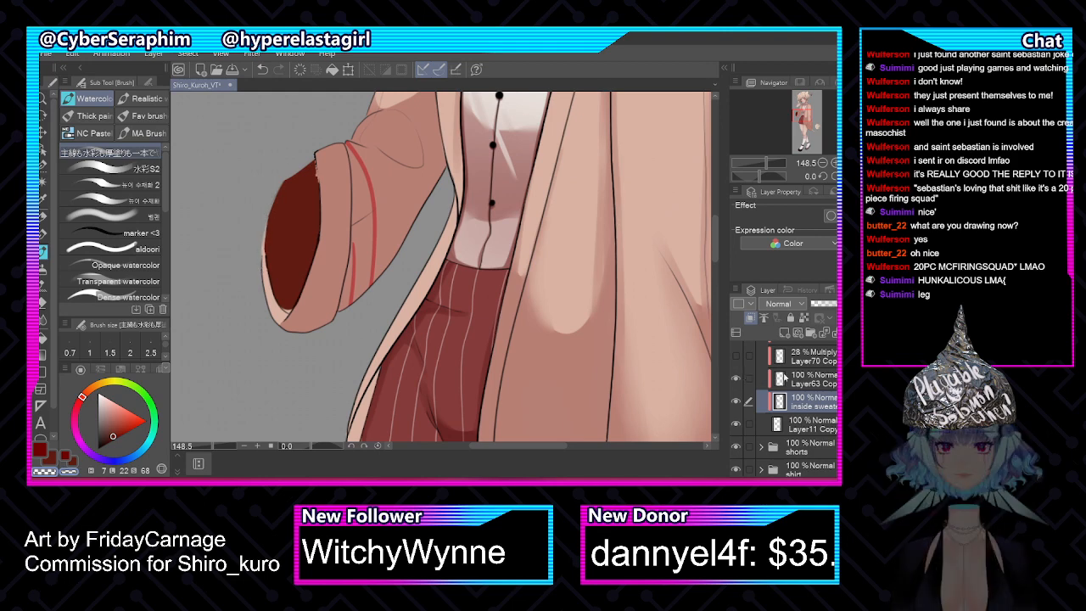
Show the Layer63 Copy and Layer70 Copy, and extend the Multiply shadow on Layer70 Copy over the entire cuff opening
left_click(735, 357)
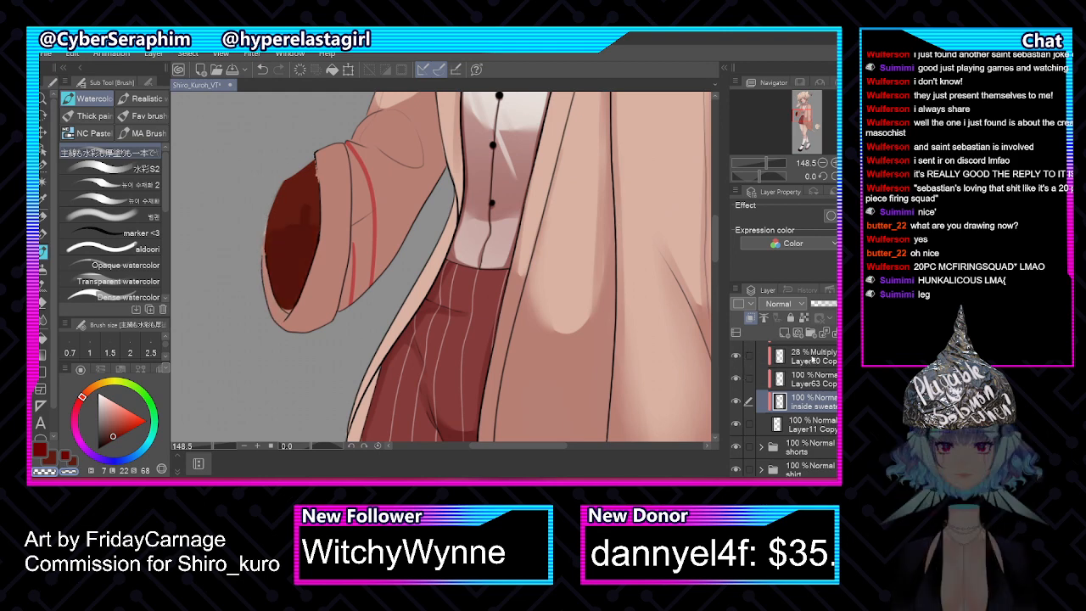
left_click(813, 357)
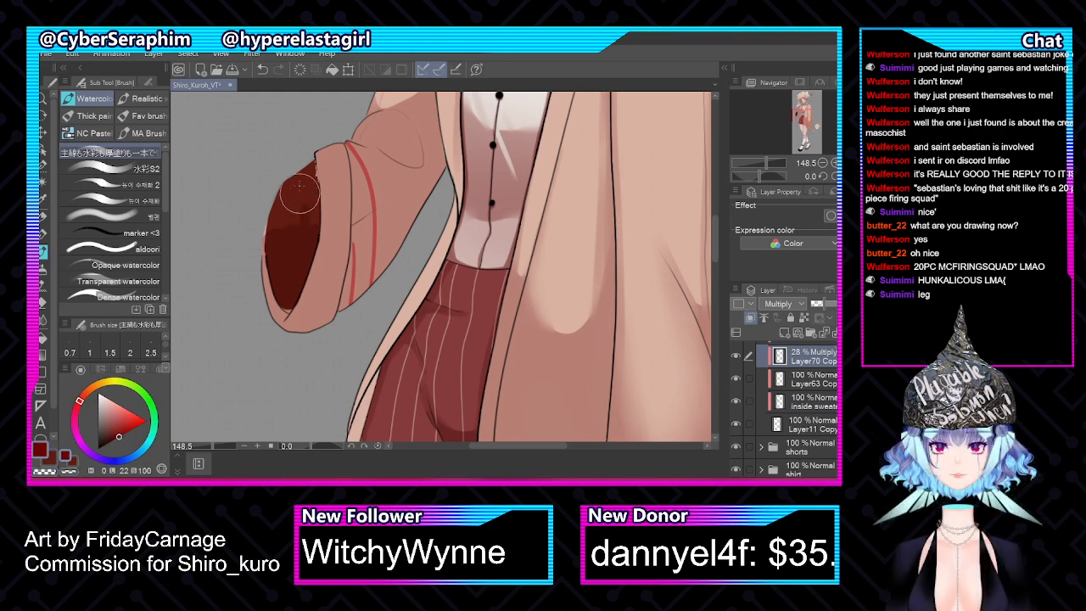
mouse_move(300, 186)
left_mouse_down()
mouse_move(289, 250)
mouse_move(278, 223)
left_mouse_up()
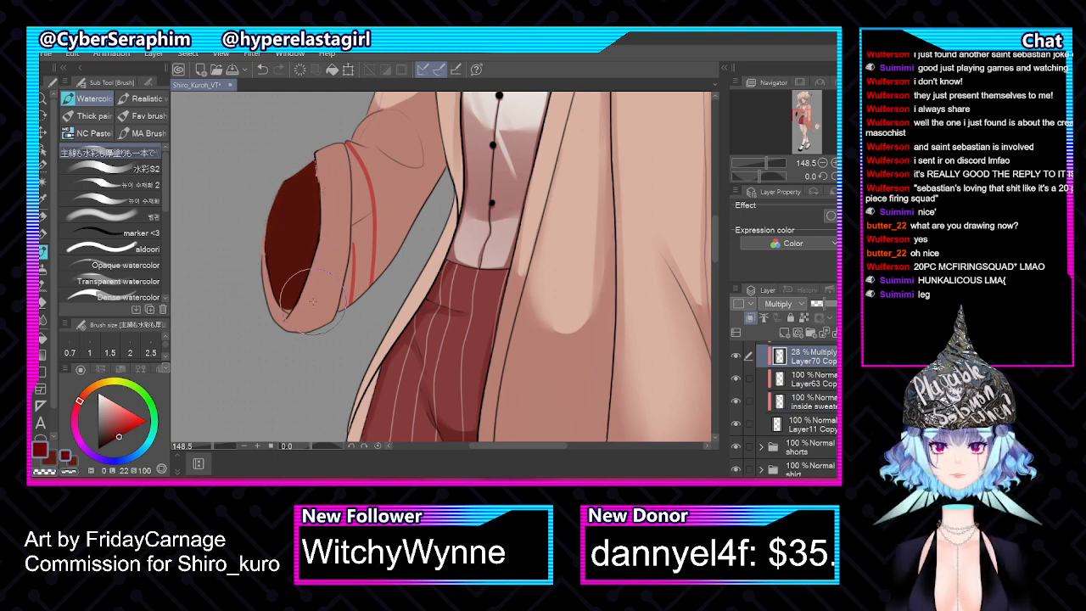
left_click_drag(312, 301, 286, 278)
Collapse the L sweater arm folder and compare the sleeve with the painted cuff back hidden and shown
scroll(737, 444, "up", 3)
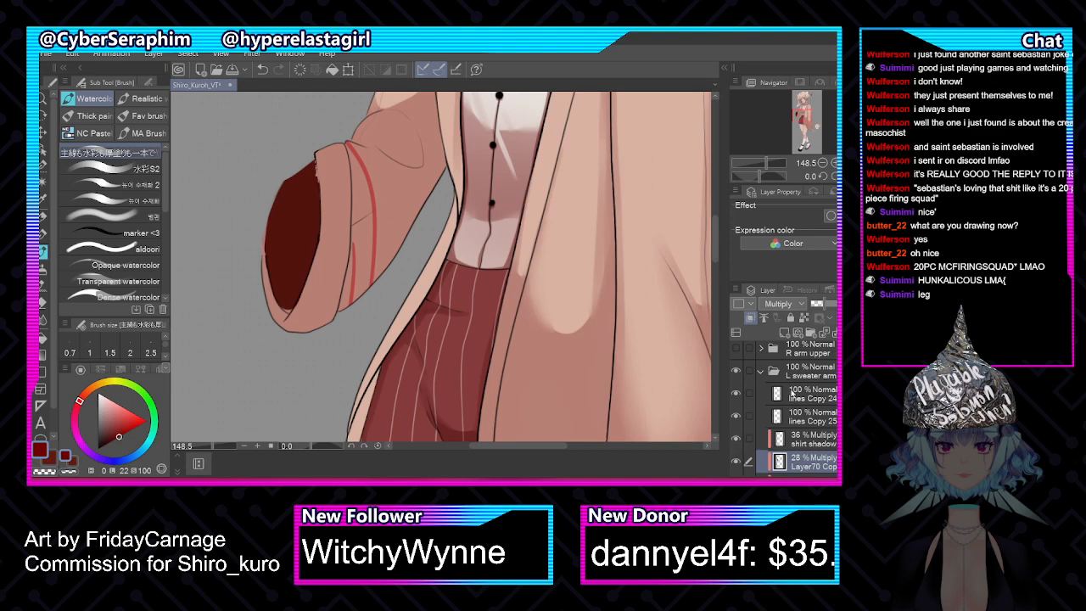
left_click(761, 372)
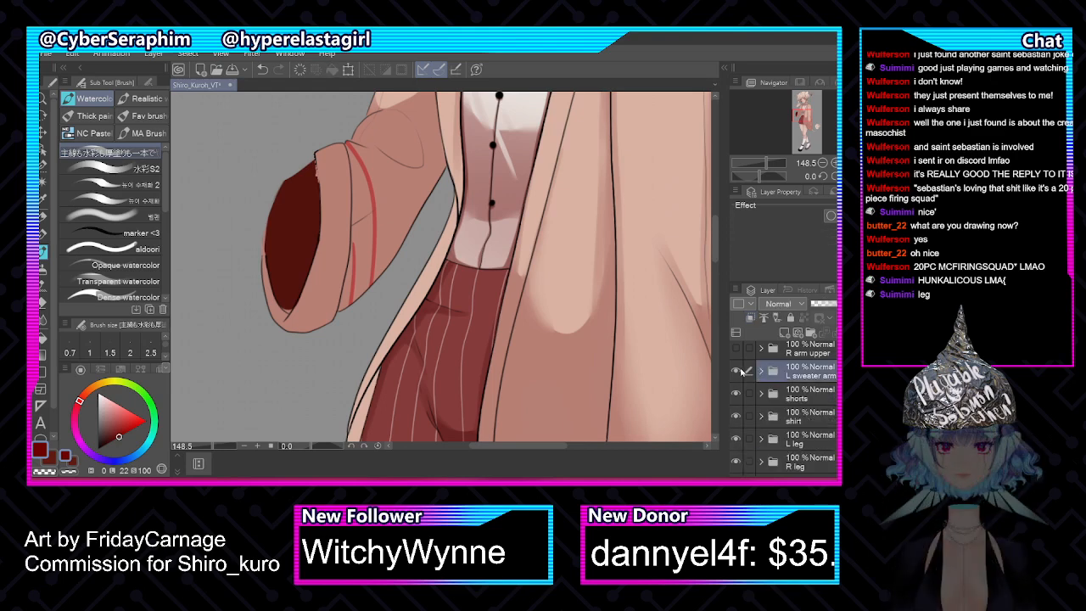
left_click(737, 370)
left_click(737, 371)
left_click(737, 371)
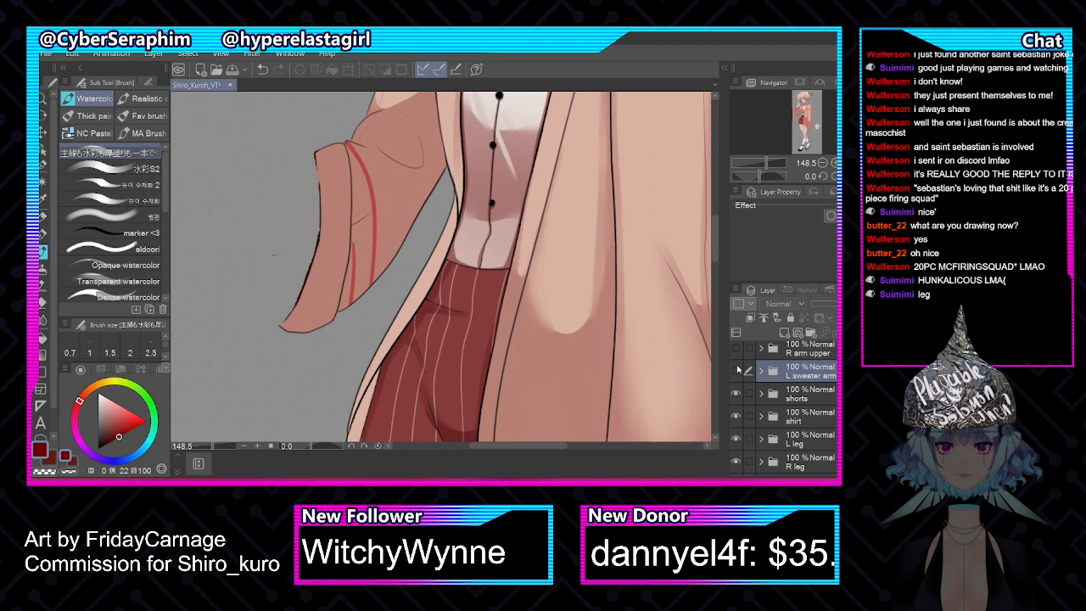
left_click(737, 371)
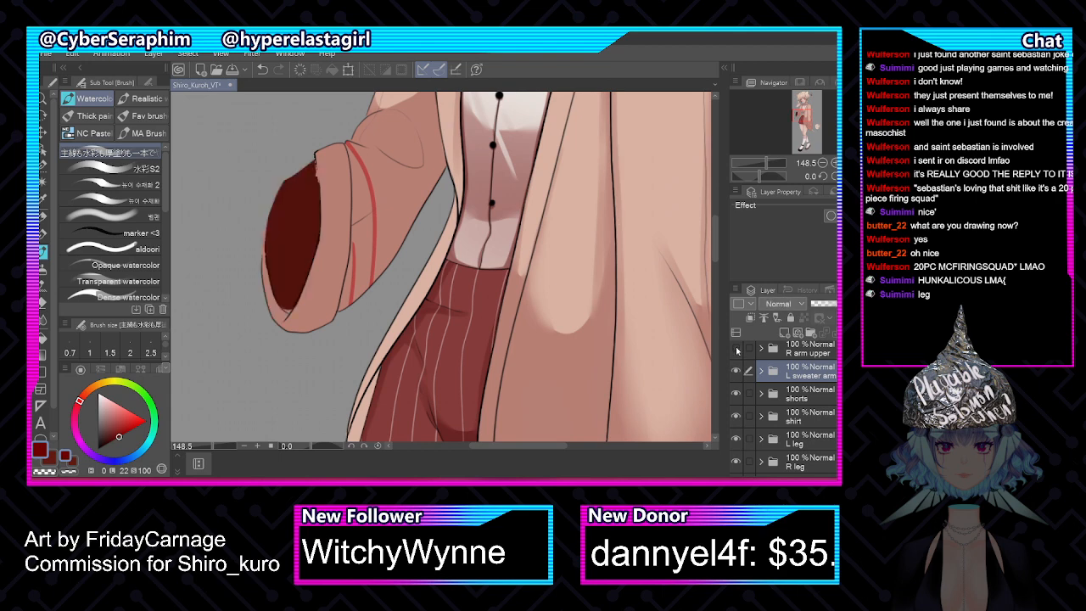
Show the R arm upper and R Lower folders over the finished cuff back
left_click(736, 348)
scroll(782, 405, "up", 6)
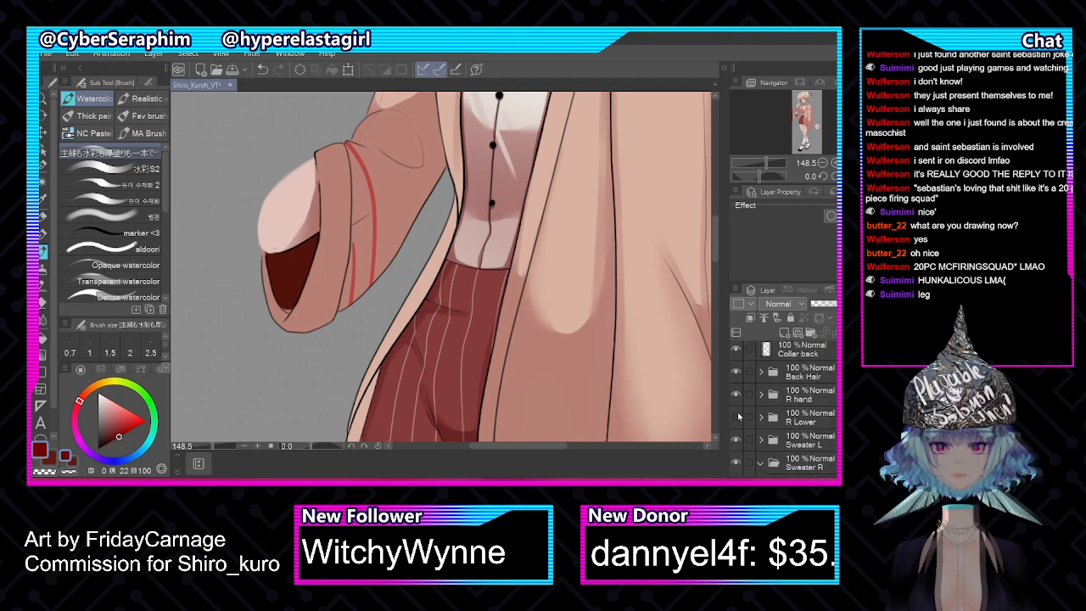
left_click(736, 418)
scroll(782, 406, "down", 3)
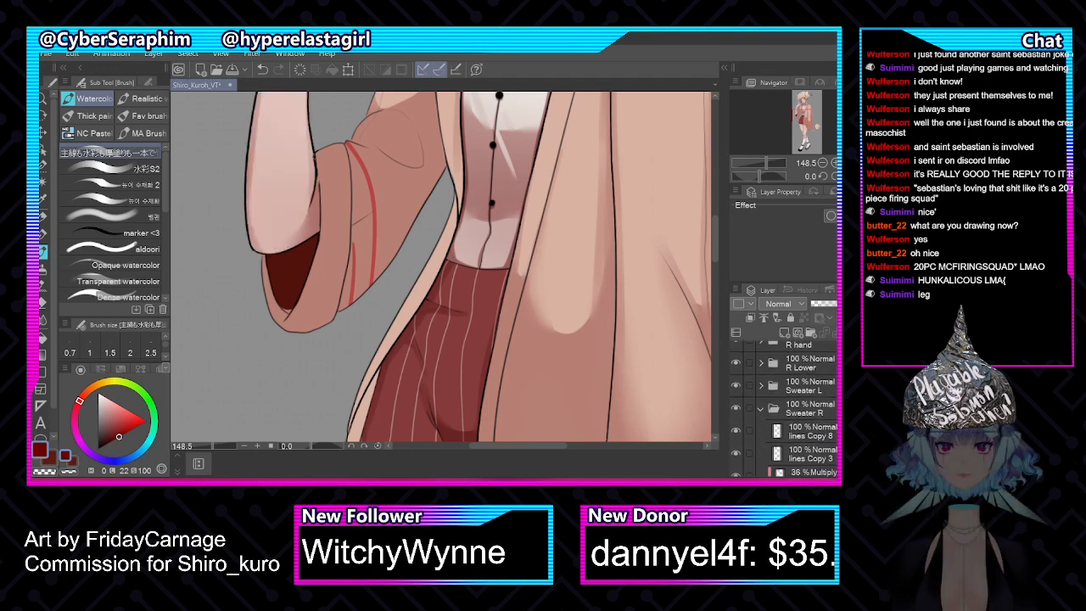
Choose the Sweater R folder and mark the shoulder and collar part of its front panel with the Selection pen
left_click(798, 386)
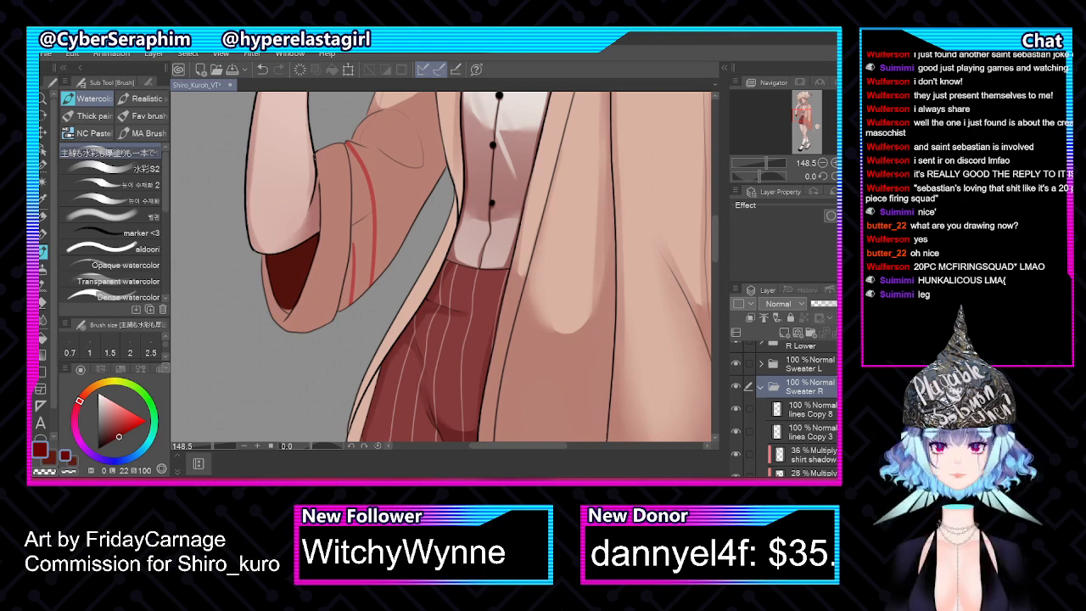
scroll(502, 198, "down", 4)
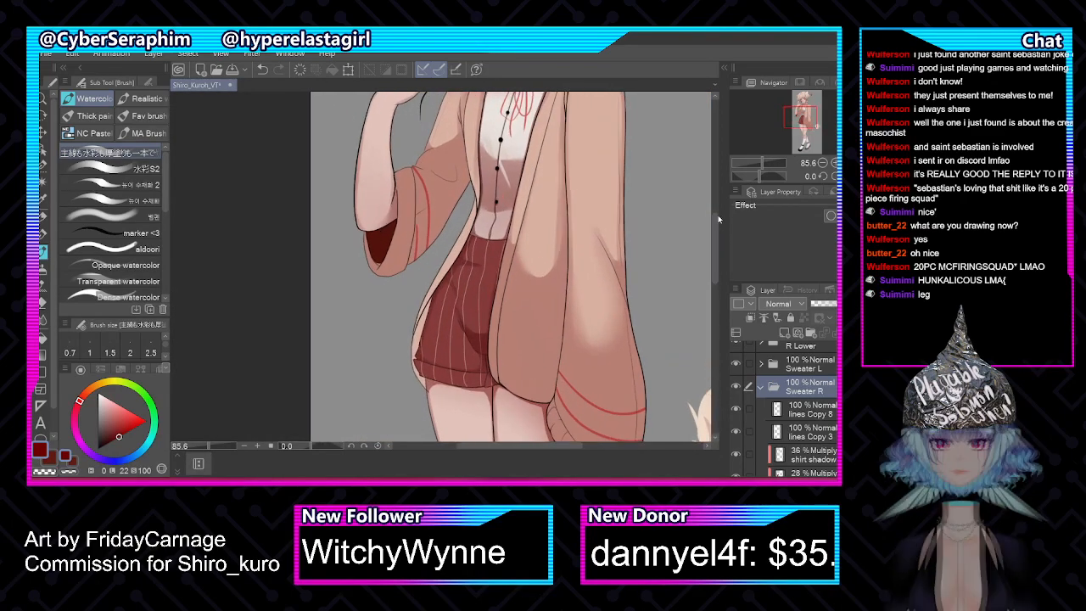
left_click_drag(714, 224, 715, 208)
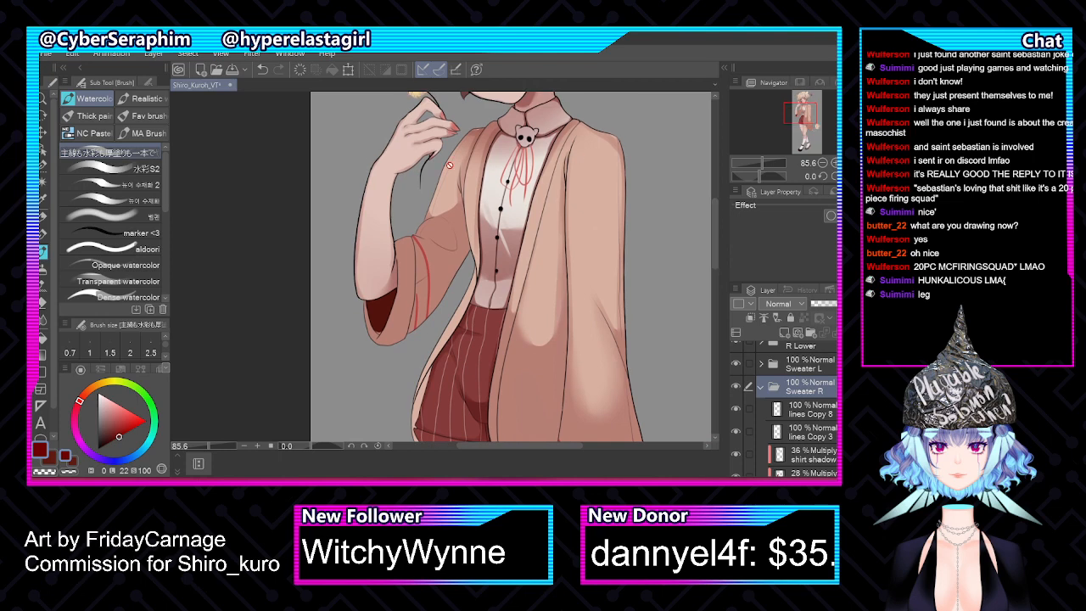
scroll(506, 153, "up", 3)
scroll(507, 153, "up", 4)
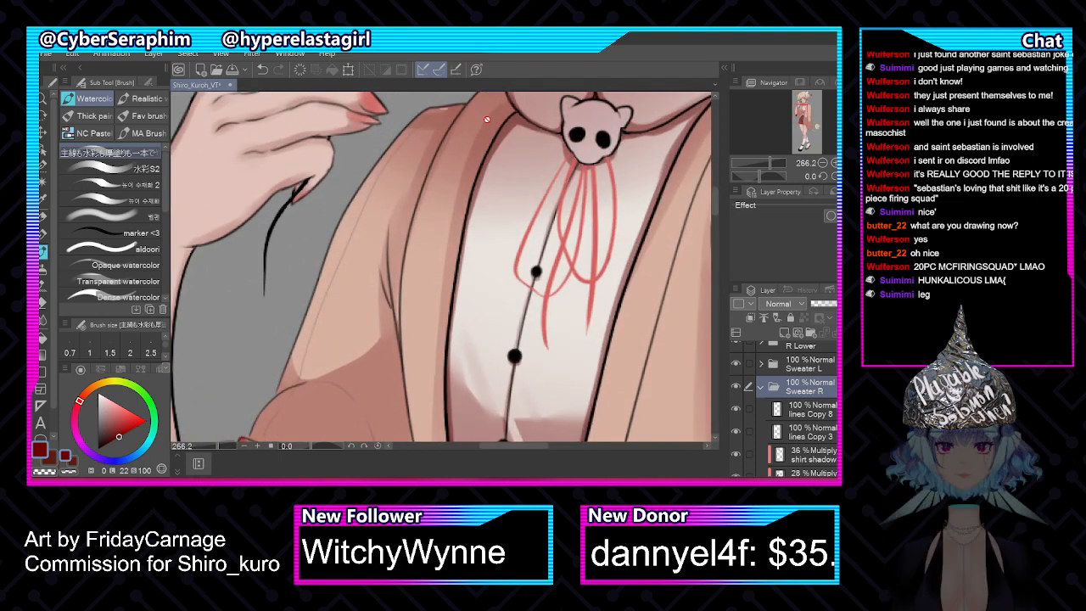
left_click(44, 163)
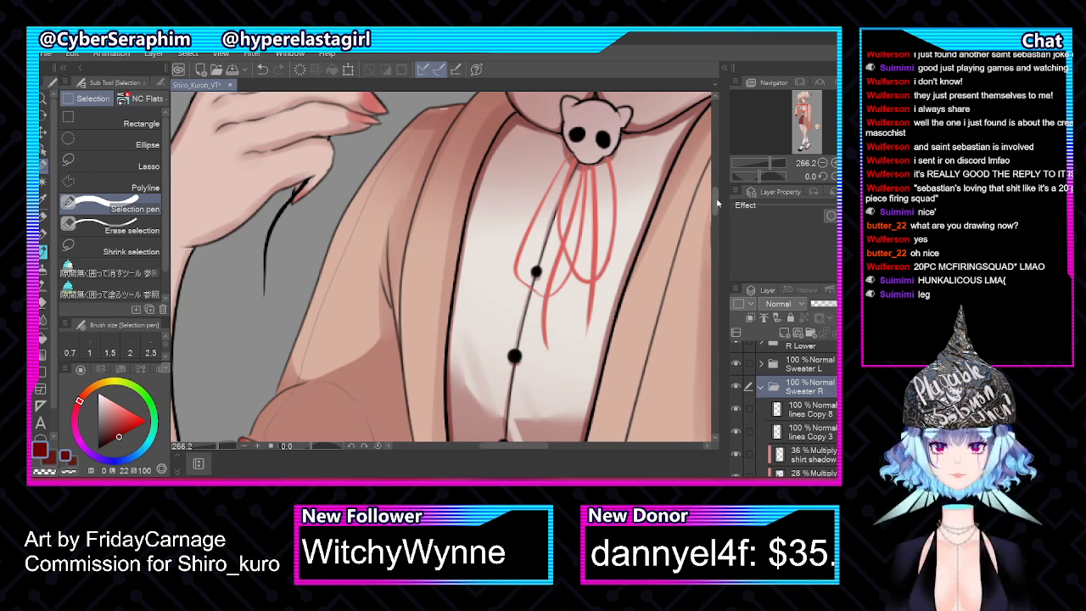
left_click_drag(718, 203, 718, 199)
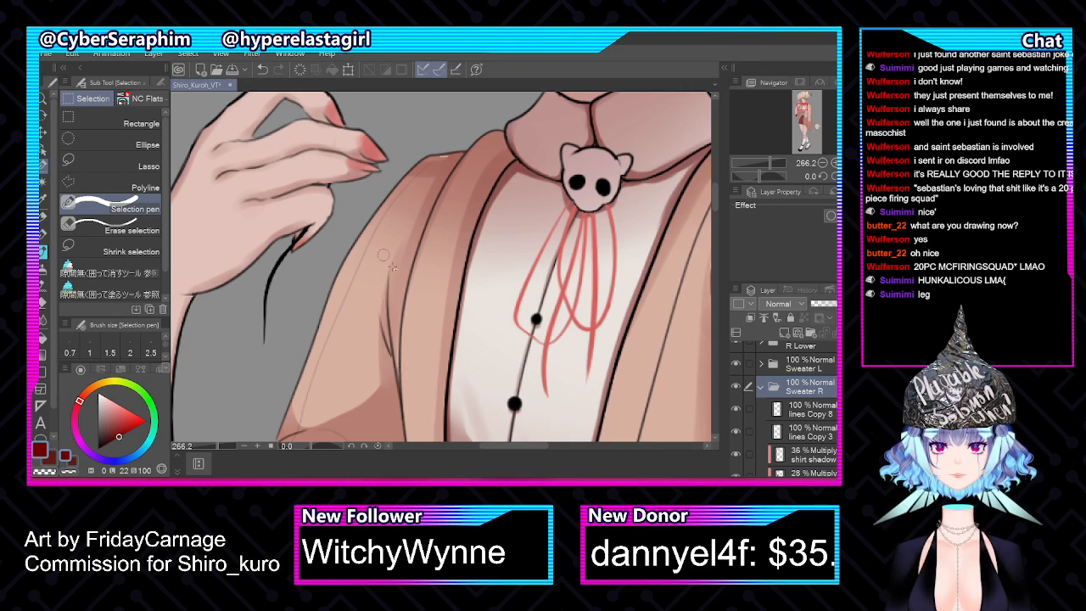
mouse_move(391, 292)
left_mouse_down()
mouse_move(402, 211)
mouse_move(439, 148)
mouse_move(509, 170)
mouse_move(463, 161)
mouse_move(460, 146)
mouse_move(428, 195)
mouse_move(404, 276)
mouse_move(411, 295)
mouse_move(457, 191)
mouse_move(443, 285)
mouse_move(506, 162)
left_mouse_up()
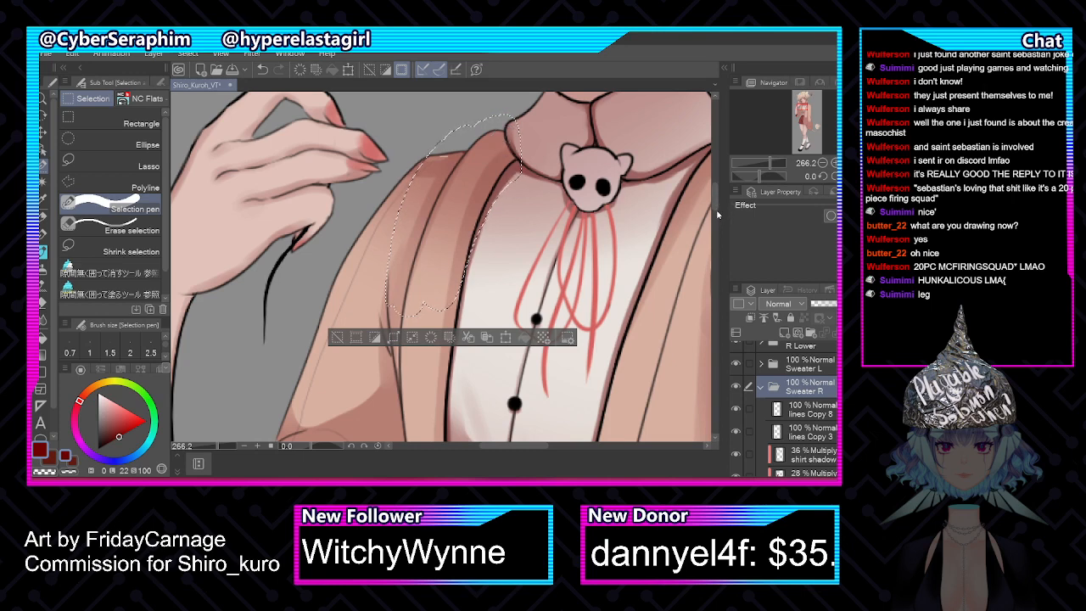
Extend the selection along the sleeve seam and down the sweater's front panel, using a larger selection pen to fill it
scroll(702, 182, "down", 3)
left_click_drag(389, 189, 390, 208)
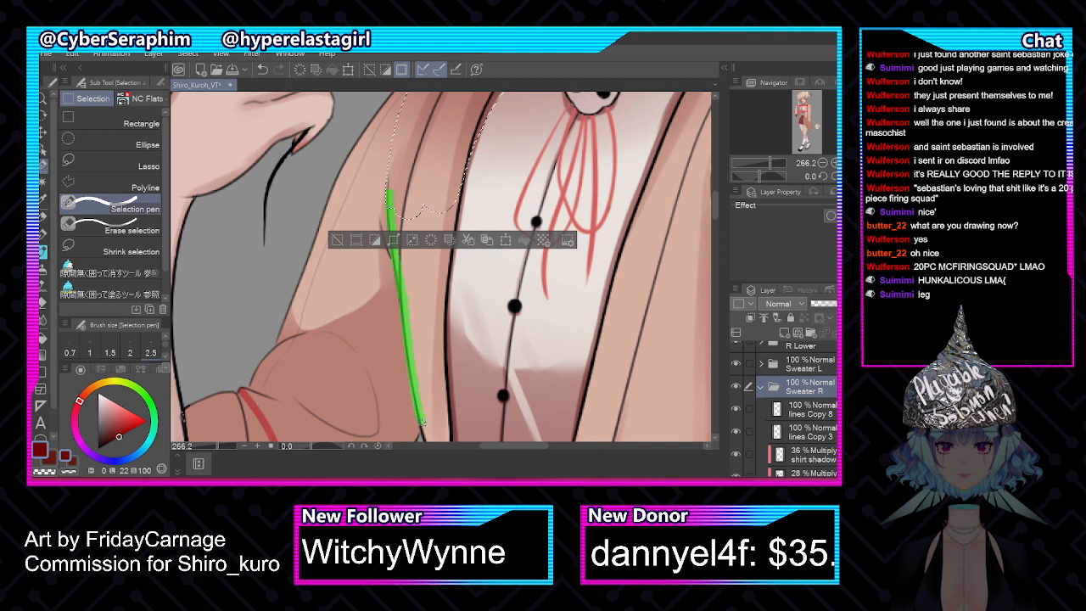
left_click_drag(425, 437, 428, 440)
key("bracketright")
key("bracketright")
mouse_move(469, 156)
left_mouse_down()
mouse_move(449, 285)
mouse_move(488, 121)
left_mouse_up()
mouse_move(445, 197)
left_mouse_down()
mouse_move(414, 222)
mouse_move(416, 295)
left_mouse_up()
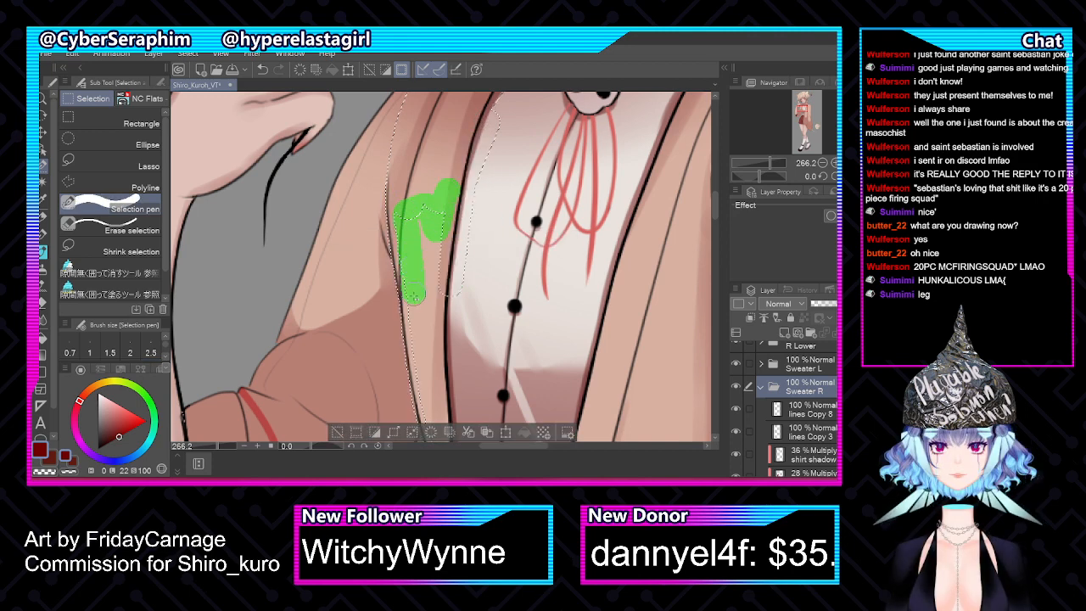
mouse_move(420, 370)
left_mouse_down()
mouse_move(433, 429)
mouse_move(449, 218)
left_mouse_up()
mouse_move(437, 402)
left_mouse_down()
mouse_move(435, 166)
mouse_move(428, 270)
left_mouse_up()
left_click_drag(449, 153, 428, 301)
left_click_drag(441, 199, 340, 437)
mouse_move(390, 399)
left_mouse_down()
mouse_move(390, 139)
mouse_move(291, 244)
mouse_move(233, 428)
left_mouse_up()
Cut the selected front panel out of the Sweater R layers from lines Copy 8 to Layer11 and paste it into a new folder
left_click_drag(715, 253, 716, 204)
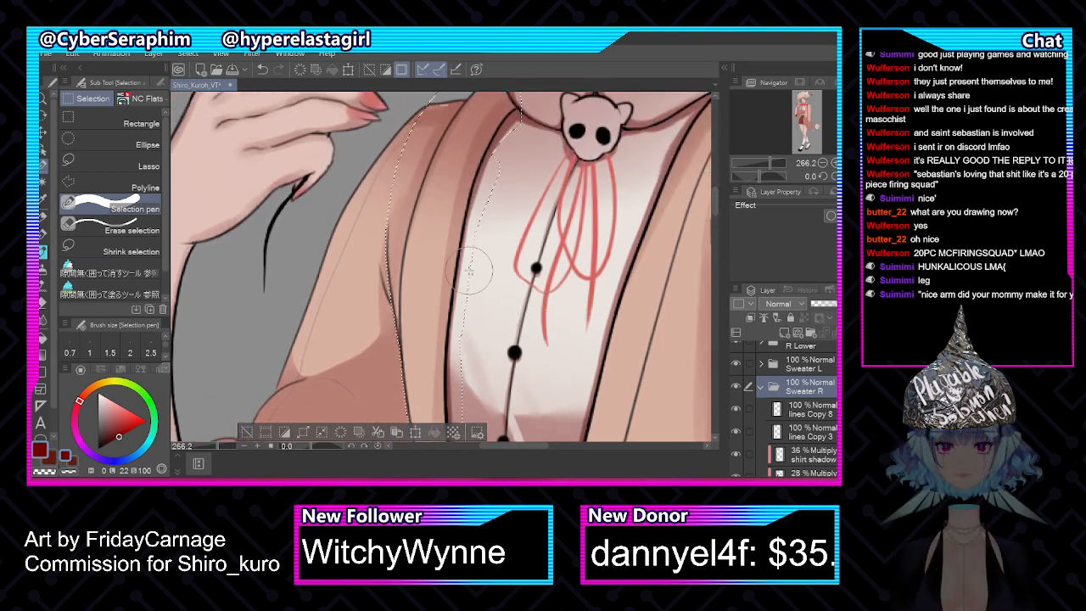
scroll(555, 260, "down", 4)
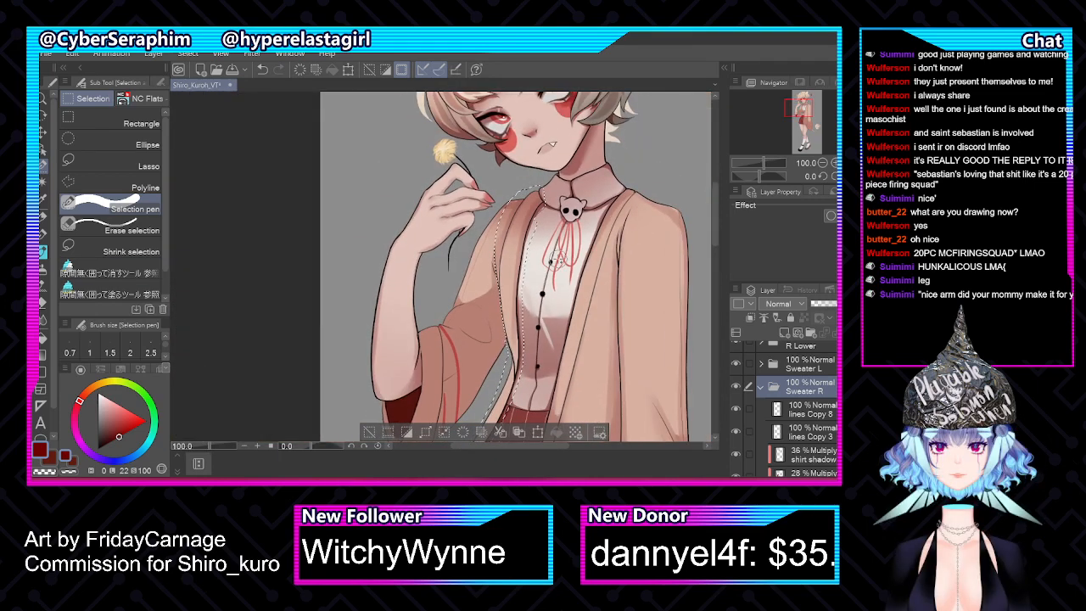
scroll(785, 408, "down", 5)
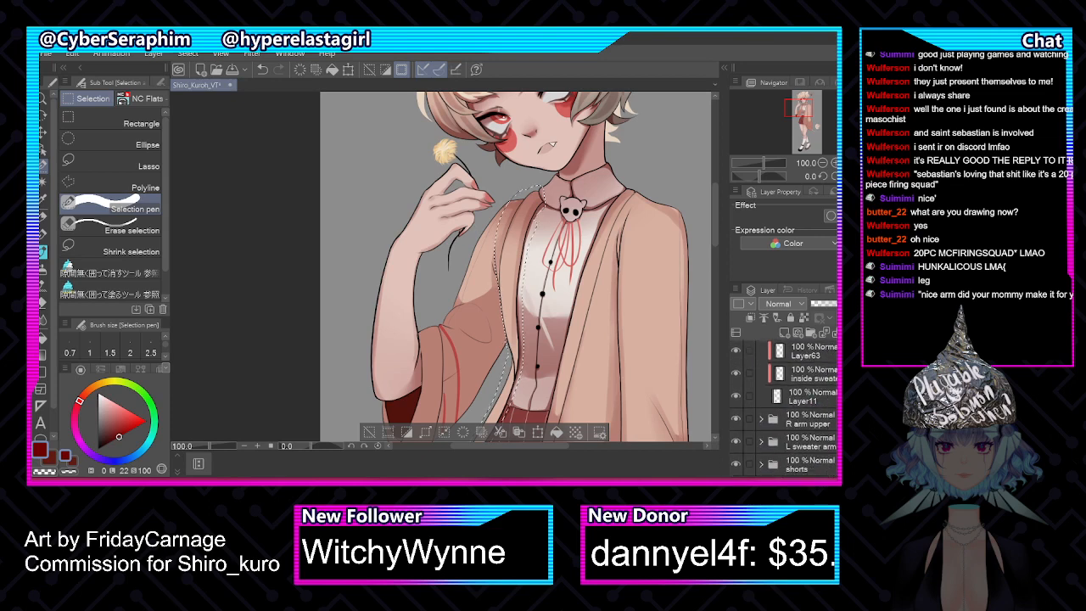
left_click(802, 415, "shift")
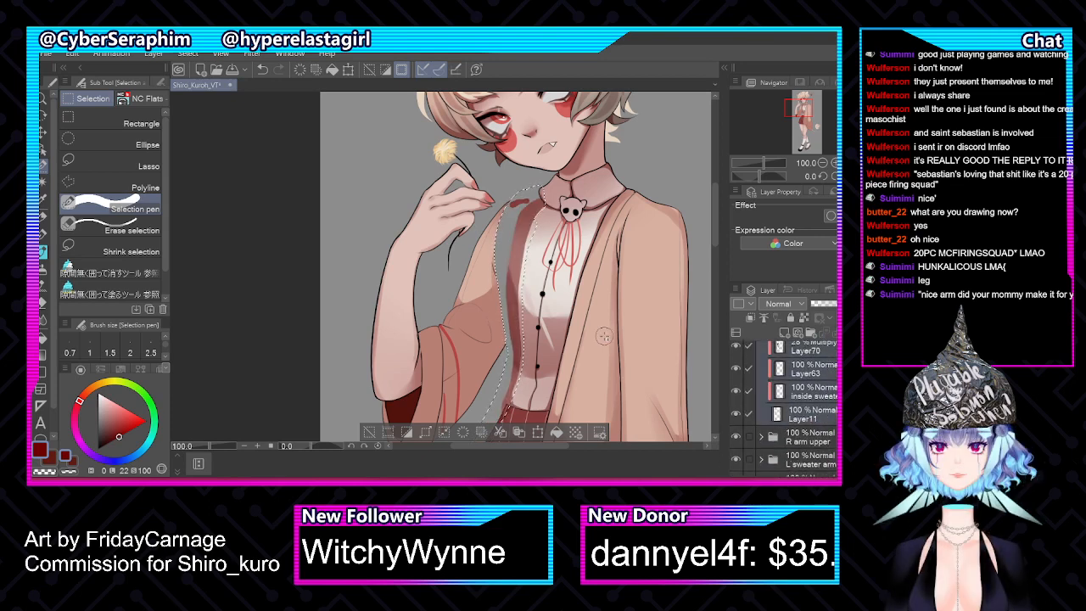
scroll(785, 399, "up", 4)
key("ctrl+g")
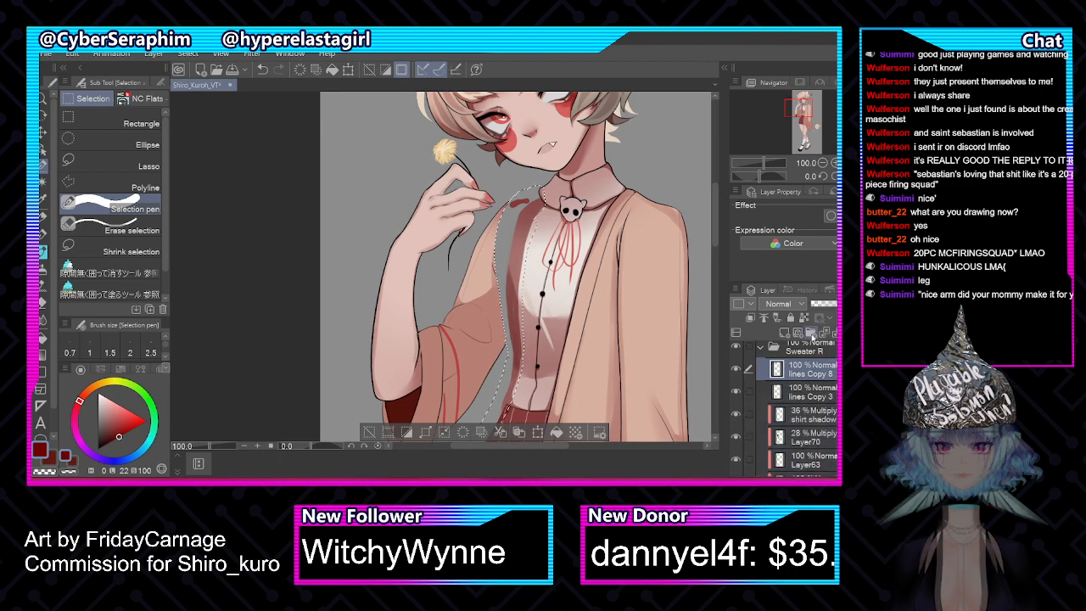
left_click(820, 389)
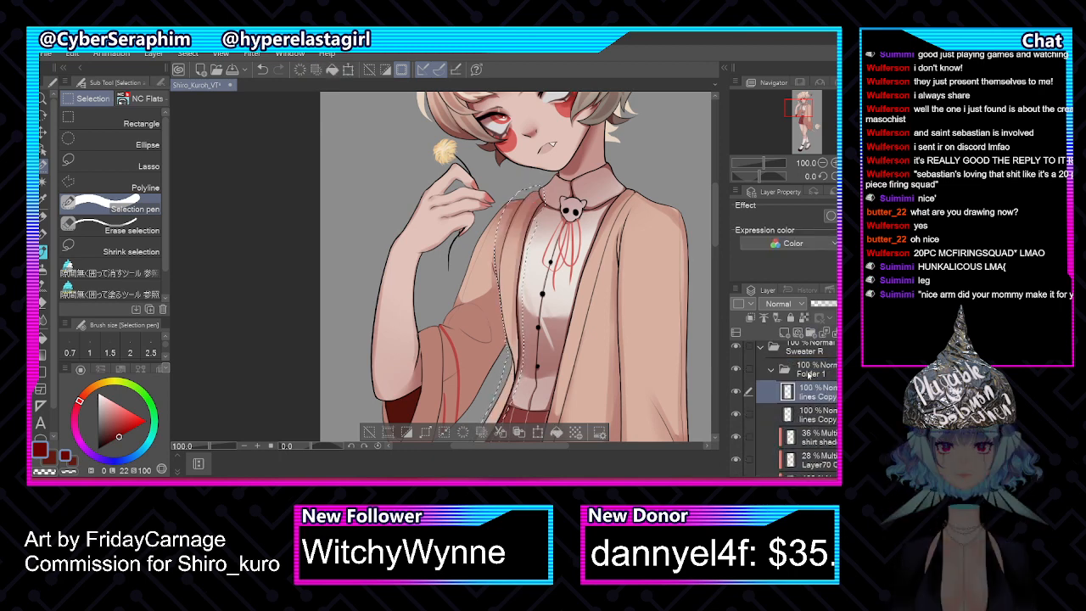
Rename the front panel's new folder with a name beginning "Sweater R" and collapse it
left_click(810, 371)
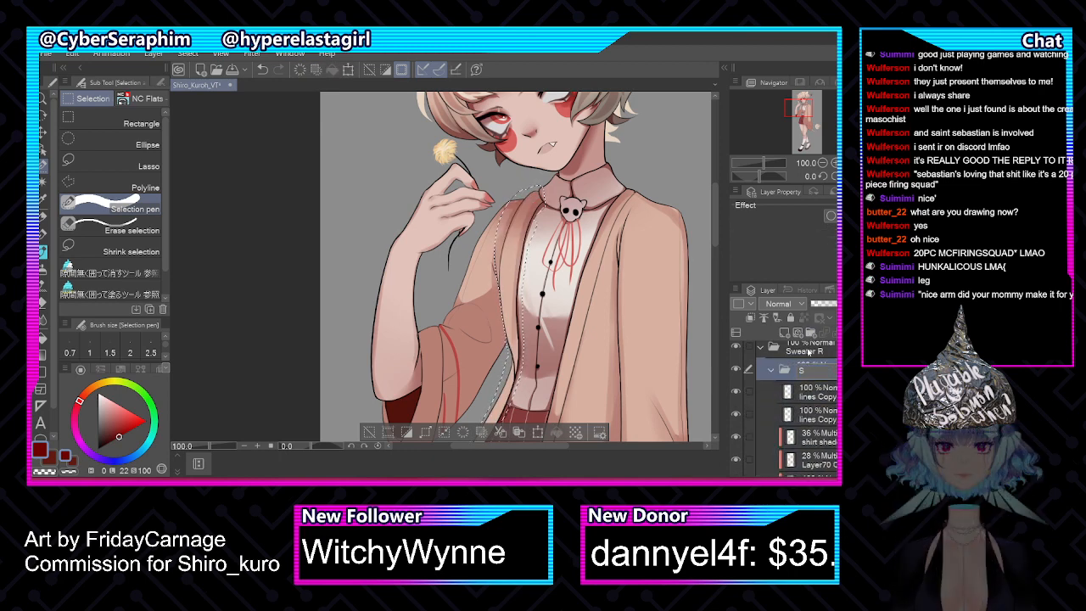
type("Sweater R")
key("Return")
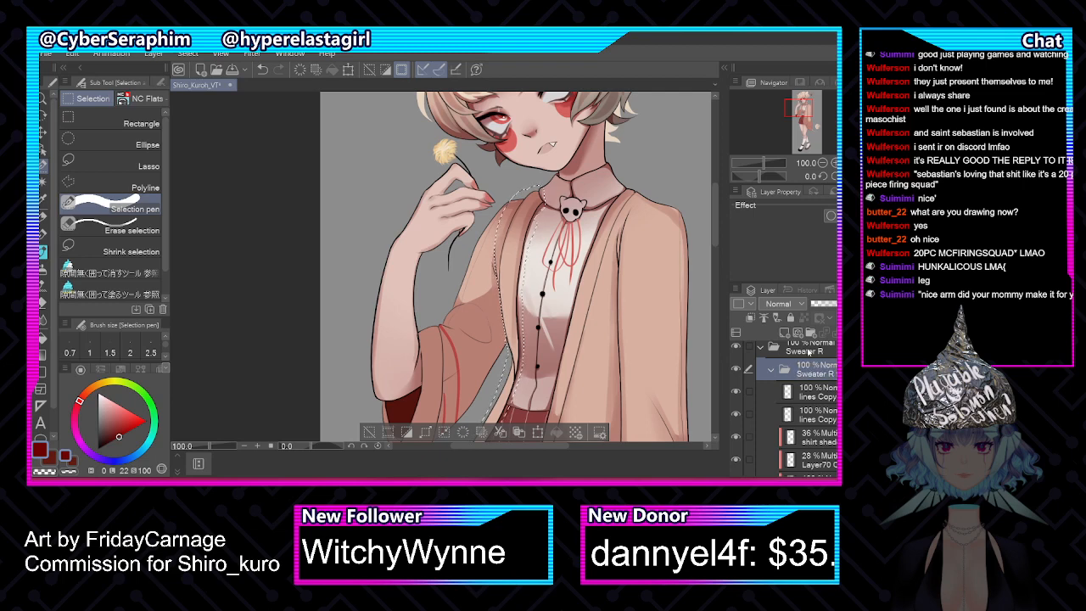
left_click(771, 369)
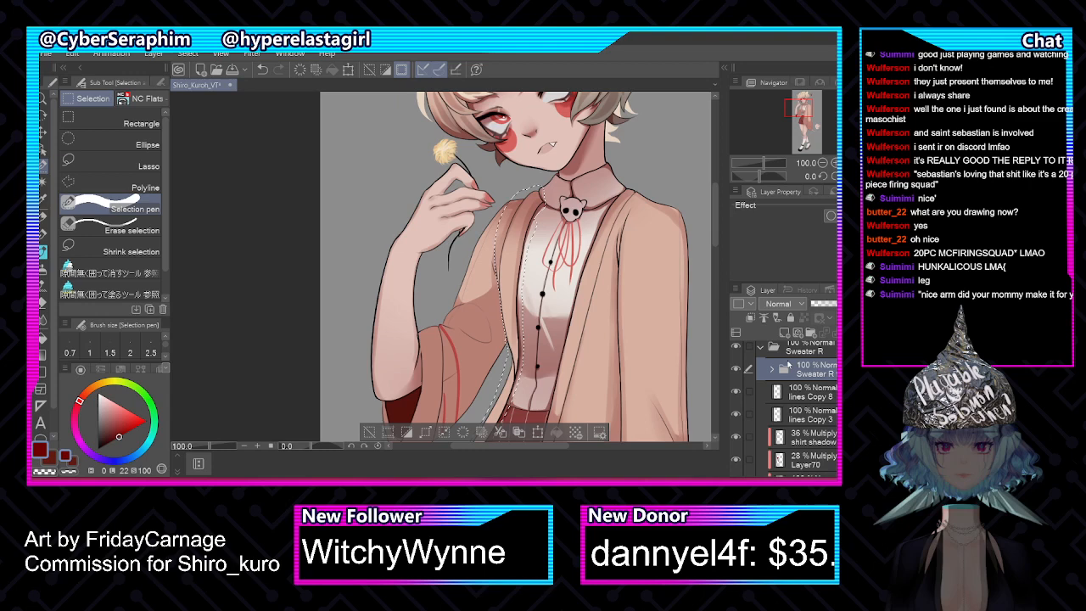
Create another folder inside Sweater R above lines Copy 8 and give it a name beginning "Sweater r a"
left_click(824, 393)
key("ctrl+g")
double_click(813, 395)
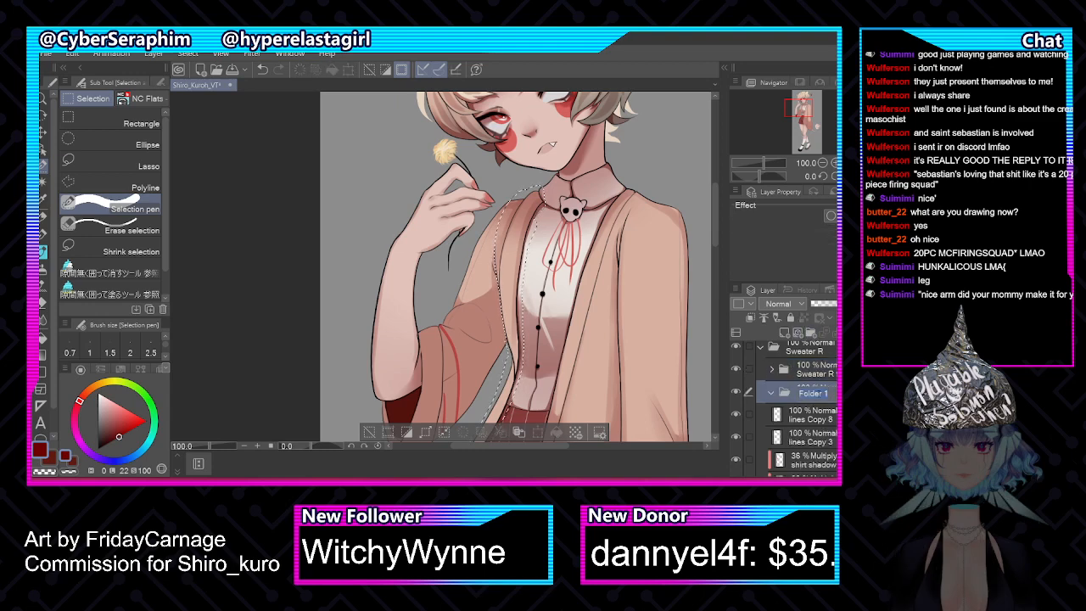
type("Sweater r")
key("Escape")
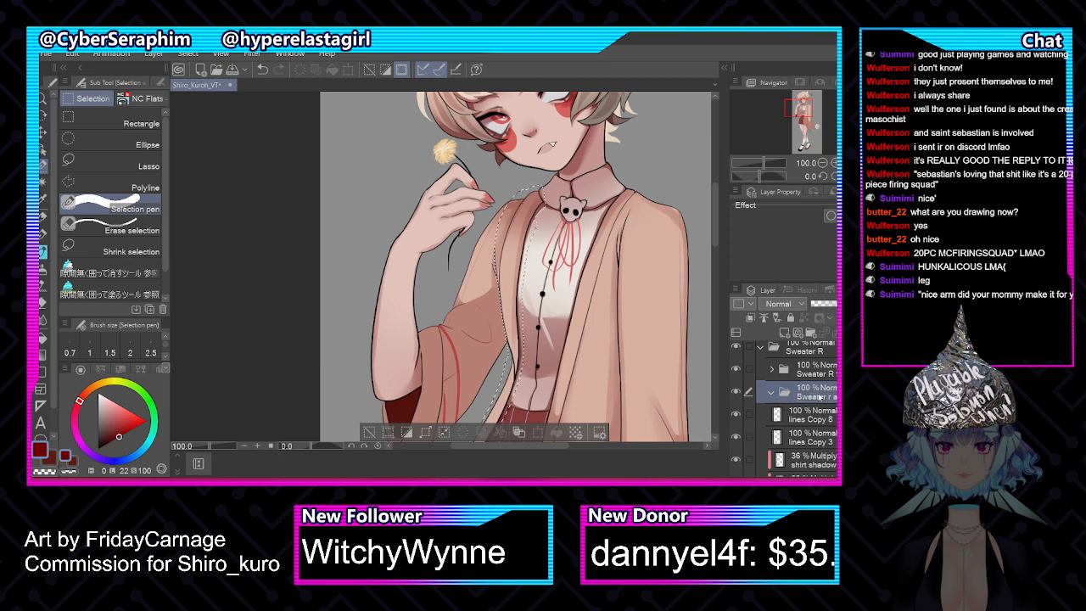
Move the remaining sweater layers from lines Copy 8 to Layer11 into the second new folder within Sweater R
left_click(816, 414)
scroll(817, 399, "down", 5)
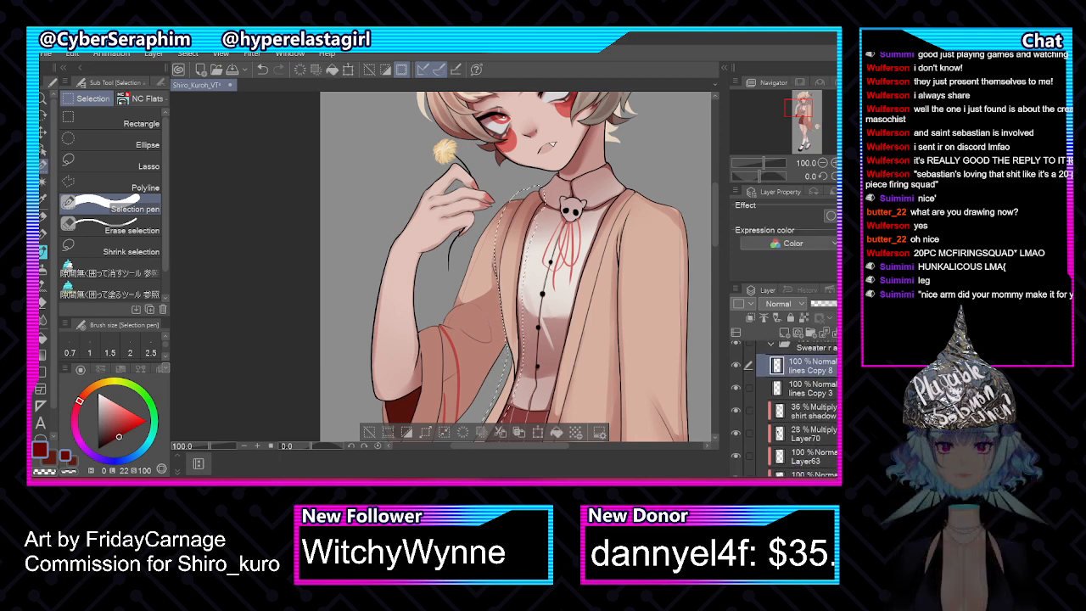
left_click(810, 414, "shift")
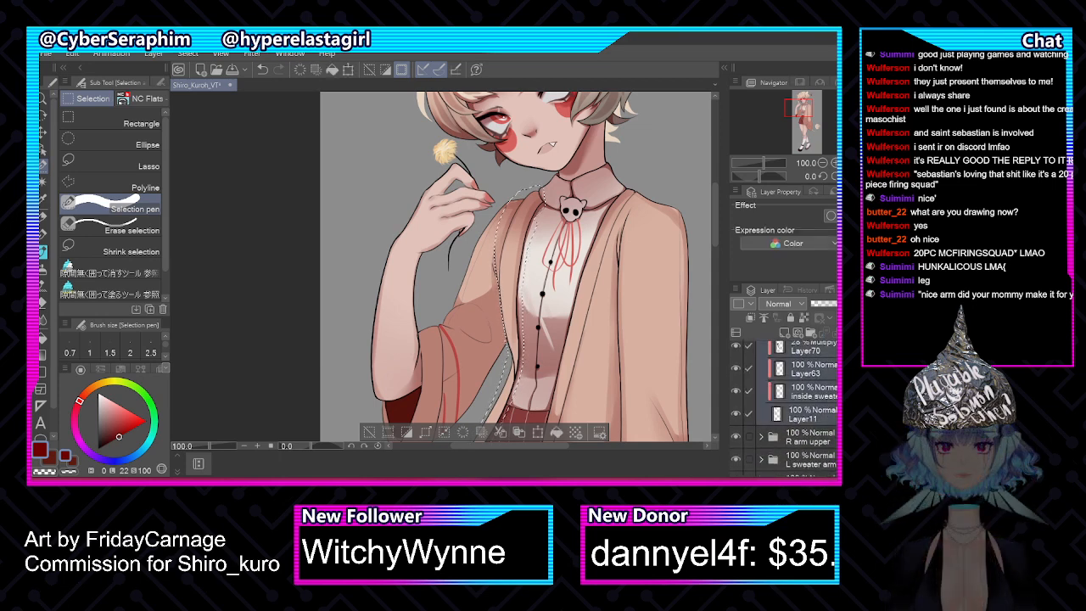
scroll(816, 399, "up", 5)
left_click_drag(834, 433, 835, 406)
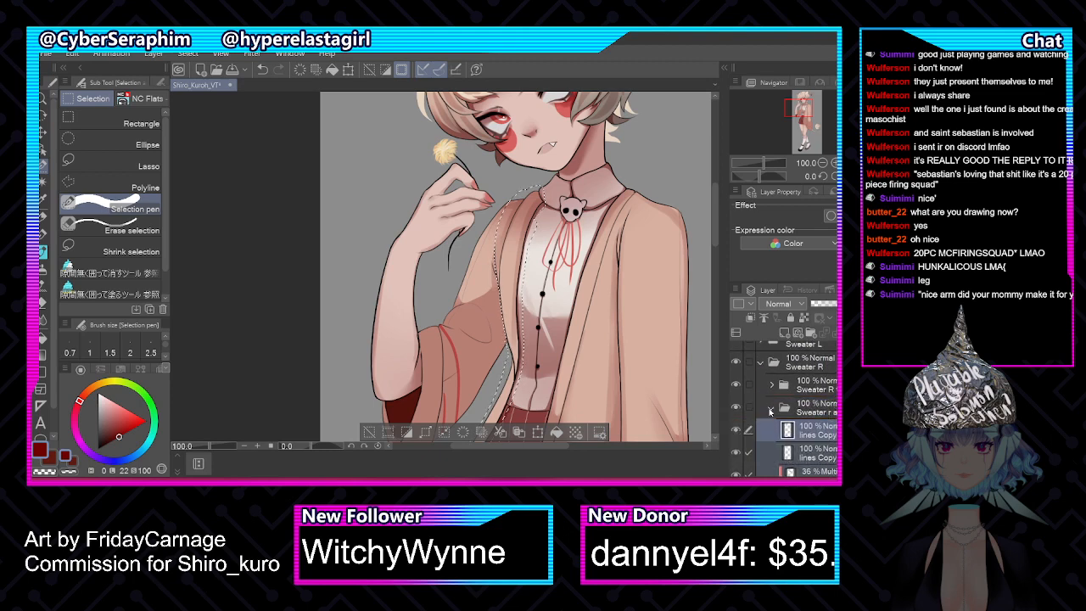
Collapse the Sweater R subfolder beginning "Sweater r a", clear the selection and hide that folder
left_click(770, 411)
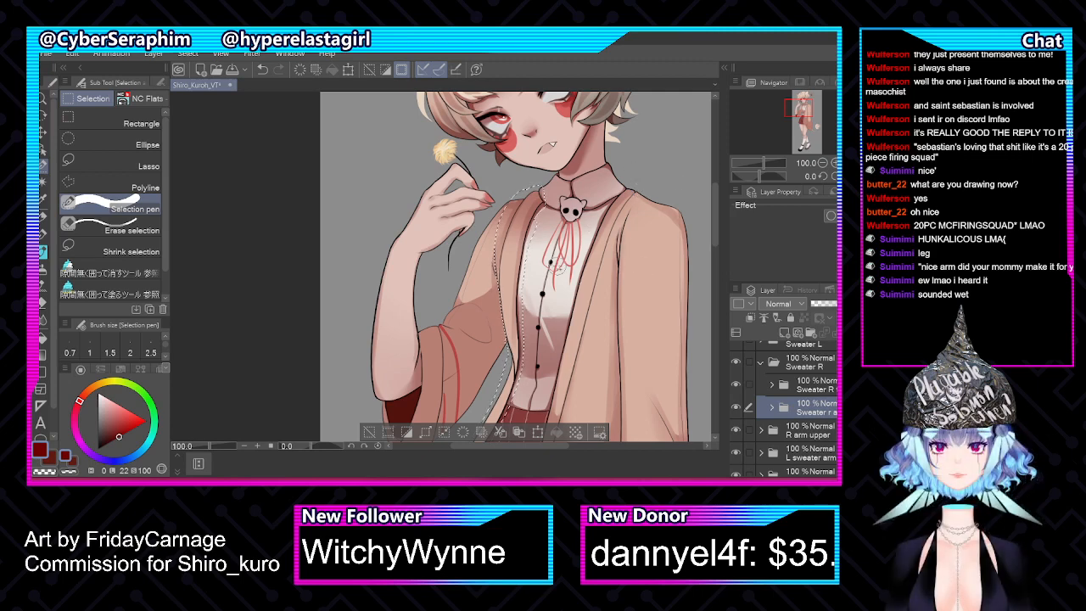
scroll(575, 256, "up", 1)
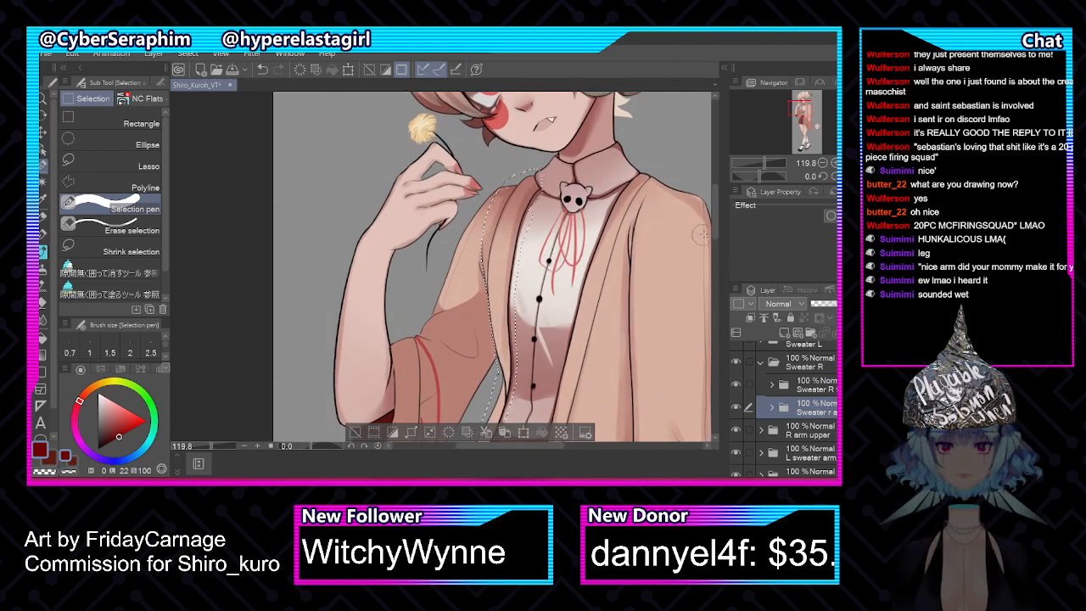
left_click_drag(712, 200, 709, 211)
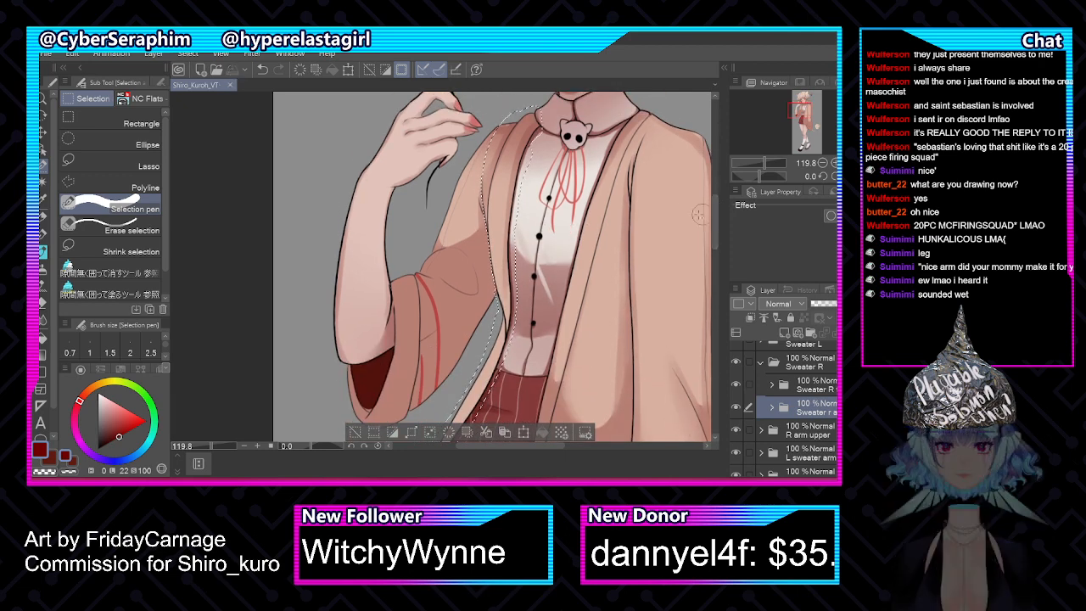
key("ctrl+d")
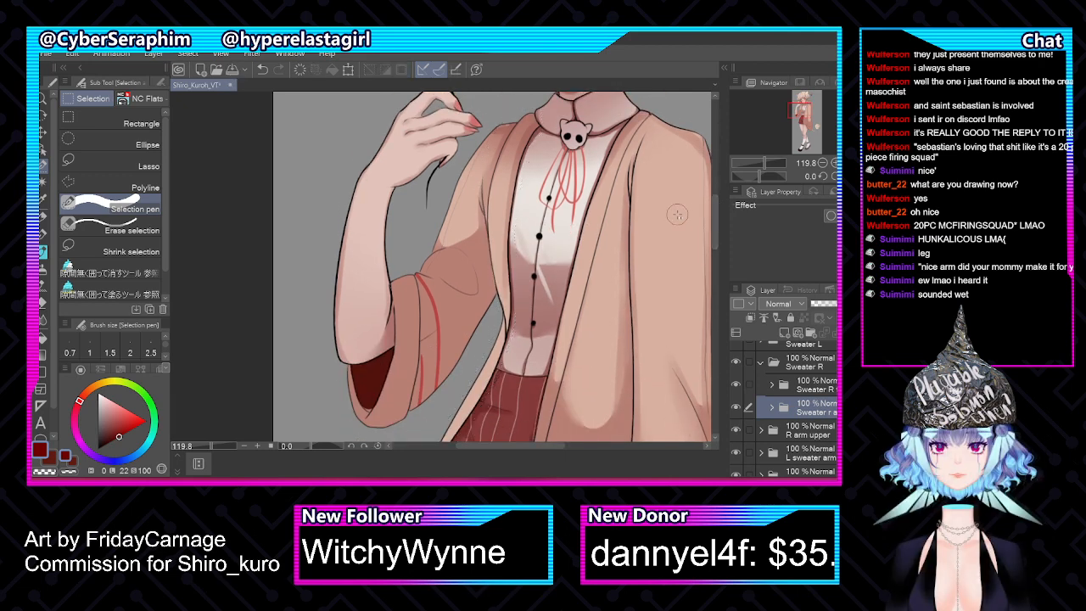
left_click(737, 408)
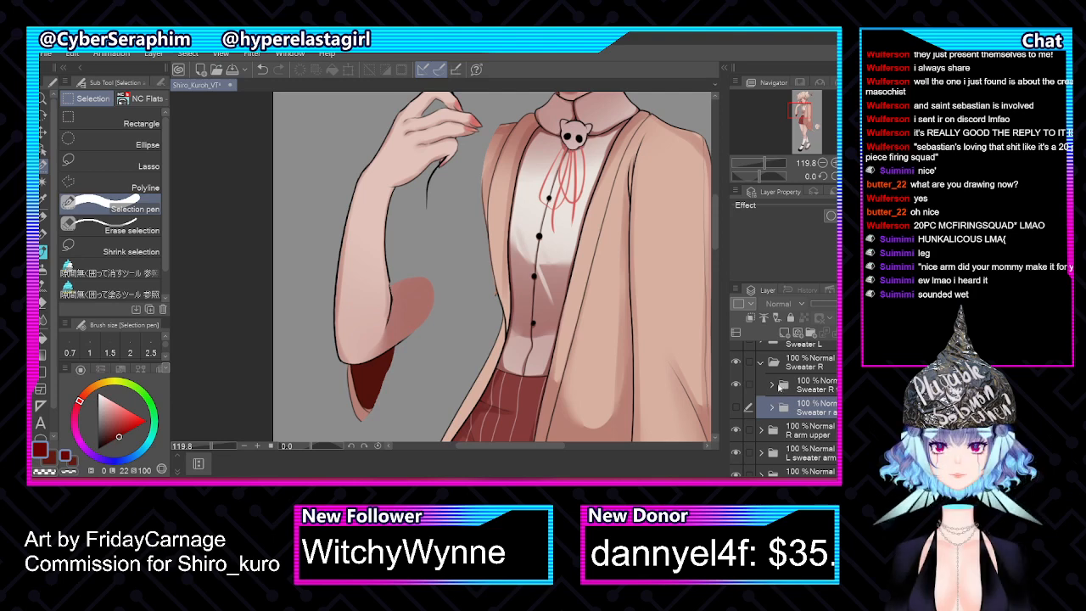
Select the Layer11 copy in the front panel's folder, ready a watercolor brush with transparent colour and flip the canvas view horizontally
left_click(773, 386)
scroll(789, 392, "down", 4)
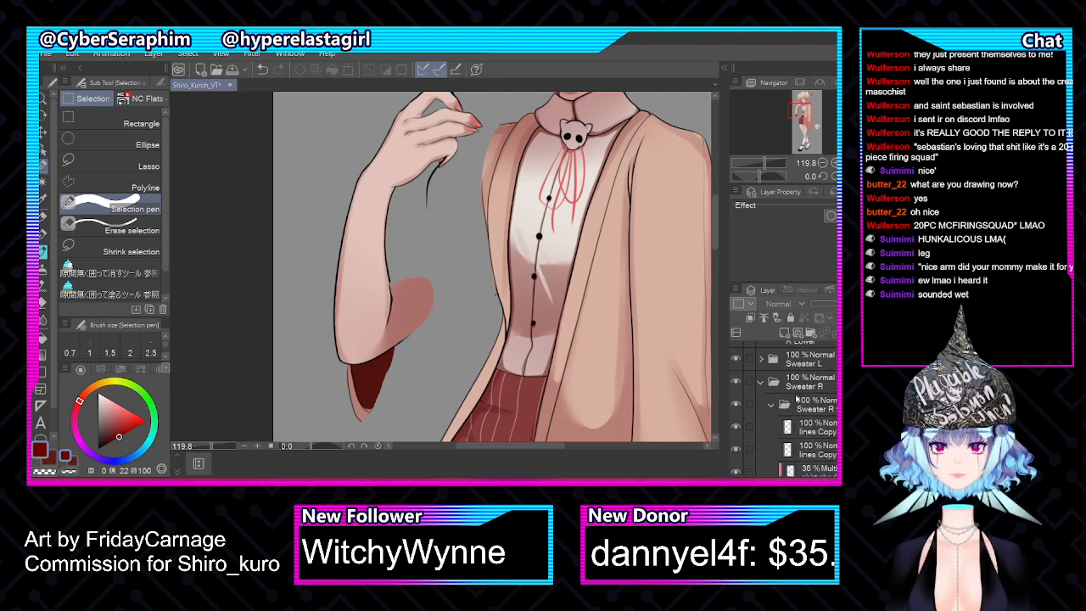
scroll(804, 396, "up", 1)
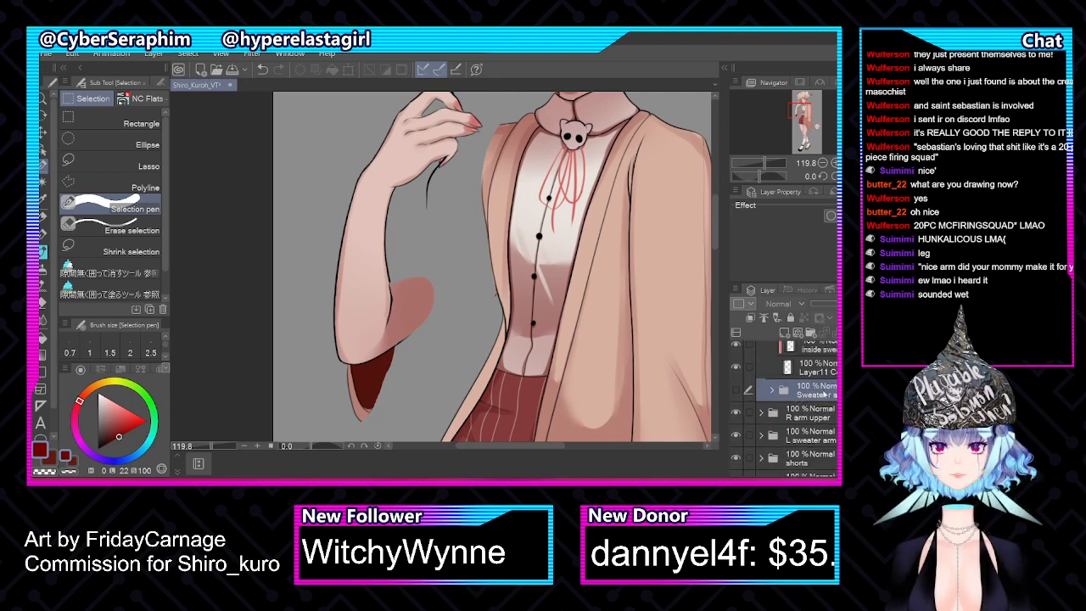
left_click(823, 369)
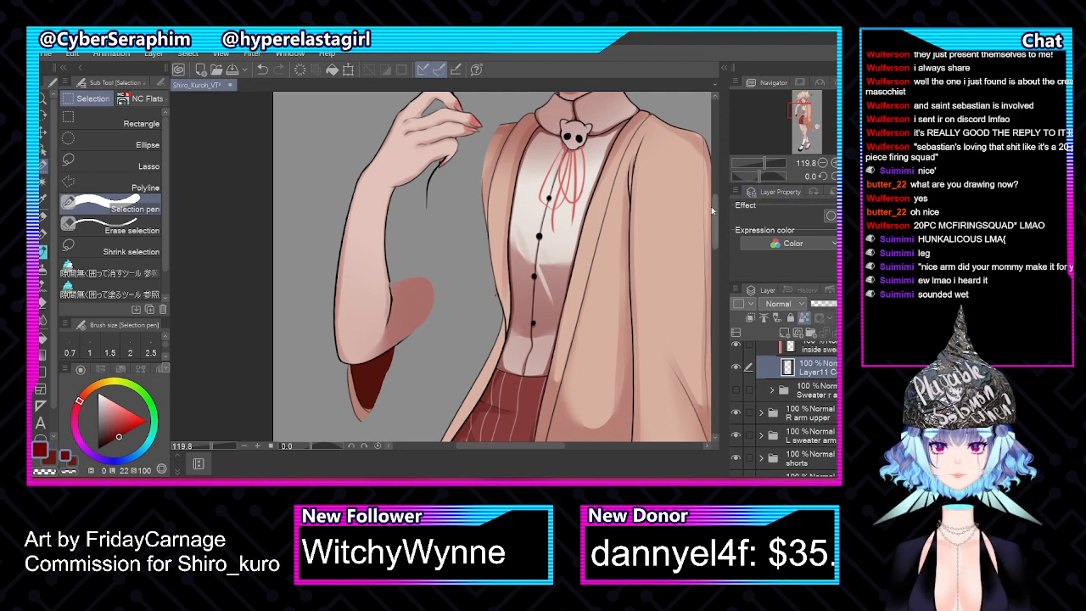
scroll(711, 207, "down", 5)
scroll(704, 216, "up", 3)
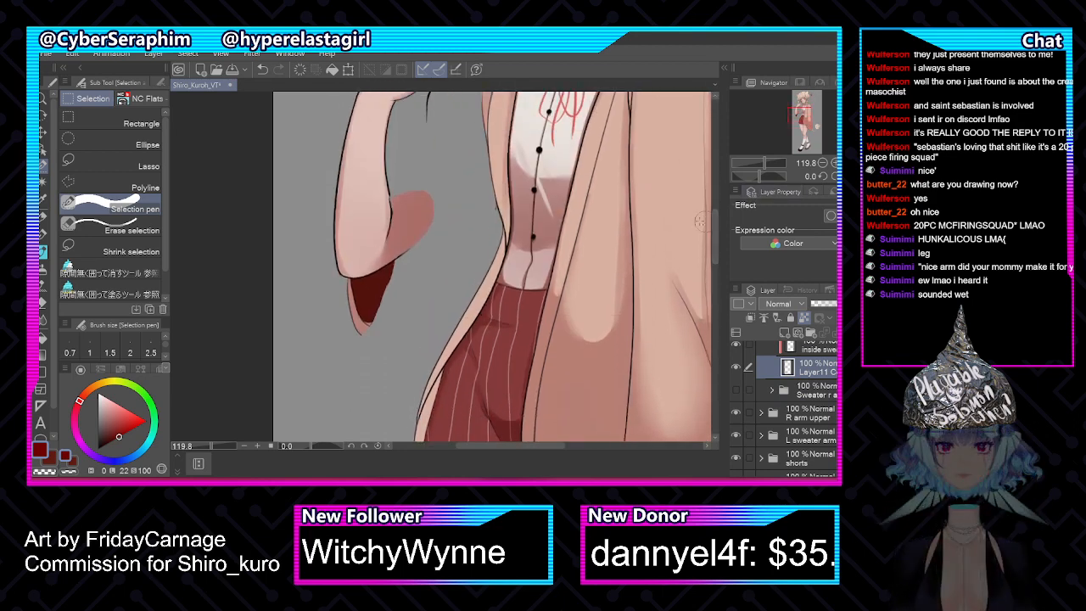
scroll(497, 185, "up", 4)
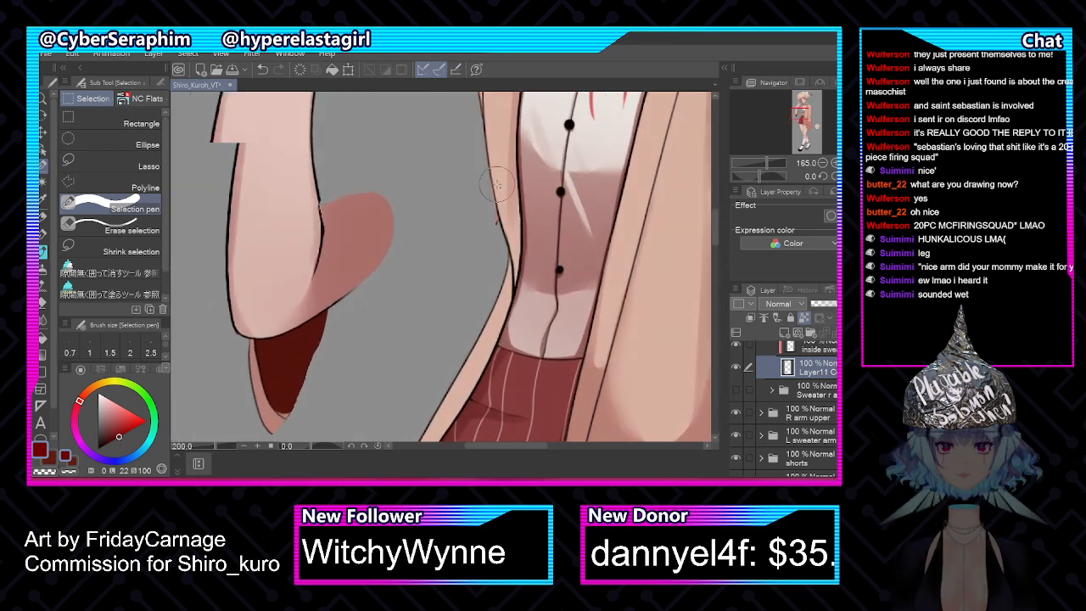
scroll(497, 185, "up", 1)
left_click(70, 472)
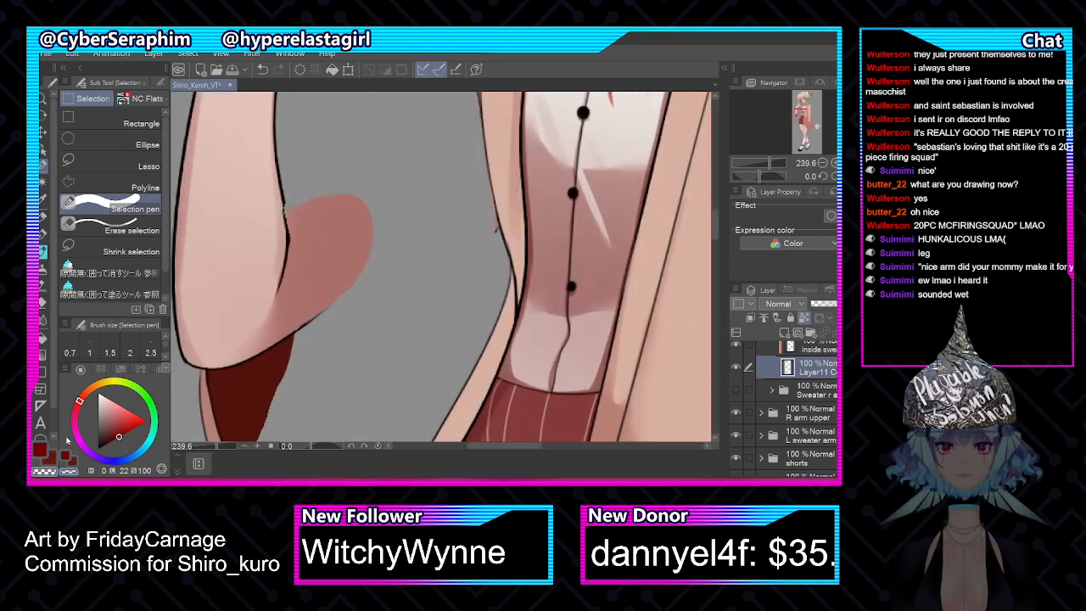
left_click(45, 255)
key("h")
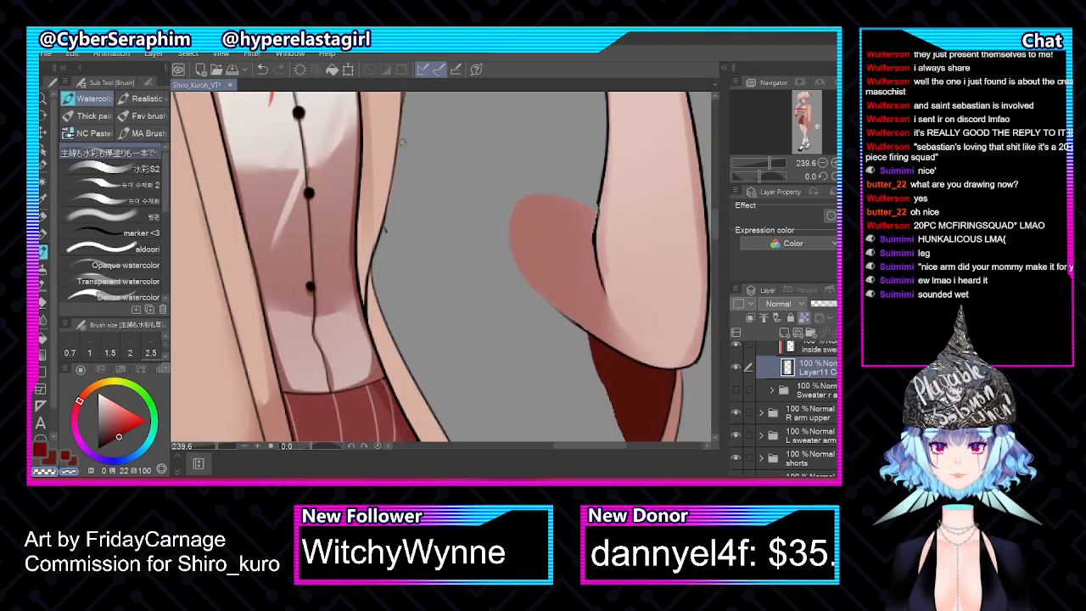
Merge the two lines Copy layers in the front panel's folder into one layer
scroll(785, 407, "up", 3)
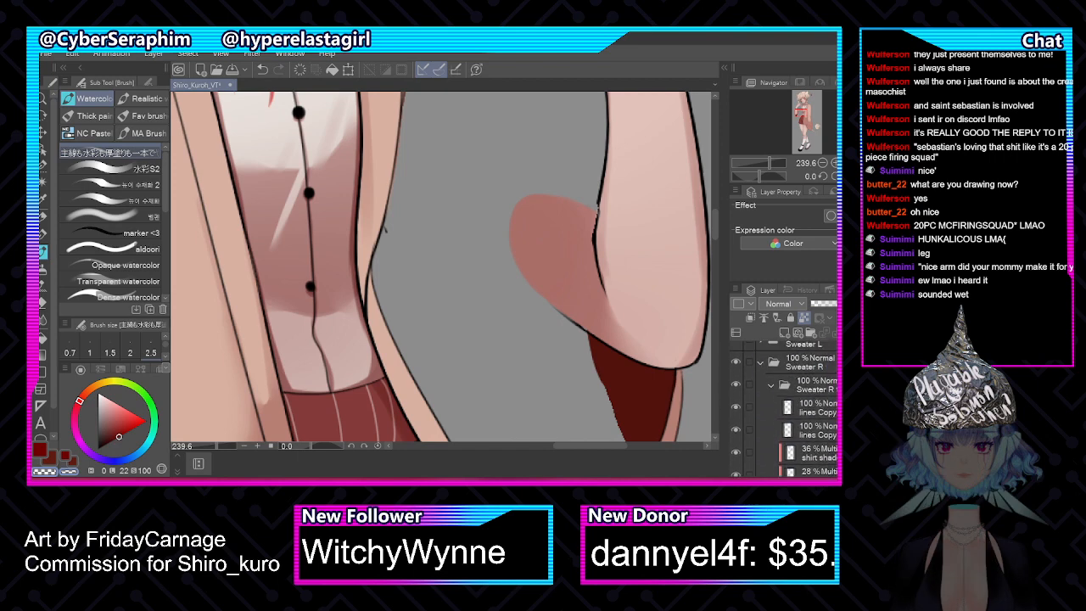
left_click(806, 407)
left_click(747, 430)
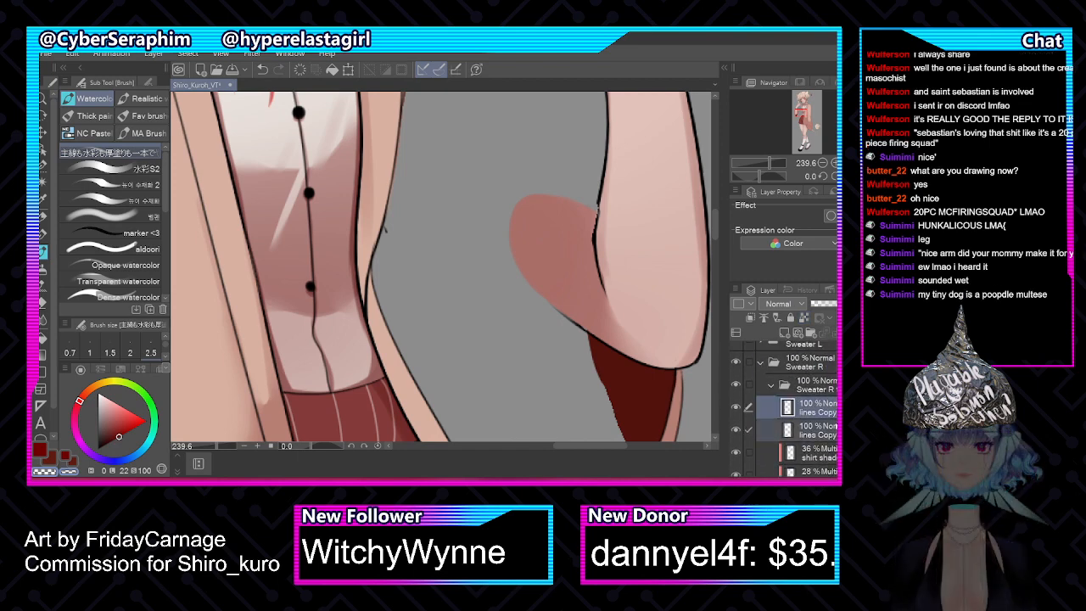
right_click(827, 416)
left_click(835, 363)
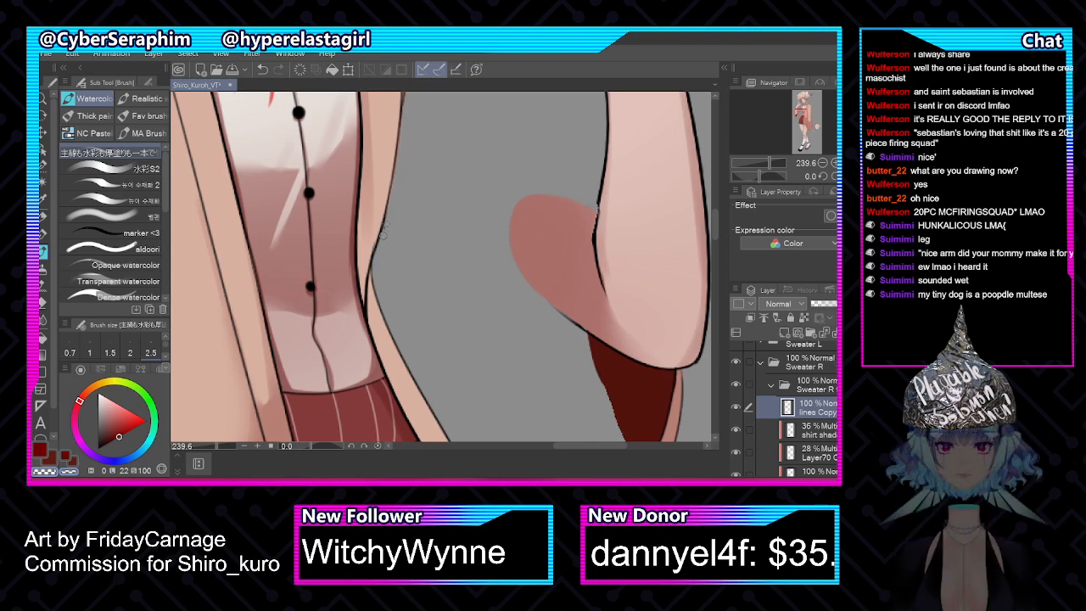
Clean up the front panel's outer edge on its Layer11 copy with the transparent brush
scroll(784, 407, "down", 1)
scroll(784, 408, "down", 3)
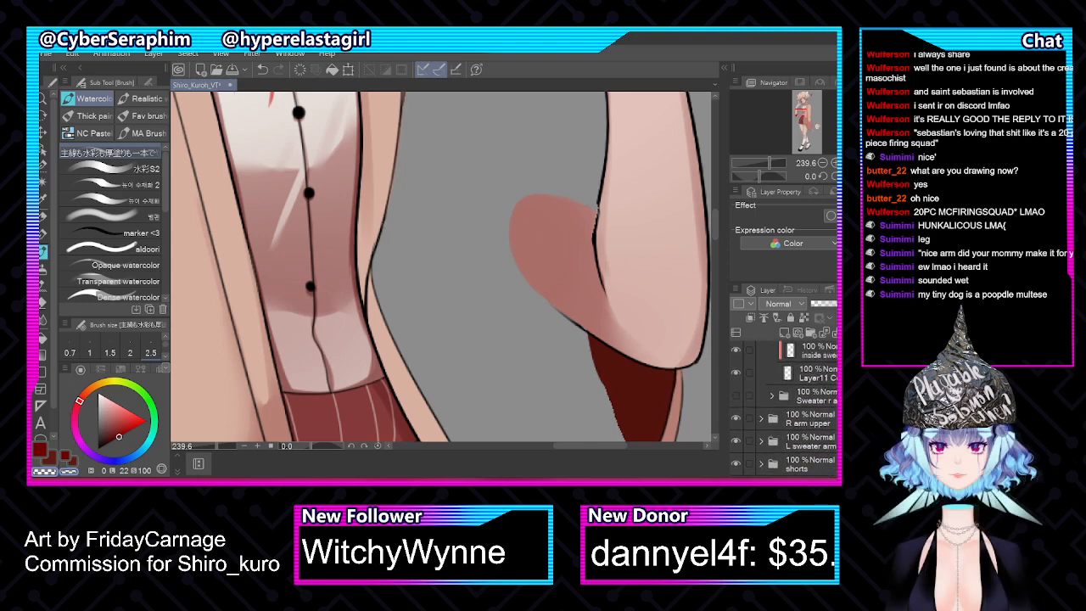
left_click(797, 372)
scroll(696, 229, "up", 5)
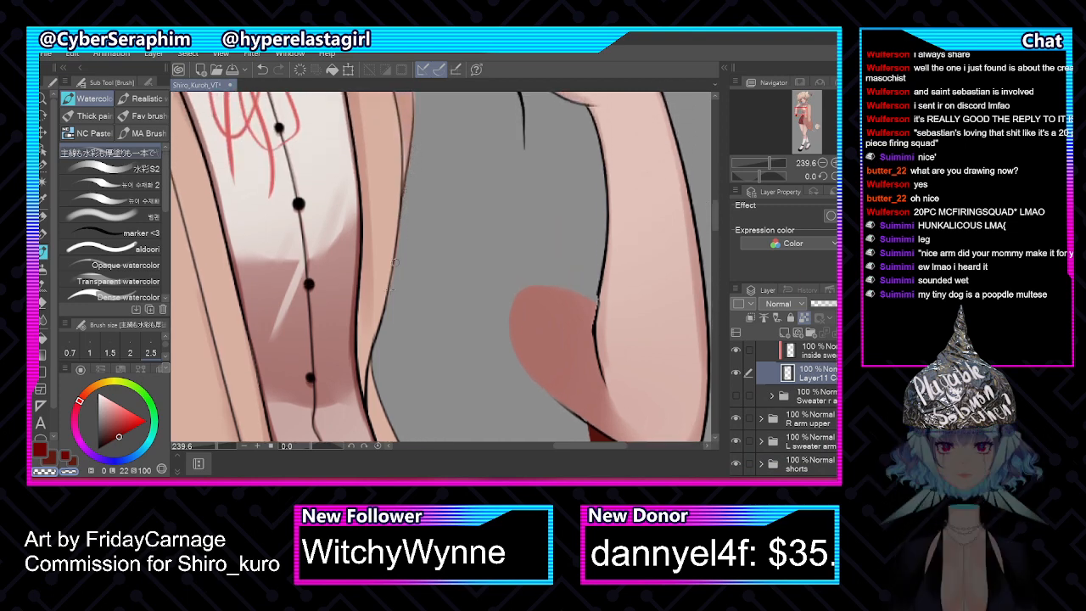
left_click_drag(714, 220, 716, 205)
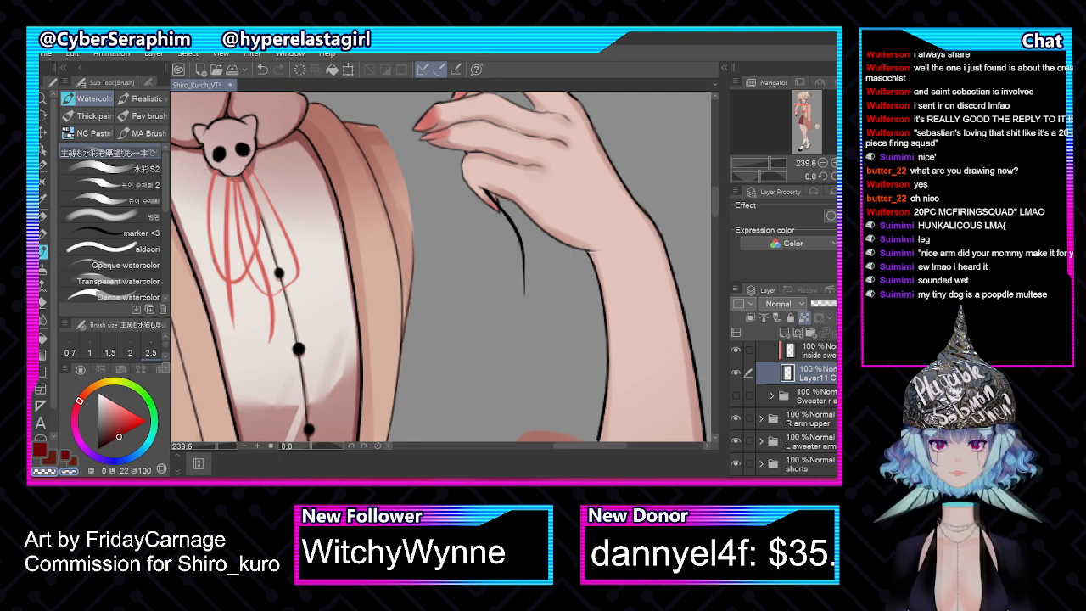
Examine how the shirt shade layer affects the front panel's shoulder and outer edge
scroll(785, 399, "up", 3)
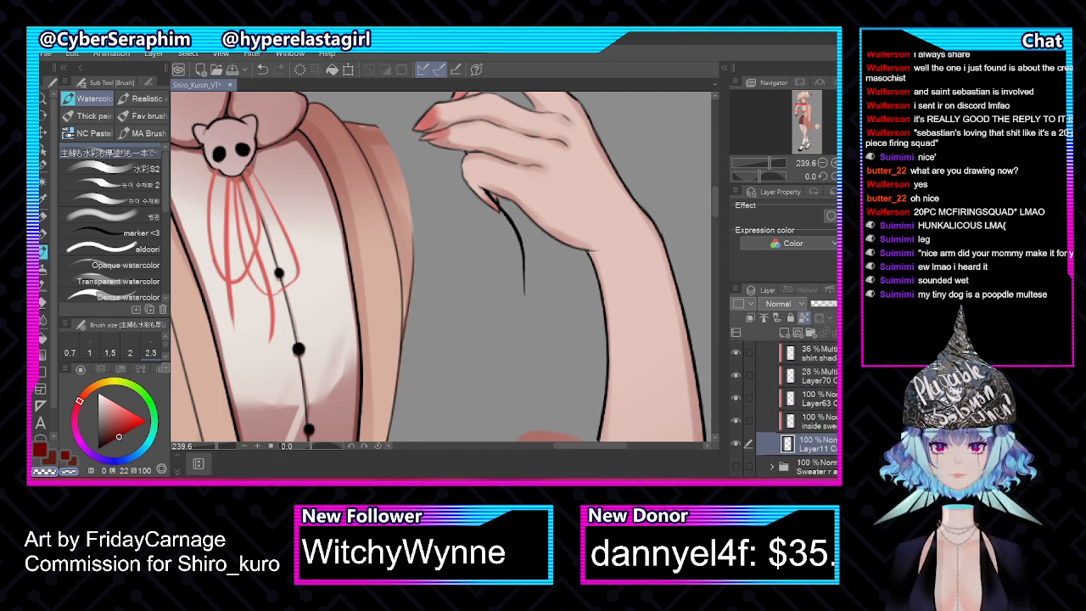
scroll(745, 411, "up", 3)
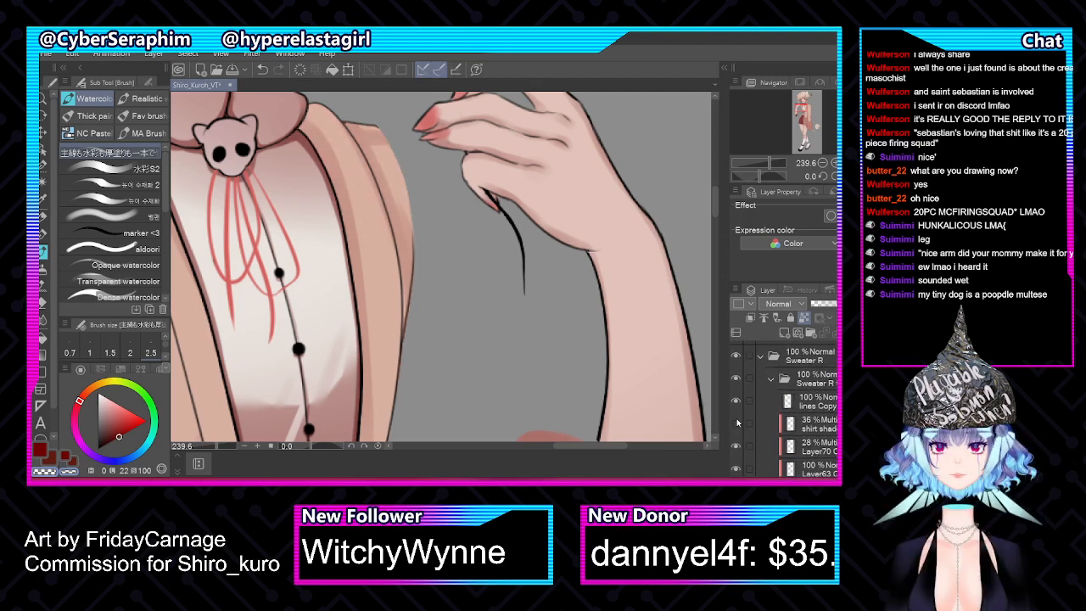
left_click(813, 424)
key("x")
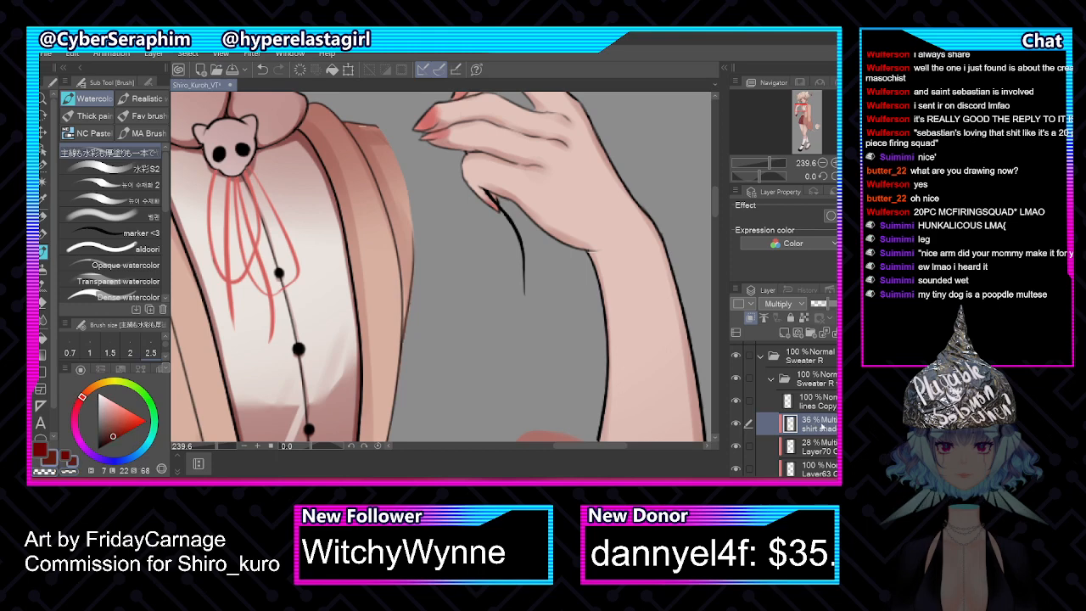
key("x")
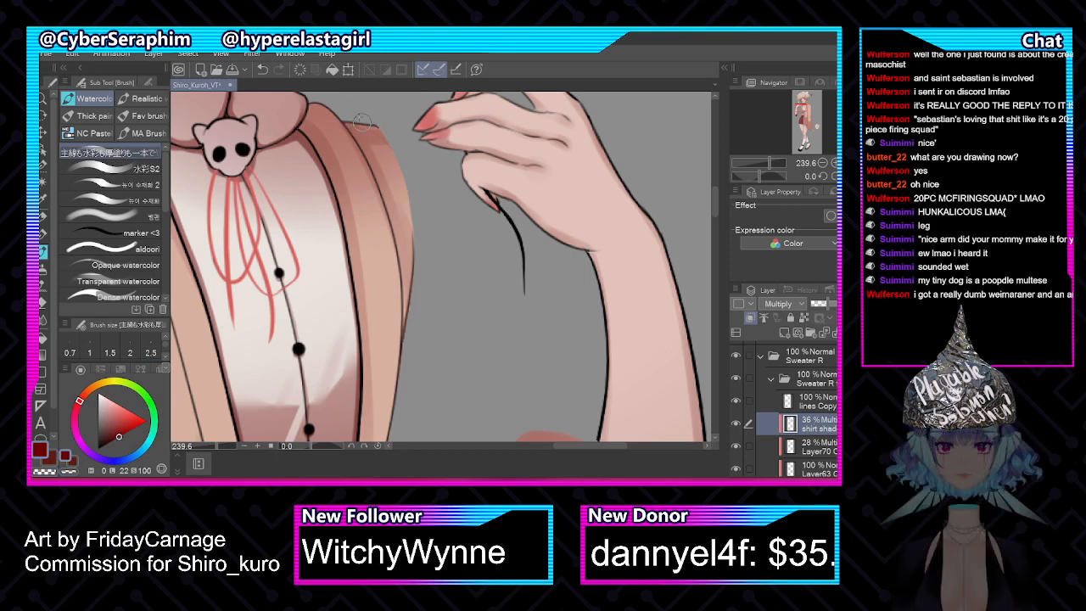
key("bracketleft")
scroll(785, 399, "down", 2)
Touch up the front panel's outer edge on the Layer11 copy with a transparent brush at size 1.5
left_click(806, 402)
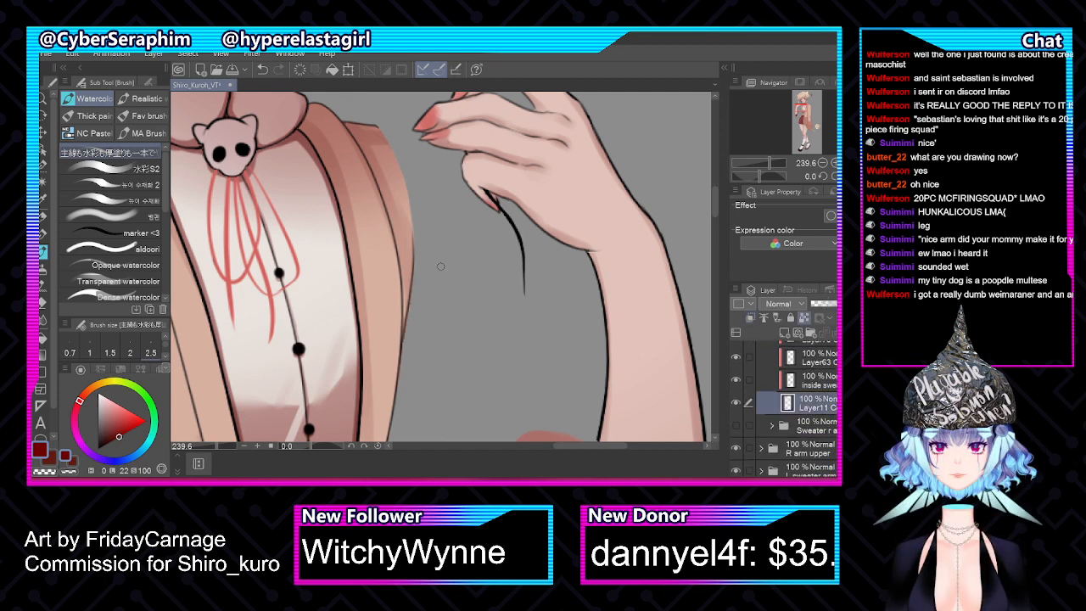
left_click(75, 474)
key("bracketleft")
key("bracketright")
key("bracketleft")
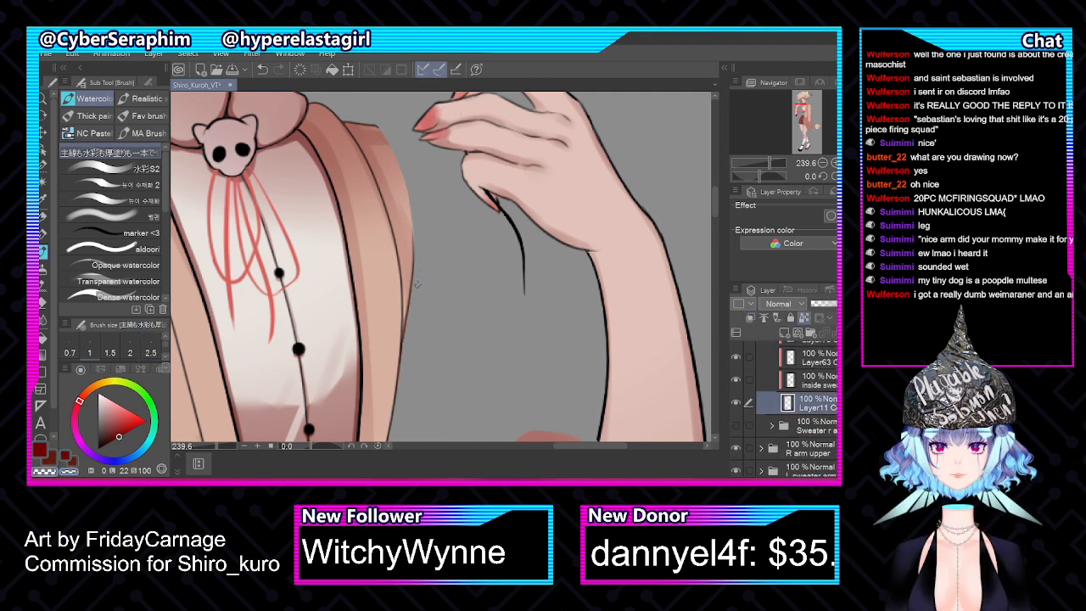
key("bracketright")
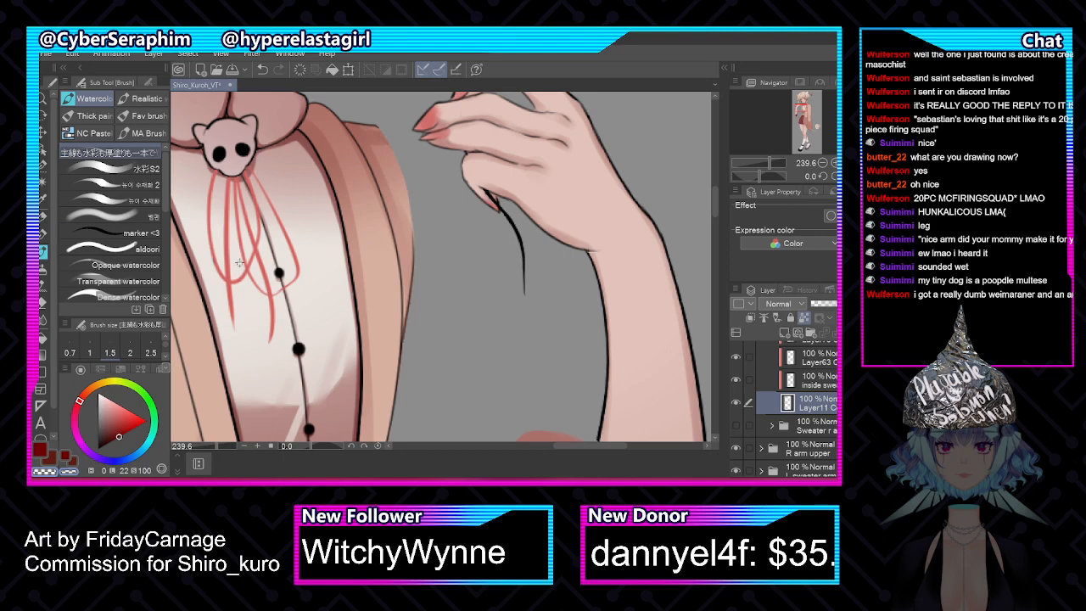
Show the sleeve's "Sweater r a" folder again and set the collapsed front panel folder's opacity to 40%
scroll(535, 244, "down", 5)
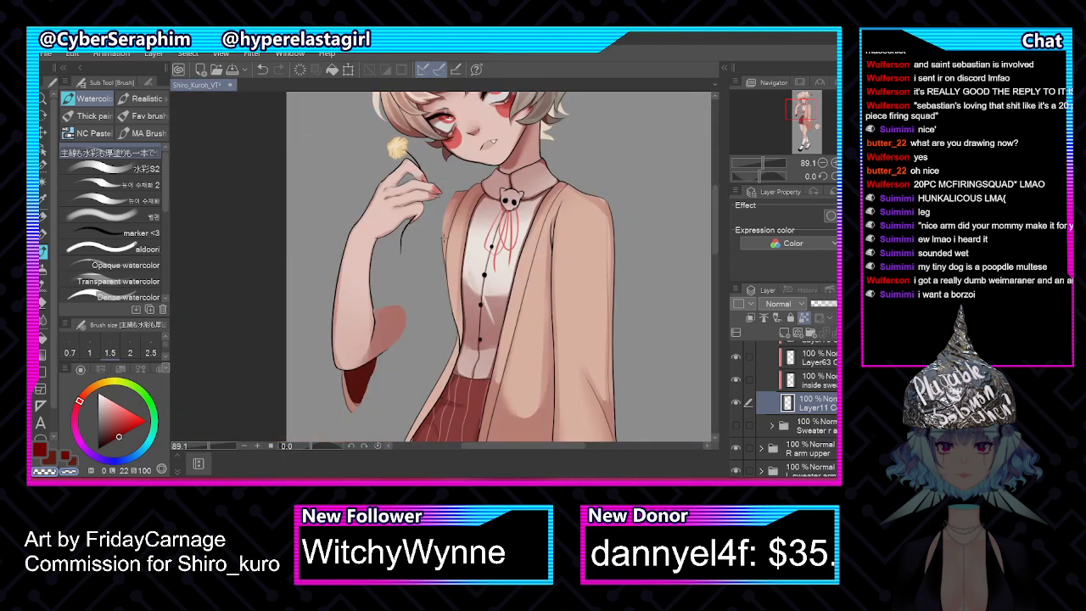
scroll(785, 408, "up", 4)
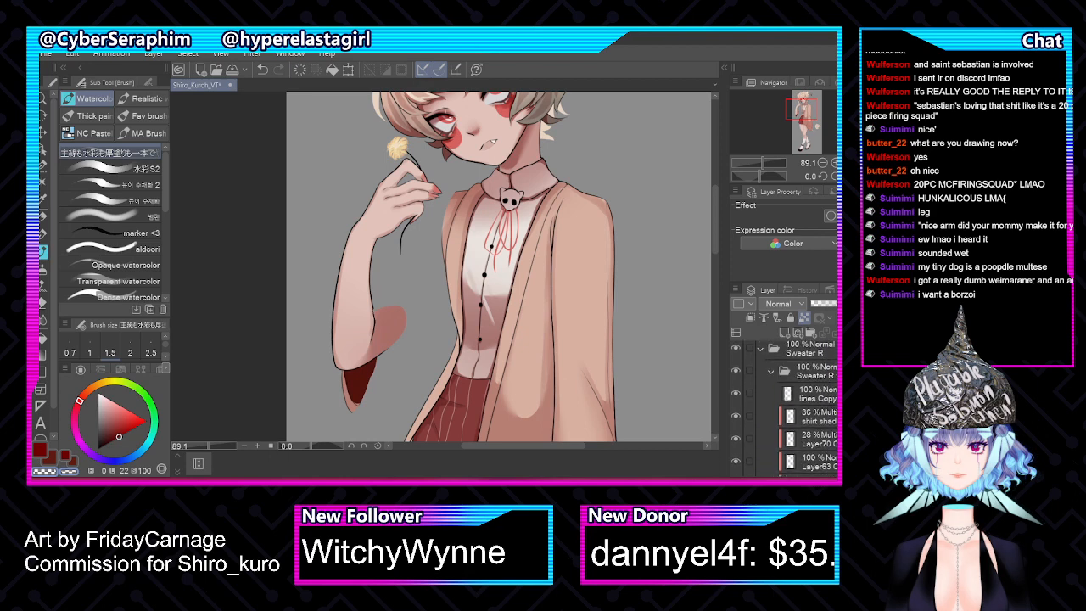
scroll(785, 407, "down", 1)
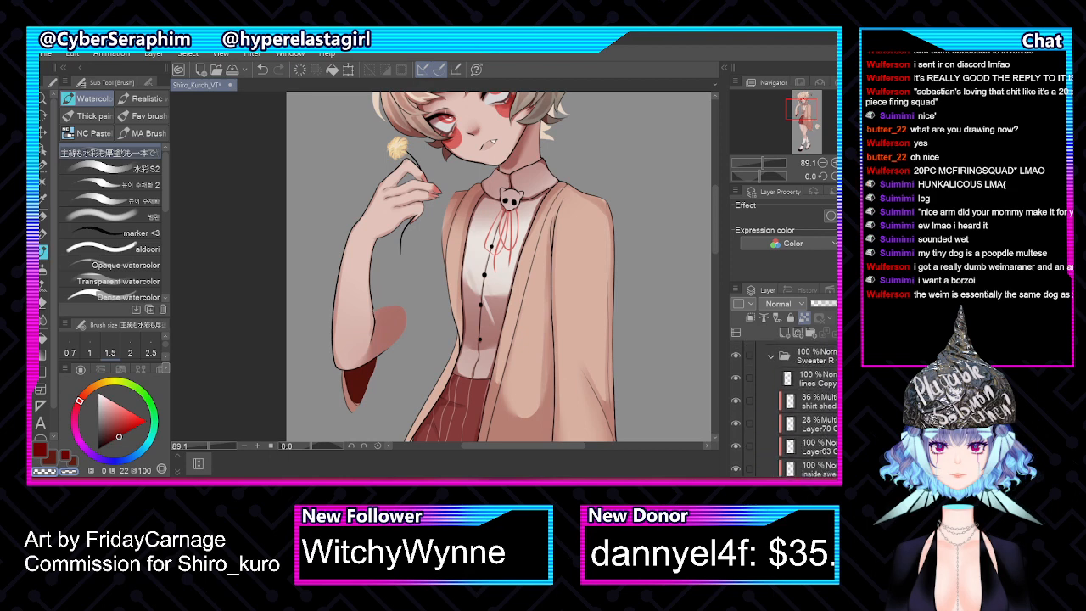
left_click(771, 357)
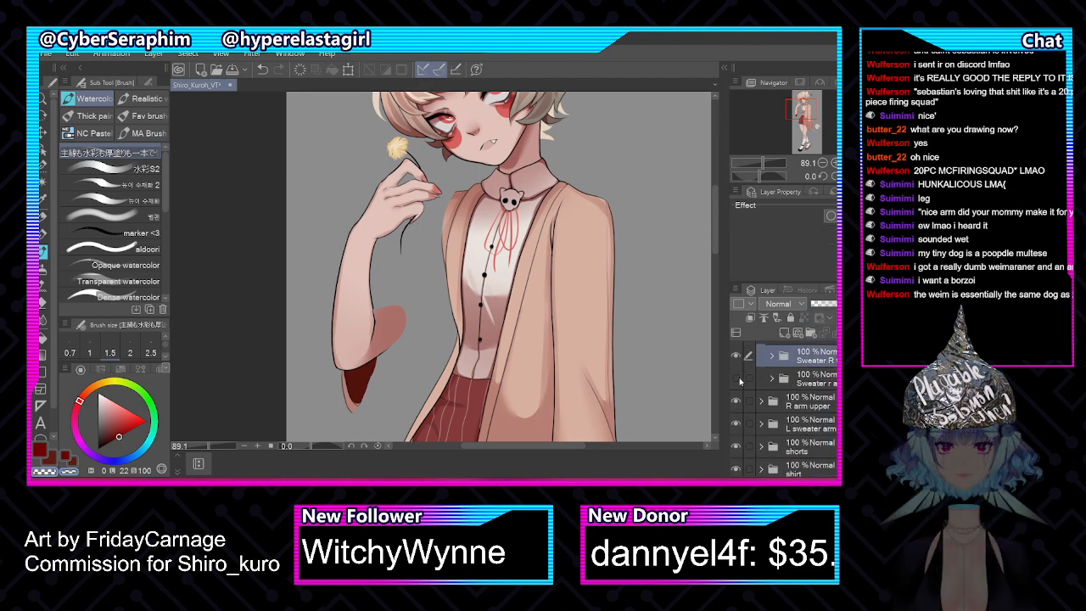
left_click(737, 379)
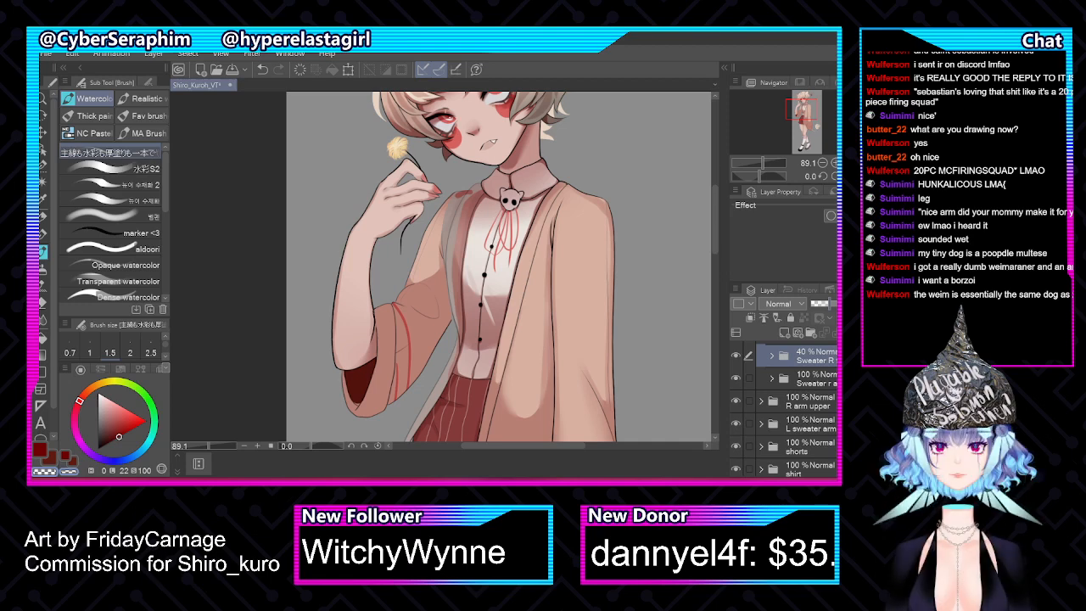
Select the sweater inside layer with the Hard eraser and collapse the Sweater Back folder
scroll(736, 371, "down", 5)
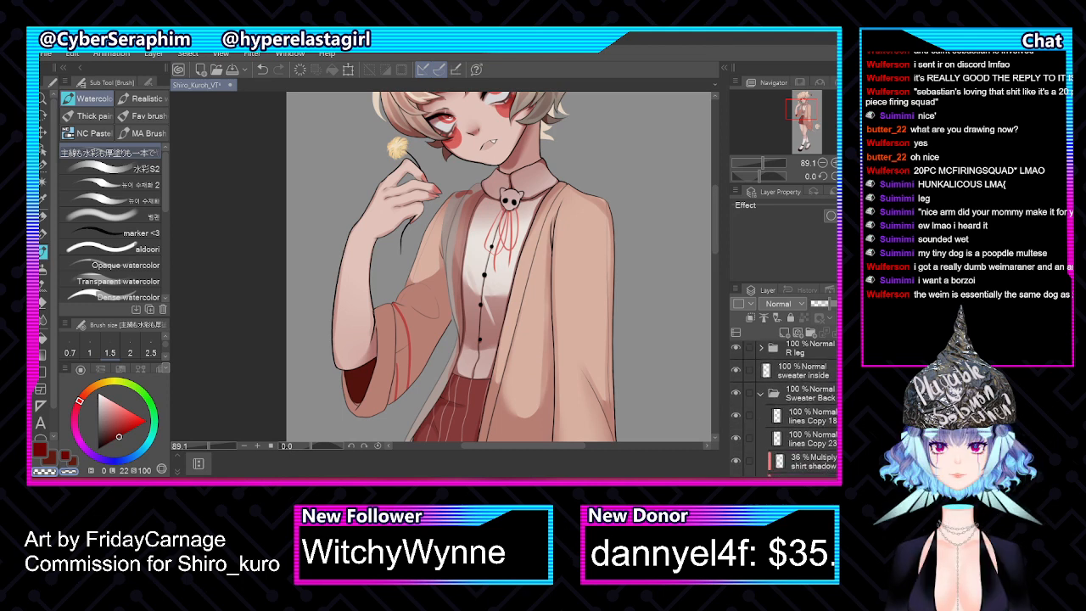
left_click(735, 370)
left_click(820, 367)
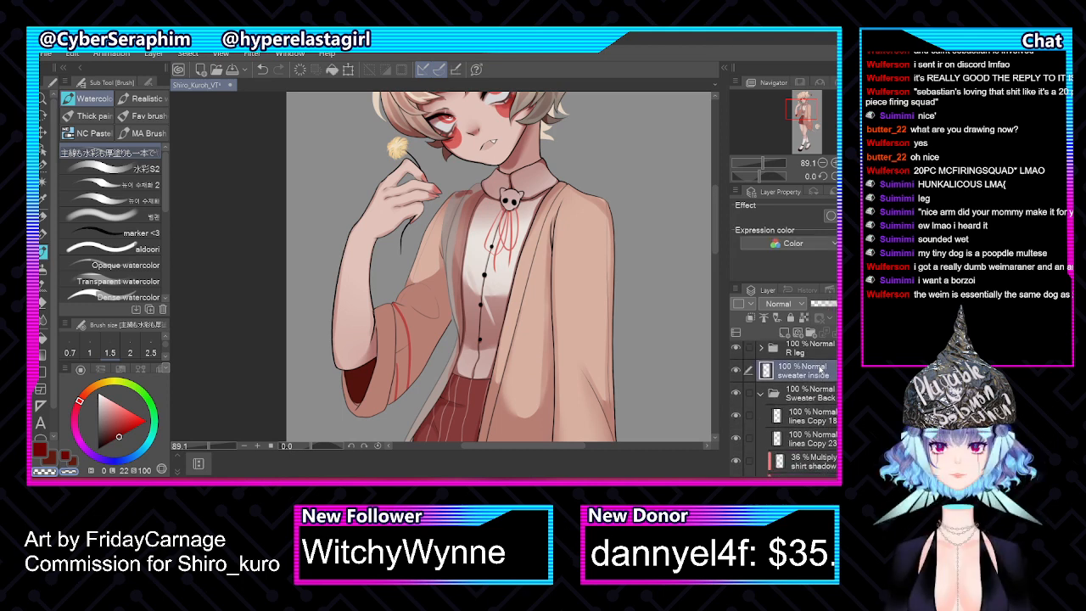
key("e")
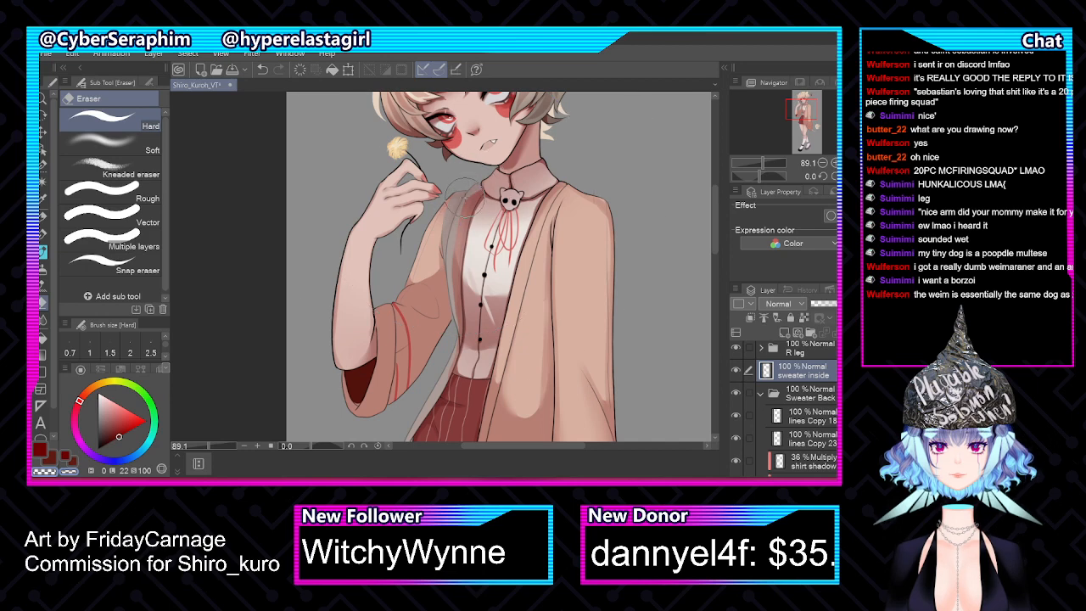
left_click(760, 393)
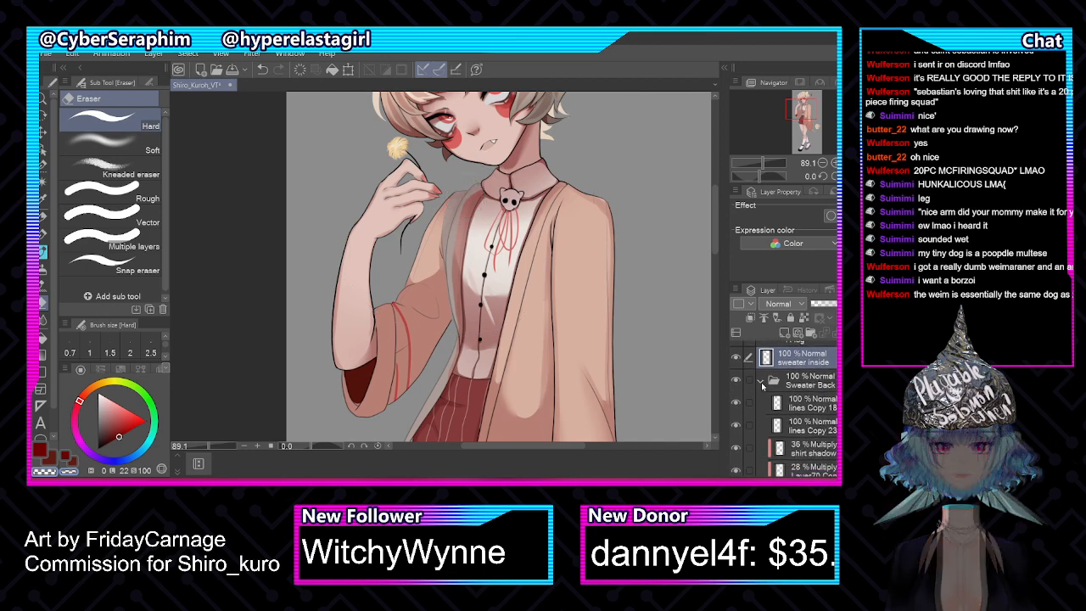
scroll(784, 407, "up", 5)
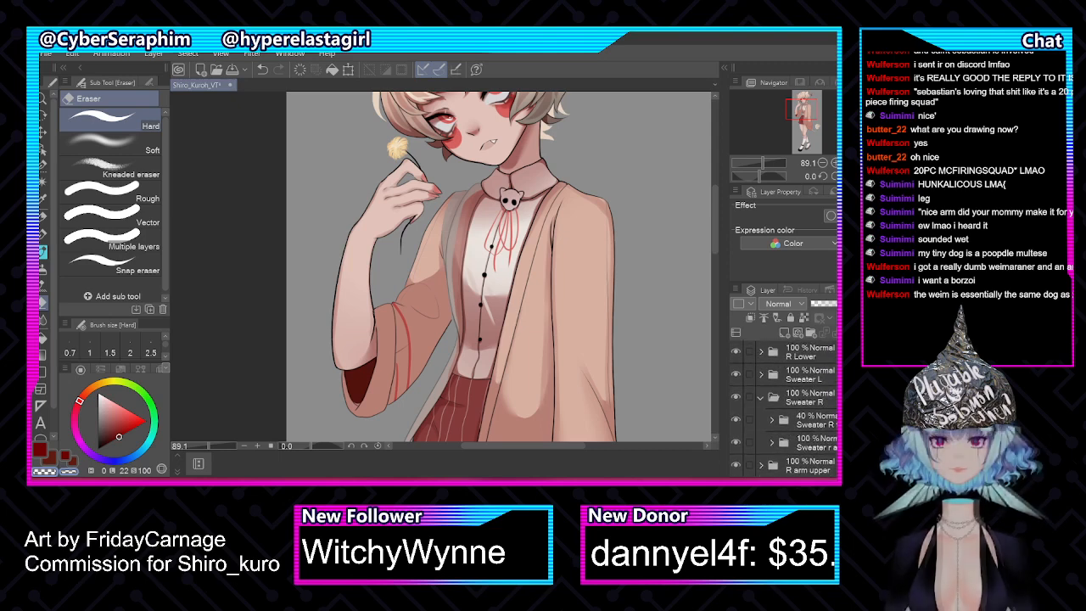
Expand the sleeve's "Sweater r a" folder and select its base colour layer, Layer11
scroll(783, 407, "down", 1)
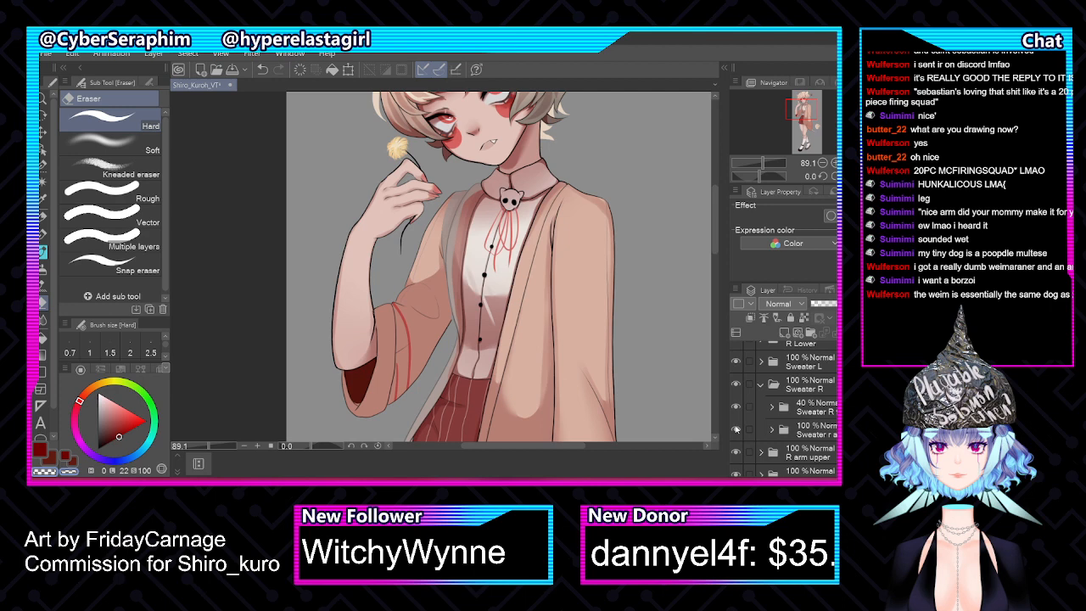
left_click(736, 431)
left_click(737, 431)
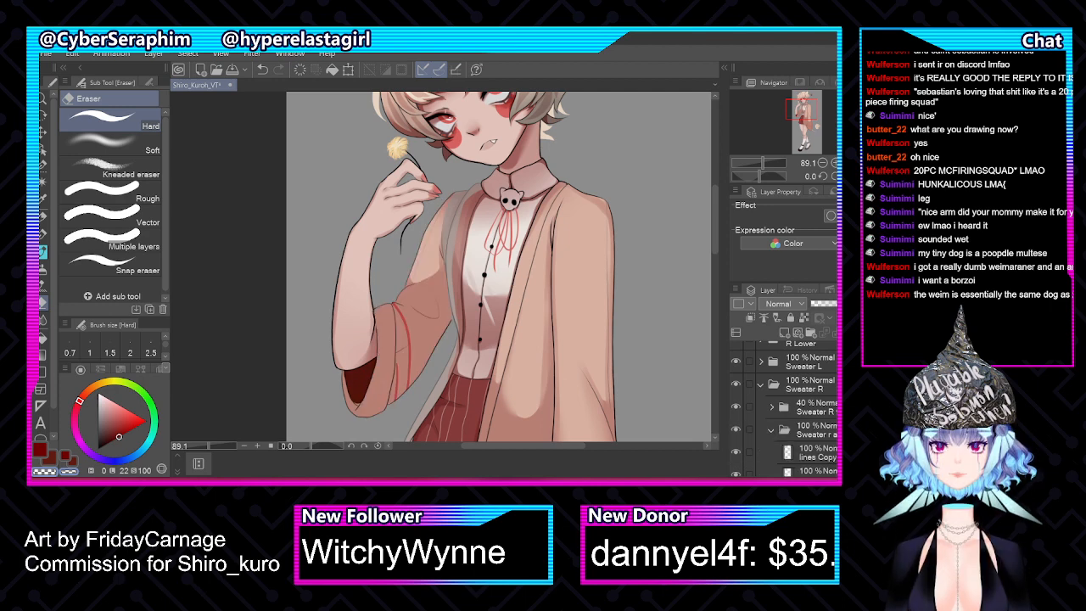
left_click(773, 430)
scroll(834, 420, "down", 3)
left_click(834, 421)
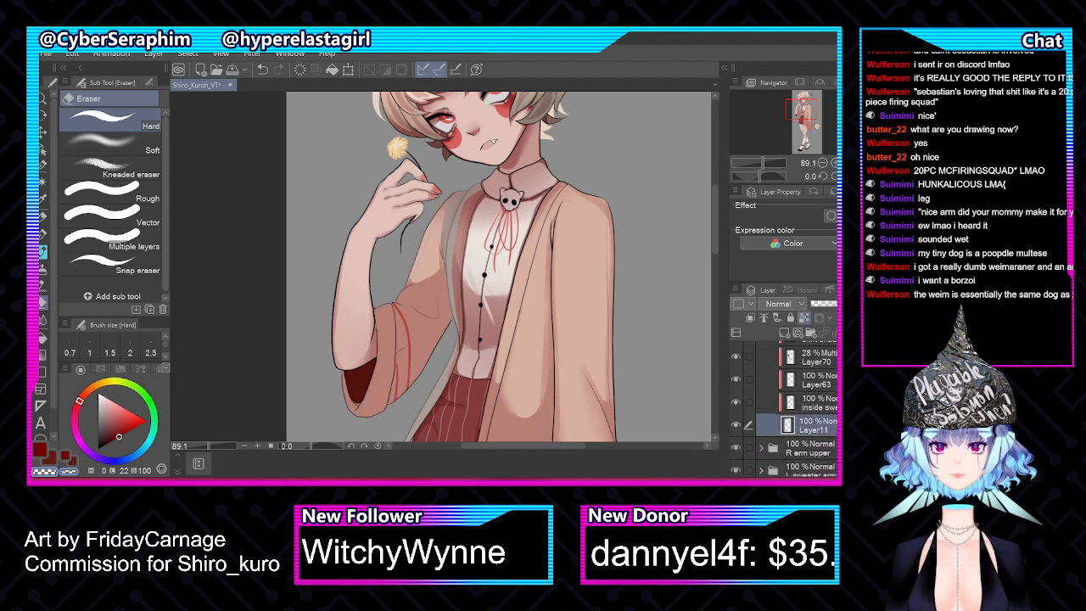
Sample the light peach from the front of the sweater and switch to the Watercolor brush
scroll(414, 281, "up", 3)
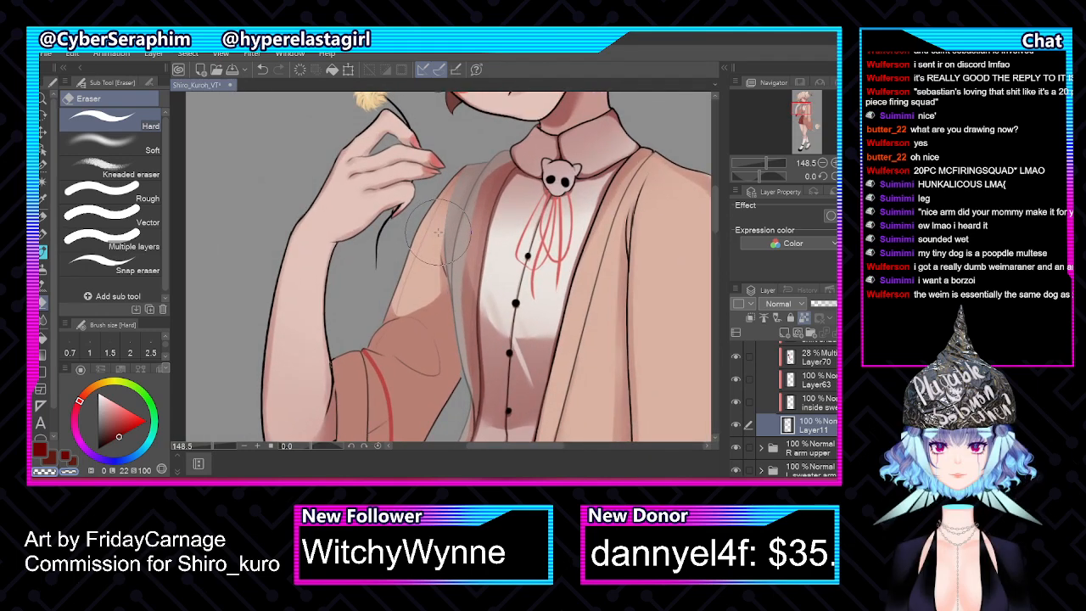
key("i")
left_click(689, 384)
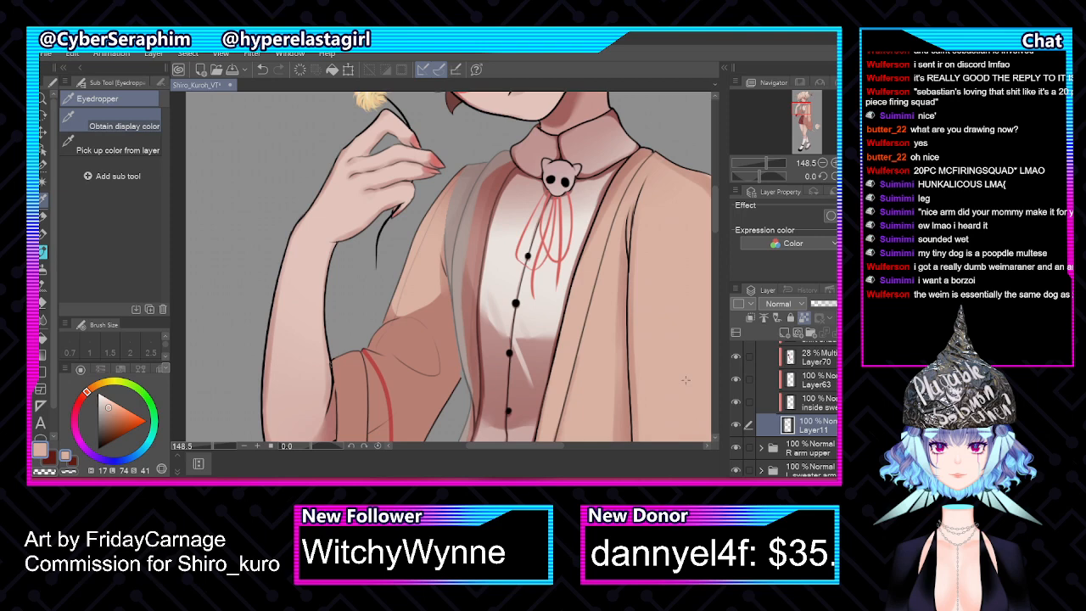
key("b")
left_click_drag(686, 380, 452, 379)
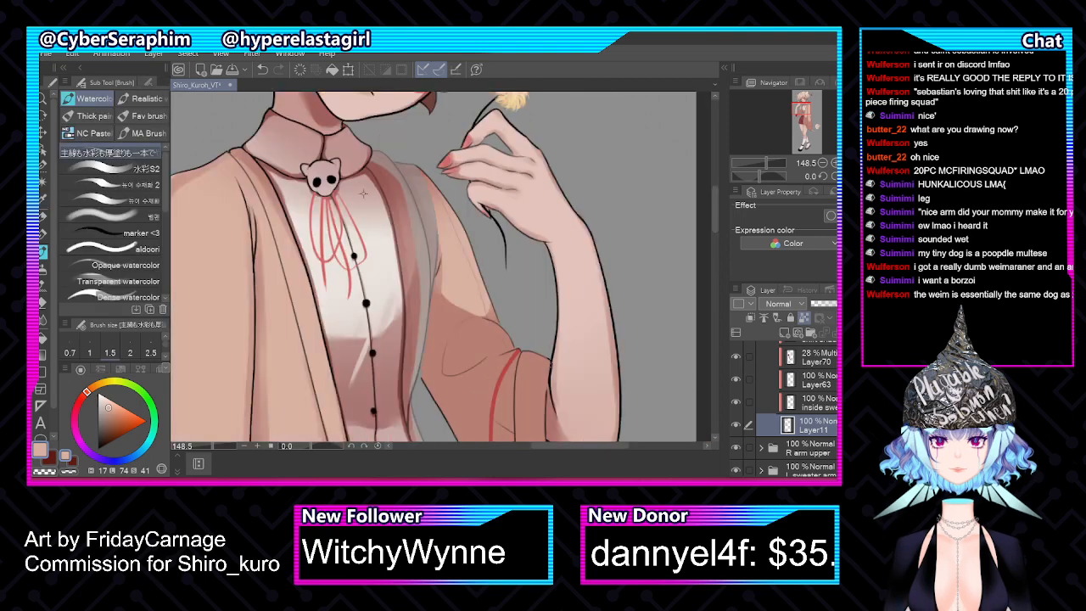
mouse_move(458, 158)
left_mouse_down()
mouse_move(509, 158)
mouse_move(467, 159)
left_mouse_up()
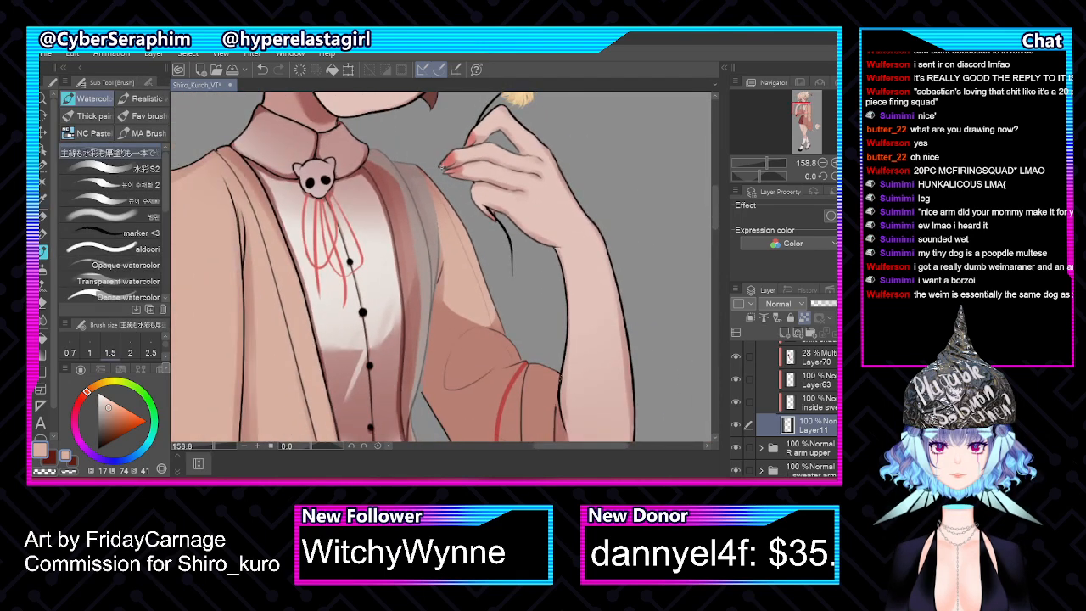
Paint a peach stroke across the top of the sleeve's shoulder beneath the translucent front panel on Layer11
key("h")
scroll(450, 181, "up", 4)
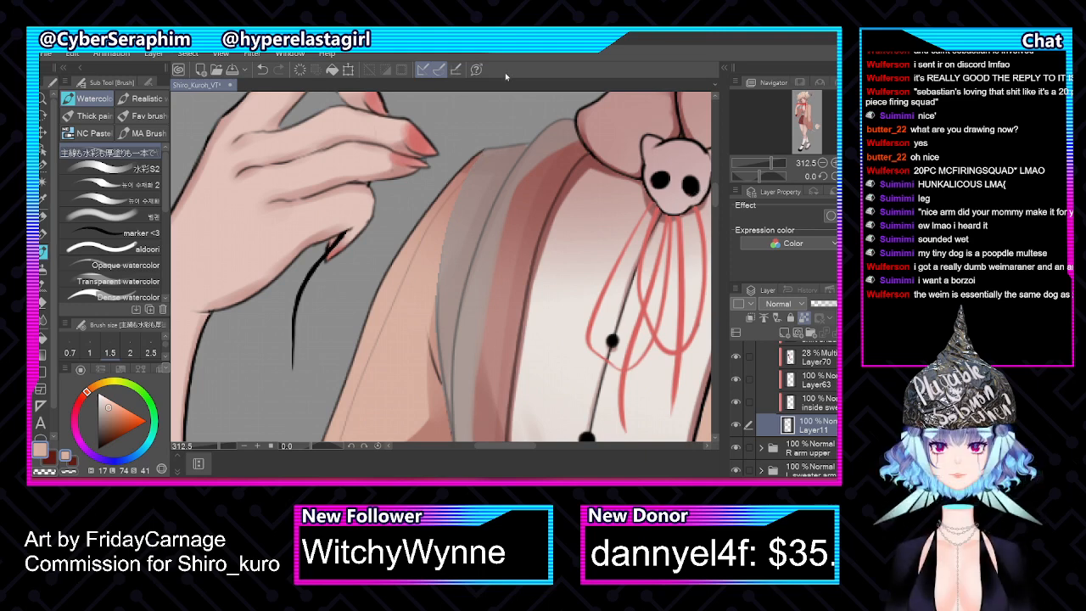
key("[")
key("h")
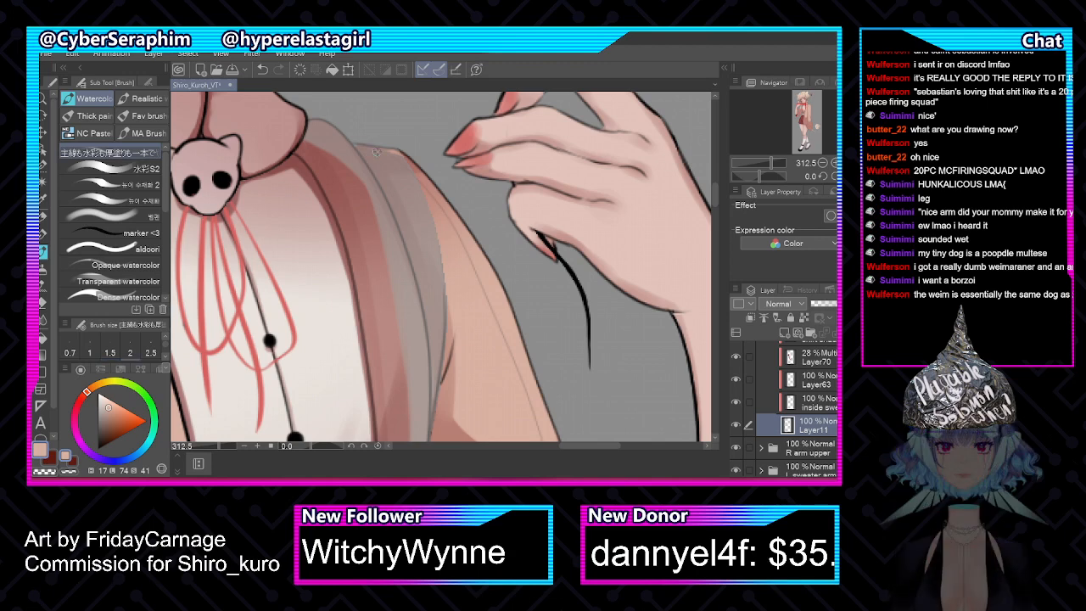
mouse_move(375, 150)
left_mouse_down()
mouse_move(360, 170)
mouse_move(366, 220)
left_mouse_up()
scroll(370, 191, "down", 4)
scroll(387, 234, "up", 2)
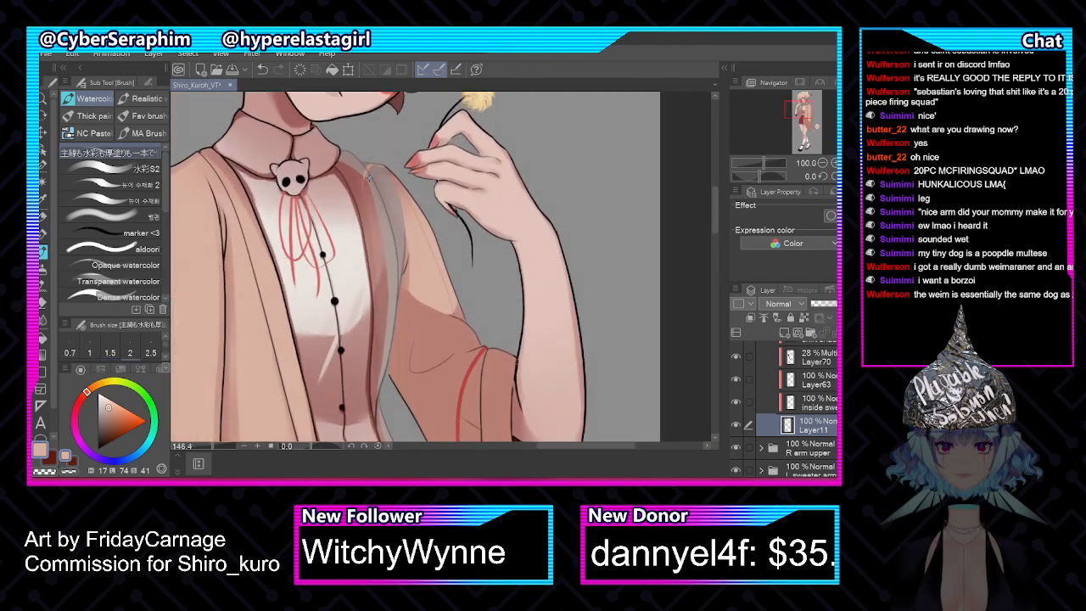
Outline the sleeve's hidden inner edge in peach from the shoulder down to the armpit on Layer11
scroll(711, 196, "down", 5)
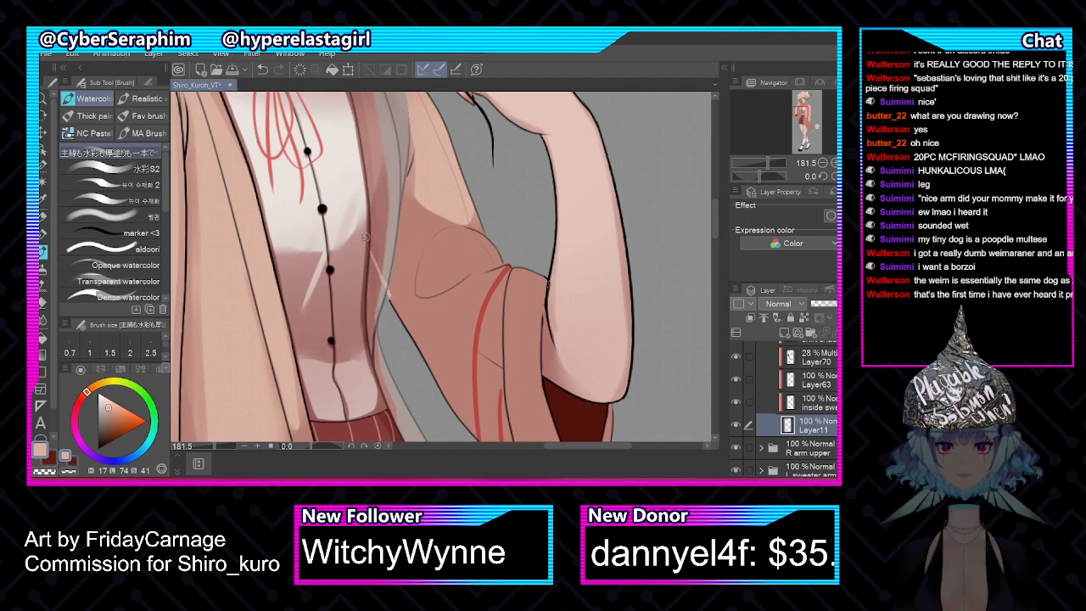
scroll(392, 293, "down", 3)
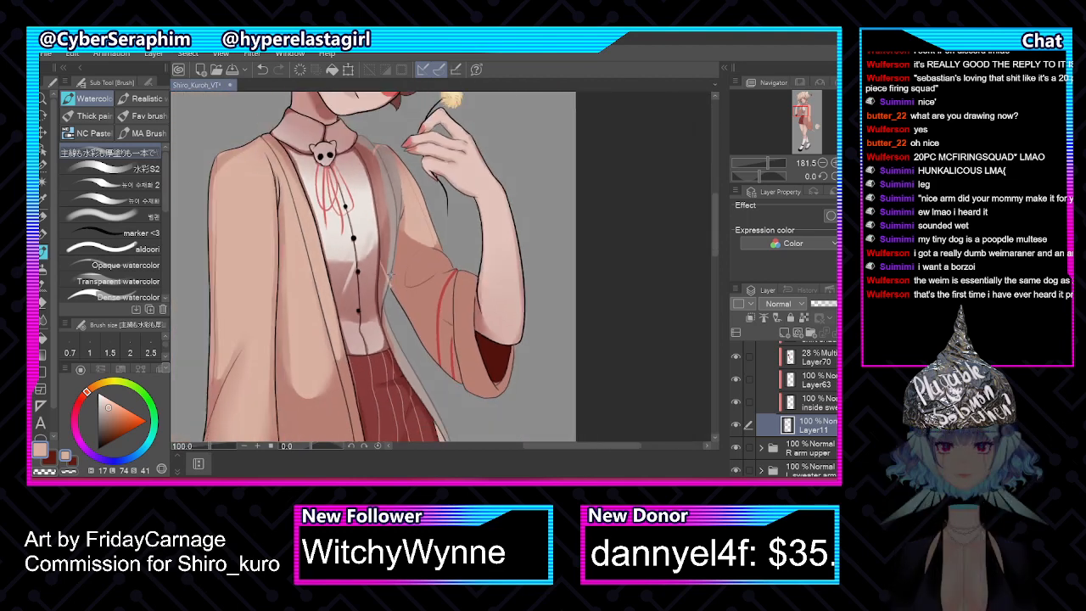
scroll(391, 275, "up", 2)
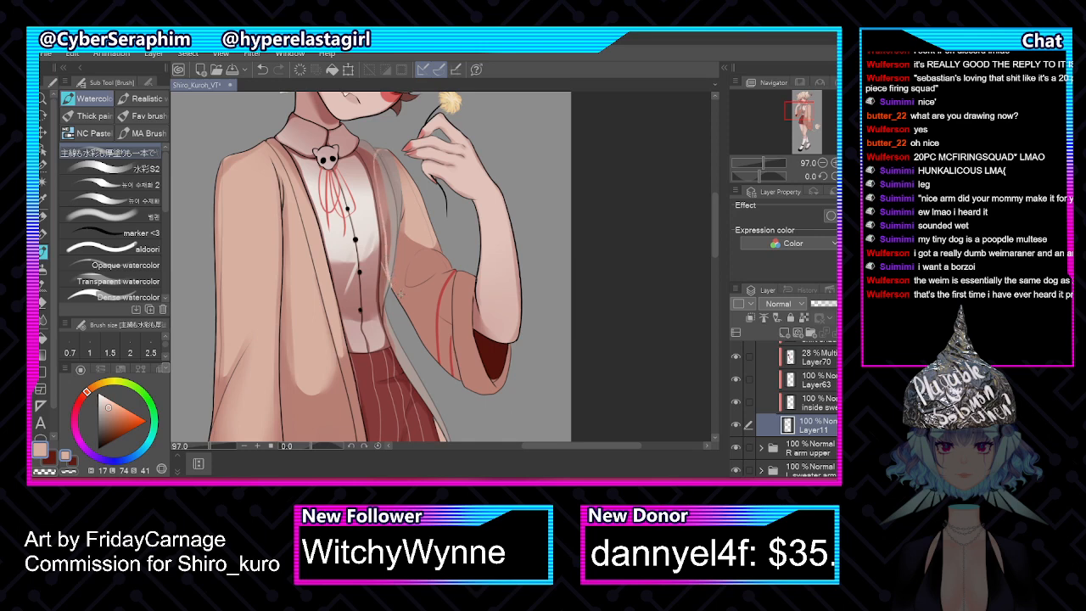
key("h")
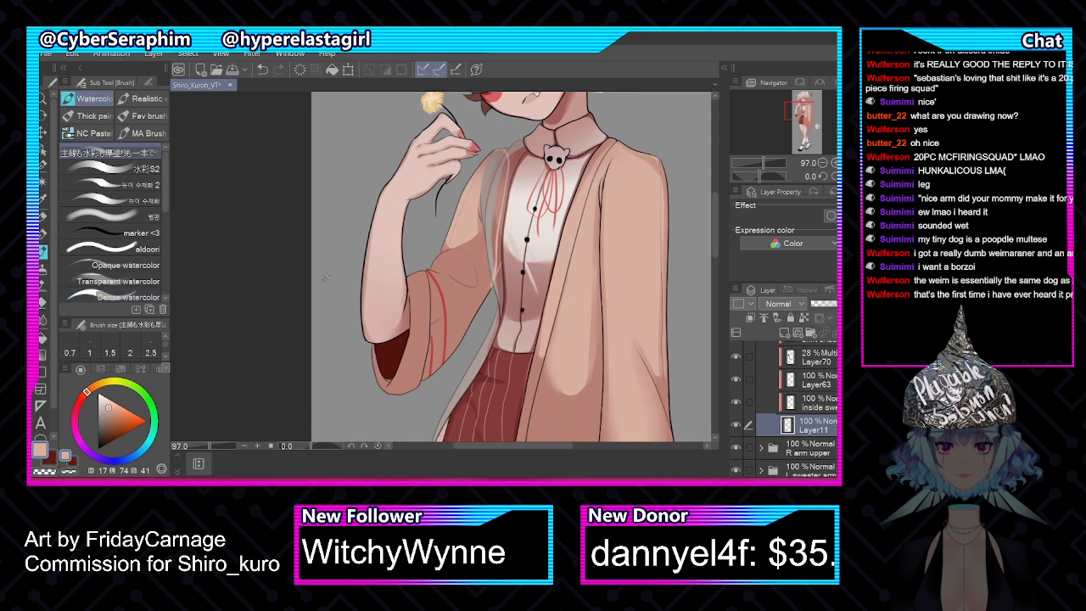
scroll(417, 237, "up", 2)
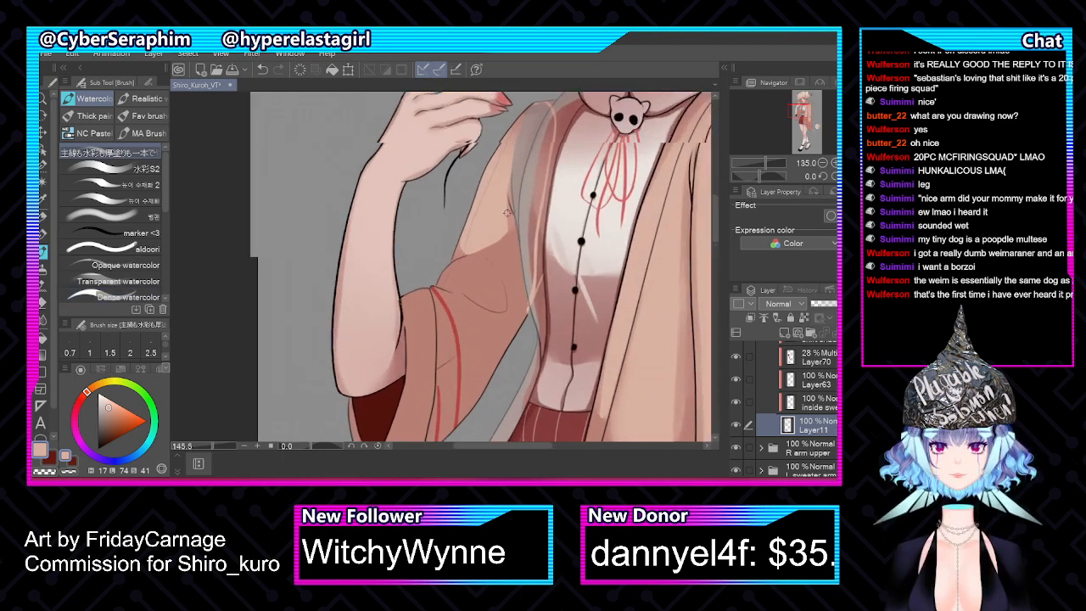
scroll(508, 213, "up", 2)
key("h")
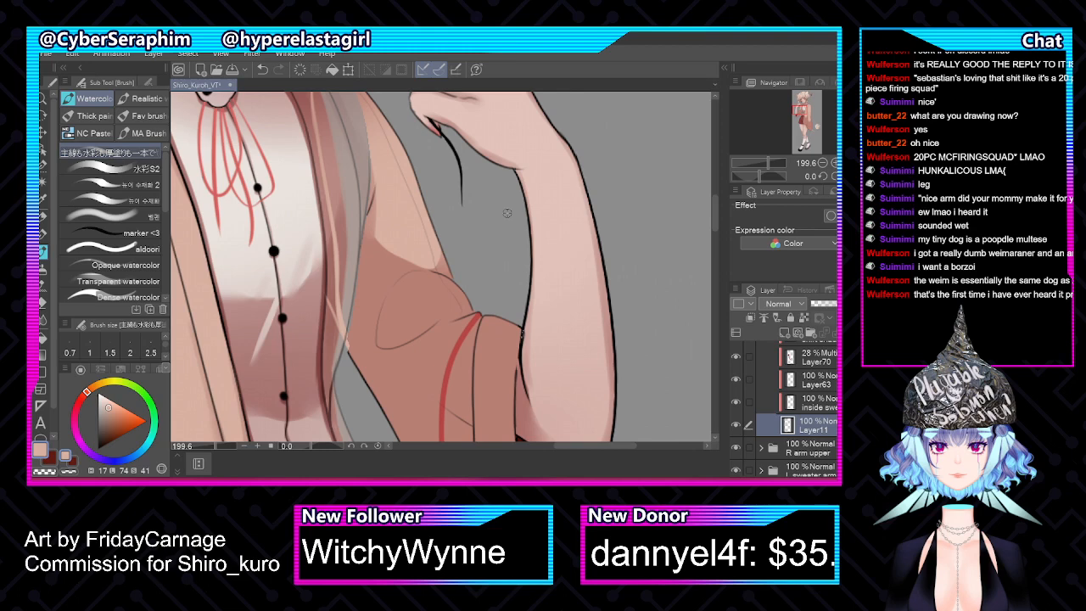
left_click(74, 468)
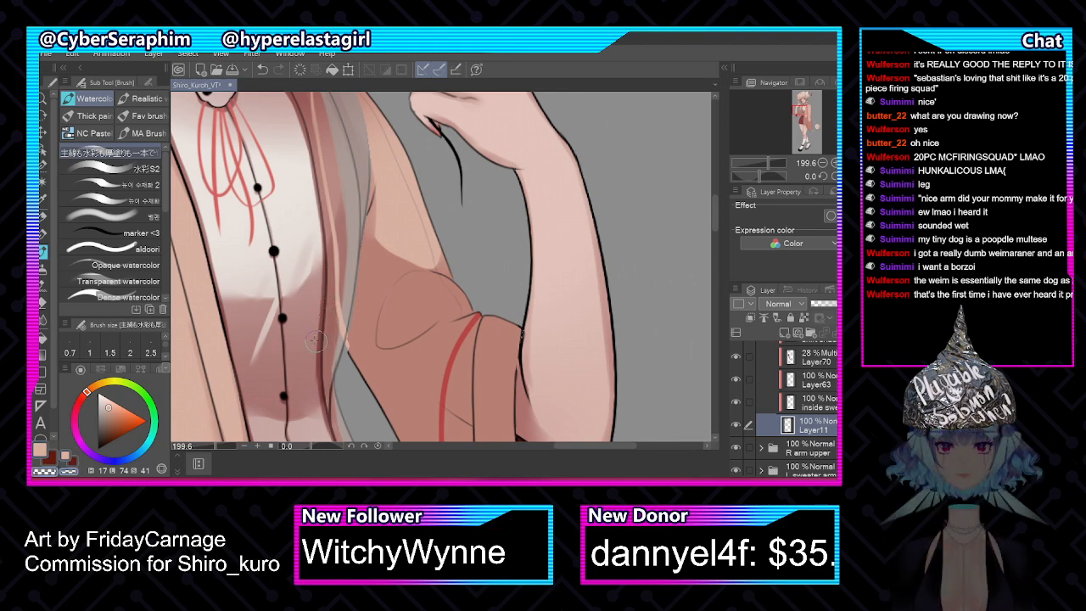
left_click(66, 455)
left_click_drag(347, 337, 352, 270)
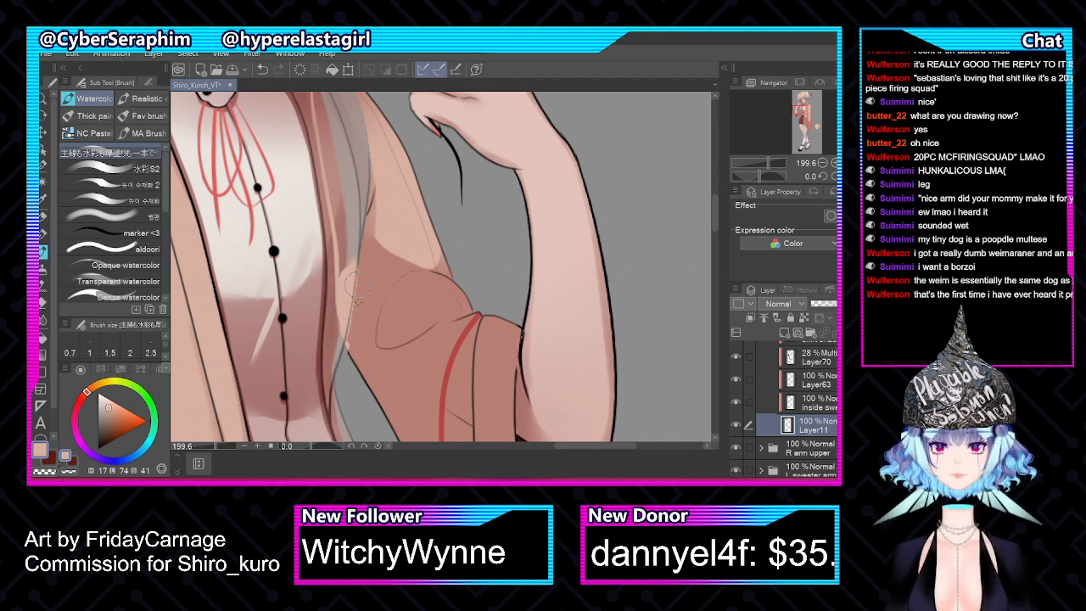
left_click_drag(349, 307, 353, 209)
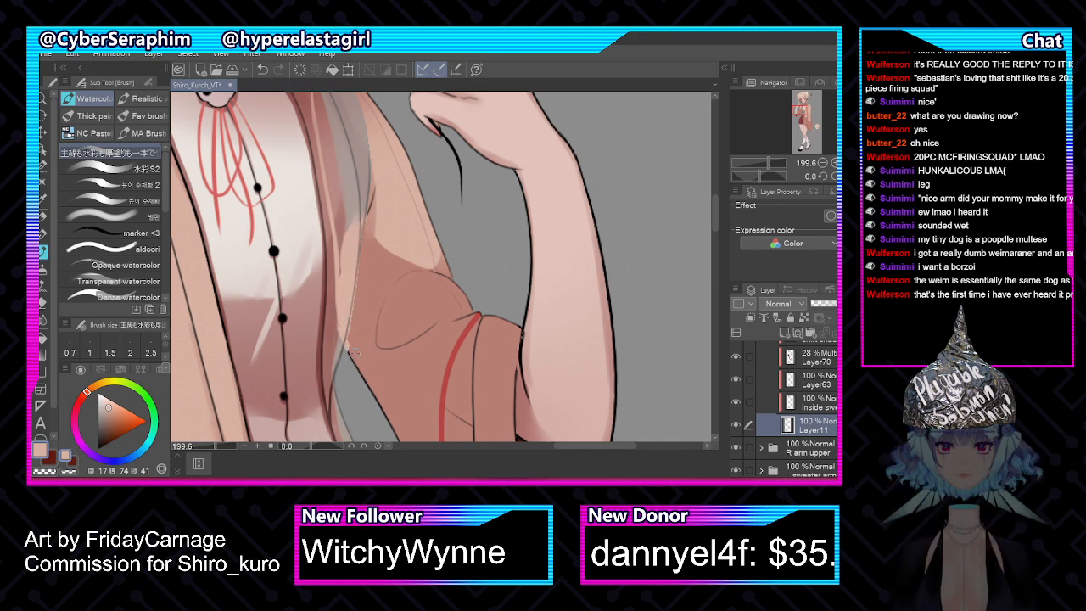
Fill the sleeve's hidden shoulder and upper-arm area inside the outline with the sampled peach
scroll(441, 266, "up", 5)
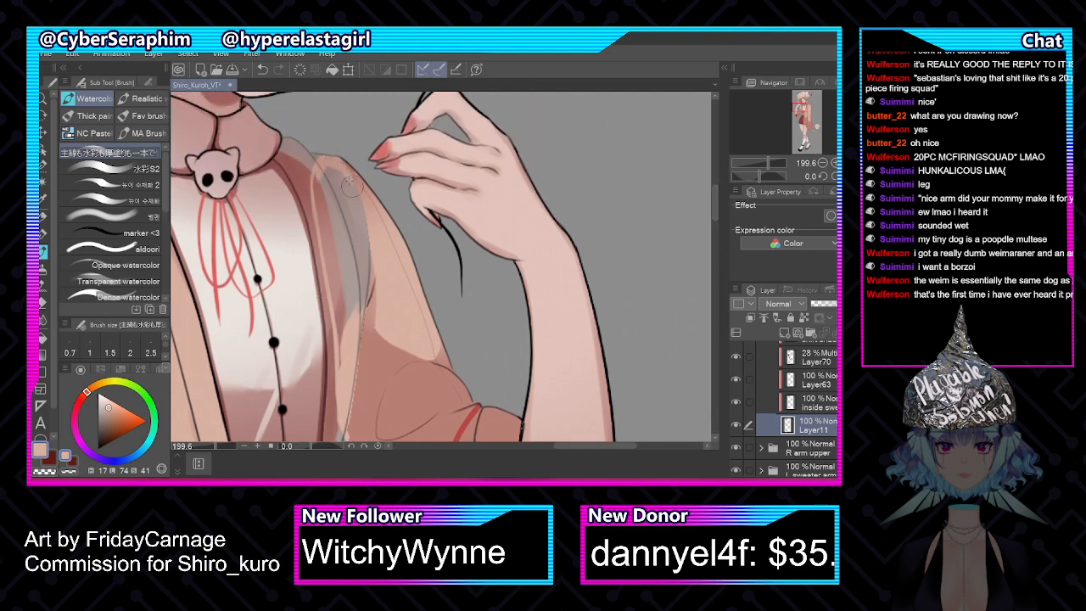
mouse_move(326, 160)
left_mouse_down()
mouse_move(321, 222)
mouse_move(332, 246)
left_mouse_up()
left_click_drag(317, 191, 344, 382)
left_click_drag(337, 315, 342, 355)
mouse_move(360, 238)
left_mouse_down()
mouse_move(351, 321)
mouse_move(373, 297)
left_mouse_up()
mouse_move(329, 171)
left_mouse_down()
mouse_move(333, 268)
mouse_move(344, 320)
left_mouse_up()
mouse_move(348, 251)
left_mouse_down()
mouse_move(332, 201)
mouse_move(344, 180)
mouse_move(335, 180)
mouse_move(333, 153)
mouse_move(324, 159)
mouse_move(343, 184)
left_mouse_up()
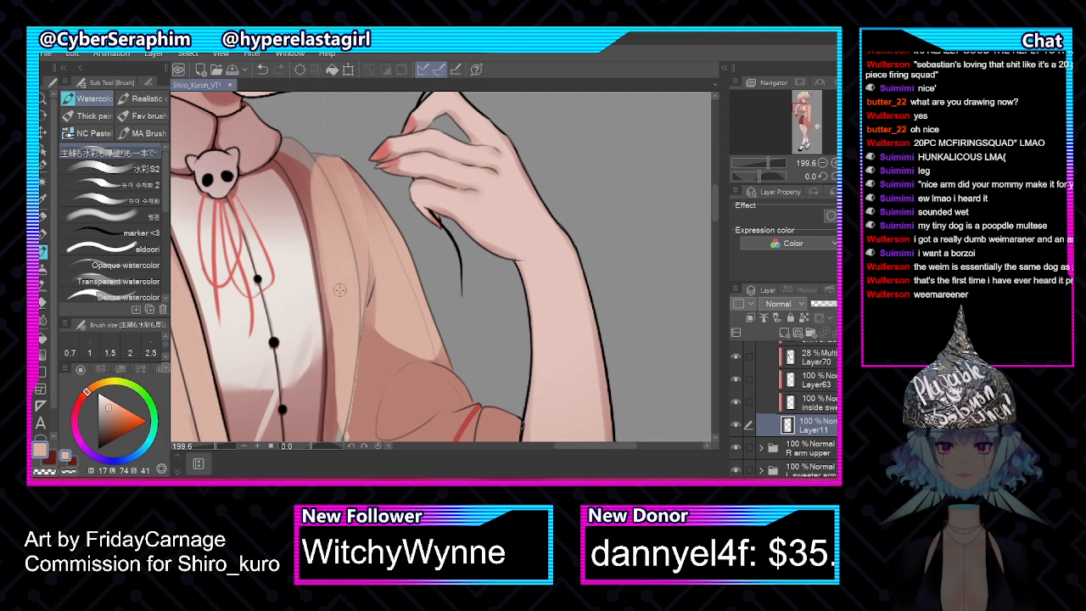
scroll(340, 290, "down", 2)
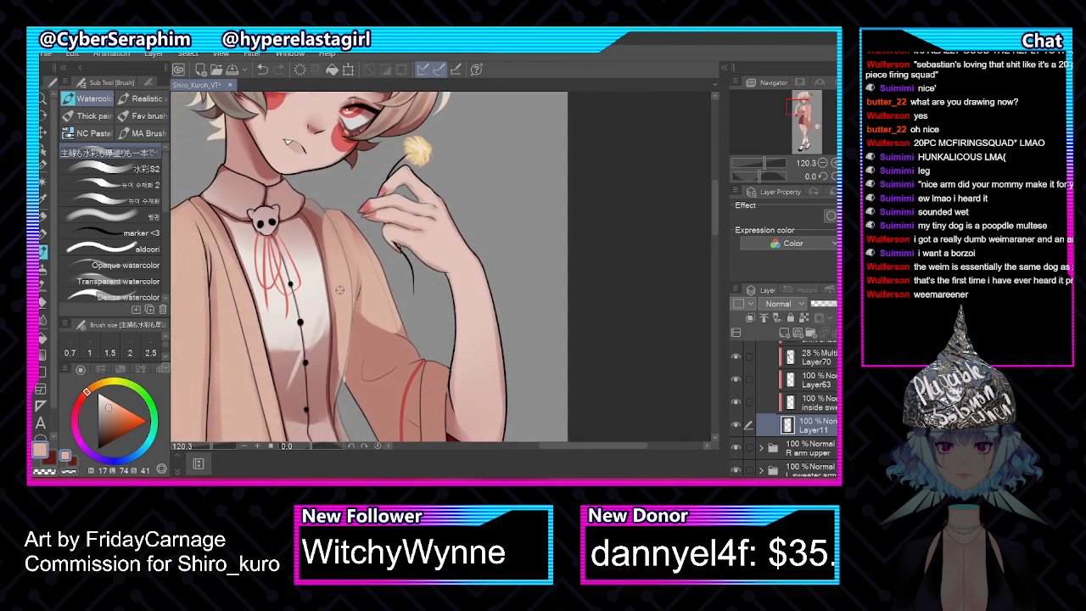
scroll(712, 194, "down", 3)
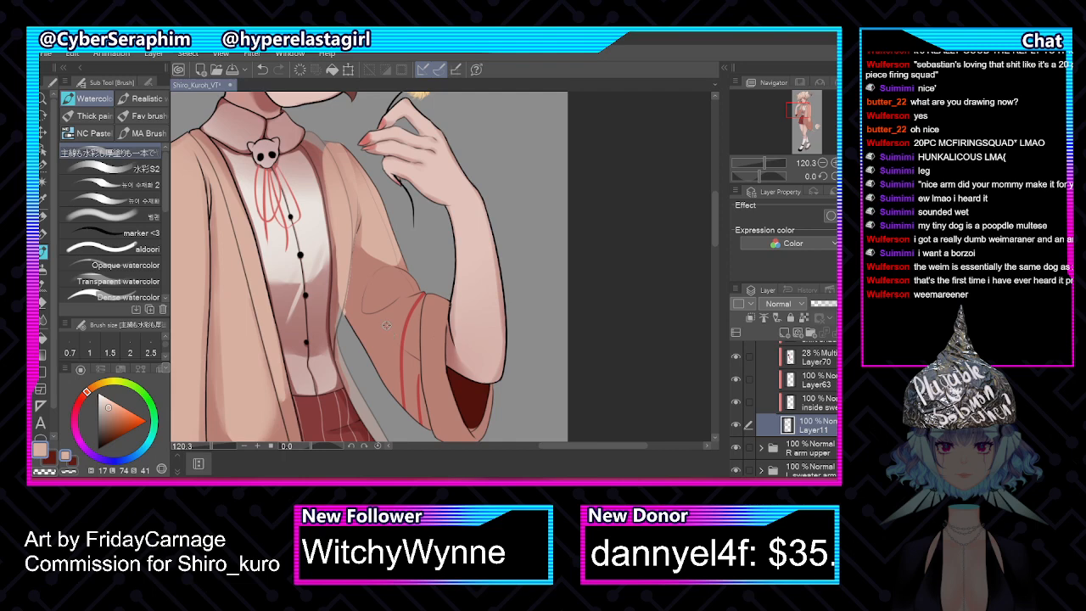
Merge the two lines Copy layers in the "Sweater r a" folder into one layer
scroll(386, 325, "up", 1)
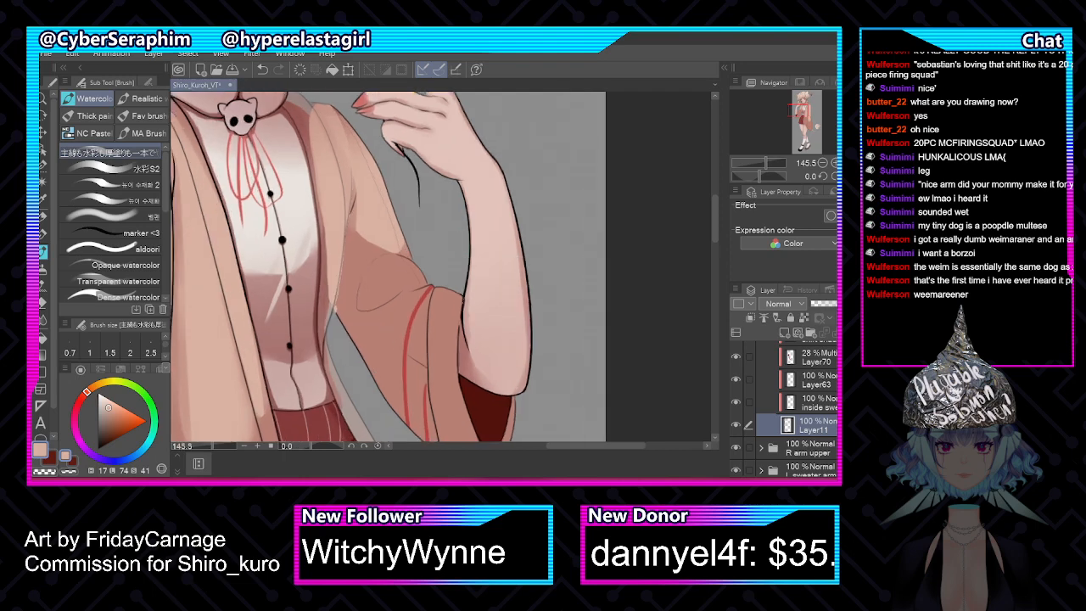
scroll(785, 407, "up", 5)
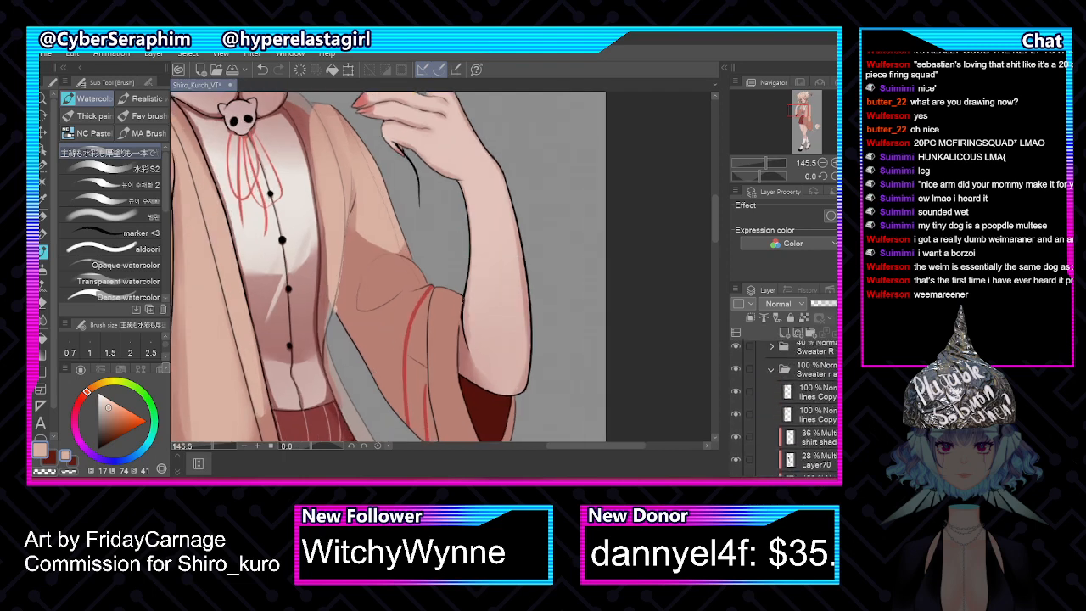
left_click(806, 392)
left_click(747, 414)
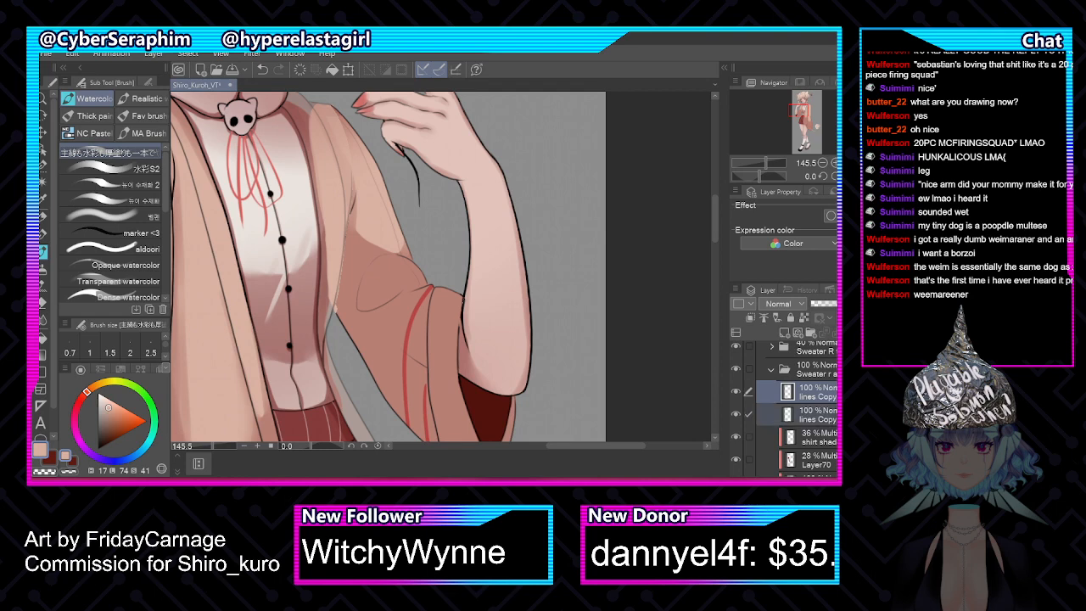
right_click(806, 409)
left_click(816, 353)
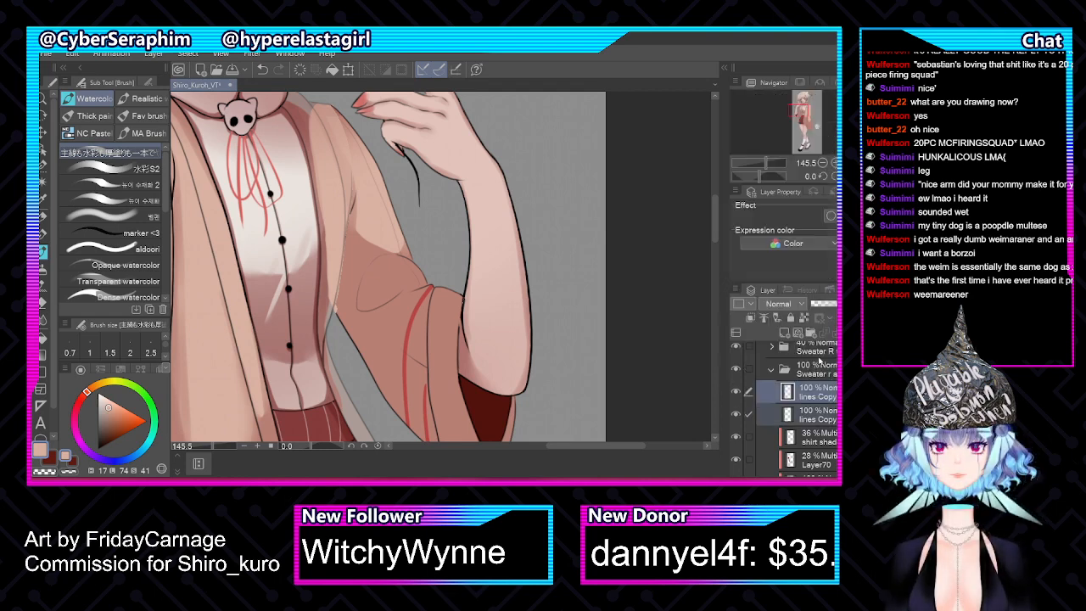
Extend the sleeve's underarm line up past the armpit in black at brush size 2.5 and check it in the mirrored view
scroll(340, 329, "up", 4)
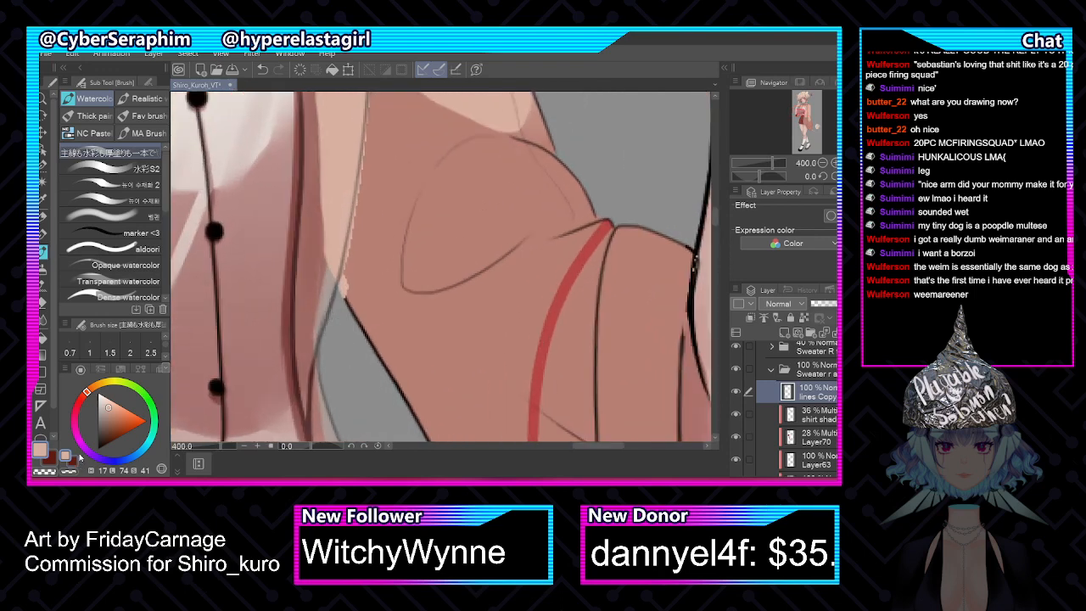
left_click(99, 449)
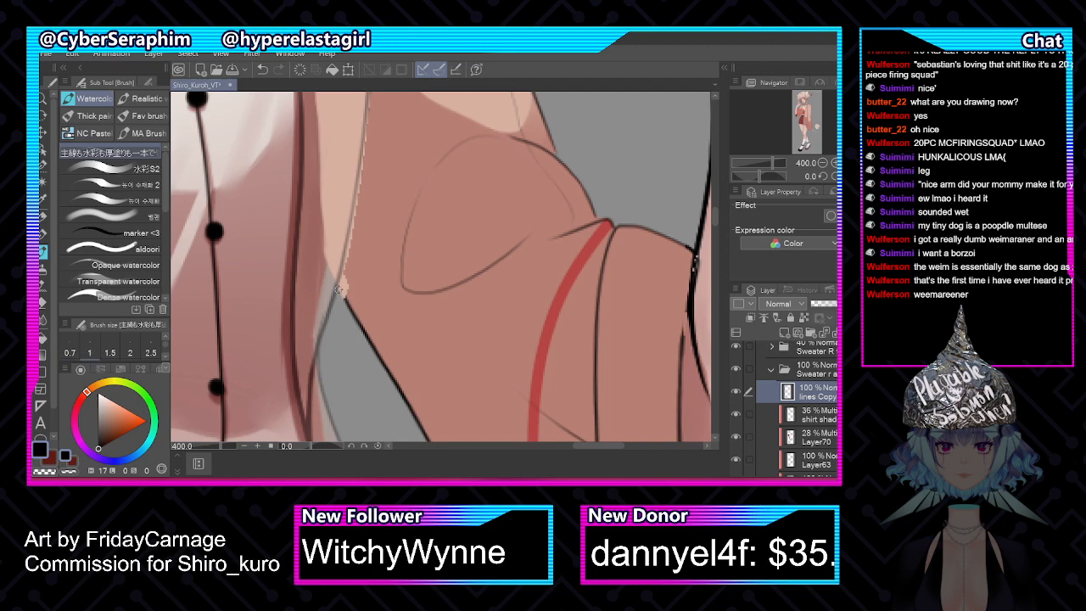
left_click_drag(339, 289, 342, 295)
key("[")
key("[")
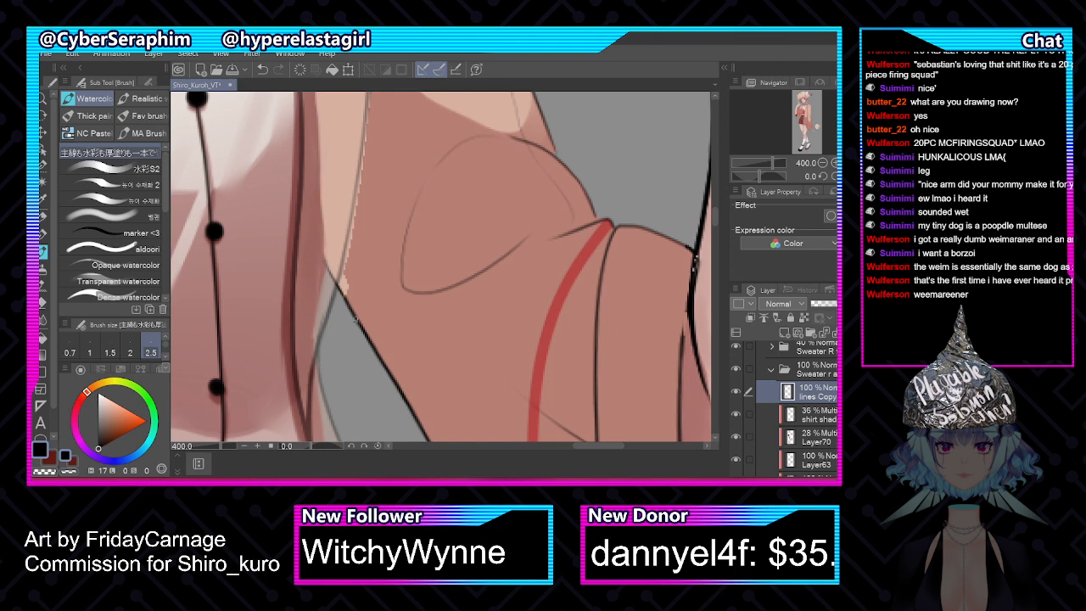
scroll(349, 305, "down", 8)
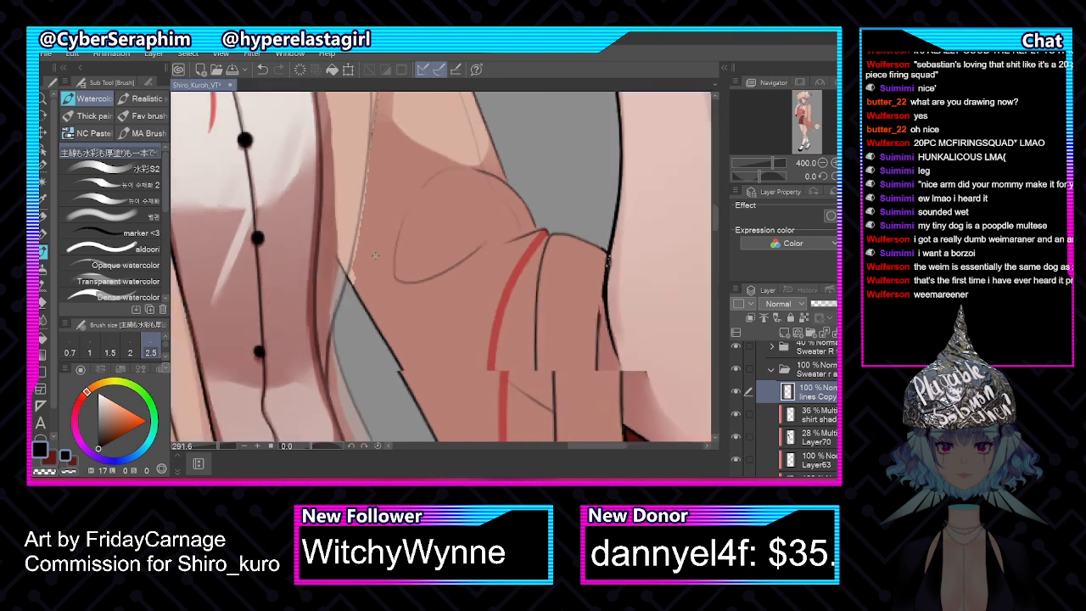
scroll(376, 256, "up", 3)
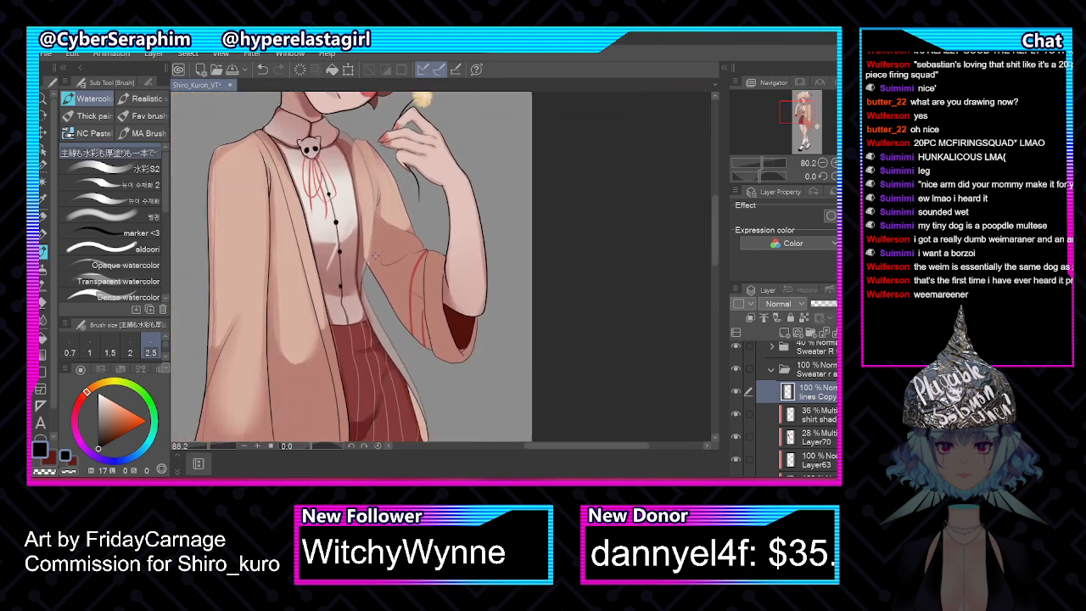
scroll(376, 255, "down", 1)
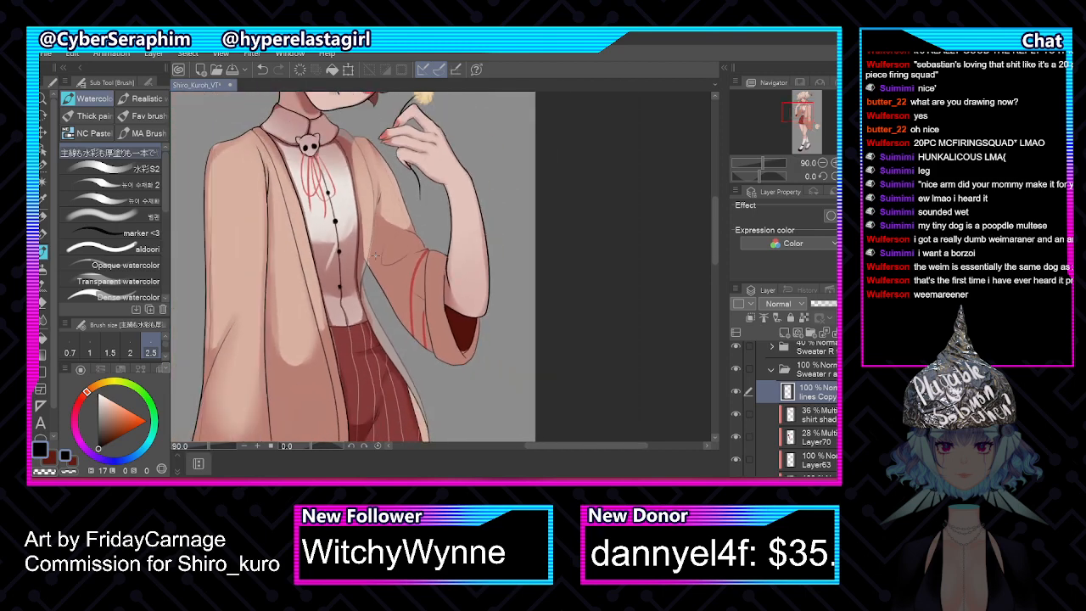
key("h")
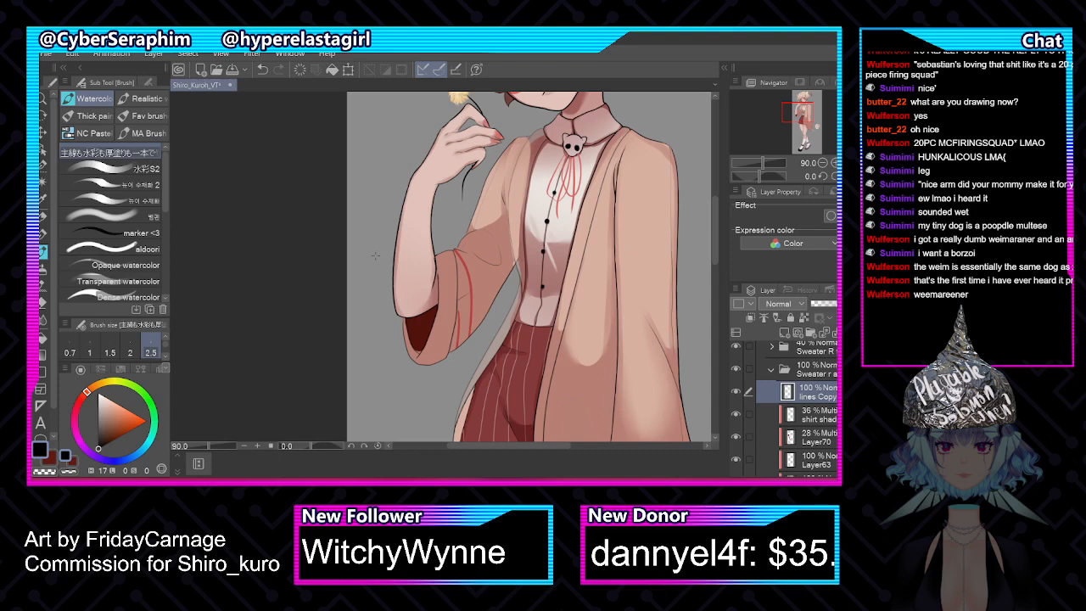
key("h")
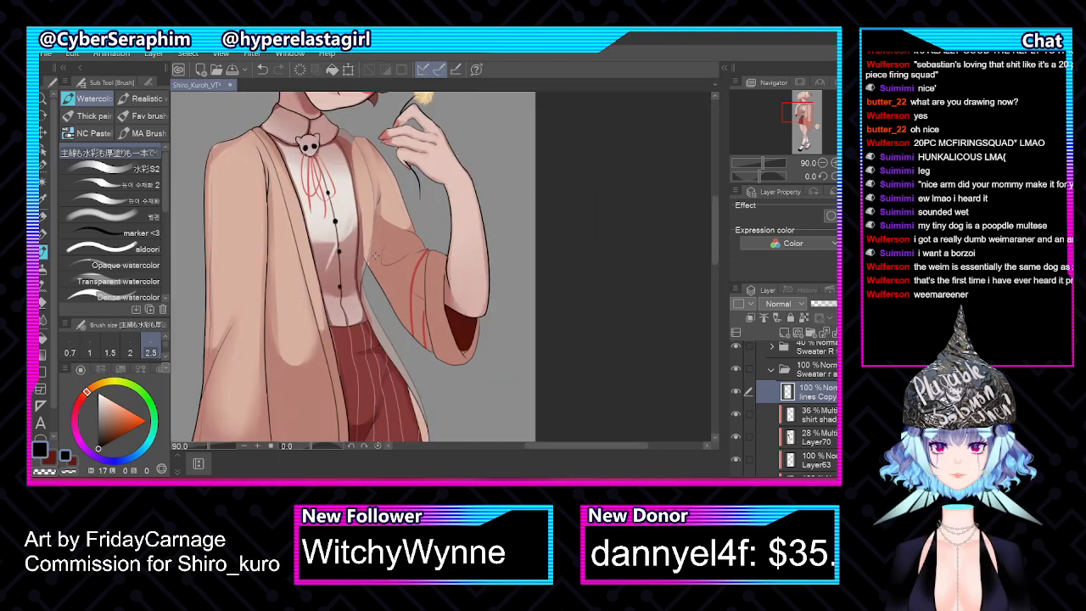
Toggle the layers in the "Sweater r a" folder to identify the sleeve shading, hiding "shirt shad" and selecting Layer70
scroll(734, 406, "down", 4)
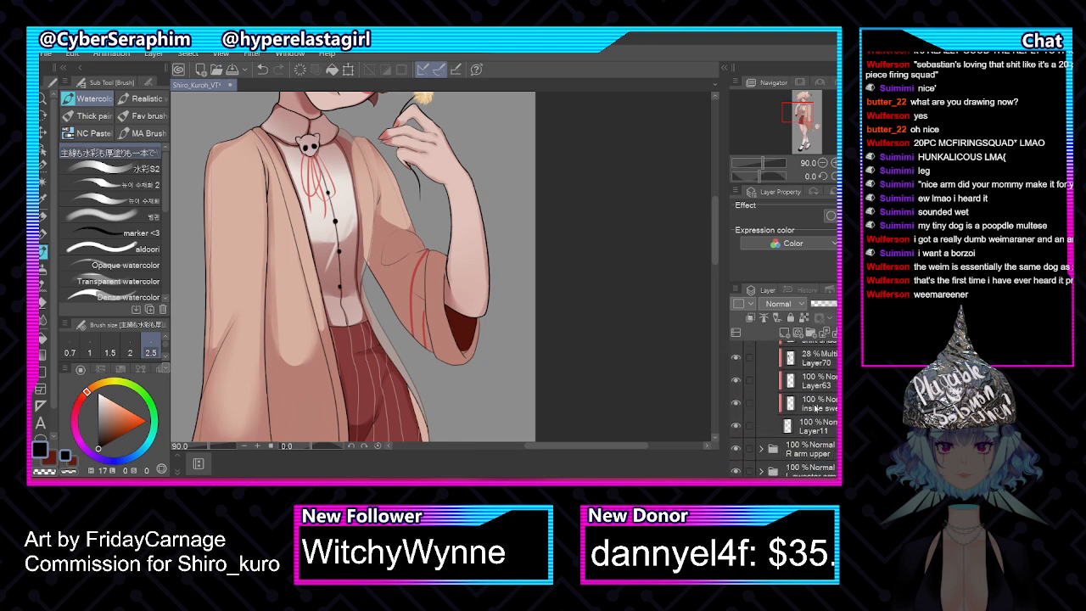
left_click(736, 404)
left_click(736, 404)
left_click(736, 381)
left_click(735, 381)
scroll(785, 408, "up", 2)
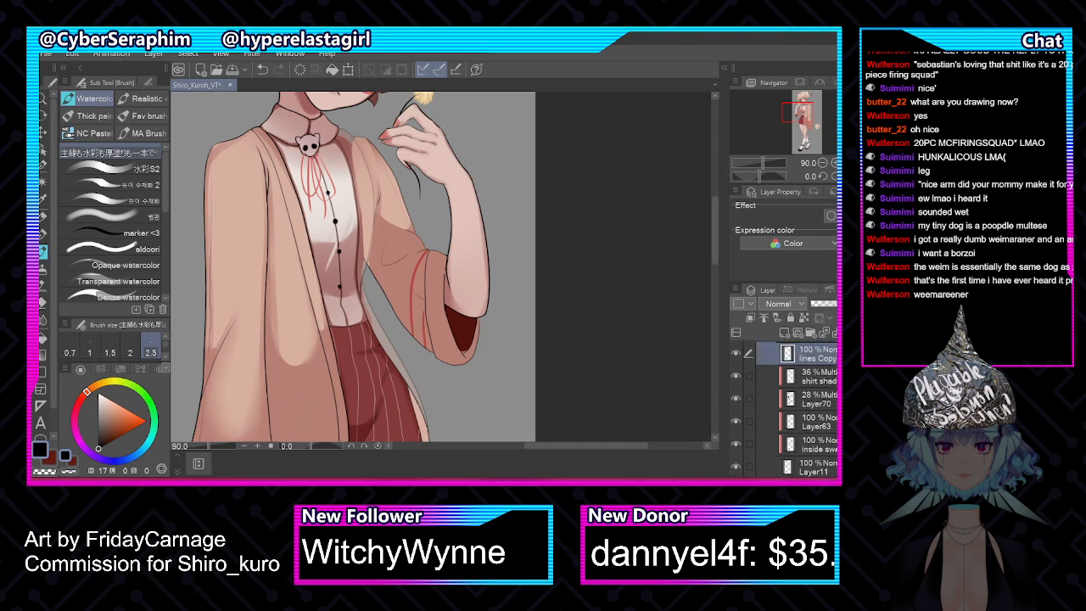
scroll(785, 408, "up", 1)
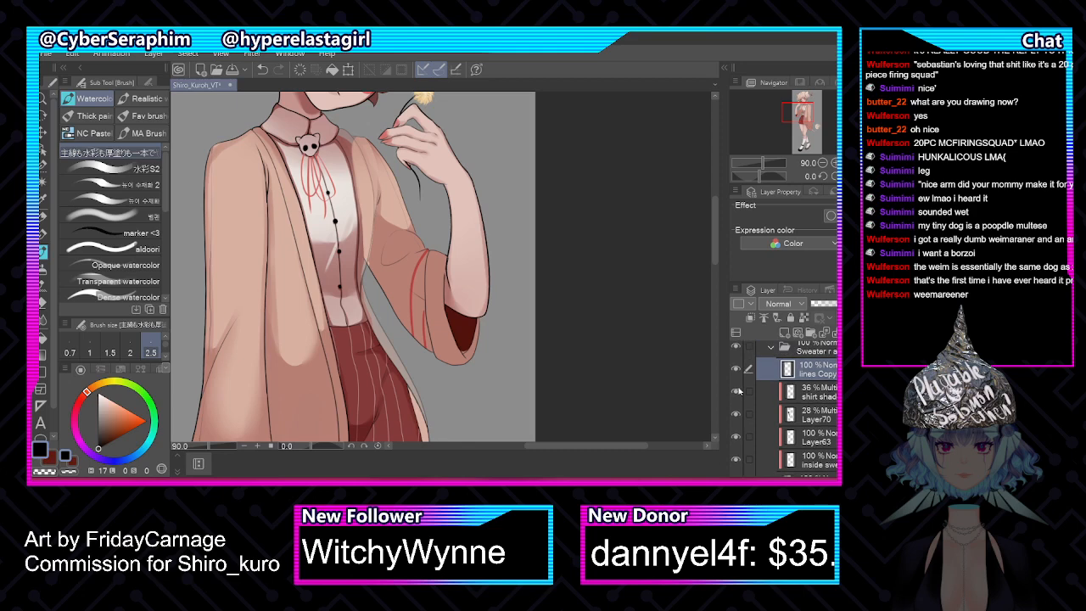
left_click(736, 391)
left_click(736, 414)
left_click(736, 413)
left_click(835, 419)
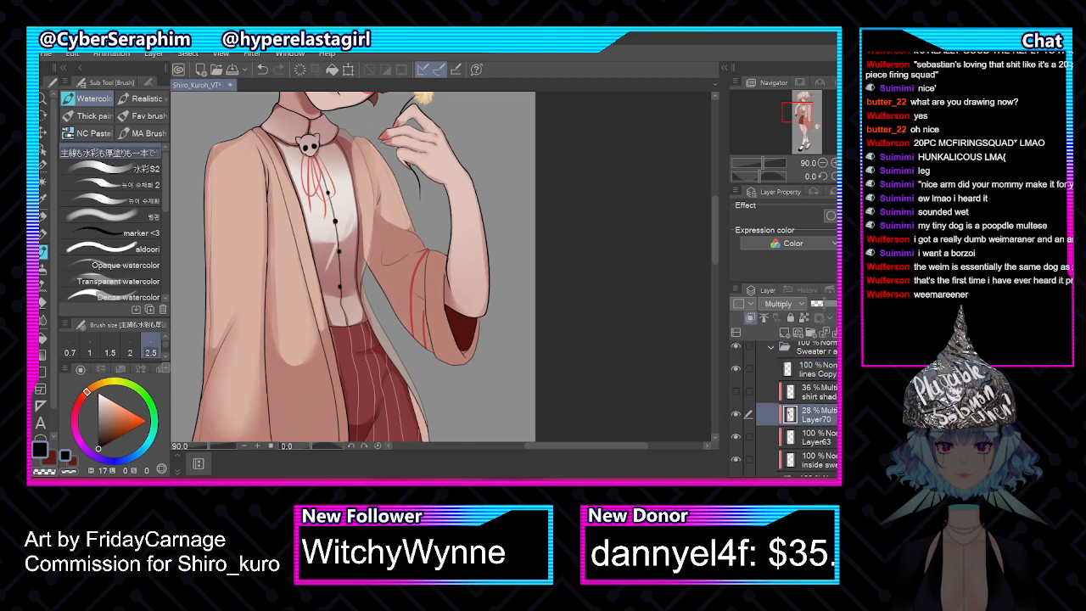
Sample Layer70's dark red shading color at 100% opacity in Normal mode, then restore its Multiply blending and 28% opacity
key("x")
scroll(379, 187, "up", 5)
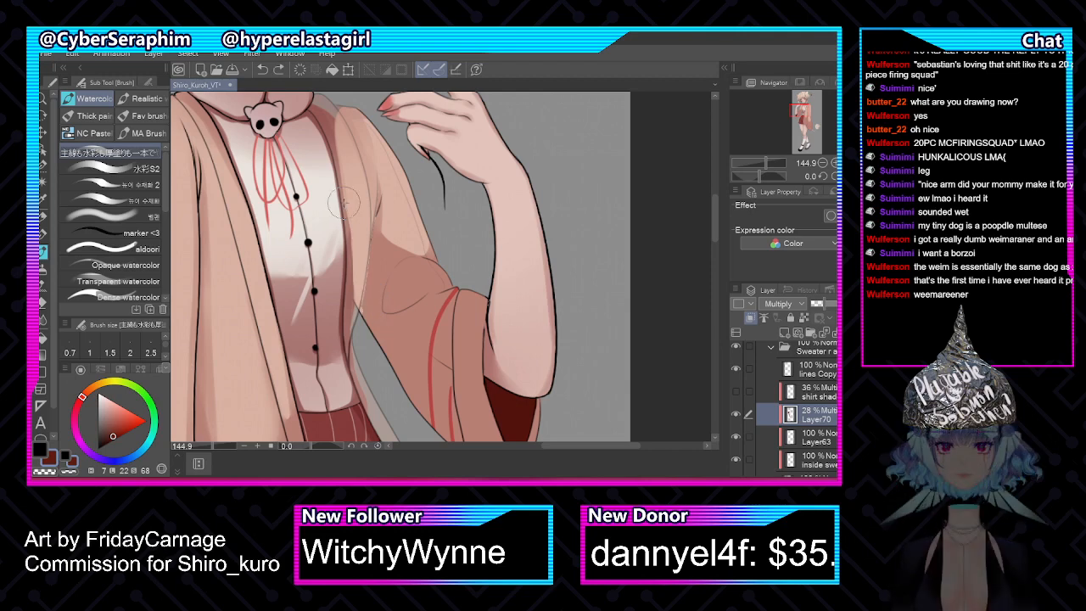
left_click(836, 303)
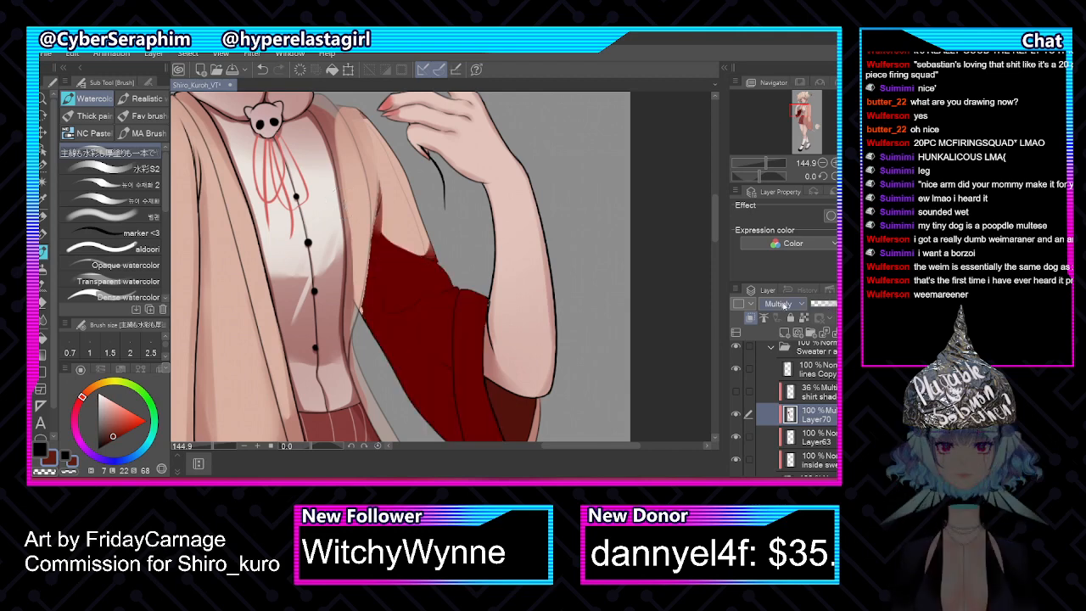
left_click(783, 304)
left_click(785, 51)
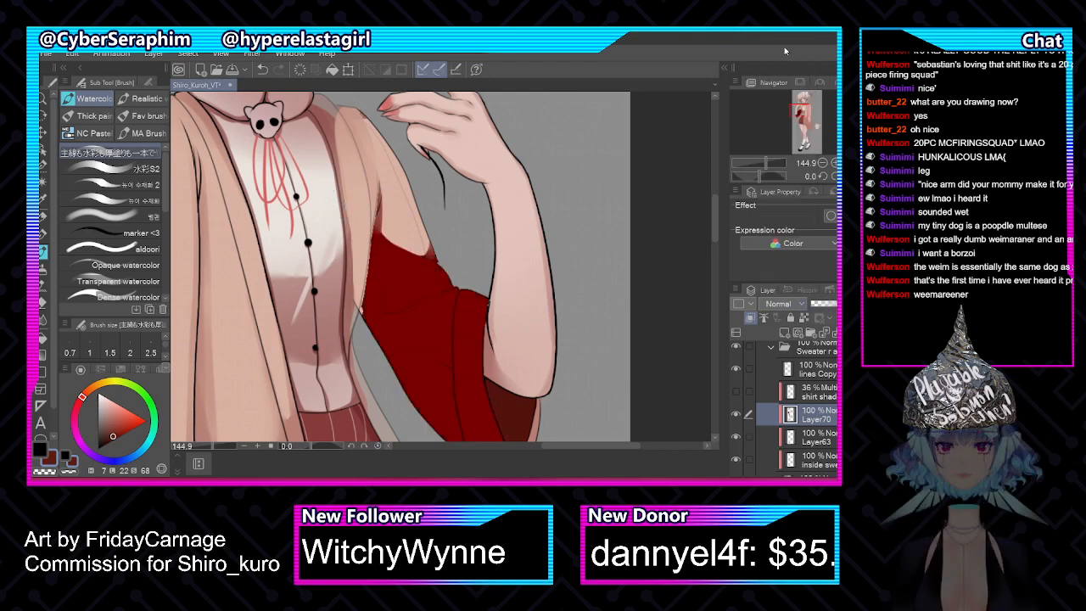
left_click(406, 282, "alt")
key("ctrl+z")
key("ctrl+z")
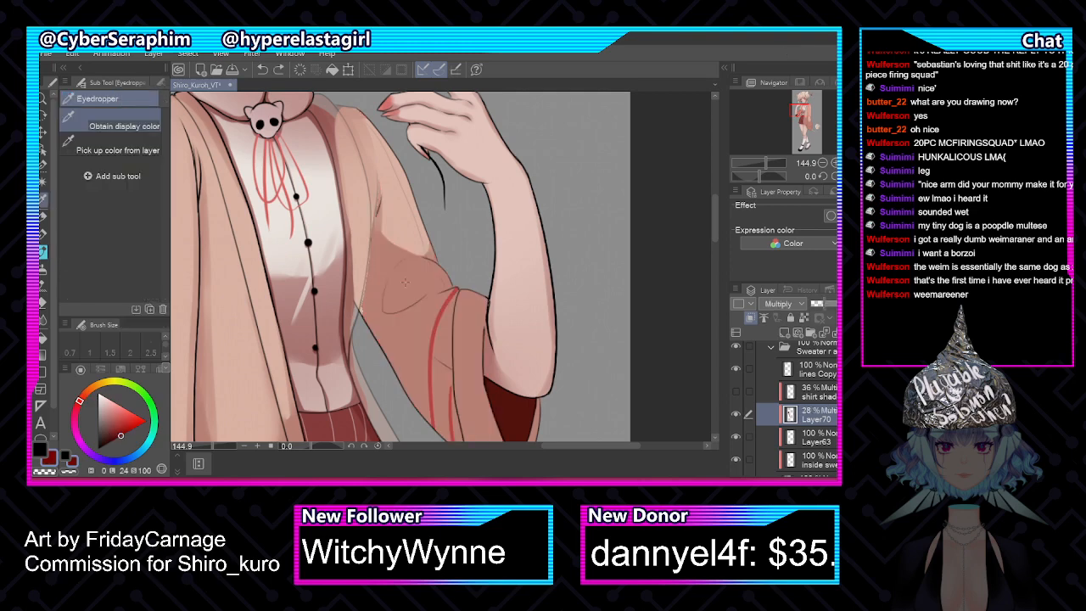
key("b")
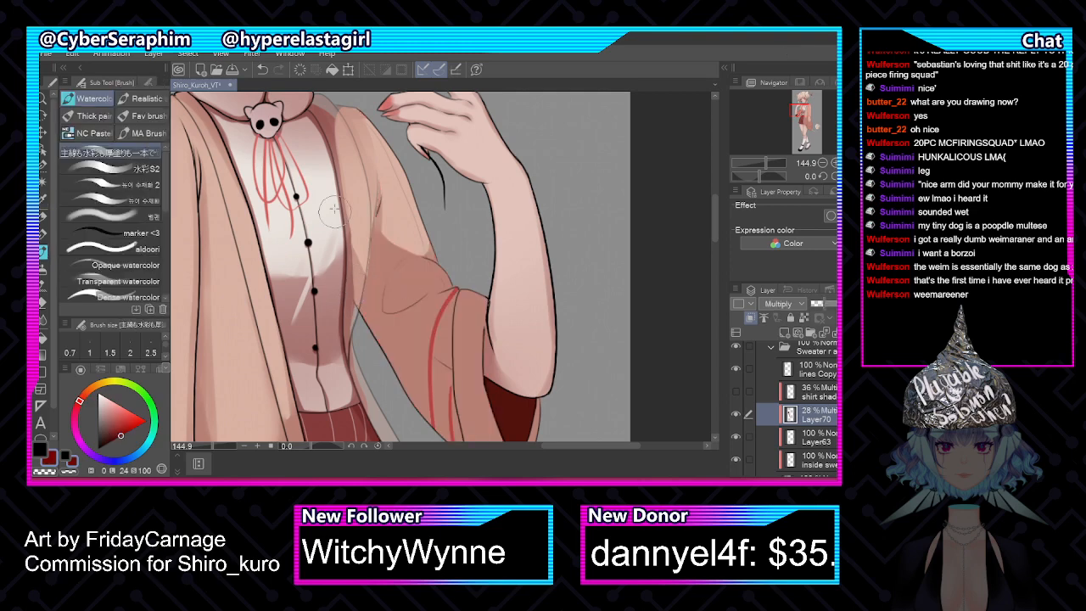
Paint shading down the sleeve's hidden inner upper arm on Layer70 in the mirrored view, and hide the front panel folder
key("h")
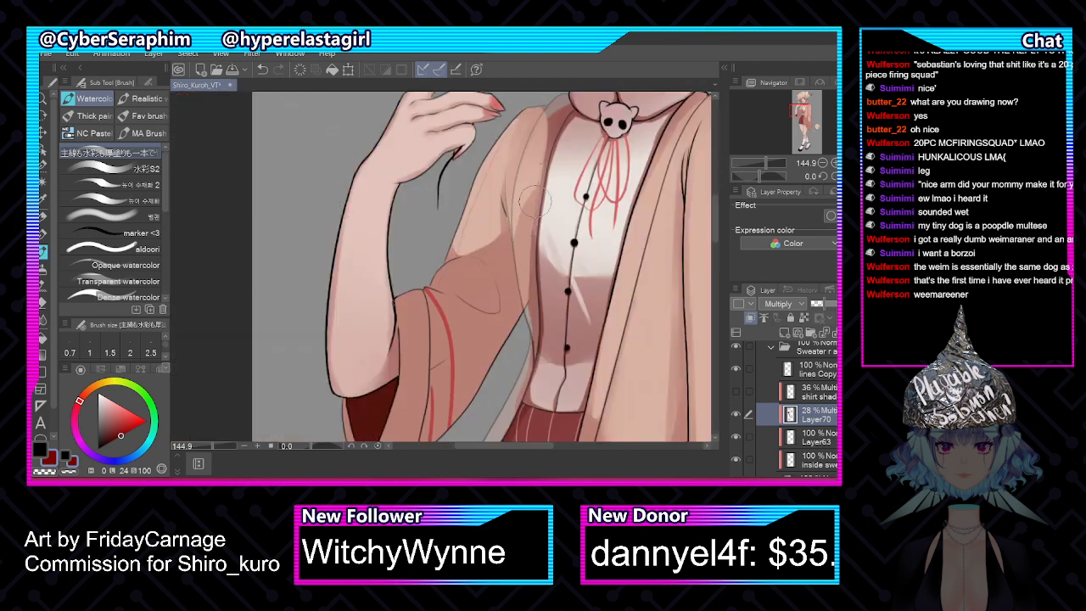
key("bracketright")
key("bracketright")
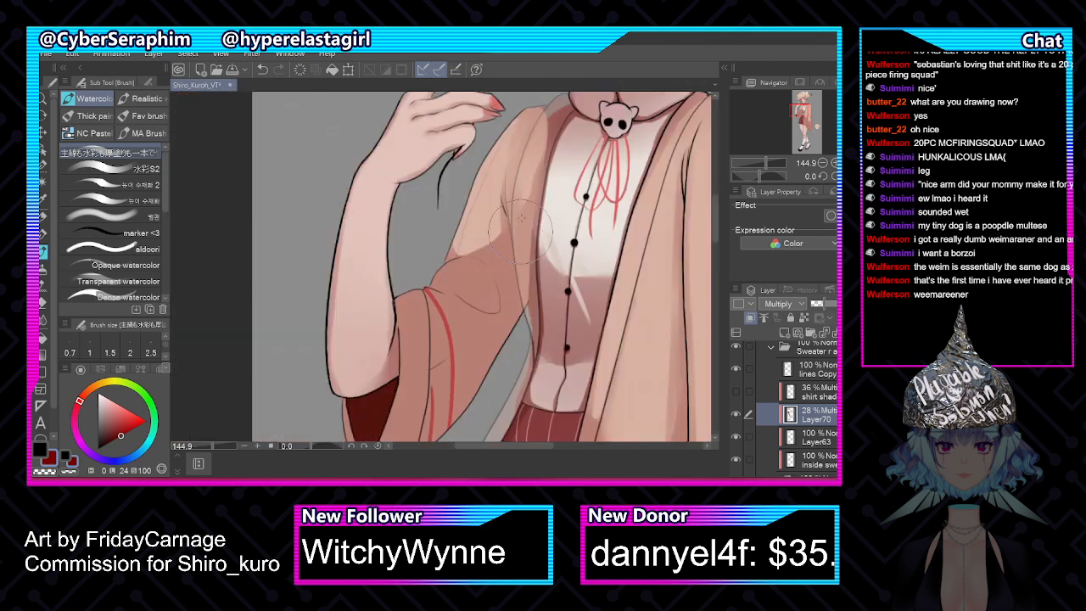
left_click_drag(522, 234, 550, 123)
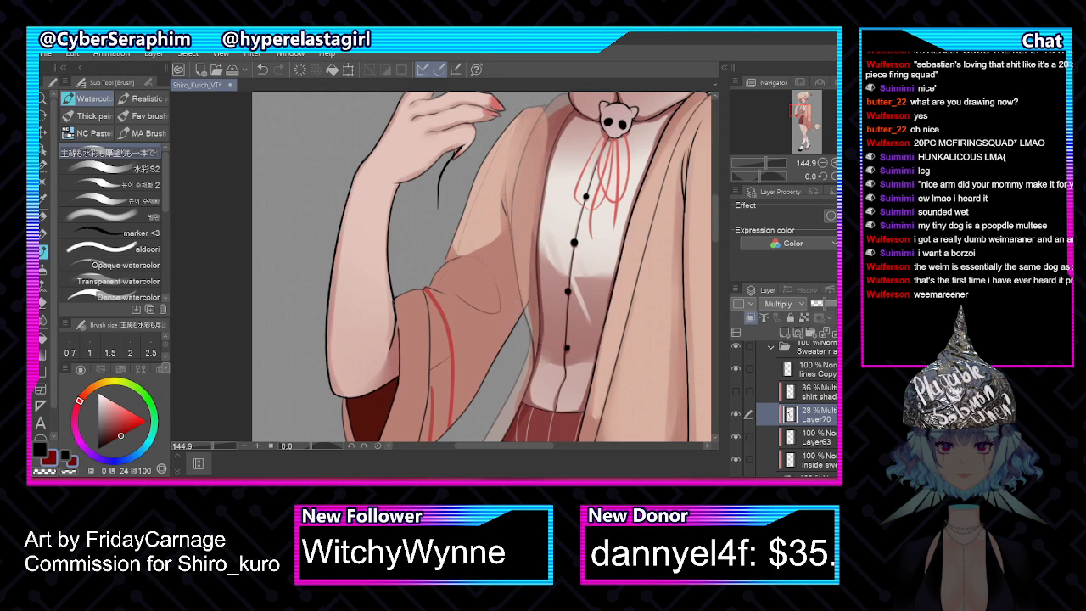
scroll(735, 395, "up", 3)
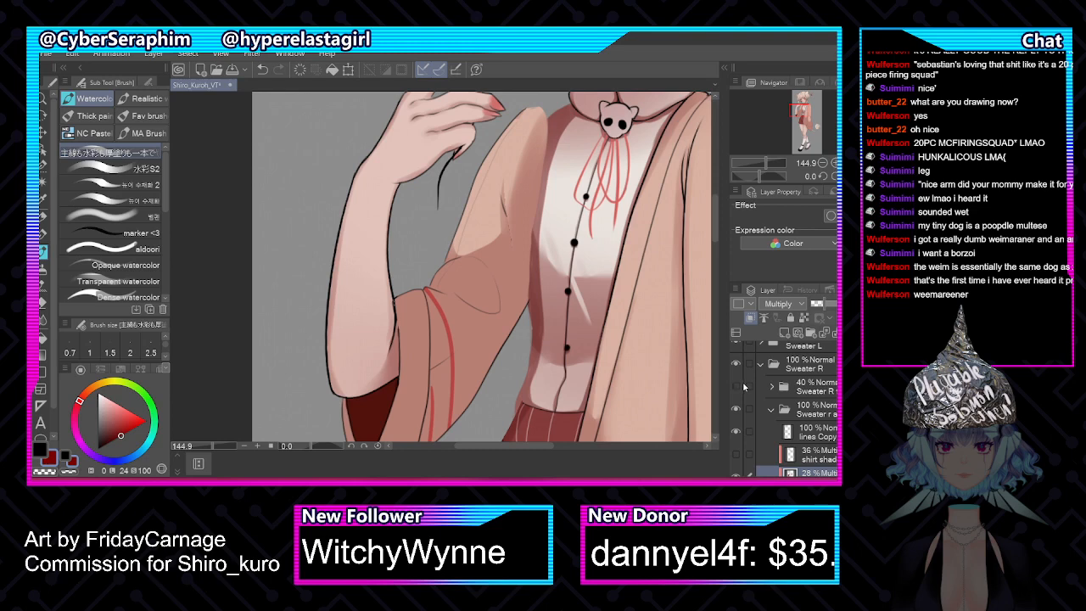
key("h")
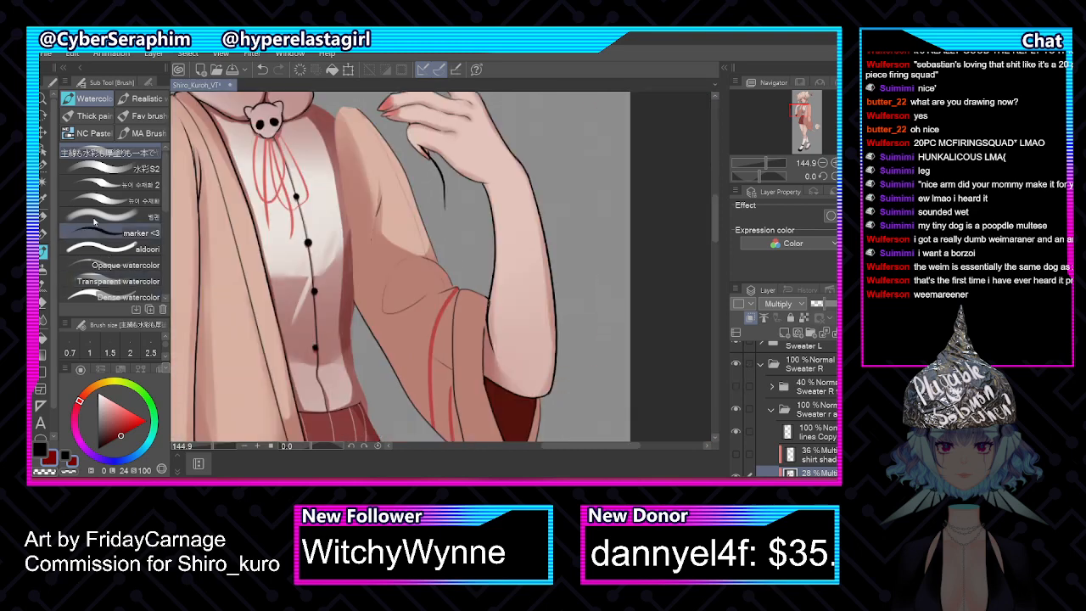
Soften the new shading at the sleeve's shoulder on Layer70 using transparent color and an enlarged watercolor brush
left_click(43, 269)
left_click(67, 469)
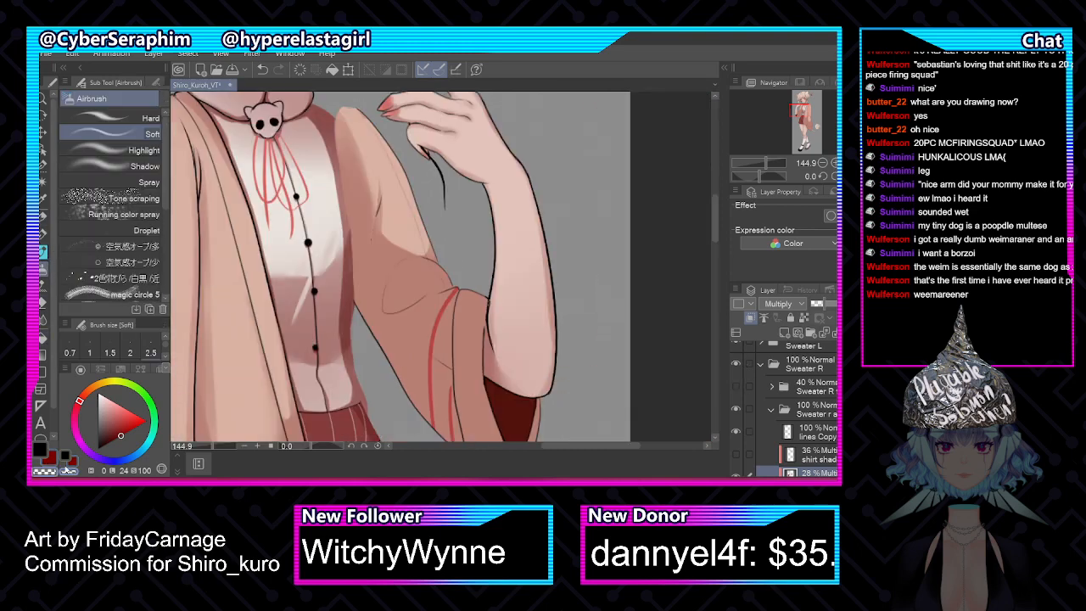
key("]")
key("]")
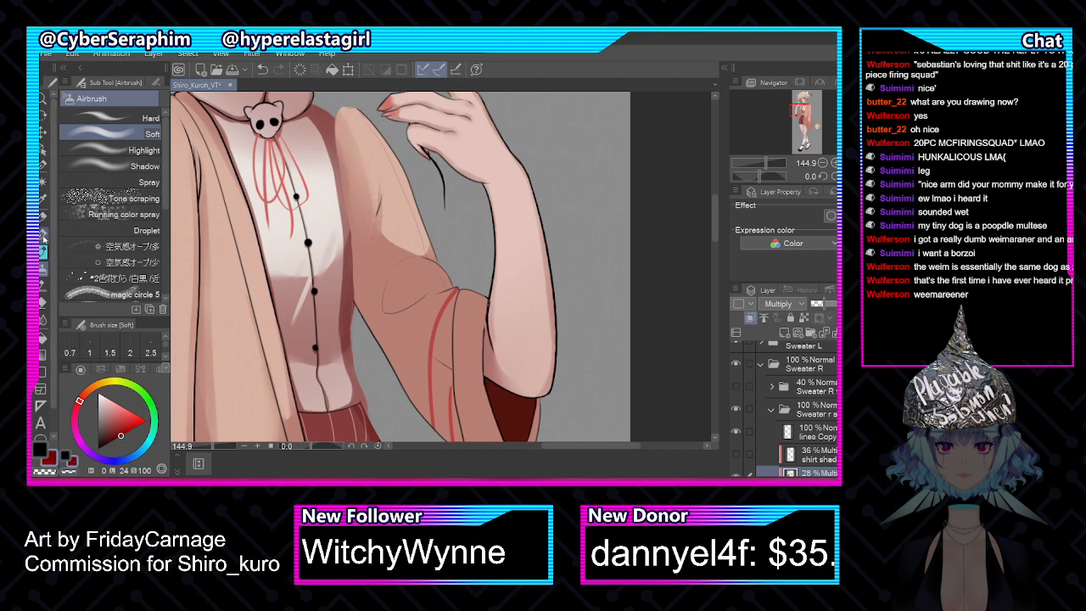
left_click(43, 238)
left_click(43, 270)
left_click(44, 219)
left_click(45, 236)
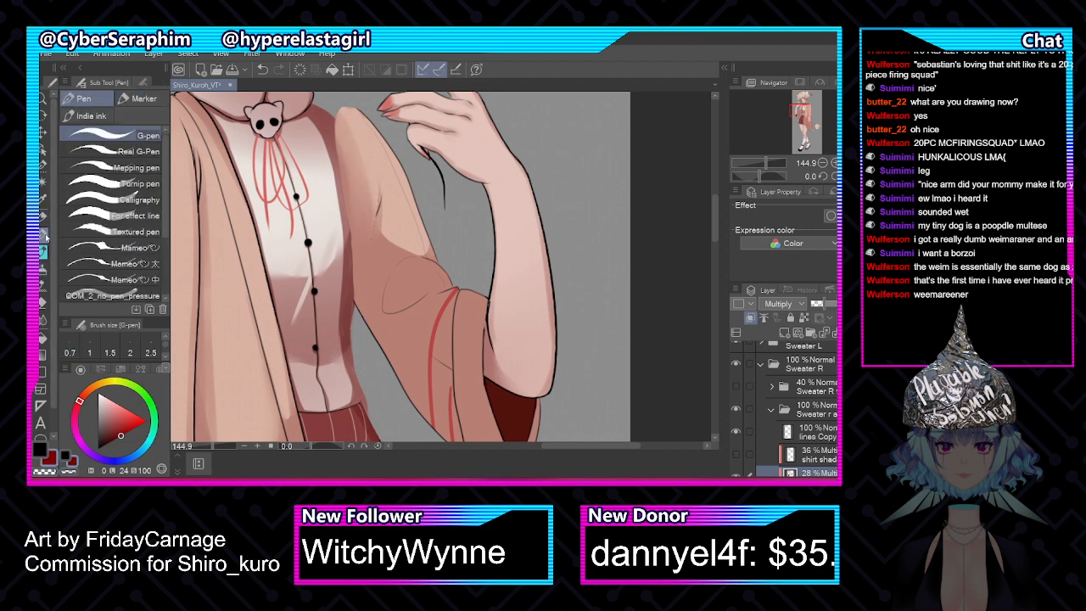
left_click(43, 252)
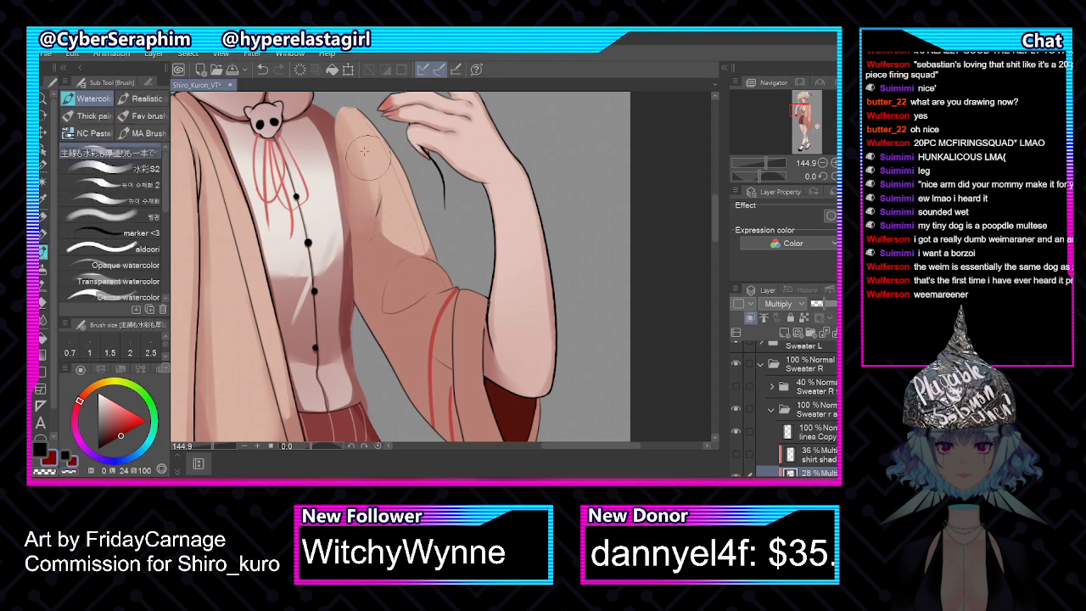
key("]")
key("]")
left_click_drag(353, 154, 364, 196)
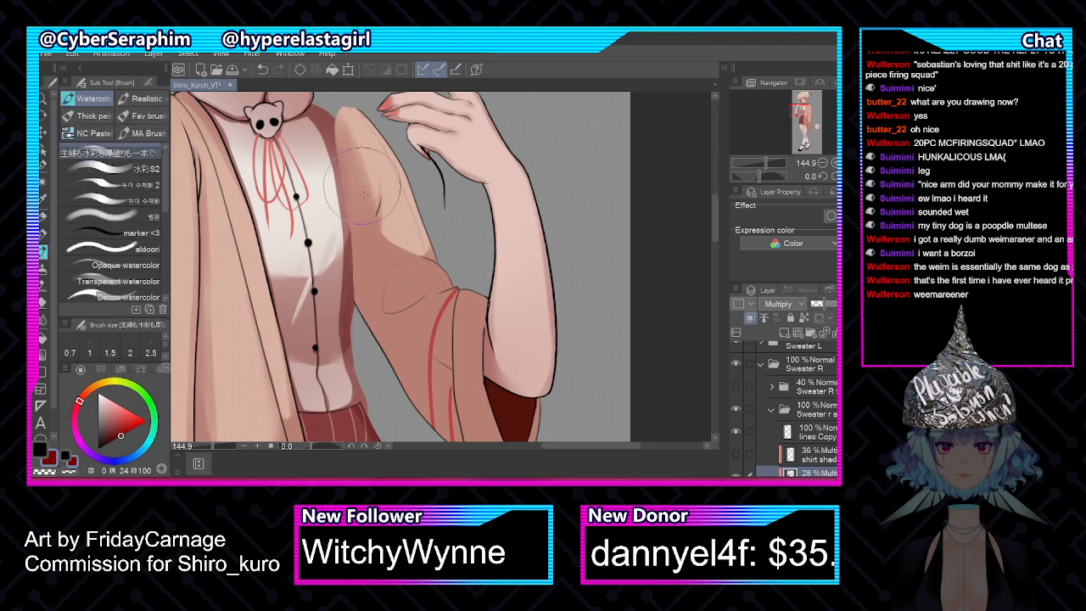
left_click_drag(373, 130, 337, 141)
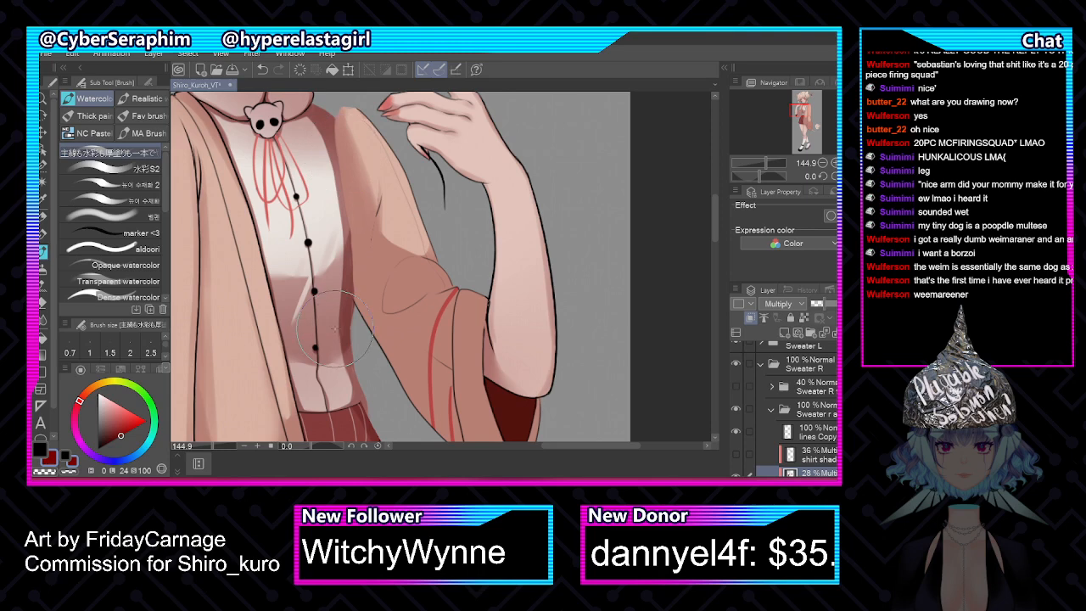
Reduce the brush size, mirror the canvas and reselect Layer70 in the sleeve folder
left_click(810, 431)
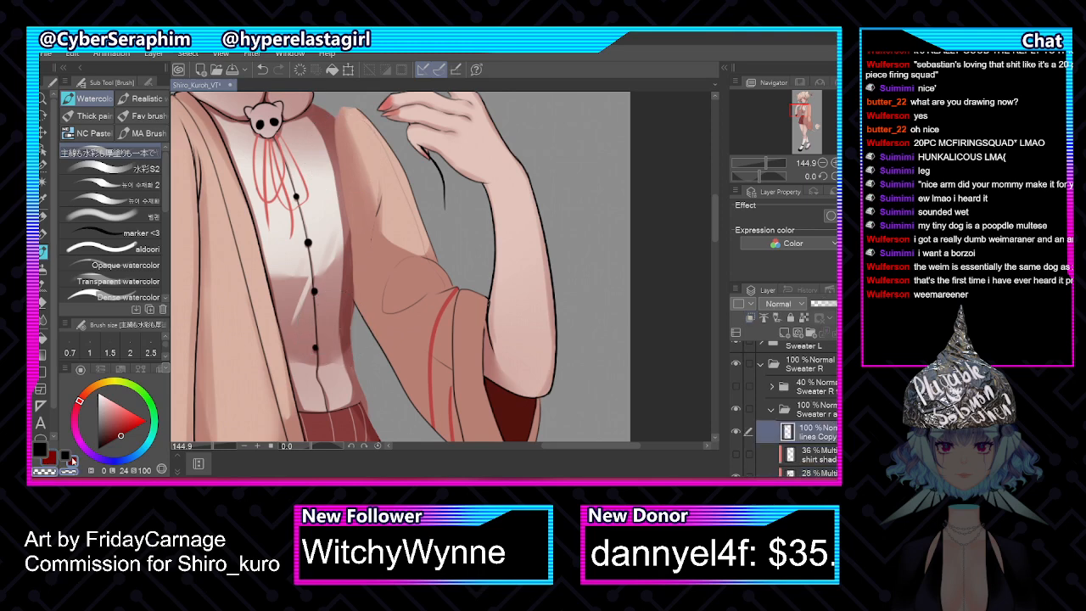
key("[")
key("[")
key("[")
key("h")
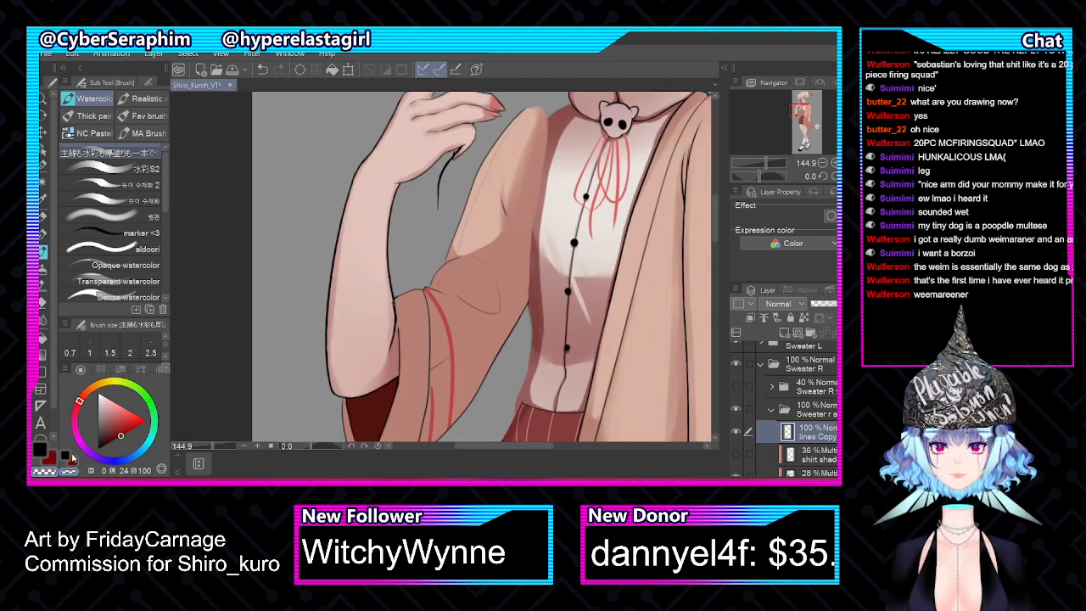
left_click(825, 457)
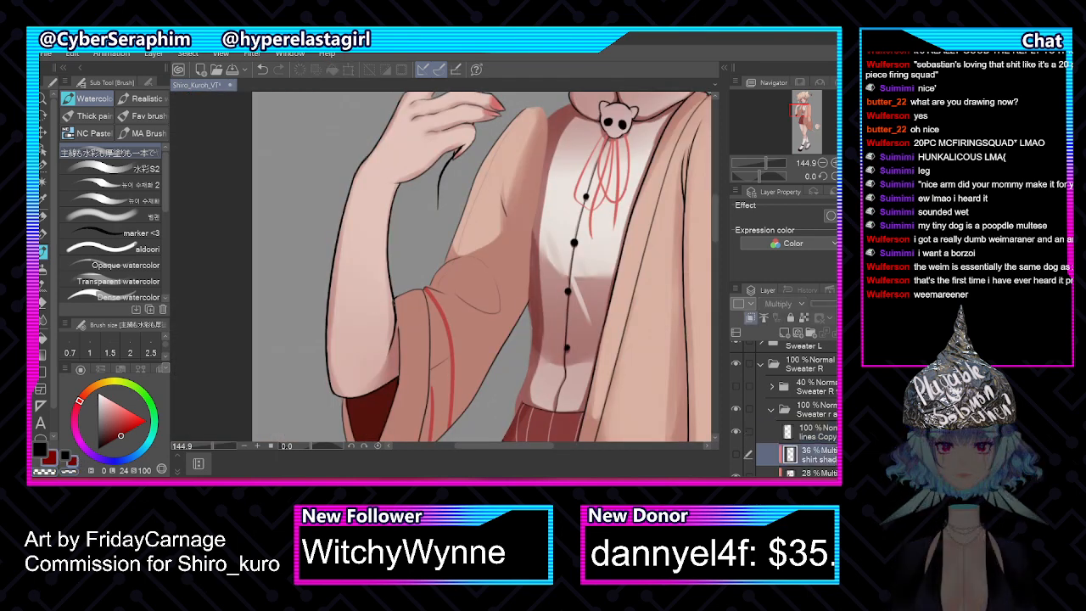
scroll(819, 456, "down", 2)
left_click(816, 424)
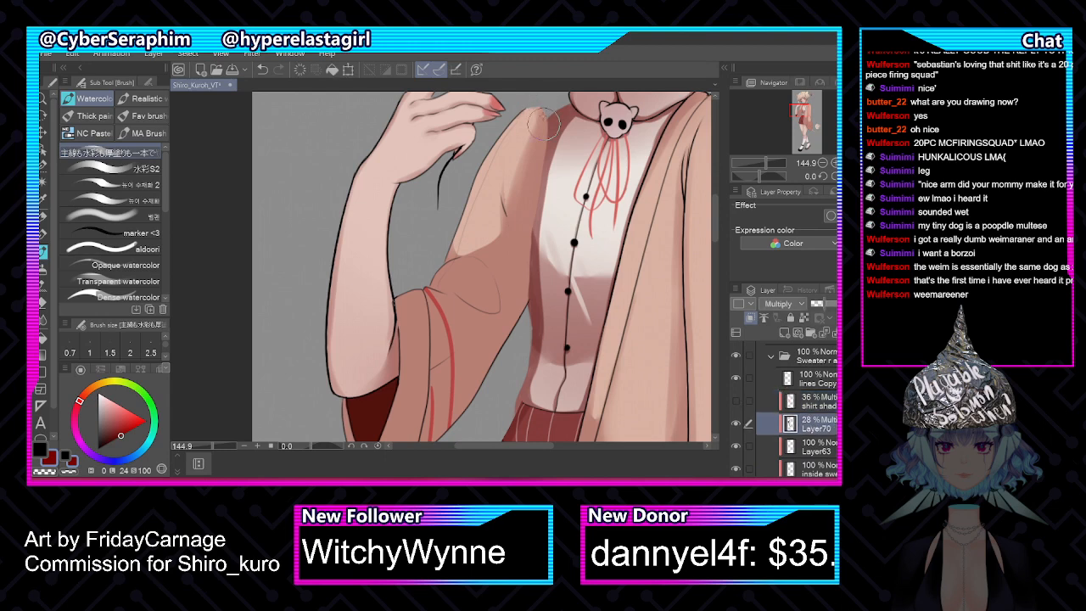
Compare the sleeve with and without its shading layers, and turn the "shirt shad" layer back on
left_click(735, 402)
left_click(736, 423)
left_click(736, 424)
left_click(825, 404)
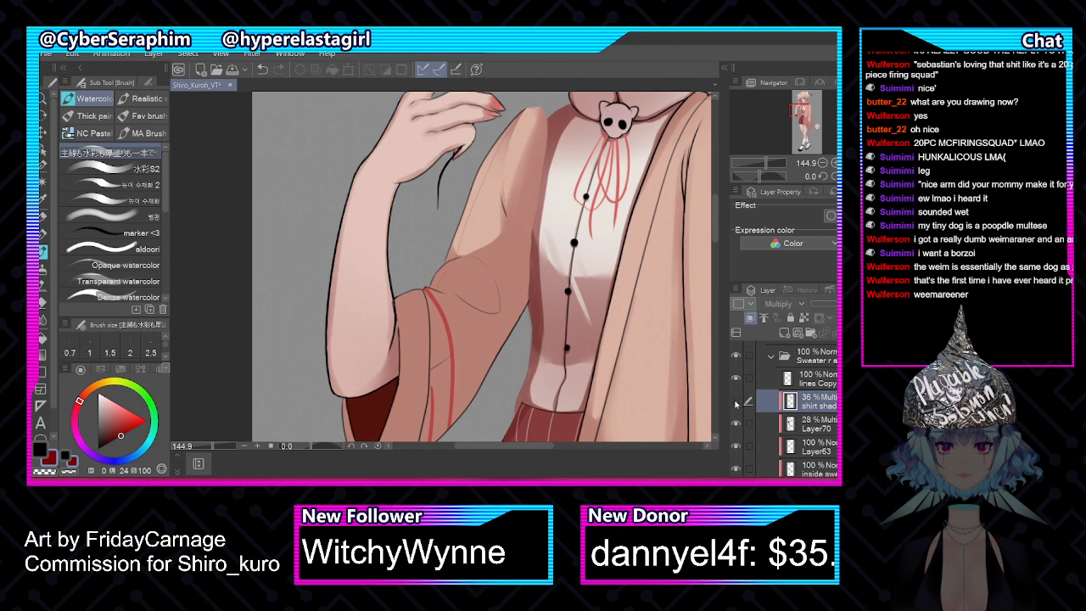
left_click(737, 403)
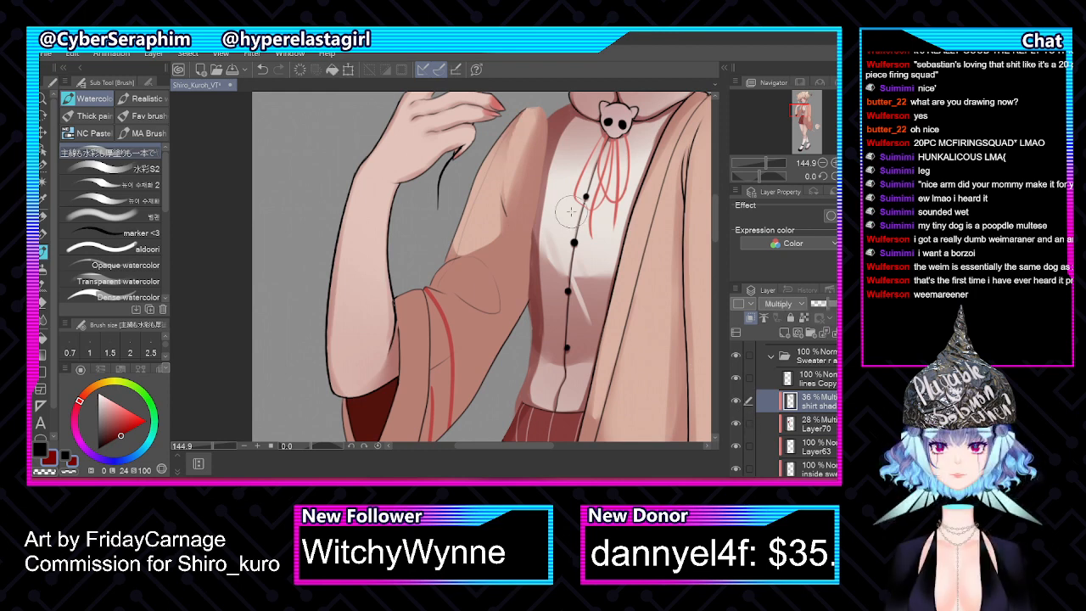
Copy the front panel folder's 36% Multiply "shirt shad" layer into the "Sweater r a" folder below the lines Copy layer
scroll(571, 213, "down", 3)
scroll(789, 399, "up", 3)
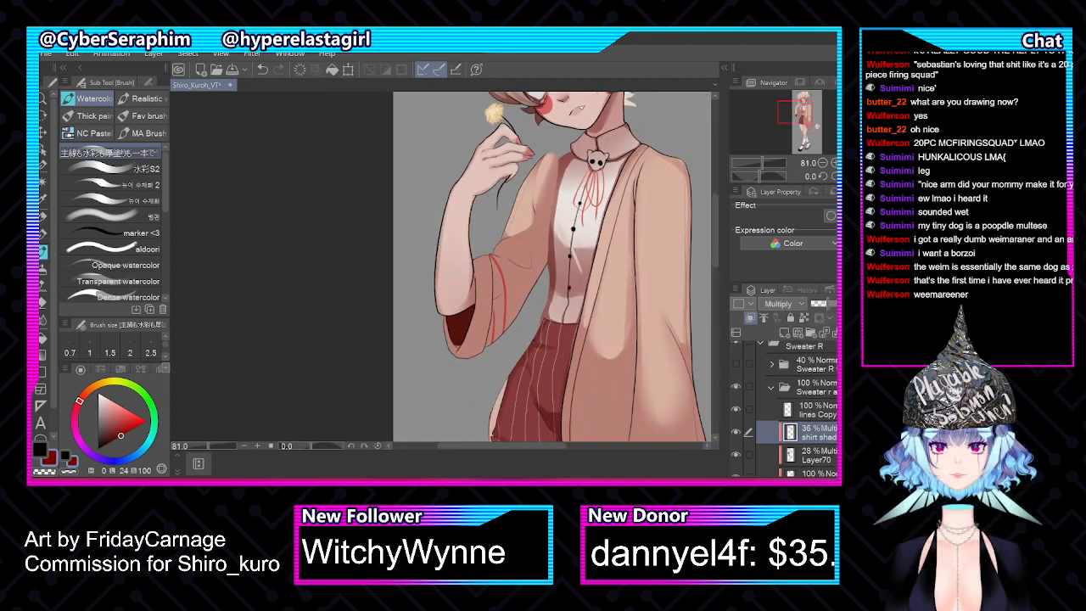
left_click(773, 396)
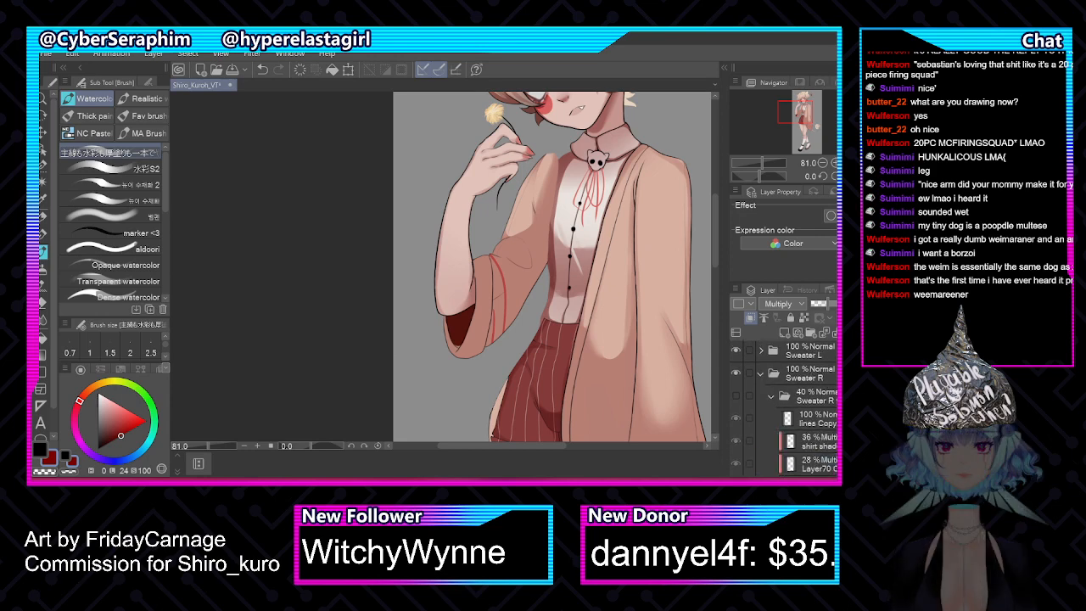
left_click(811, 441)
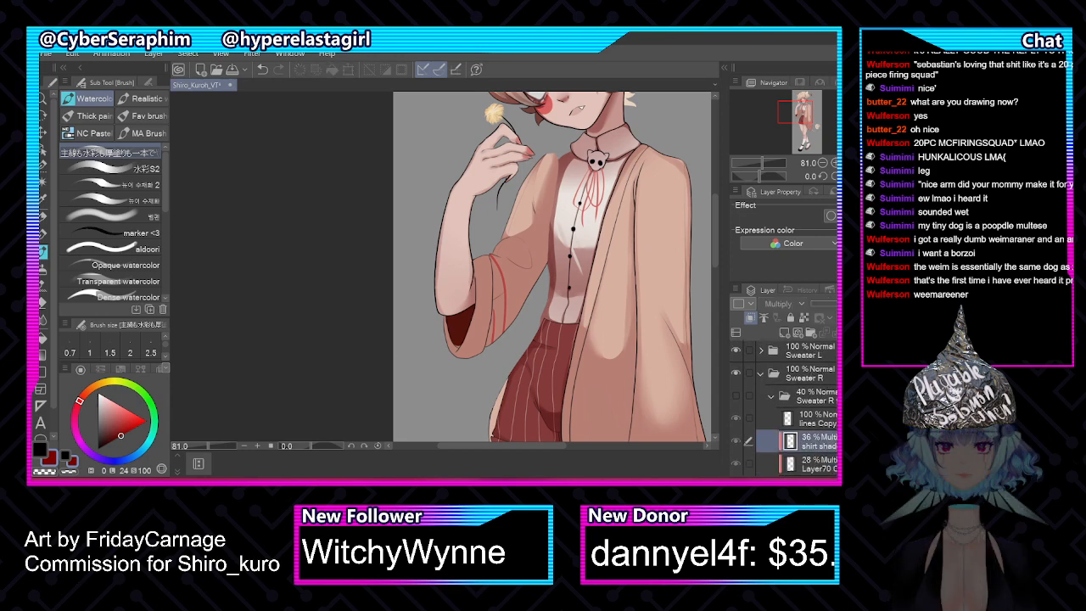
left_click(771, 396)
left_click(833, 460)
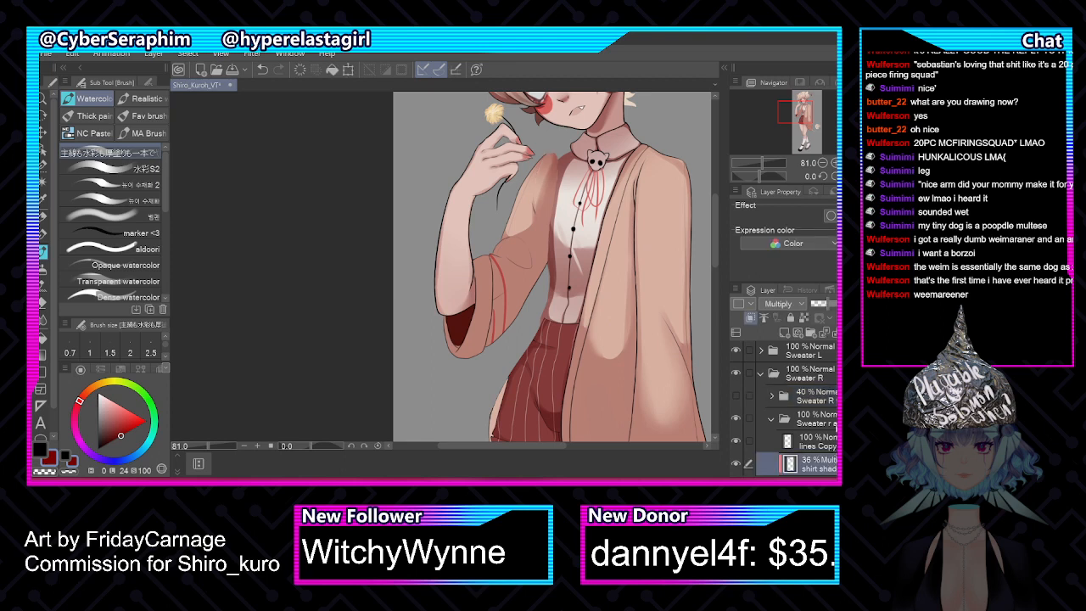
scroll(789, 386, "down", 3)
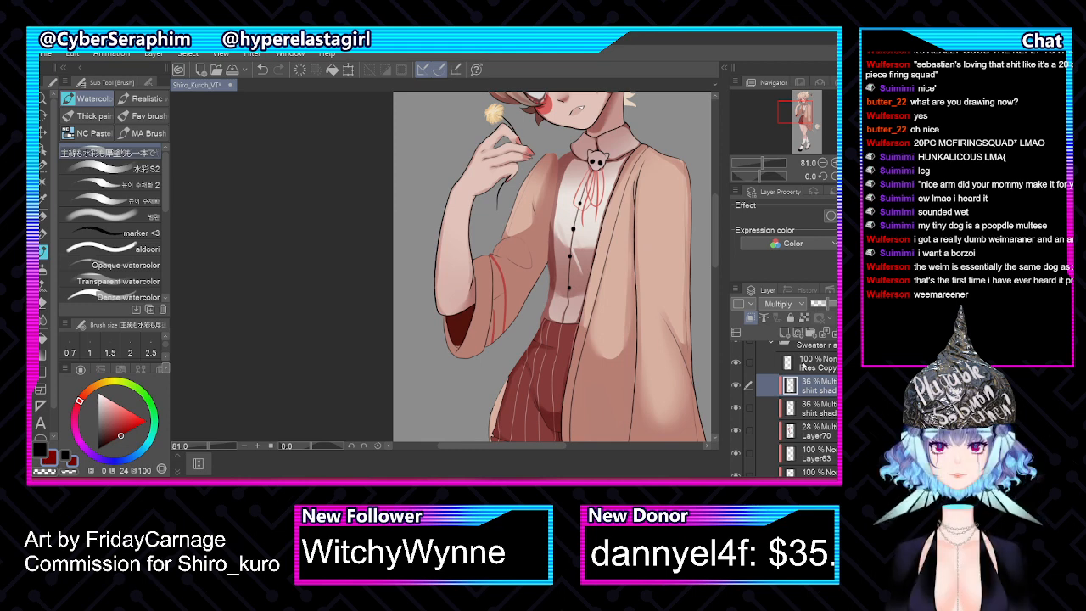
scroll(789, 407, "up", 1)
scroll(789, 407, "up", 1)
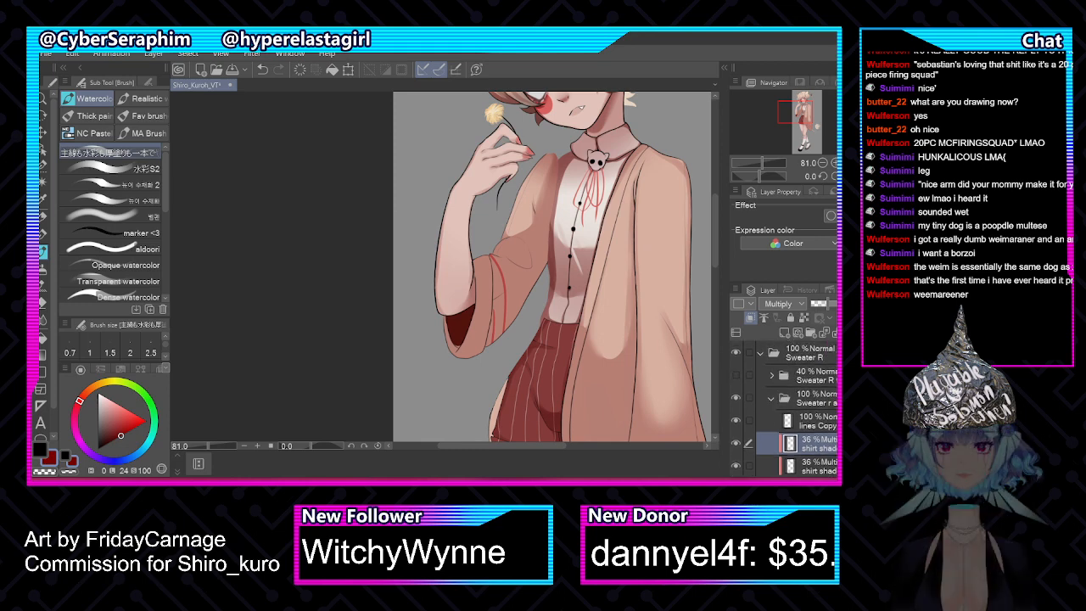
scroll(789, 408, "up", 1)
Collapse the "Sweater r a" folder, show the front panel folder above it and set that folder's opacity to 100%
left_click(770, 404)
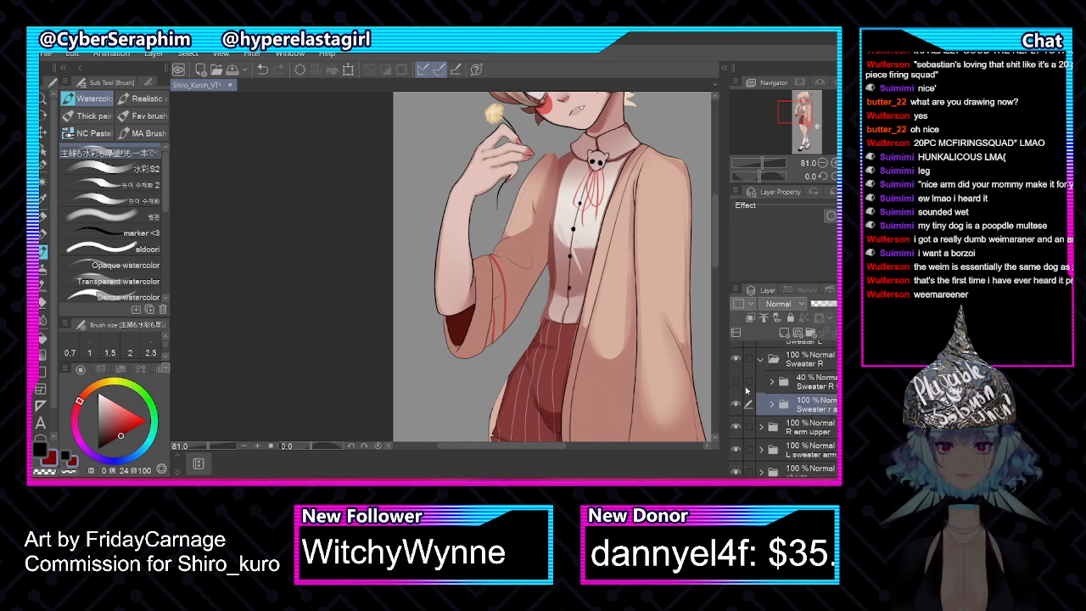
left_click(735, 381)
left_click(810, 381)
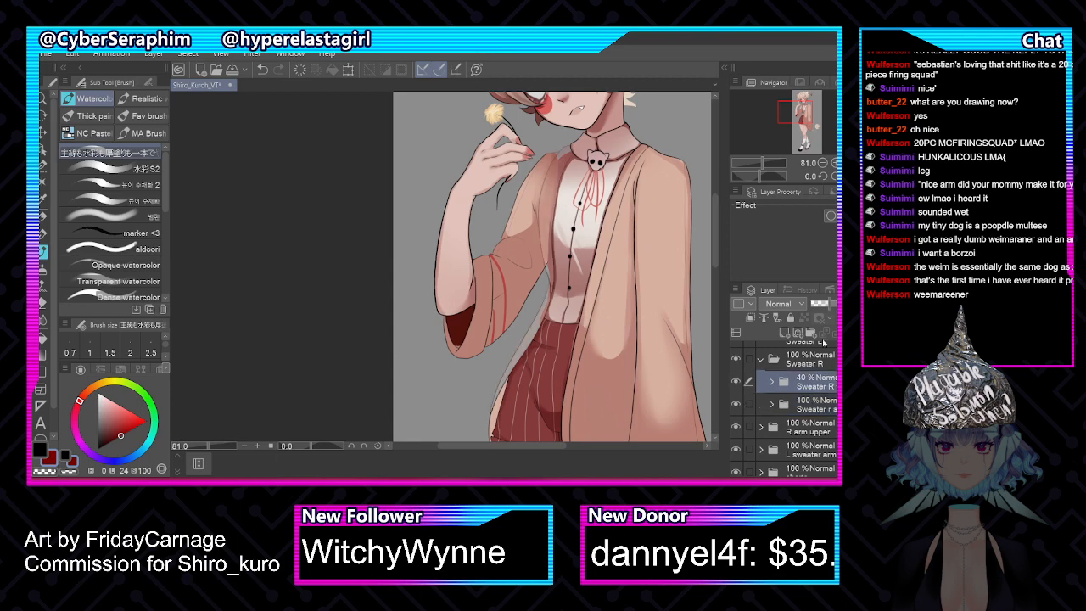
left_click_drag(825, 303, 839, 303)
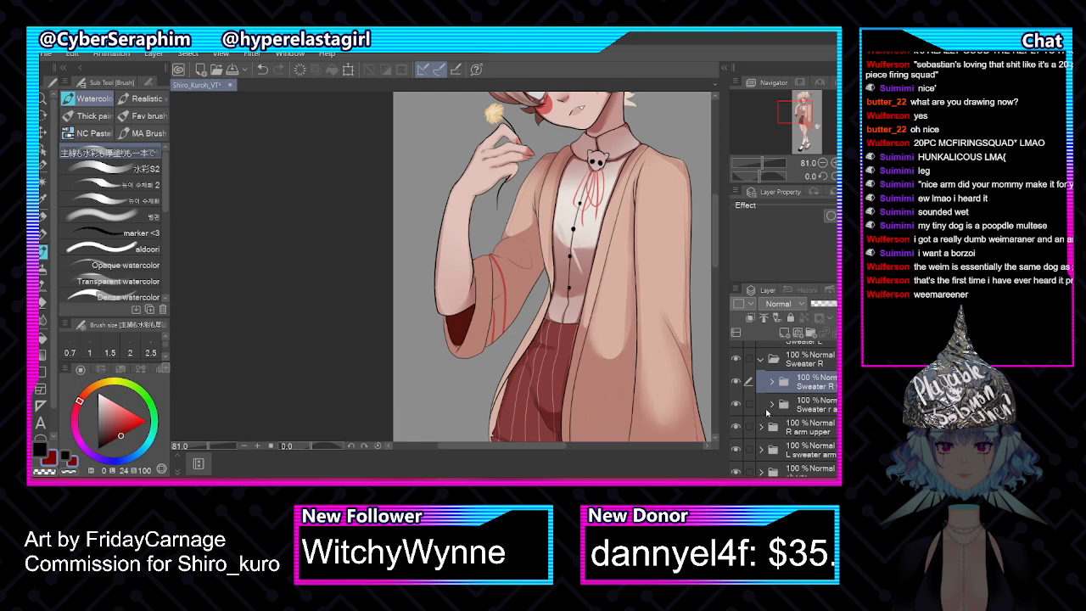
Look through the layer stack from the head folder down to the sleeve layers, leaving the "Sweater r a" folder selected and collapsed
left_click(769, 413)
left_click(779, 405)
scroll(779, 407, "up", 3)
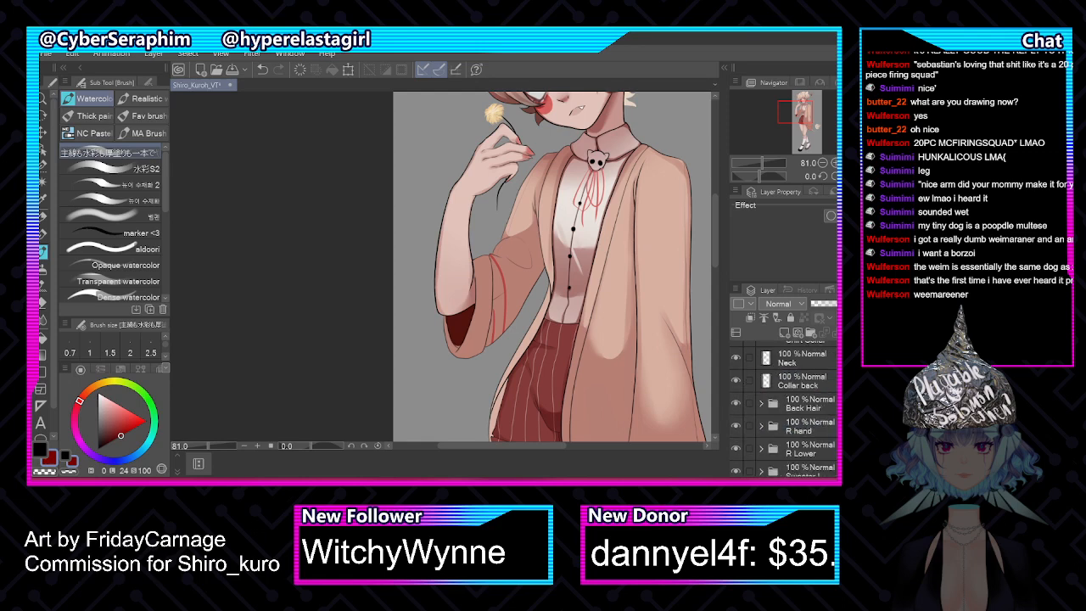
scroll(781, 382, "up", 2)
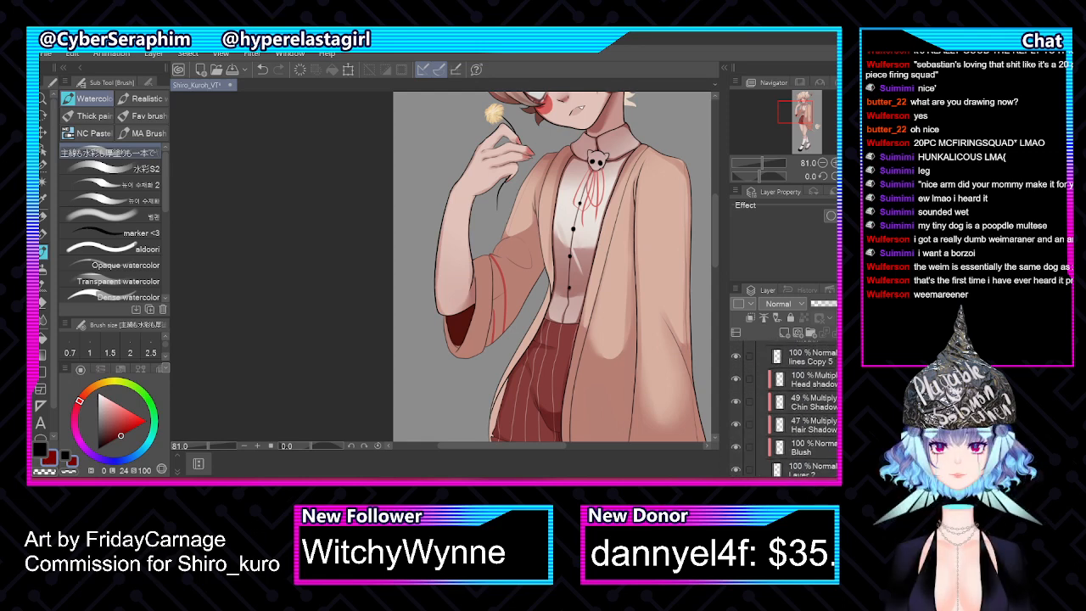
scroll(780, 384, "up", 3)
scroll(785, 399, "down", 5)
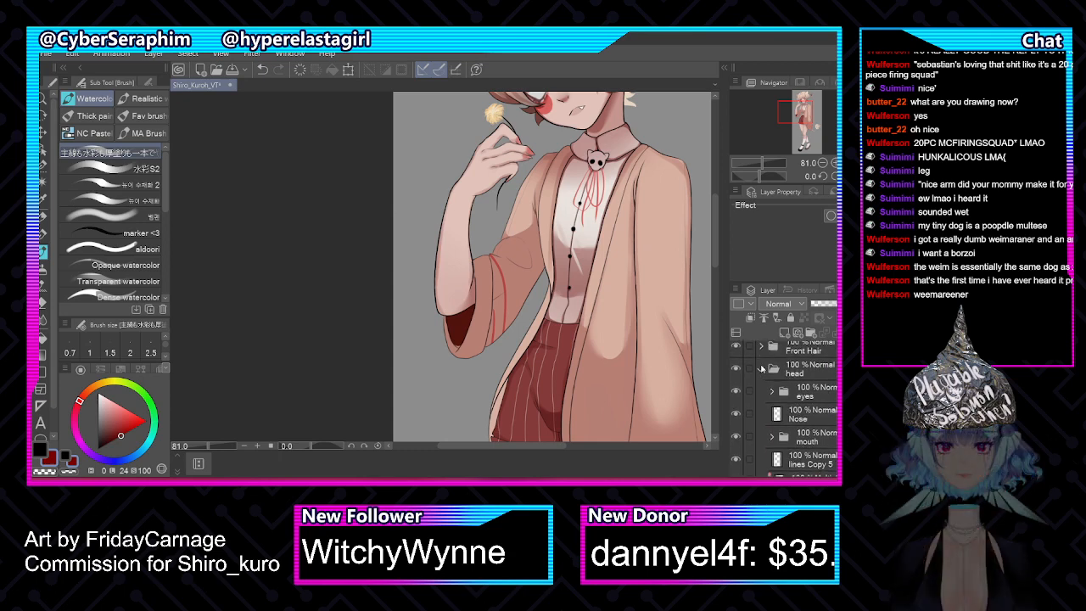
scroll(785, 408, "down", 8)
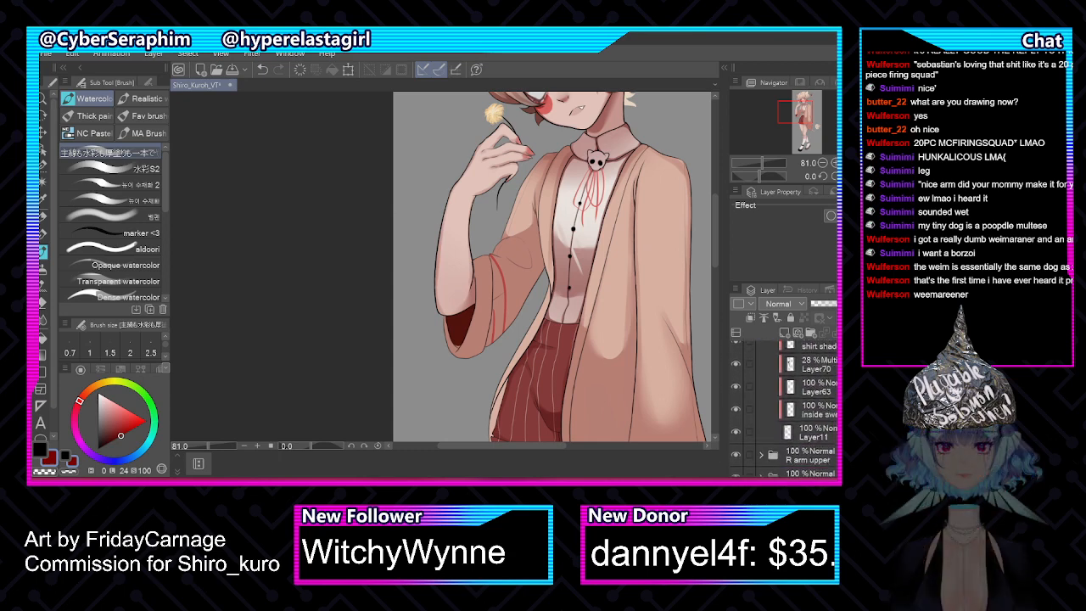
scroll(738, 392, "up", 1)
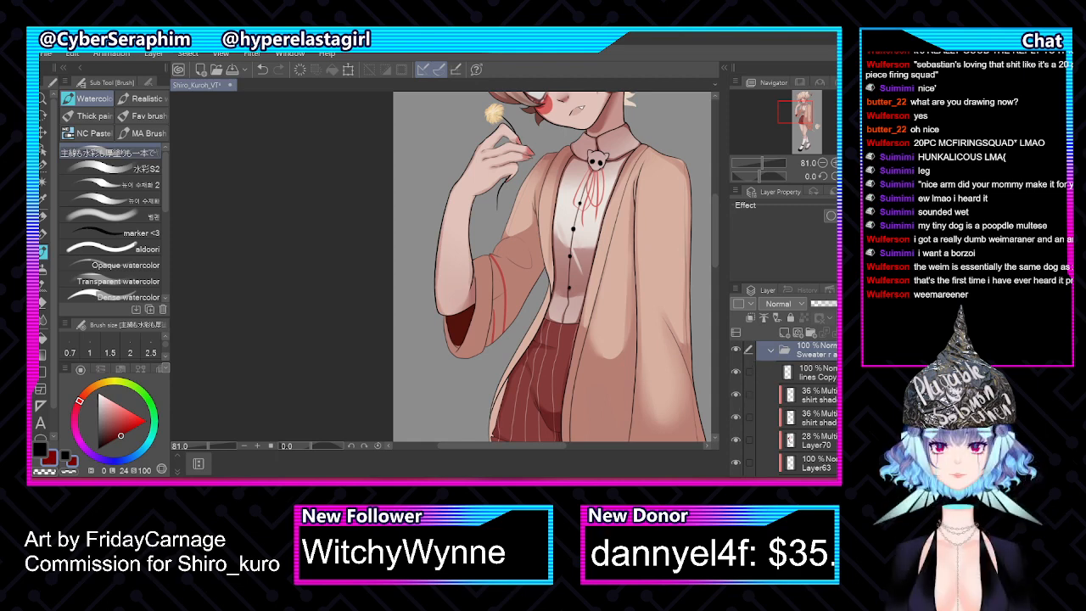
scroll(772, 390, "up", 2)
left_click(773, 389)
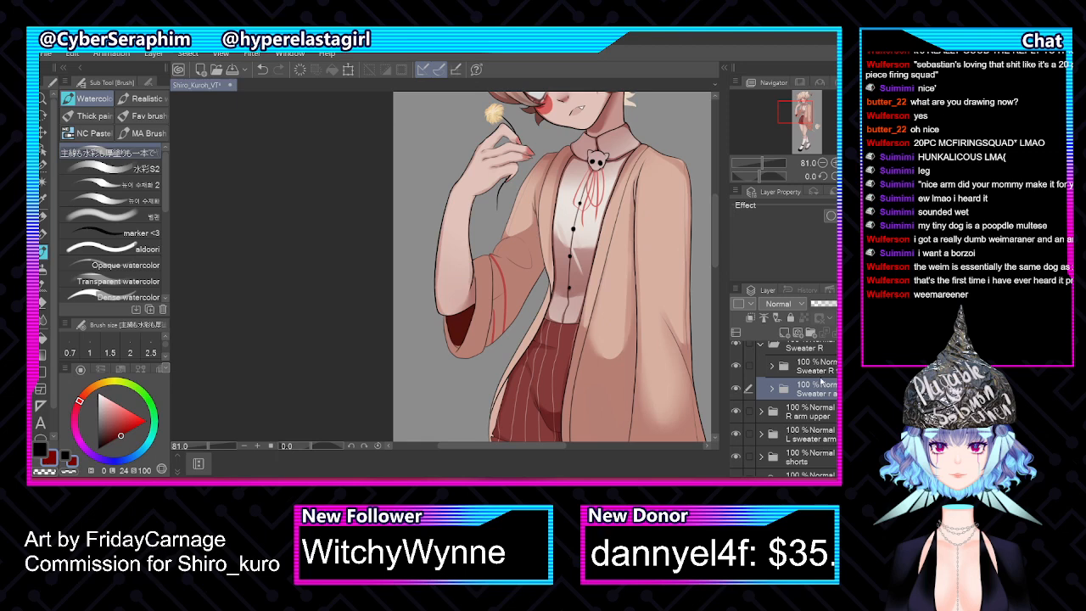
Try rotating the "Sweater r a" sleeve folder slightly clockwise to check how it moves, and cancel the transform
key("ctrl+t")
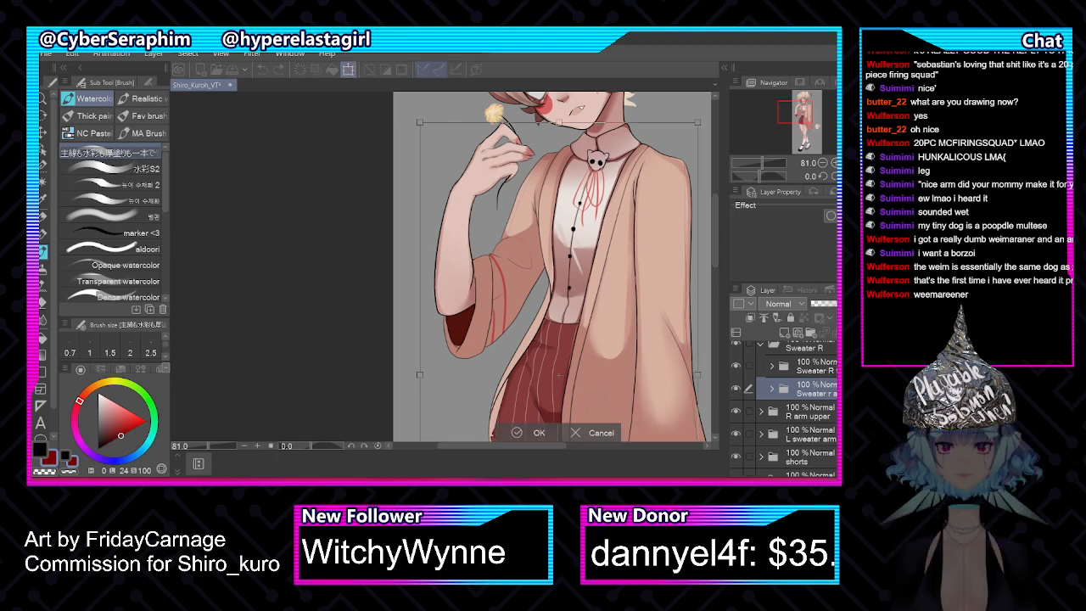
scroll(670, 281, "down", 4)
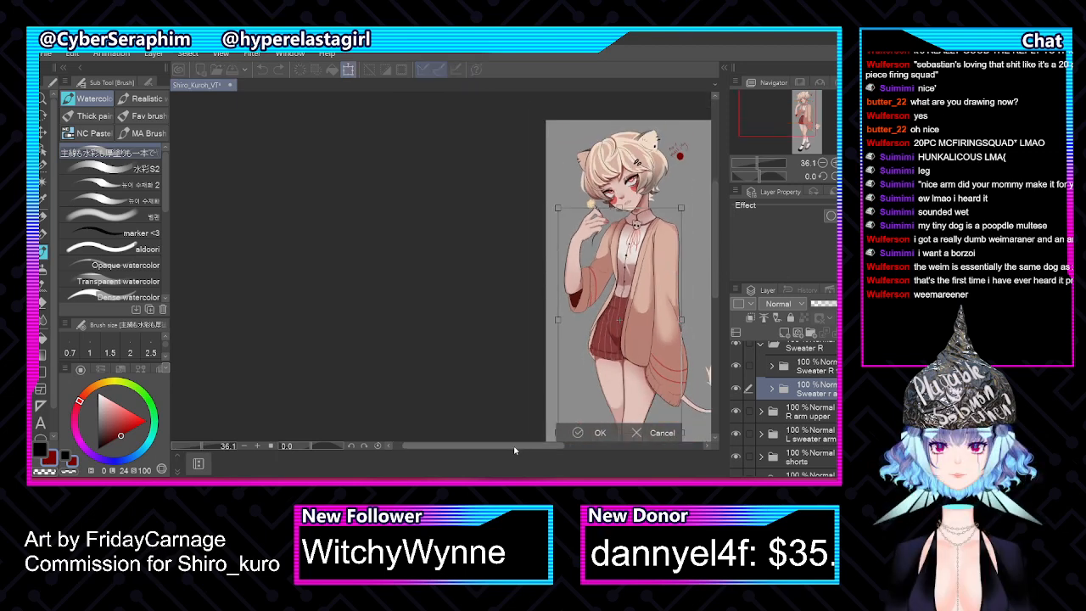
left_click_drag(514, 450, 553, 449)
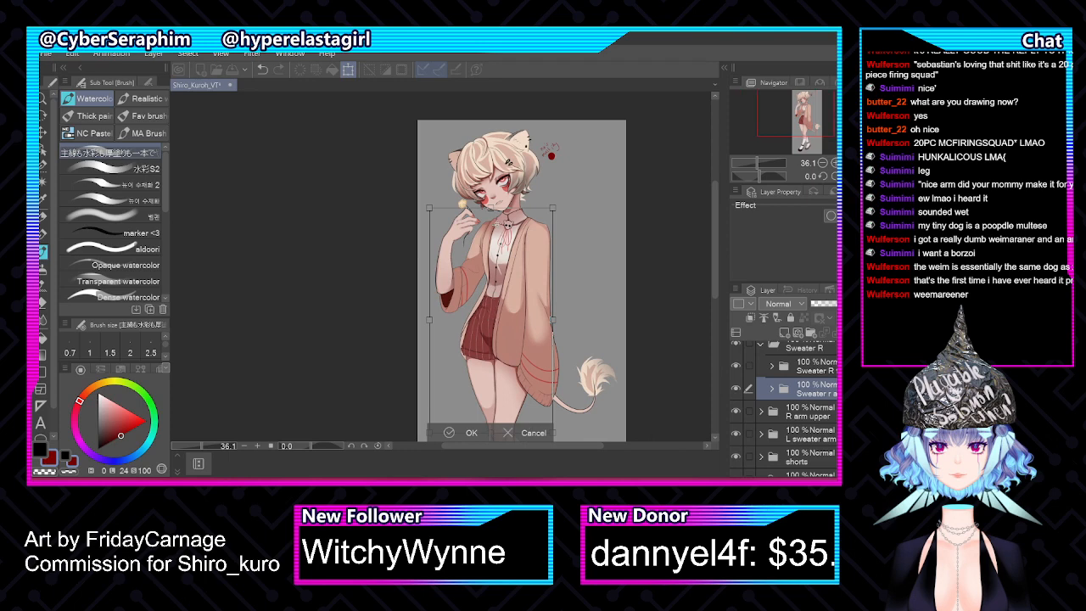
mouse_move(640, 263)
left_mouse_down()
mouse_move(642, 273)
mouse_move(652, 262)
mouse_move(646, 281)
mouse_move(653, 270)
left_mouse_up()
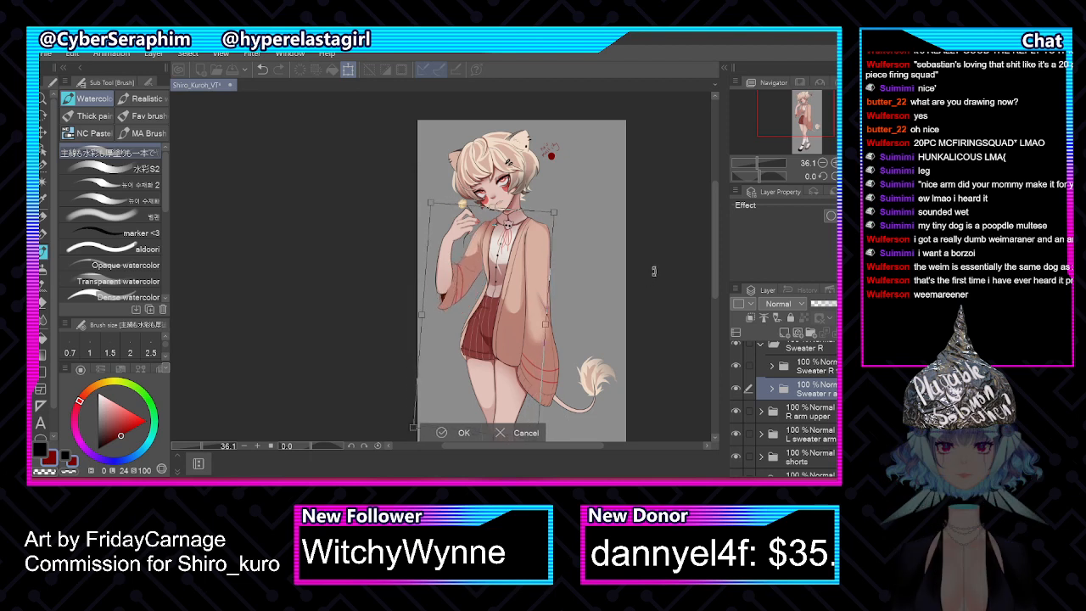
left_click(526, 432)
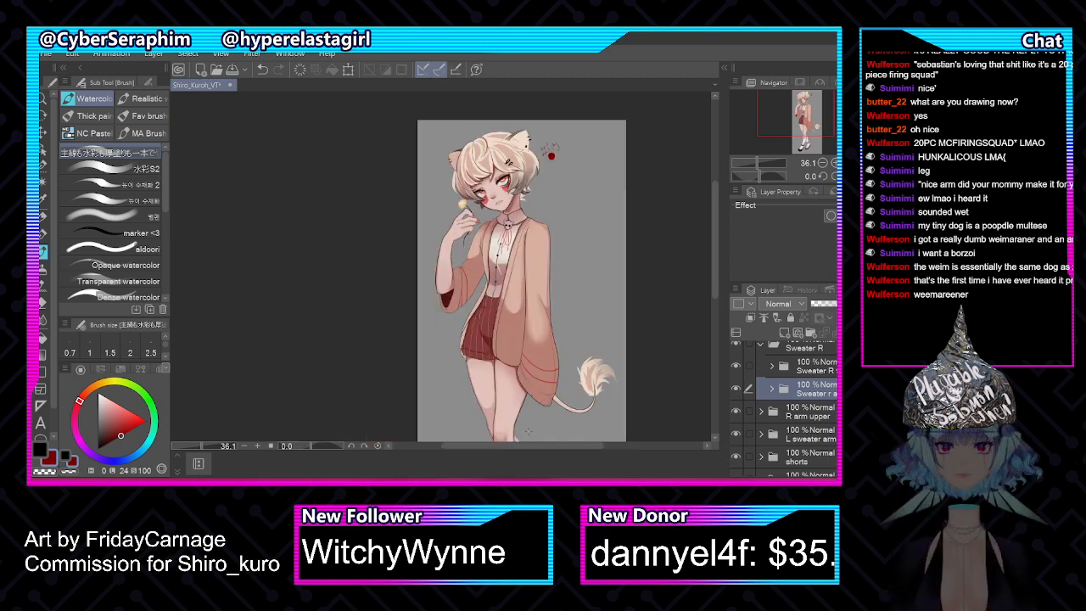
Review the full figure from head to shoes and save the illustration
scroll(523, 277, "down", 1)
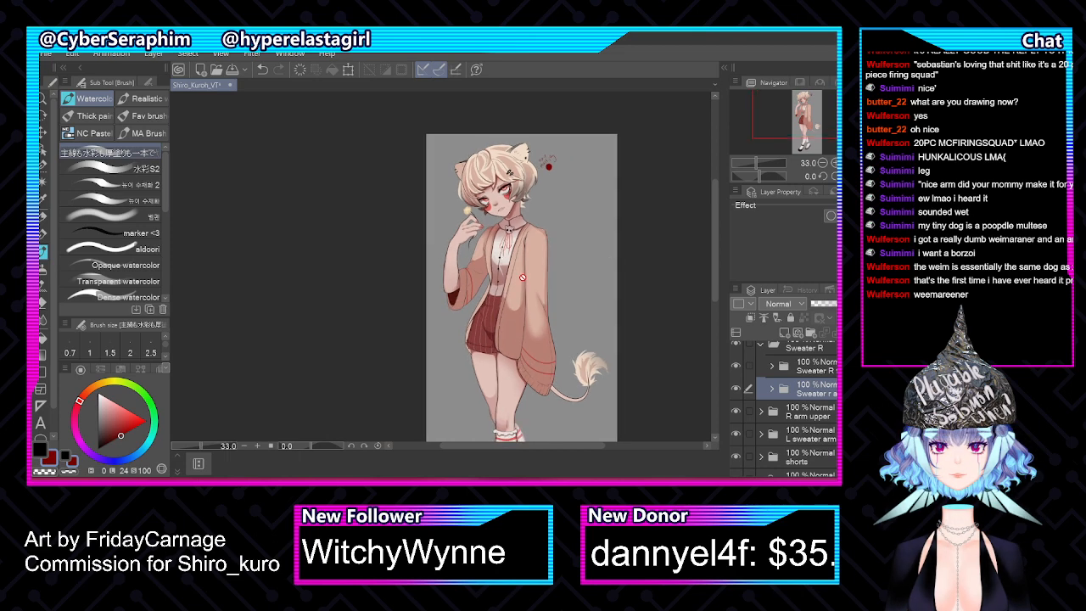
left_click_drag(715, 194, 717, 231)
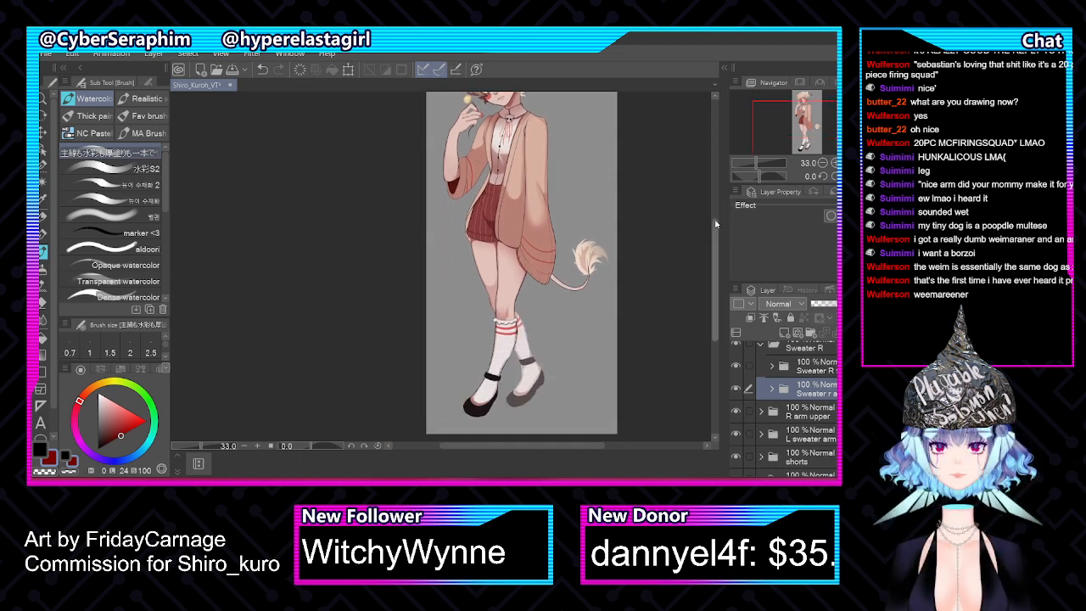
mouse_move(715, 239)
left_mouse_down()
mouse_move(715, 206)
mouse_move(717, 221)
left_mouse_up()
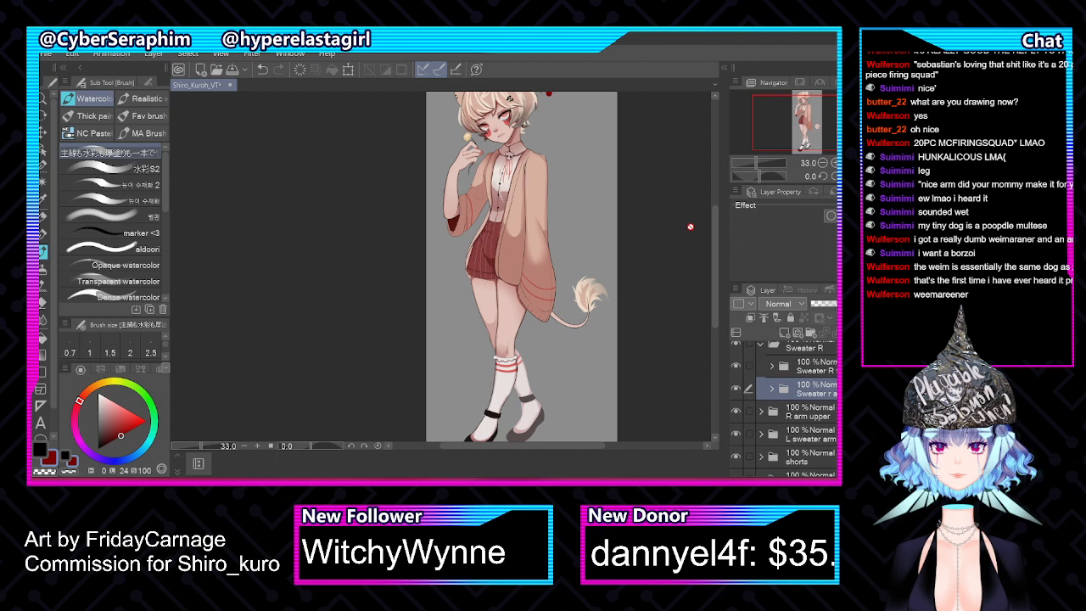
key("ctrl+s")
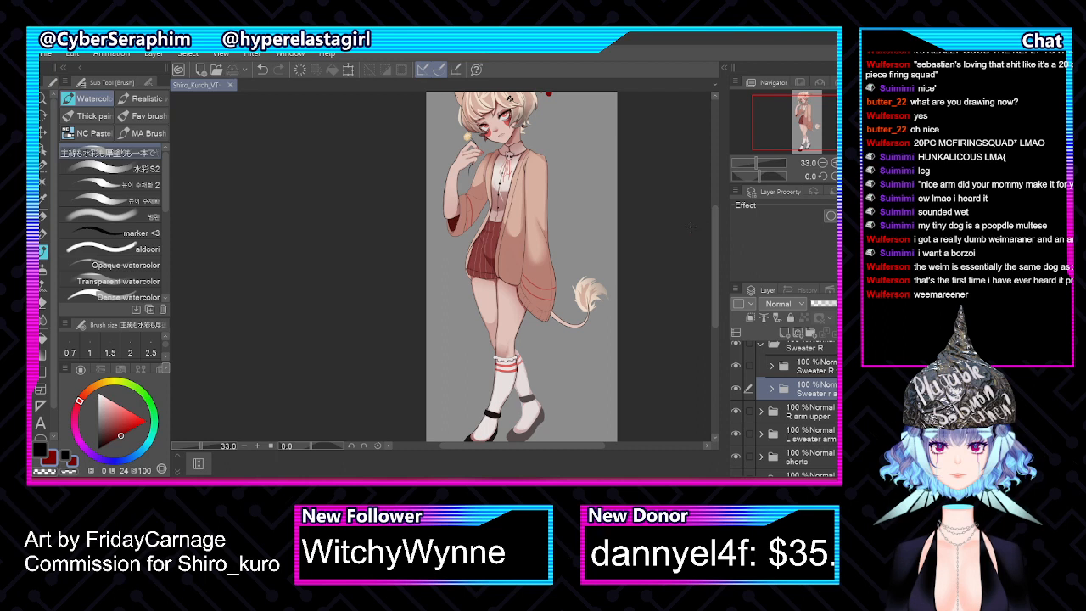